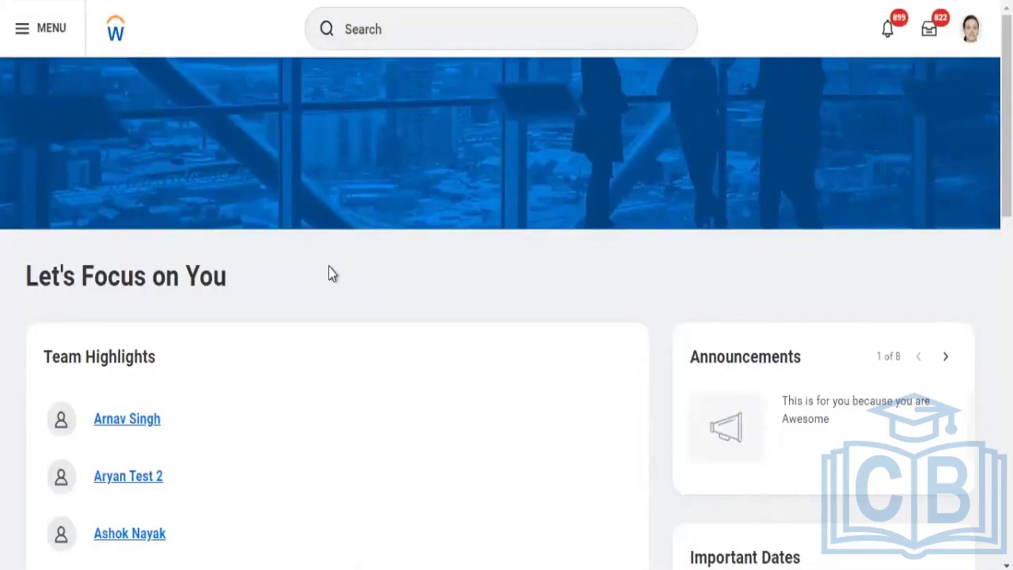
Step: Reach Schedule Offering from the home page via View All Apps and the Learning Admin dashboard
click(374, 21)
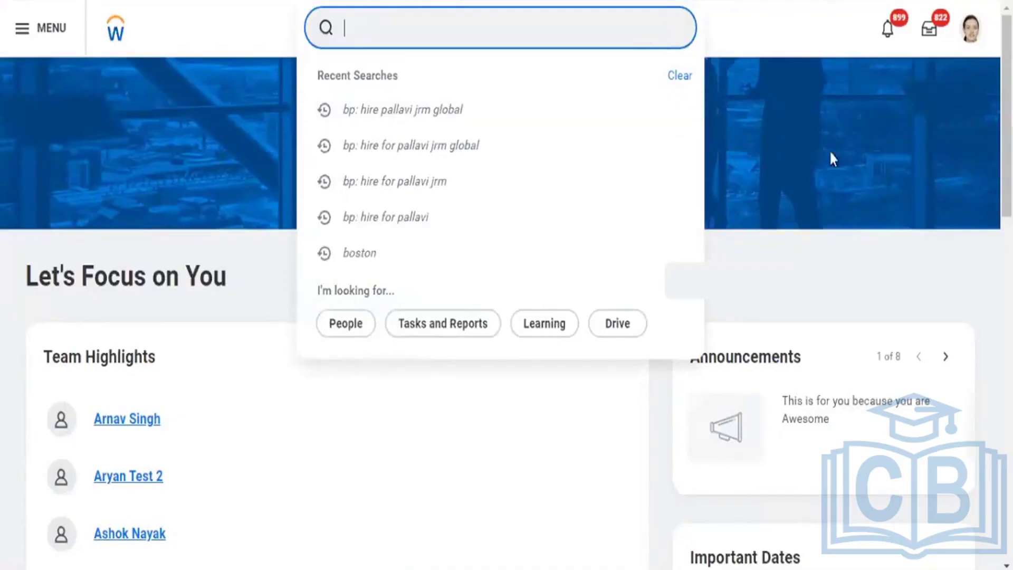
scroll(211, 211, down, 5)
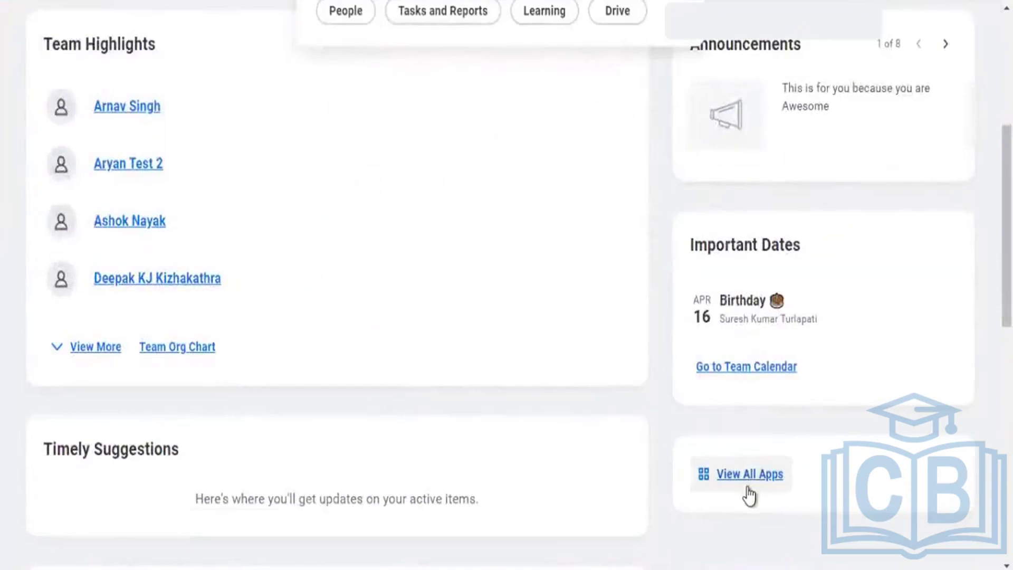
scroll(745, 482, up, 5)
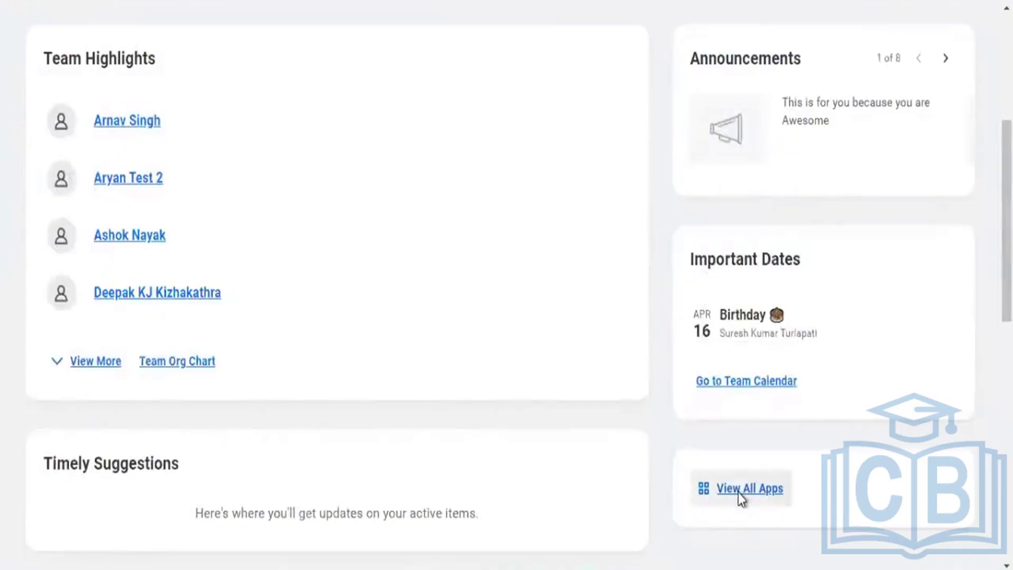
click(738, 491)
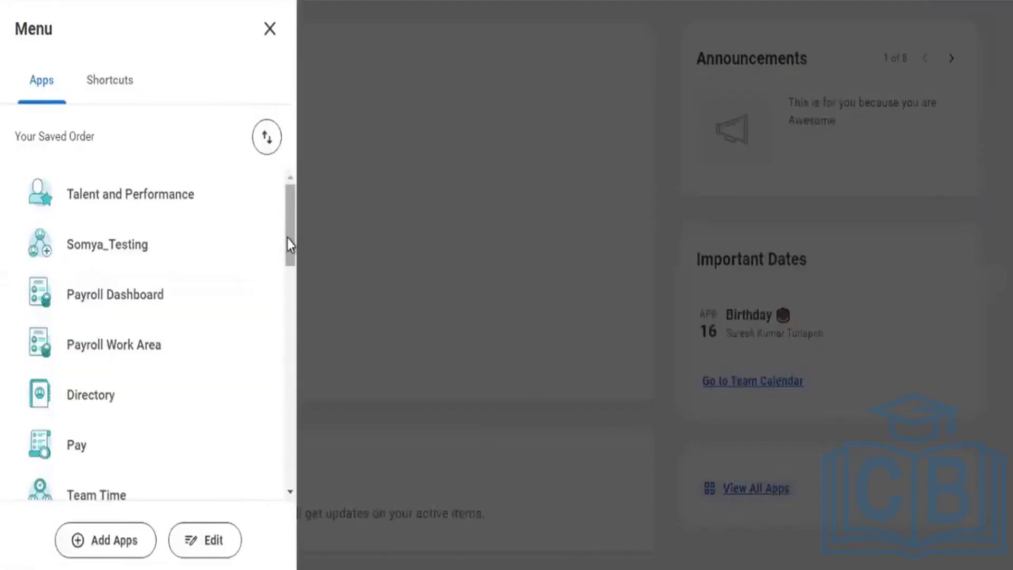
drag(287, 239, 278, 393)
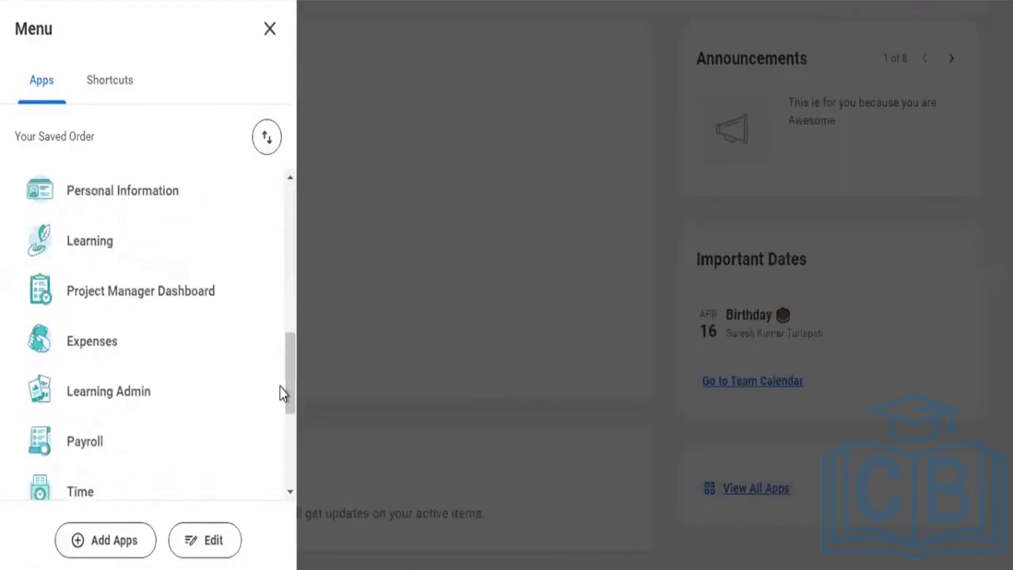
click(161, 402)
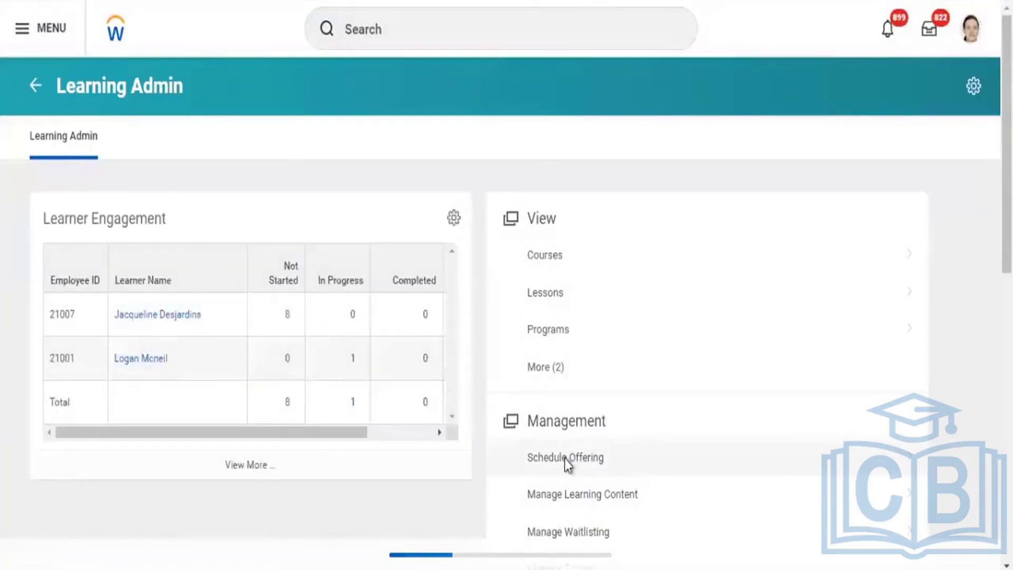
click(564, 458)
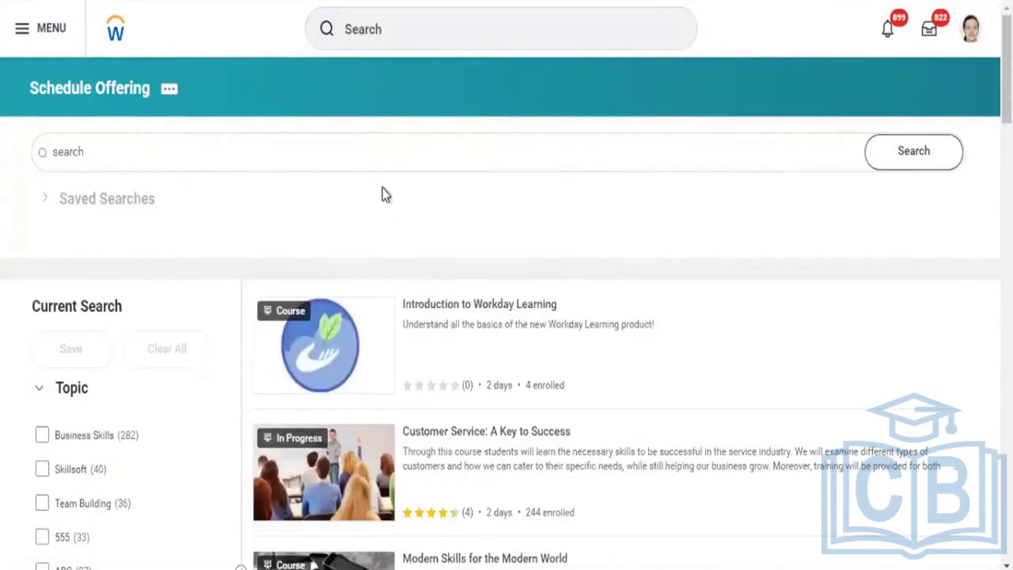
click(375, 148)
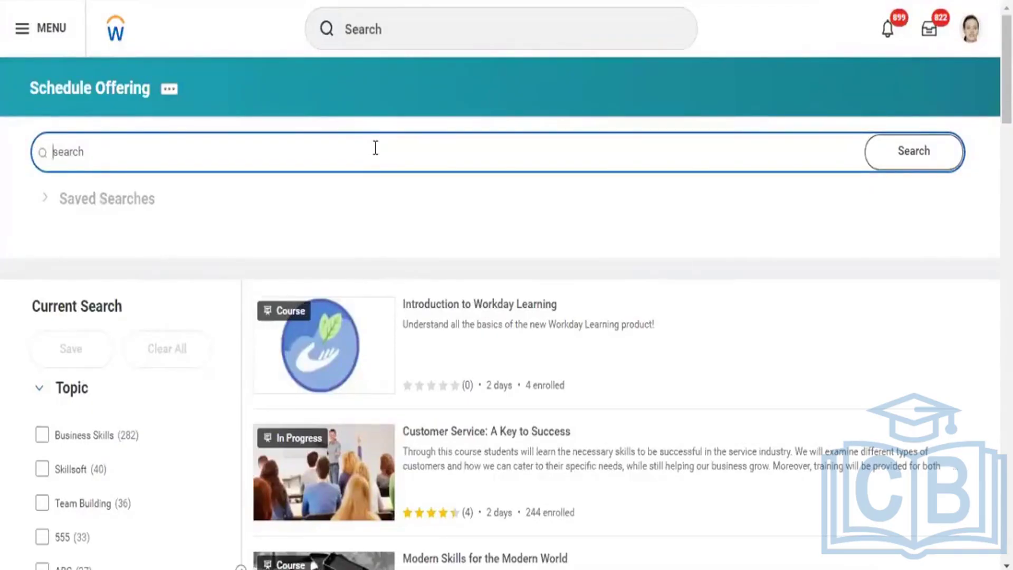
text(First Day)
key(Return)
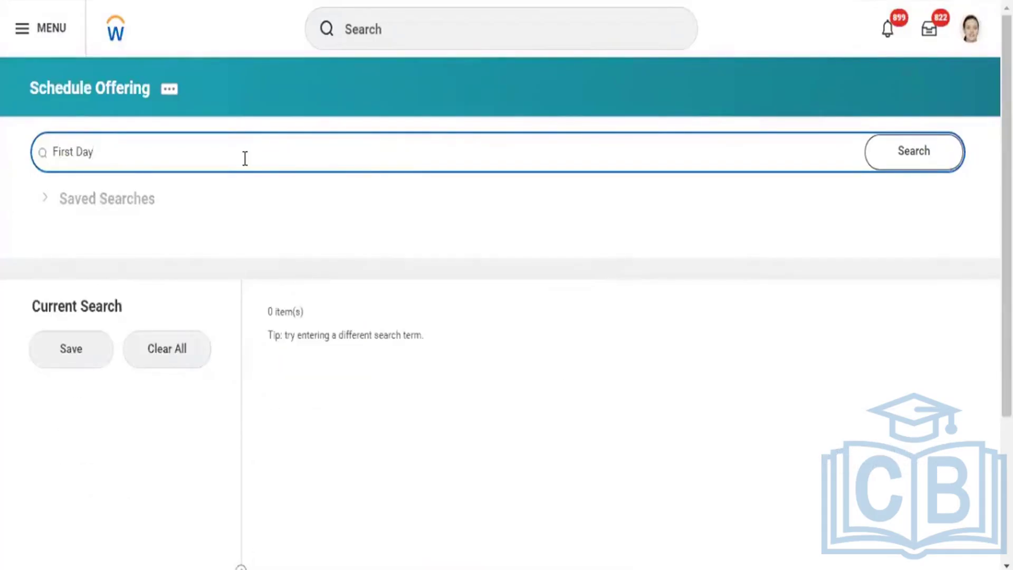
key(ctrl+shift+Left)
key(ctrl+shift+Left)
text(new hire)
key(Return)
key(BackSpace)
key(BackSpace)
key(BackSpace)
key(BackSpace)
key(BackSpace)
key(BackSpace)
key(BackSpace)
key(BackSpace)
click(886, 153)
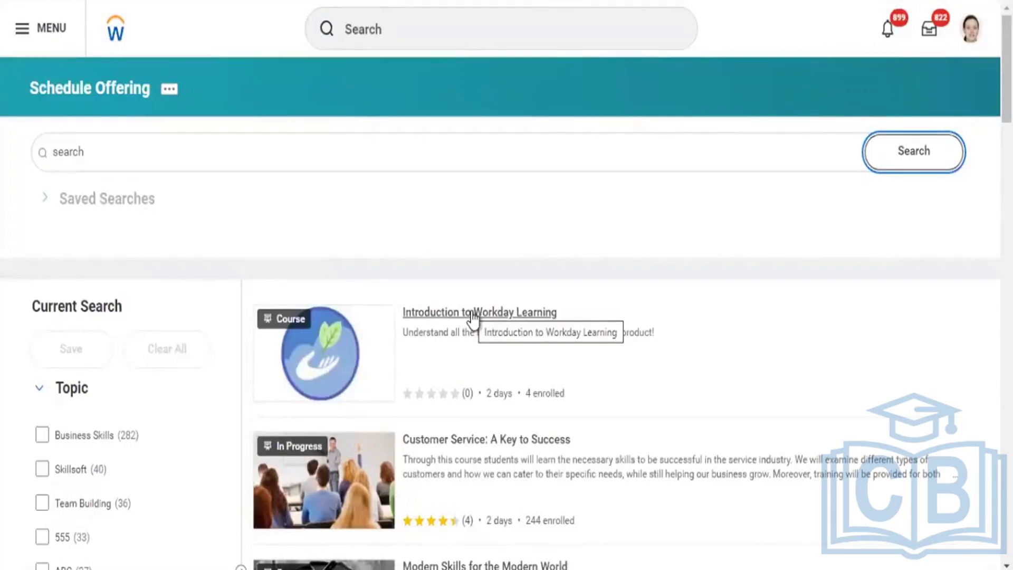
click(472, 313)
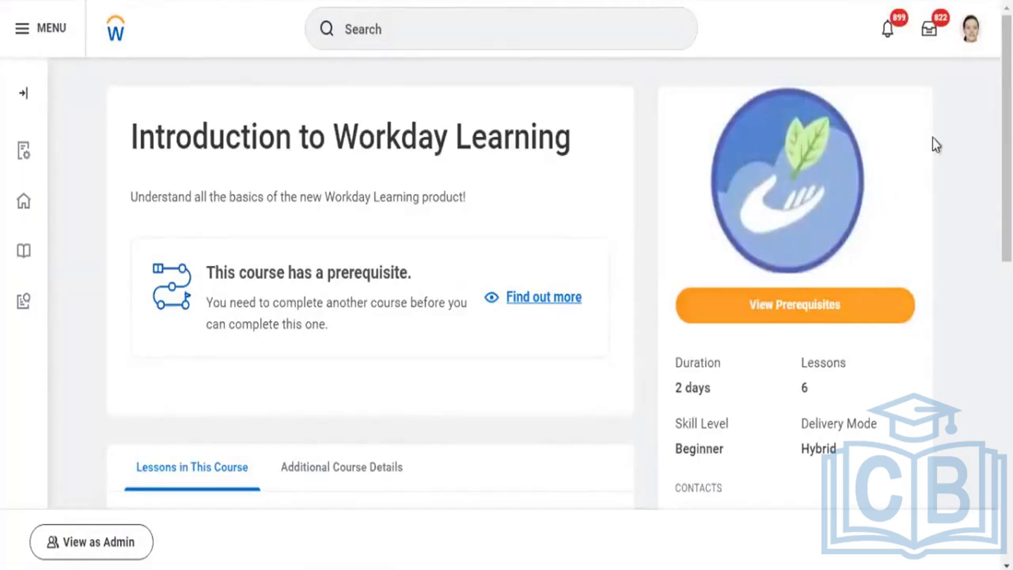
drag(1006, 132, 1007, 207)
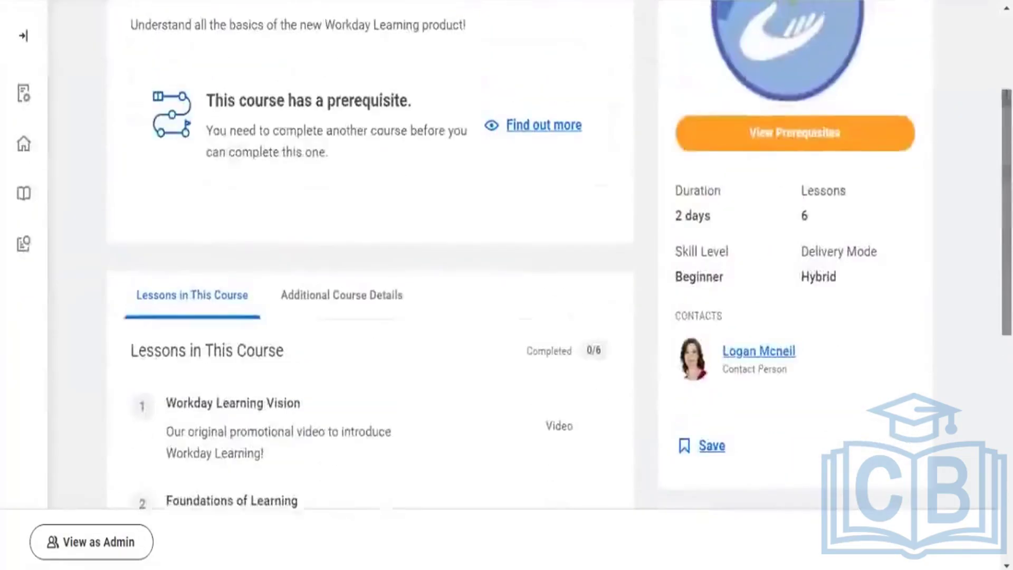
click(821, 143)
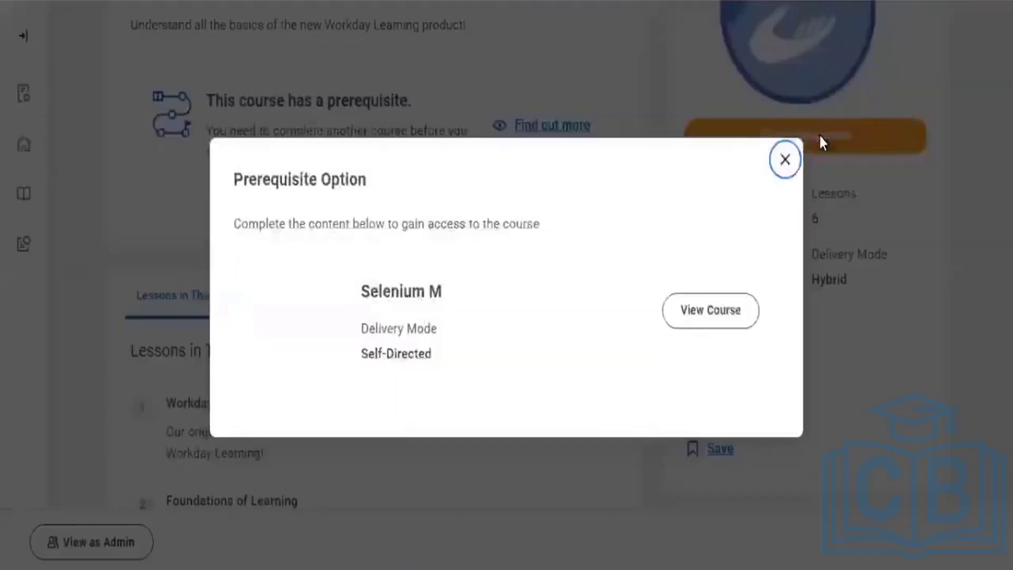
click(786, 159)
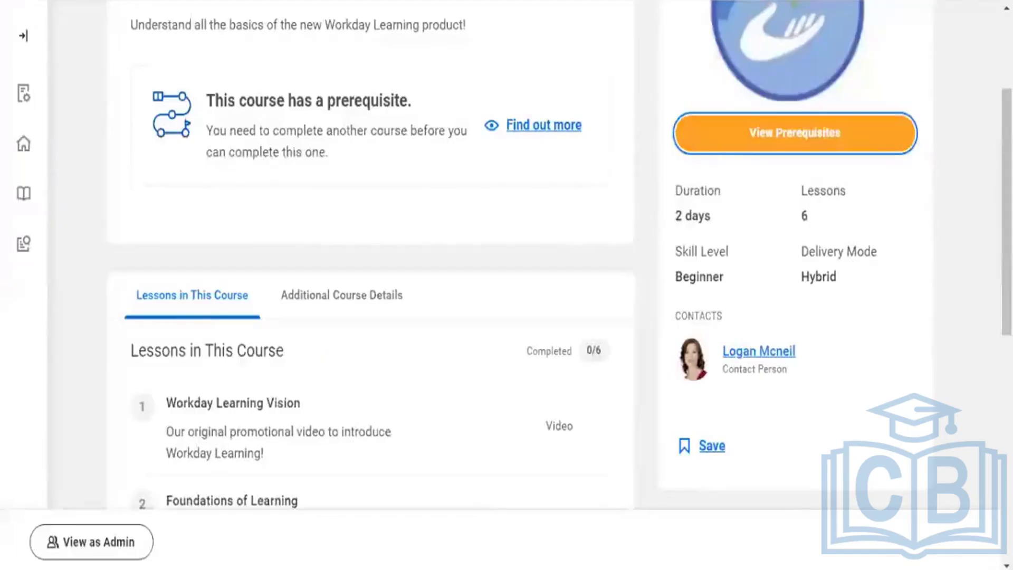
scroll(369, 285, down, 3)
scroll(369, 284, down, 3)
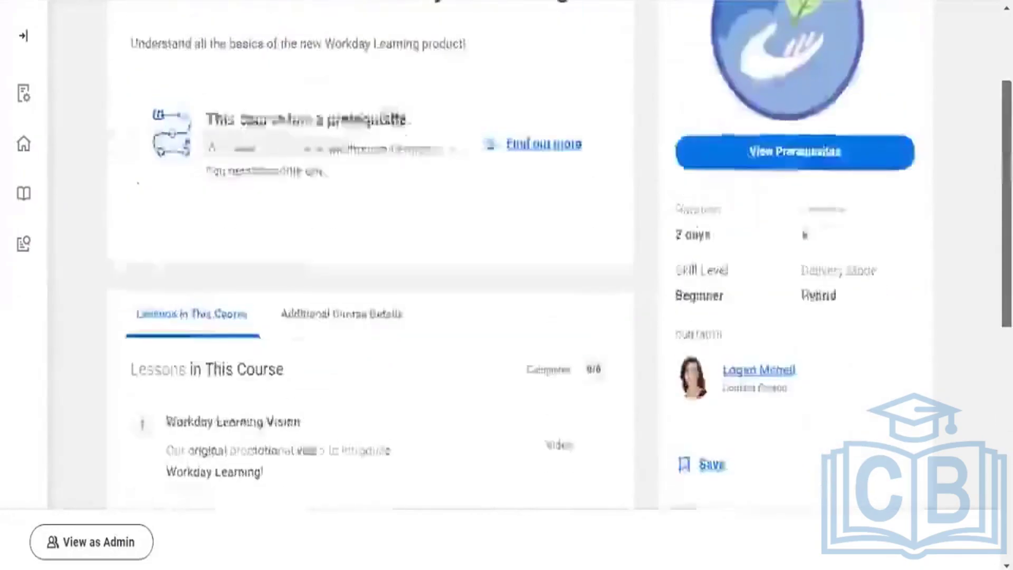
scroll(843, 21, up, 2)
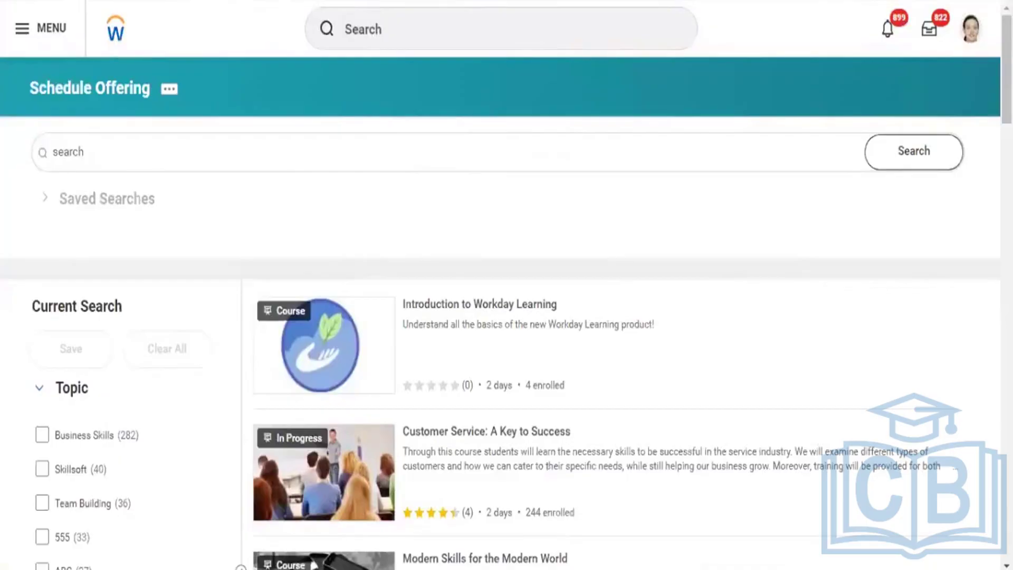
Step: Duplicate the browser tab and search Workday for 'edit course'
right_click(300, 1)
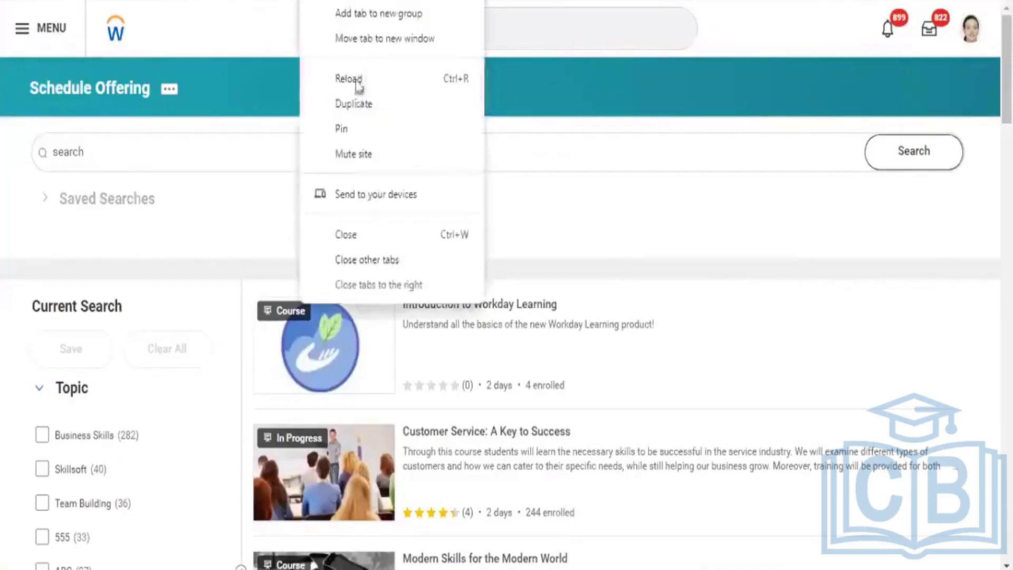
click(361, 104)
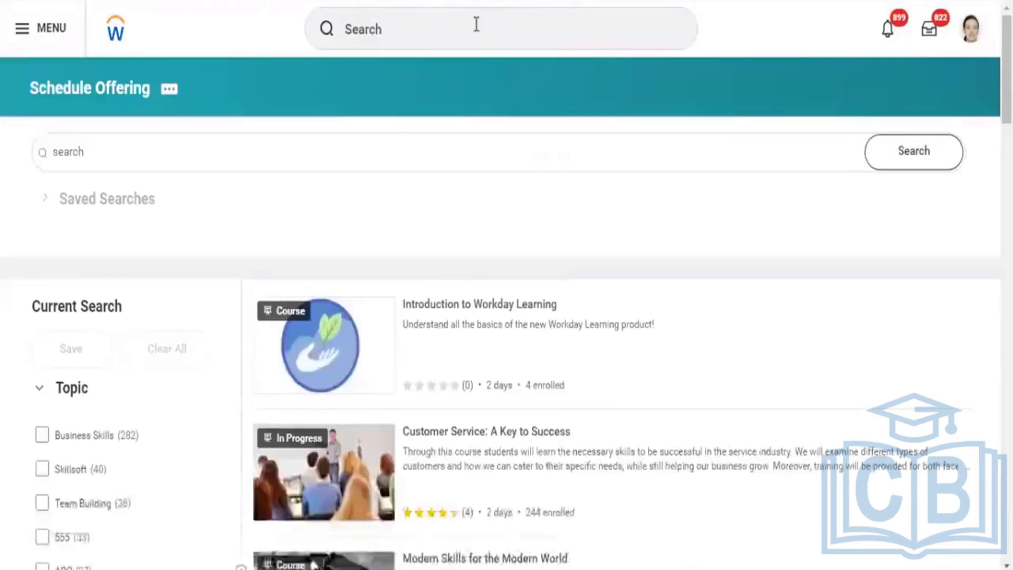
click(476, 25)
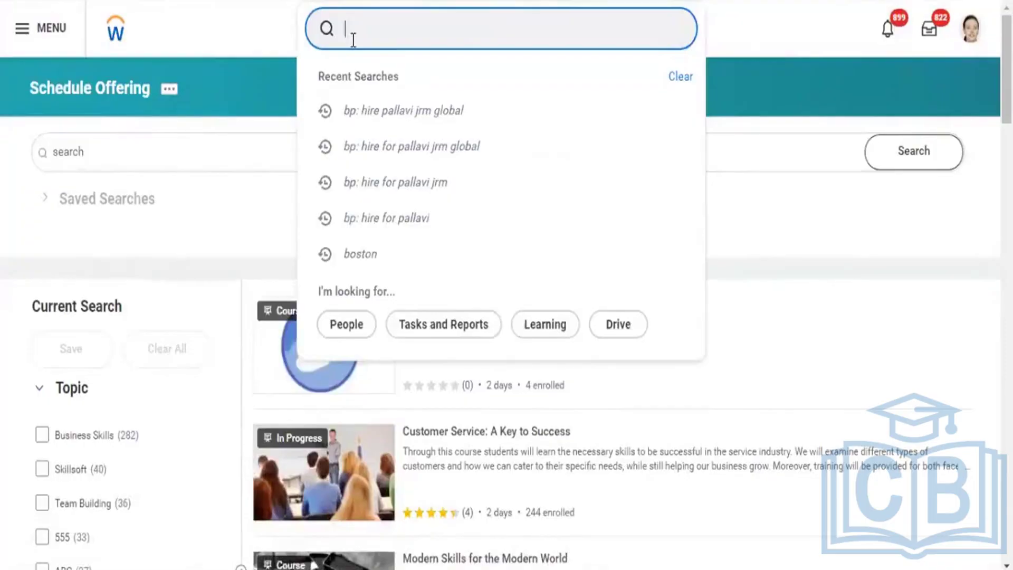
text(view)
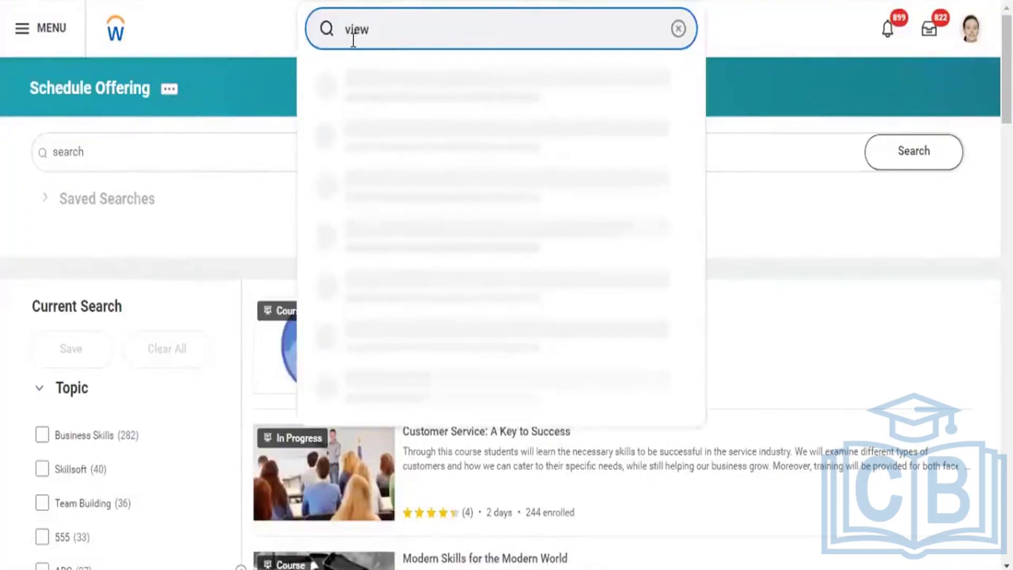
text( co)
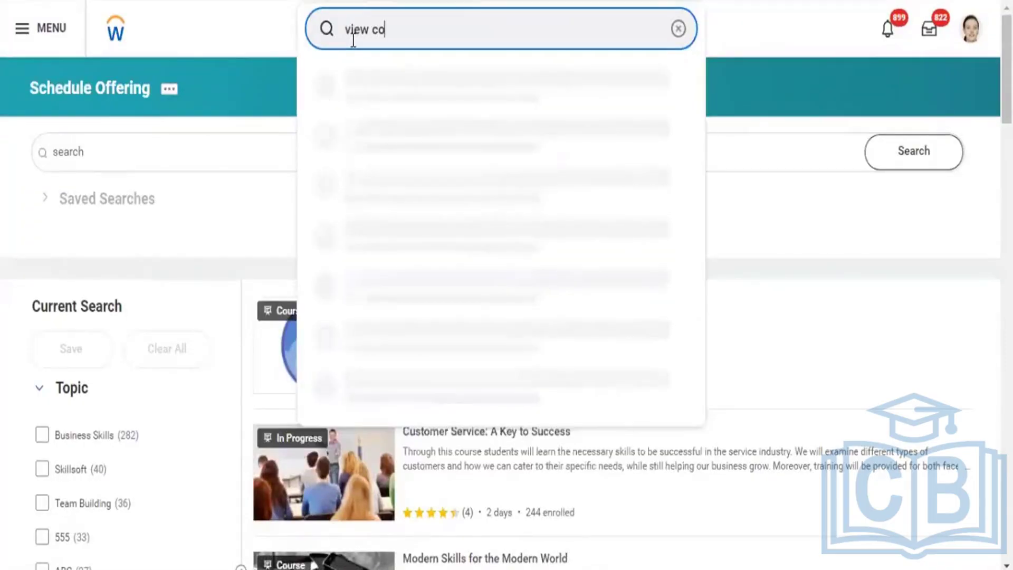
text(urse)
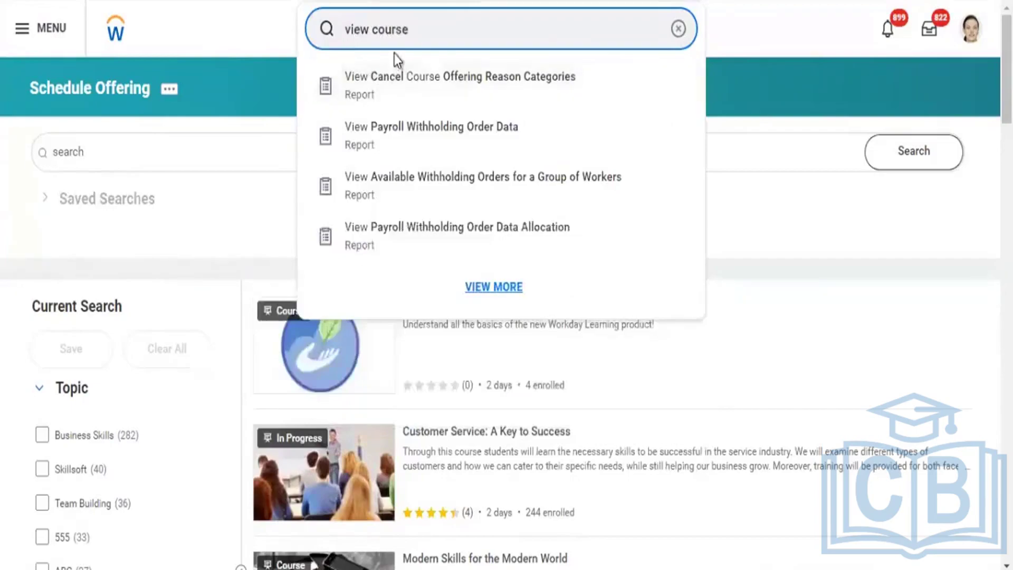
key(BackSpace)
key(BackSpace)
key(BackSpace)
key(BackSpace)
key(BackSpace)
key(BackSpace)
key(BackSpace)
key(BackSpace)
key(BackSpace)
key(BackSpace)
key(BackSpace)
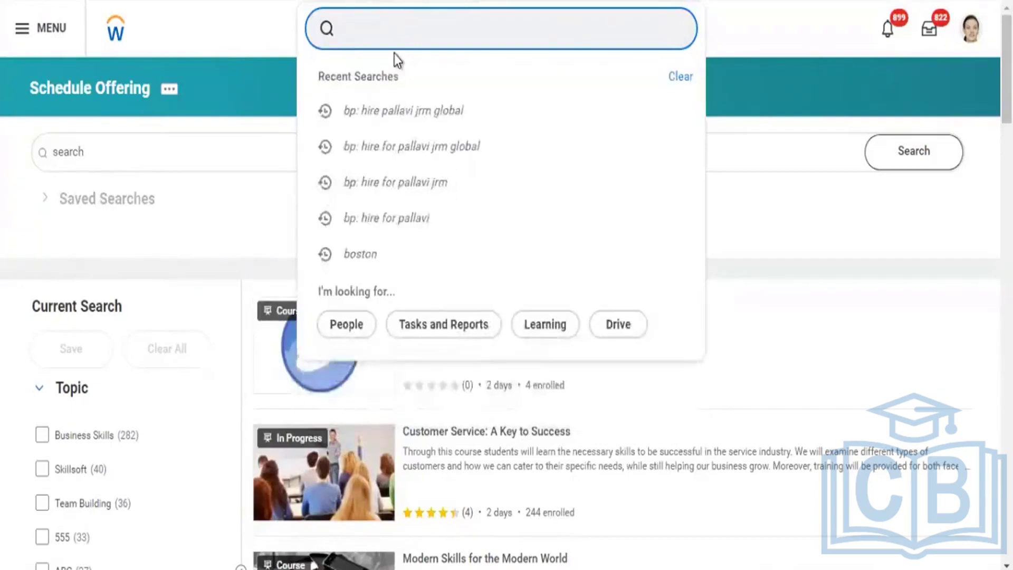
text(edit c)
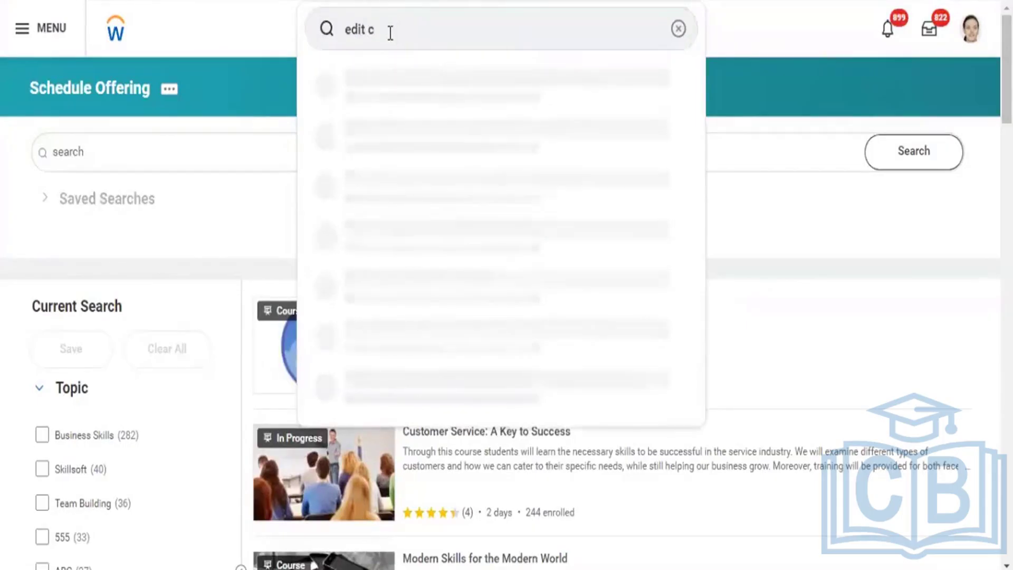
click(390, 33)
text(ourse)
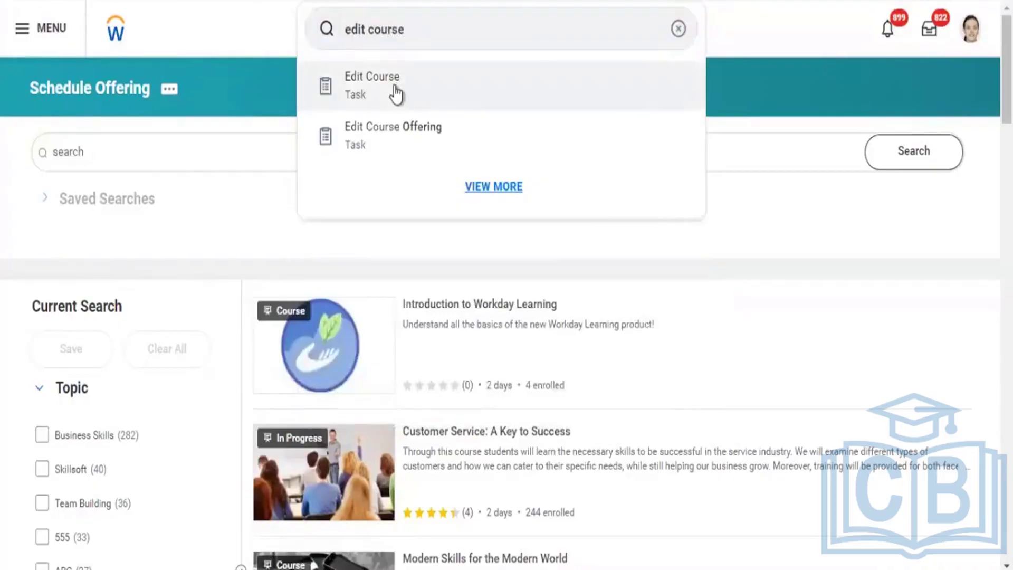
Step: In Edit Course, pick Workday HCM under the Workday Learning topic, keeping Update Current Version
click(397, 92)
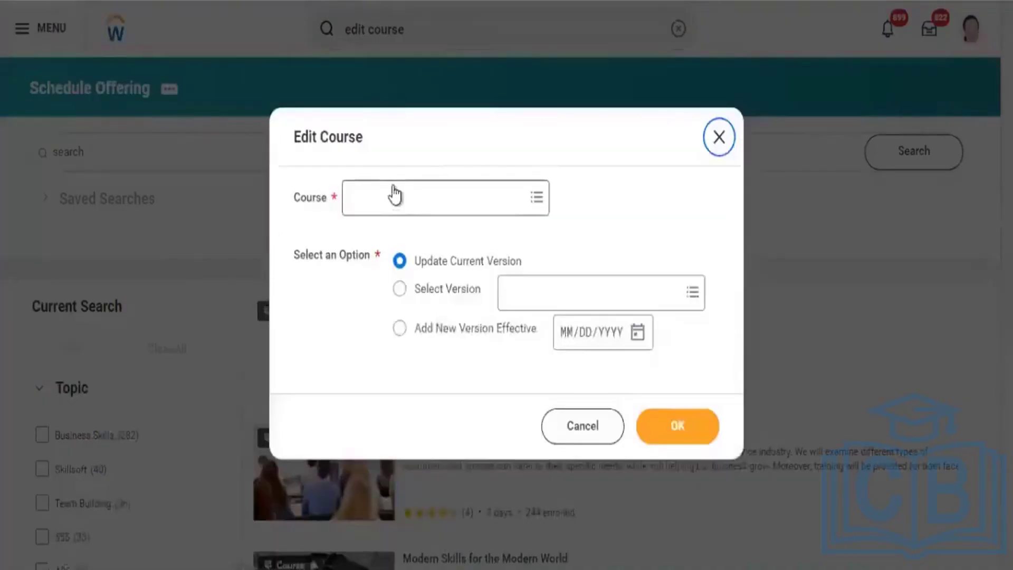
click(395, 185)
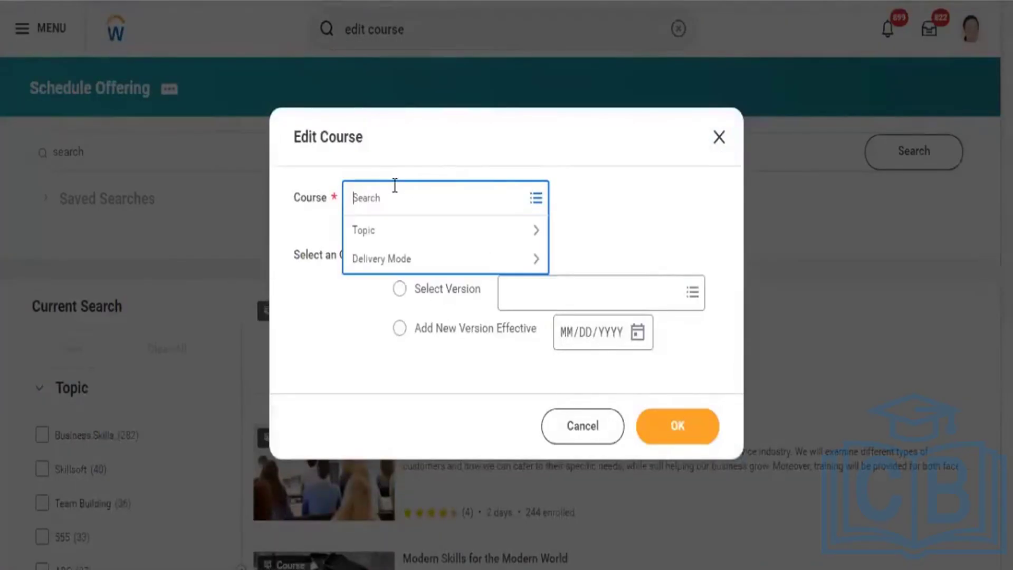
click(389, 242)
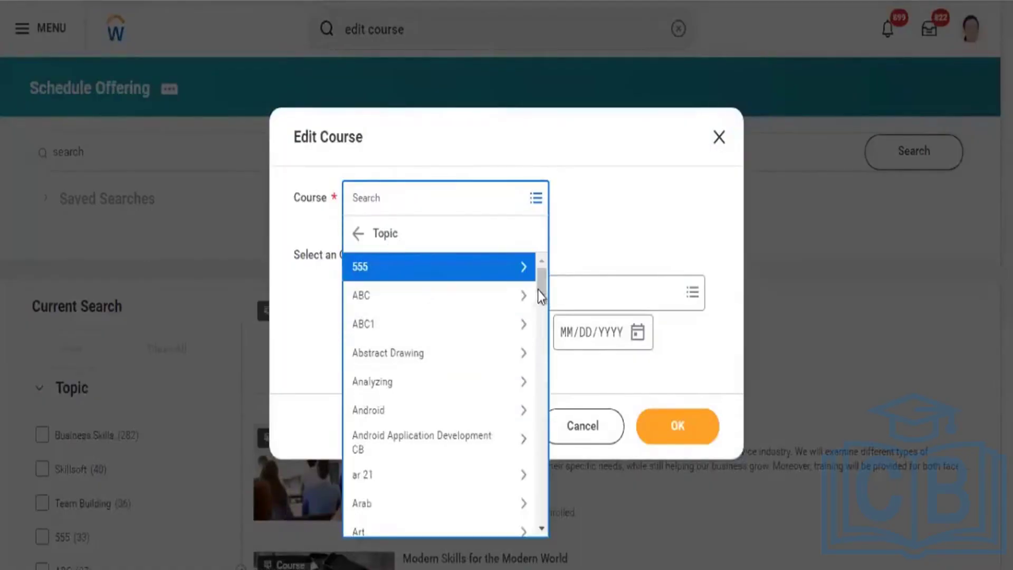
drag(543, 280, 545, 565)
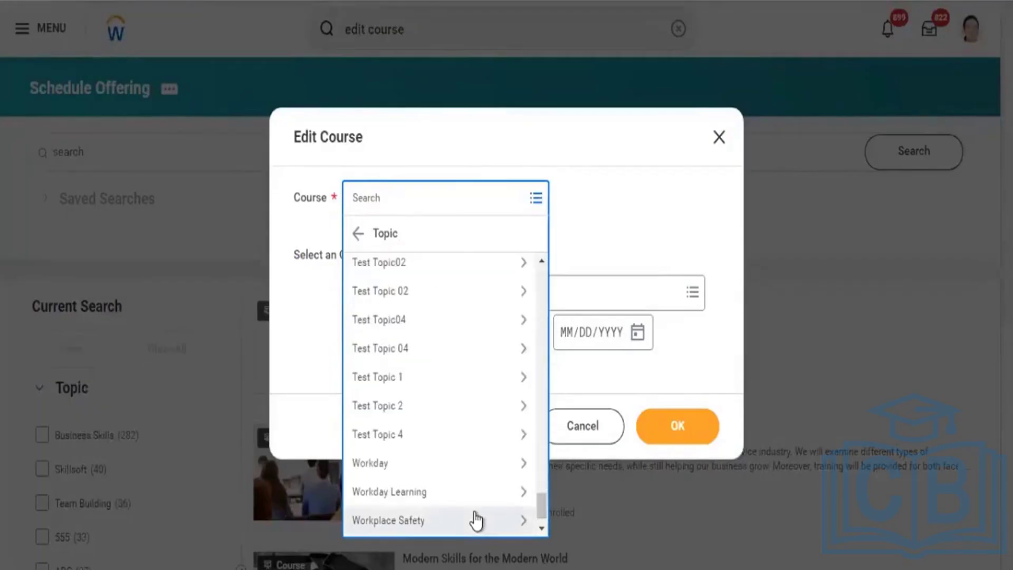
click(458, 502)
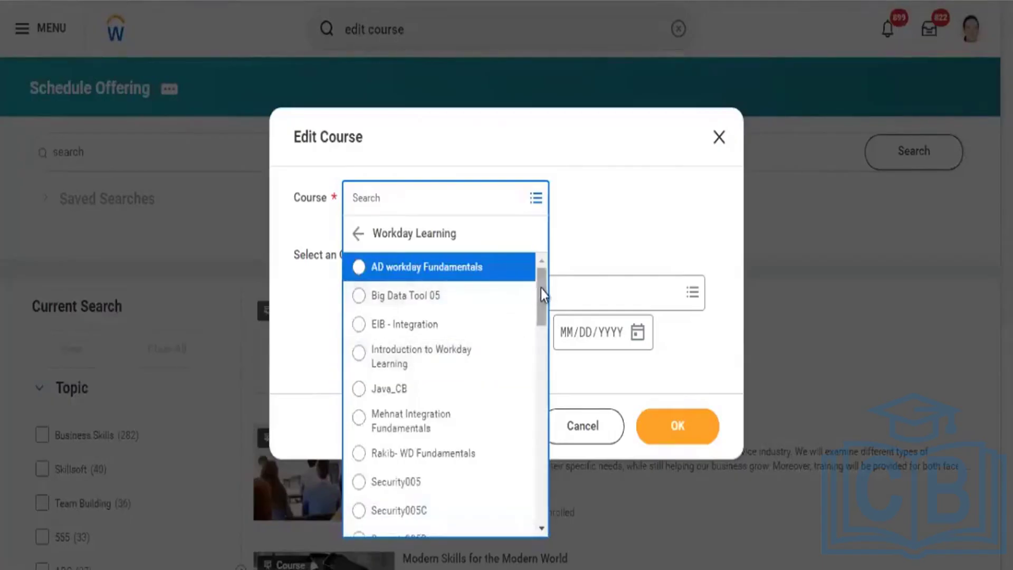
scroll(541, 295, down, 3)
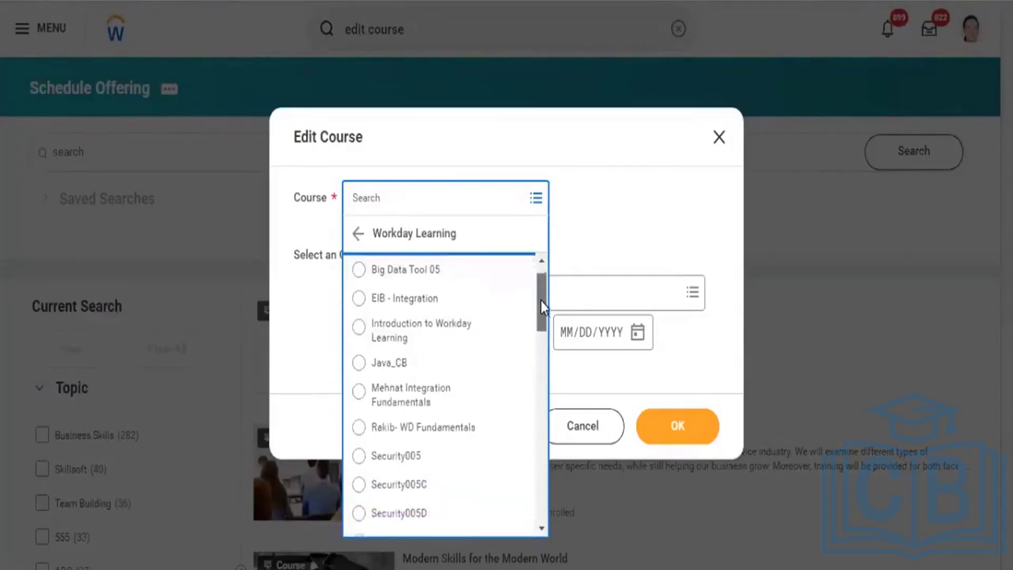
drag(531, 430, 524, 526)
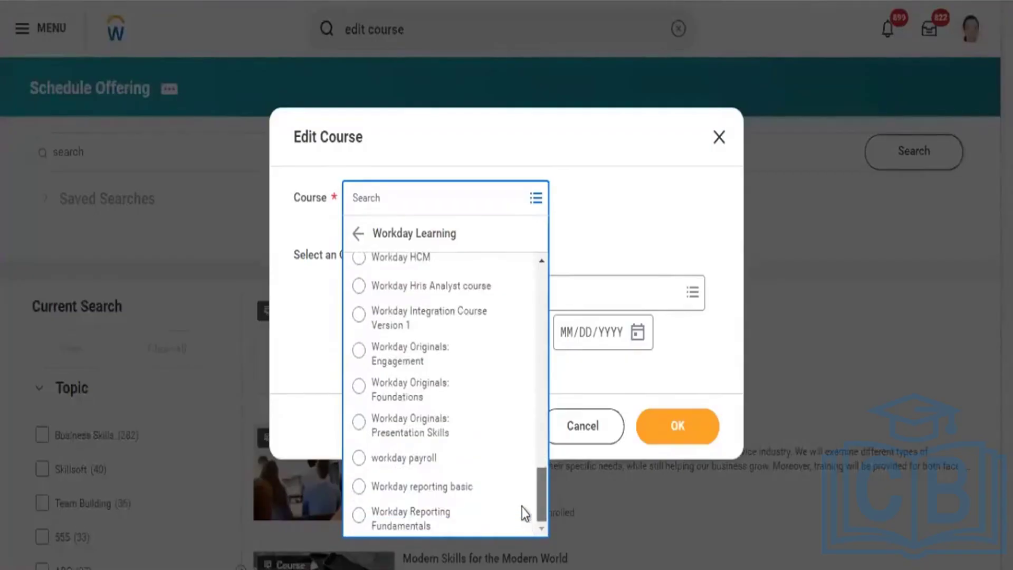
scroll(522, 508, up, 2)
scroll(520, 490, up, 1)
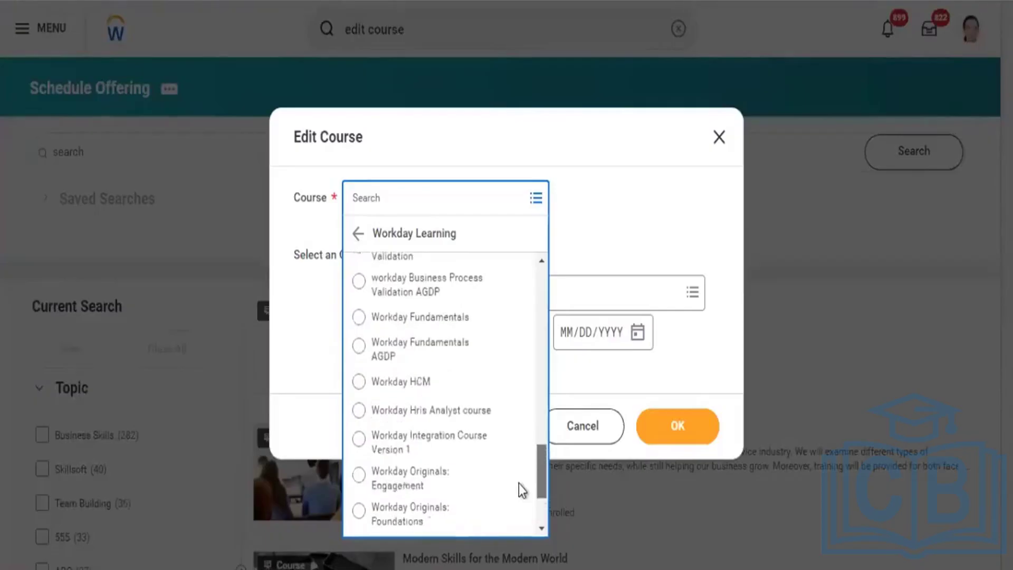
click(428, 395)
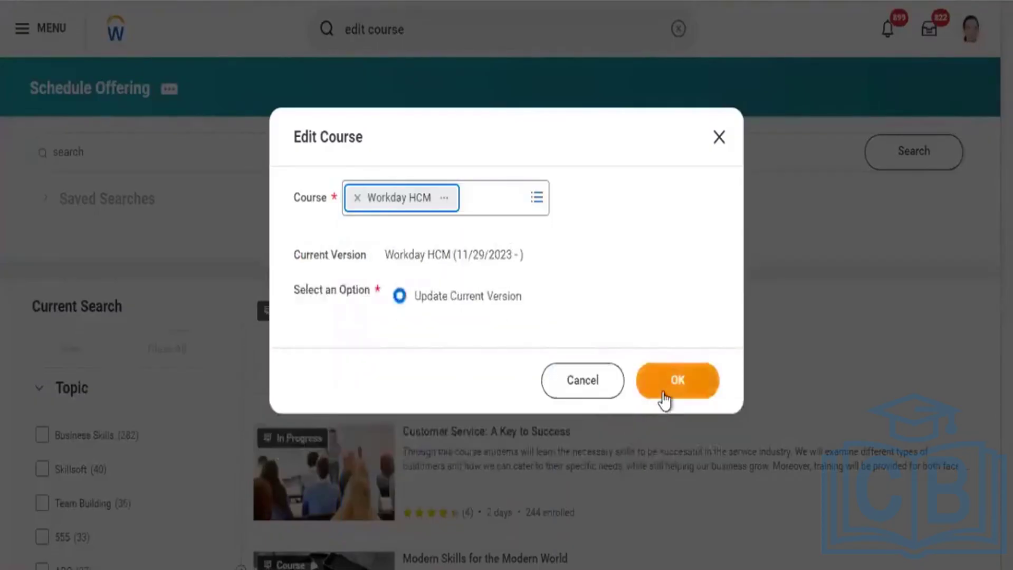
click(662, 393)
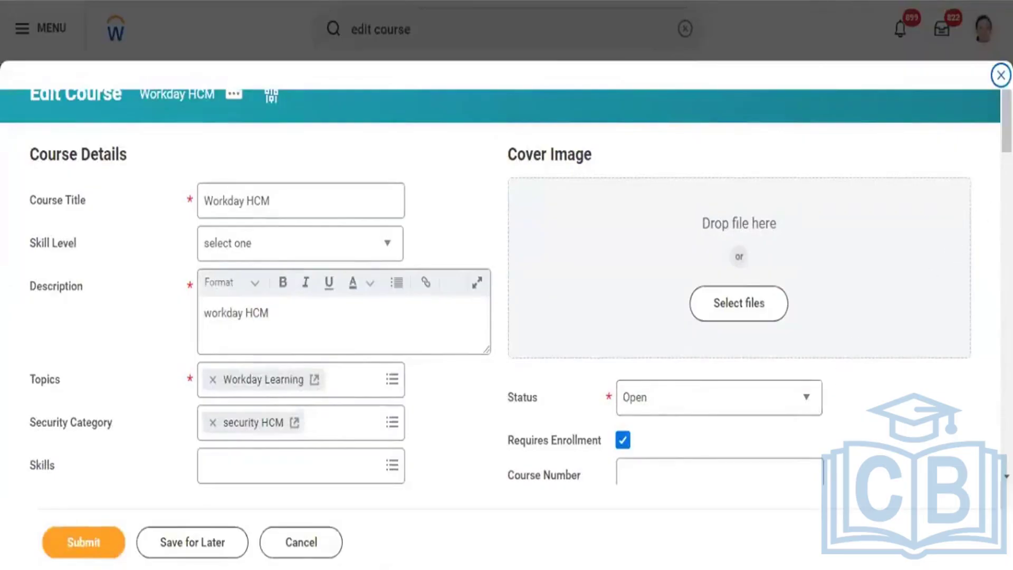
Step: Review the Workday HCM course details down to the lesson media, then cancel without saving
scroll(506, 285, down, 10)
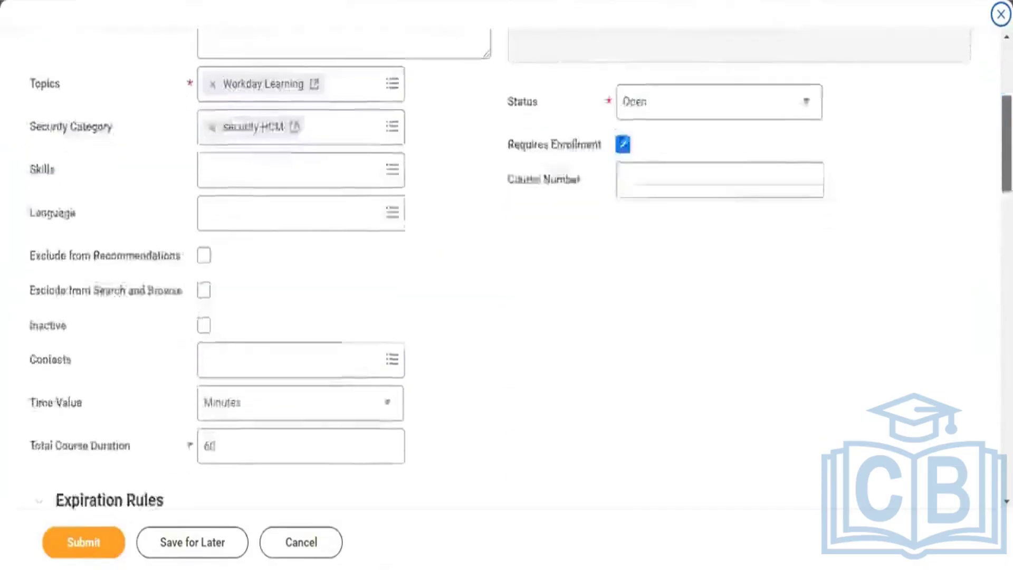
scroll(500, 264, down, 10)
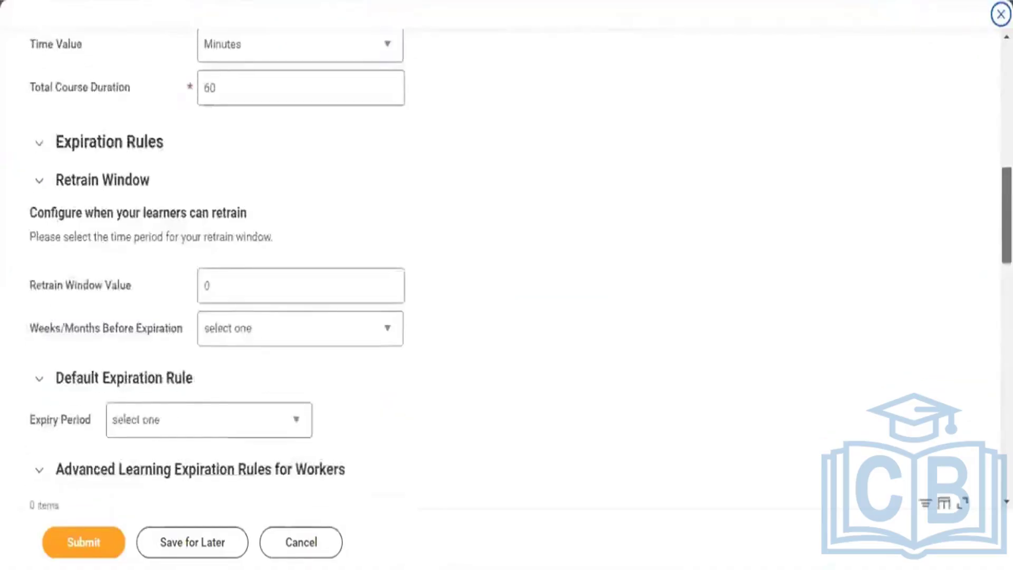
scroll(500, 264, down, 10)
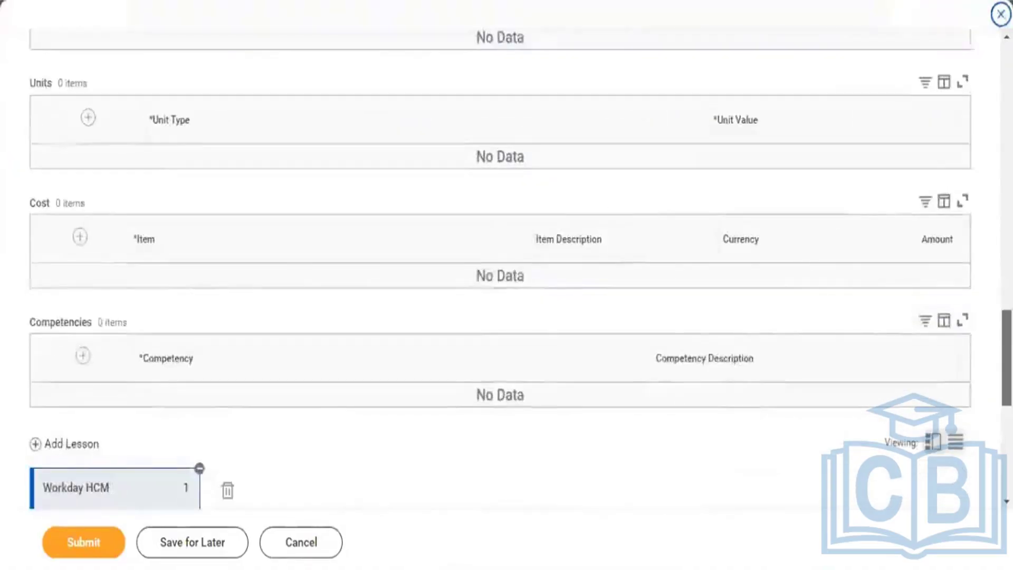
scroll(500, 264, down, 4)
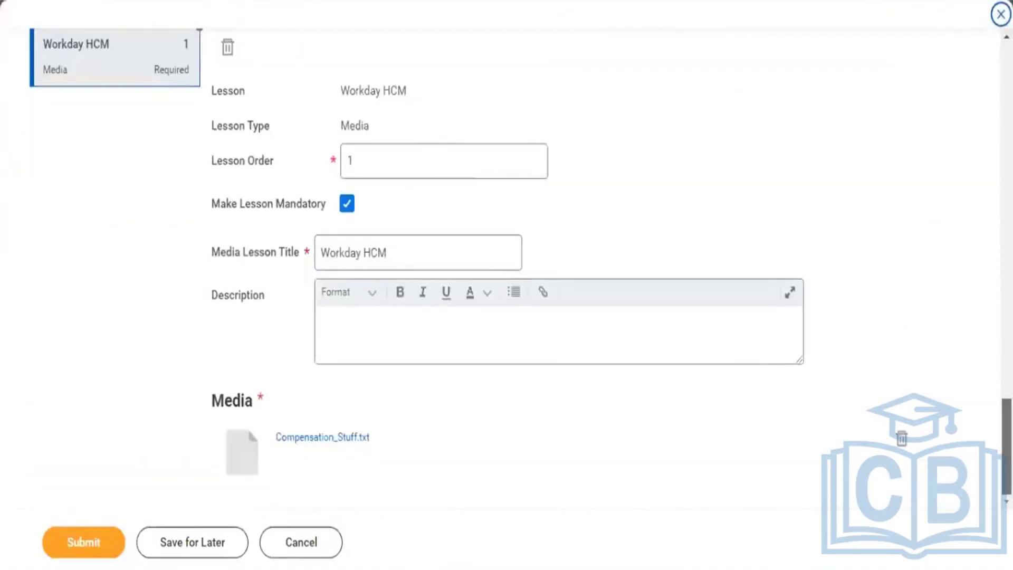
scroll(501, 264, up, 20)
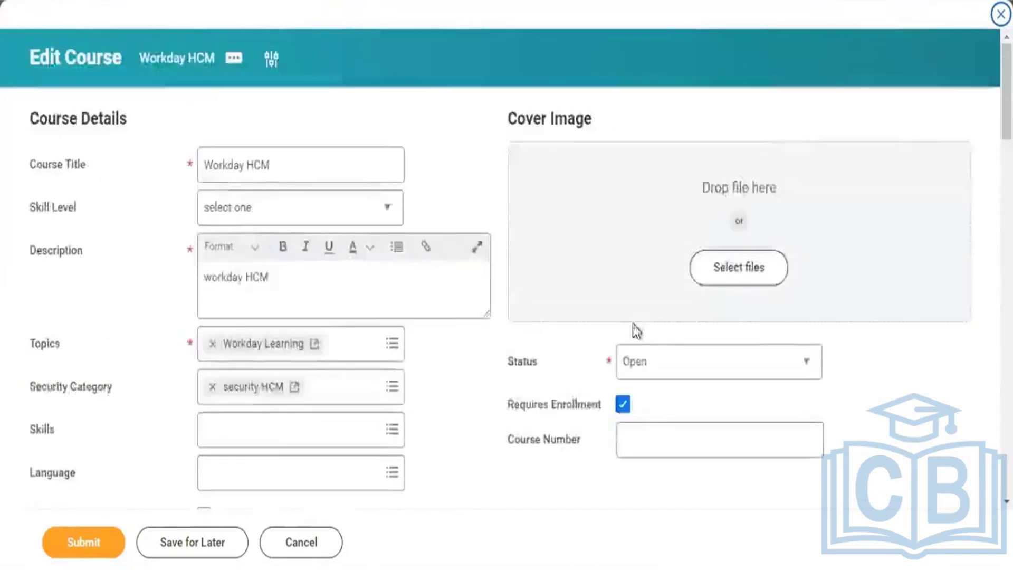
click(319, 543)
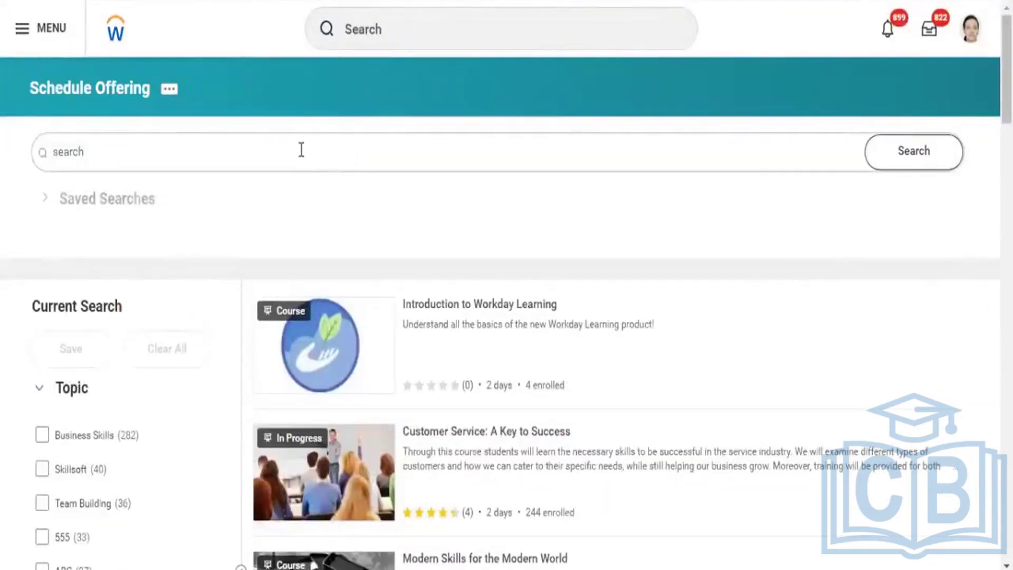
Step: Search the course catalogue for 'legal' and 'Employee Legal', then clear the search box
click(302, 150)
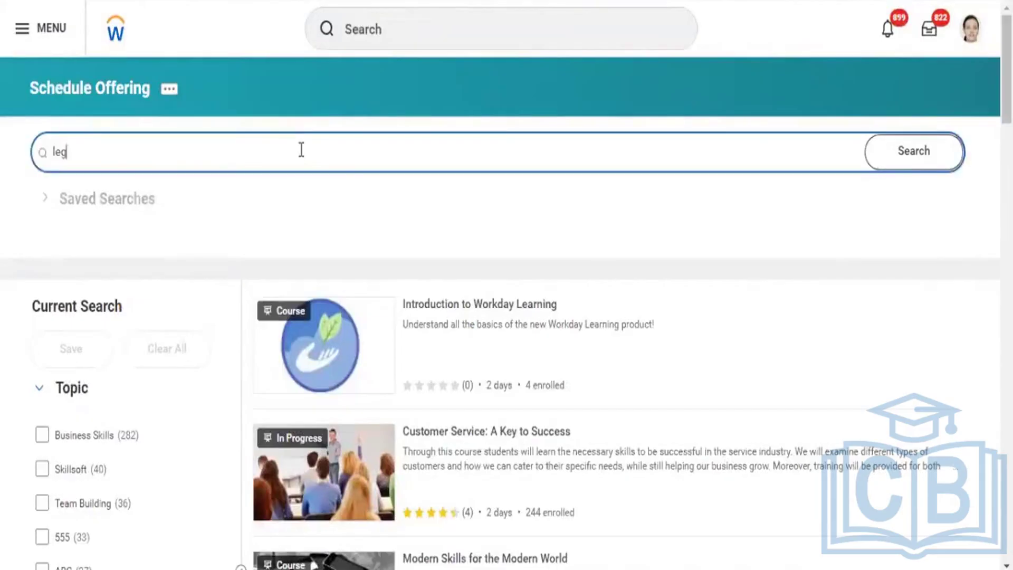
key(Return)
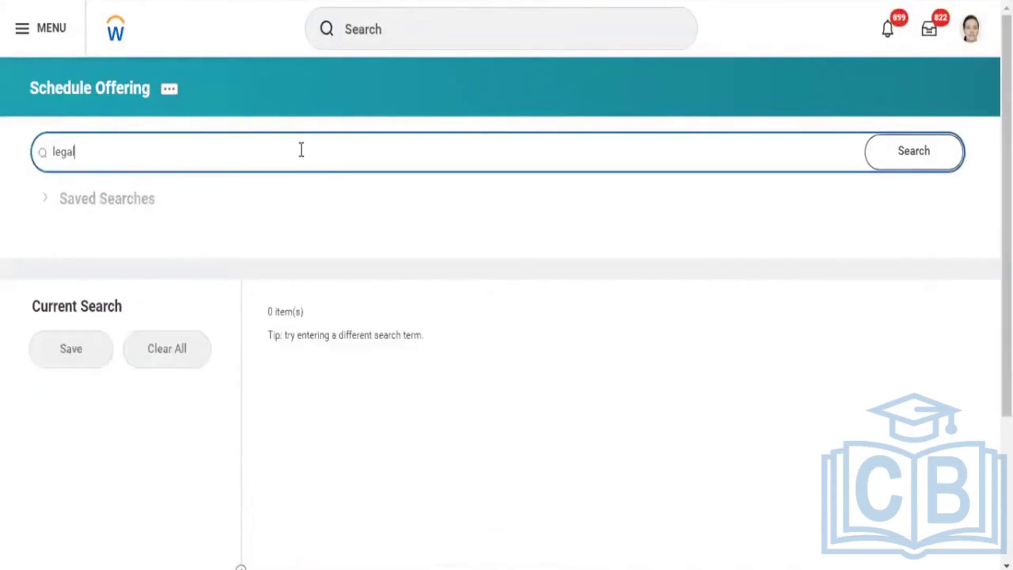
key(ctrl+a)
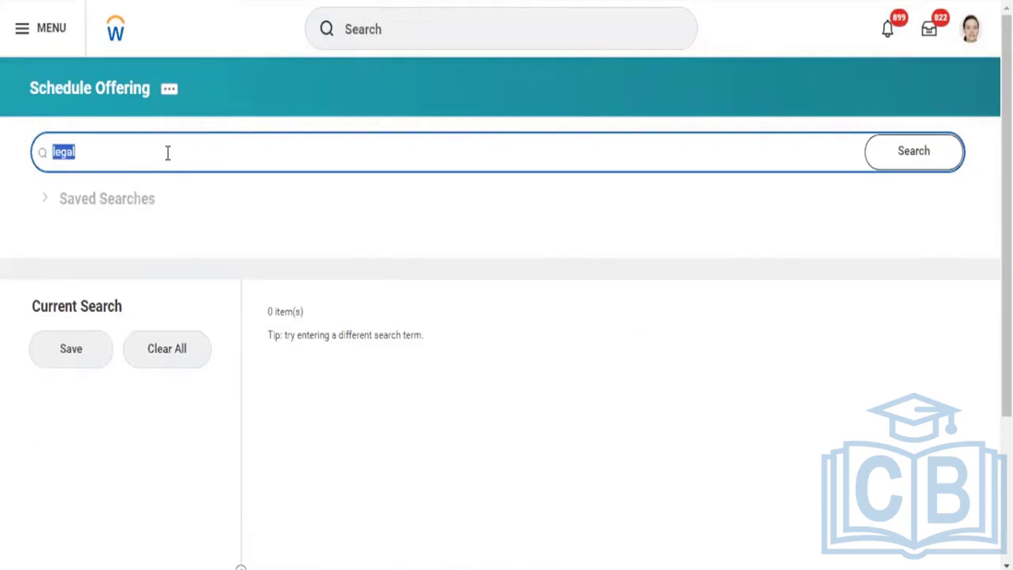
text(Employee L)
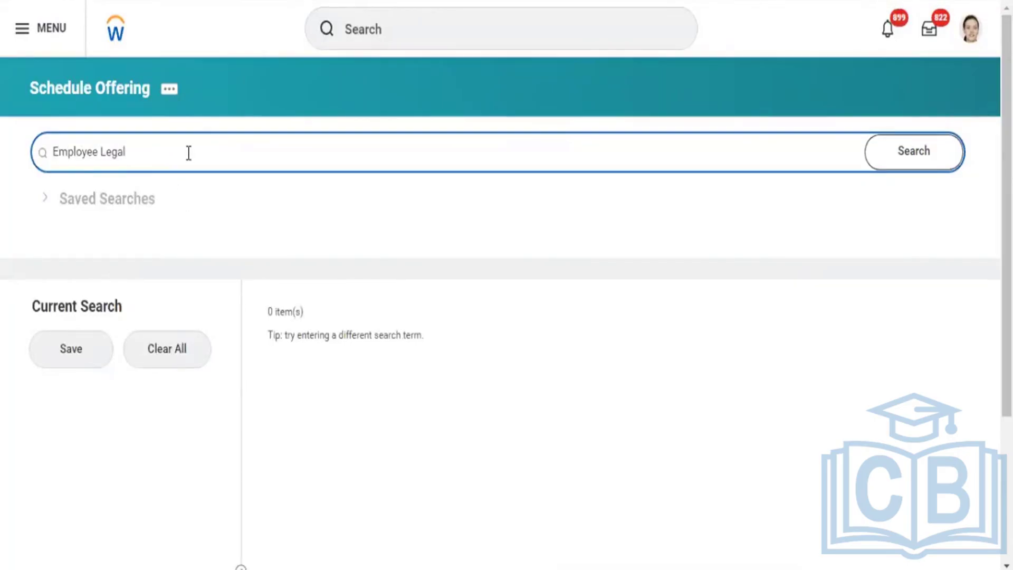
key(ctrl+a)
key(BackSpace)
Step: Reload the unfiltered course catalogue and scroll through it, loading more courses
click(902, 170)
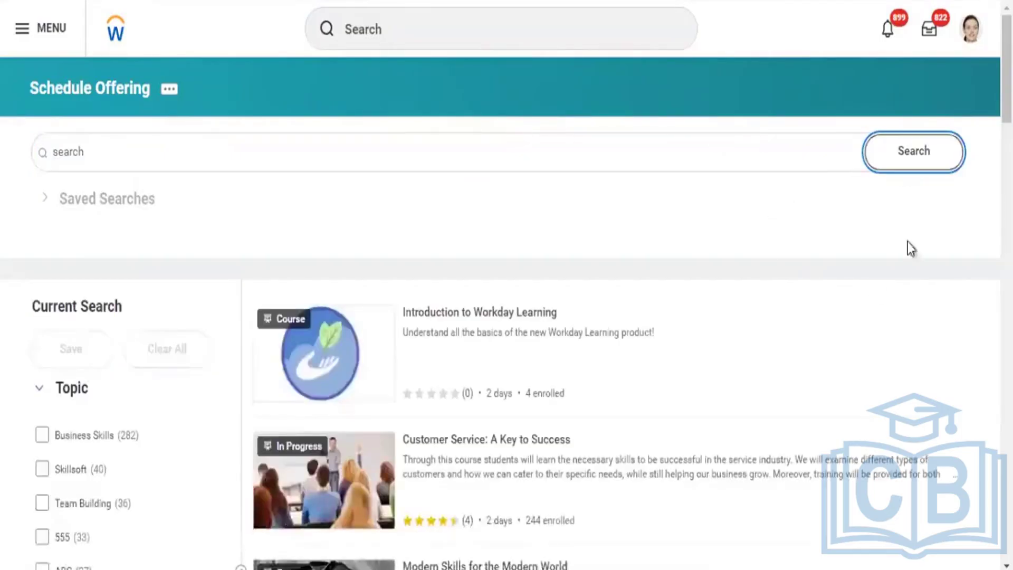
scroll(507, 317, down, 10)
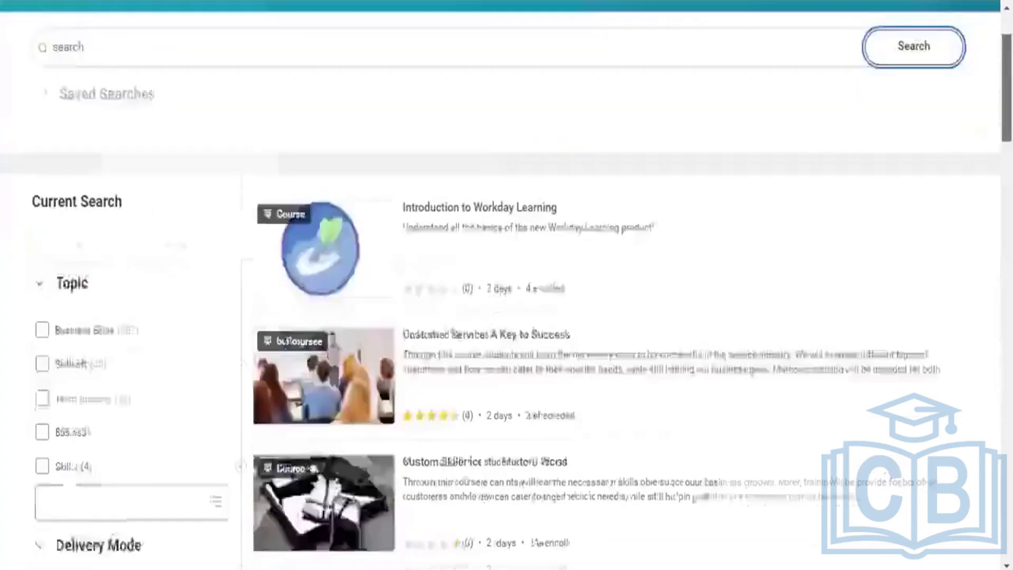
scroll(506, 285, down, 20)
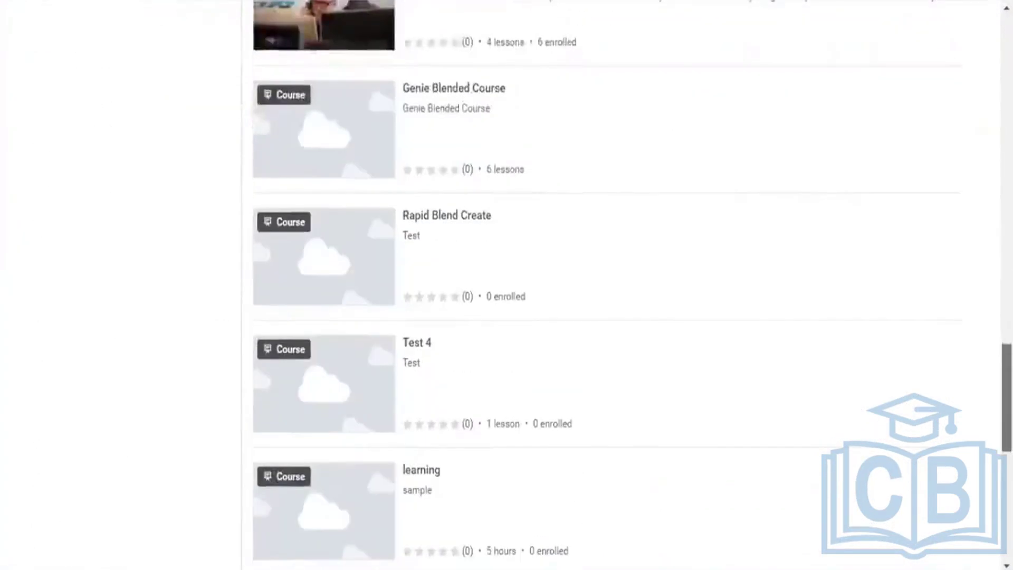
scroll(506, 284, down, 6)
scroll(507, 285, down, 5)
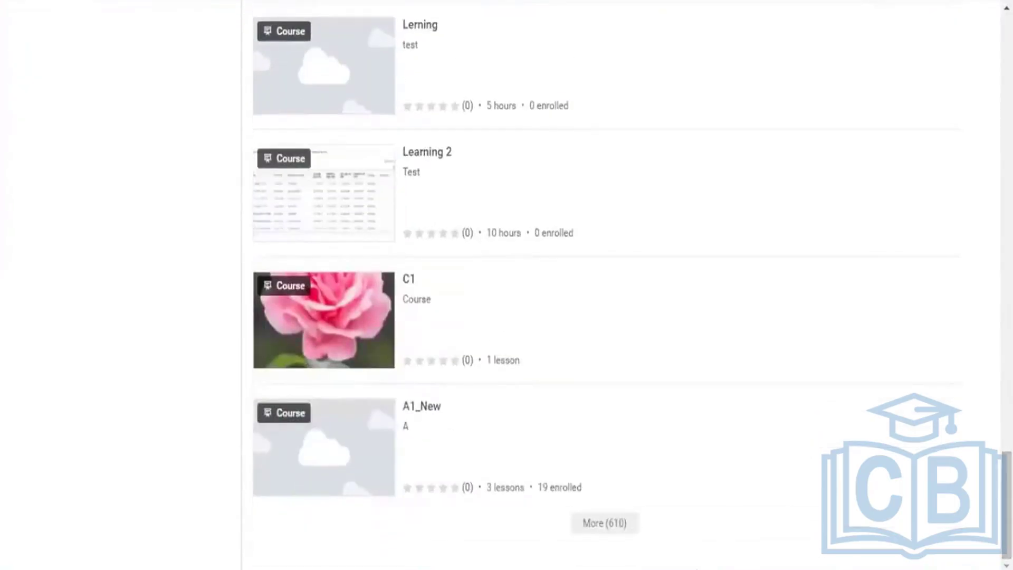
click(621, 525)
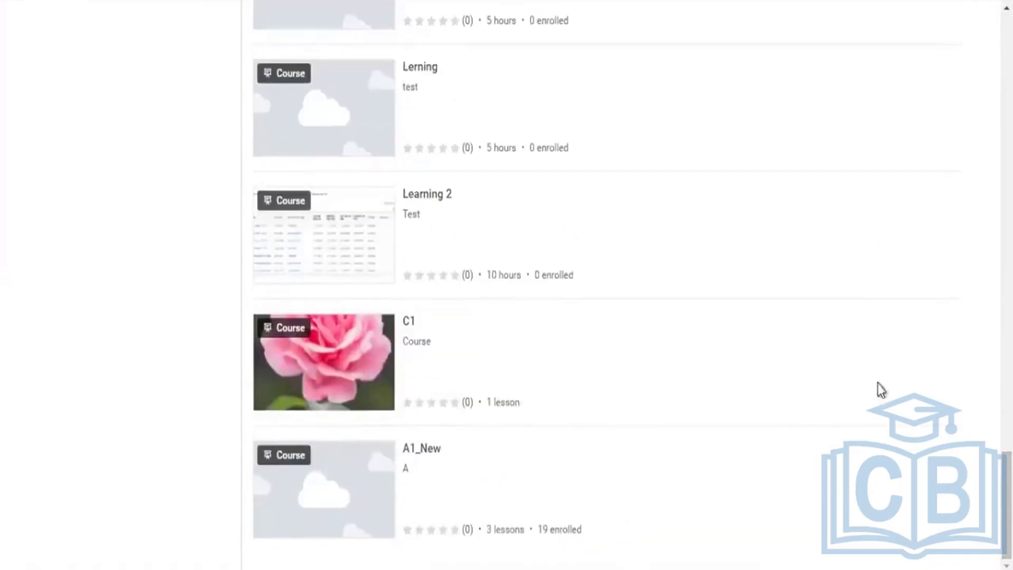
scroll(599, 285, down, 14)
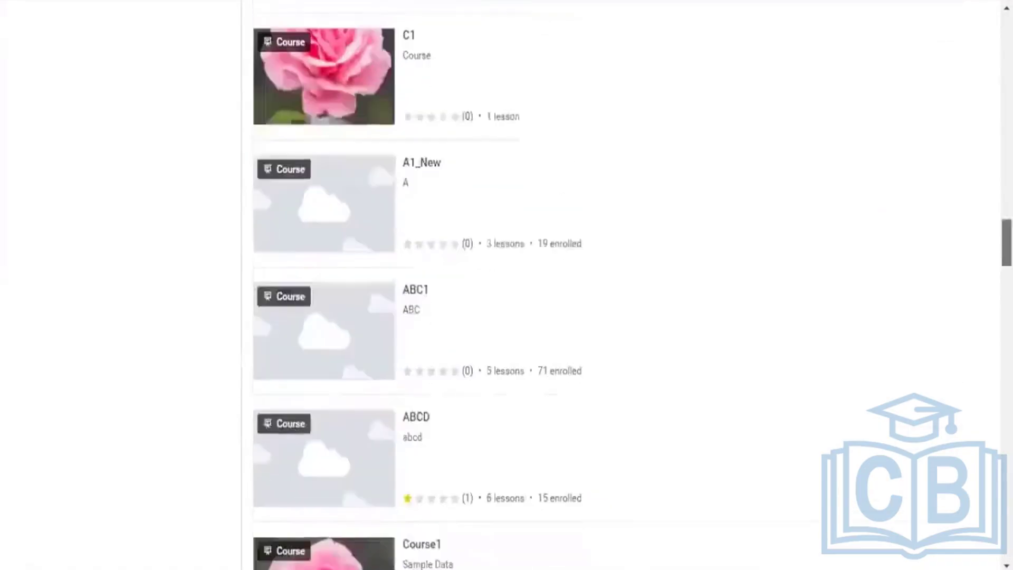
scroll(599, 285, down, 19)
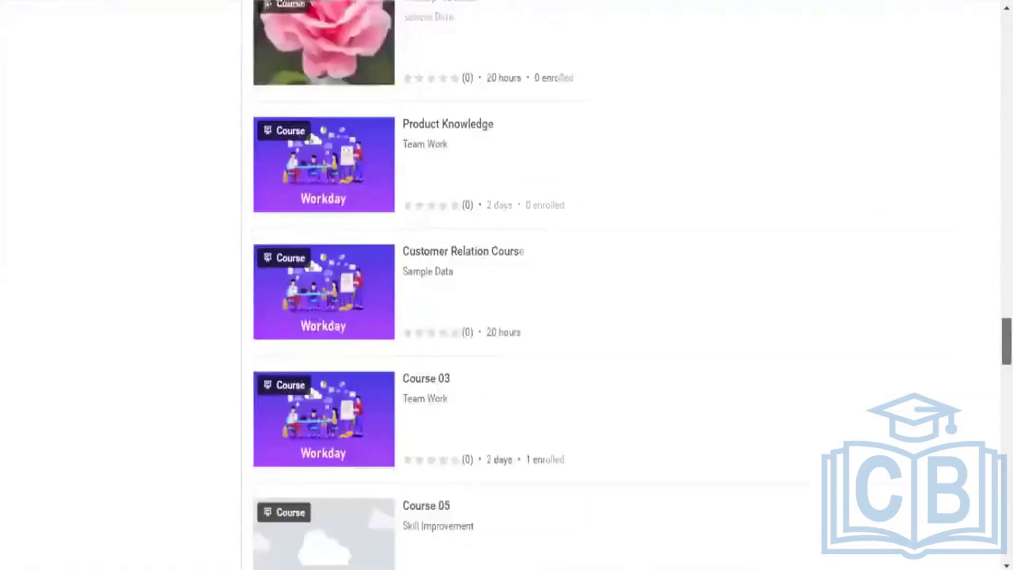
scroll(599, 285, down, 20)
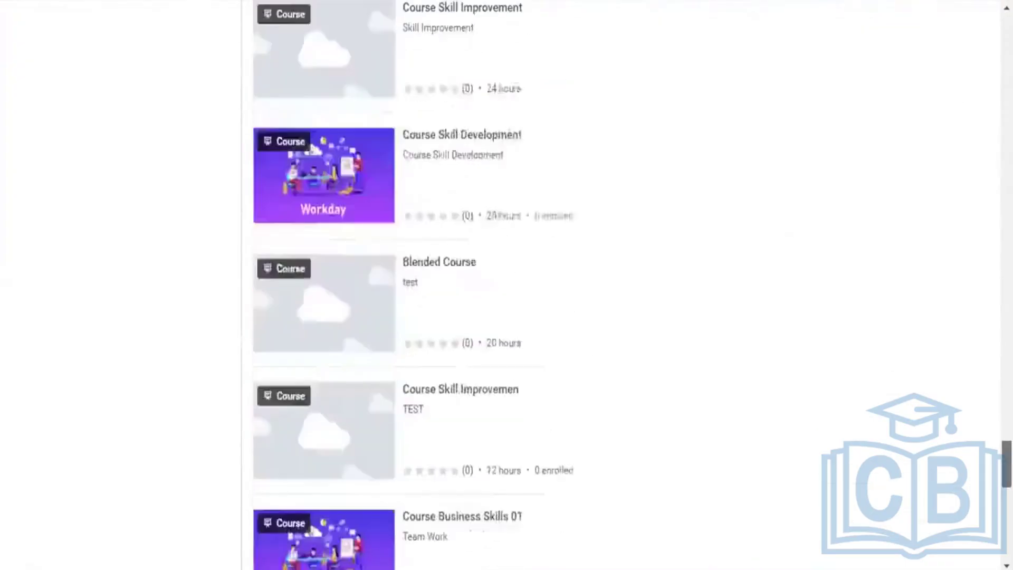
scroll(599, 285, down, 5)
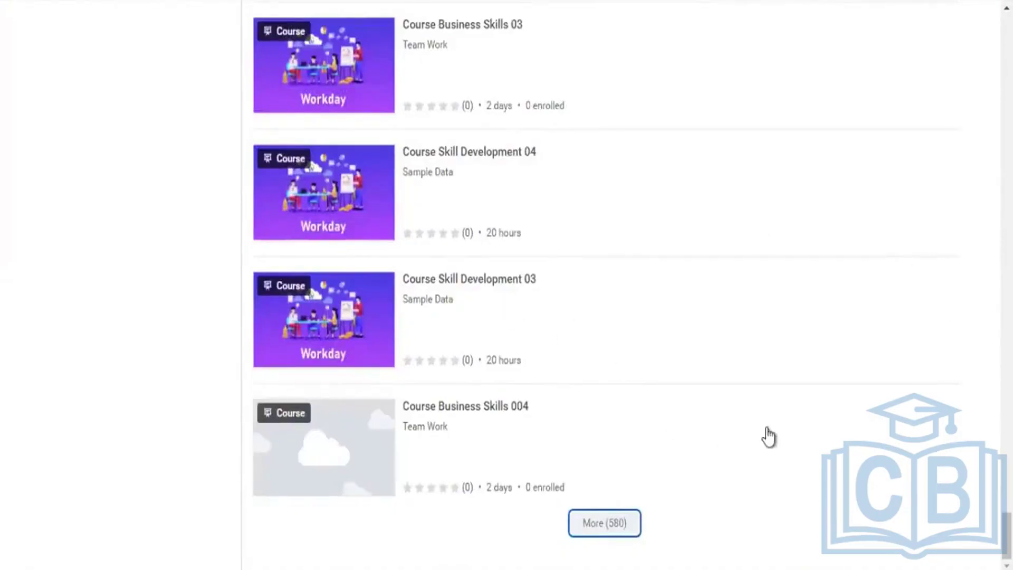
Step: Load the next batch of courses and open Course Business Skills 06
click(604, 524)
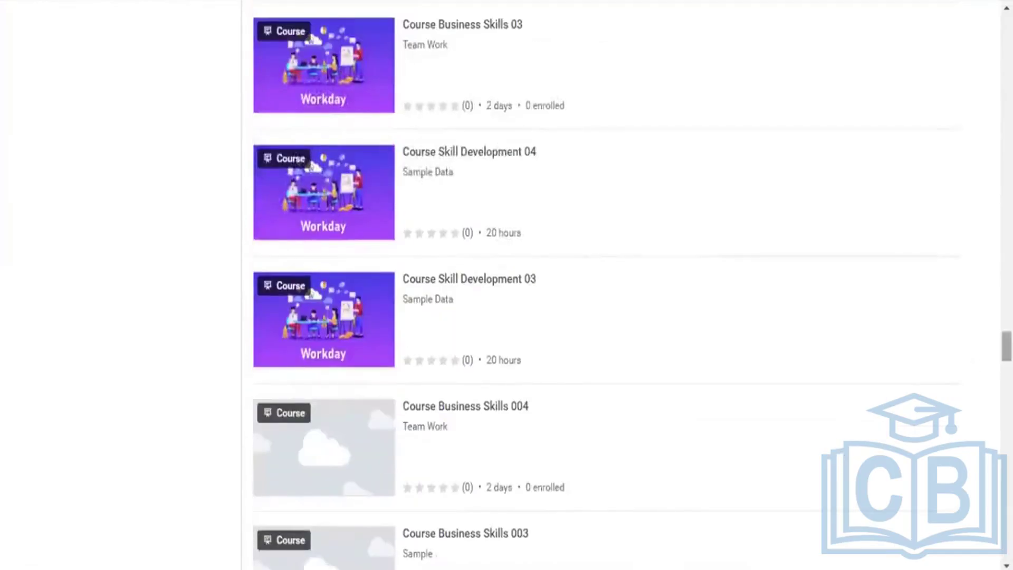
scroll(626, 285, down, 20)
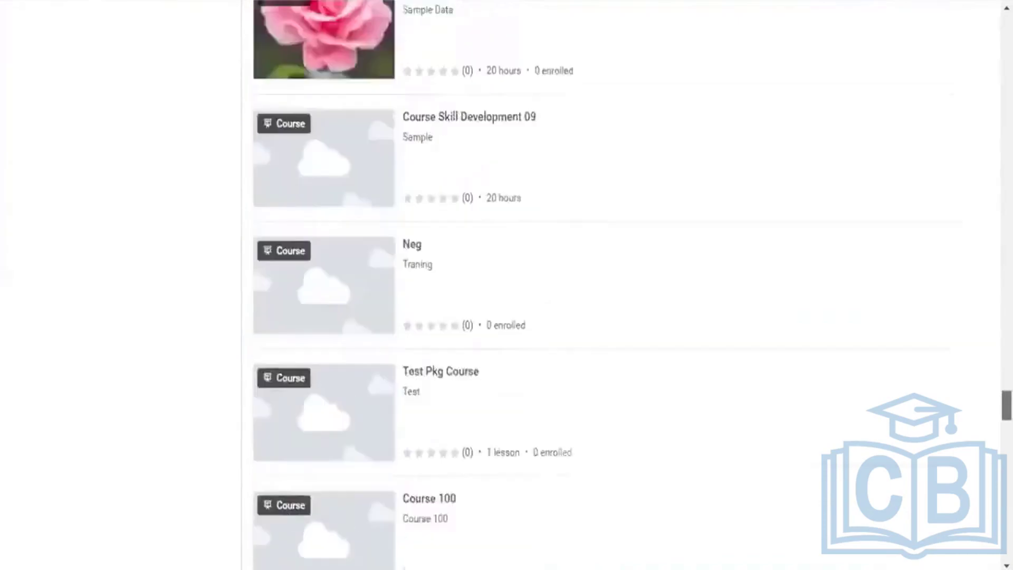
scroll(627, 285, down, 15)
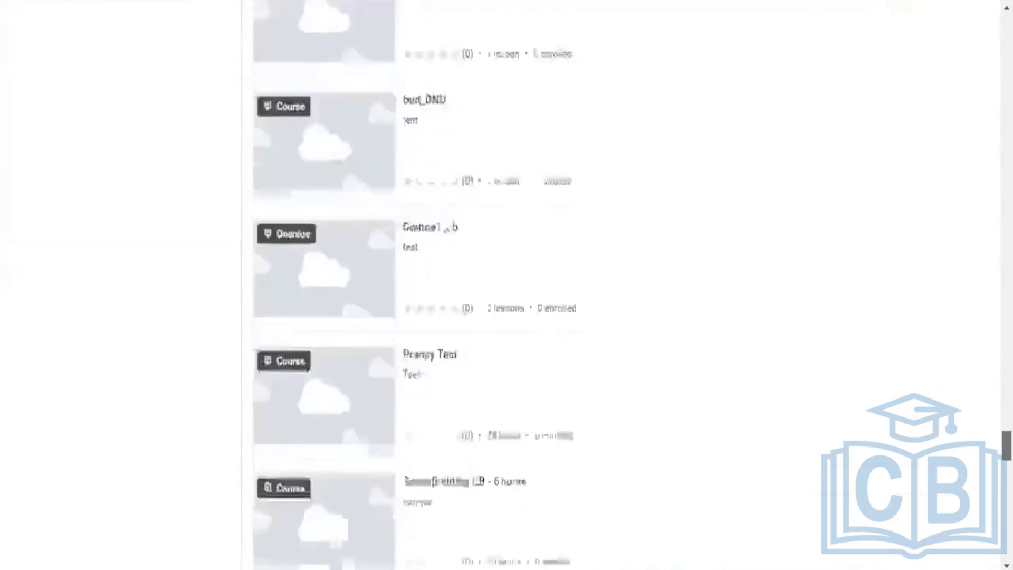
scroll(627, 285, down, 8)
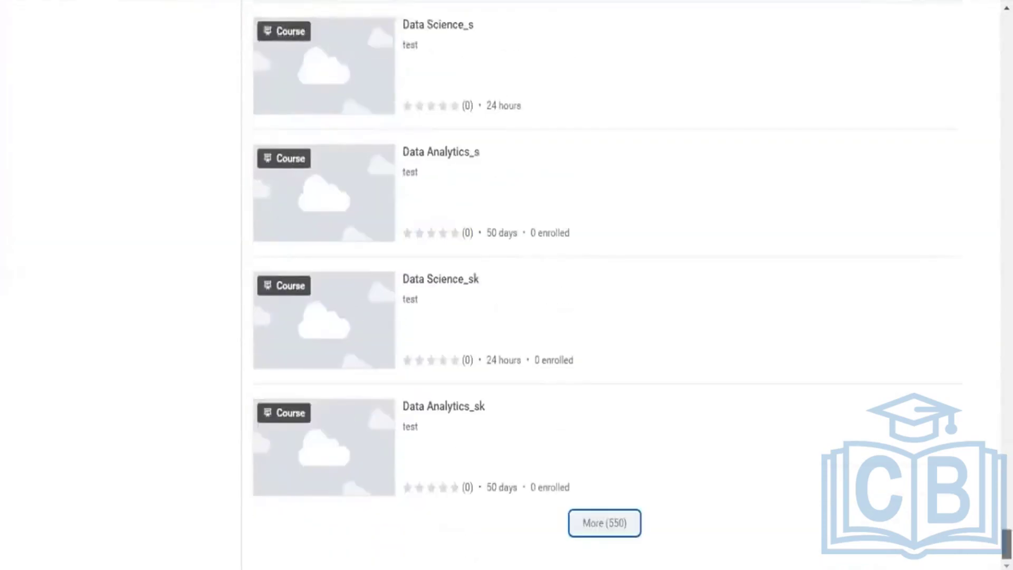
scroll(627, 285, up, 20)
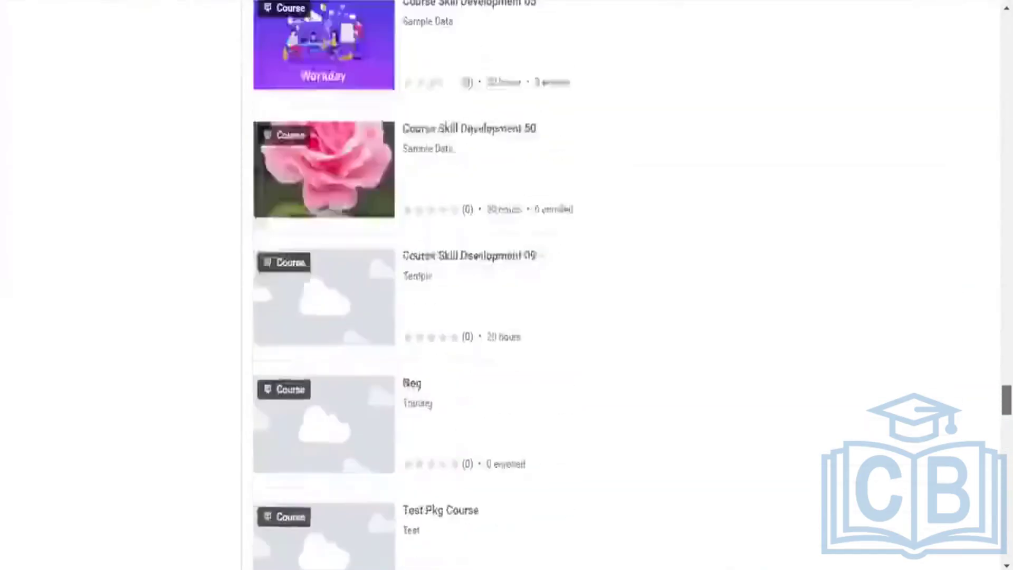
scroll(627, 284, up, 5)
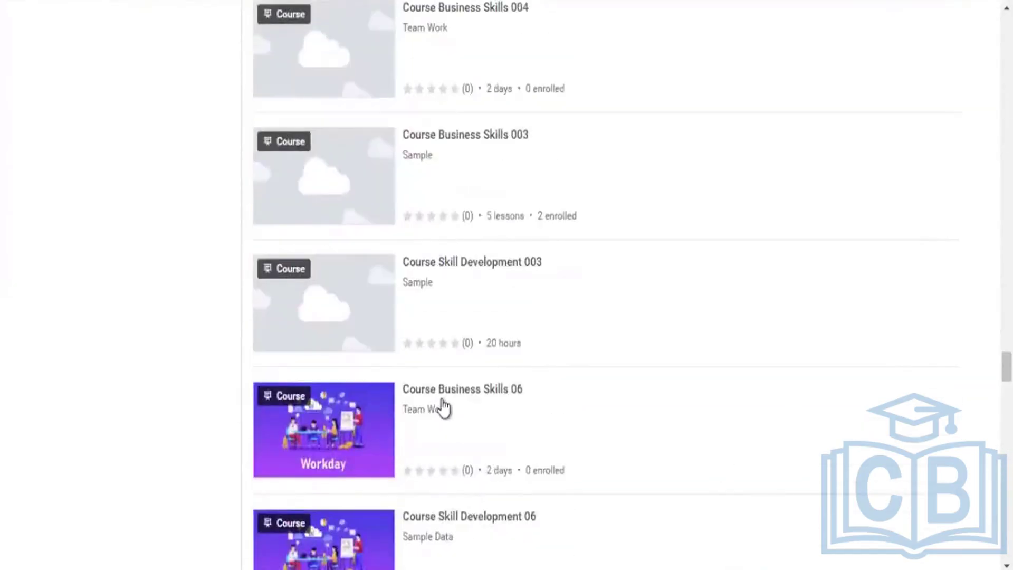
click(441, 394)
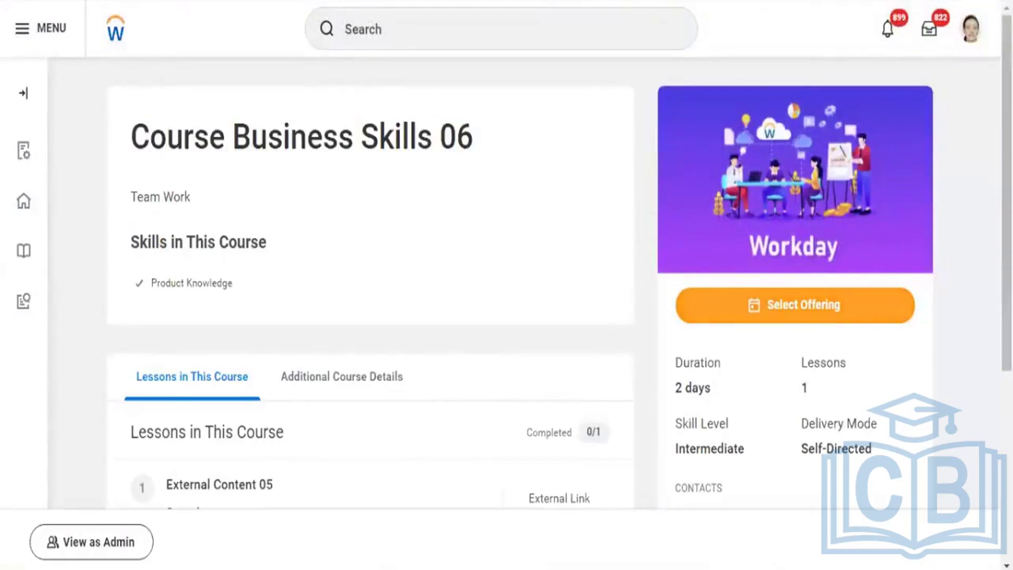
Step: Enroll in the first On Demand English offering of Course Business Skills 06 and submit
scroll(900, 350, down, 3)
scroll(560, 285, down, 3)
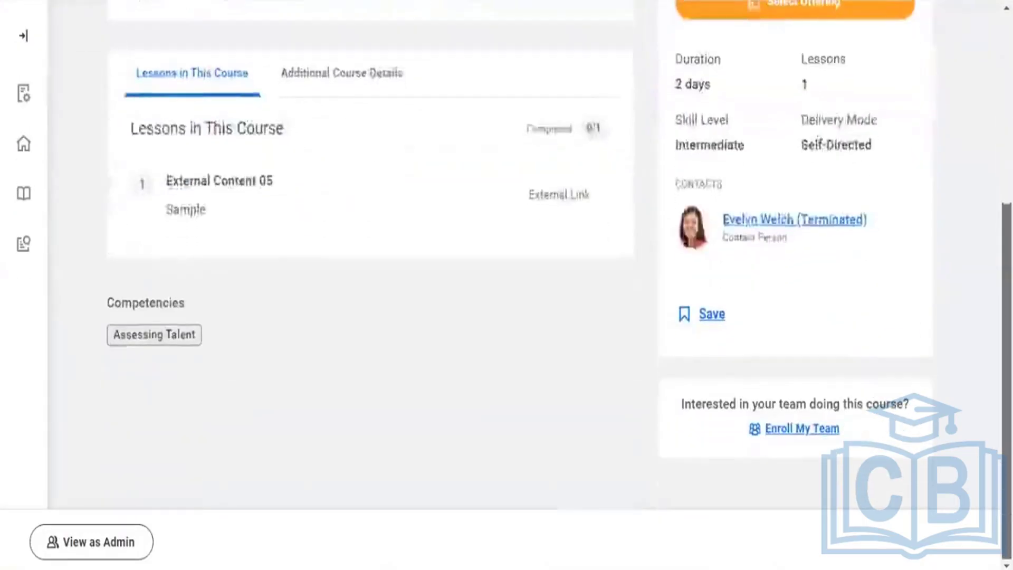
scroll(868, 226, up, 3)
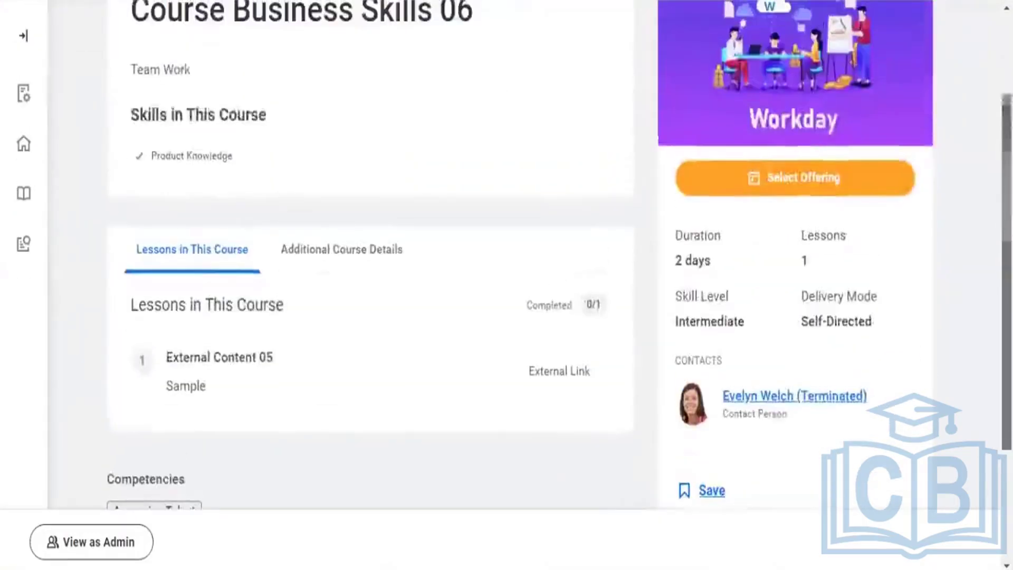
click(819, 191)
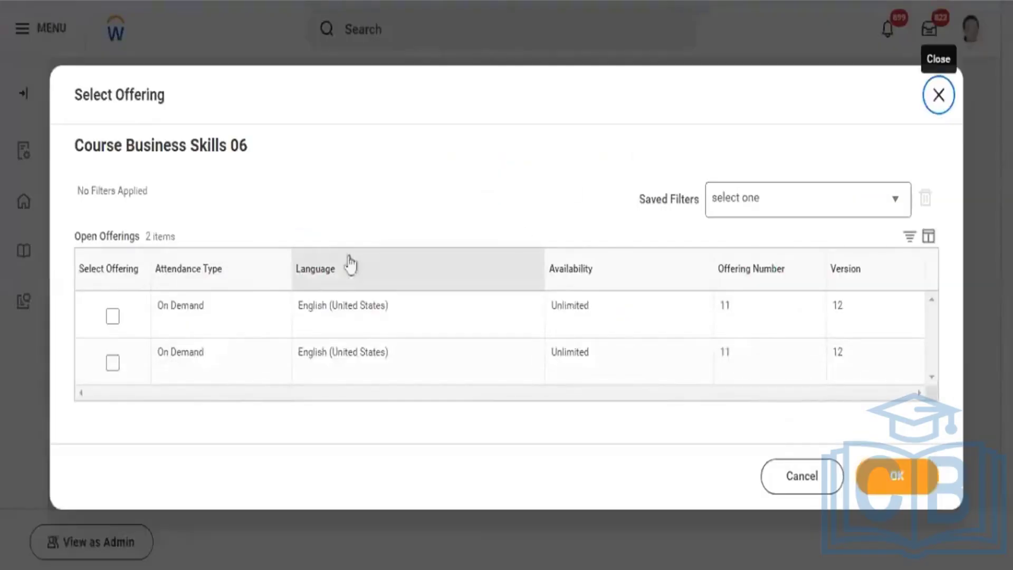
click(724, 212)
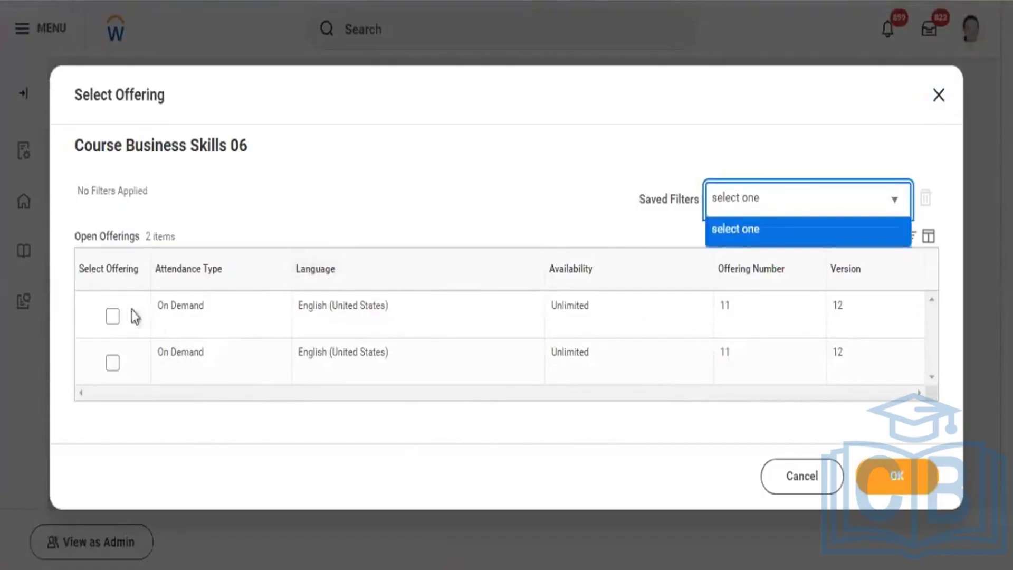
click(112, 316)
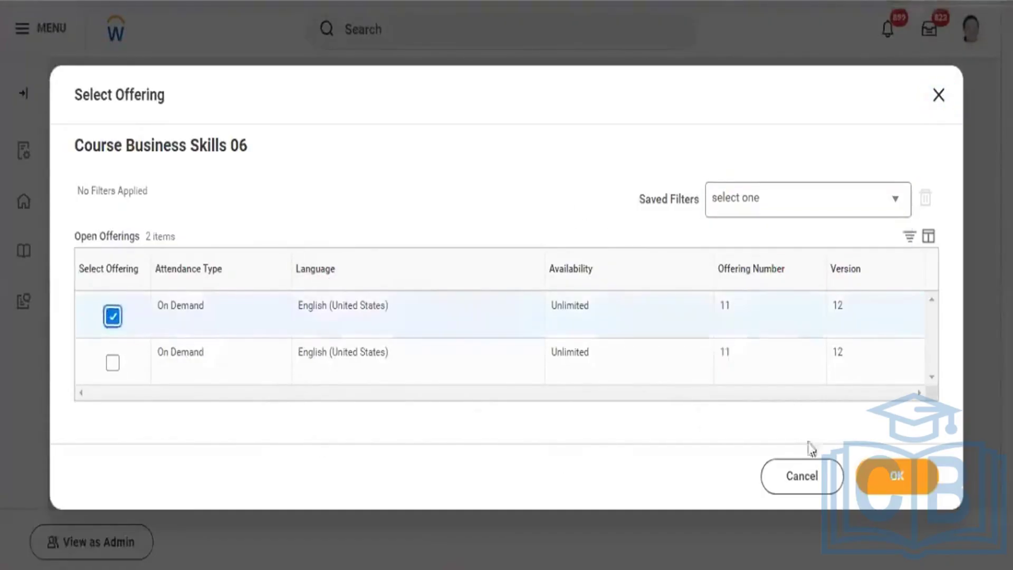
click(900, 464)
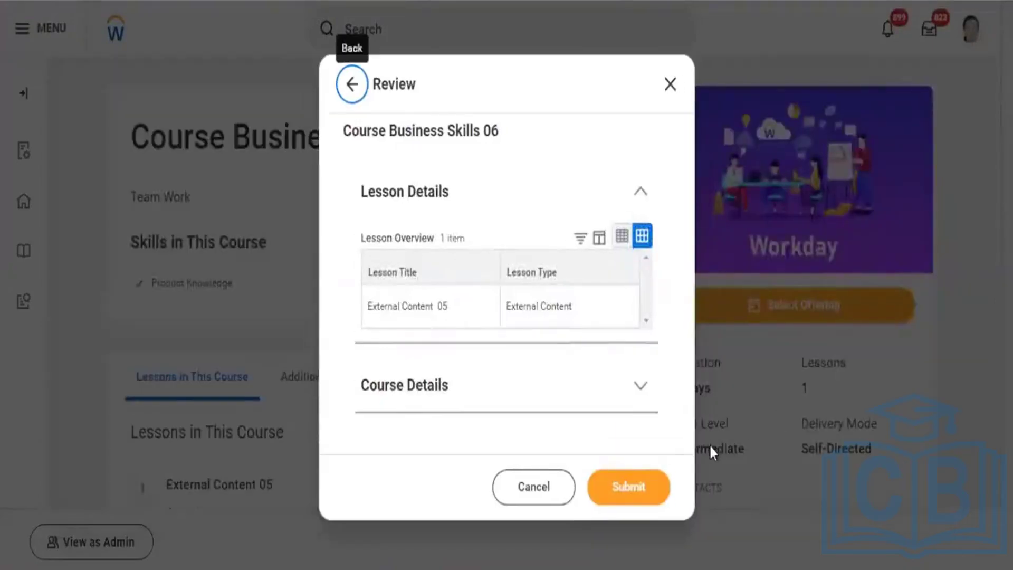
click(612, 489)
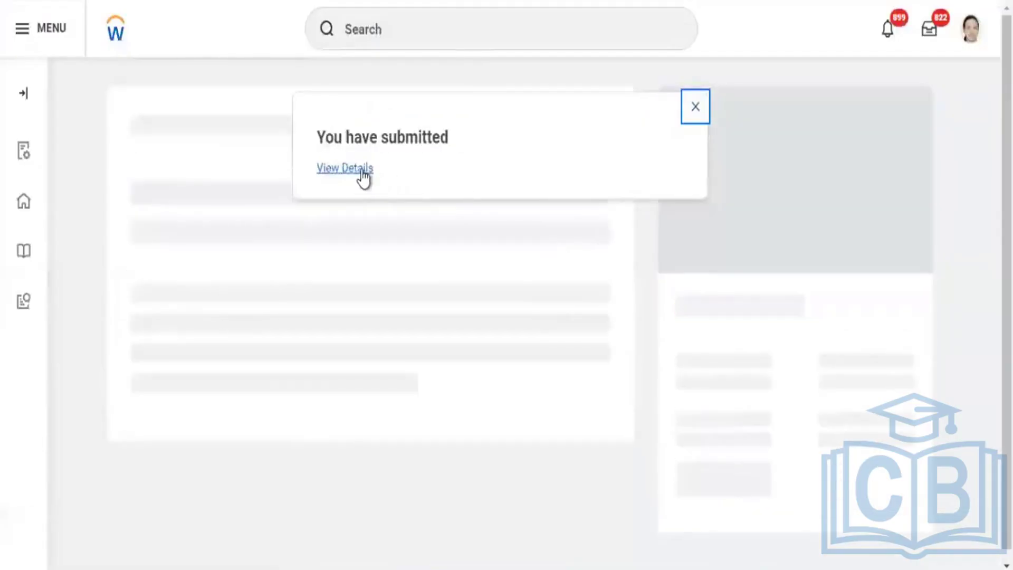
Step: View the enrollment details, then open Edit Course Offering for A3_DNU and cancel it
click(363, 170)
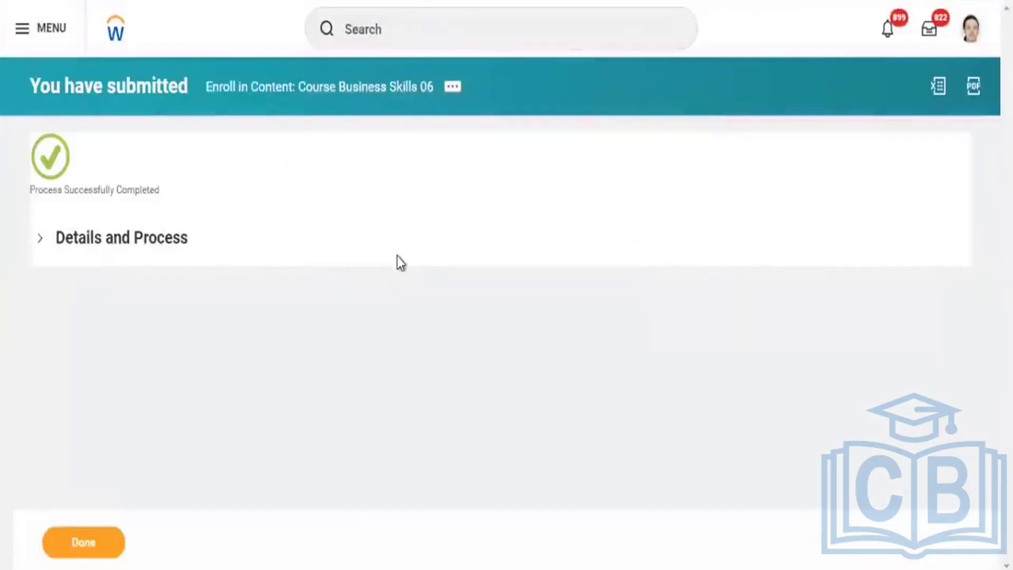
click(381, 22)
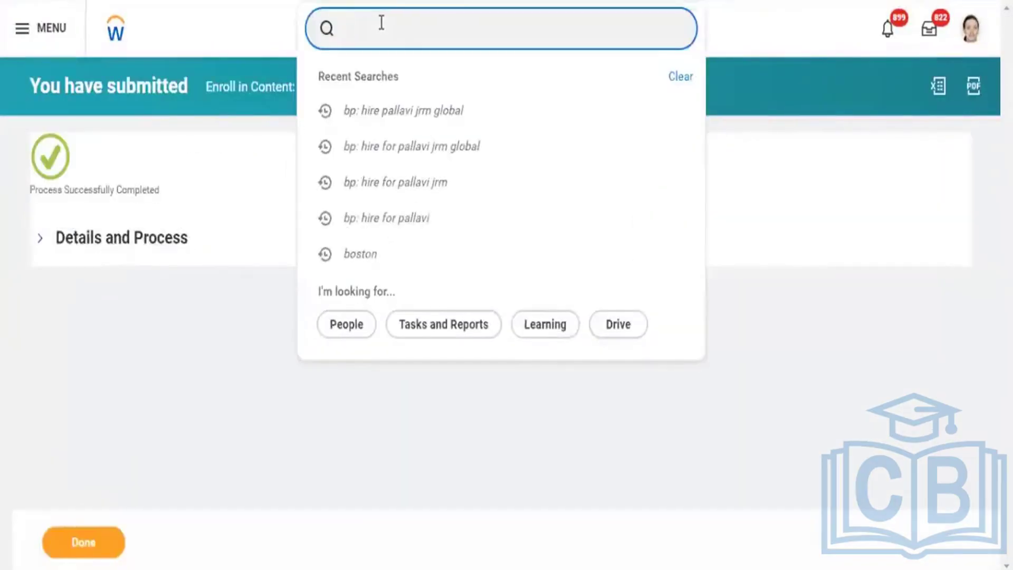
text(edit co)
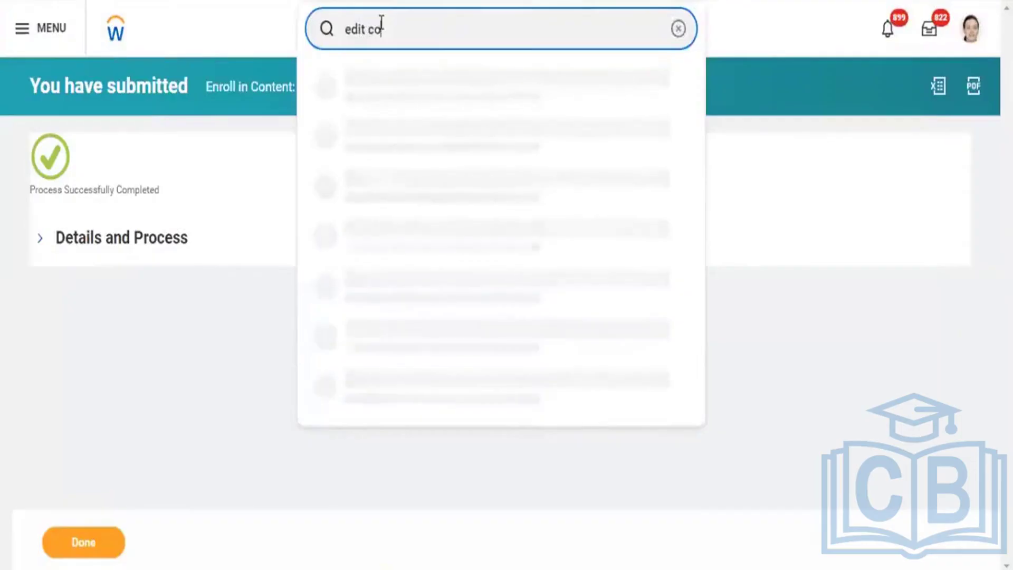
text(urse offer)
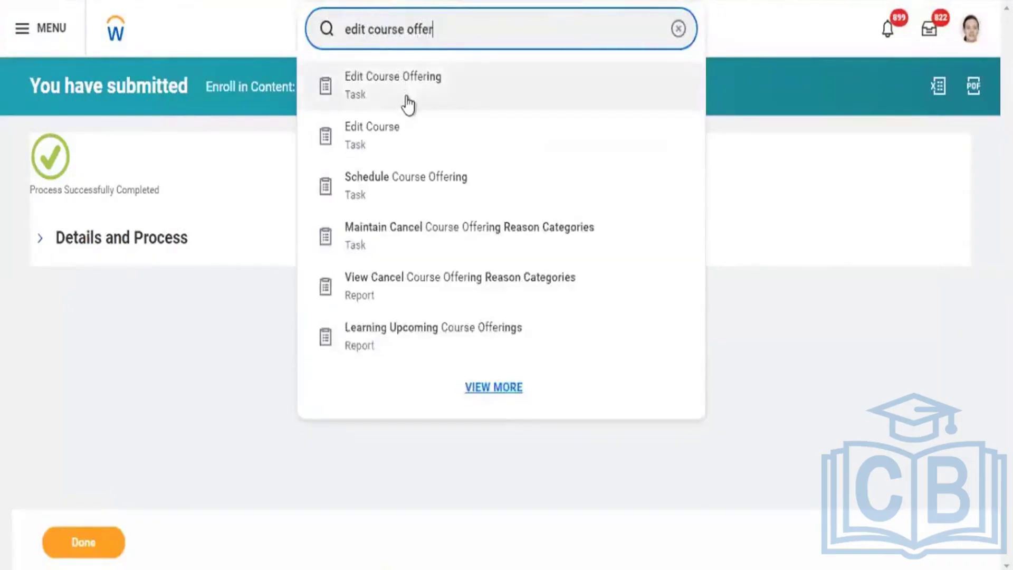
click(408, 101)
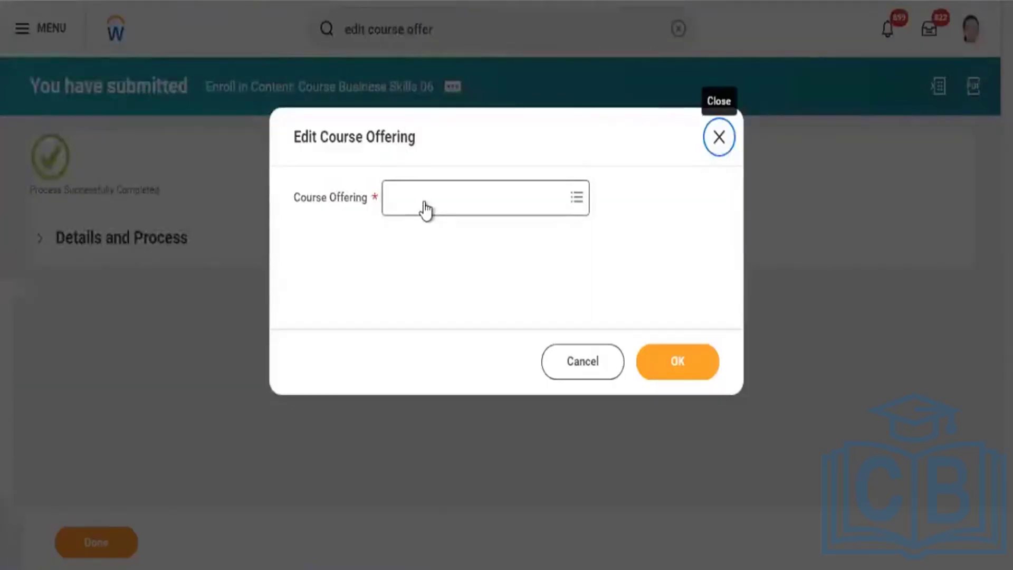
click(425, 208)
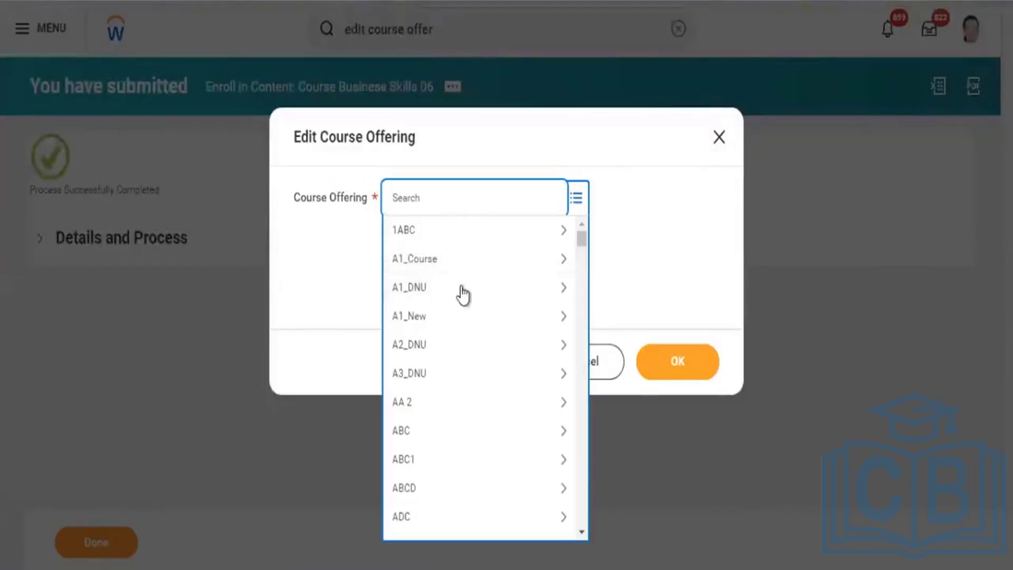
click(550, 376)
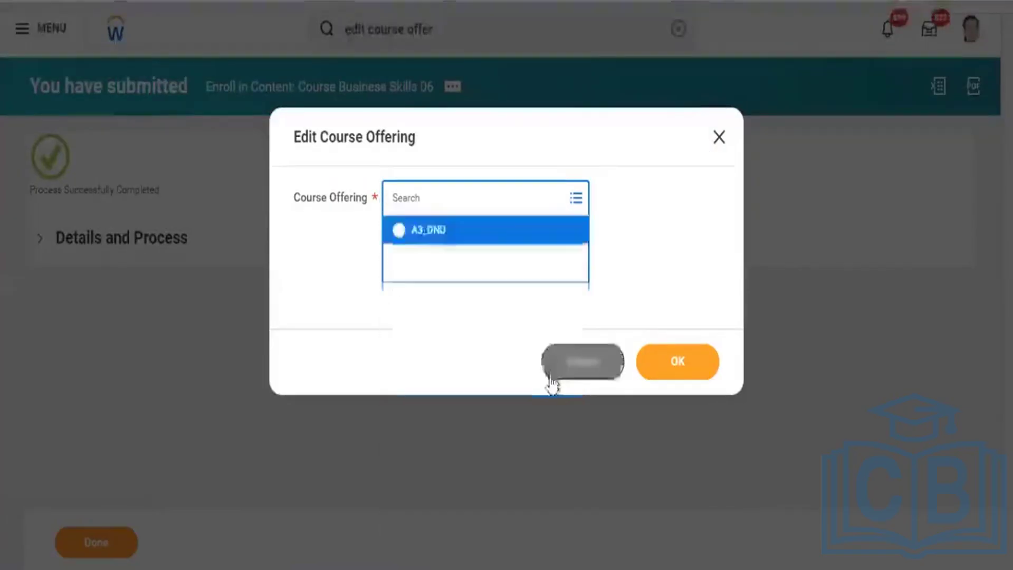
click(599, 372)
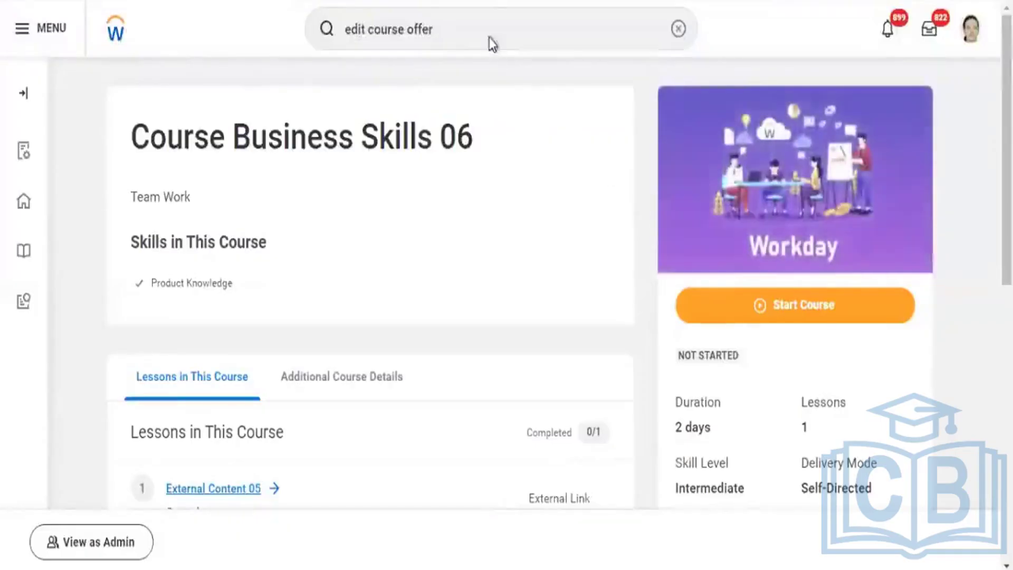
Step: Search for 'schedule course offering' and open the Schedule Course Offering task
double_click(480, 19)
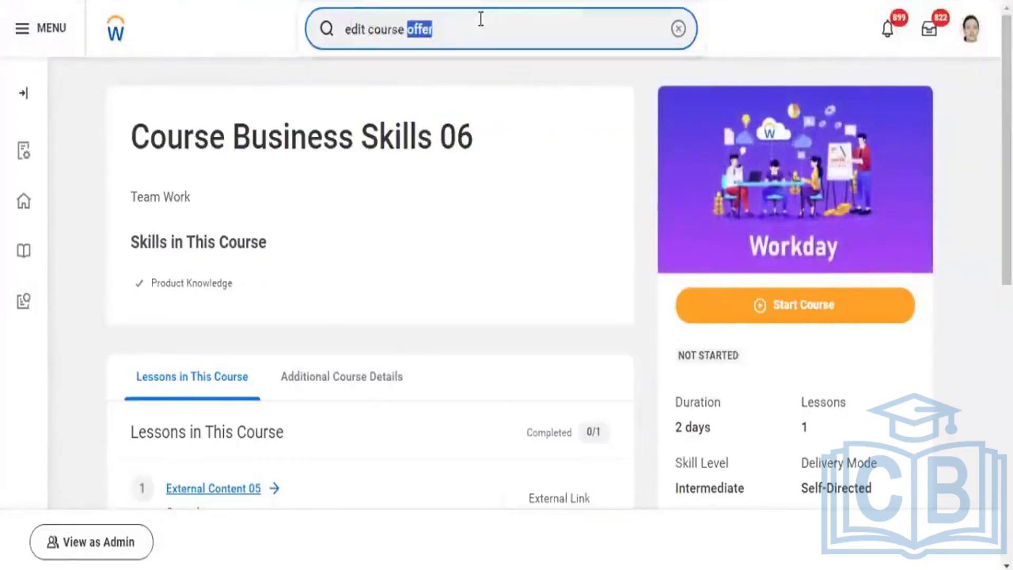
key(ctrl+a)
text(schedule )
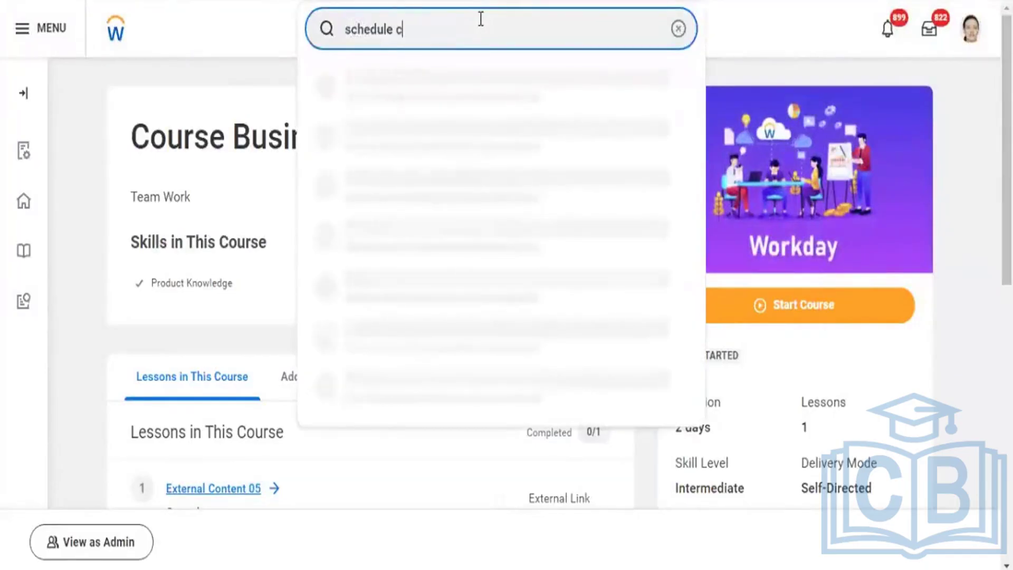
text(course offering)
click(432, 78)
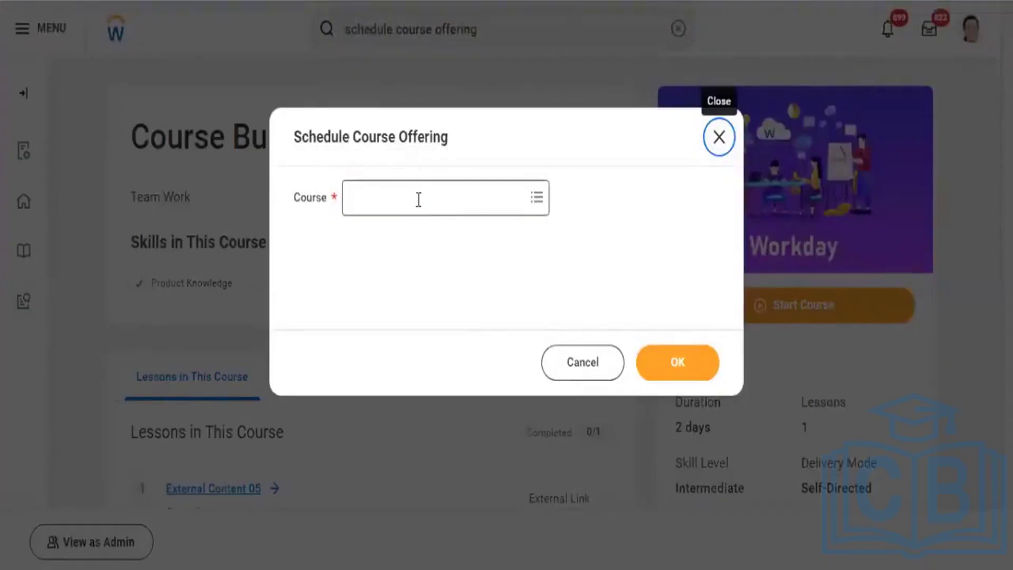
Step: Choose Employee Transport and Policies from the Legal and Ethics topic as the offering's course
click(418, 200)
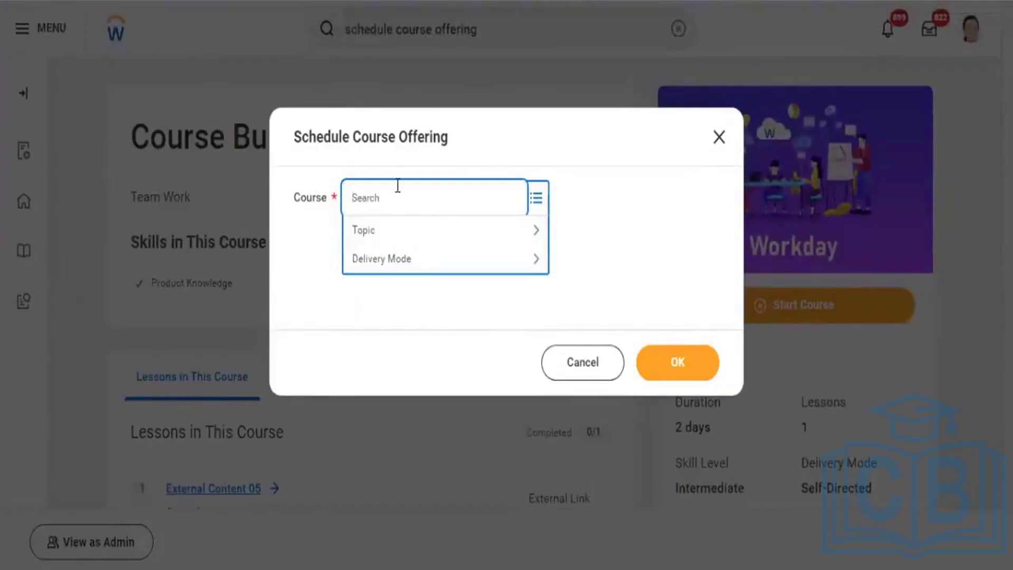
key(Return)
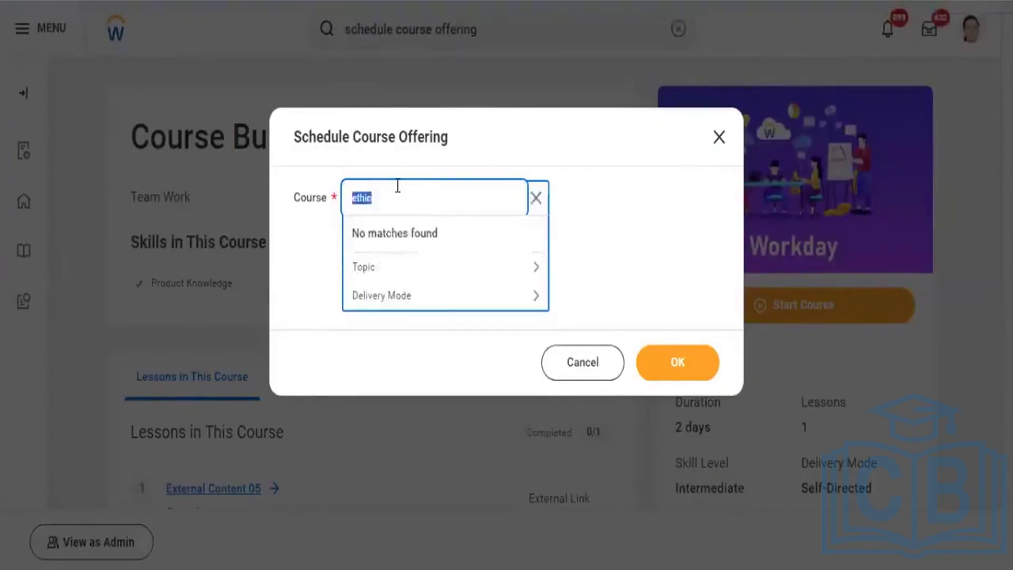
click(380, 266)
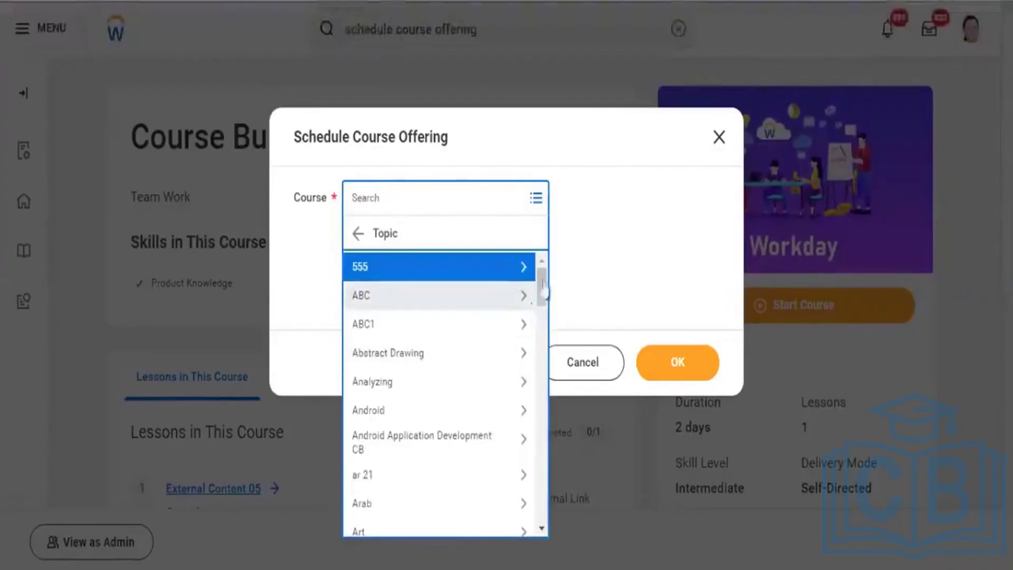
scroll(542, 438, down, 10)
scroll(544, 521, down, 10)
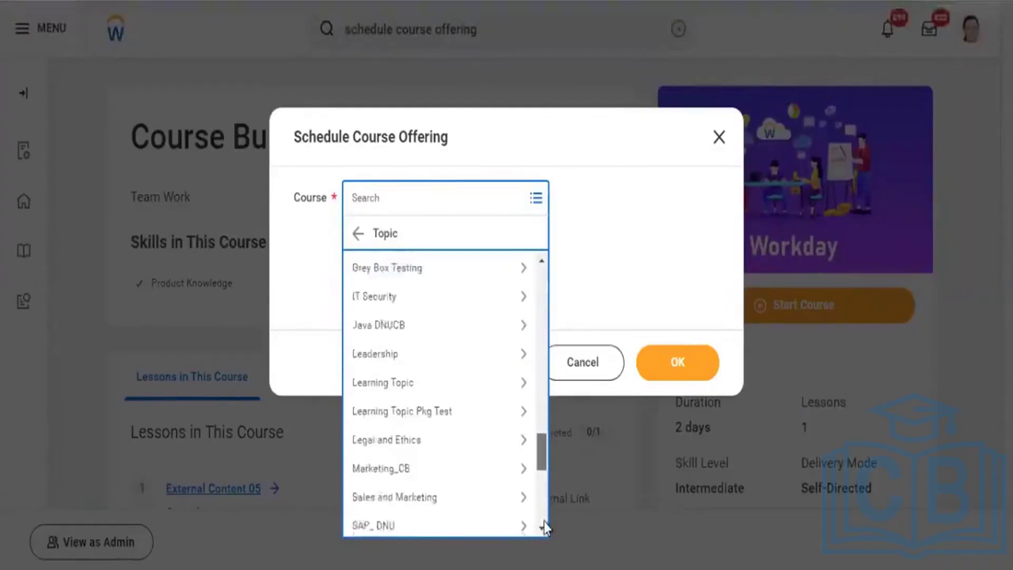
scroll(544, 528, up, 2)
scroll(544, 525, up, 1)
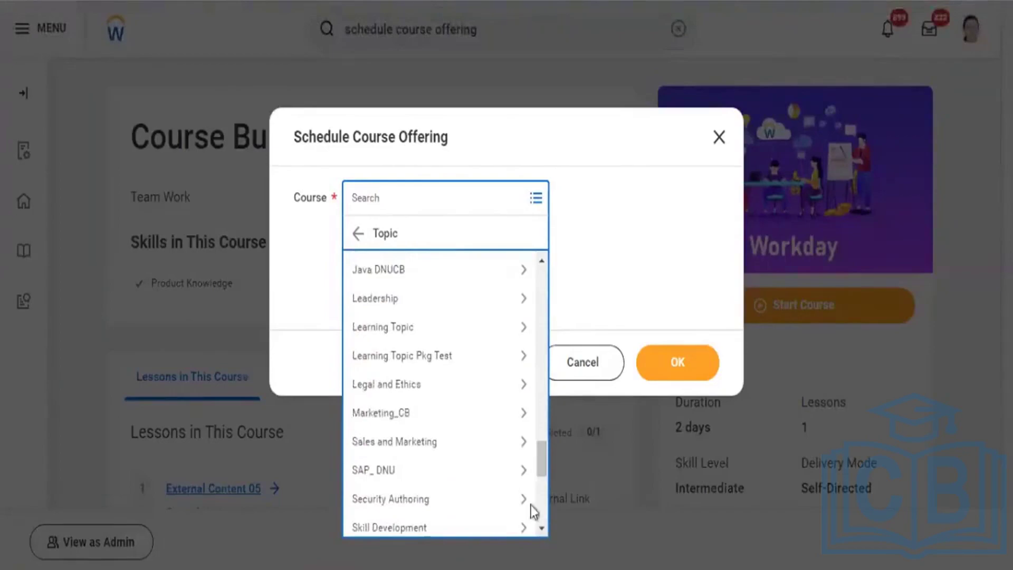
click(425, 388)
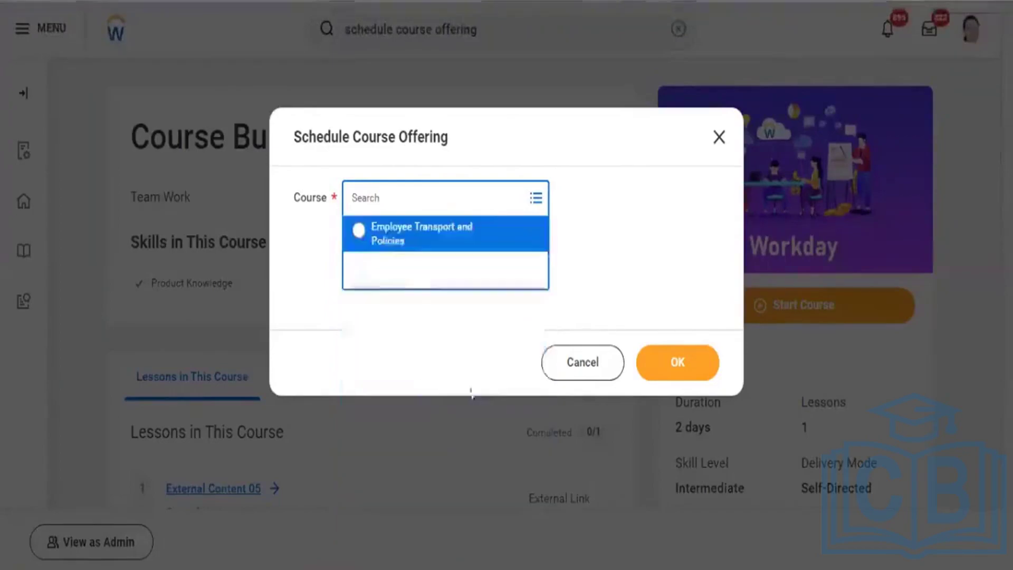
click(415, 273)
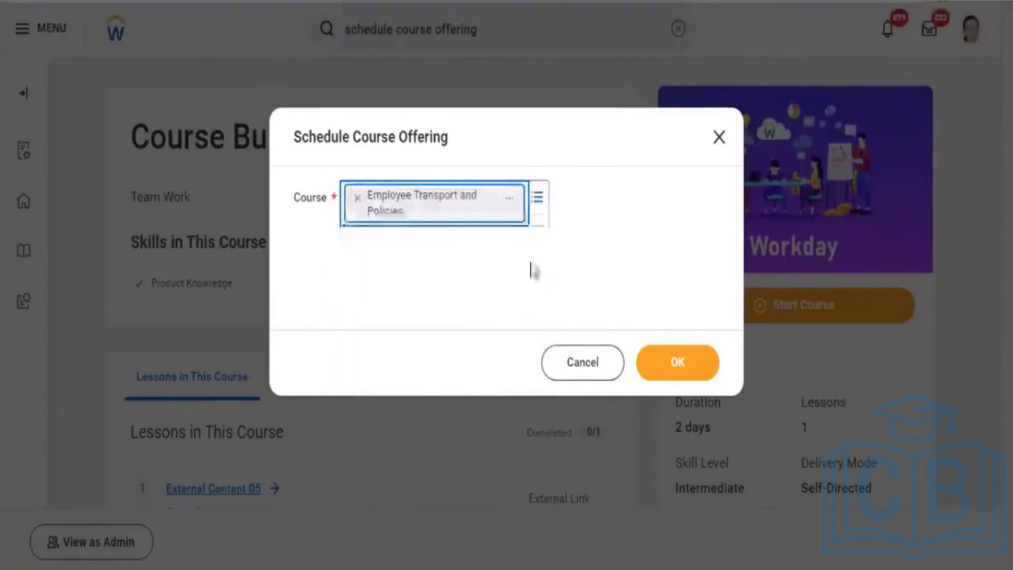
click(658, 368)
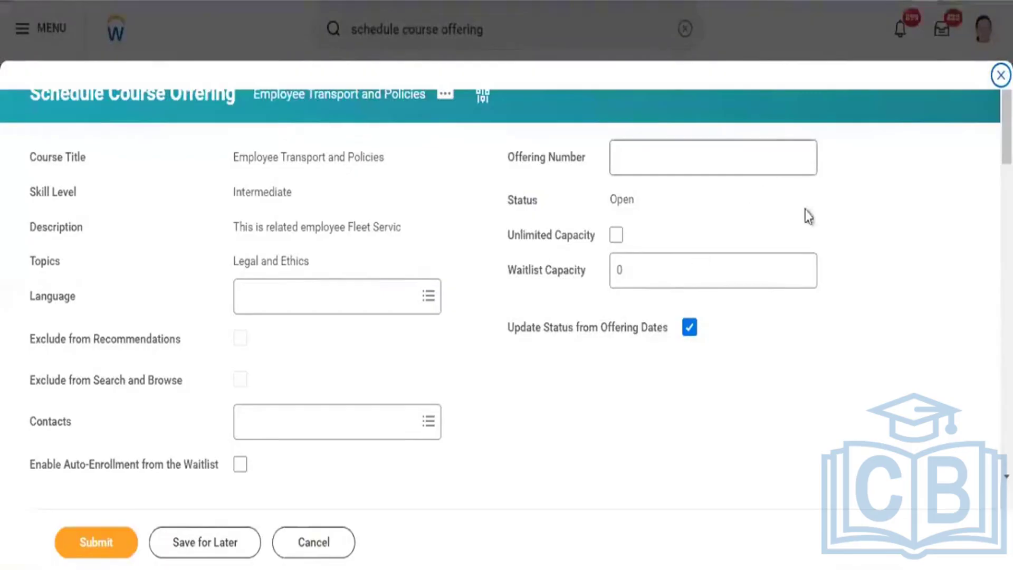
Step: Check the offering form's Contacts prompt, then launch Enroll in Course from the header's related actions
scroll(507, 285, down, 6)
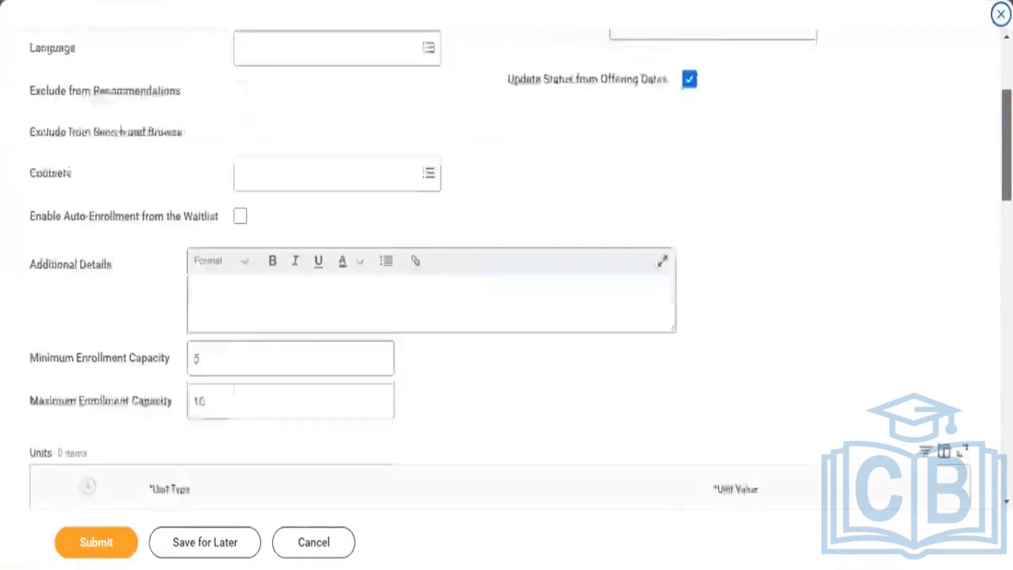
scroll(500, 261, down, 4)
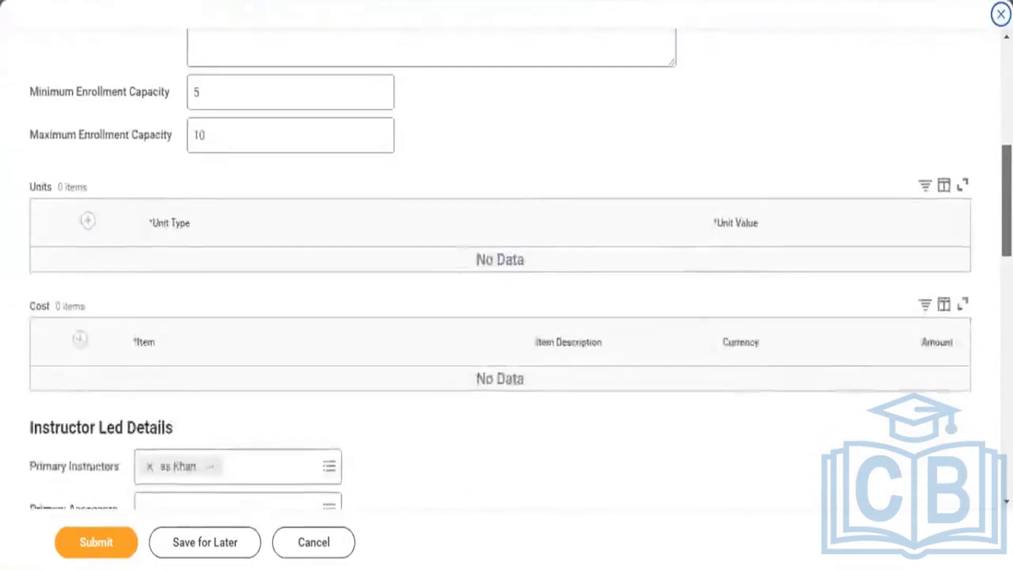
scroll(500, 261, up, 4)
scroll(500, 266, up, 2)
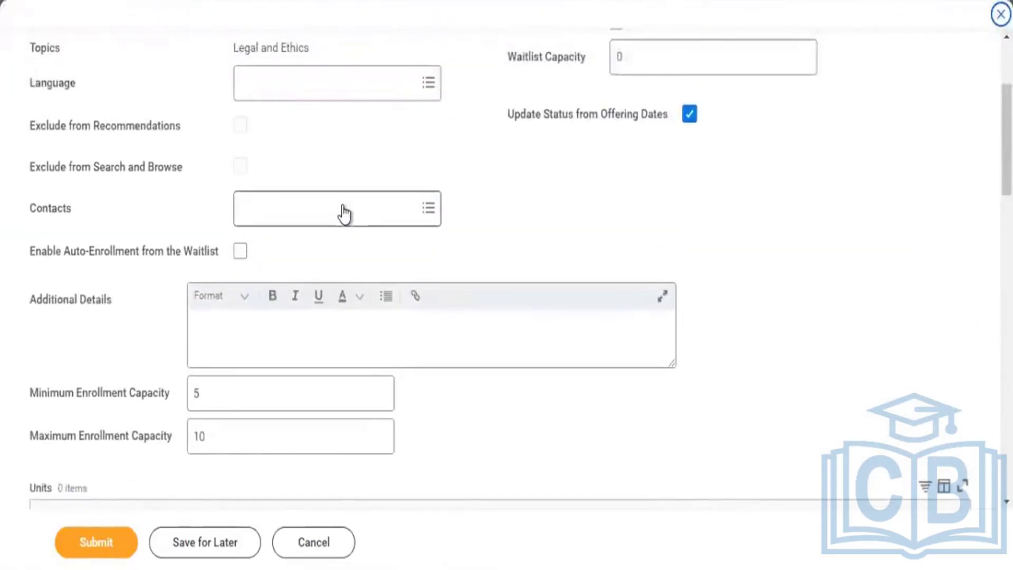
click(342, 204)
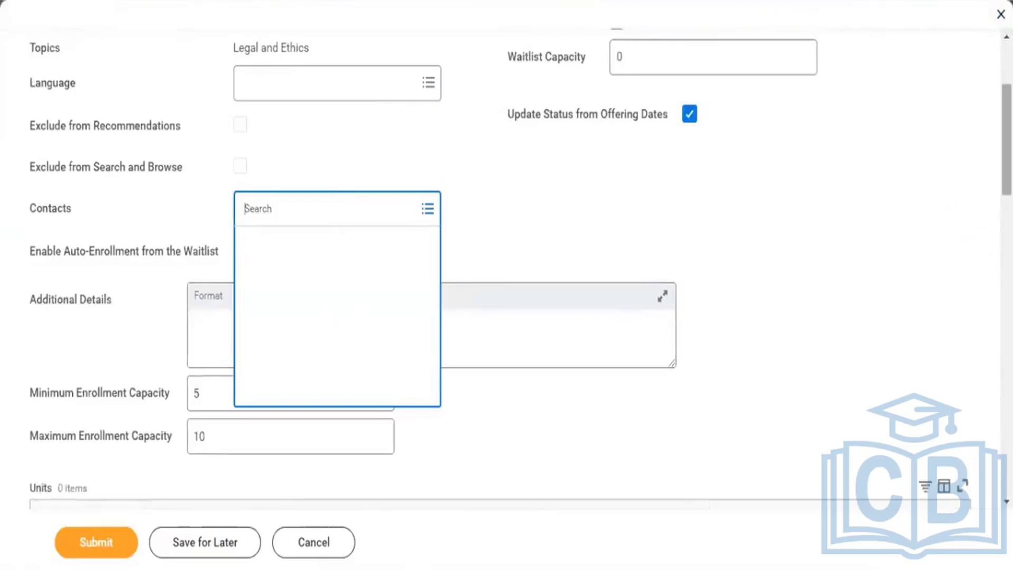
scroll(529, 66, up, 3)
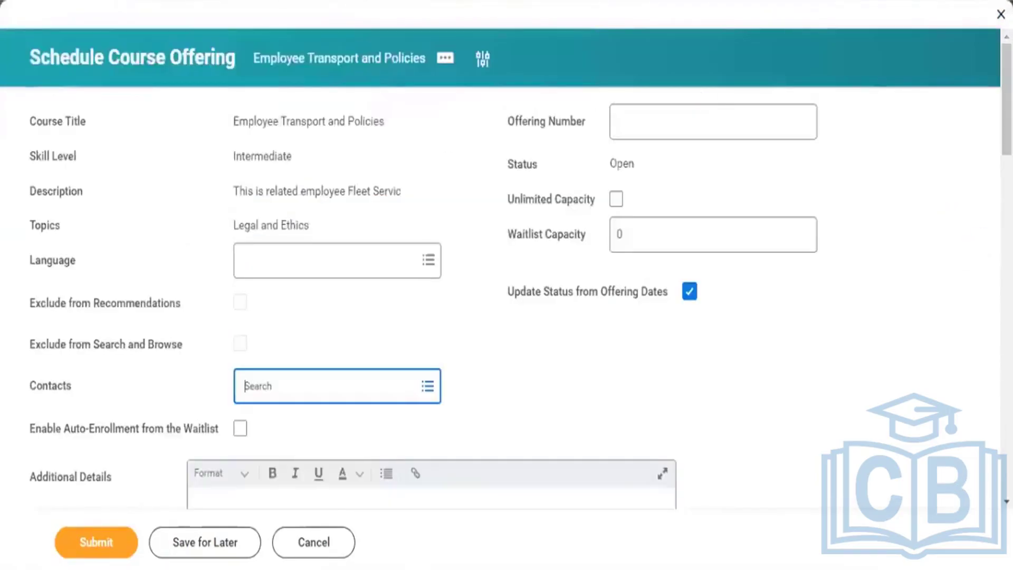
click(482, 62)
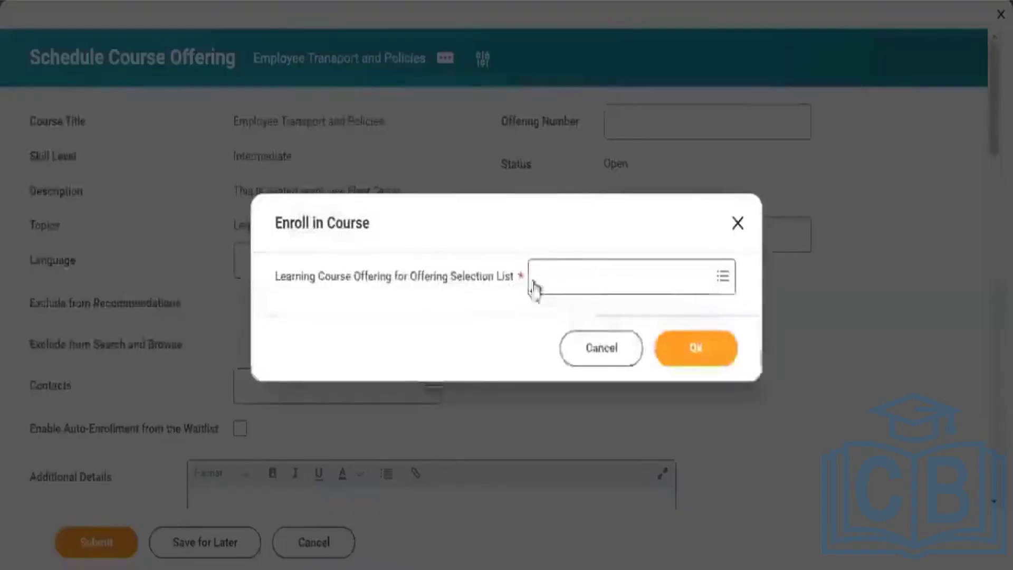
Step: Dismiss the Enroll dialog and launch Schedule Course Offering from the global search
click(593, 356)
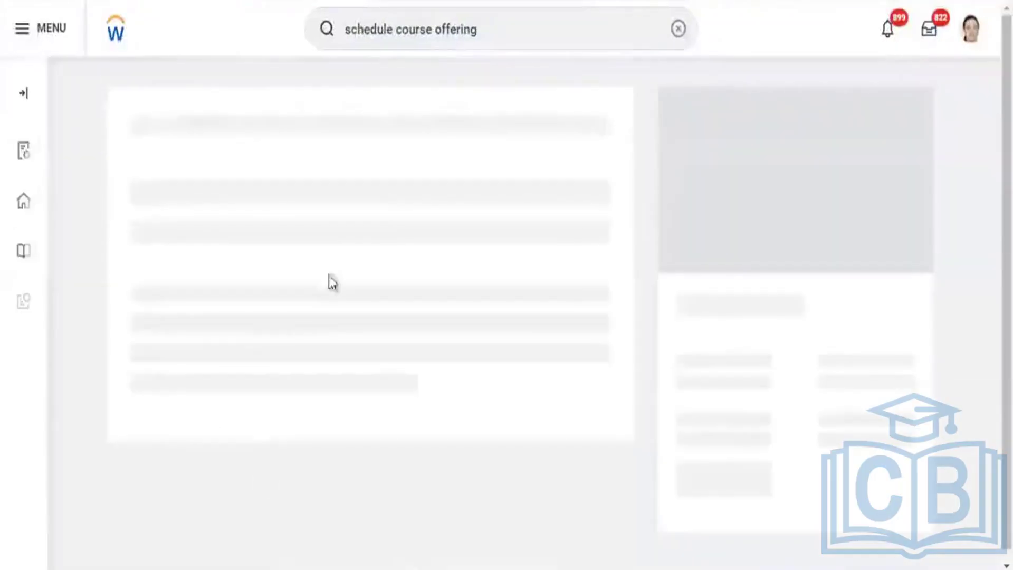
click(484, 30)
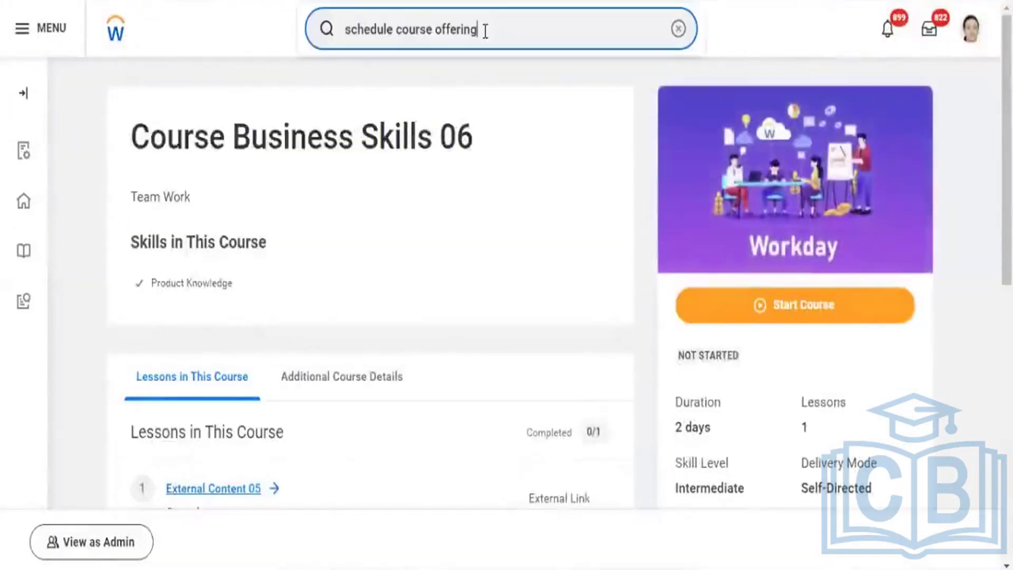
key(BackSpace)
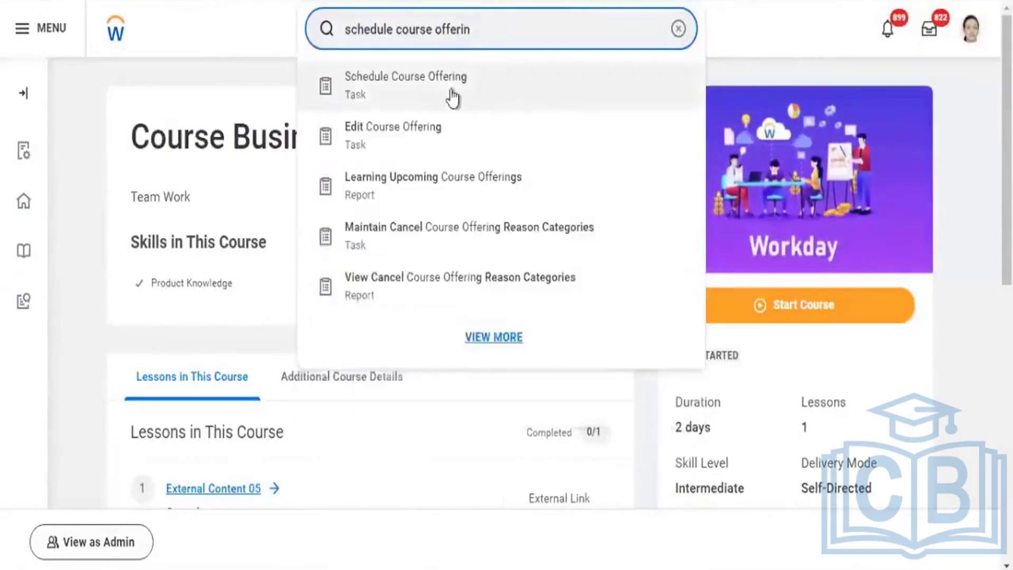
click(452, 95)
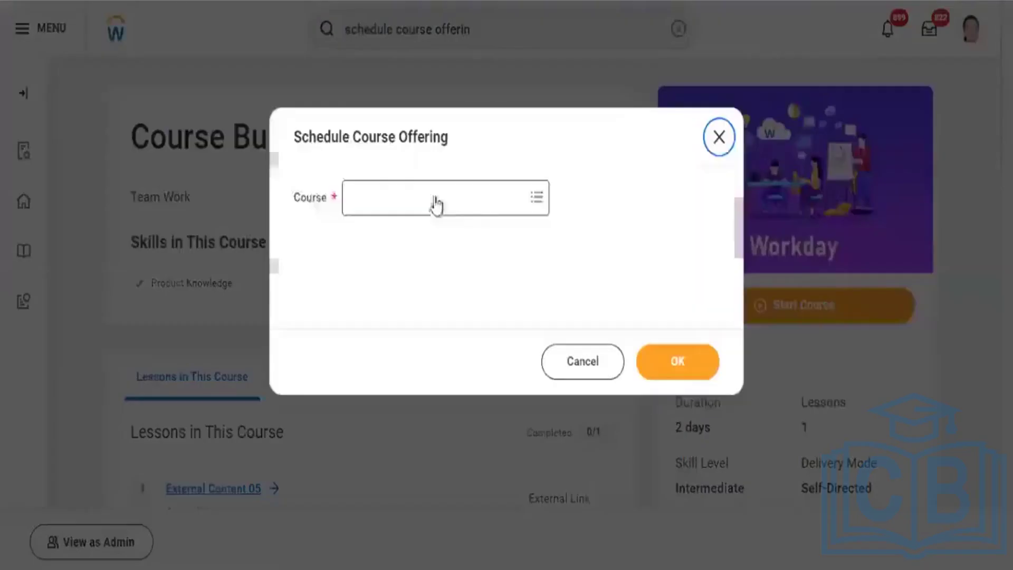
Step: Browse the courses by topic, then cancel the prompt without choosing a course
click(430, 199)
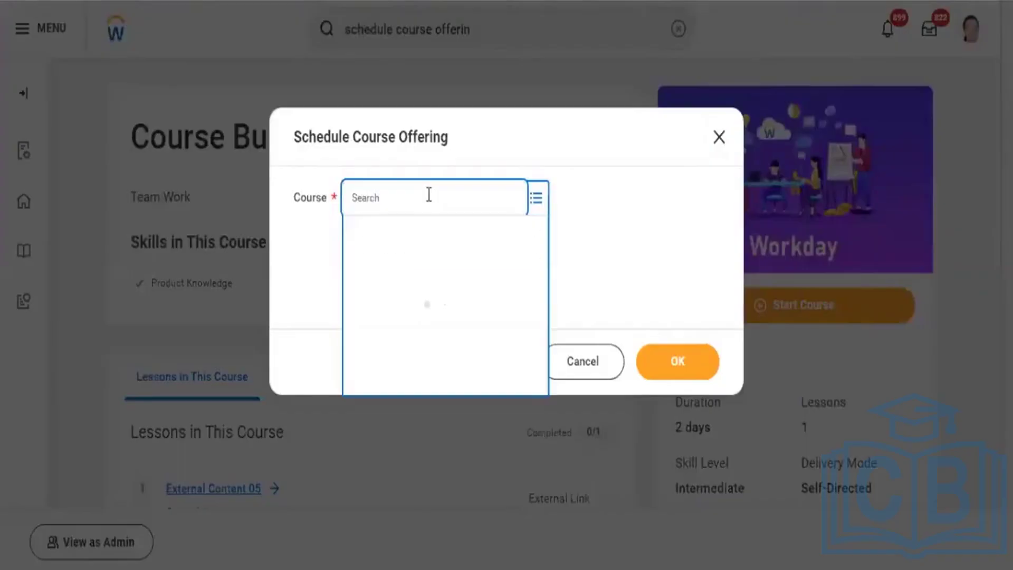
click(418, 241)
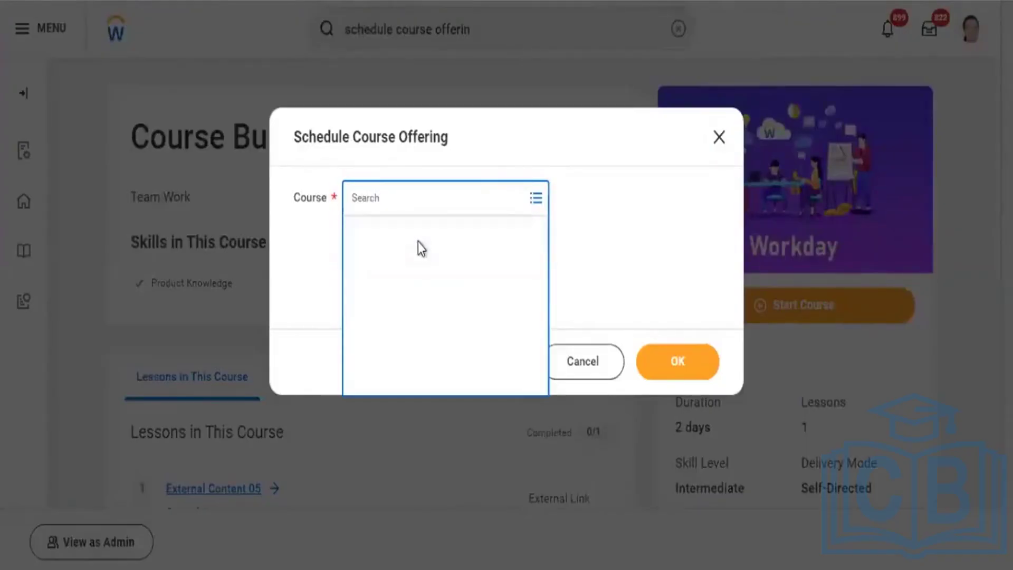
drag(544, 285, 537, 473)
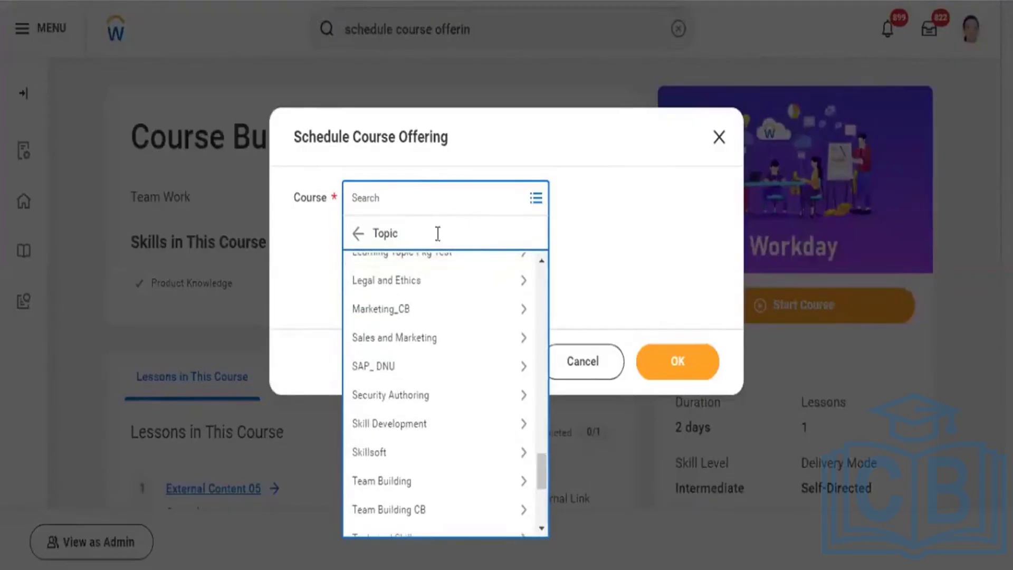
drag(543, 490, 546, 512)
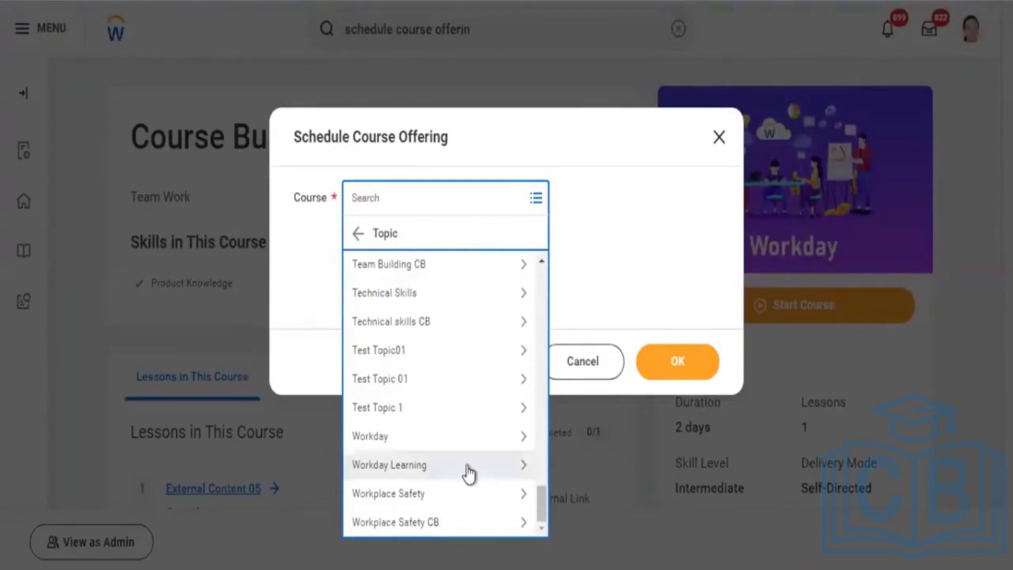
drag(543, 511, 515, 264)
drag(520, 299, 527, 362)
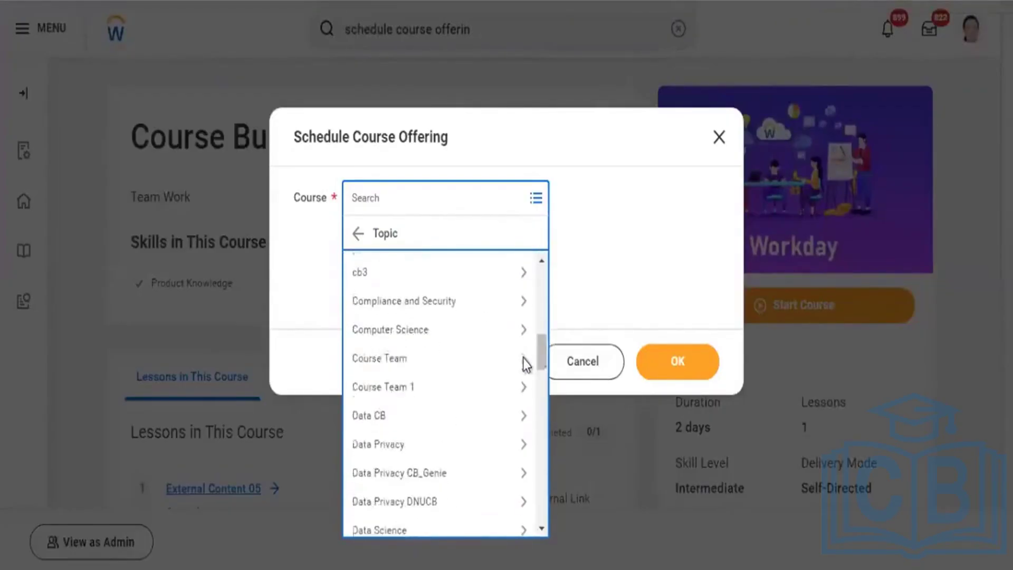
click(641, 267)
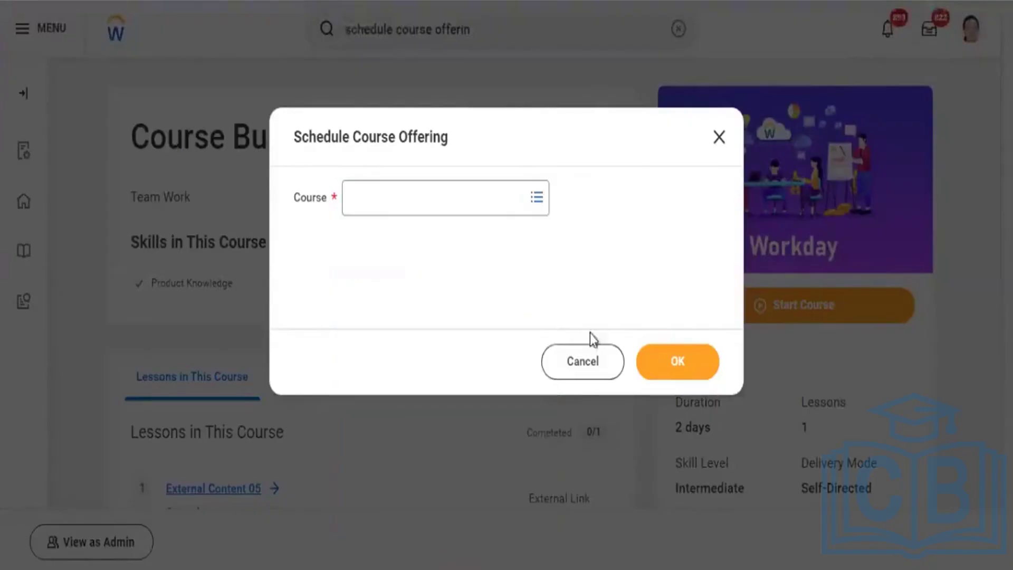
click(583, 364)
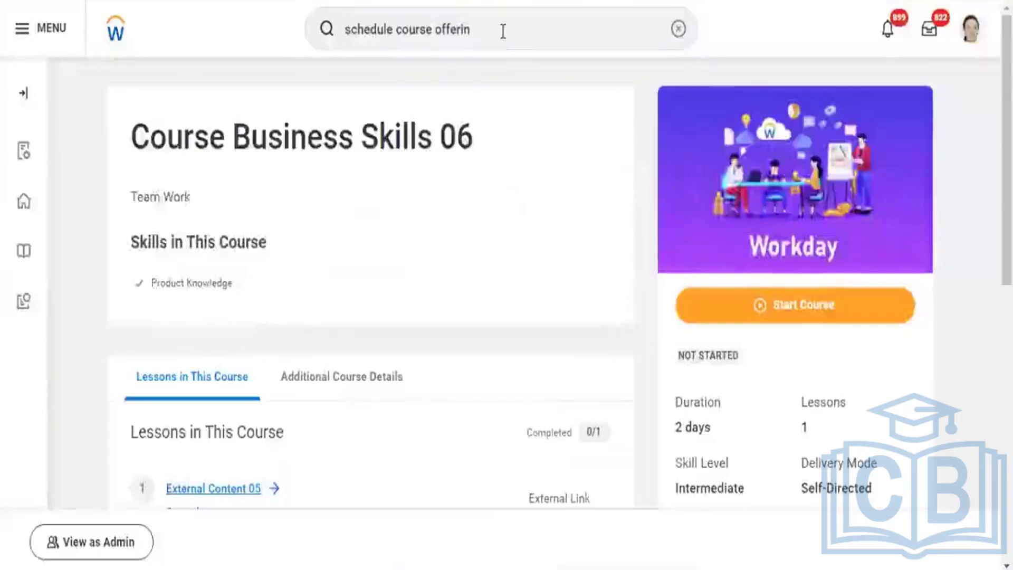
Step: Relaunch Schedule Course Offering and browse the course list grouped by topic
click(491, 31)
key(BackSpace)
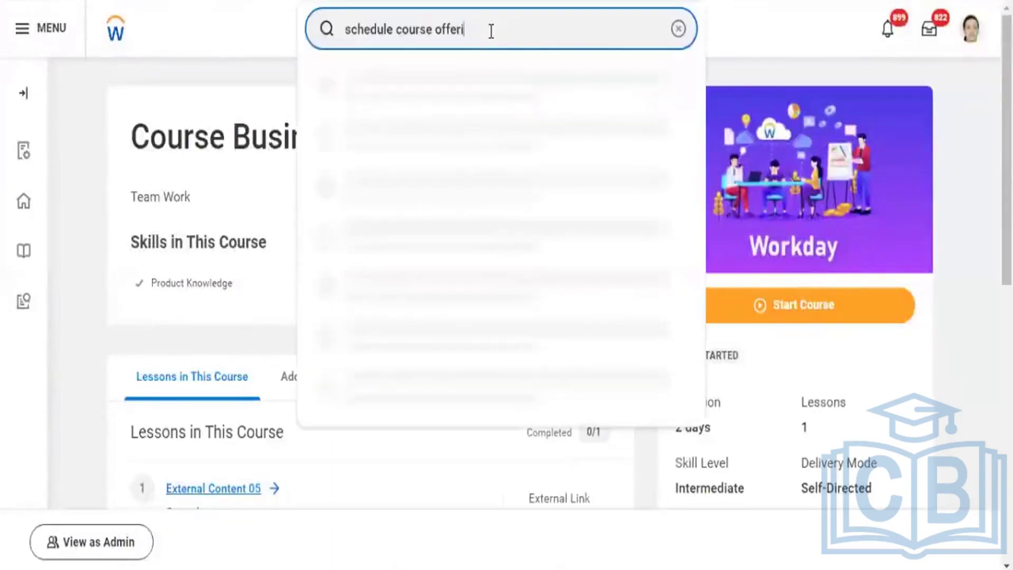
text(g)
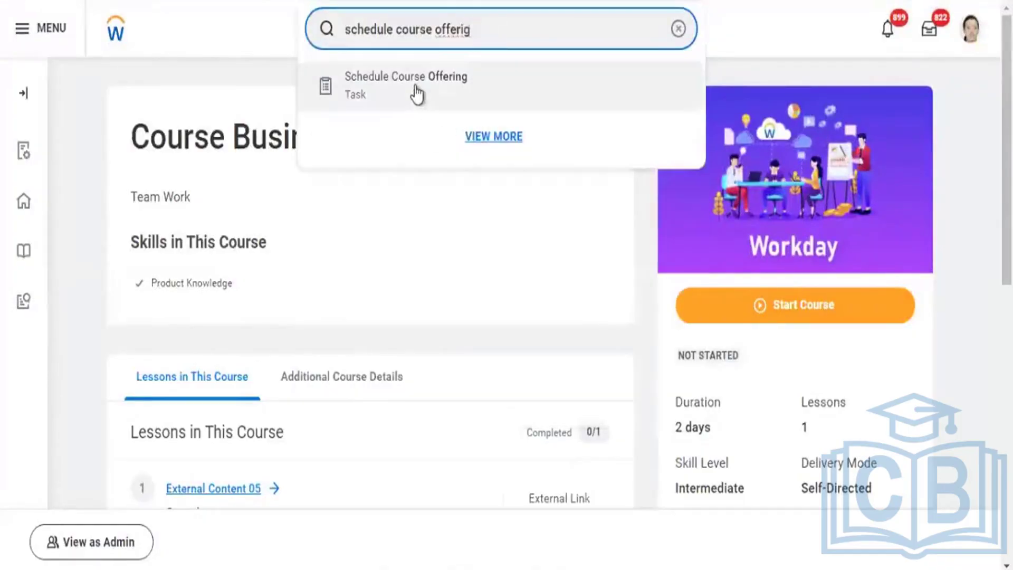
click(417, 92)
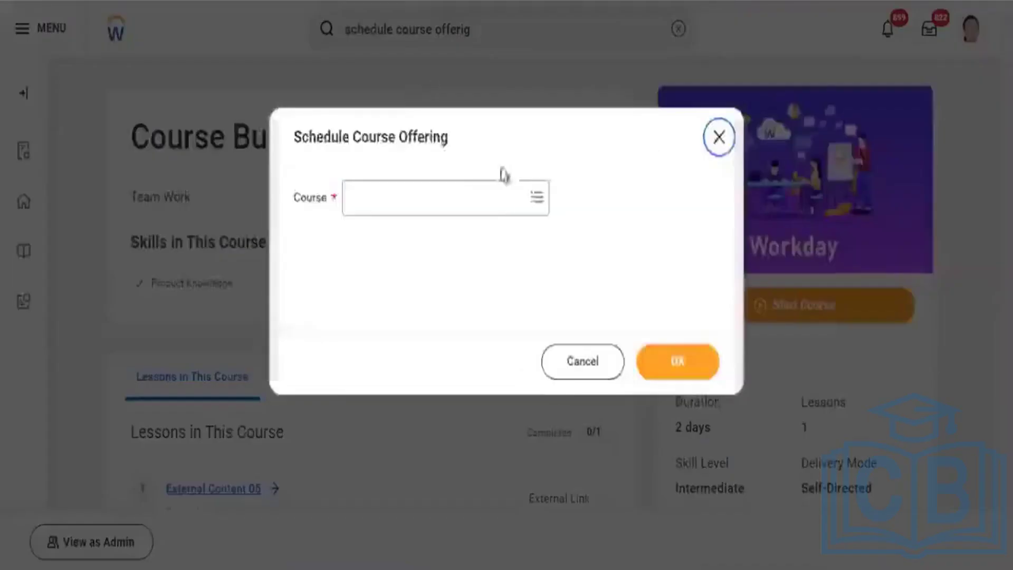
click(418, 201)
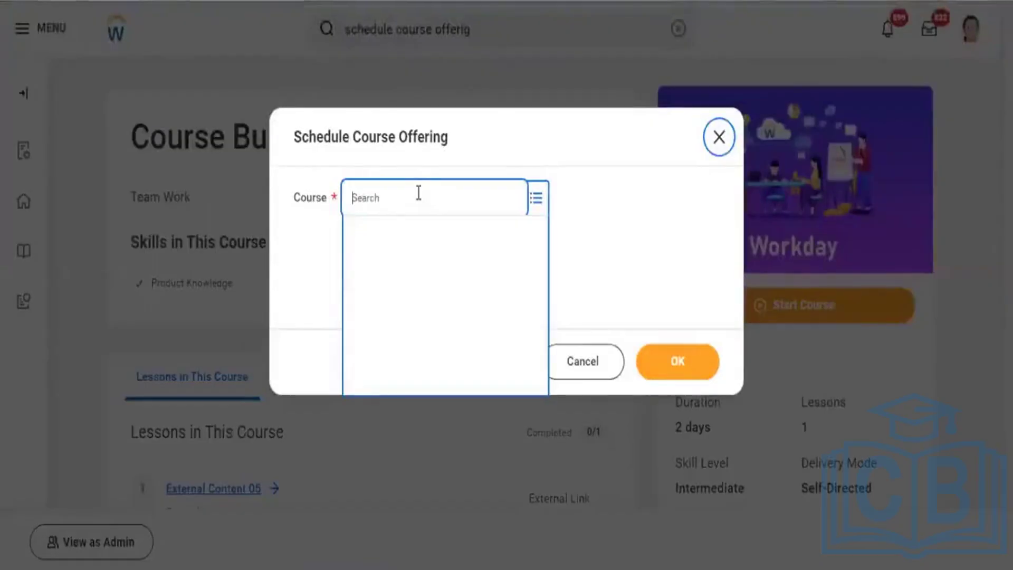
click(410, 232)
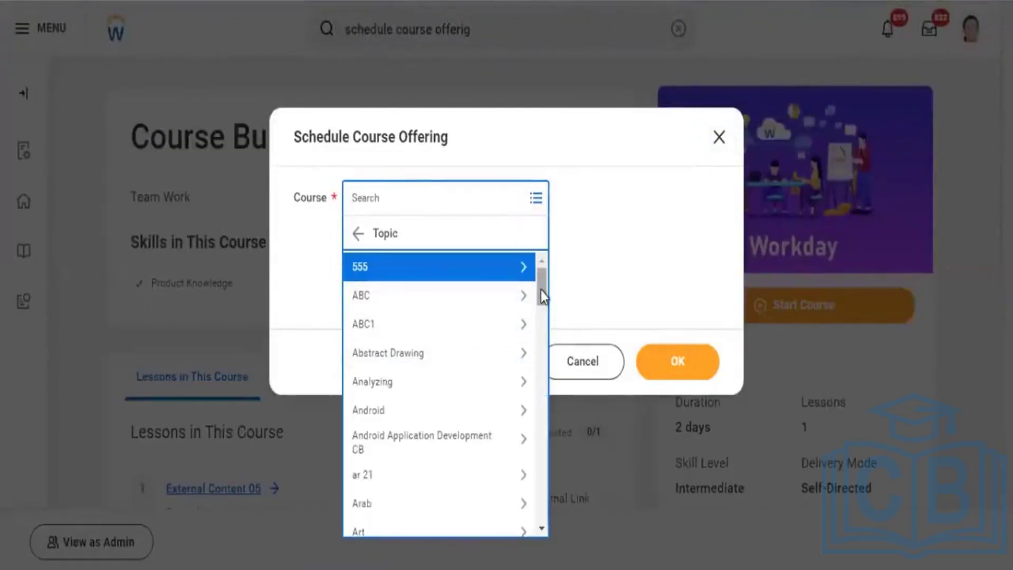
drag(540, 290, 550, 476)
drag(549, 426, 543, 506)
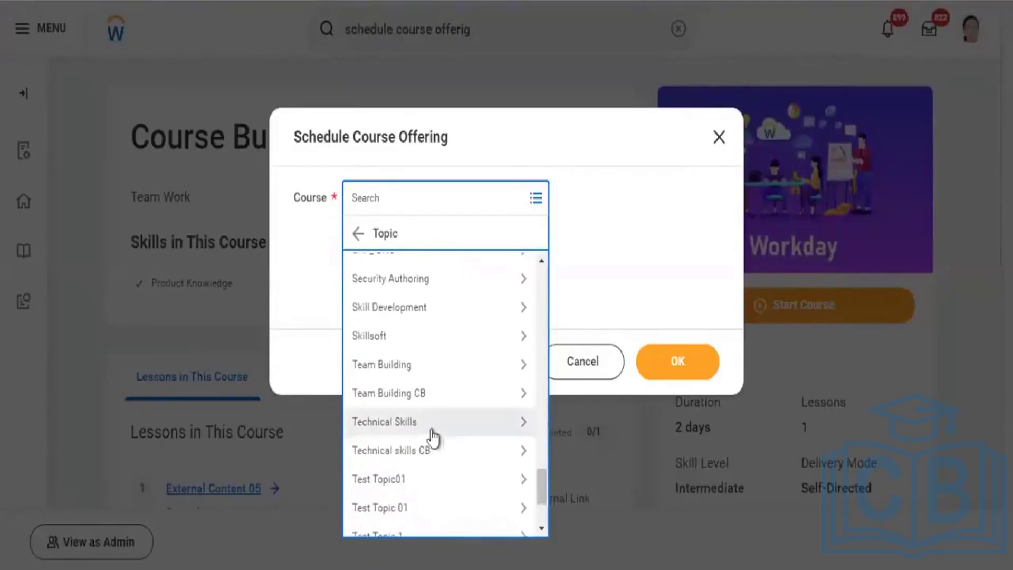
Step: Search courses for 'trans' and confirm Employee Transport and Policies as the course
click(389, 186)
text(Trav)
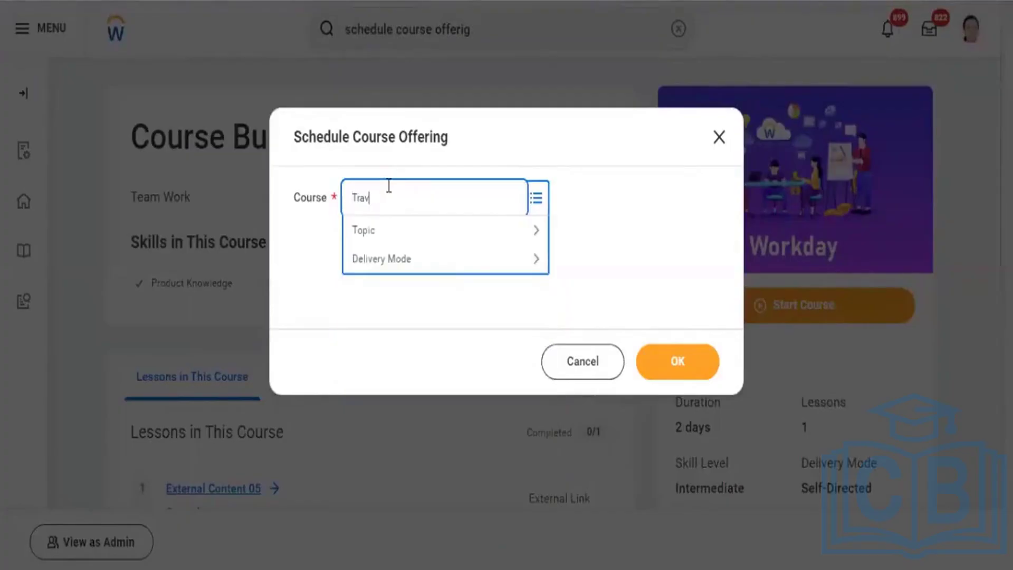
key(Return)
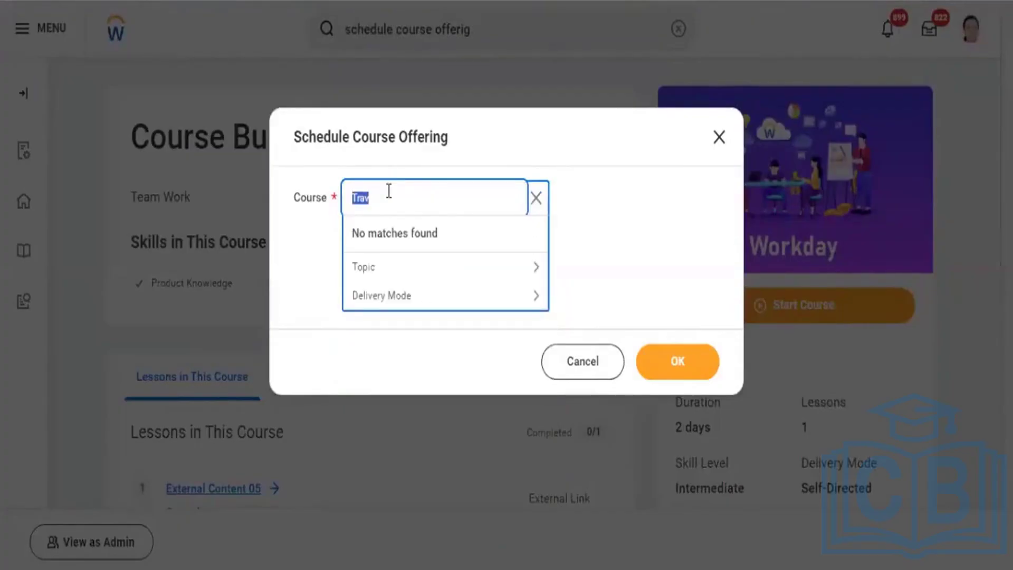
text(trans)
key(Return)
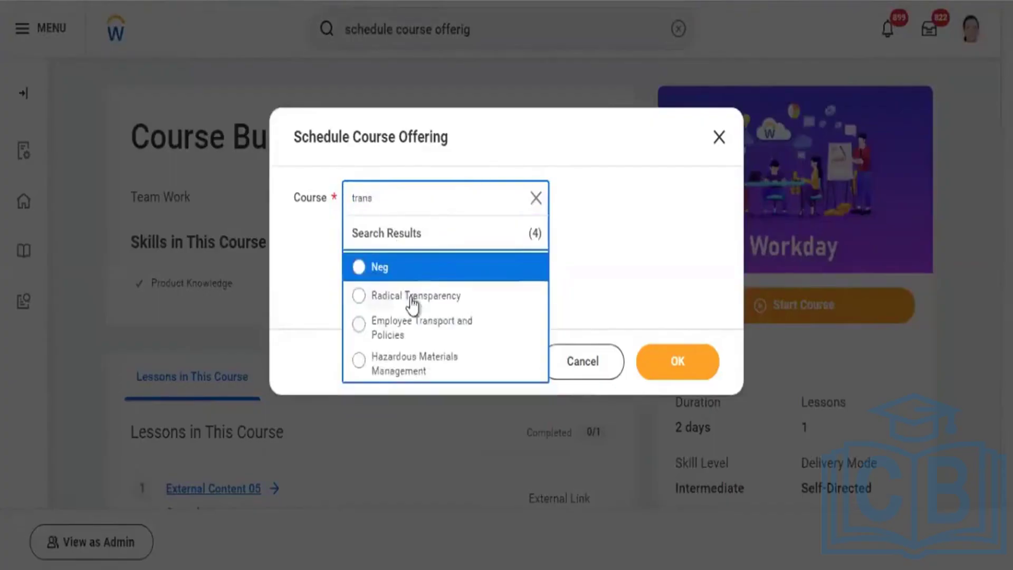
click(415, 327)
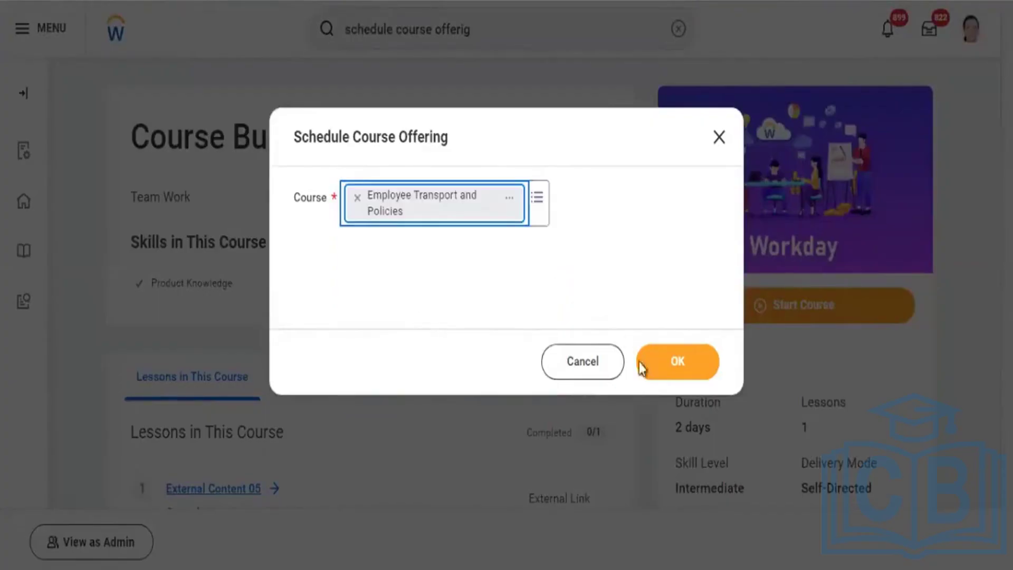
click(654, 378)
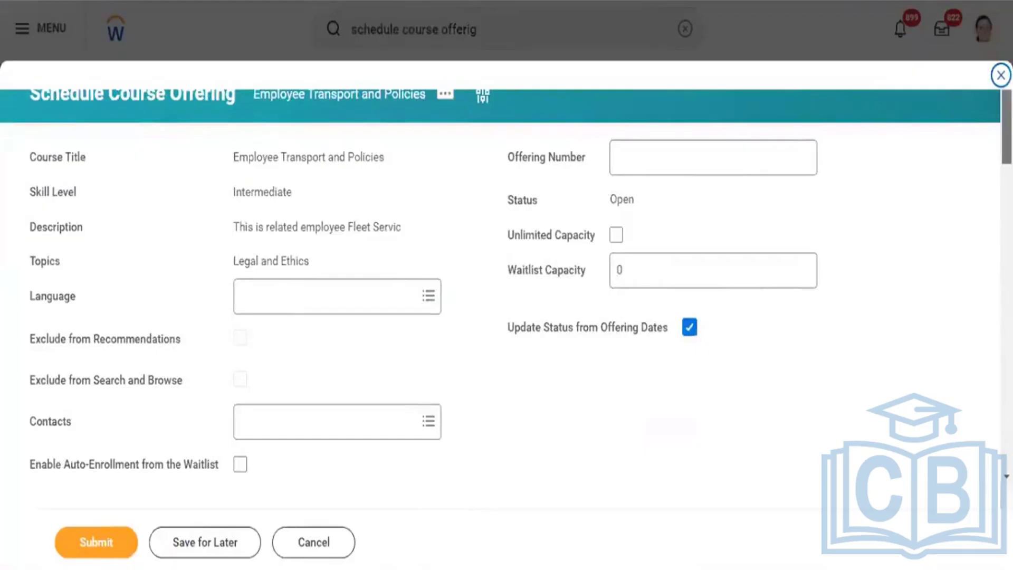
Step: Clear the existing primary instructor and list all available instructors
scroll(507, 285, down, 9)
scroll(506, 285, down, 6)
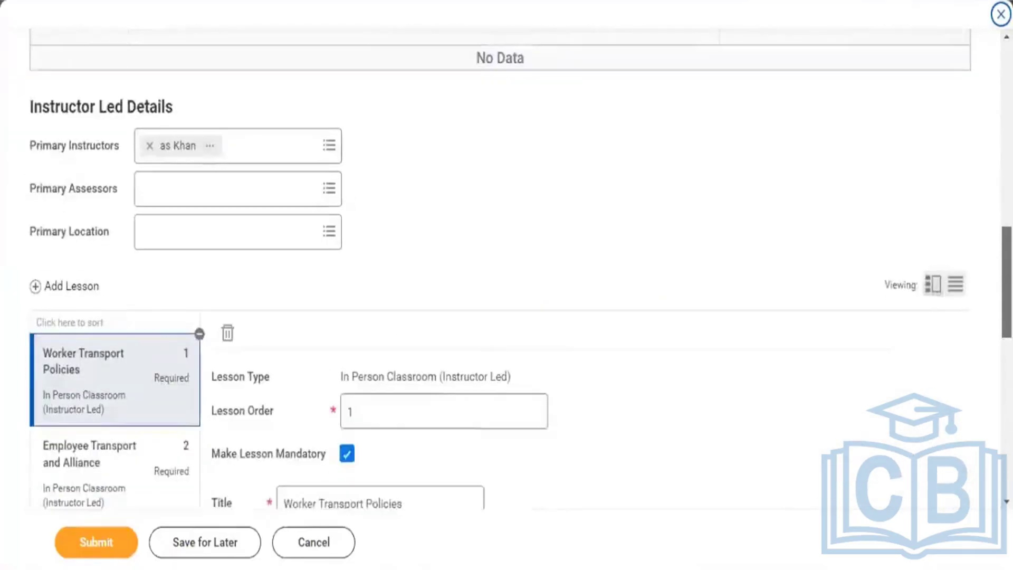
scroll(507, 285, down, 3)
scroll(767, 277, up, 5)
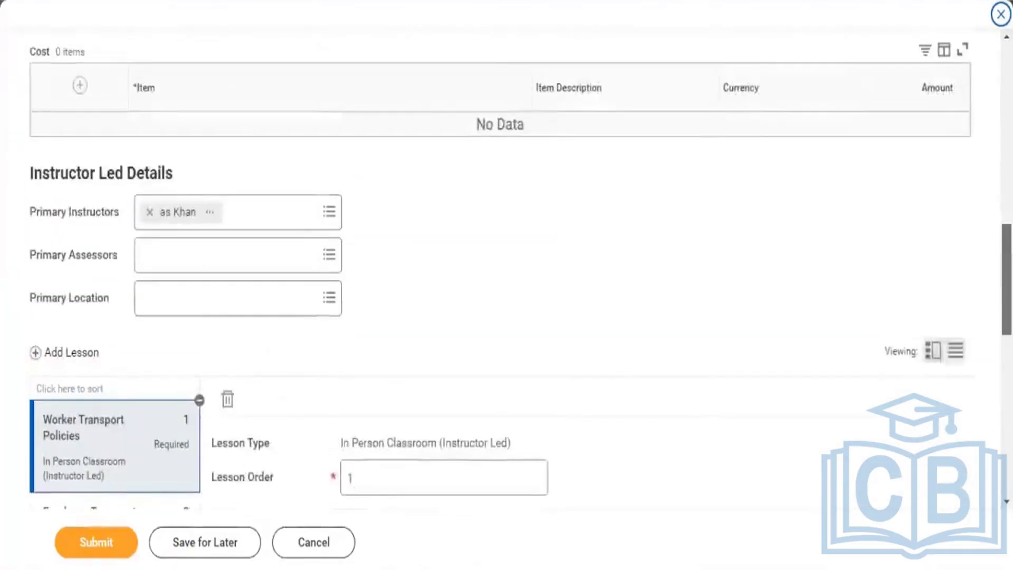
click(149, 212)
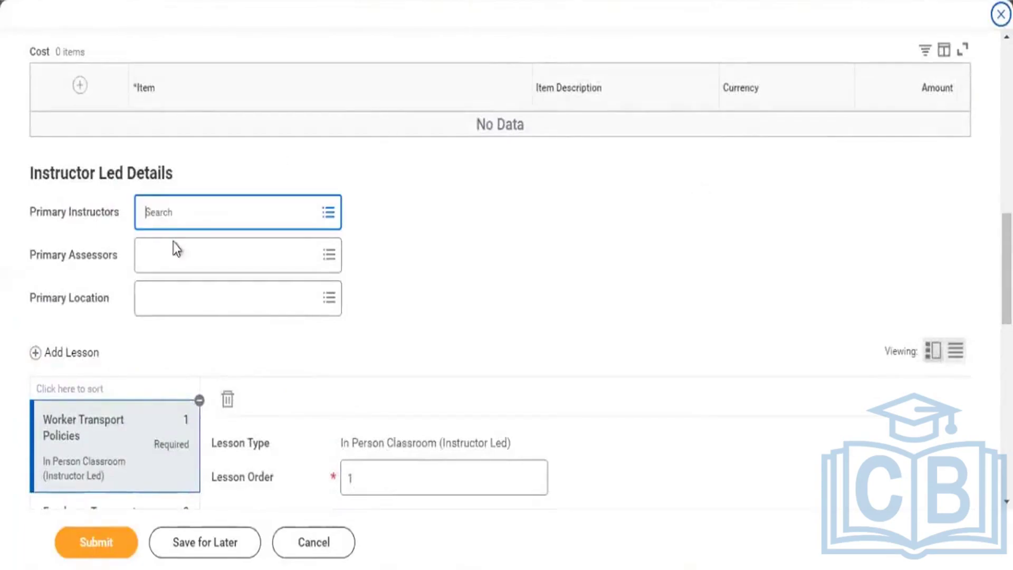
click(180, 217)
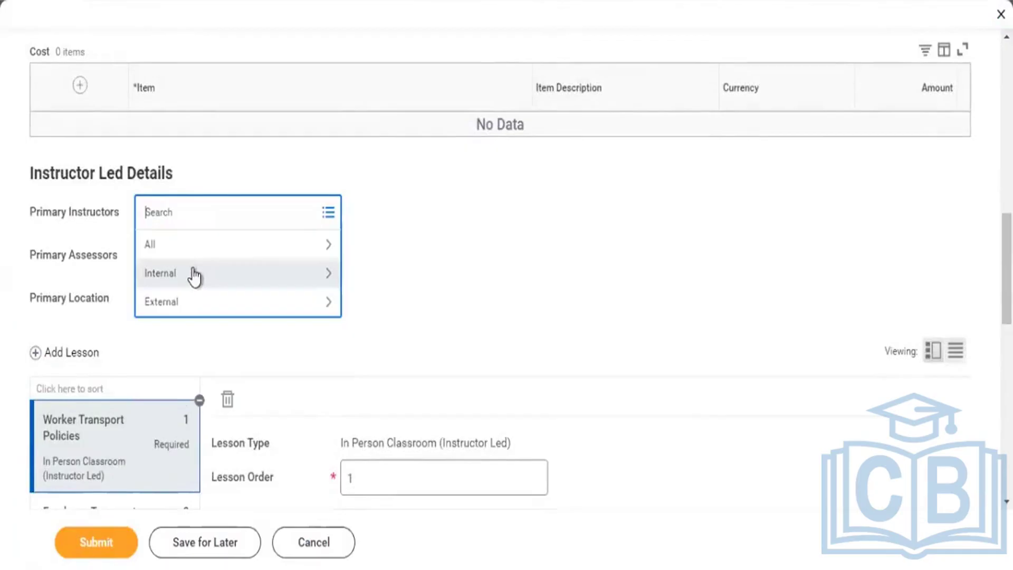
click(183, 259)
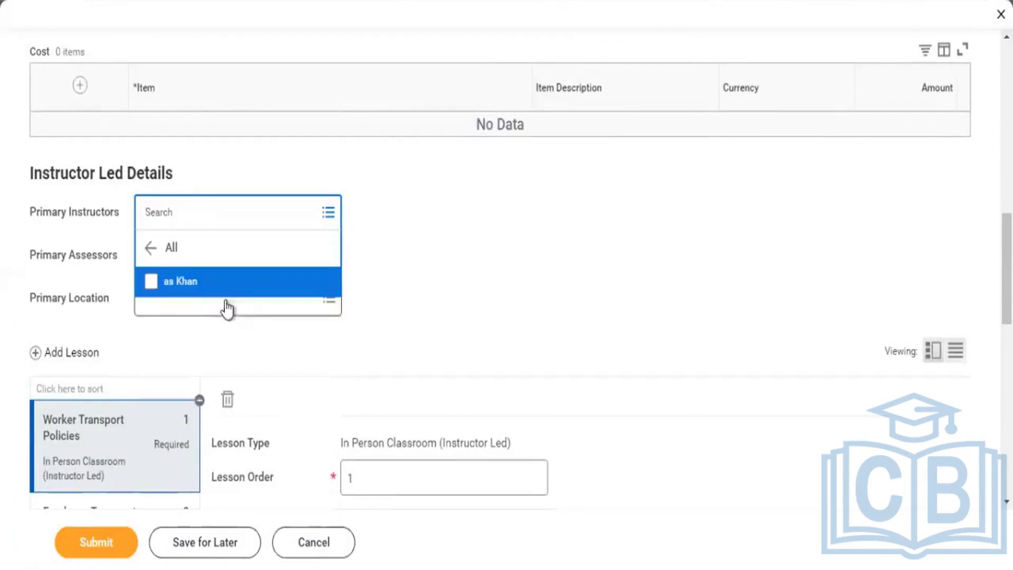
Step: Compare Internal and External instructors, then assign the internal instructor as primary
click(158, 248)
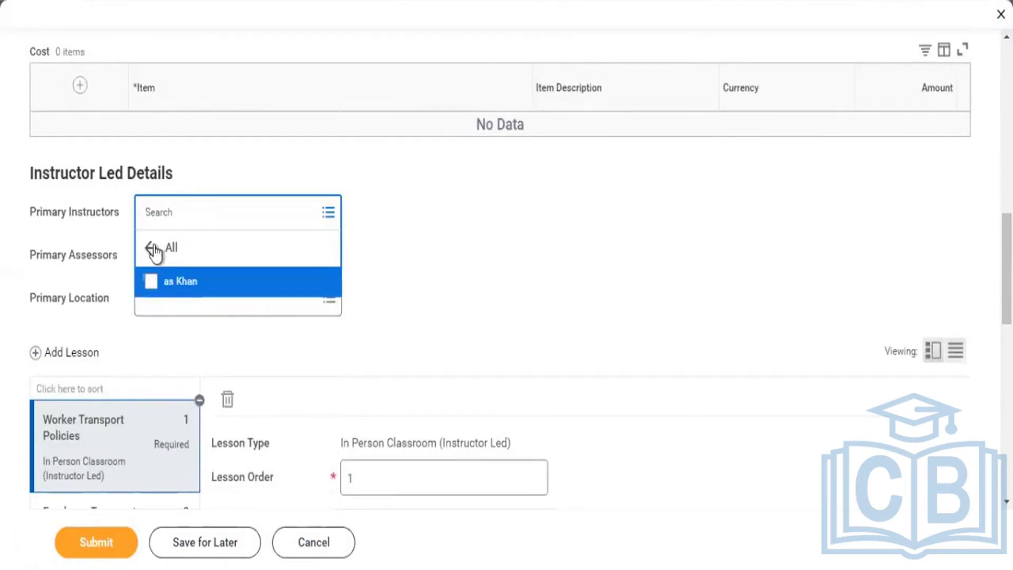
click(181, 280)
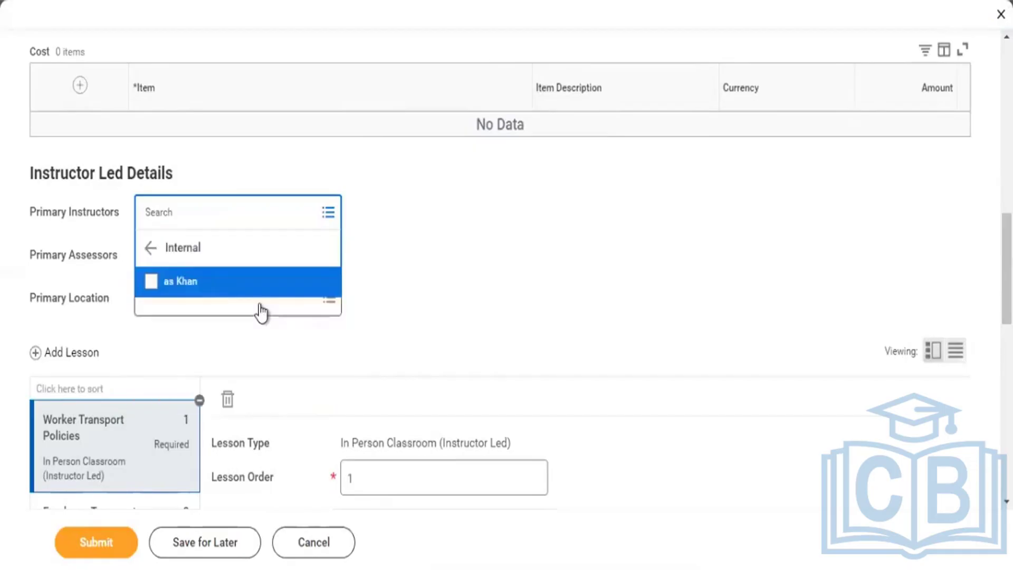
click(158, 251)
click(192, 308)
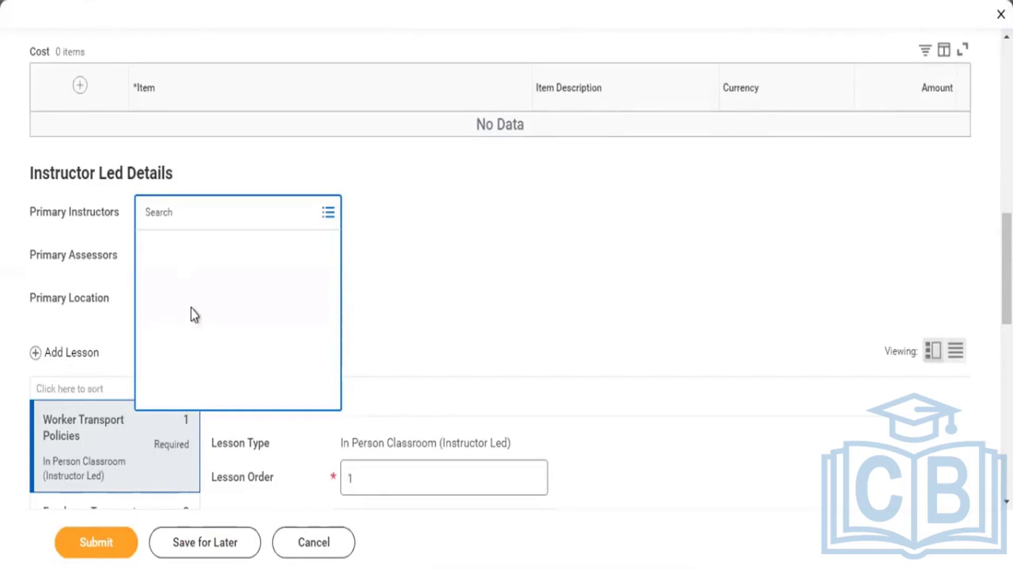
click(151, 246)
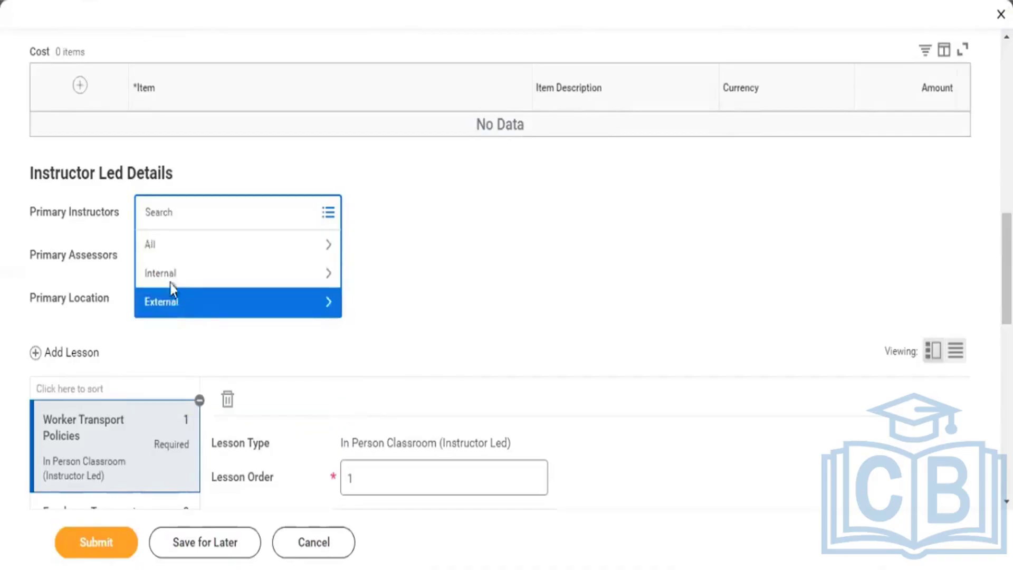
click(172, 274)
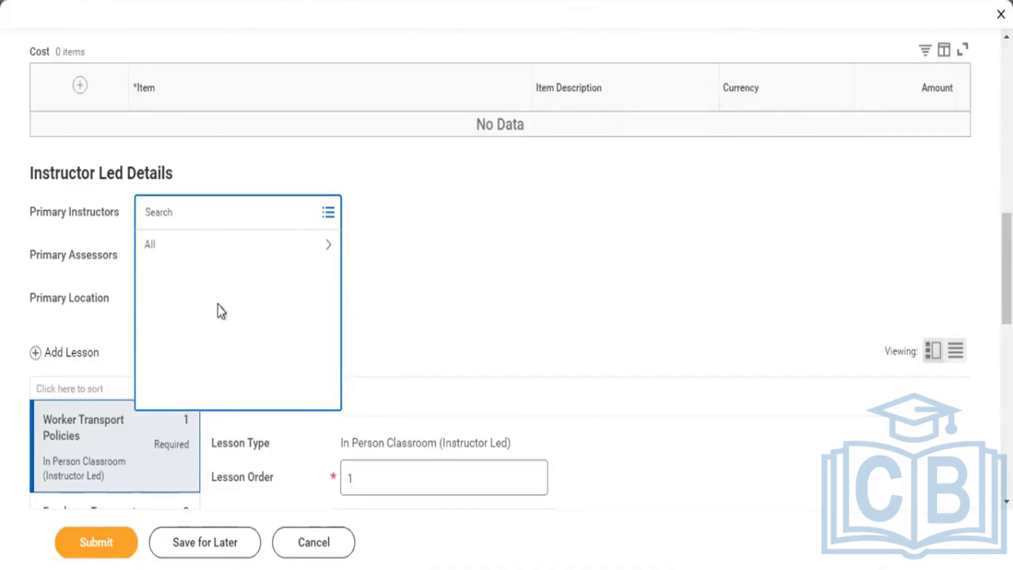
click(180, 284)
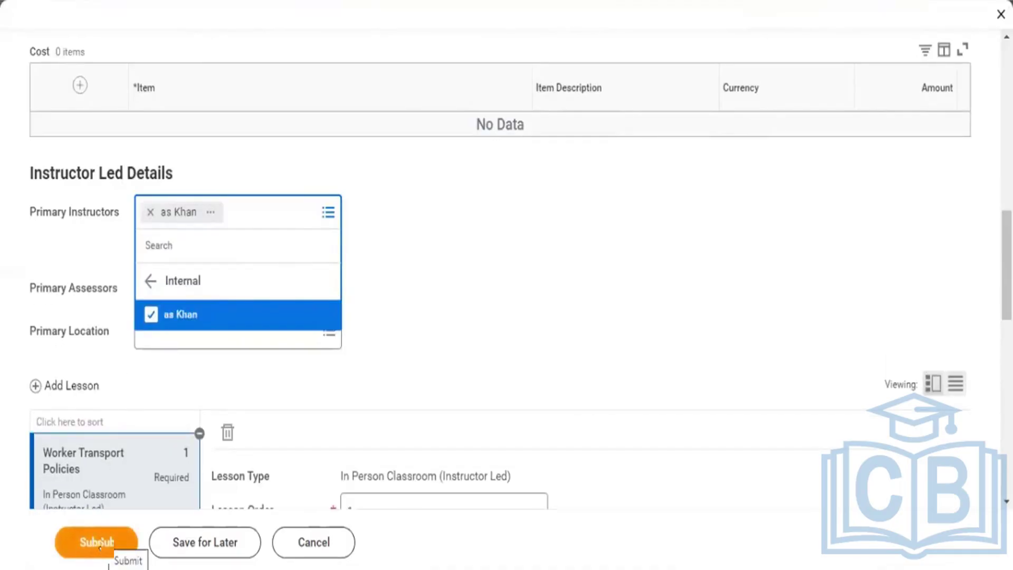
click(486, 309)
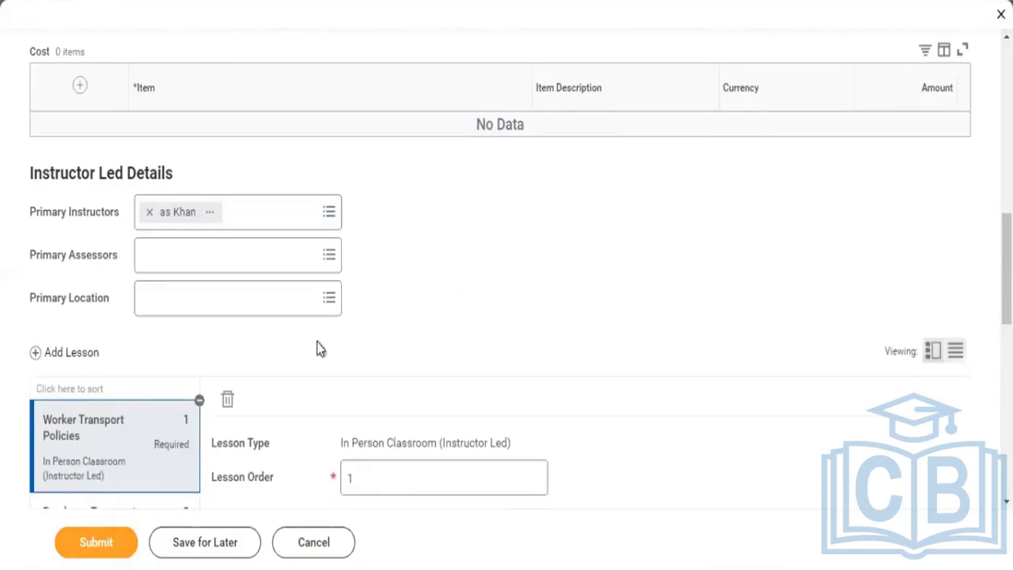
Step: Search locations for 'Chicago' and set Chicago as the Primary Location
click(239, 301)
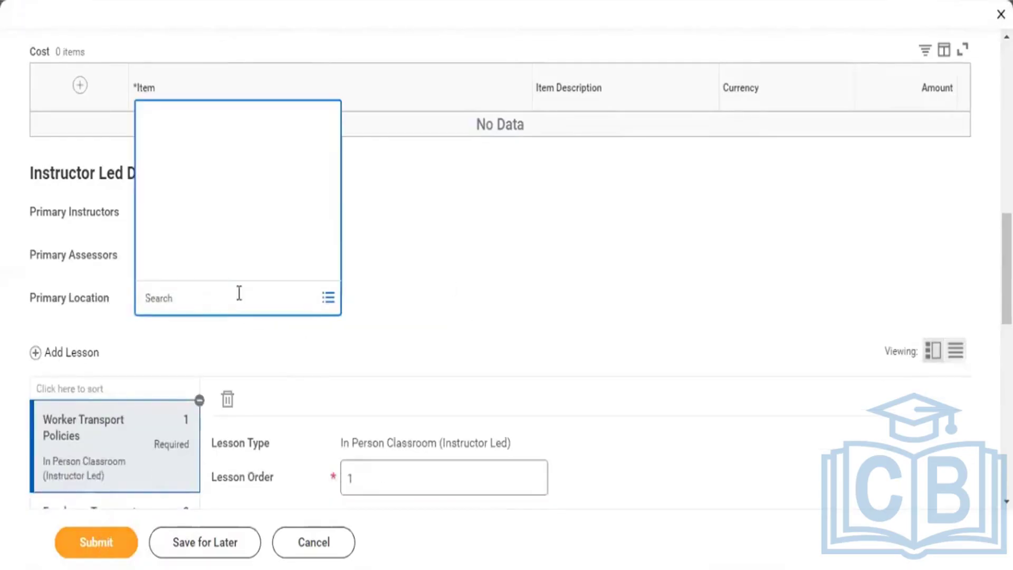
text(Chica)
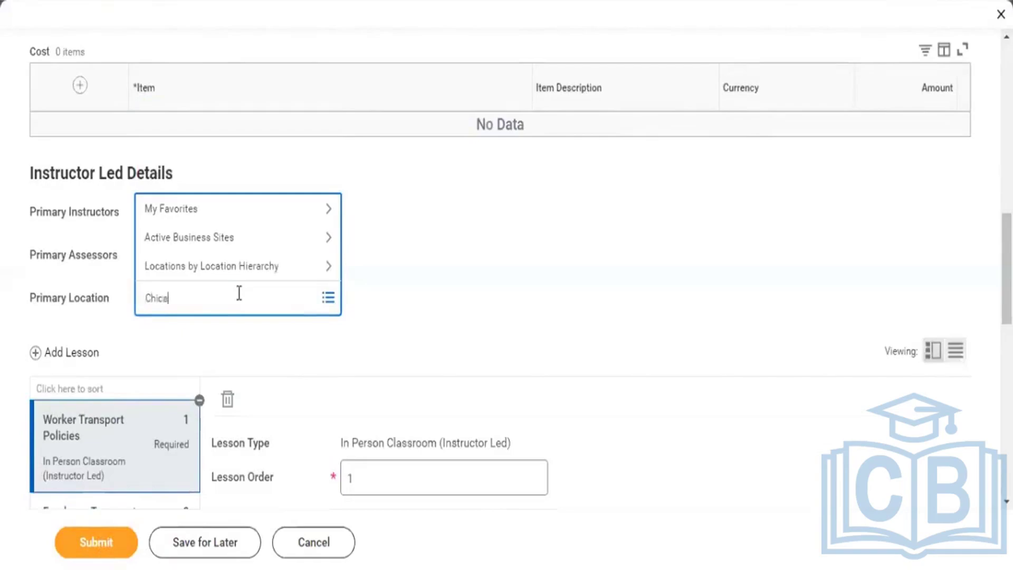
text(go)
key(Return)
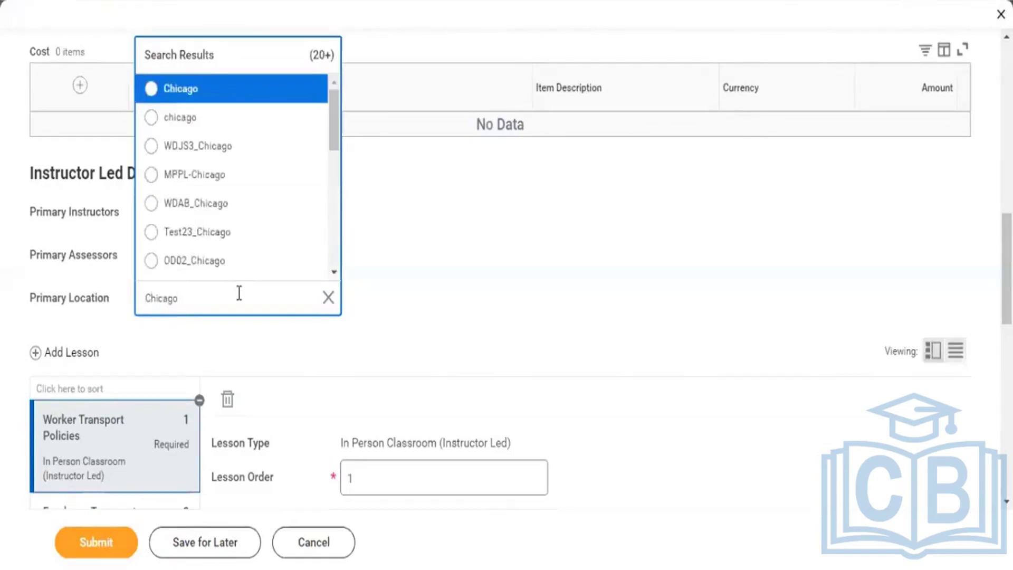
click(244, 94)
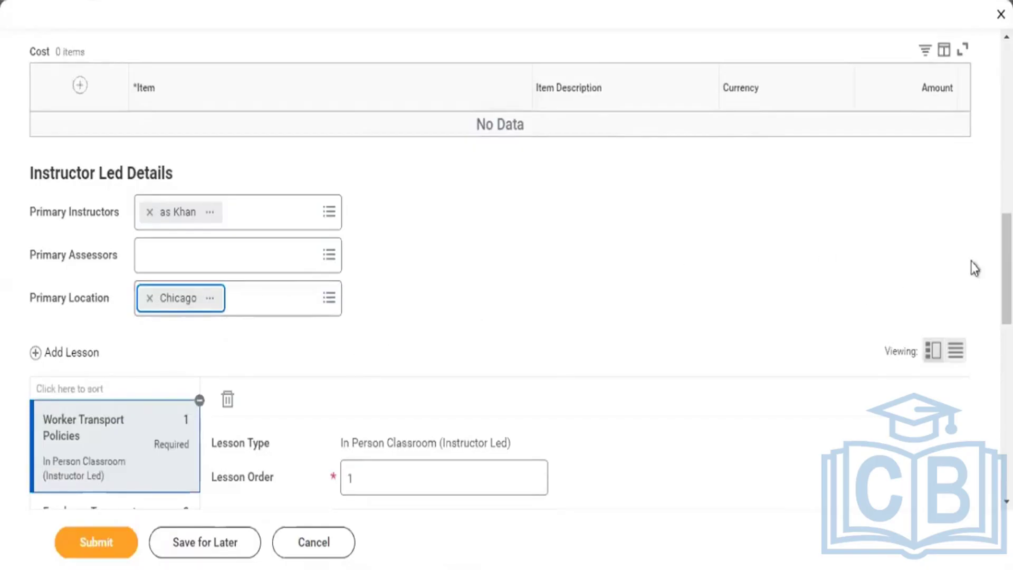
Step: Add a new In Person Classroom (Instructor Led) lesson to the offering
scroll(737, 208, down, 3)
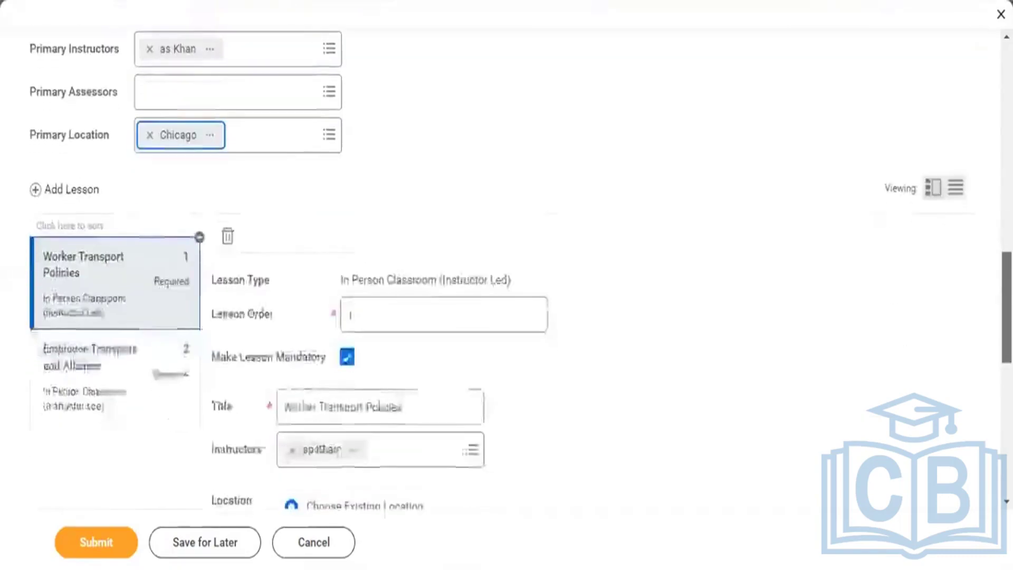
scroll(737, 208, up, 2)
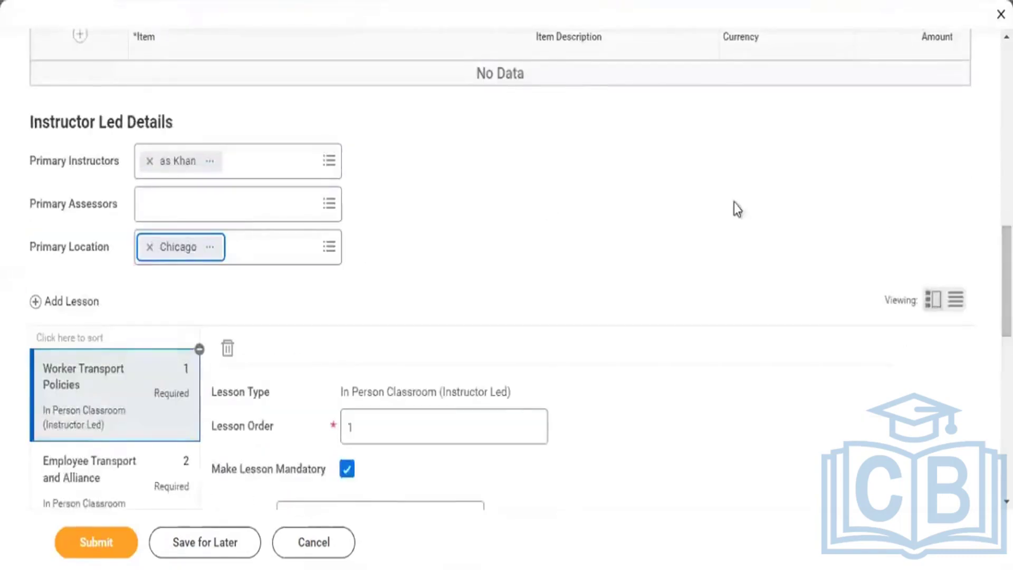
click(66, 308)
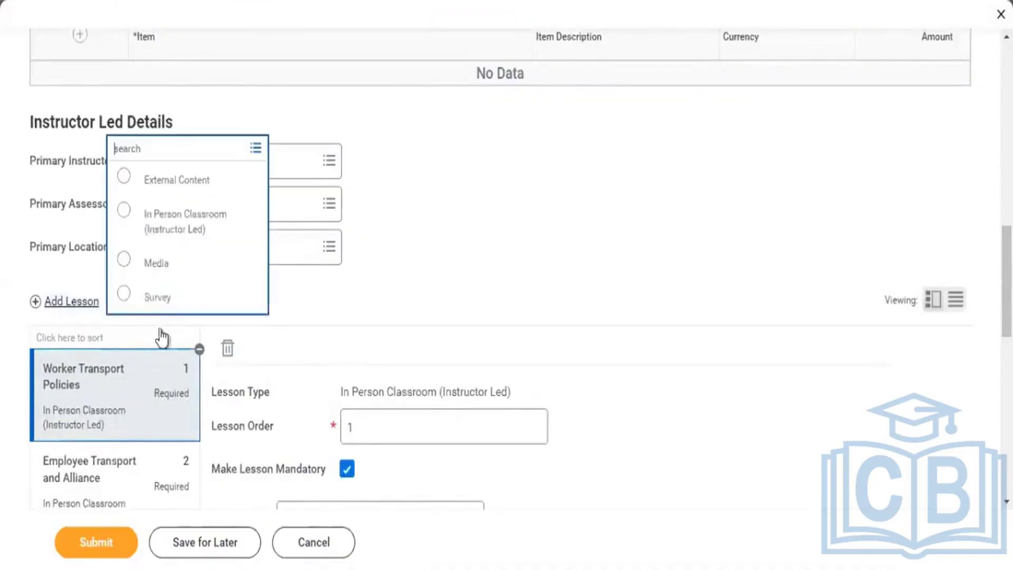
click(196, 226)
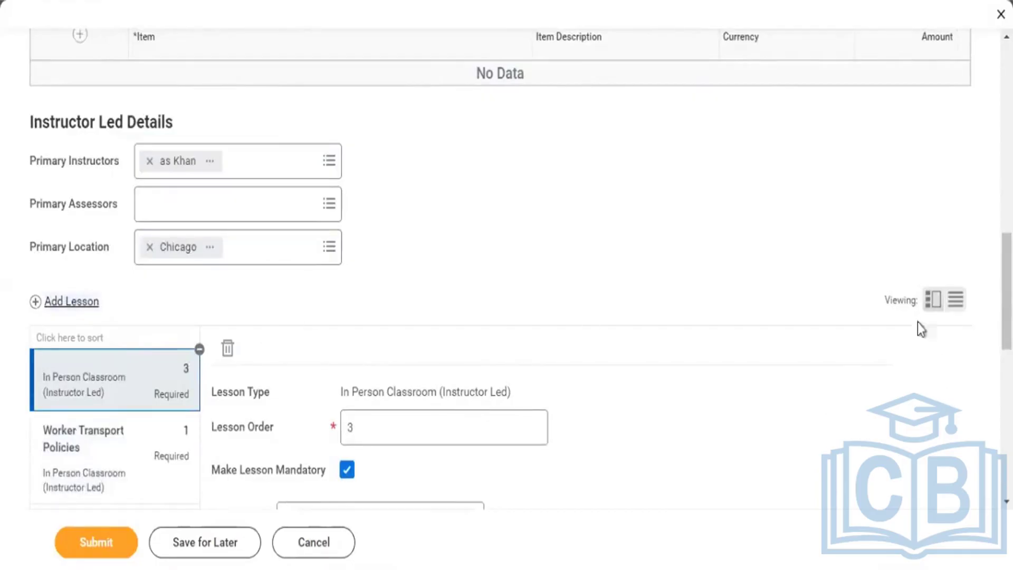
Step: Delete the Worker Transport Policies and Employee Transport and Alliance lessons
scroll(1007, 290, down, 1)
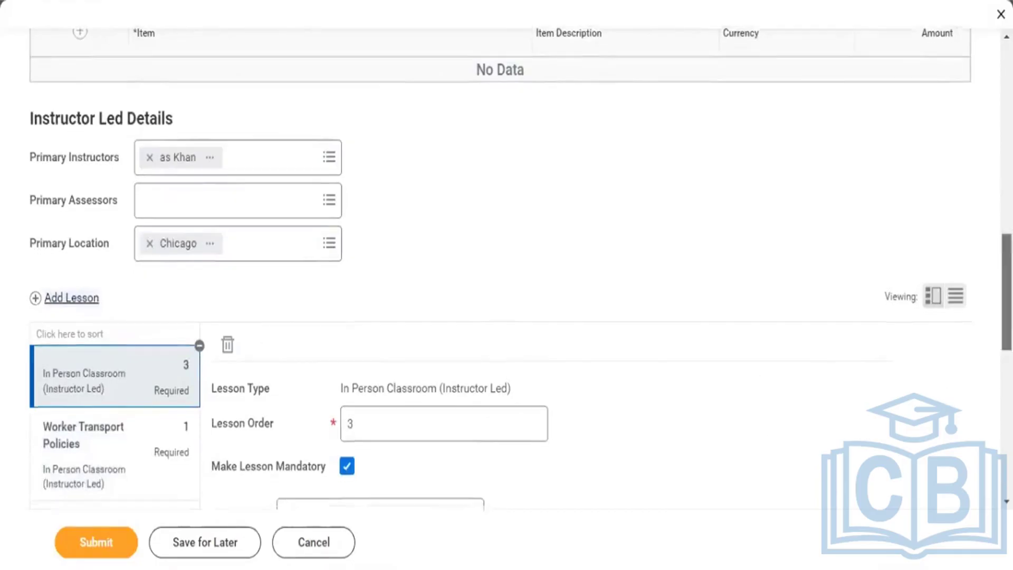
scroll(1006, 290, down, 2)
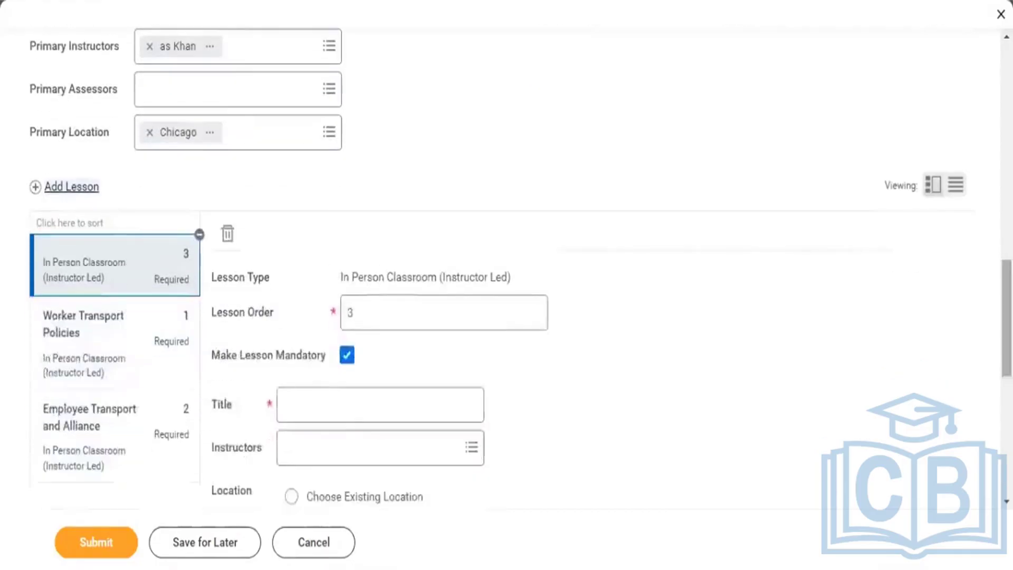
click(100, 344)
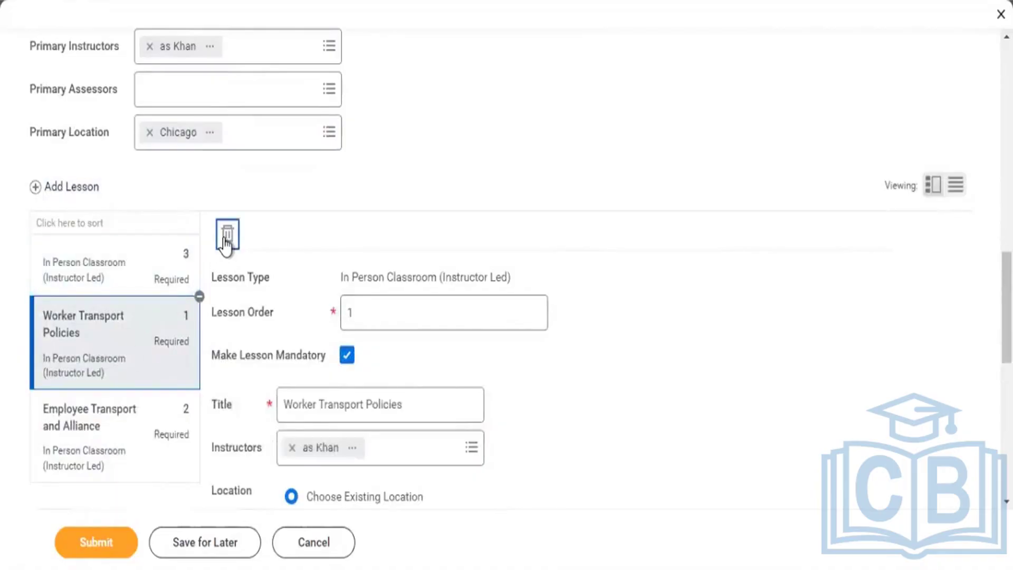
click(227, 235)
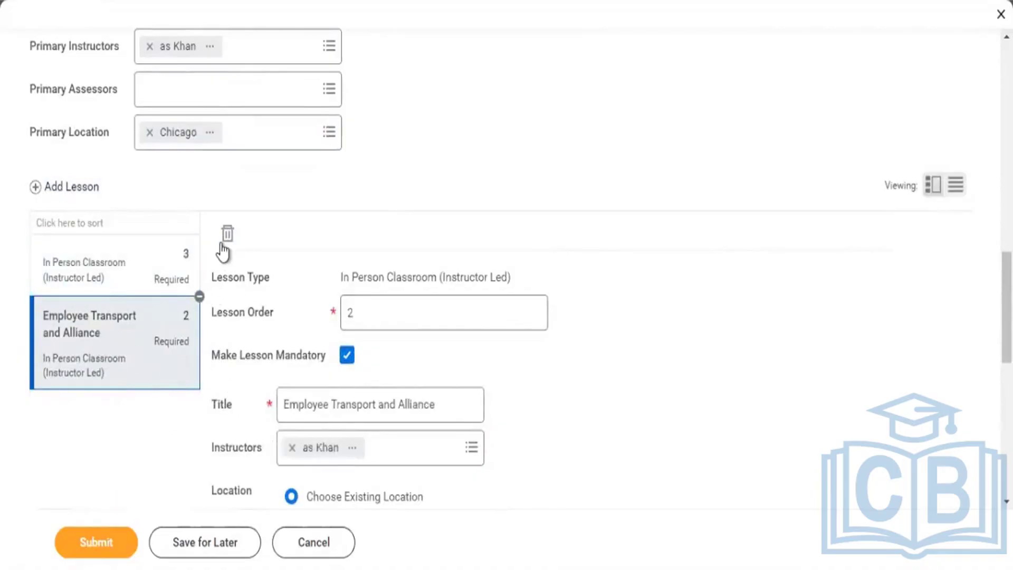
click(227, 234)
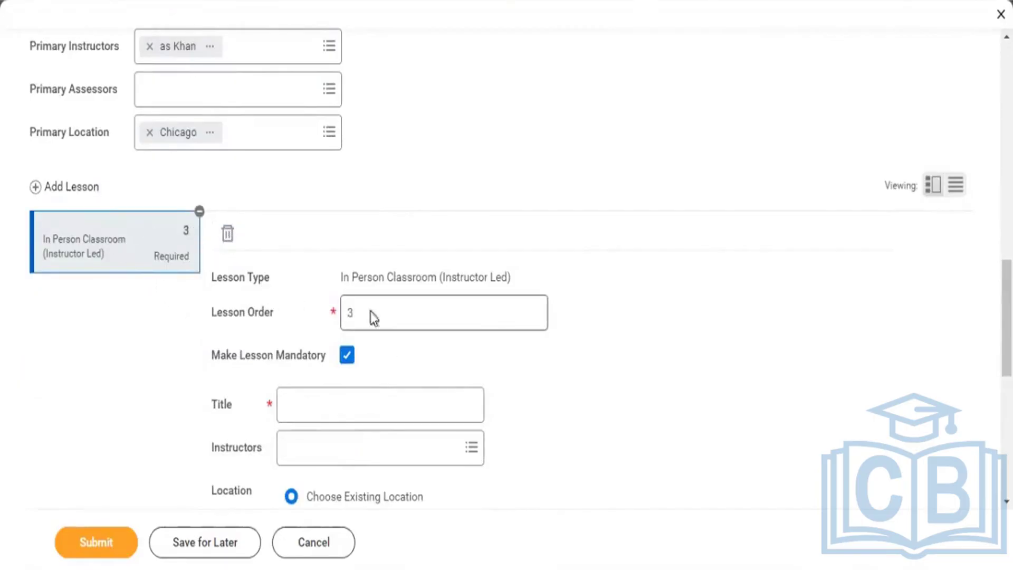
click(358, 395)
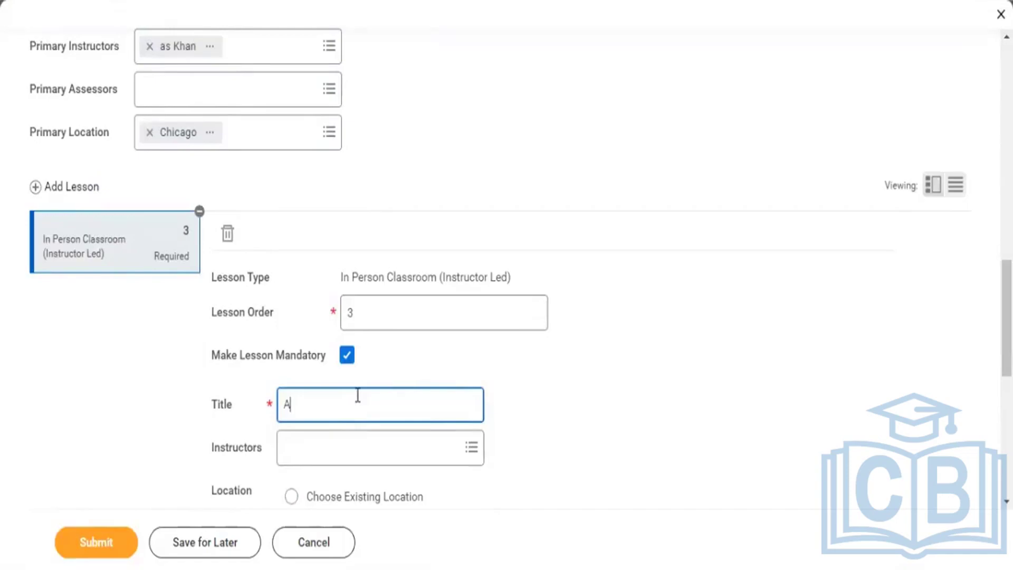
Step: Enter a name as the lesson title and assign the internal instructor to the lesson
text(As Khan)
click(332, 448)
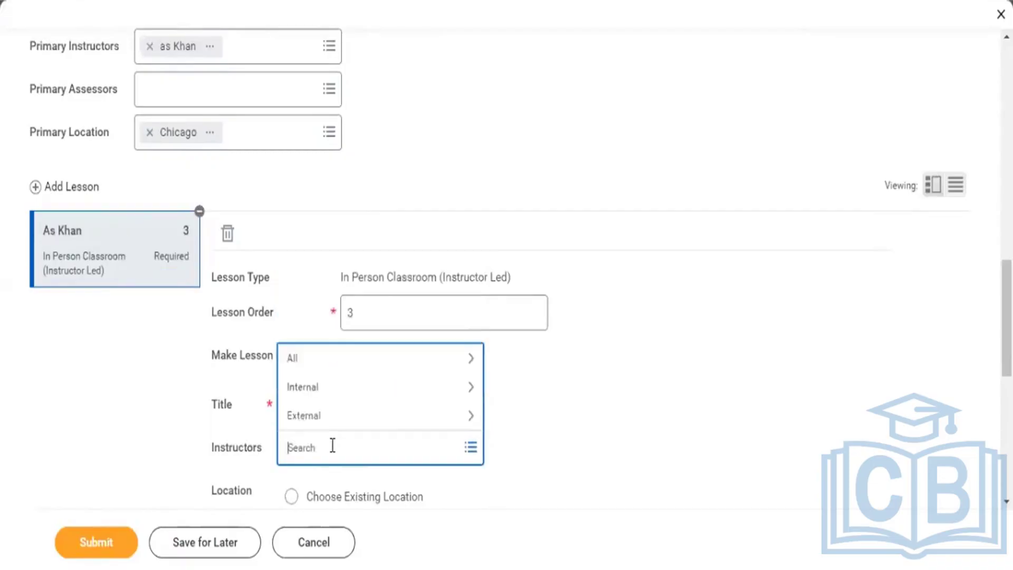
click(348, 390)
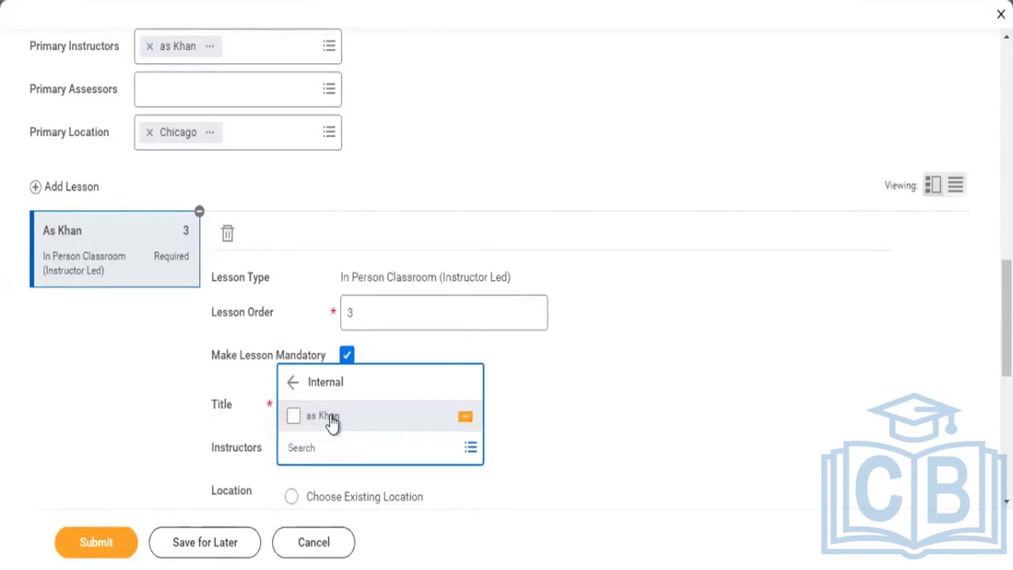
click(332, 420)
click(226, 436)
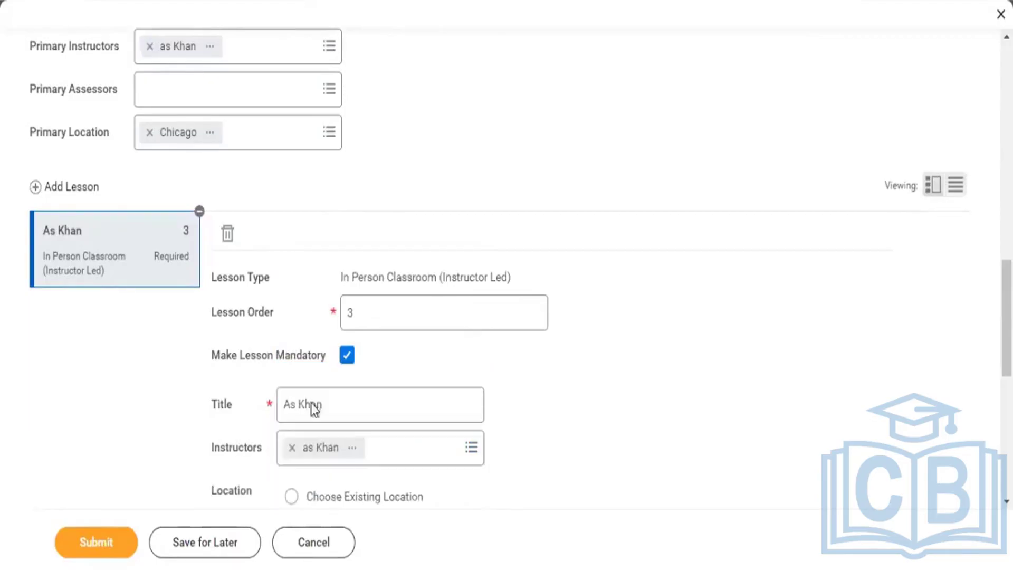
Step: Retitle the lesson 'Mr' and set it to use an existing location
click(343, 401)
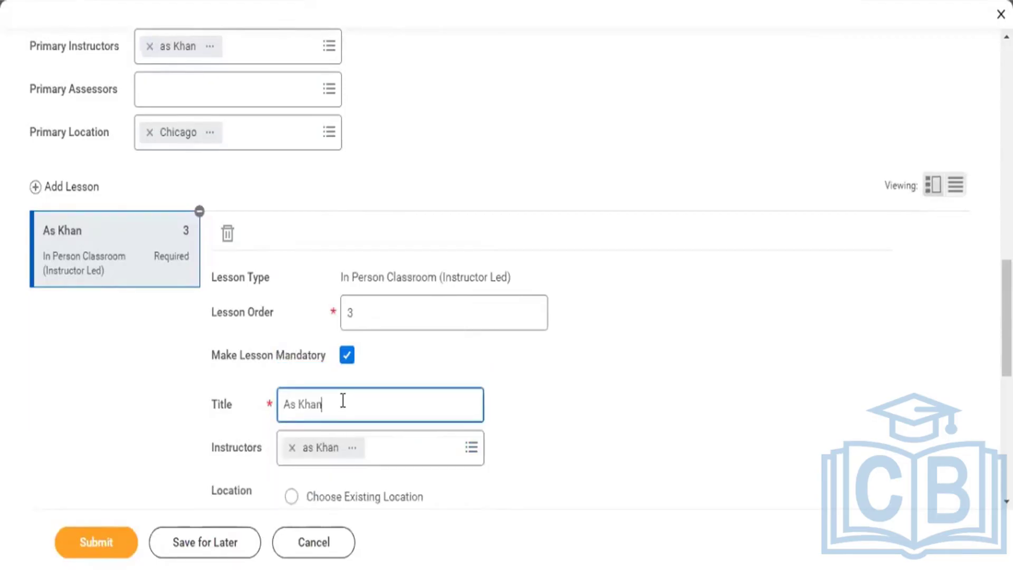
key(ctrl+a)
text(Mr)
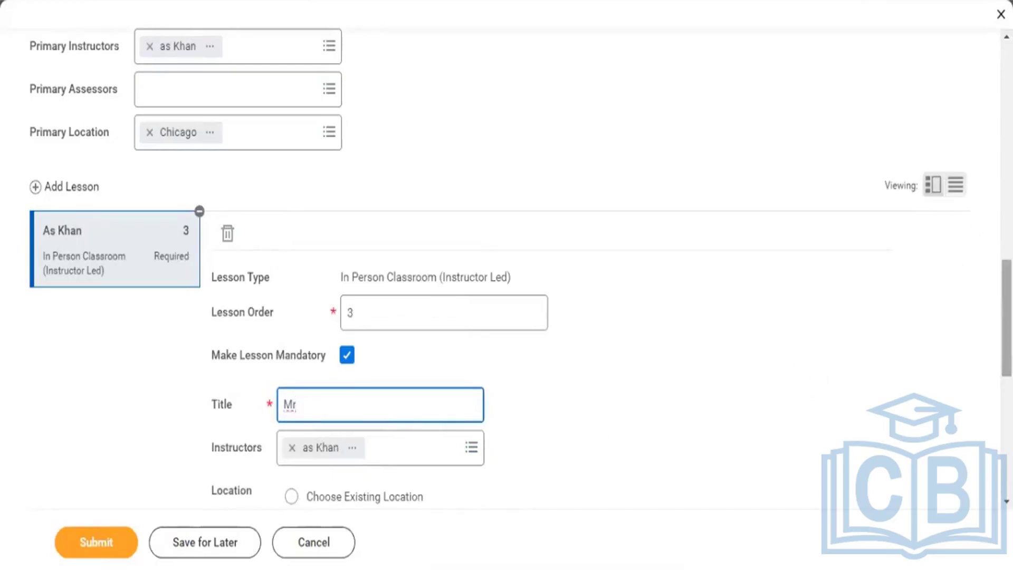
scroll(697, 279, down, 3)
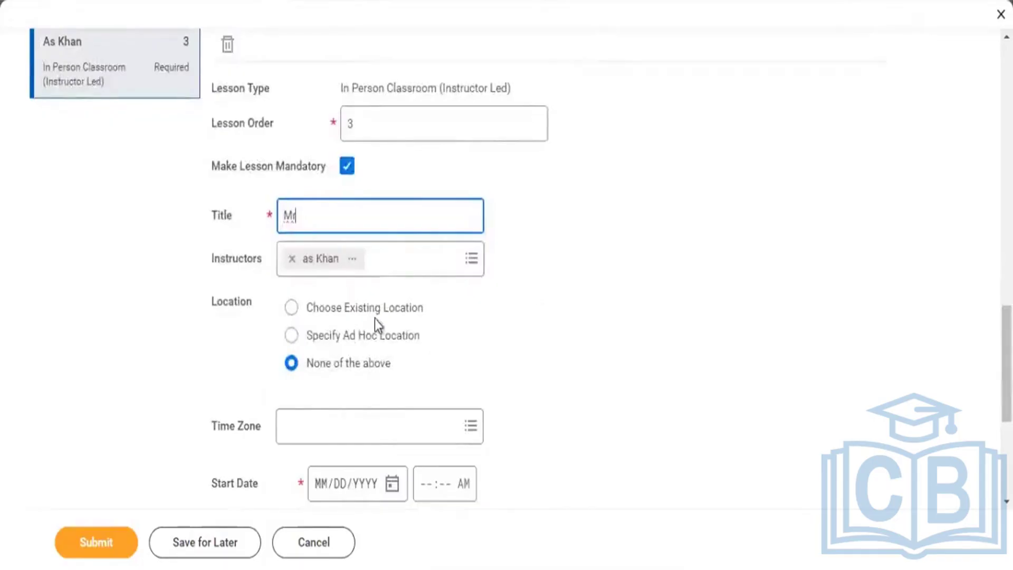
click(367, 309)
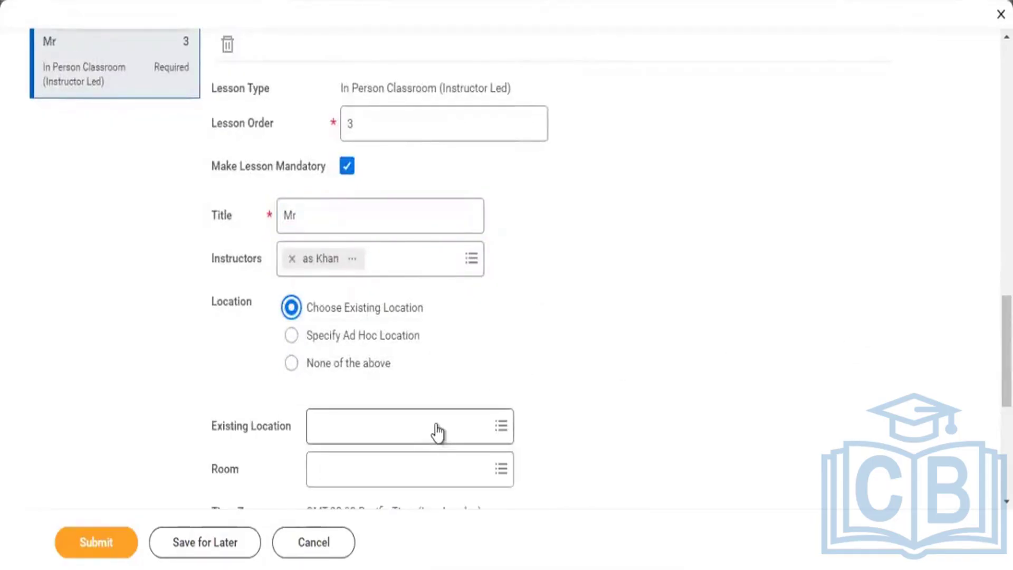
Step: Search 'chica' and pick Chicago as the lesson location, giving GMT-06:00 Central Time
click(438, 423)
text(chica)
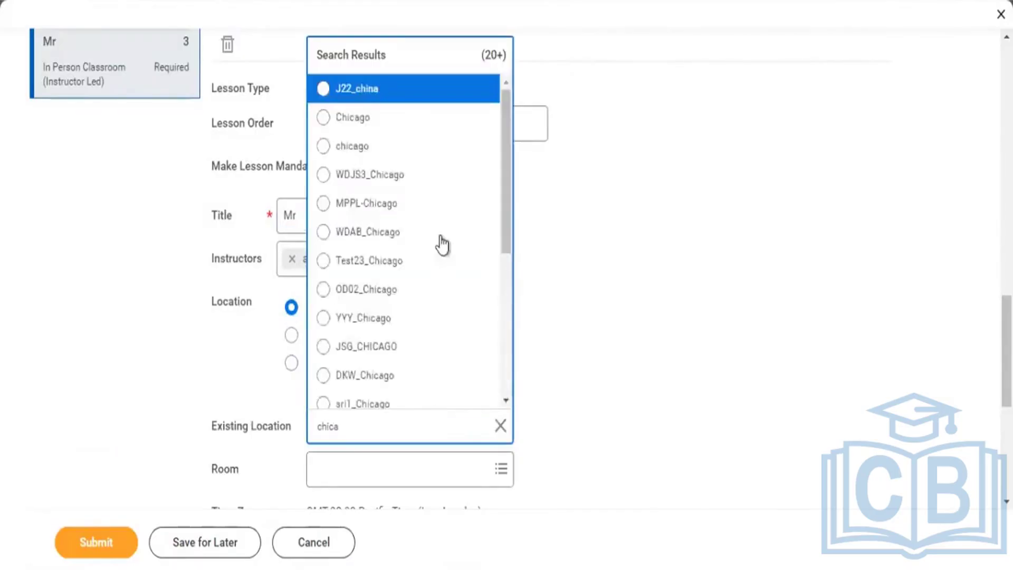
click(369, 119)
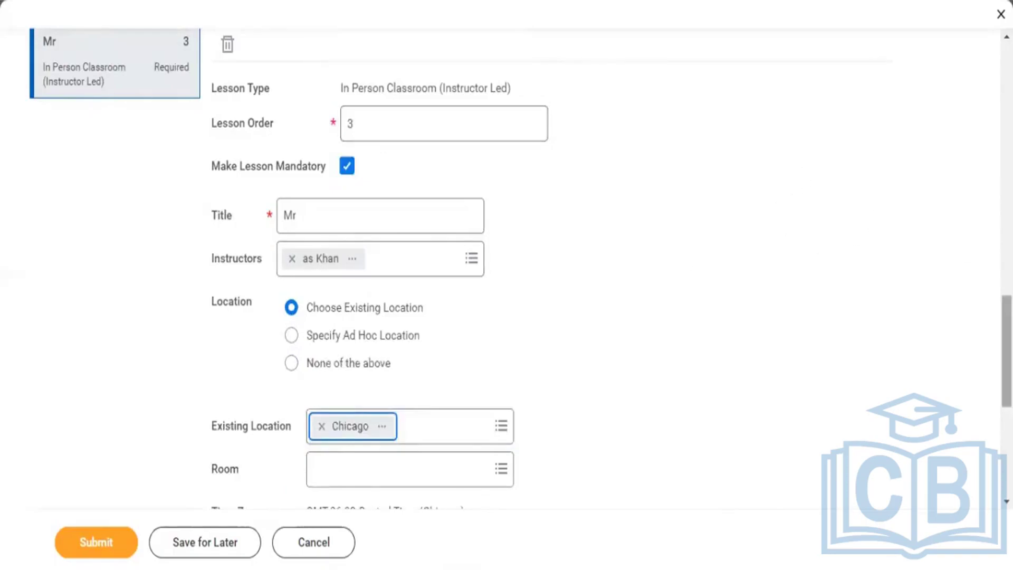
scroll(777, 260, down, 5)
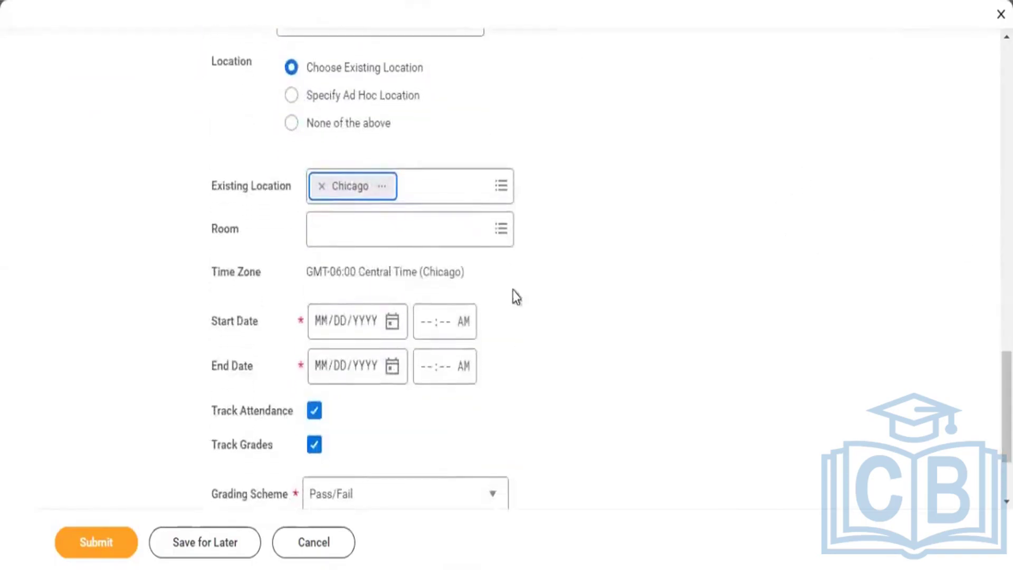
click(410, 230)
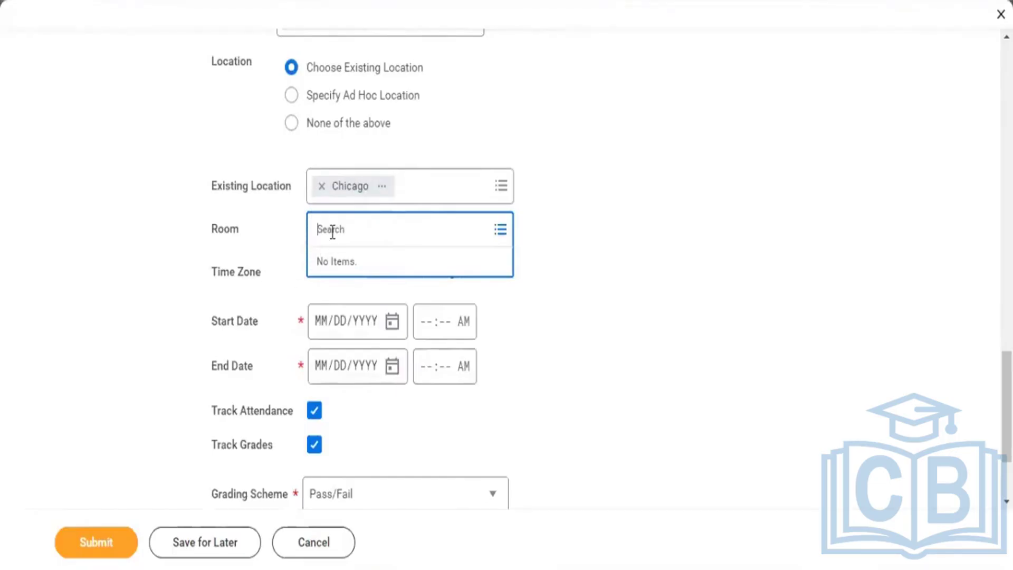
text(412)
key(Return)
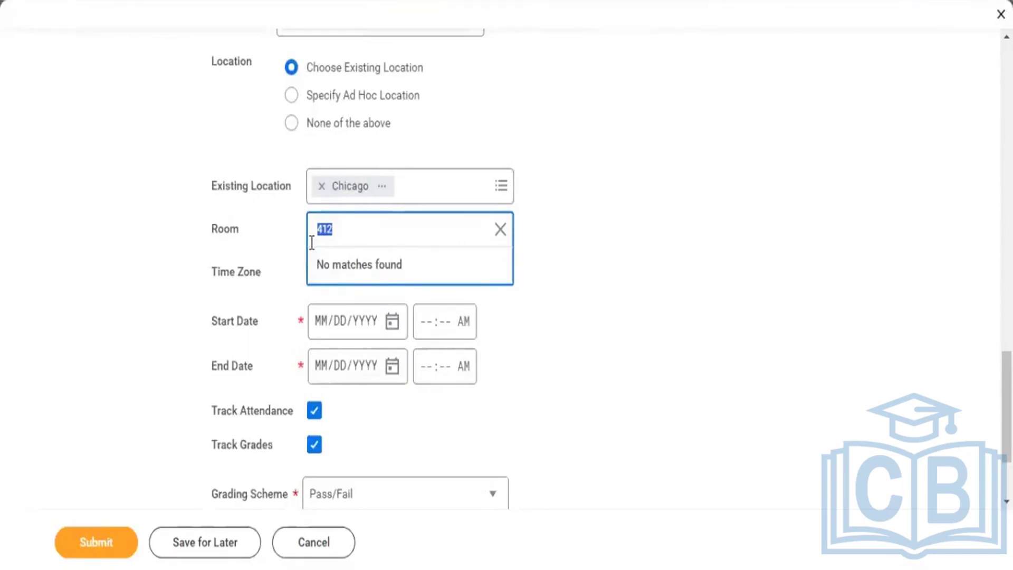
click(290, 157)
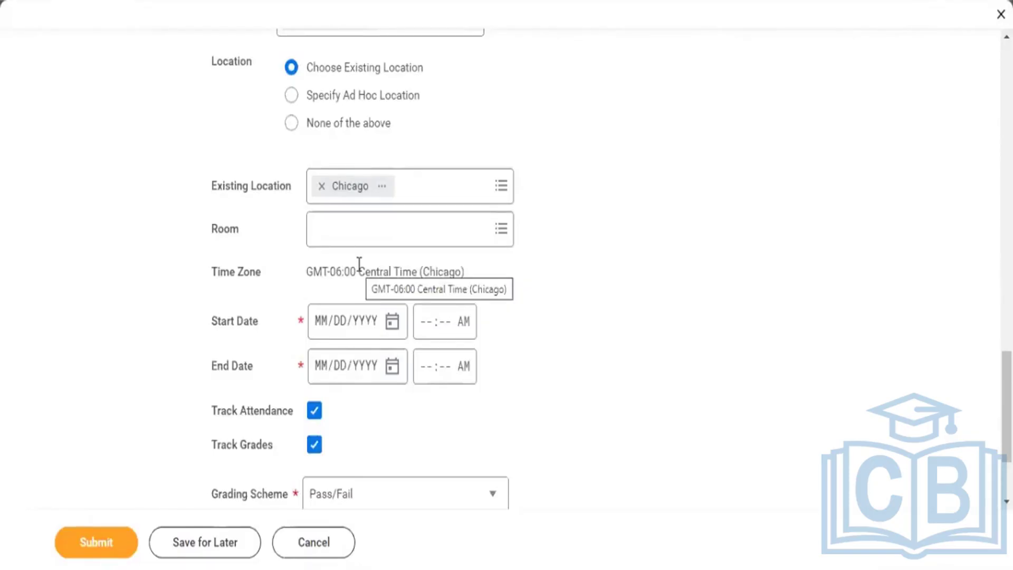
Step: Set the lesson start date to March 21, 2024 and end date to March 22, 2024
click(392, 324)
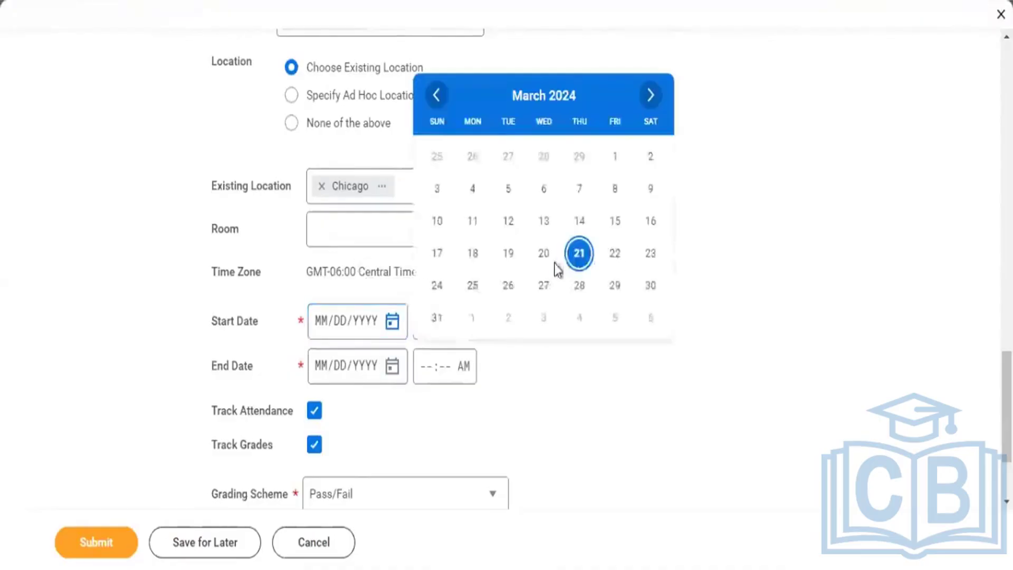
click(473, 255)
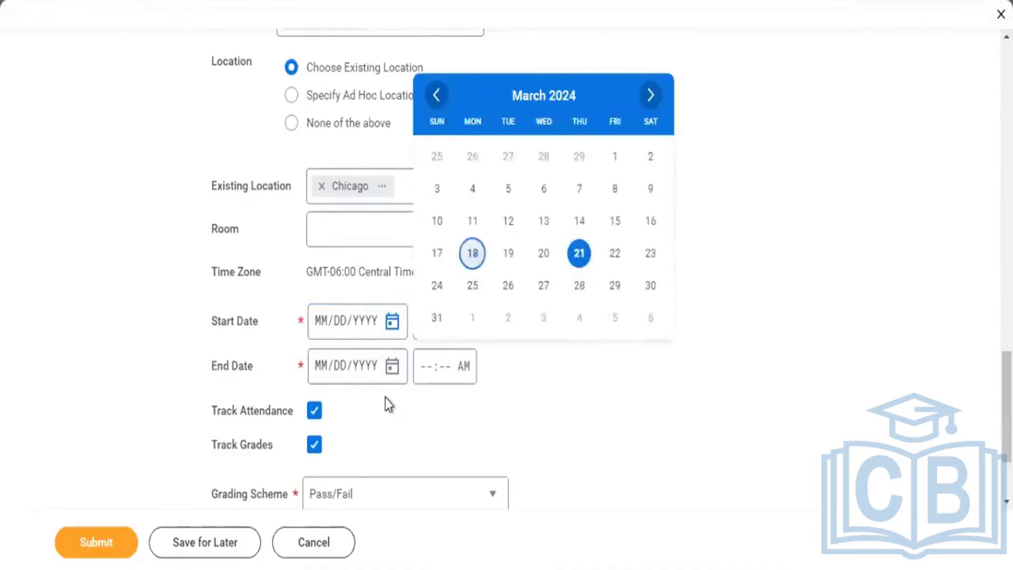
click(392, 368)
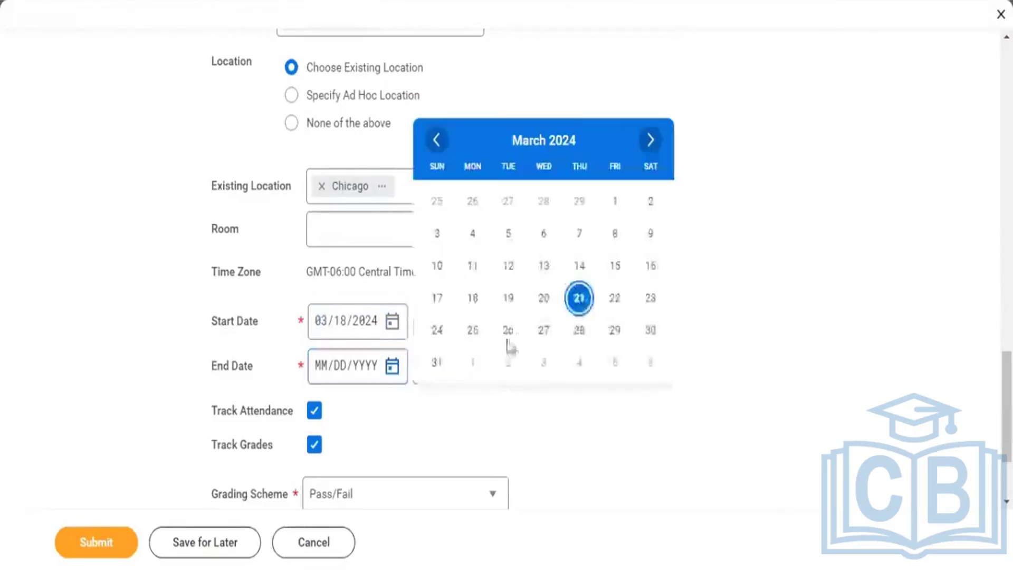
click(611, 300)
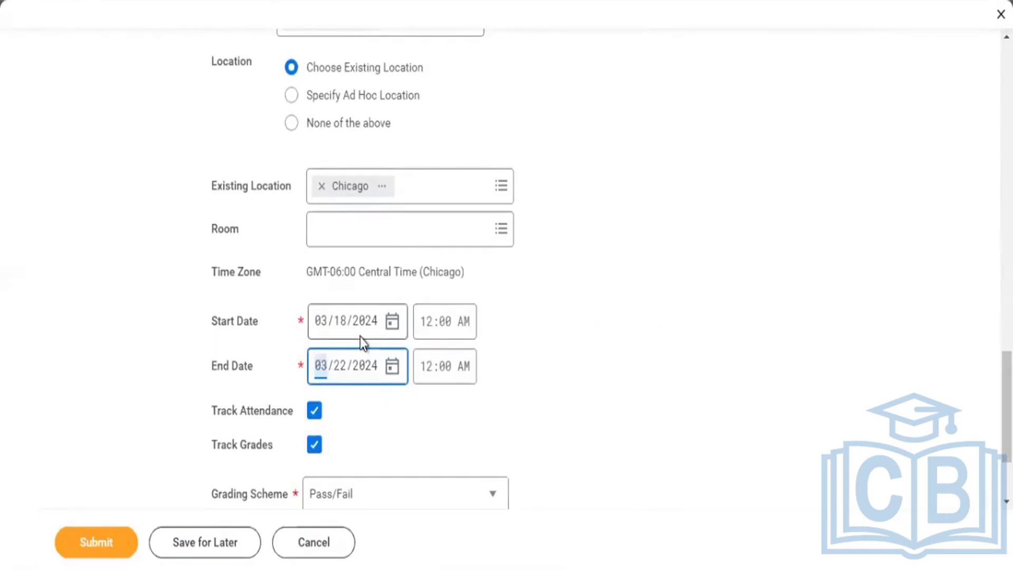
click(393, 322)
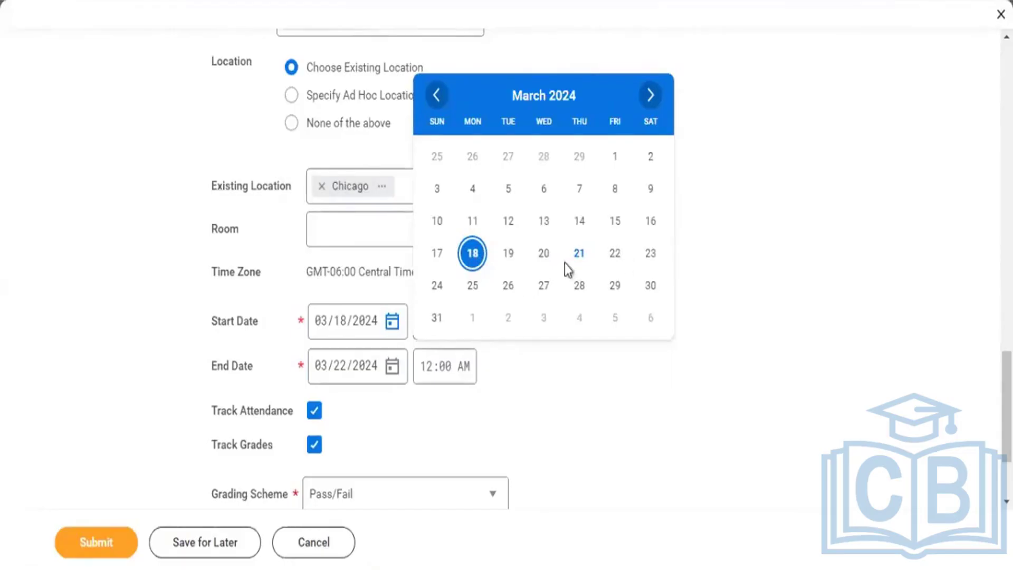
click(615, 254)
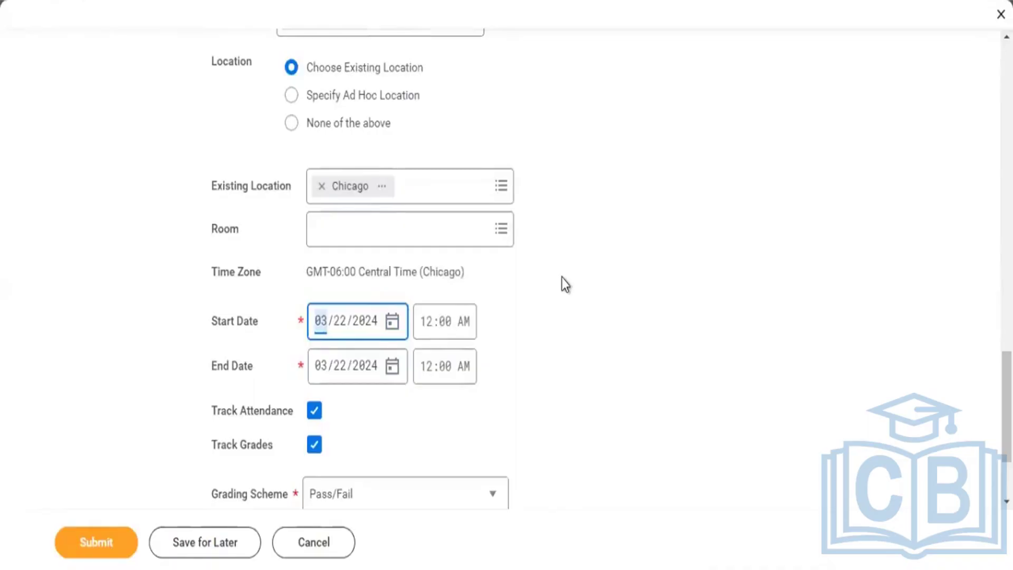
click(392, 321)
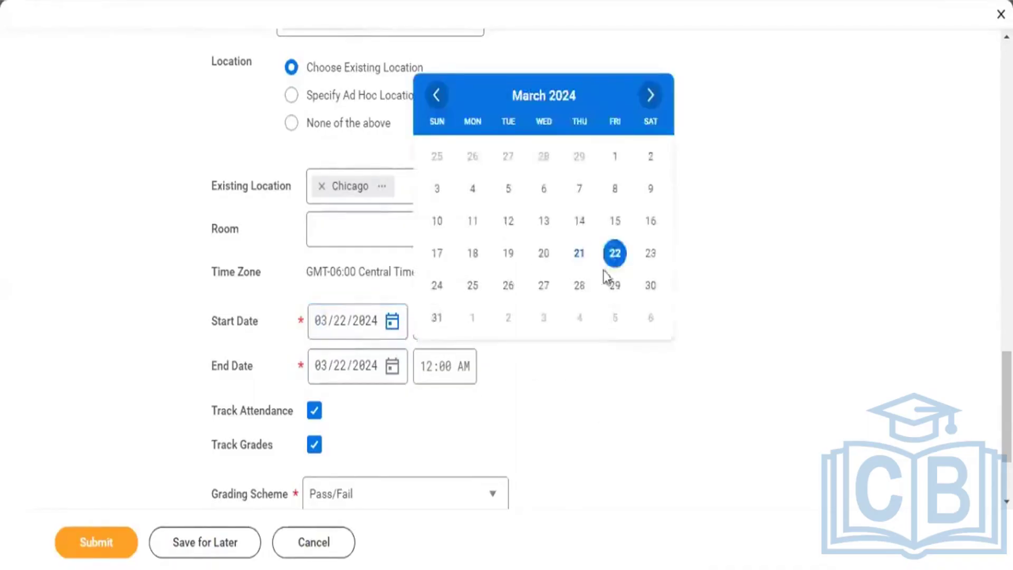
click(579, 255)
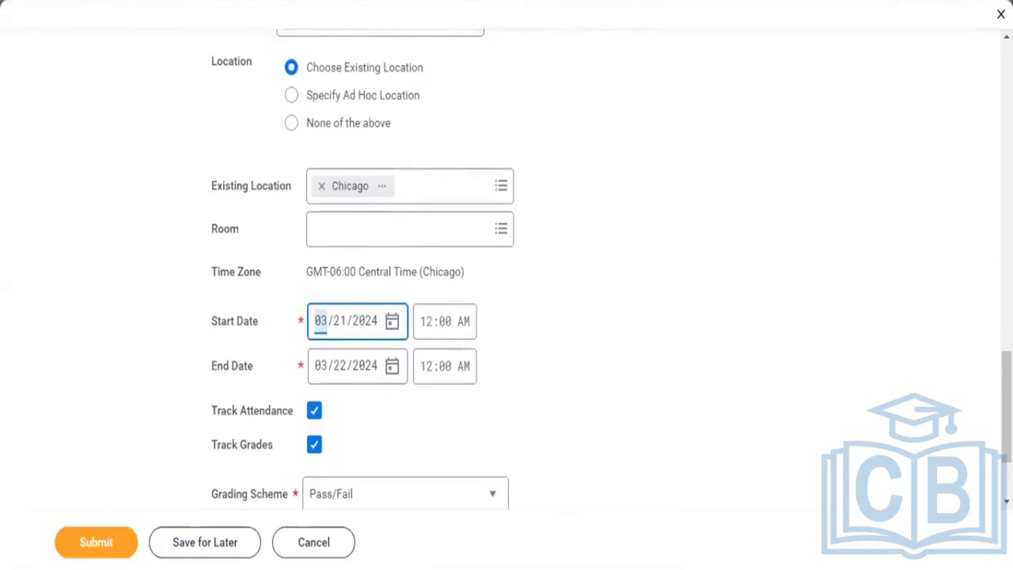
scroll(506, 269, down, 2)
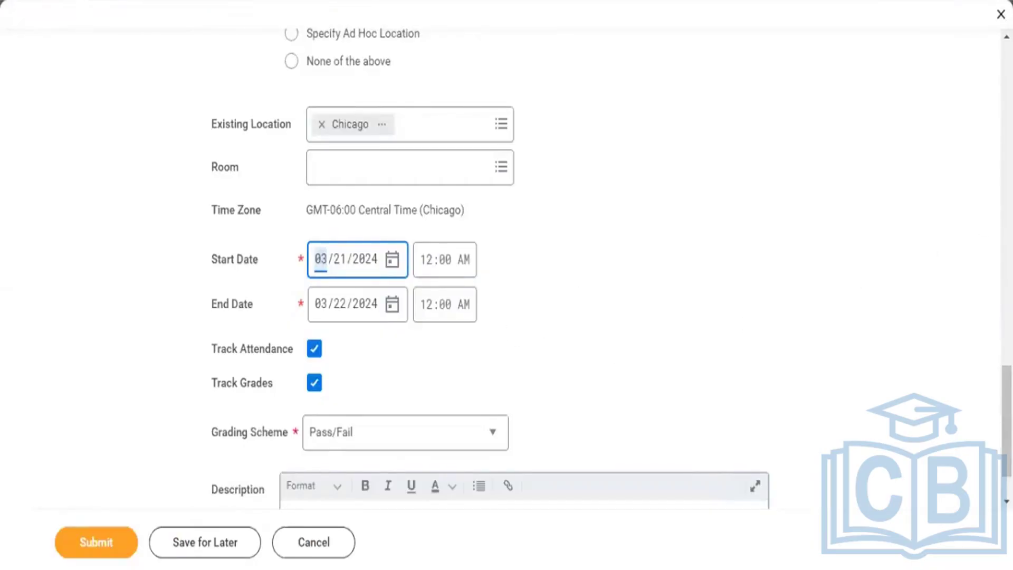
Step: Keep Pass/Fail as the grading scheme and submit the course offering
scroll(882, 364, down, 1)
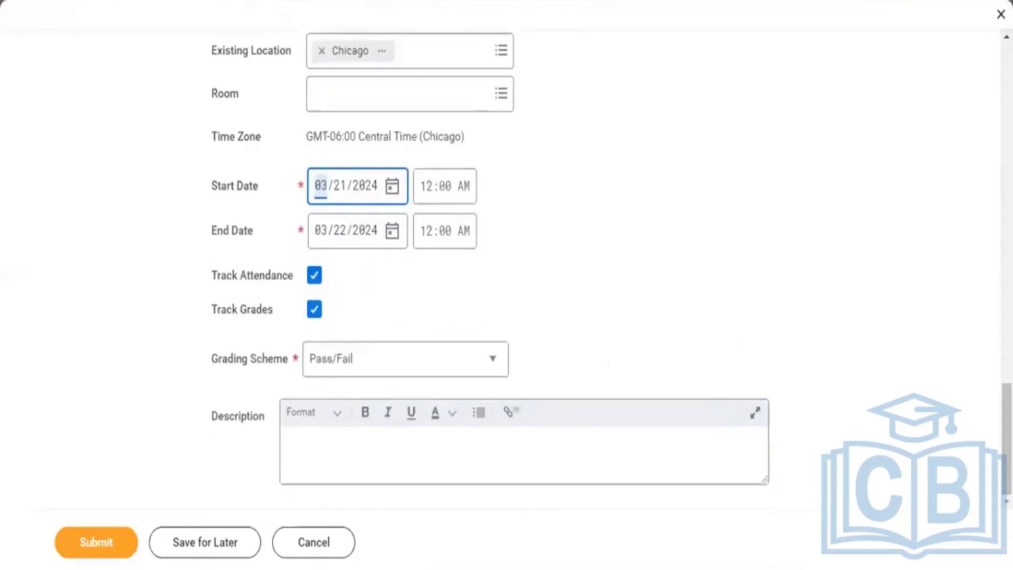
click(430, 359)
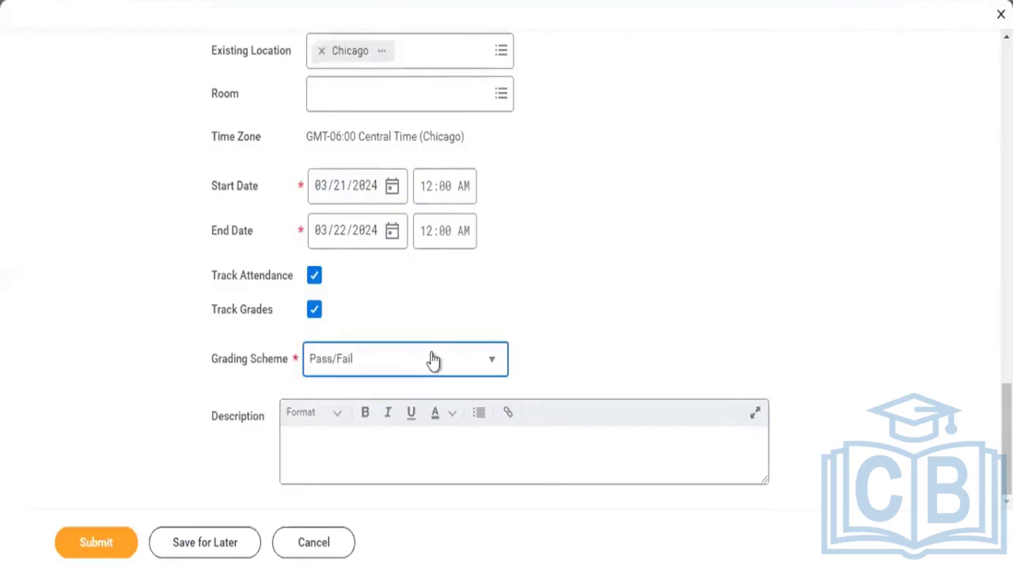
click(240, 400)
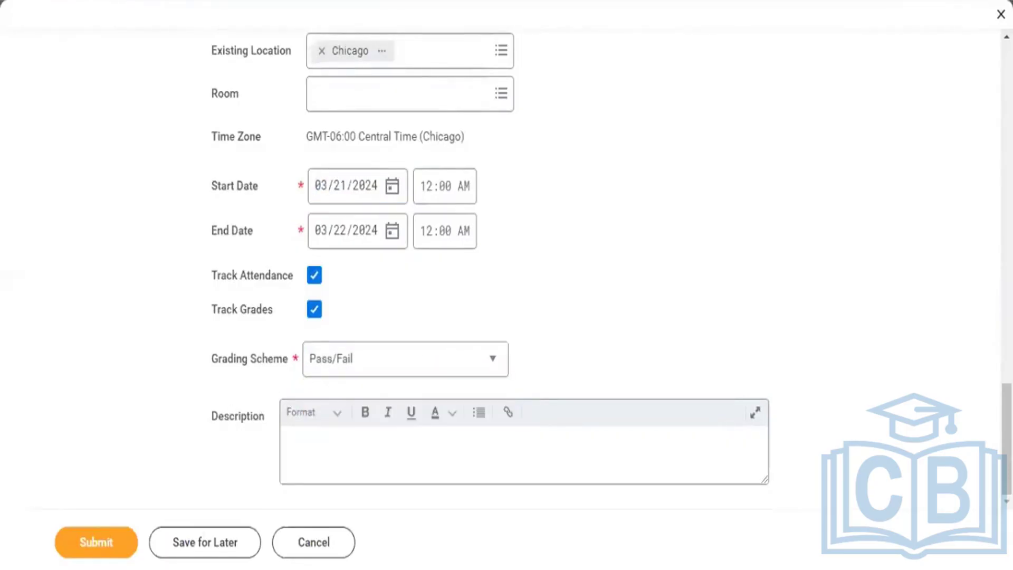
click(97, 555)
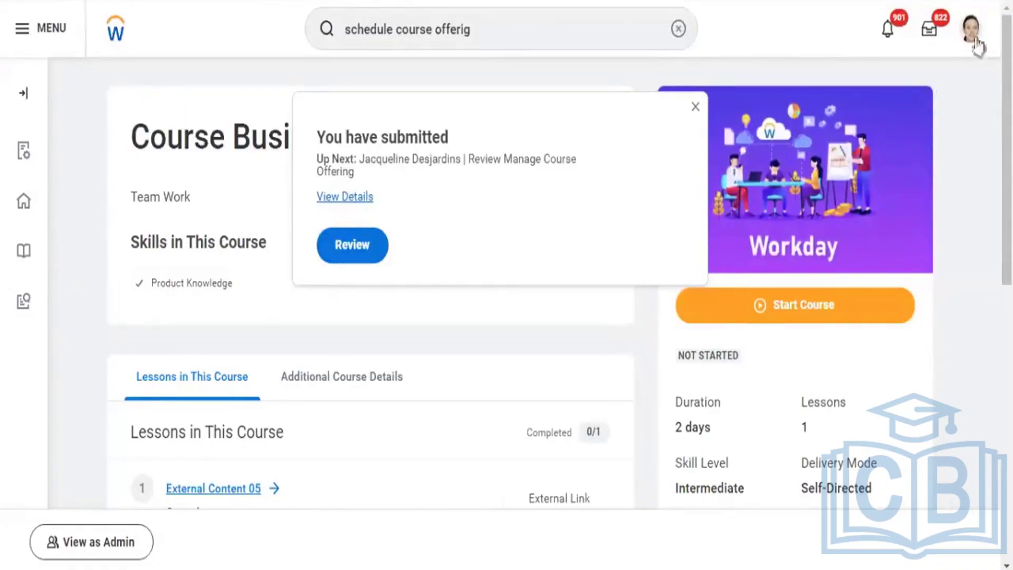
Step: Approve the Employee Transport and Policies offering from My Tasks and view the completion details
click(931, 36)
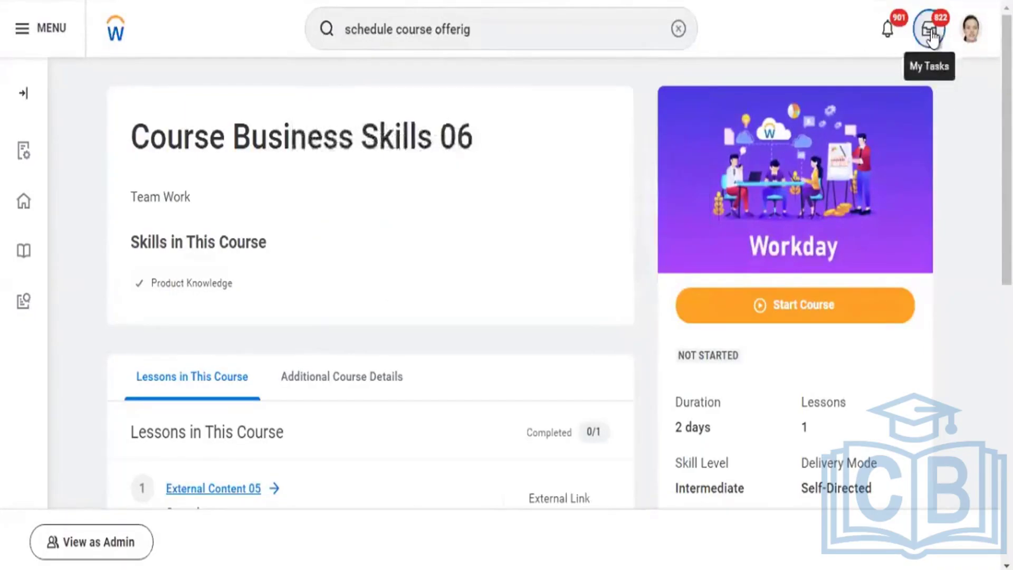
click(932, 36)
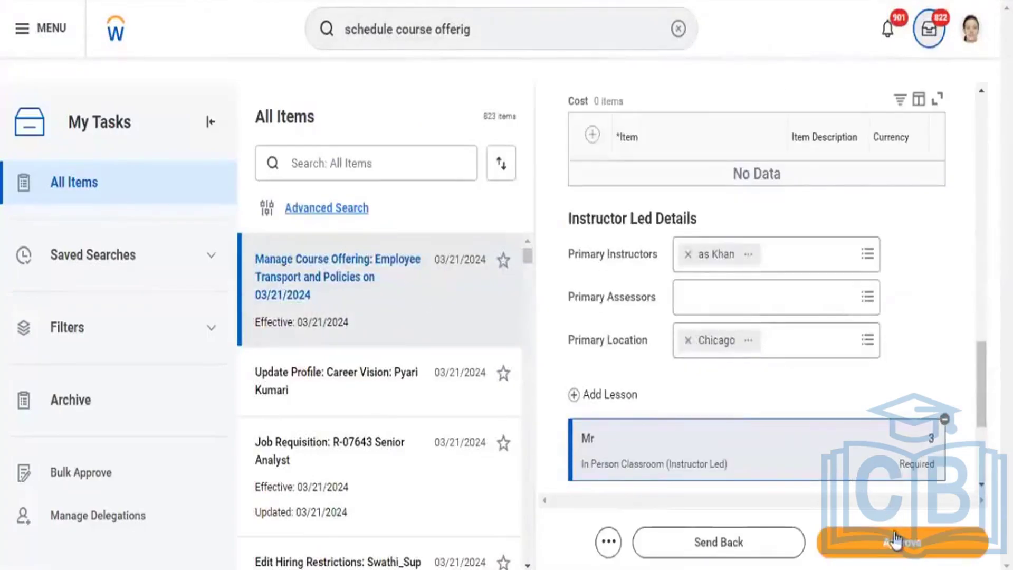
click(896, 540)
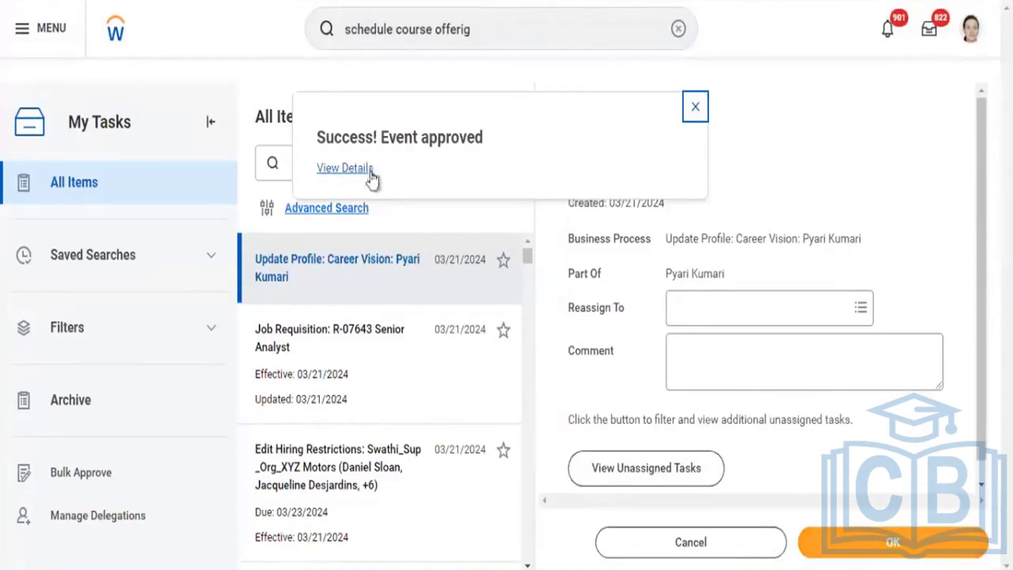
click(367, 169)
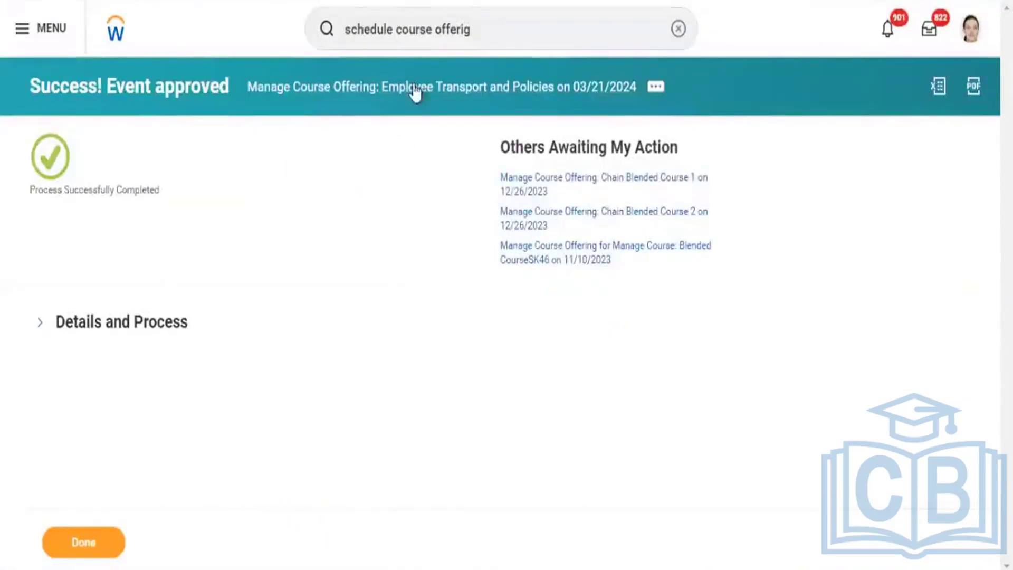
Step: Search Workday for 'view course offering' to list Edit and Schedule Course Offering tasks
click(485, 22)
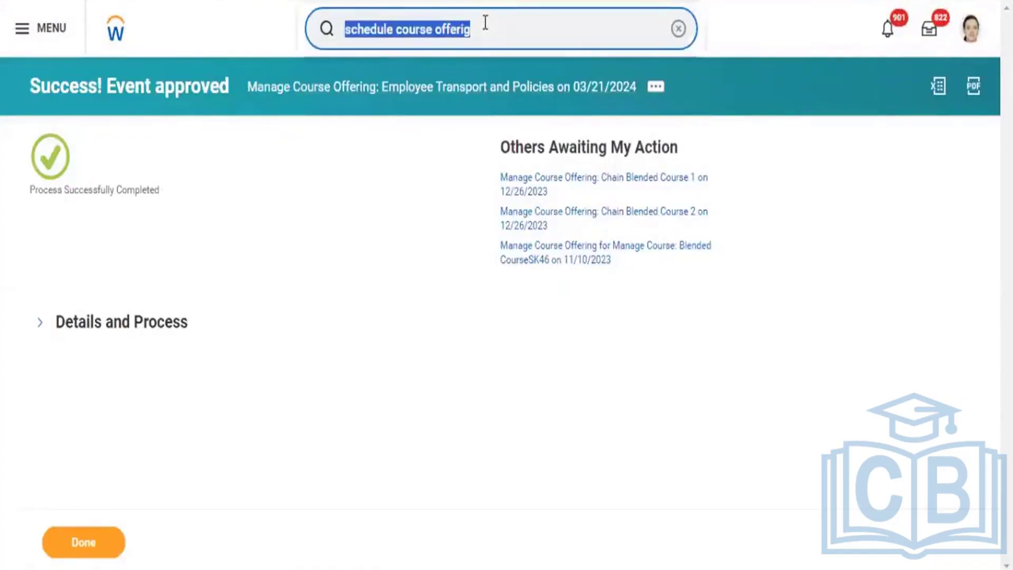
text(view)
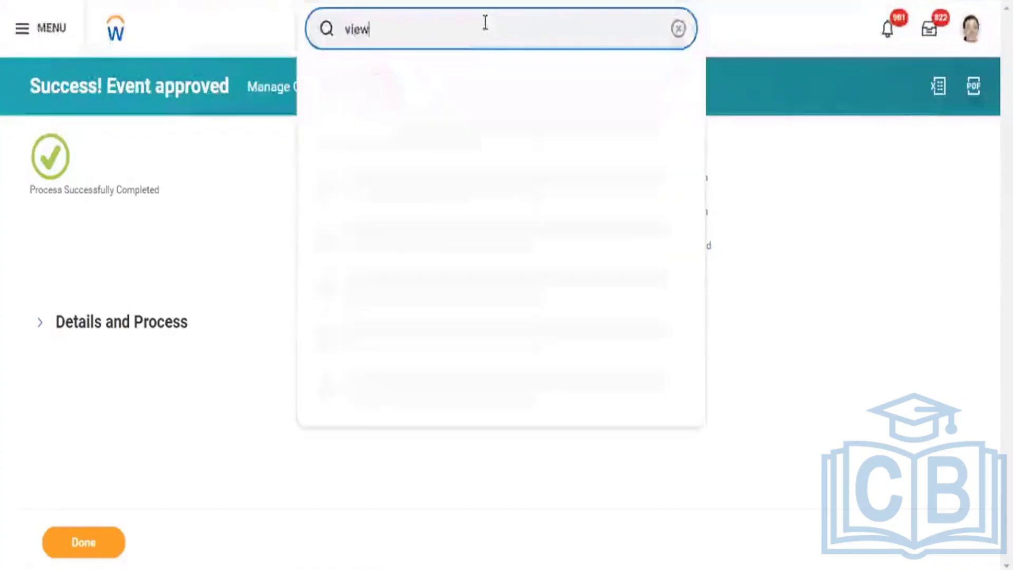
text( cou)
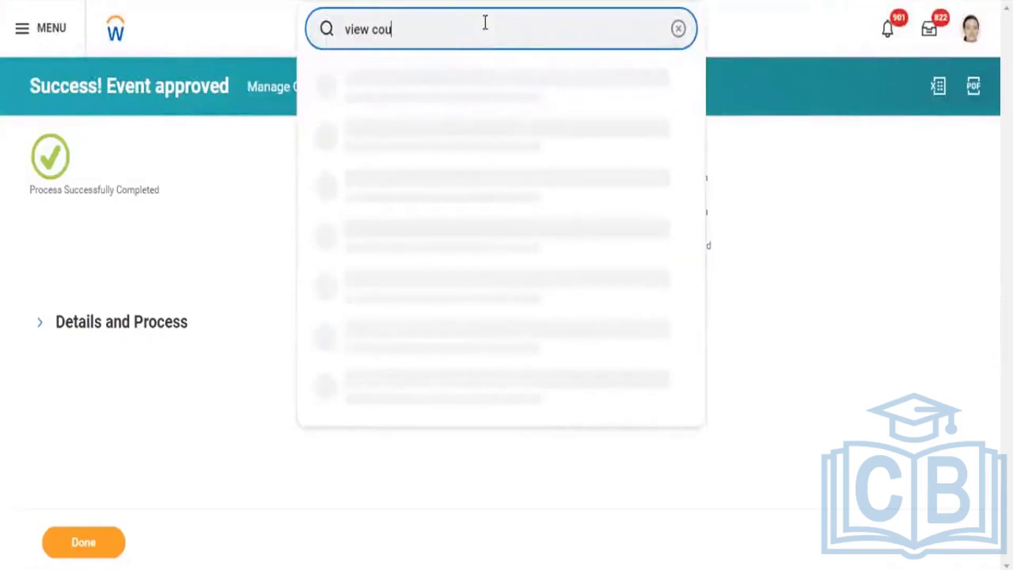
text(rse off)
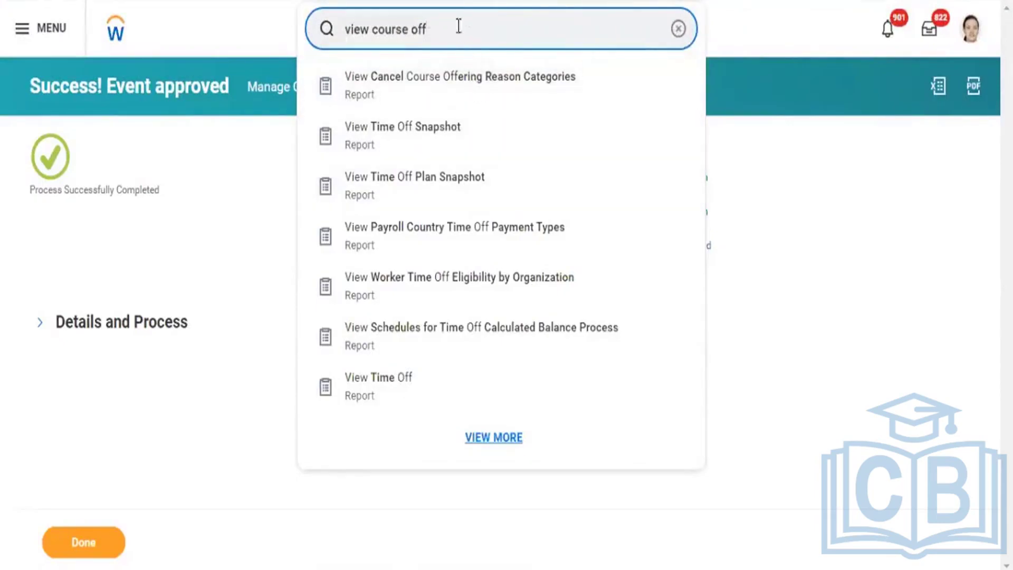
text(ering)
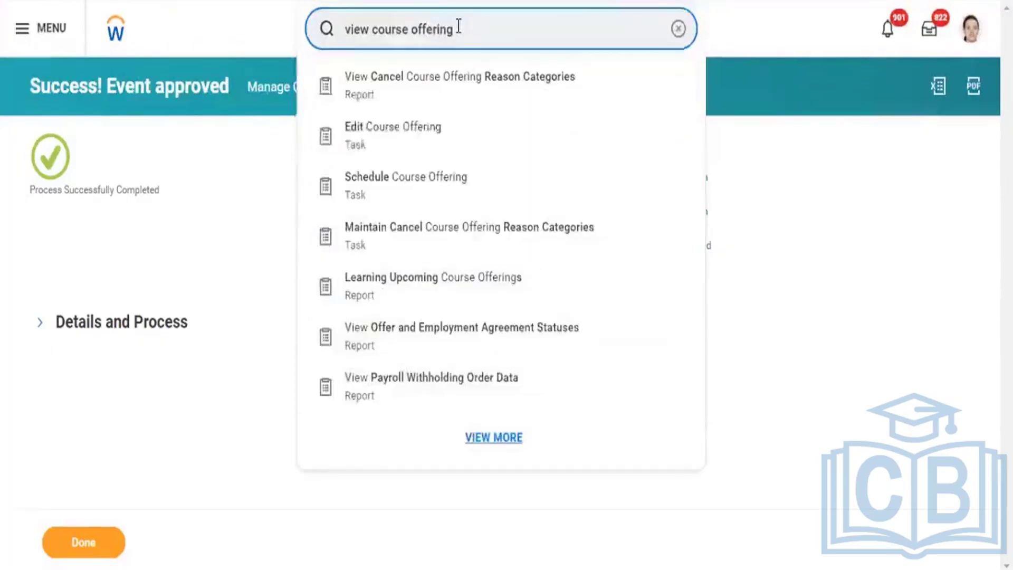
key(Escape)
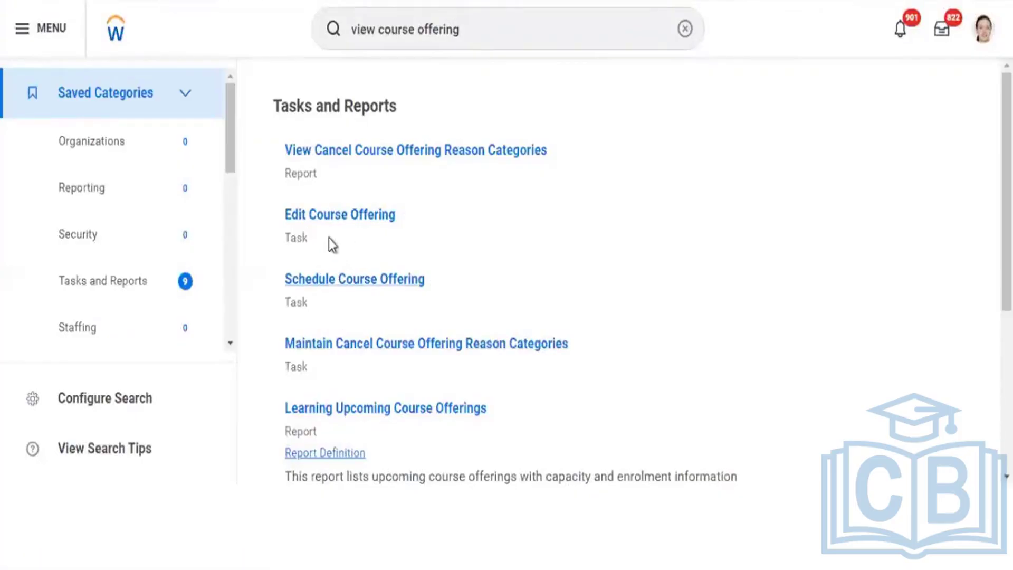
click(365, 242)
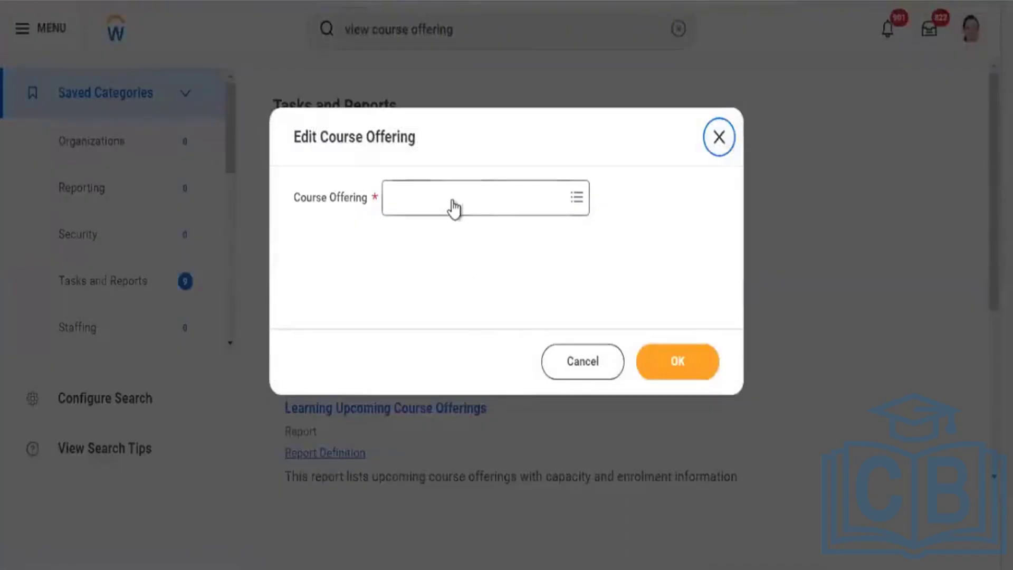
click(452, 197)
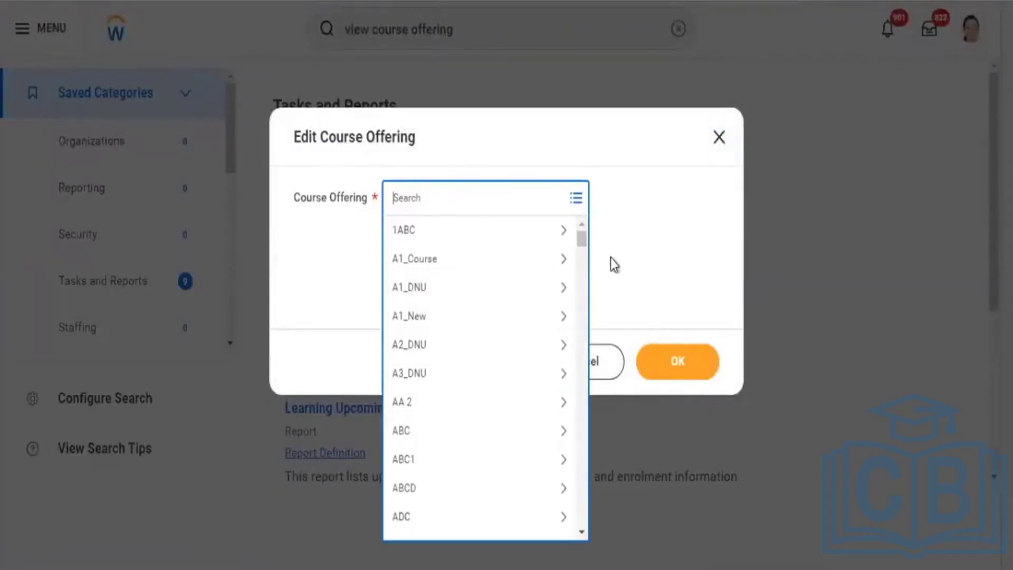
scroll(584, 289, down, 3)
scroll(584, 291, down, 4)
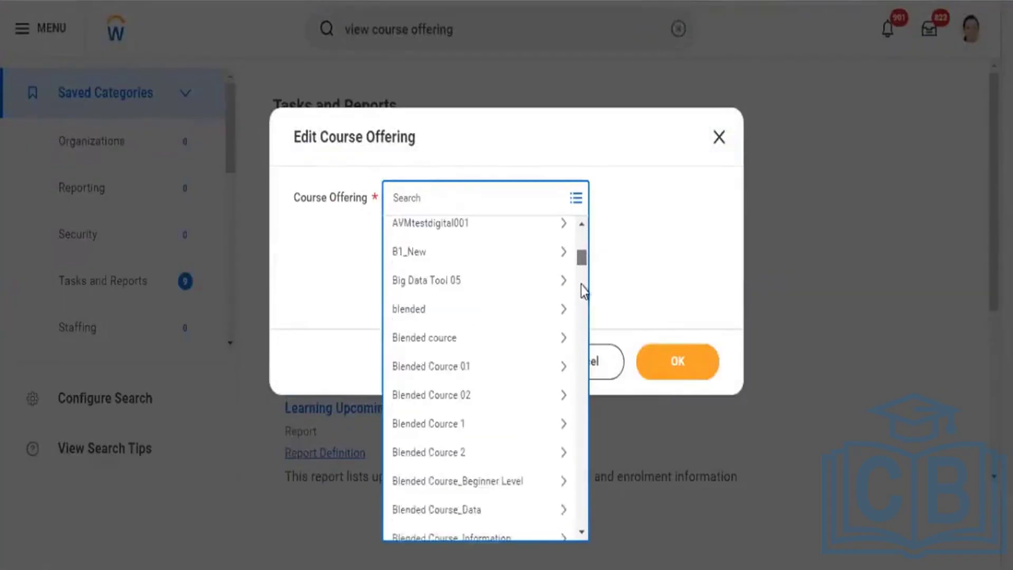
scroll(580, 299, down, 5)
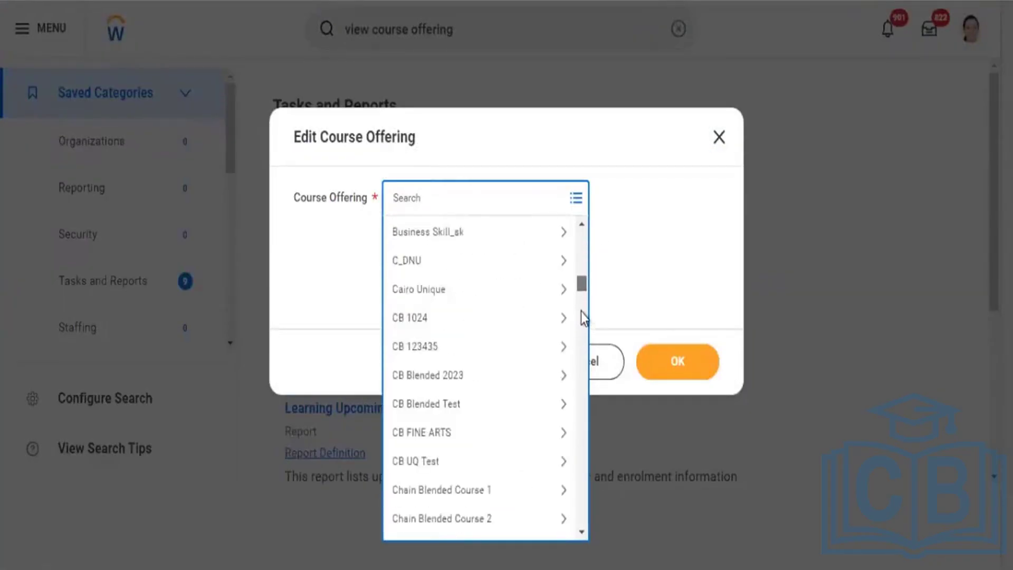
scroll(582, 321, down, 3)
scroll(581, 322, down, 4)
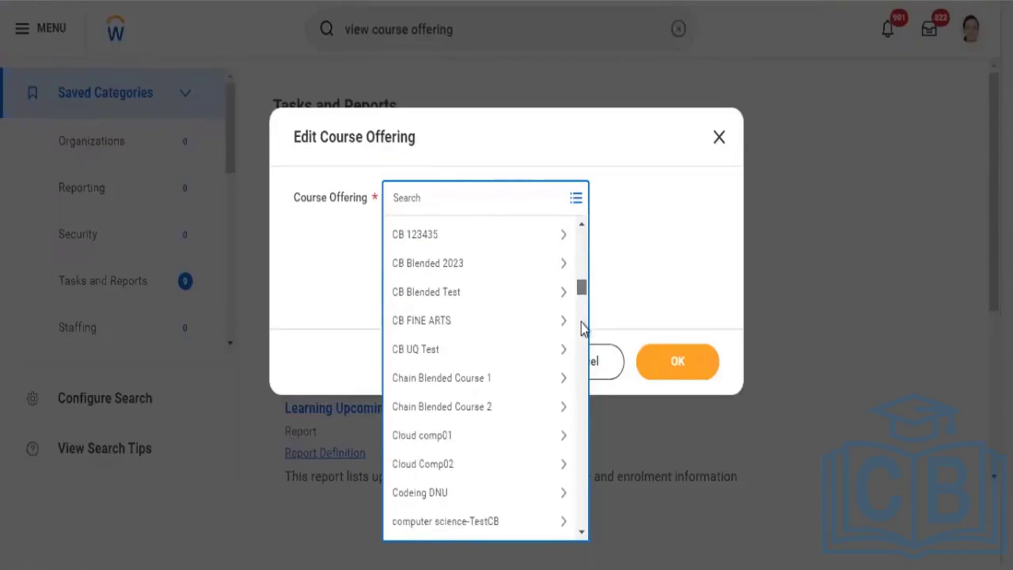
scroll(581, 334, down, 10)
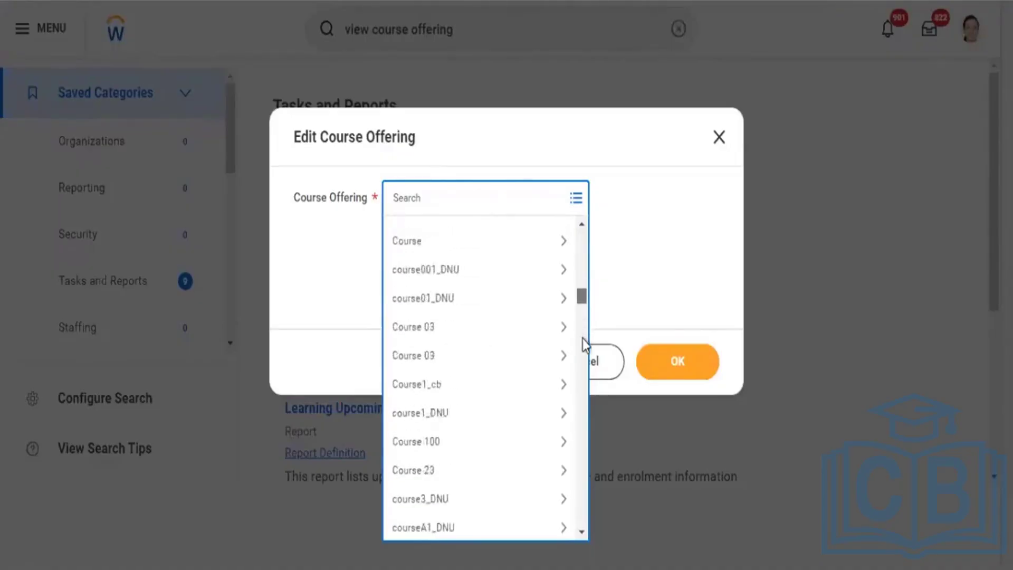
scroll(585, 369, down, 5)
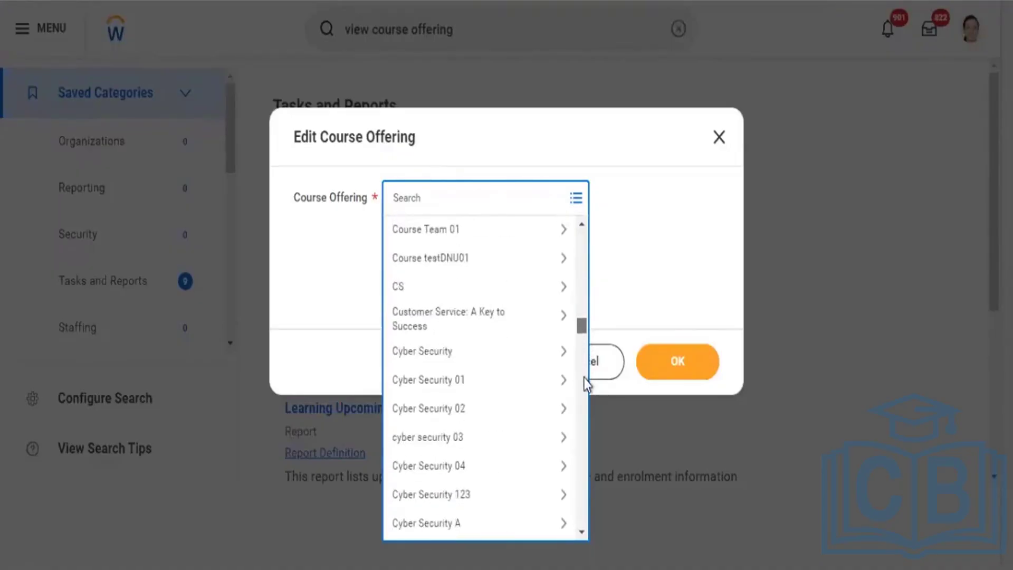
scroll(583, 388, down, 10)
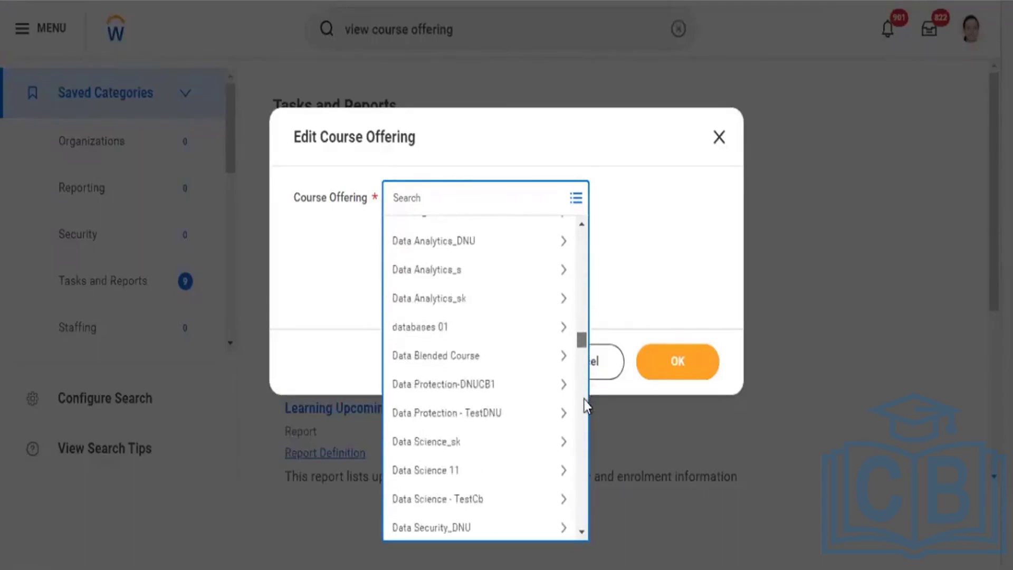
scroll(583, 426, down, 10)
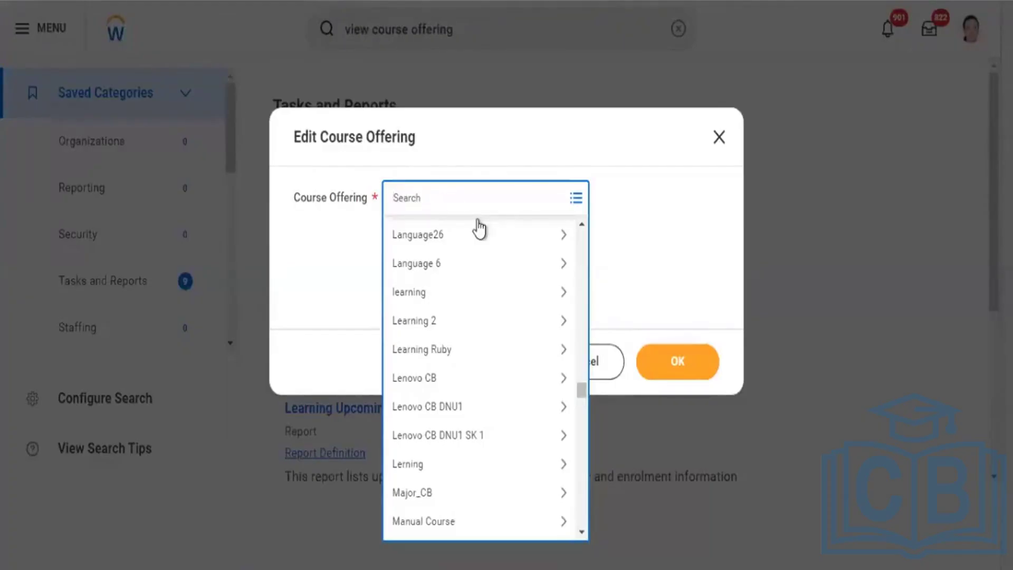
text(No)
key(Return)
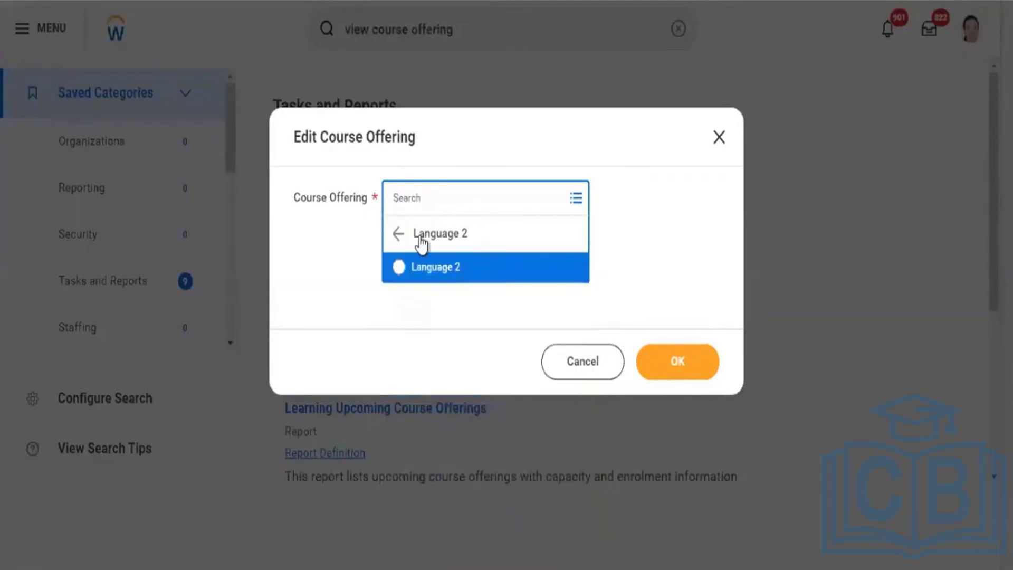
click(398, 235)
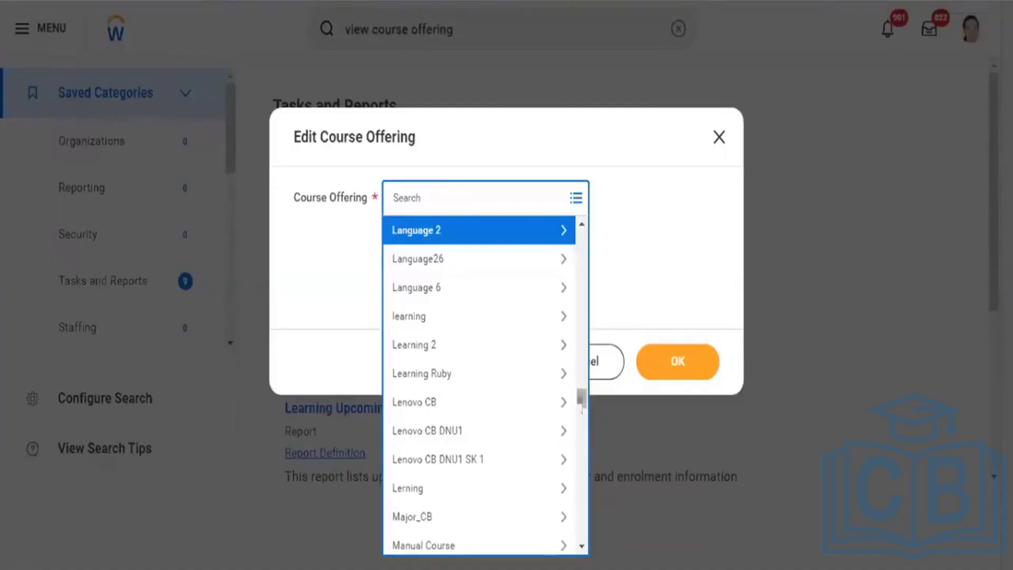
scroll(588, 455, down, 5)
scroll(589, 554, down, 10)
scroll(589, 554, down, 10)
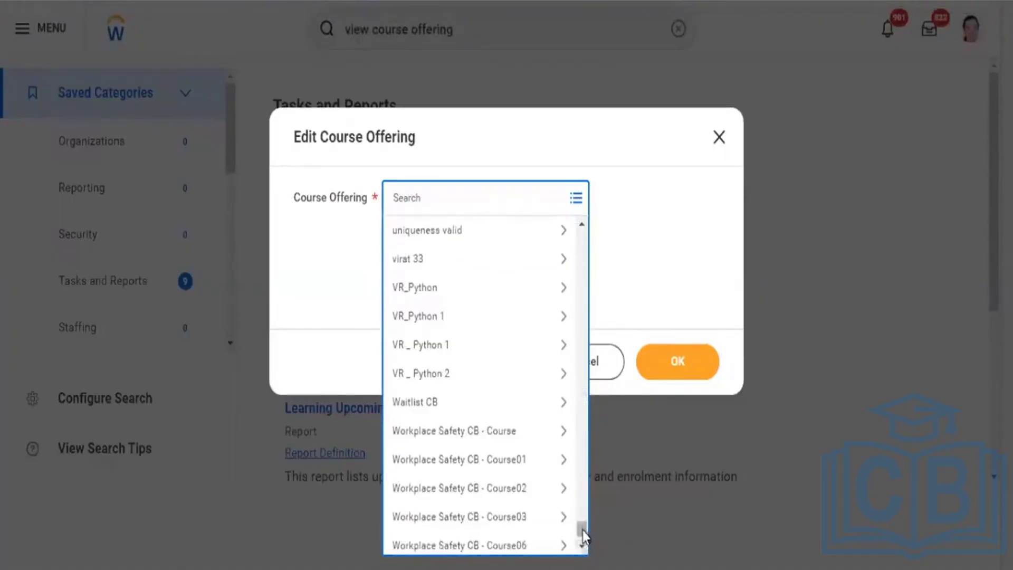
scroll(583, 548, down, 2)
drag(581, 531, 581, 500)
drag(574, 455, 543, 196)
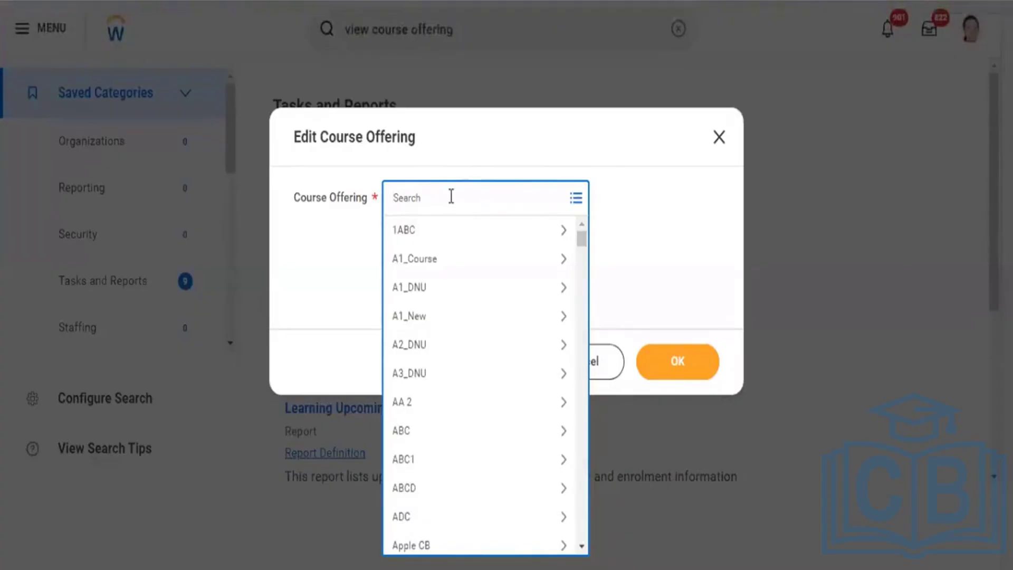
text(h)
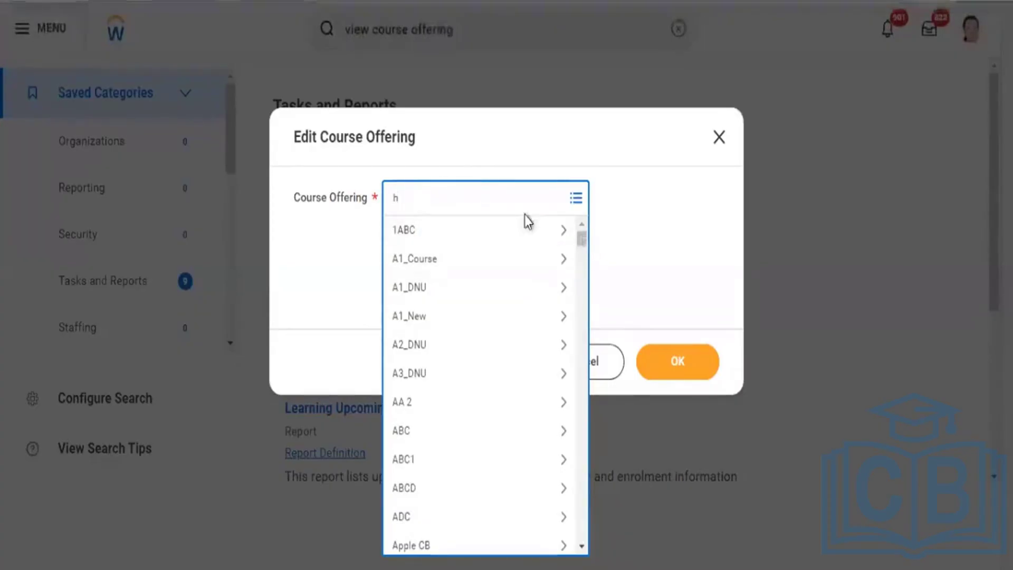
key(BackSpace)
text(a)
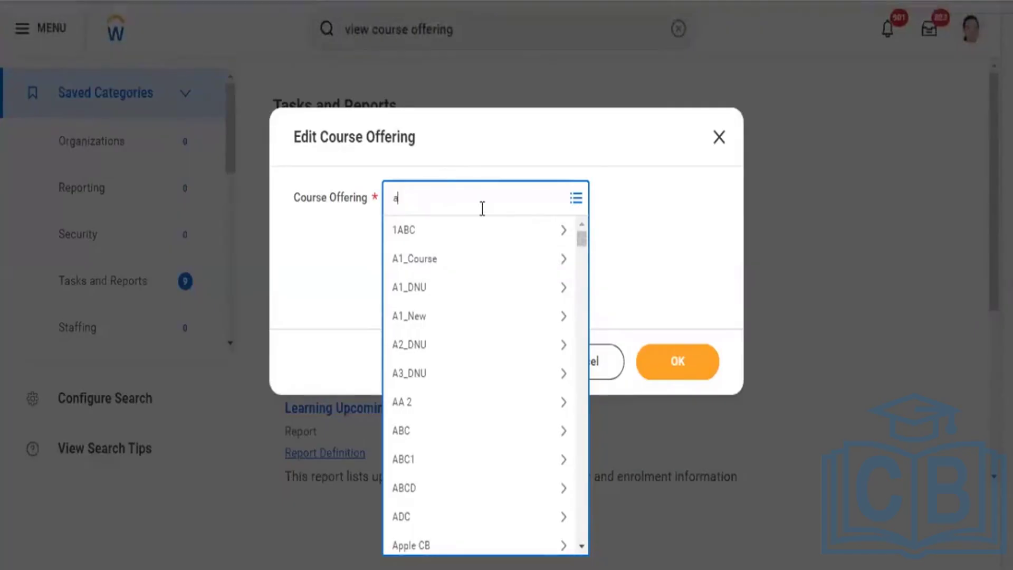
text(s)
key(Return)
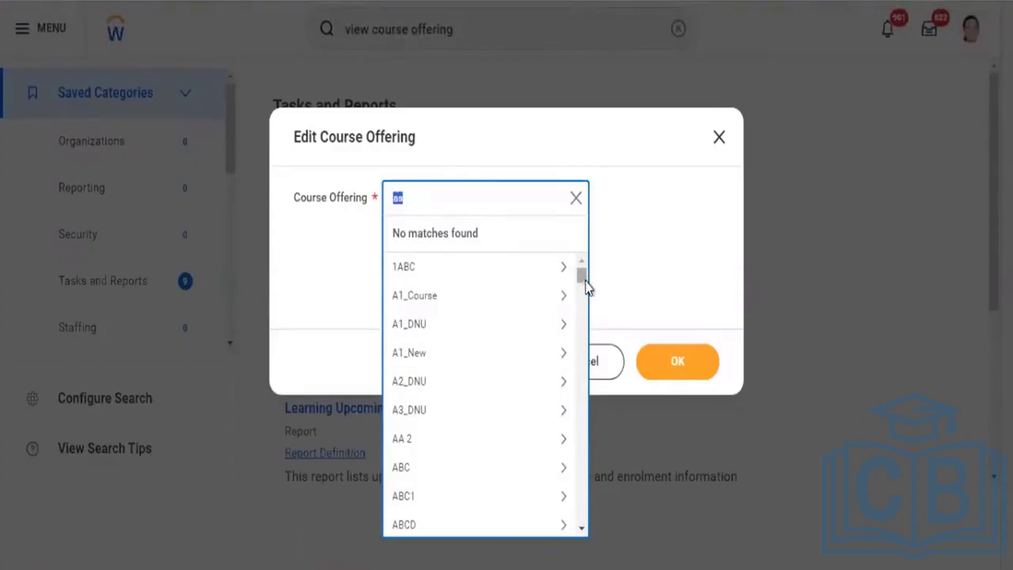
drag(584, 280, 577, 485)
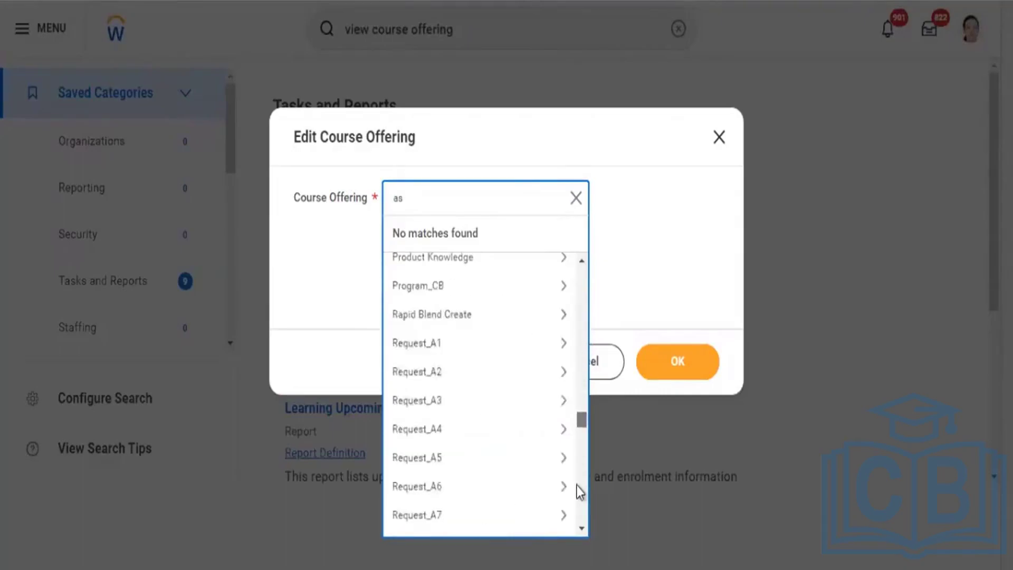
scroll(578, 489, down, 10)
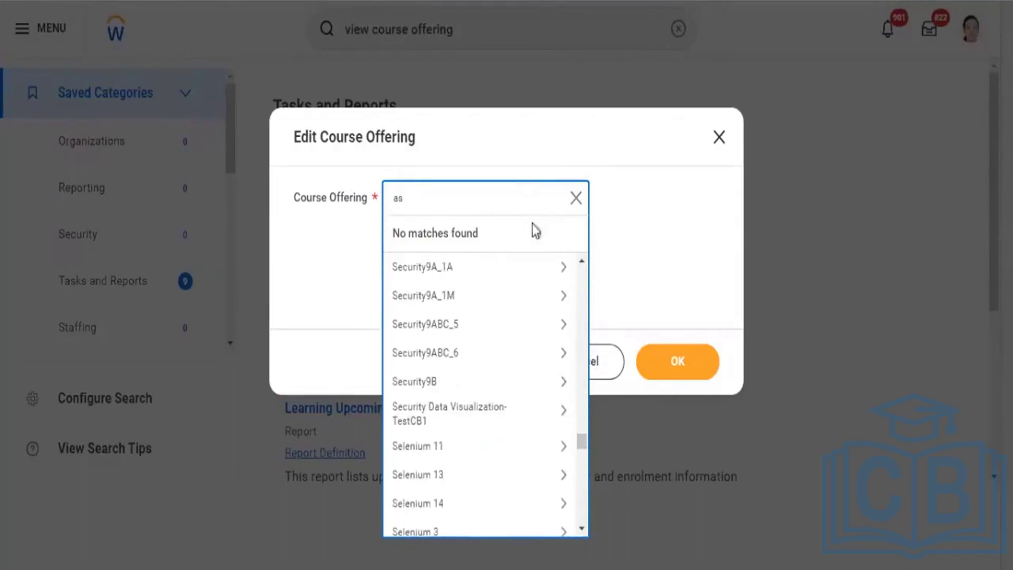
click(576, 198)
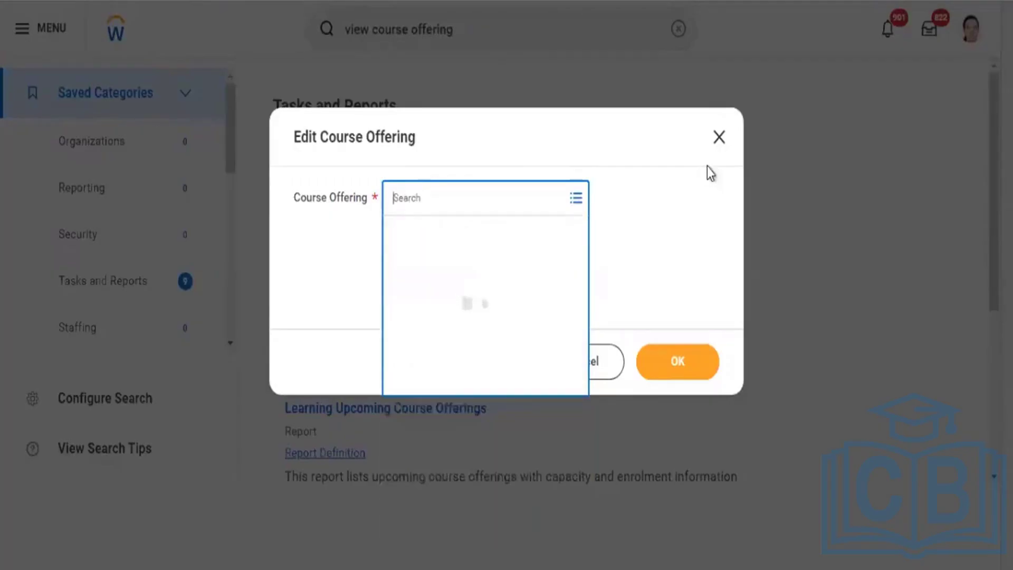
Step: Dismiss the Edit Course Offering prompt and show the My Tasks archive of completed tasks
click(719, 138)
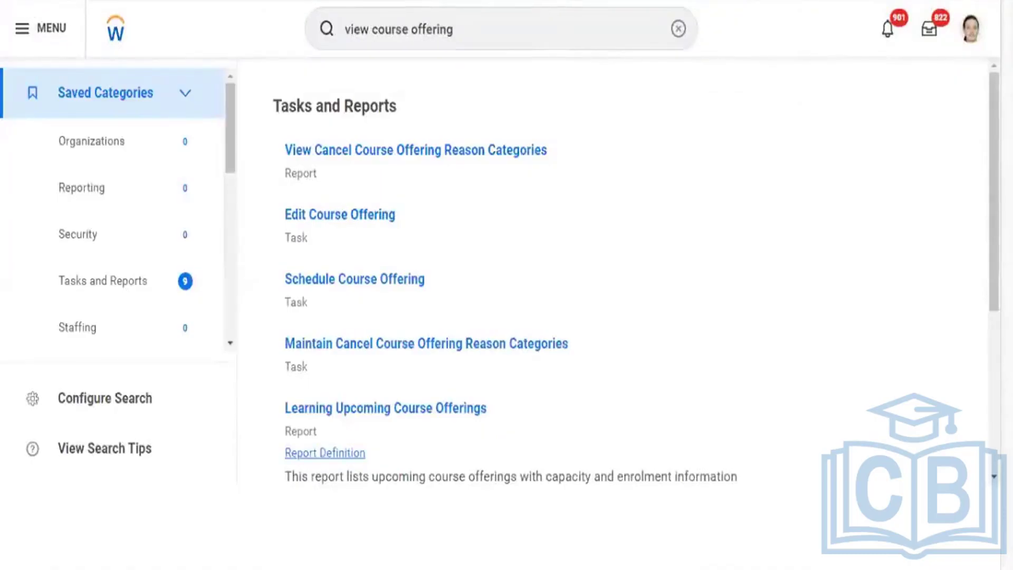
click(929, 29)
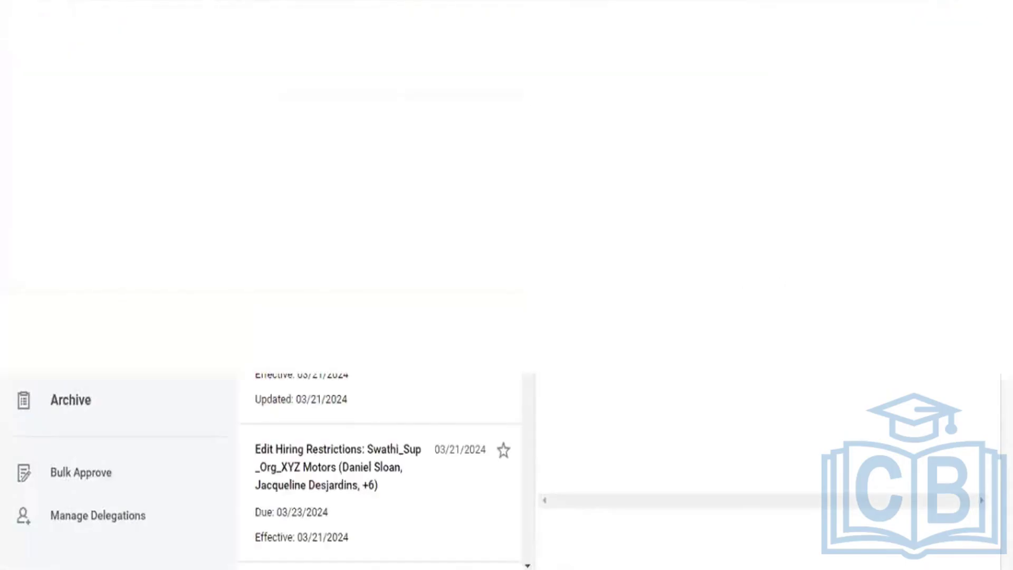
click(88, 412)
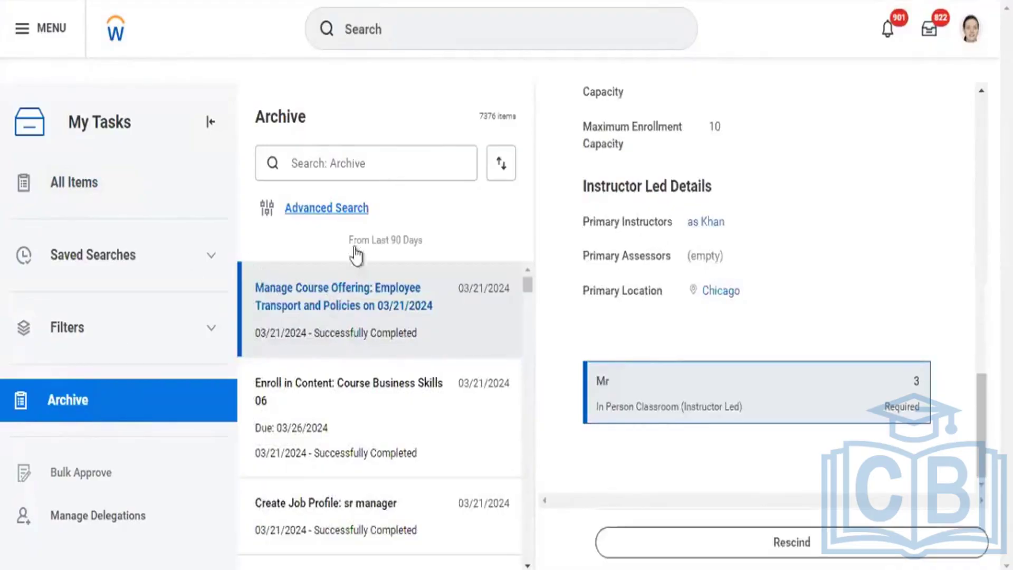
Step: Reopen the Edit Course Offering task from recent searches and focus its Course Offering prompt
click(405, 15)
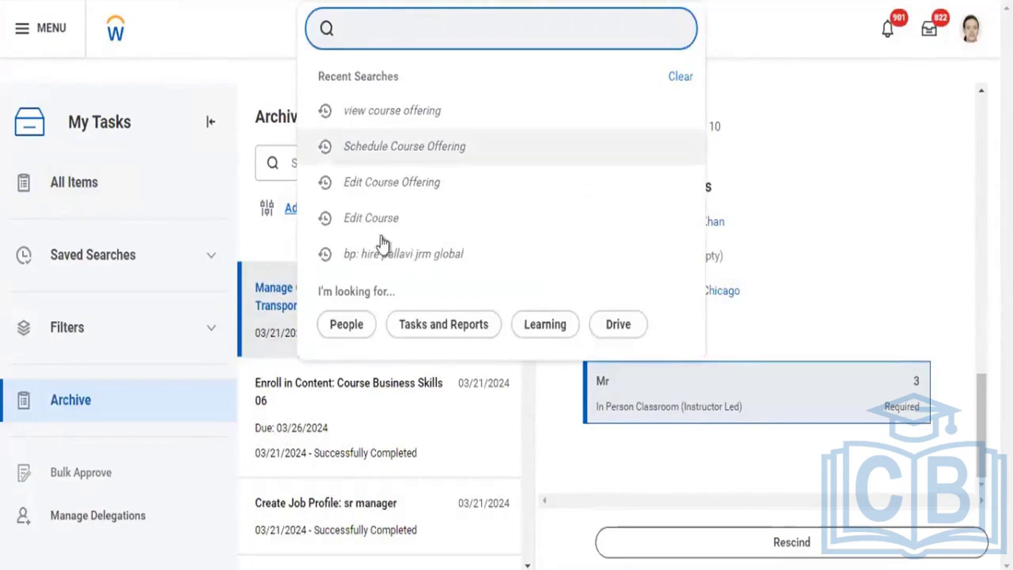
click(386, 182)
click(386, 181)
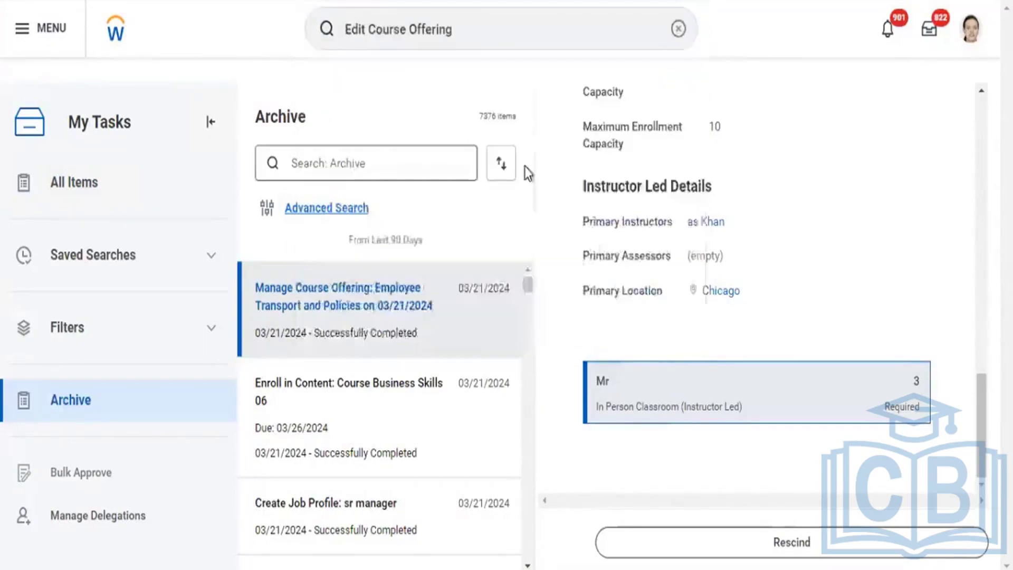
click(458, 207)
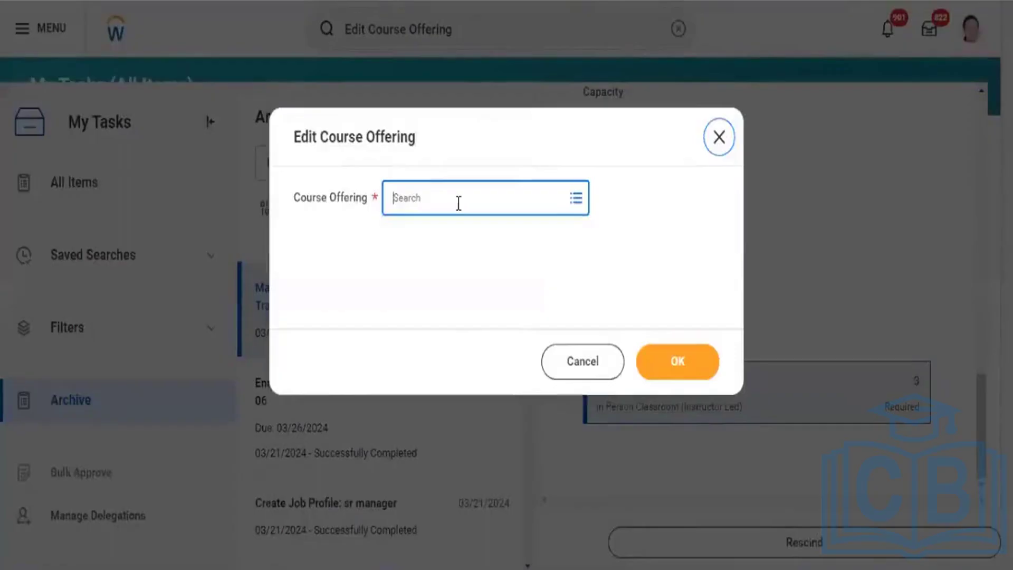
Step: Search 'employee trans' and confirm the Employee Transport offering running Mar 20–21, 2024
text(employ)
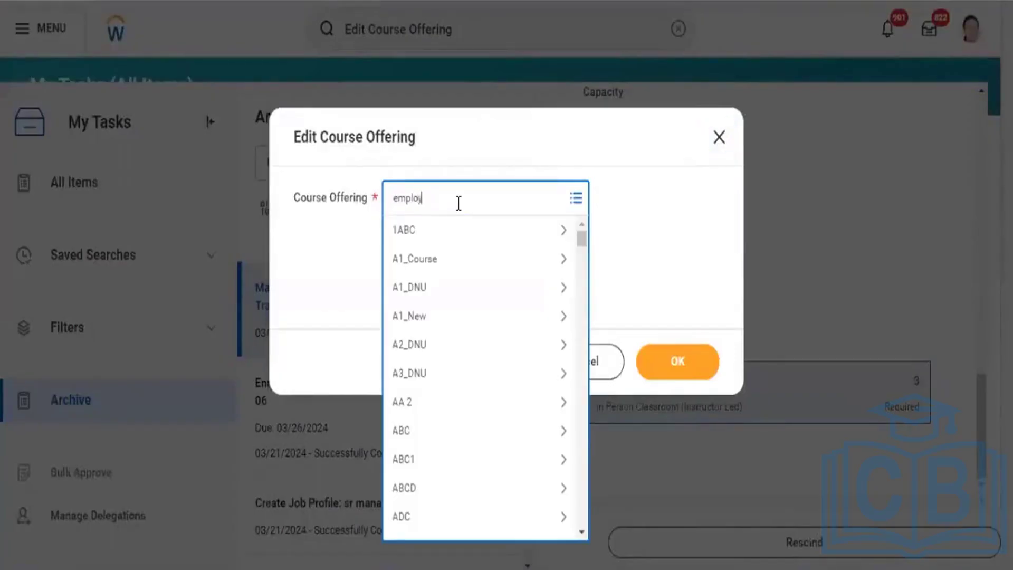
text(ee tran)
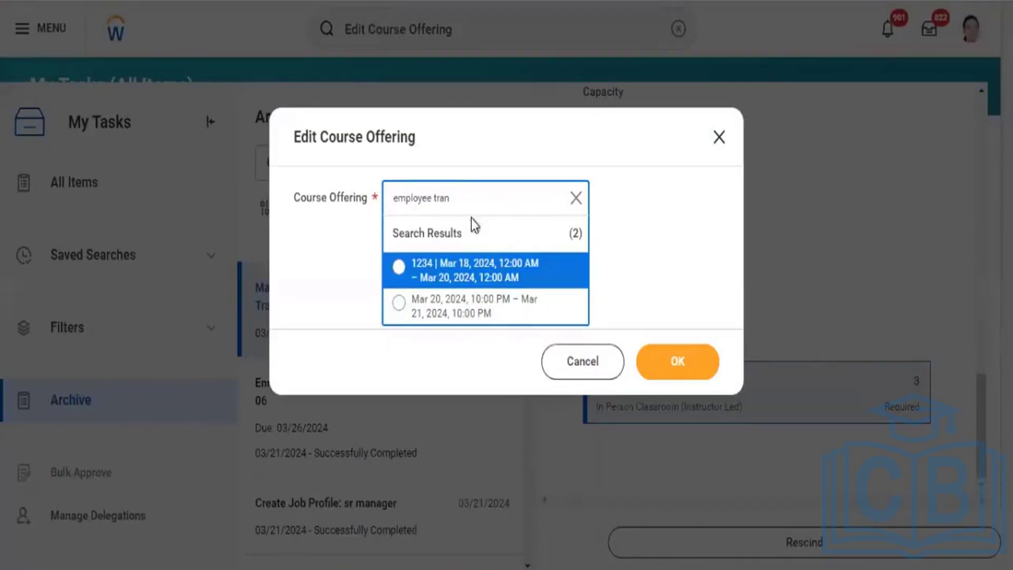
click(475, 199)
key(BackSpace)
key(BackSpace)
key(BackSpace)
key(BackSpace)
key(BackSpace)
key(BackSpace)
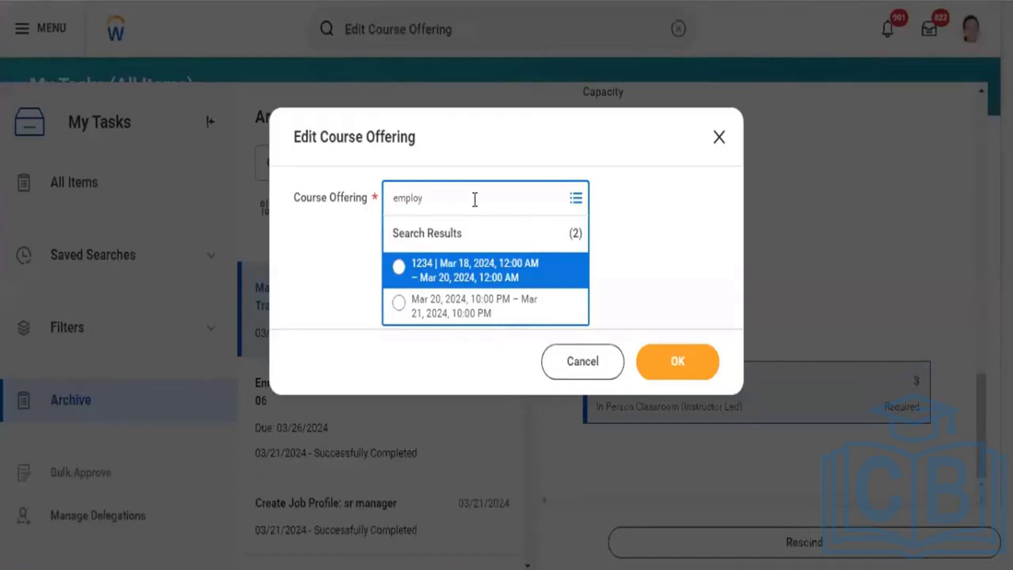
text(y)
key(BackSpace)
text(ee)
key(BackSpace)
key(BackSpace)
text(ee trans)
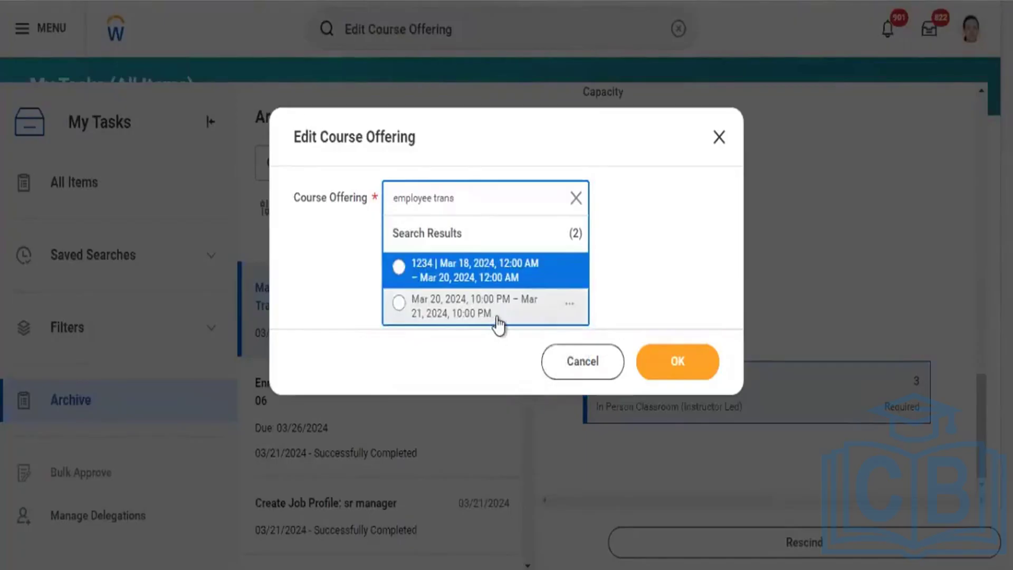
click(461, 315)
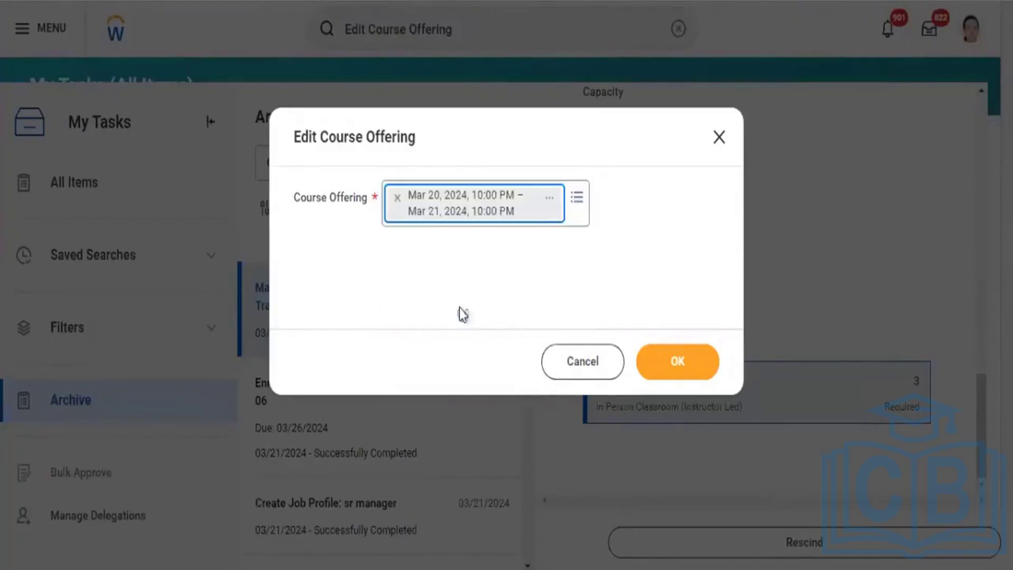
click(674, 363)
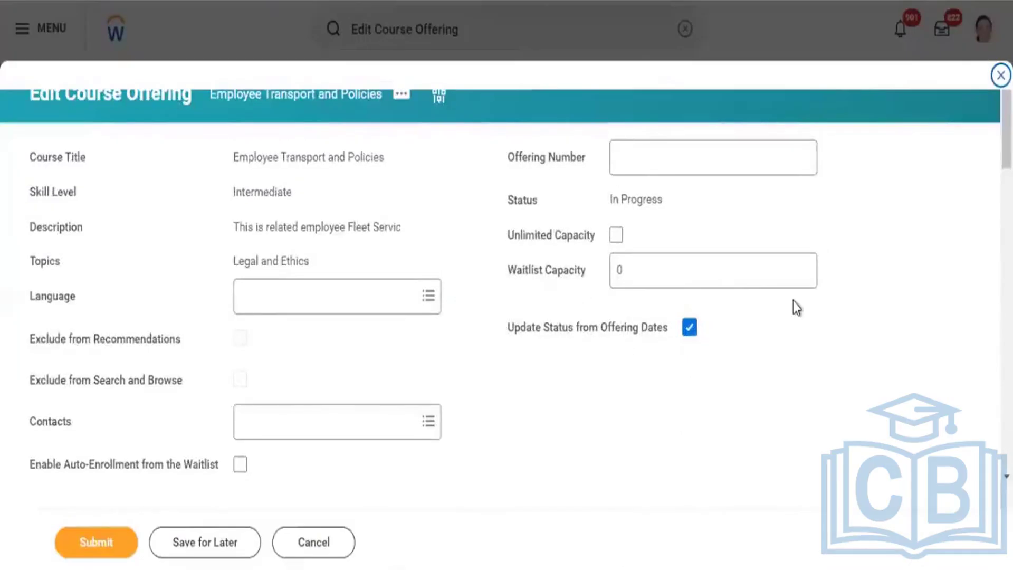
scroll(507, 285, down, 7)
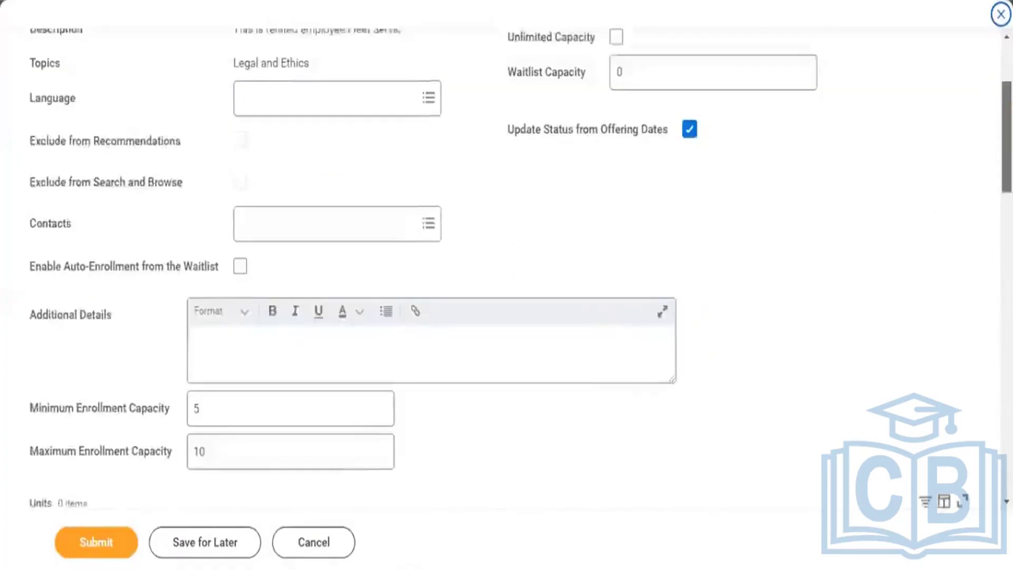
scroll(501, 267, down, 5)
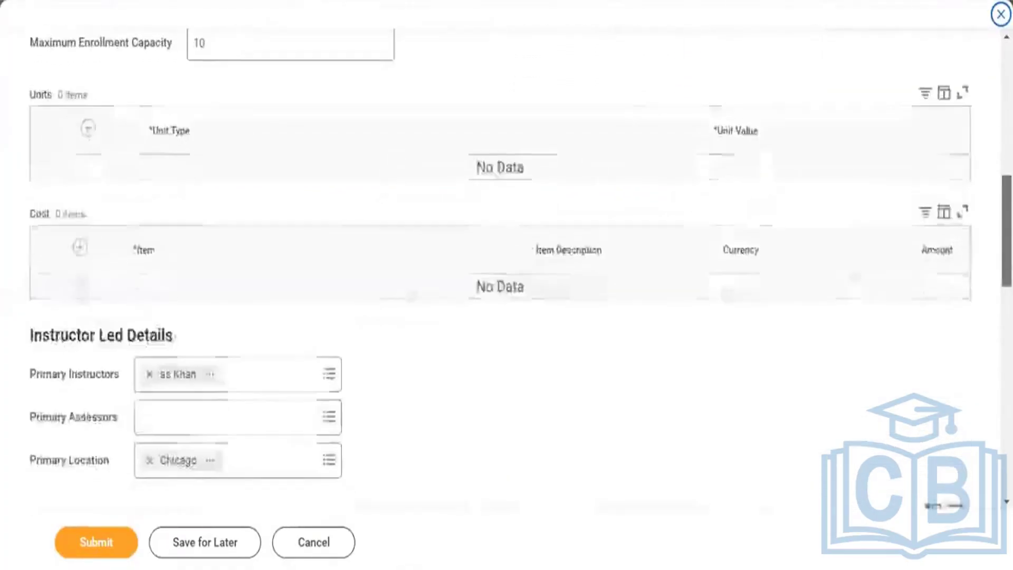
scroll(500, 268, up, 6)
scroll(506, 285, up, 5)
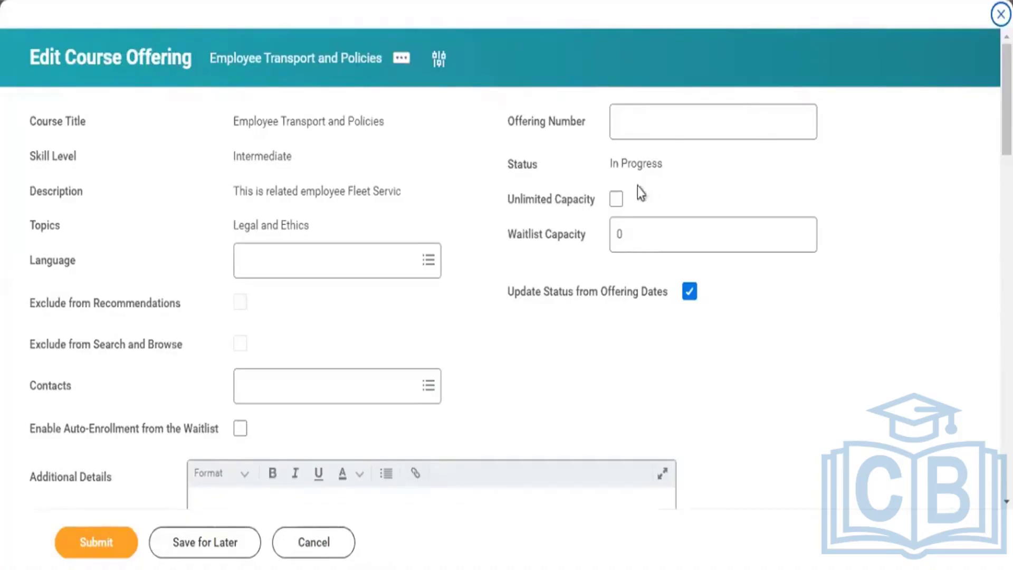
Step: Enter Offering-234 as the Offering Number, then scroll down to review the lesson dates
click(650, 122)
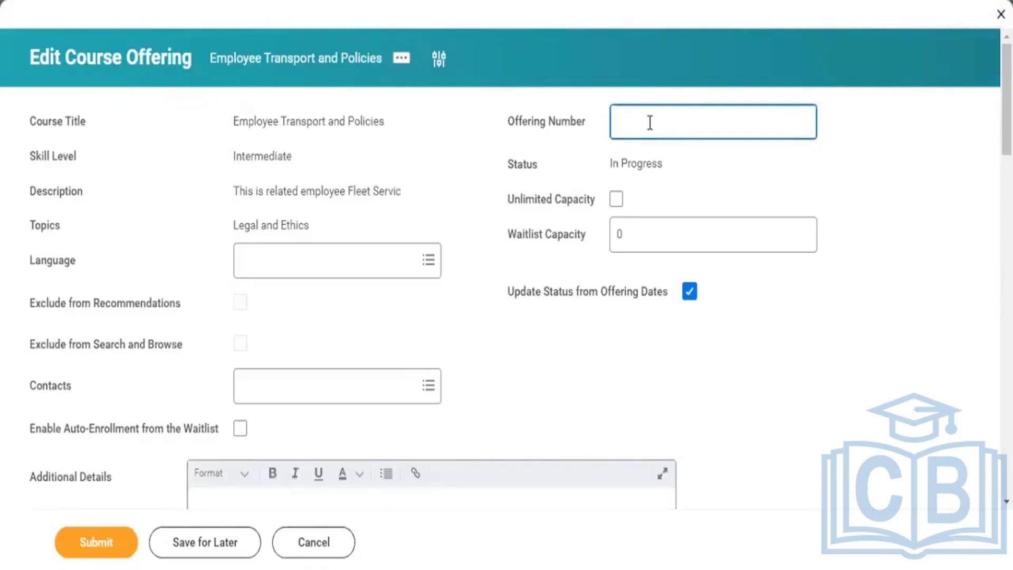
text(Offerin-234)
scroll(650, 123, down, 1)
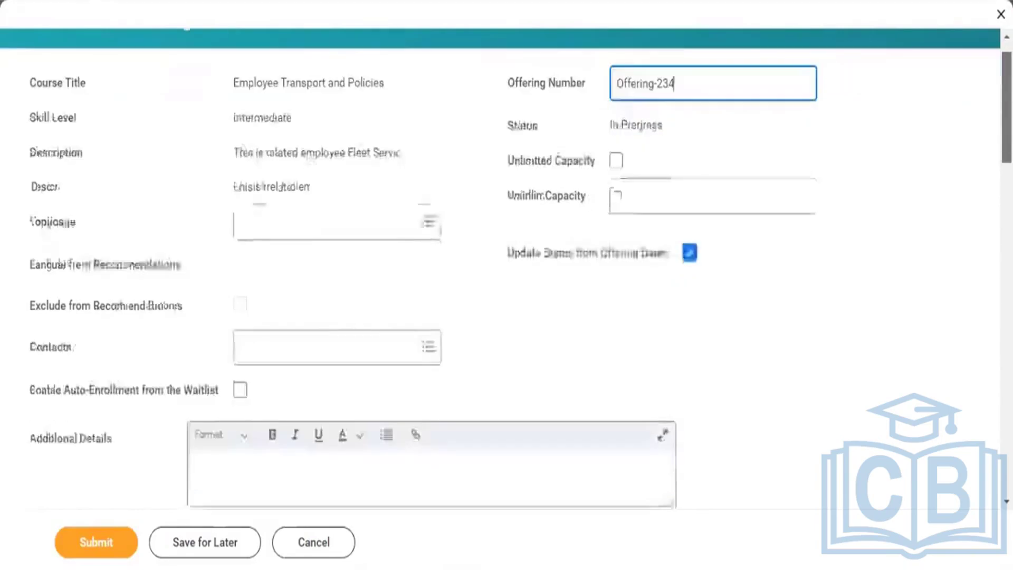
scroll(507, 285, down, 6)
scroll(506, 285, down, 3)
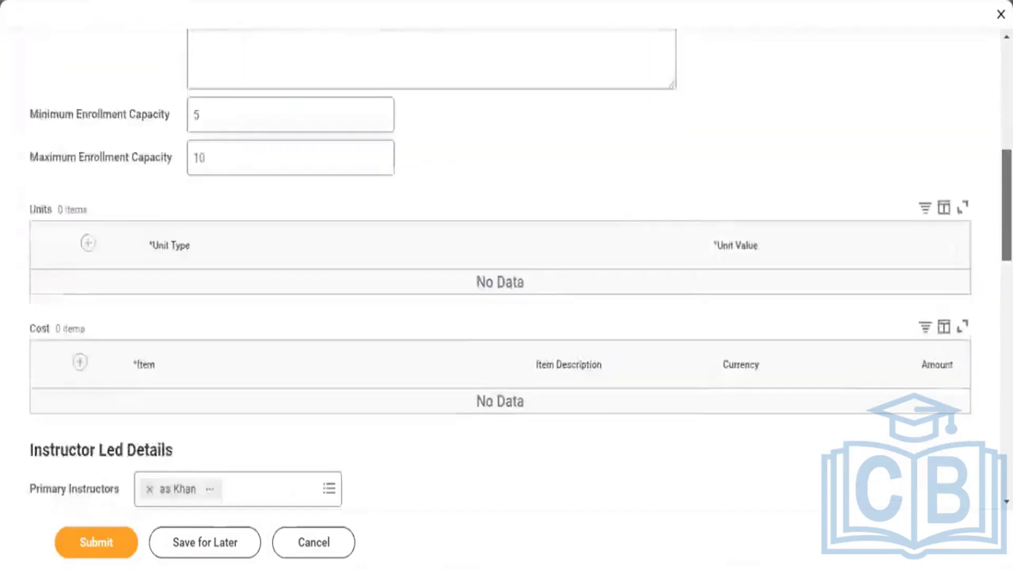
scroll(506, 285, down, 9)
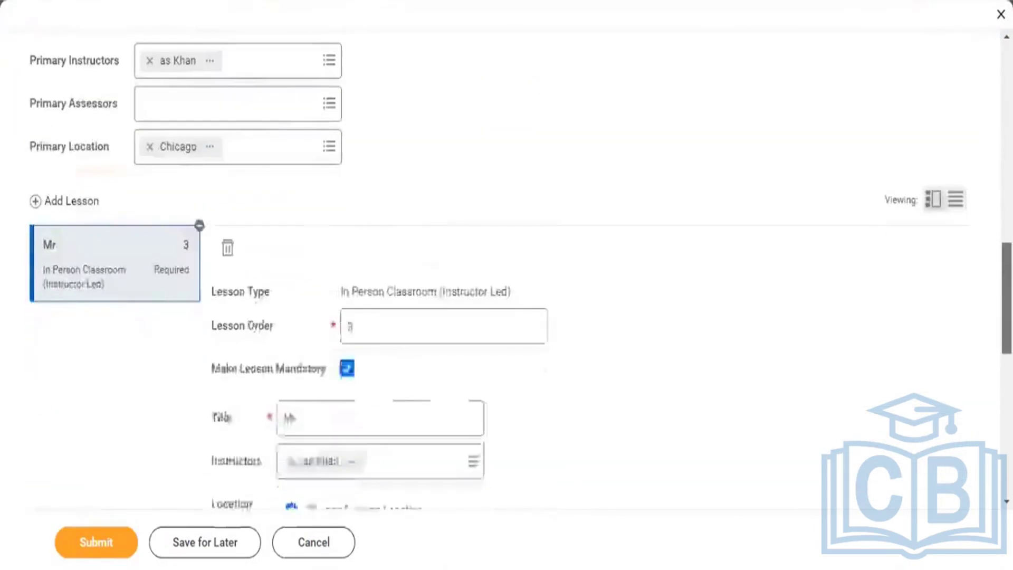
scroll(507, 285, down, 2)
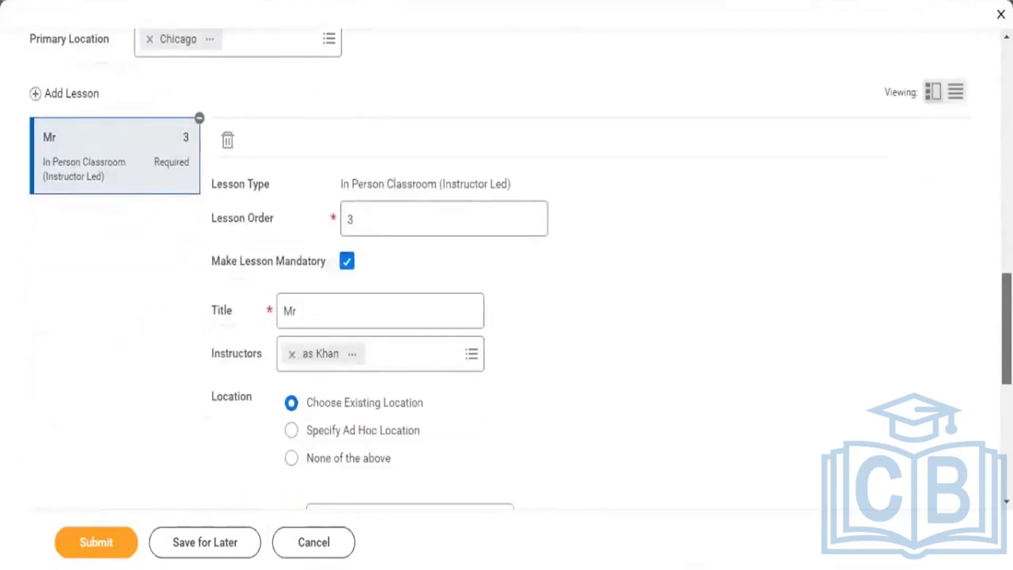
scroll(507, 285, down, 1)
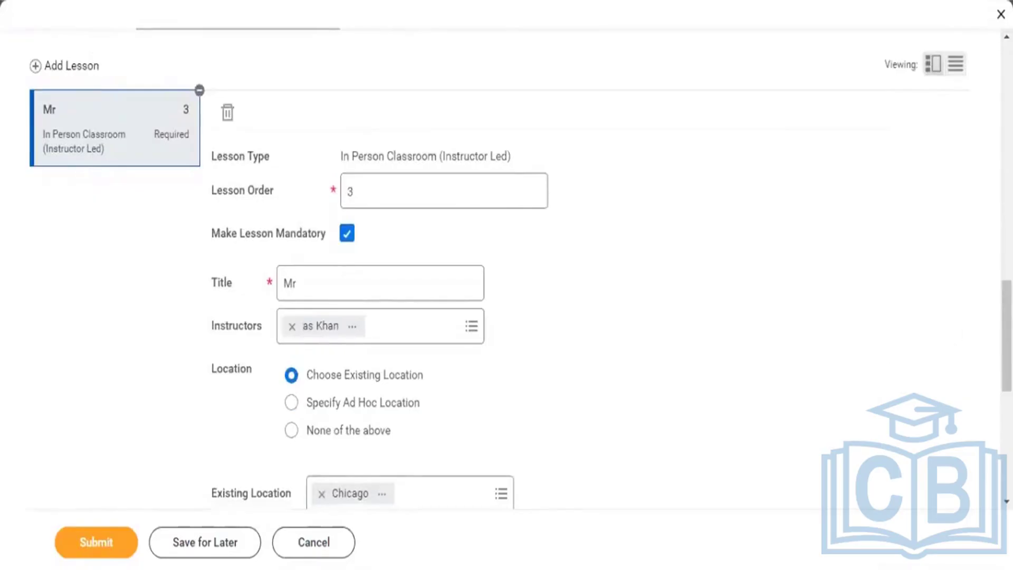
scroll(346, 438, down, 4)
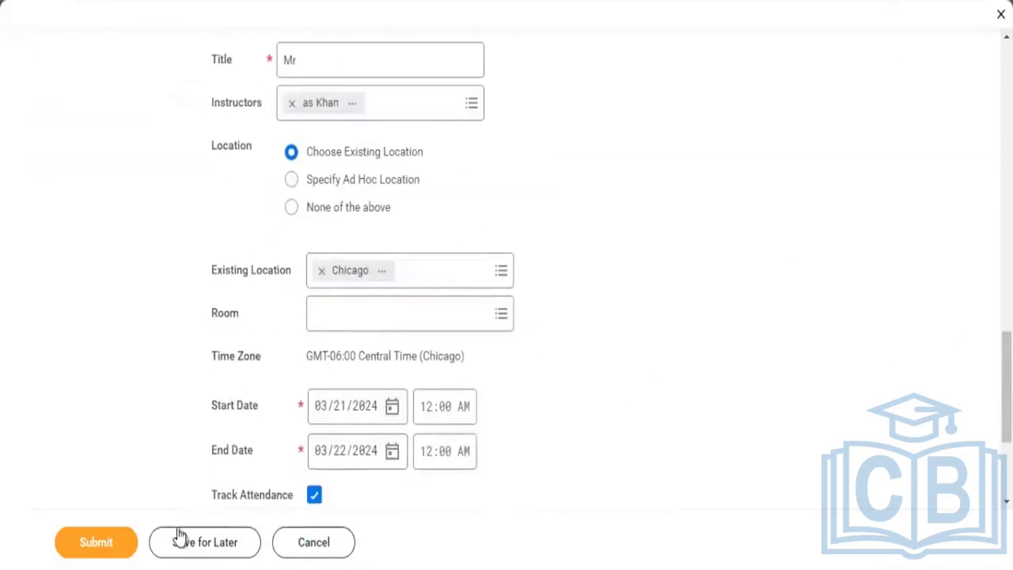
Step: Submit the edited offering and open the Schedule Offering report by searching 'schedule offering'
click(95, 549)
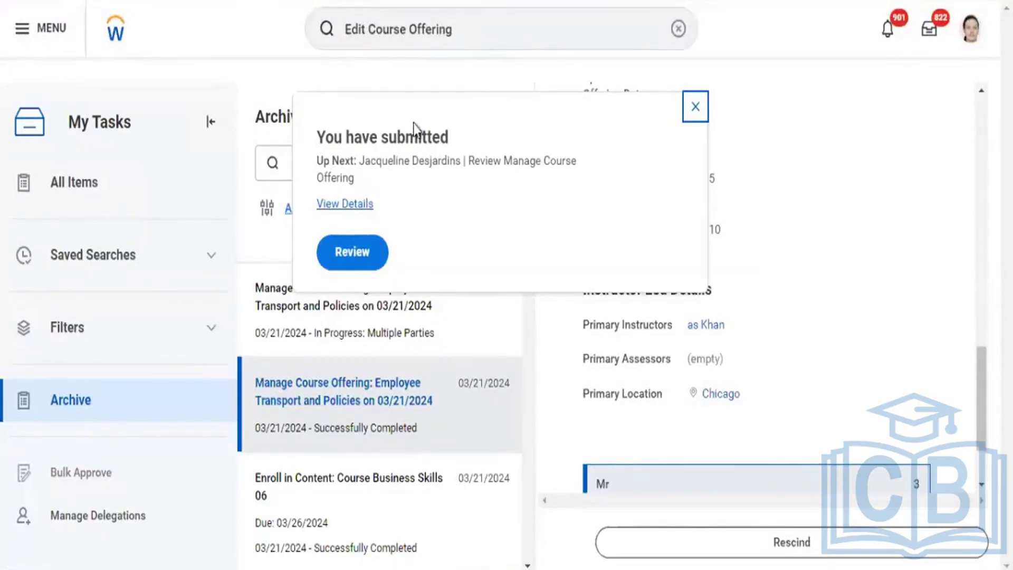
click(462, 28)
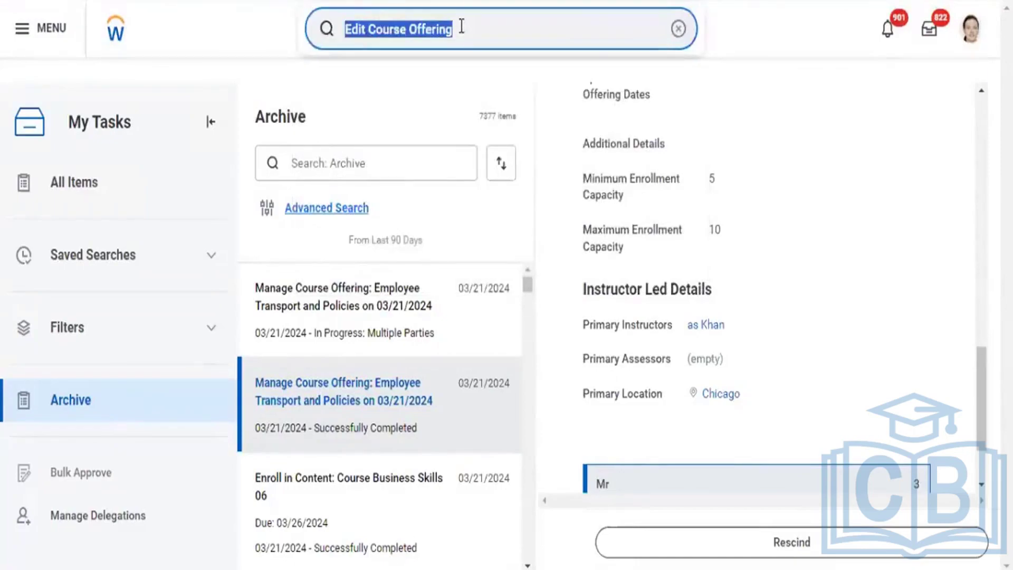
text(schedule )
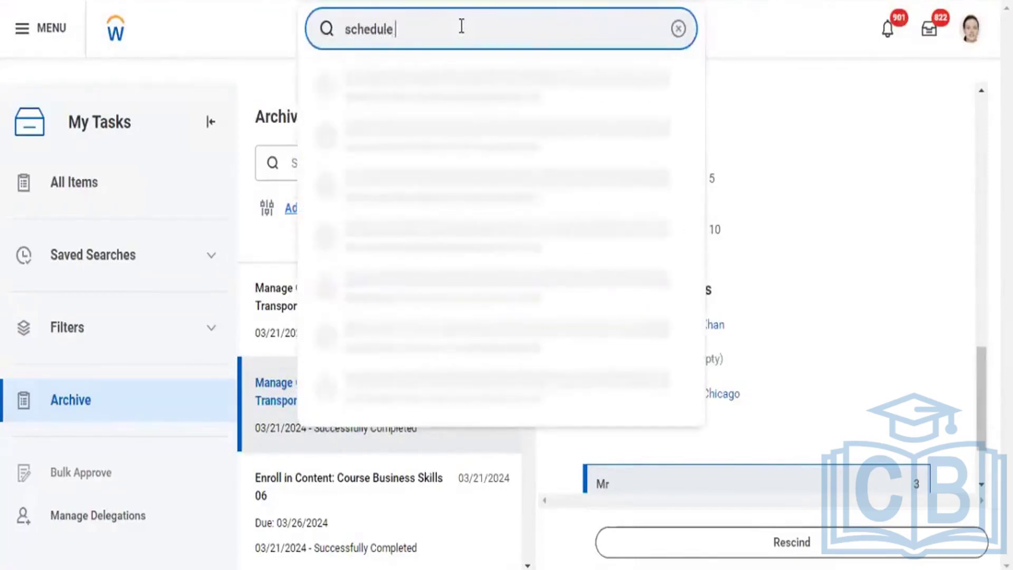
text(offering)
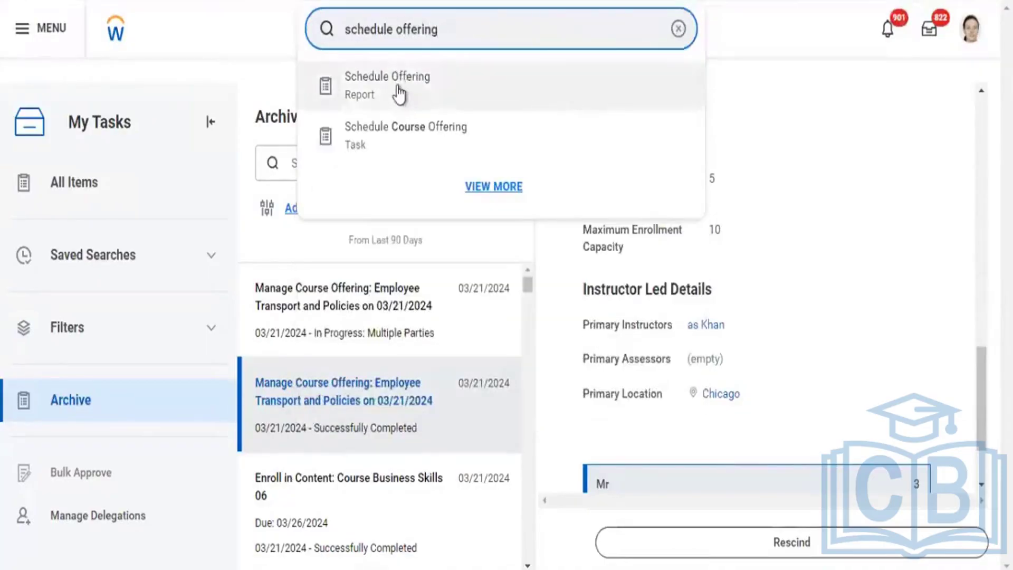
click(399, 93)
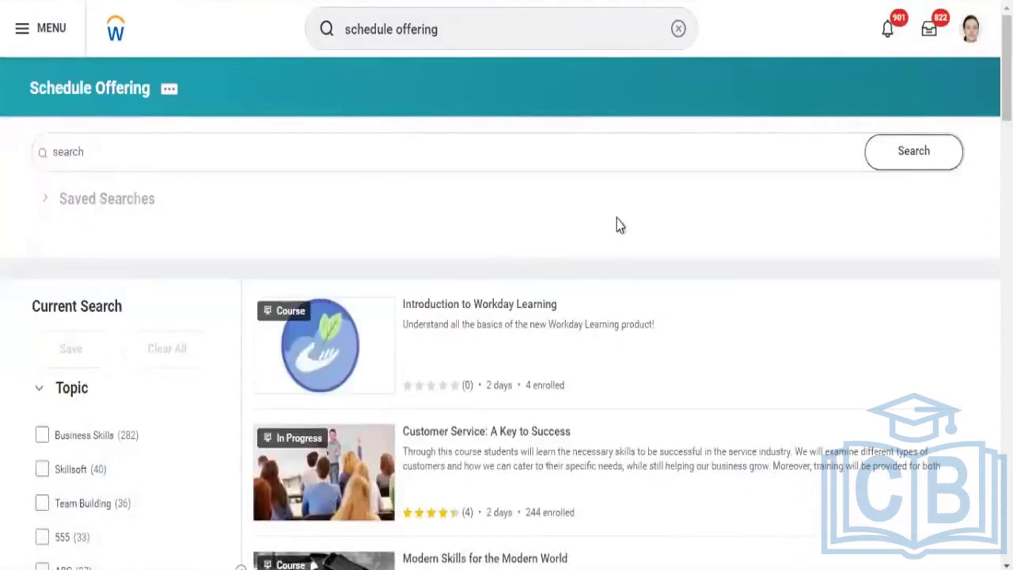
Step: Shorten the search to 'schedule offerin' so the Schedule Course Offering task is suggested
click(465, 29)
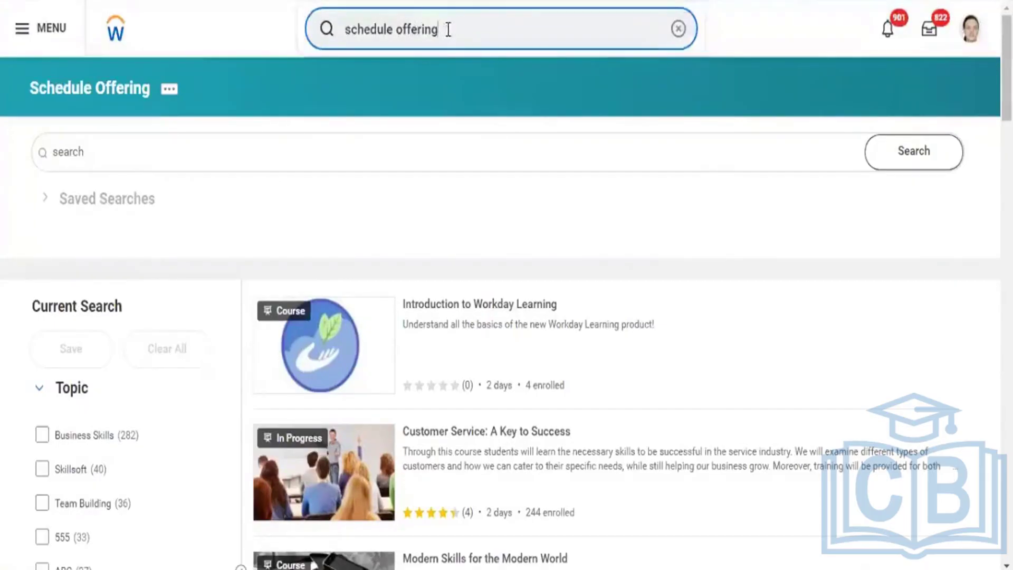
key(BackSpace)
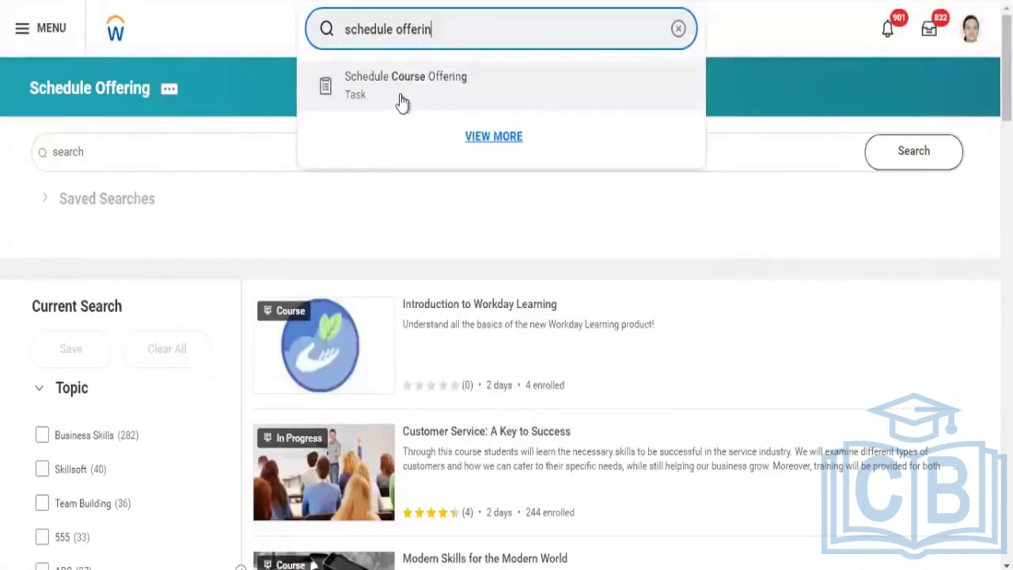
Step: Start Schedule Course Offering with Employee Transport and Policies chosen as the course
click(410, 92)
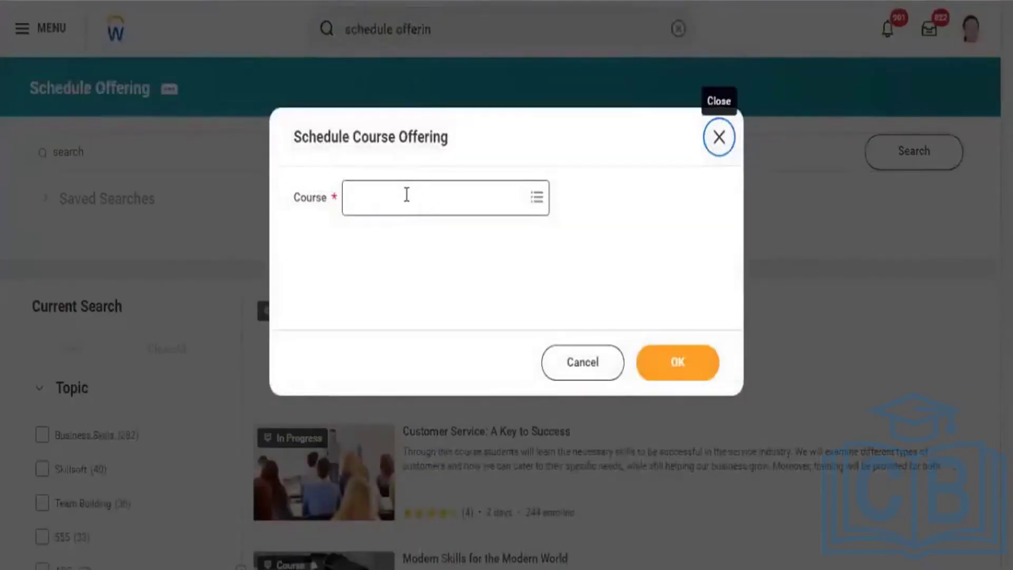
click(407, 197)
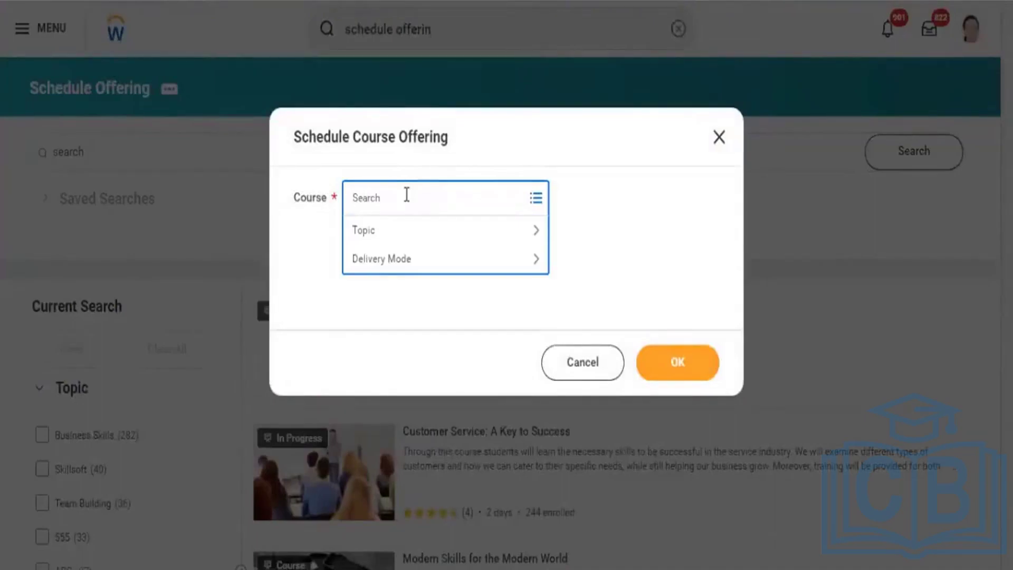
click(382, 229)
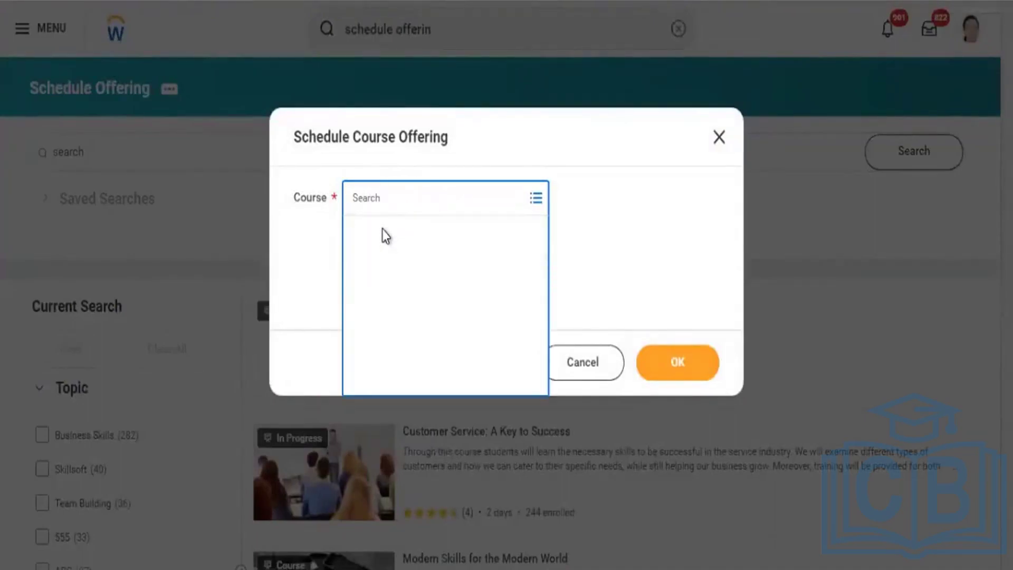
click(378, 197)
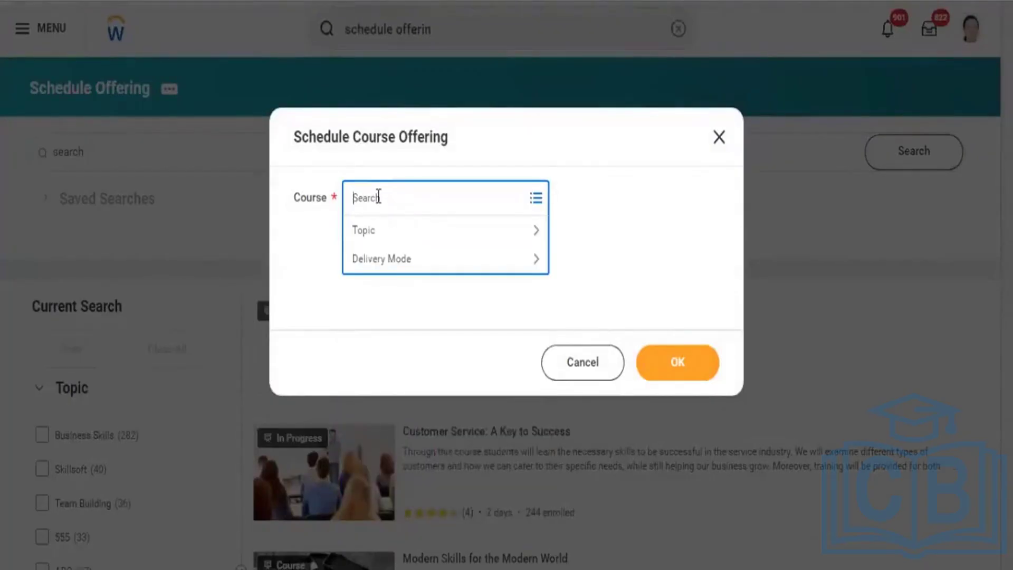
text(Employee Trans)
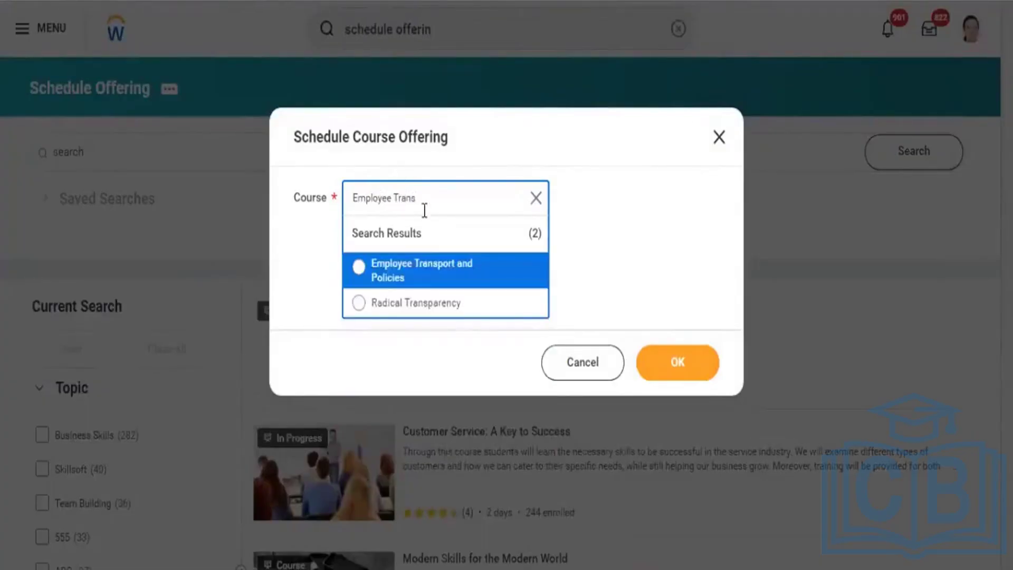
click(414, 263)
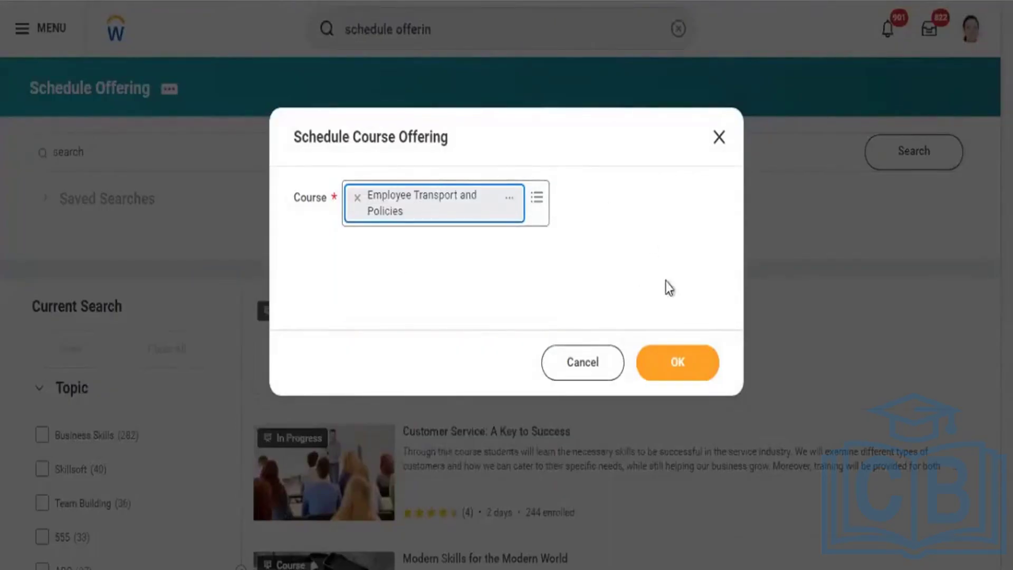
click(680, 369)
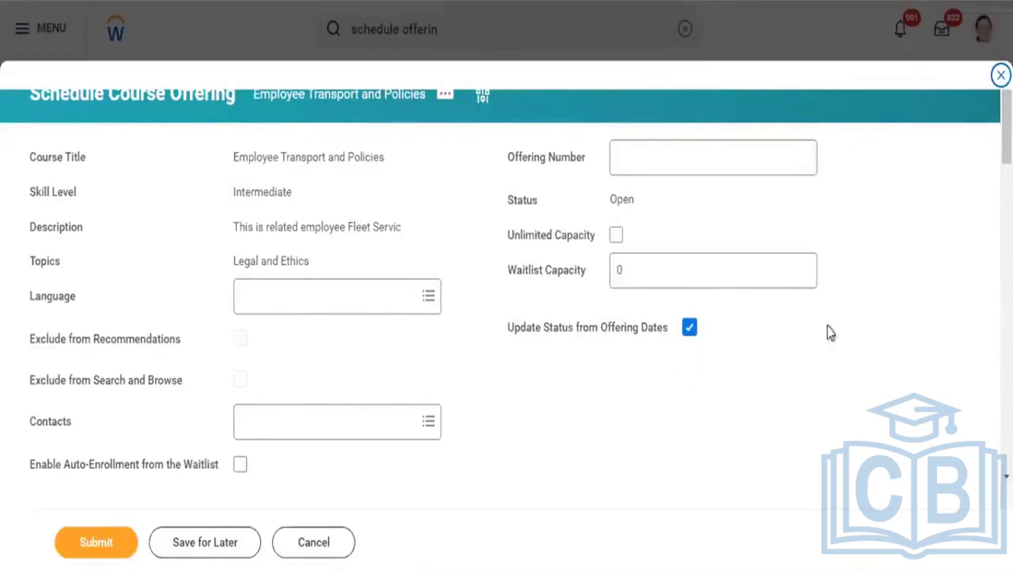
Step: Attempt submission, then set the lesson Start Date 03/18/2024 and End Date 03/21/2024
scroll(982, 237, down, 4)
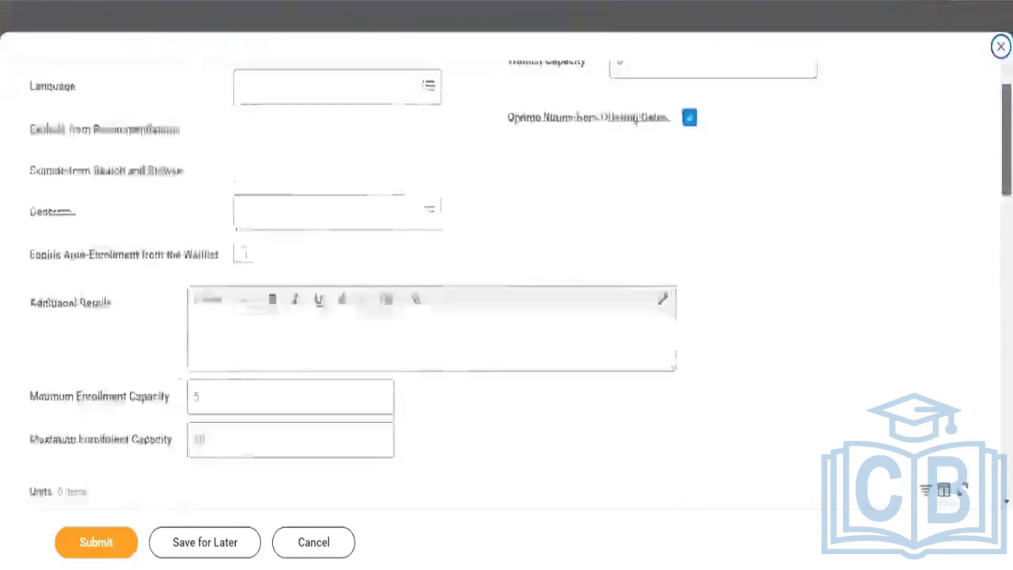
scroll(700, 442, down, 20)
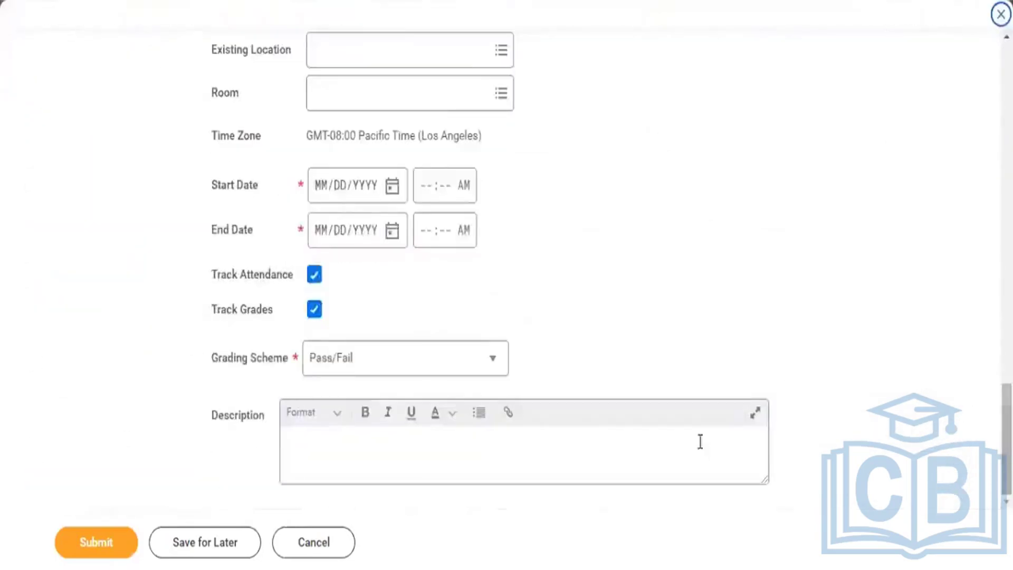
click(106, 543)
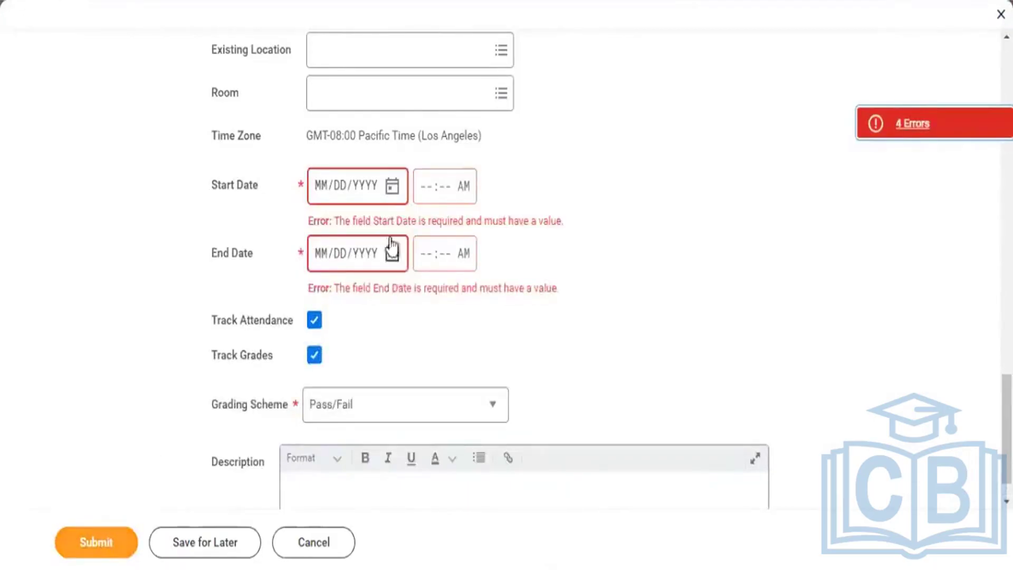
click(391, 185)
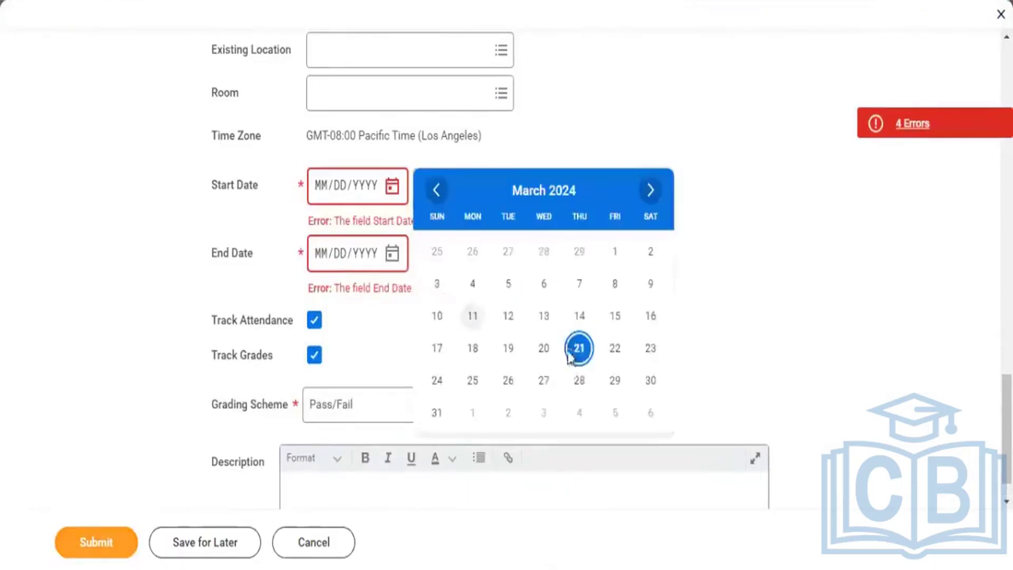
click(472, 354)
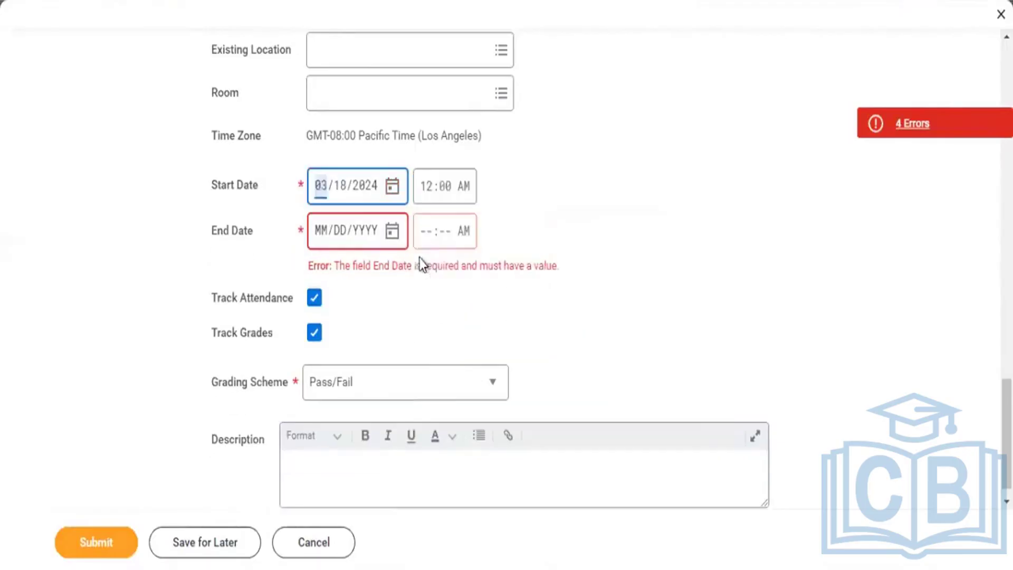
click(391, 230)
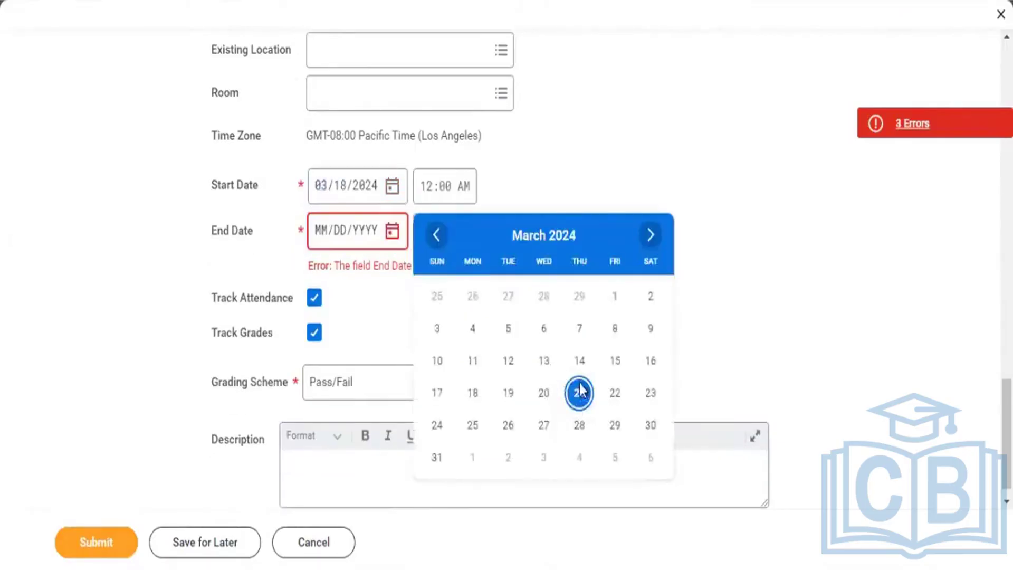
click(580, 392)
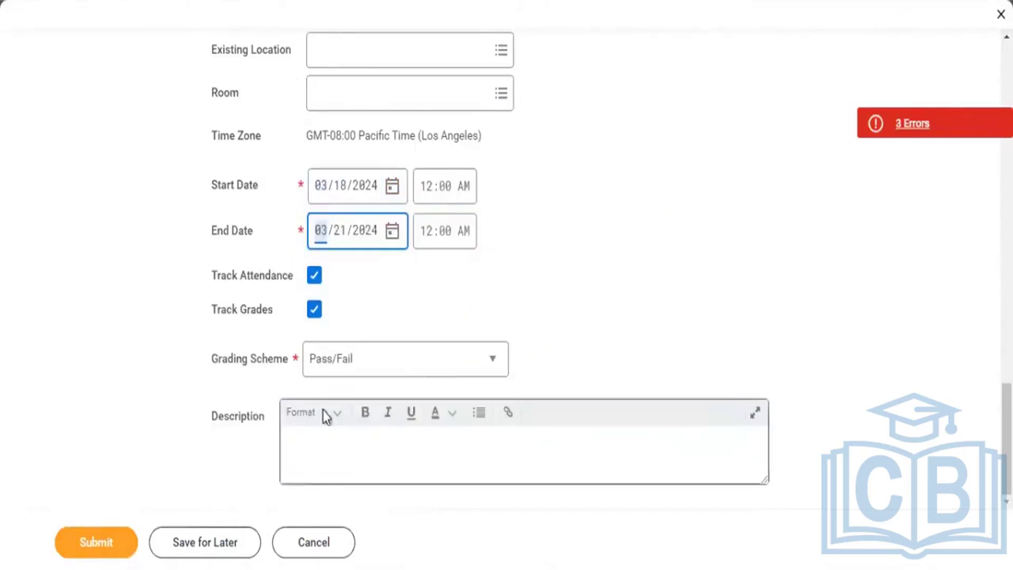
Step: Resubmit and review the two Start Date and End Date required errors, then close them
click(91, 555)
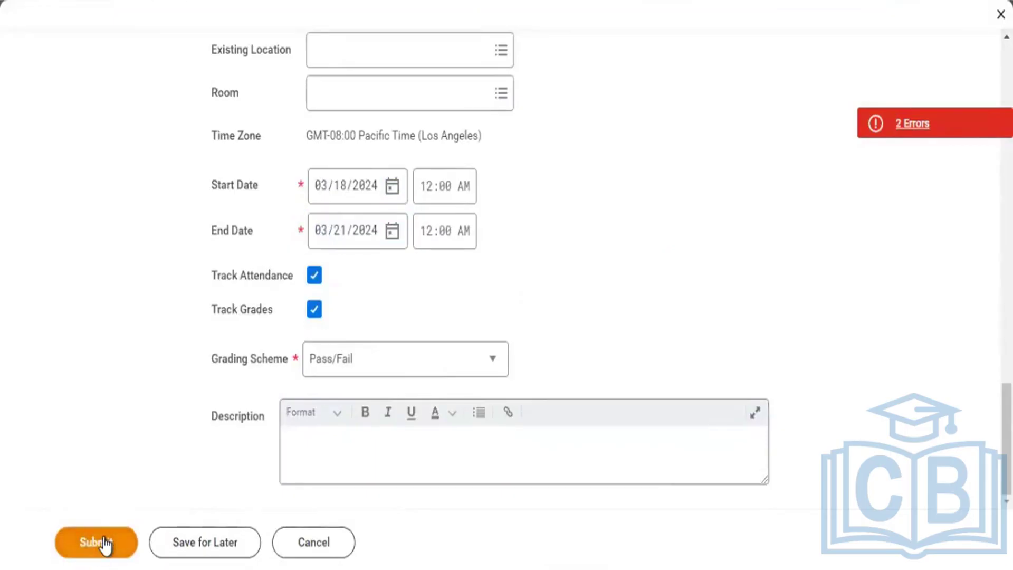
click(907, 128)
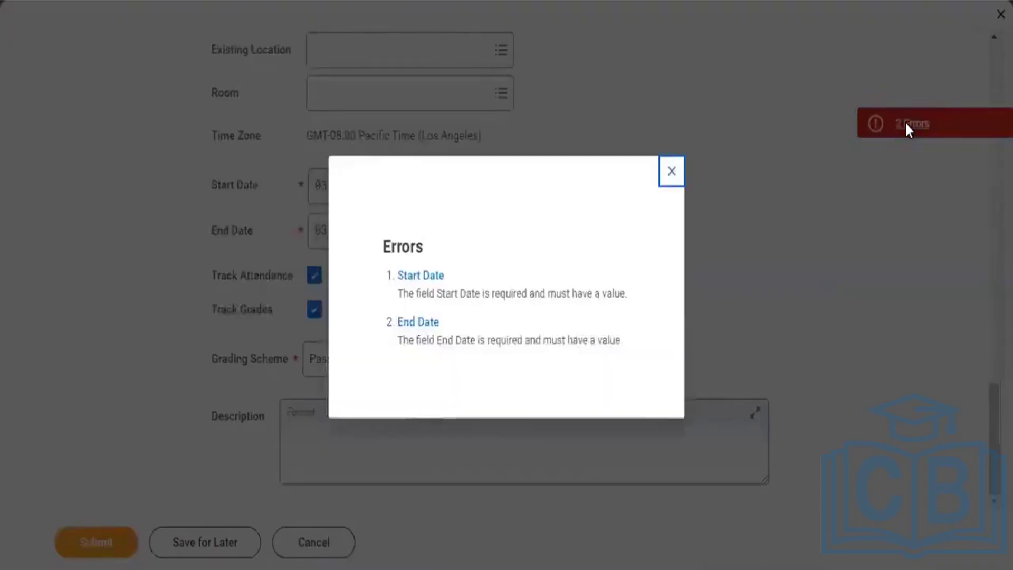
click(669, 171)
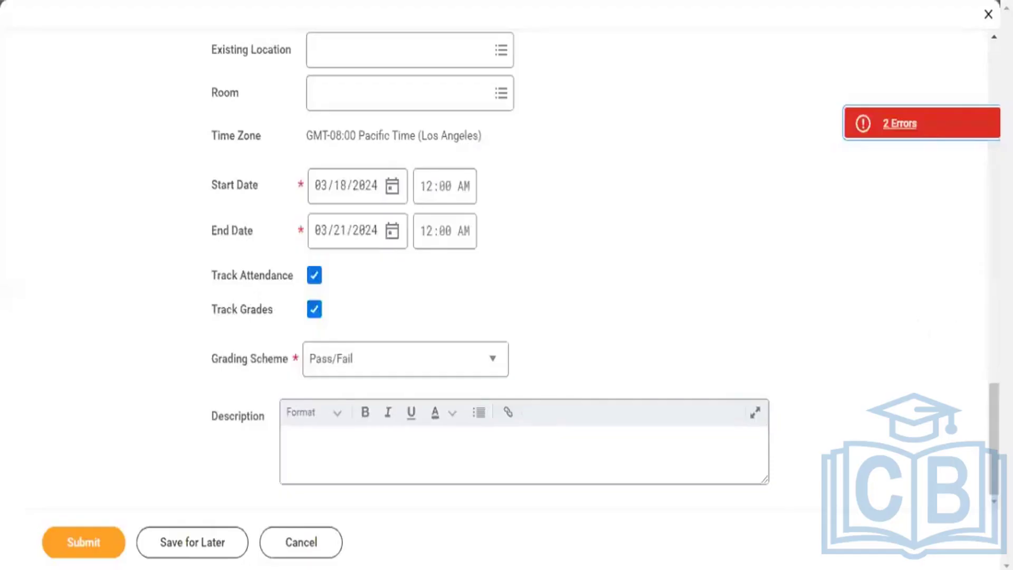
Step: Date the Employee Transport and Alliance lesson 03/18/2024–03/21/2024 and submit the offering
scroll(960, 169, up, 10)
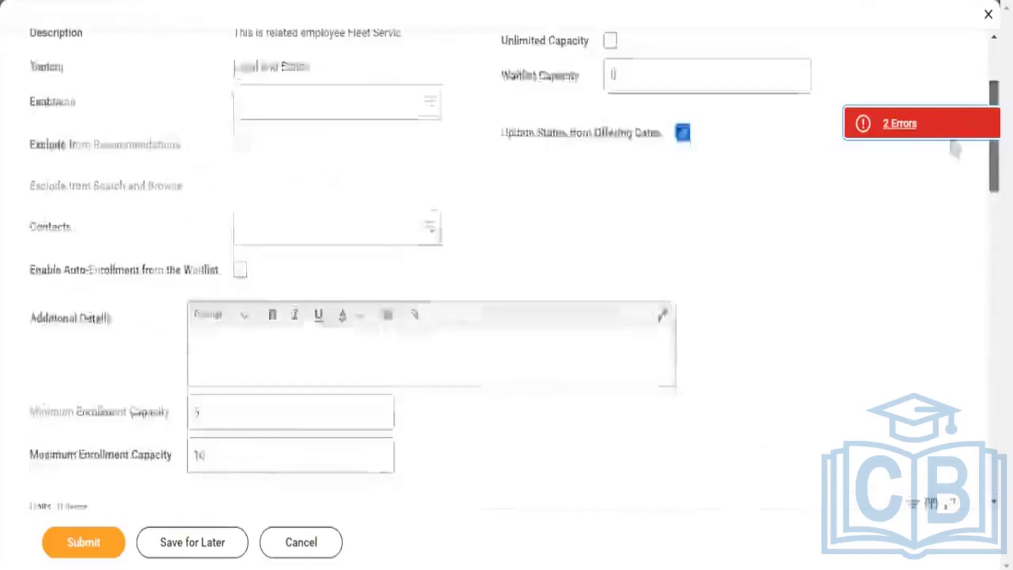
scroll(960, 197, down, 8)
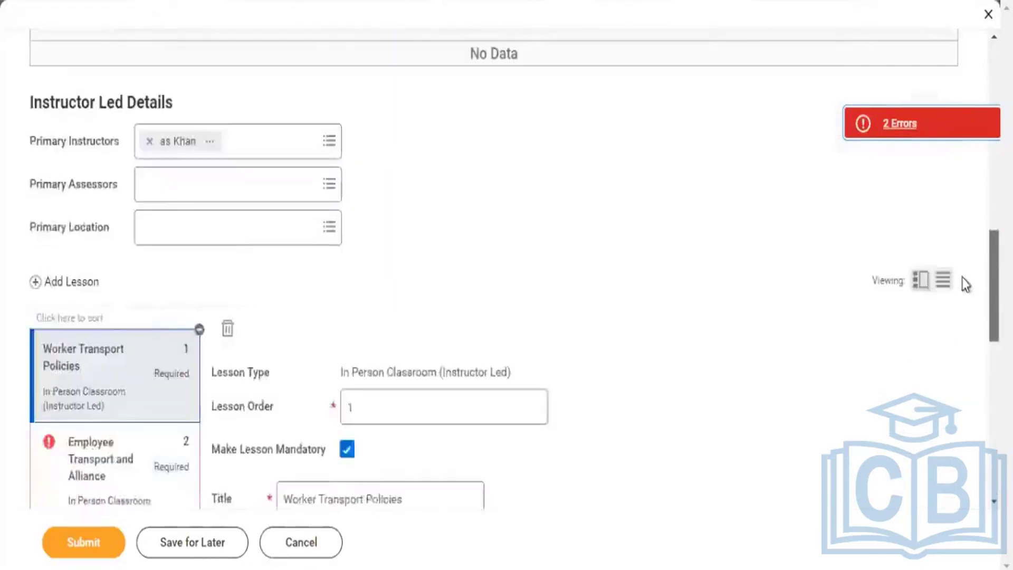
scroll(967, 317, down, 2)
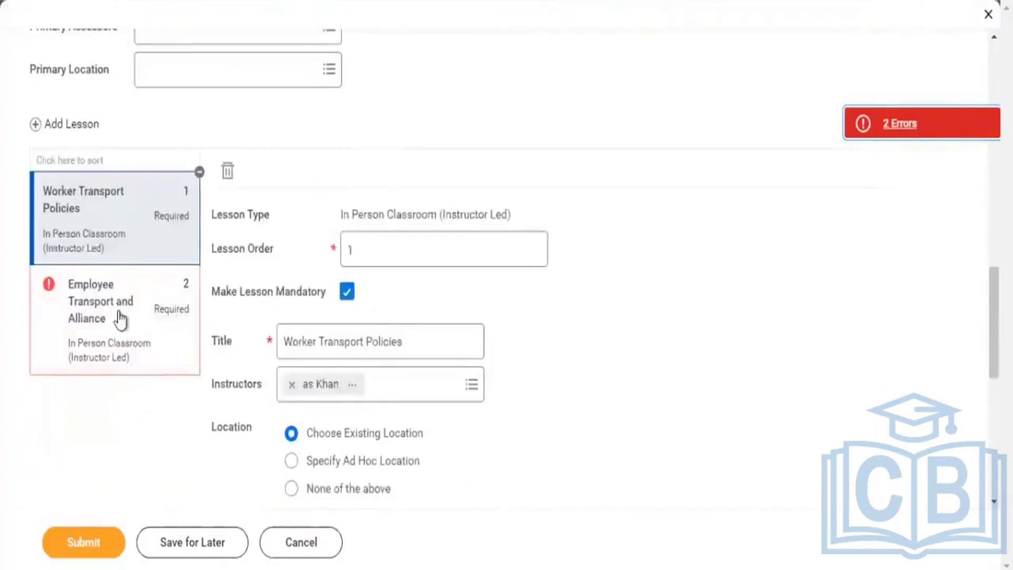
click(71, 306)
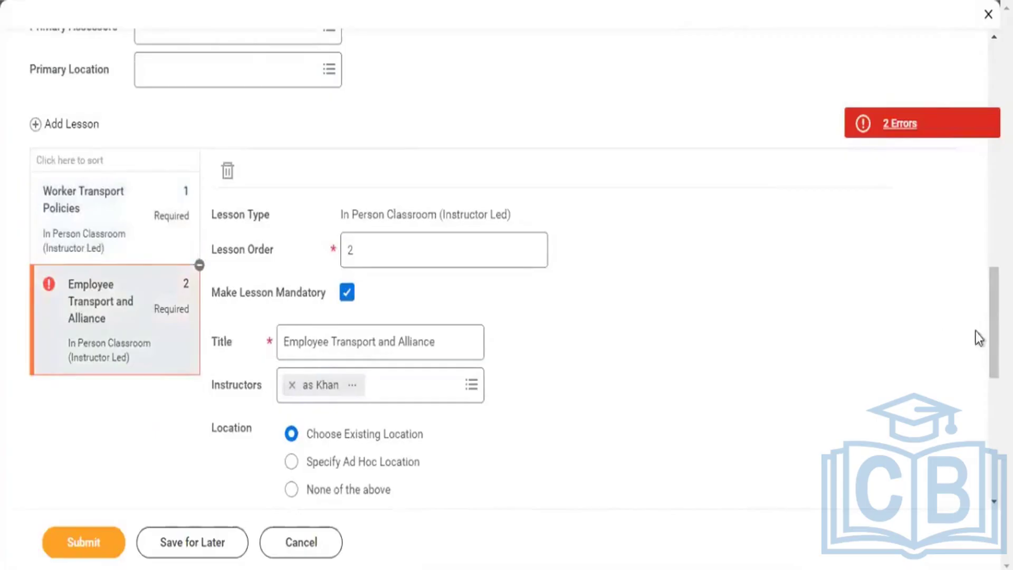
scroll(763, 294, down, 10)
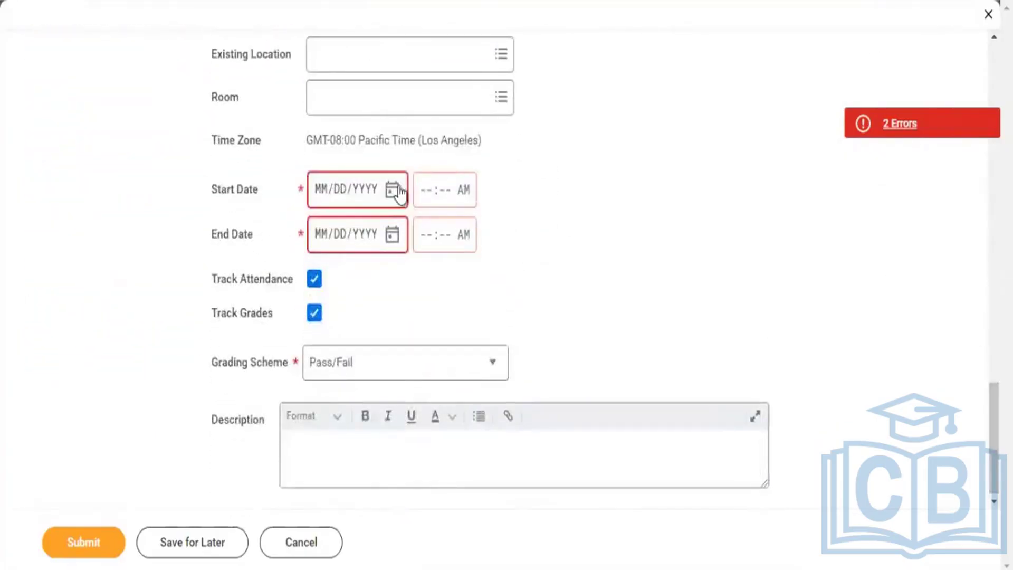
click(393, 191)
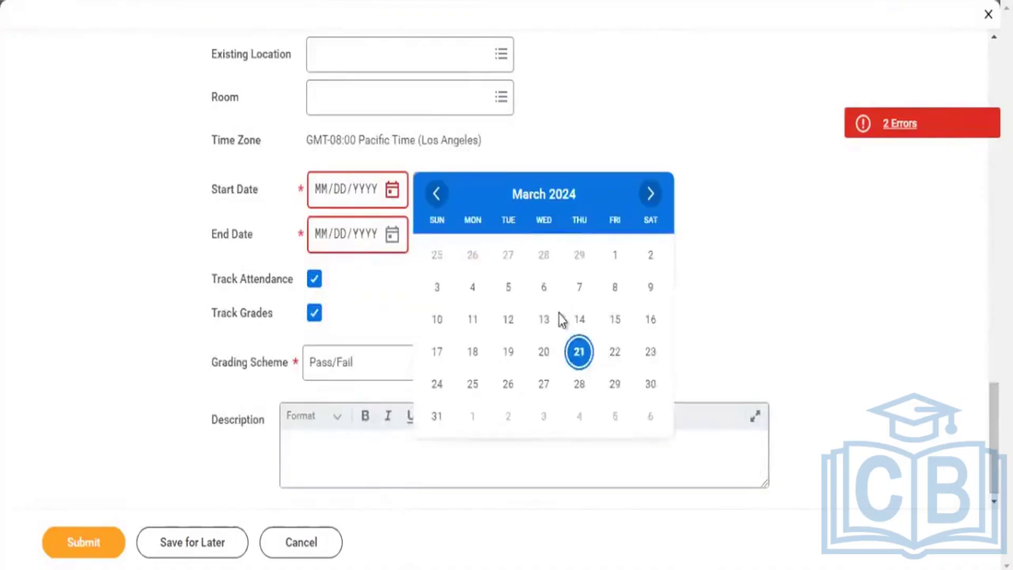
click(472, 352)
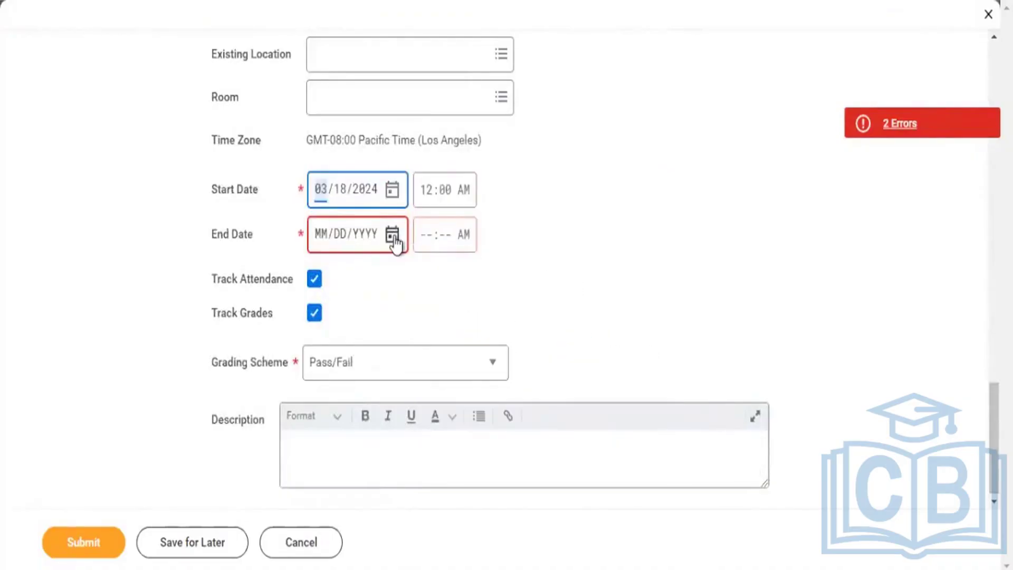
click(393, 236)
click(580, 395)
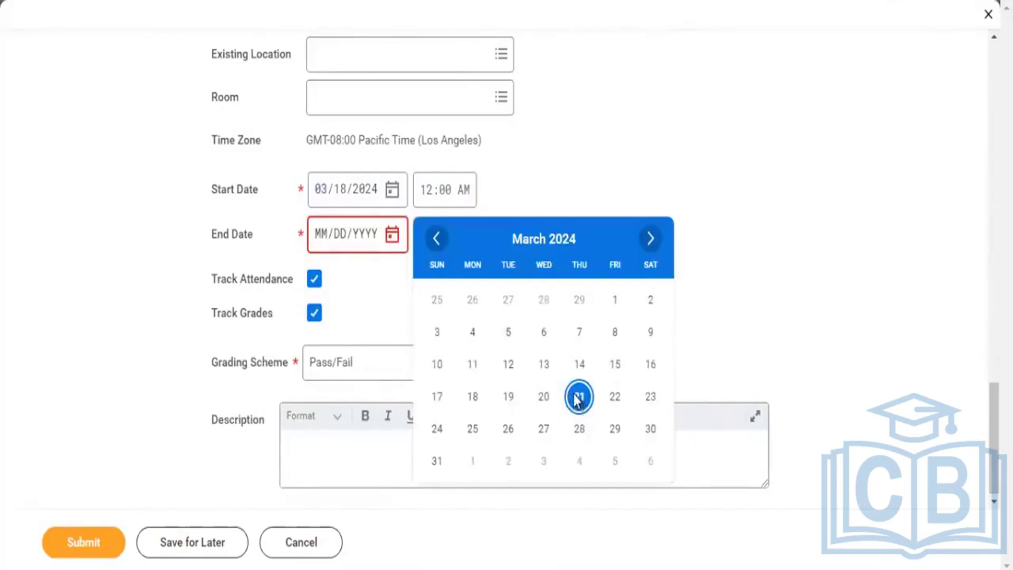
click(77, 551)
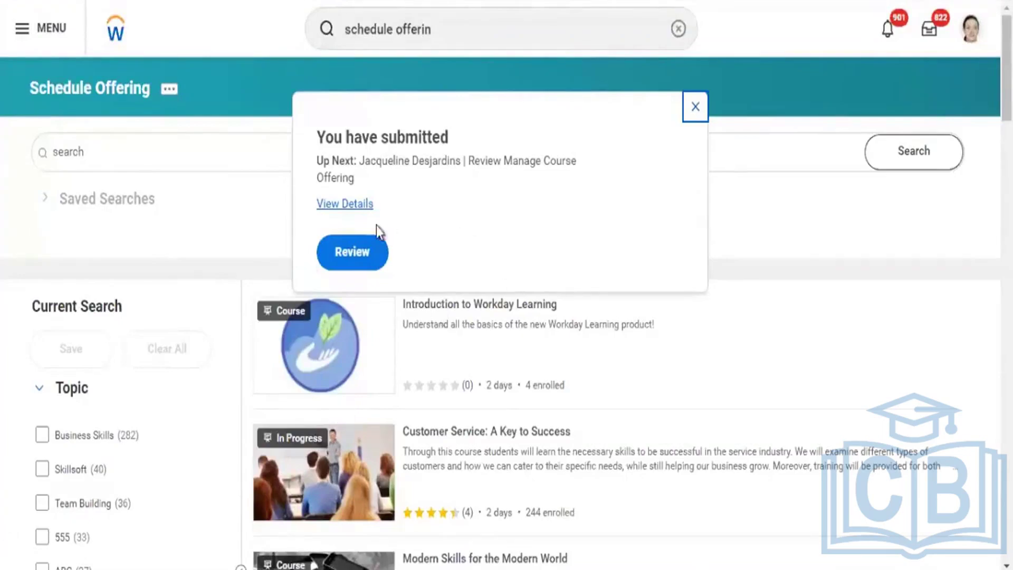
Step: Open the in-progress Manage Course Offering event for Employee Transport and Policies and view My Actions
click(363, 203)
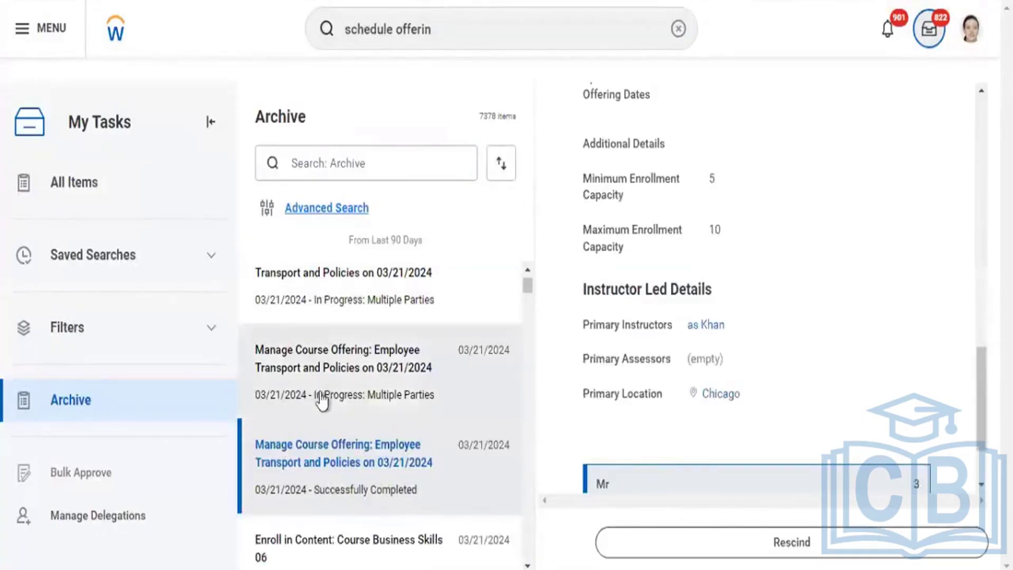
click(322, 378)
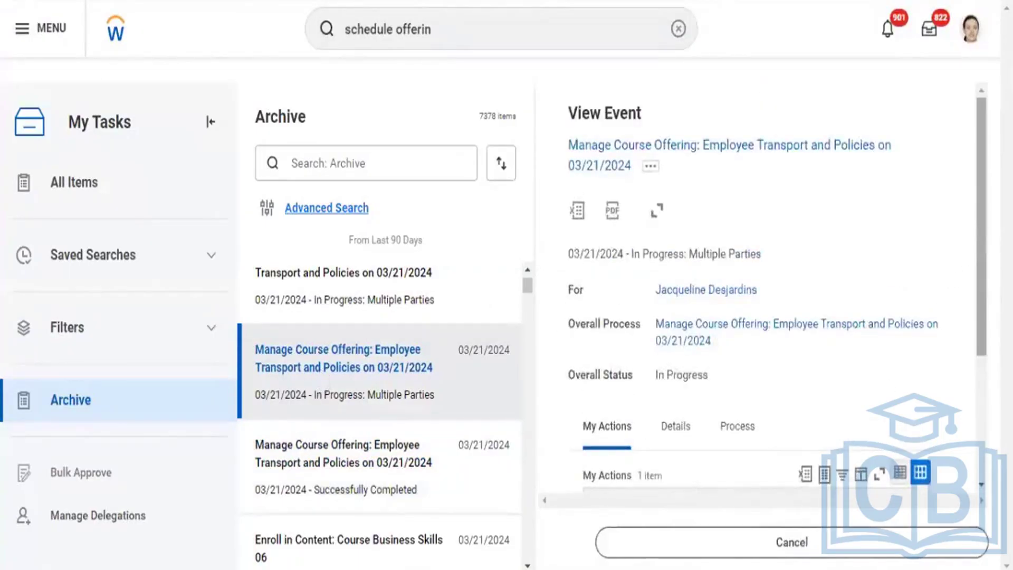
scroll(760, 316, down, 4)
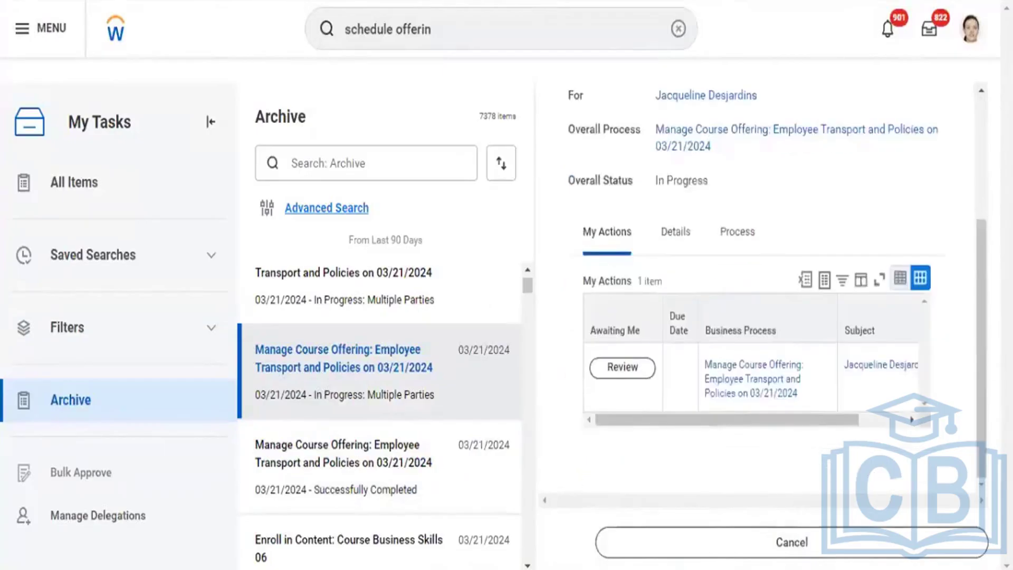
click(358, 307)
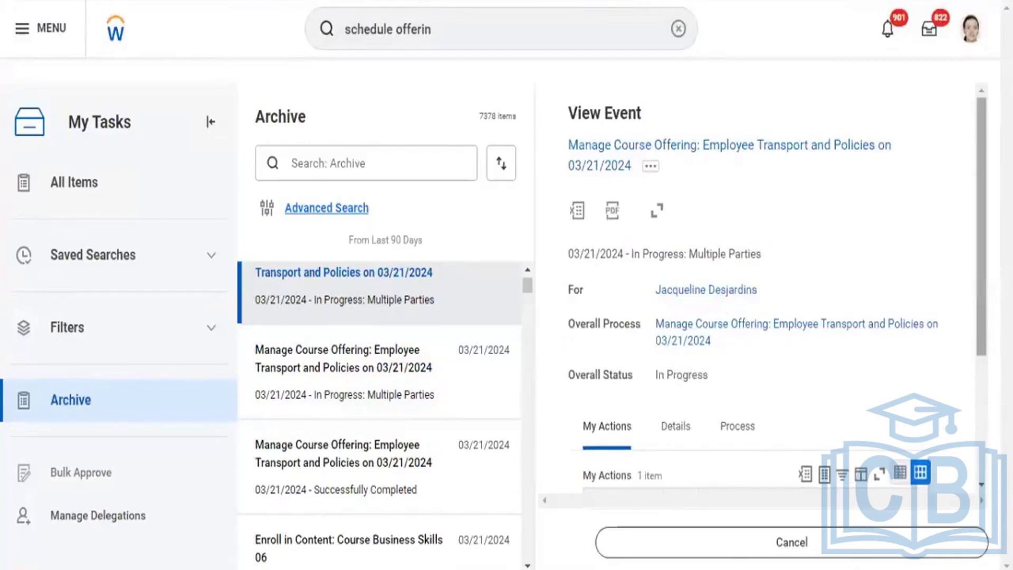
scroll(760, 290, down, 4)
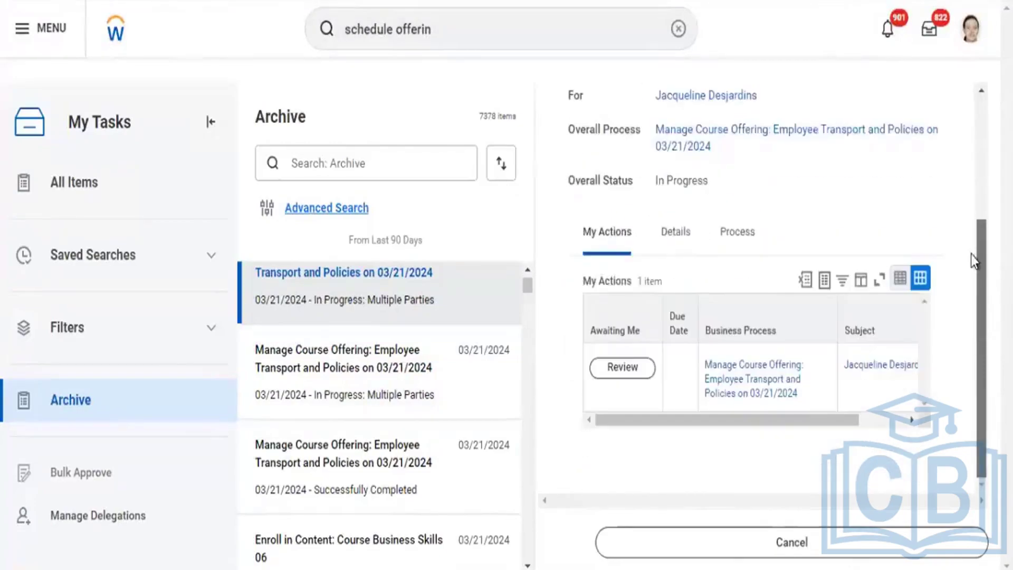
drag(977, 254, 958, 102)
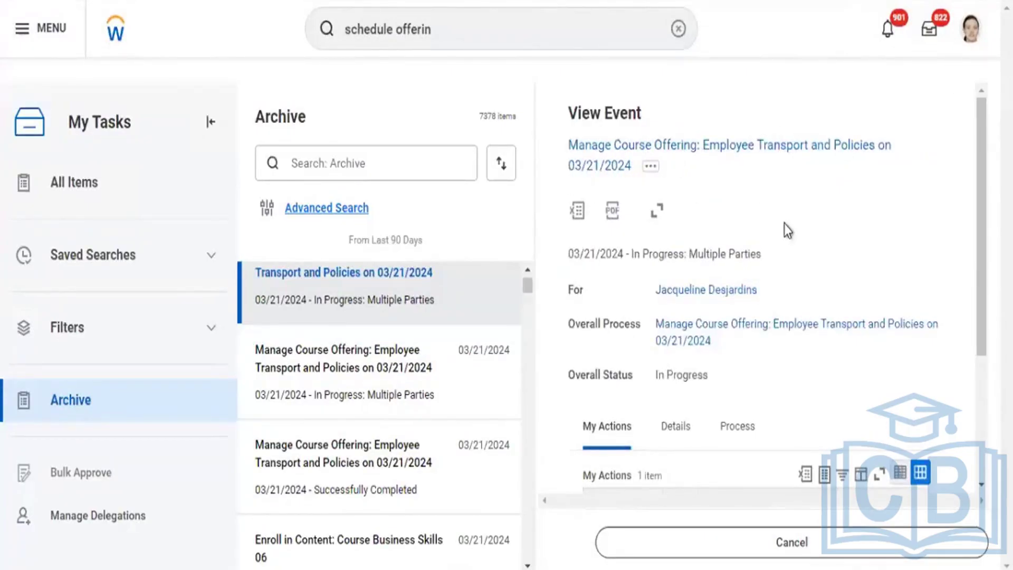
scroll(779, 288, down, 3)
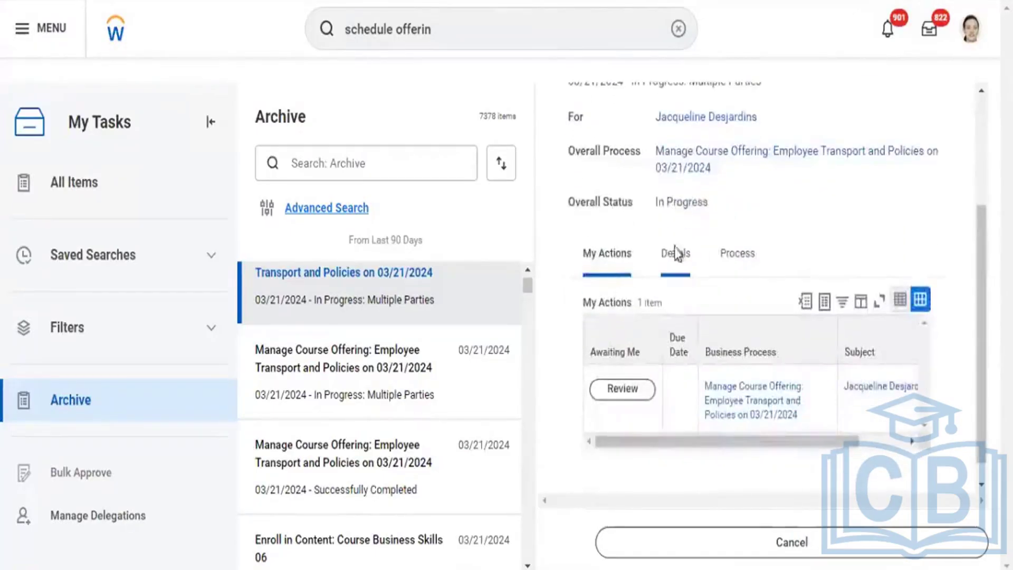
click(631, 401)
click(631, 401)
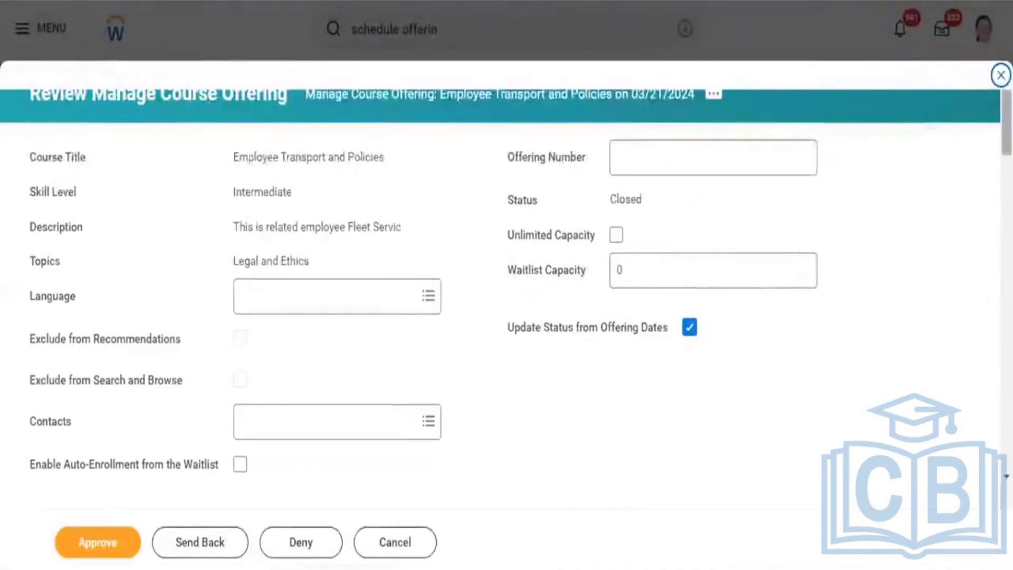
scroll(750, 257, down, 15)
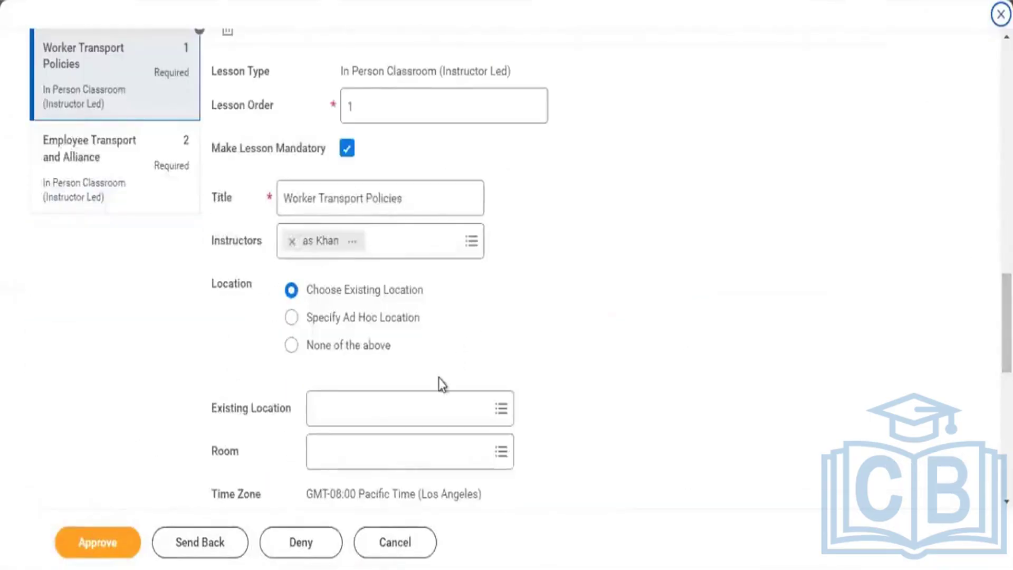
click(391, 547)
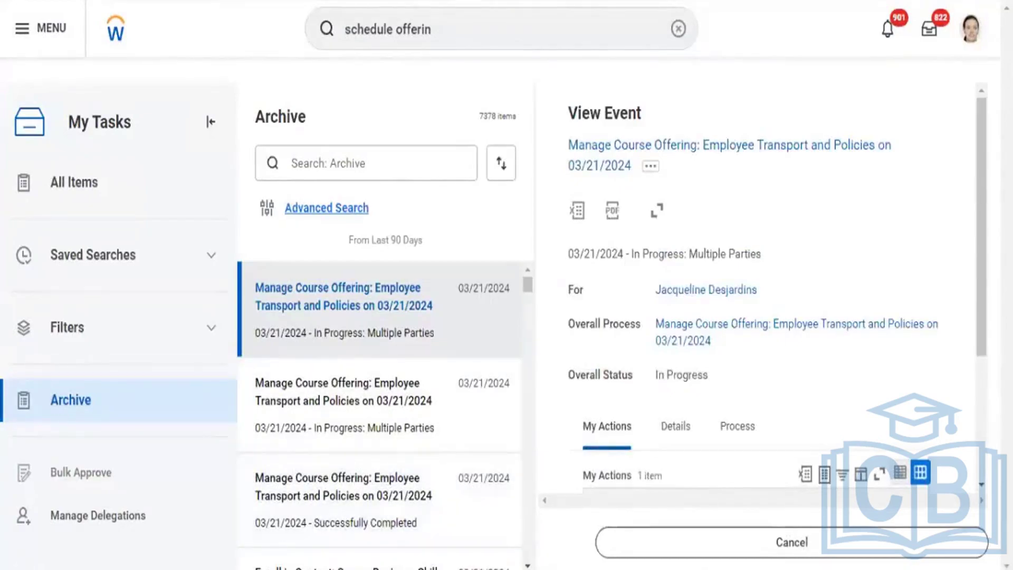
scroll(945, 225, down, 3)
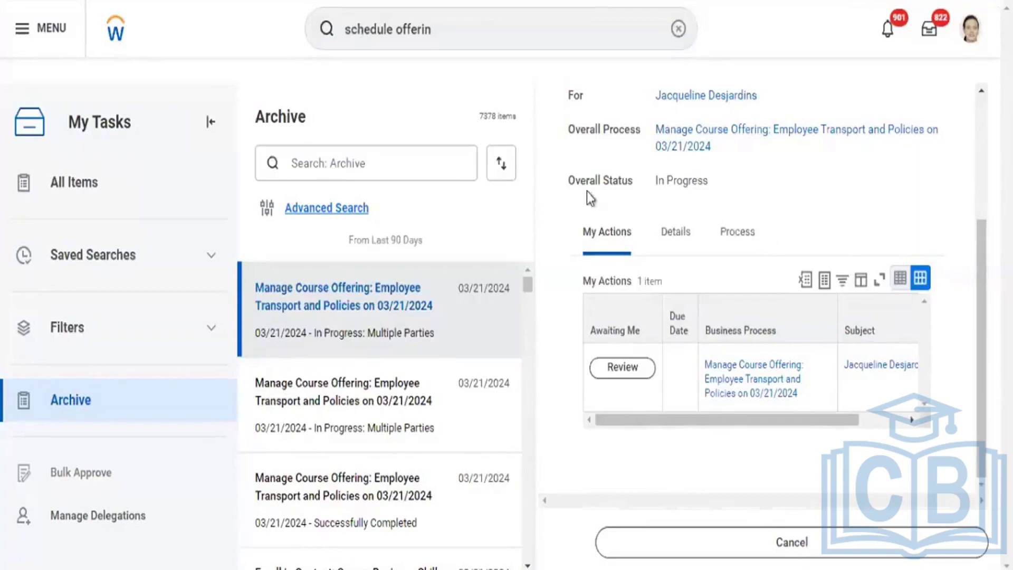
Step: Replace the global search query with 'manage learning content' to bring up the Manage Learning Content report
click(460, 21)
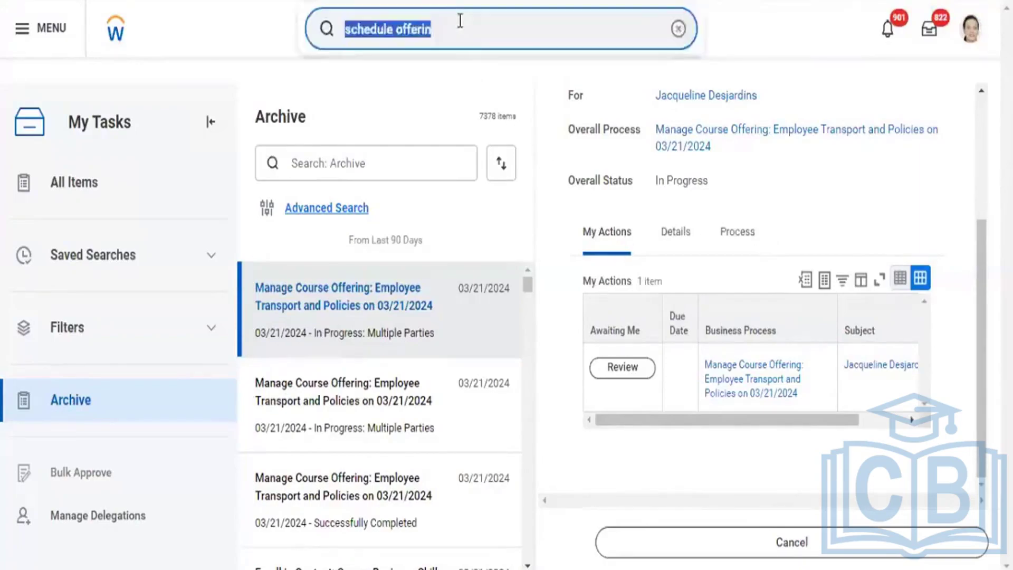
text(manage )
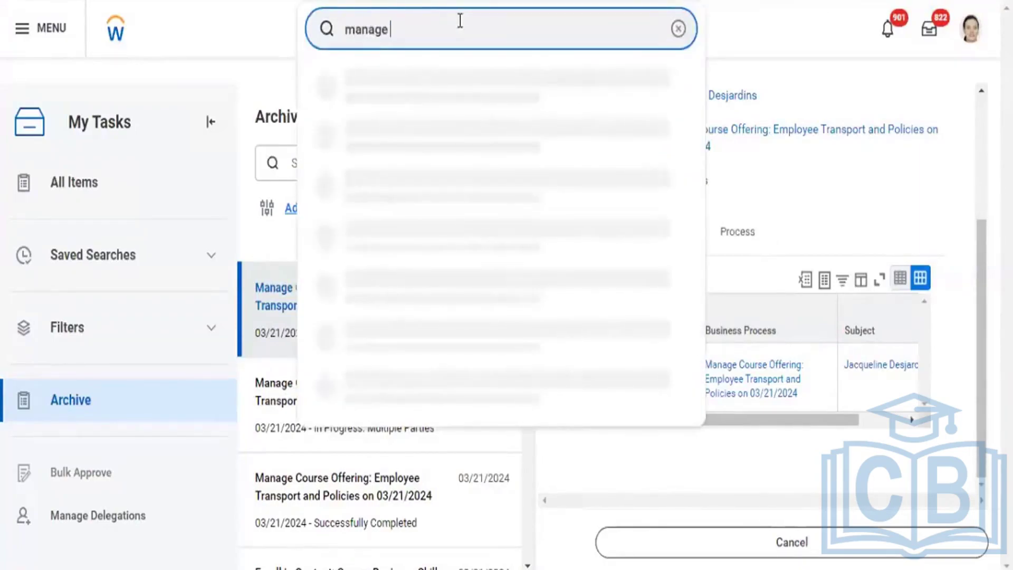
text(learning )
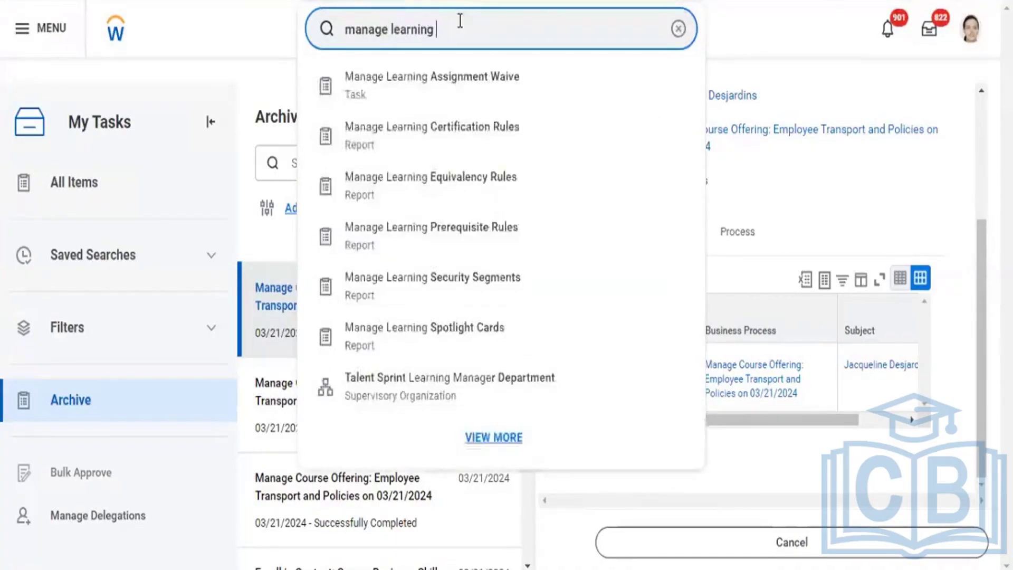
text(content)
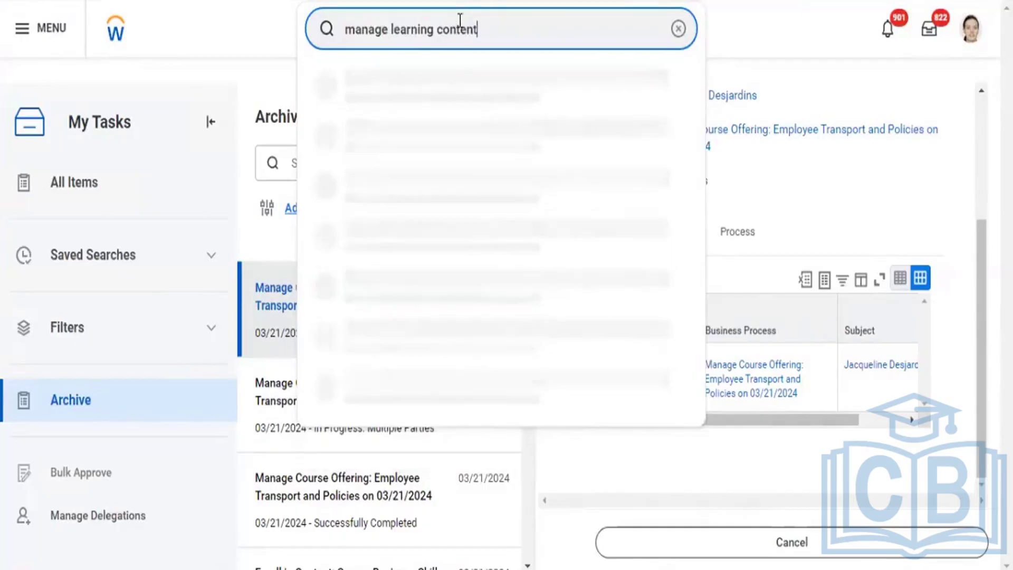
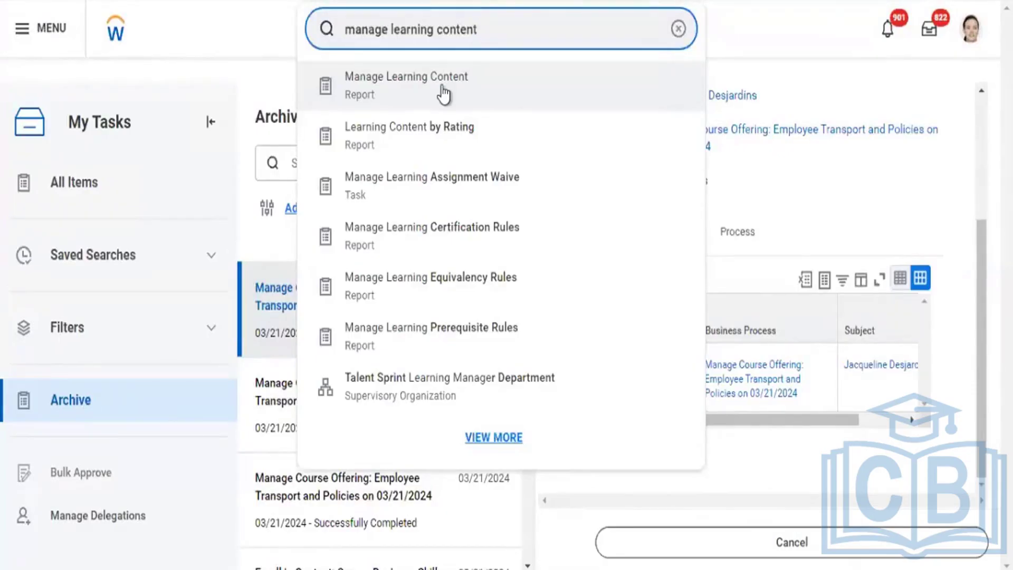
Step: Open the Manage Learning Content report and then the Continuous Performance Management lesson
click(427, 84)
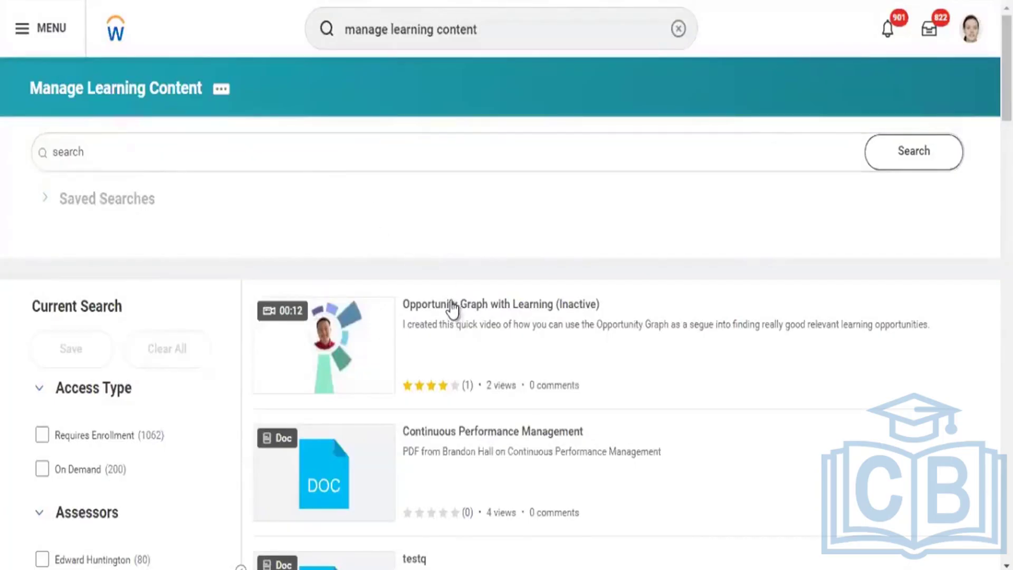
click(451, 437)
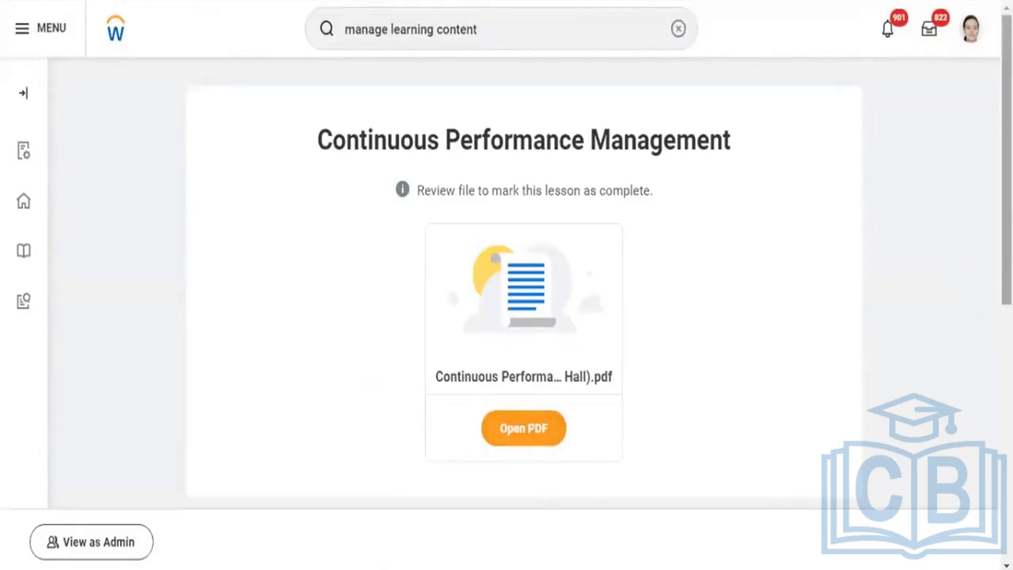
Step: Edit the Continuous Performance Management lesson and review its title, description, Team Building topic and PDF media
scroll(506, 264, down, 3)
scroll(841, 339, down, 5)
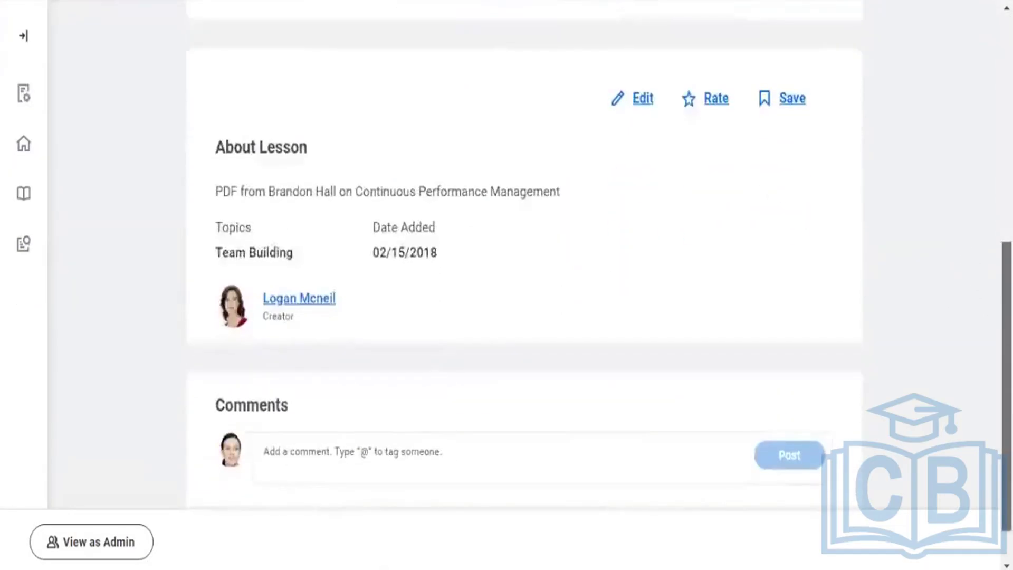
click(647, 101)
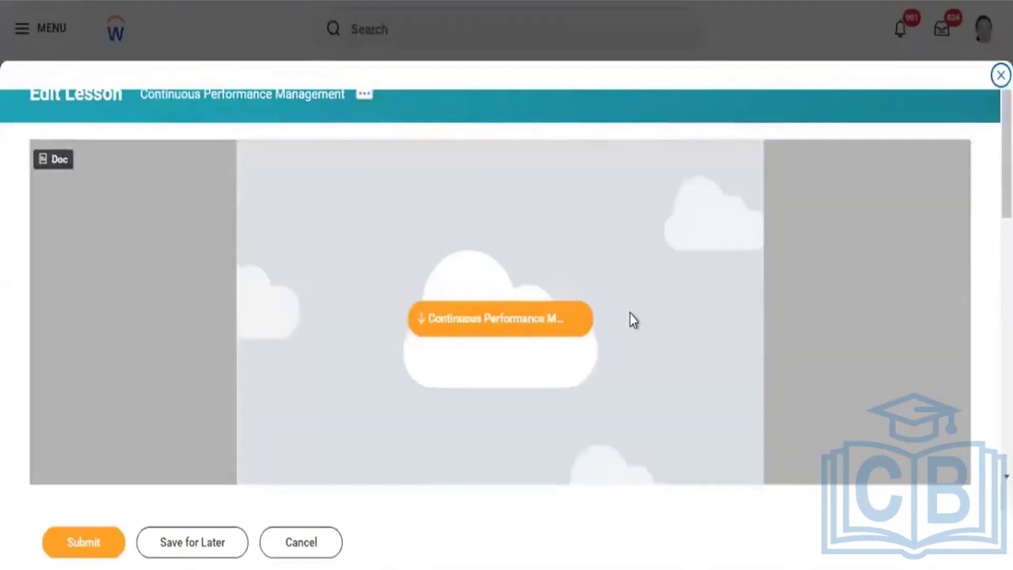
scroll(931, 346, down, 7)
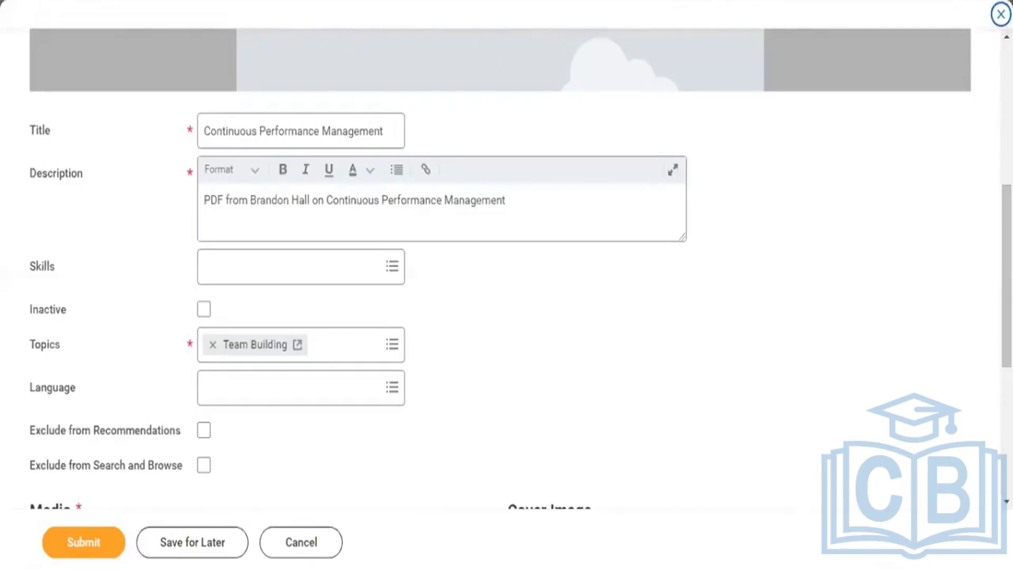
scroll(506, 264, down, 4)
scroll(507, 264, down, 3)
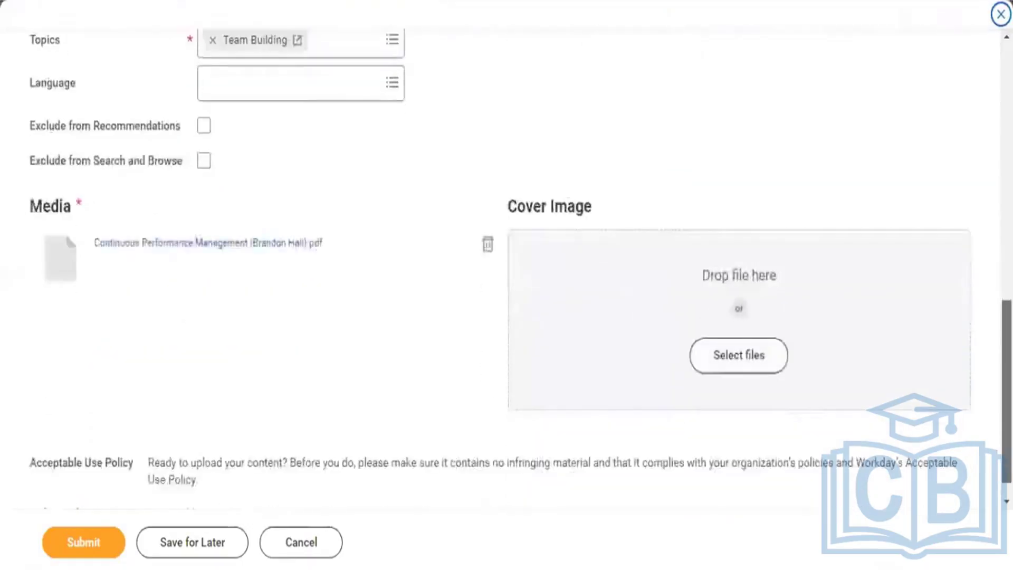
scroll(507, 264, up, 12)
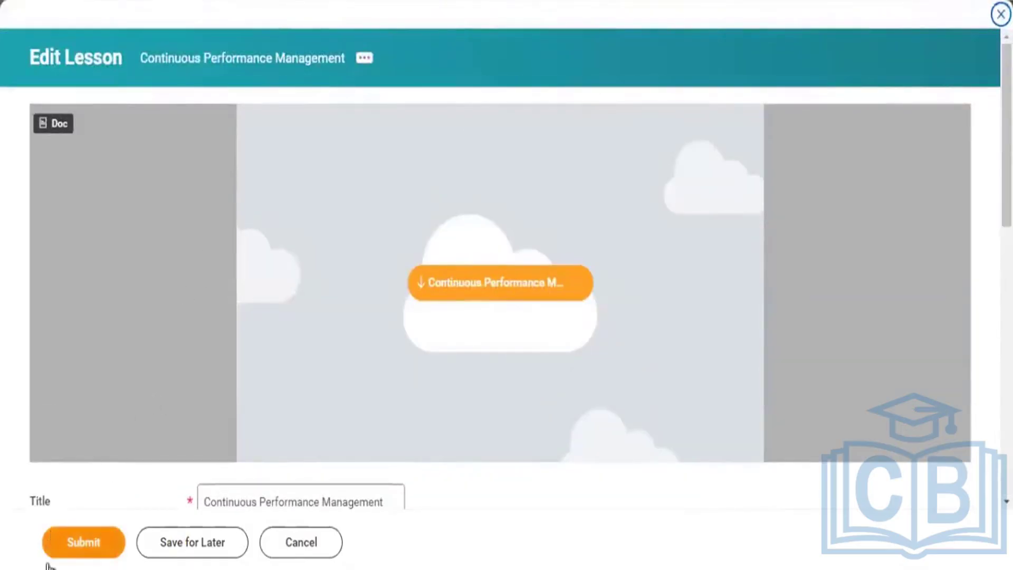
Step: Submit the lesson edit and view its details, routed for manager approval due 03/22/2024
click(78, 546)
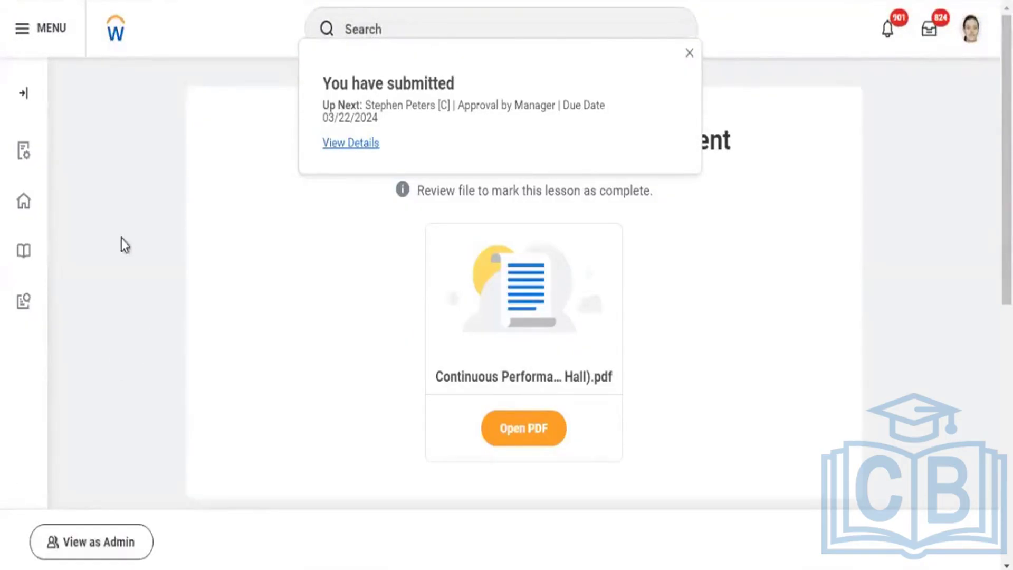
click(348, 143)
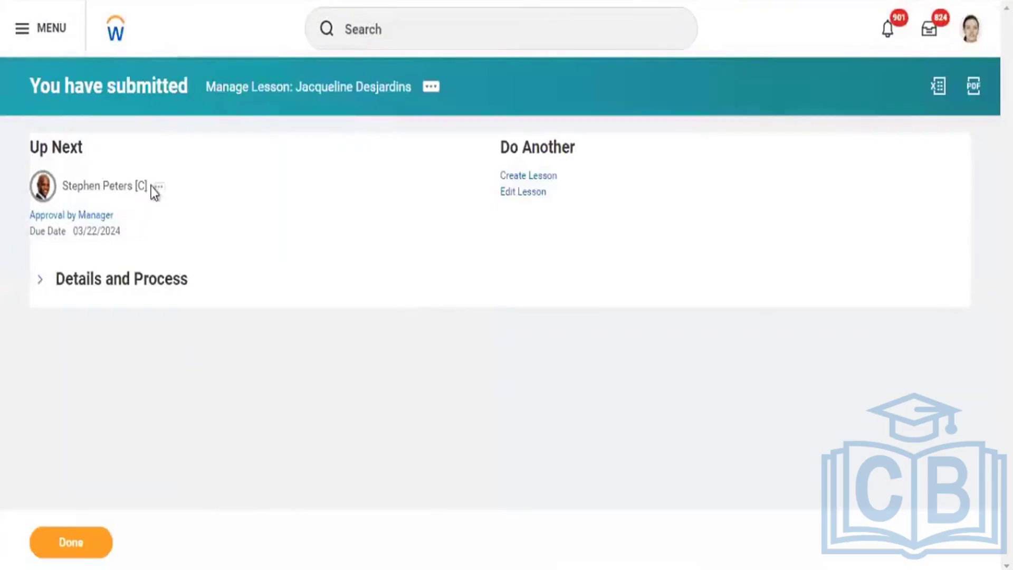
click(159, 188)
Step: Start a proxy session acting as the approving manager via Security Profile > Start Proxy
click(157, 188)
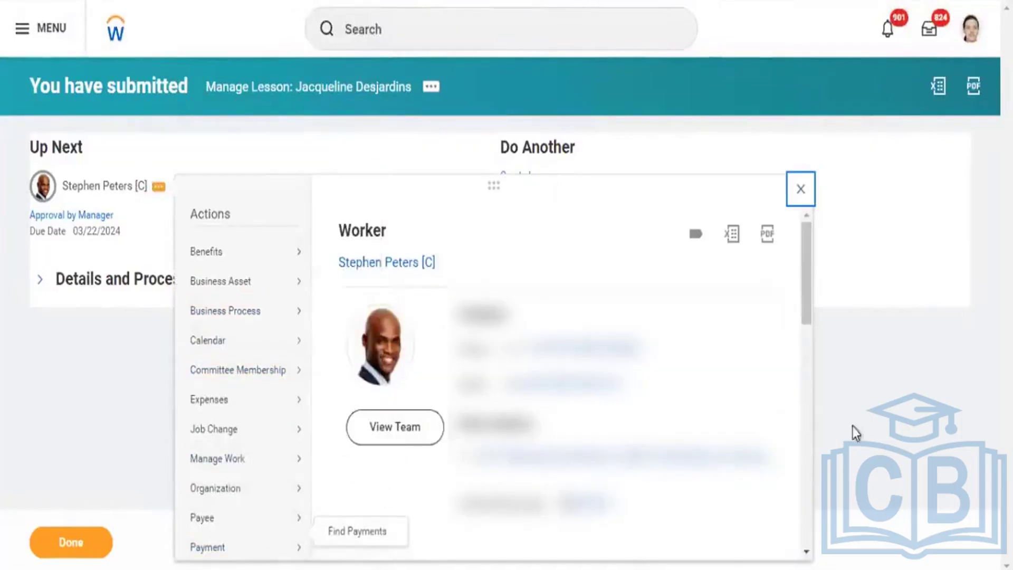
scroll(809, 439, down, 10)
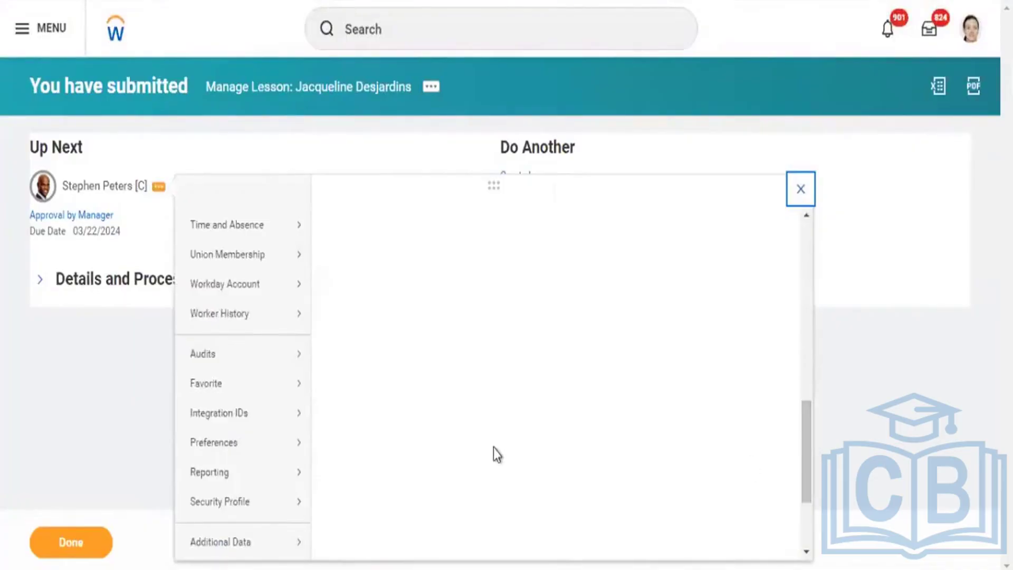
mouse_move(312, 510)
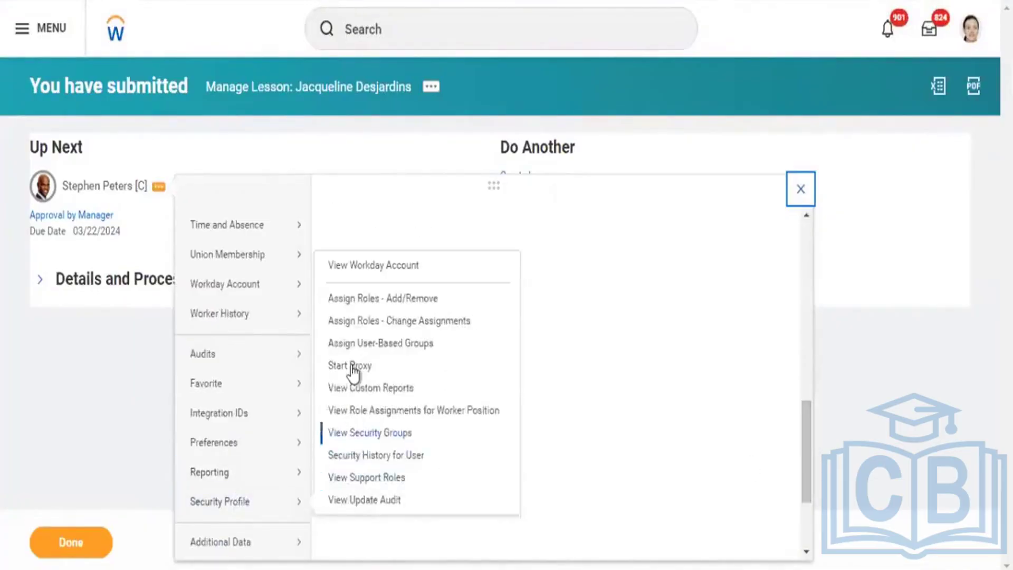
scroll(351, 368, up, 10)
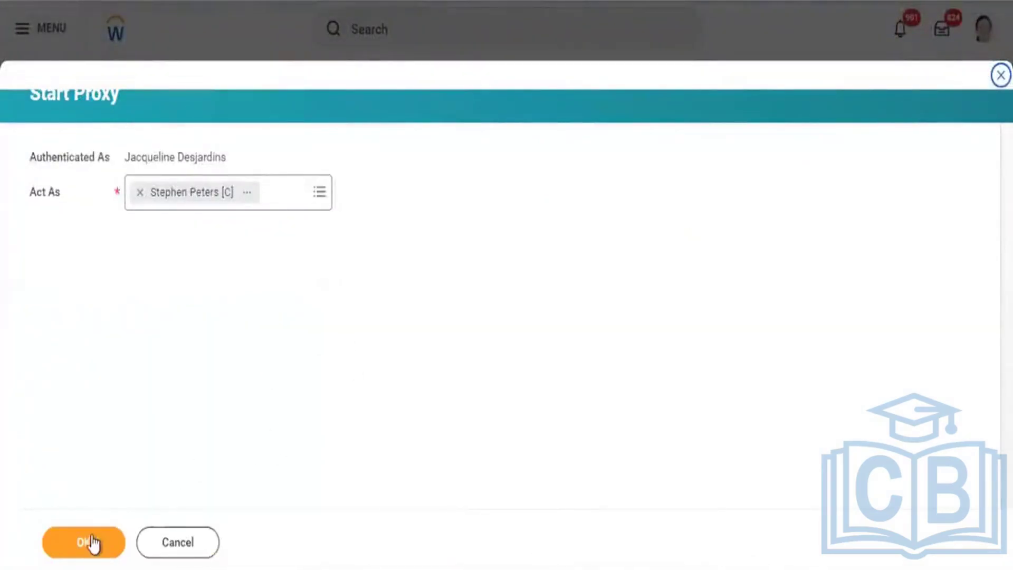
click(75, 541)
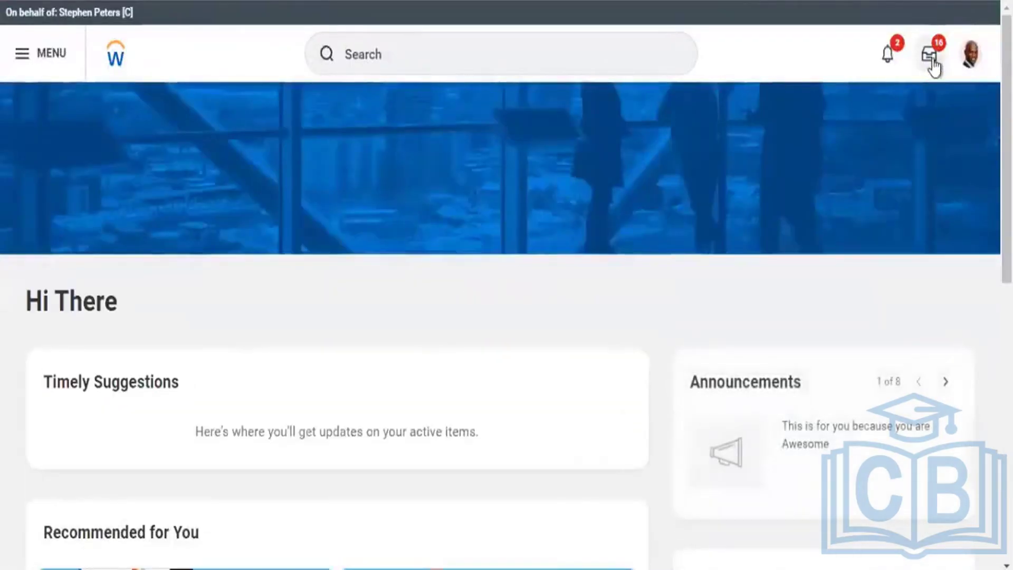
Step: As the manager, approve the Manage Lesson task from the inbox and dismiss the confirmation
click(933, 62)
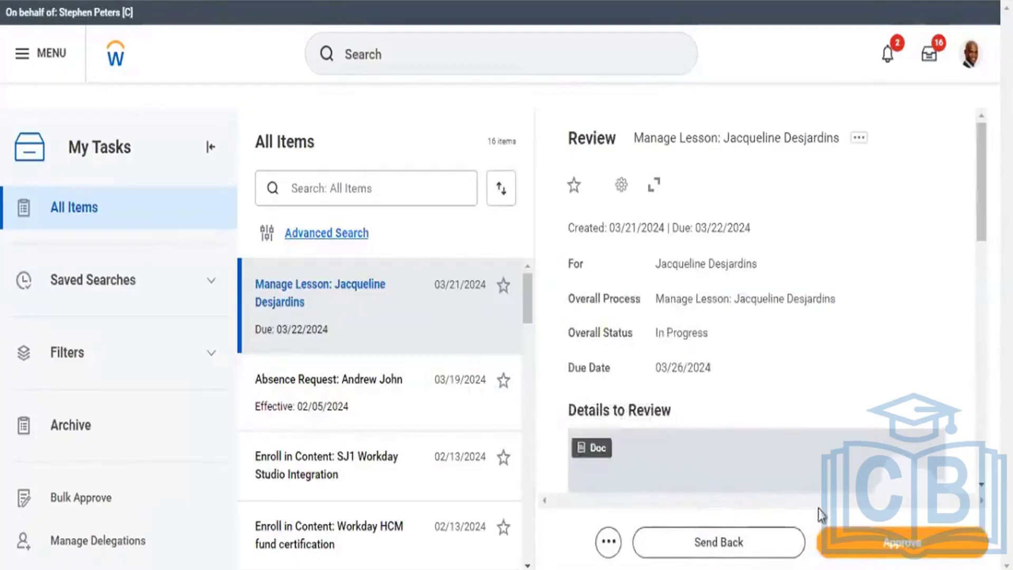
click(872, 548)
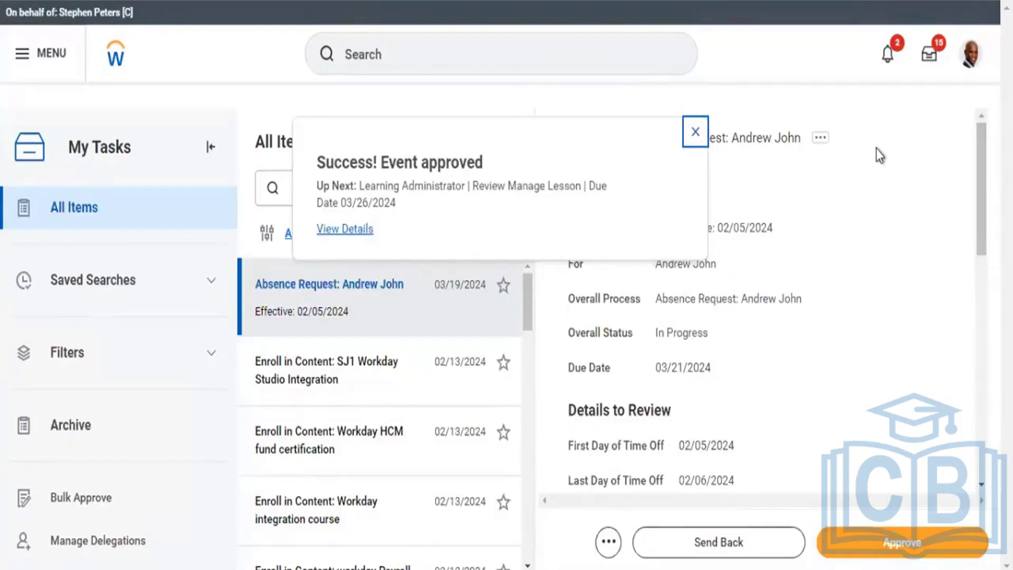
click(695, 131)
click(530, 51)
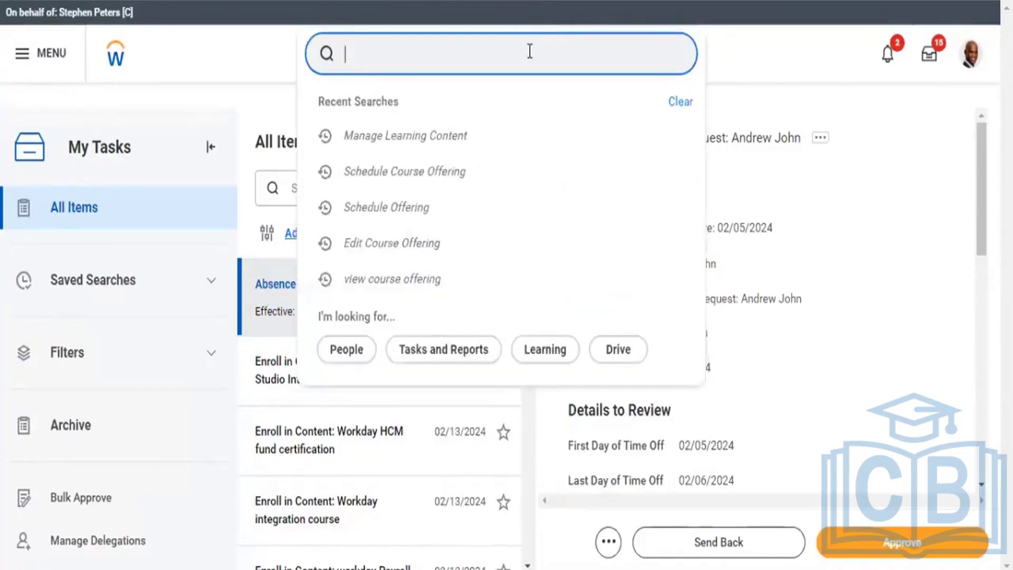
Step: End the proxy session with the Stop Proxy task to return to the administrator's home page
text(stop proxy)
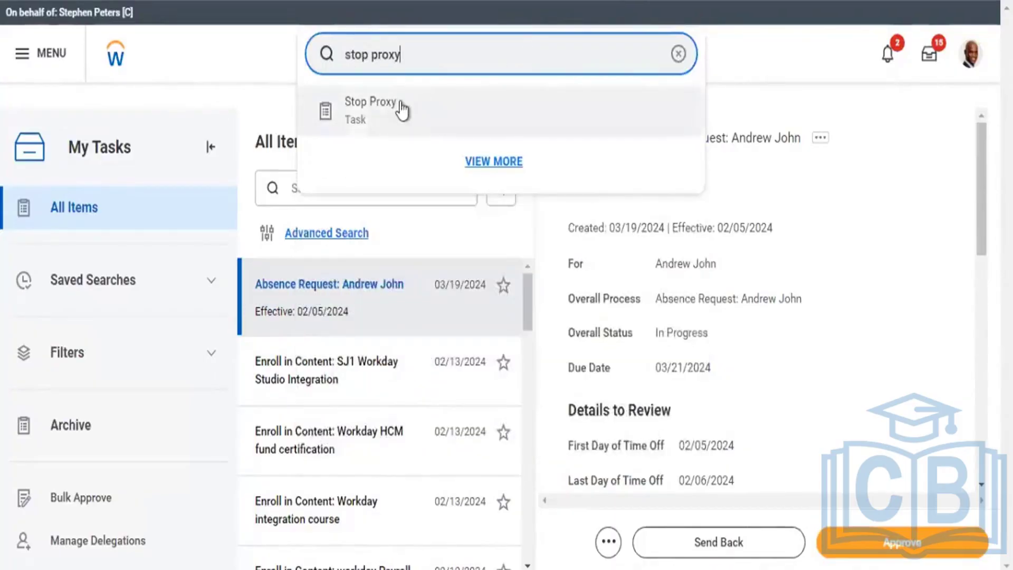
click(402, 106)
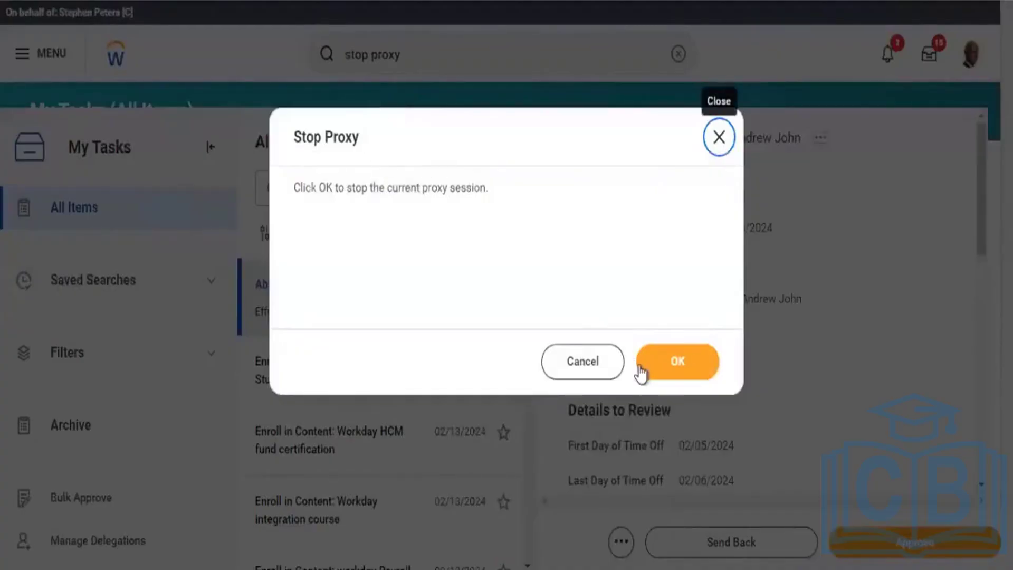
click(668, 373)
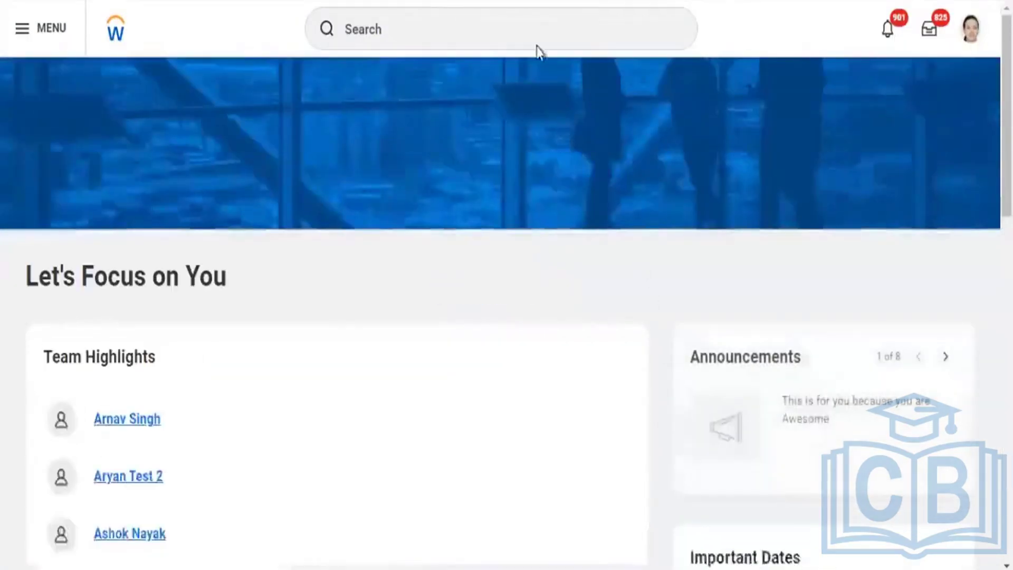
click(483, 29)
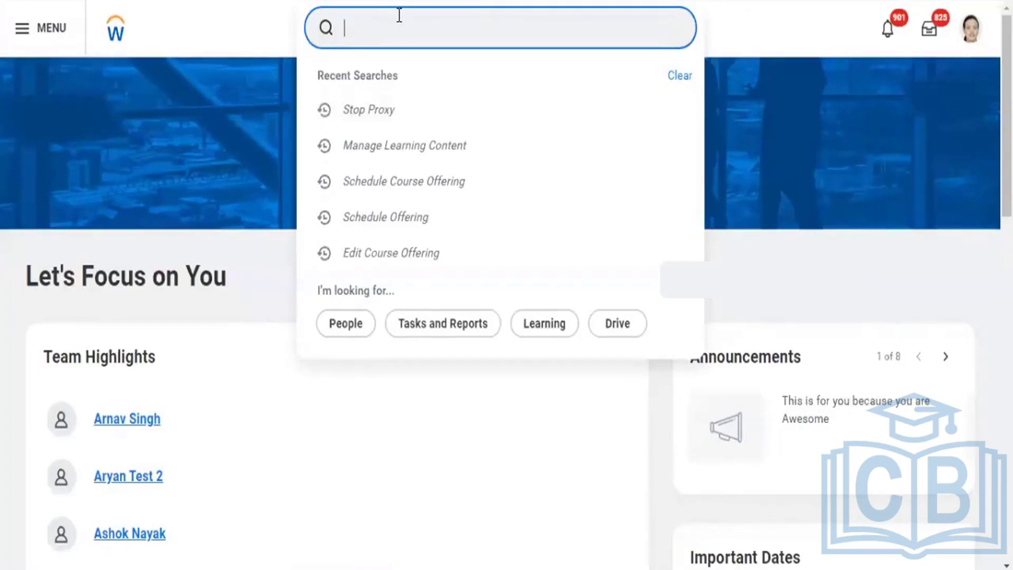
Step: Run the Create Survey task and choose to create a brand-new survey
text(cre)
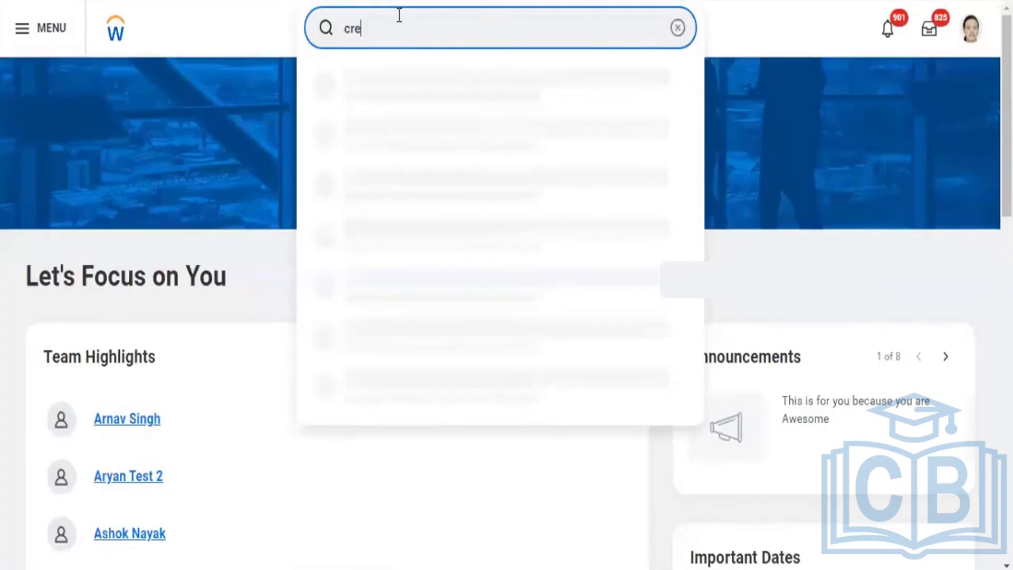
text(ate surb)
key(BackSpace)
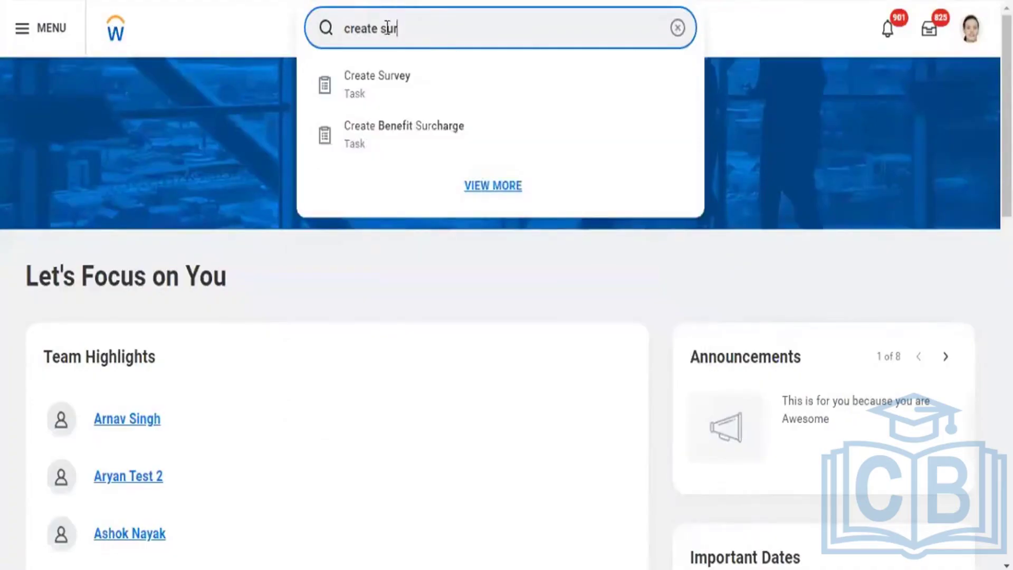
click(344, 105)
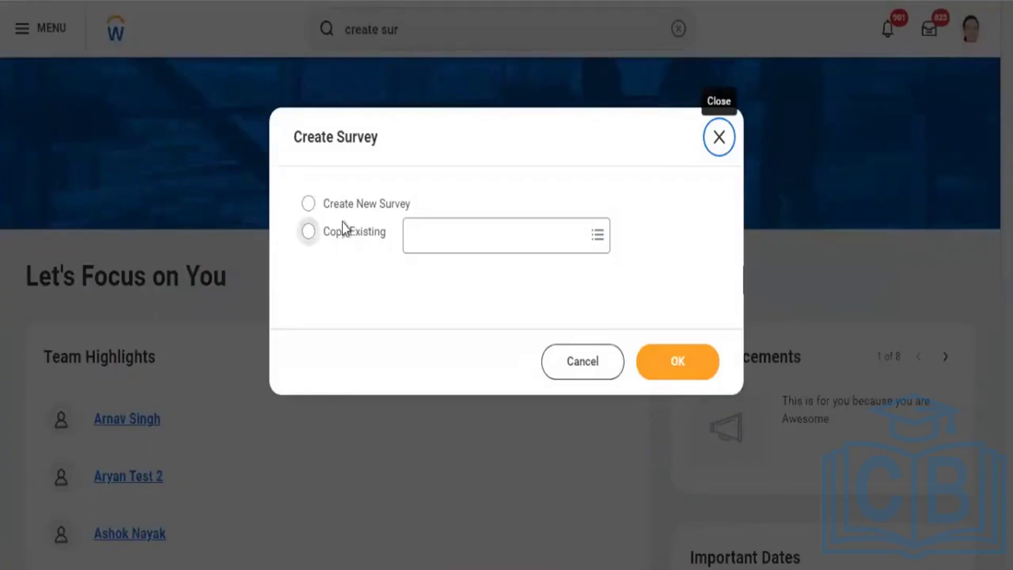
click(341, 204)
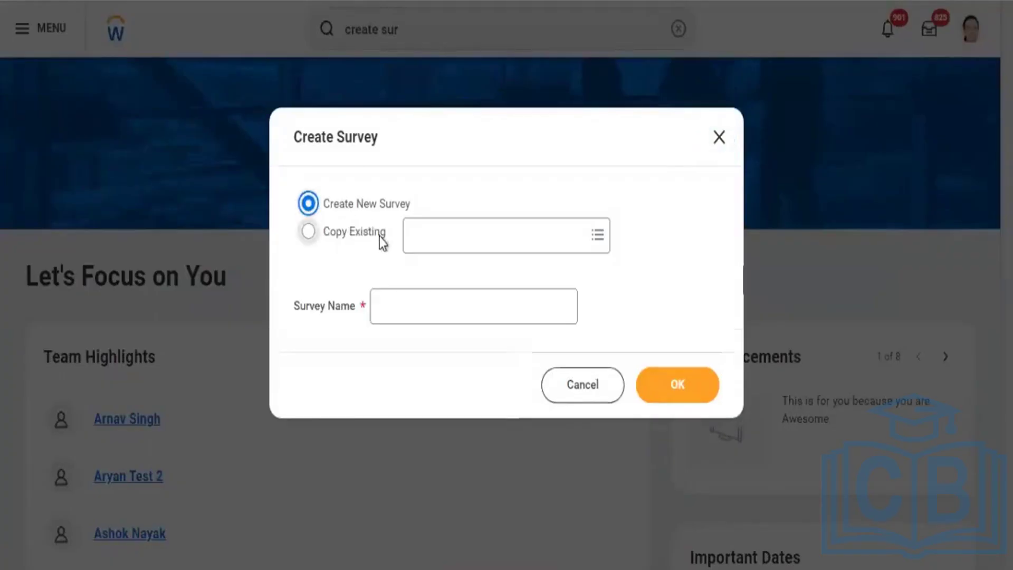
Step: Name the survey 'Employee engaement Survey'
click(411, 304)
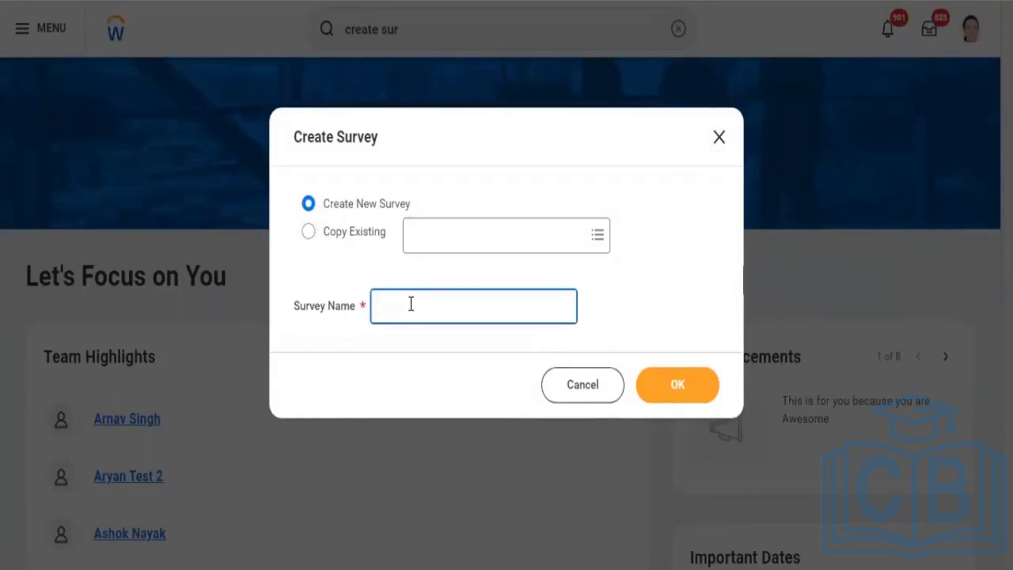
text(Employe)
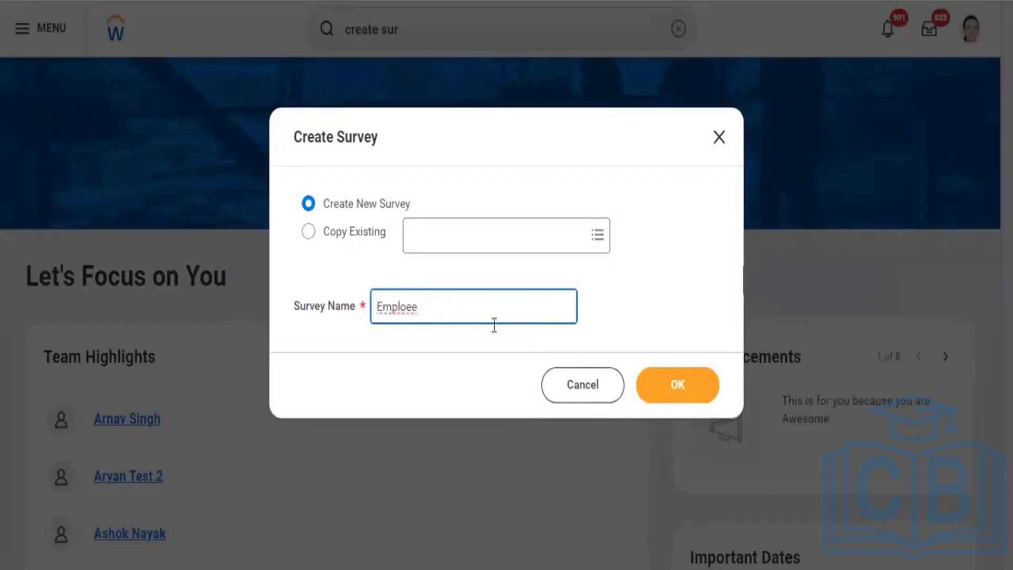
key(BackSpace)
key(BackSpace)
text(yee Enga)
key(BackSpace)
key(BackSpace)
key(BackSpace)
key(BackSpace)
text(ement)
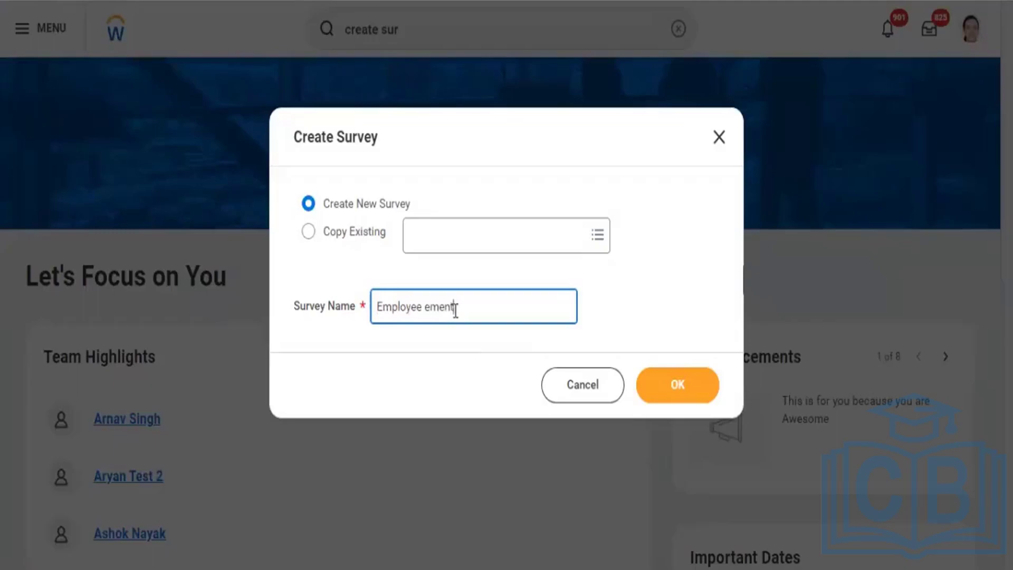
click(426, 306)
text(engae)
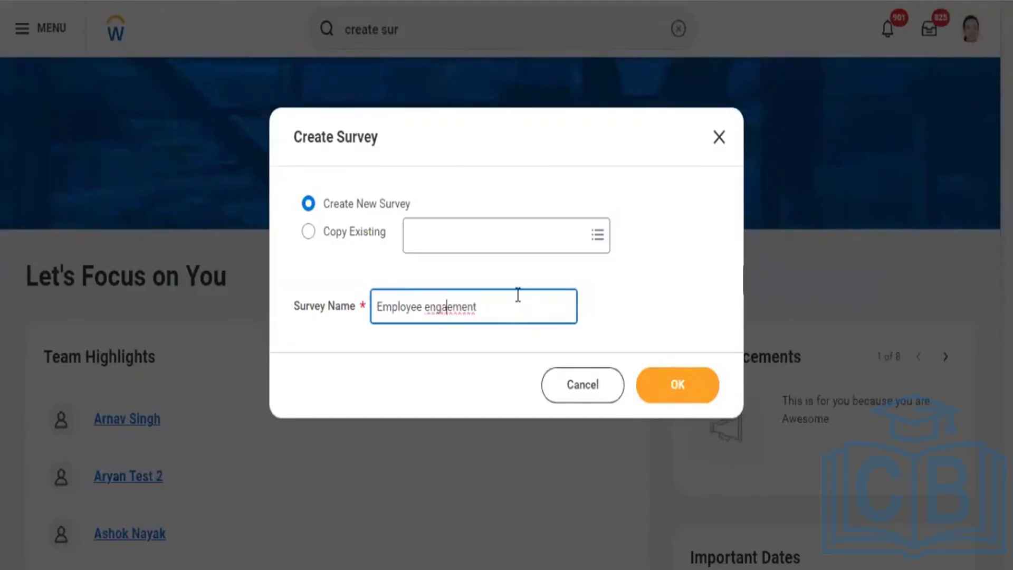
click(518, 294)
text(Seurvbry\\\)
key(BackSpace)
key(BackSpace)
key(BackSpace)
key(BackSpace)
key(BackSpace)
key(BackSpace)
key(BackSpace)
key(BackSpace)
key(BackSpace)
key(BackSpace)
key(BackSpace)
key(BackSpace)
text(urvey)
Step: Leave 'engaement' unchanged in the spelling suggestions and confirm creating the survey
right_click(451, 310)
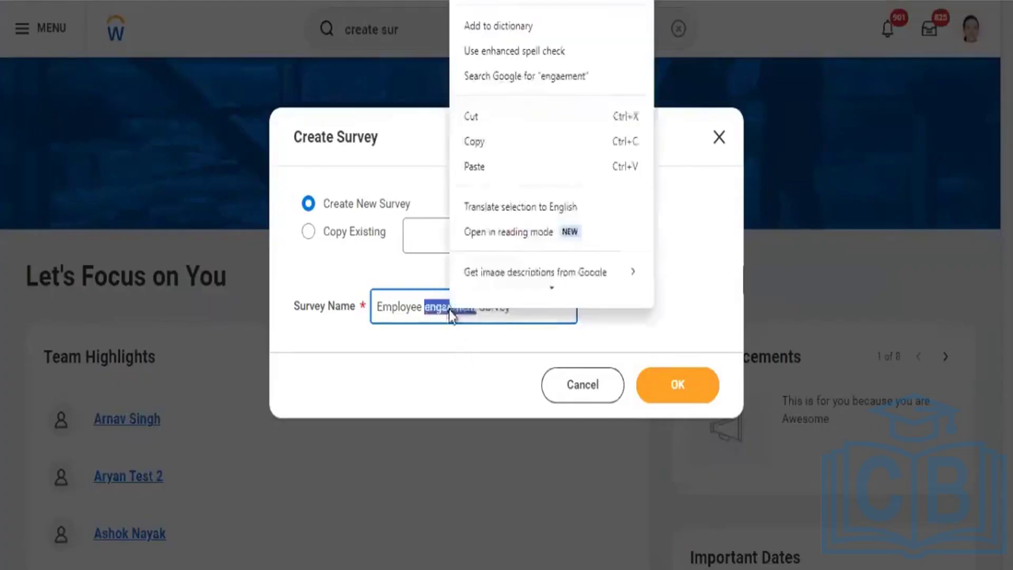
scroll(451, 290, down, 1)
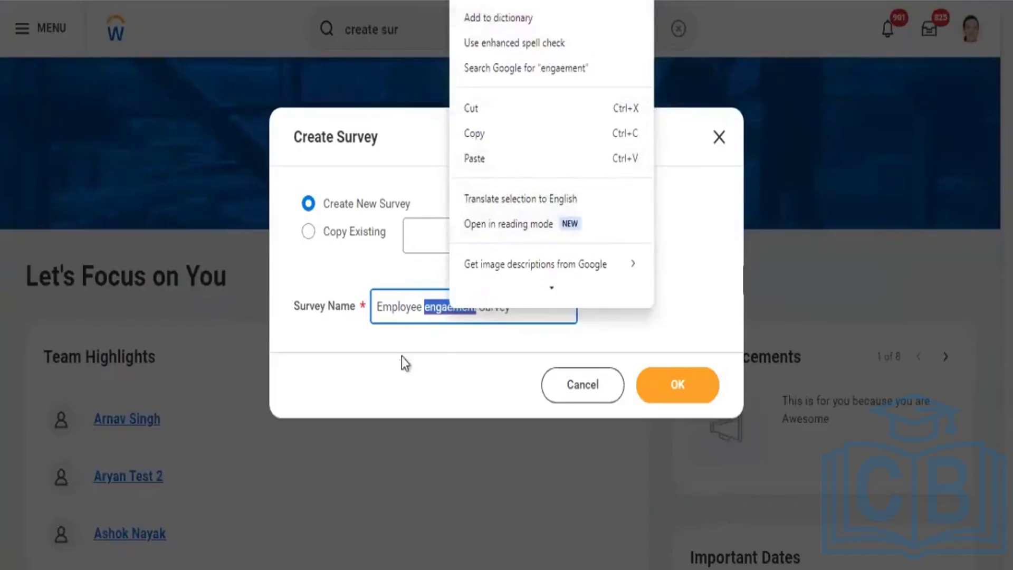
click(534, 319)
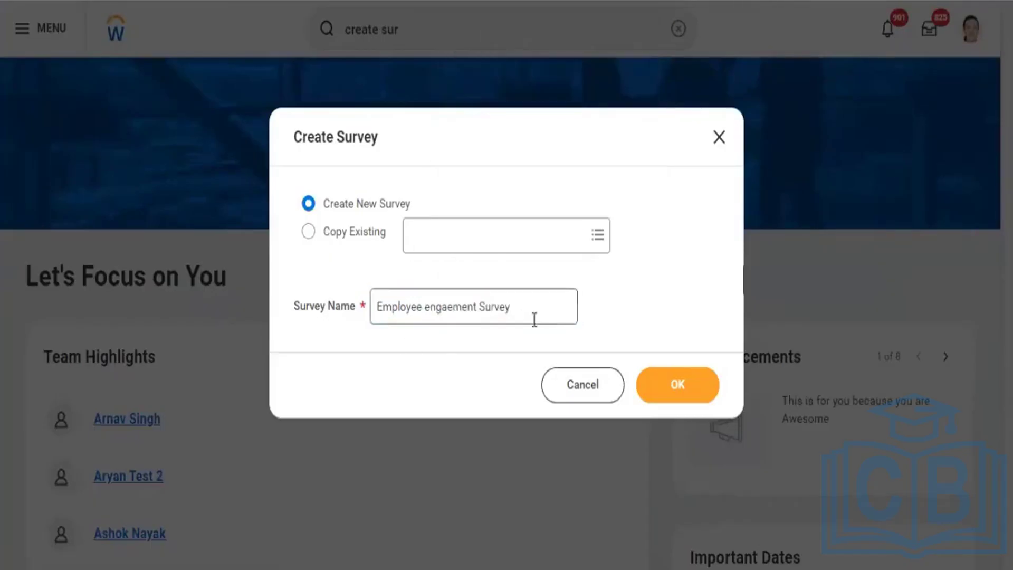
click(661, 384)
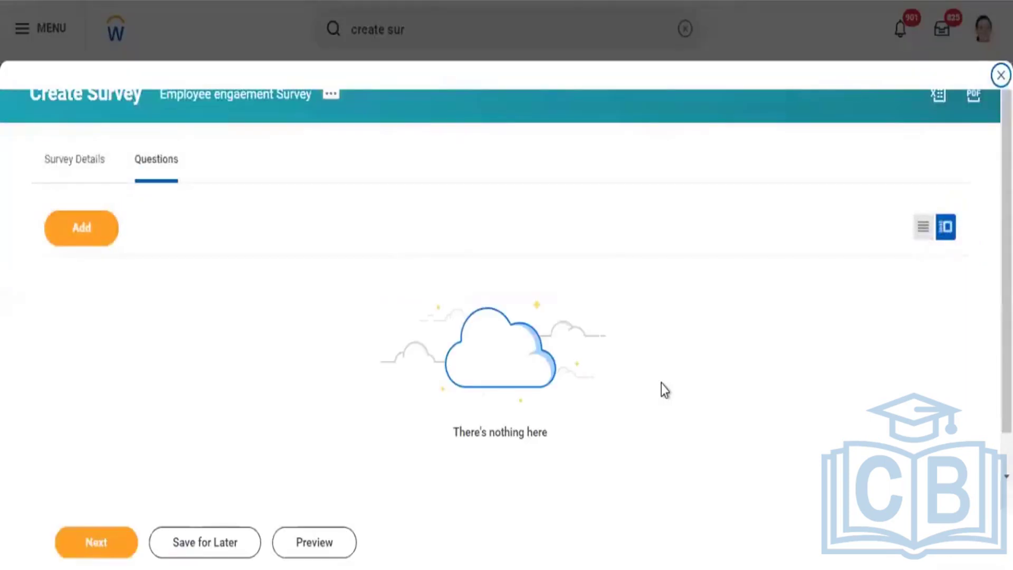
Step: Add a new survey question of type (Multi-Select) Checkbox
click(74, 236)
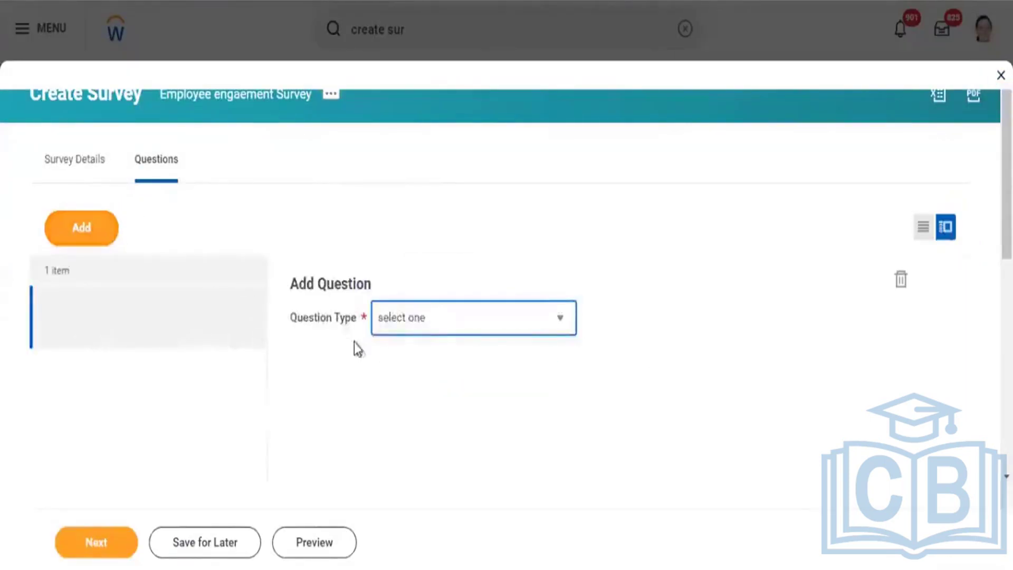
click(430, 338)
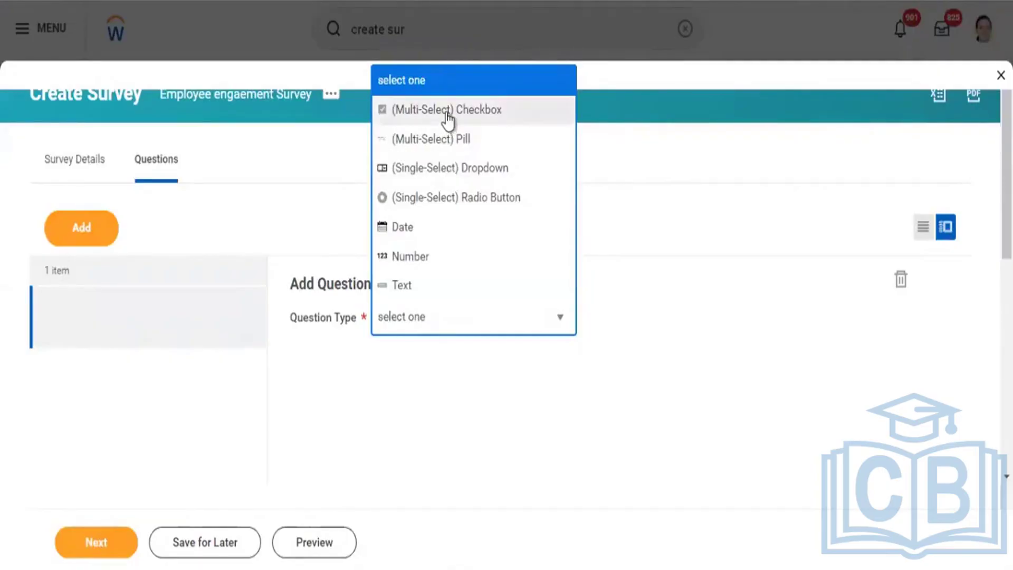
click(448, 117)
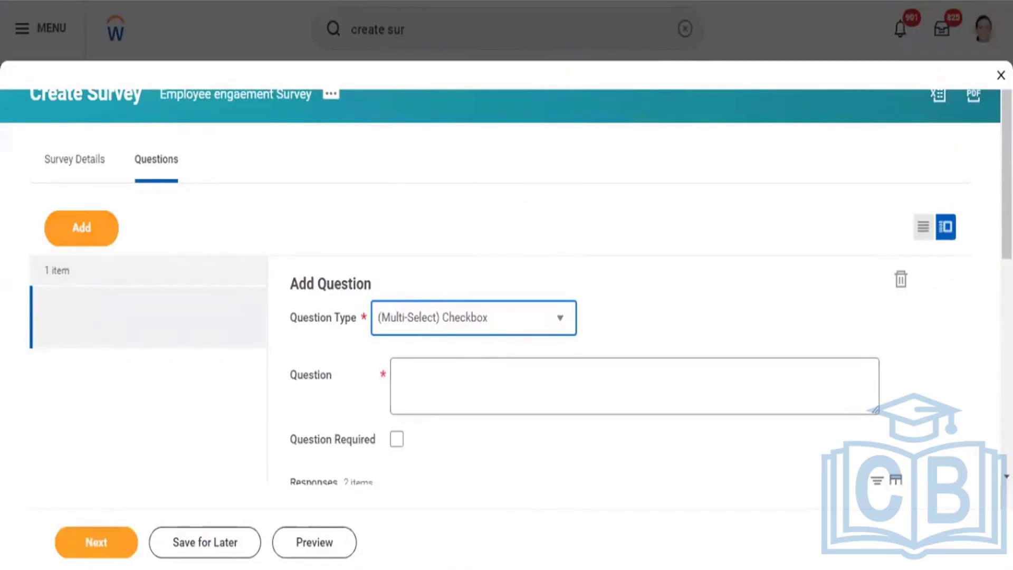
scroll(507, 285, down, 5)
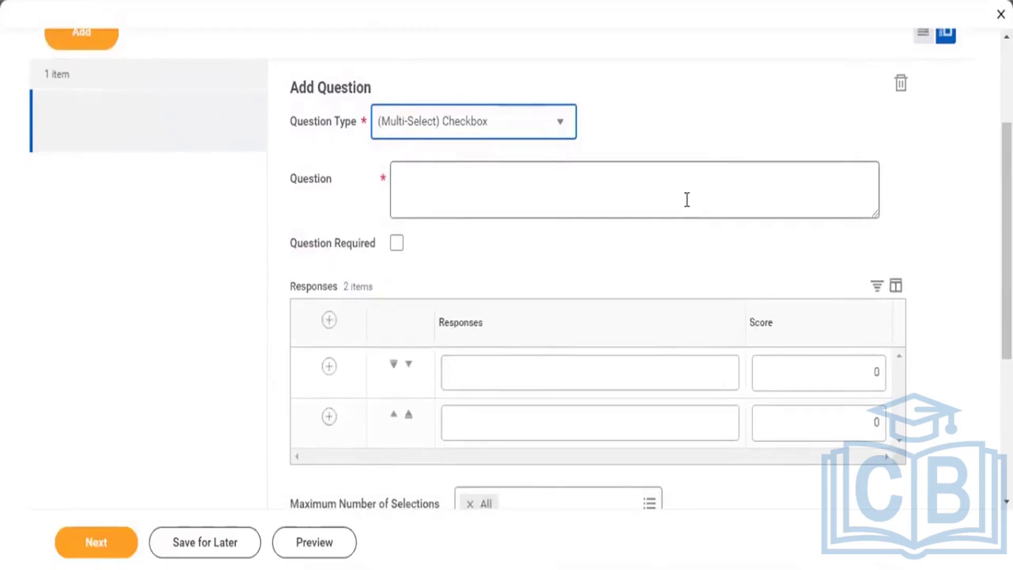
Step: Enter the question 'What is the Goal for creating services', fixing the misspellings
click(687, 199)
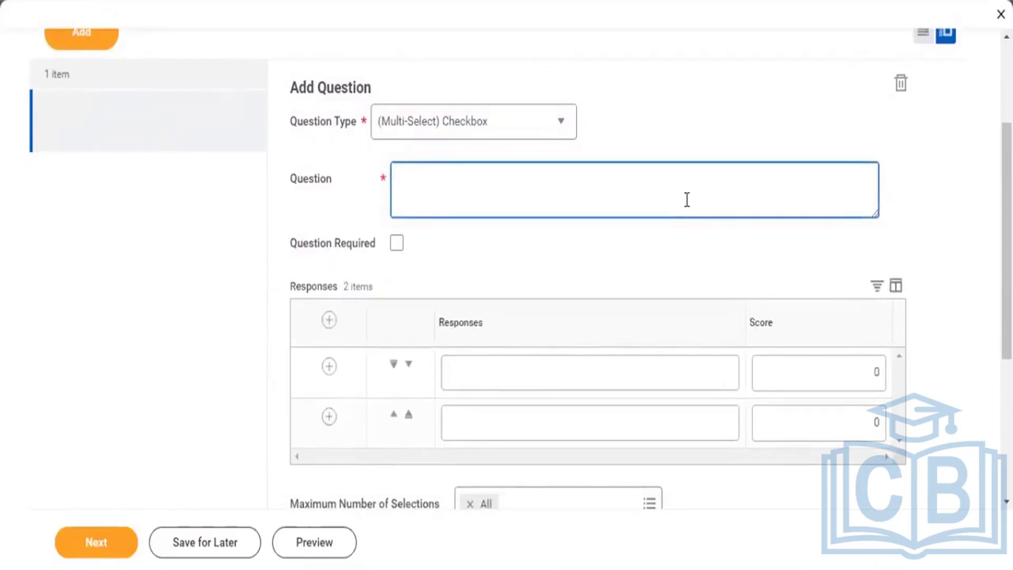
text(What)
text(is the)
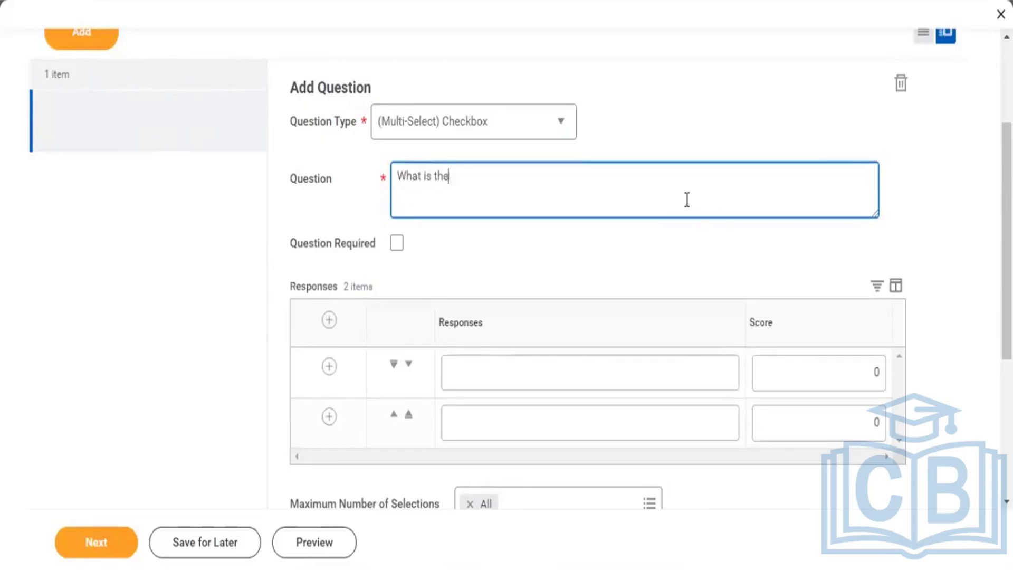
text( Goal for crea)
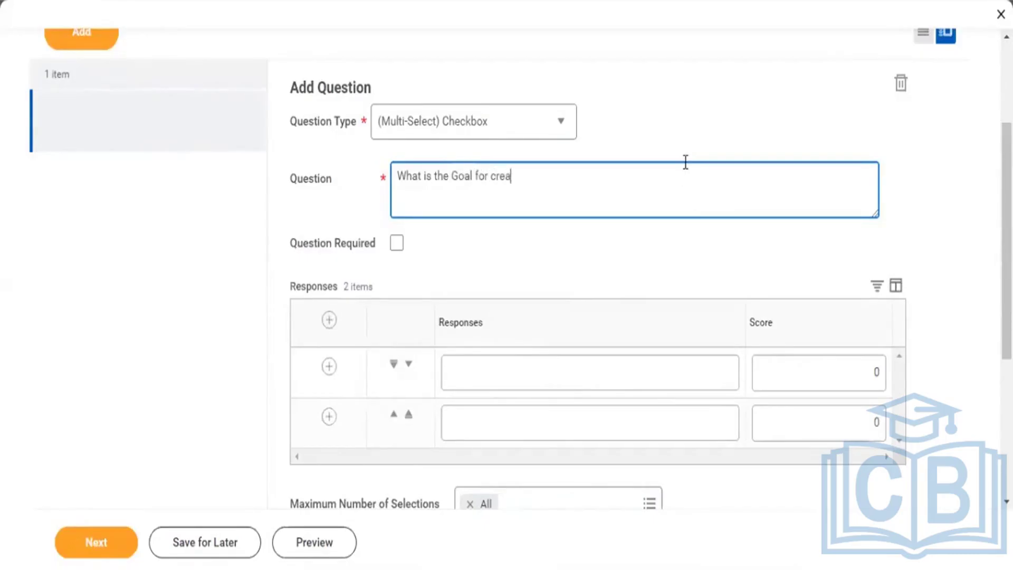
text(teing servuces)
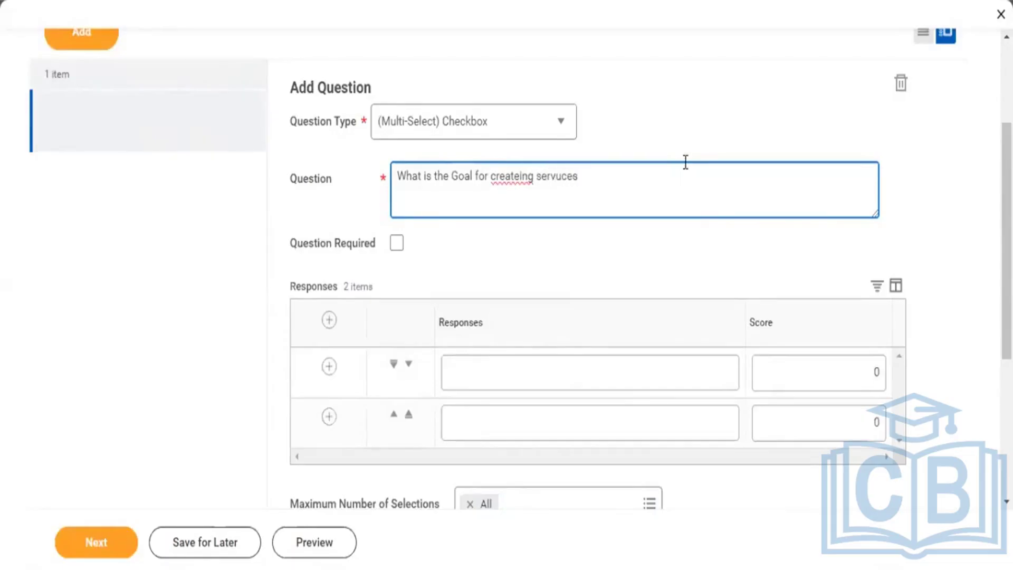
right_click(531, 175)
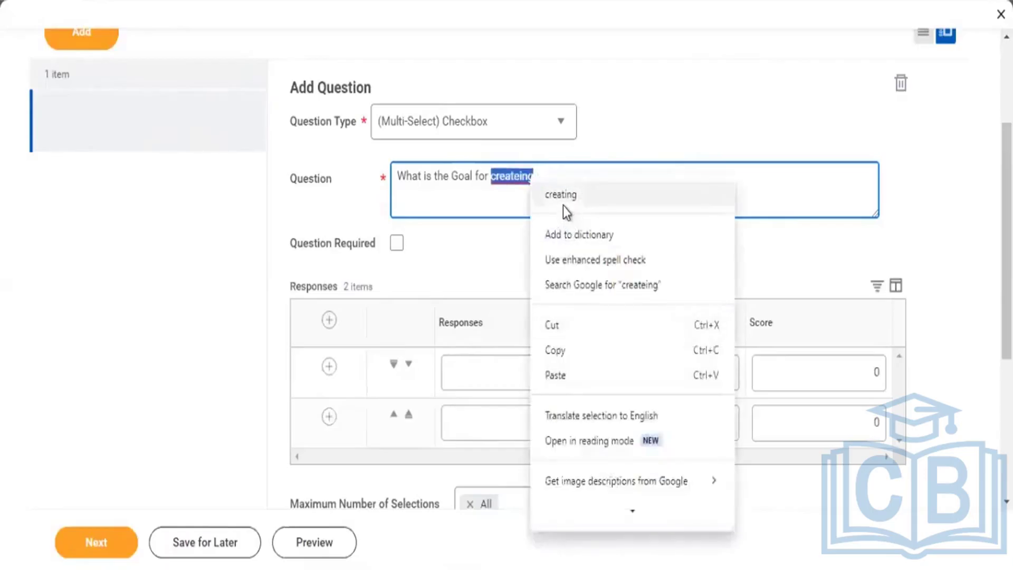
click(563, 205)
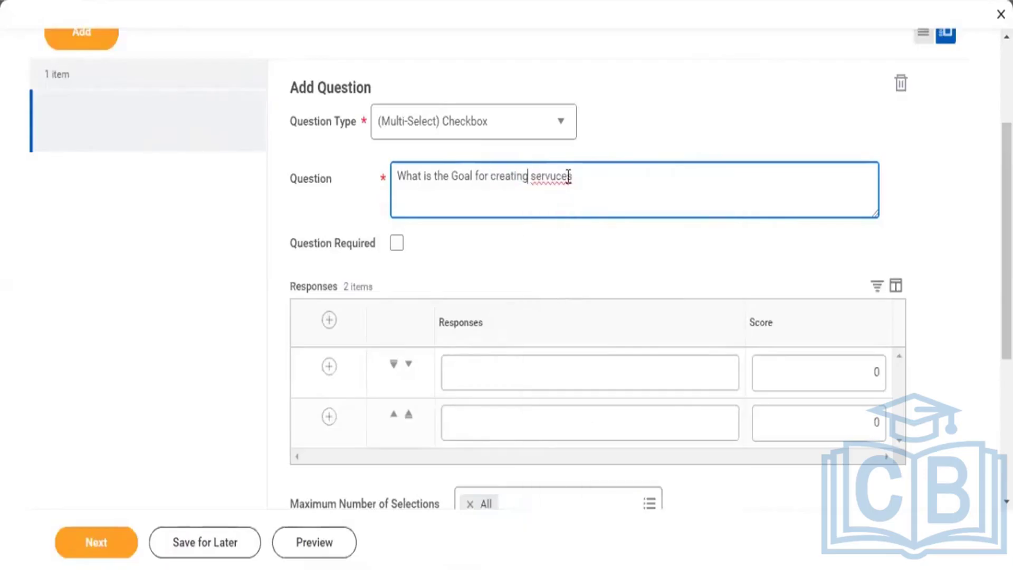
right_click(559, 182)
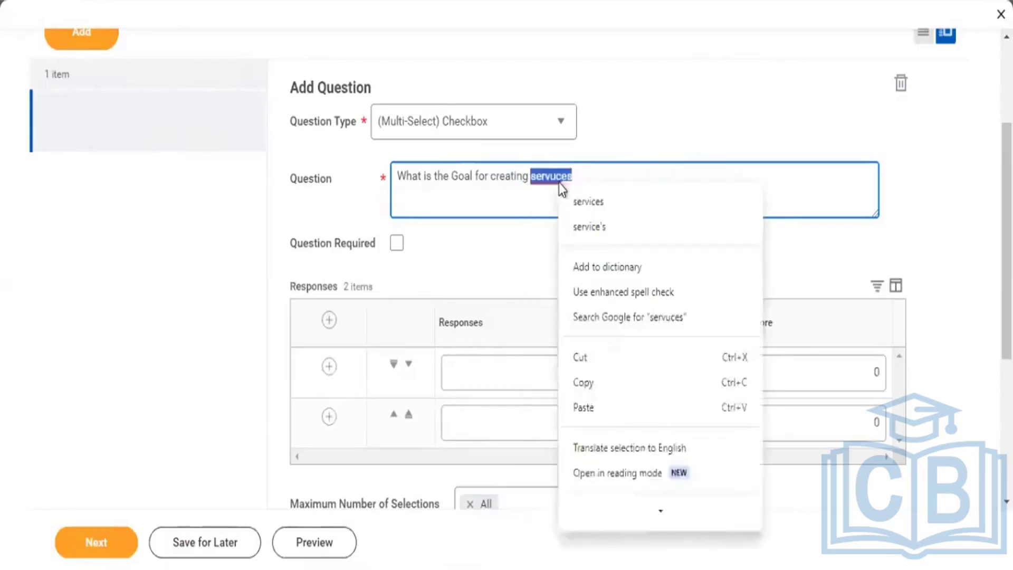
click(591, 208)
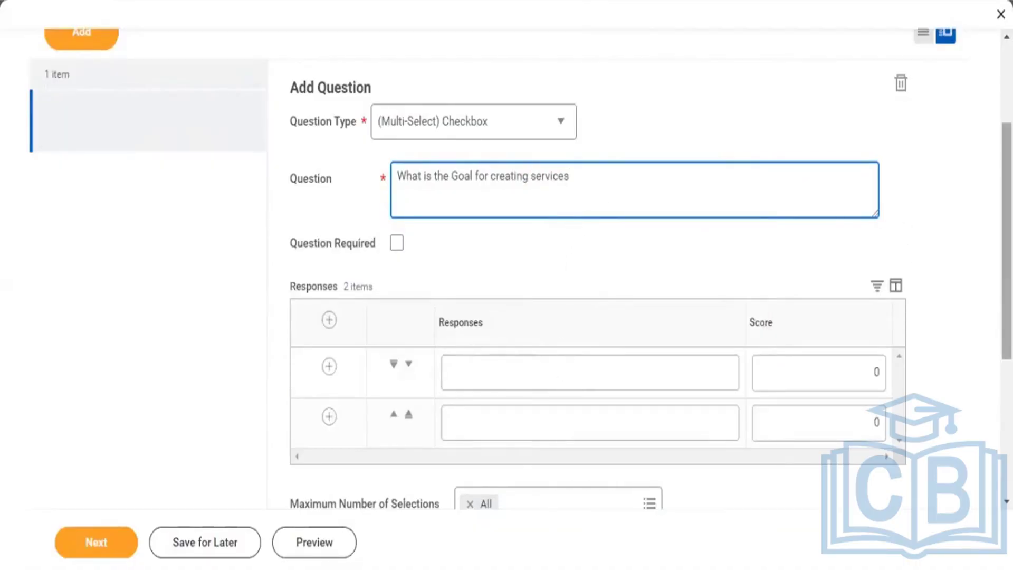
scroll(859, 300, down, 5)
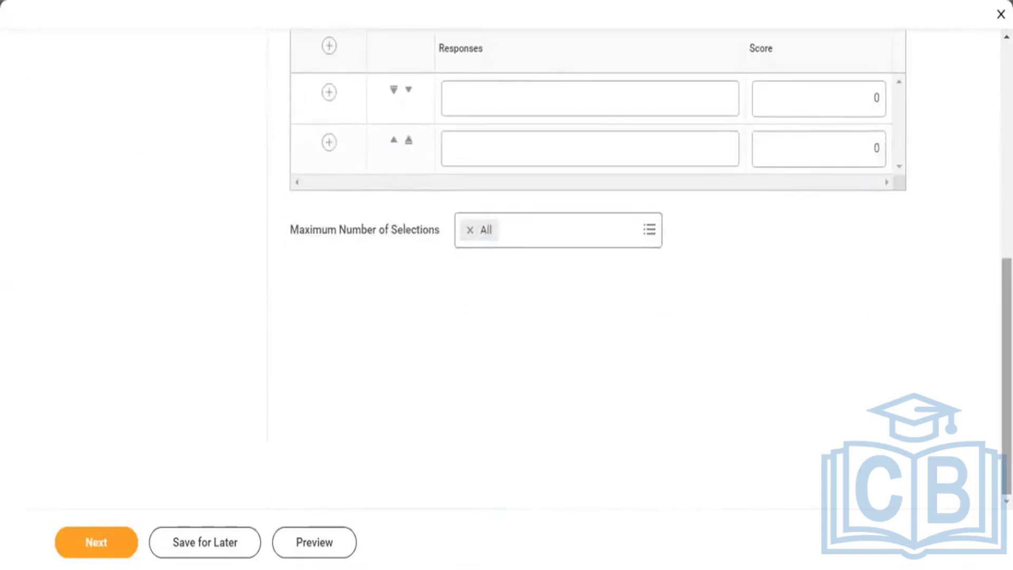
Step: Try Next, getting 2 errors for the empty response rows, and select the first response box
scroll(651, 228, up, 3)
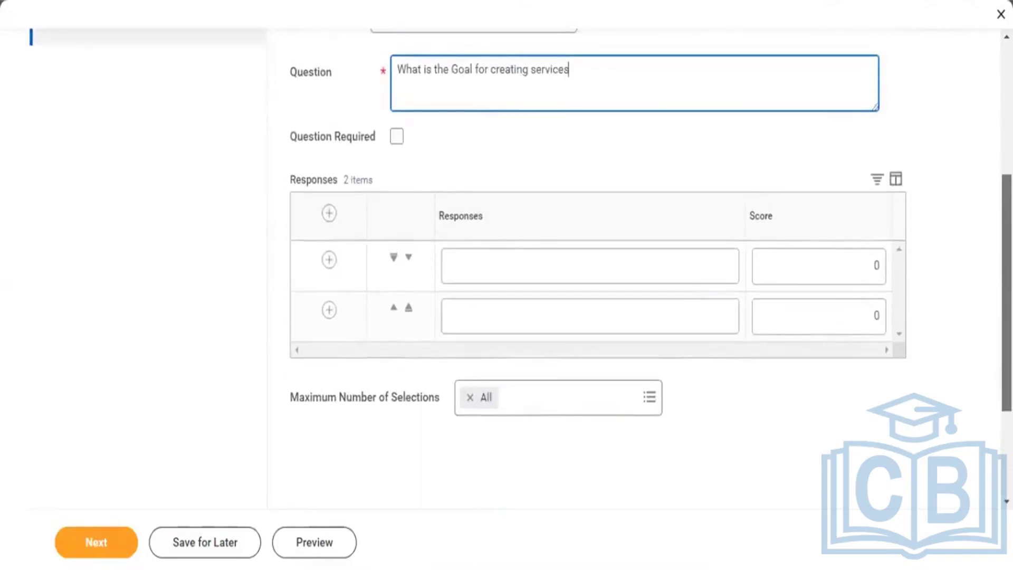
scroll(520, 235, up, 1)
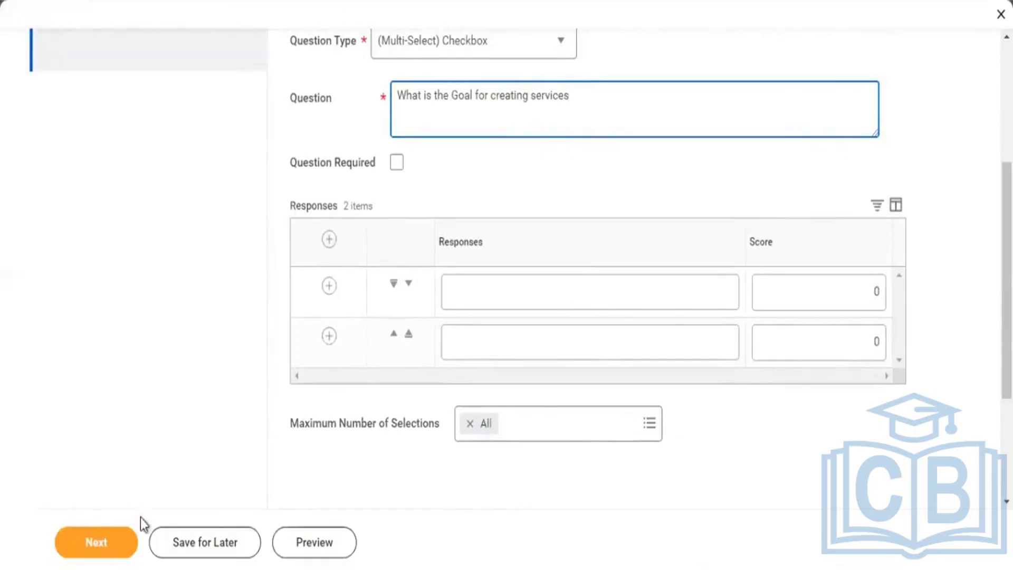
click(105, 552)
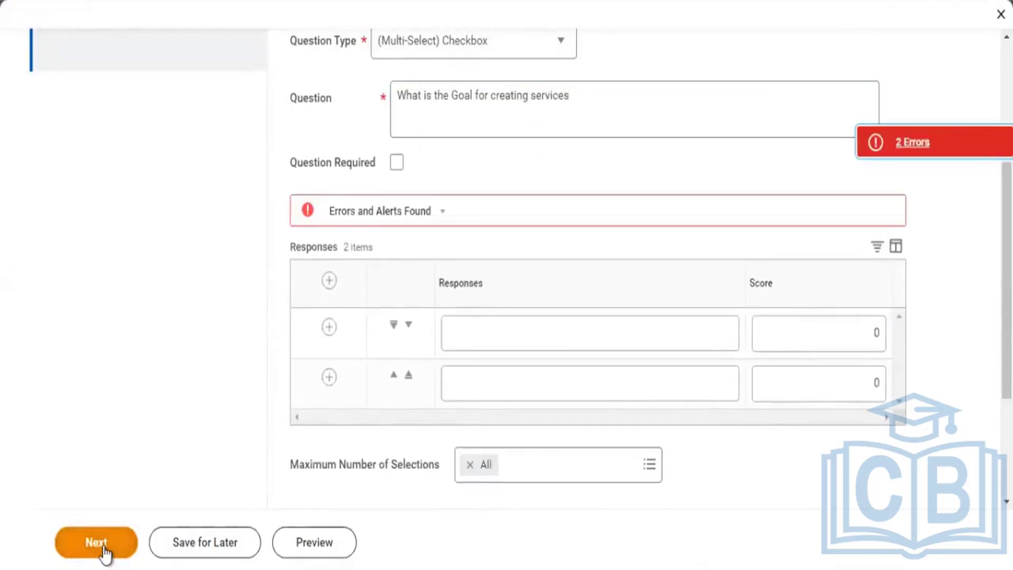
click(474, 343)
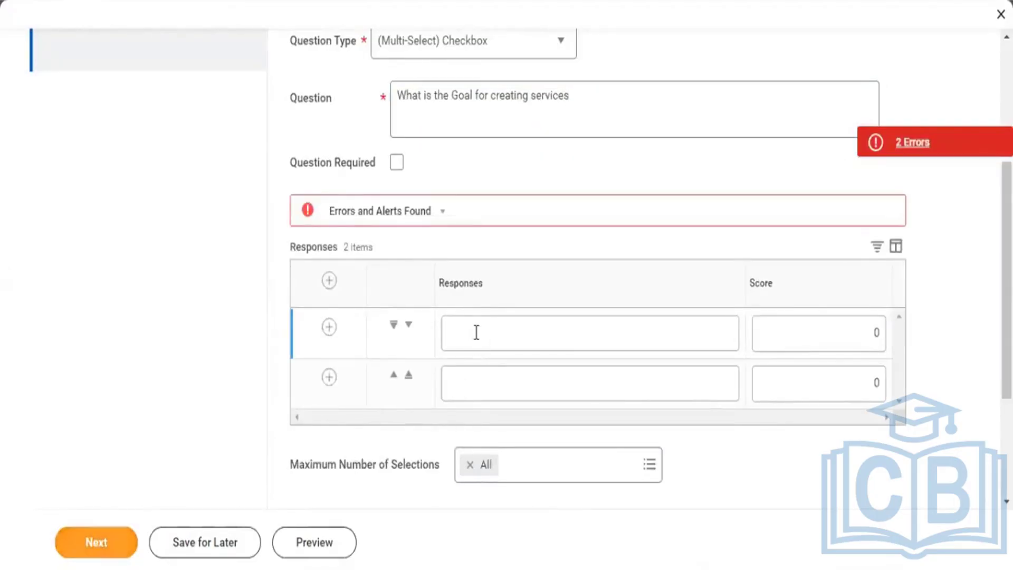
click(477, 333)
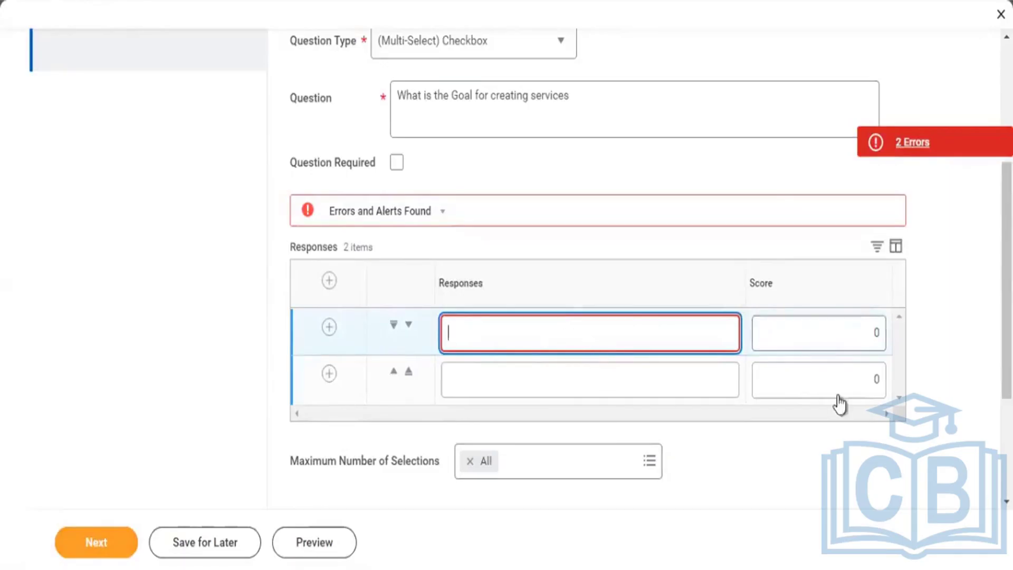
scroll(839, 404, up, 5)
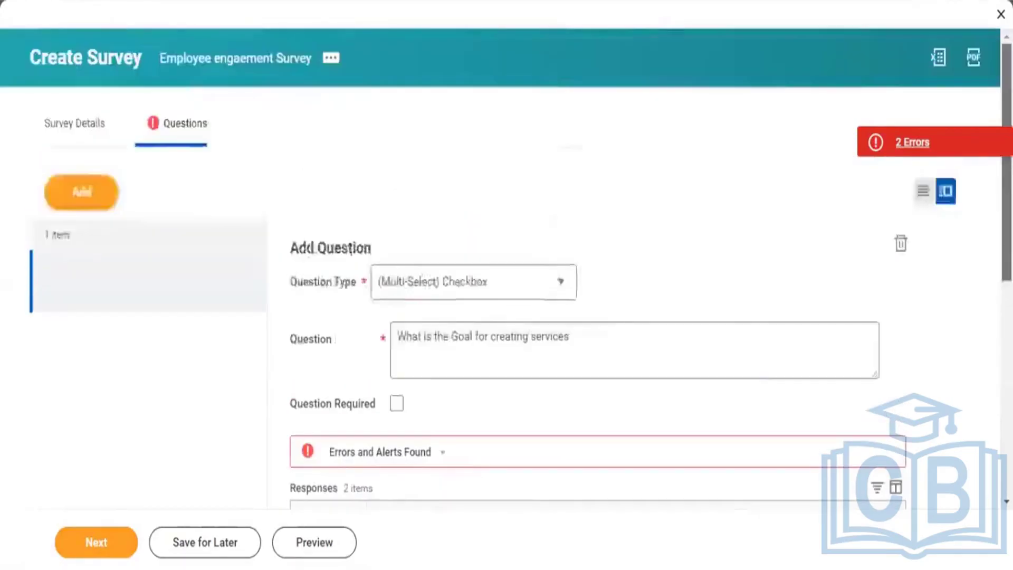
scroll(739, 263, down, 6)
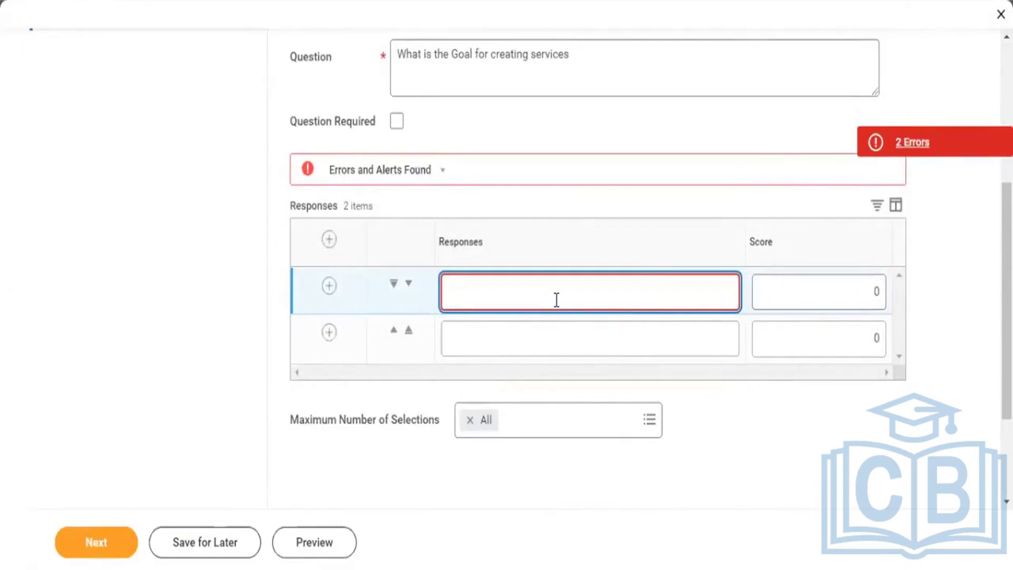
Step: Fill in the first response 'Submit a review for New Hire Cloud Connect' with score 20
text(Submit a review)
click(564, 259)
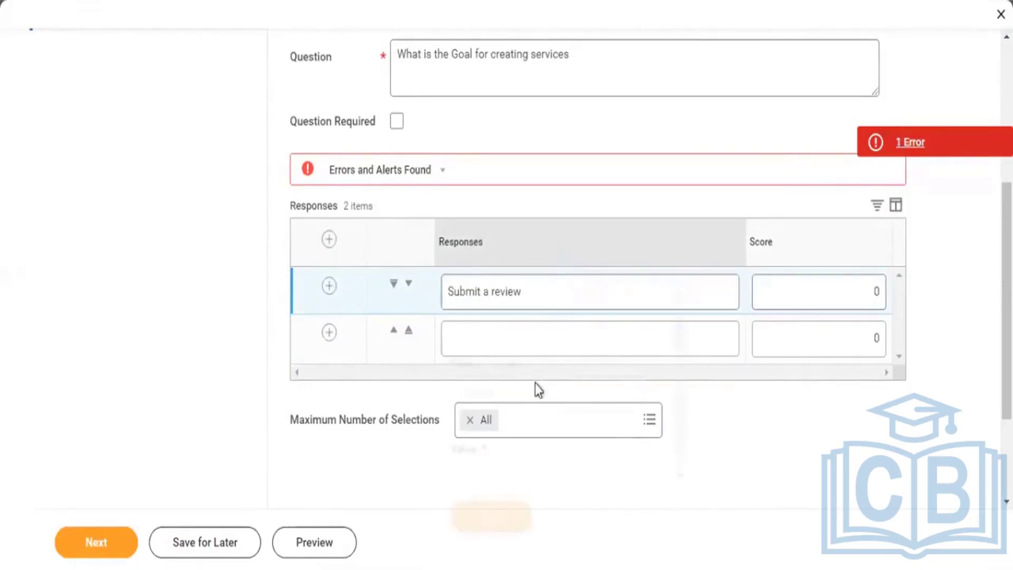
click(486, 195)
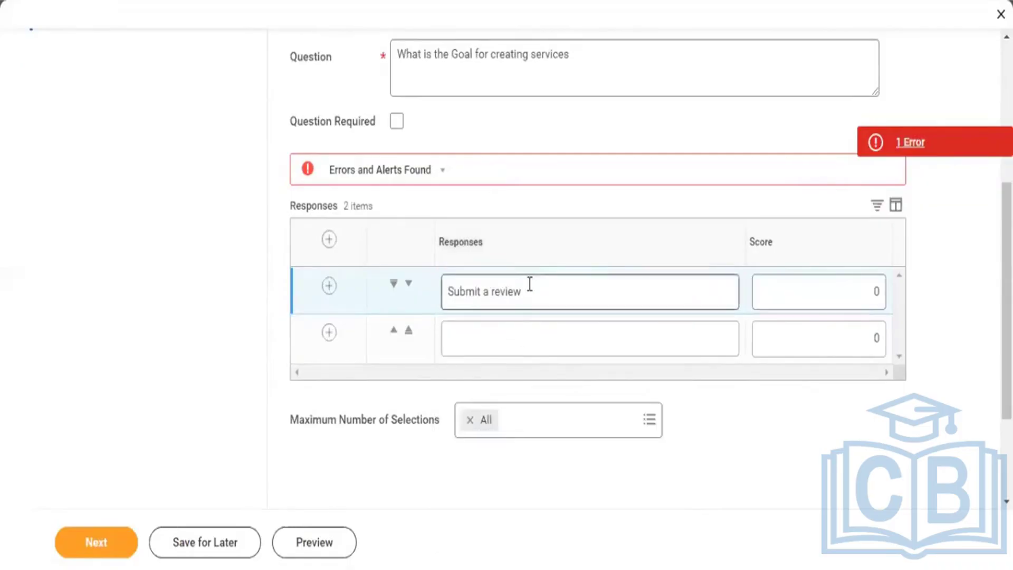
click(530, 284)
text(for)
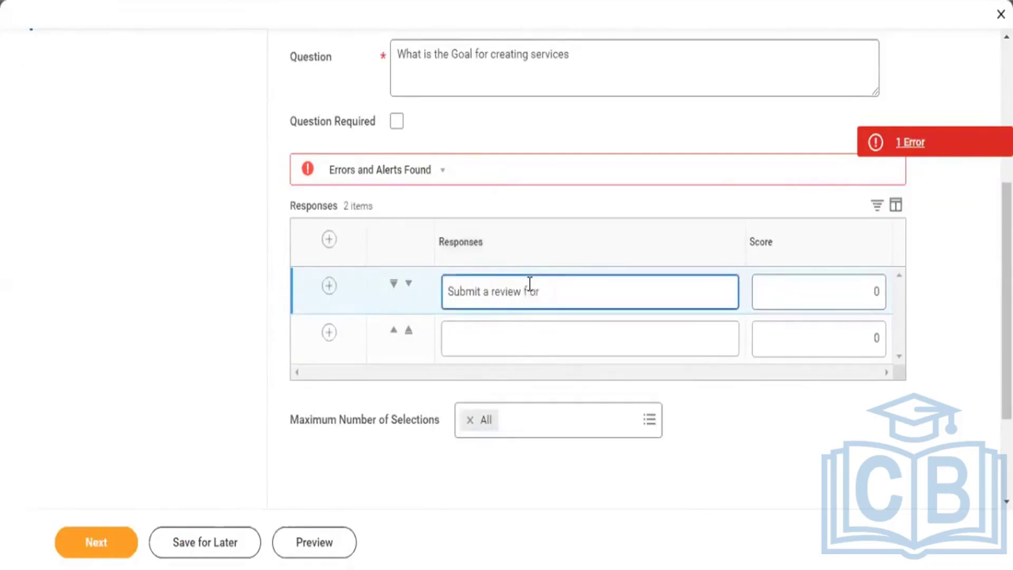
click(530, 284)
click(571, 289)
text(New Hire Cloud Connect)
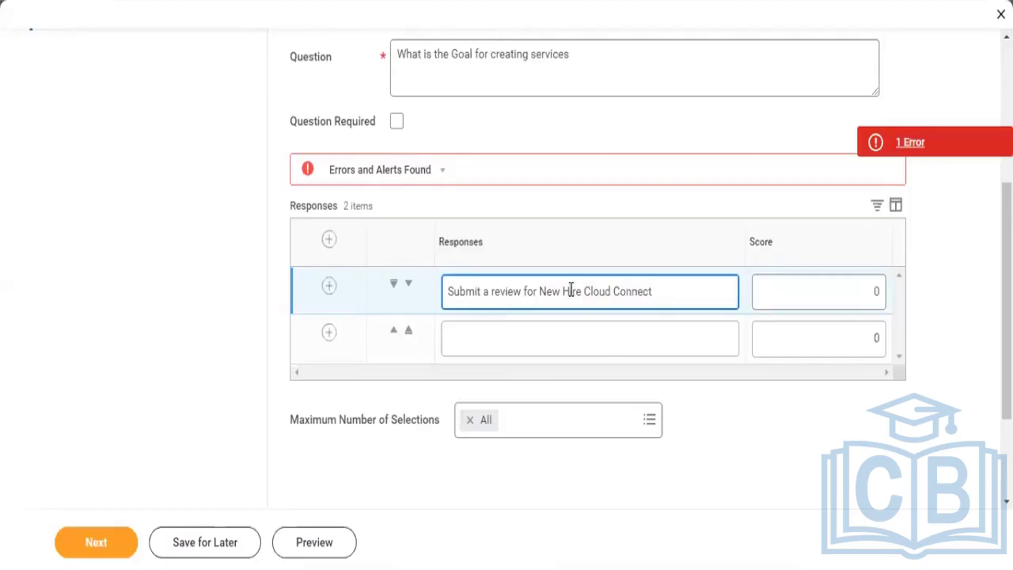
click(565, 349)
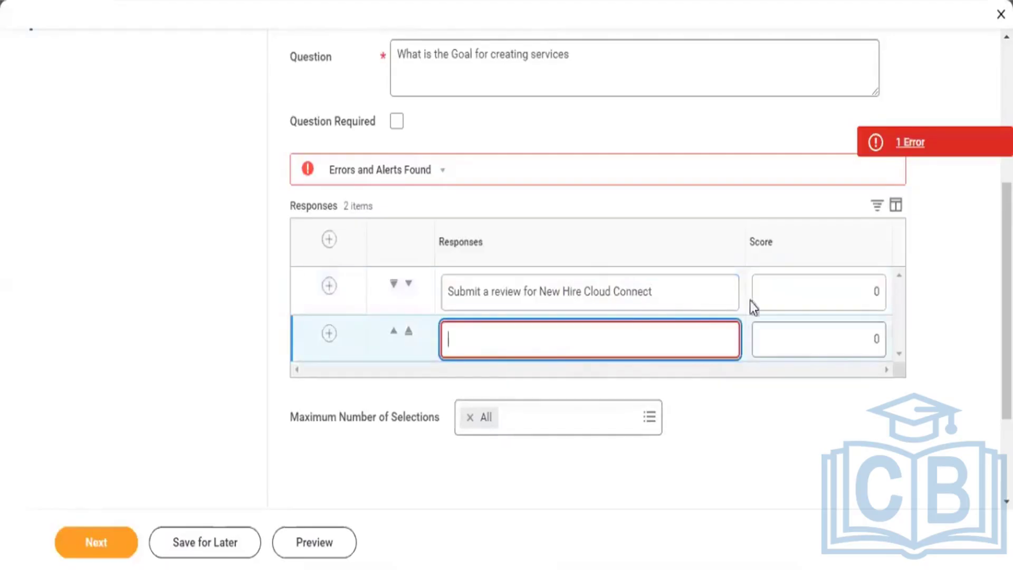
click(785, 306)
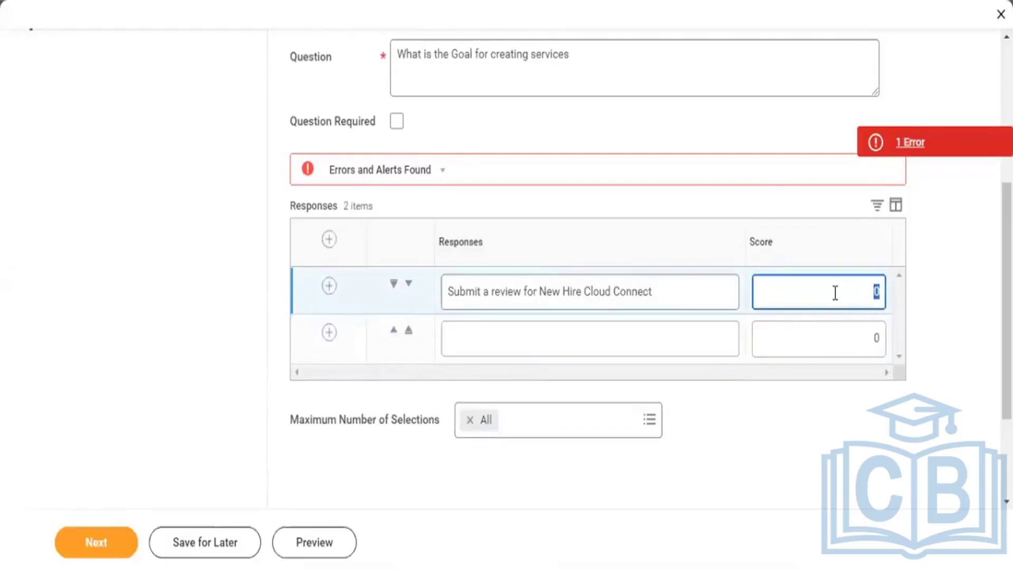
text(20)
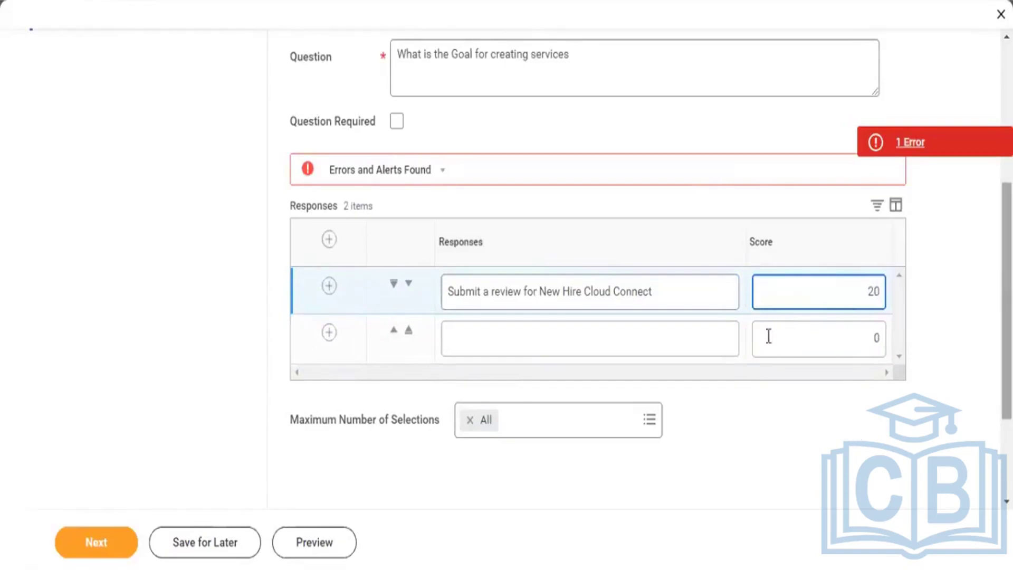
Step: Enter 'Digital Workday course' as the second response and continue to the Send Survey dialog
click(504, 335)
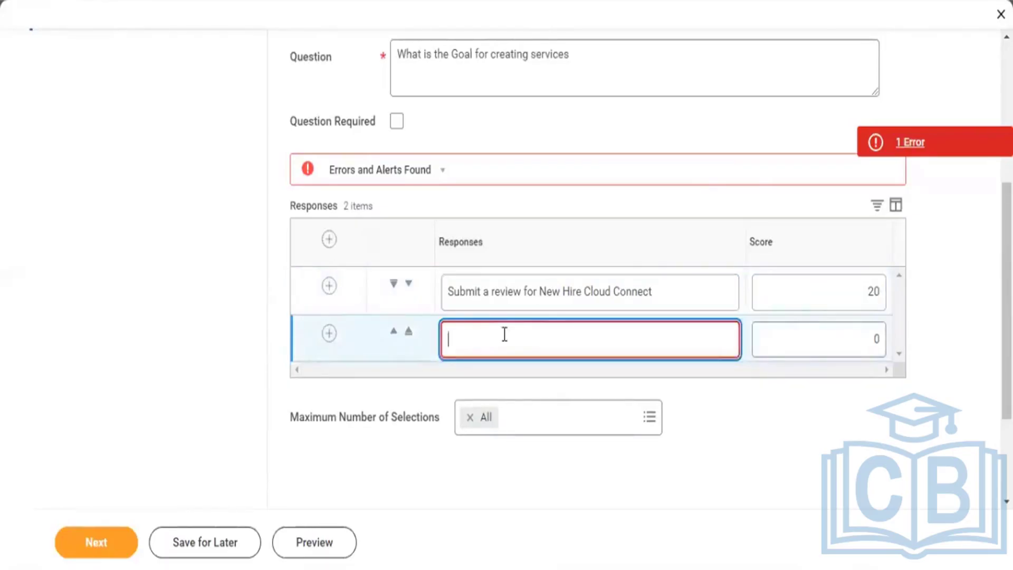
text(V)
key(BackSpace)
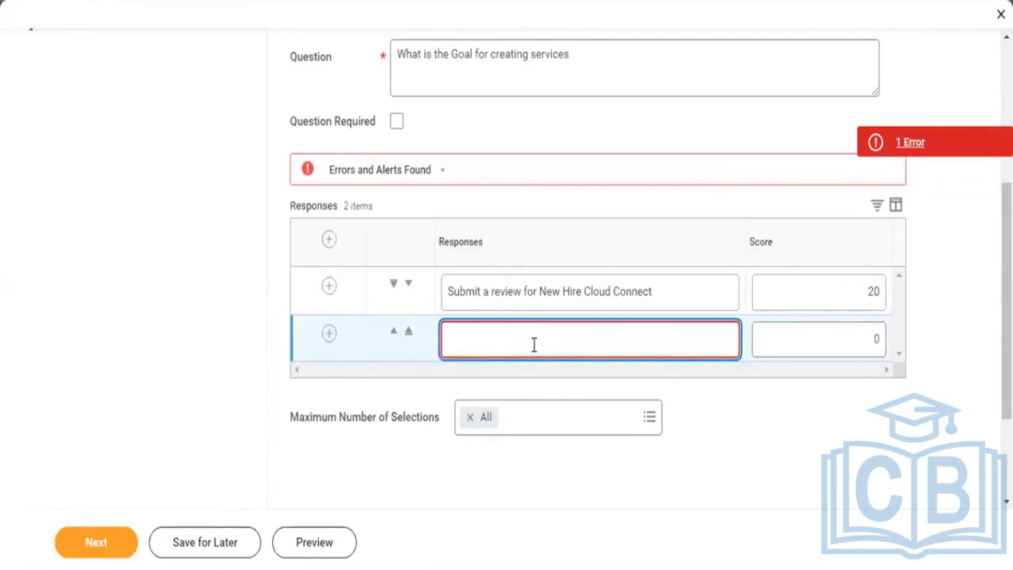
text(Dig)
text(ita )
text(l Work)
text(day)
key(BackSpace)
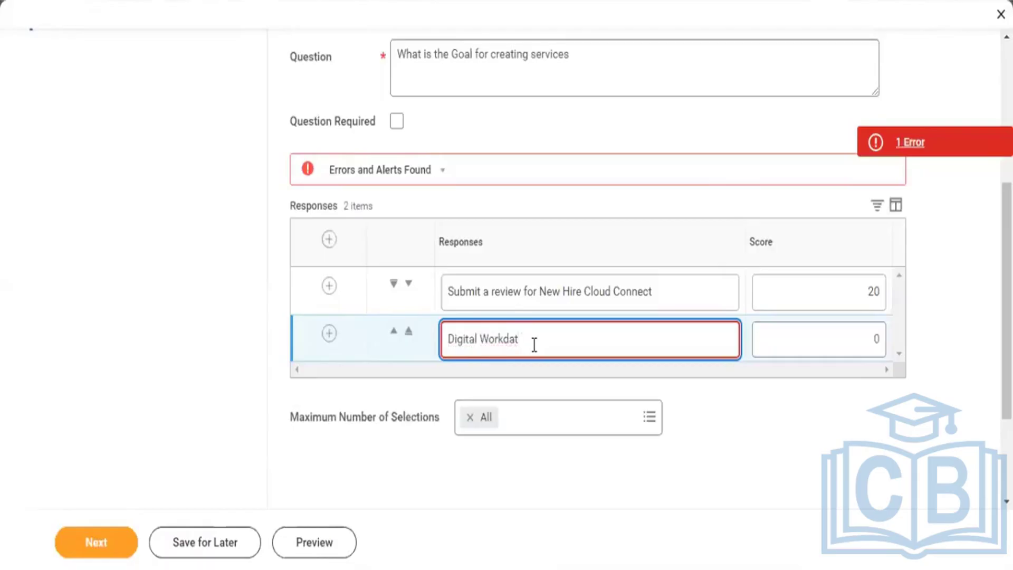
text(y course)
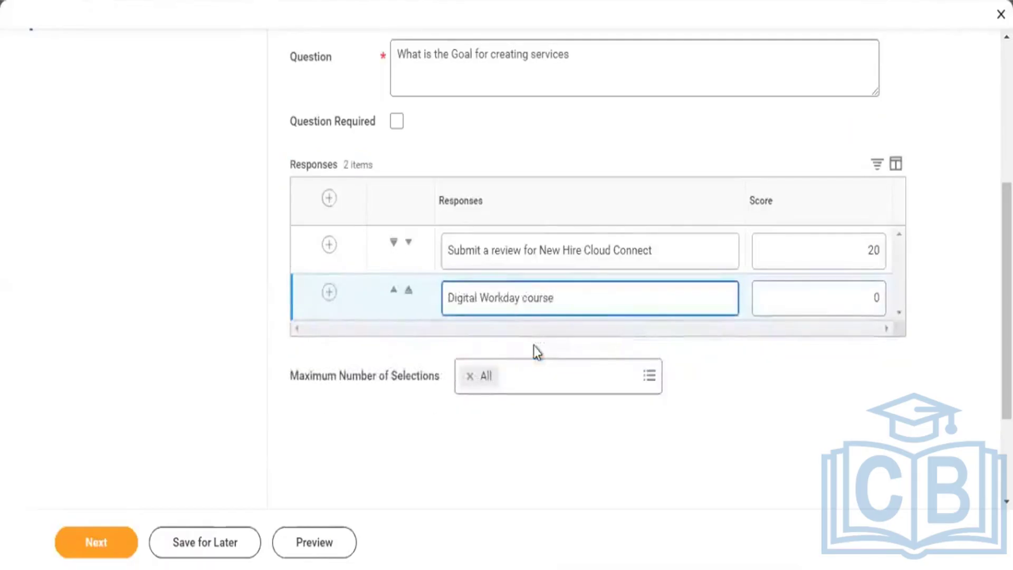
click(96, 553)
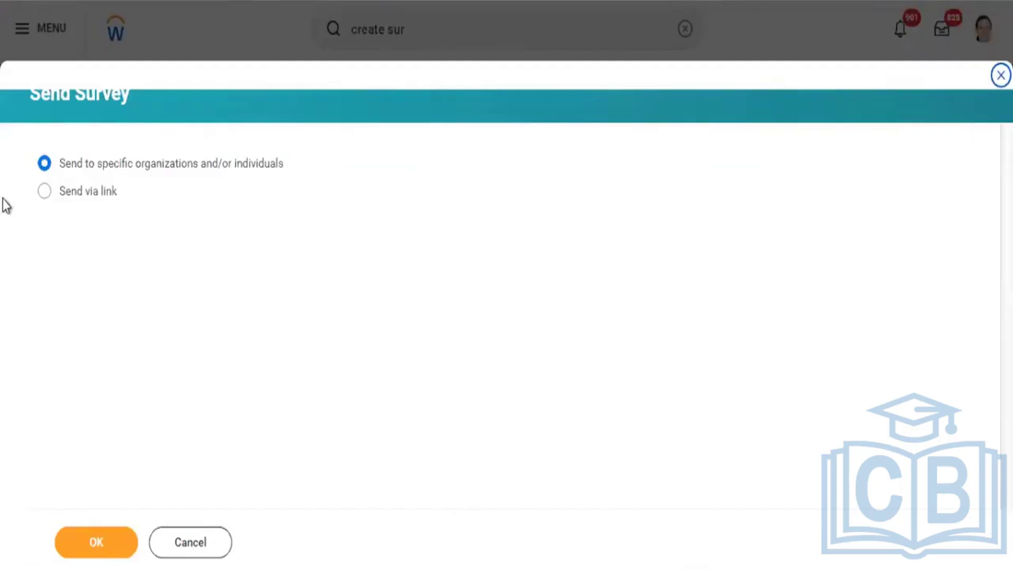
Step: Send the survey via link and select its Survey Link URL for copying
click(94, 199)
click(108, 548)
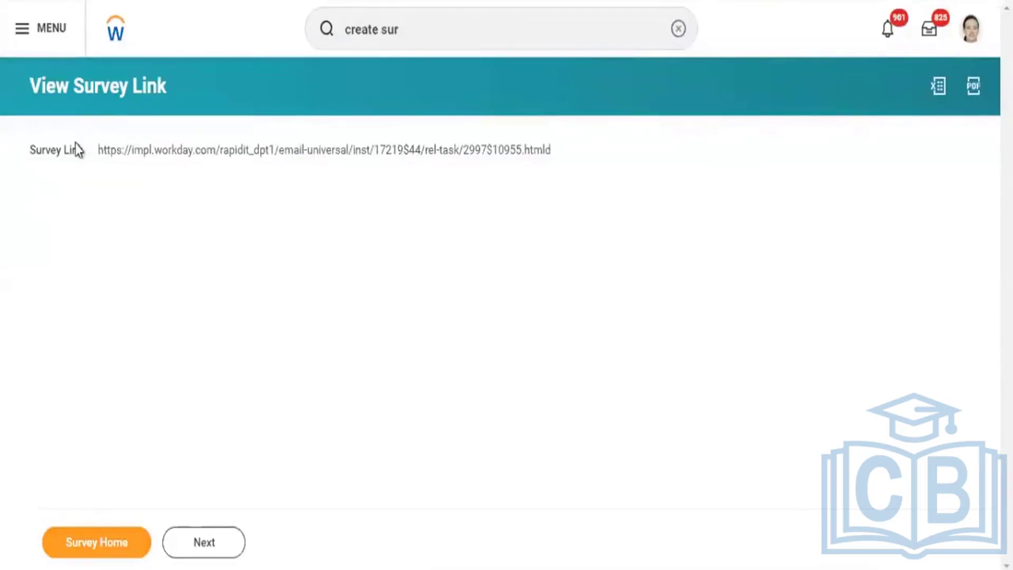
drag(96, 151, 534, 160)
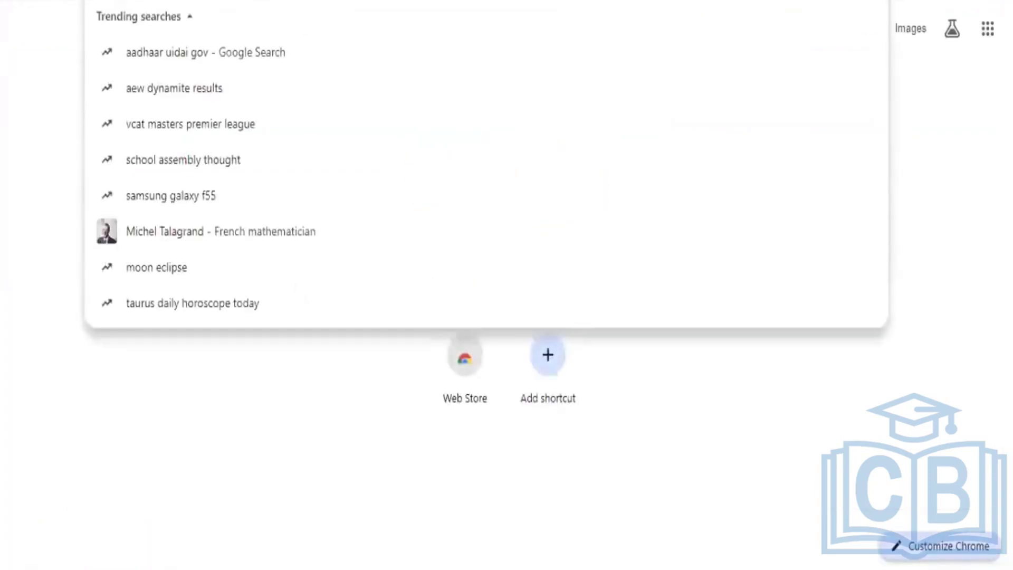
Step: Load the pasted survey link in the new Chrome tab to reach the Take Survey page
text(Survey Link https://impl.workday.com/rapidit_dpt1/email-universal/inst/17219$44/rel-task/2997$10955.htmld)
key(Return)
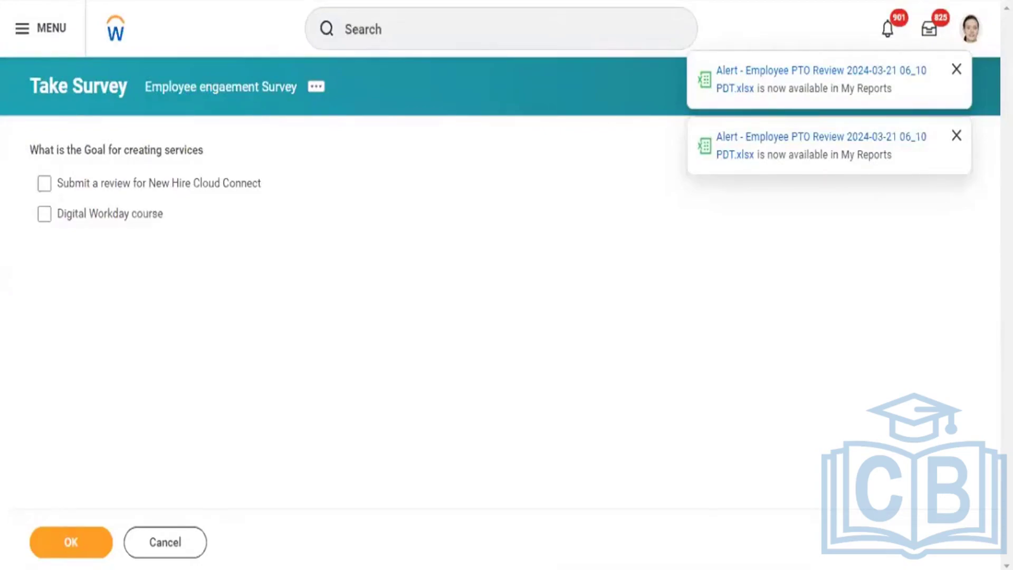
Step: Answer the survey with 'Submit a review for New Hire Cloud Connect' and submit it
click(140, 186)
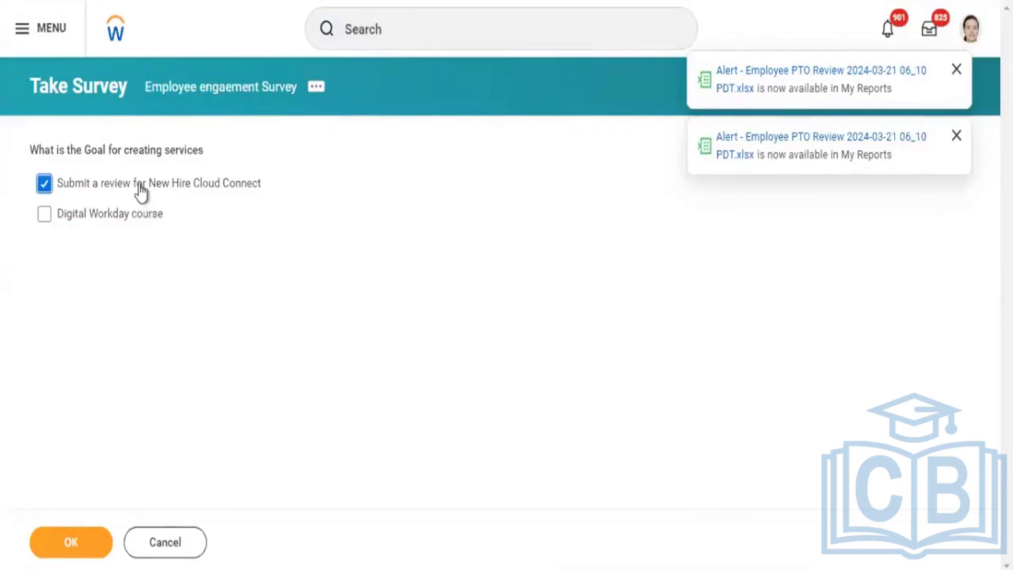
click(74, 555)
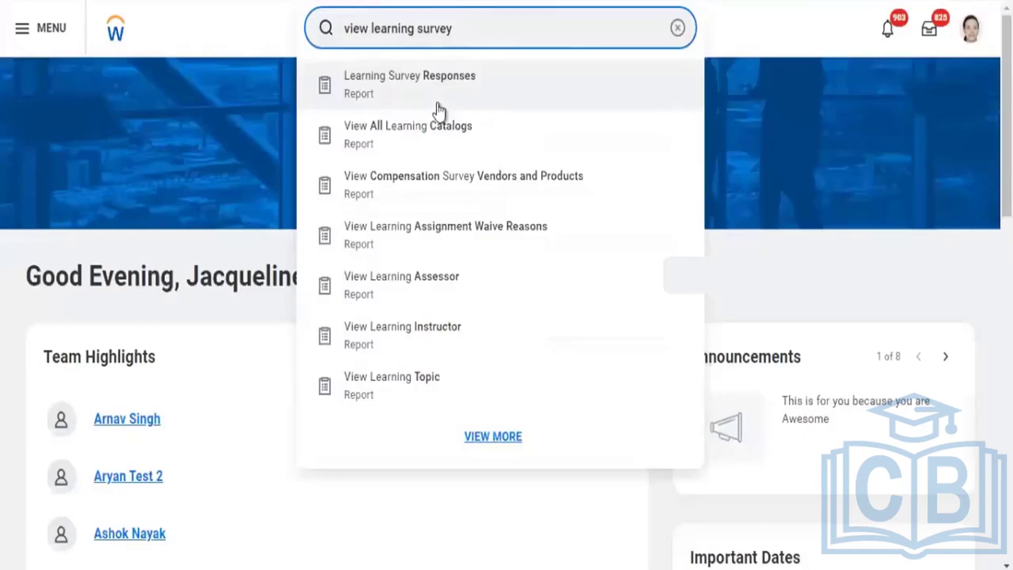
Step: Run Learning Survey Responses for Employee engaement Survey, Employee Engagement and Survey
click(436, 92)
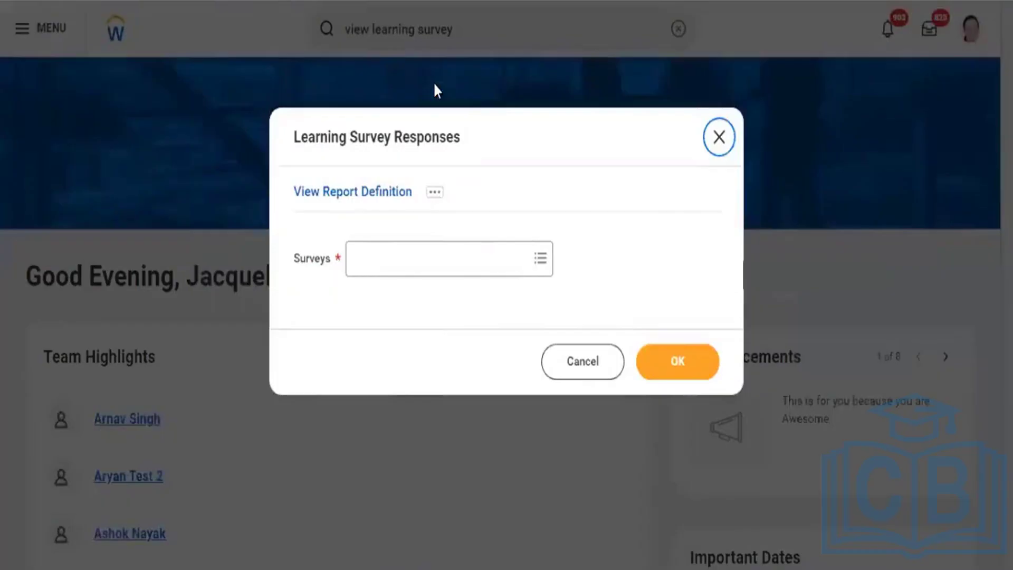
click(407, 269)
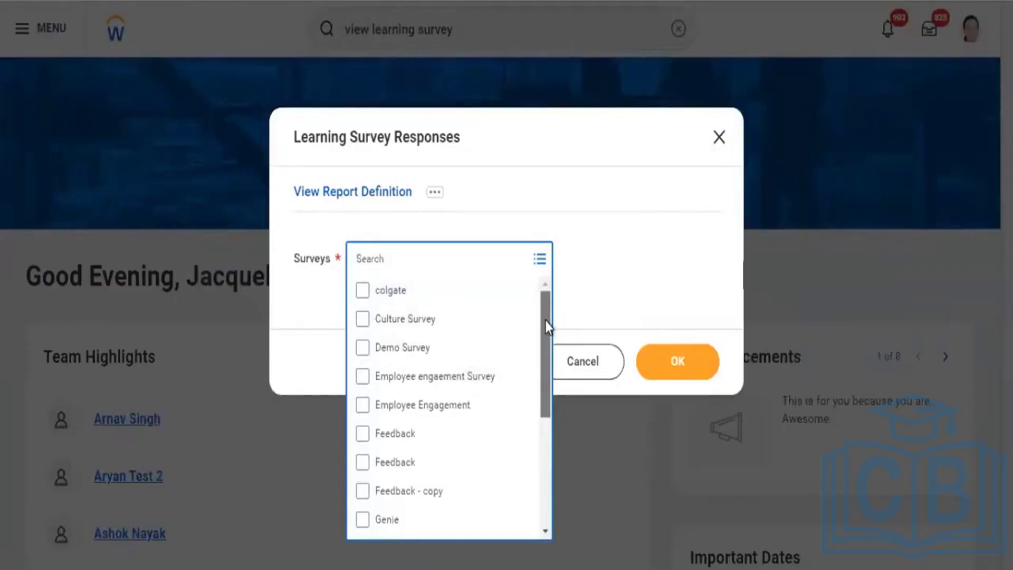
click(467, 378)
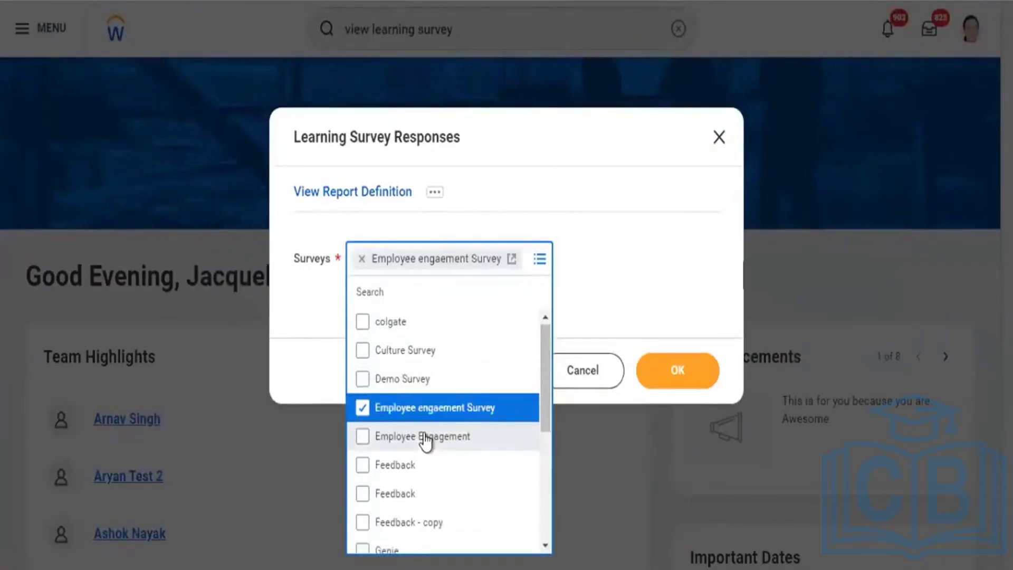
click(425, 439)
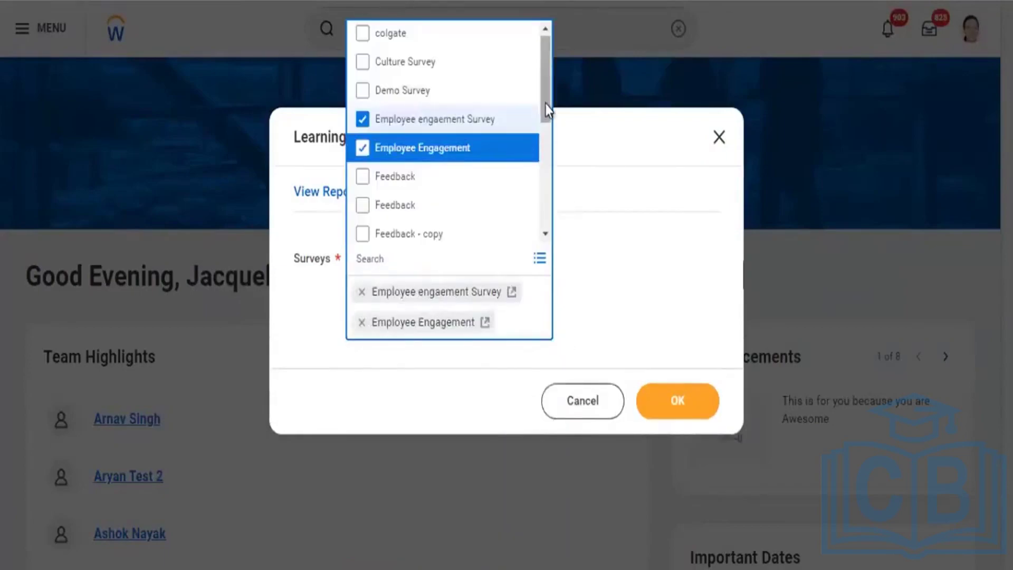
scroll(535, 183, down, 5)
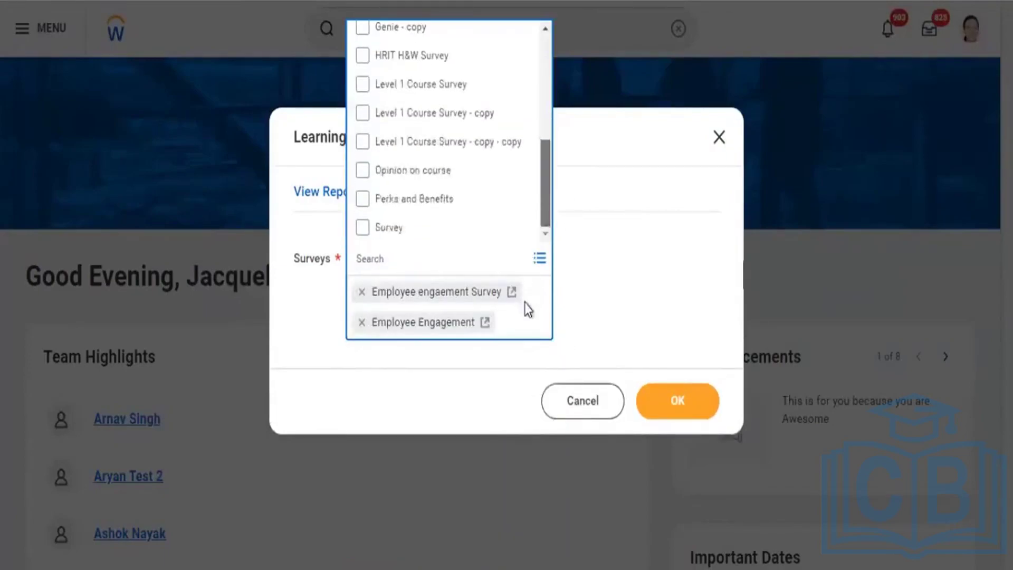
click(377, 230)
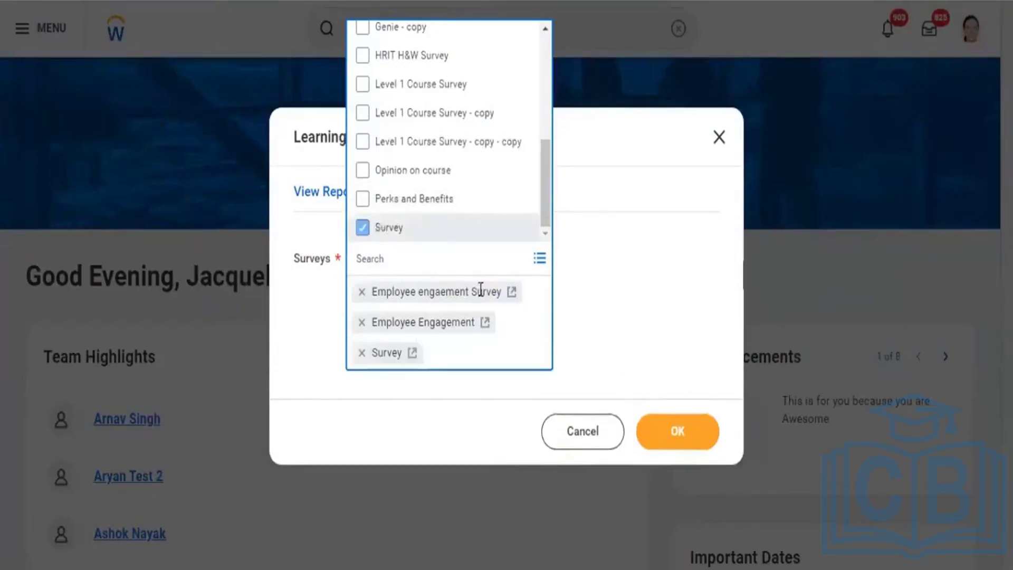
click(694, 448)
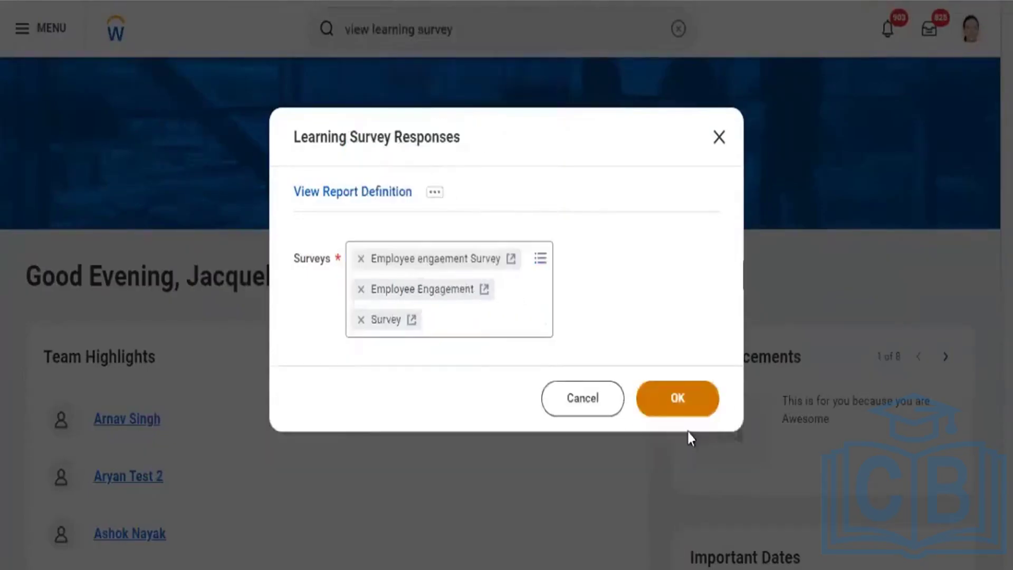
click(679, 397)
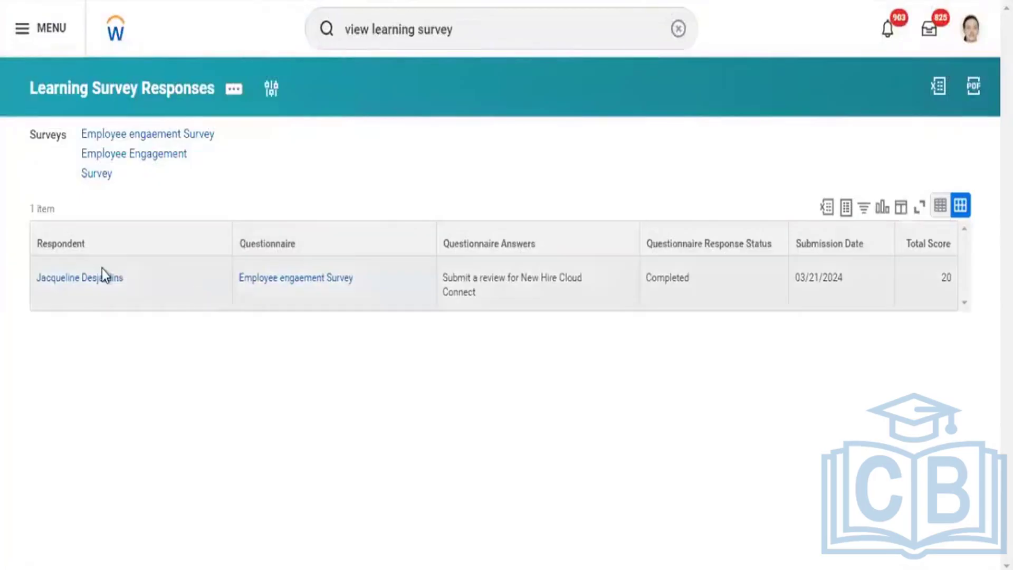
Step: View the respondent's profile, then return to the survey responses report
click(65, 285)
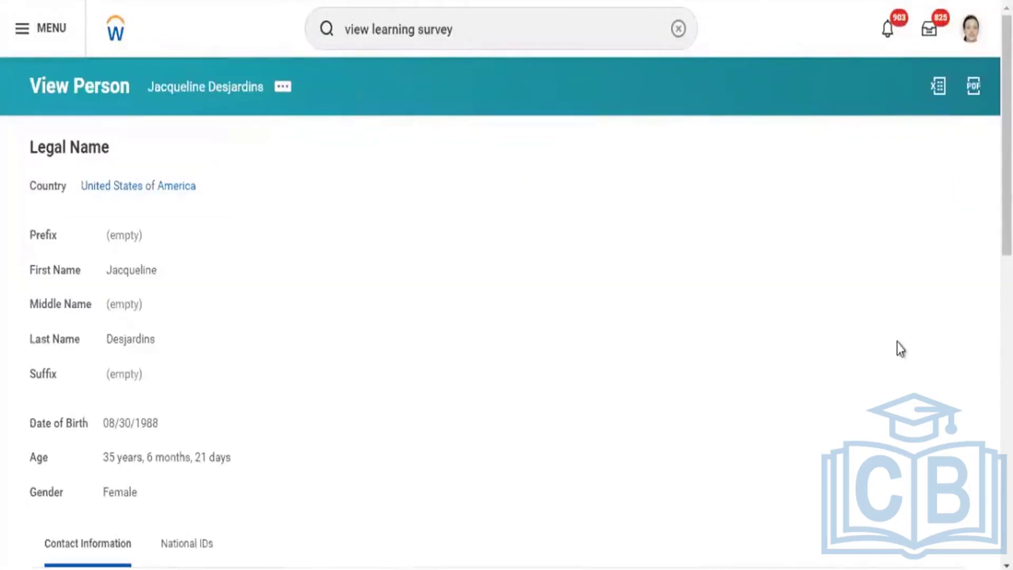
scroll(506, 285, down, 8)
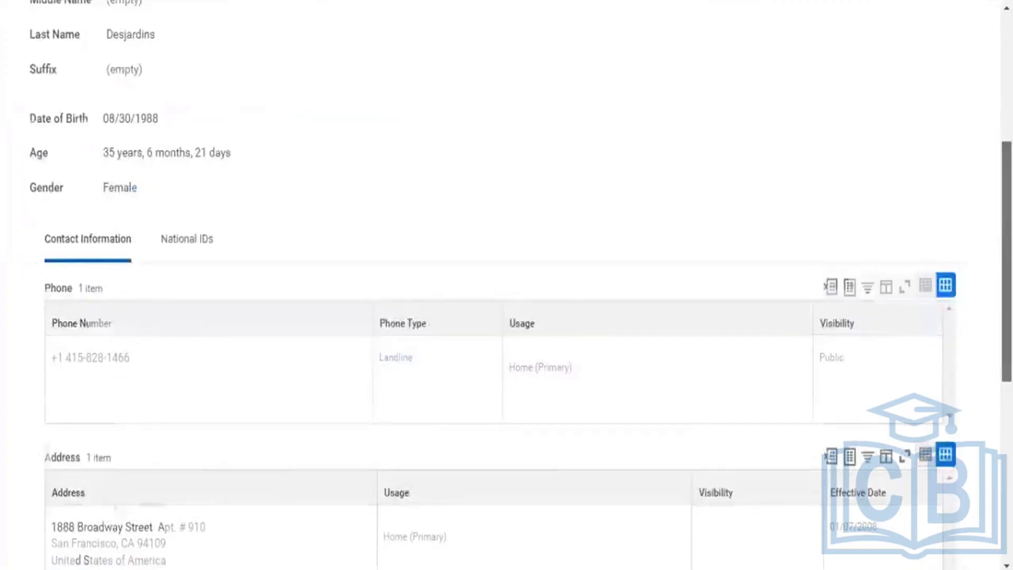
scroll(507, 285, down, 2)
scroll(965, 19, up, 10)
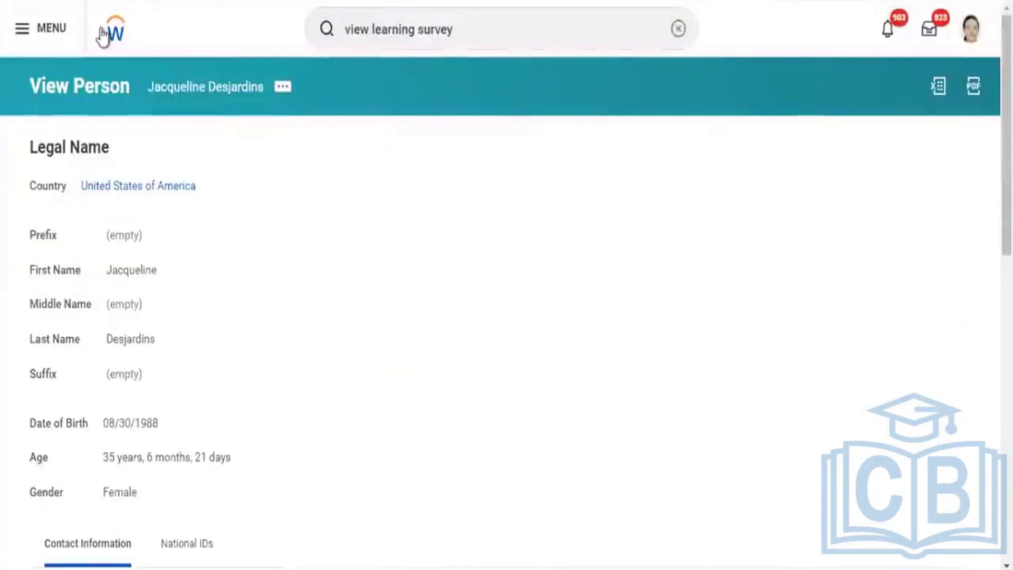
key(alt+Left)
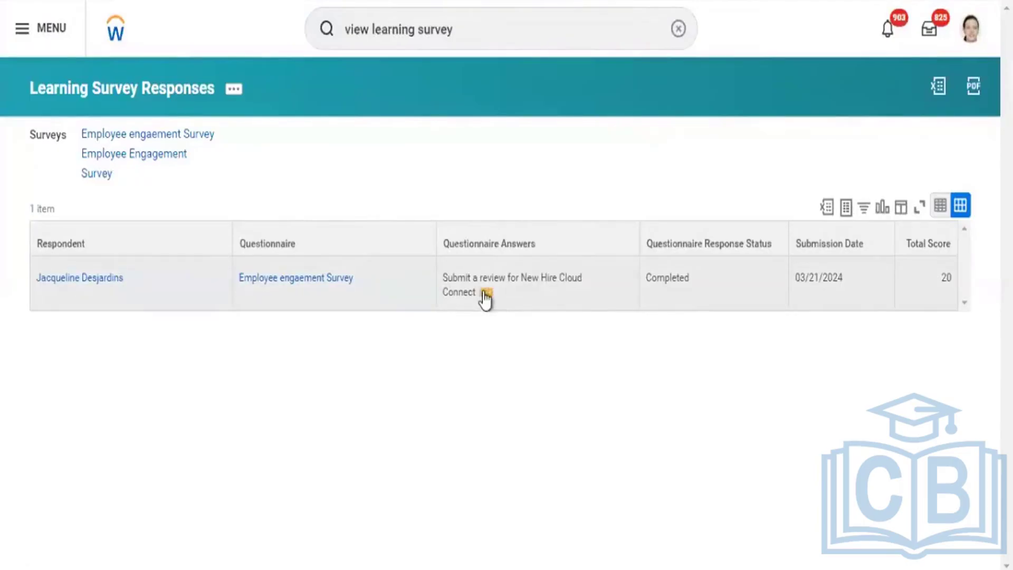
Step: Open the Employee engaement Survey questionnaire and view its Survey Details tab
click(461, 279)
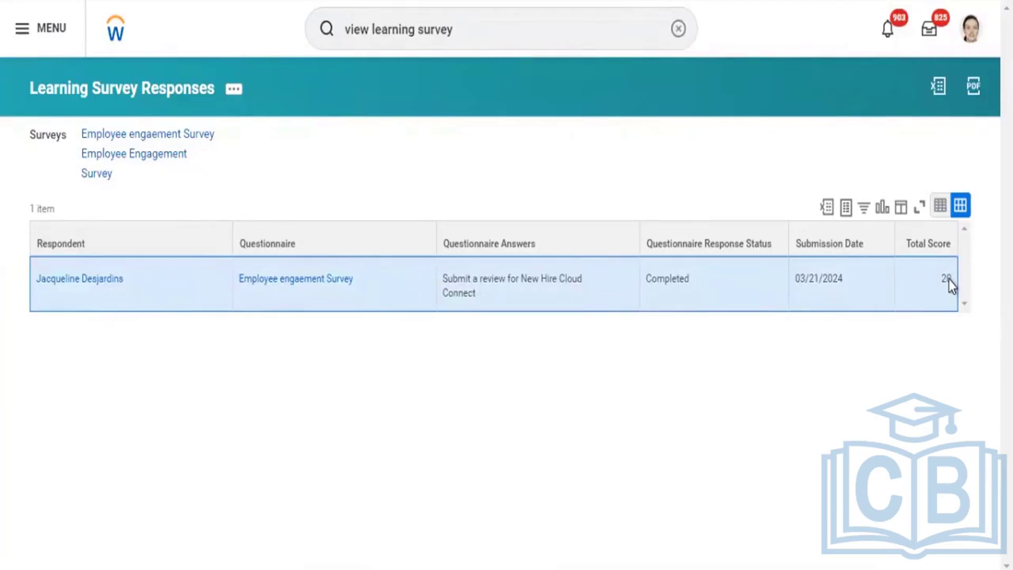
click(276, 287)
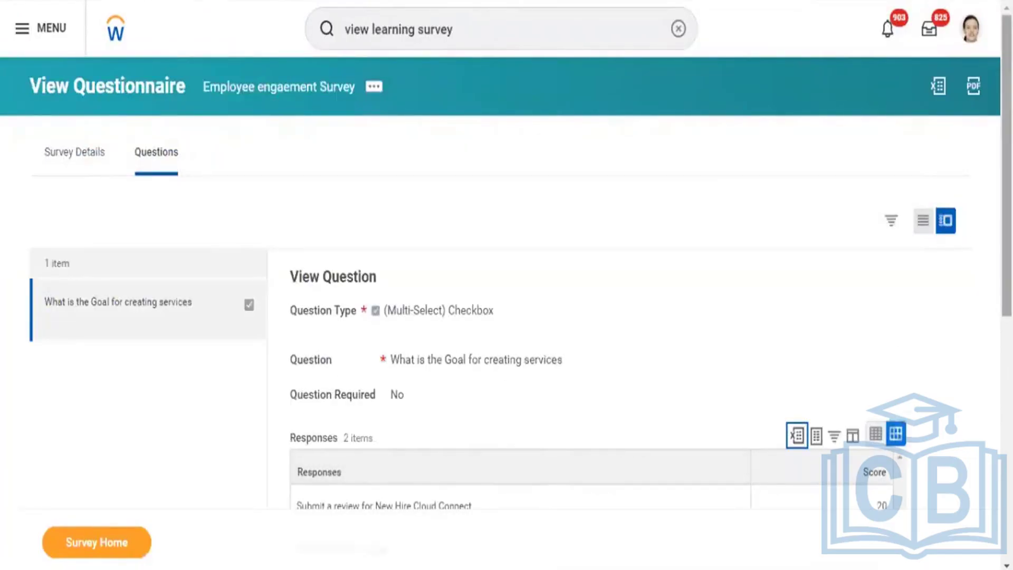
scroll(507, 285, down, 6)
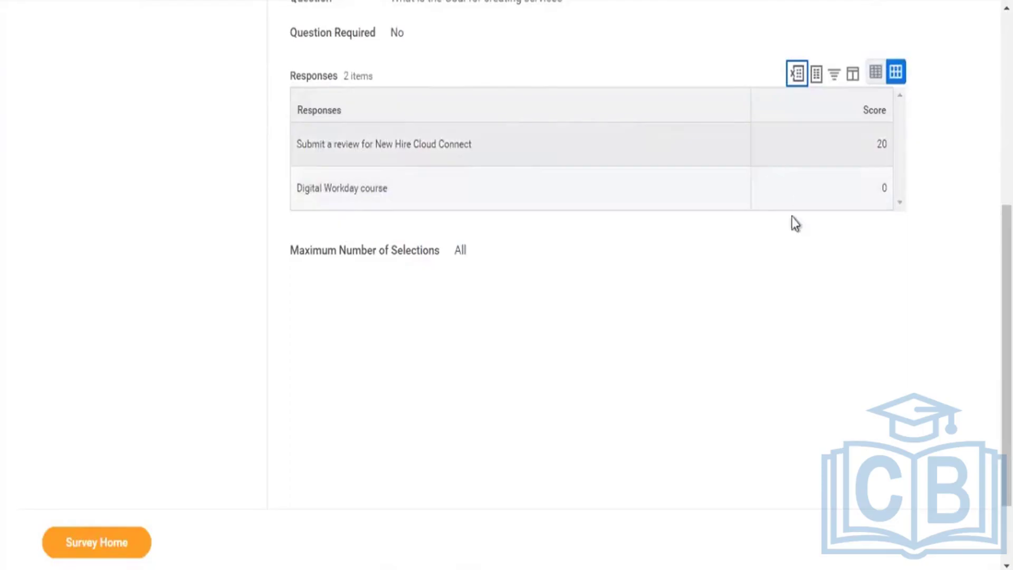
scroll(754, 123, up, 7)
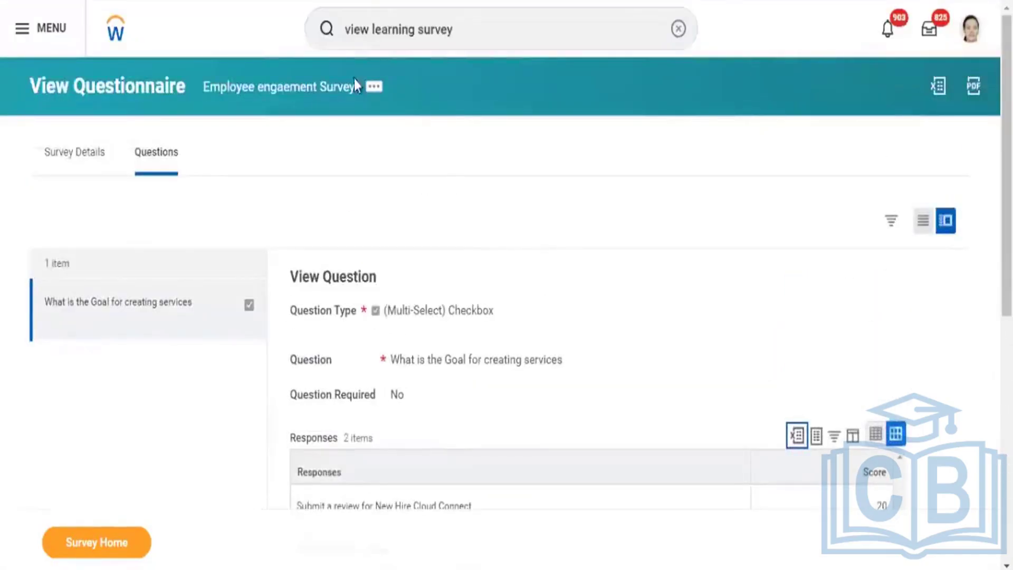
click(90, 161)
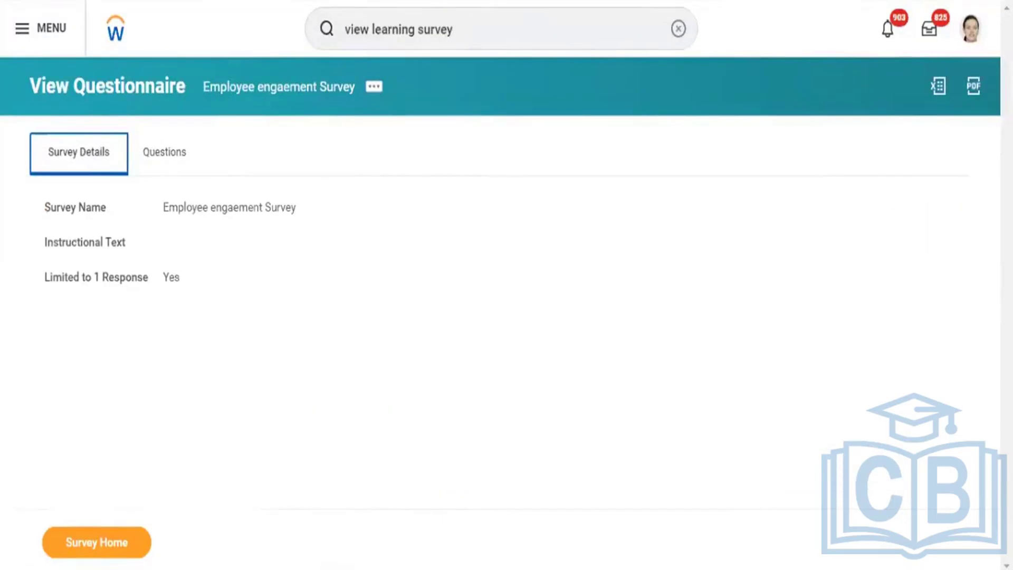
click(470, 32)
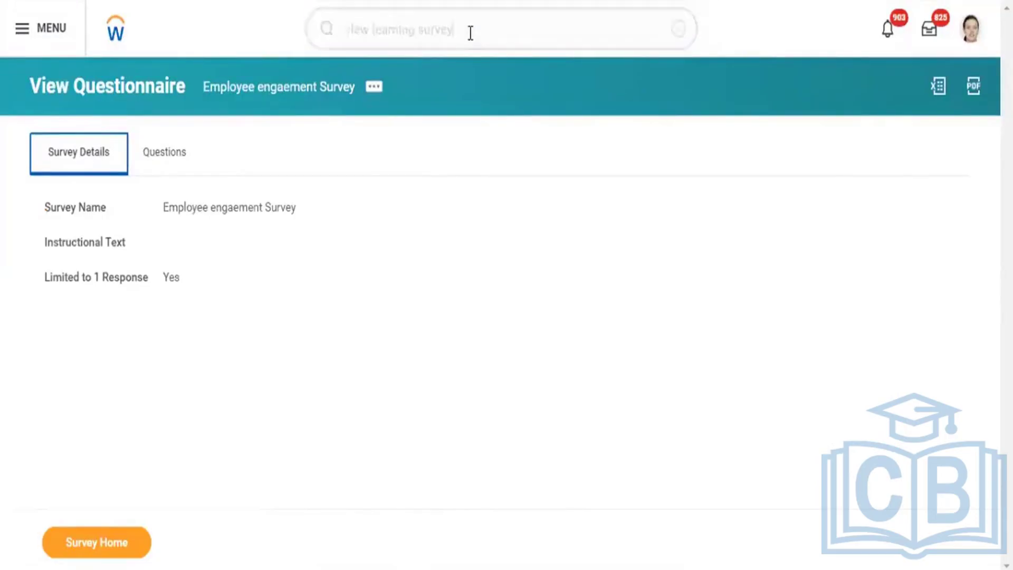
Step: Rerun Learning Survey Responses for the Employee engagement Survey alone
key(BackSpace)
key(BackSpace)
key(BackSpace)
key(BackSpace)
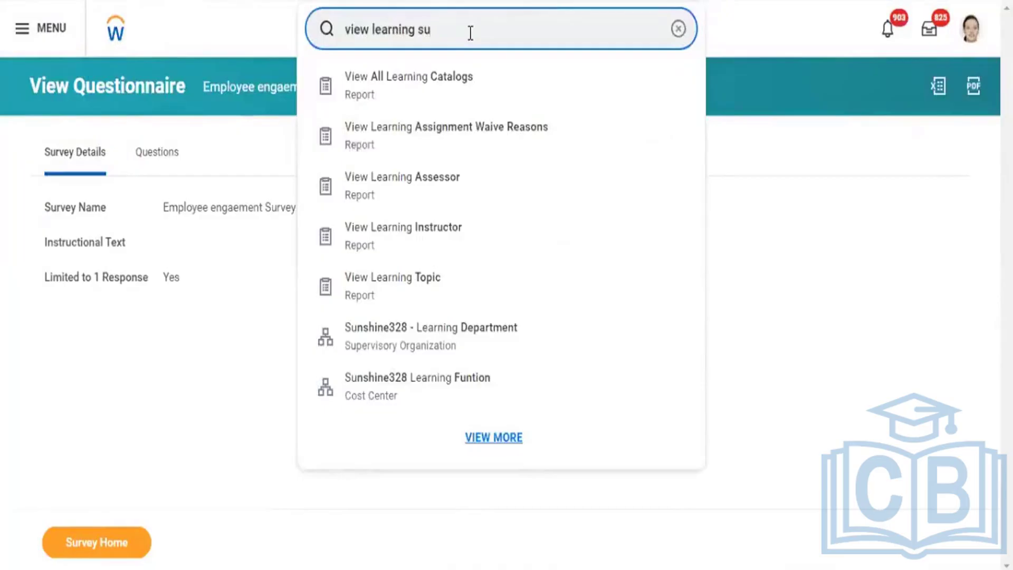
text(rvey)
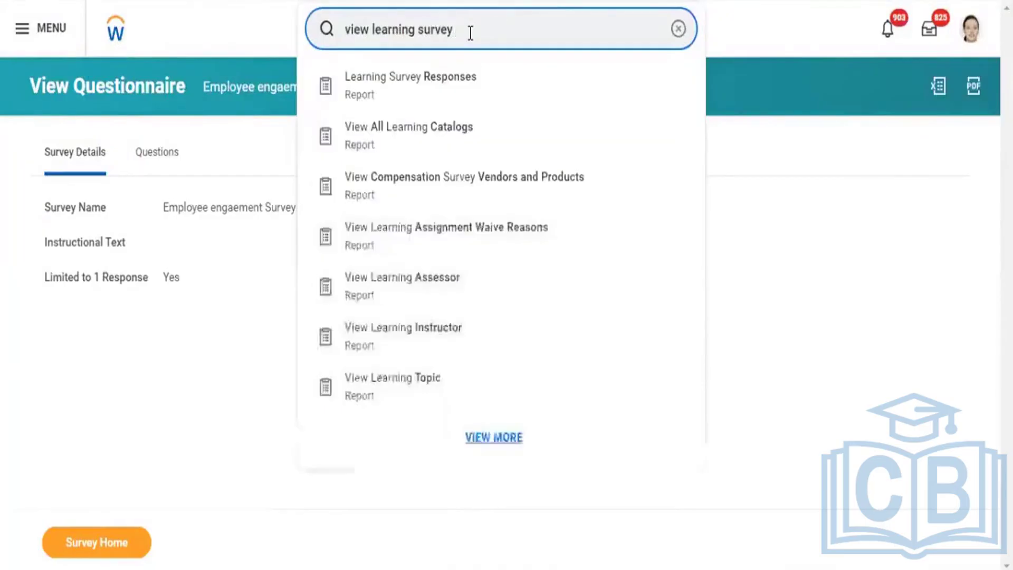
click(452, 83)
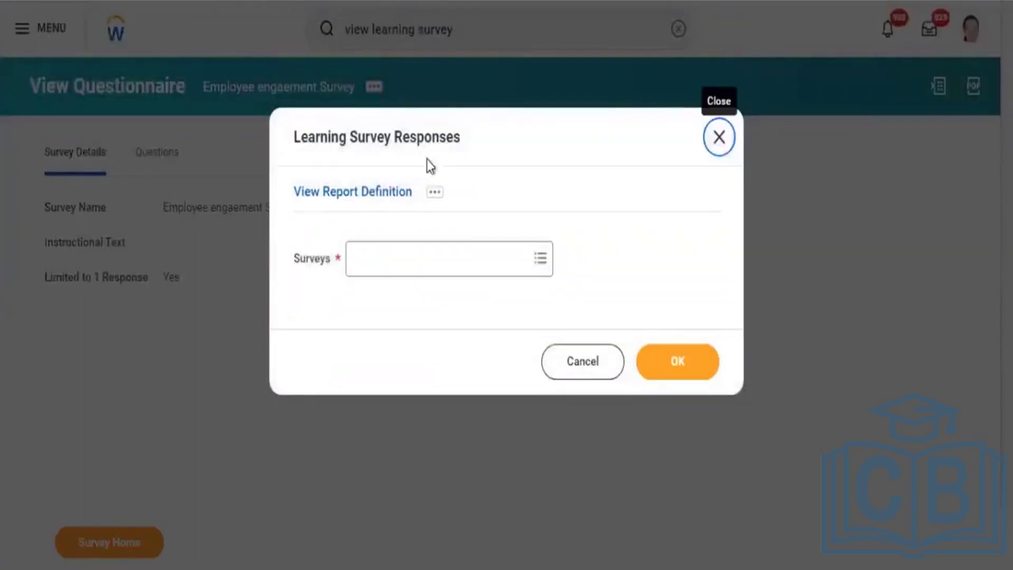
click(455, 262)
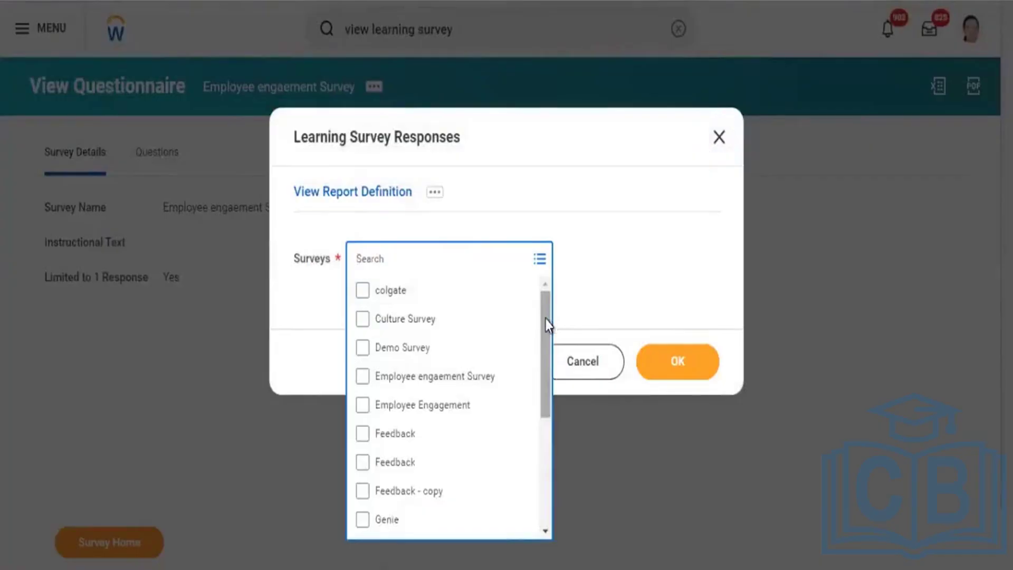
scroll(547, 330, down, 1)
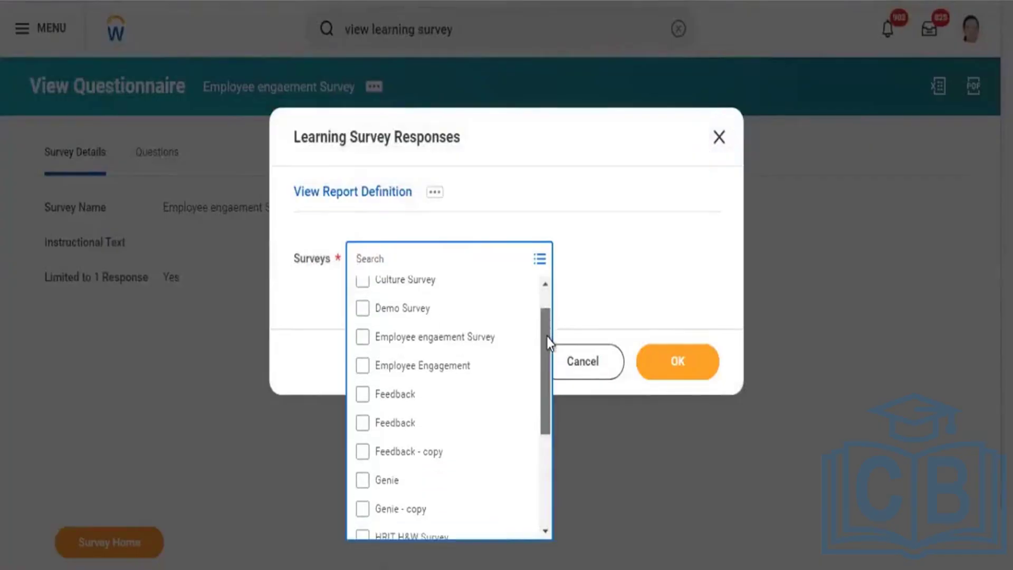
click(445, 340)
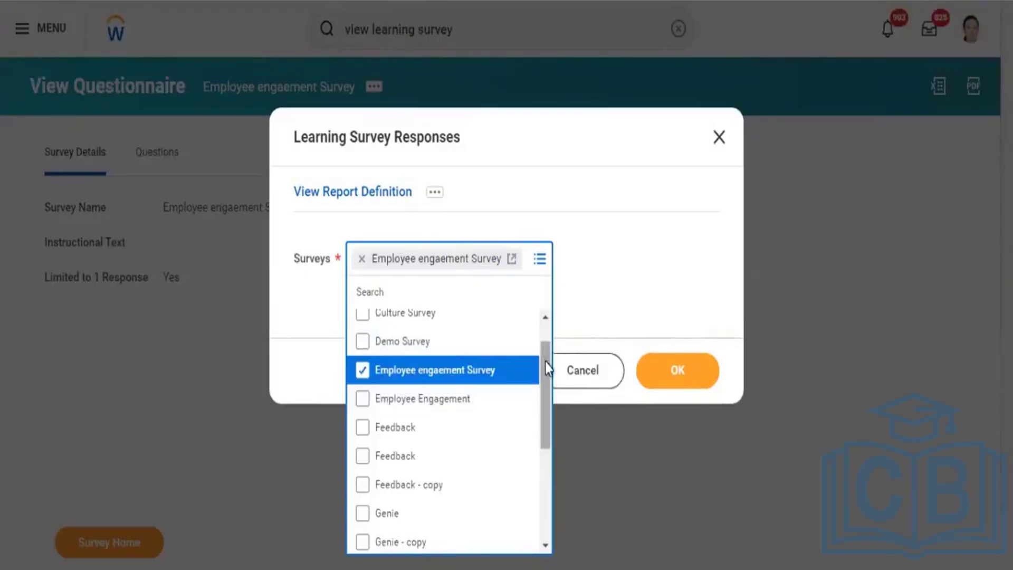
click(706, 375)
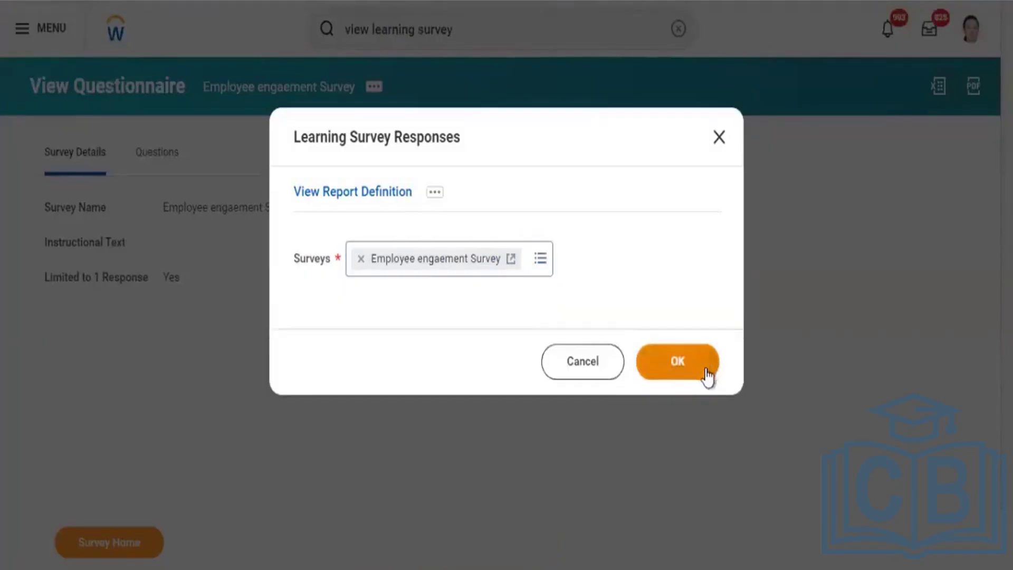
click(705, 369)
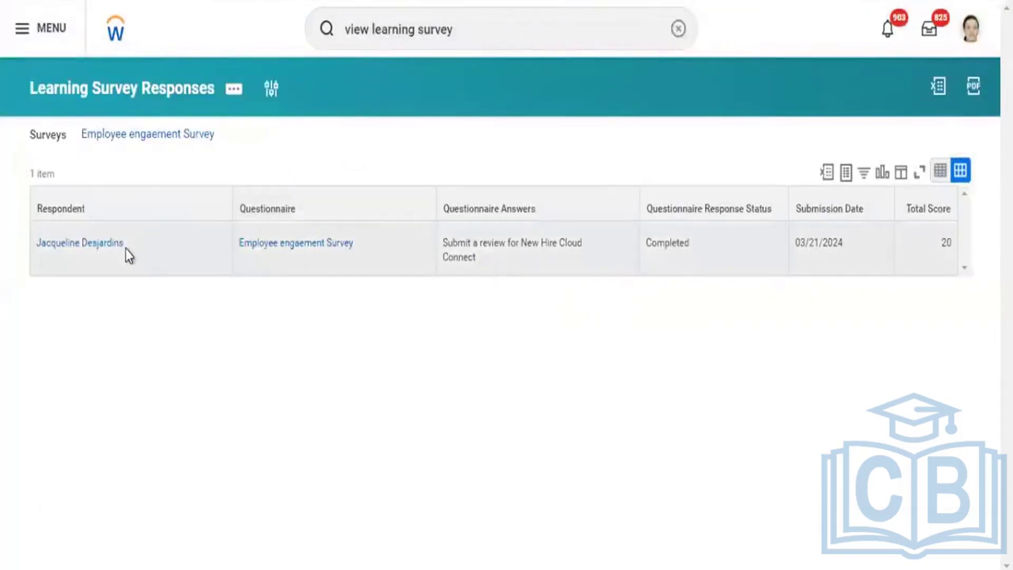
right_click(91, 243)
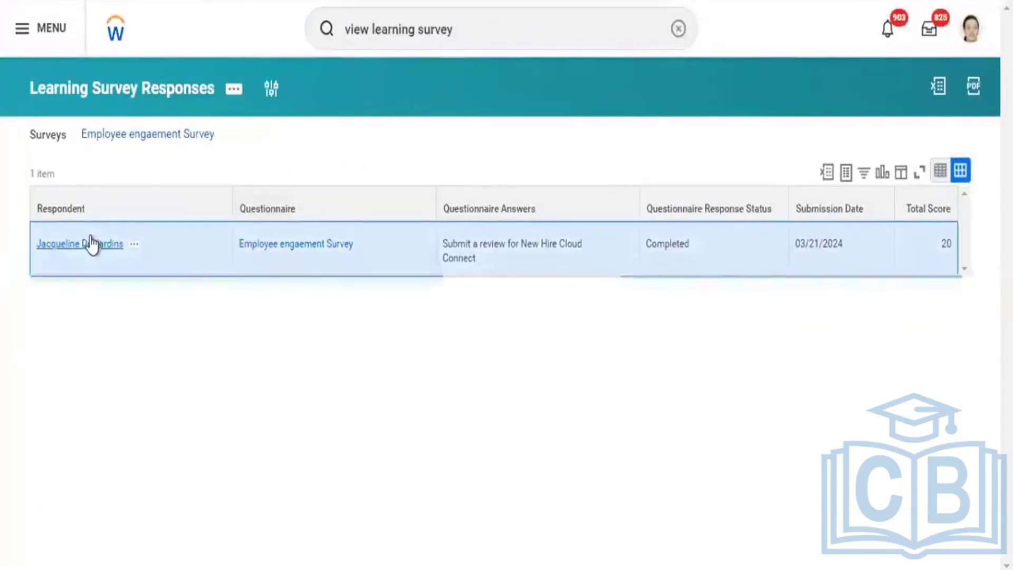
click(126, 250)
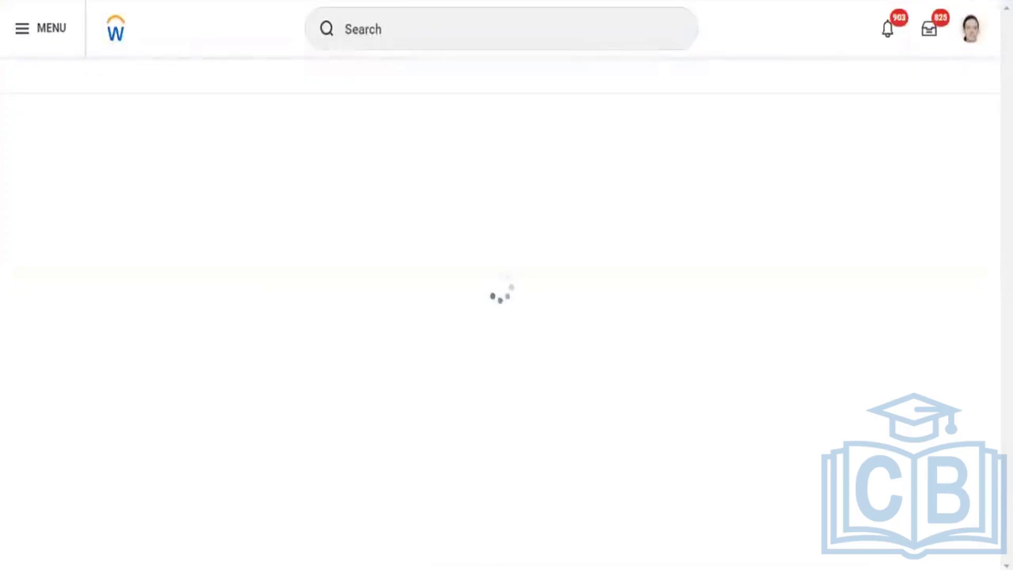
scroll(507, 285, down, 5)
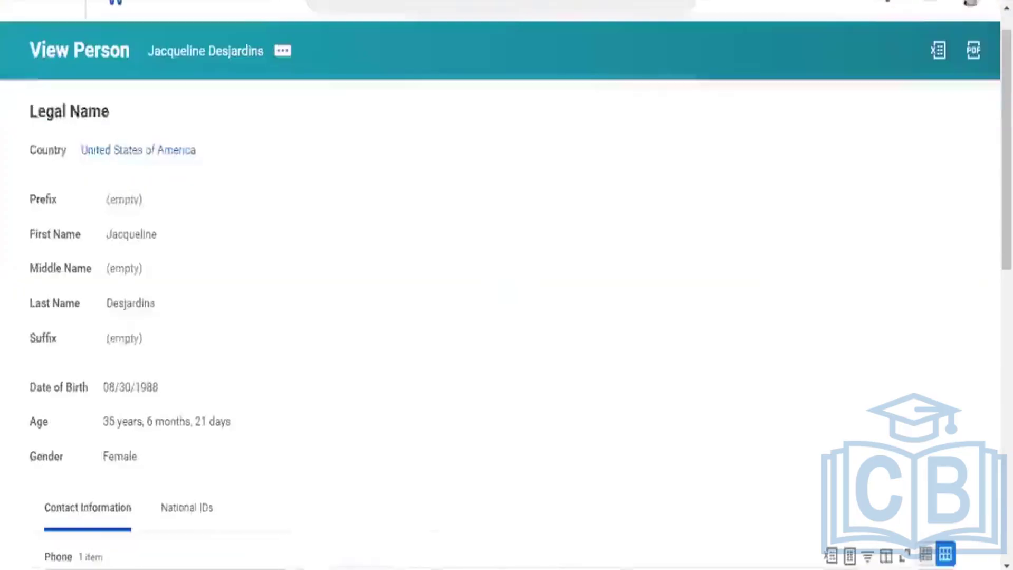
scroll(500, 285, down, 2)
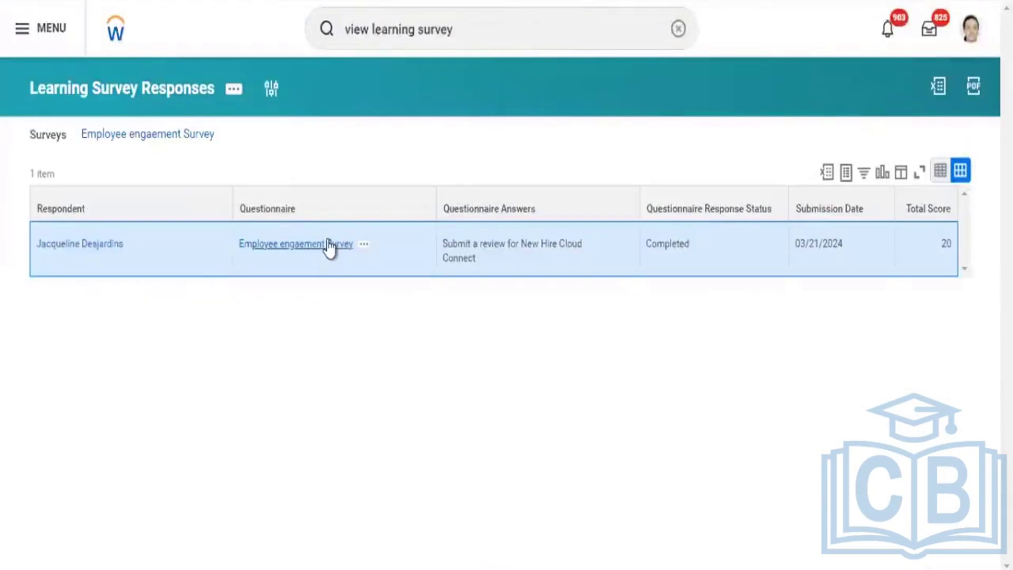
click(329, 245)
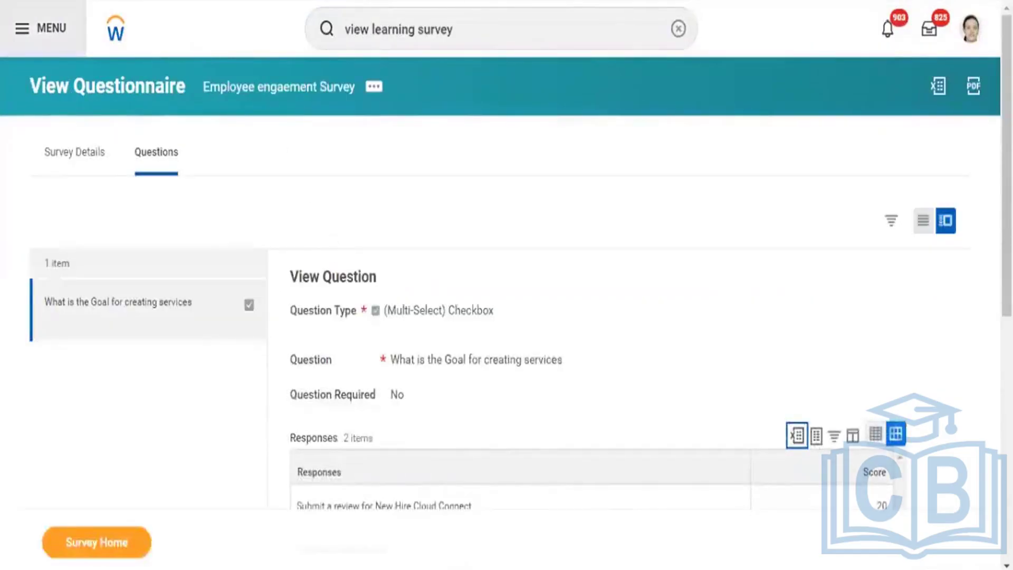
key(alt+Left)
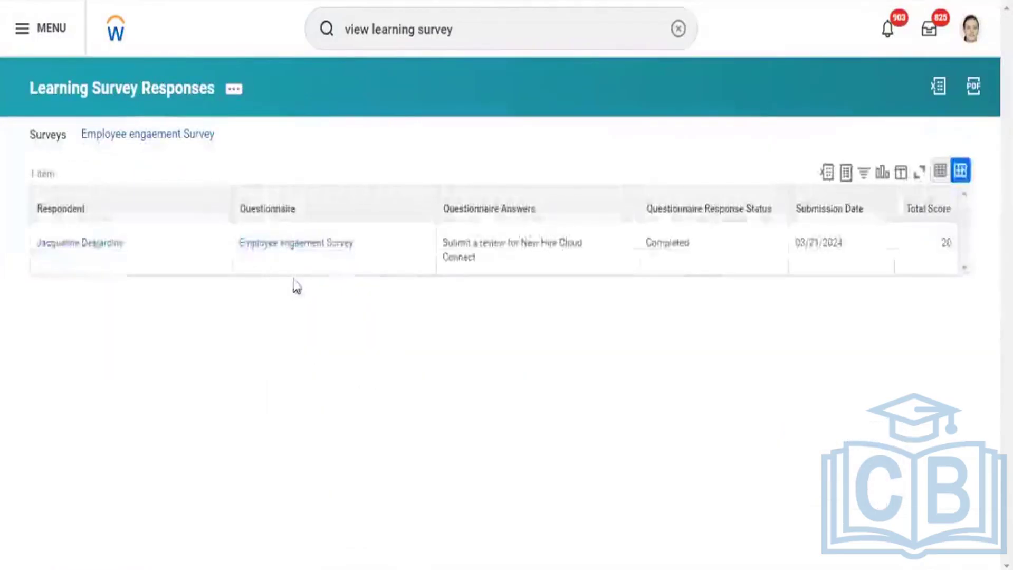
mouse_move(493, 258)
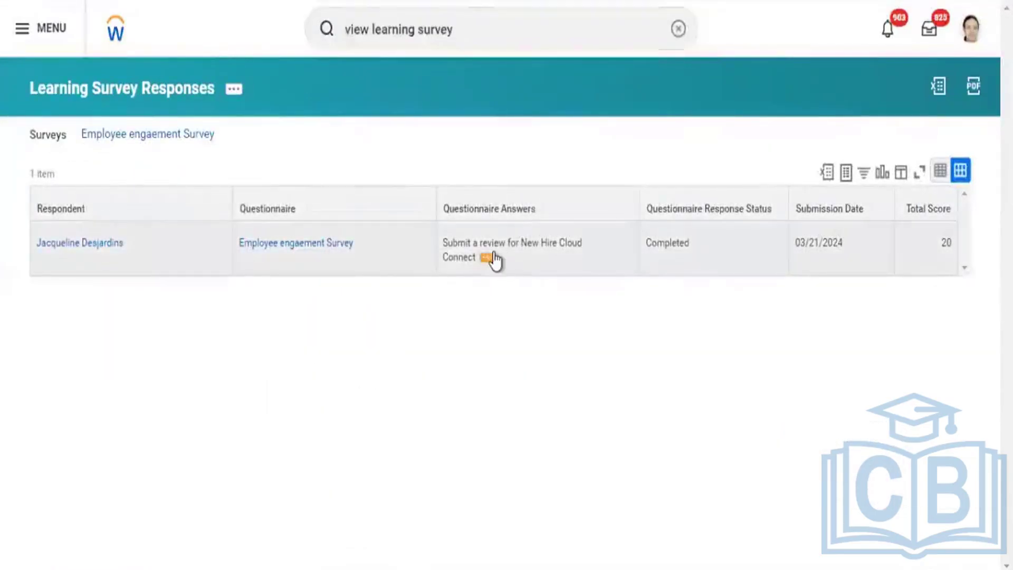
Step: Open the Employee engagement Survey questionnaire and inspect the response scored 20
click(290, 244)
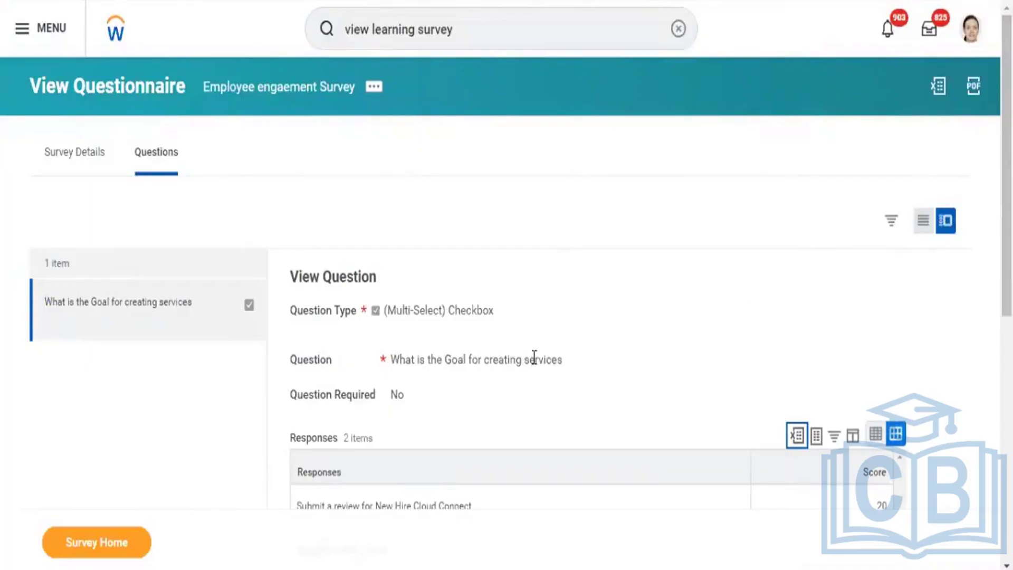
scroll(941, 161, down, 4)
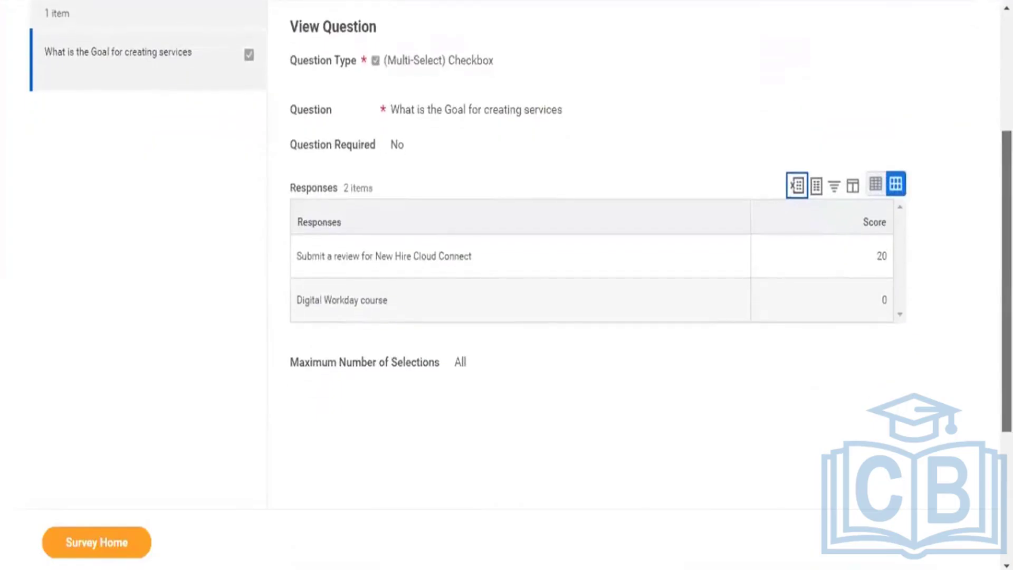
scroll(596, 285, down, 3)
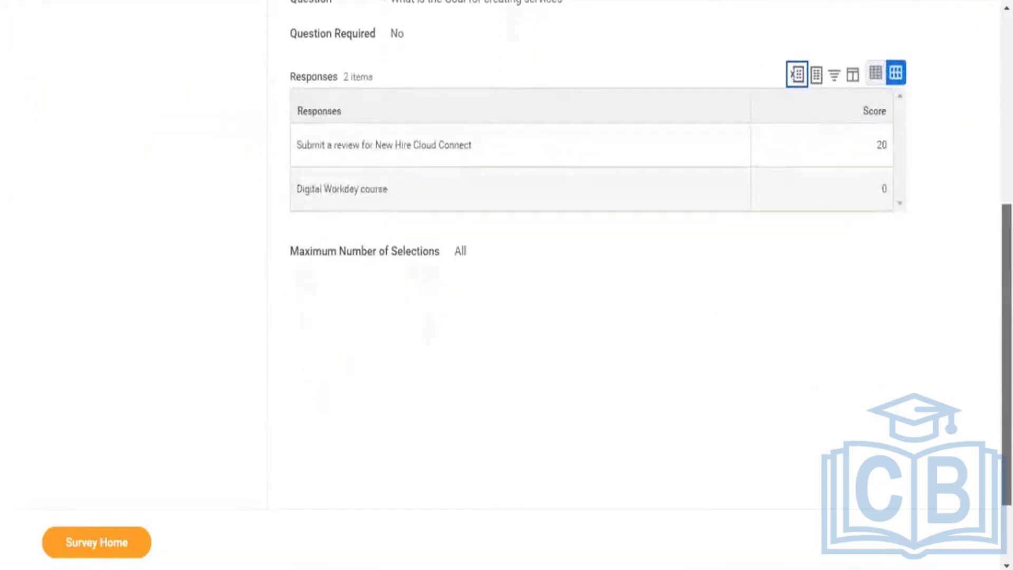
scroll(596, 285, down, 1)
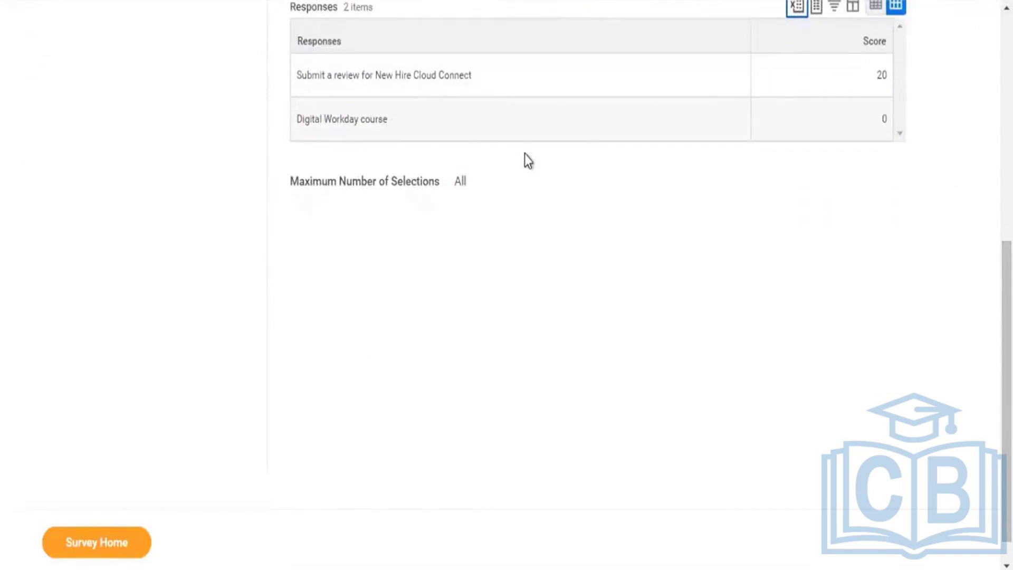
click(882, 77)
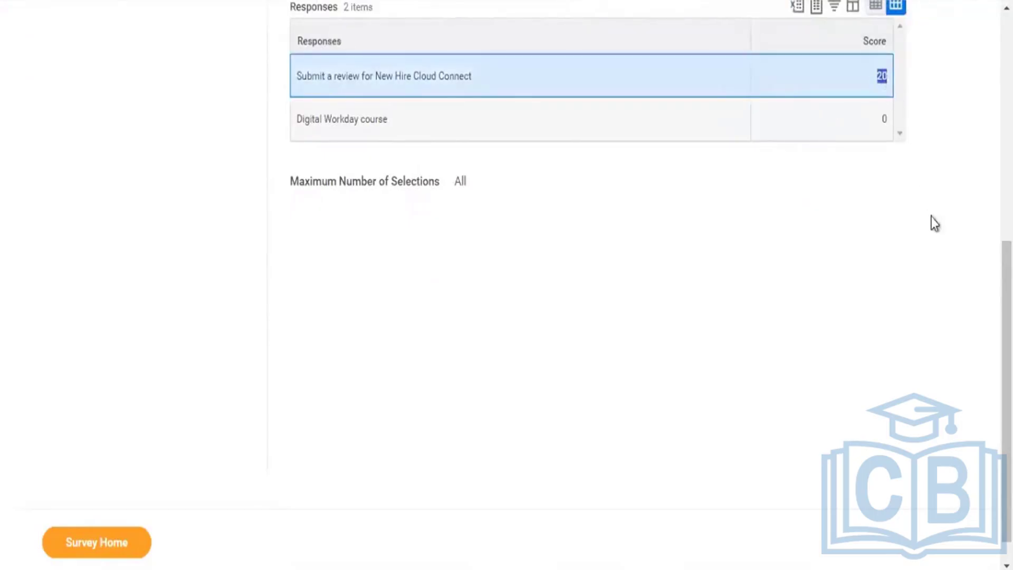
scroll(597, 211, up, 3)
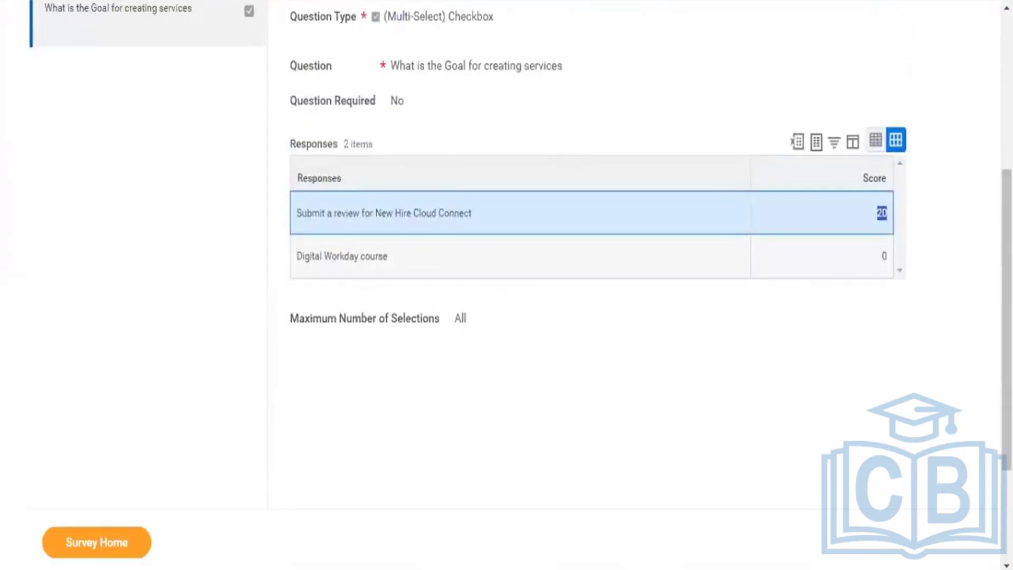
click(878, 225)
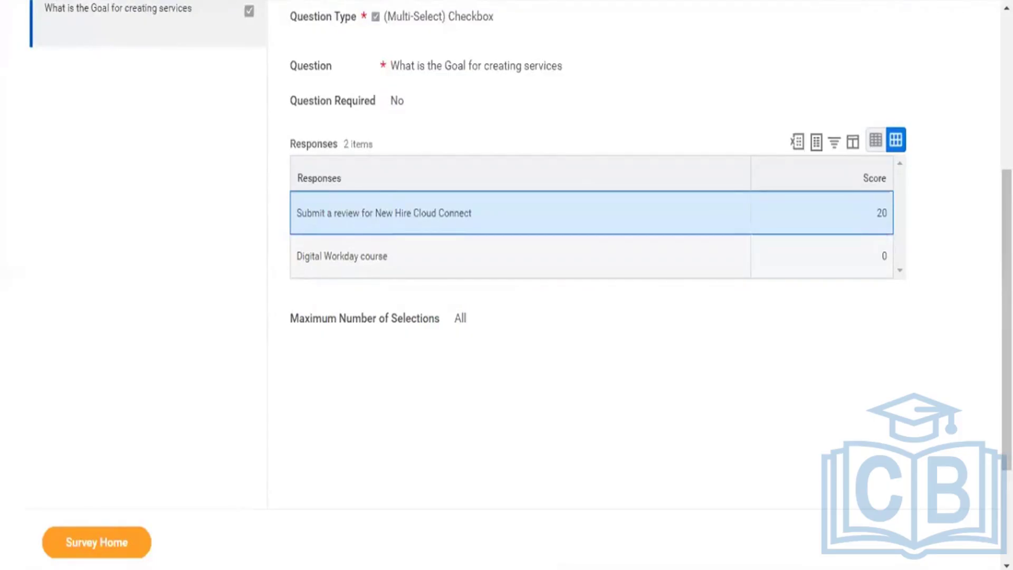
scroll(507, 285, up, 5)
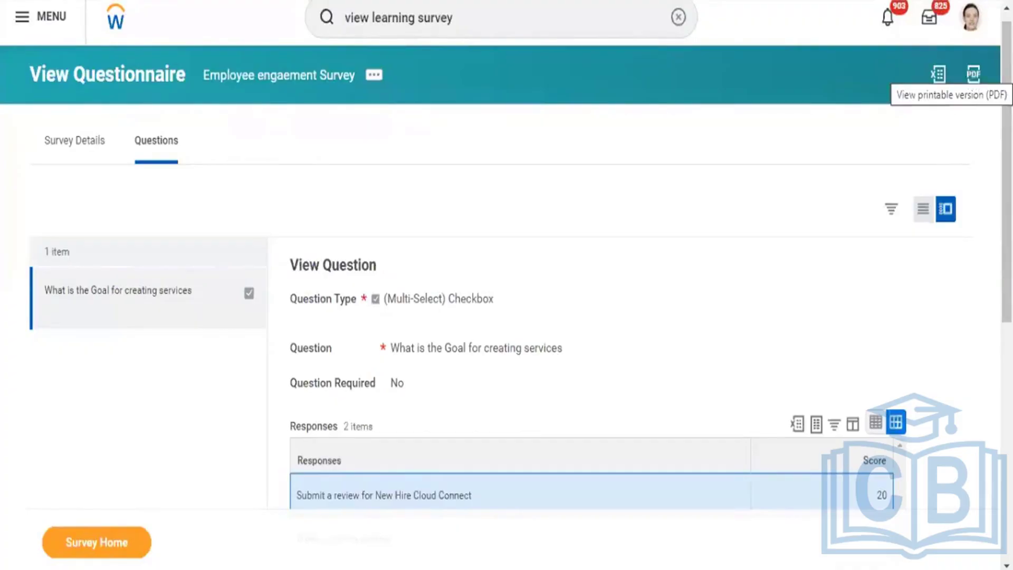
Step: Search for and open the Create Internal Learning Instructor task
click(513, 9)
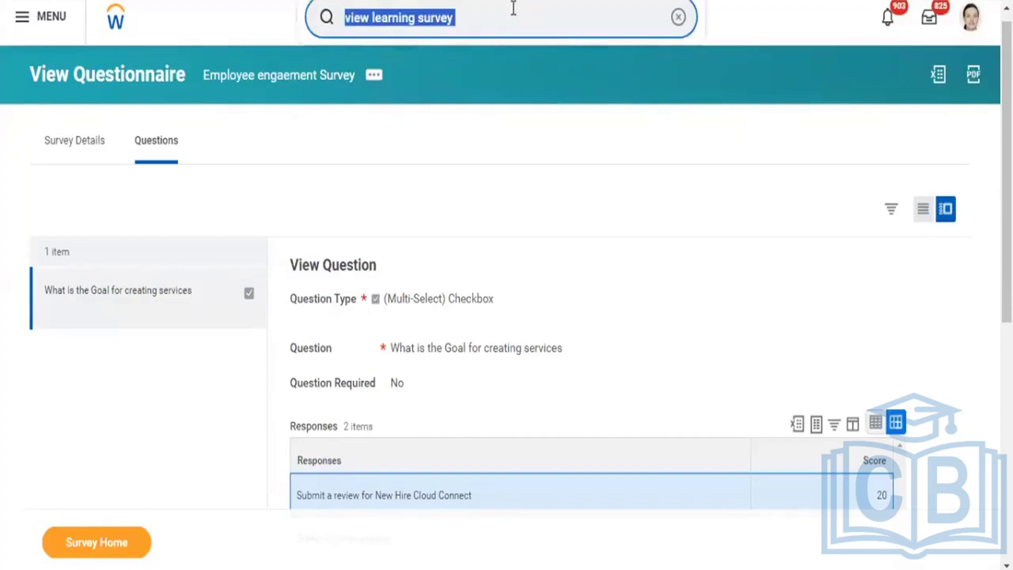
text(create)
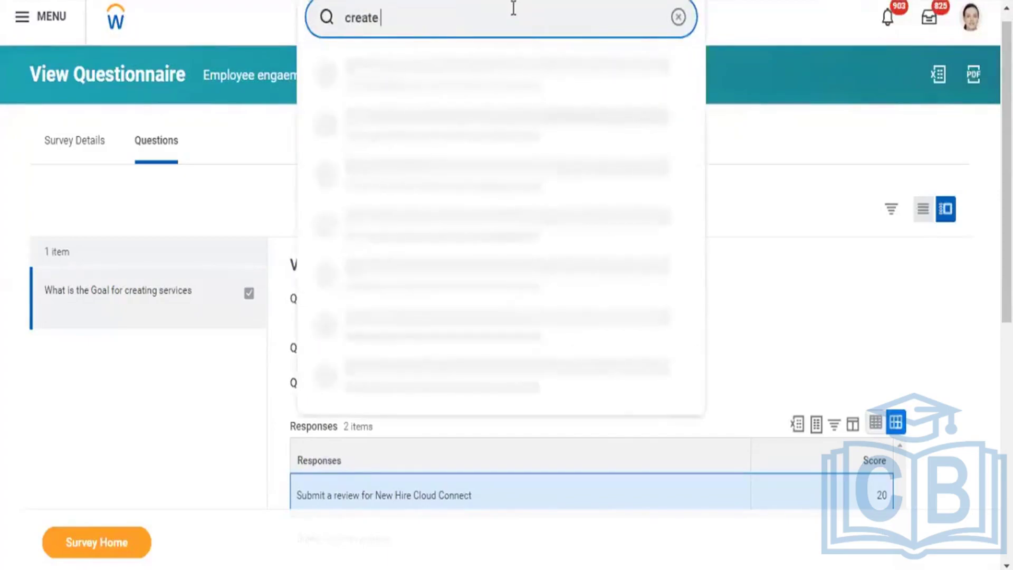
text( instri)
key(BackSpace)
text(uc)
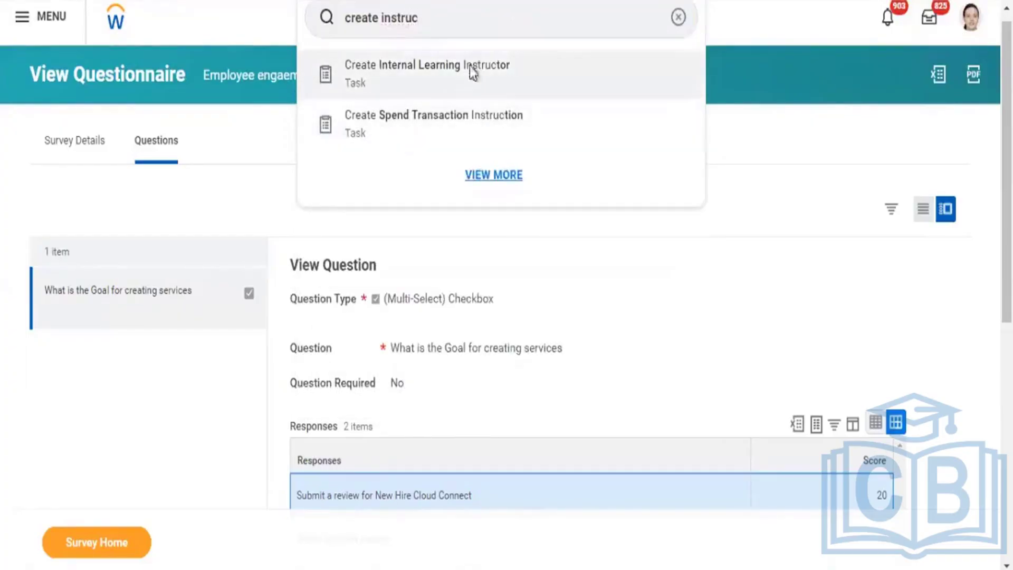
click(470, 65)
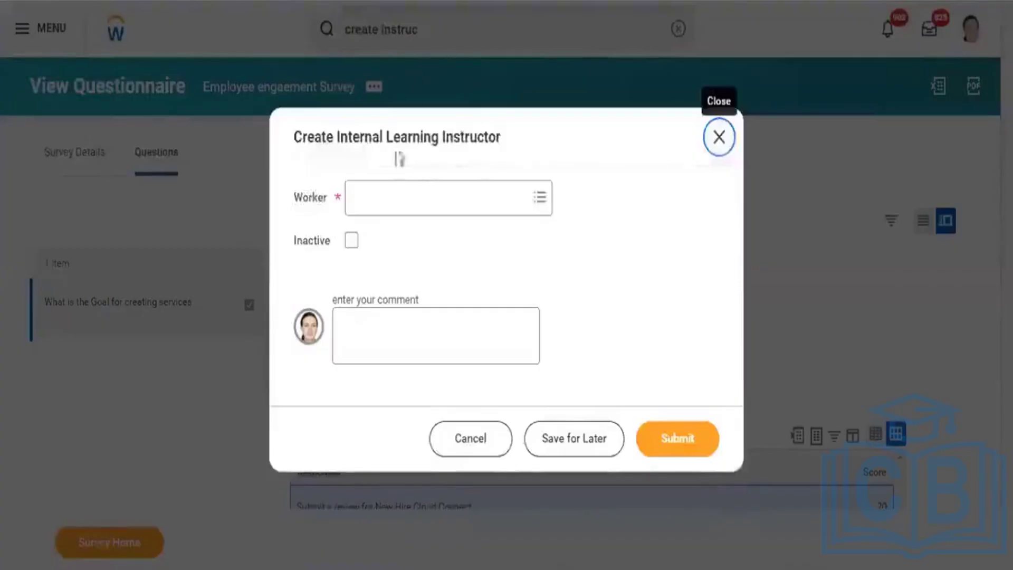
Step: Choose the matching worker as instructor, submit, and view the submission details
click(404, 195)
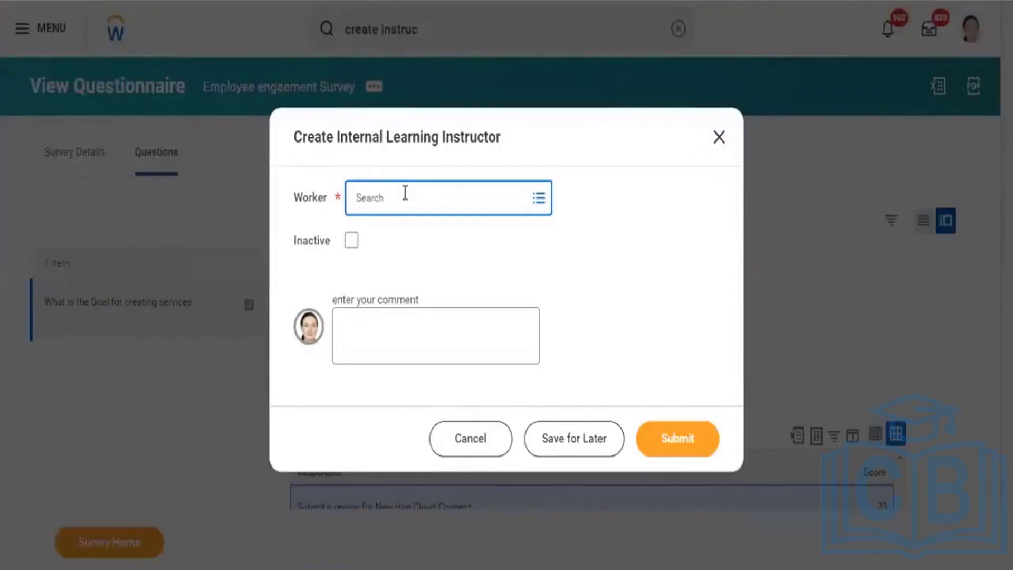
text(John)
key(Return)
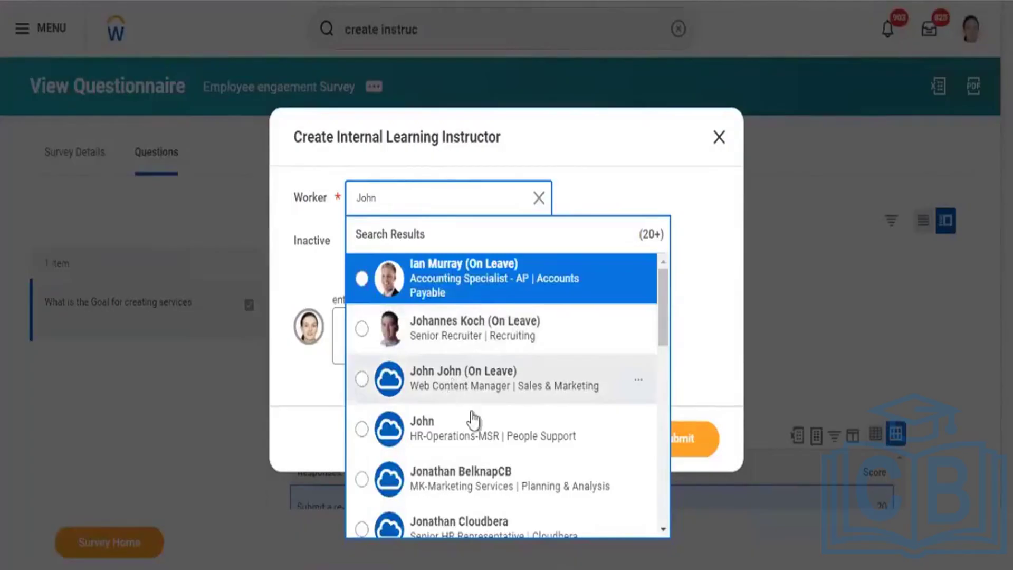
click(443, 439)
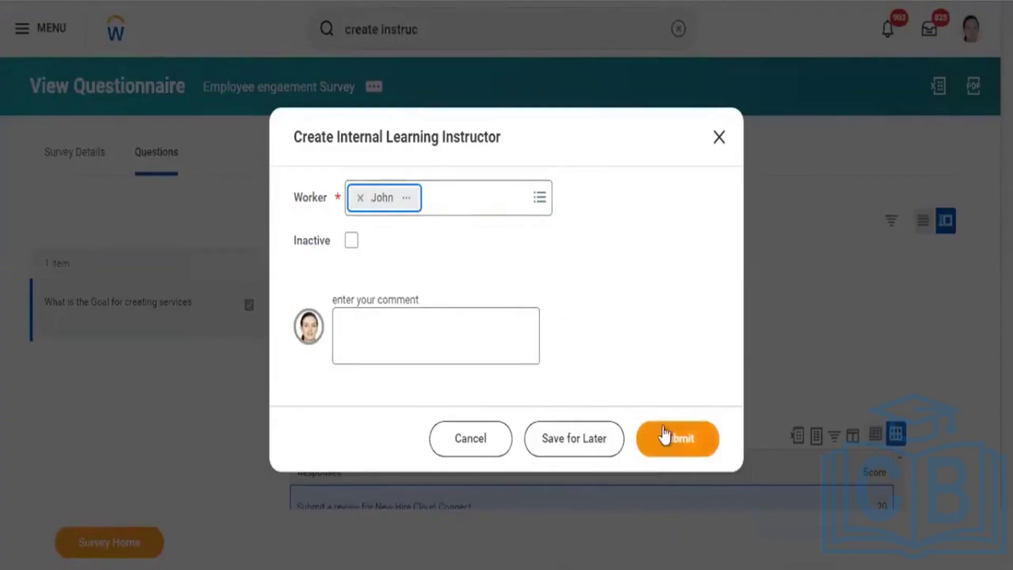
click(676, 448)
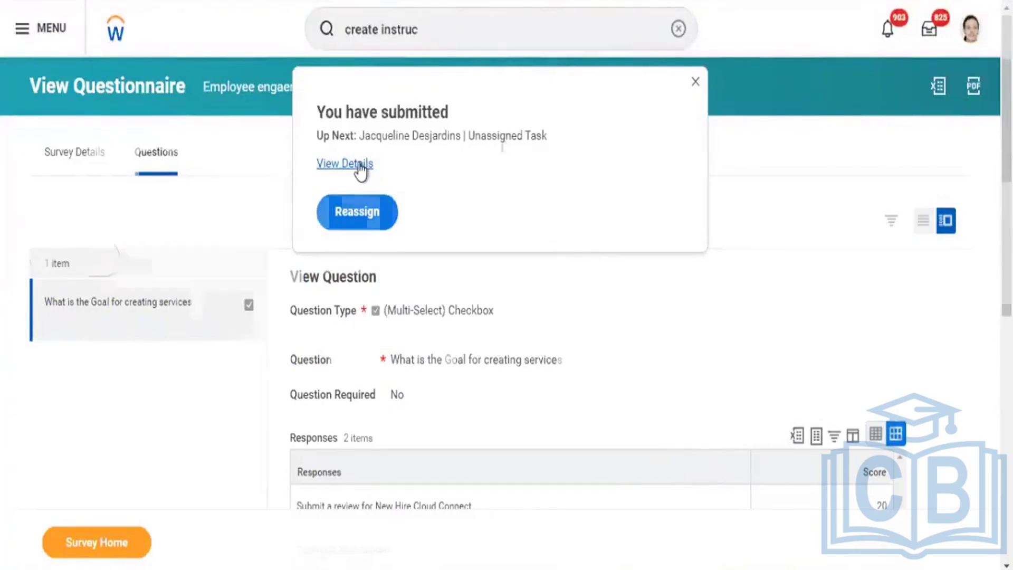
click(360, 167)
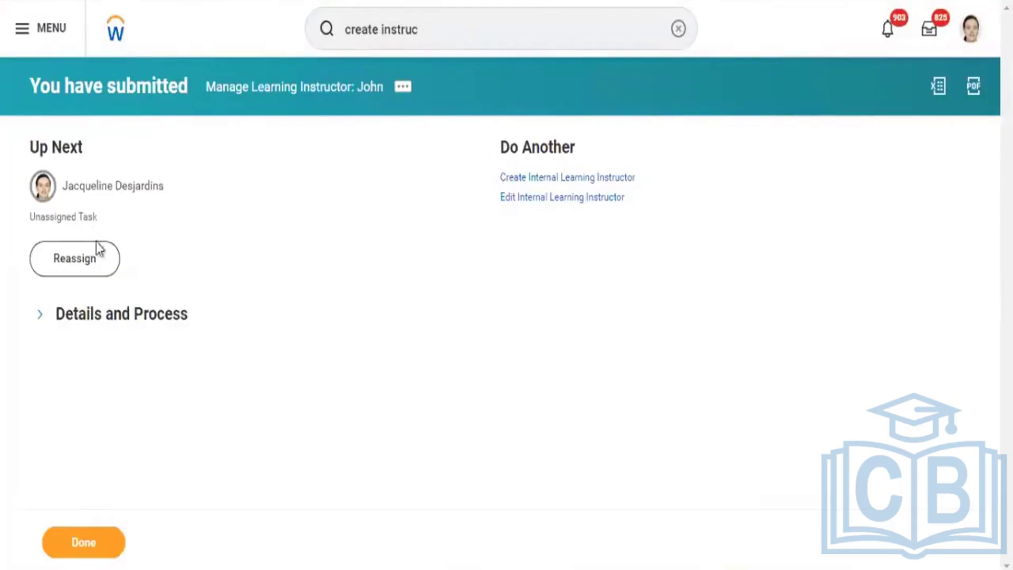
Step: Reassign the unassigned approval task to the human resources manager and confirm
click(62, 268)
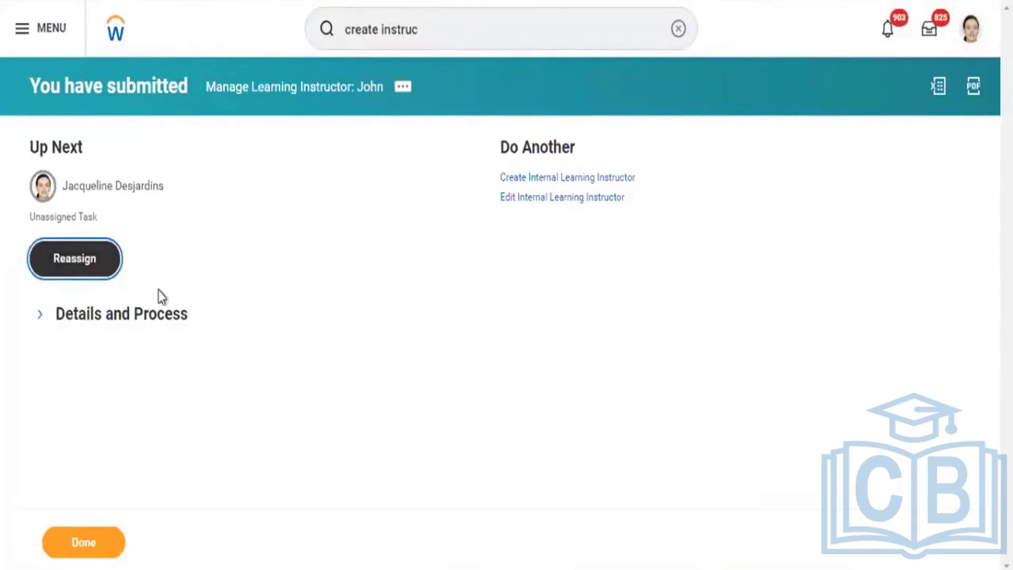
click(181, 235)
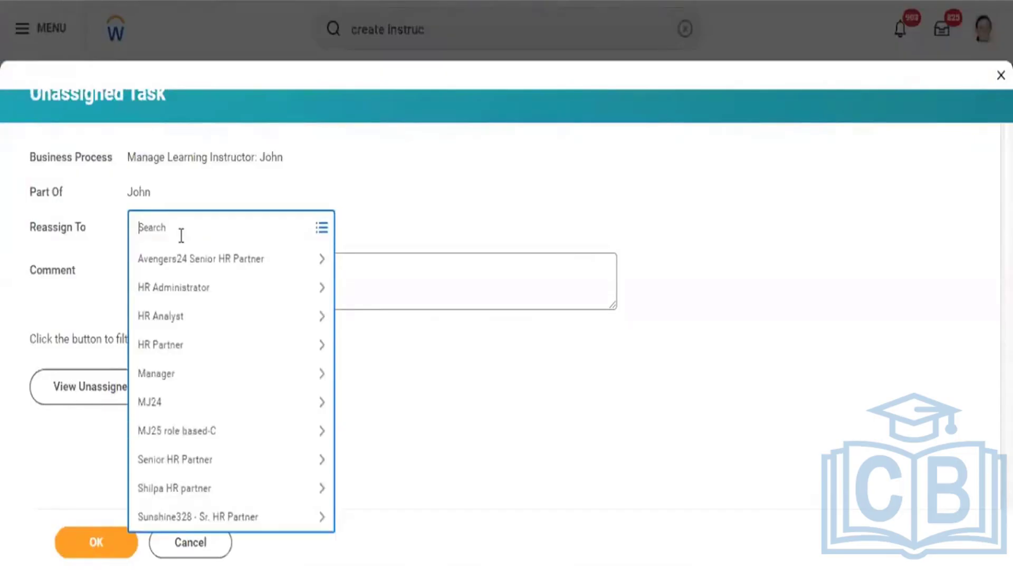
text(Joh)
key(BackSpace)
key(BackSpace)
text(ogan)
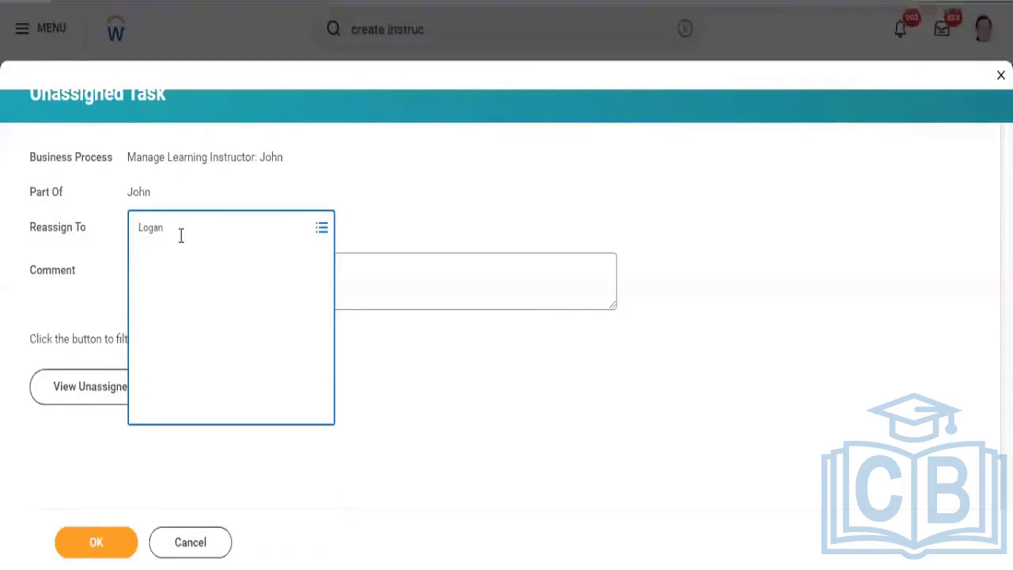
key(Return)
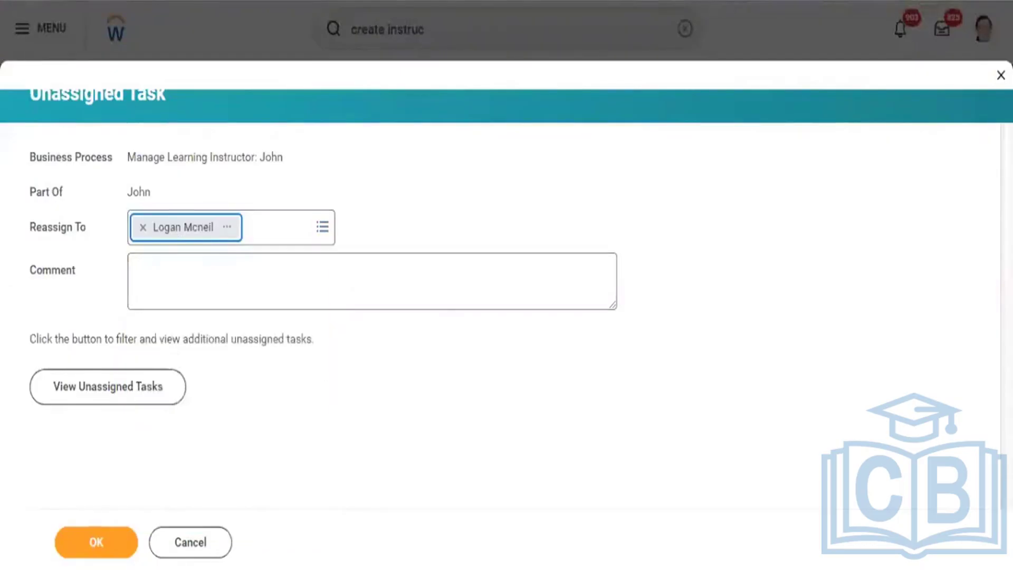
click(106, 532)
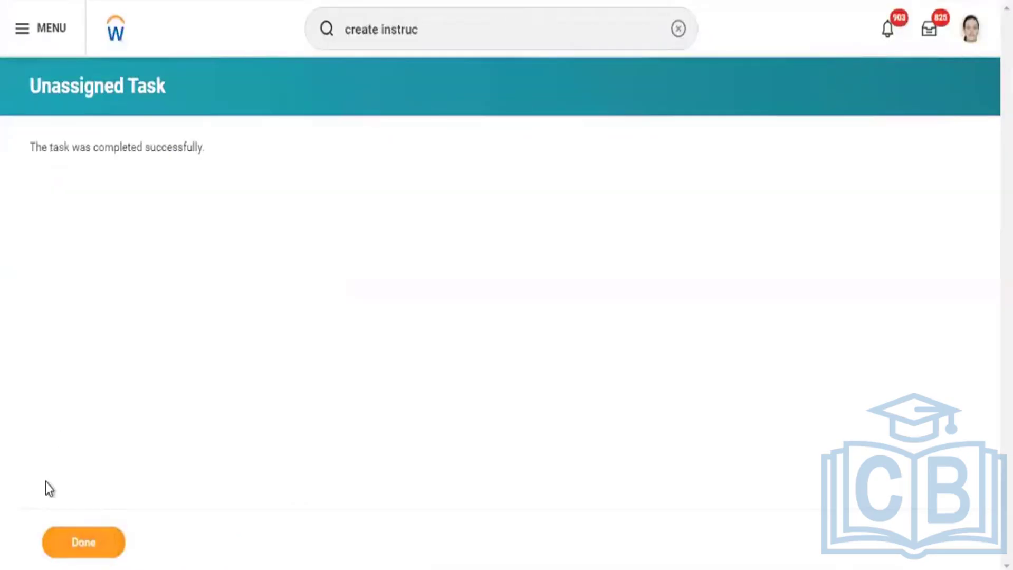
click(439, 28)
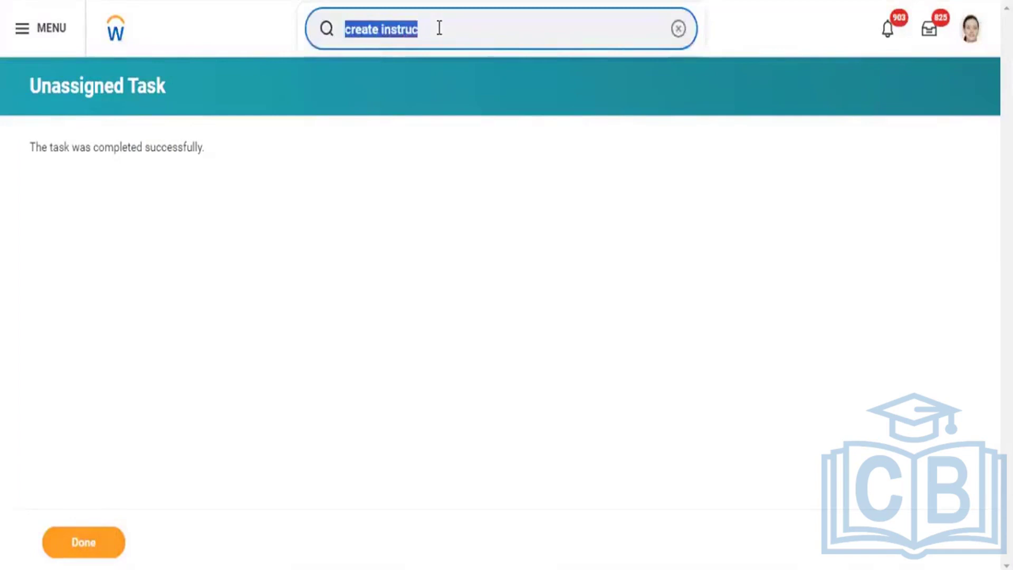
Step: Run the Start Proxy task and begin acting as the human resources manager
text(start p)
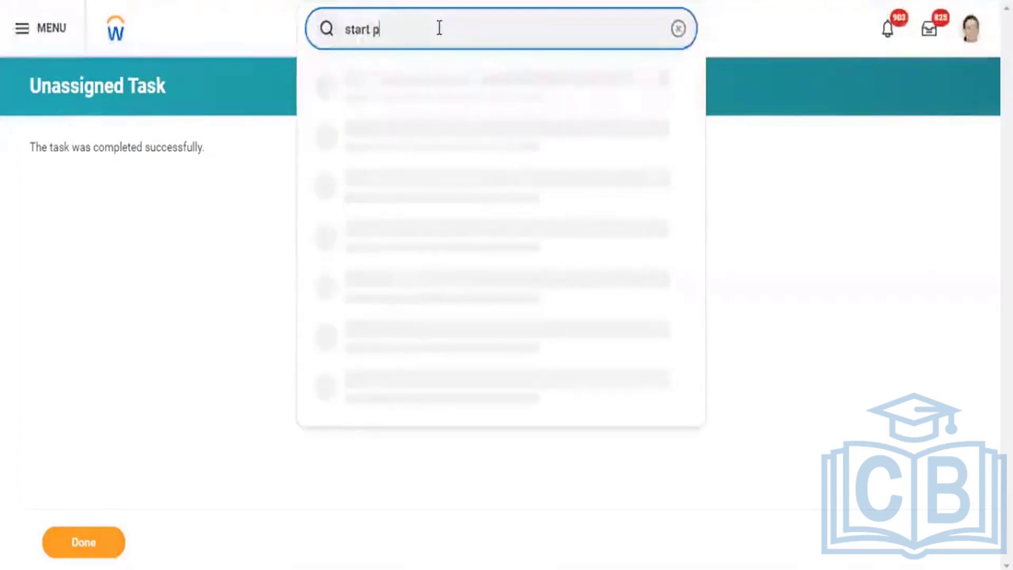
text(roxy)
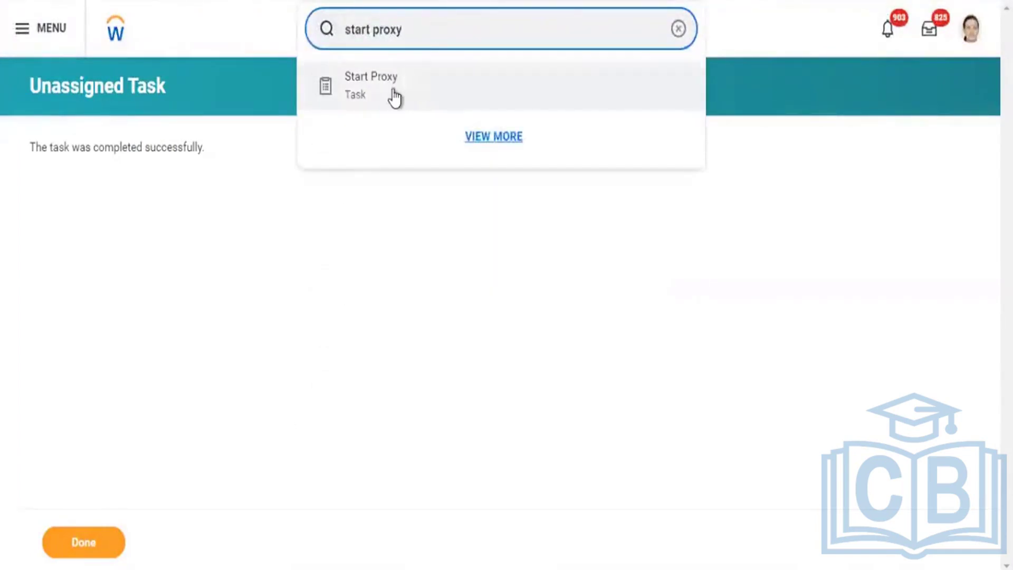
click(380, 85)
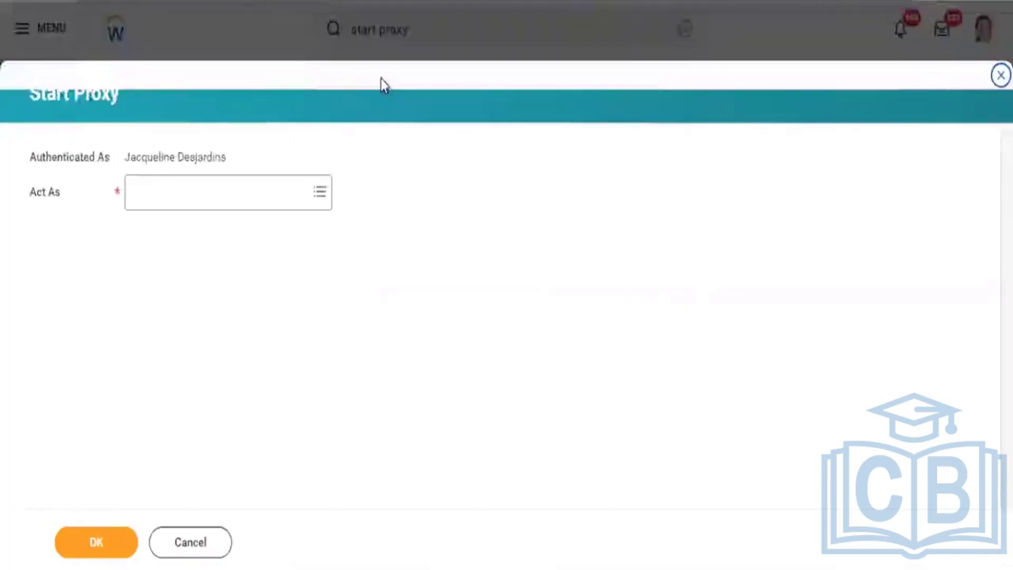
click(259, 195)
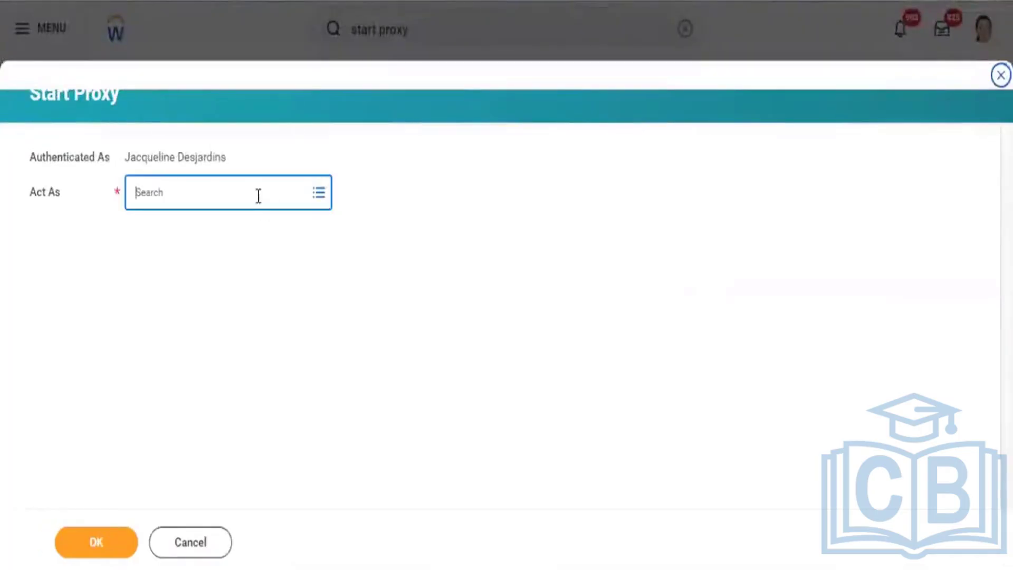
text(logan)
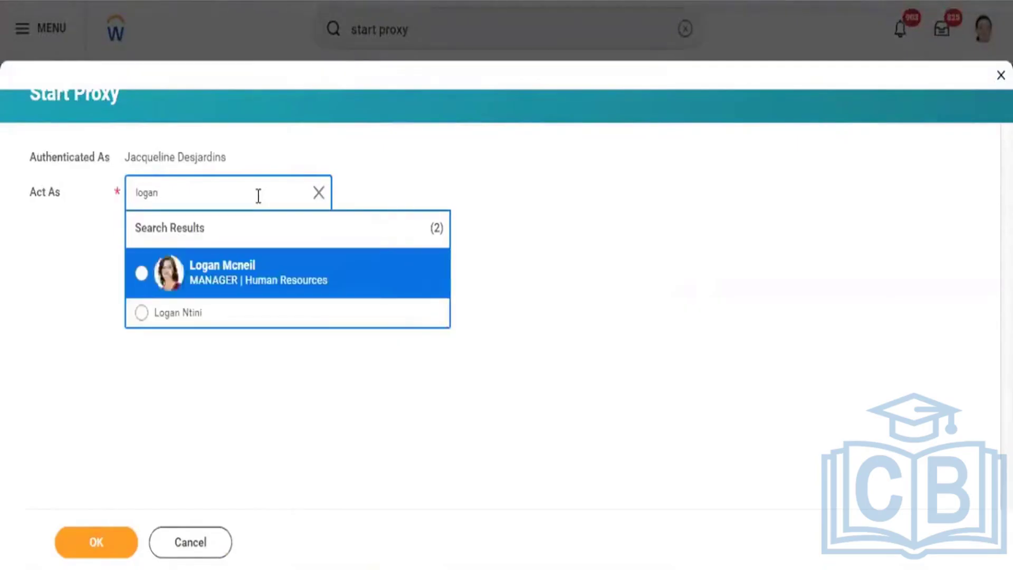
click(267, 278)
click(96, 536)
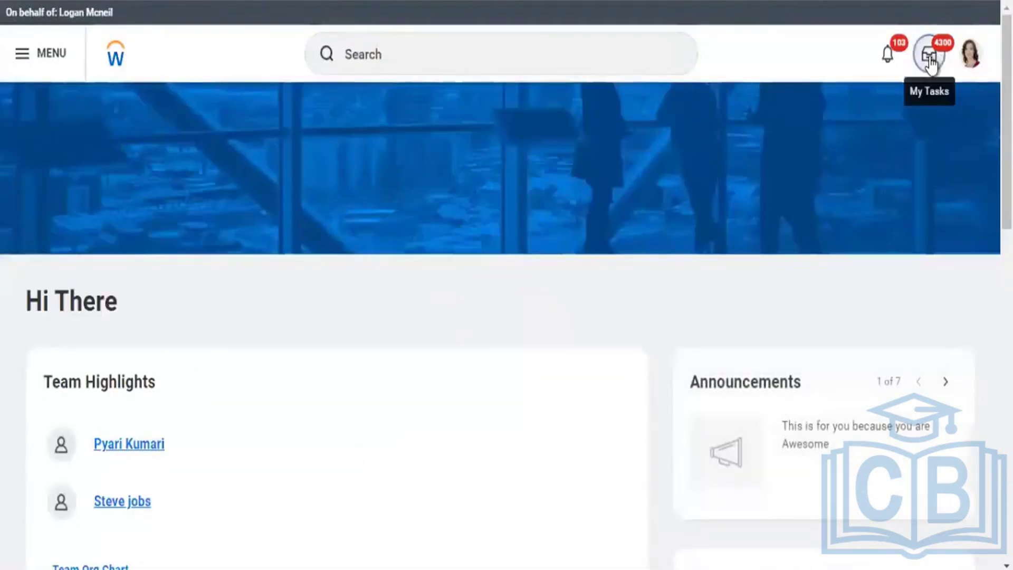
Step: Approve the Review Instructor task from My Tasks and open the approval's details
click(930, 59)
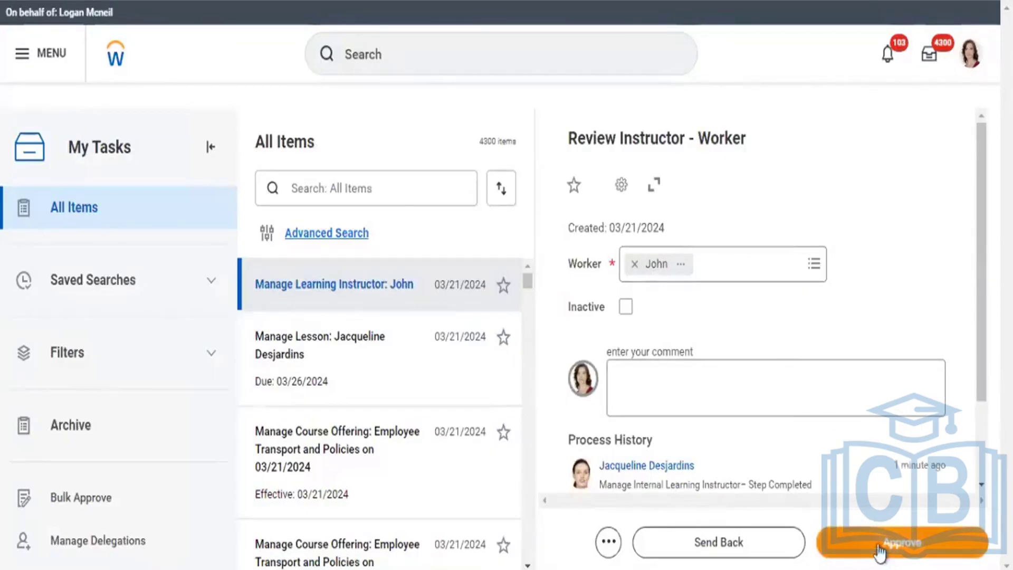
click(877, 547)
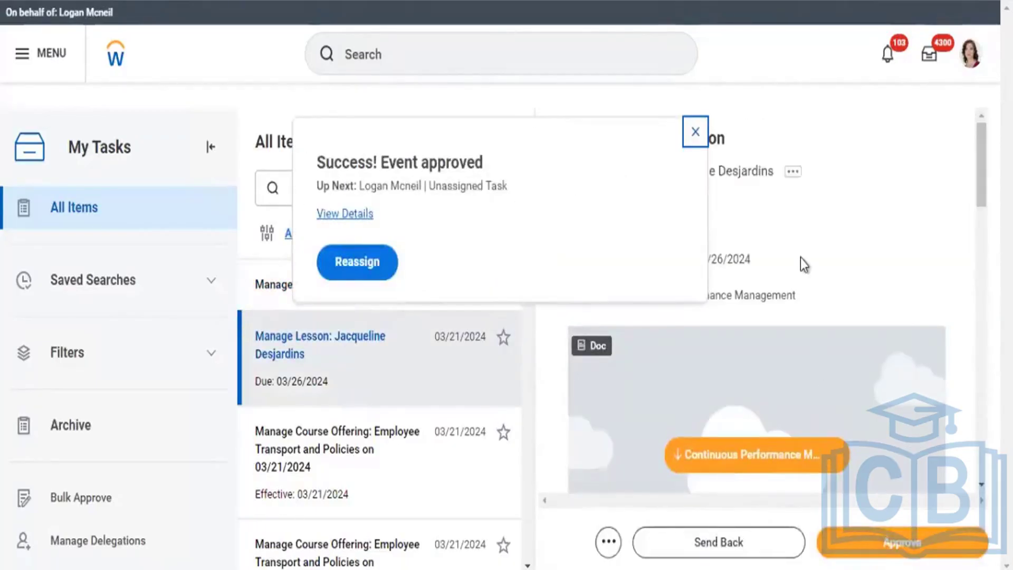
click(335, 217)
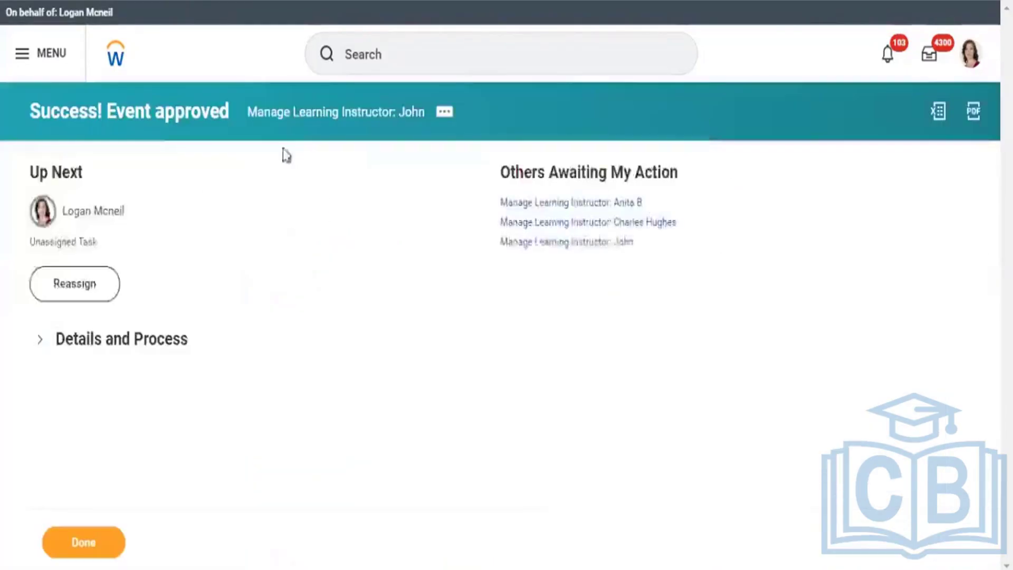
Step: Under Details and Process, reassign the next Manage Learning Instructor step to the proxied manager
click(112, 351)
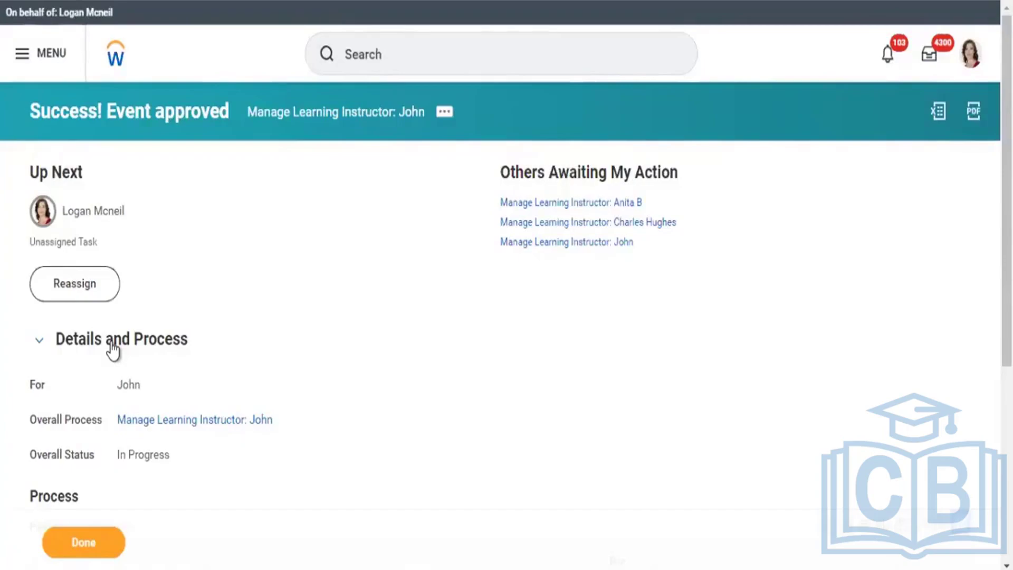
click(63, 296)
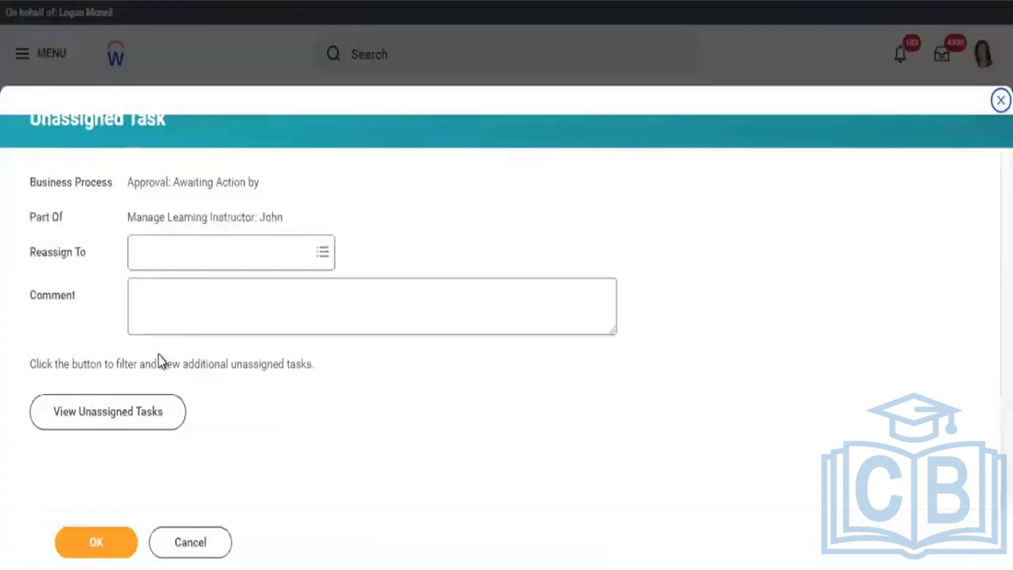
click(199, 252)
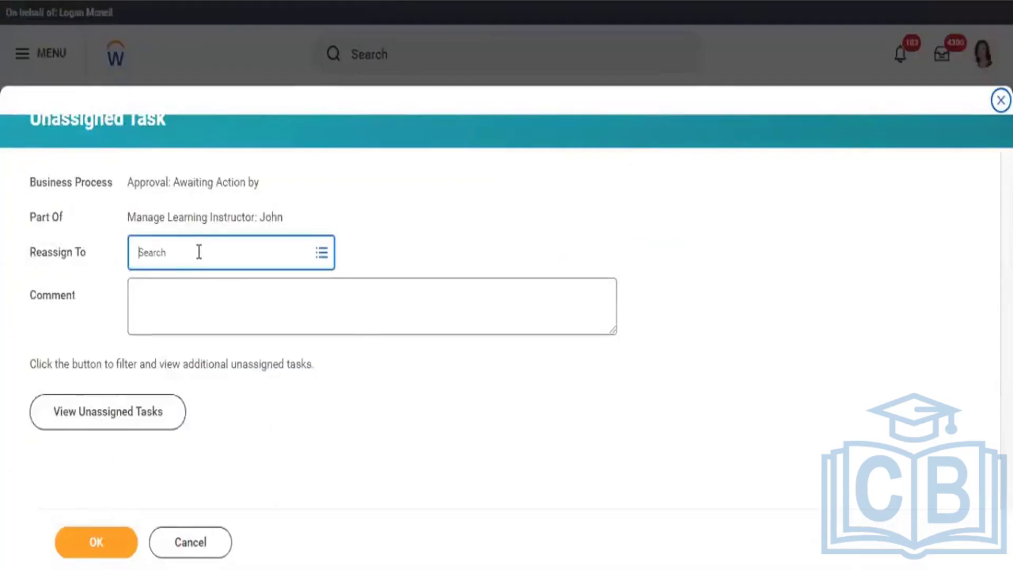
text(logan)
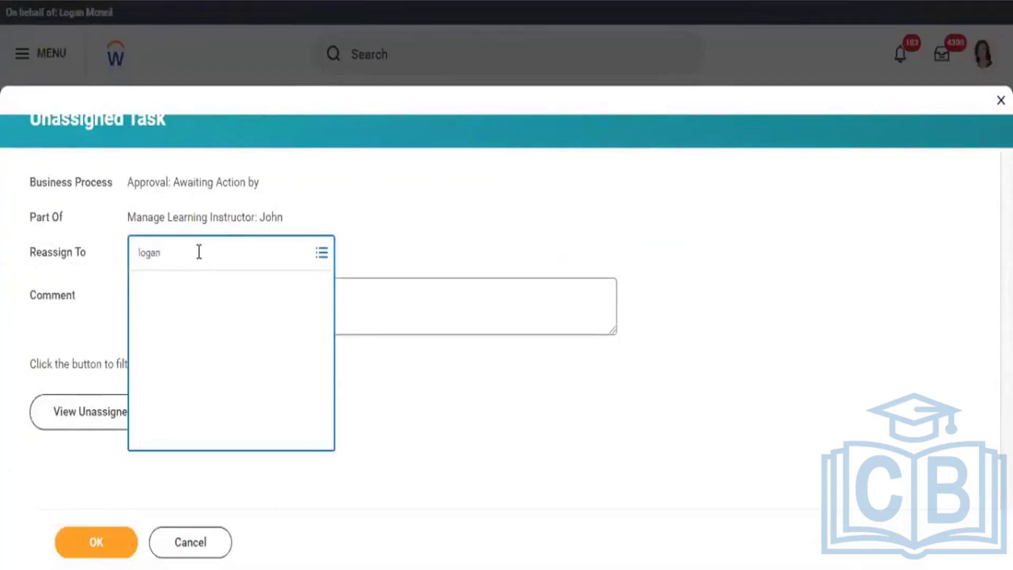
click(230, 335)
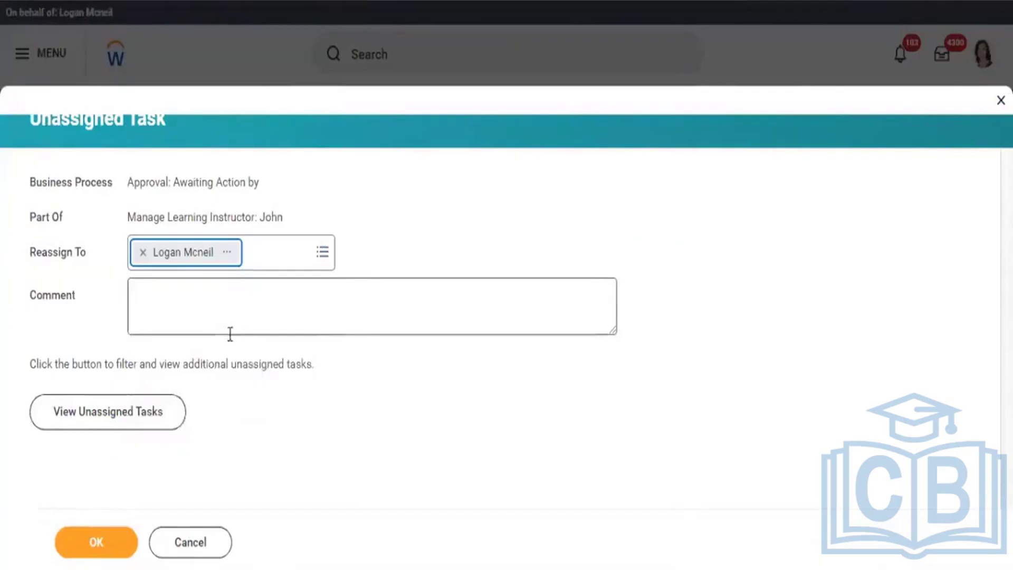
click(100, 544)
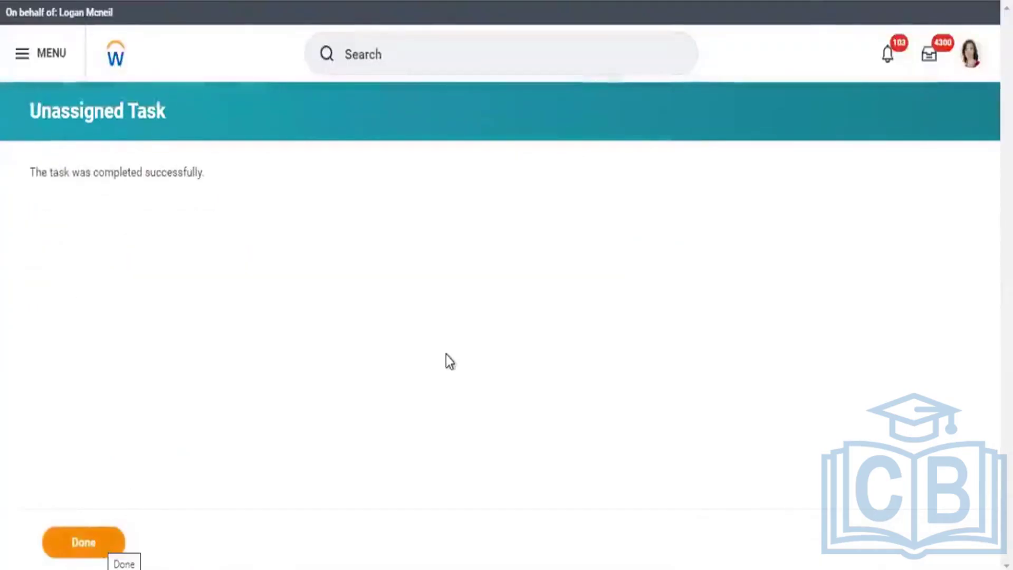
click(929, 54)
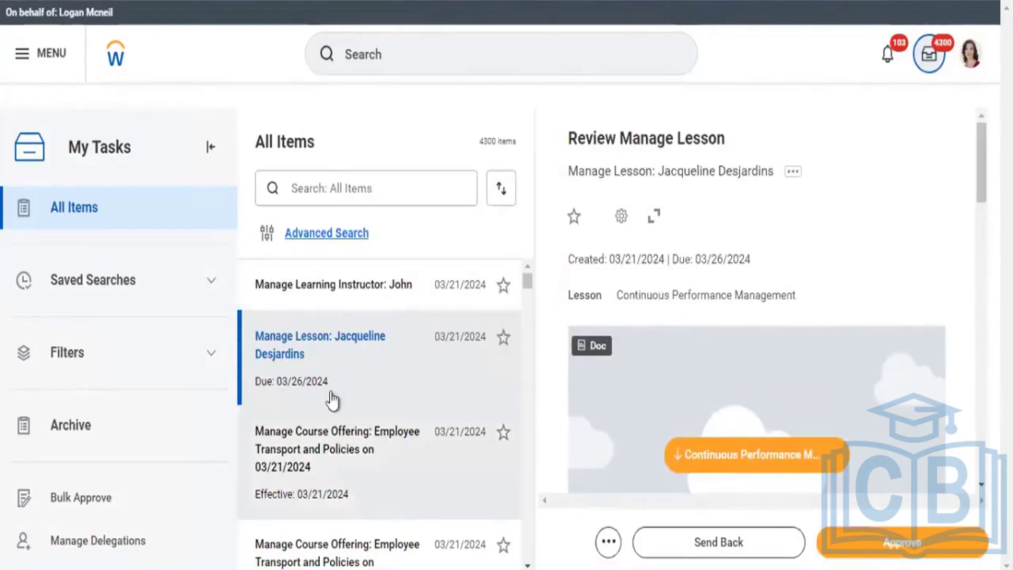
click(88, 438)
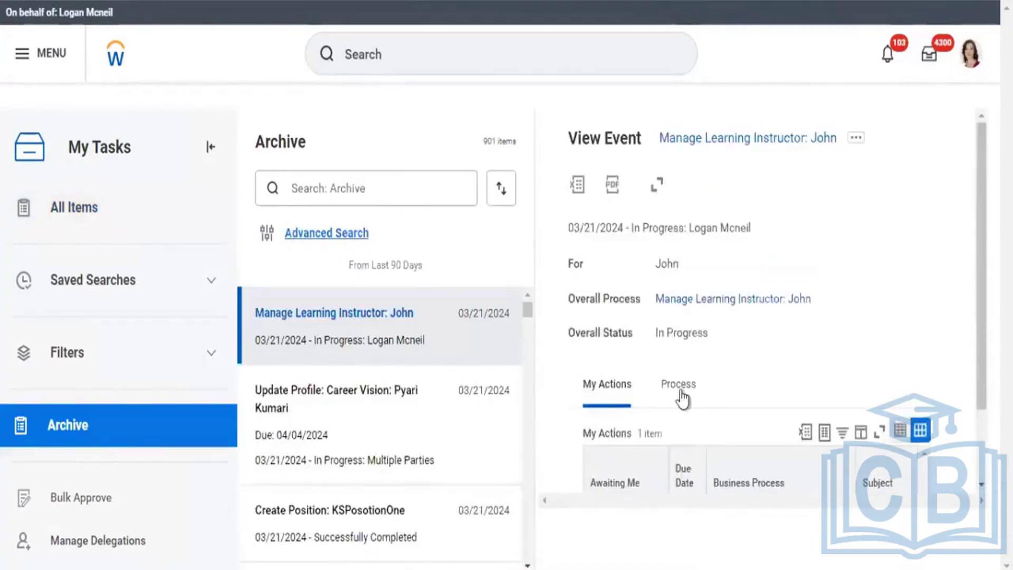
click(678, 391)
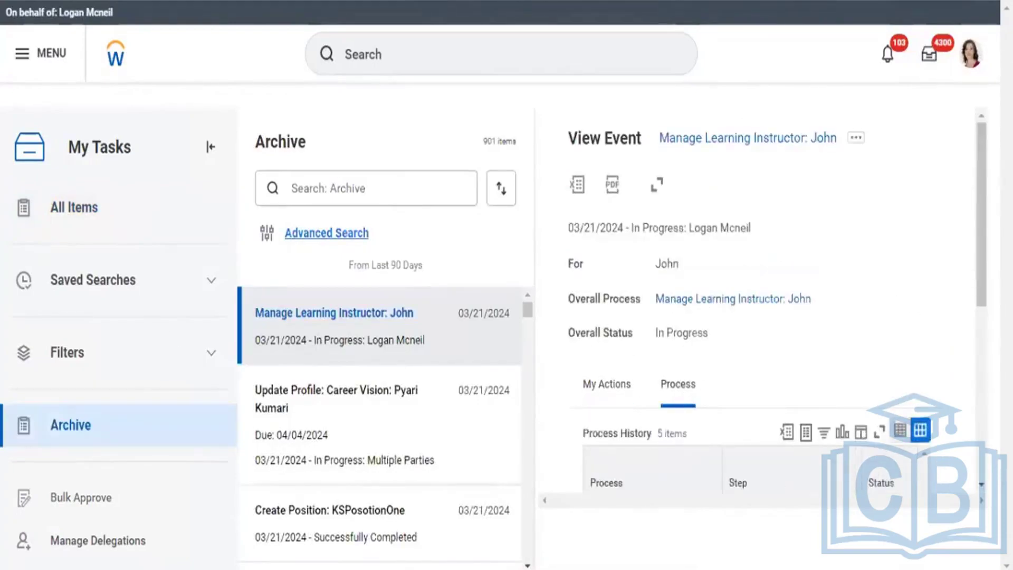
drag(978, 140, 973, 359)
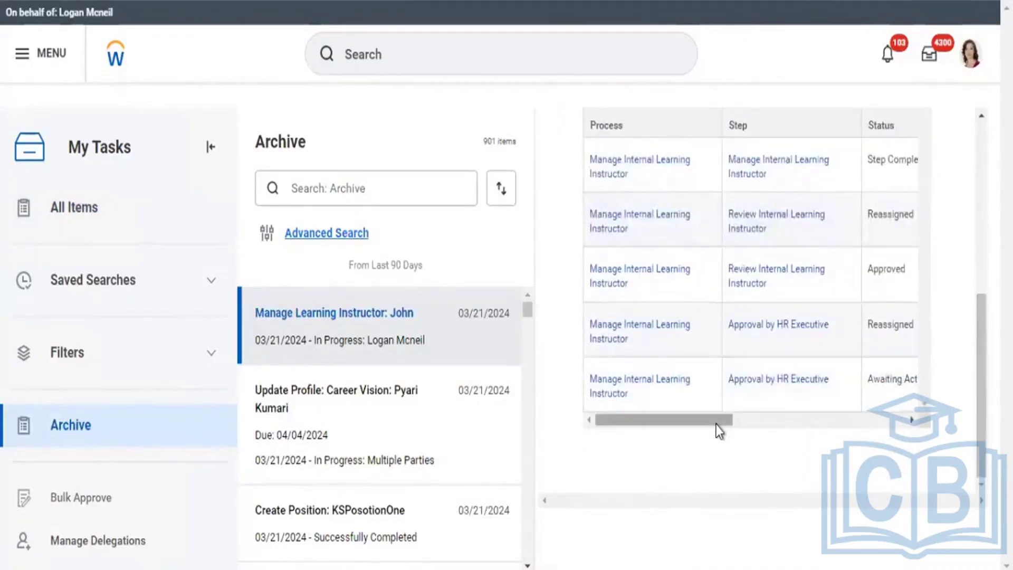
drag(717, 425, 767, 438)
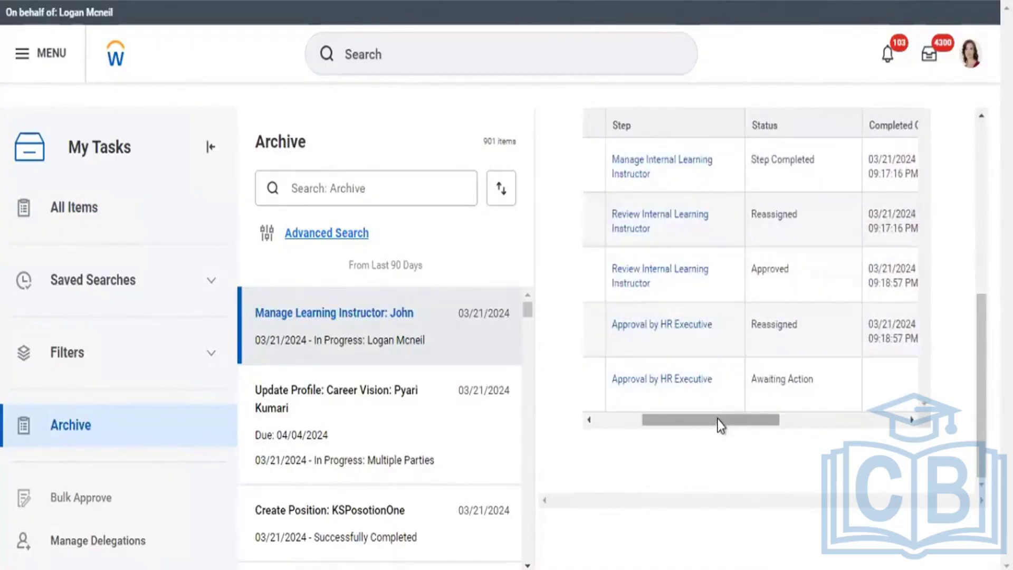
drag(719, 422, 595, 408)
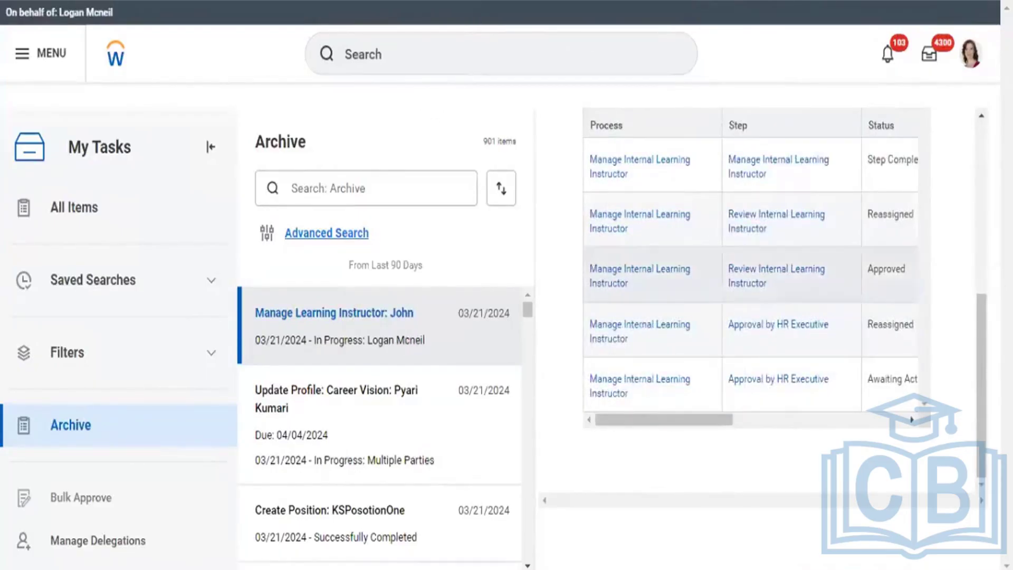
drag(978, 344, 954, 167)
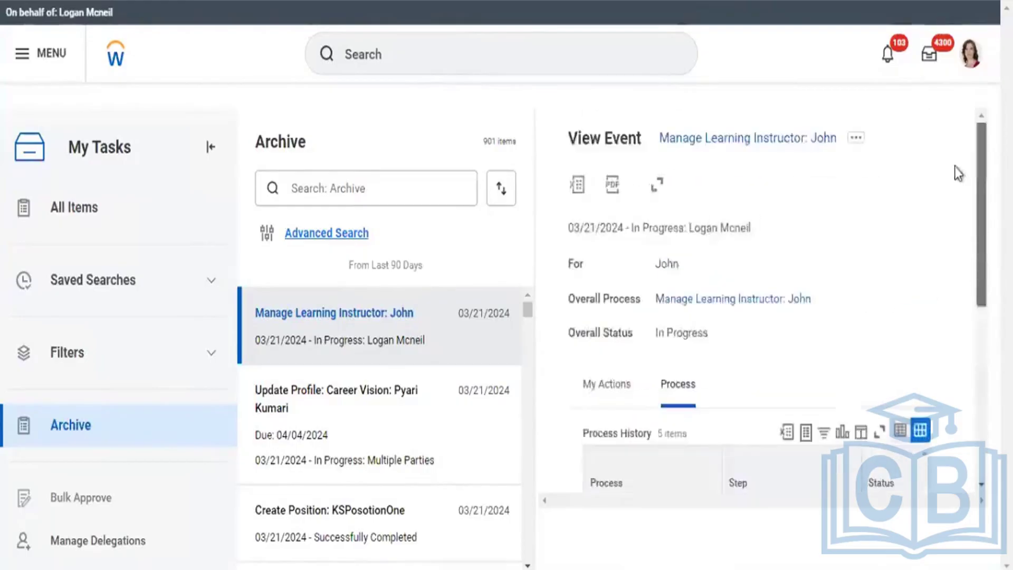
Step: Review and approve the Manage Learning Instructor event from its Overall Process page, then view details
click(705, 300)
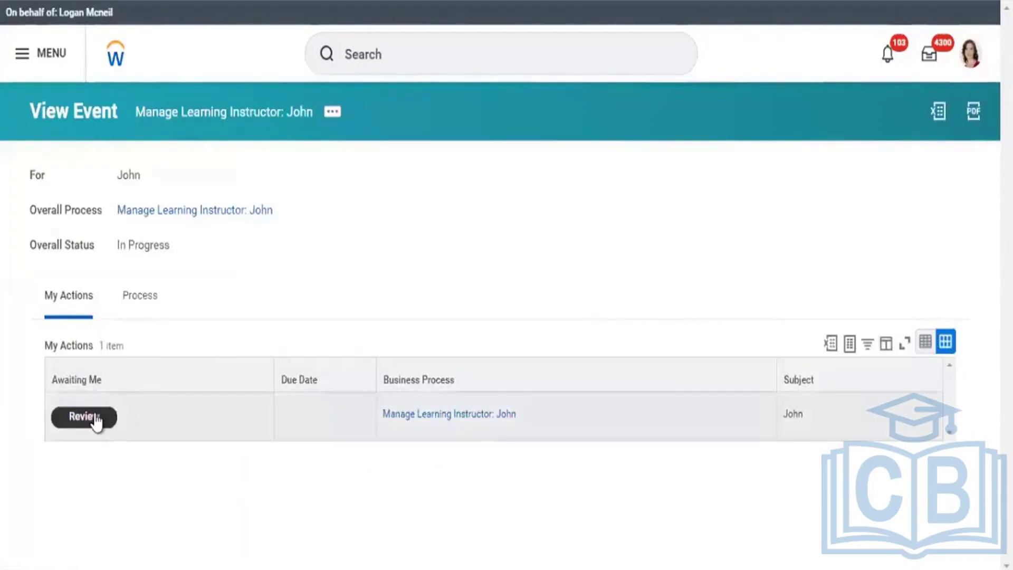
click(95, 417)
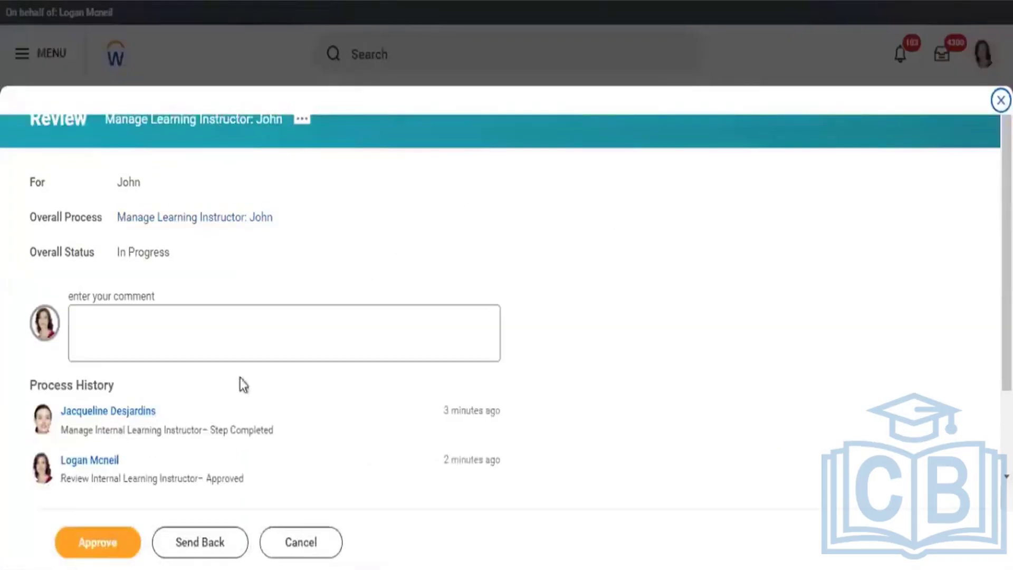
click(103, 552)
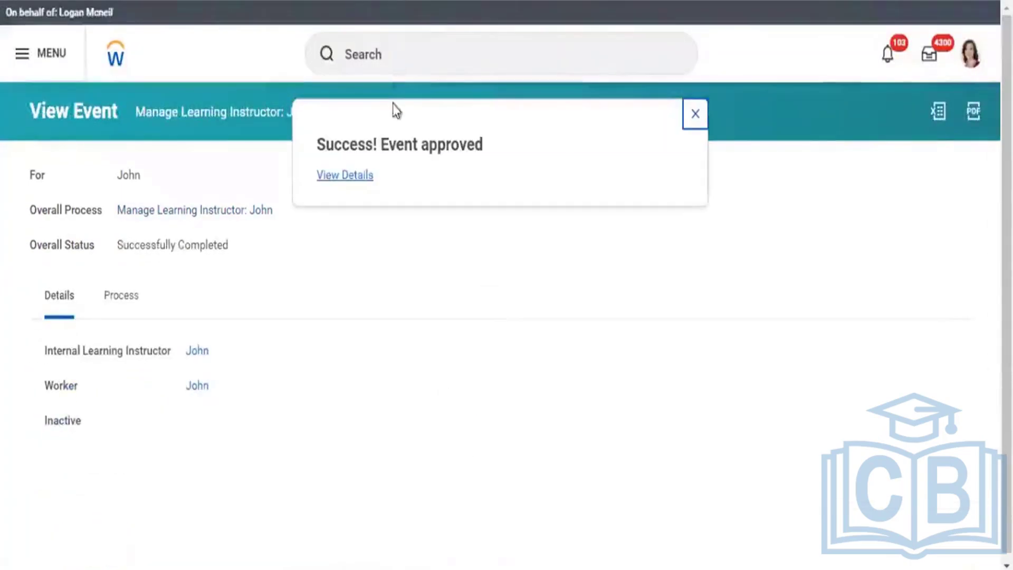
click(342, 180)
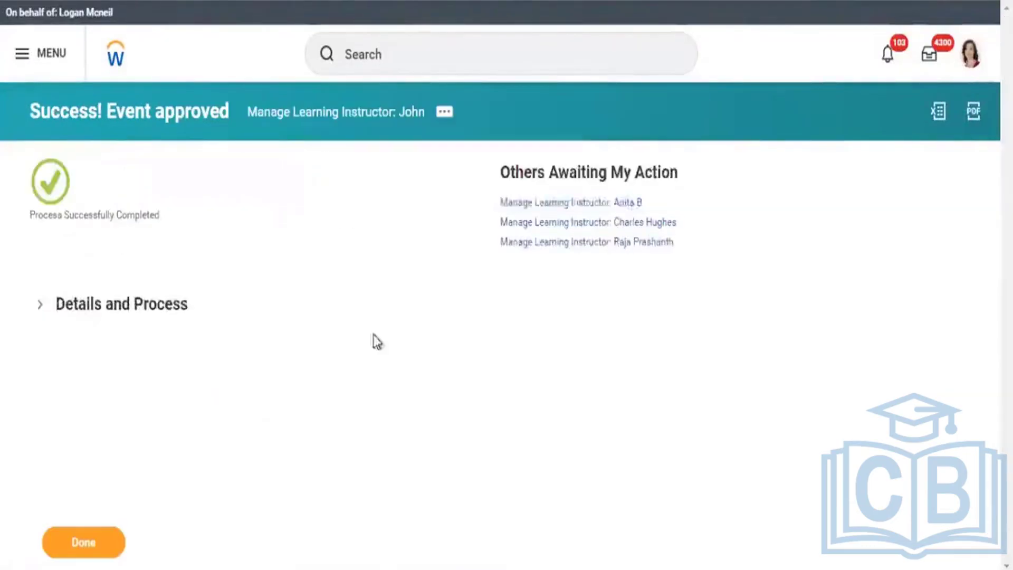
Step: Search Workday for 'view instru' to list instructor-related reports
click(438, 58)
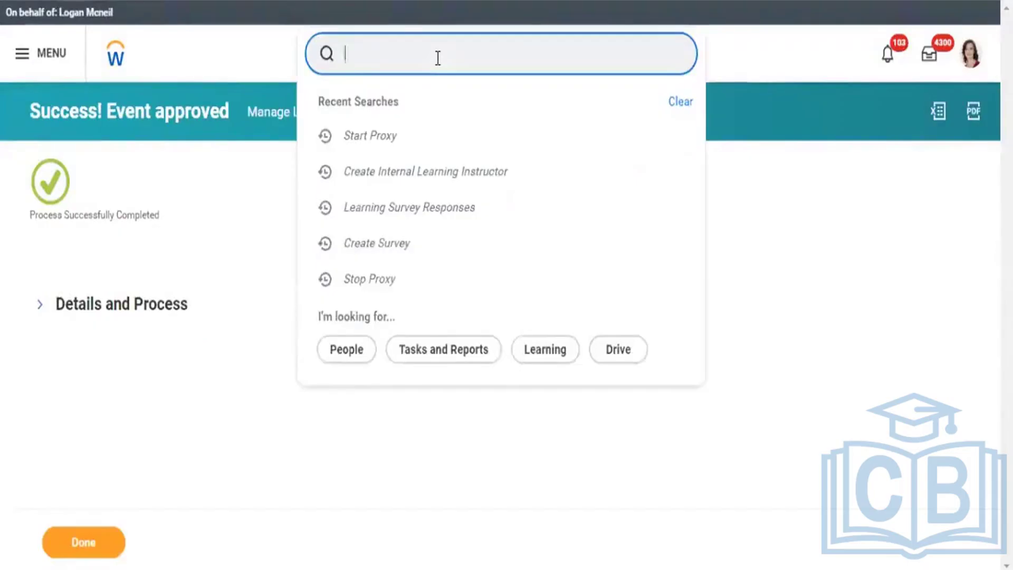
text(view )
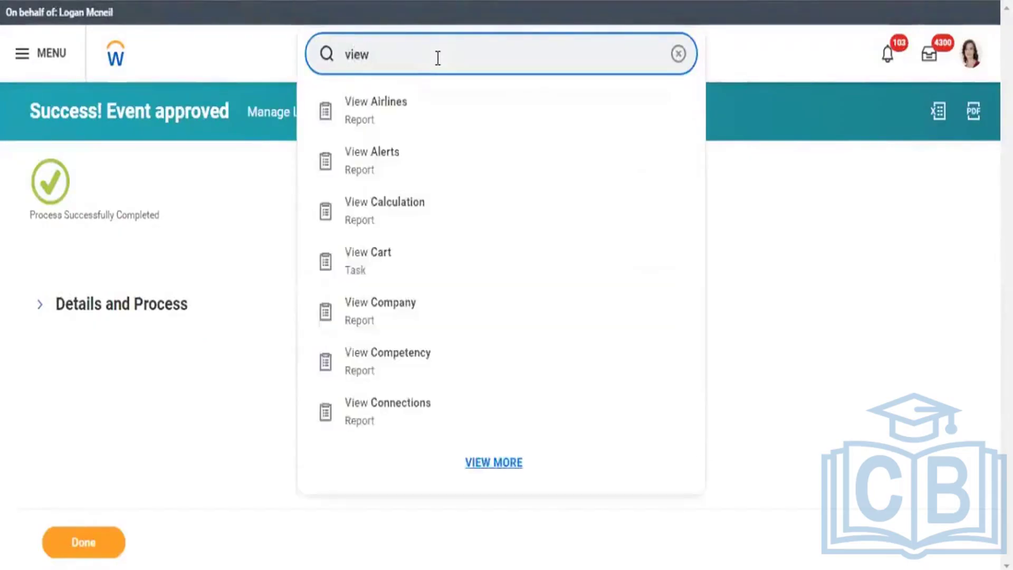
text(instru)
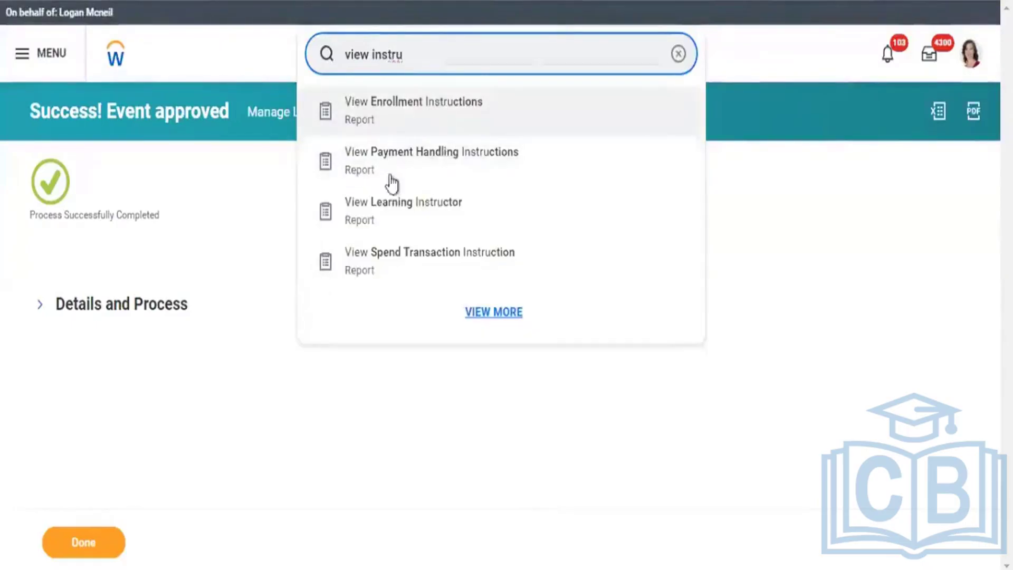
Step: Run View Learning Instructor for an internal instructor found by name search
click(413, 221)
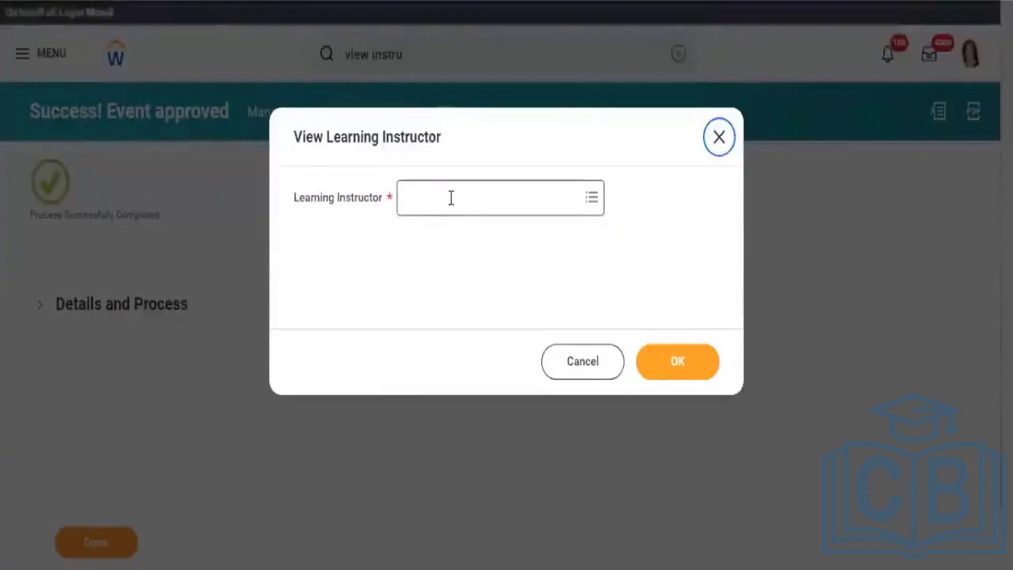
click(450, 196)
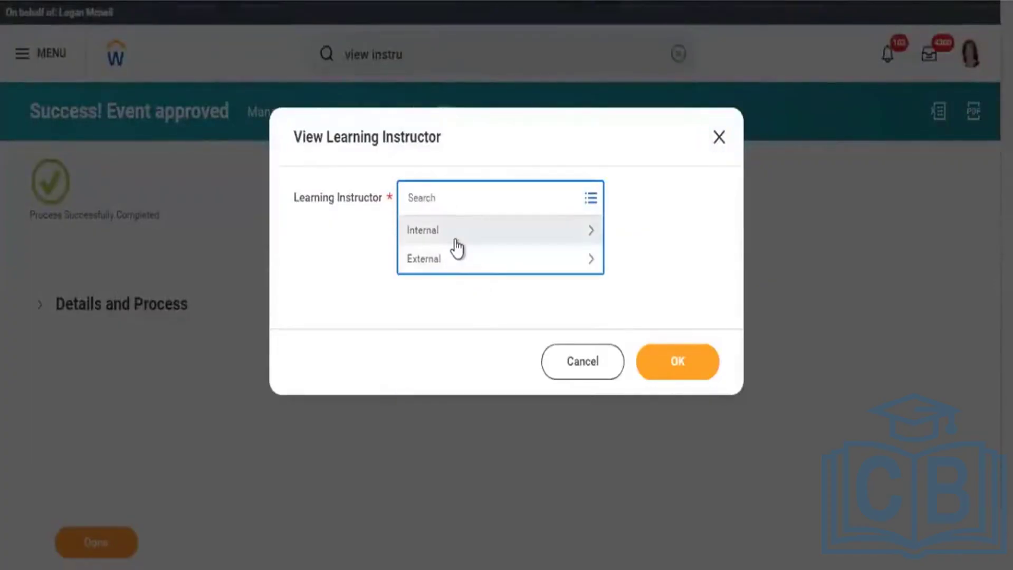
click(454, 238)
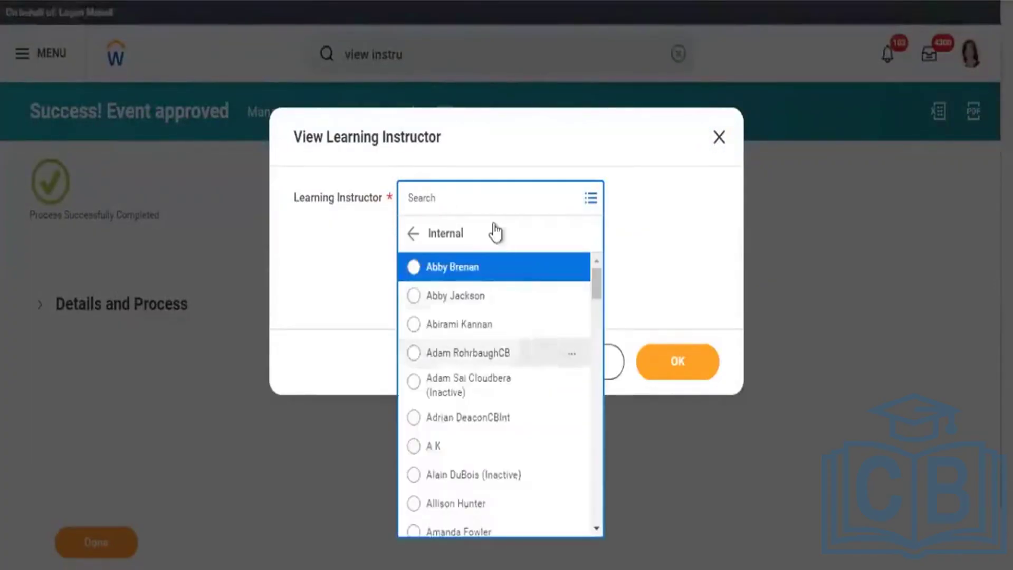
click(481, 202)
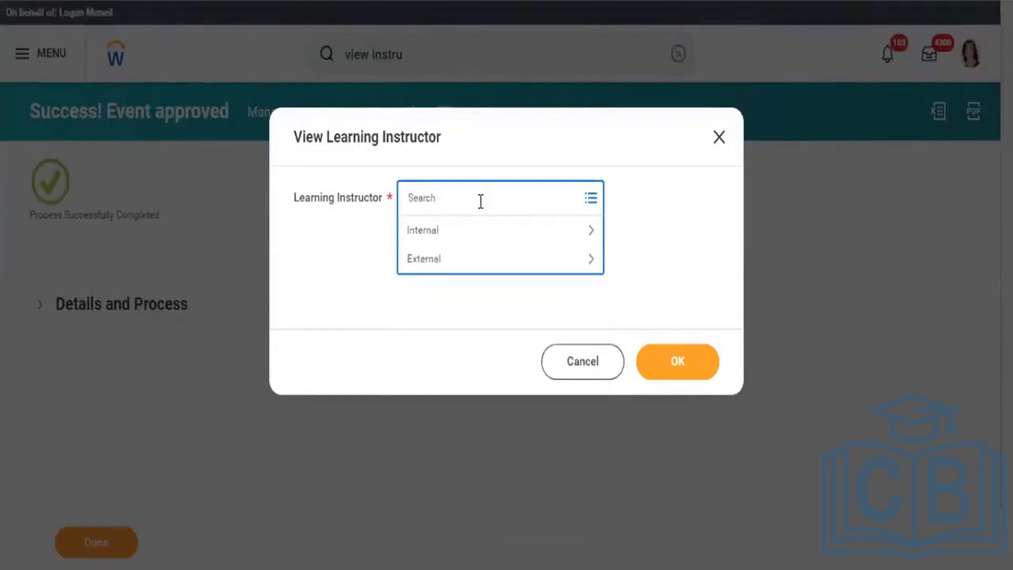
text(john)
key(Return)
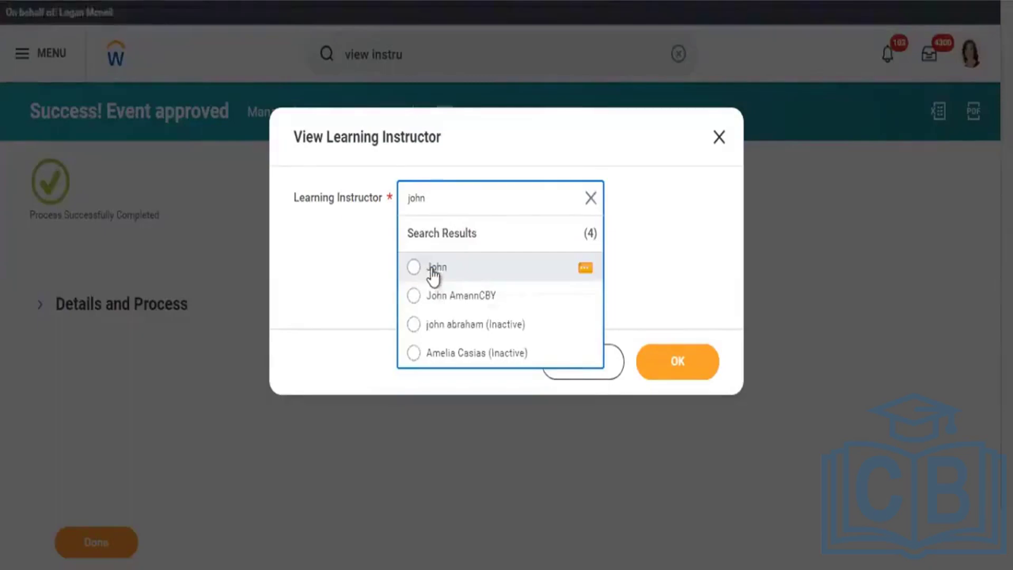
click(432, 277)
click(658, 361)
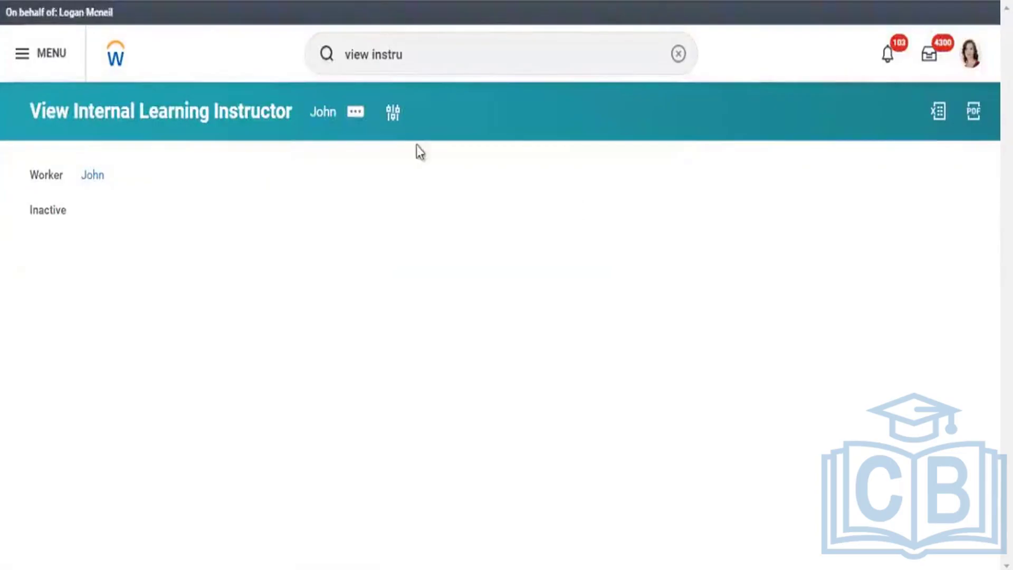
click(356, 114)
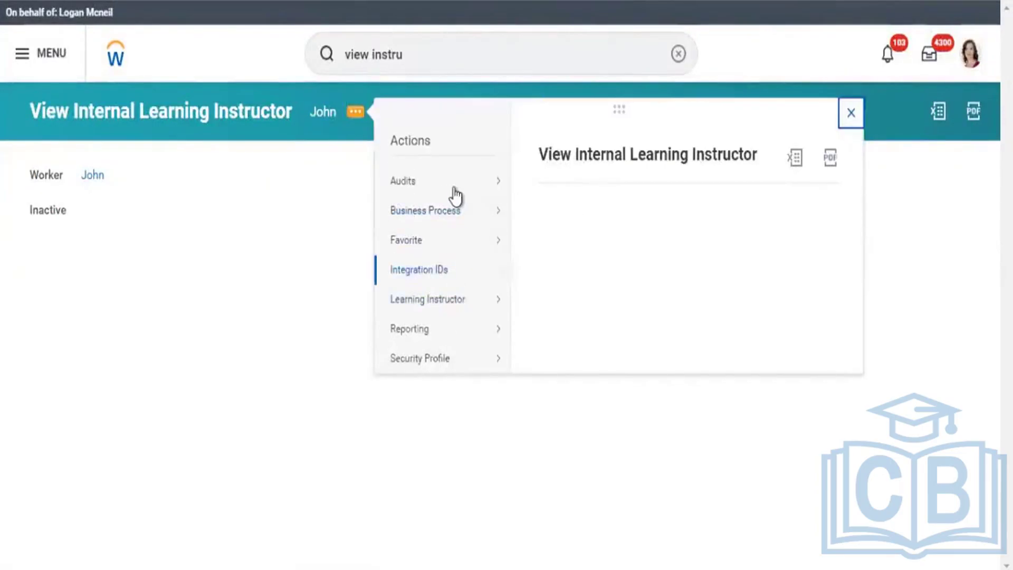
mouse_move(441, 308)
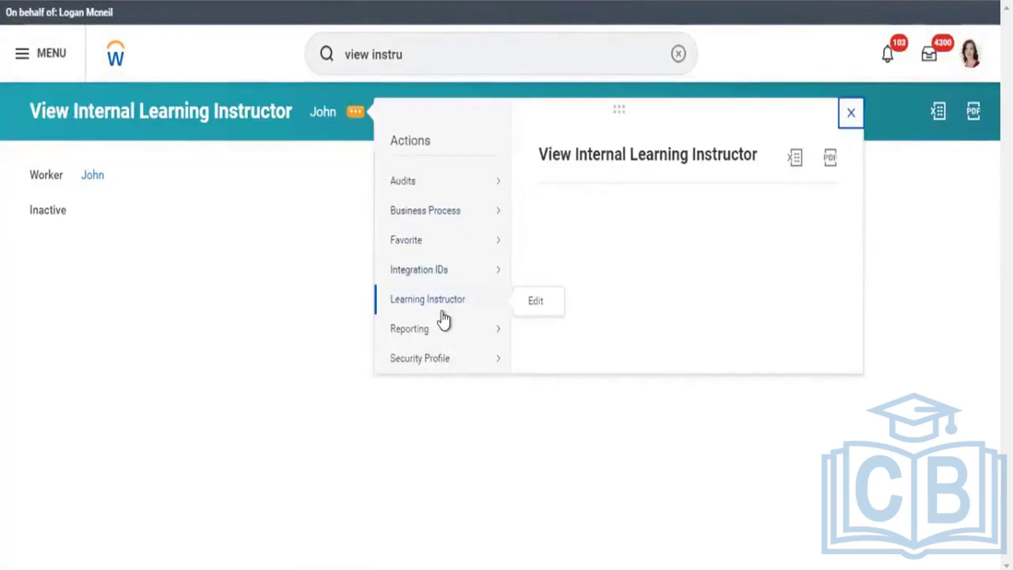
click(536, 304)
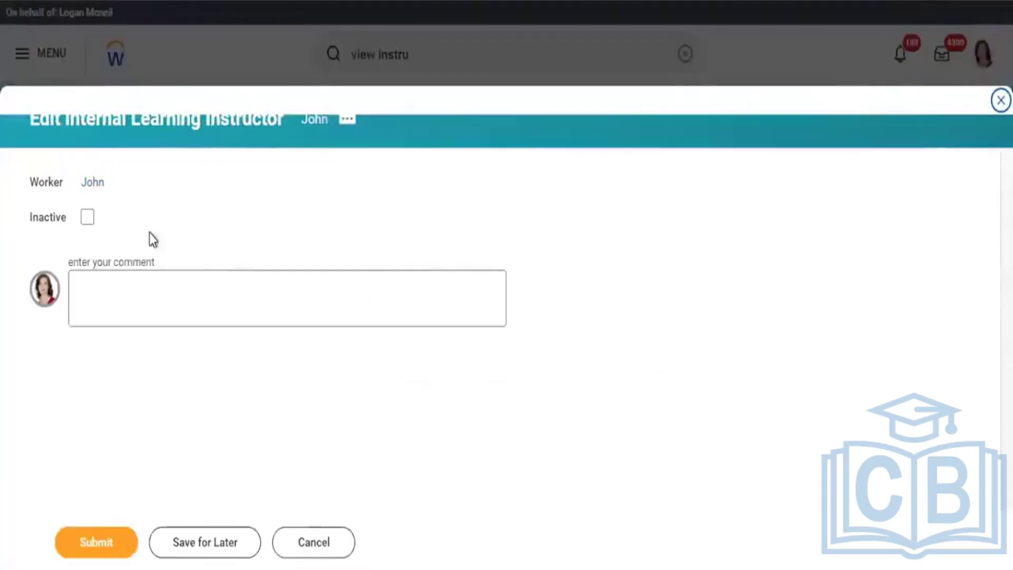
click(84, 218)
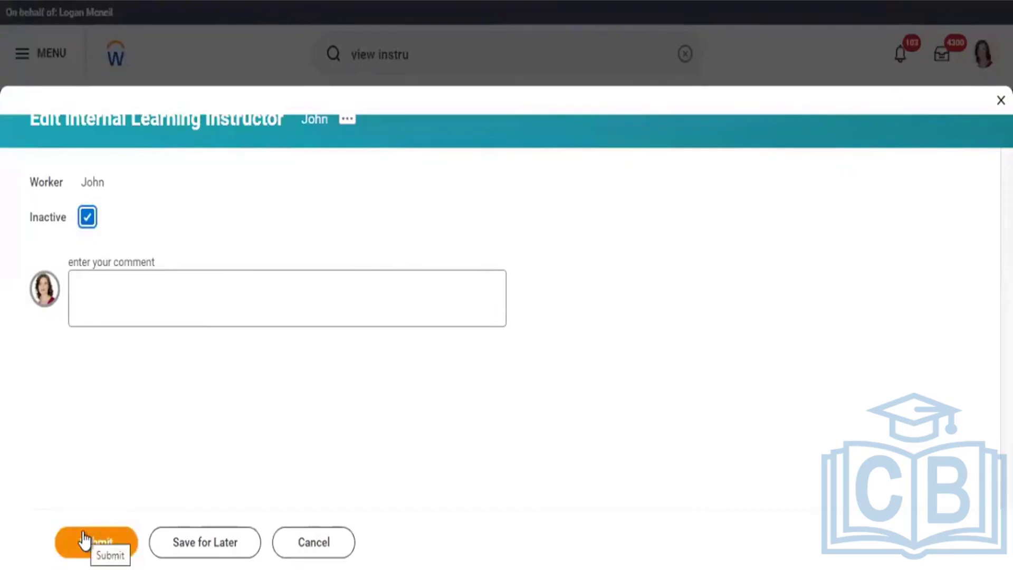
click(302, 543)
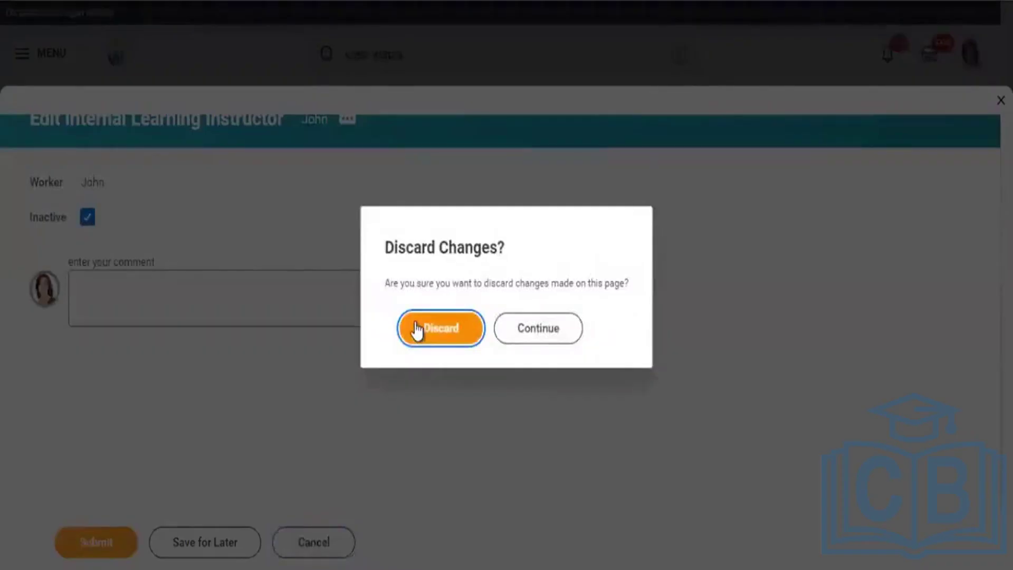
click(417, 331)
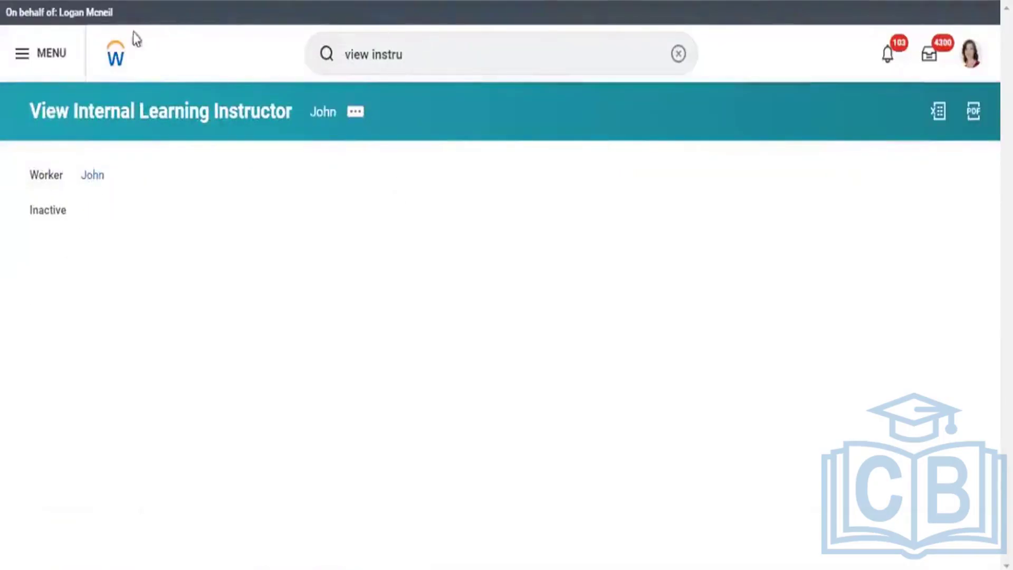
Step: From the home page, search 'Stop proxy' and open the Stop Proxy task
click(110, 53)
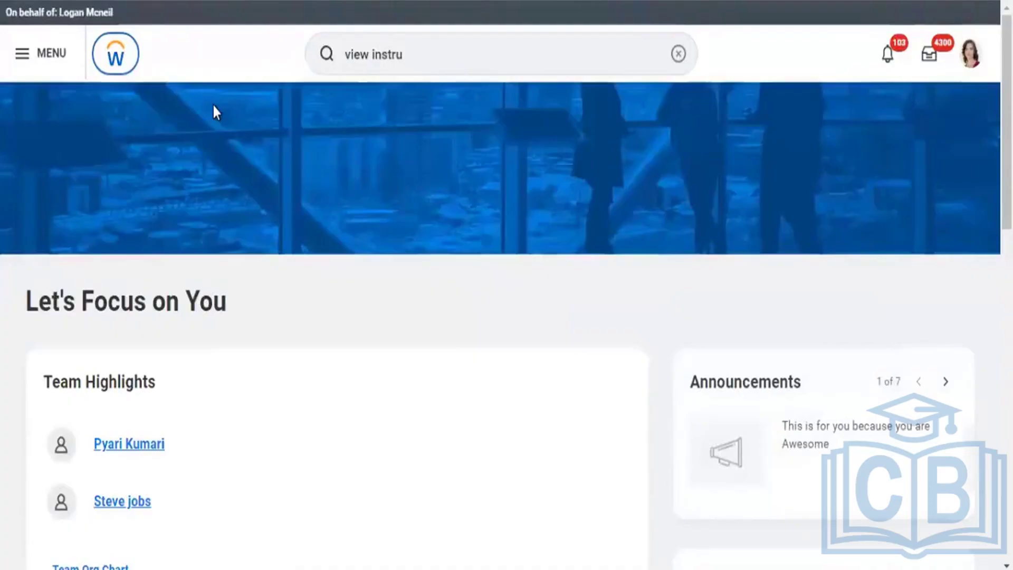
click(432, 51)
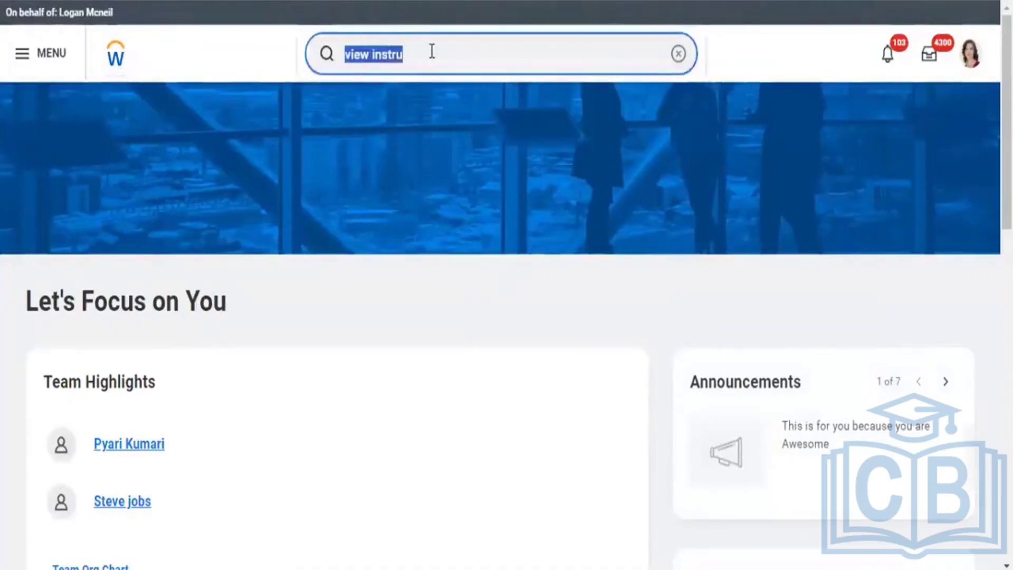
key(BackSpace)
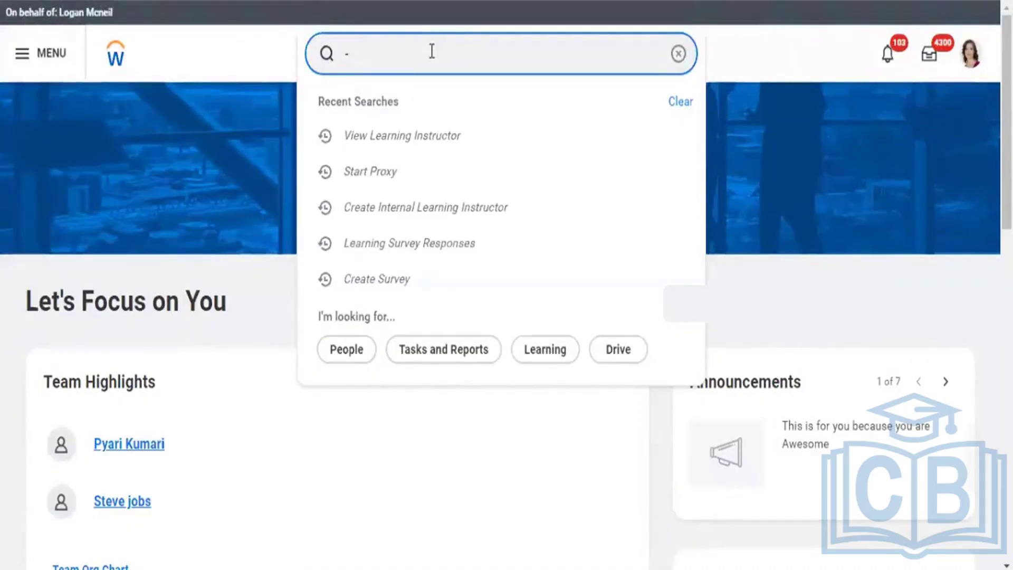
text(Stoppr)
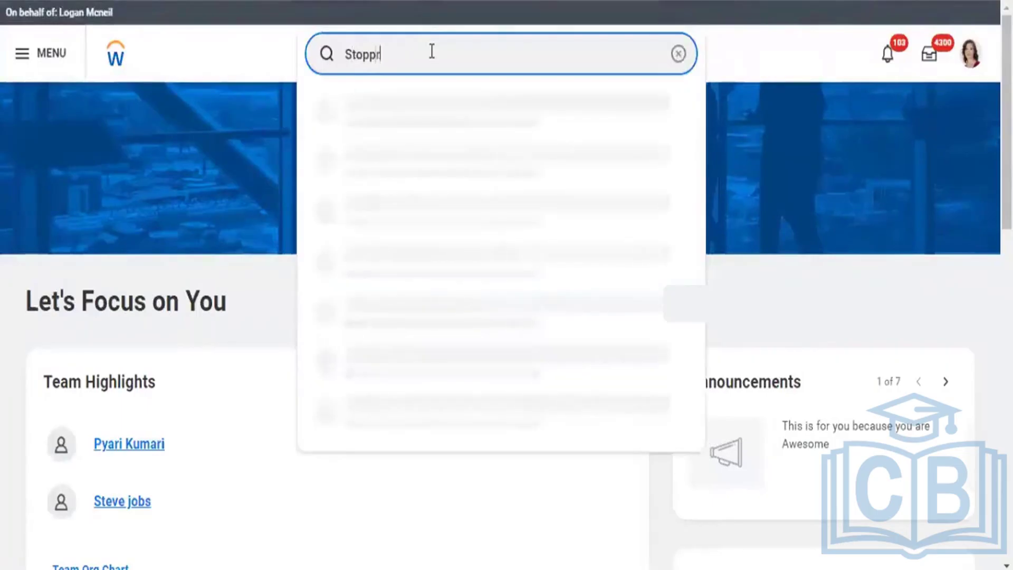
key(BackSpace)
key(BackSpace)
key(BackSpace)
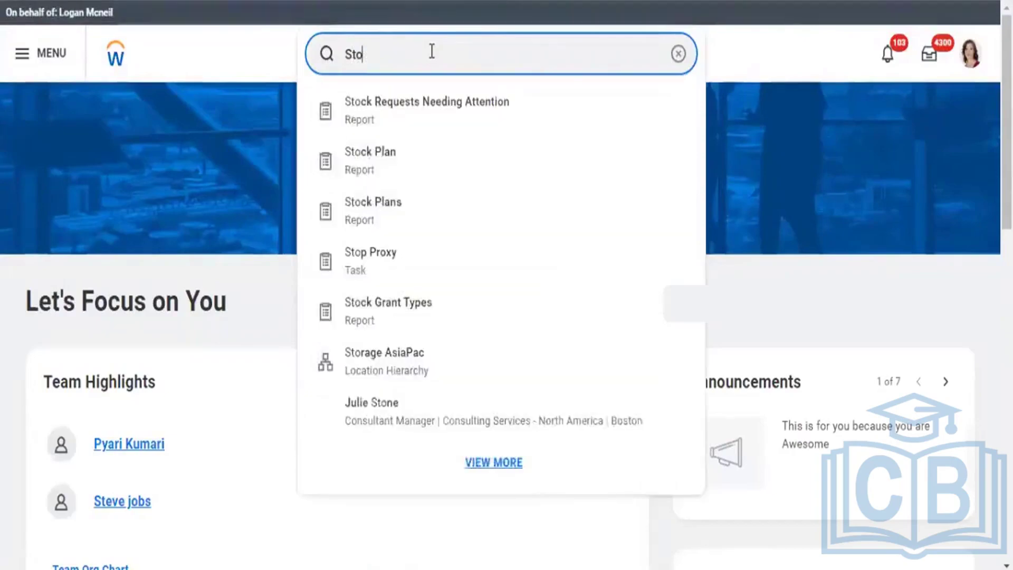
text(p proxy)
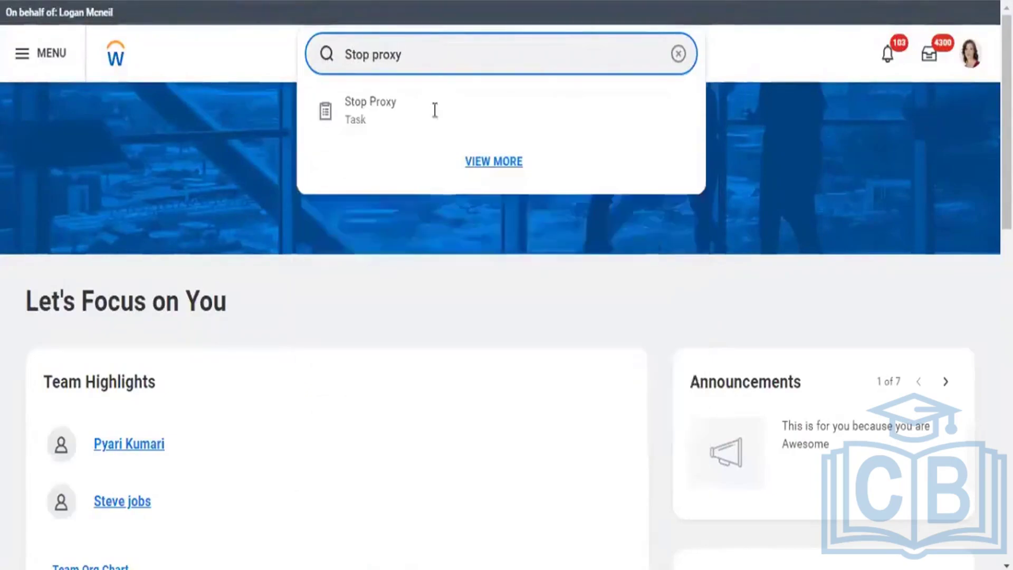
click(388, 118)
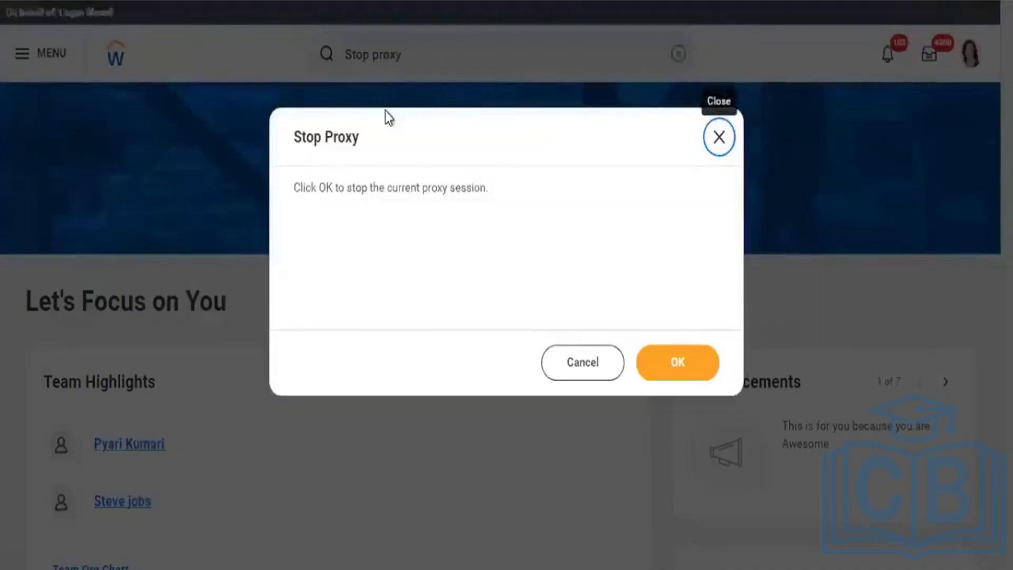
Step: Confirm ending the proxy session in the Stop Proxy dialog
click(675, 350)
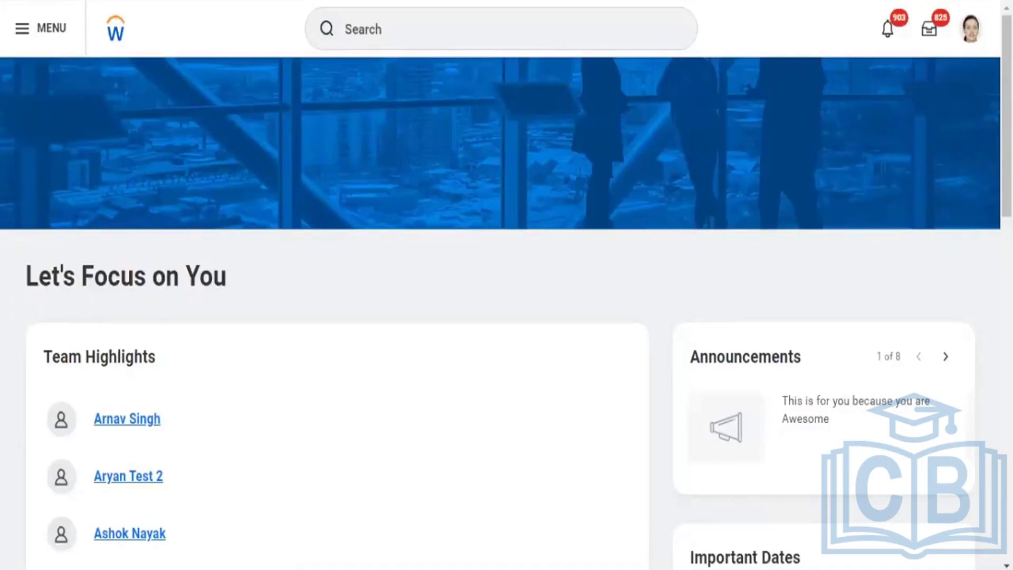
click(538, 19)
text(en)
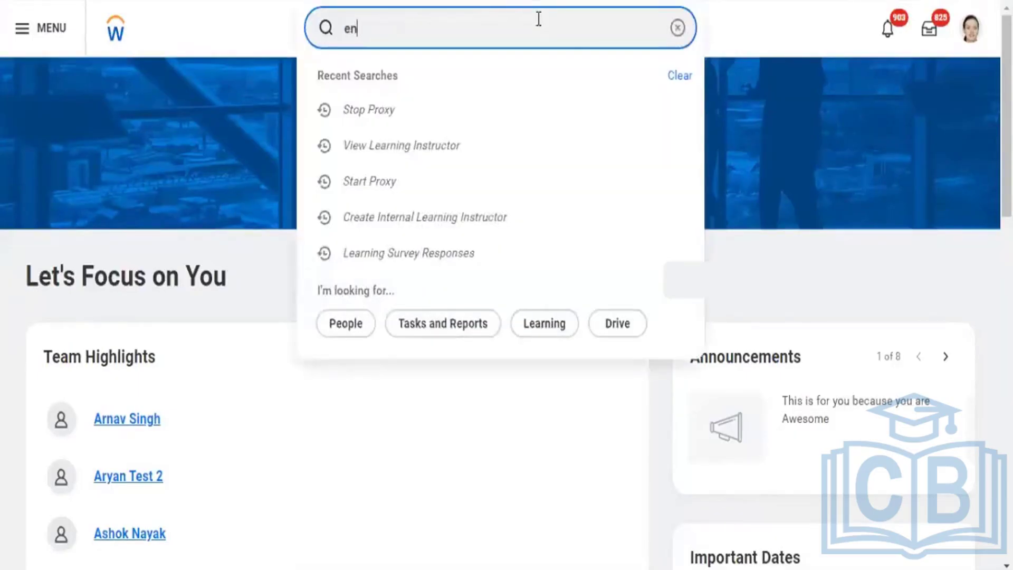
text(roll )
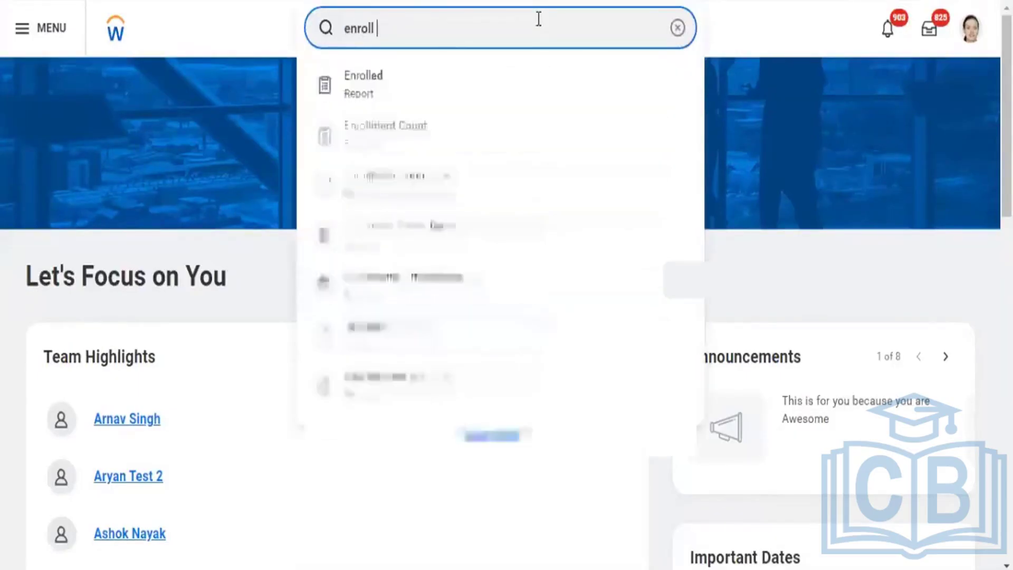
text(in)
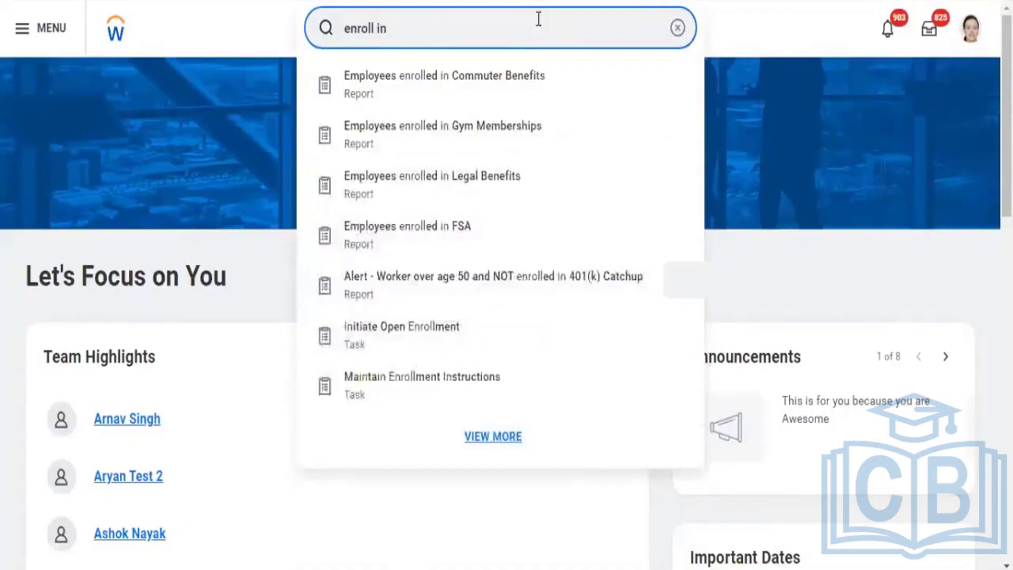
text( a co)
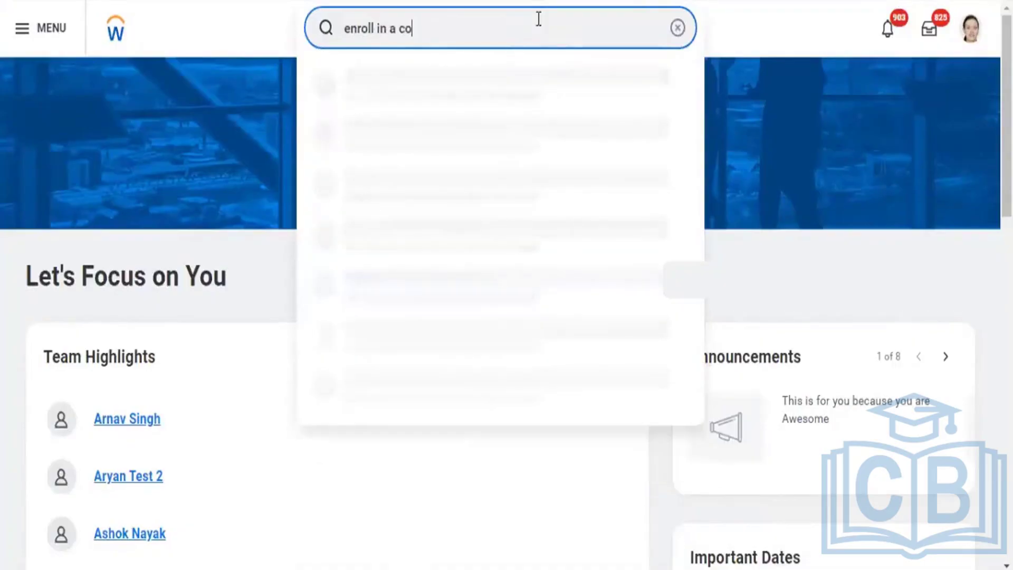
text(urse)
key(Return)
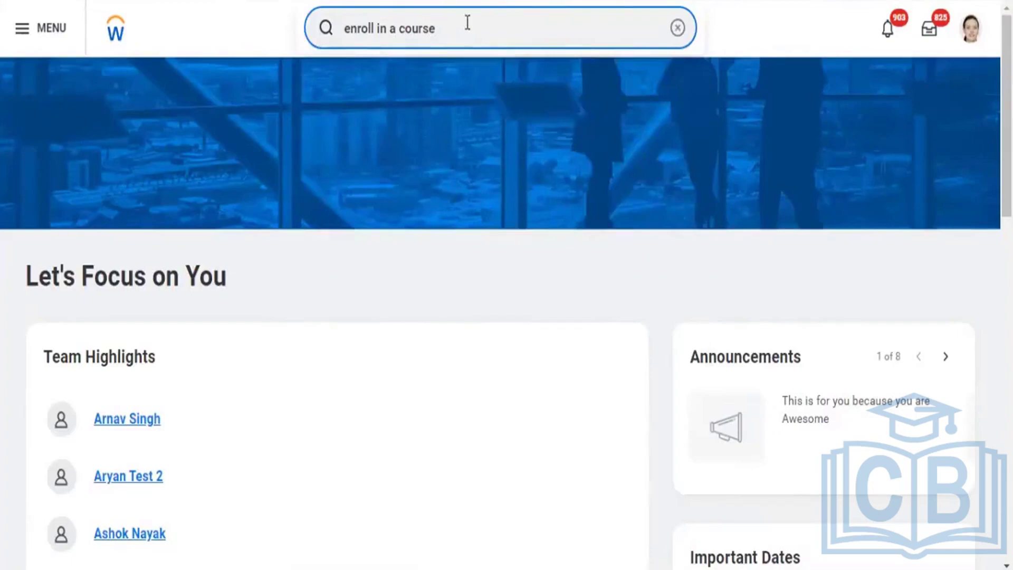
key(ctrl+a)
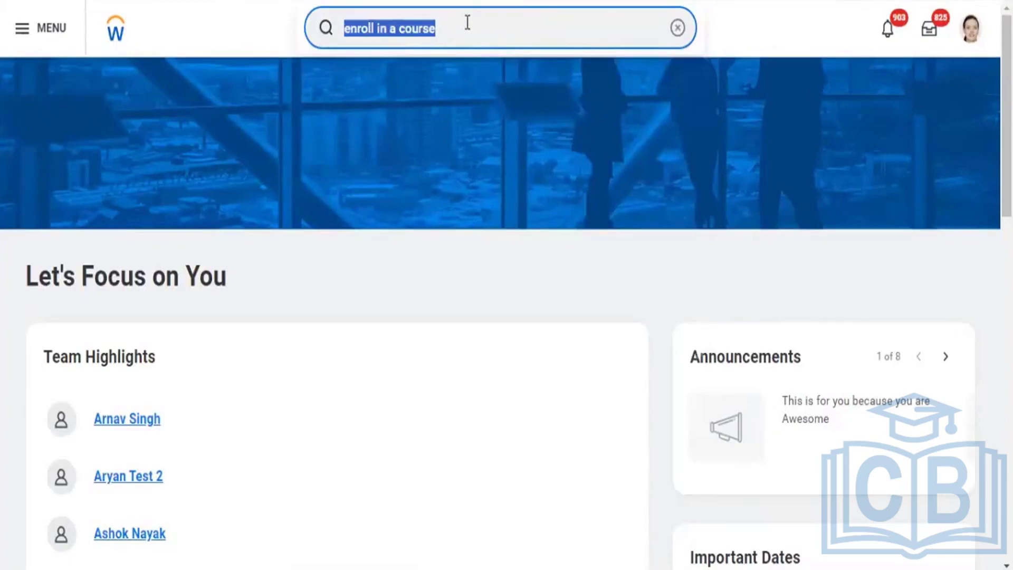
key(BackSpace)
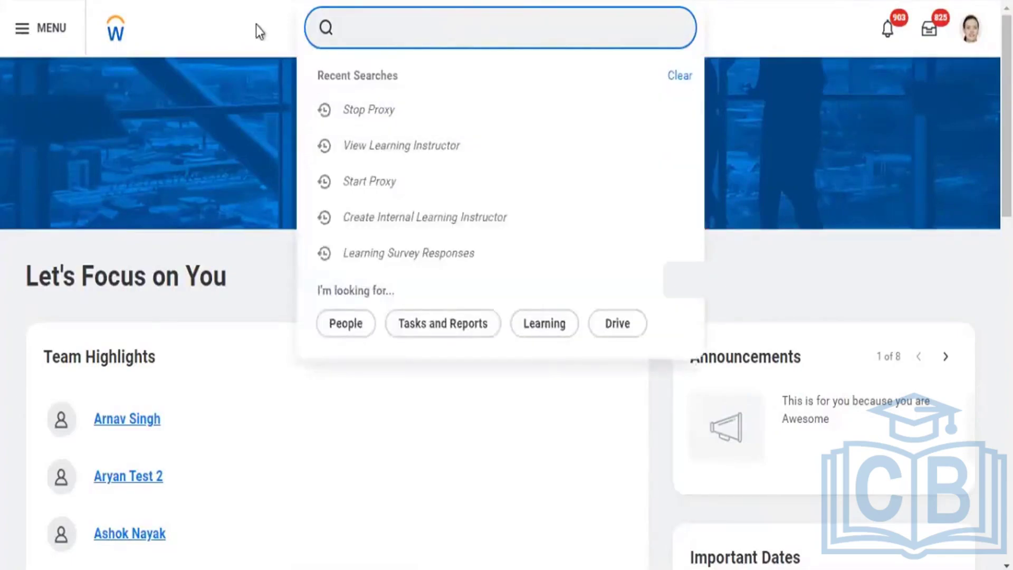
click(257, 30)
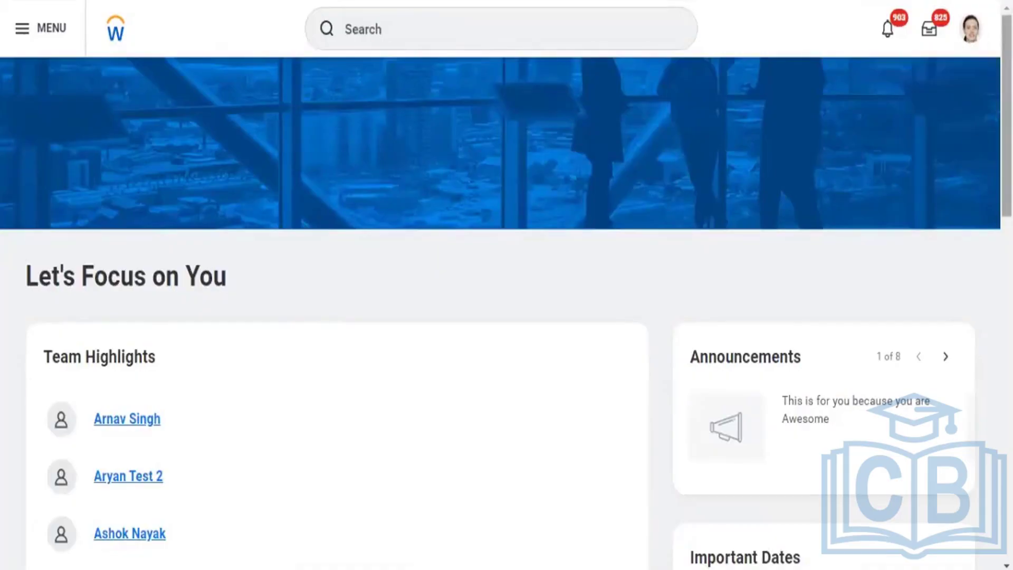
Step: Scroll down to View All Apps, open the apps menu, then close it
scroll(507, 285, down, 10)
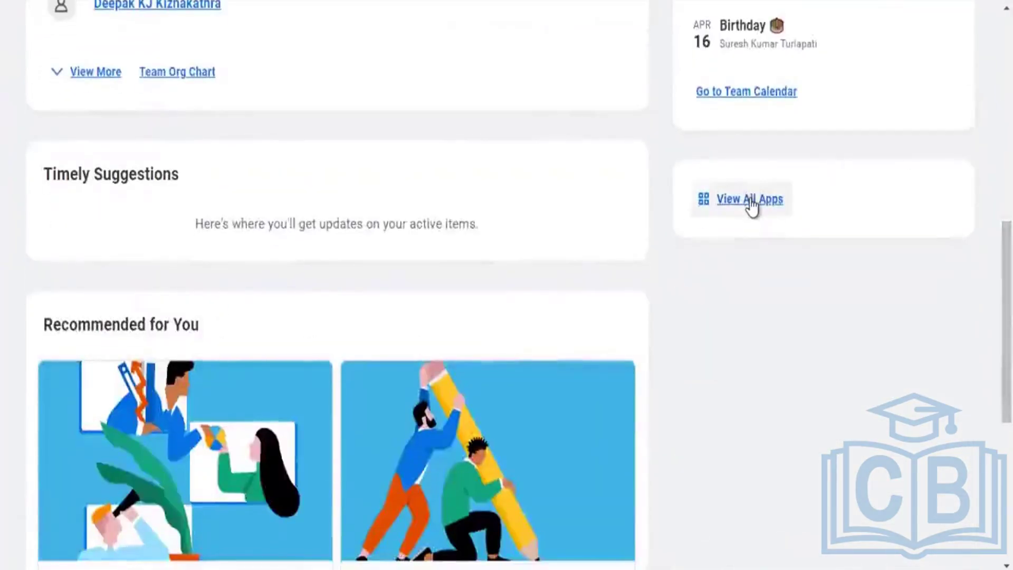
click(749, 198)
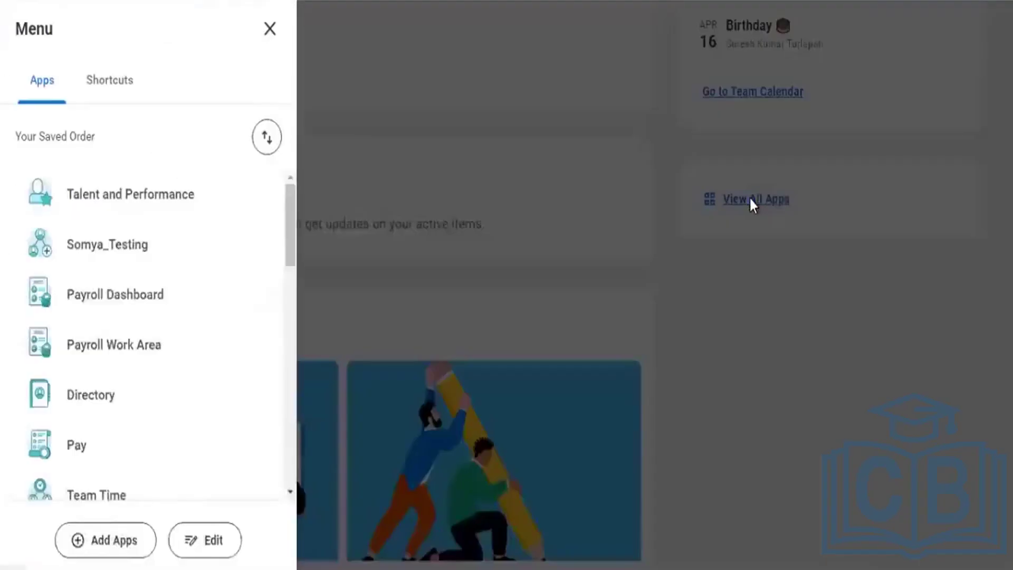
click(268, 31)
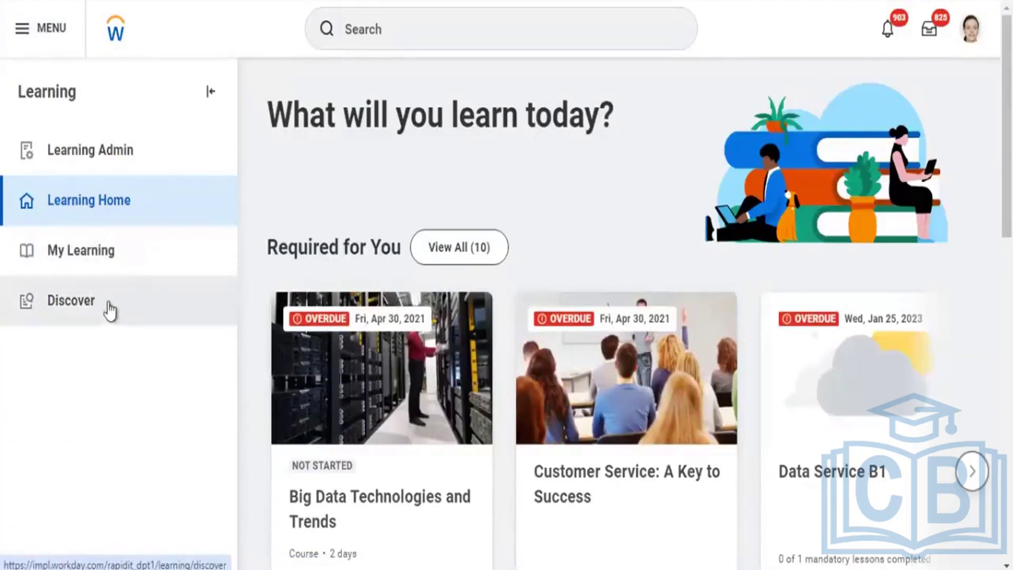
Step: Go to Discover > Browse Learning and enter a 'learning ethics' query in global search
click(100, 301)
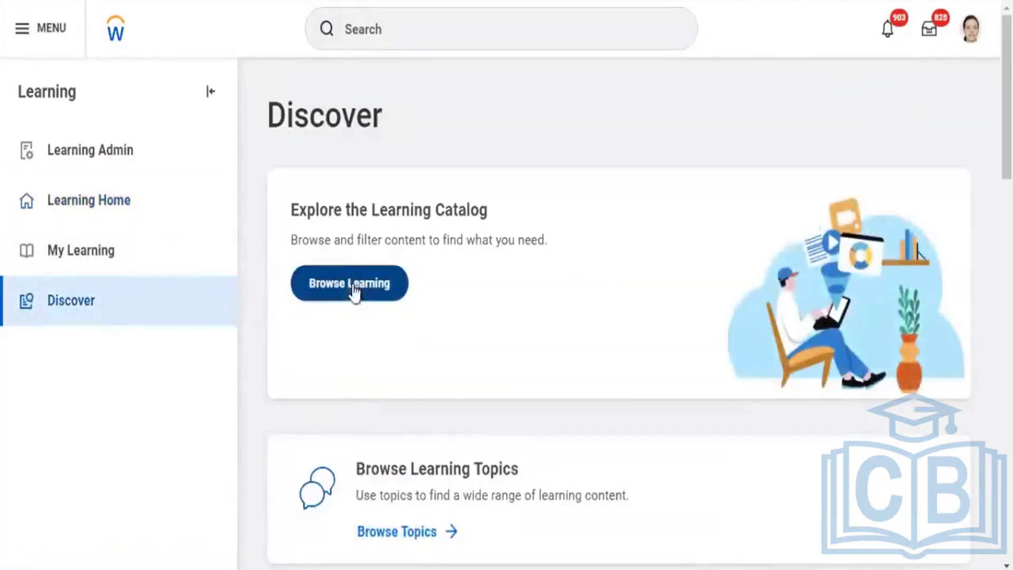
click(353, 289)
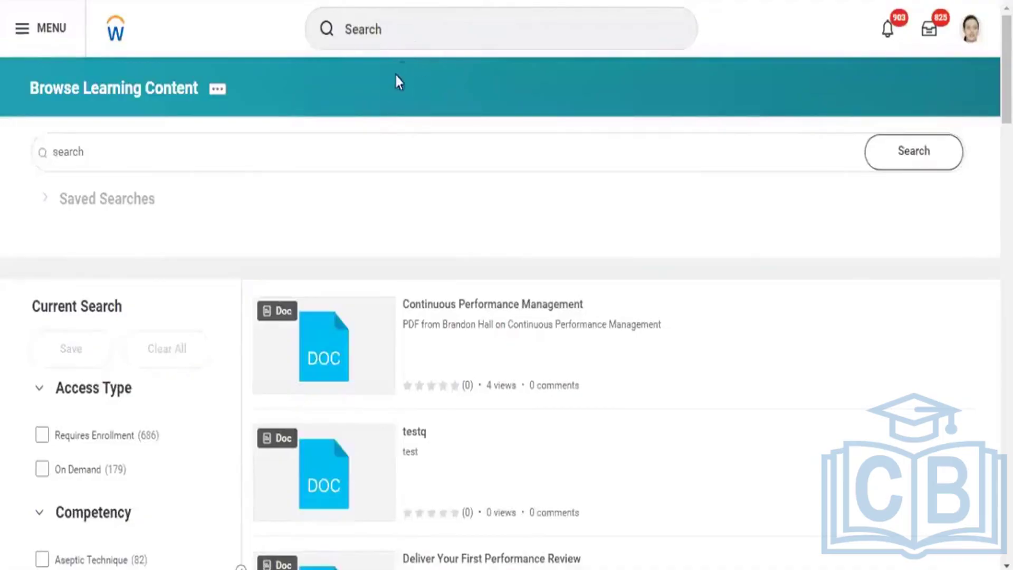
click(387, 33)
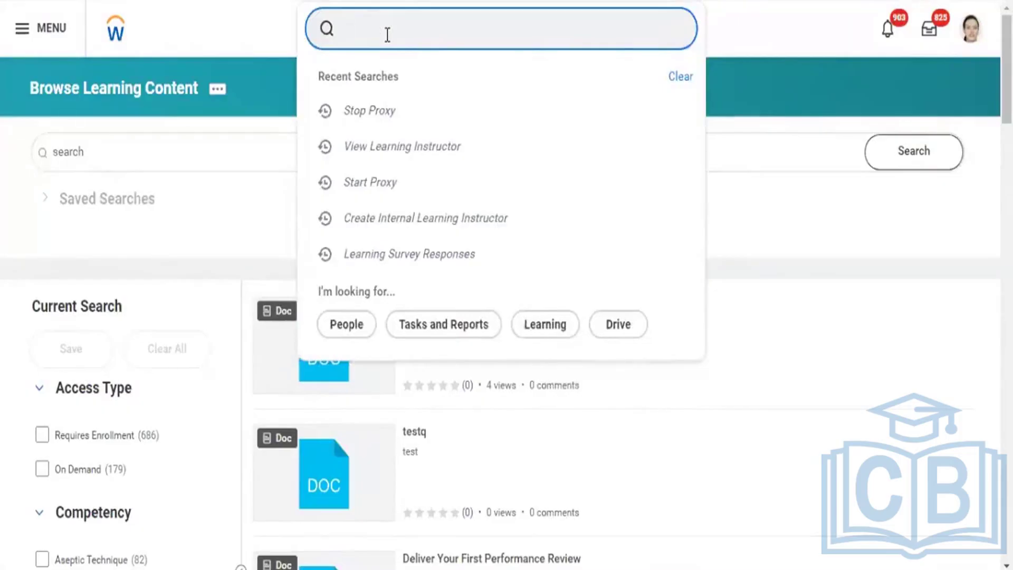
text(lea)
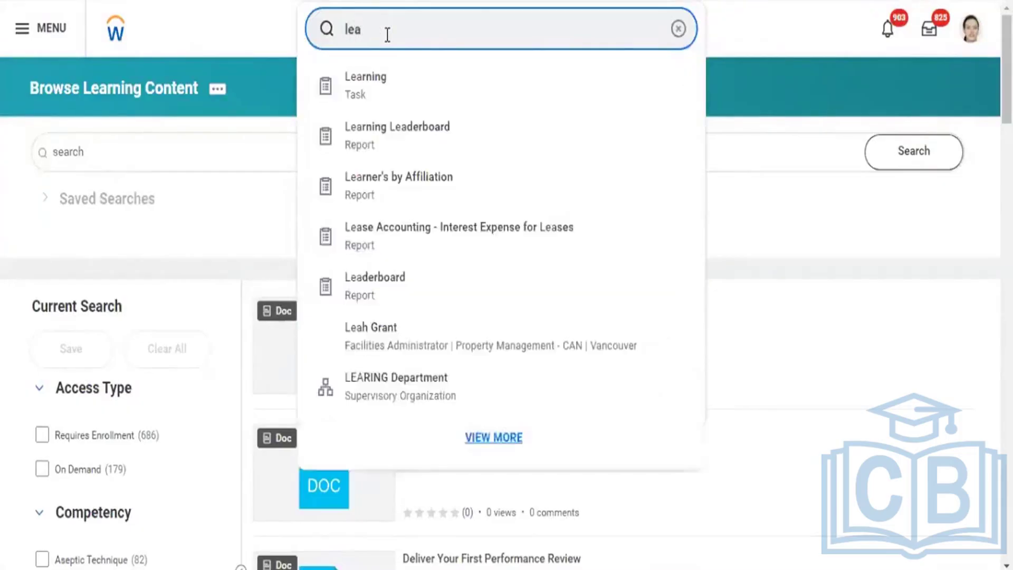
key(BackSpace)
key(BackSpace)
key(BackSpace)
text(la)
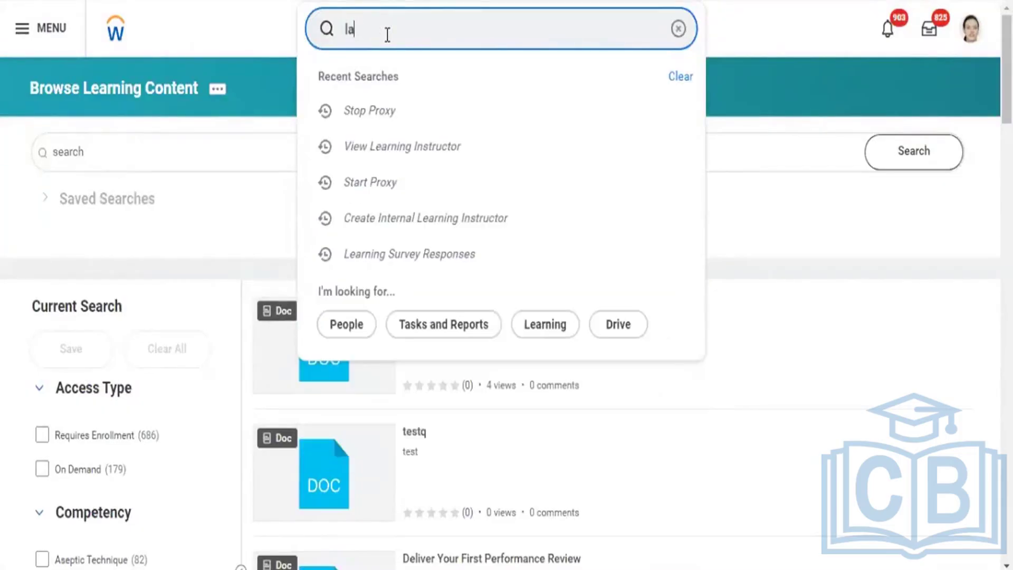
key(BackSpace)
text(ear)
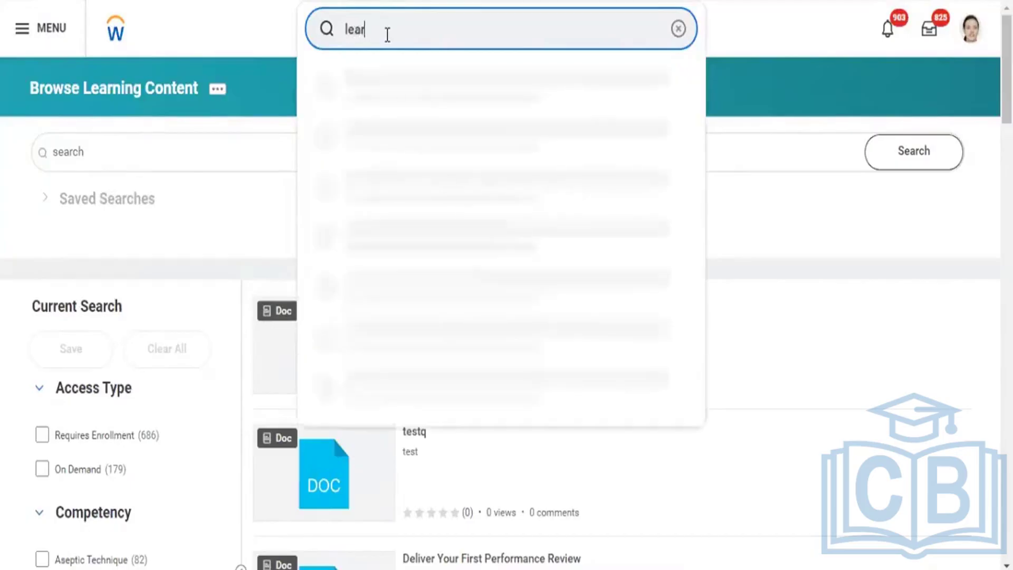
text(ning)
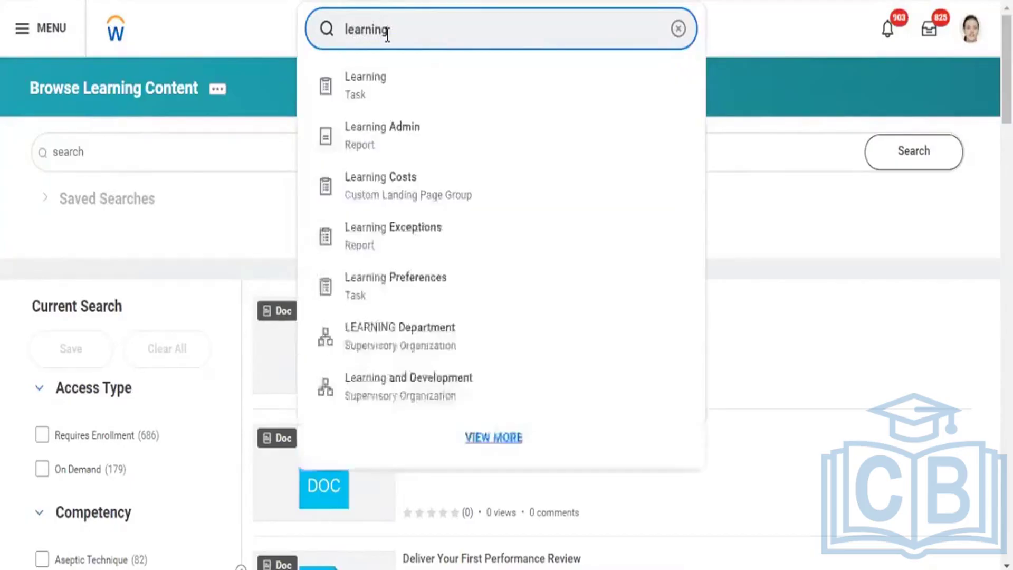
text( et)
click(387, 34)
text(hcs)
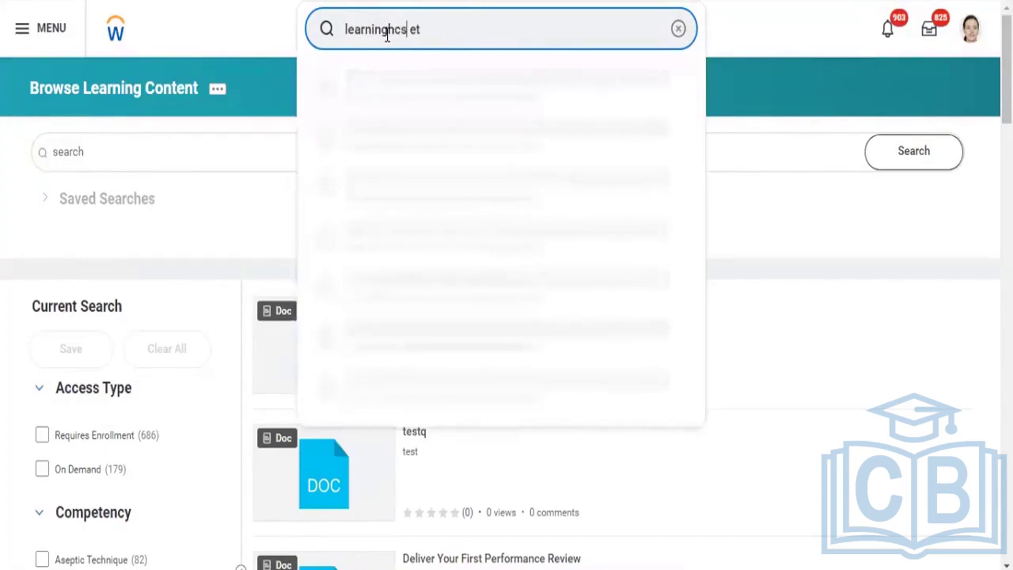
key(Delete)
key(Delete)
key(Delete)
key(BackSpace)
key(BackSpace)
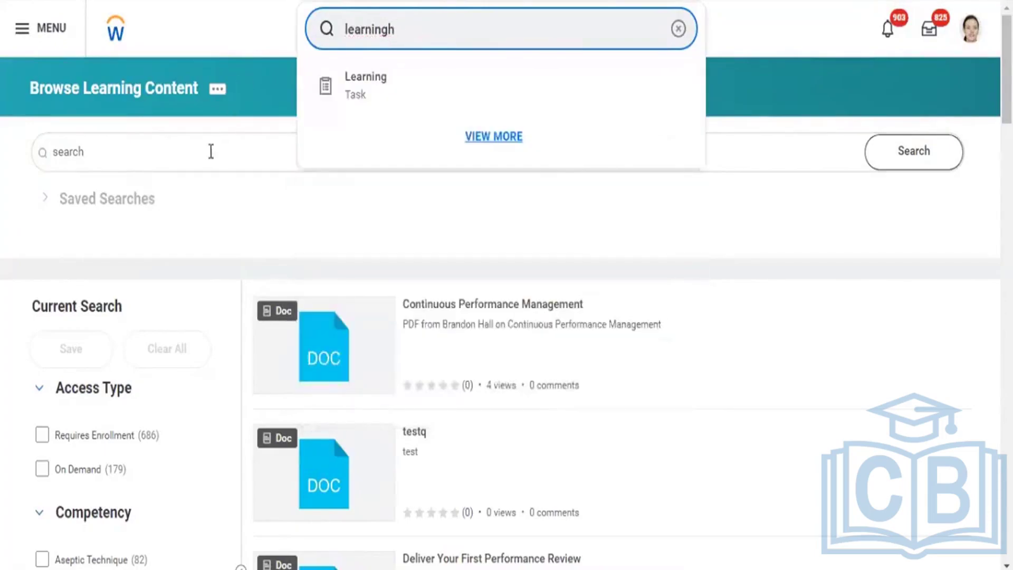
Step: Search the learning catalog for 'ethics' and open Employee Legal and Ethics Training
click(210, 151)
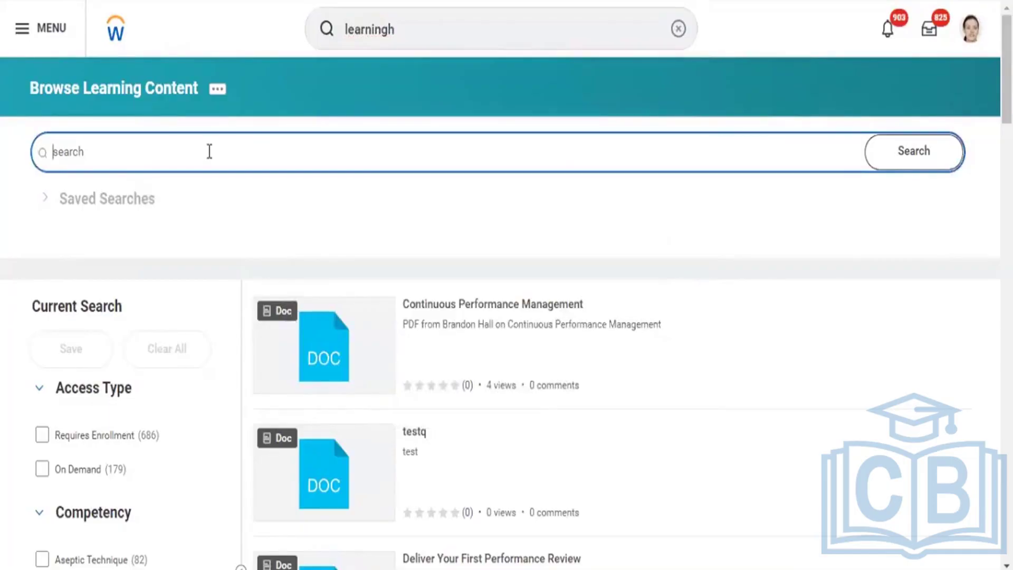
text(ethics)
key(Return)
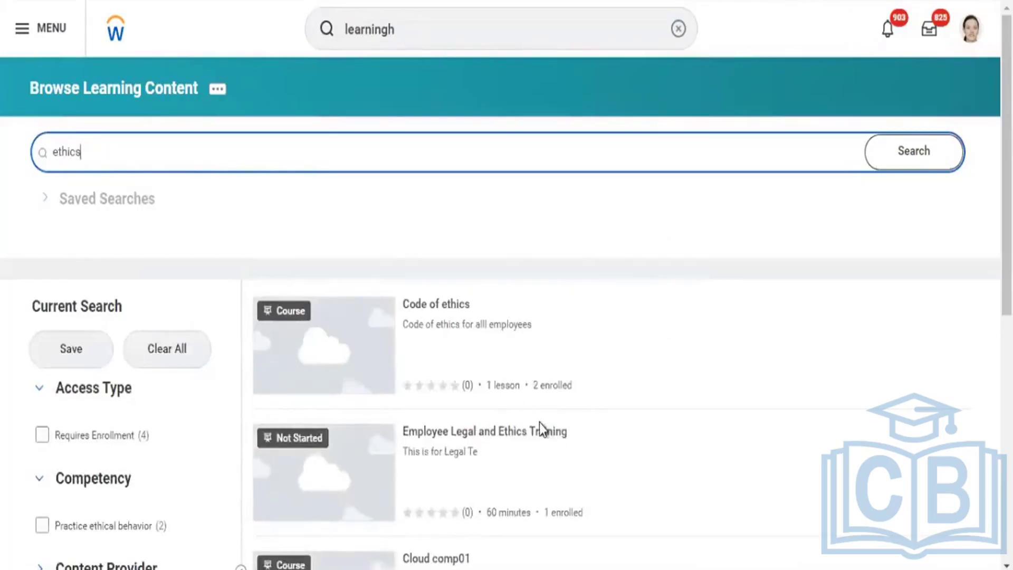
click(540, 436)
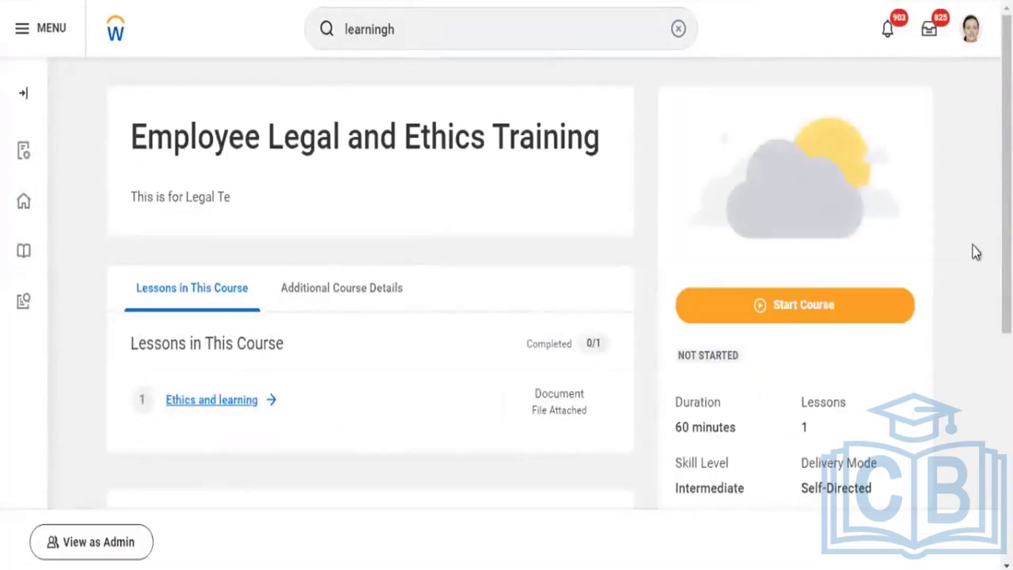
Step: Start Enroll My Team for Employee Legal and Ethics Training from the course page
scroll(977, 253, down, 6)
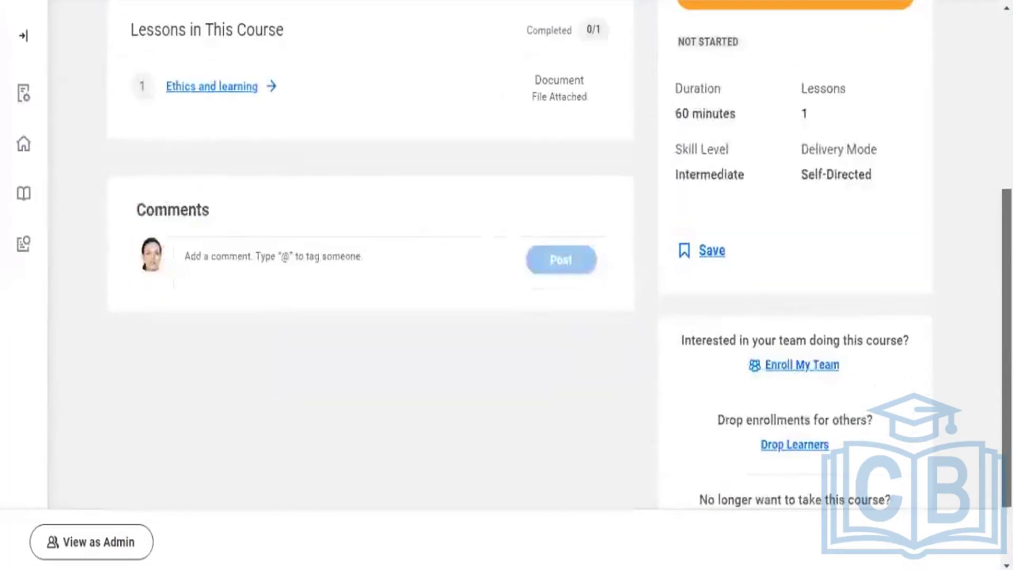
click(824, 369)
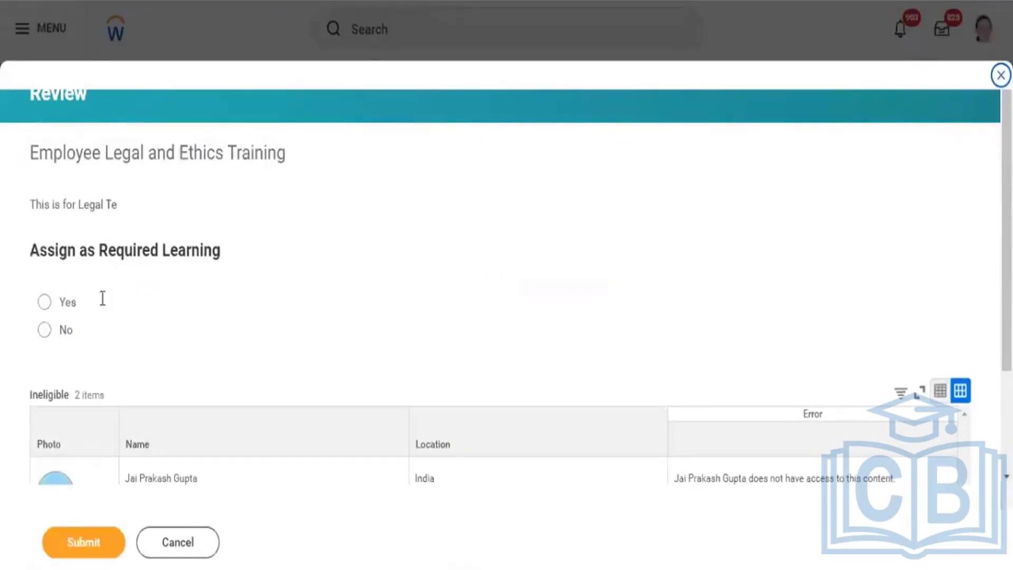
Step: Make the course required learning, submit, then read and dismiss the 'select at least one person' error
click(66, 311)
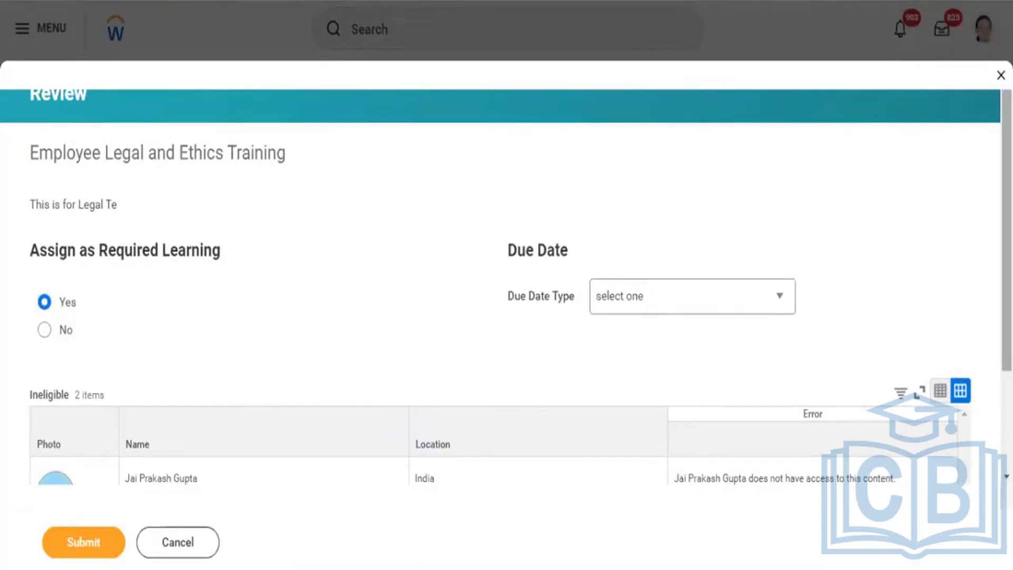
drag(1007, 211, 1006, 304)
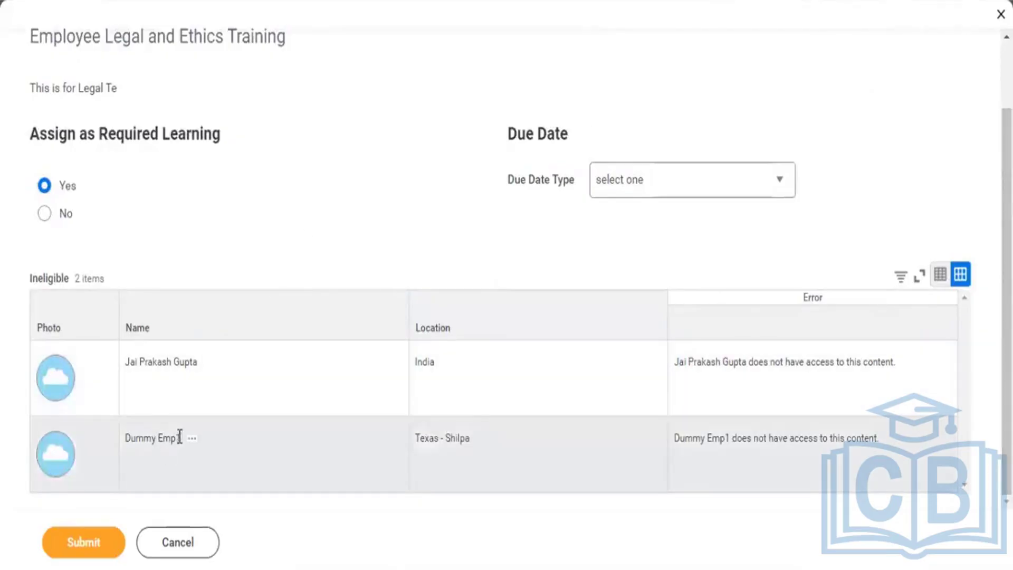
mouse_move(187, 442)
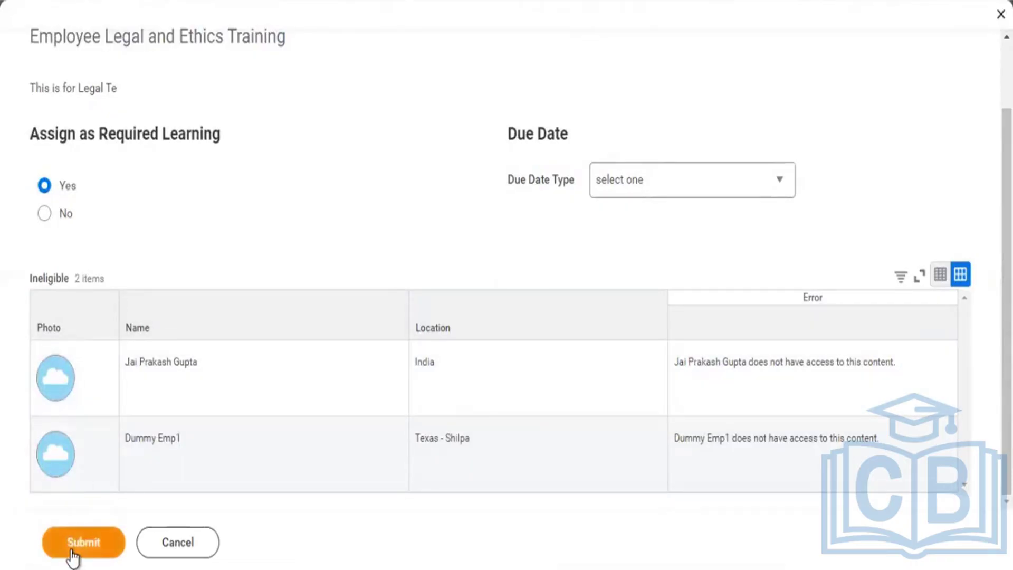
click(73, 551)
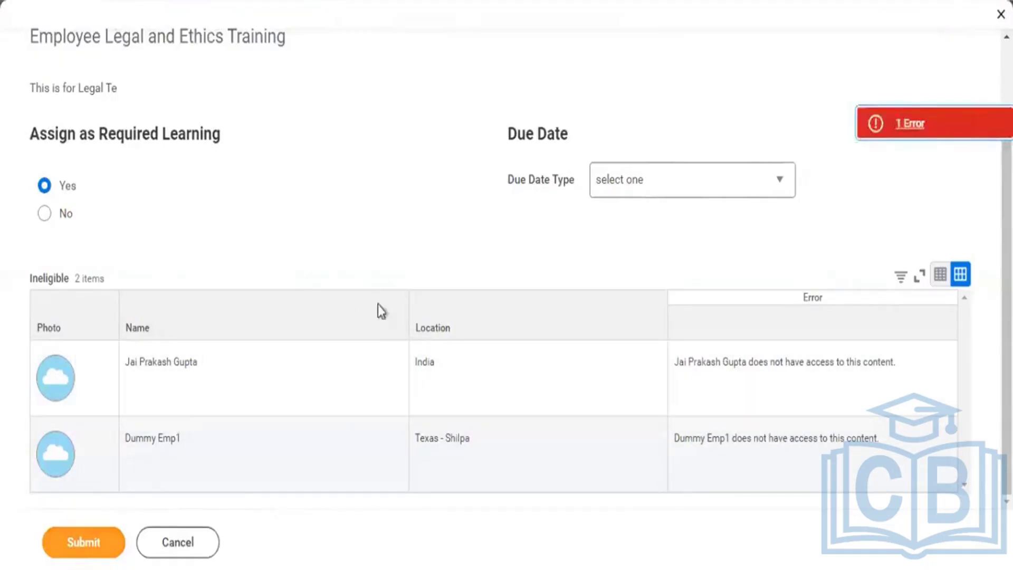
click(915, 135)
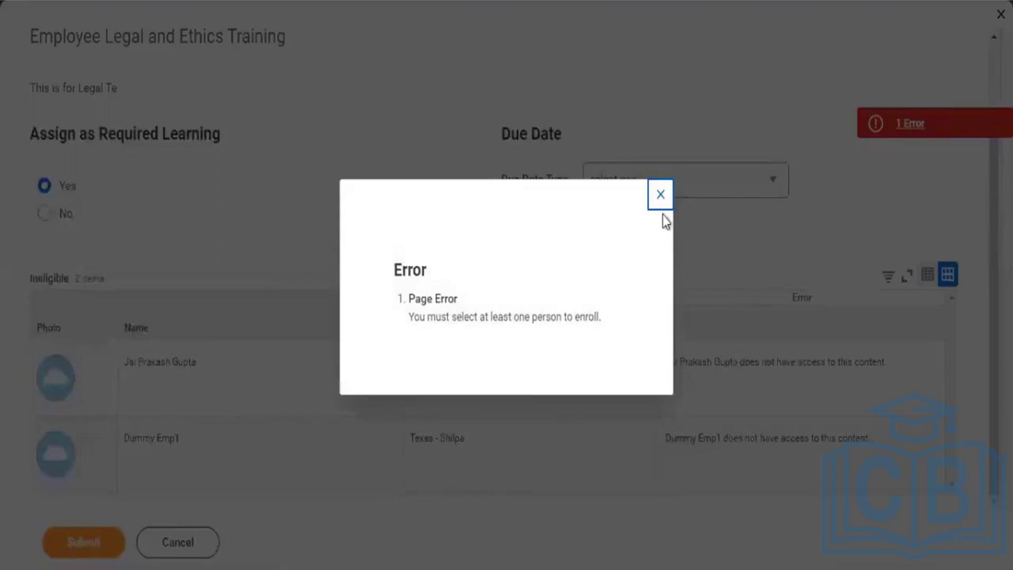
click(660, 194)
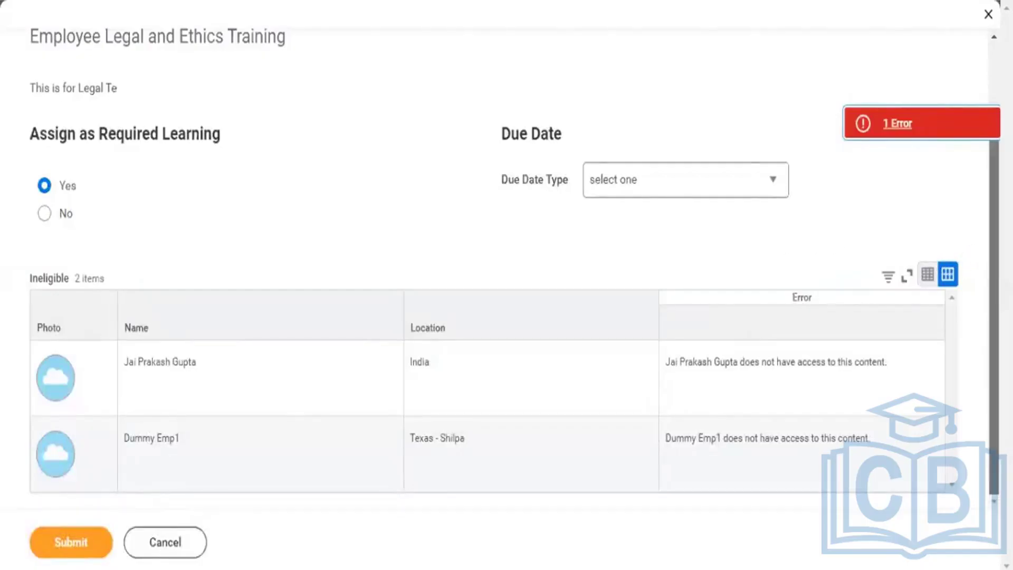
Step: Select the first ineligible employee, resubmit, and set Due Date Type to Date via the calendar
scroll(493, 264, up, 2)
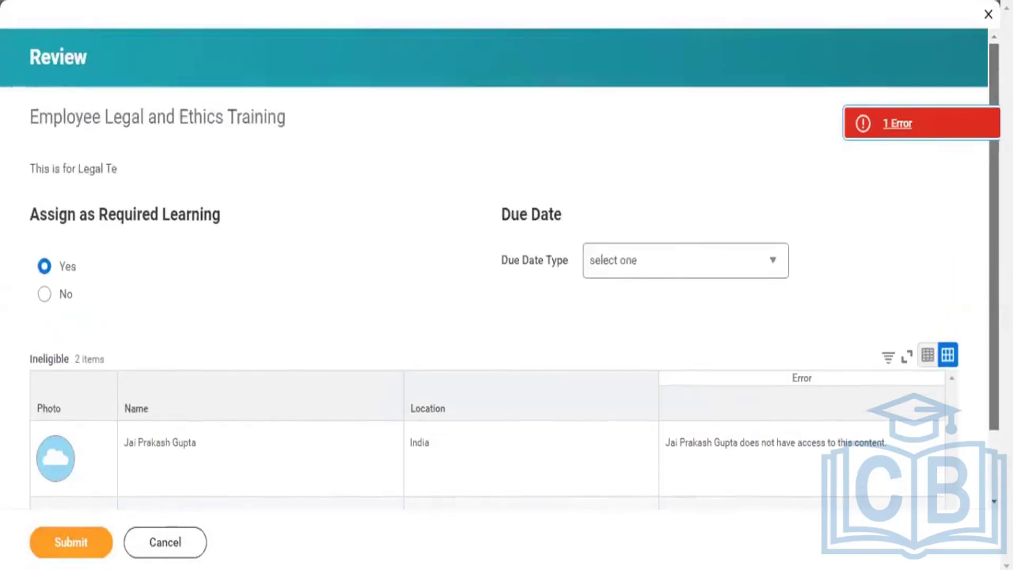
scroll(981, 271, down, 2)
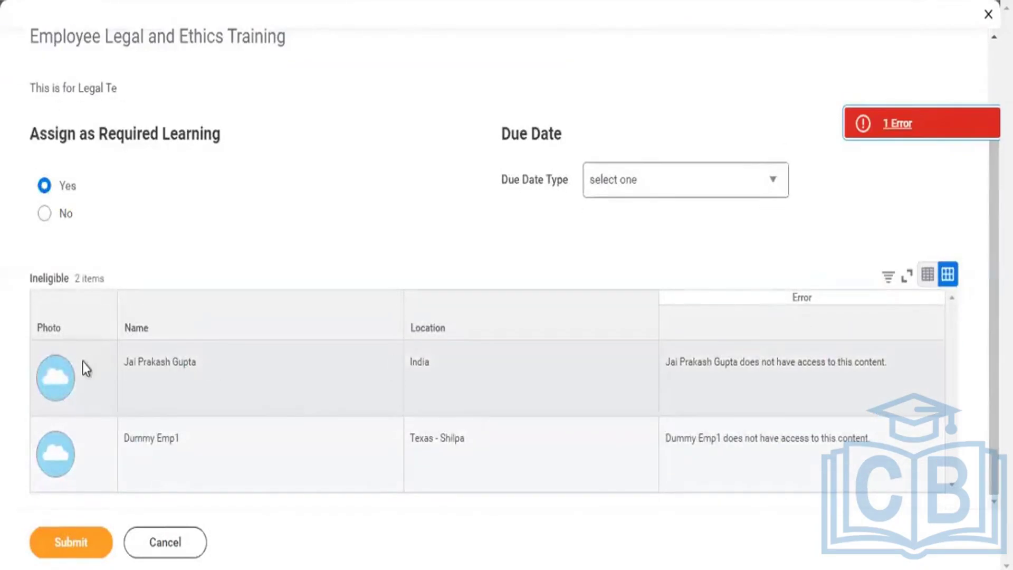
click(148, 376)
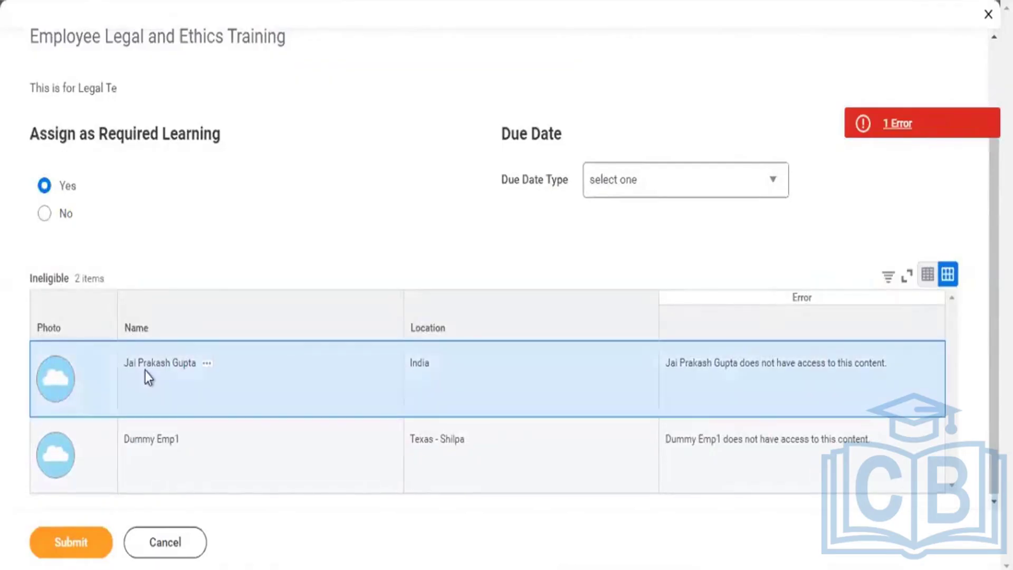
click(86, 546)
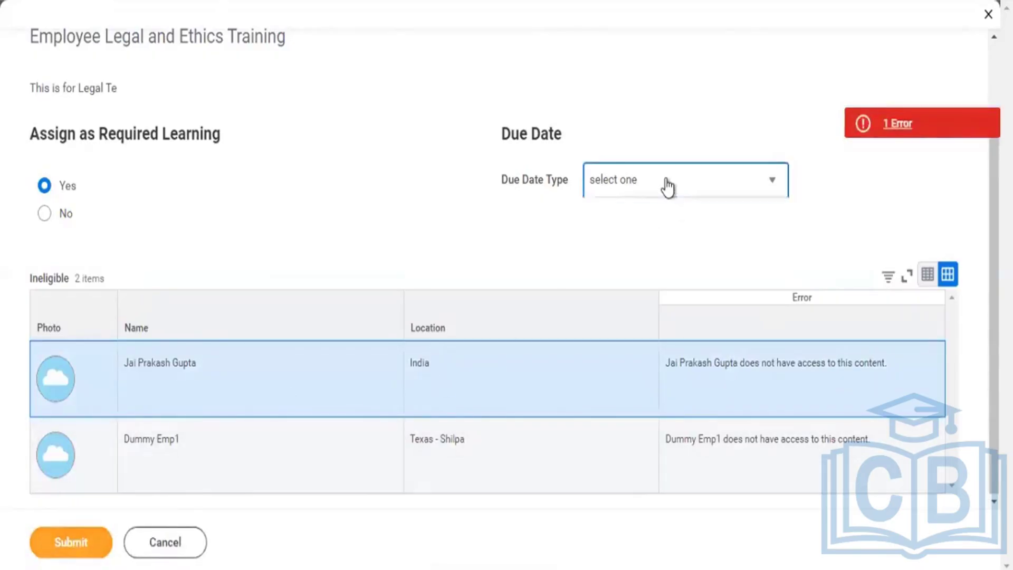
click(667, 184)
click(633, 244)
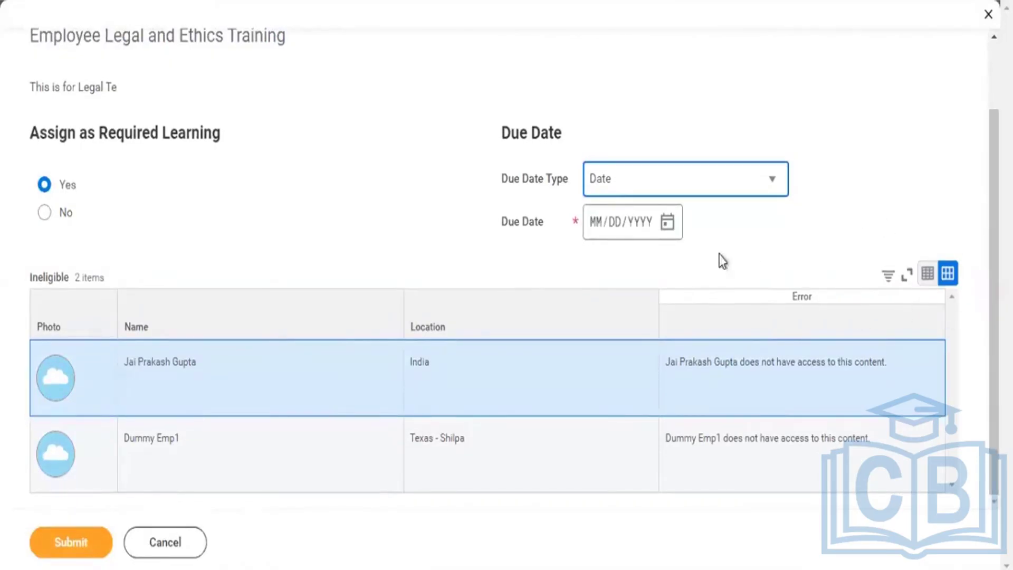
click(667, 222)
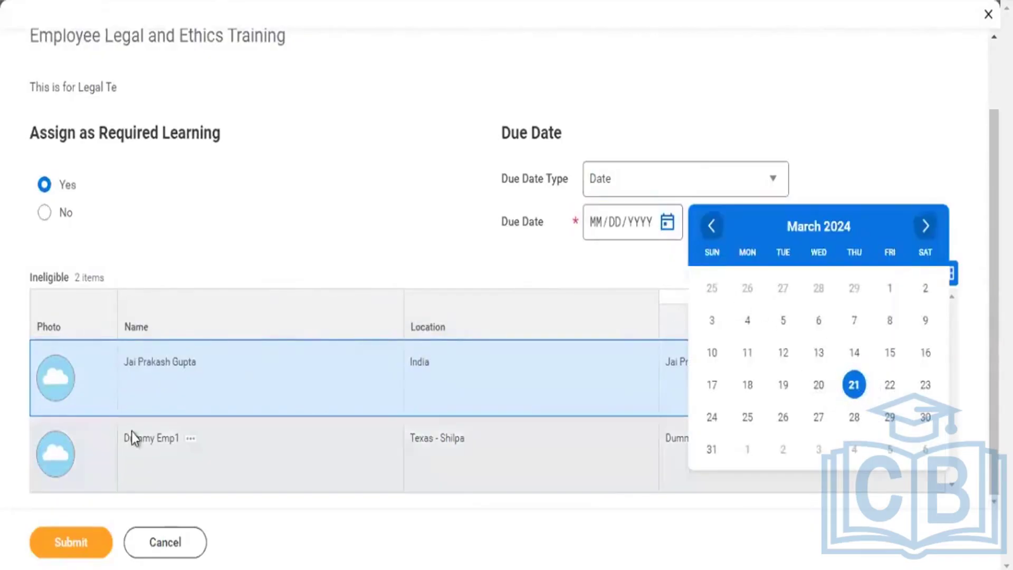
Step: Set Assign as Required Learning to No and resubmit without a due date
click(62, 213)
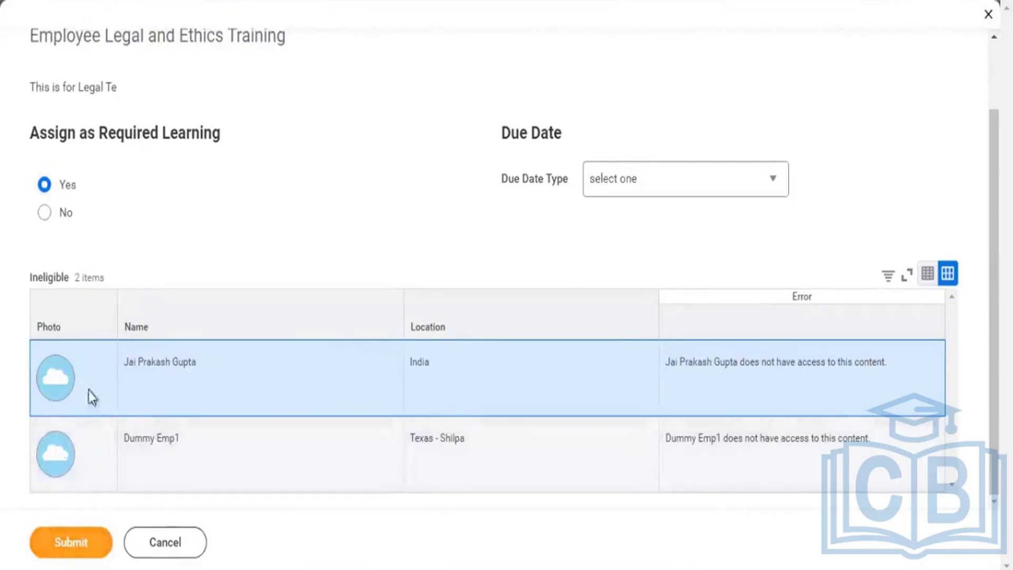
click(63, 544)
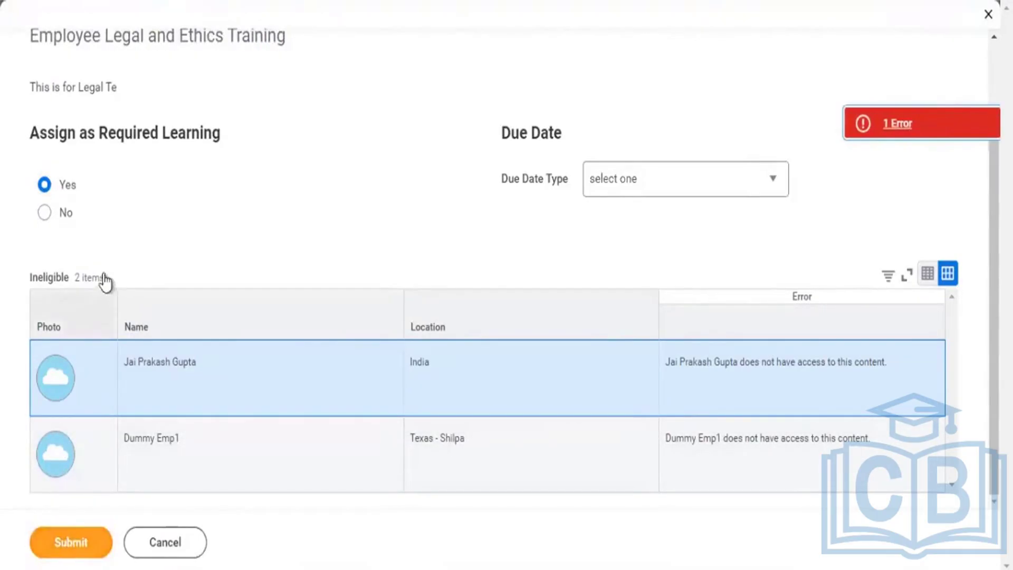
click(66, 217)
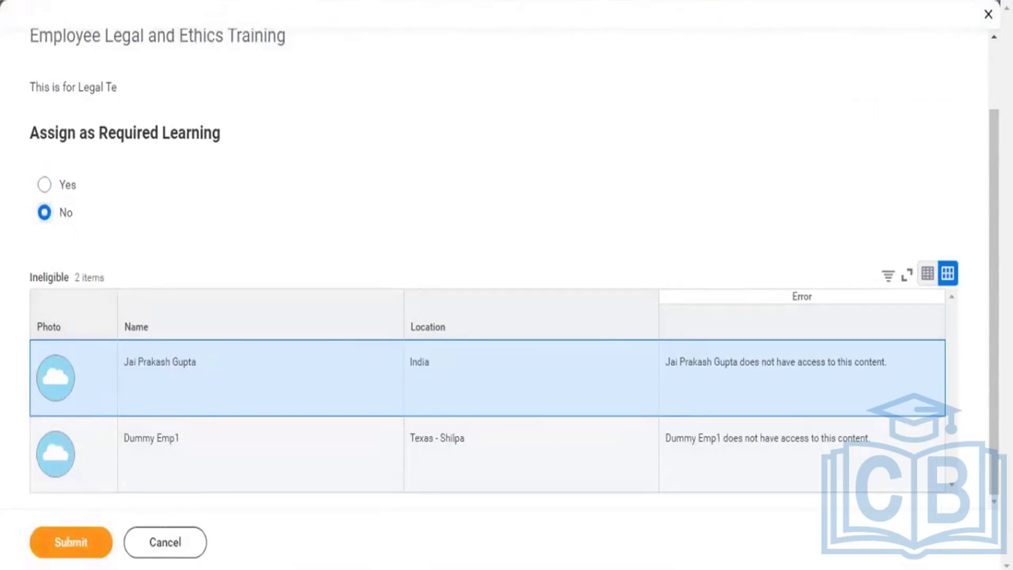
click(70, 549)
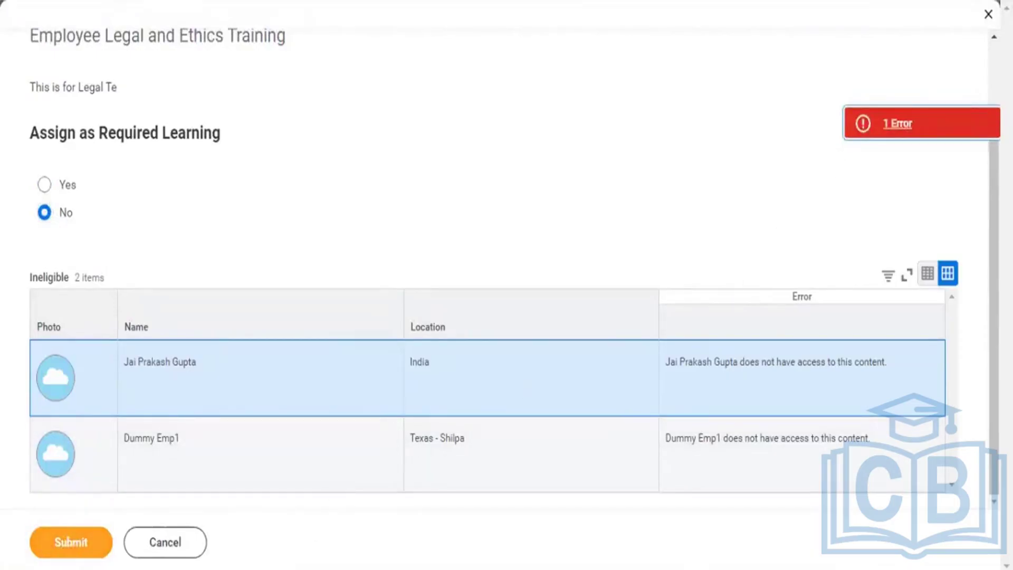
scroll(976, 290, up, 2)
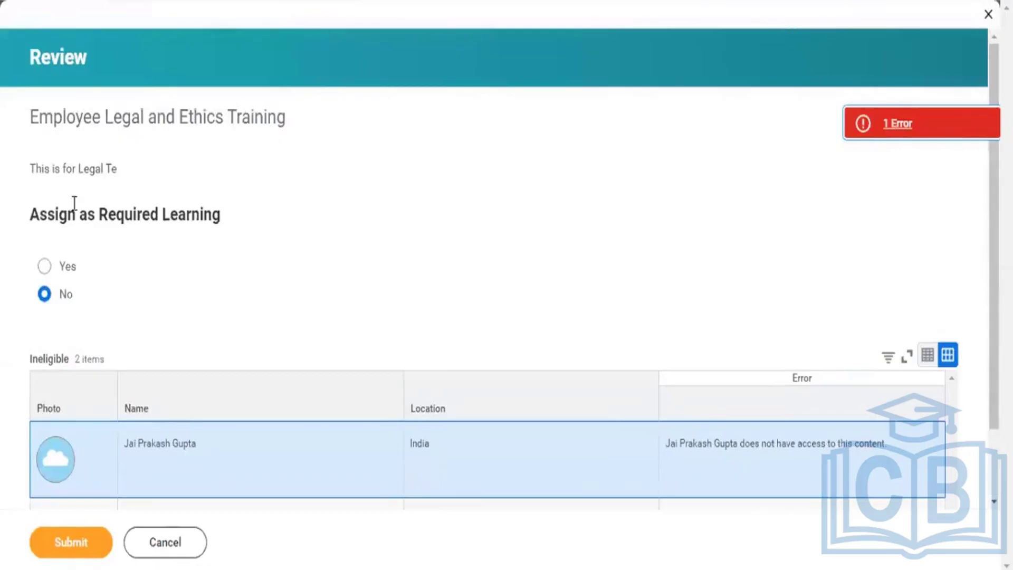
Step: Set Required Learning back to Yes, resubmit, leave Due Date Type unchanged, and close the review
click(49, 268)
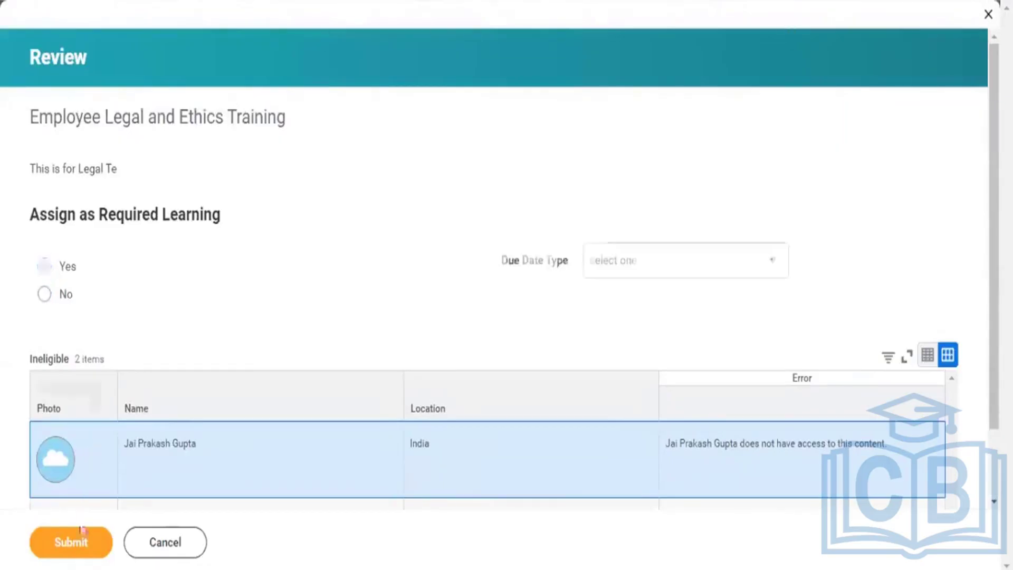
click(72, 543)
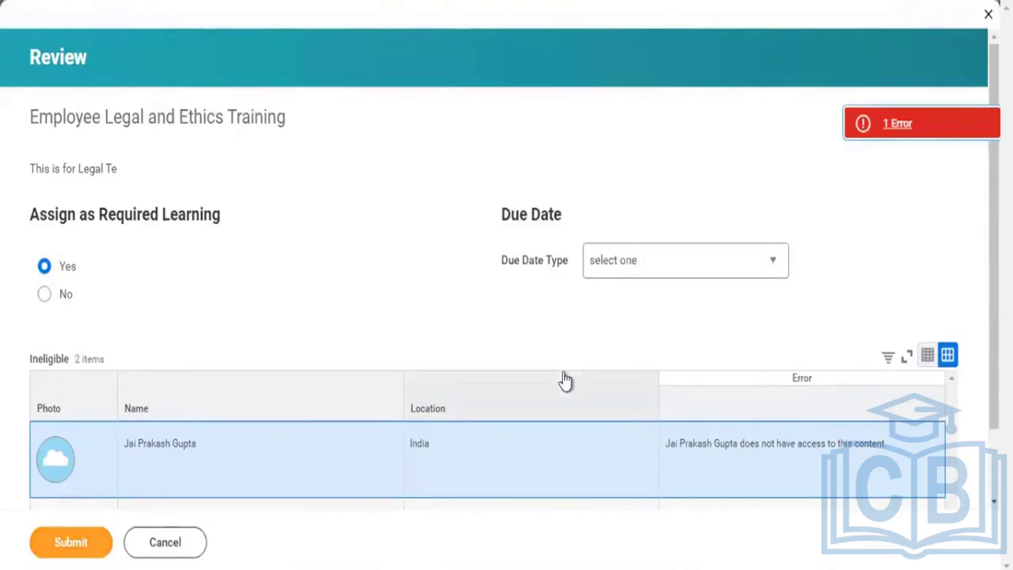
click(647, 273)
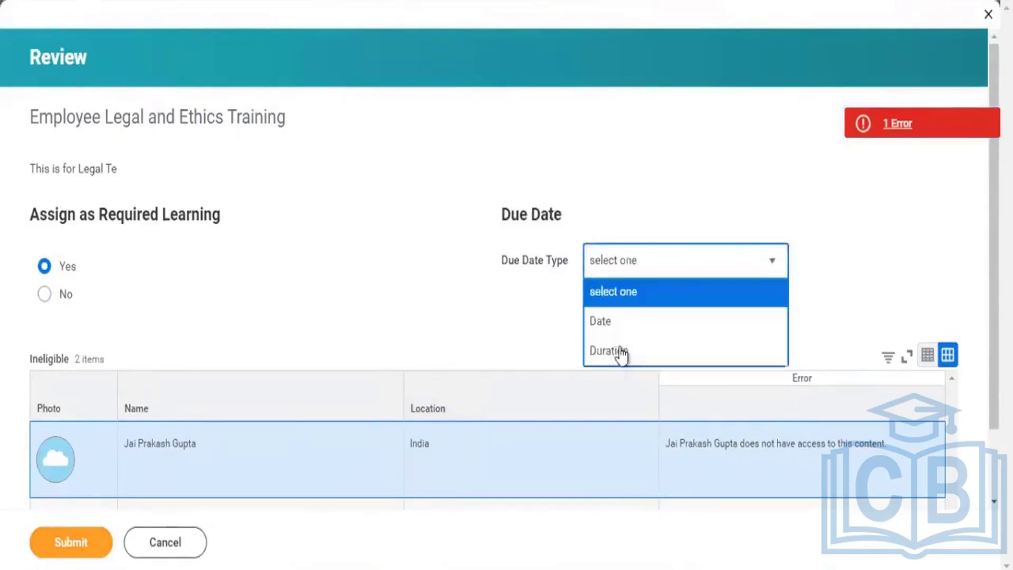
click(271, 271)
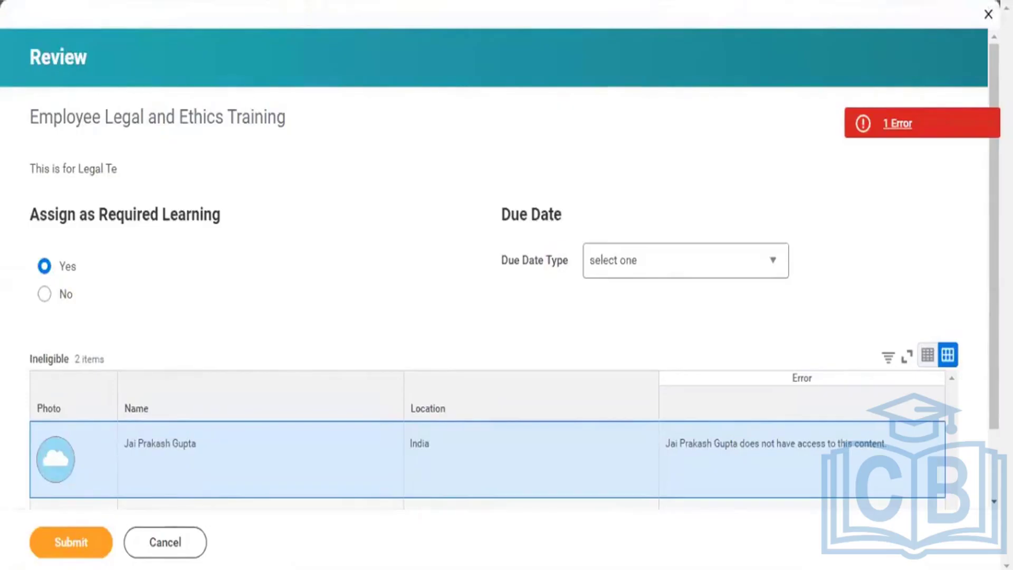
click(988, 14)
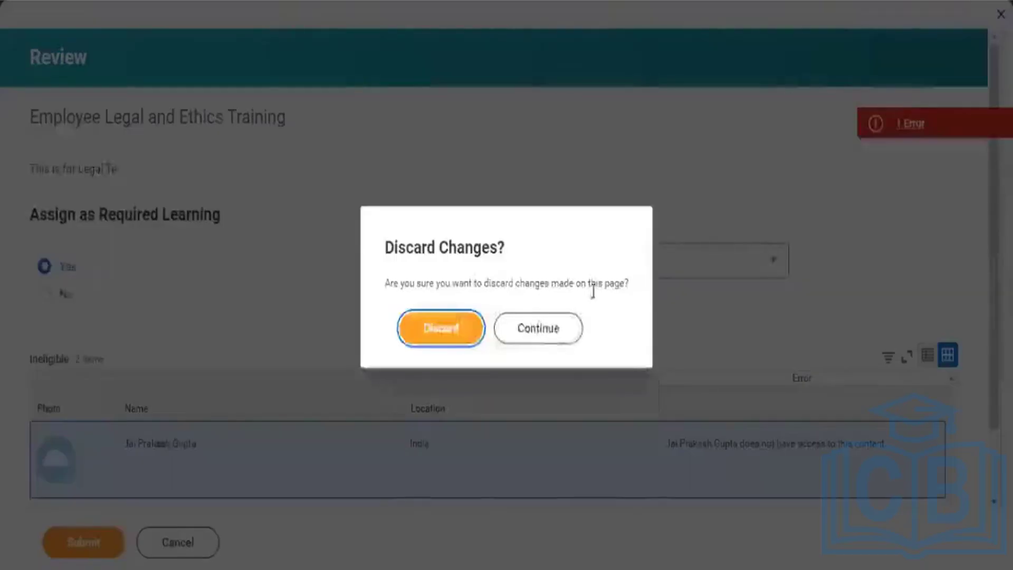
Step: Discard the review changes and open My Teams Enrolled Courses from the 'enroll course' results
click(425, 335)
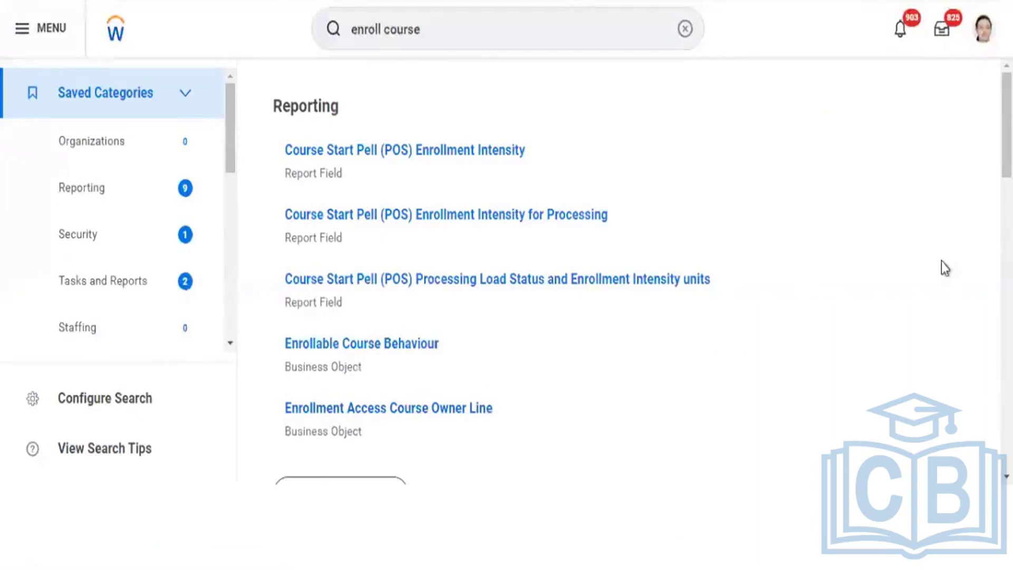
scroll(617, 264, down, 6)
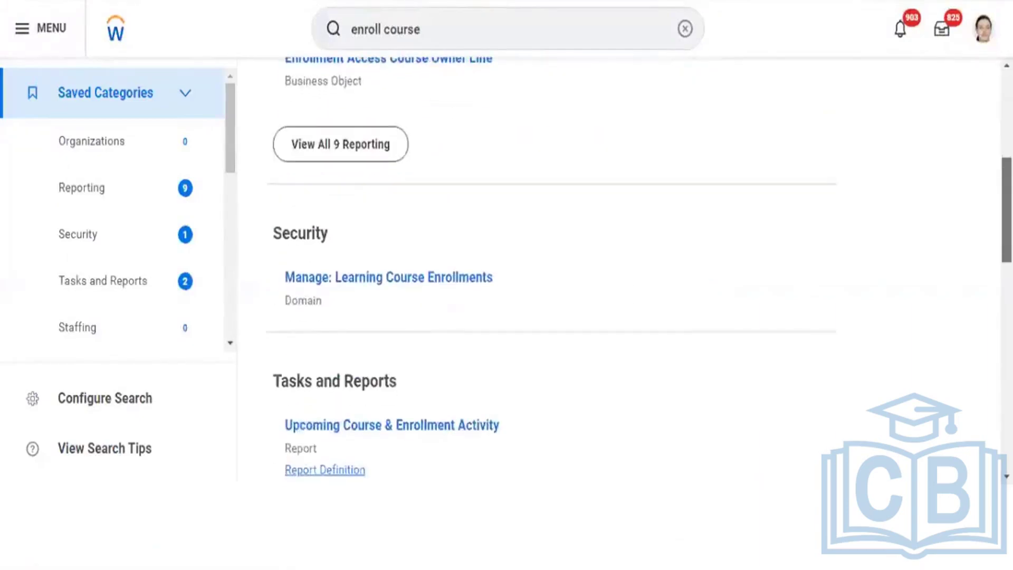
scroll(785, 275, down, 1)
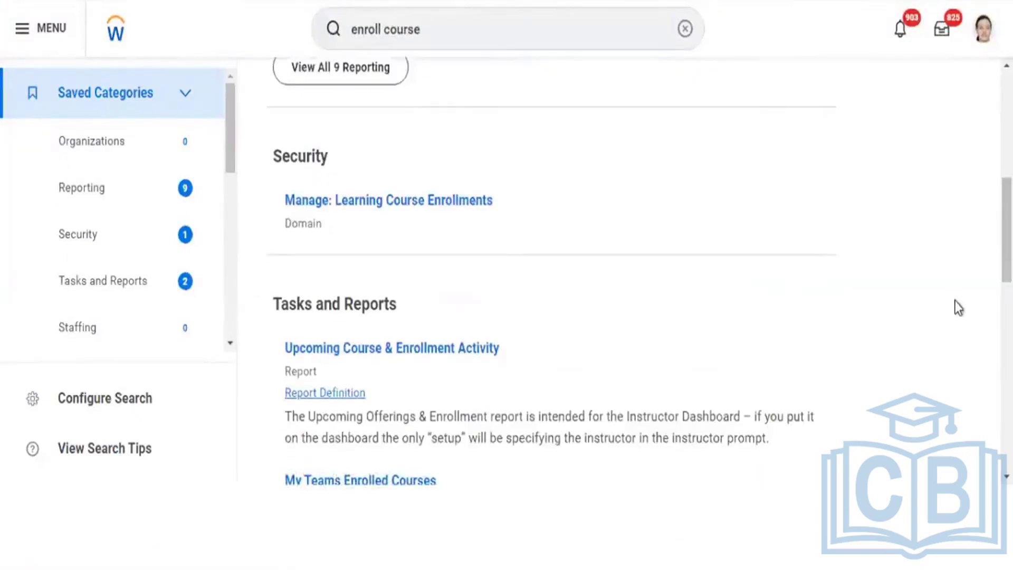
scroll(893, 190, down, 4)
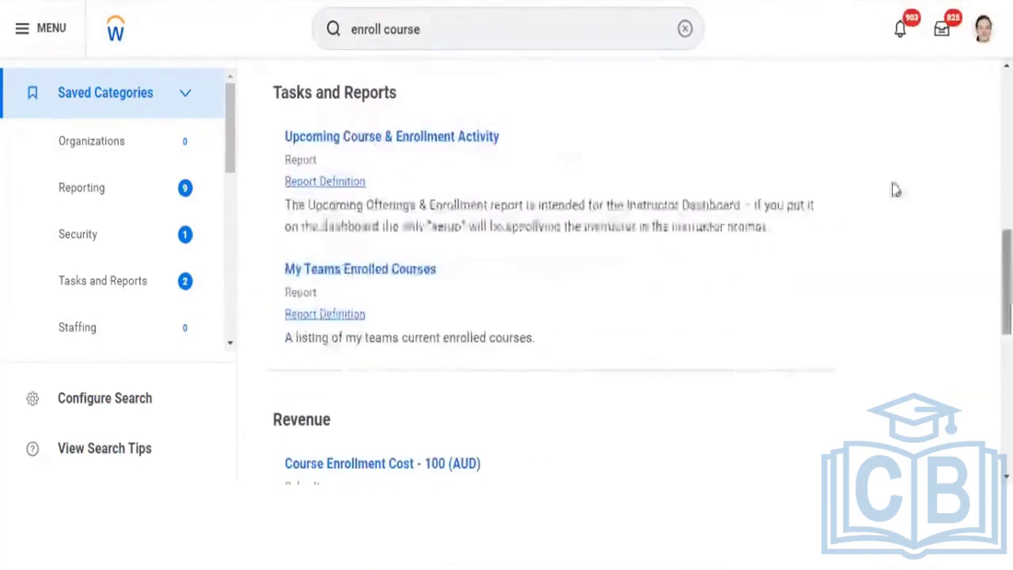
click(388, 270)
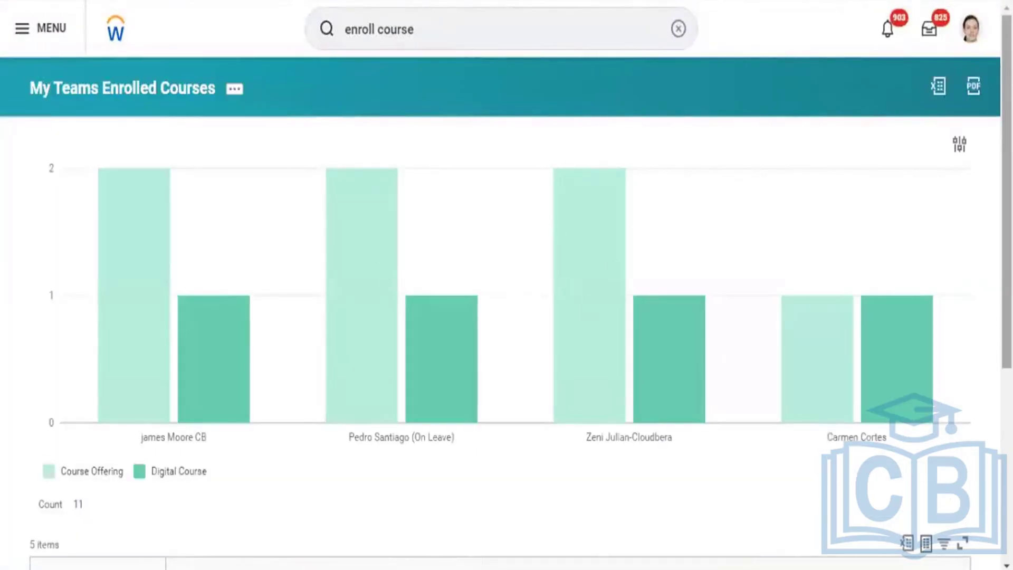
Step: Scroll down to the report's employee table, then back up to the enrollment chart
scroll(507, 317, down, 2)
scroll(506, 317, down, 2)
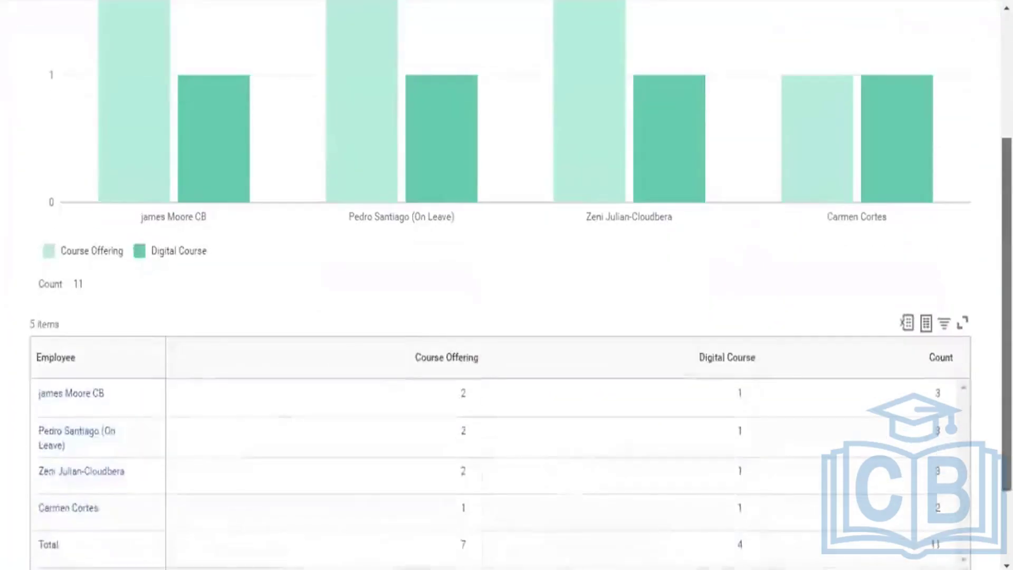
scroll(507, 285, down, 2)
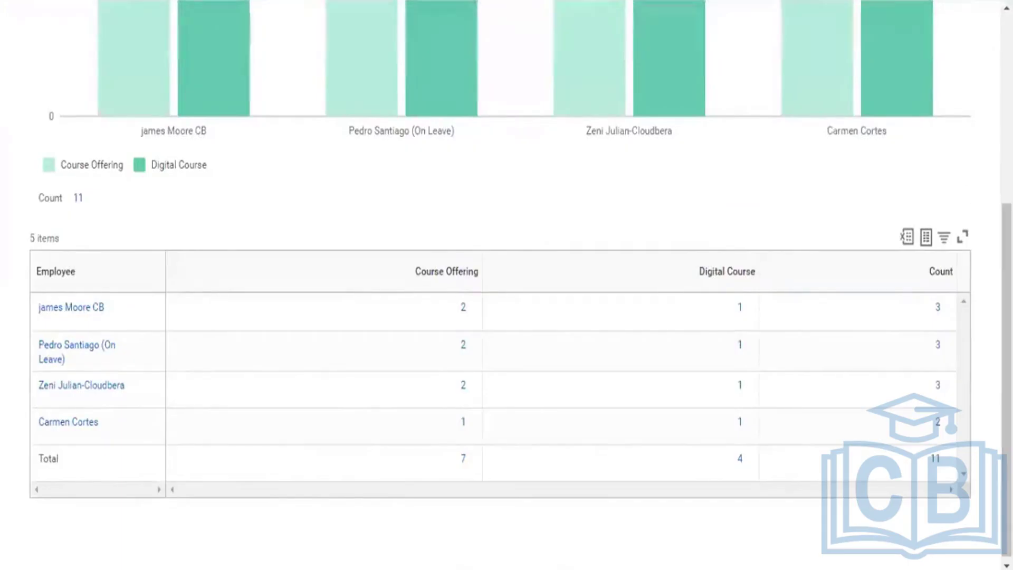
scroll(506, 285, up, 5)
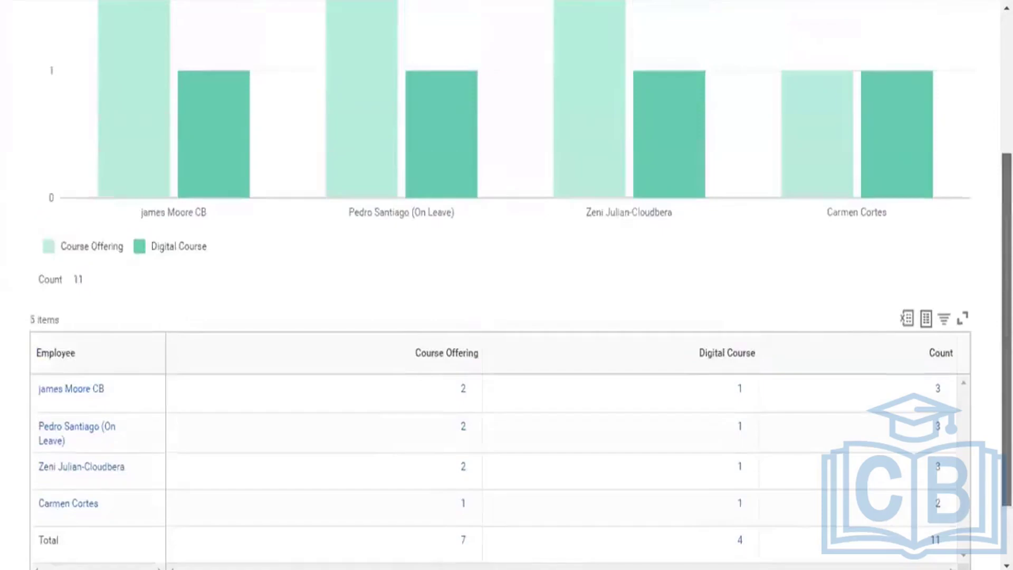
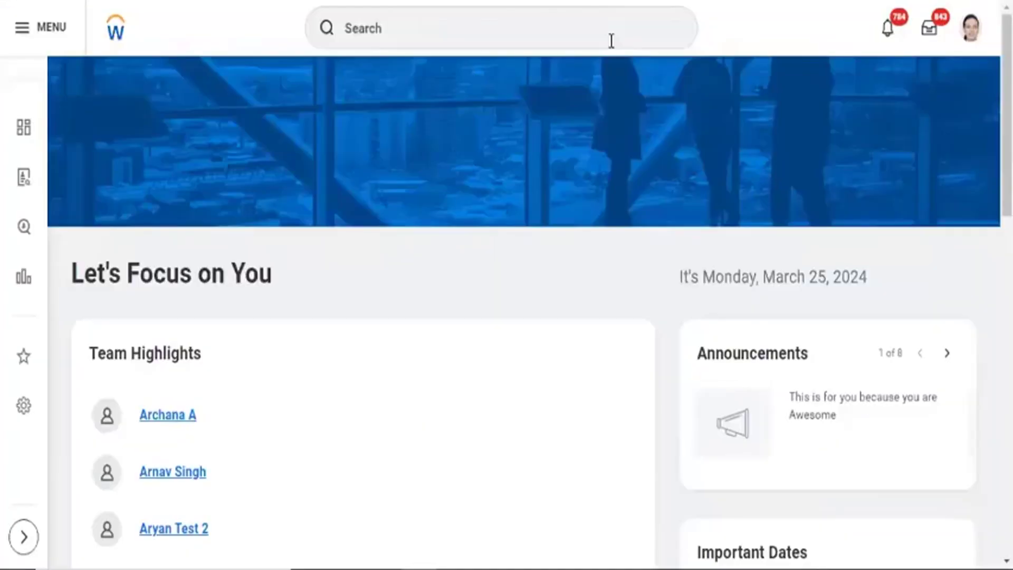
Step: Click the search bar on the Workday home page to show Recent Searches
click(611, 38)
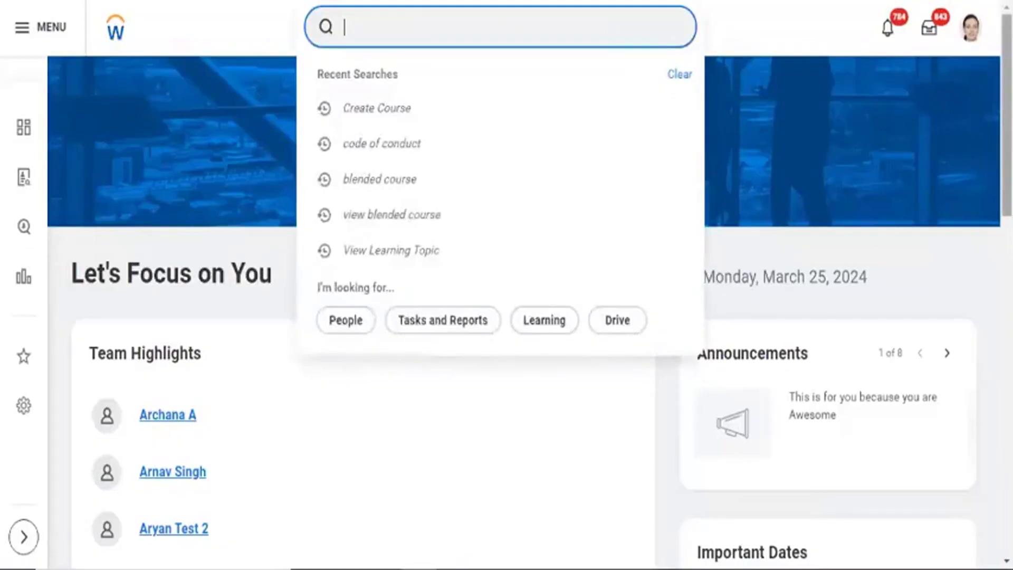
Step: Expand View All Apps on the home page to show the full Apps menu
scroll(755, 284, down, 10)
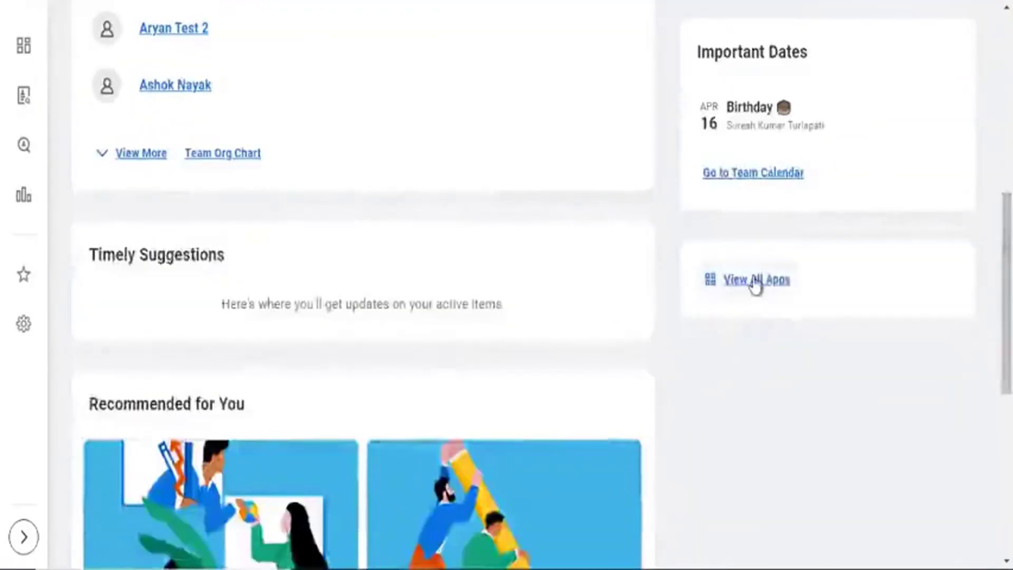
scroll(755, 284, up, 10)
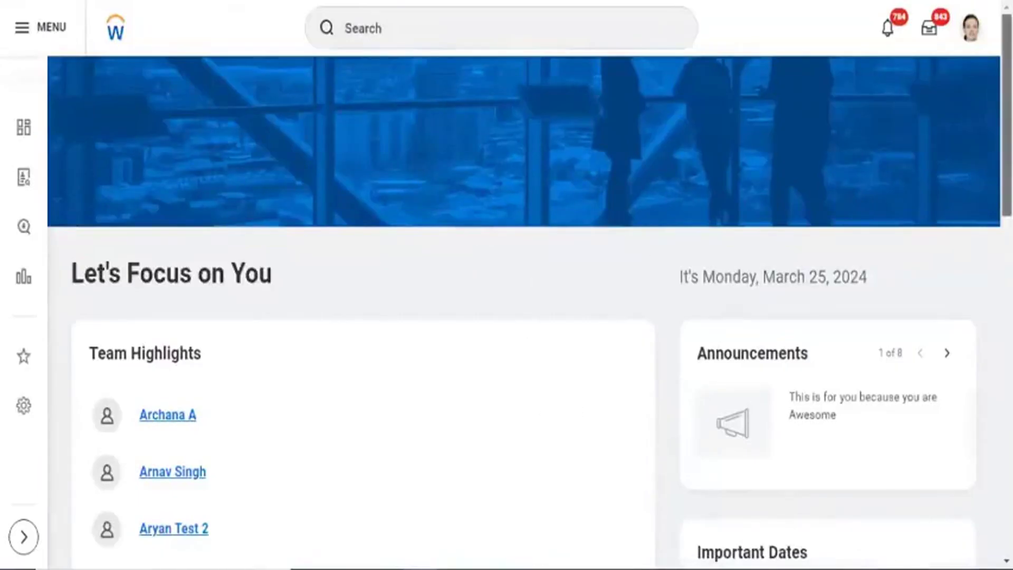
drag(1007, 144, 875, 278)
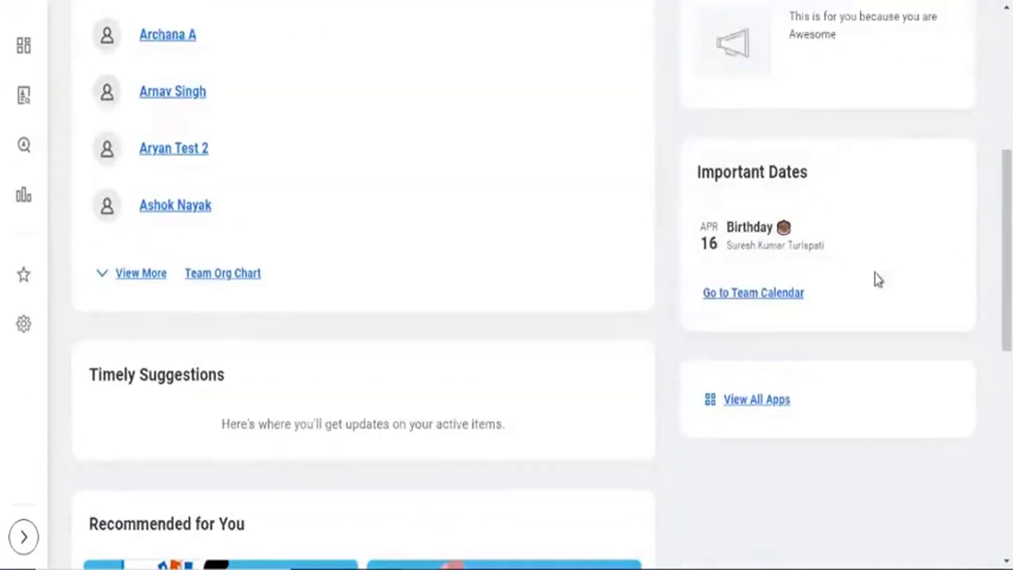
click(762, 404)
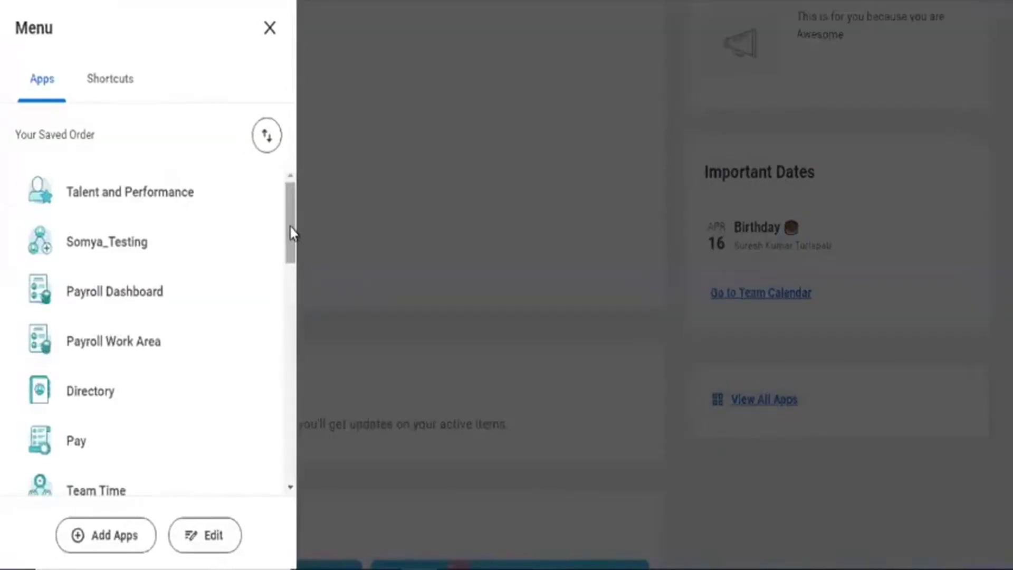
Step: Scroll through the Apps menu and launch the Learning app
scroll(285, 322, down, 5)
scroll(283, 337, down, 8)
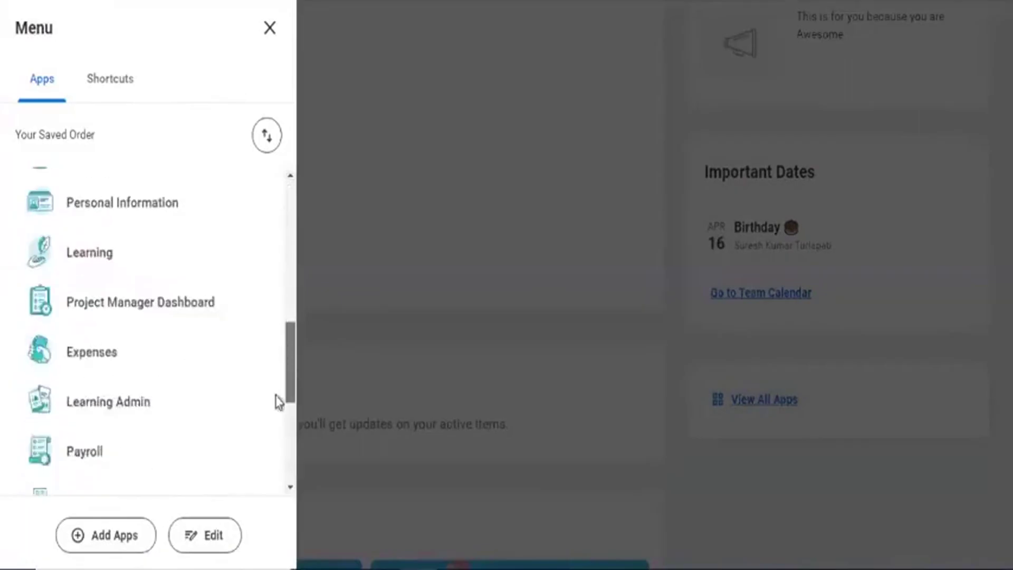
scroll(279, 425, up, 5)
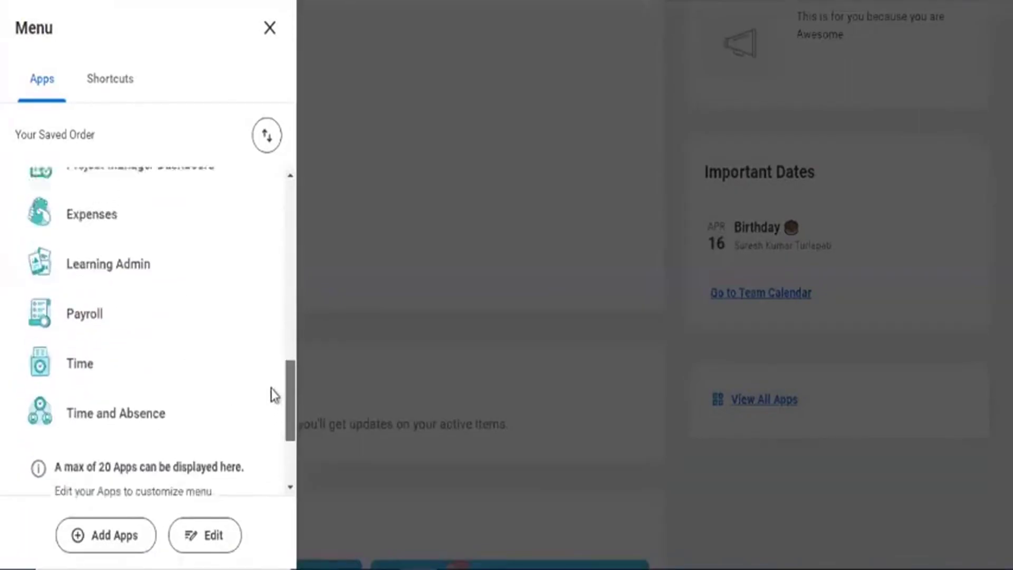
scroll(267, 350, up, 4)
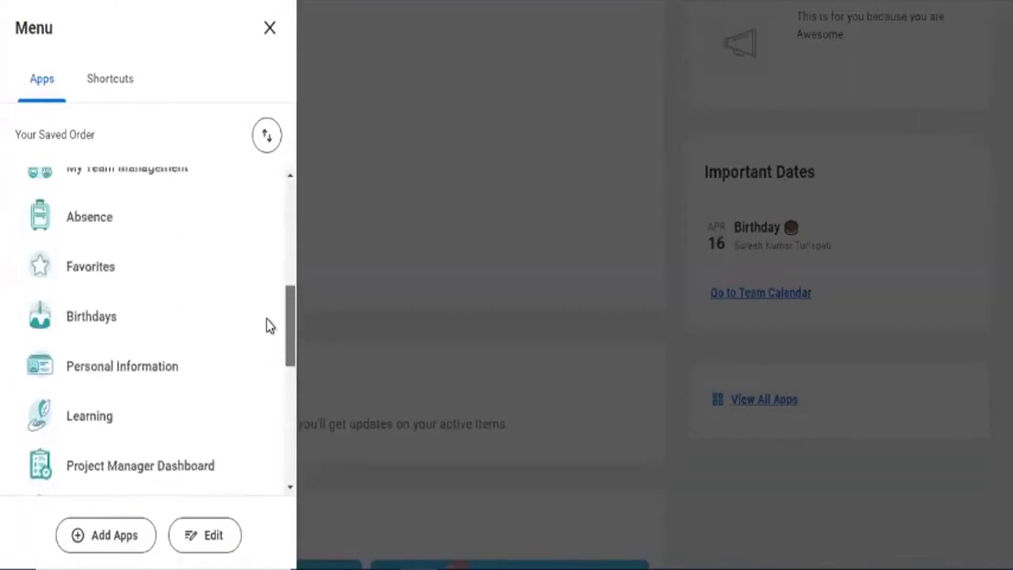
scroll(269, 285, up, 4)
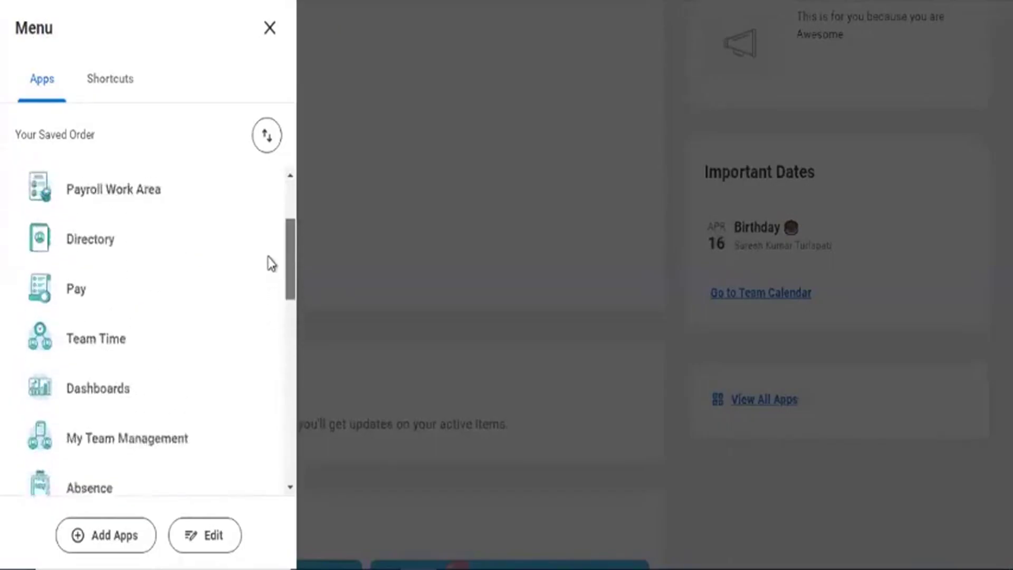
scroll(254, 374, down, 9)
scroll(255, 384, down, 4)
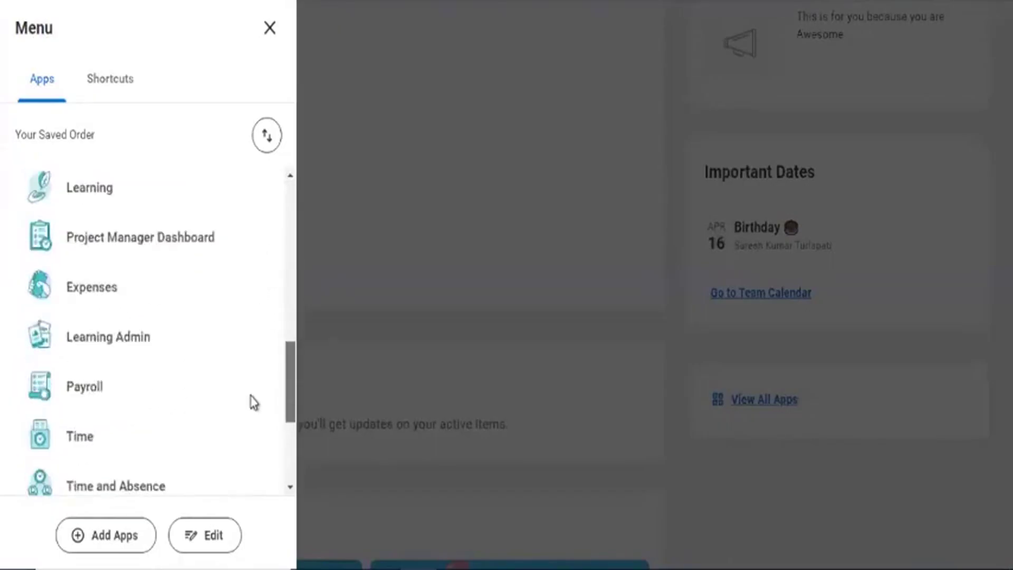
scroll(250, 410, up, 3)
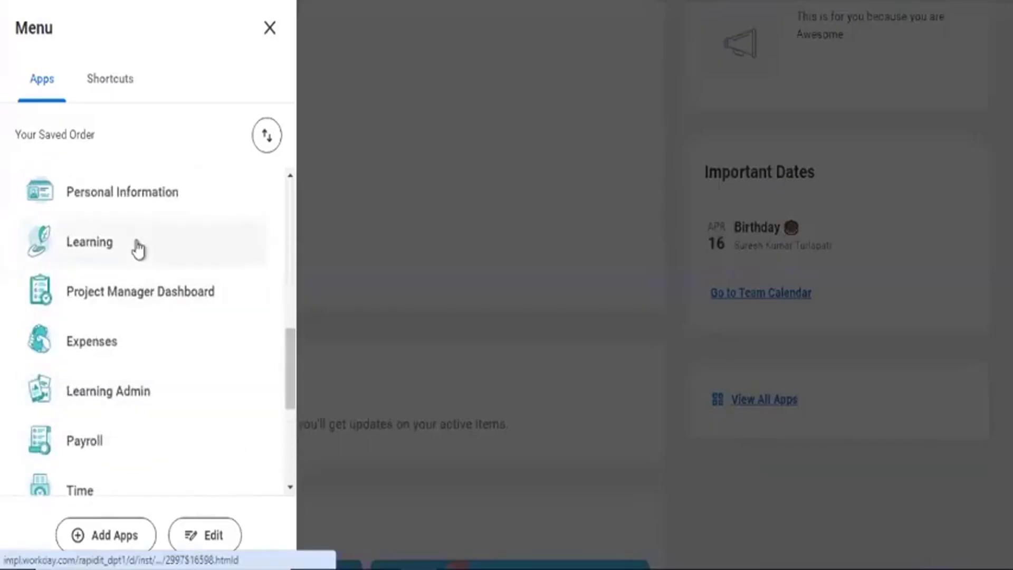
click(138, 250)
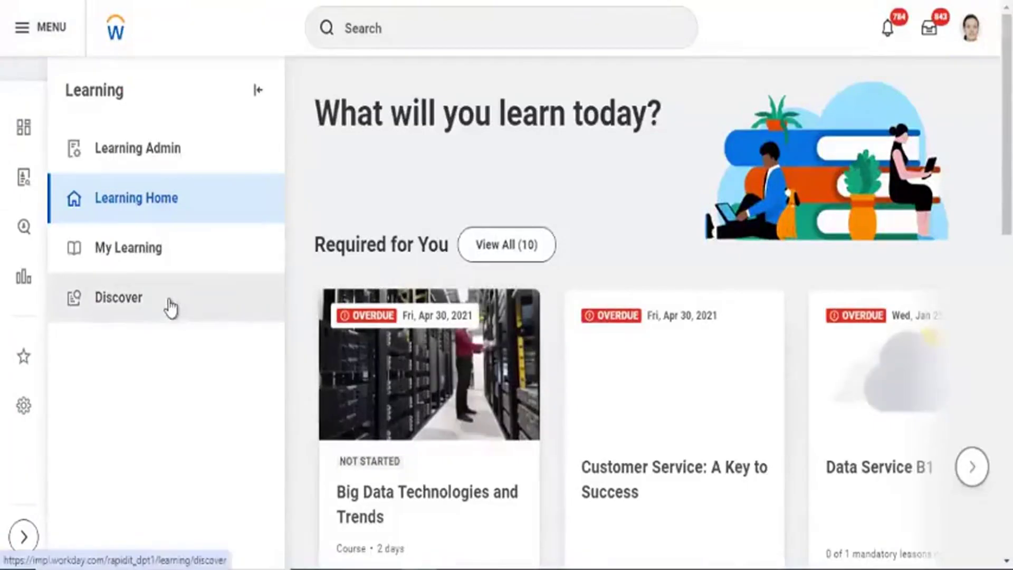
Step: Open Browse Learning under Discover, scan the catalog, and focus its search box
click(167, 303)
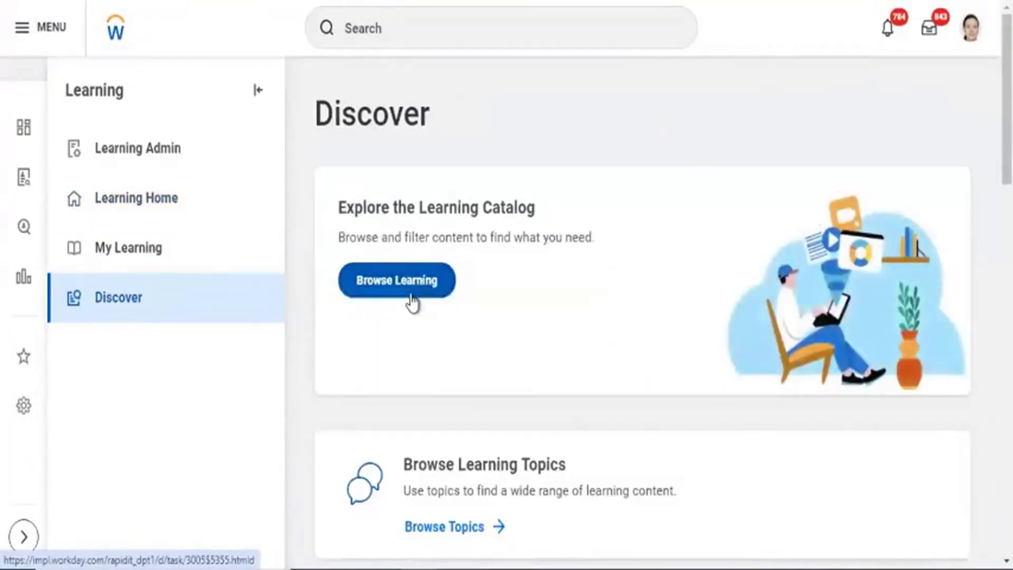
click(412, 302)
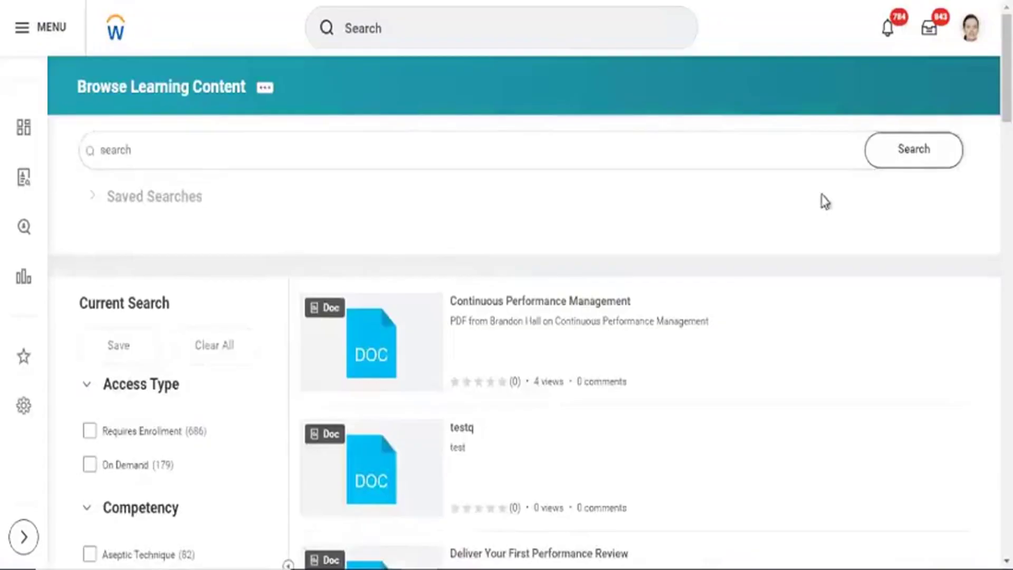
scroll(288, 565, down, 15)
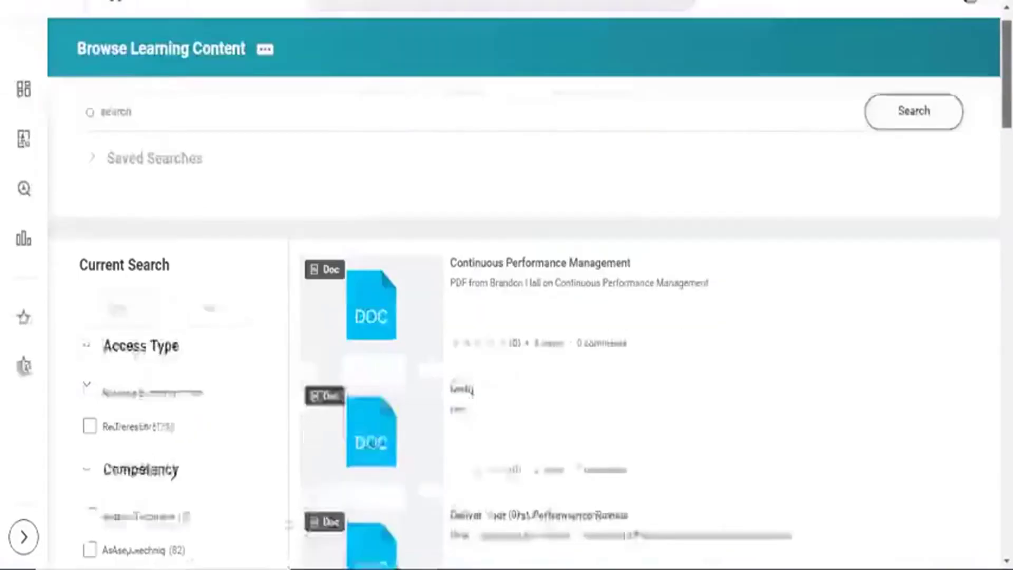
scroll(643, 284, down, 15)
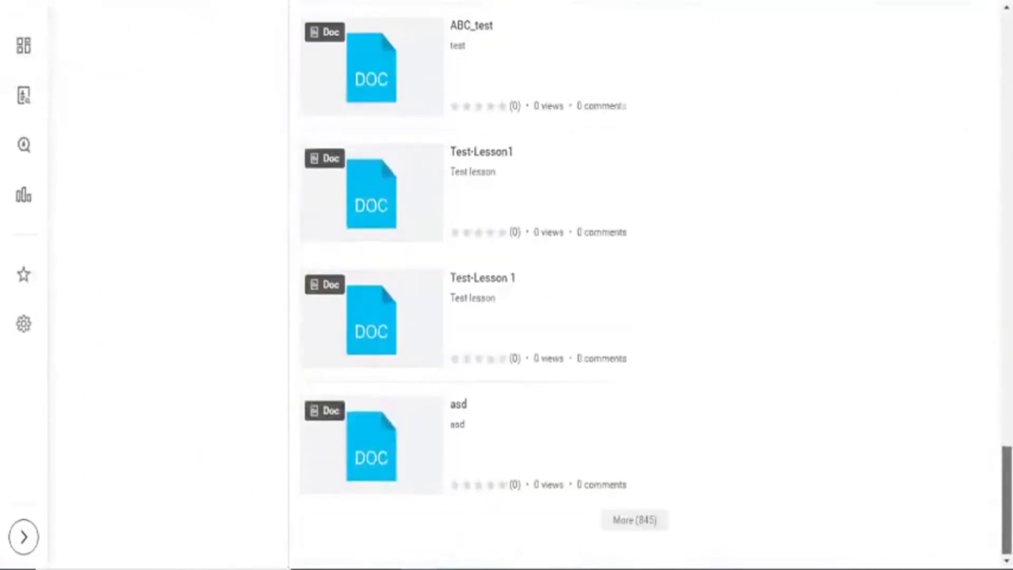
scroll(653, 103, up, 20)
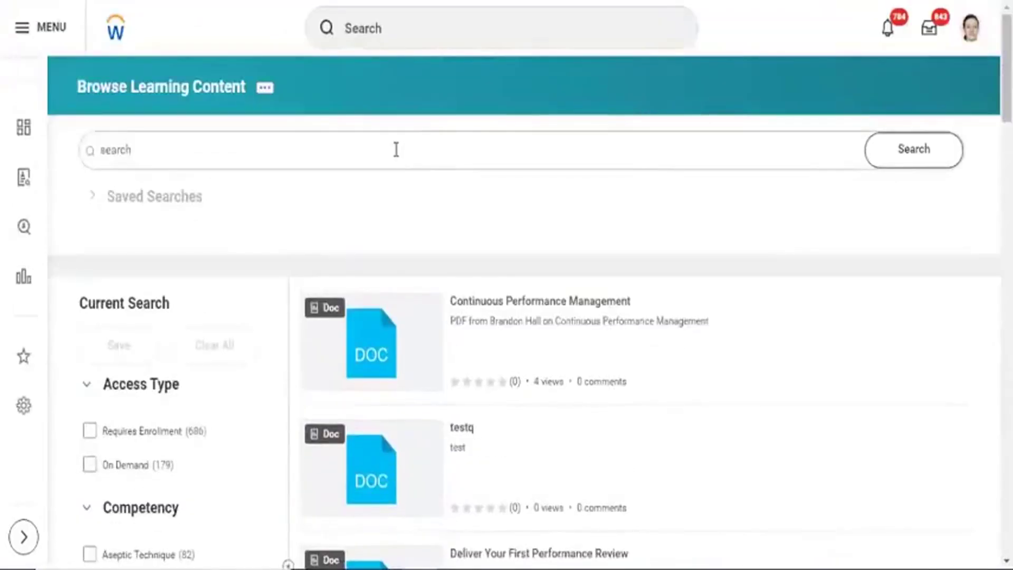
click(397, 150)
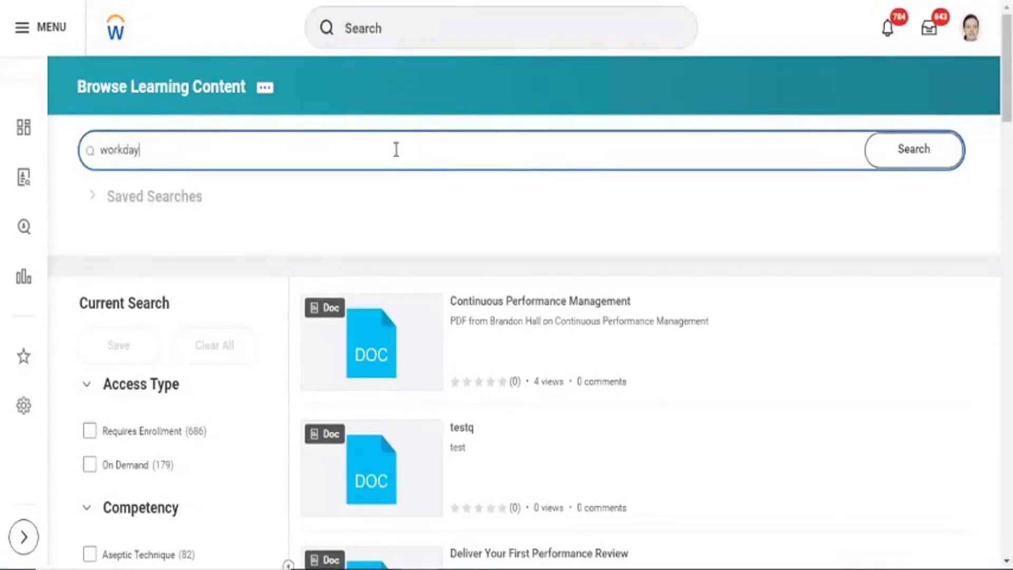
Step: Search the catalog for 'workday', preview AD workday Fundamentals, and return to the results
key(Return)
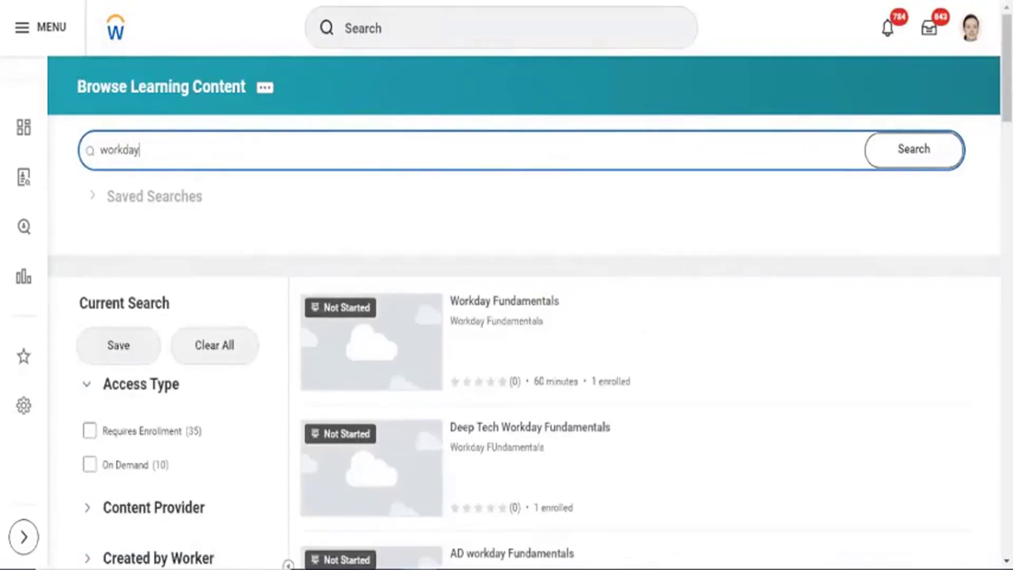
scroll(653, 316, down, 5)
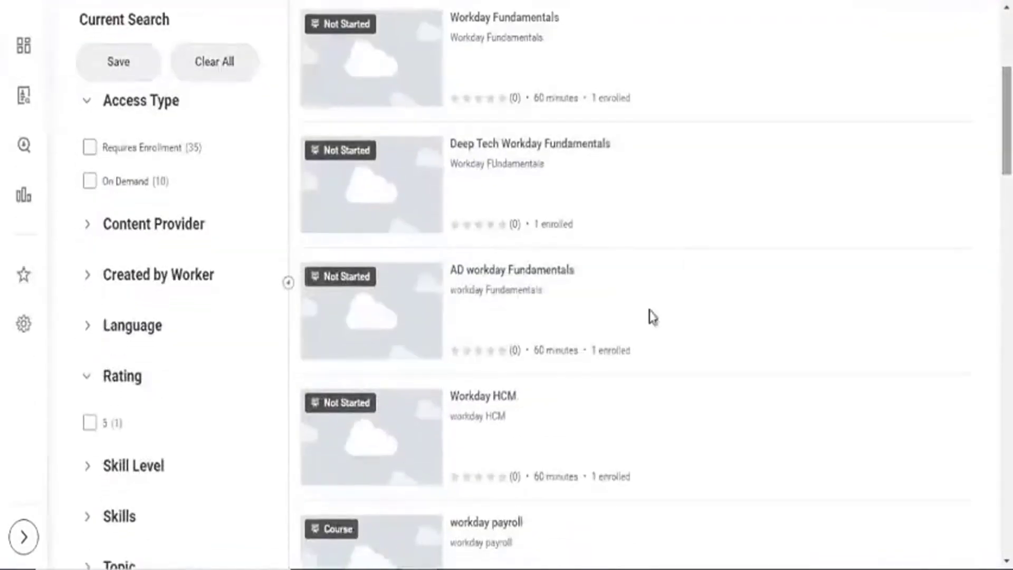
click(515, 278)
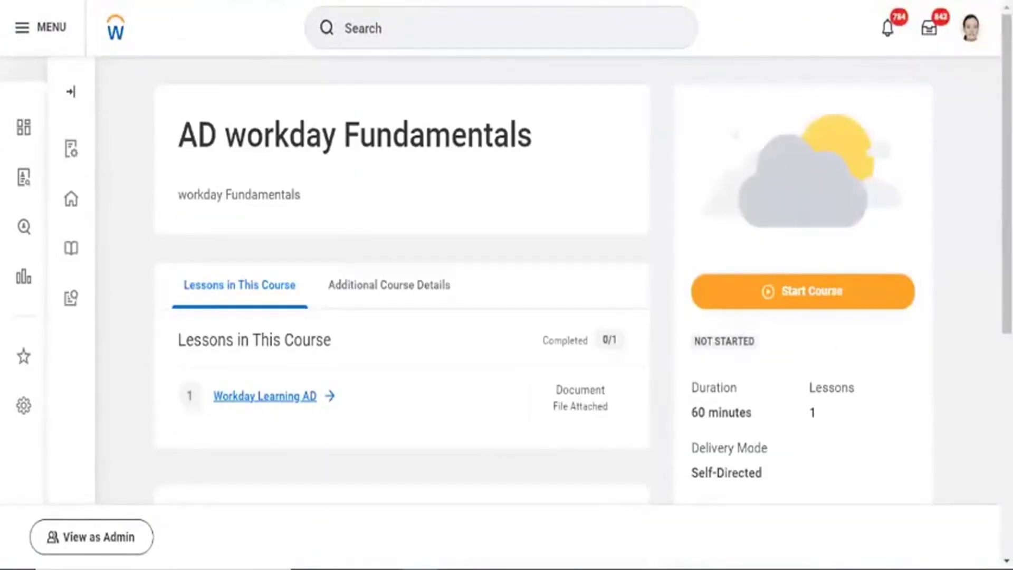
key(alt+Left)
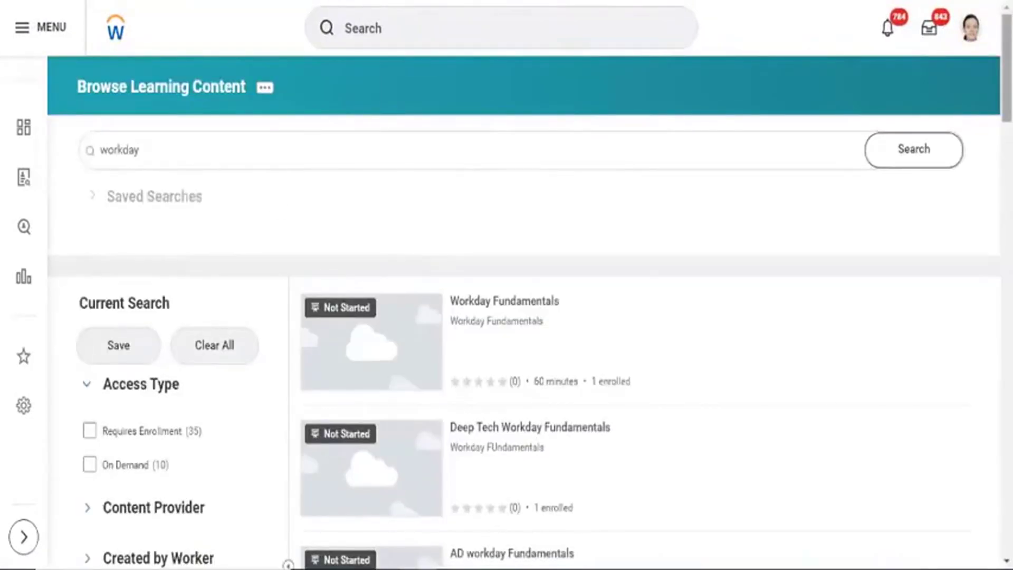
scroll(572, 221, down, 10)
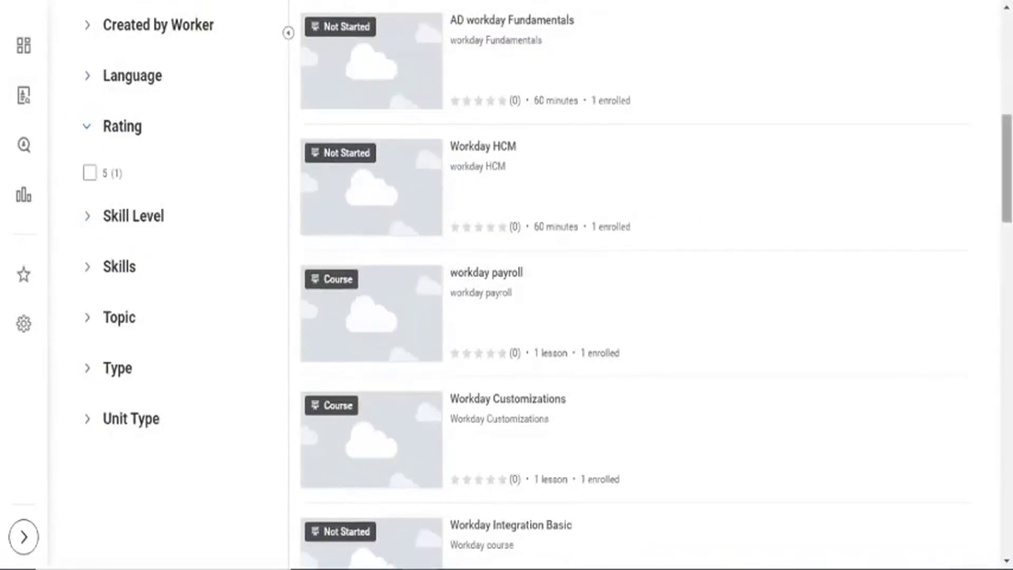
scroll(525, 288, up, 10)
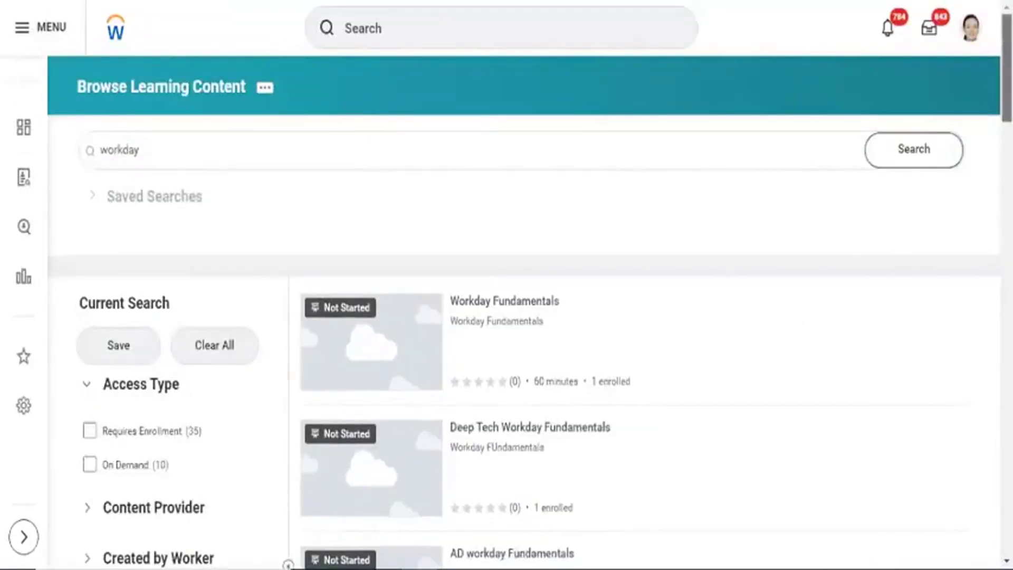
scroll(632, 224, down, 5)
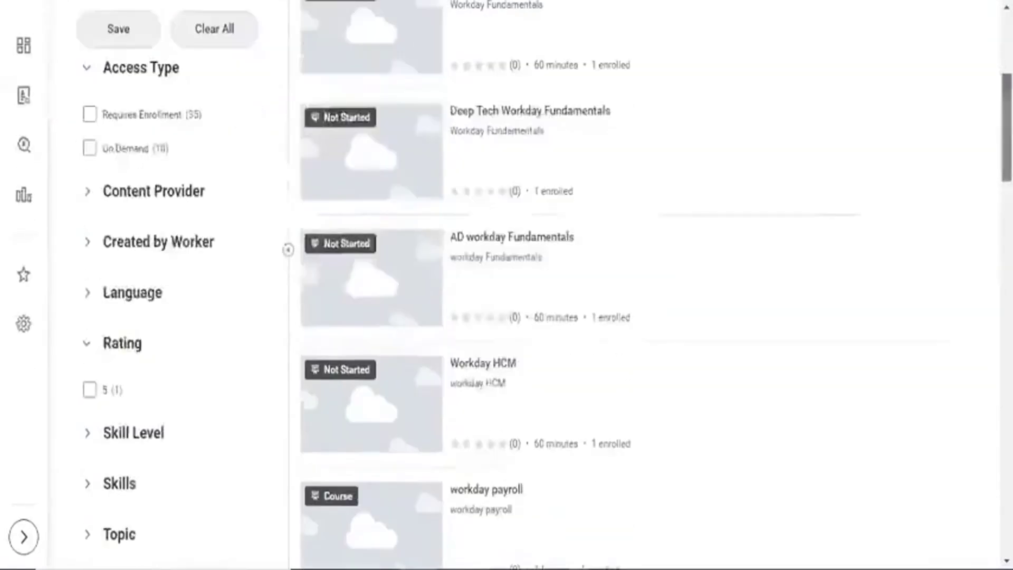
Step: Preview the AD workday Fundamentals and Workday Compensation courses, returning to results each time
click(485, 243)
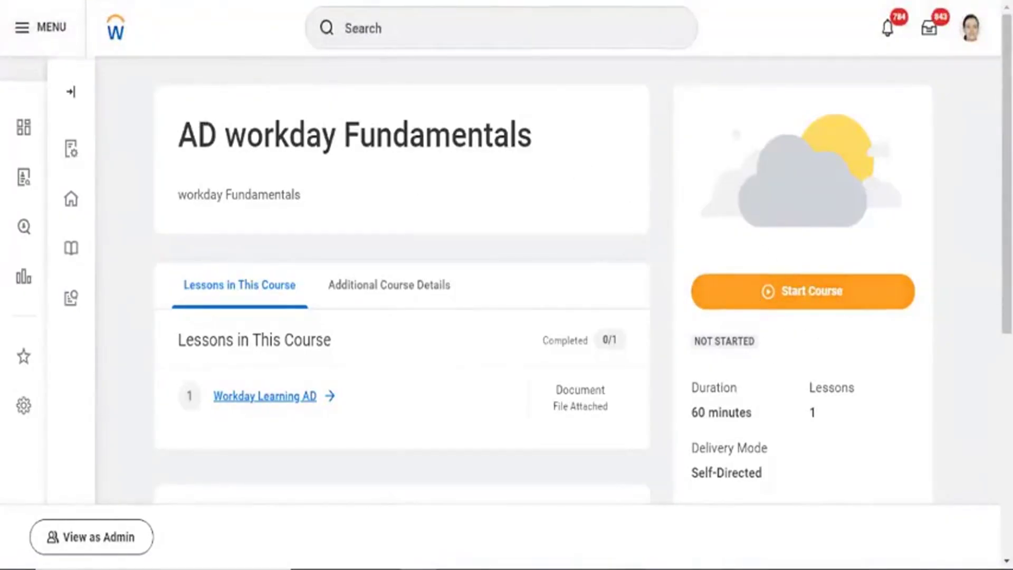
click(31, 1)
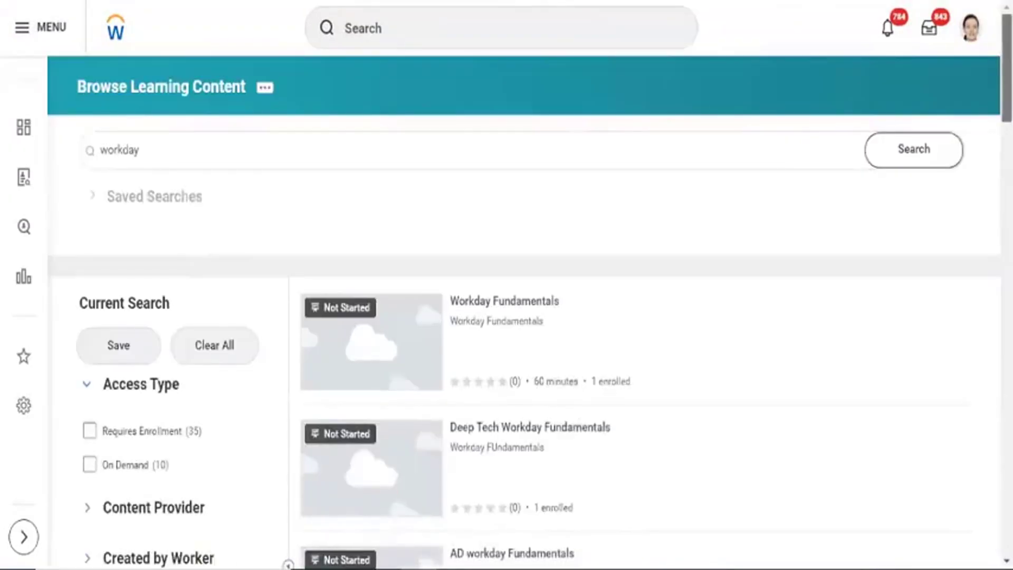
scroll(506, 317, down, 1)
scroll(543, 285, down, 10)
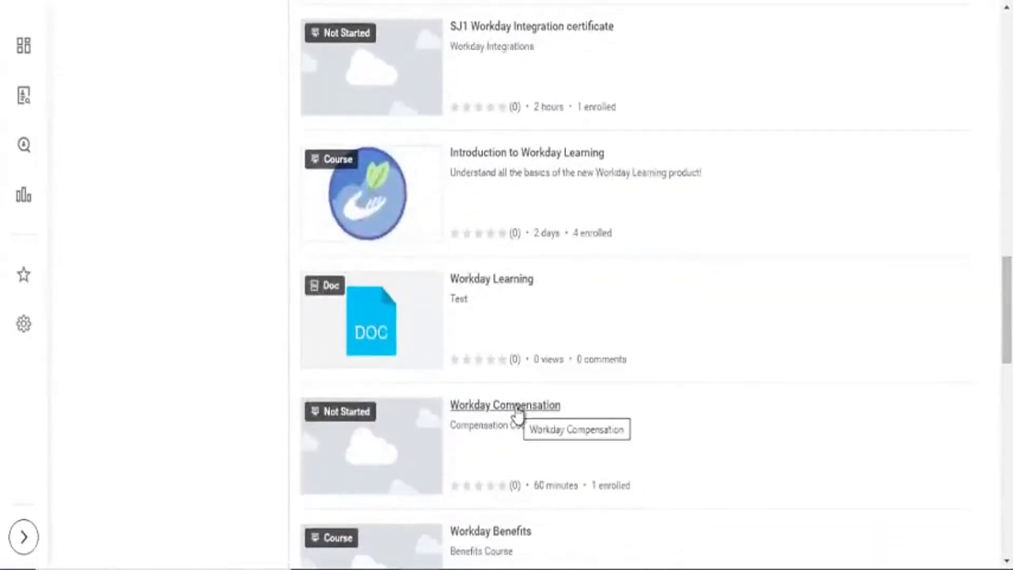
click(611, 440)
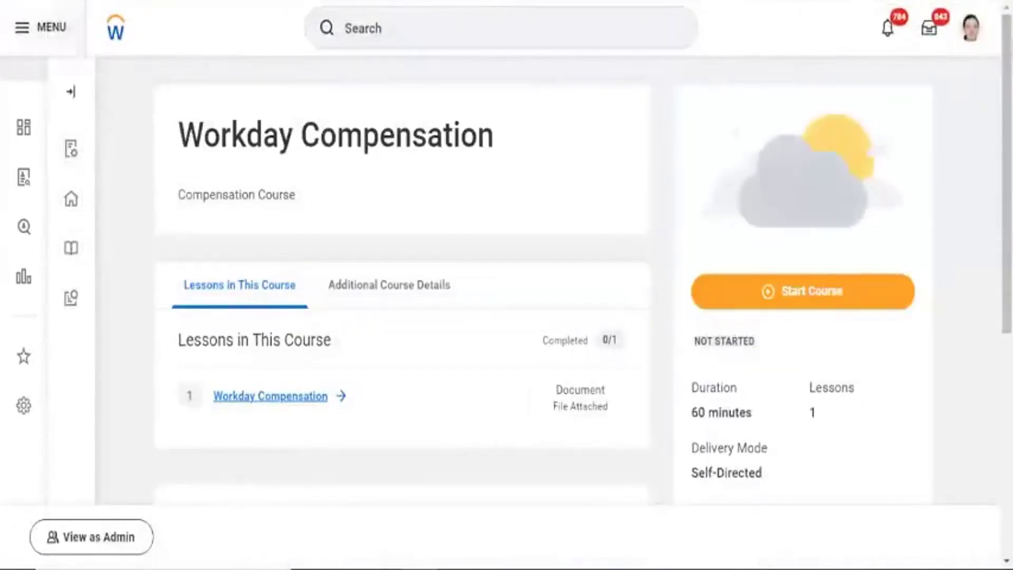
key(alt+Left)
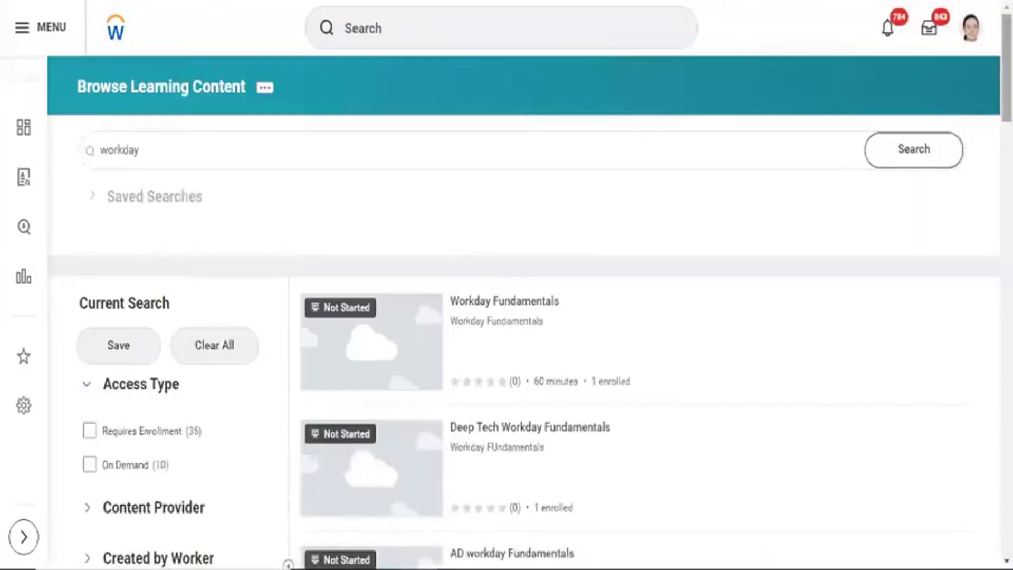
Step: Preview Deep Tech Workday Fundamentals, then open the Workday Fundamentals course page
scroll(599, 130, down, 5)
scroll(599, 130, down, 1)
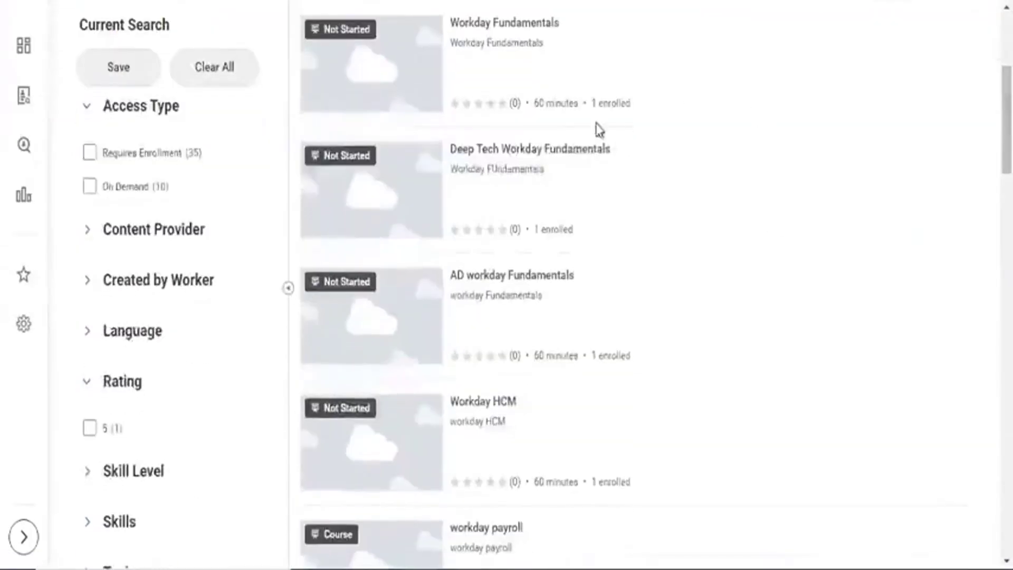
click(583, 158)
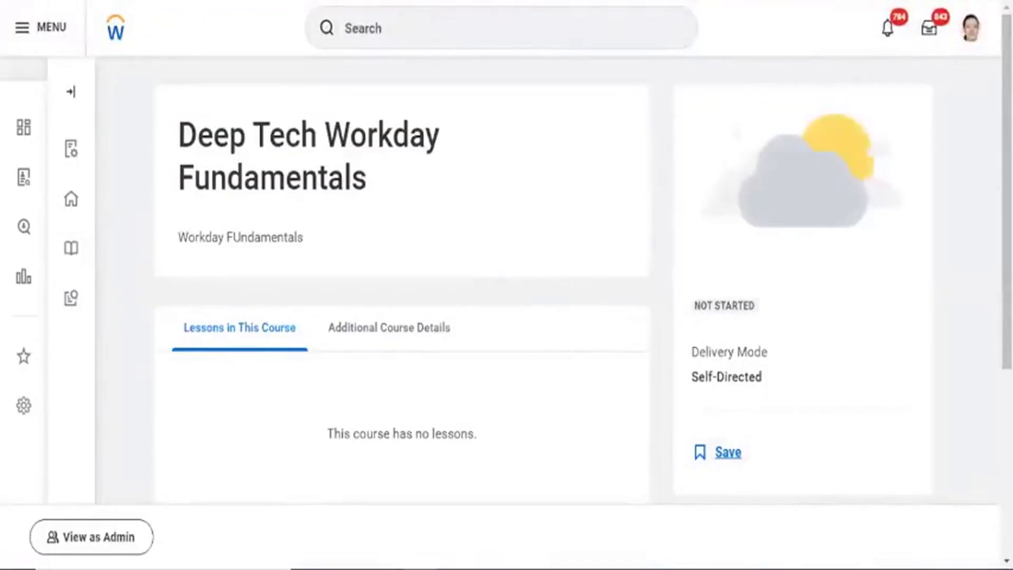
key(alt+Left)
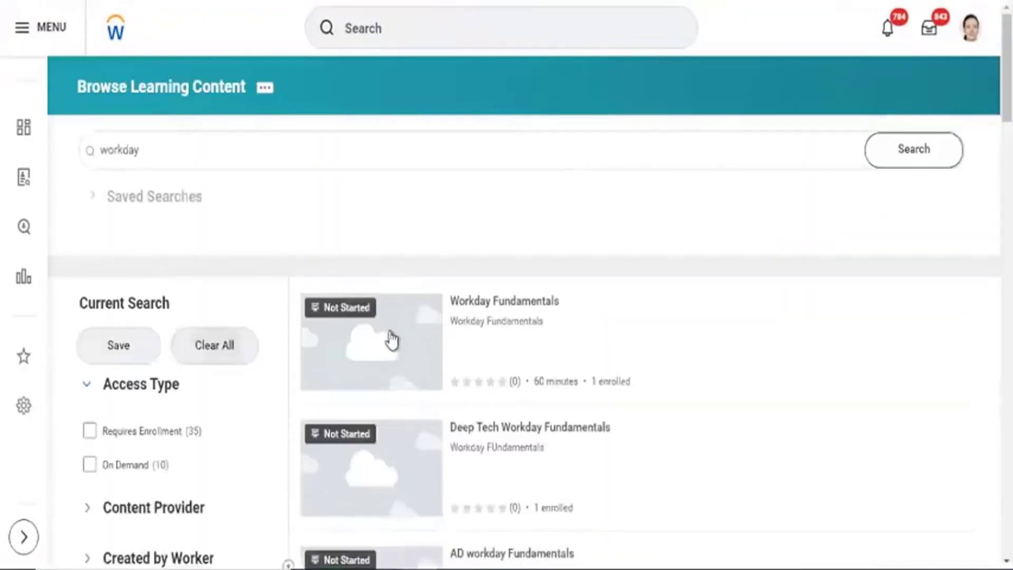
click(480, 307)
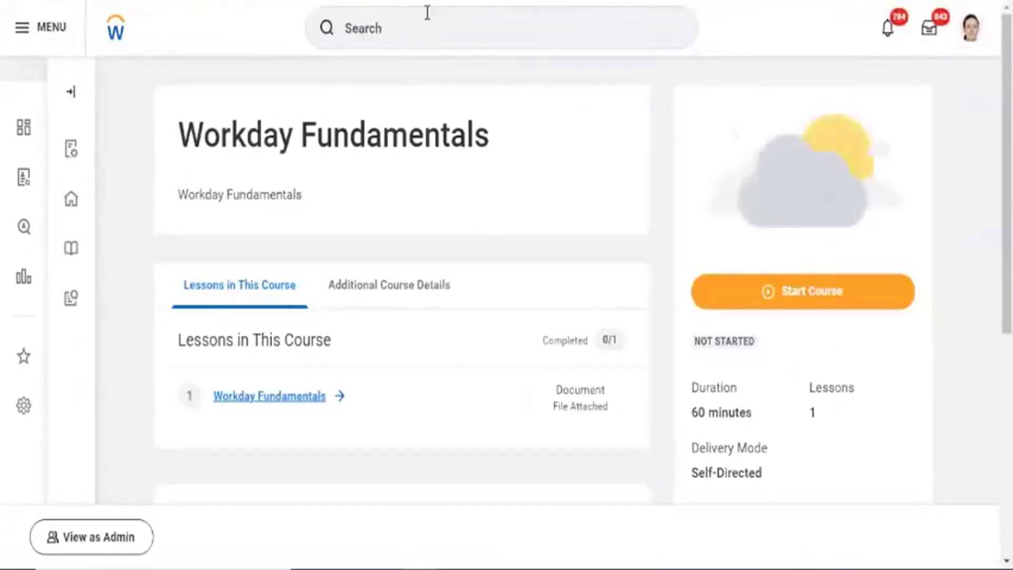
Step: Start Drop Learning Enrollment via 'drop enroll' and select Workday Fundamentals as the course
click(428, 13)
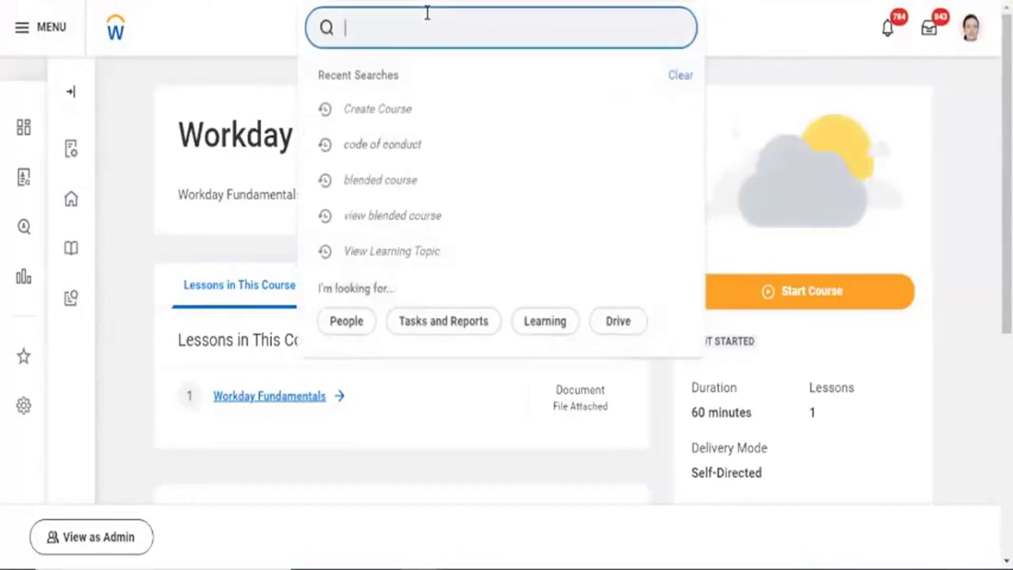
text(drop en)
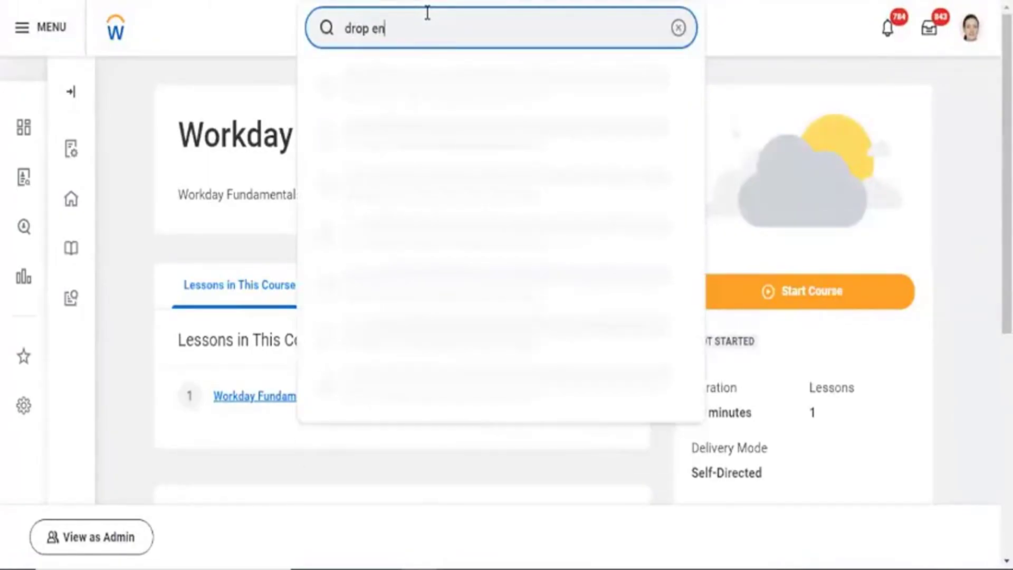
text(roll)
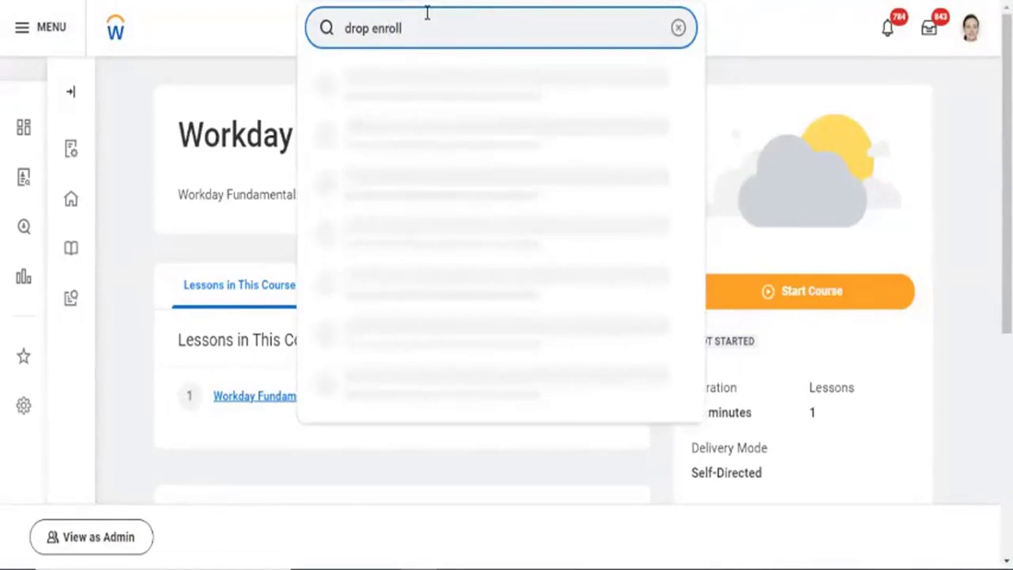
click(399, 79)
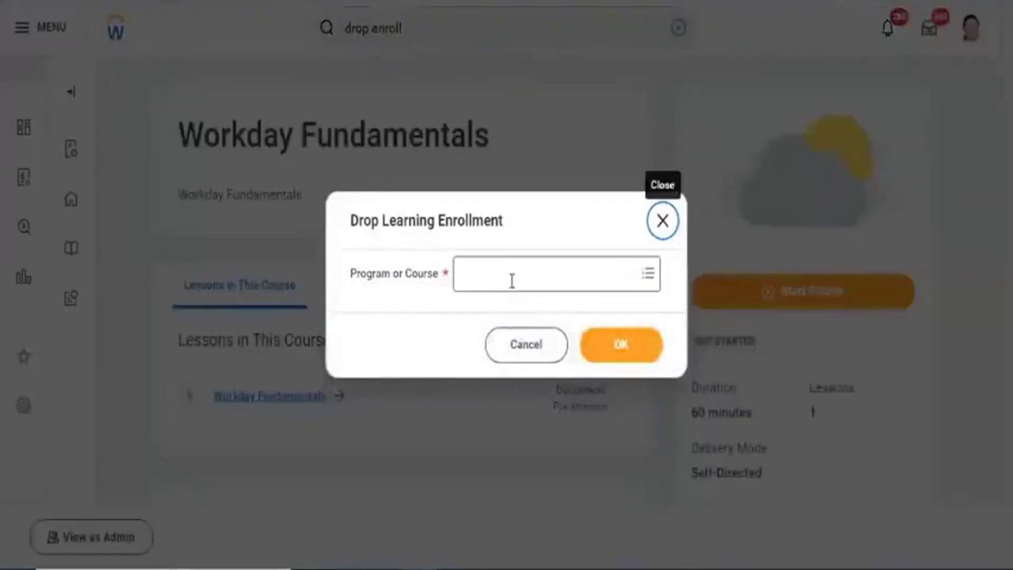
click(510, 280)
text(workd)
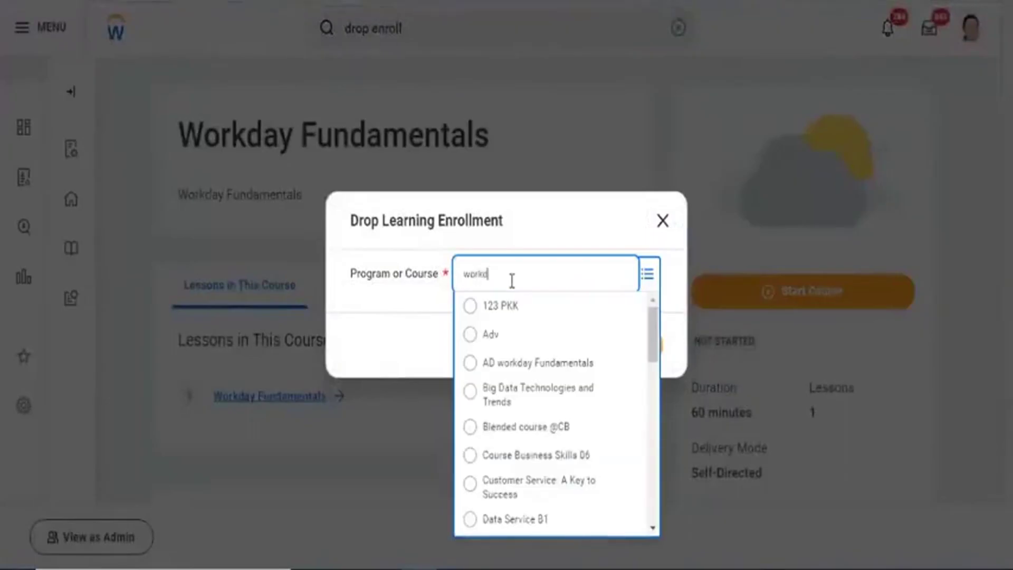
text(ay fundamentals)
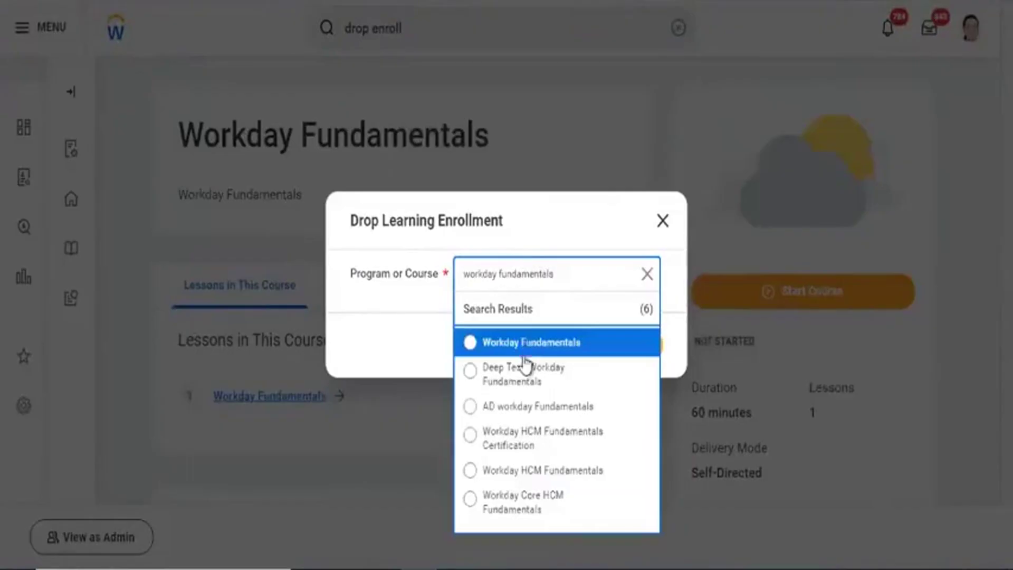
click(522, 350)
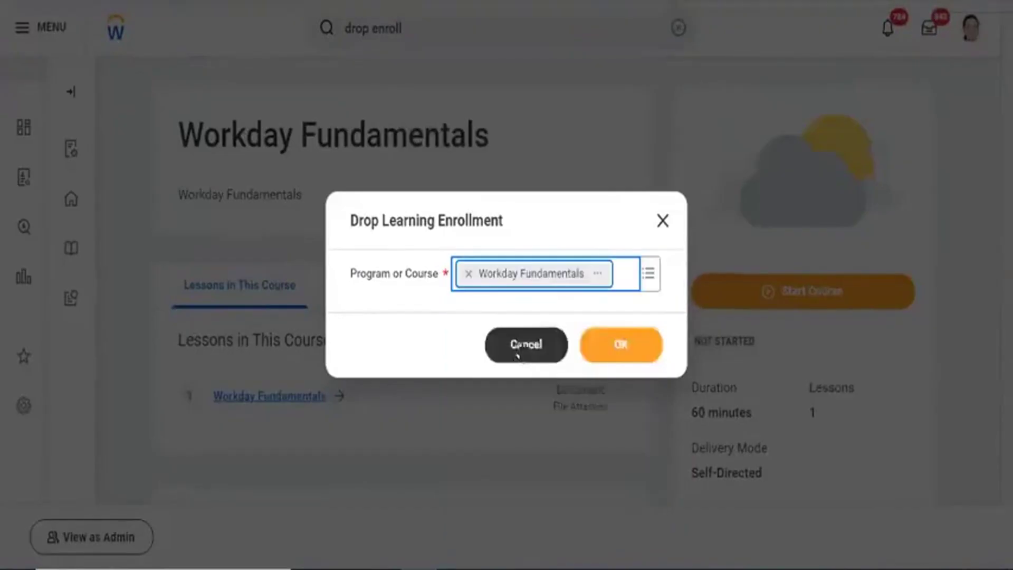
click(622, 349)
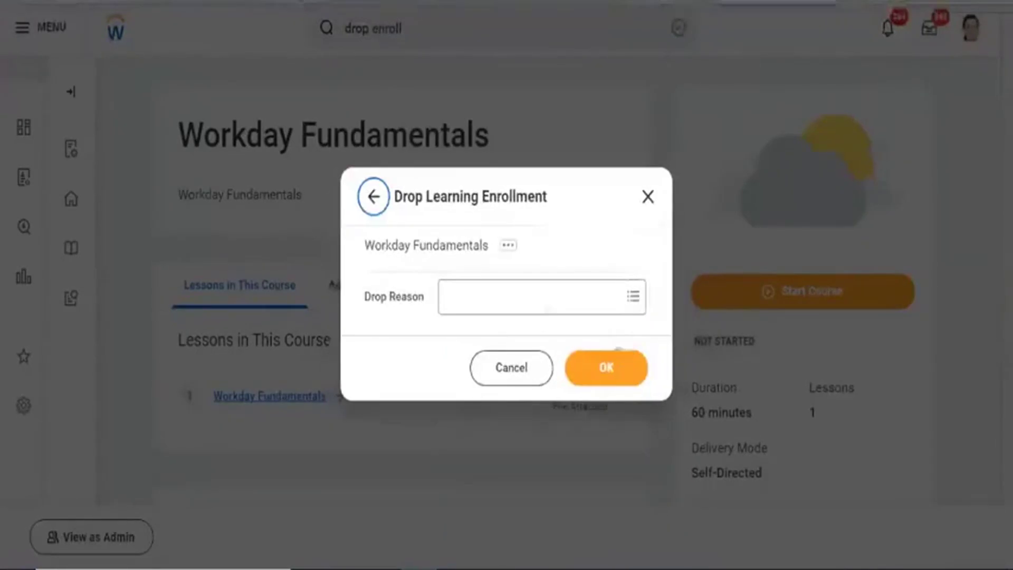
Step: Drop Workday Fundamentals with reason New Course > Course, submitting again past the alert
click(499, 301)
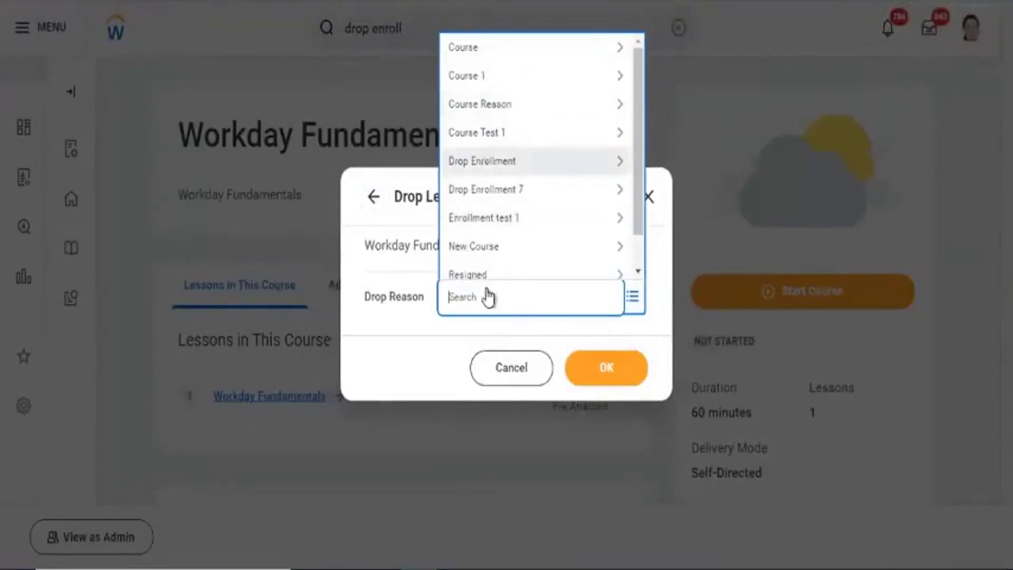
click(499, 257)
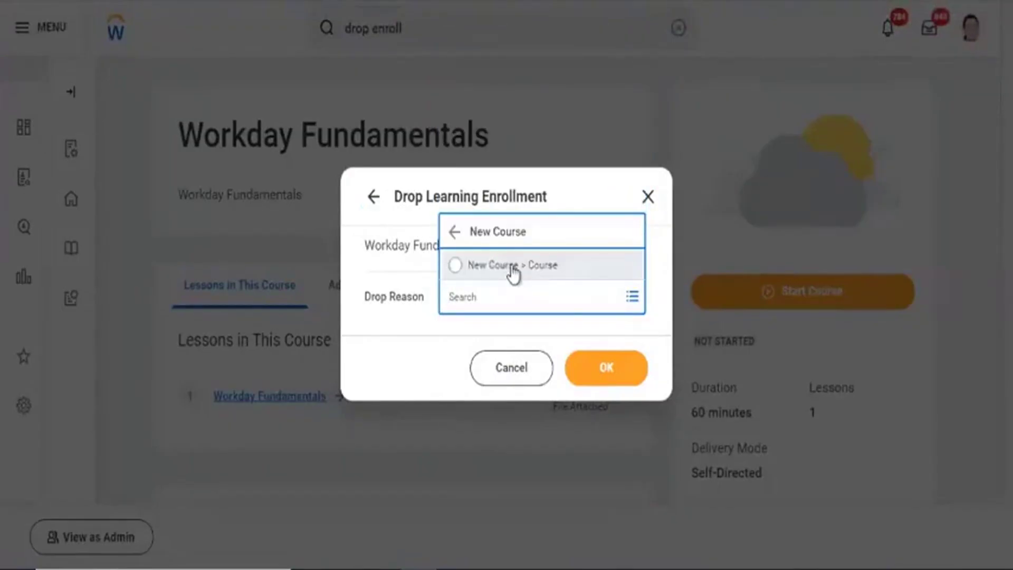
click(513, 272)
click(605, 365)
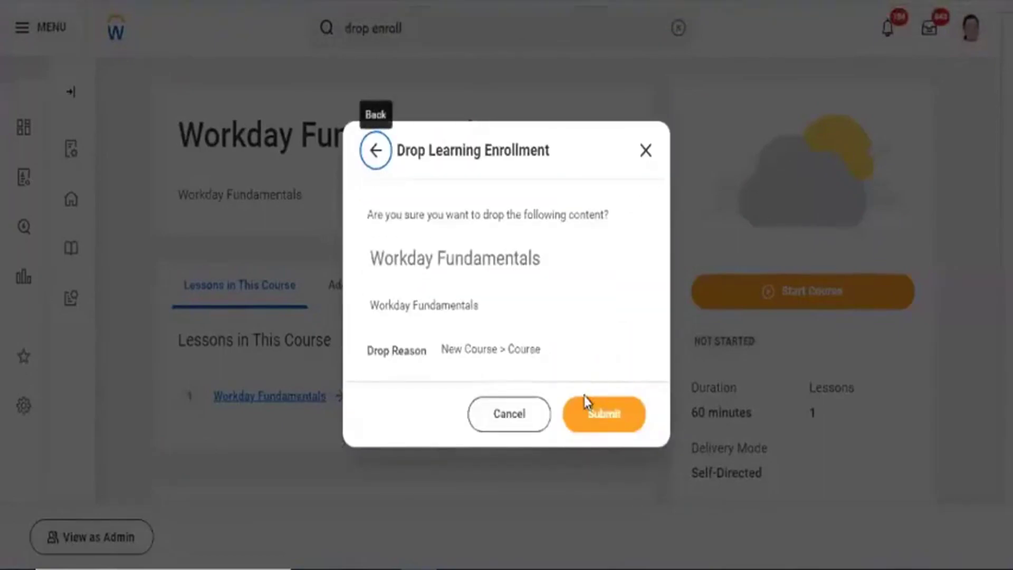
click(596, 426)
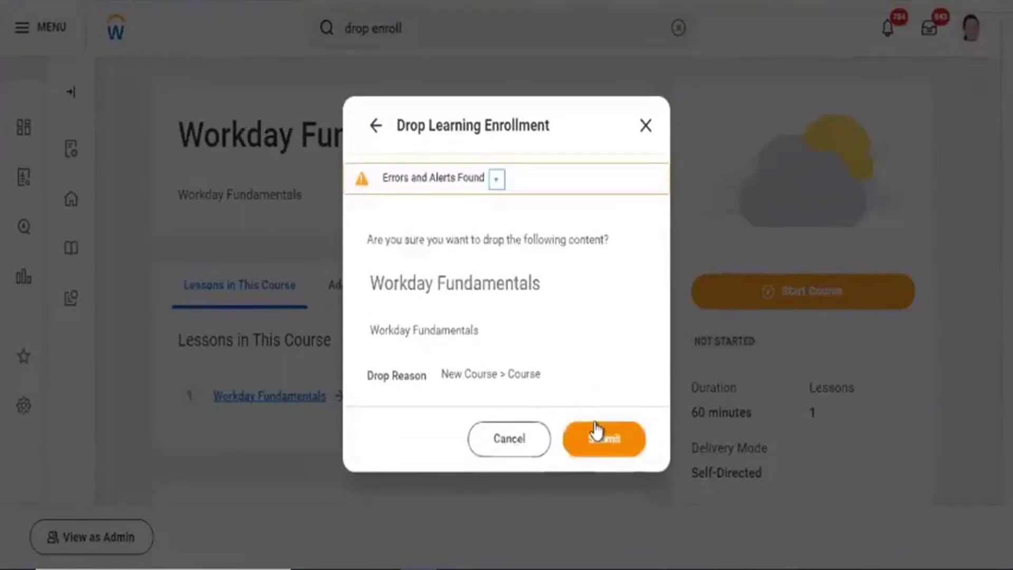
click(596, 430)
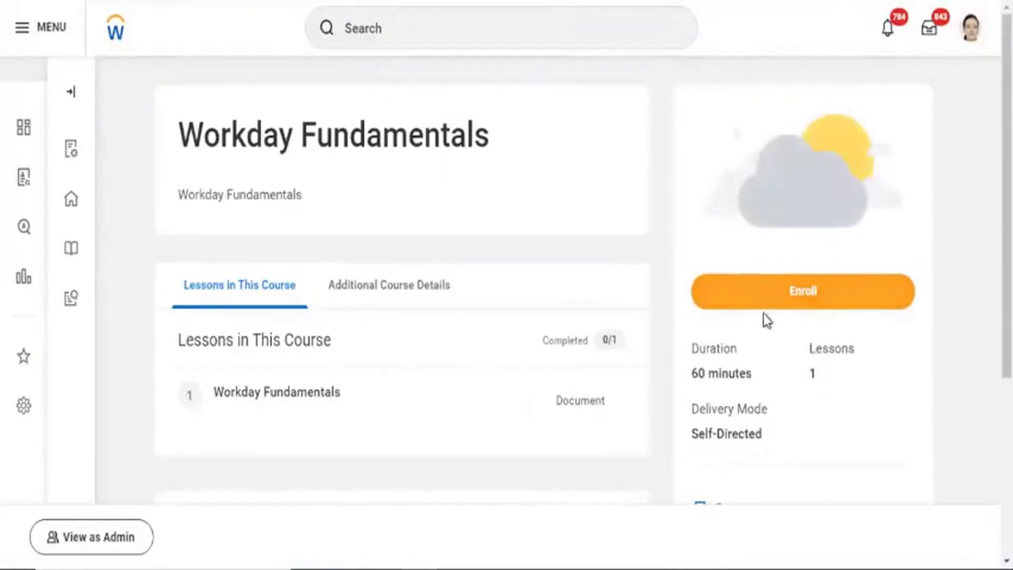
Step: Re-enroll in Workday Fundamentals, submitting twice past the alert, and dismiss the confirmation
click(762, 299)
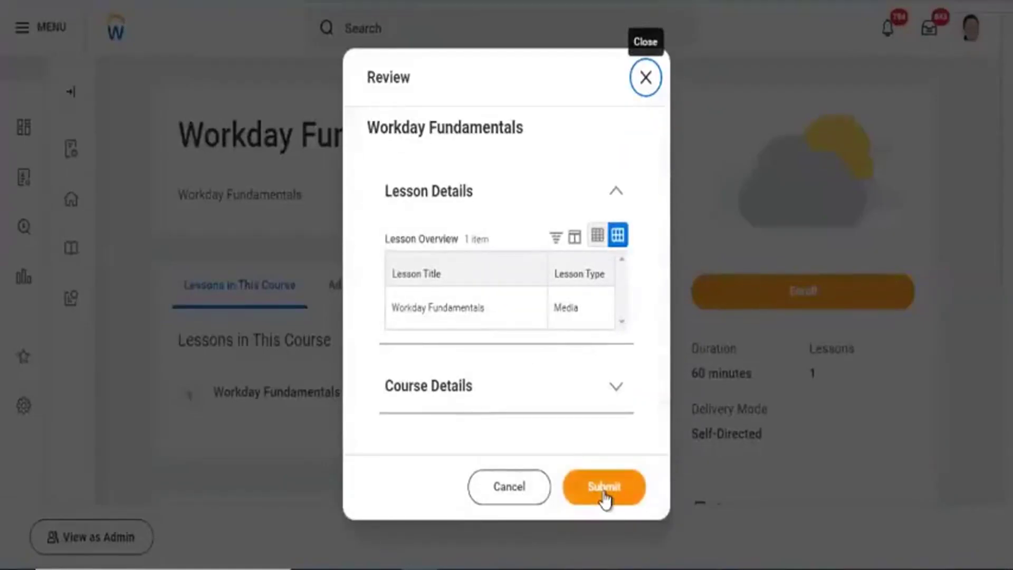
click(604, 497)
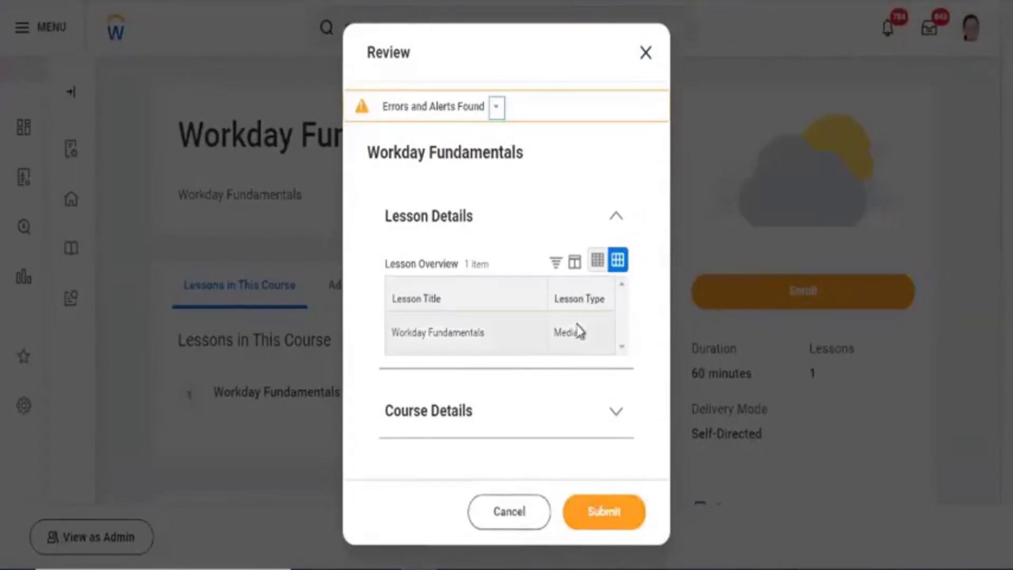
click(603, 520)
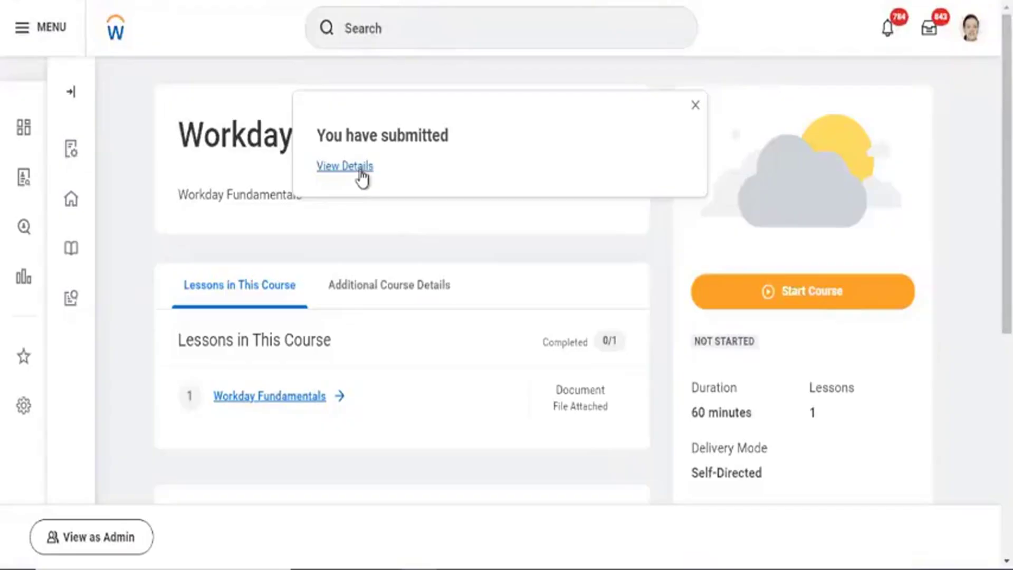
click(409, 27)
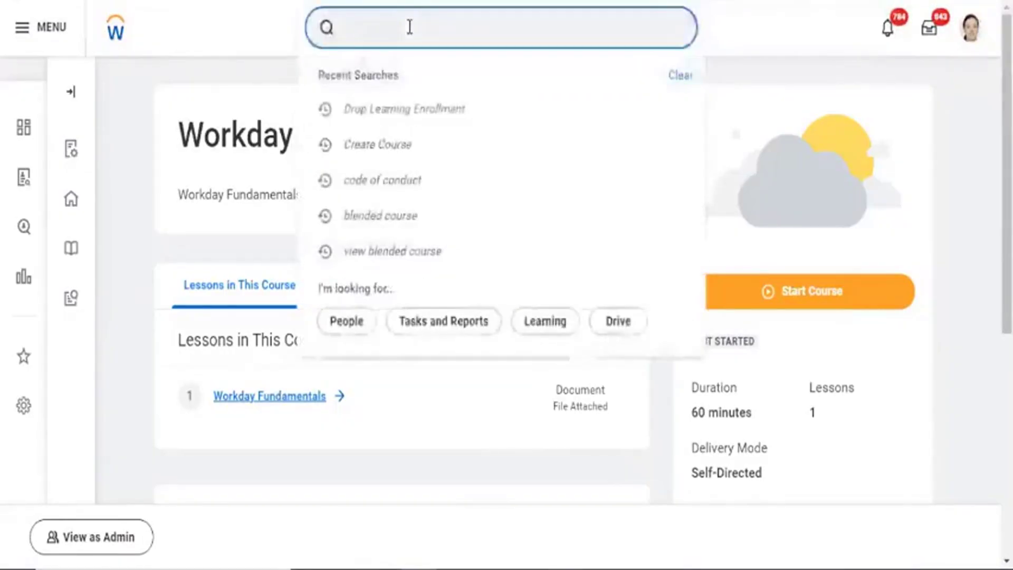
Step: Reopen Drop Learning Enrollment from recent searches and choose Workday Fundamentals as the course
click(410, 111)
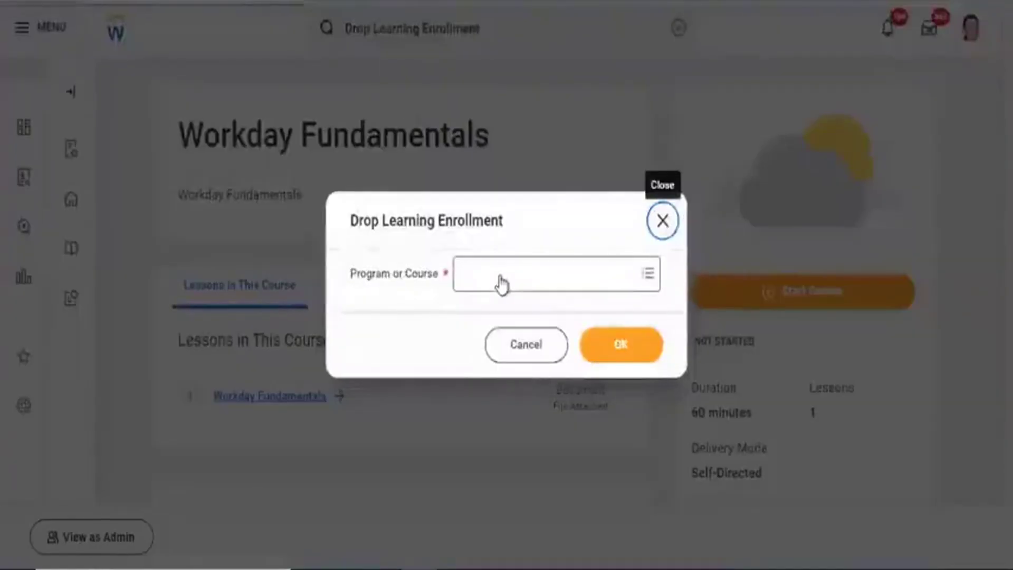
click(500, 275)
text(worker)
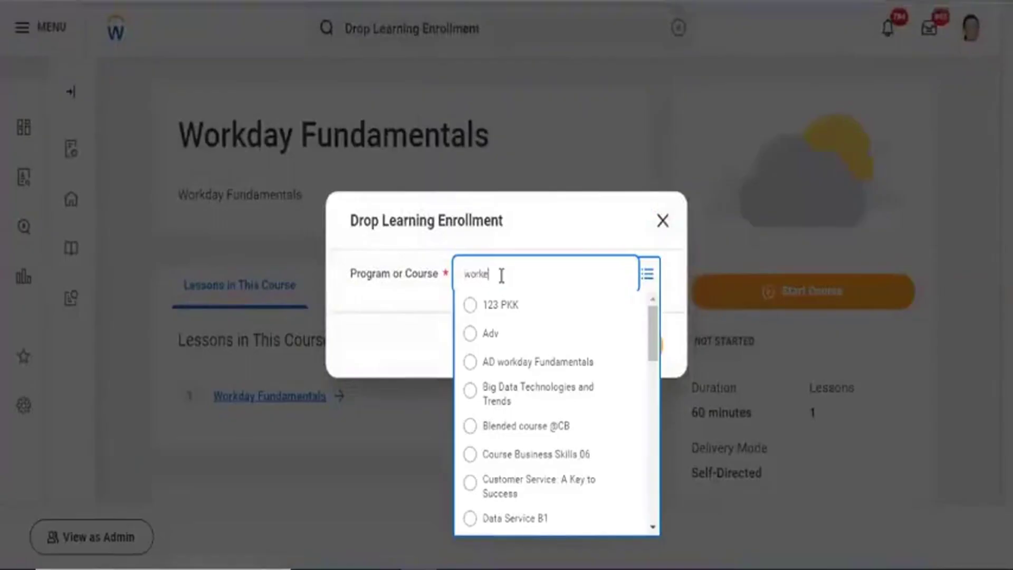
key(BackSpace)
key(BackSpace)
text(day)
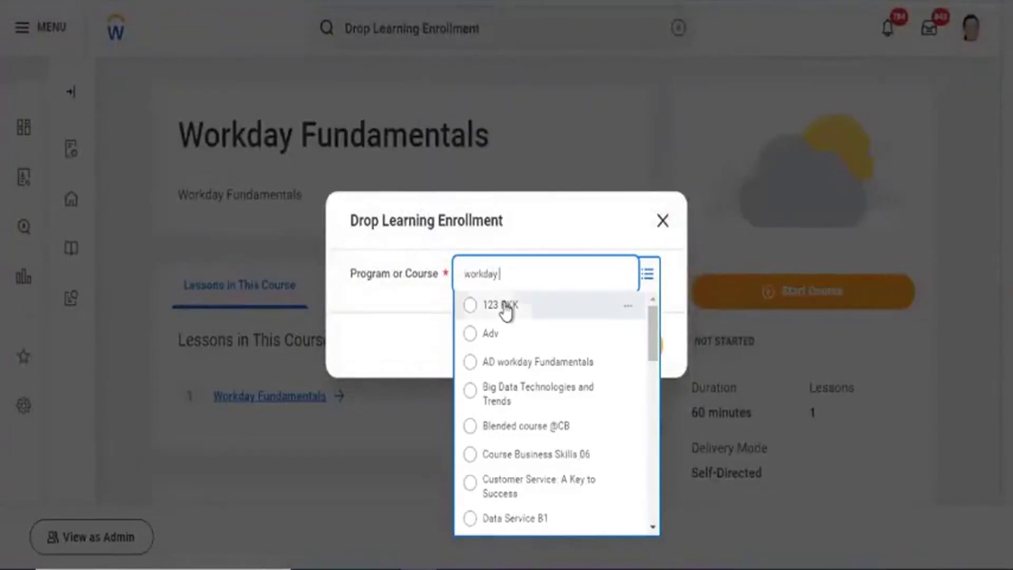
text( fun)
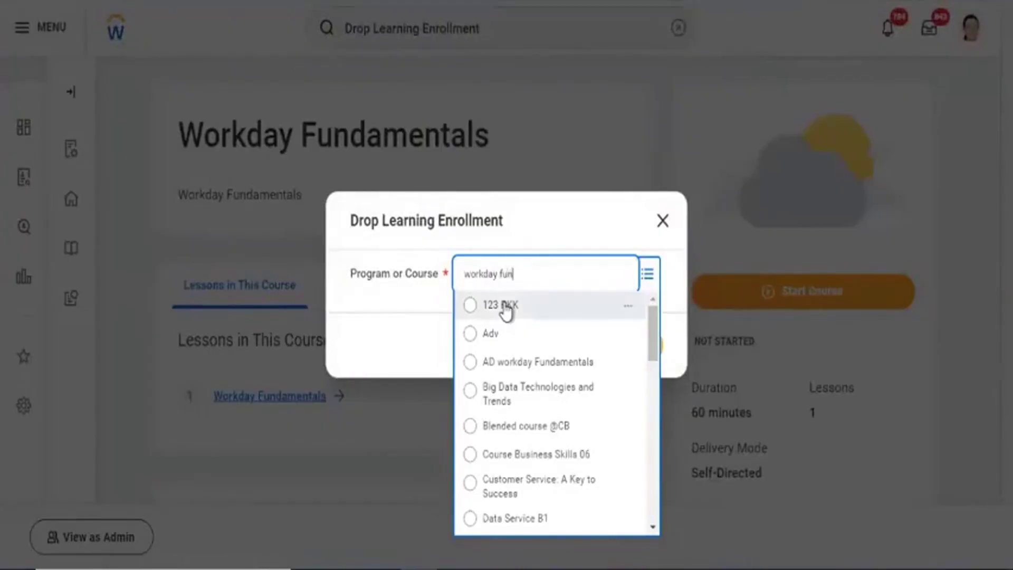
text(damentals)
key(Return)
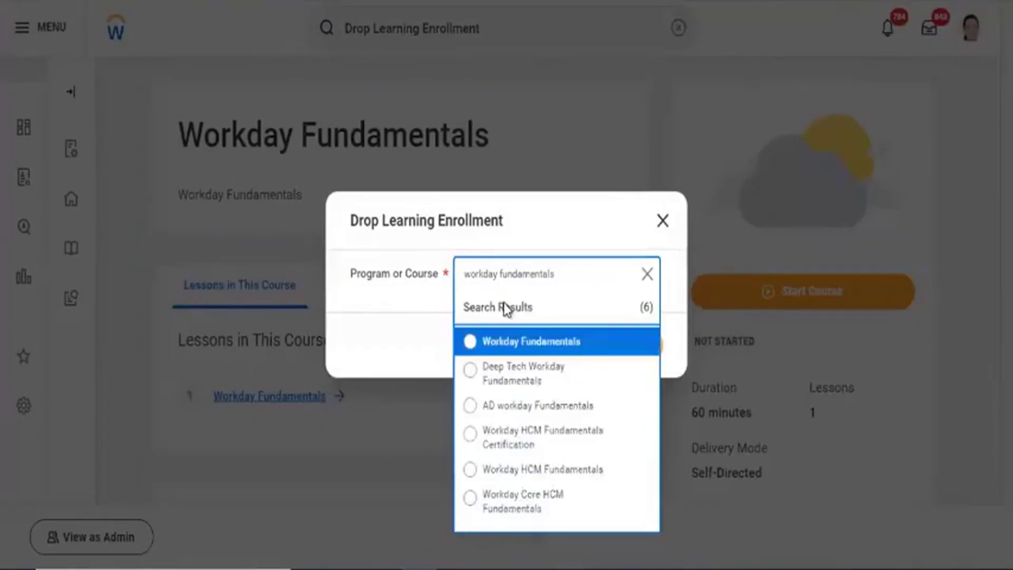
click(519, 346)
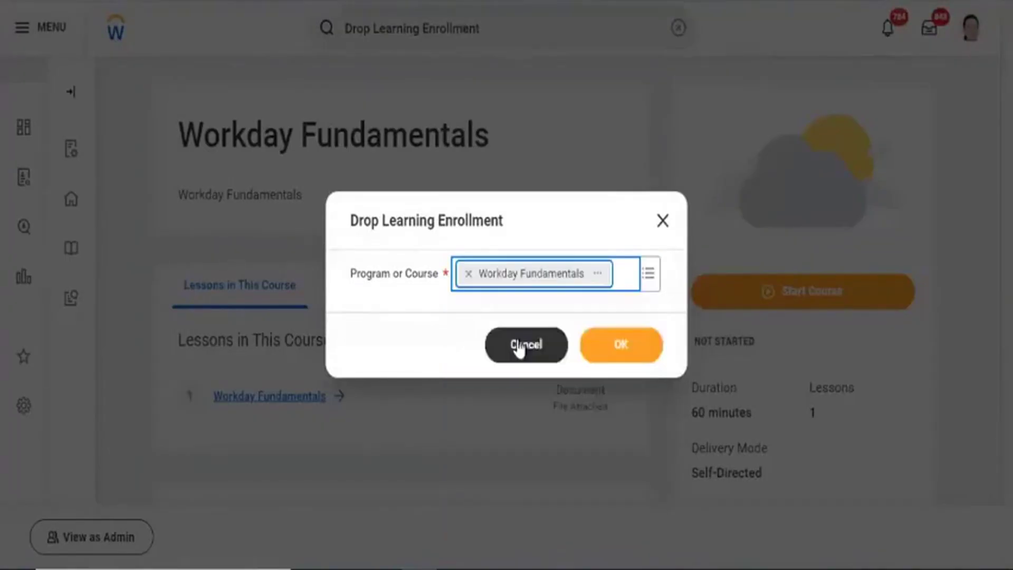
click(596, 344)
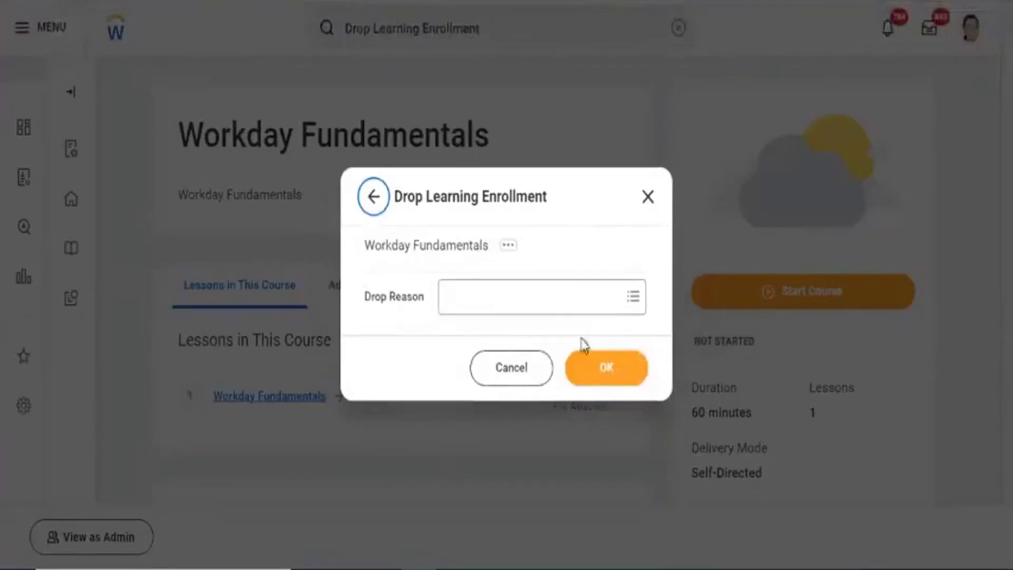
Step: Drop Workday Fundamentals again with reason Course > Drop Reason 7, resubmitting past the alerts
click(540, 299)
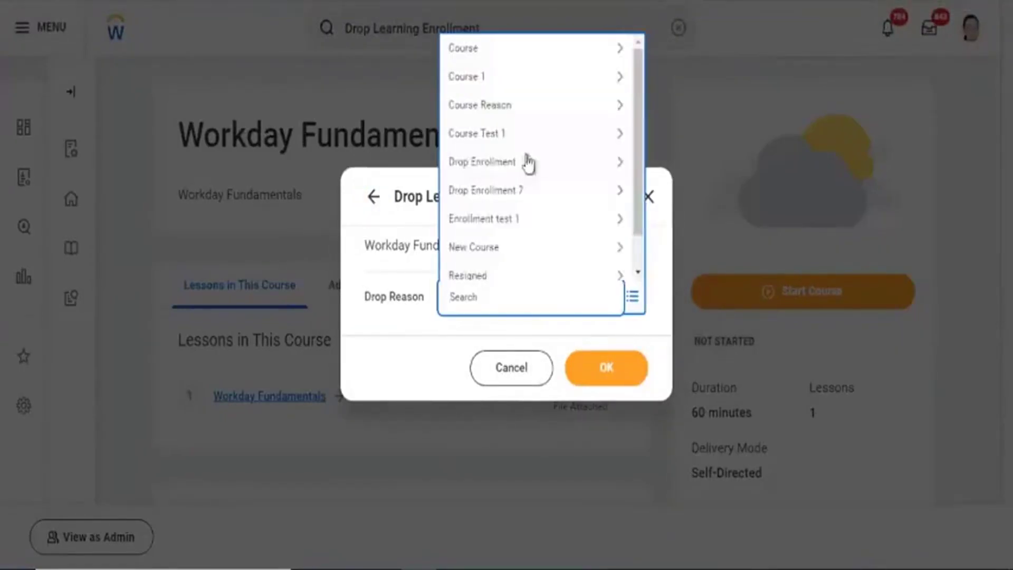
click(491, 47)
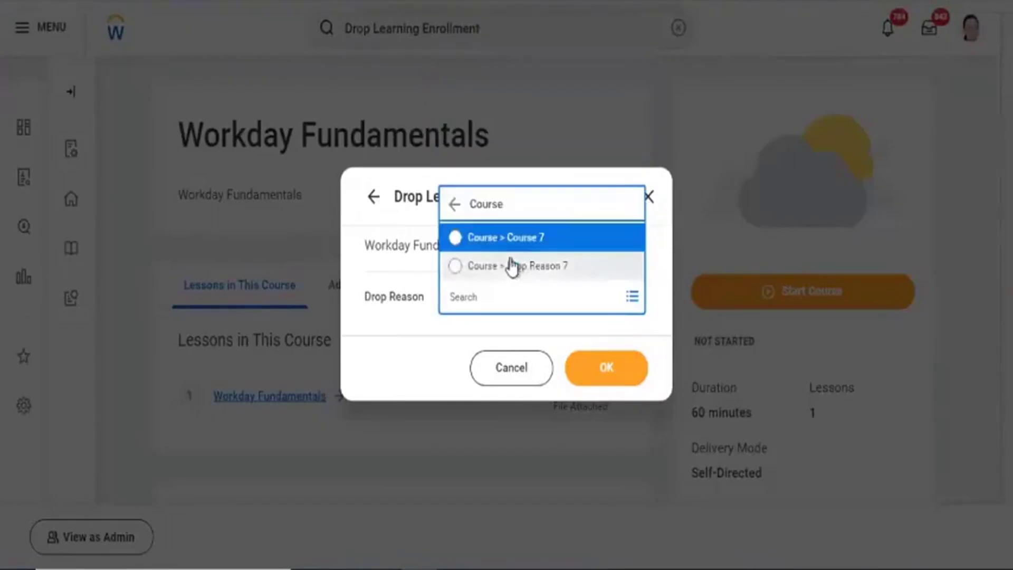
click(513, 268)
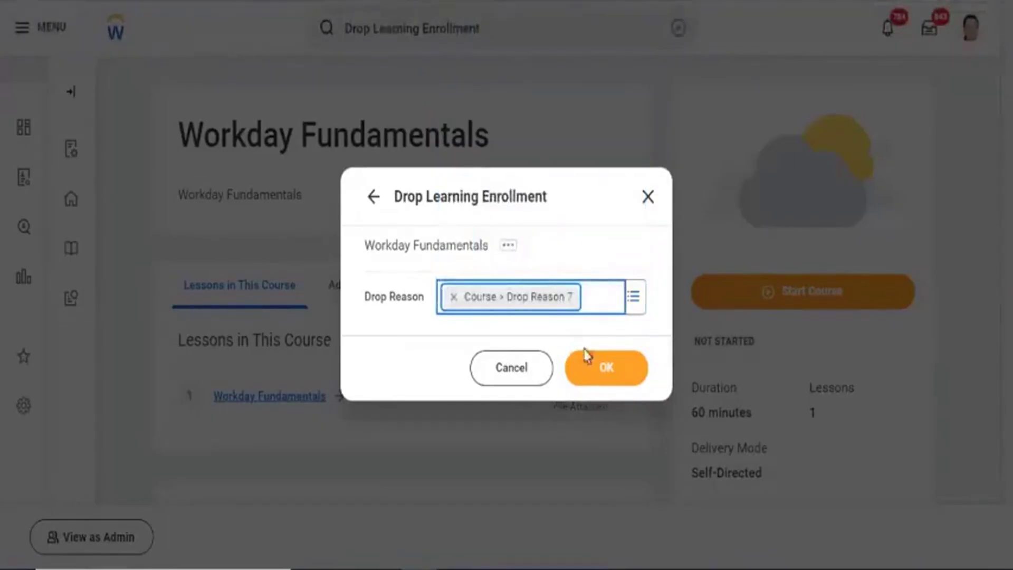
click(606, 366)
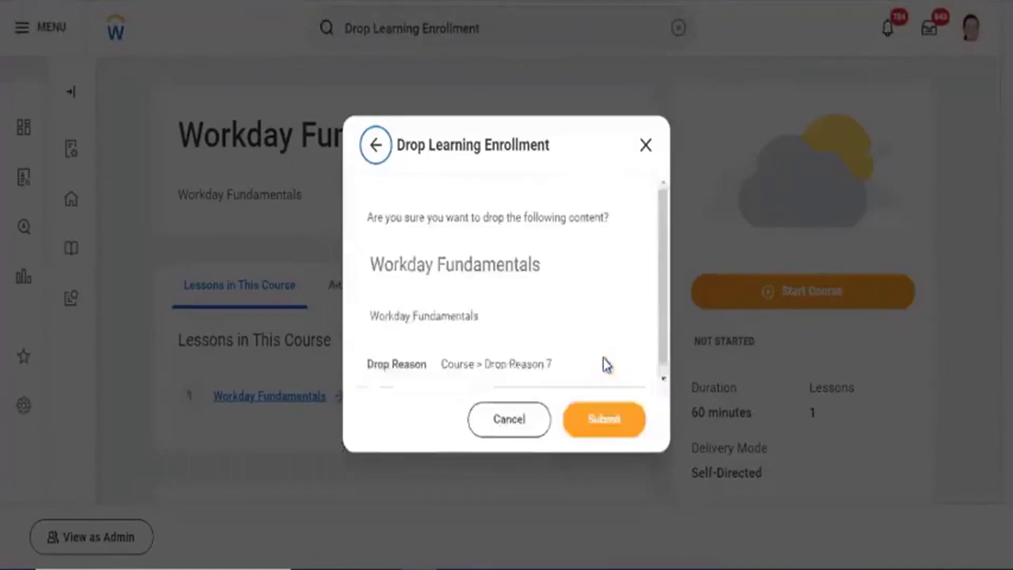
click(599, 420)
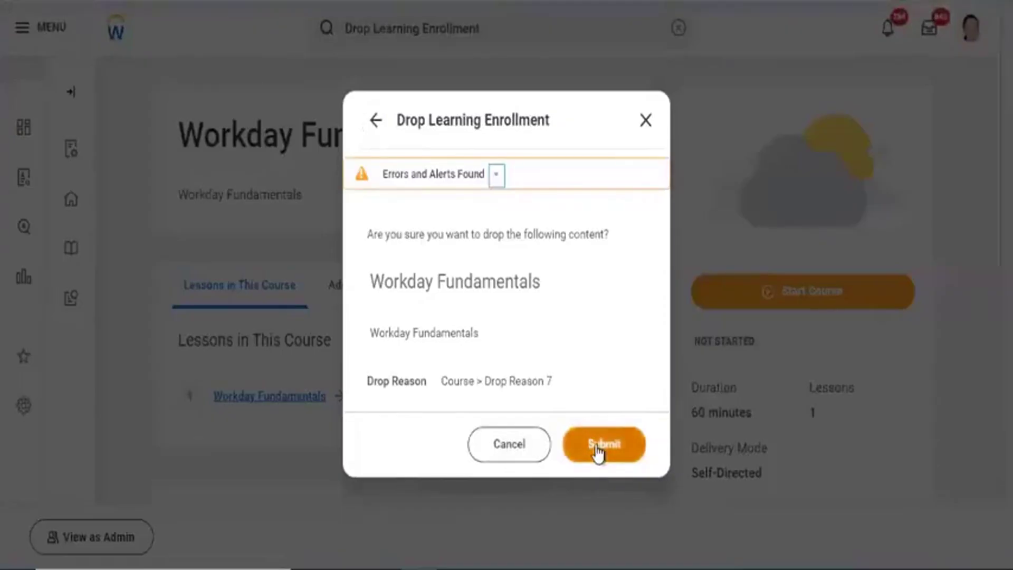
click(599, 450)
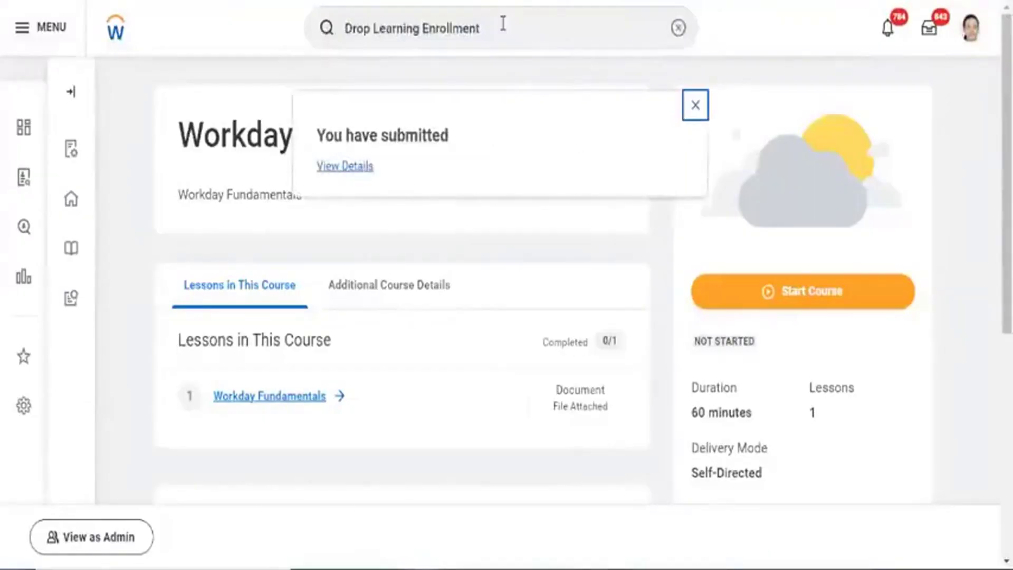
click(503, 24)
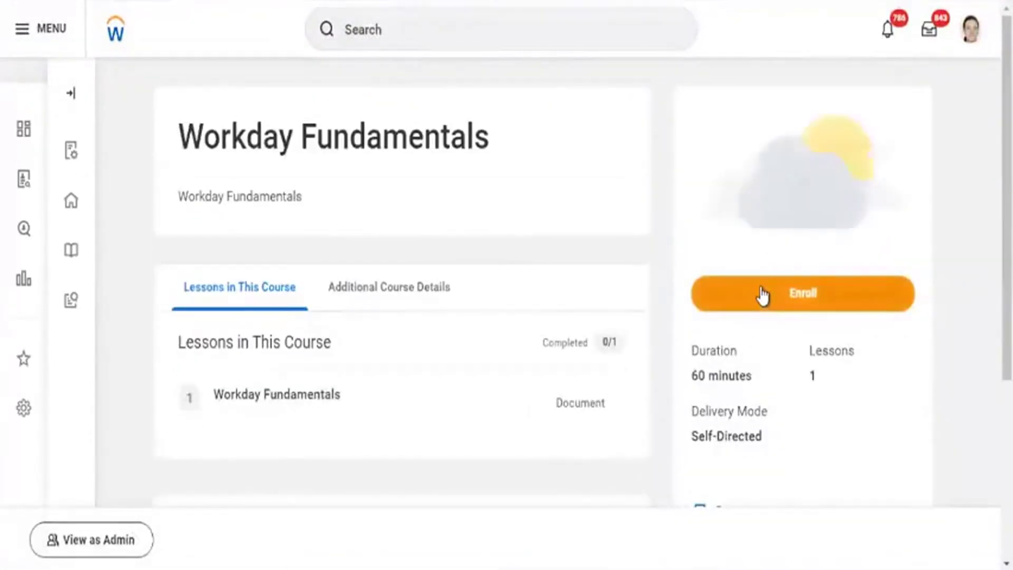
Step: Re-enroll in Workday Fundamentals and submit the enrollment after reviewing the lesson details
click(761, 293)
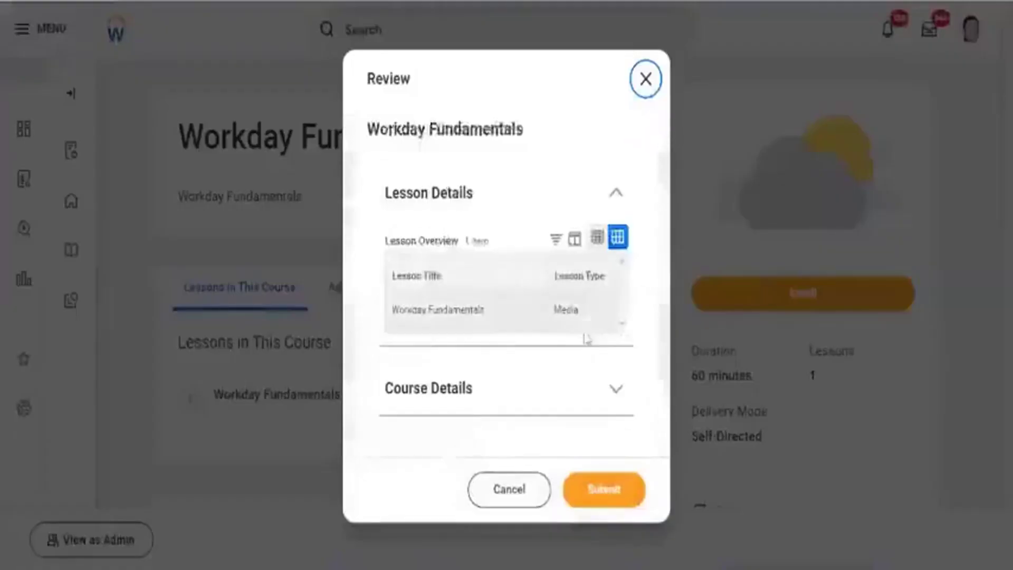
click(604, 485)
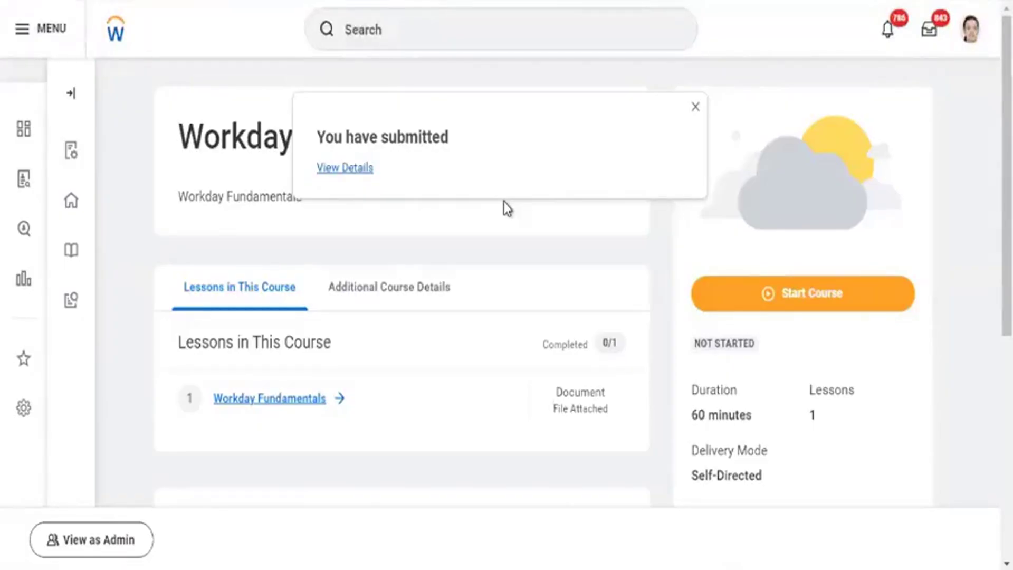
Step: Reopen Drop Learning Enrollment from recent searches and select Workday Fundamentals as the course to drop
click(404, 23)
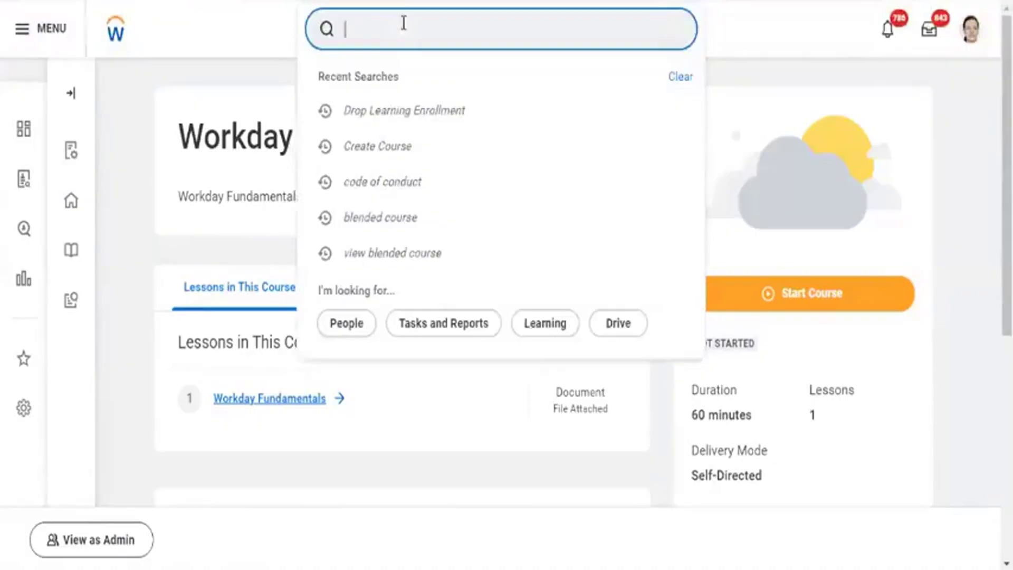
click(390, 112)
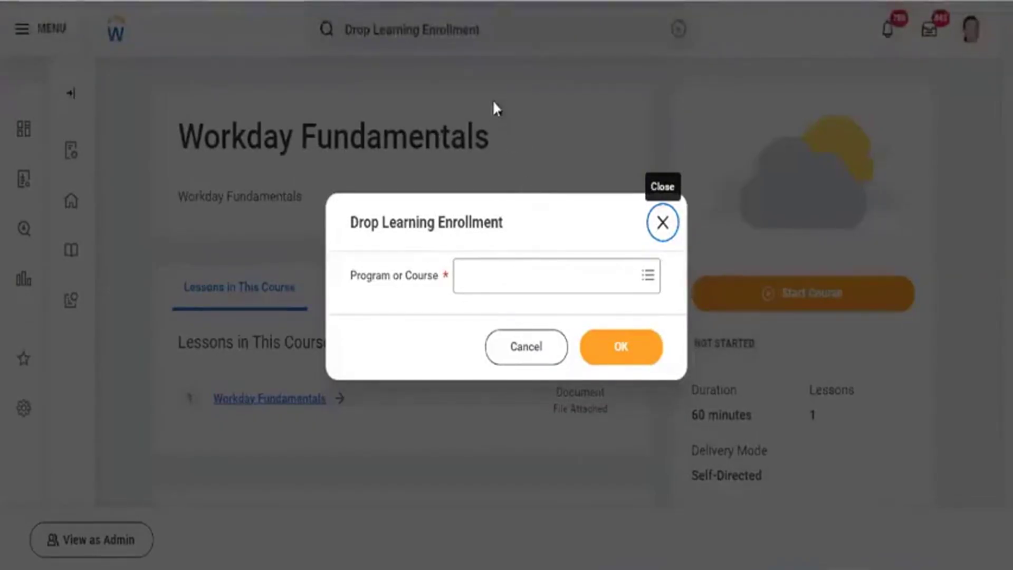
click(519, 270)
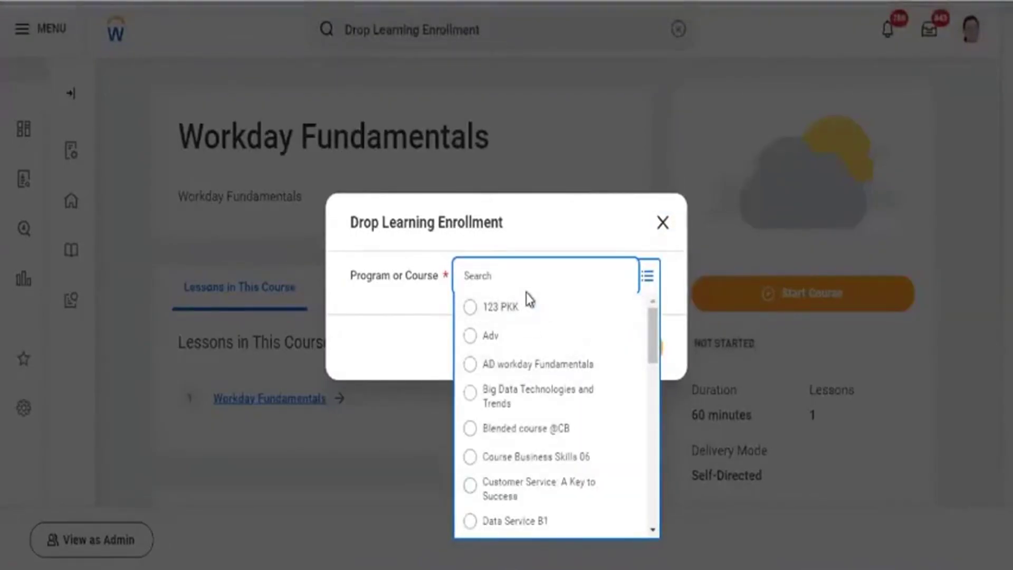
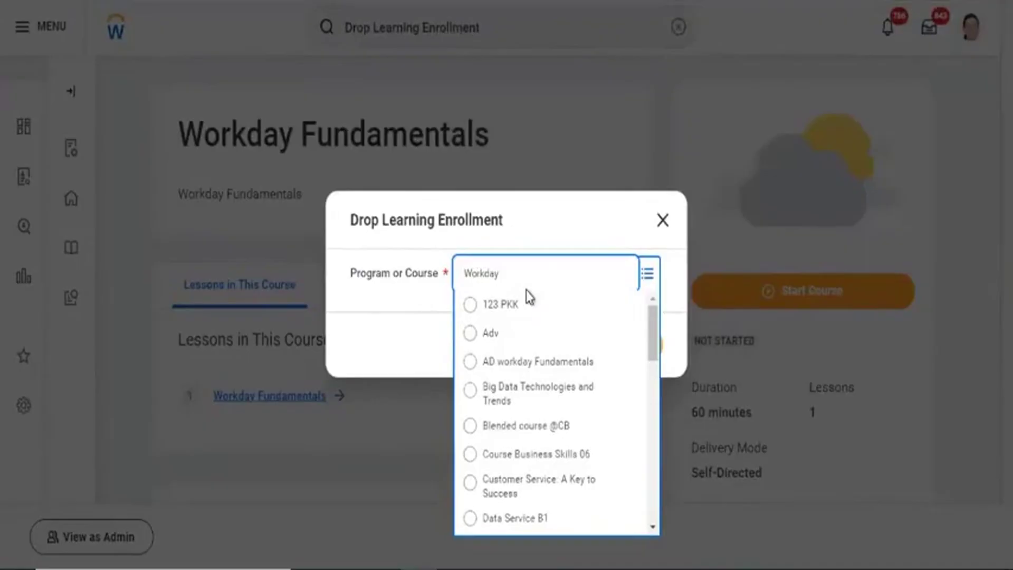
key(Return)
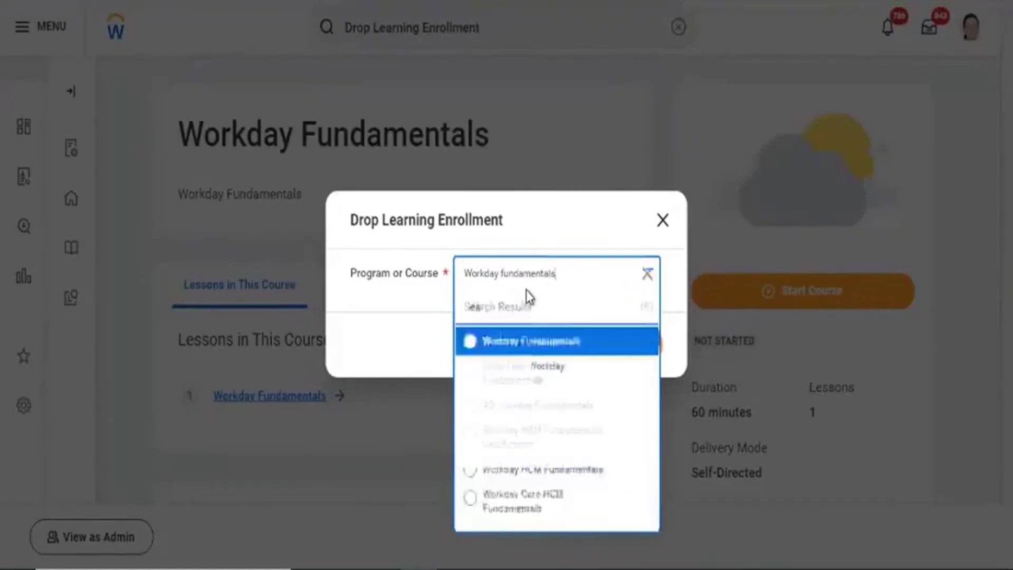
click(525, 351)
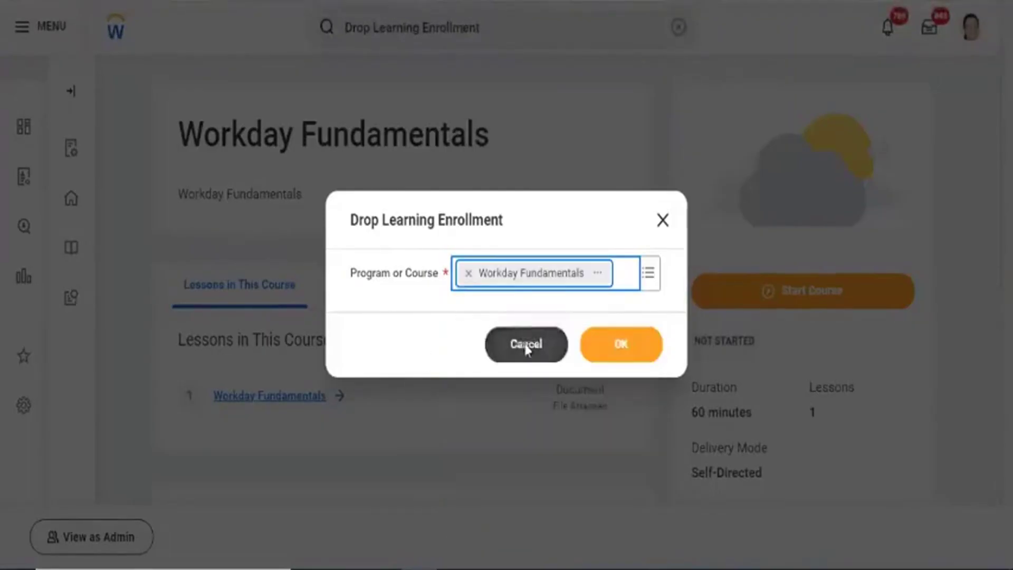
click(635, 340)
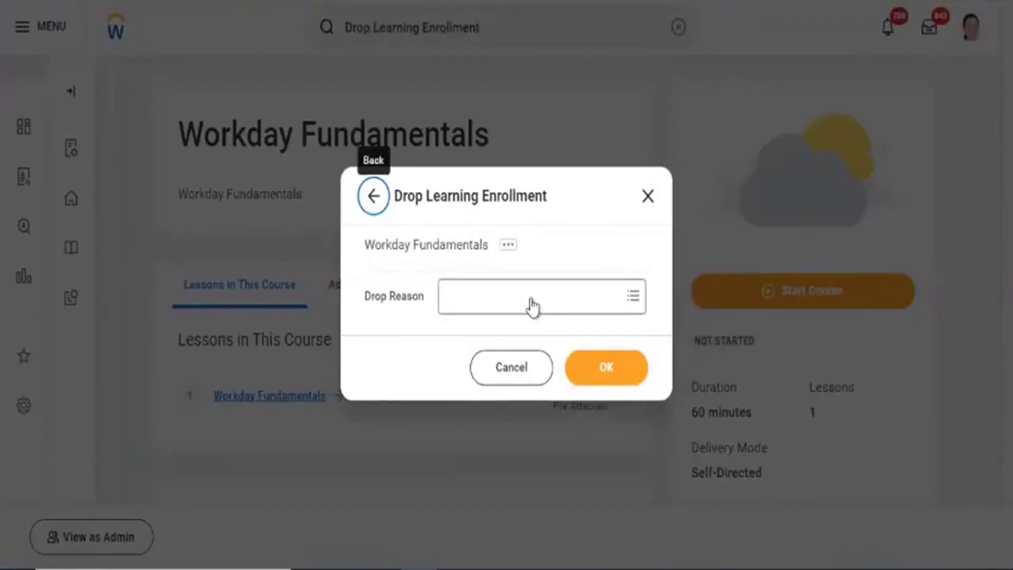
Step: Browse the reason categories (Course Reason, Drop Enrollment 7, Enrollment test 1) and choose Drop Enrollment > Enrolled in error
click(533, 298)
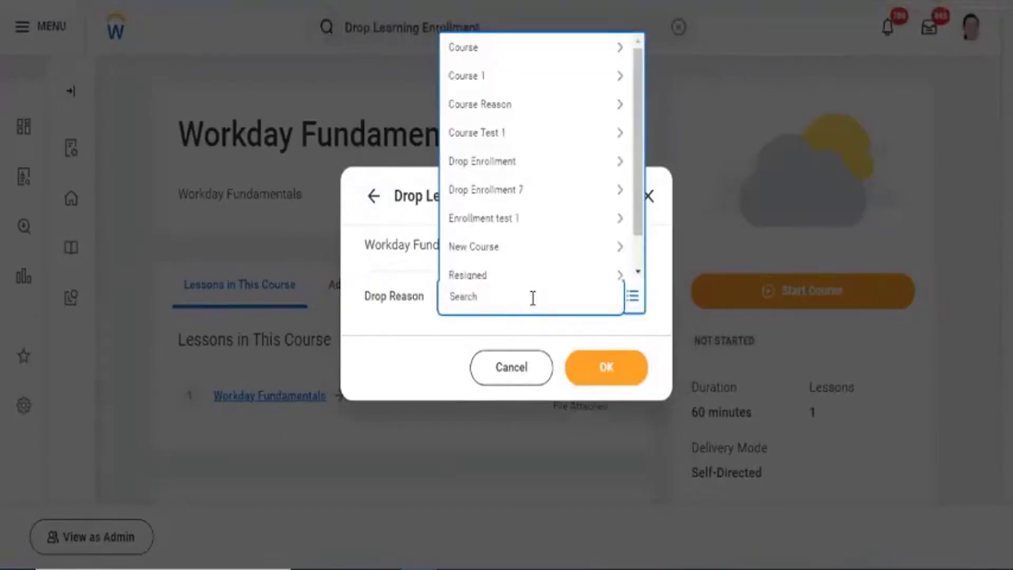
click(509, 104)
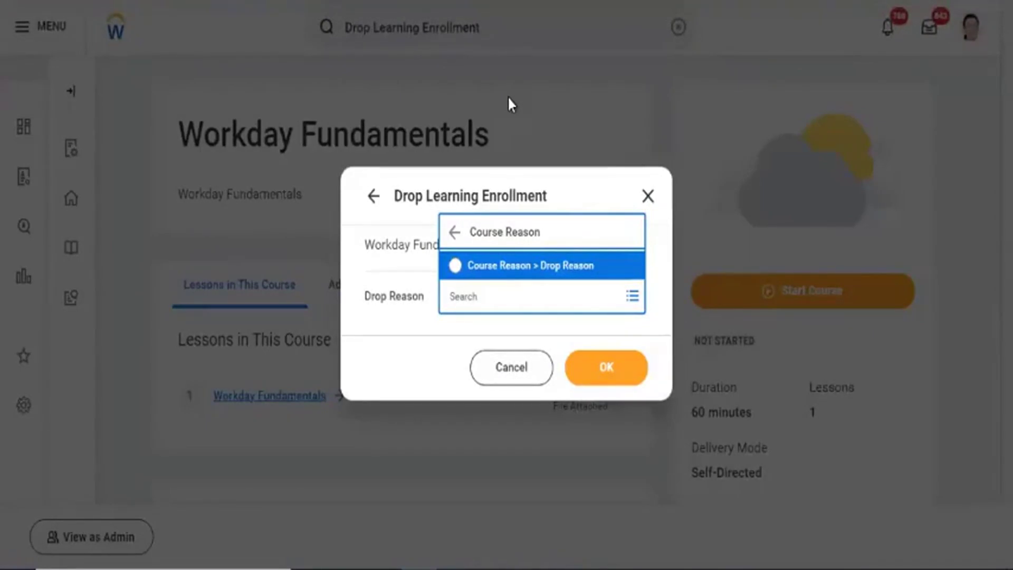
click(448, 233)
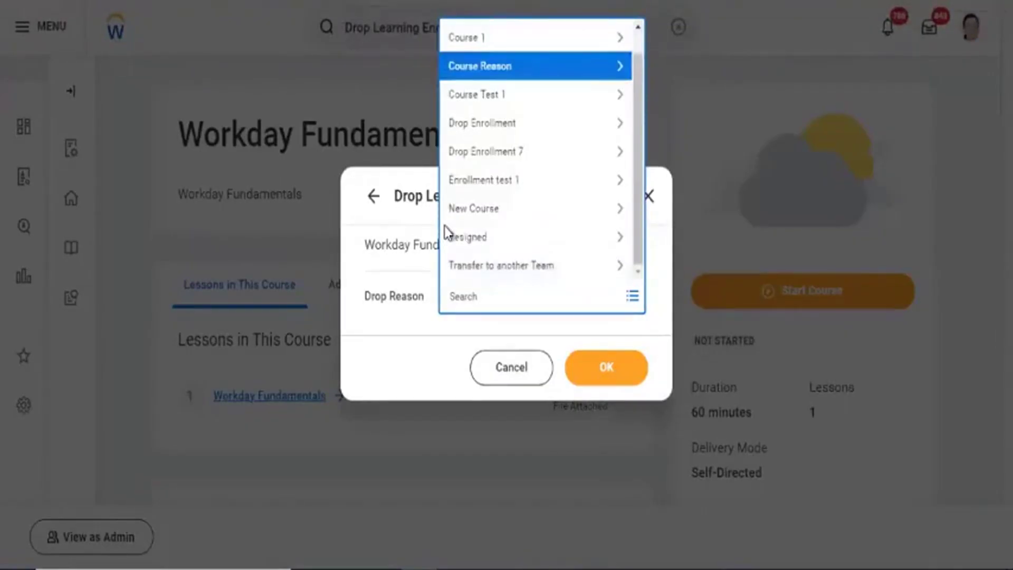
click(510, 138)
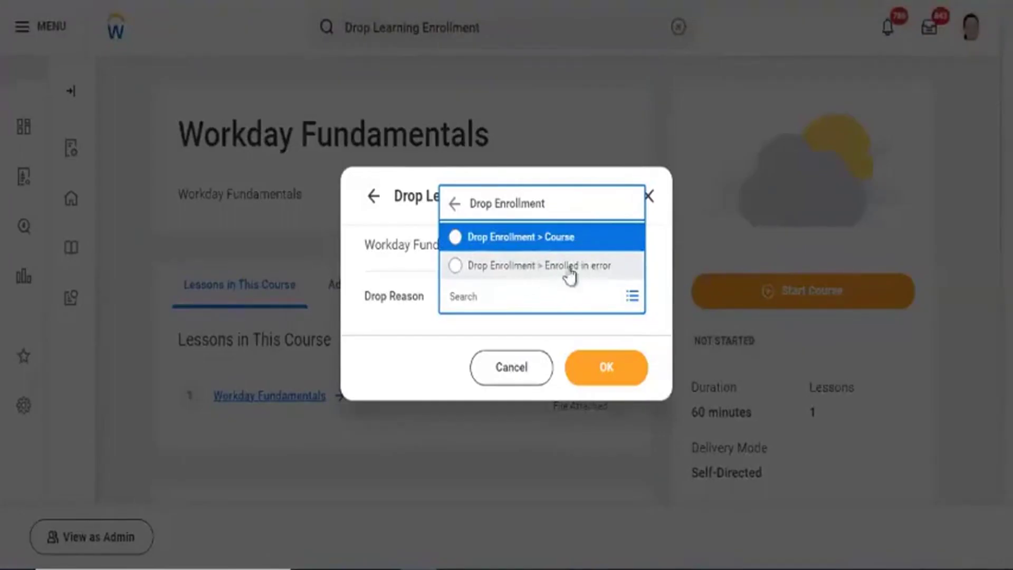
click(454, 203)
click(502, 153)
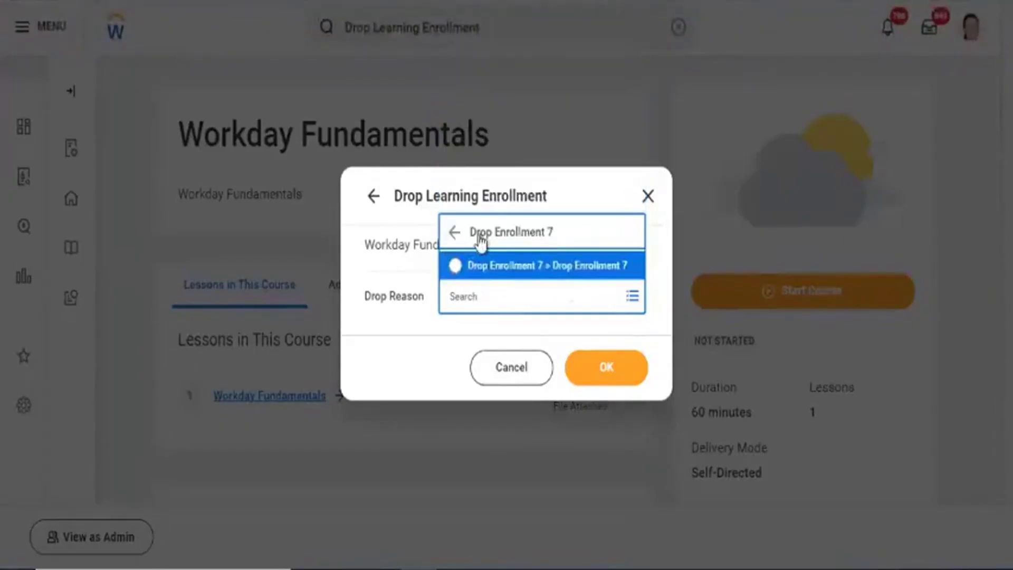
click(454, 233)
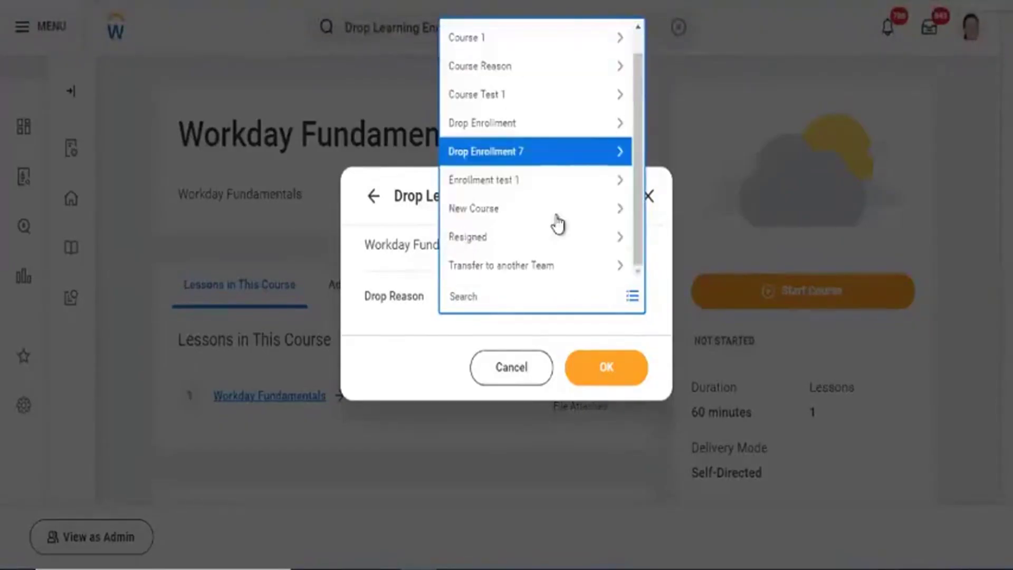
click(507, 184)
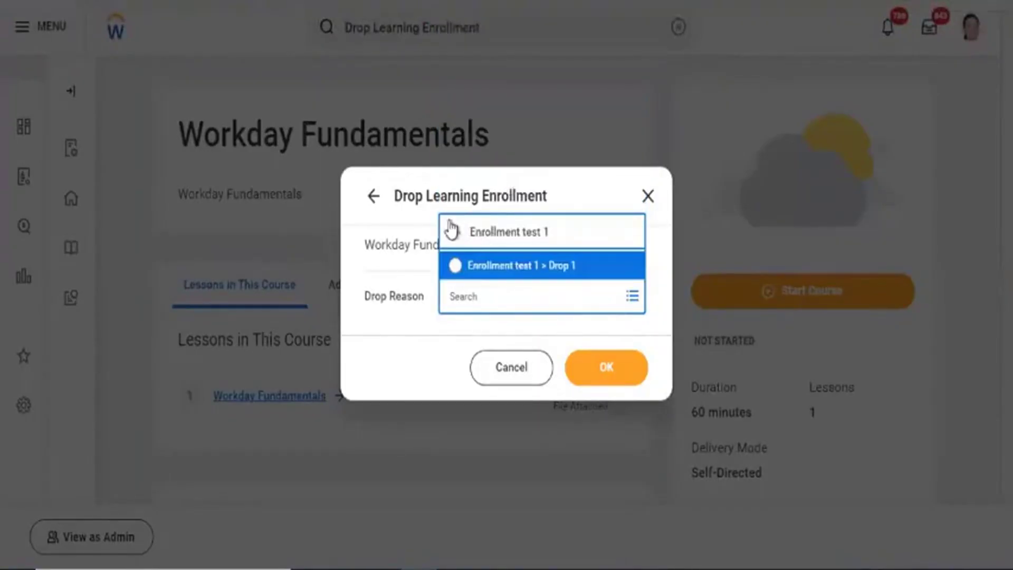
click(452, 230)
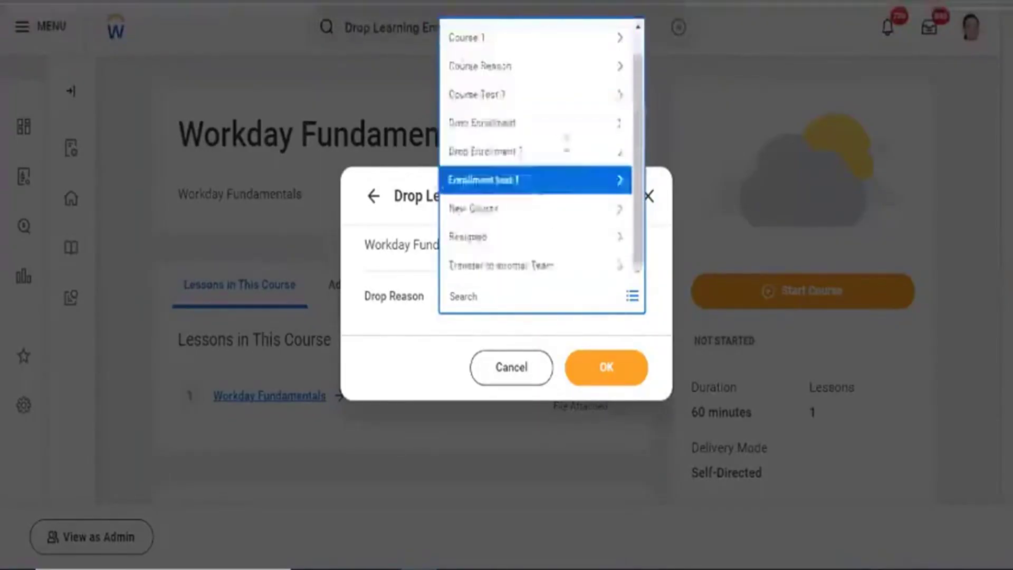
click(526, 135)
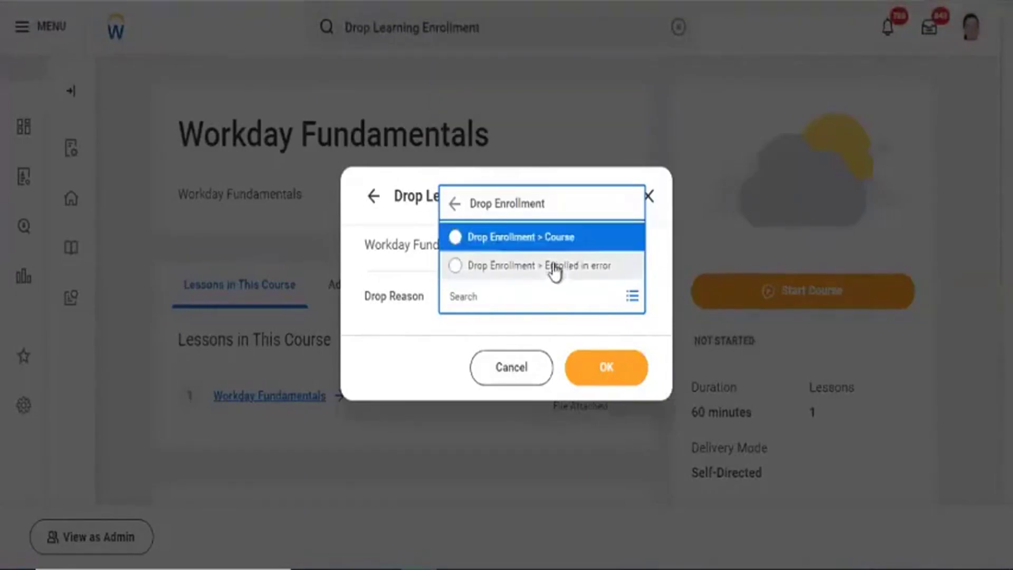
click(555, 268)
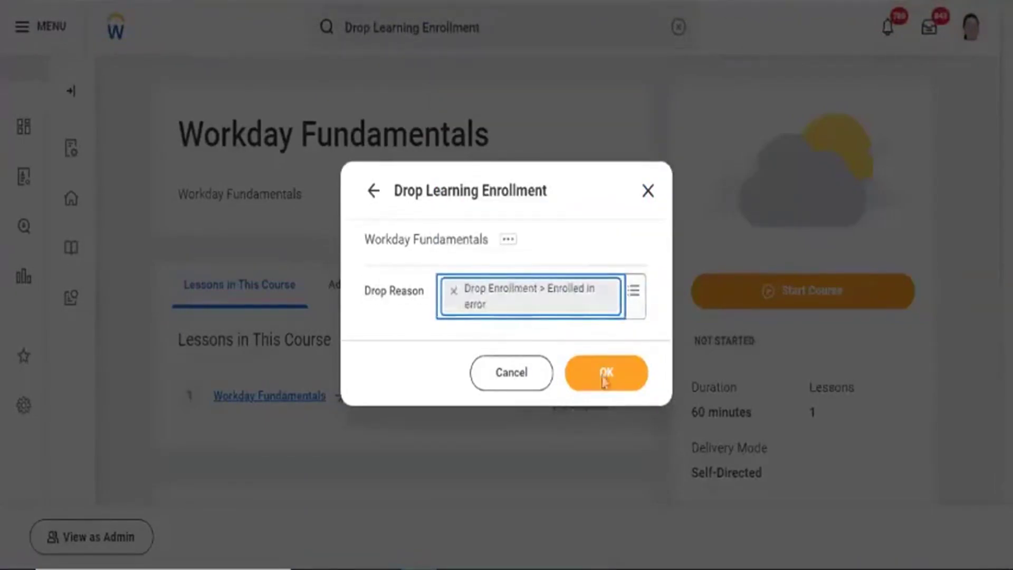
Step: Confirm and submit dropping Workday Fundamentals with reason Enrolled in error
click(605, 376)
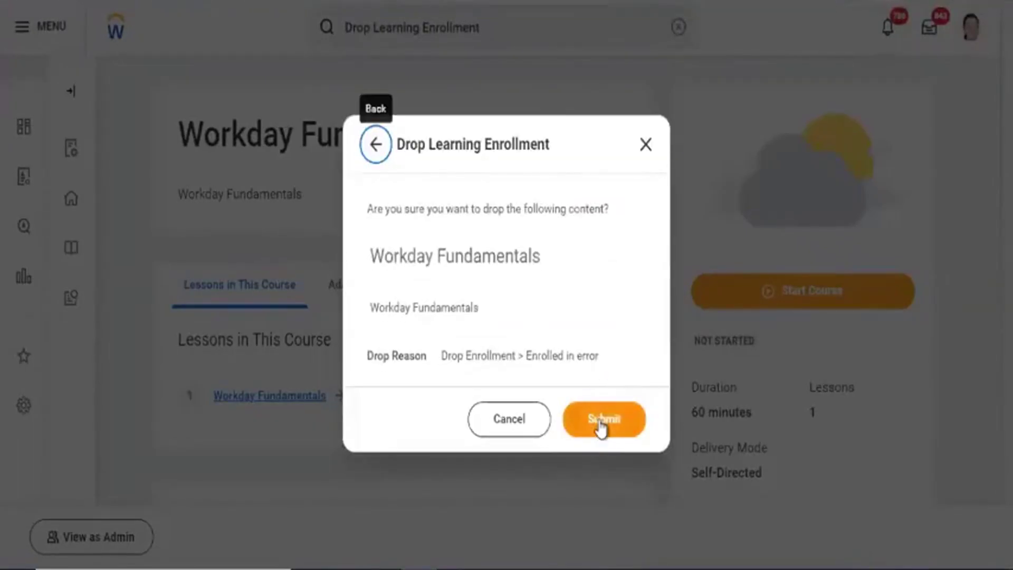
click(601, 427)
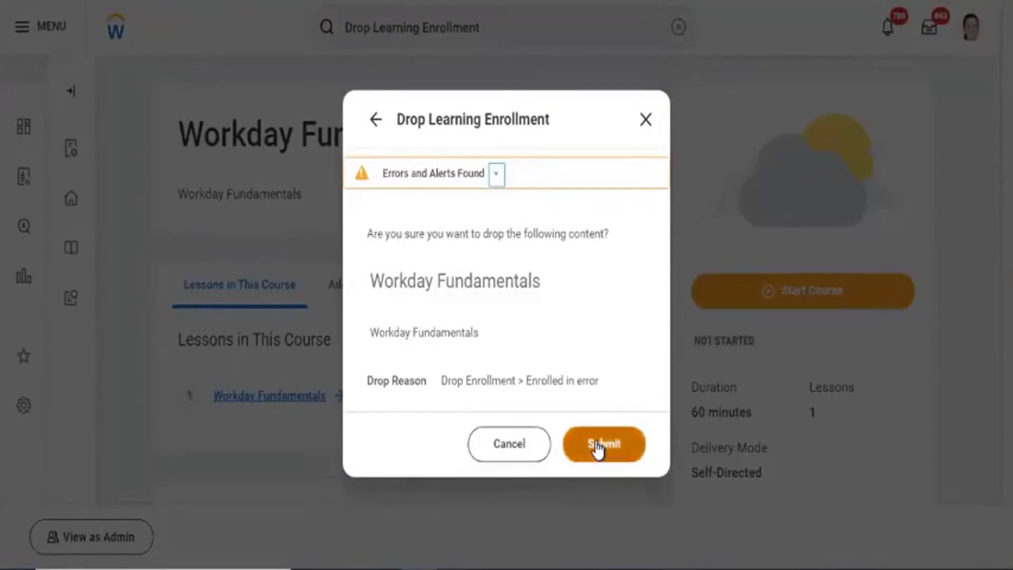
click(597, 446)
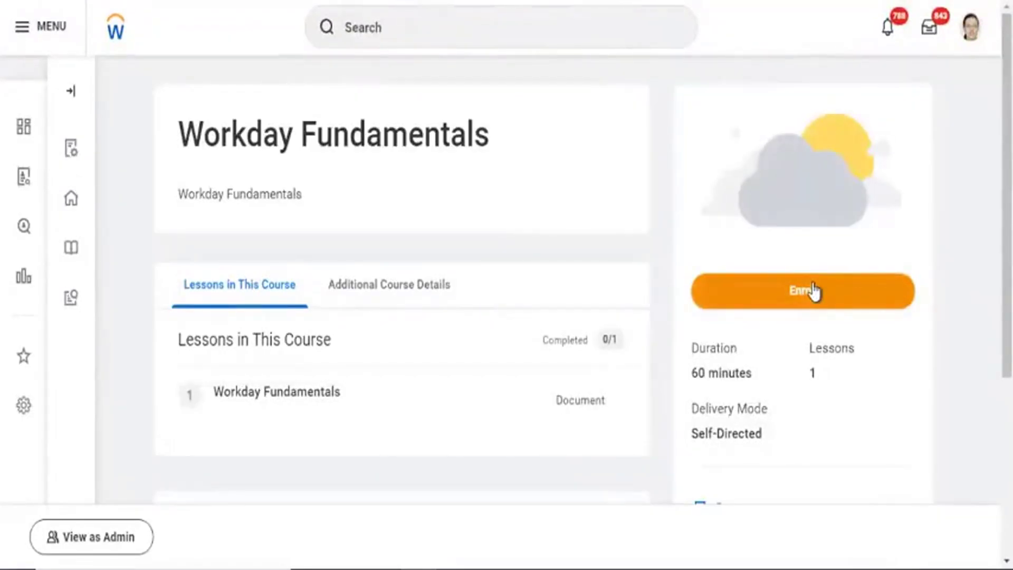
Step: Search 'maintain drop' and open Maintain Drop Course Event Categories
click(444, 23)
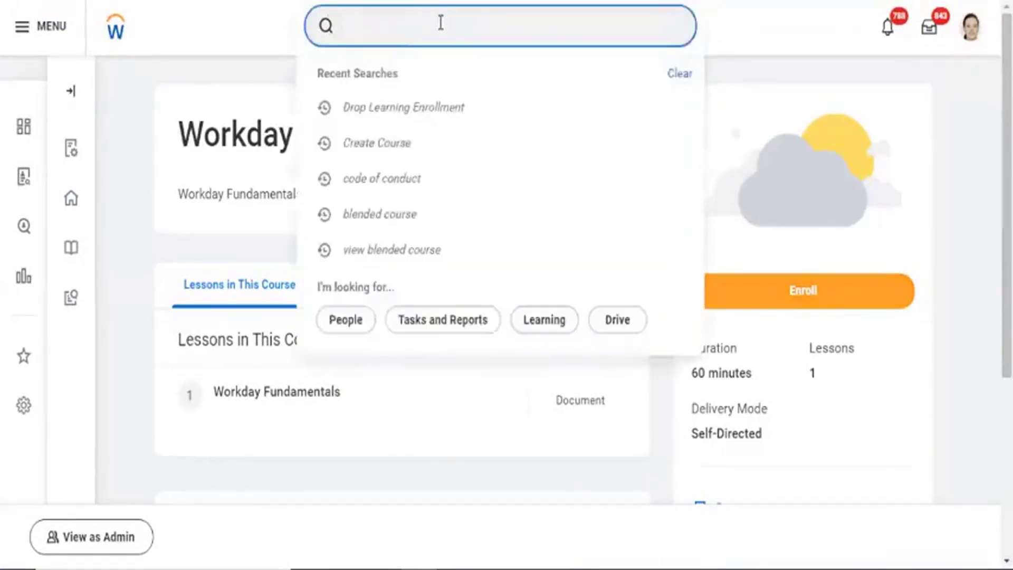
text(mainta)
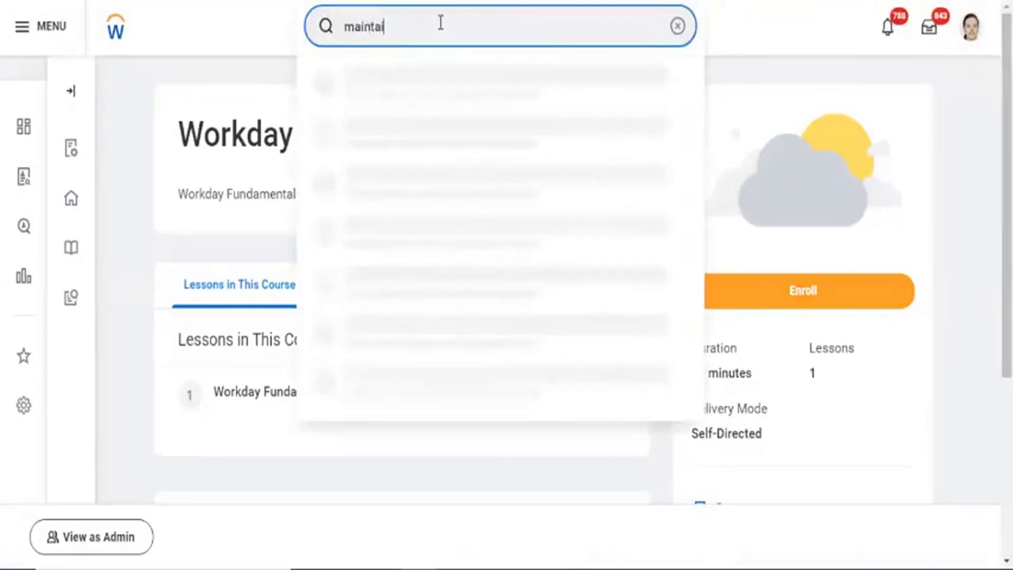
text(in drop)
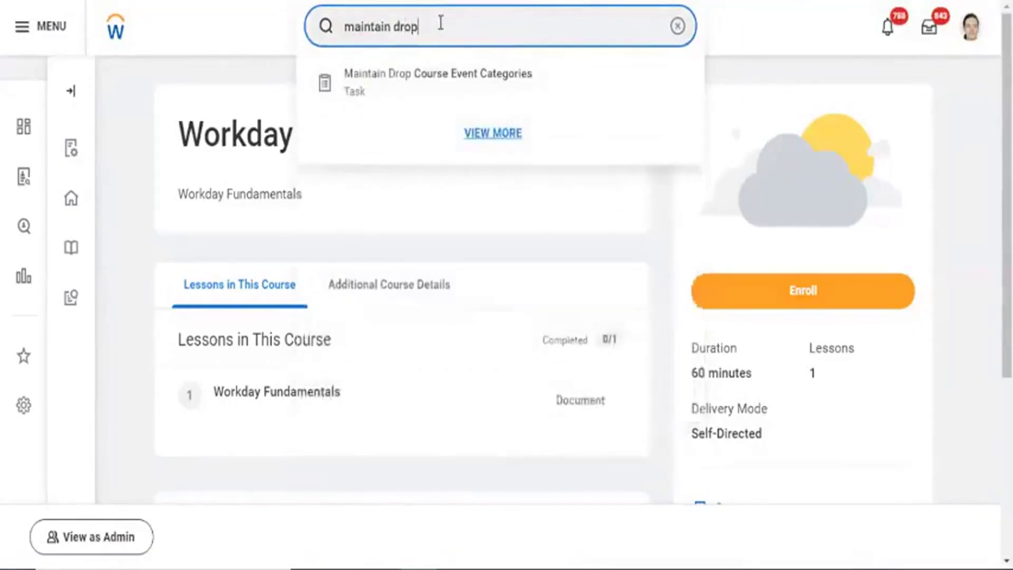
click(446, 86)
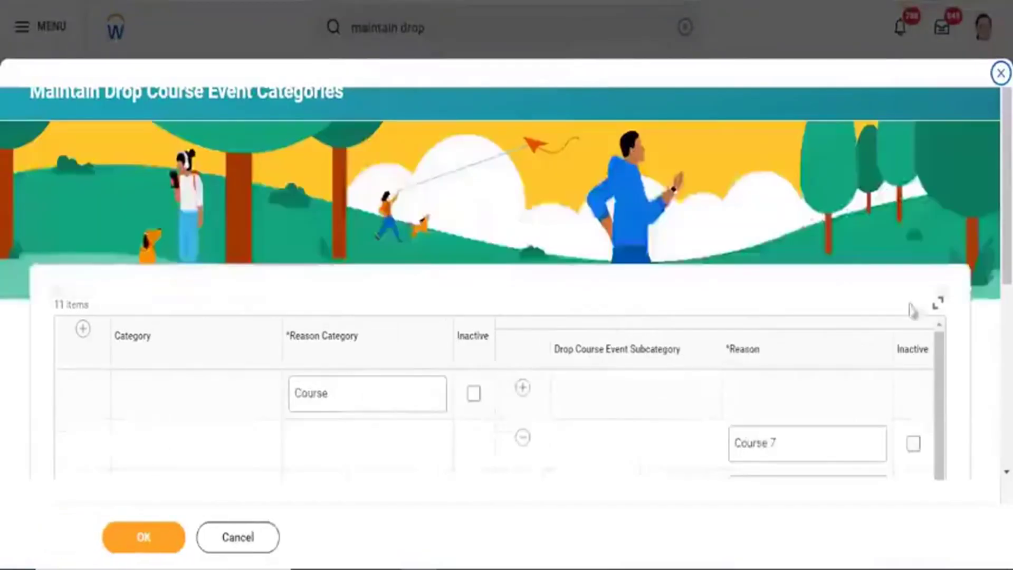
Step: Add the reason 'Already this Course' under the Drop Enrollment category, correcting its typos
scroll(507, 284, down, 4)
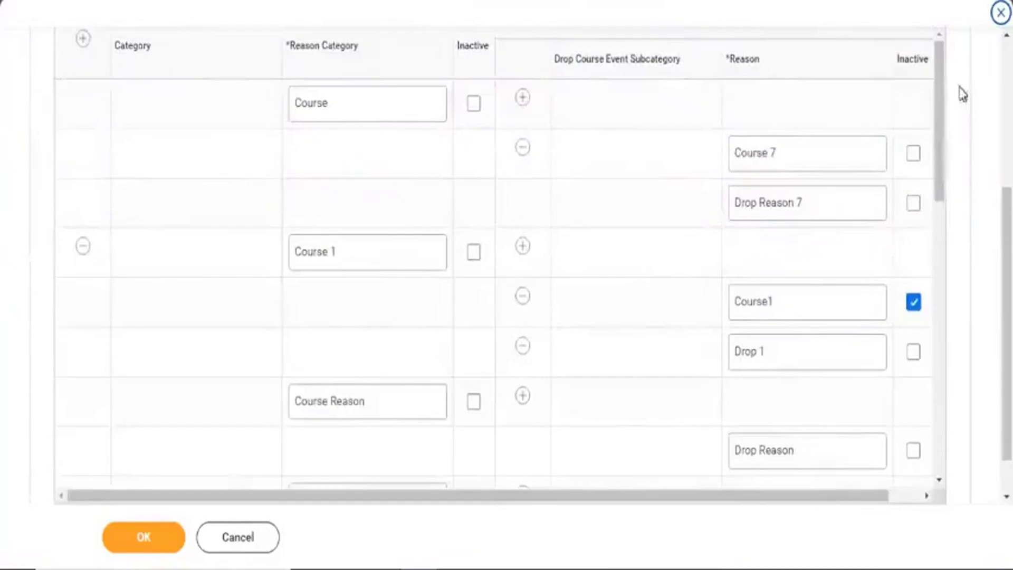
drag(942, 111, 943, 261)
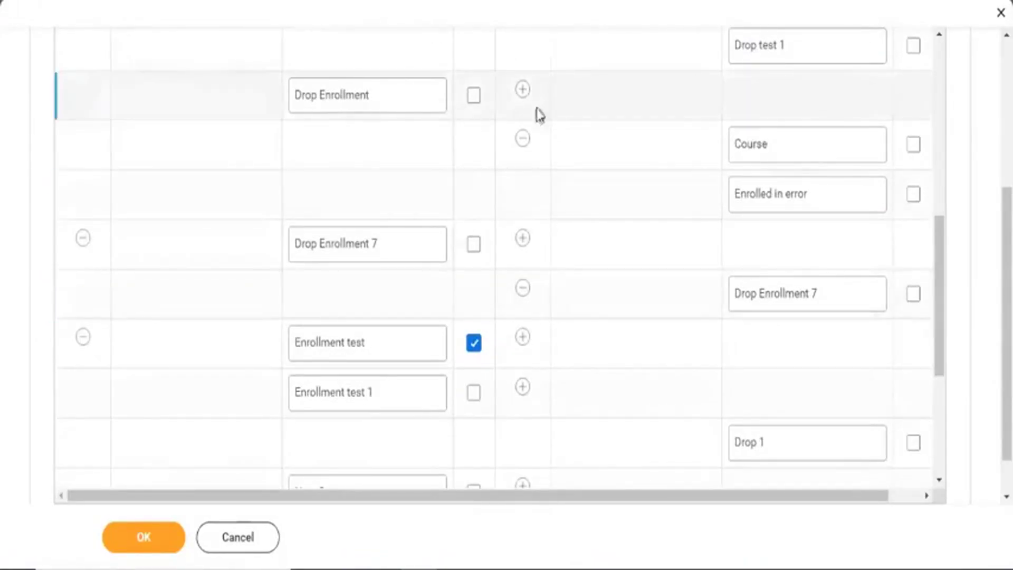
click(522, 91)
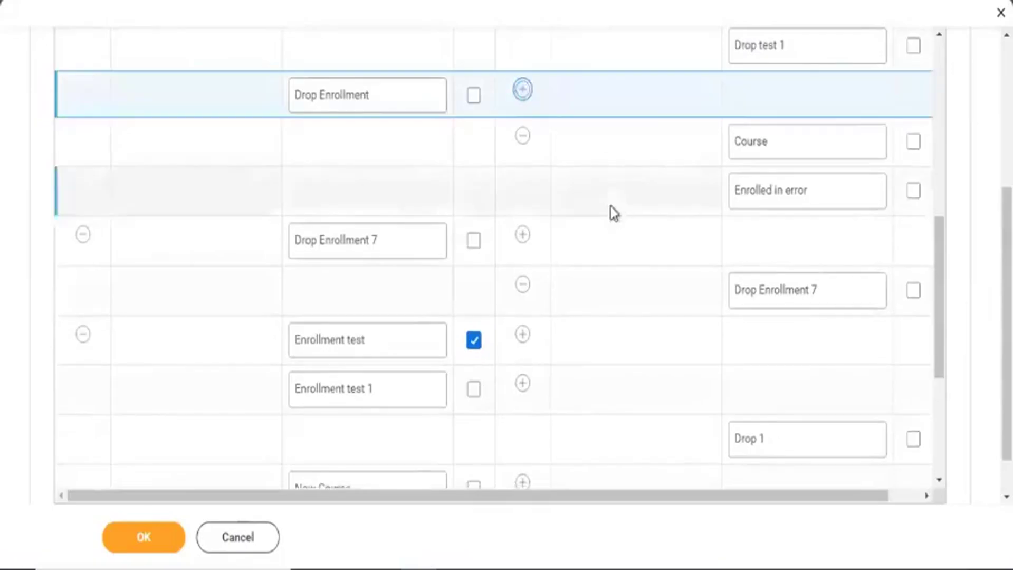
click(753, 137)
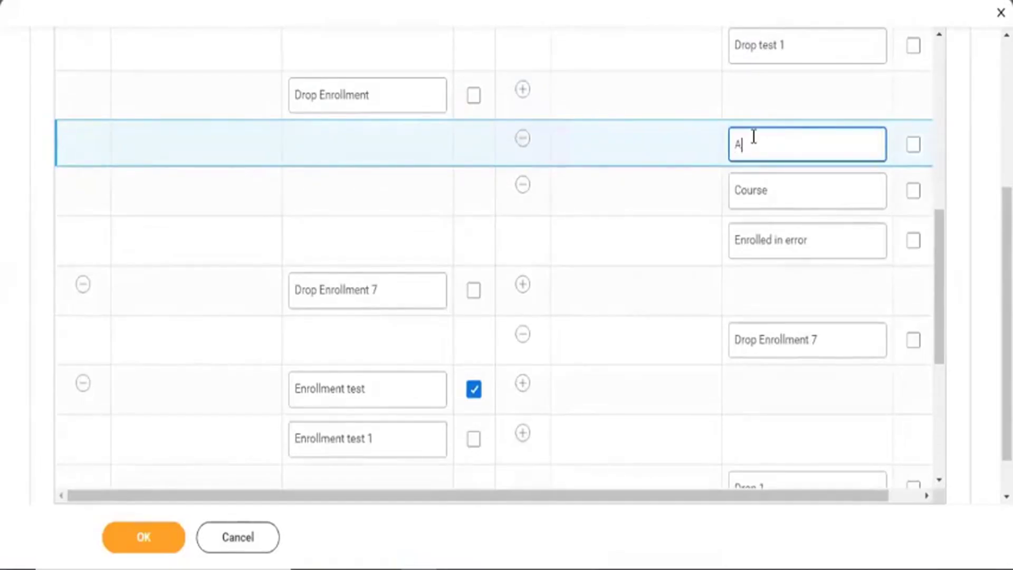
text(Alreseady )
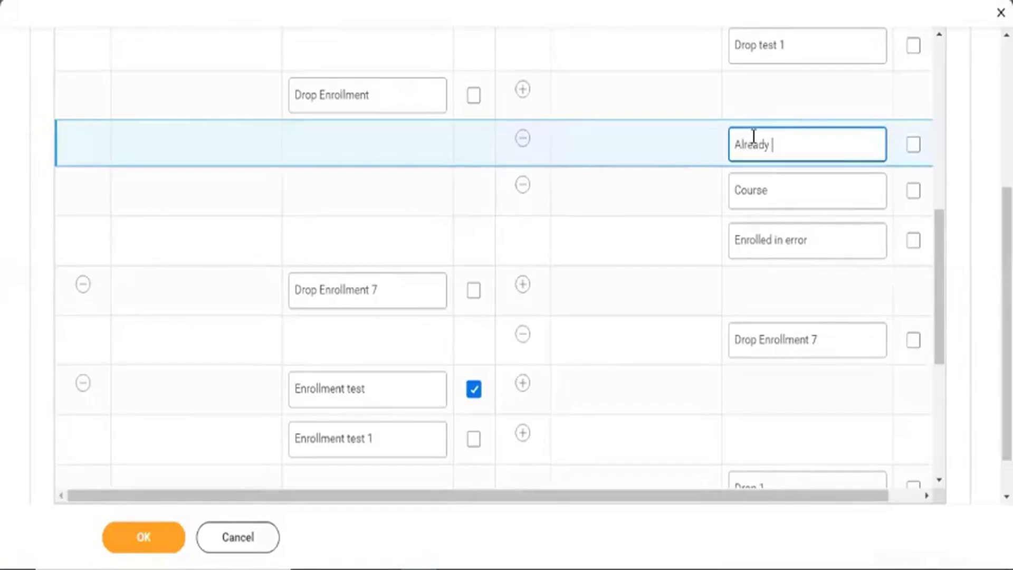
text(this Cour)
click(754, 139)
text(es)
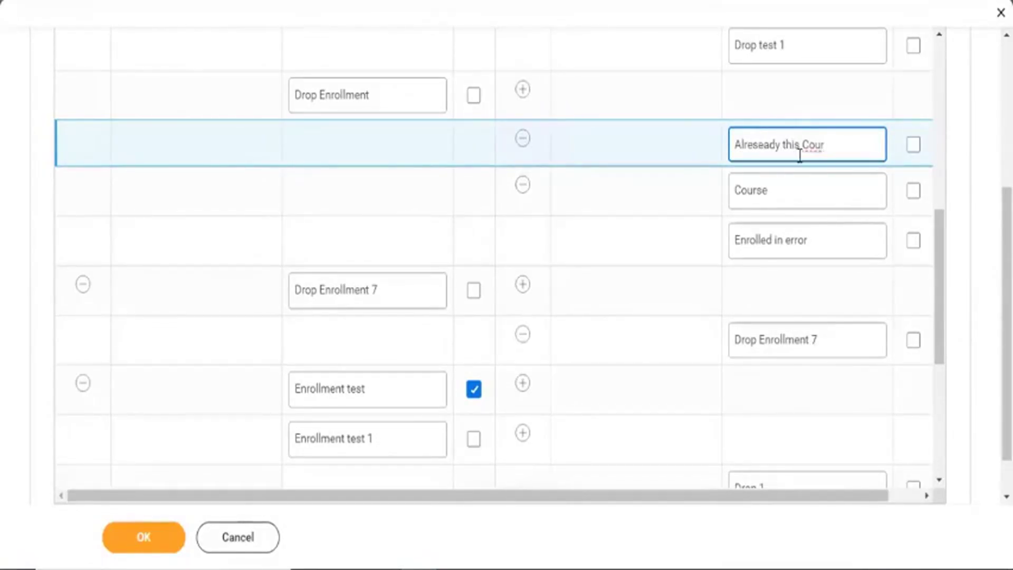
key(BackSpace)
key(BackSpace)
key(BackSpace)
key(BackSpace)
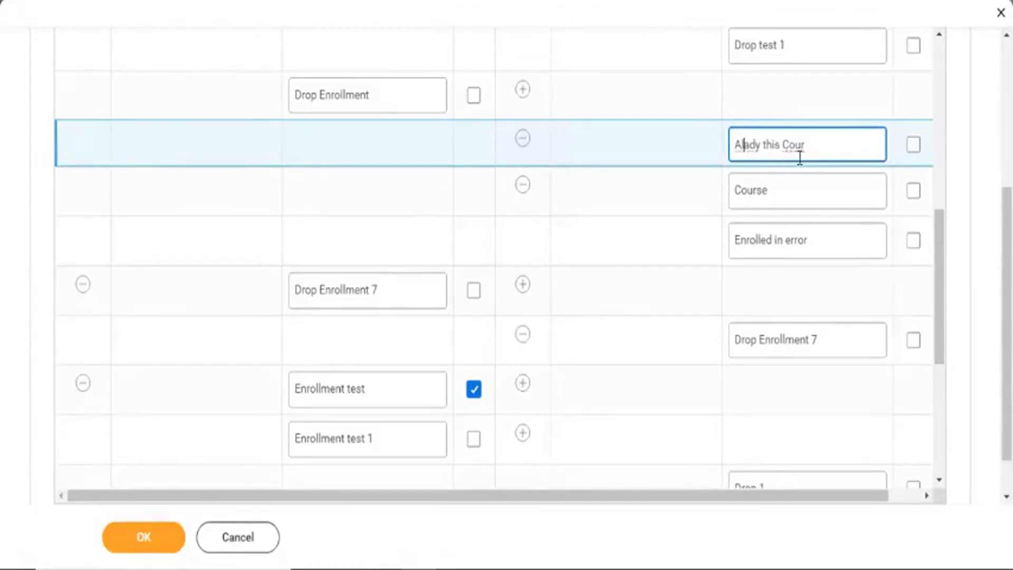
text(re)
text(se)
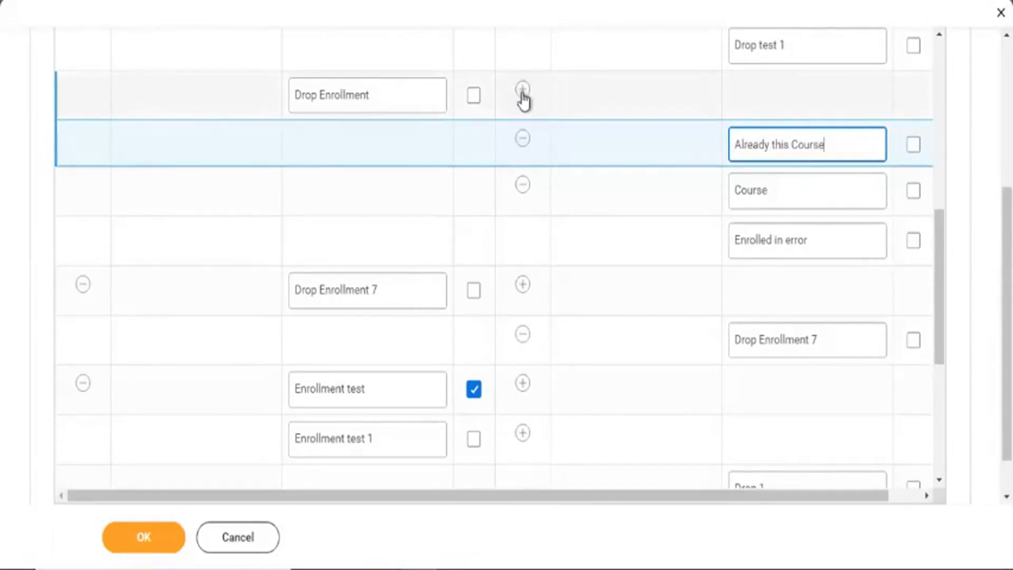
Step: Add reasons 'No time to complete this' and 'Not Relevant', fix the spelling, and save
click(522, 92)
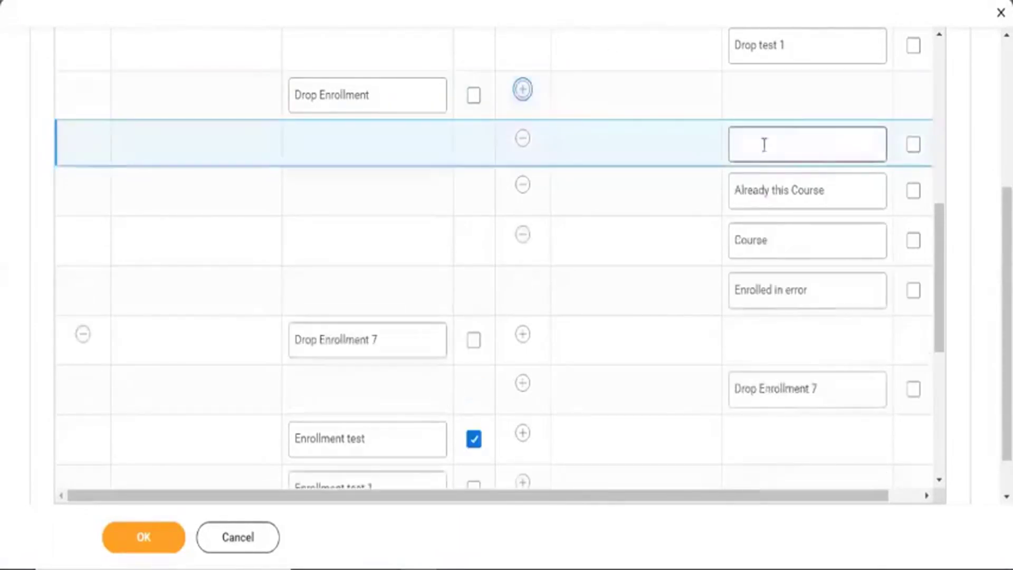
click(776, 142)
text(No)
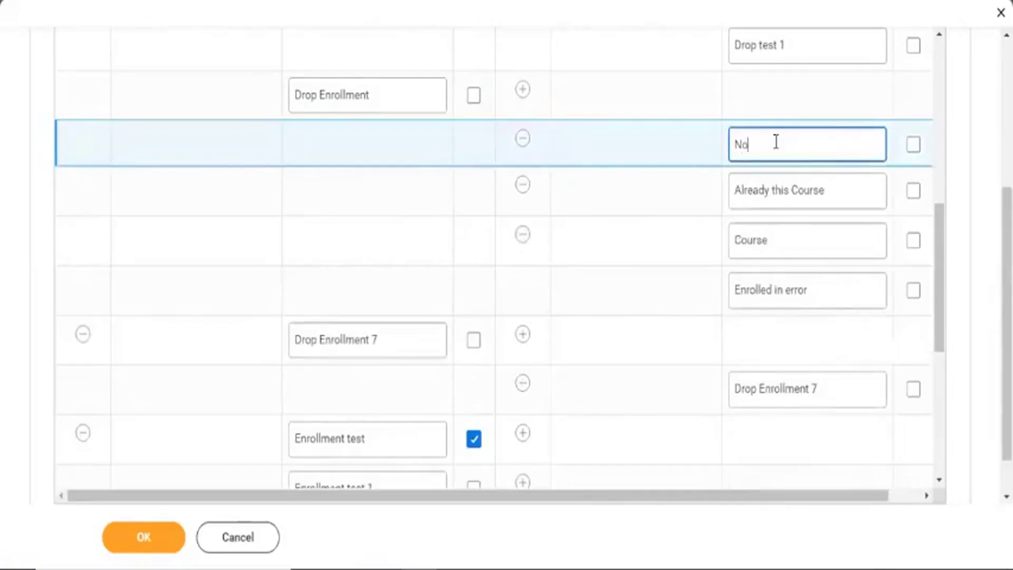
text( time to complete this)
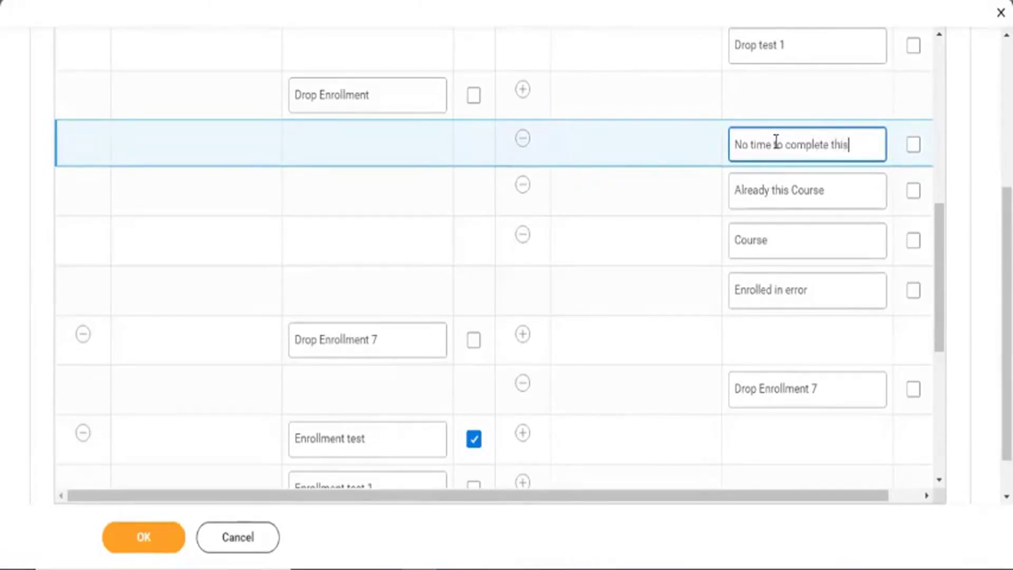
click(522, 90)
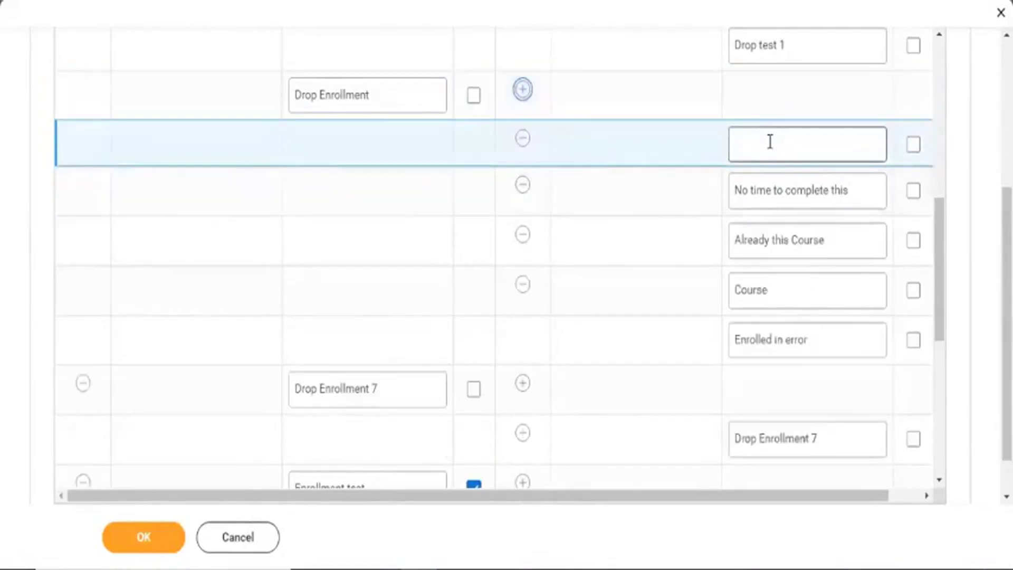
click(770, 141)
text(Not )
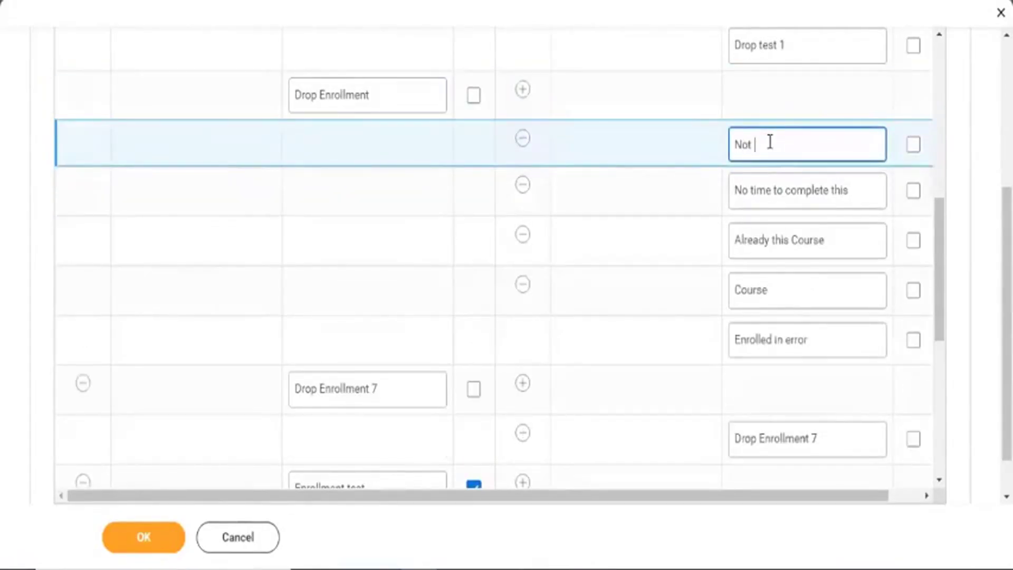
text(Relavent)
double_click(770, 146)
right_click(769, 150)
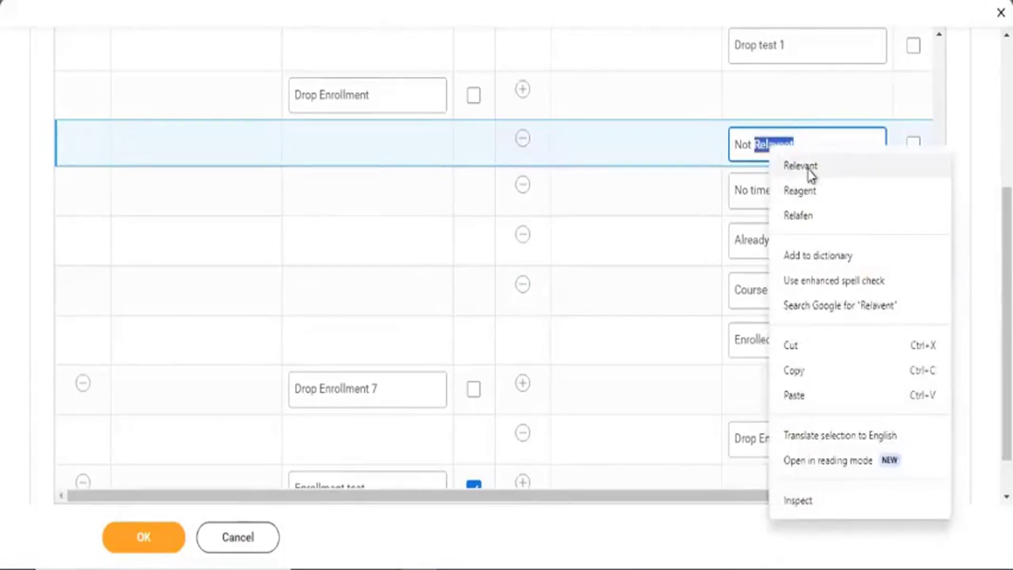
click(802, 168)
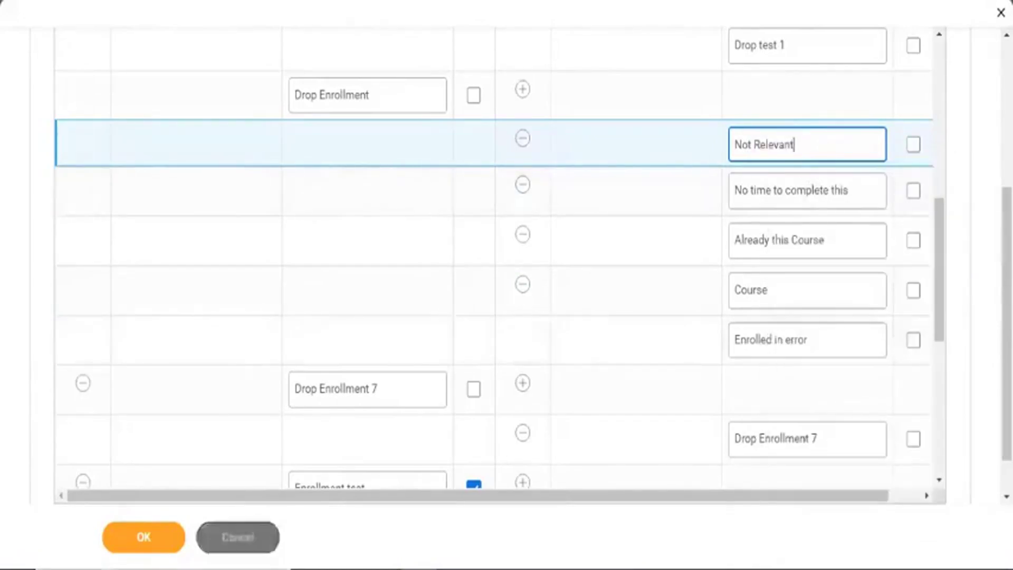
click(144, 537)
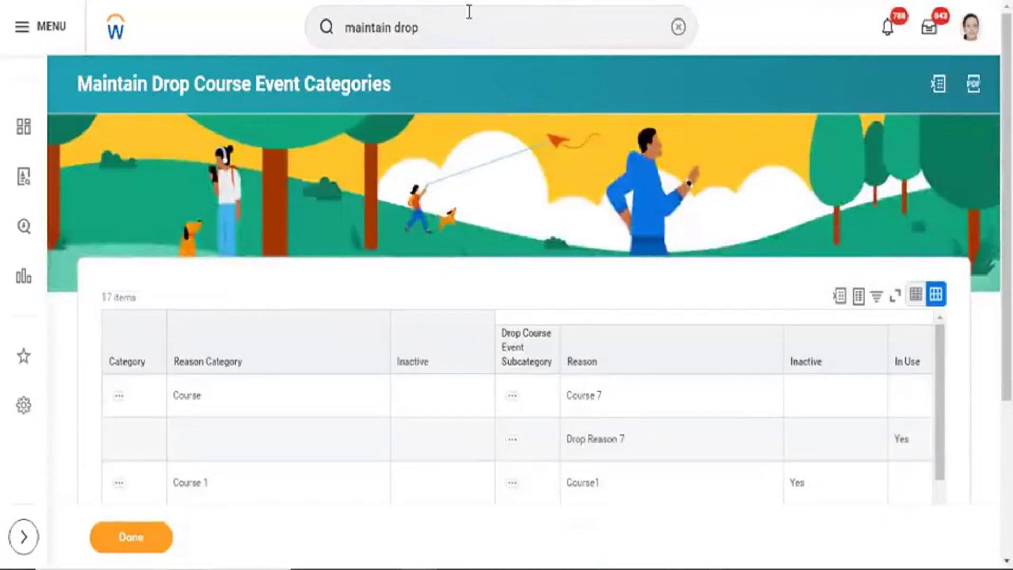
Step: Search 'drop enroll', open Drop Learning Enrollment, and choose WD Technical as the course
click(469, 12)
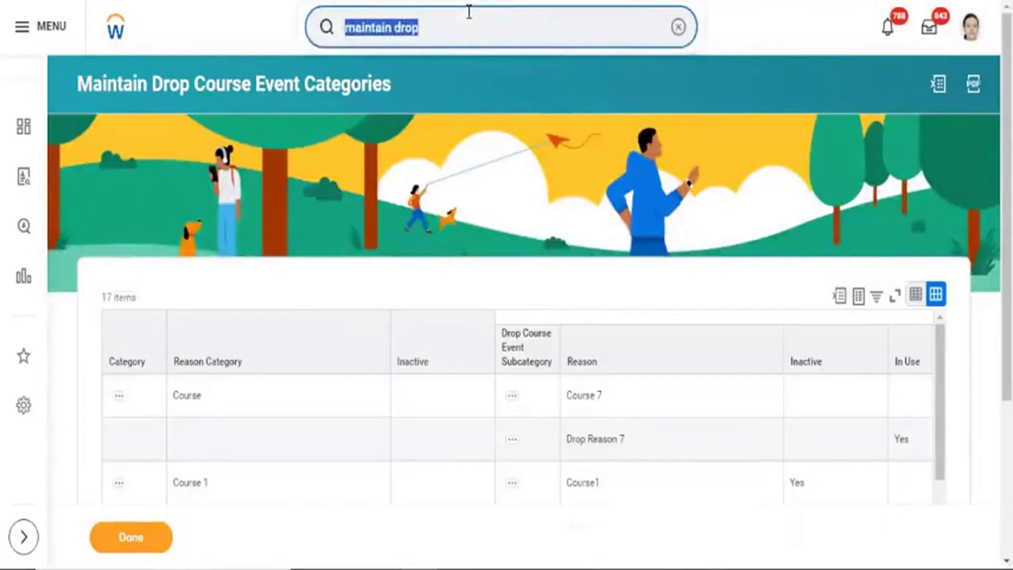
text(dr)
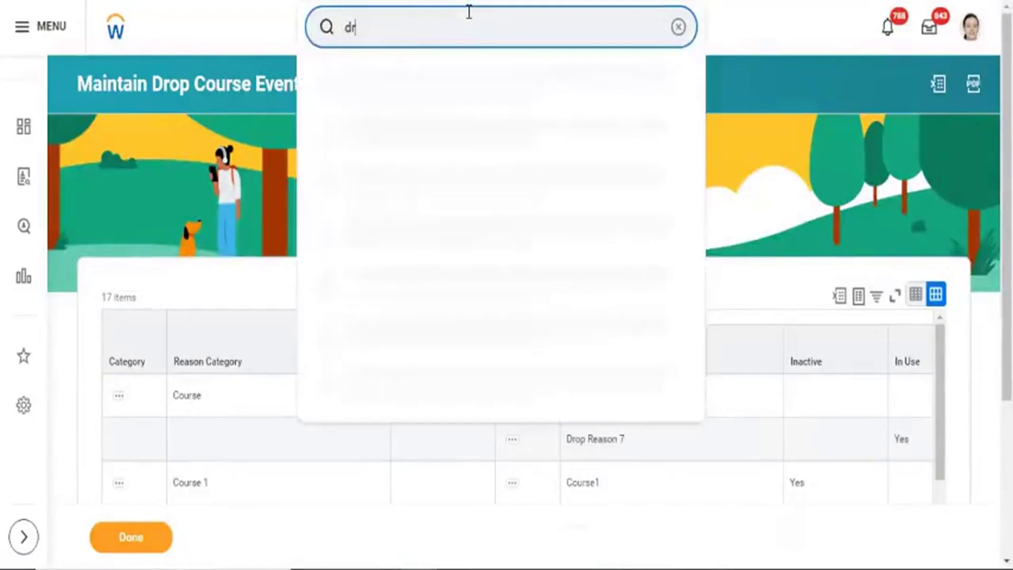
text(op enroll)
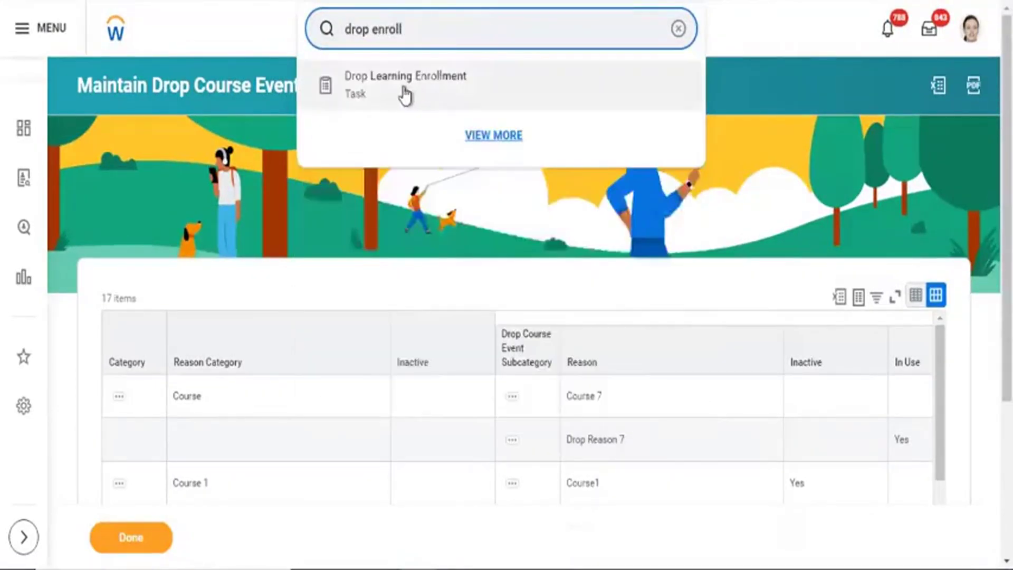
click(406, 93)
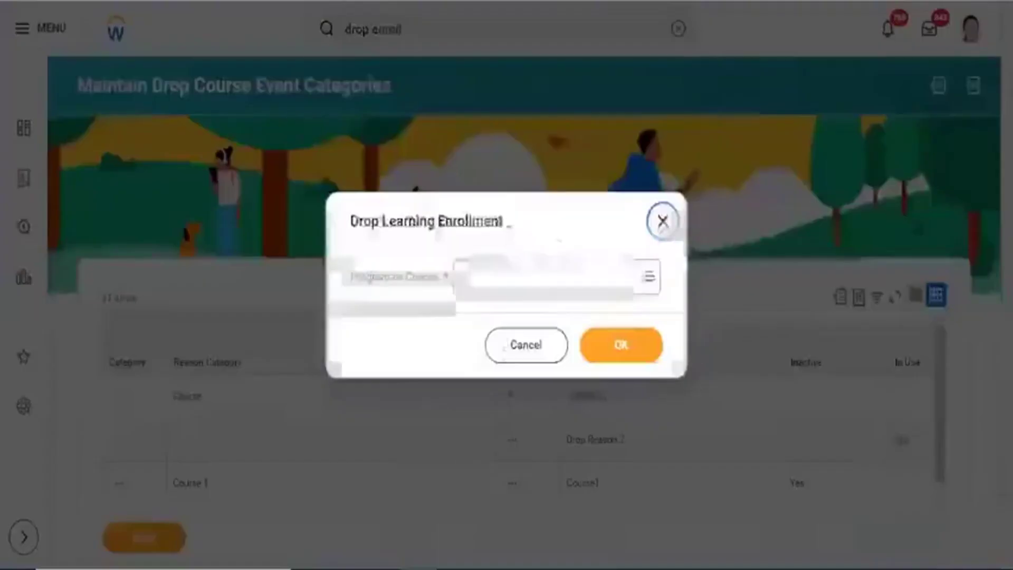
click(500, 284)
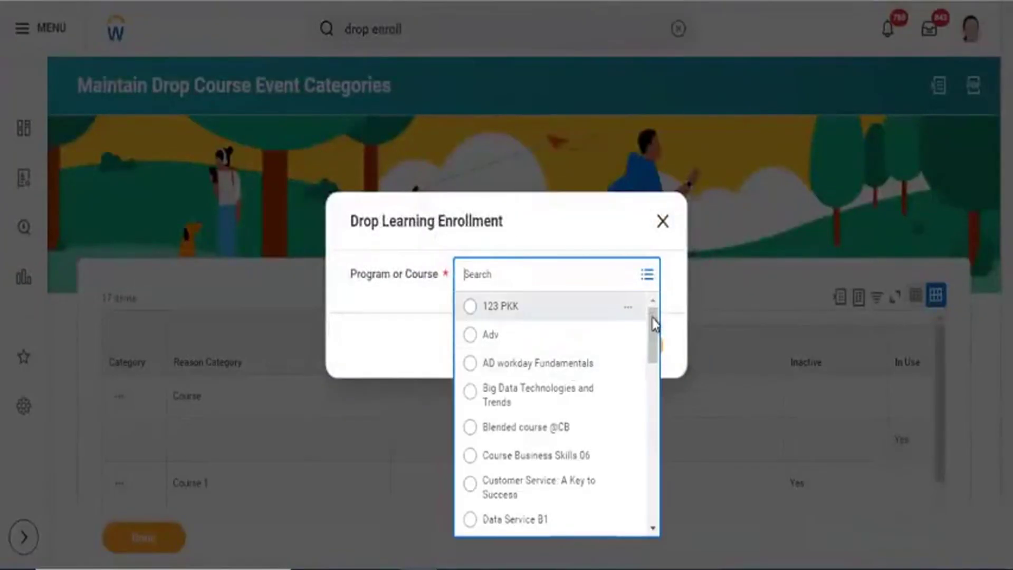
drag(654, 330, 649, 440)
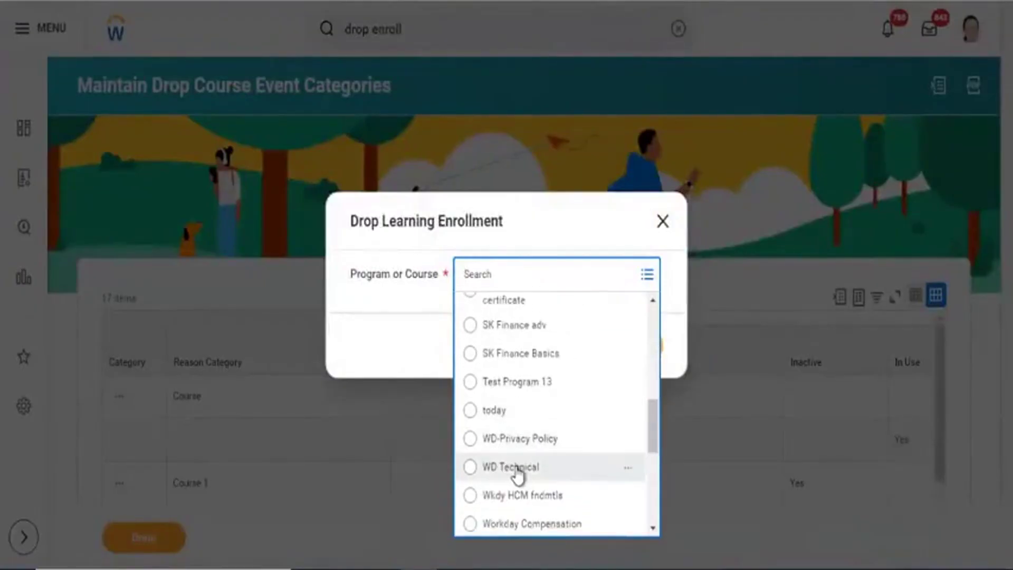
click(517, 474)
click(619, 360)
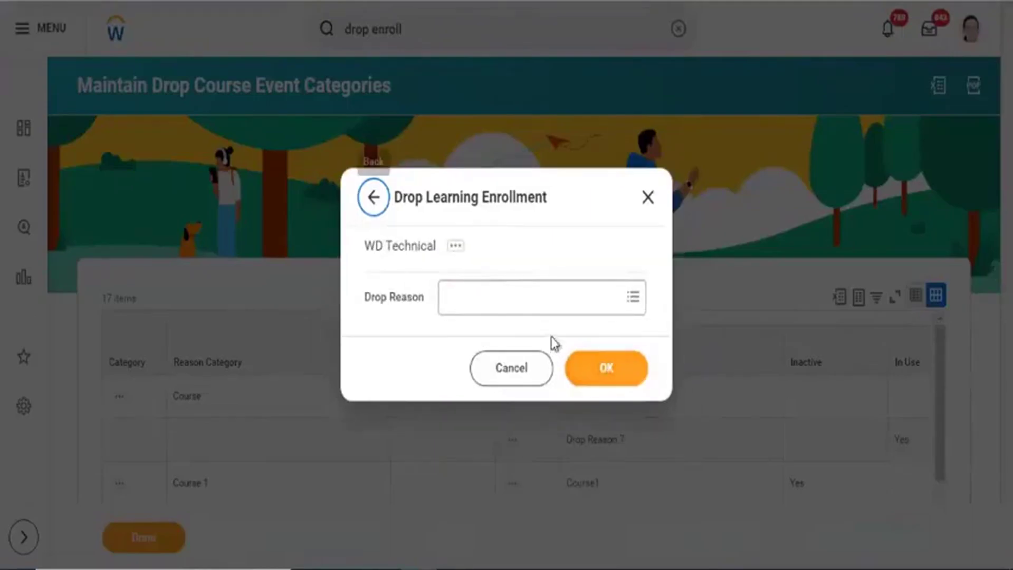
Step: Browse the Drop Enrollment reasons for WD Technical, then close the prompt and dialog without dropping
click(541, 303)
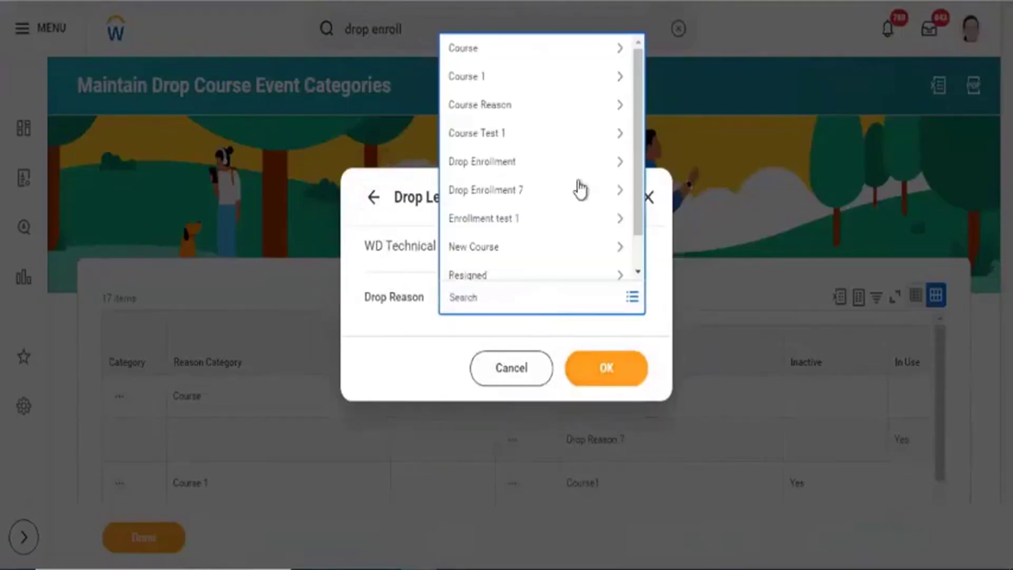
click(561, 166)
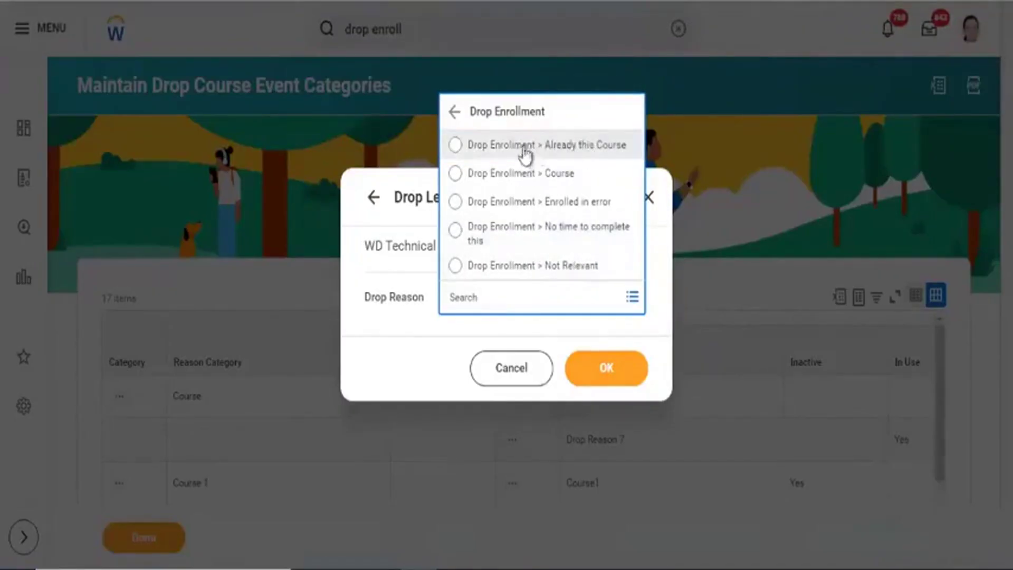
click(594, 142)
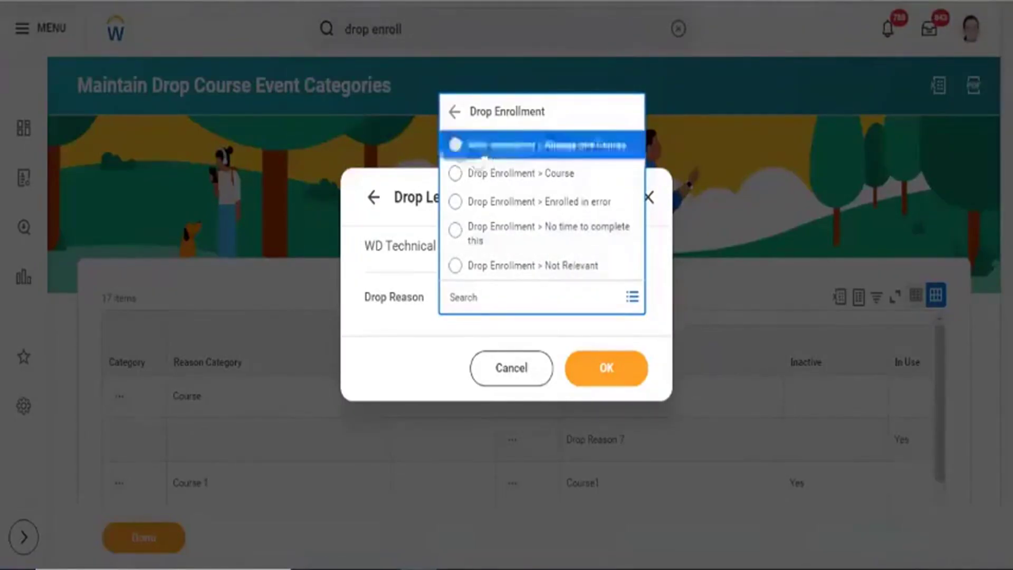
click(536, 153)
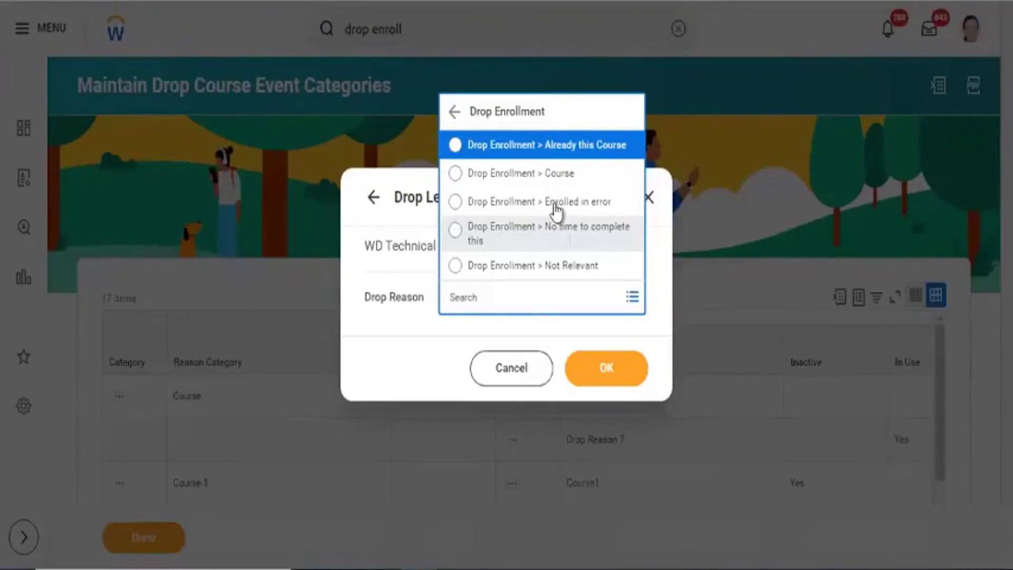
click(452, 121)
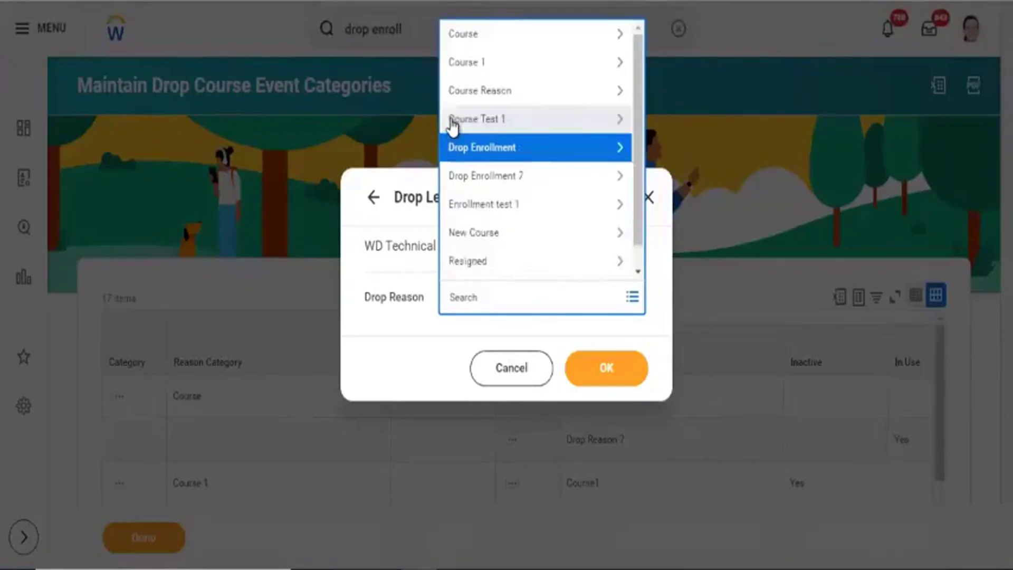
click(271, 7)
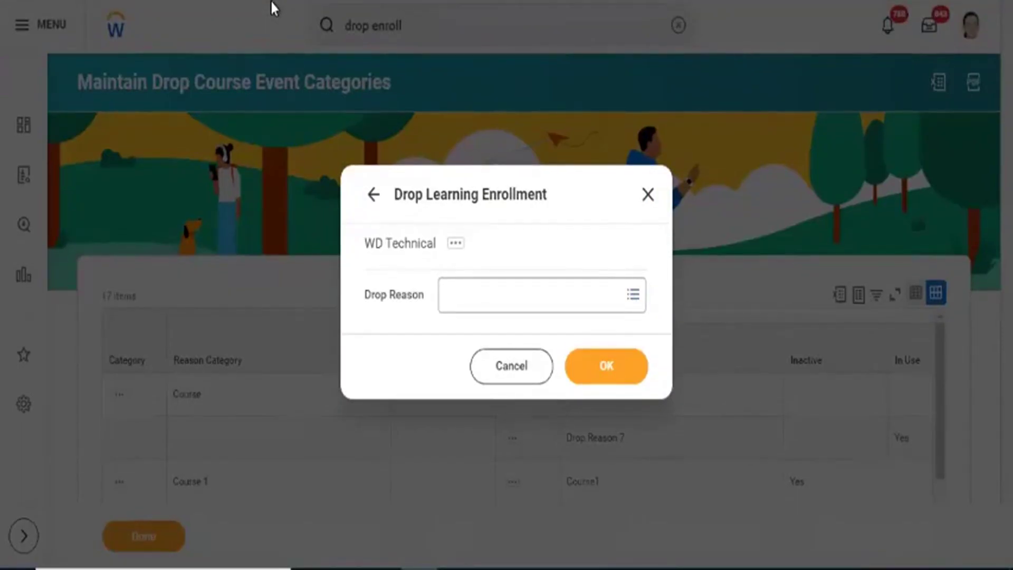
click(649, 196)
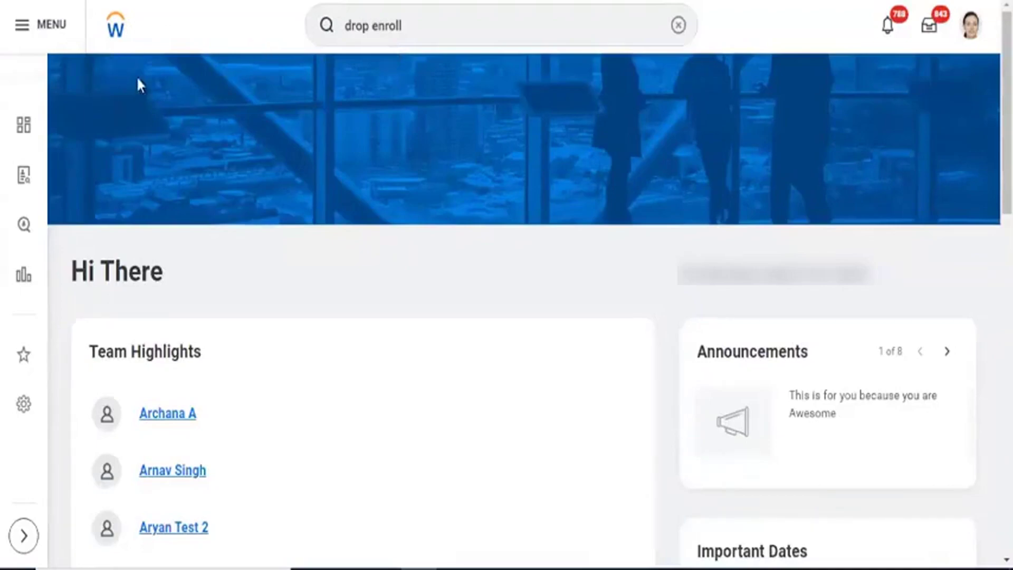
Step: Replace the 'drop enroll' search text with 'learning valida'
click(114, 36)
click(427, 25)
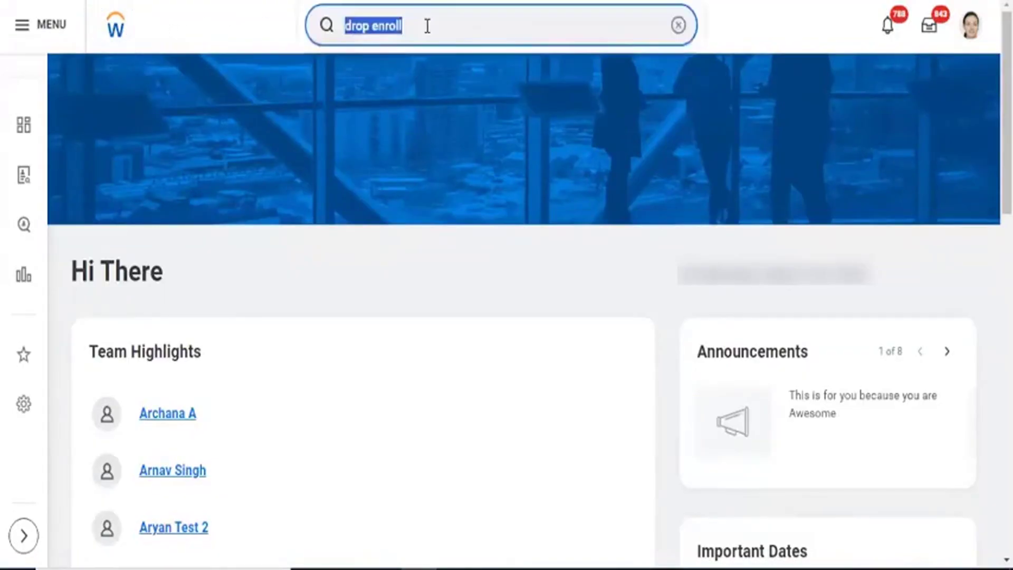
text(learning)
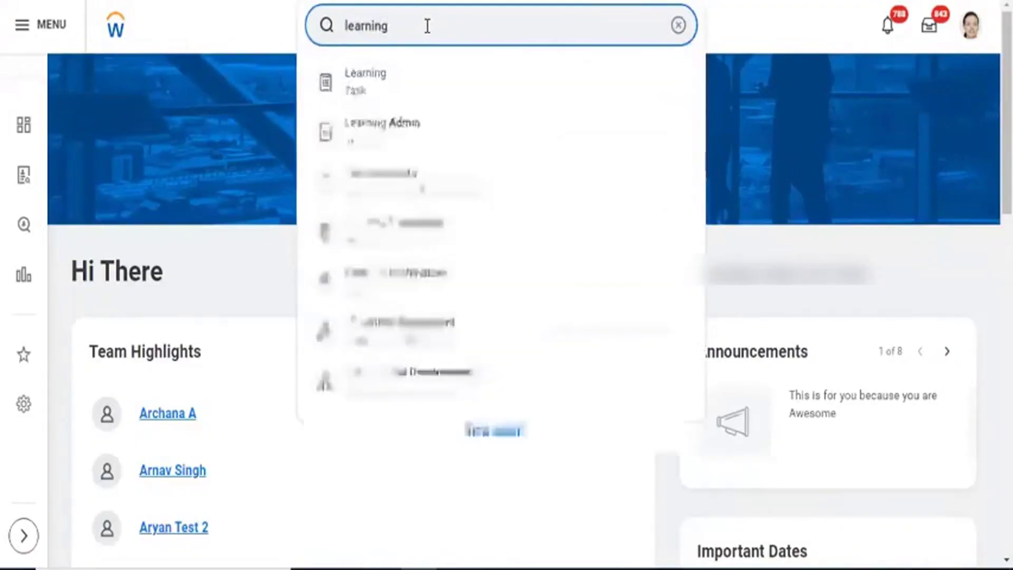
text( valida)
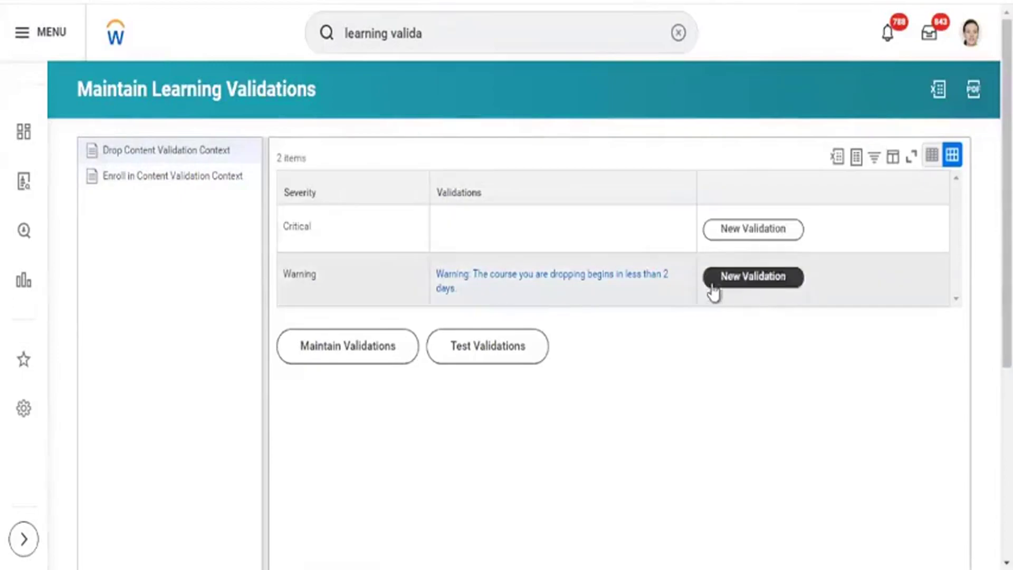
click(737, 282)
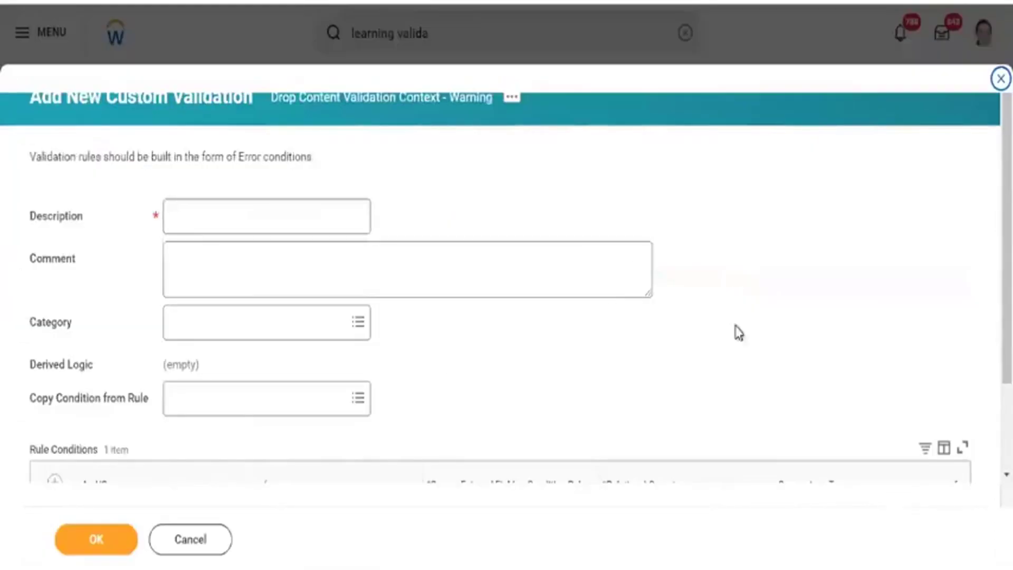
scroll(506, 285, down, 2)
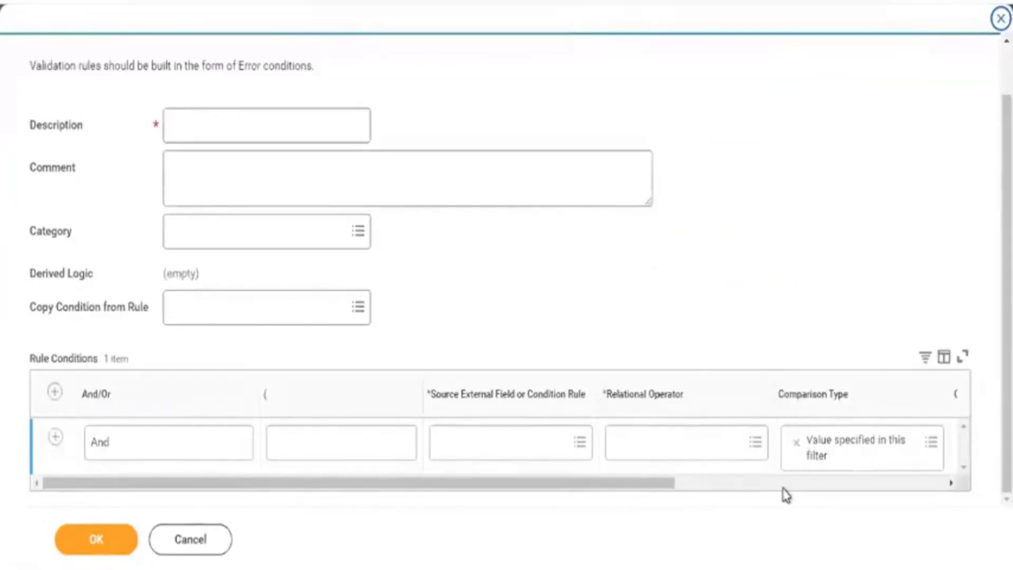
click(783, 485)
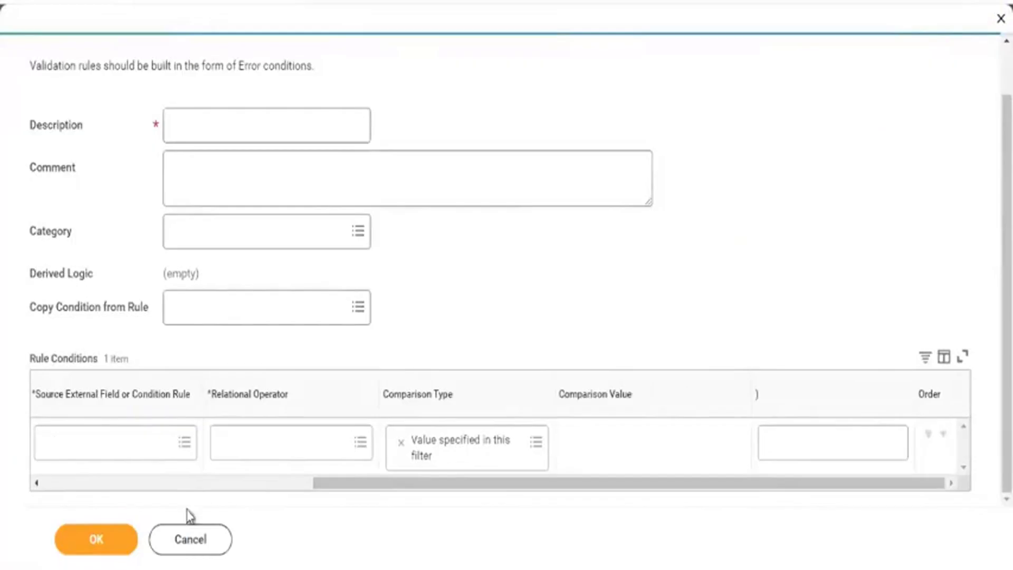
click(166, 483)
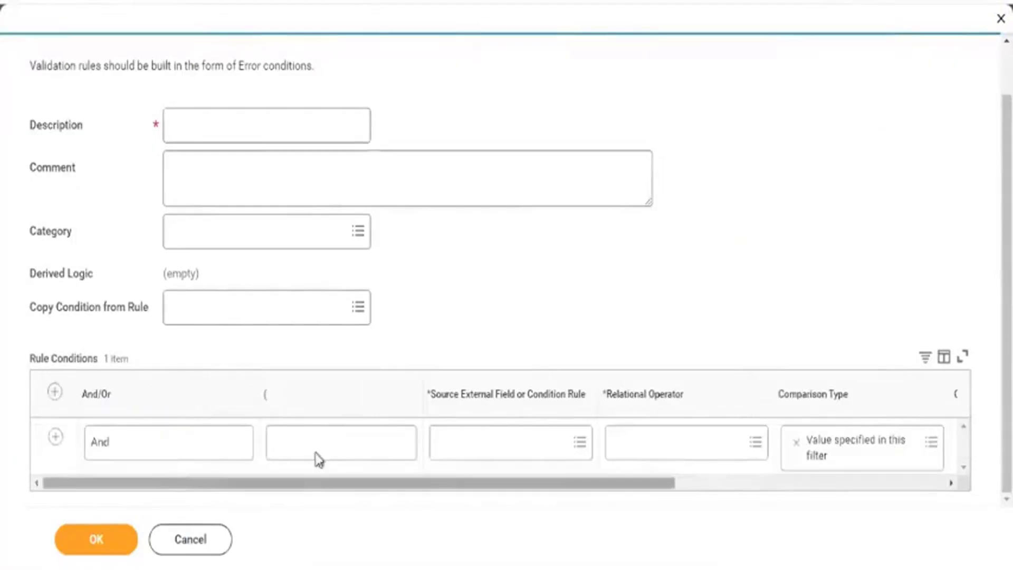
drag(326, 481, 486, 547)
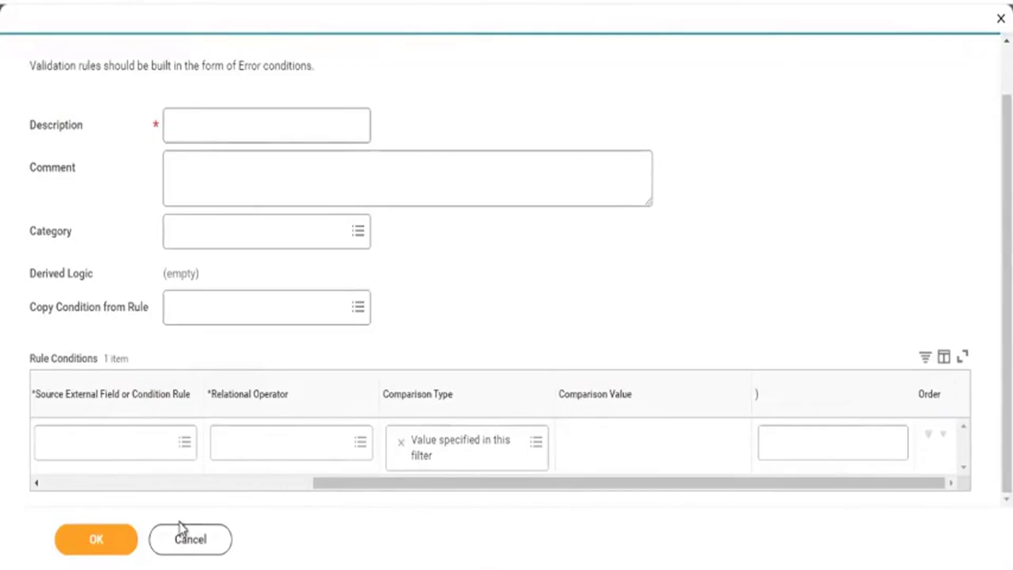
click(191, 541)
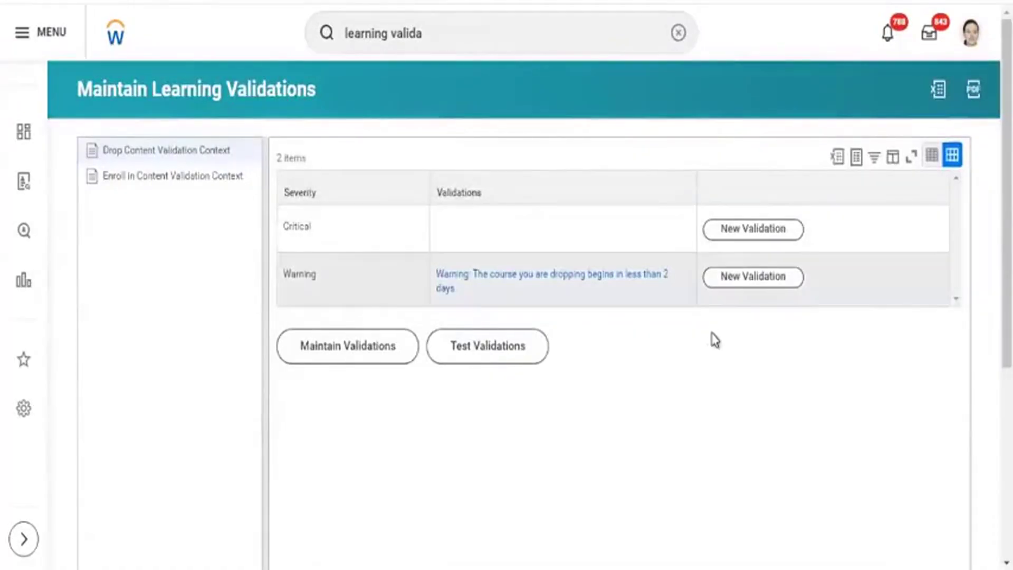
click(738, 279)
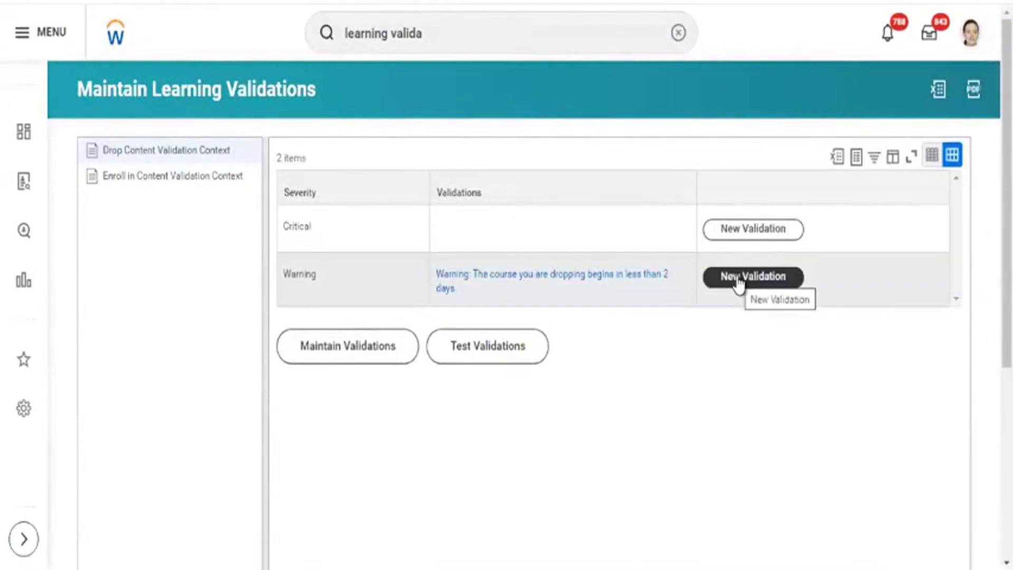
click(738, 280)
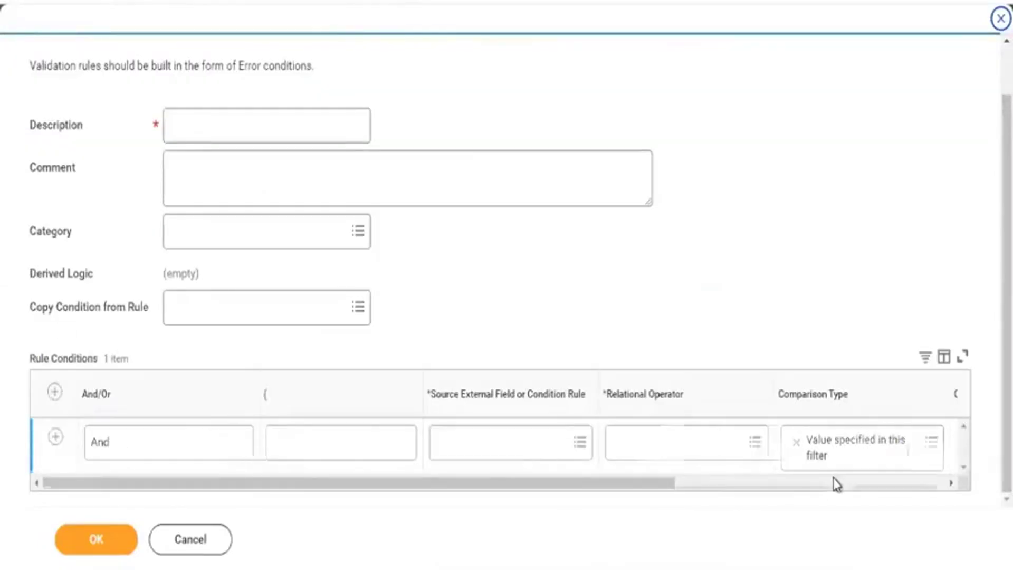
click(833, 482)
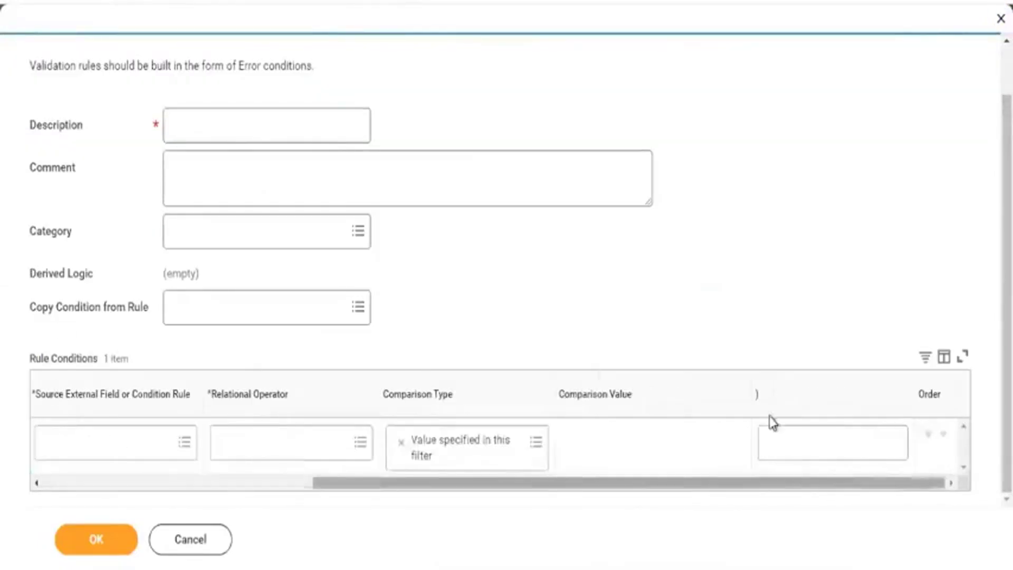
click(218, 545)
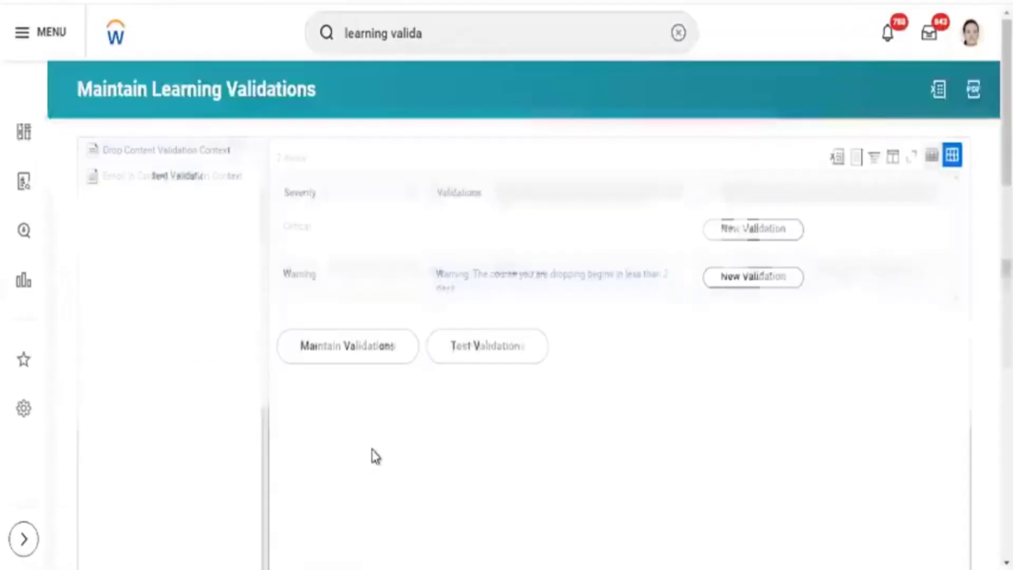
click(337, 356)
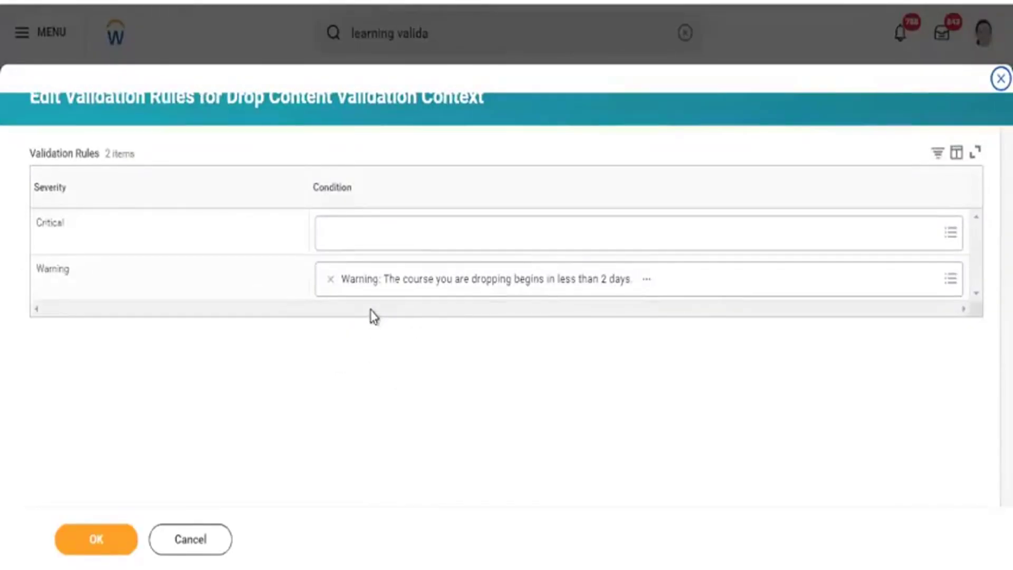
click(194, 544)
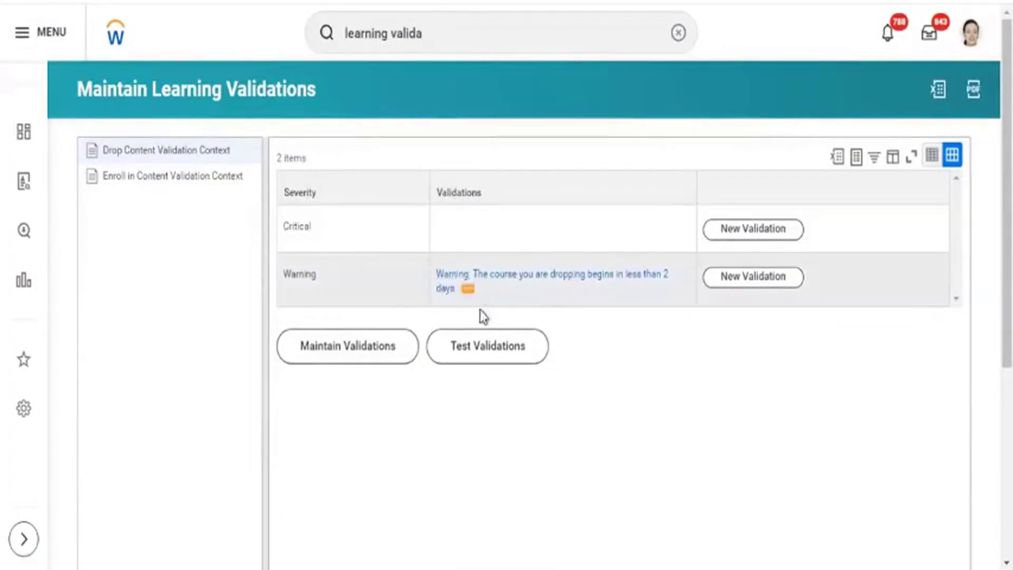
Step: Start a new Warning validation, discard it, and reopen the Drop Content Validation Context rules
click(535, 348)
click(755, 282)
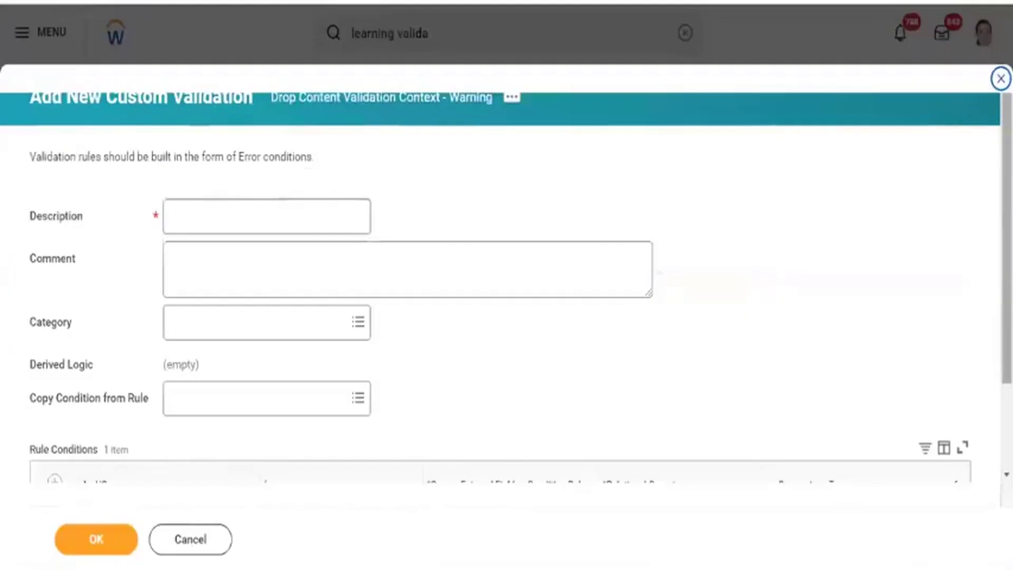
scroll(507, 285, down, 3)
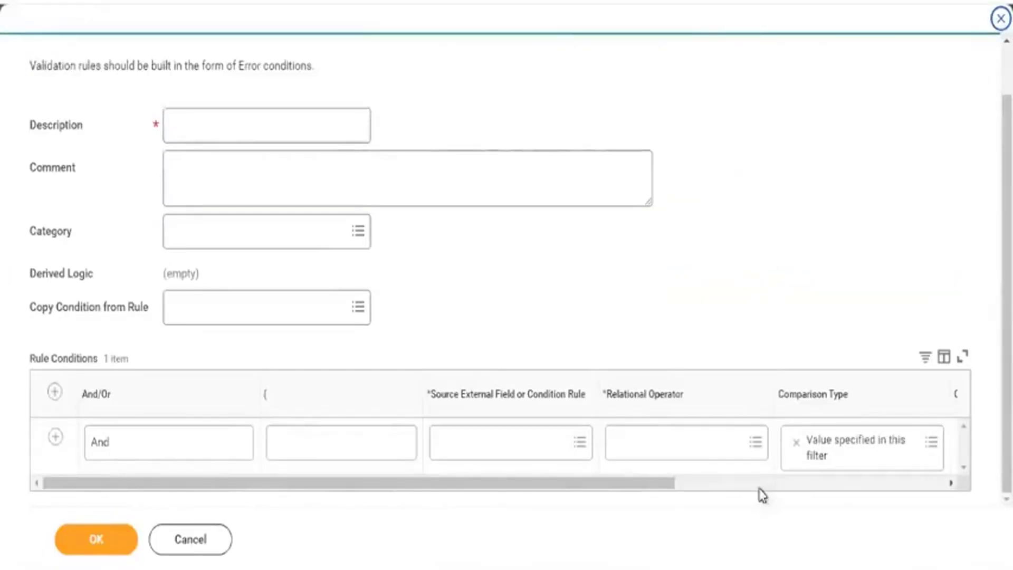
click(729, 487)
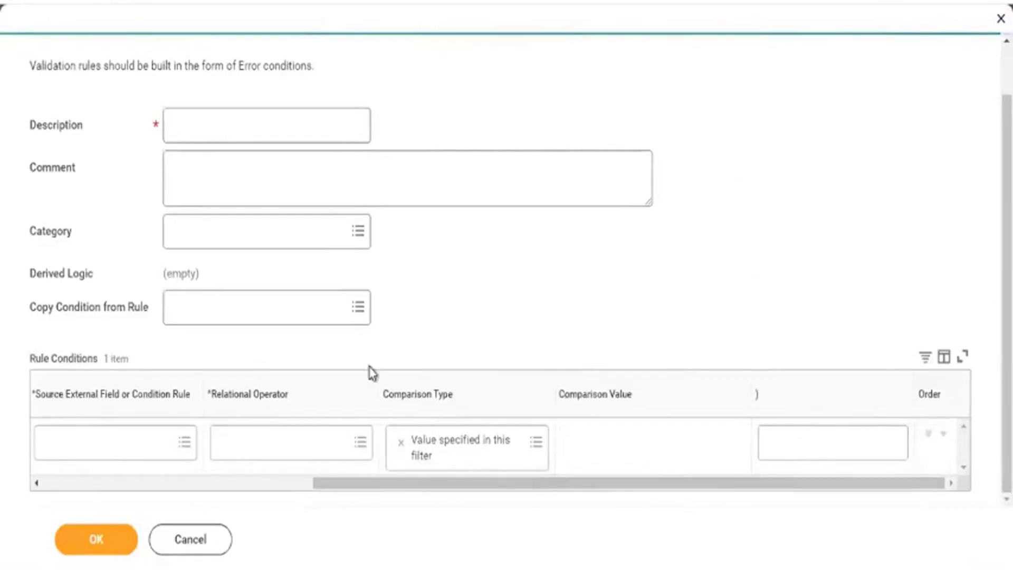
click(201, 546)
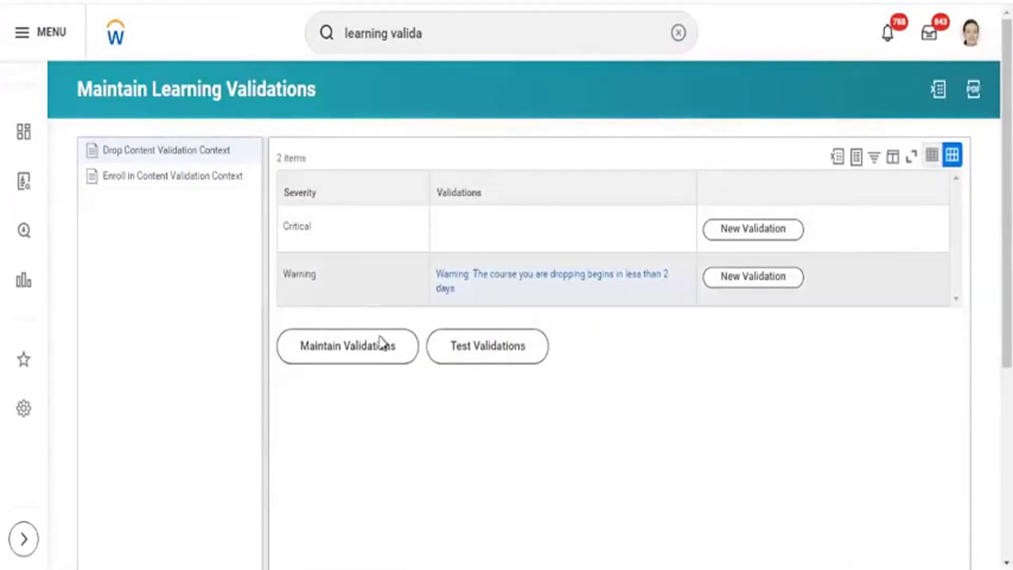
click(334, 352)
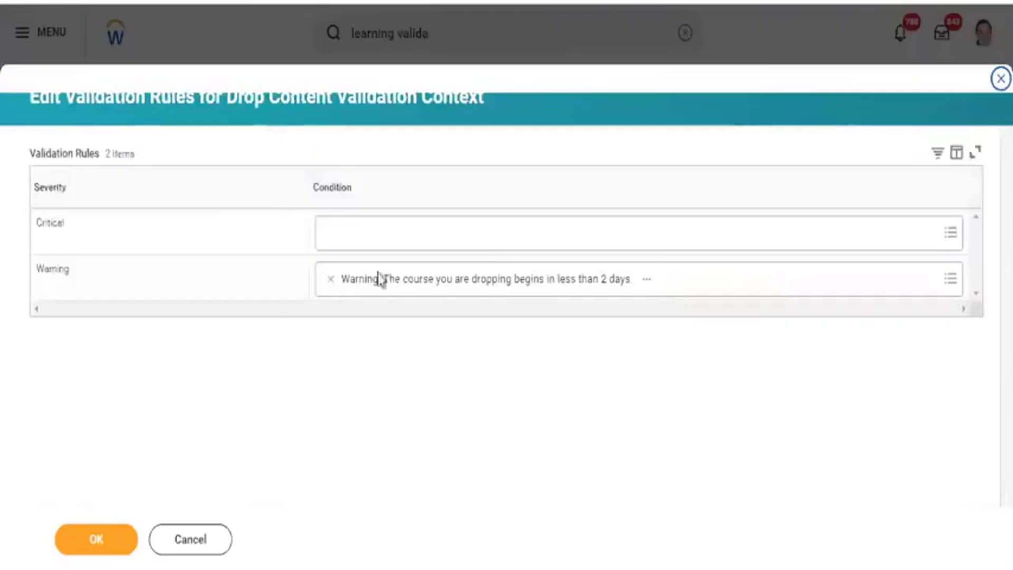
Step: Open the Warning condition rule in full, showing Days Till Start of Learning greater than -2
click(649, 285)
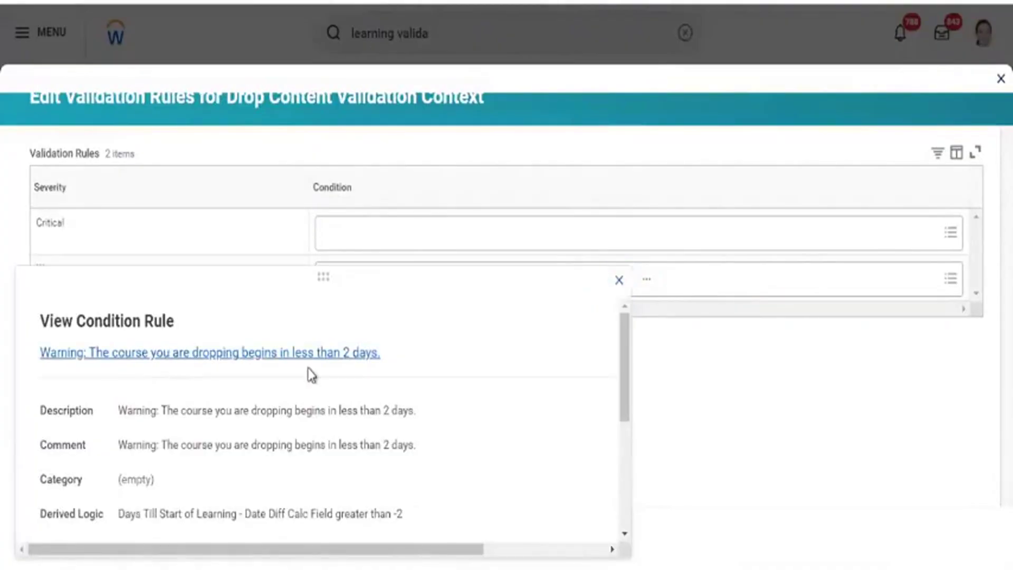
click(324, 354)
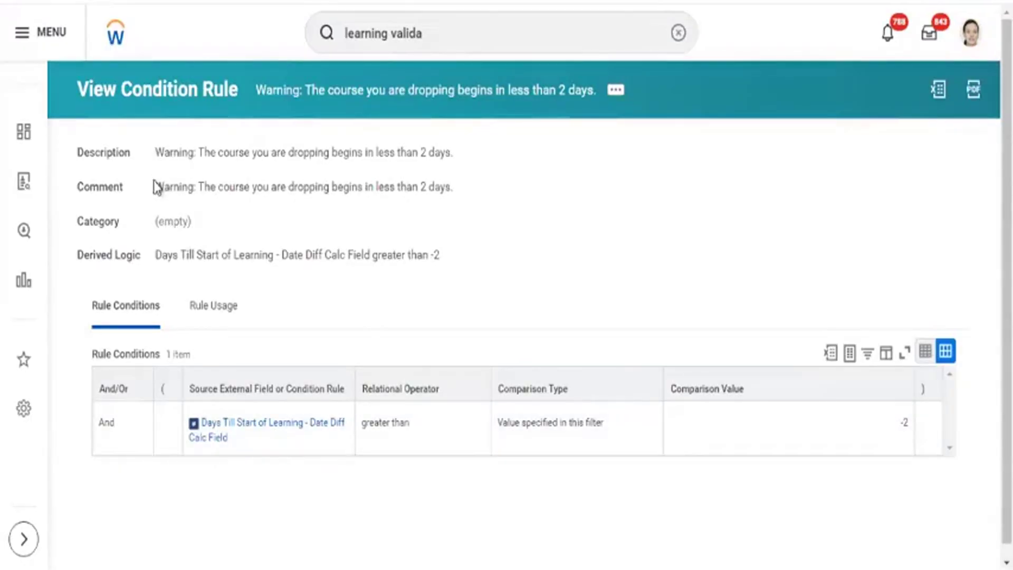
Step: Select the rule's Comment text, then go back to the Maintain Learning Validations list
drag(155, 186, 455, 186)
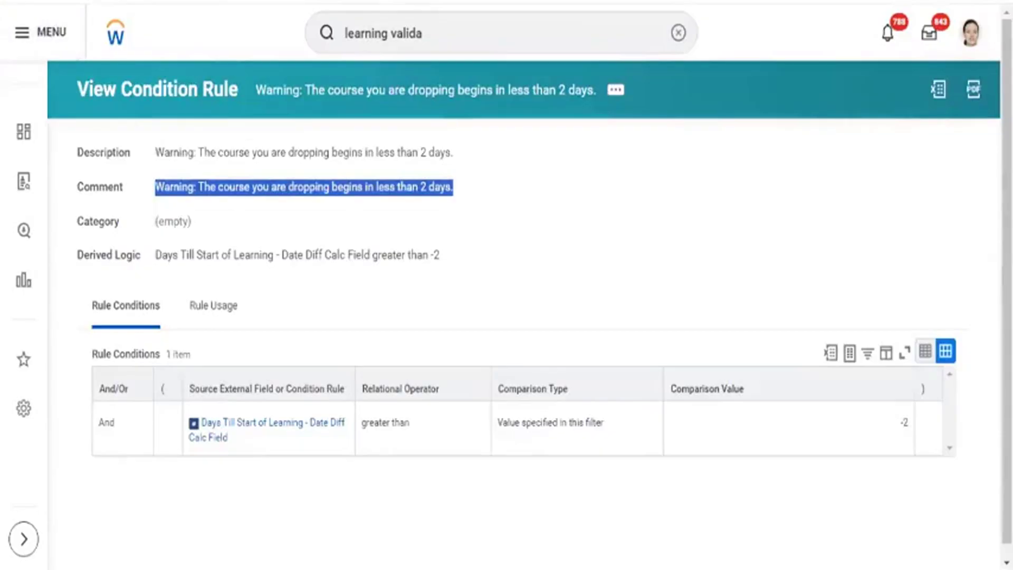
key(alt+Left)
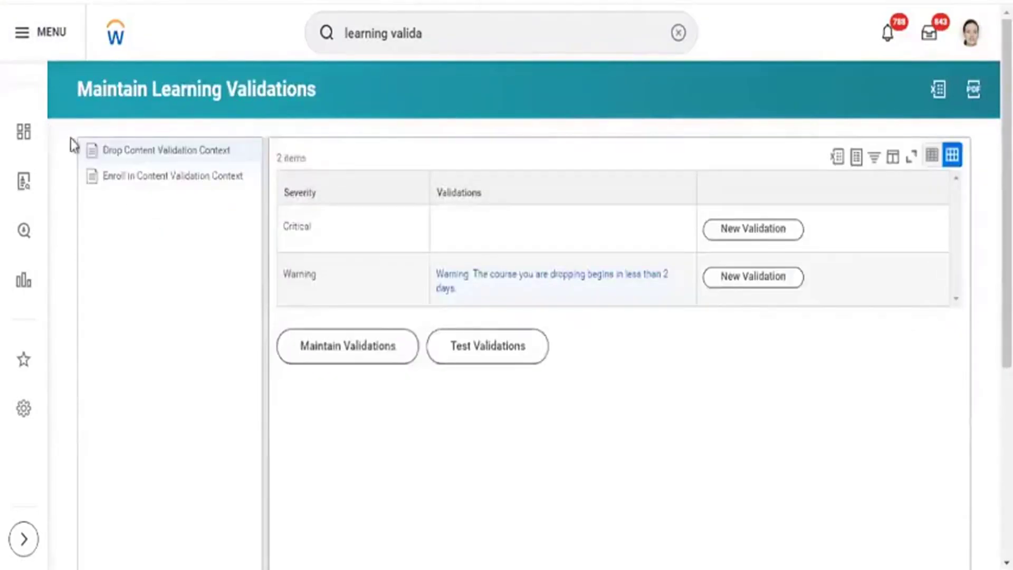
click(165, 177)
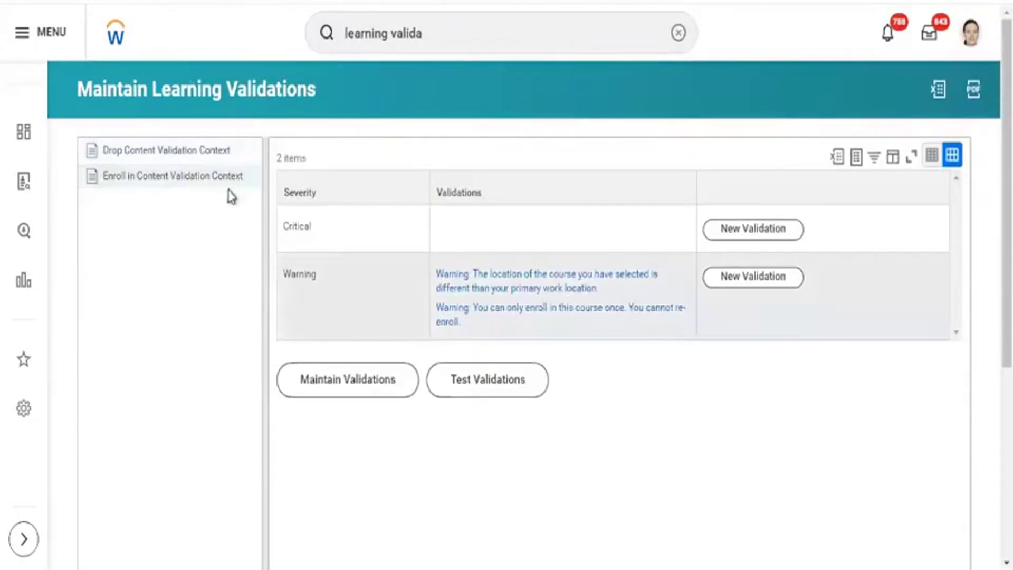
click(188, 152)
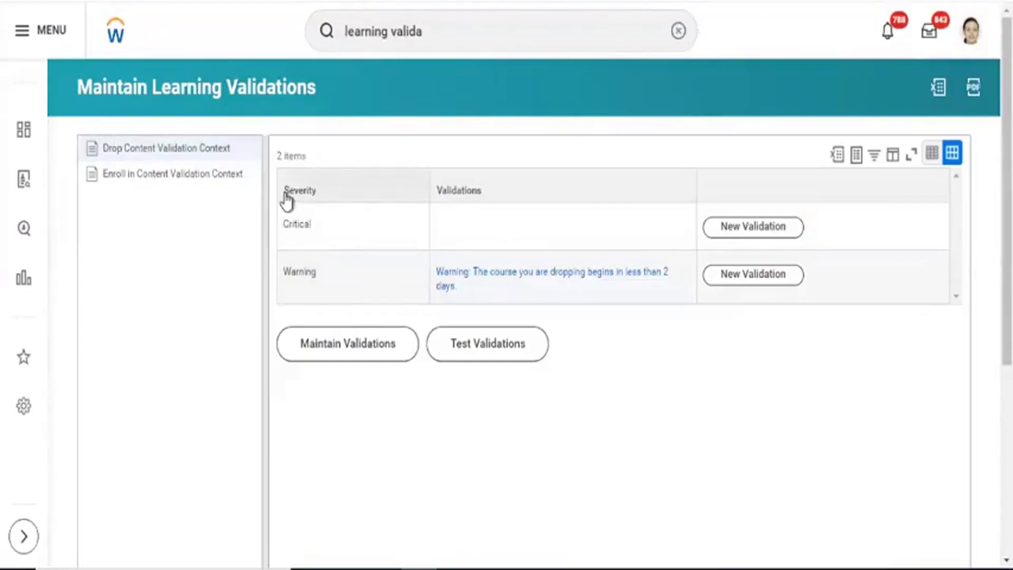
Step: Review the Enroll in Content Validation Context warnings again, then return to the Workday home page
click(187, 185)
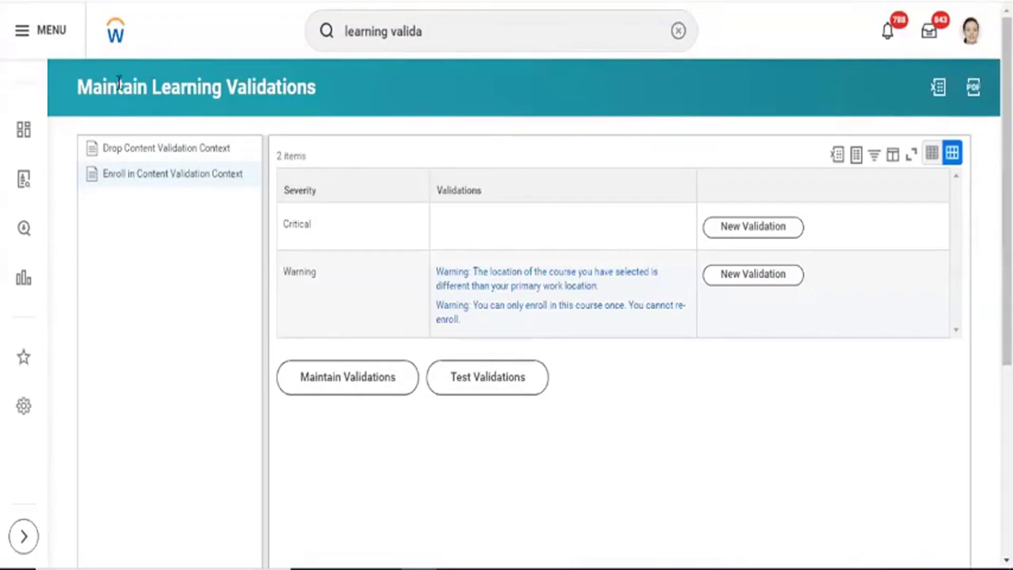
drag(119, 85, 320, 113)
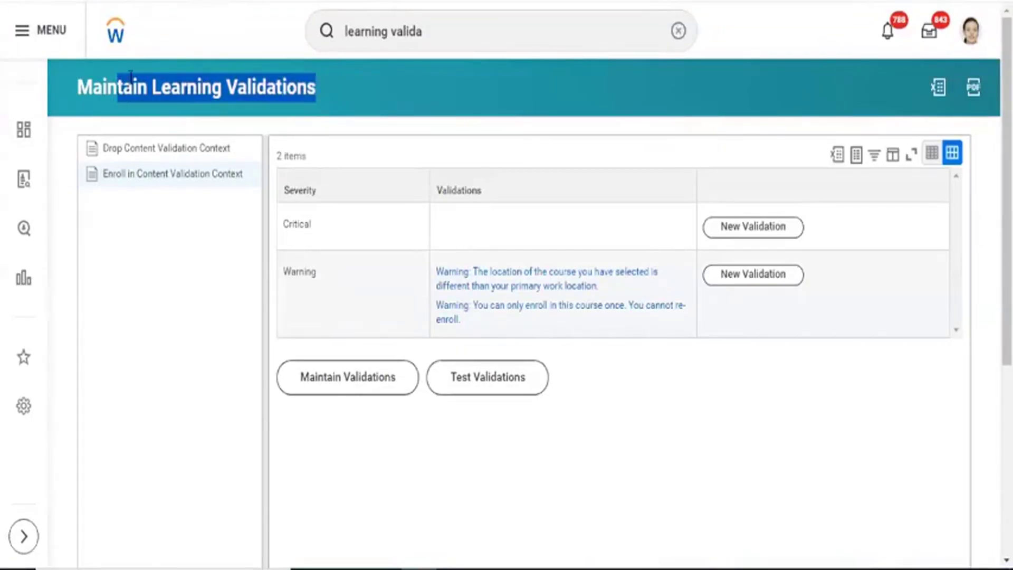
click(121, 43)
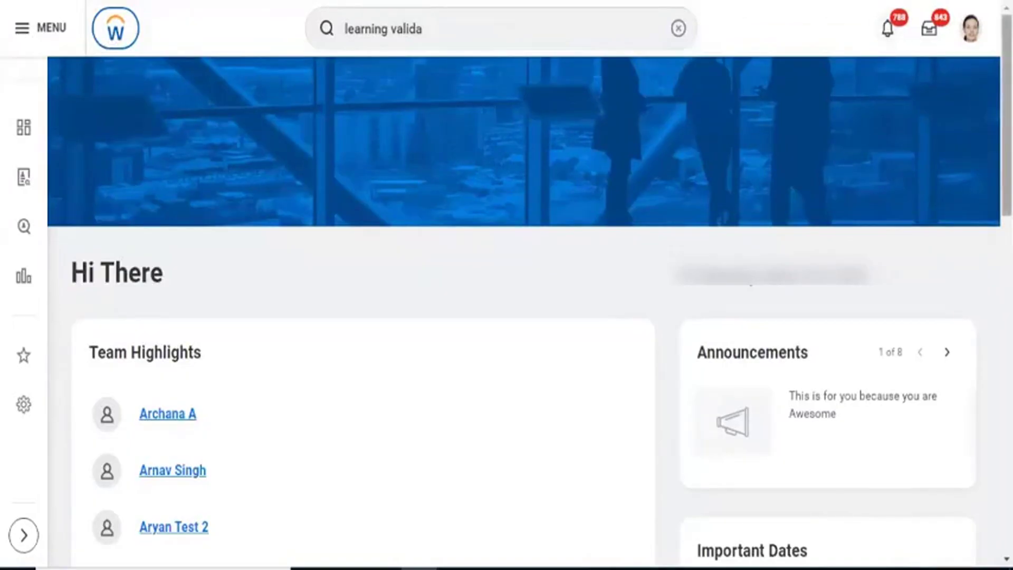
Step: Open the Learning app from the full View All Apps list
scroll(803, 221, down, 10)
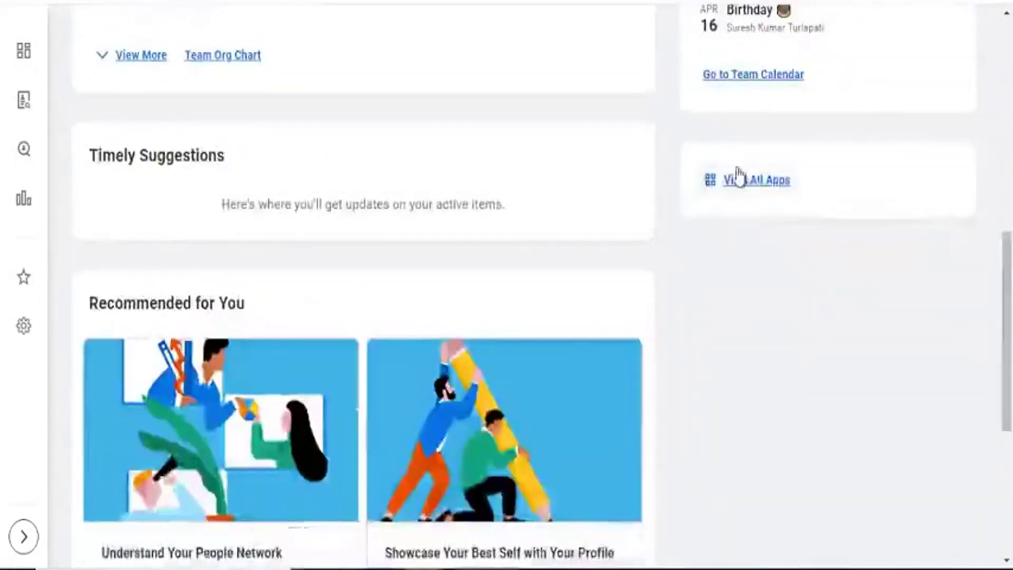
click(745, 182)
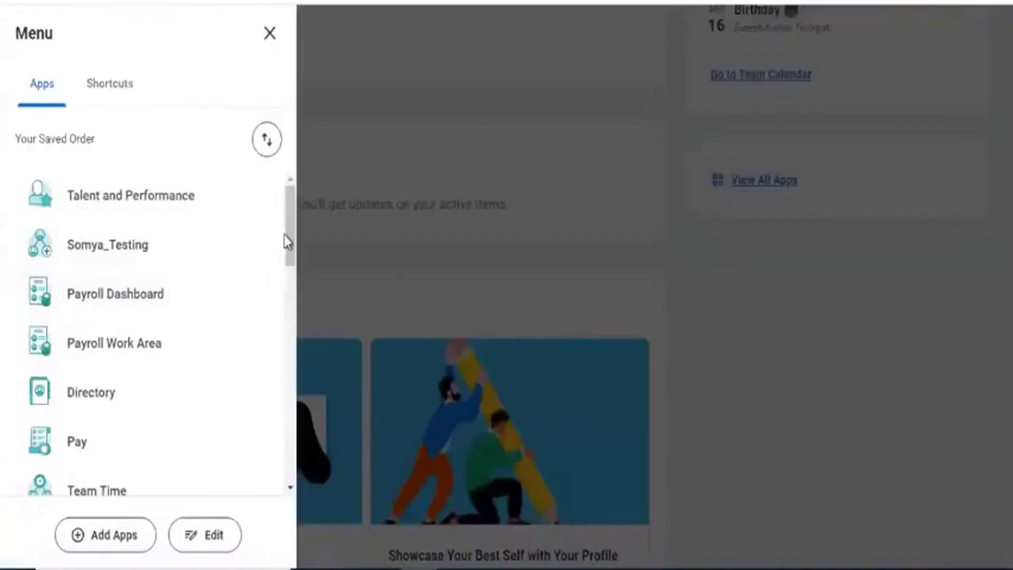
drag(288, 240, 292, 354)
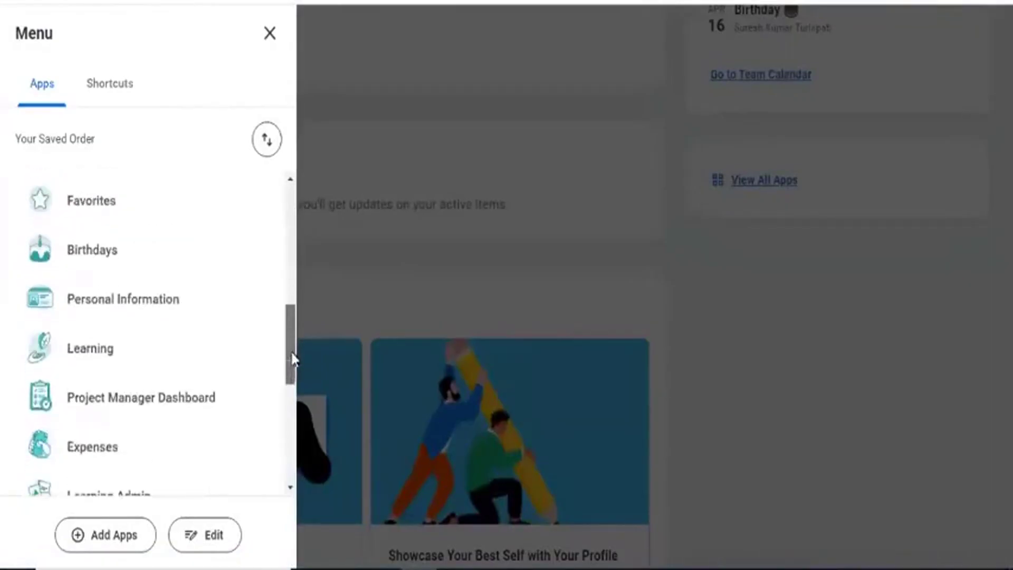
click(156, 353)
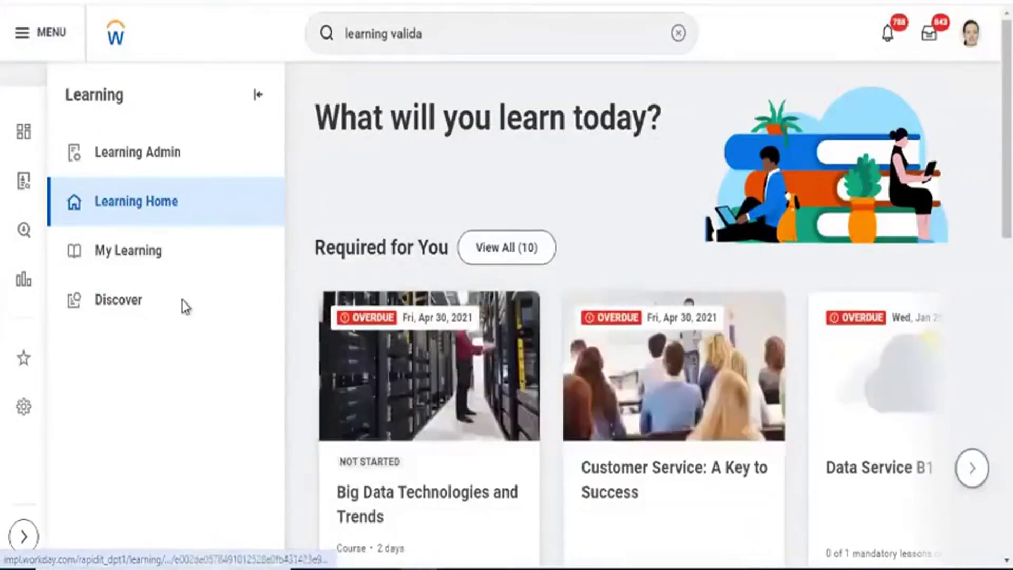
Step: Browse the full learning catalog from the Discover section and scroll through the results
click(116, 311)
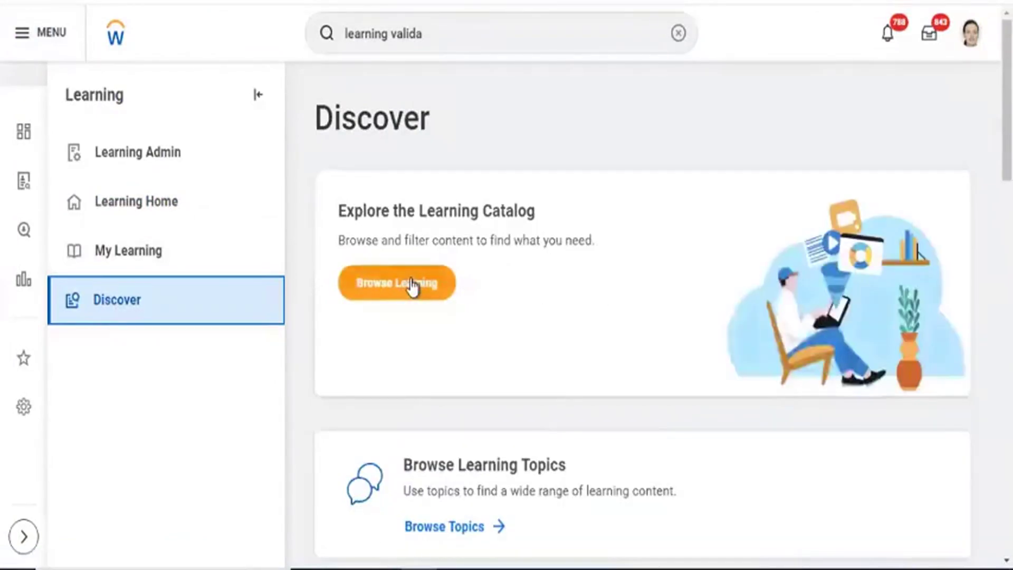
click(412, 287)
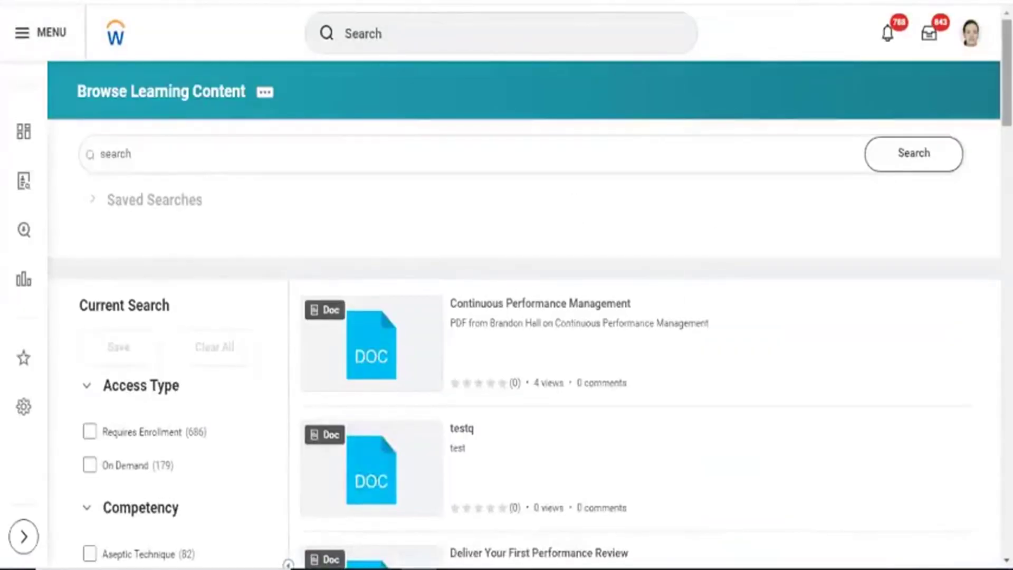
scroll(507, 285, down, 8)
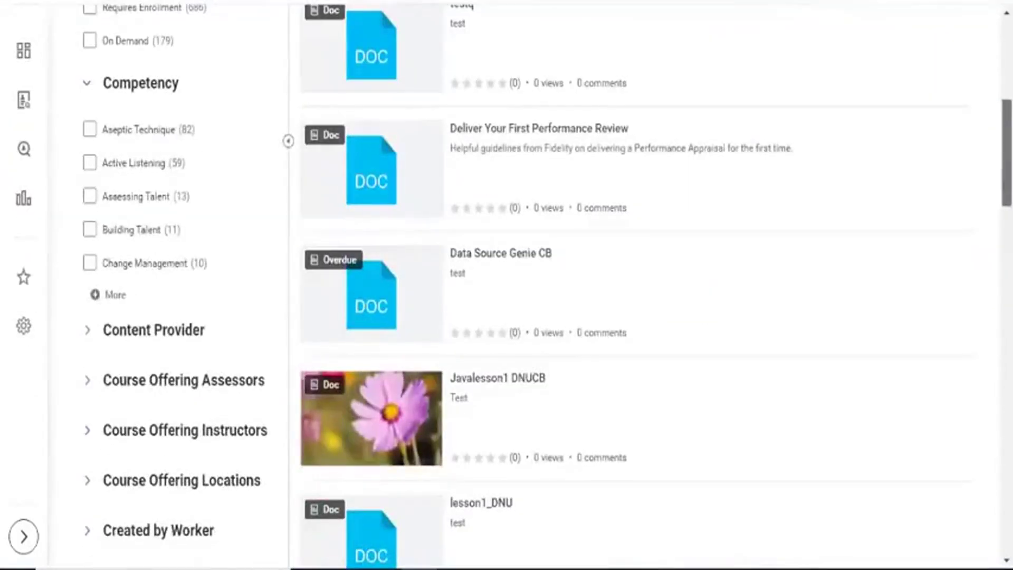
scroll(624, 108, up, 8)
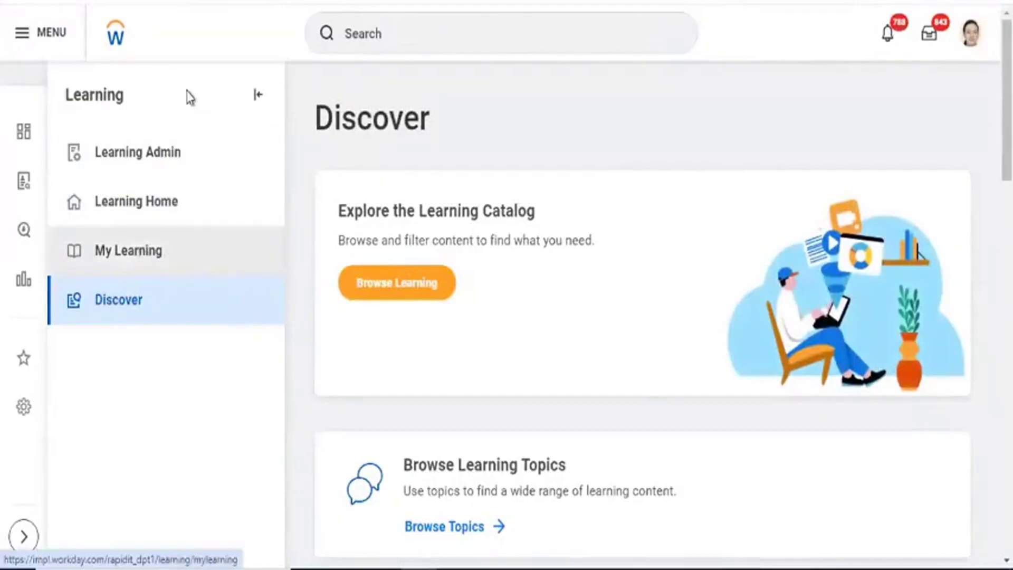
Step: From Learning Home, open the Learning Admin dashboard and scroll through its contents
click(132, 199)
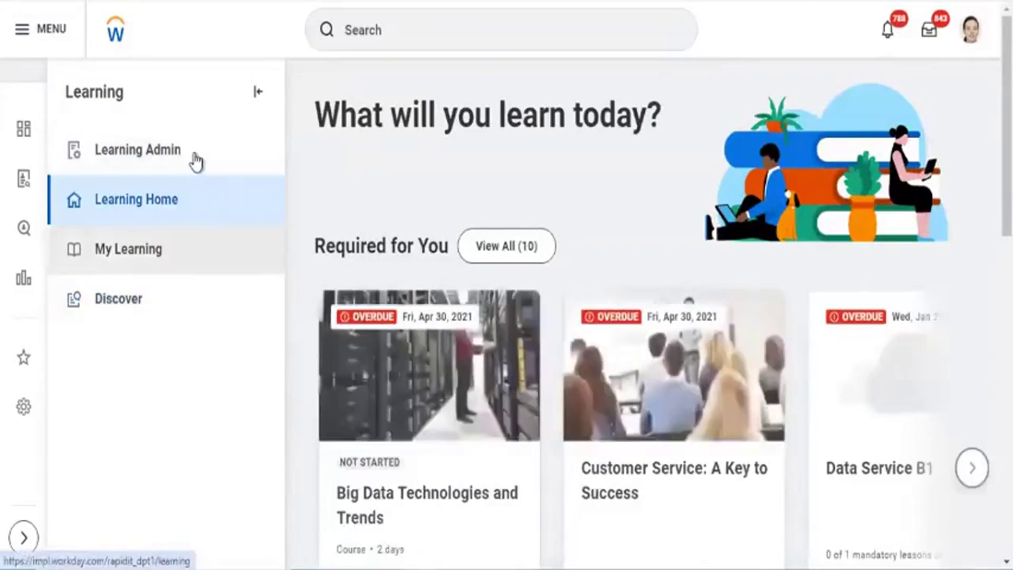
click(195, 153)
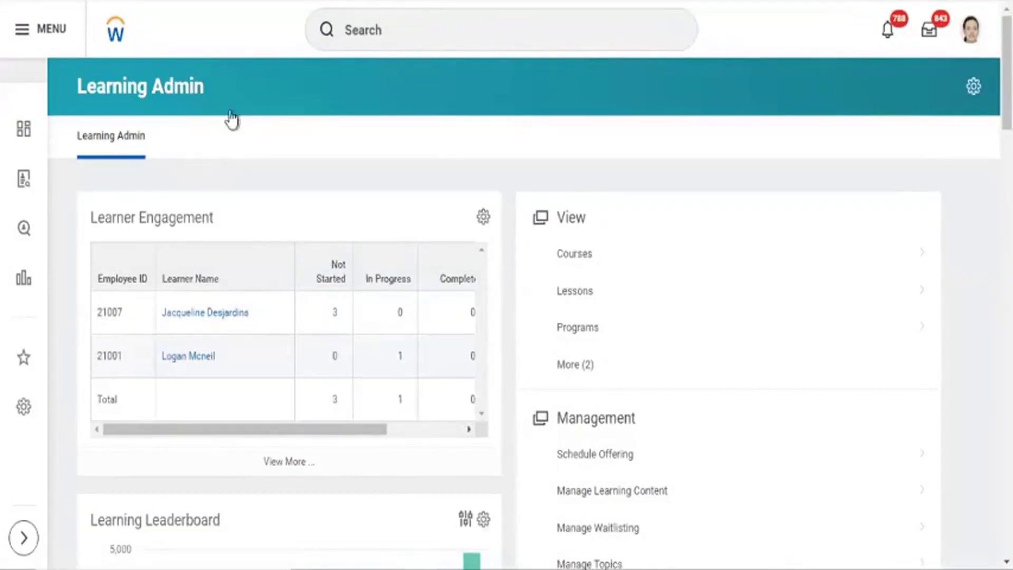
drag(1006, 72, 1007, 417)
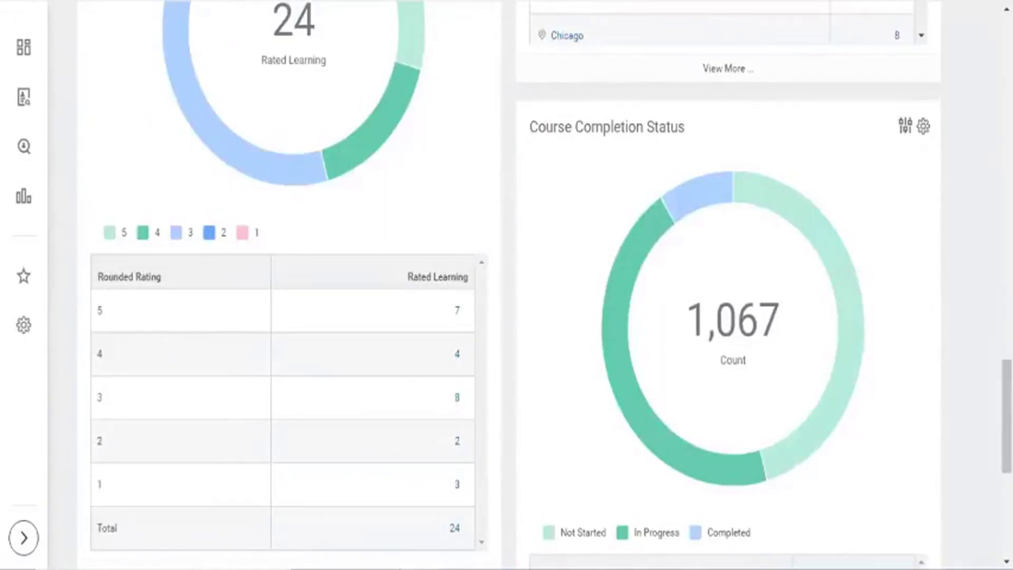
drag(1006, 417, 900, 25)
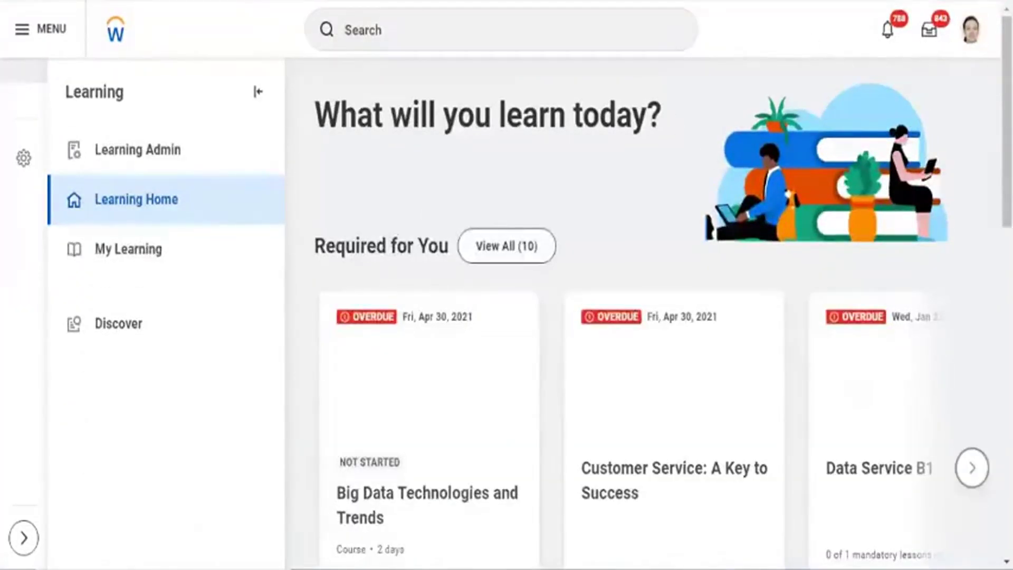
Step: Return to the Workday home page and scroll down its content
click(971, 31)
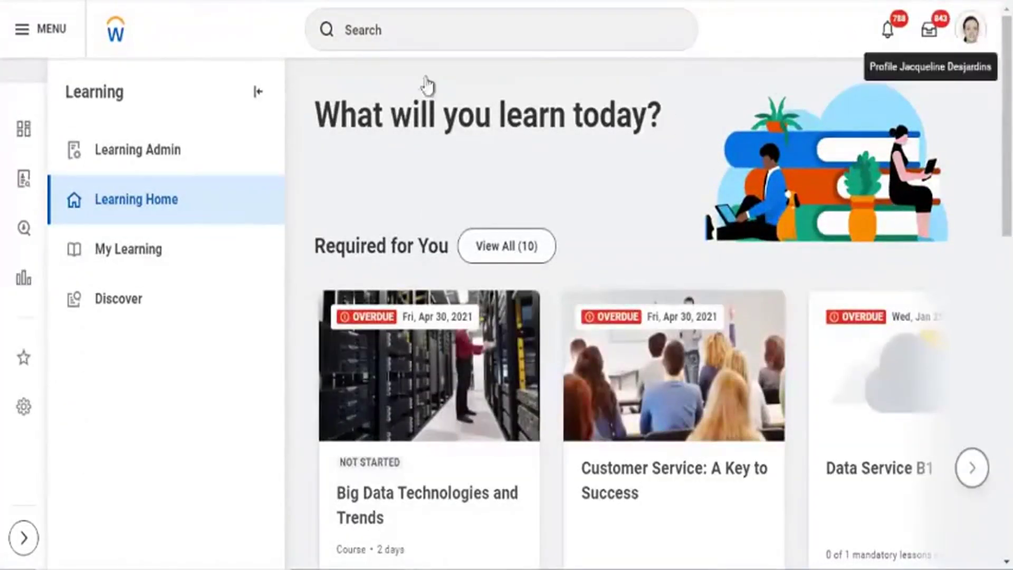
click(114, 34)
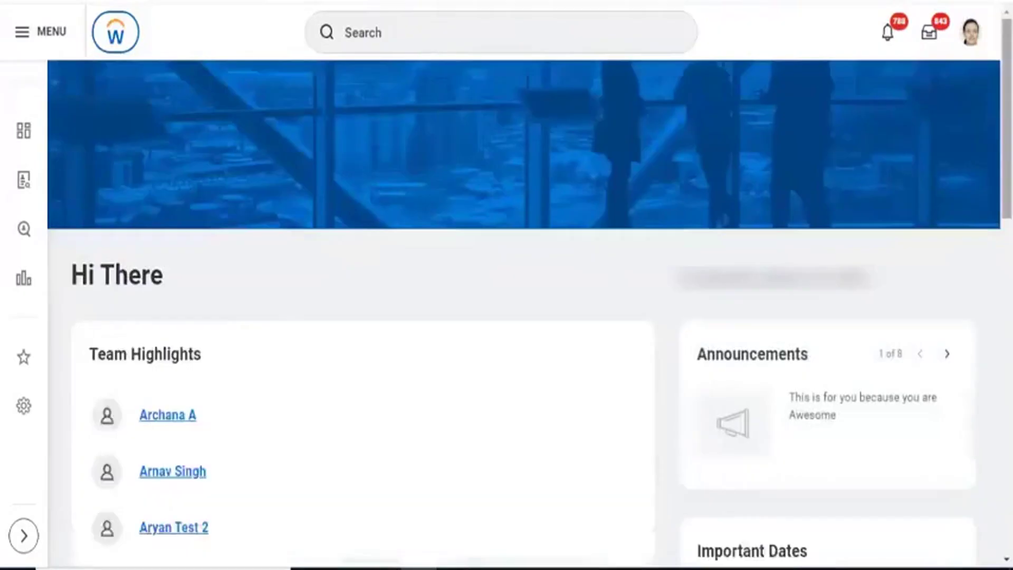
scroll(507, 285, down, 8)
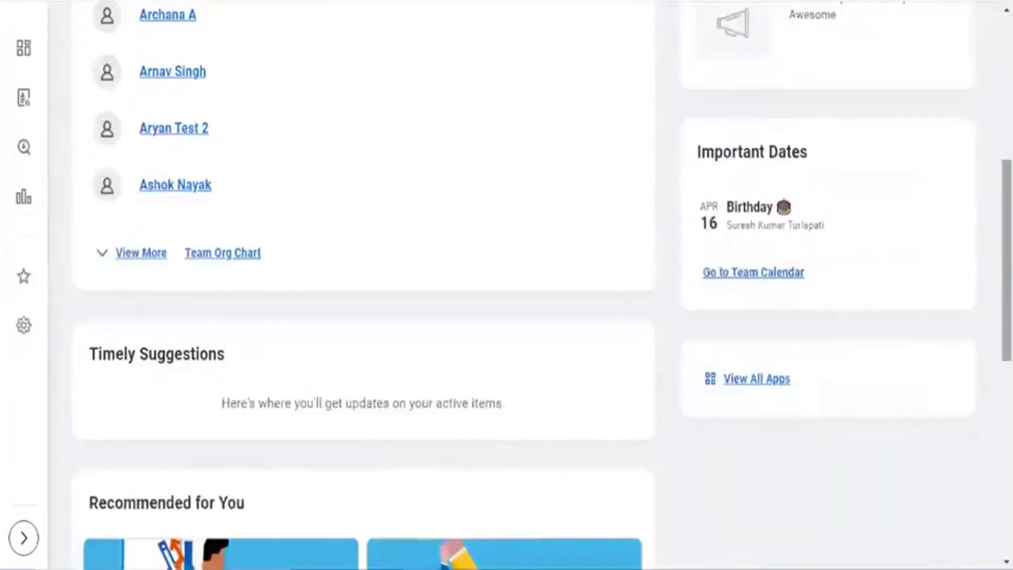
scroll(788, 236, down, 3)
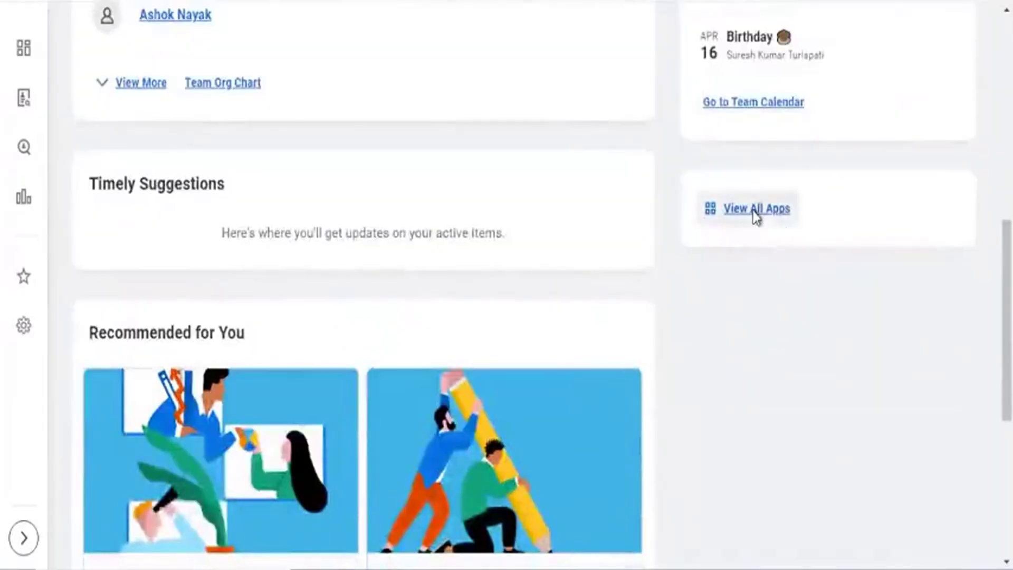
Step: Show the full apps list and scroll it to Learning Admin, Payroll and Time
click(754, 212)
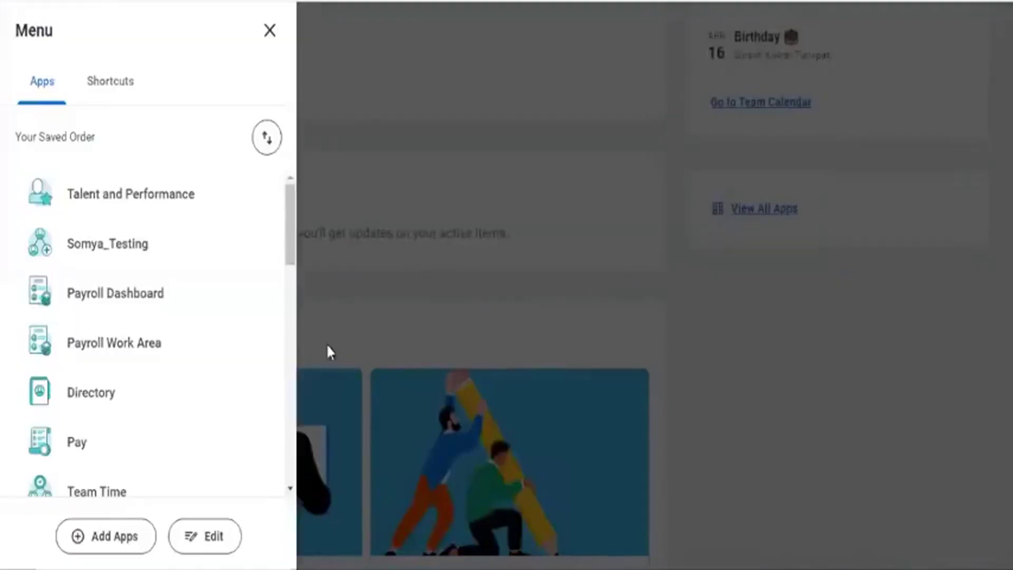
scroll(290, 277, down, 4)
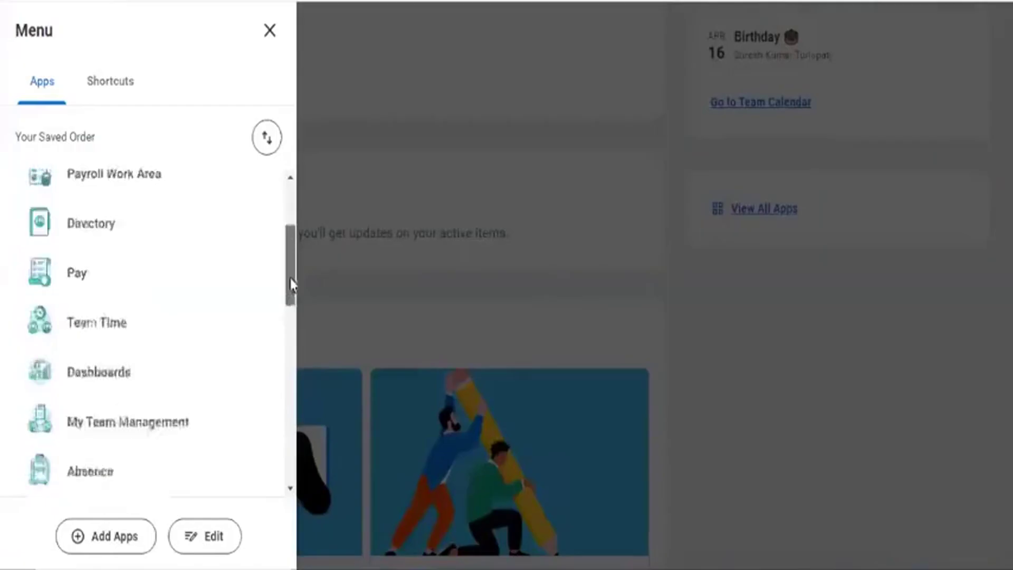
scroll(292, 317, down, 5)
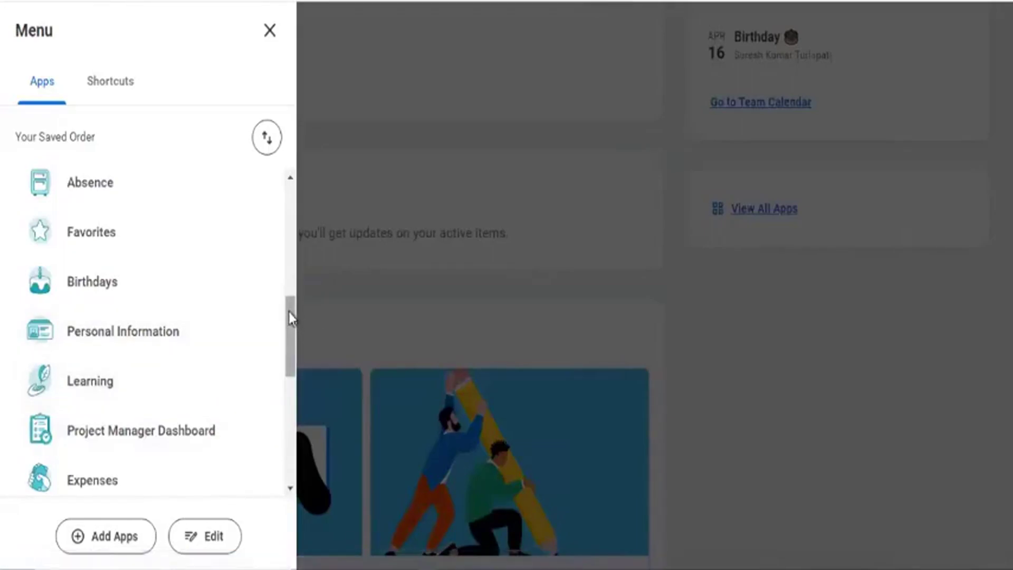
drag(289, 312, 275, 399)
scroll(274, 392, down, 1)
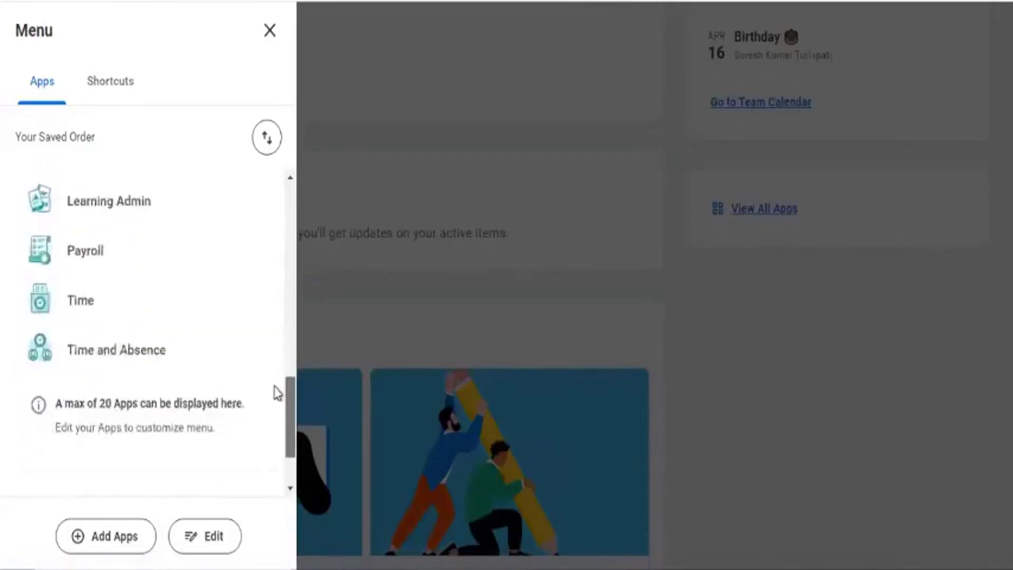
scroll(276, 380, up, 1)
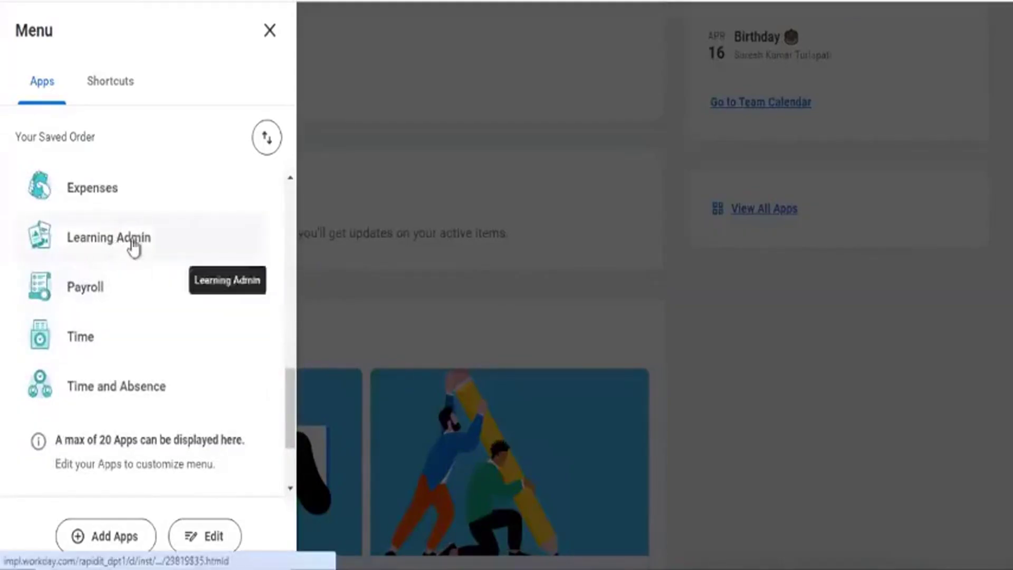
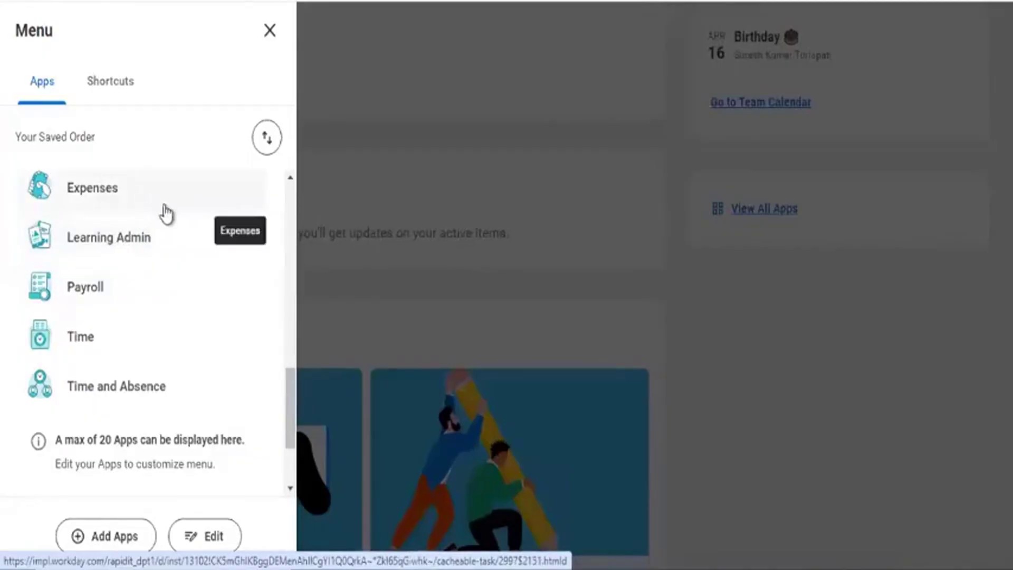
Step: Open Learning Admin from the apps list and scroll to its Learner Engagement and View panels
click(114, 252)
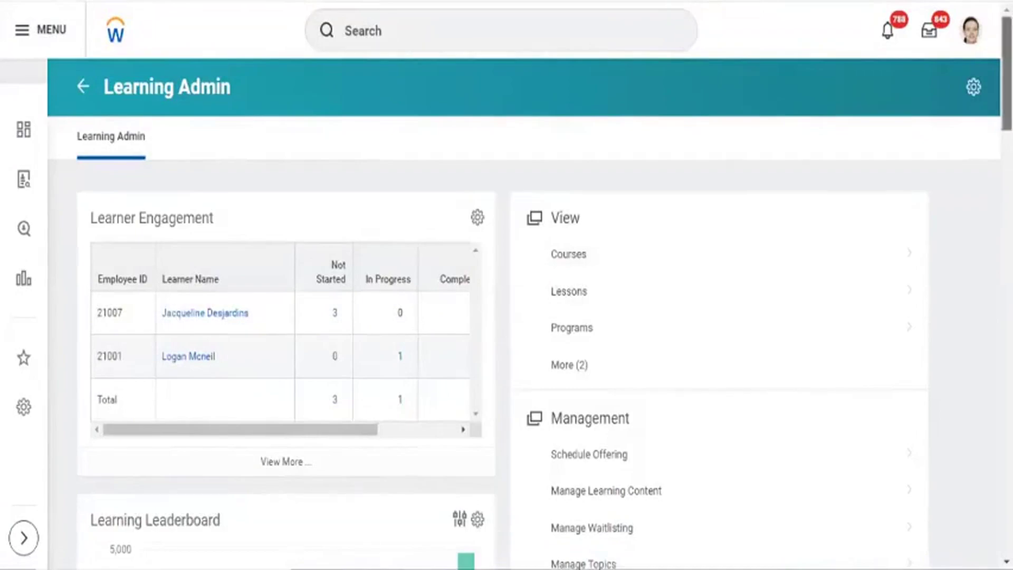
scroll(507, 285, down, 3)
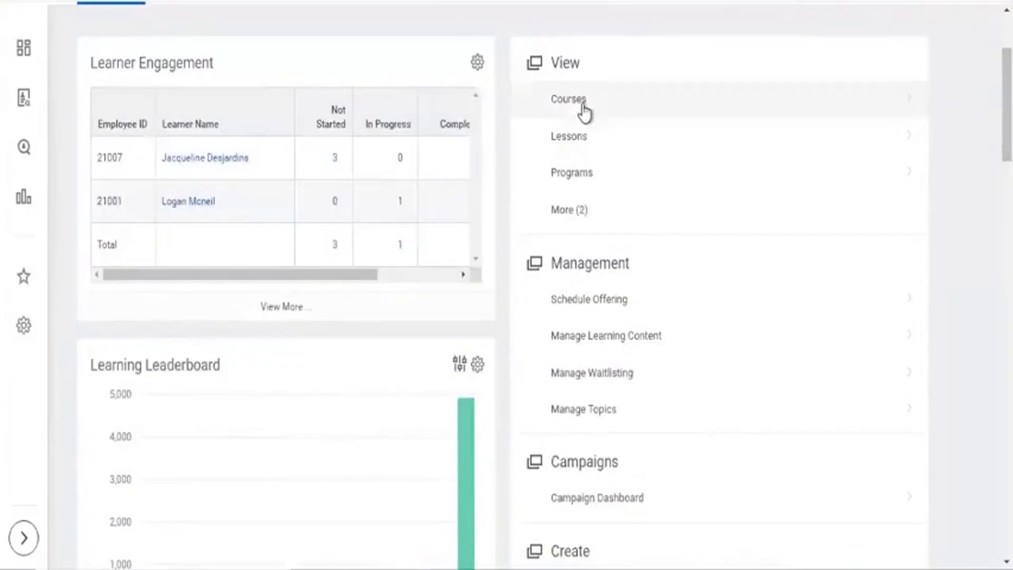
click(583, 108)
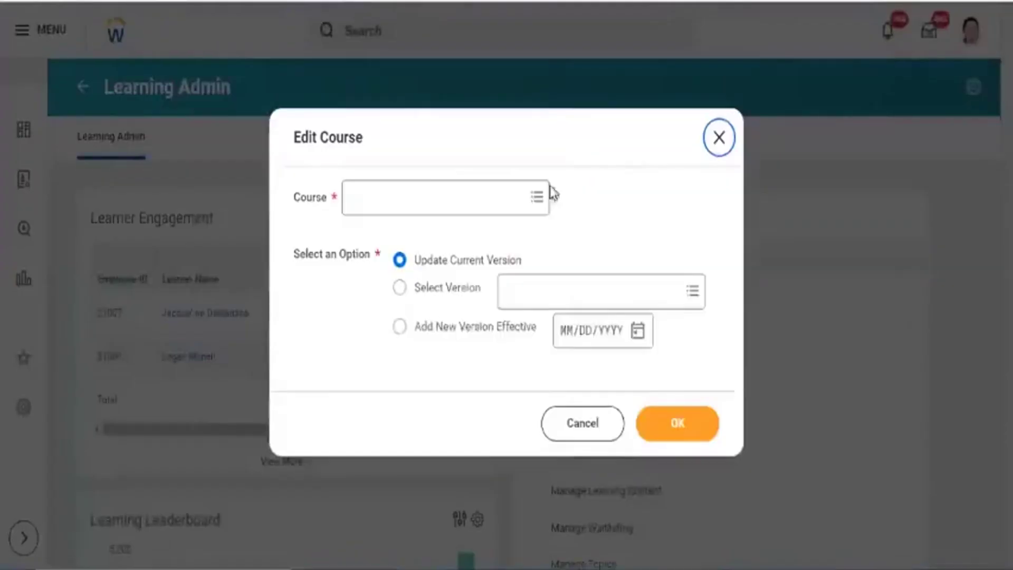
click(443, 186)
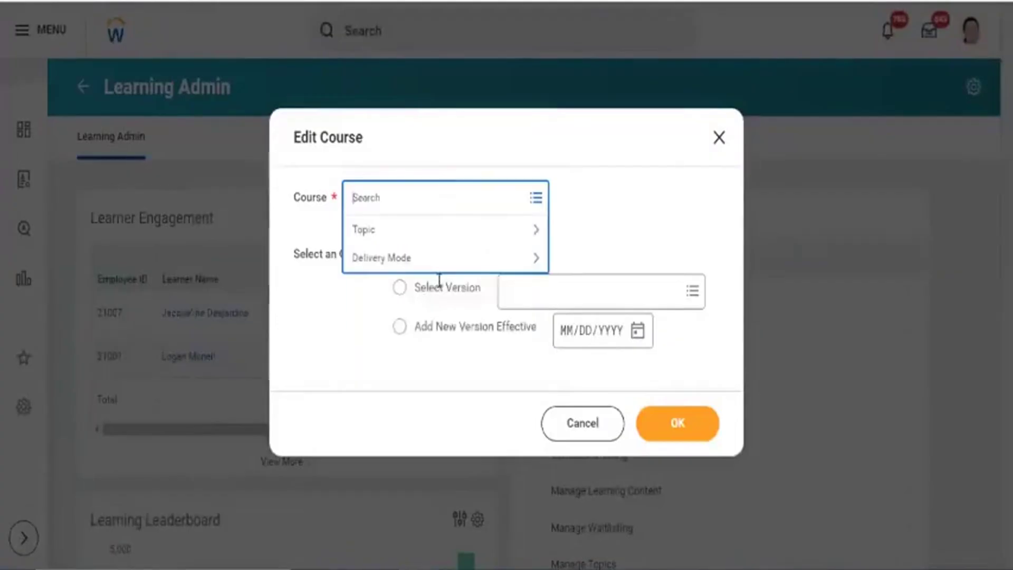
click(418, 237)
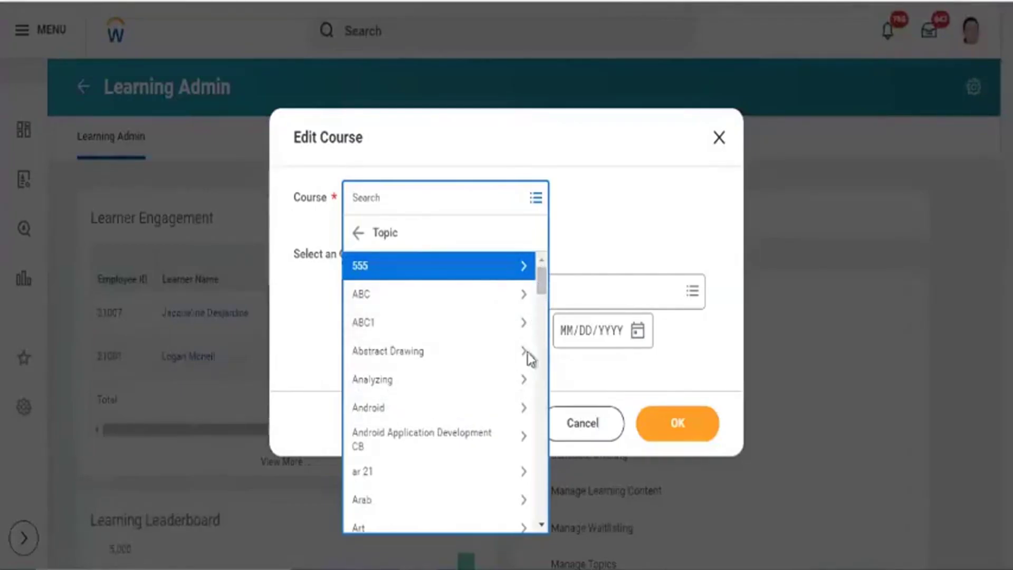
click(544, 422)
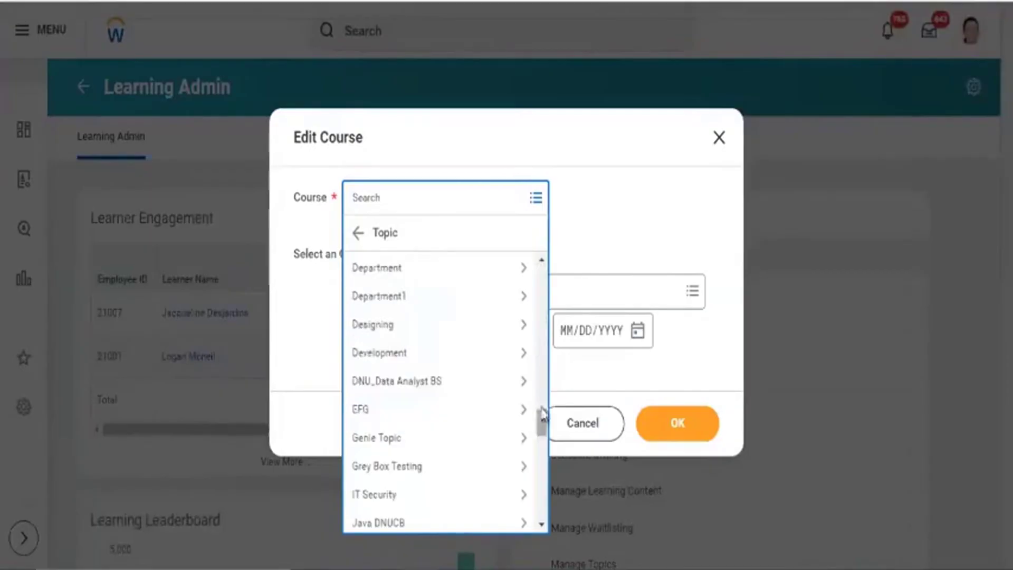
click(378, 196)
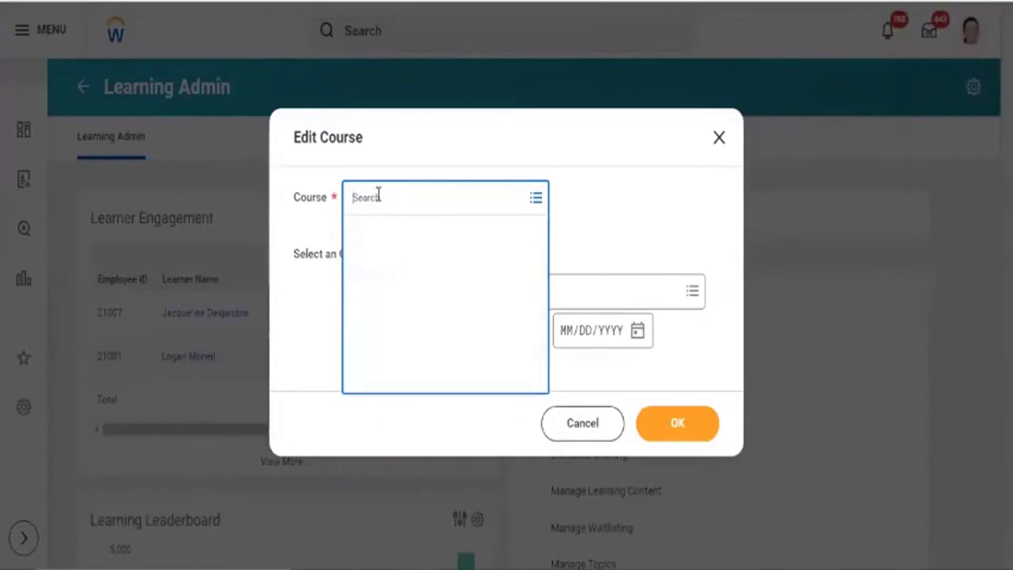
text(workday)
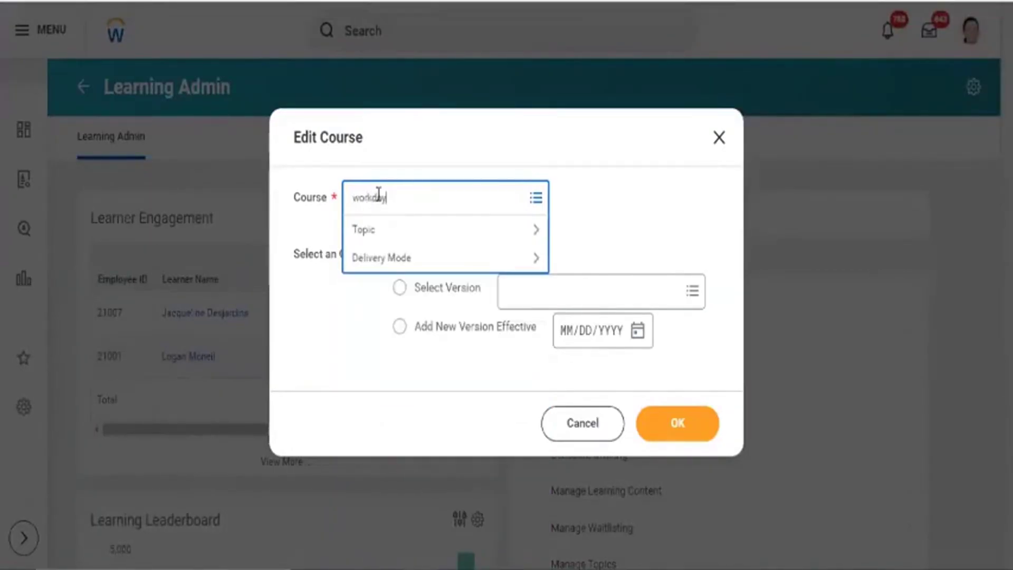
key(Return)
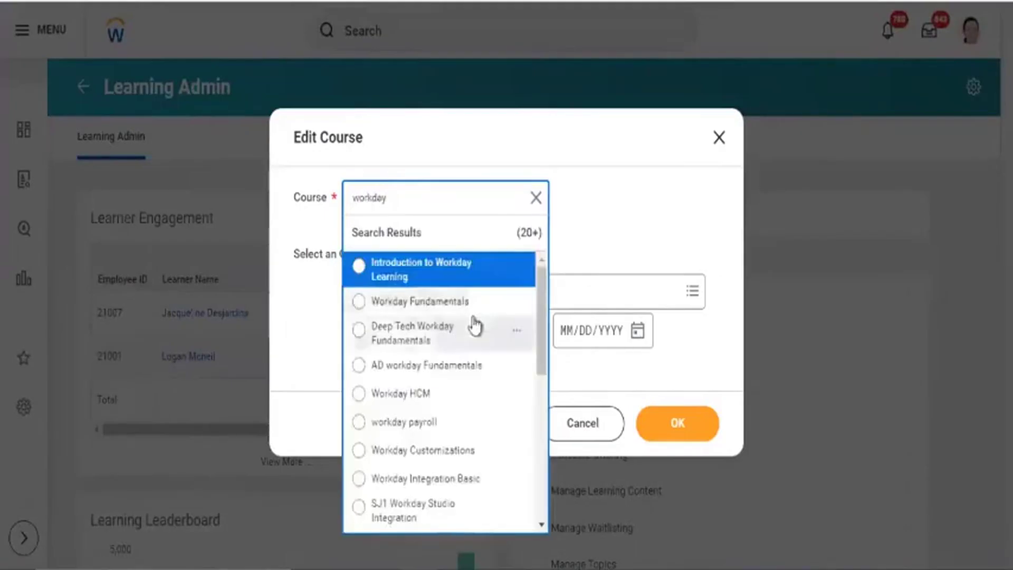
click(409, 277)
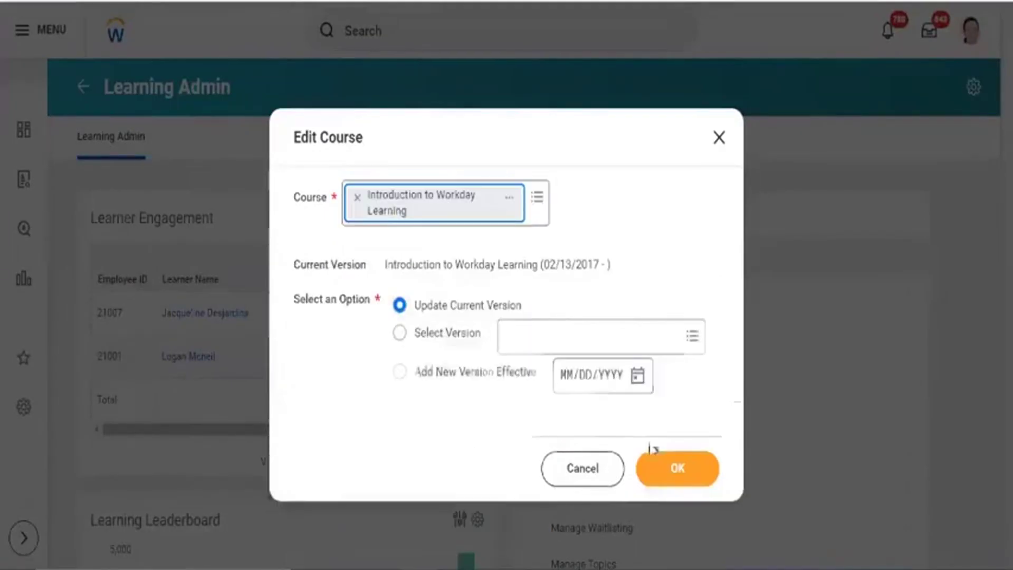
click(677, 483)
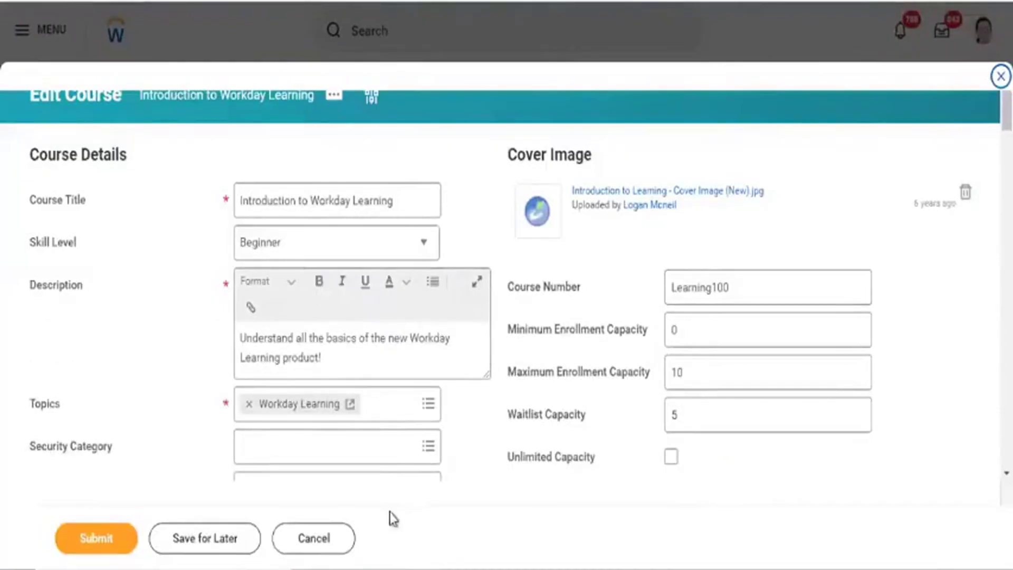
click(314, 539)
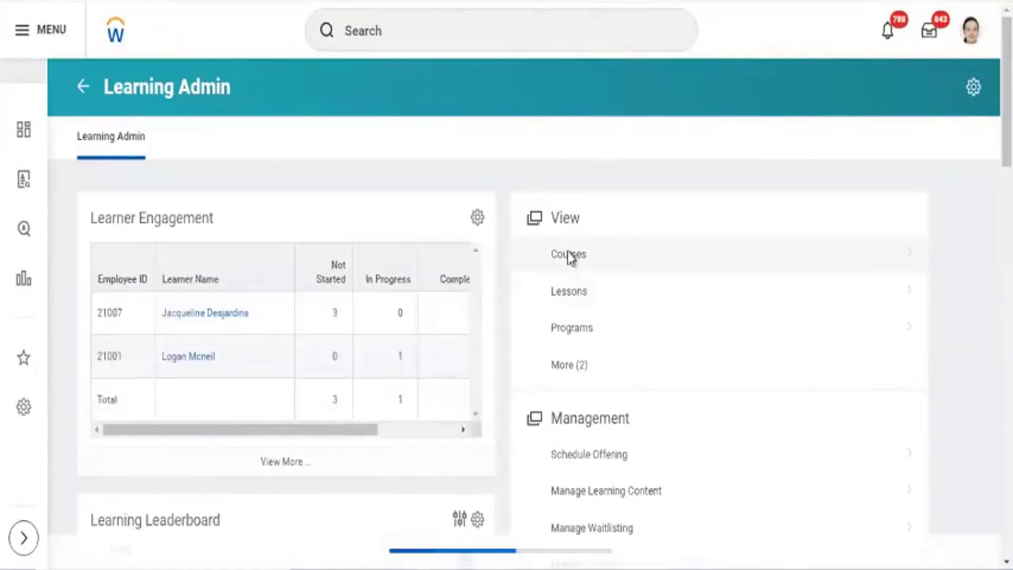
click(568, 255)
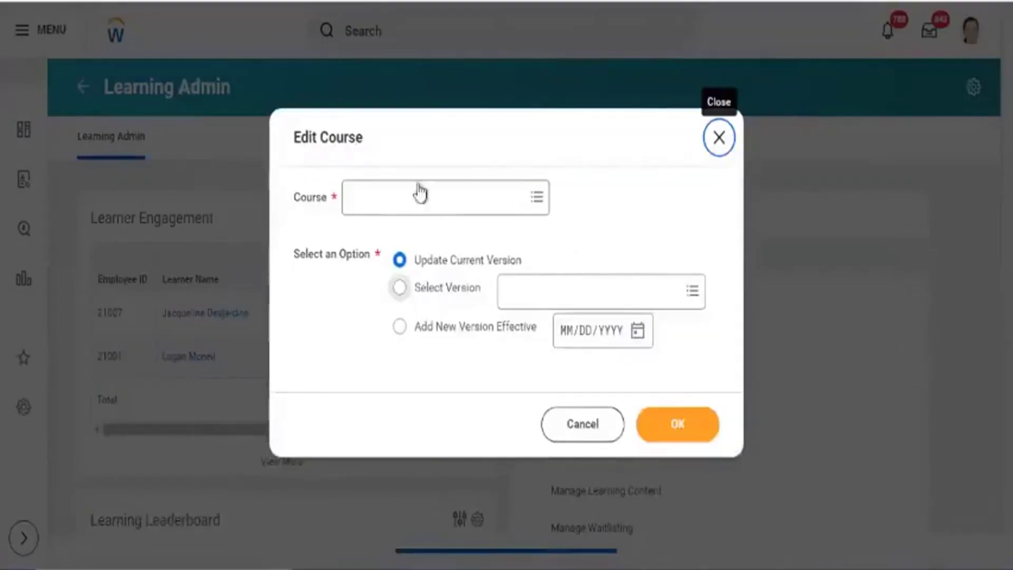
click(396, 175)
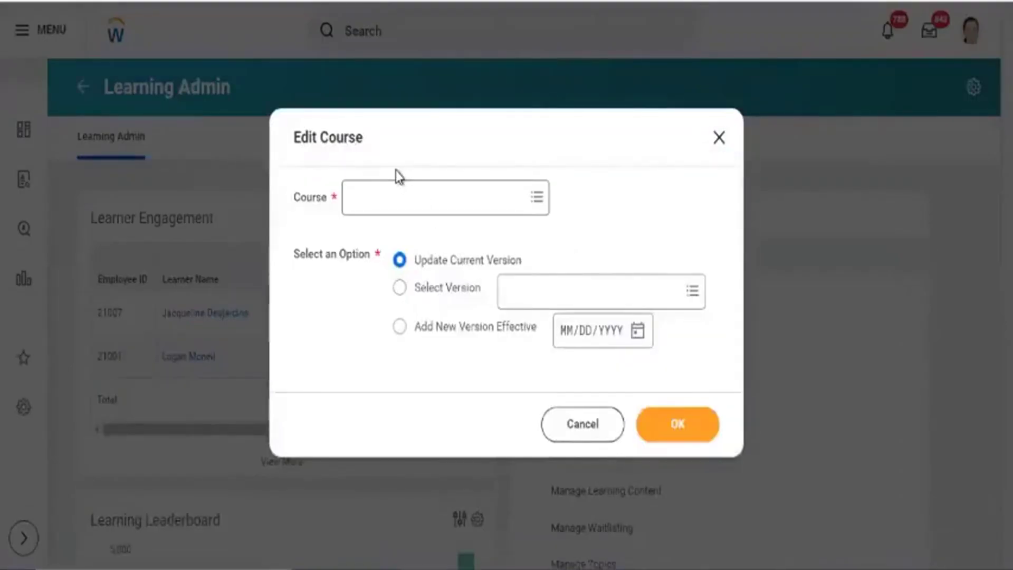
click(389, 197)
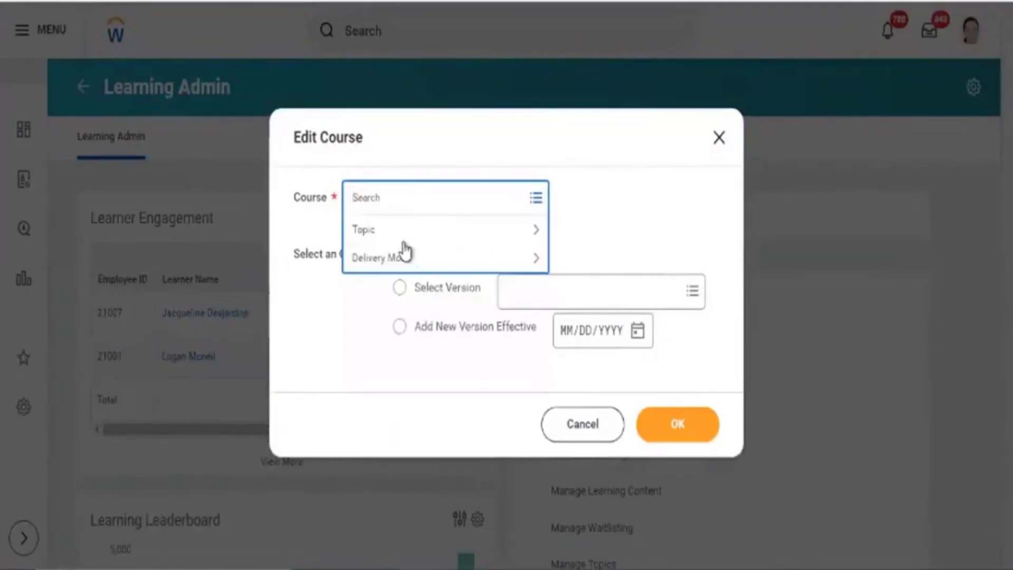
click(399, 258)
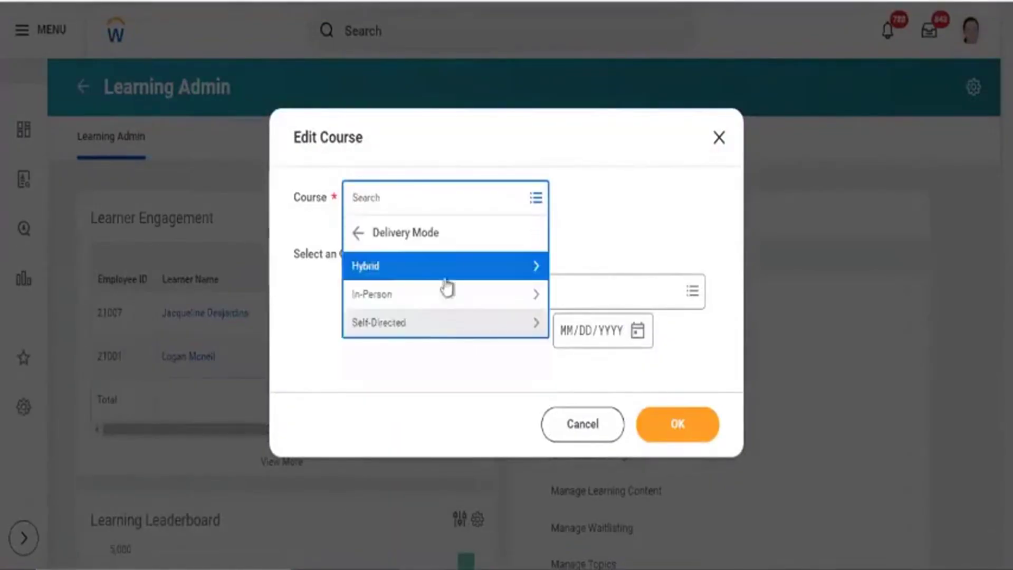
click(398, 280)
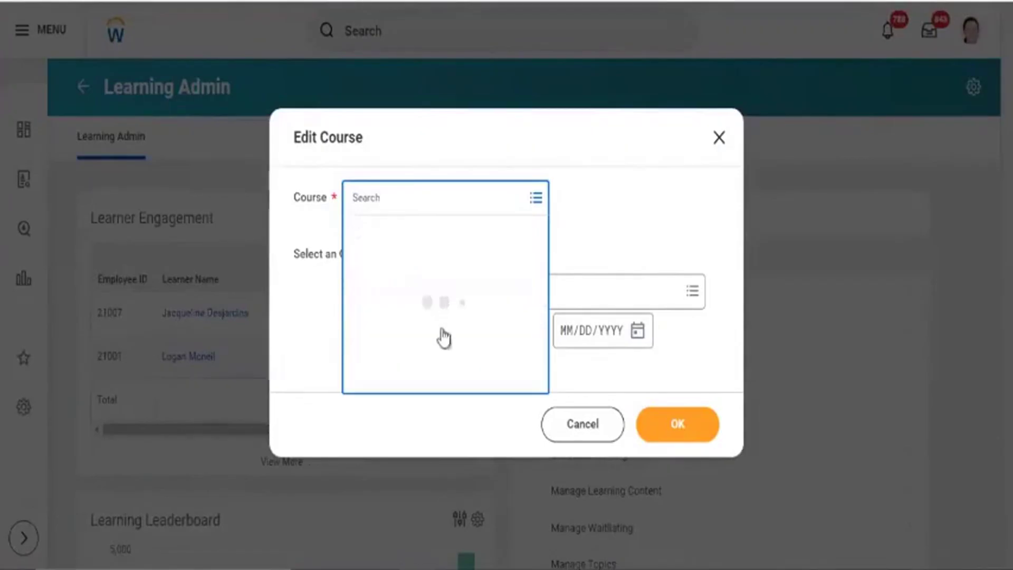
click(407, 275)
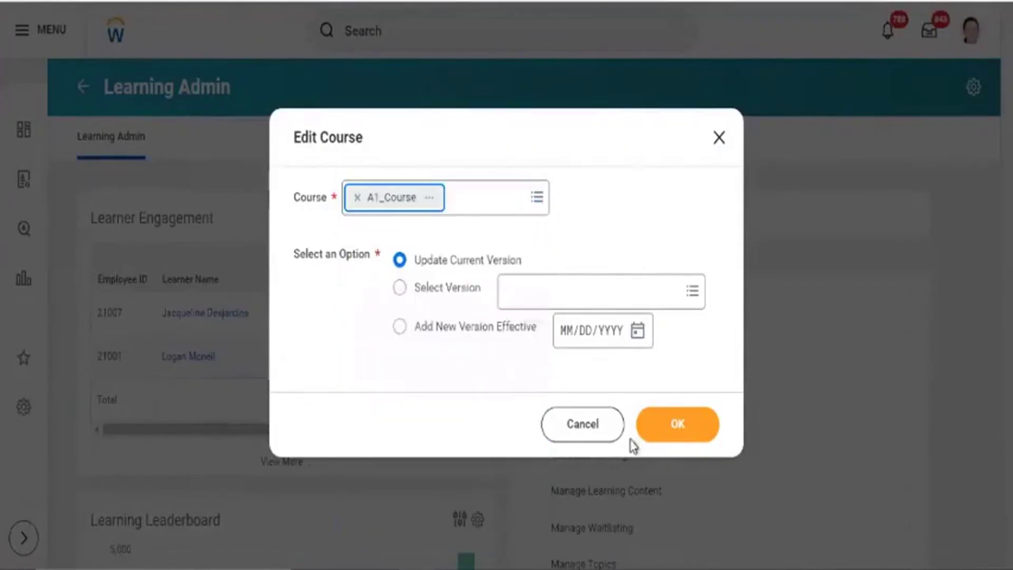
key(Tab)
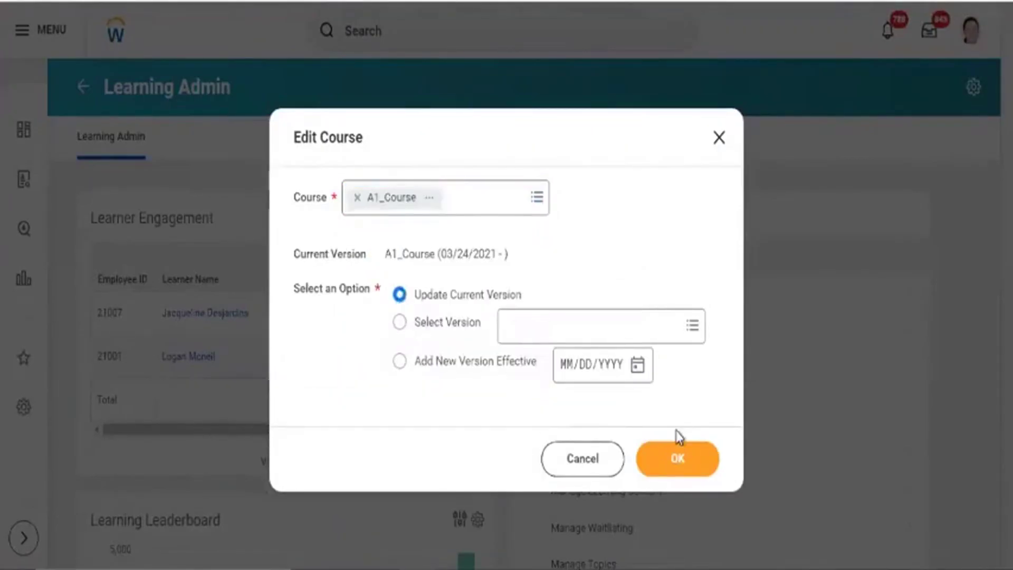
click(674, 455)
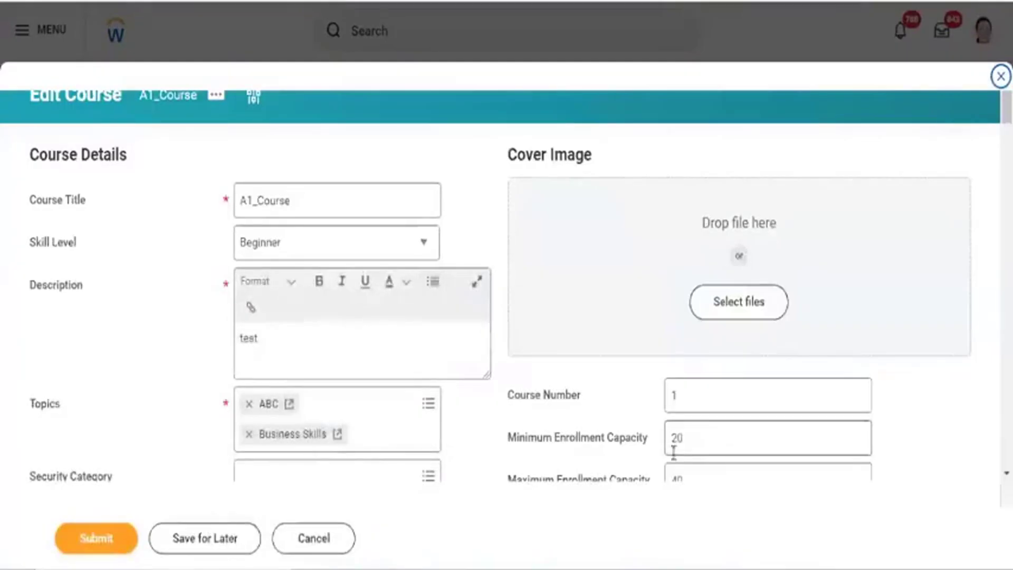
click(313, 539)
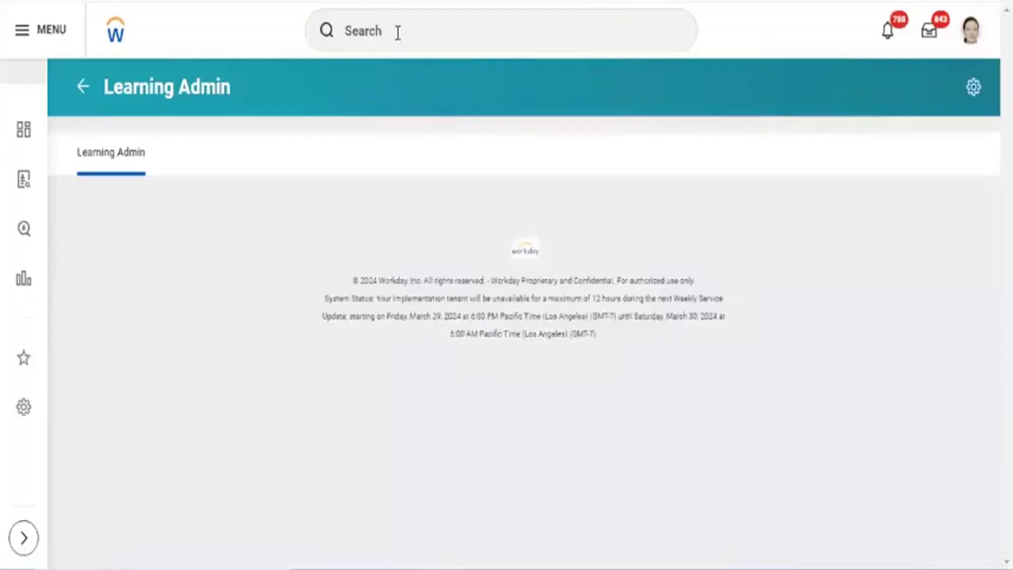
Step: Search for 'view course' after discarding 'maintain cours', and dismiss the suggestions list
click(398, 33)
text(ma)
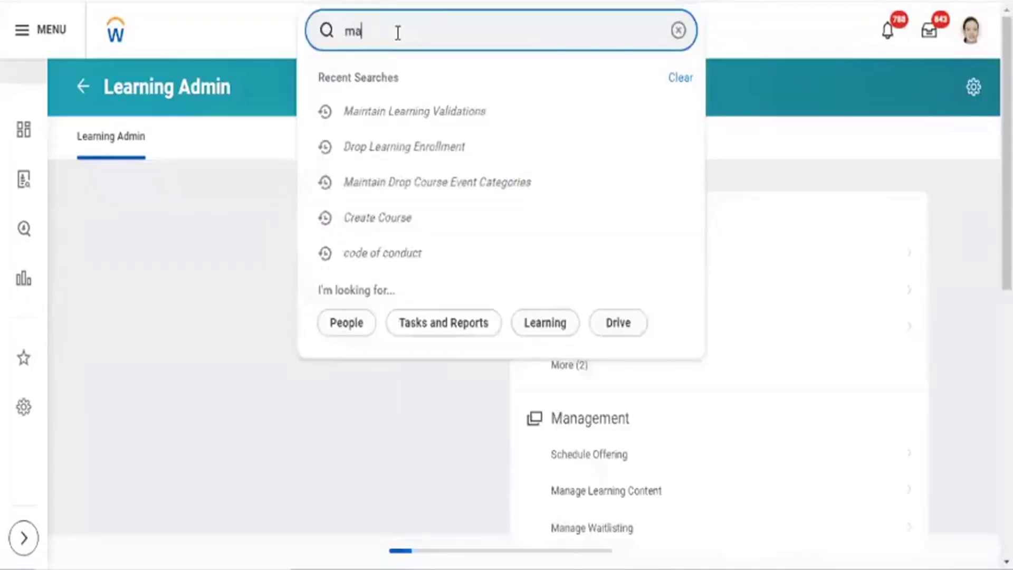
text(intain)
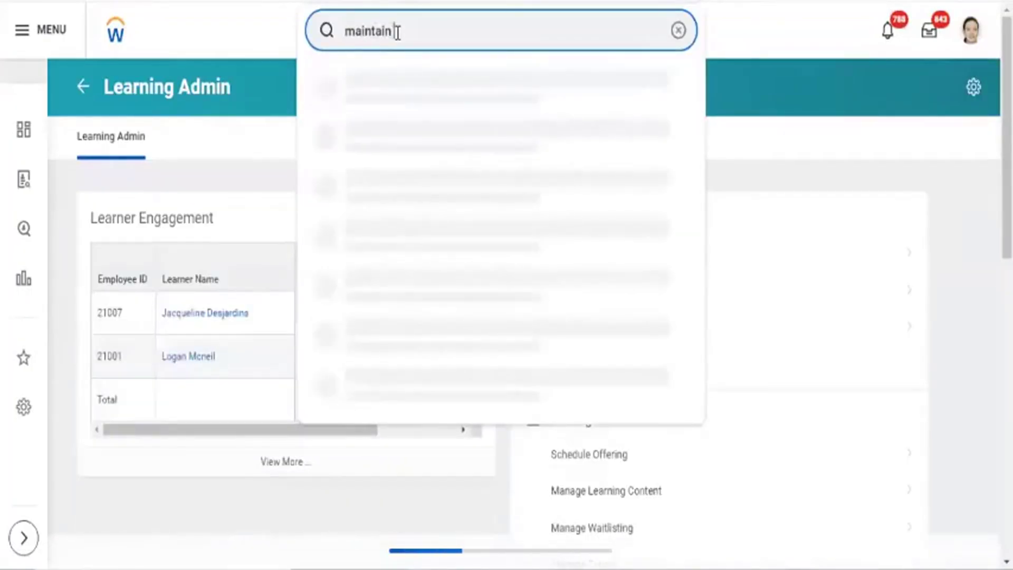
text( cour)
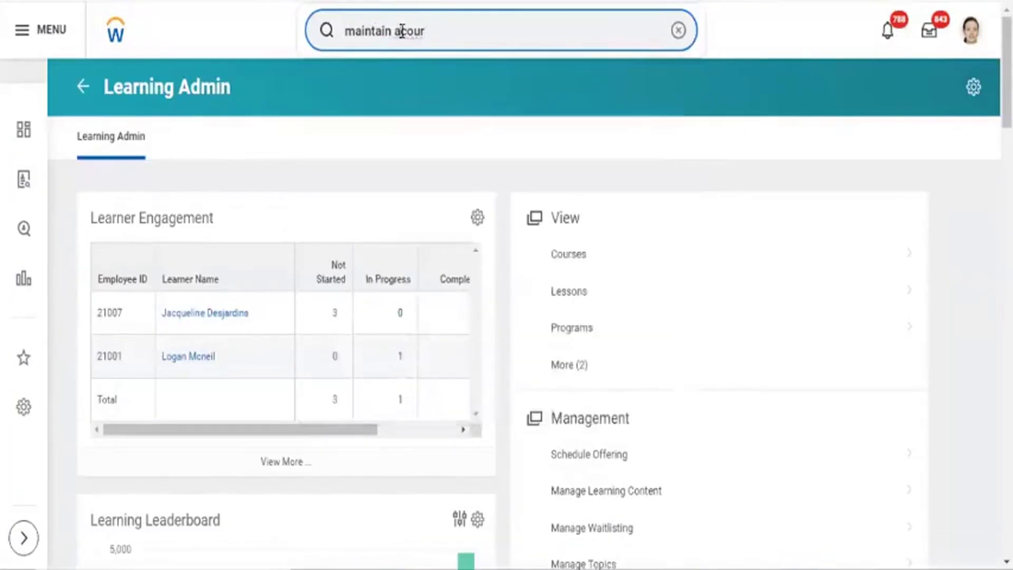
click(402, 31)
key(BackSpace)
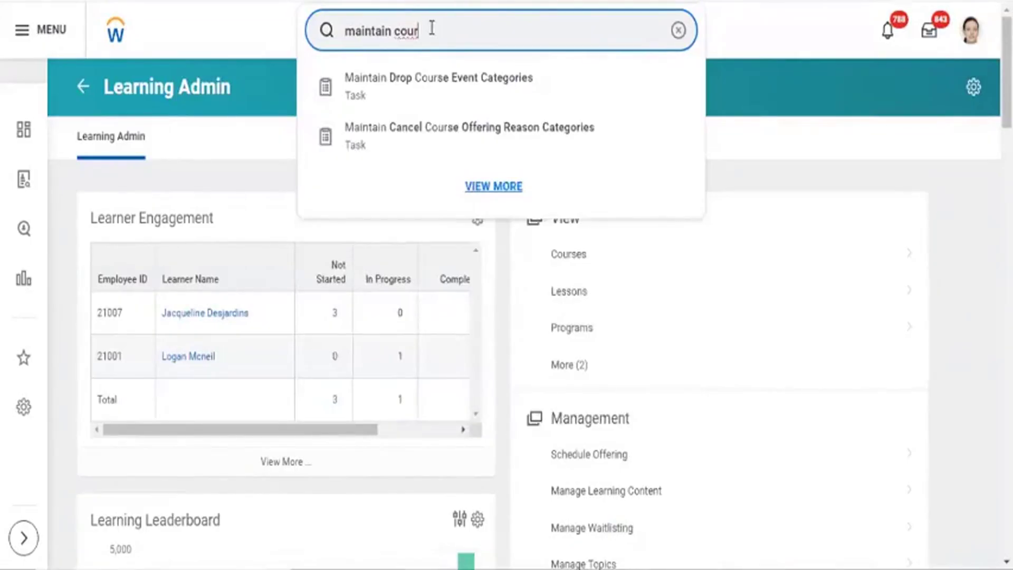
text(s)
key(BackSpace)
key(BackSpace)
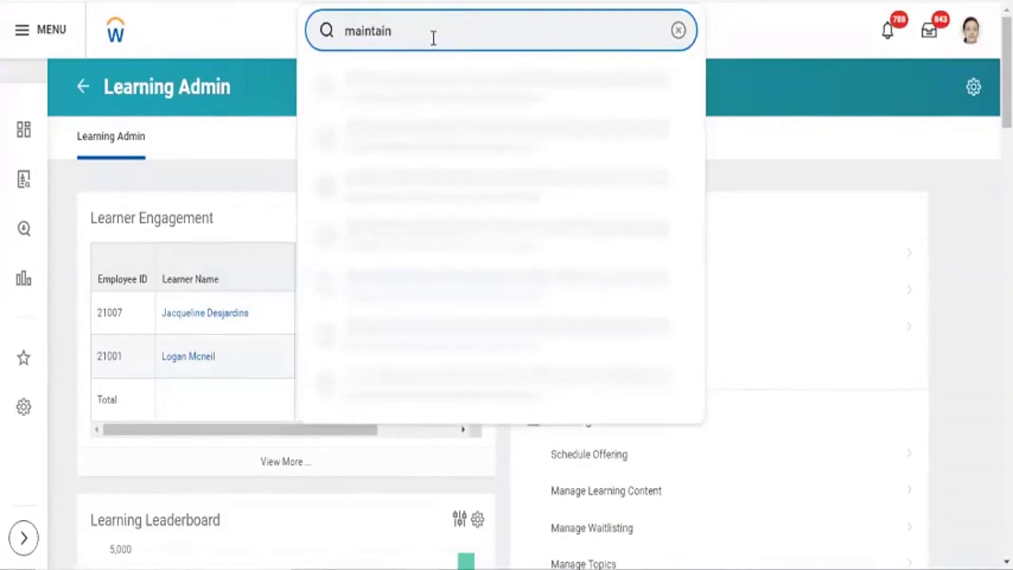
key(BackSpace)
key(BackSpace)
key(BackSpace)
key(BackSpace)
key(BackSpace)
key(BackSpace)
key(BackSpace)
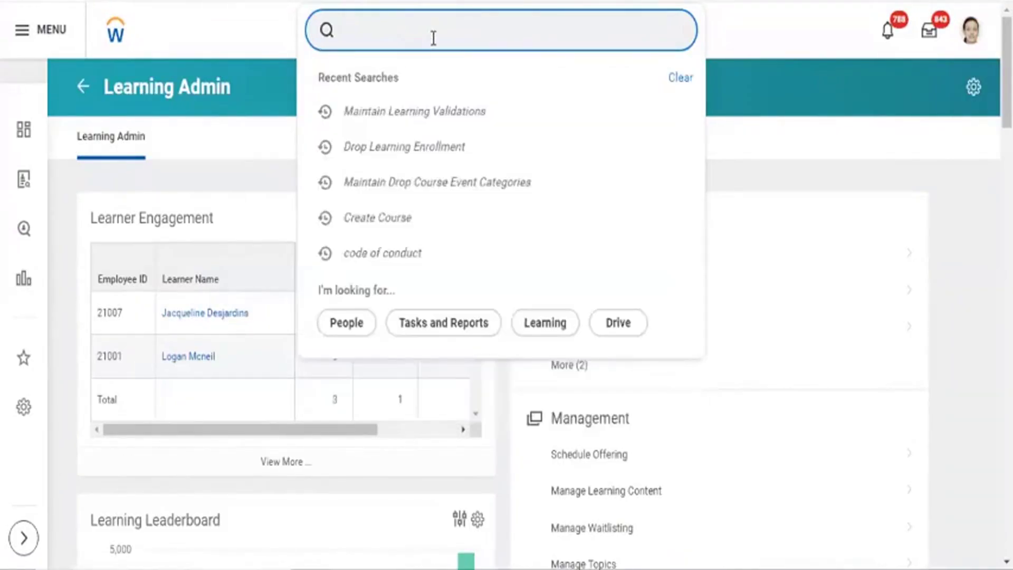
text(view )
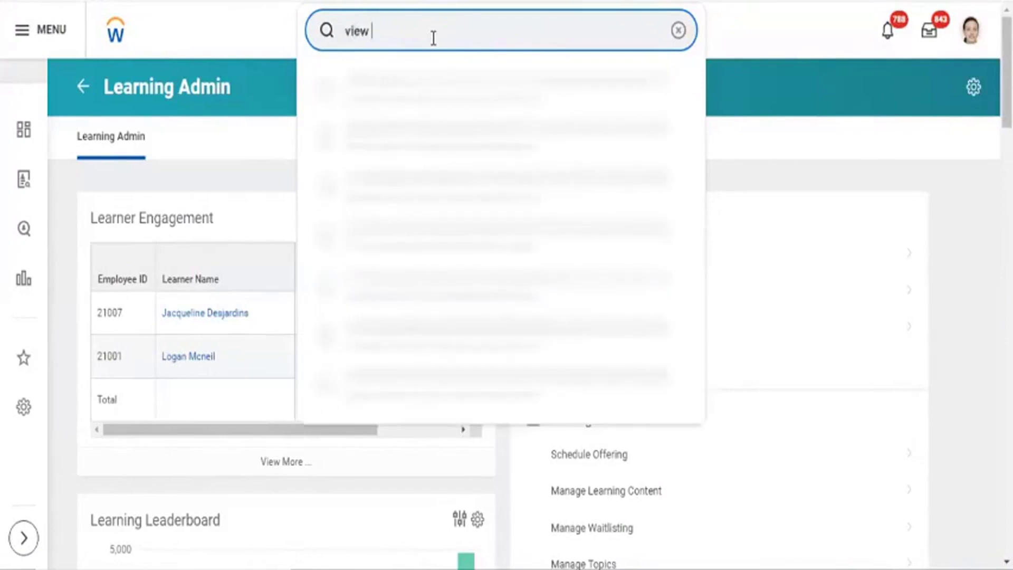
text(course)
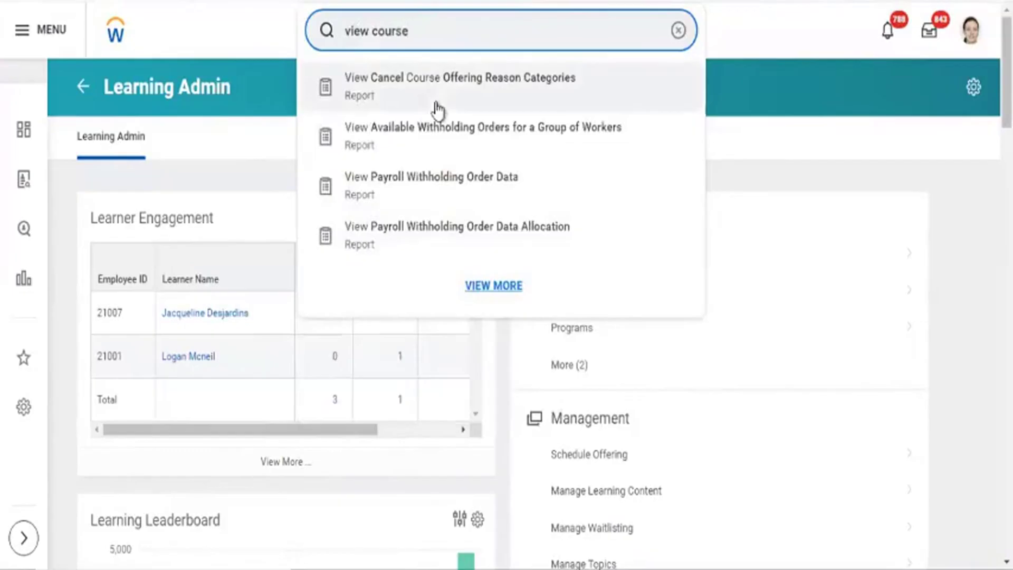
click(230, 147)
double_click(227, 143)
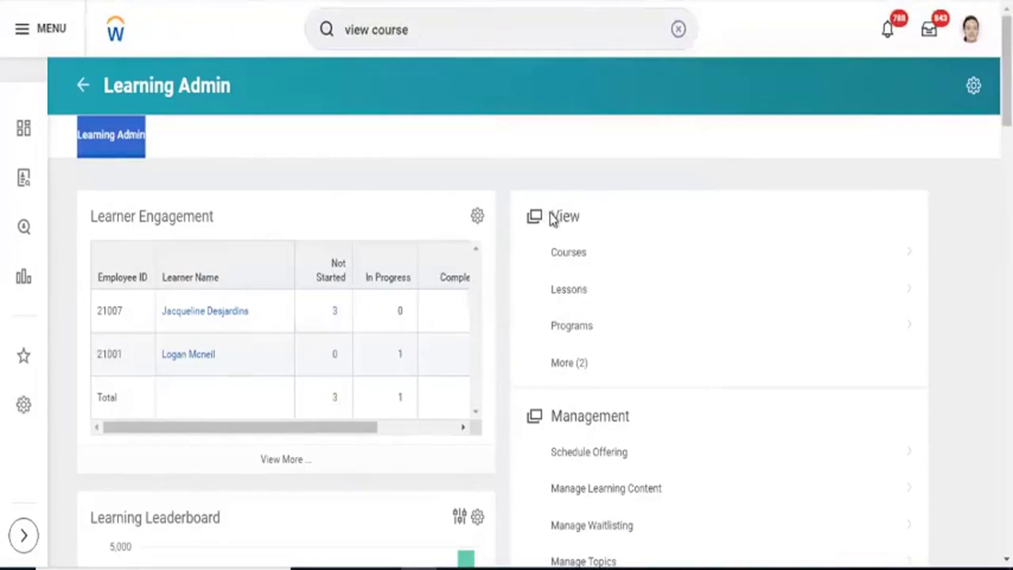
Step: Expand the View list, look up campaigns matching 'new hire', and close the lookup unselected
double_click(573, 214)
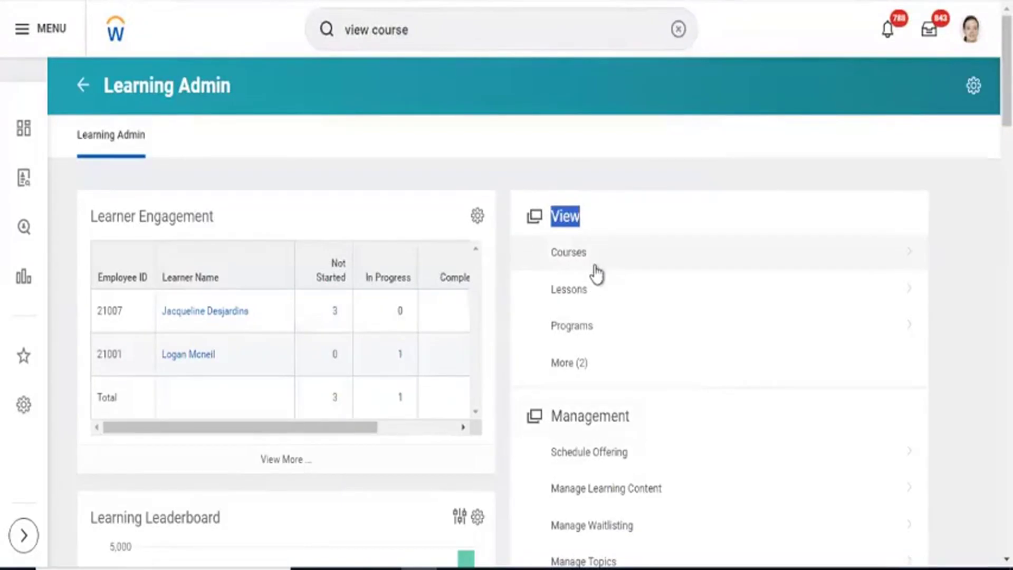
click(574, 363)
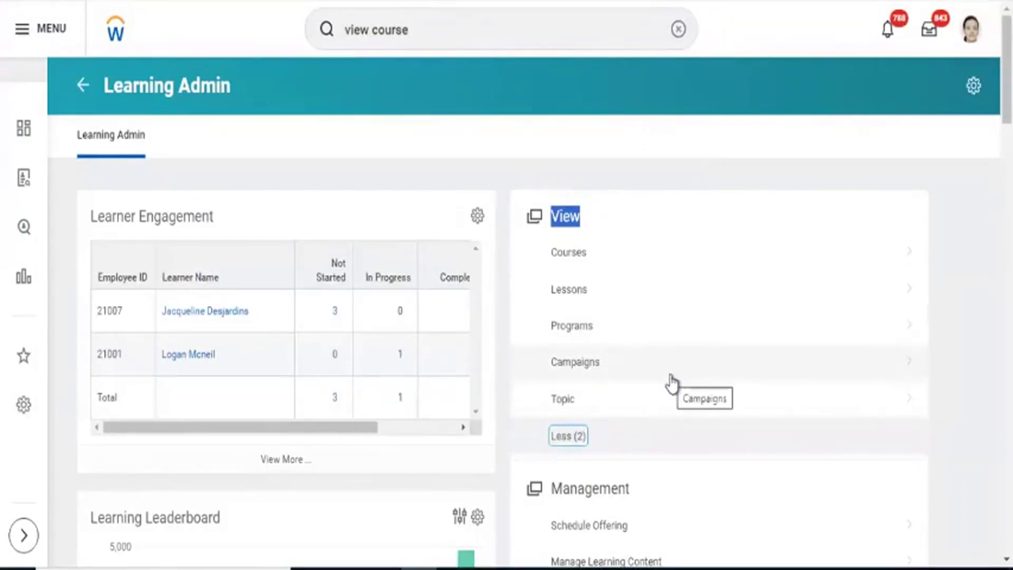
click(671, 382)
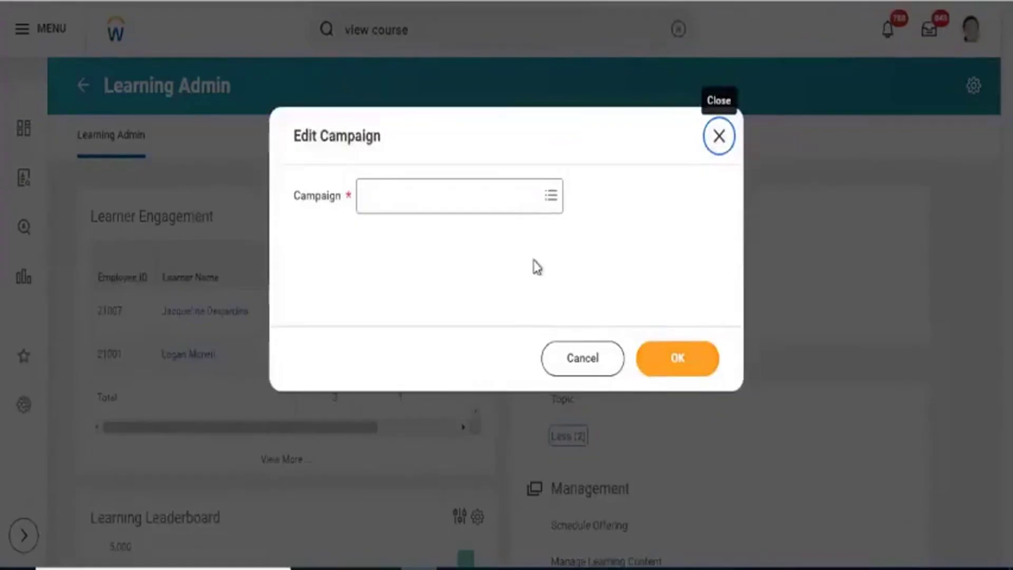
click(472, 199)
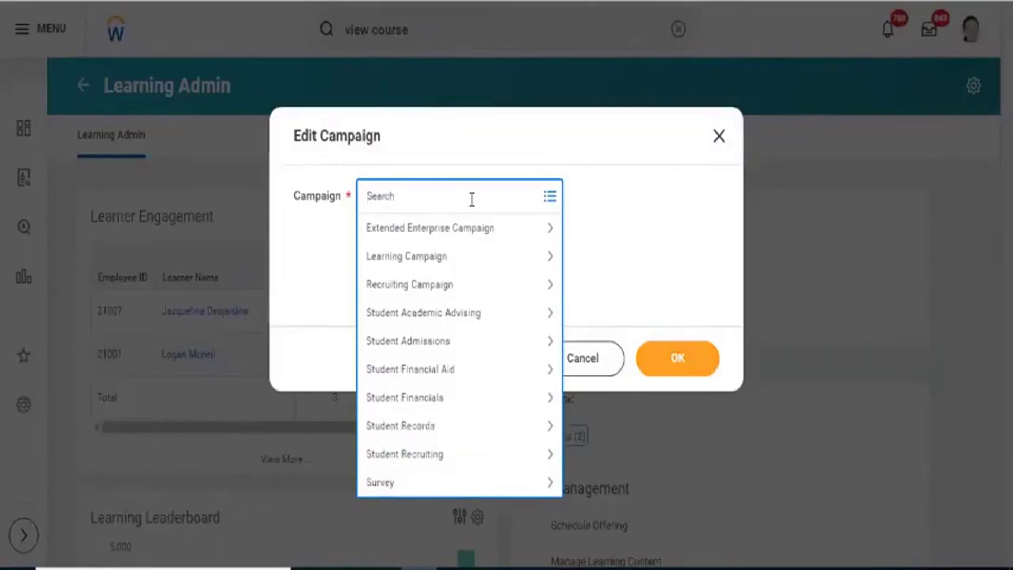
text(new hire)
key(Return)
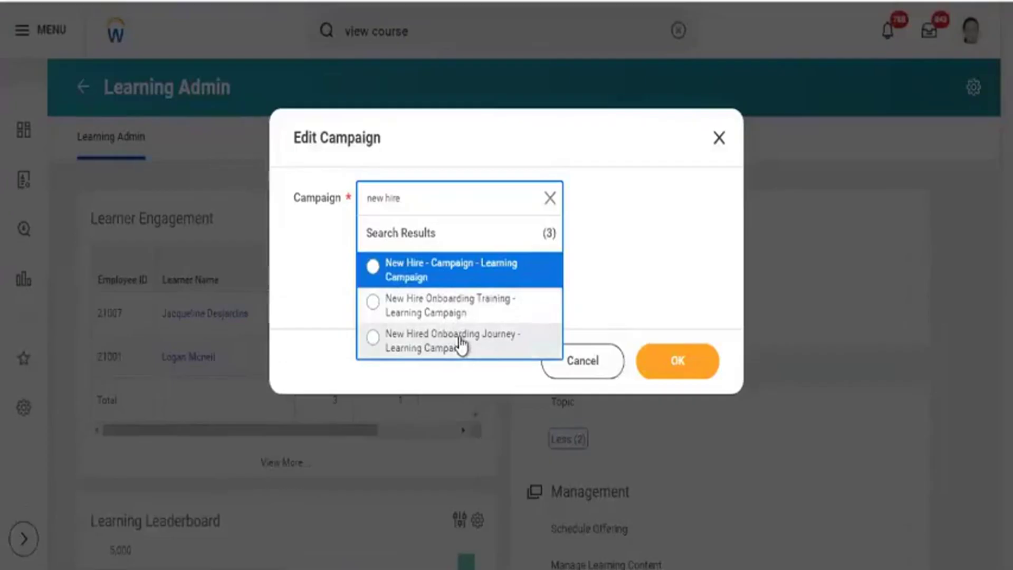
click(718, 144)
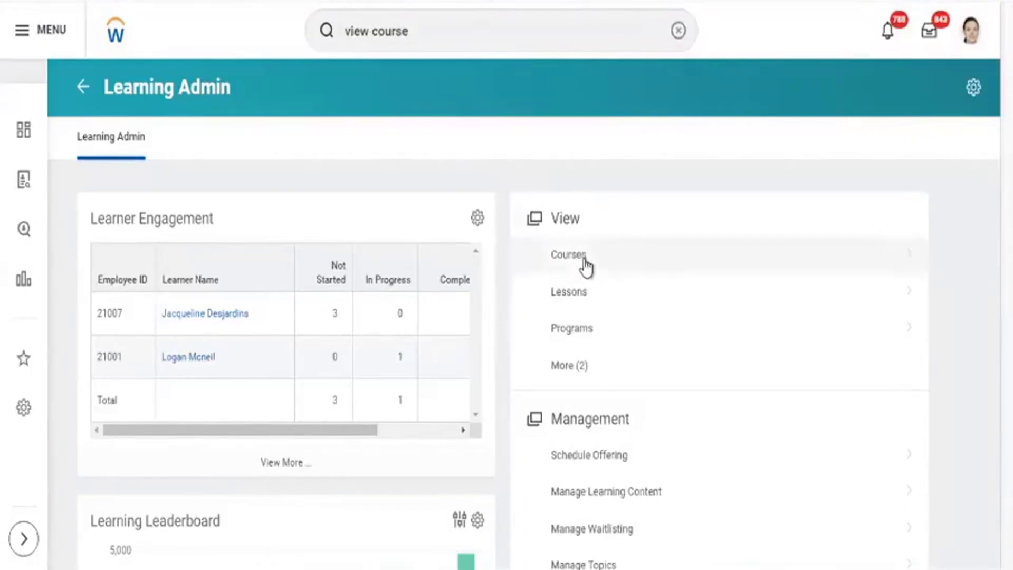
Step: Show Campaigns and Topic under View and clear the 'view course' search text
click(560, 369)
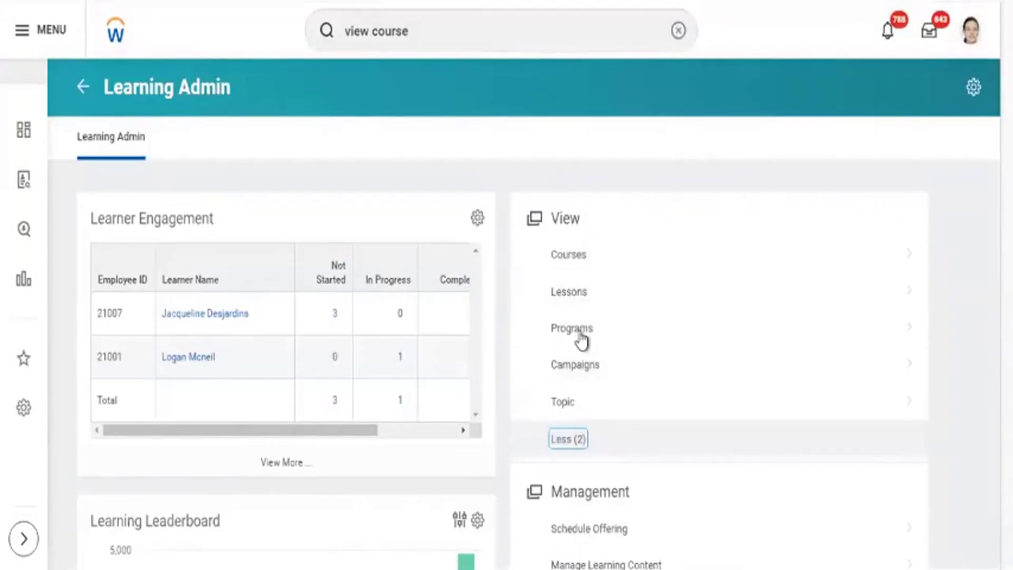
click(420, 24)
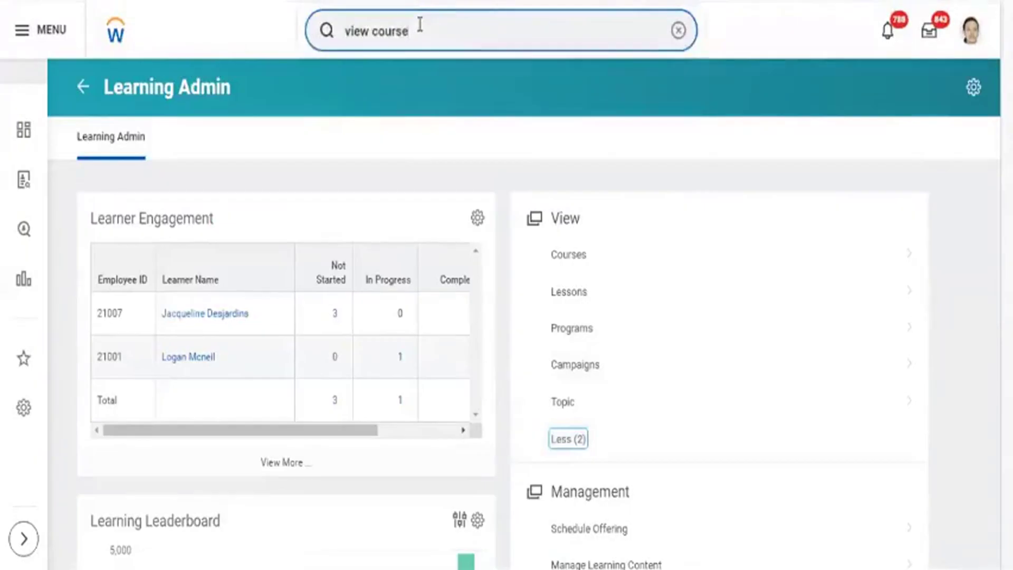
key(BackSpace)
key(BackSpace)
key(BackSpace)
key(BackSpace)
key(BackSpace)
key(BackSpace)
key(BackSpace)
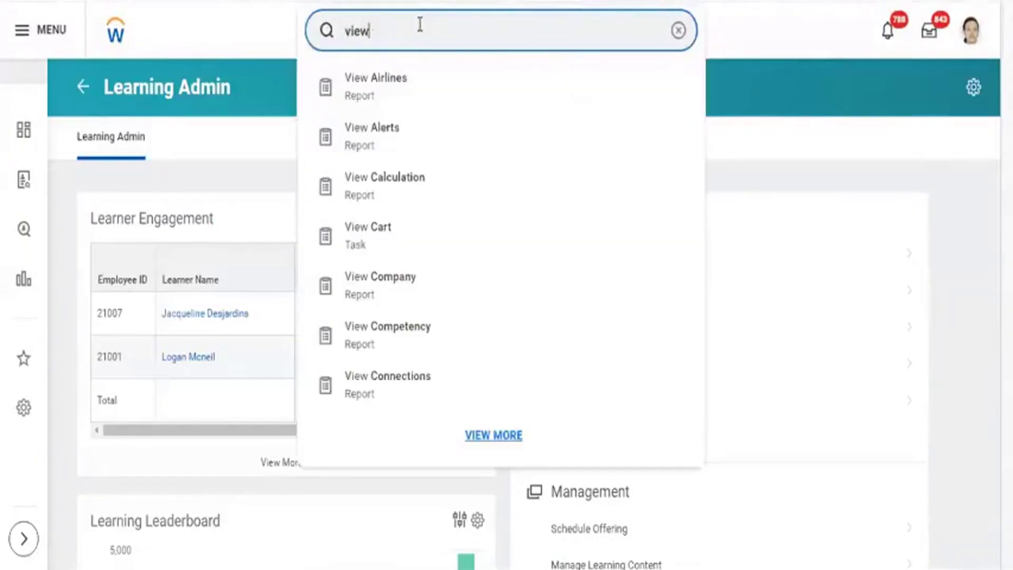
click(679, 31)
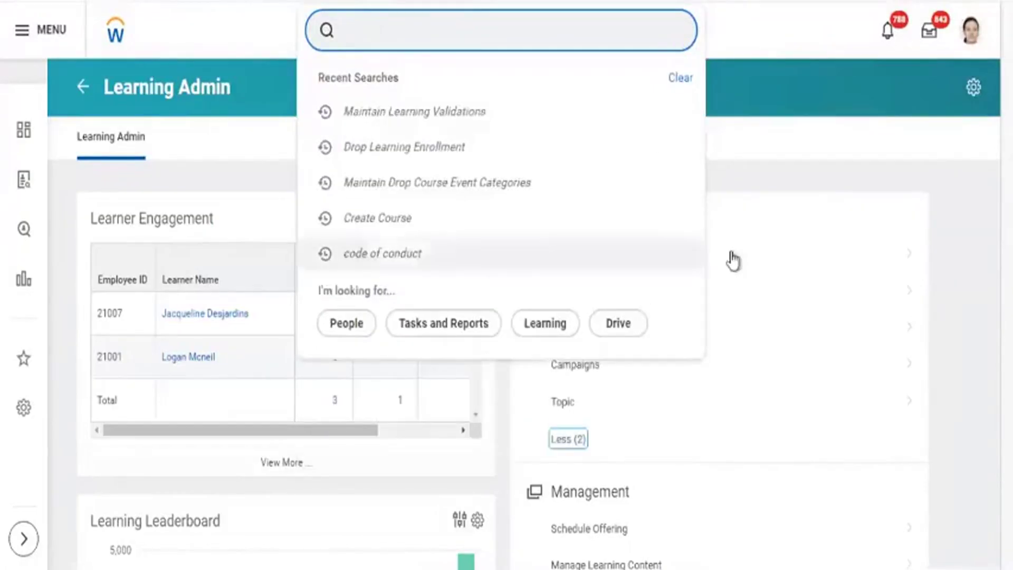
click(843, 197)
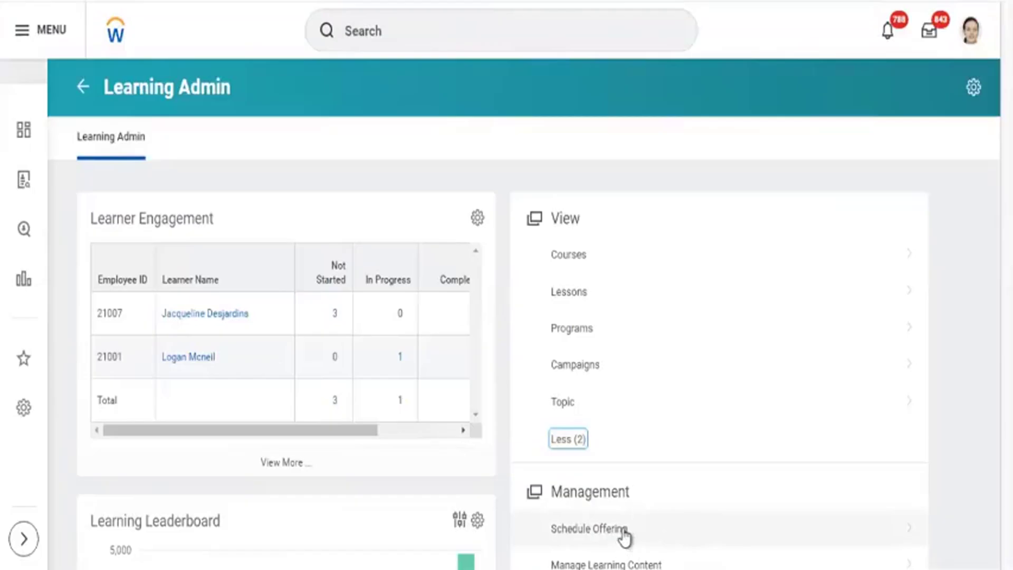
Step: Open the inactive lesson Opportunity Graph with Learning via Manage Learning Content, after briefly visiting Schedule Offering
click(716, 537)
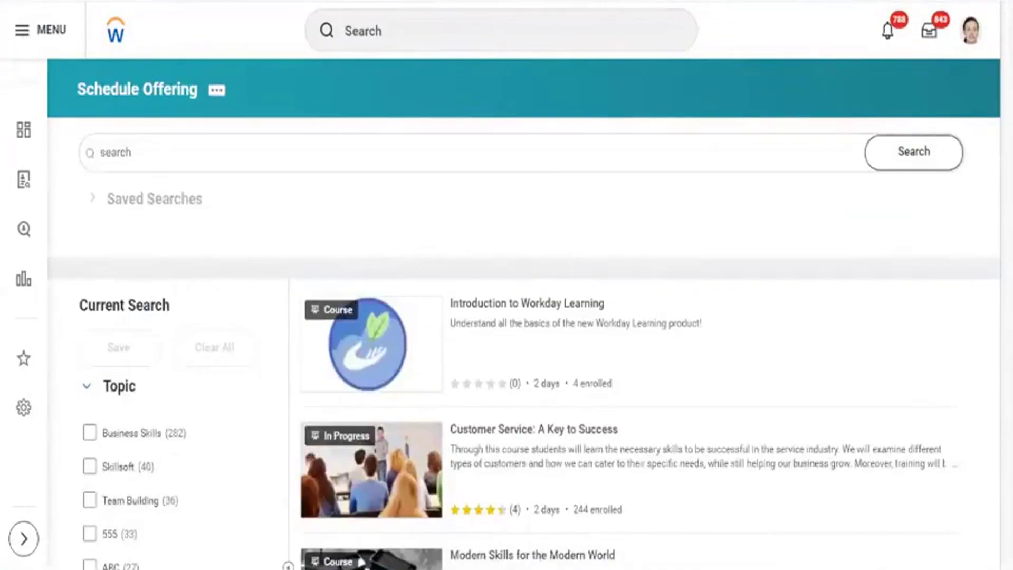
key(alt+Left)
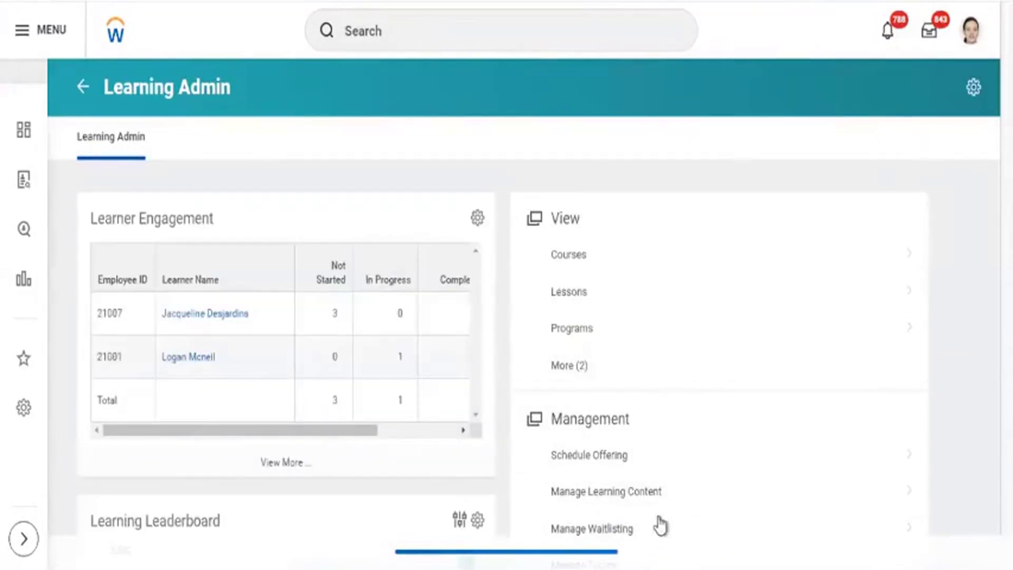
click(645, 495)
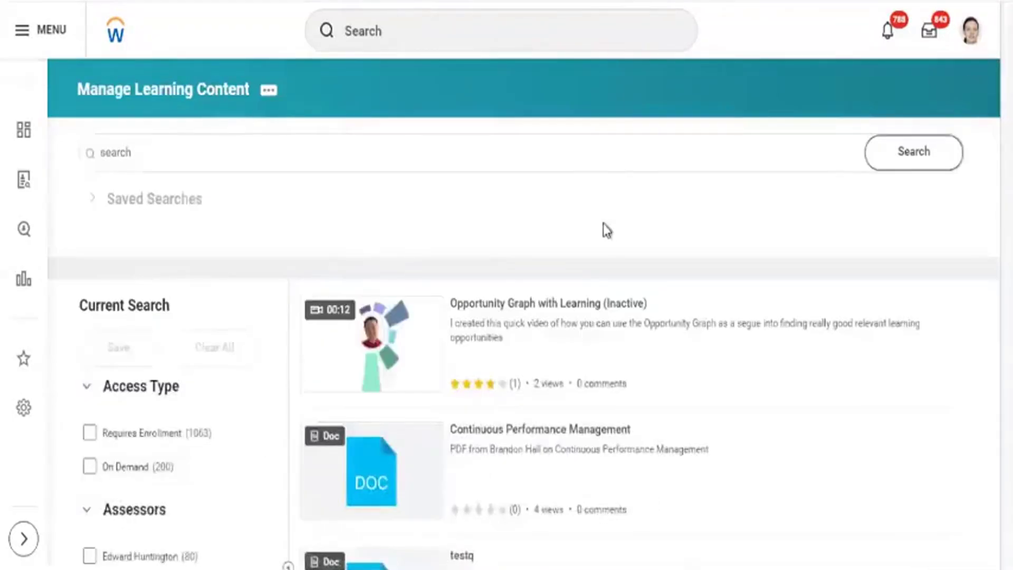
click(522, 305)
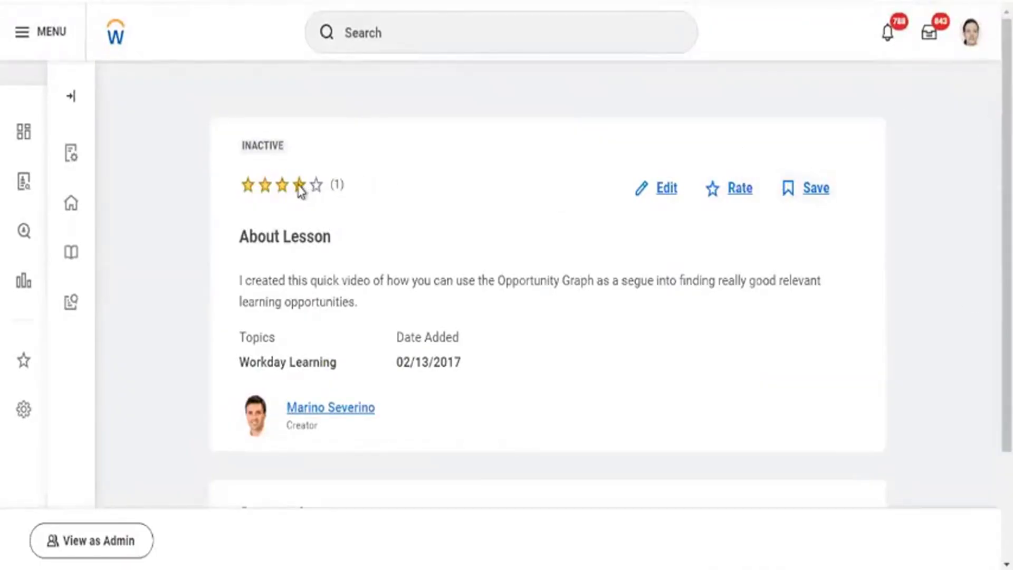
Step: Open the lesson's Edit form, scroll it, cancel twice without saving, and reload to the home page
click(668, 197)
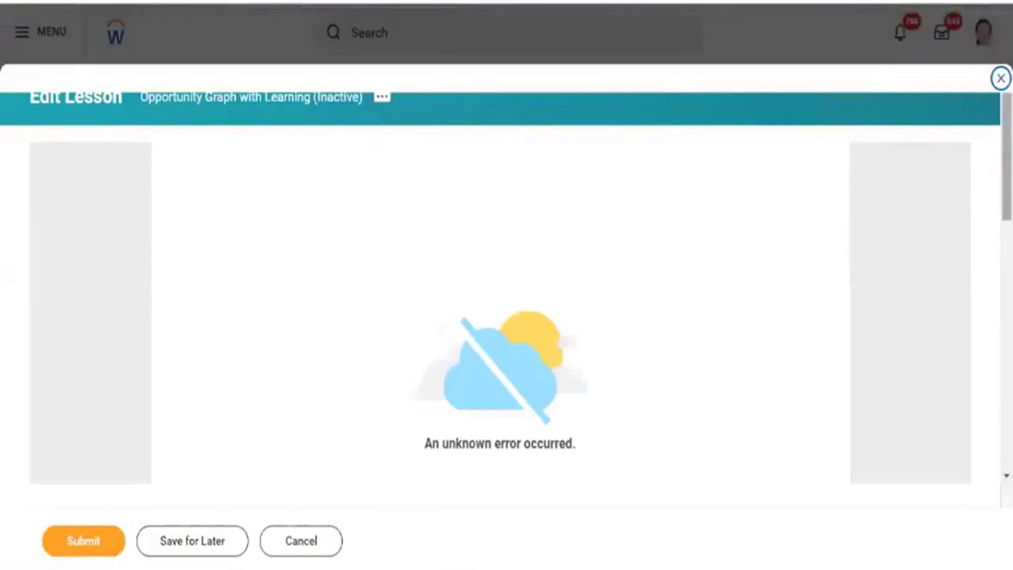
scroll(669, 199, down, 6)
scroll(506, 257, down, 6)
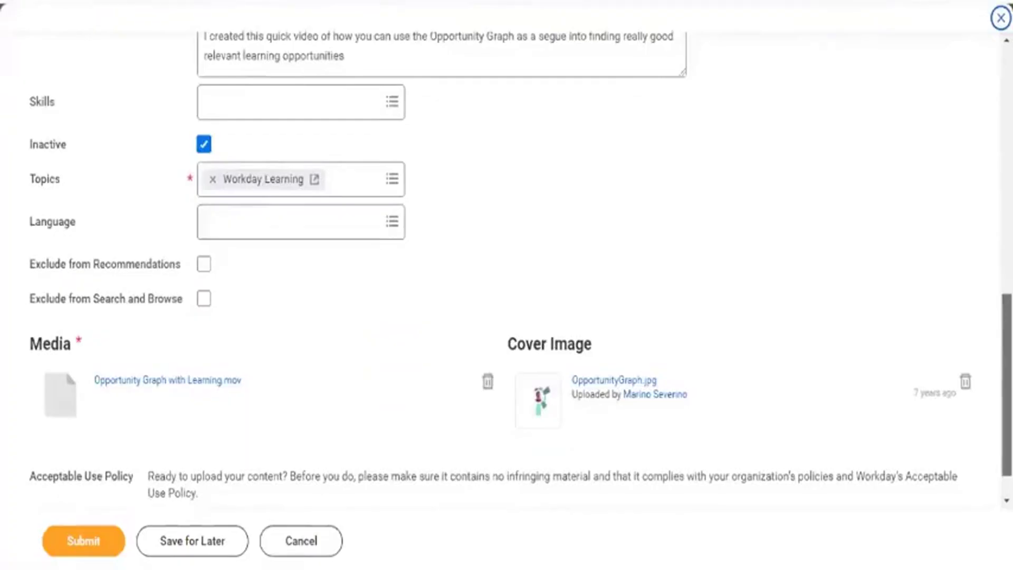
click(334, 549)
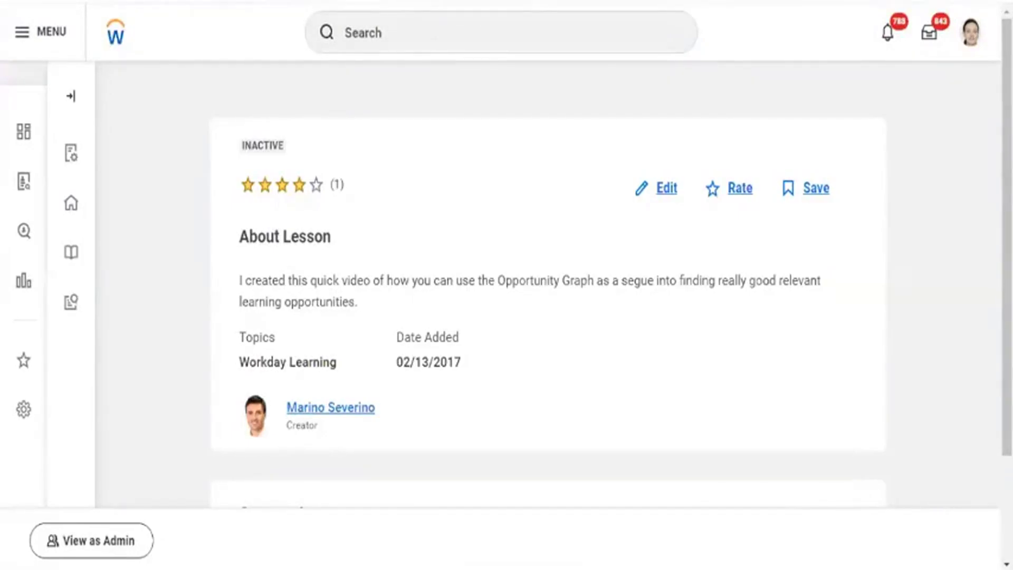
key(alt+Left)
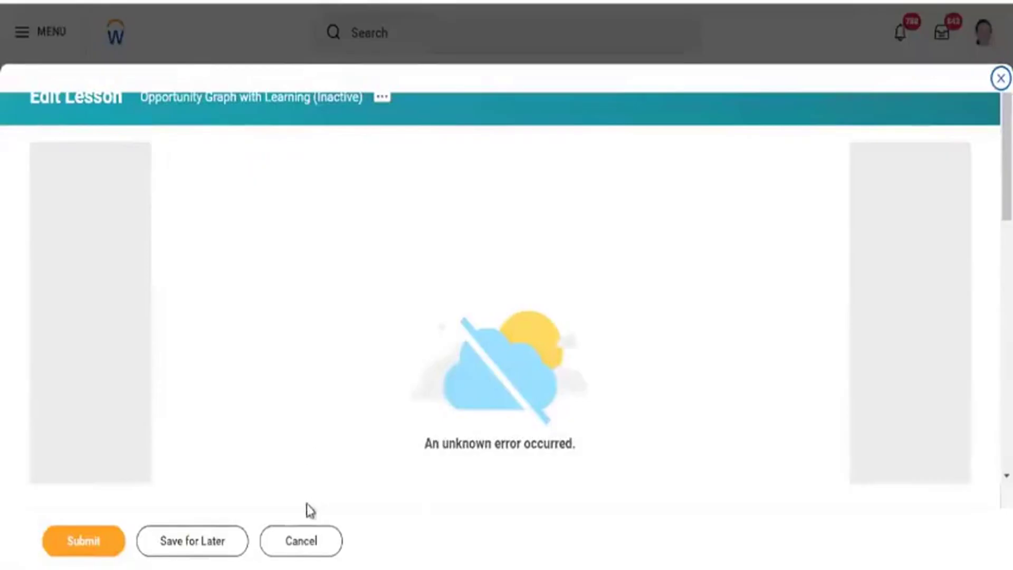
click(297, 548)
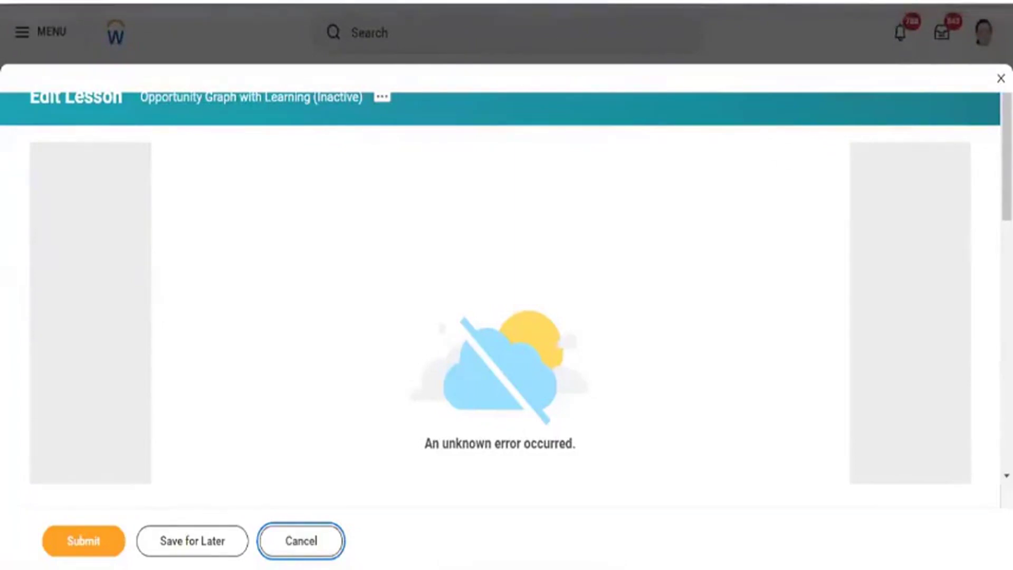
key(Tab)
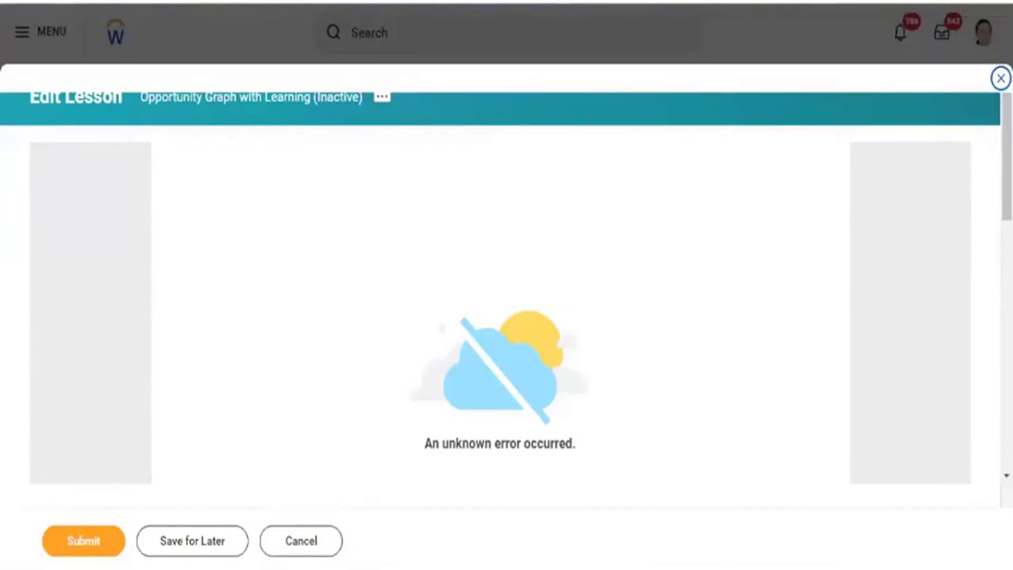
key(F5)
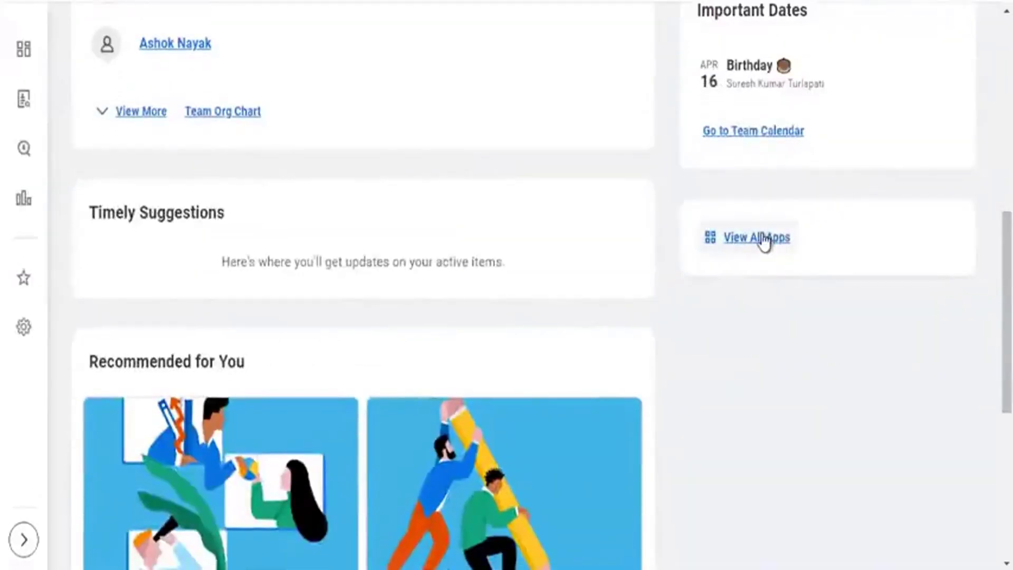
Step: Reopen the Learning Admin dashboard from the full apps list
click(765, 240)
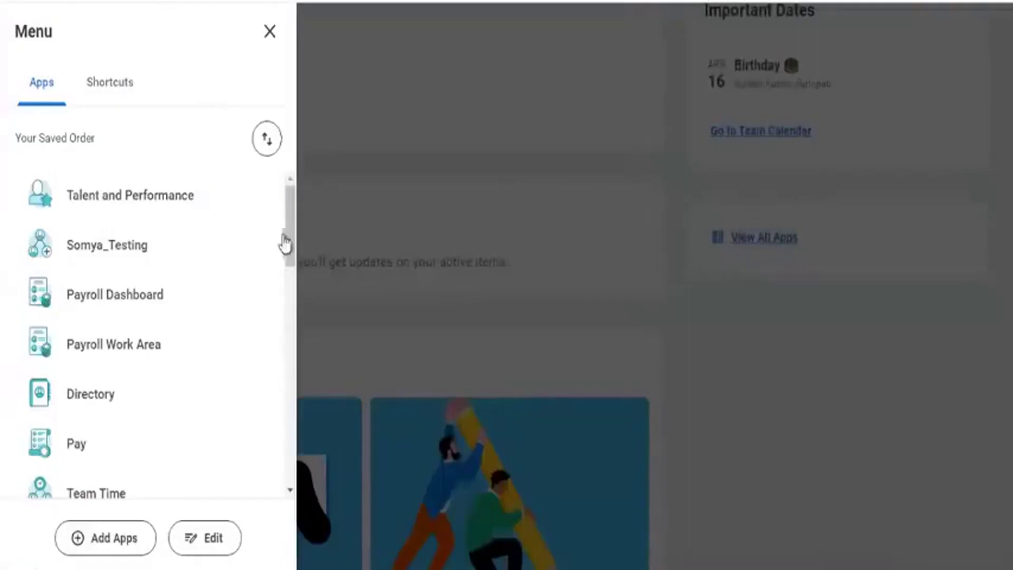
drag(290, 222, 283, 385)
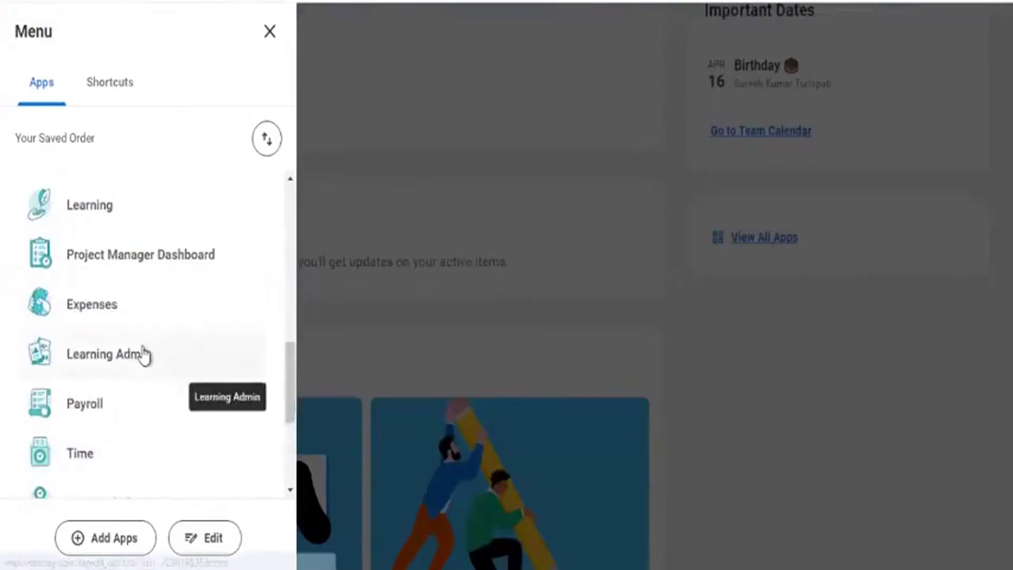
click(141, 351)
Step: Expand the View list to include Campaigns and Topic beside Learner Engagement
scroll(531, 285, down, 7)
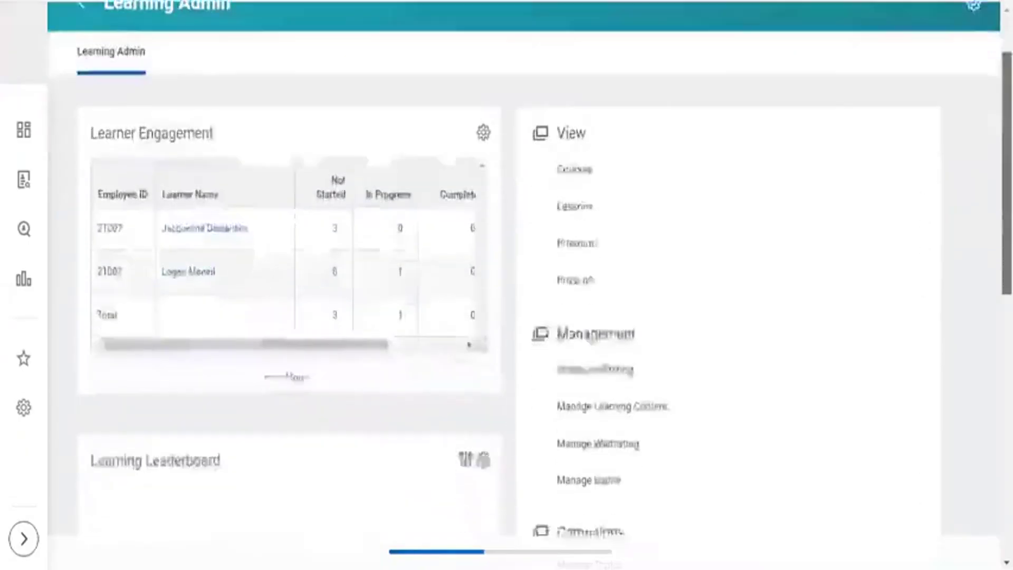
scroll(530, 285, up, 6)
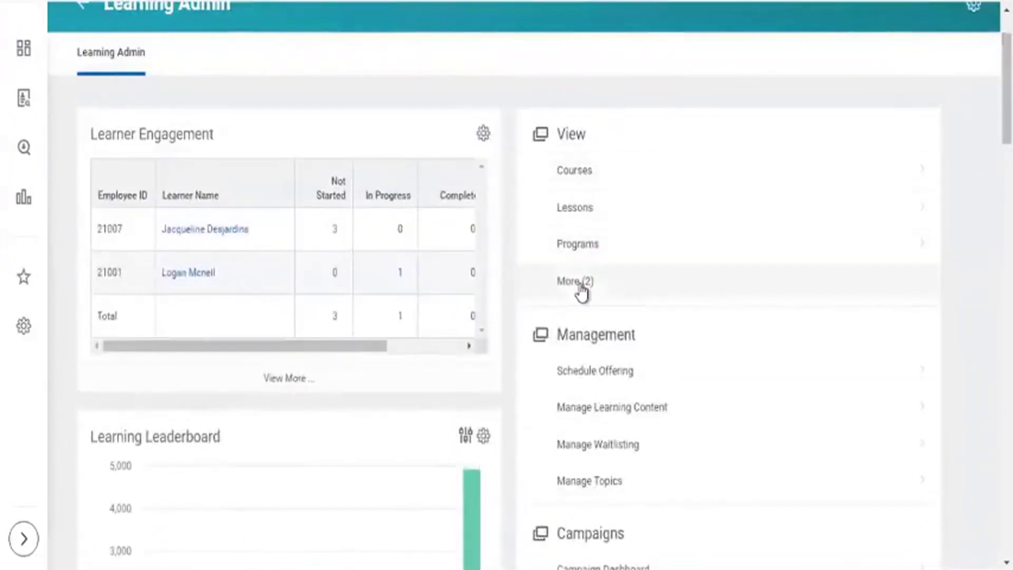
click(595, 280)
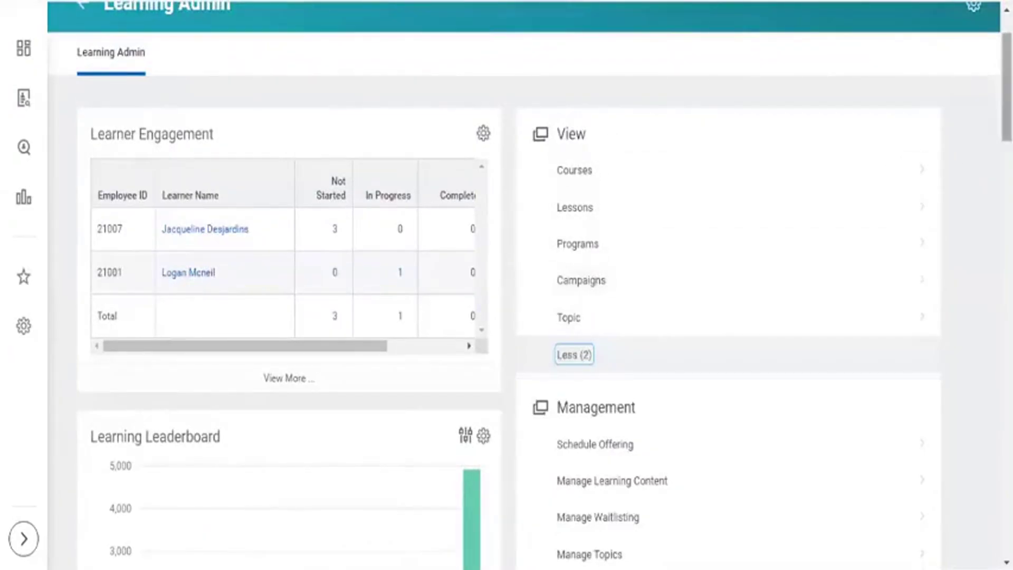
scroll(531, 285, down, 2)
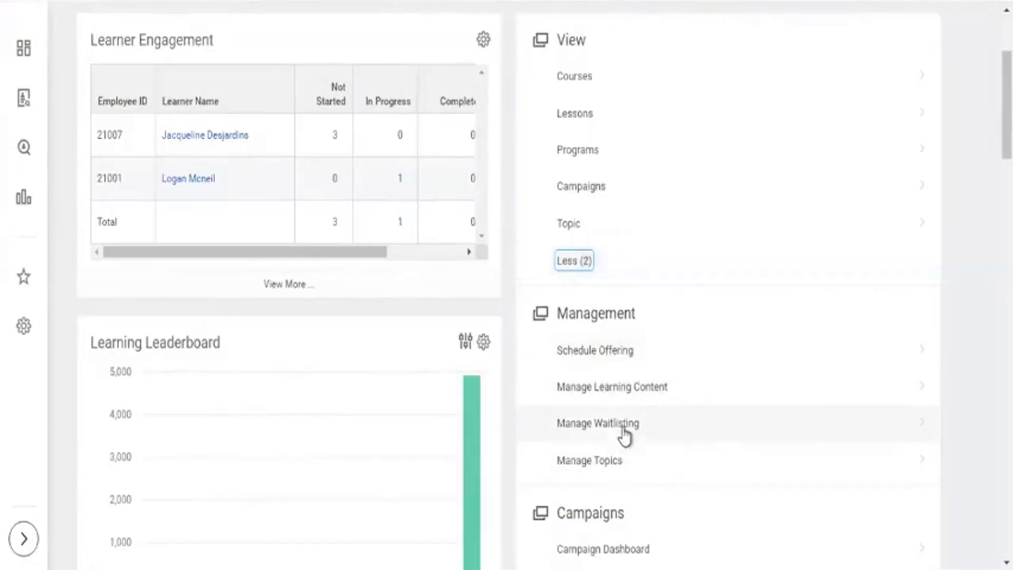
click(624, 434)
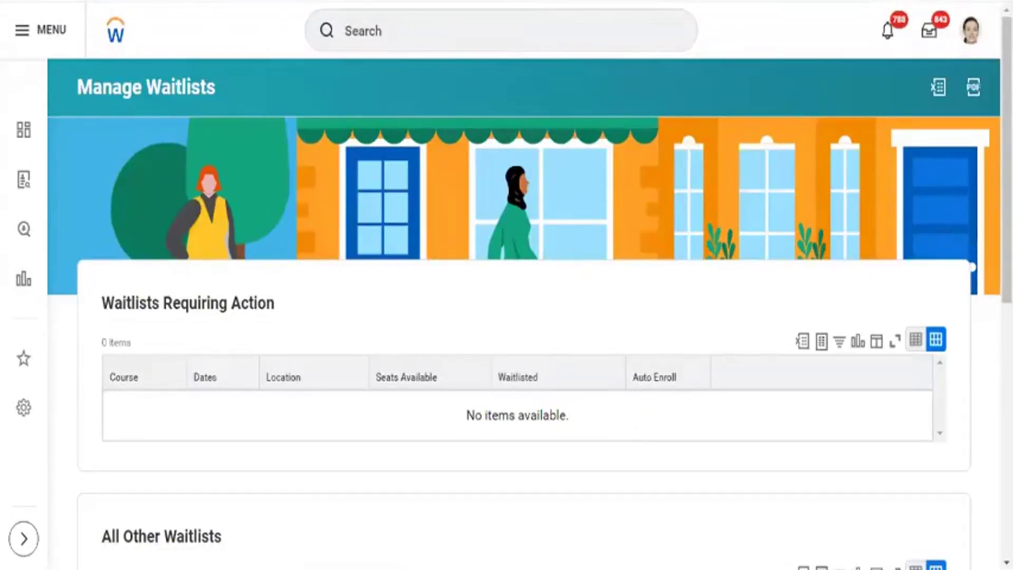
click(135, 40)
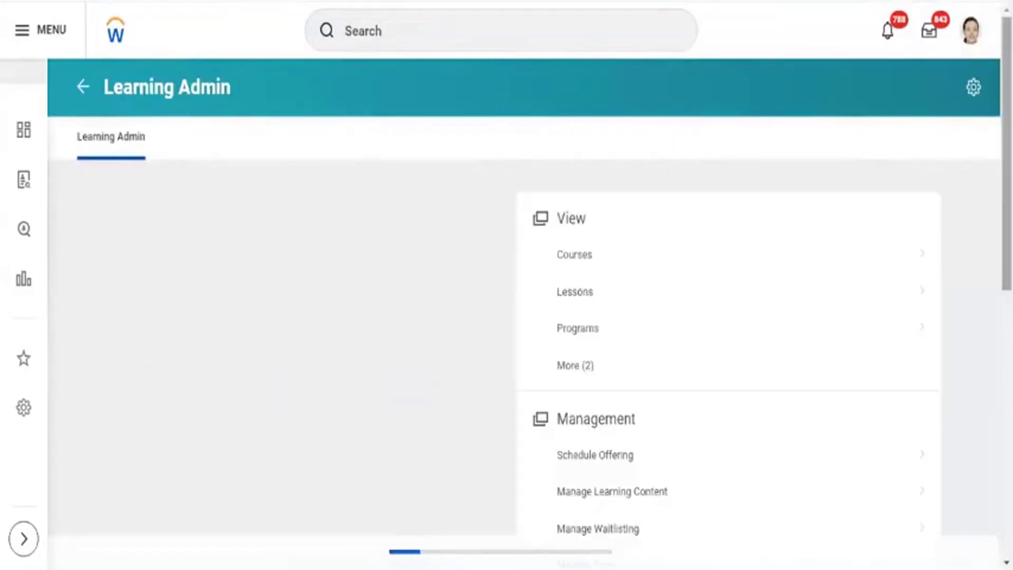
scroll(527, 284, down, 4)
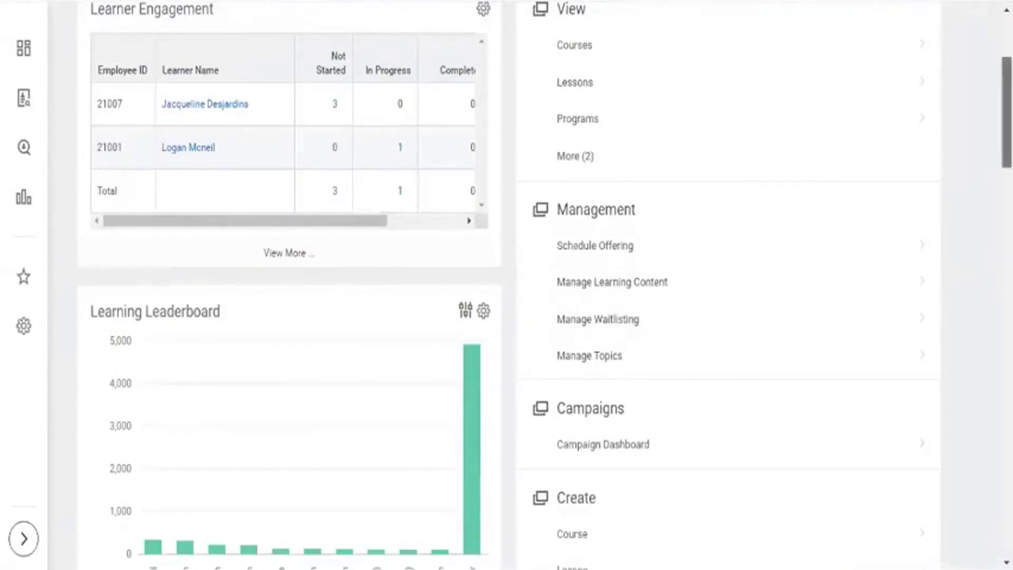
scroll(506, 284, down, 4)
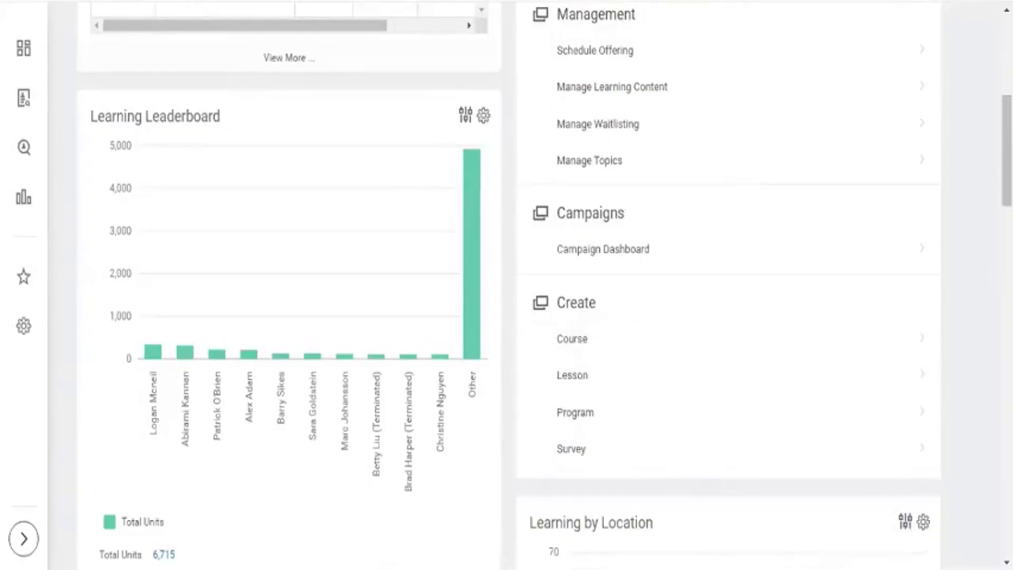
scroll(506, 285, down, 3)
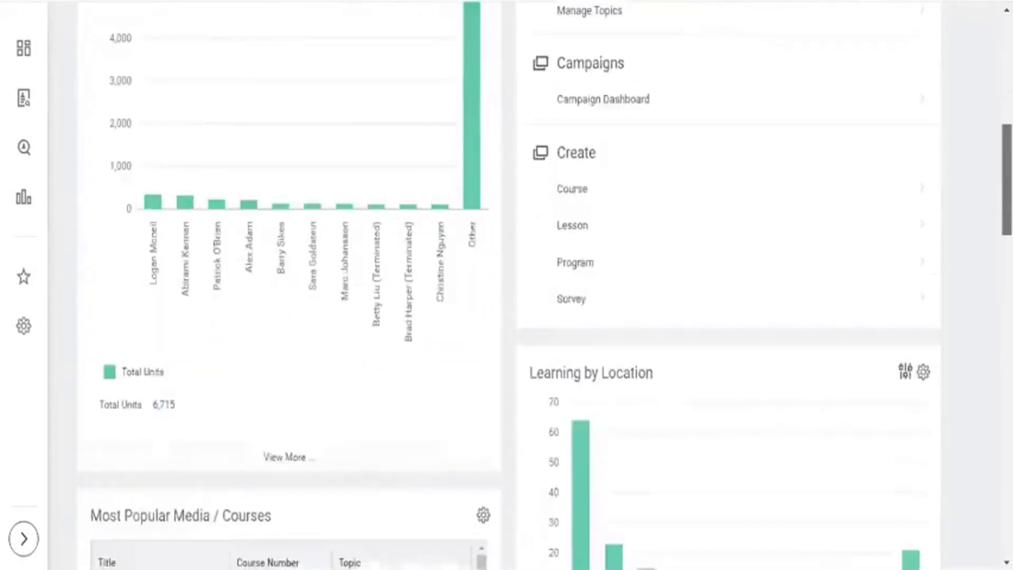
scroll(506, 285, down, 6)
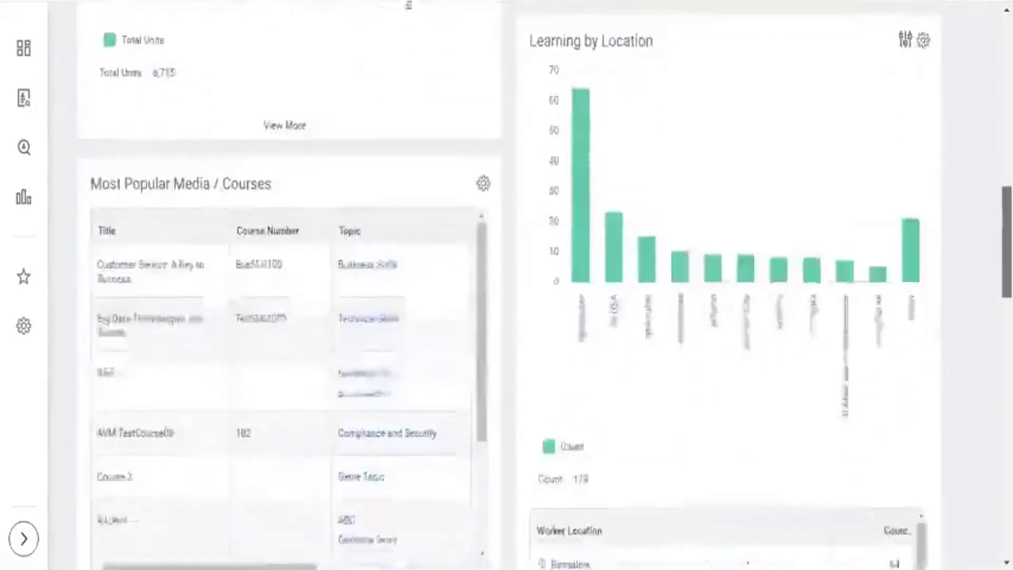
scroll(506, 285, down, 2)
scroll(507, 285, down, 3)
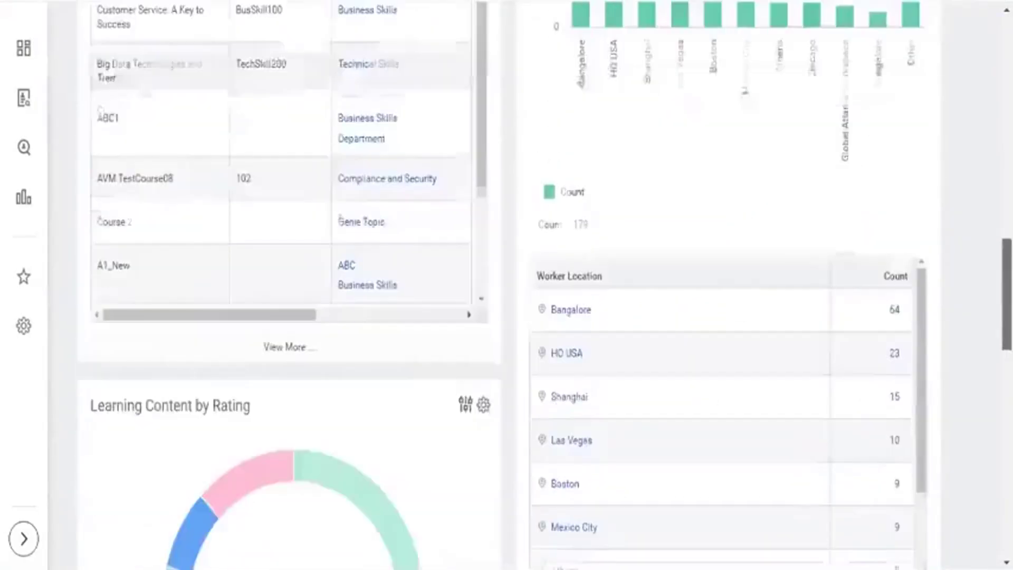
scroll(507, 285, down, 1)
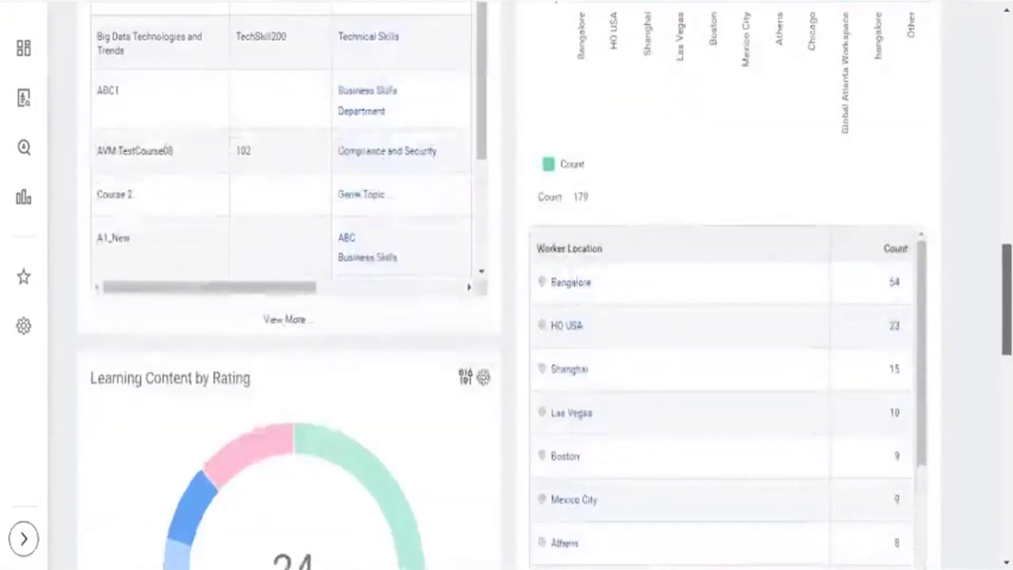
scroll(507, 285, up, 1)
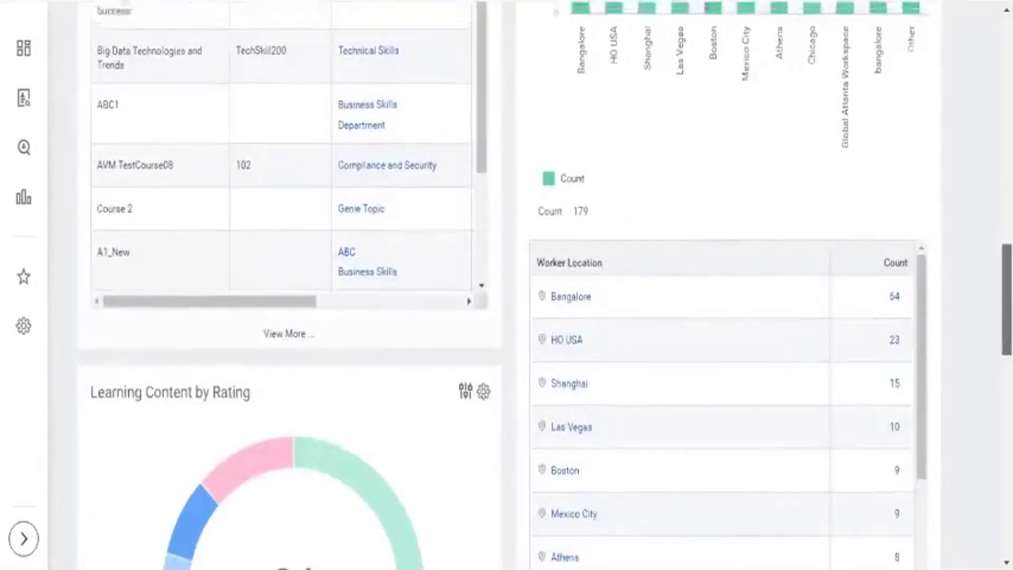
scroll(507, 285, down, 2)
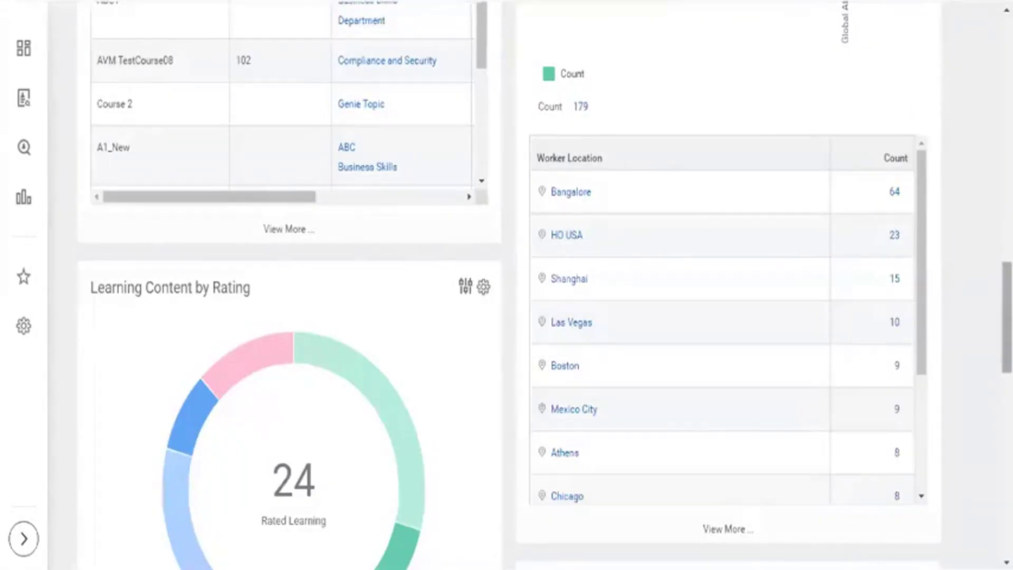
scroll(506, 285, down, 5)
scroll(506, 285, up, 5)
scroll(507, 285, down, 12)
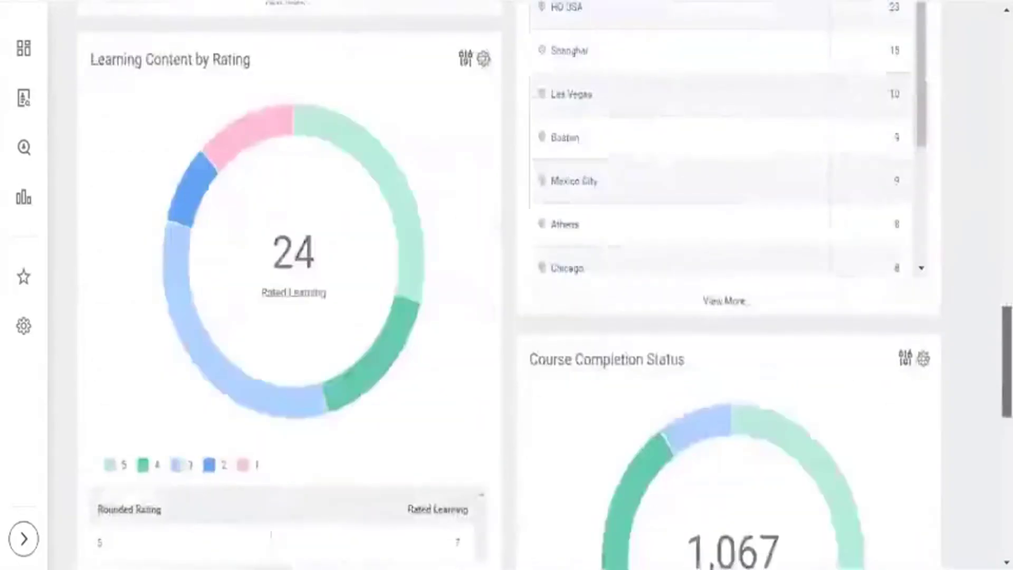
scroll(506, 285, up, 15)
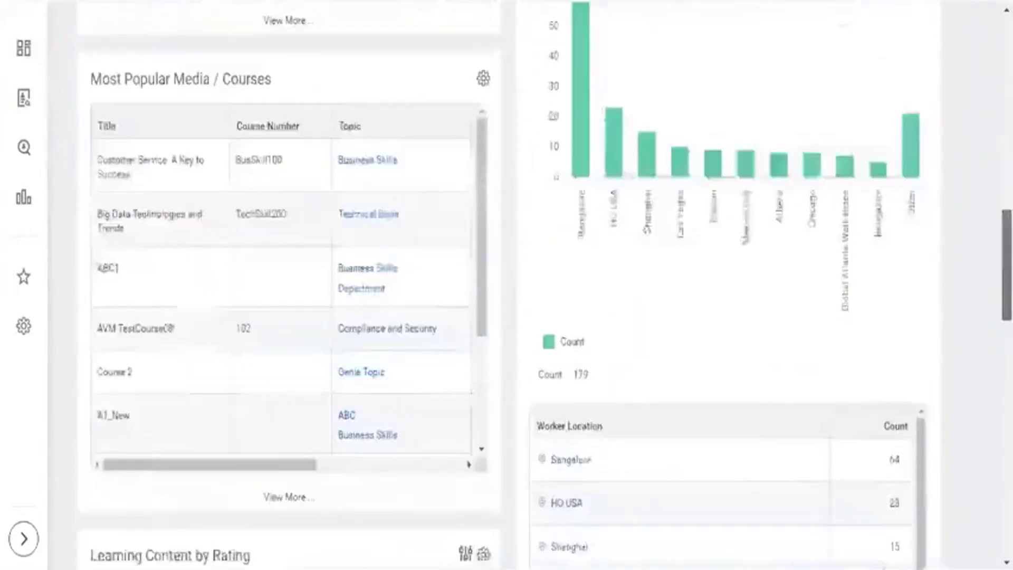
scroll(507, 285, up, 1)
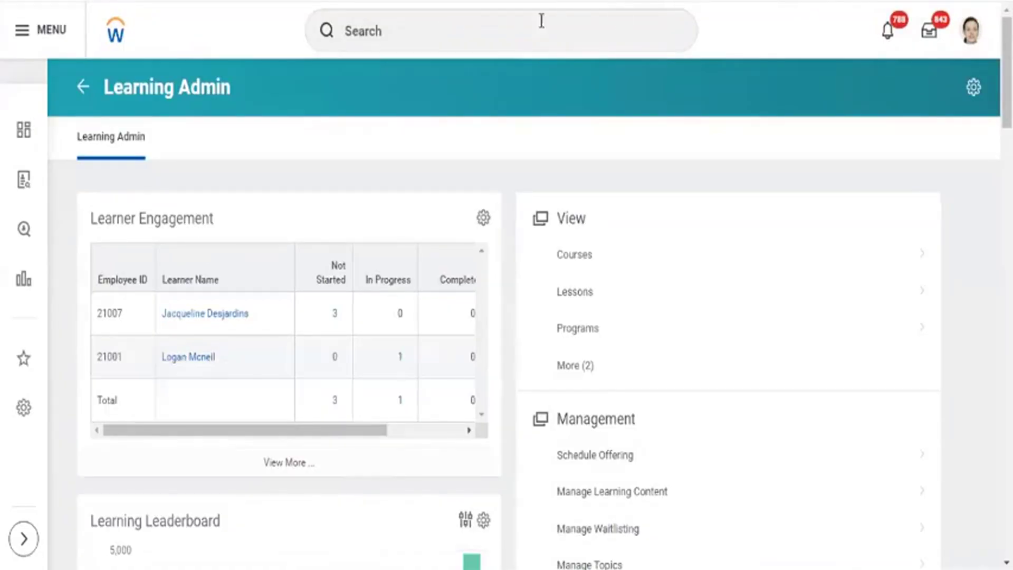
Step: Search 'rd:learning' and open the My Learning Courses report definition
click(522, 26)
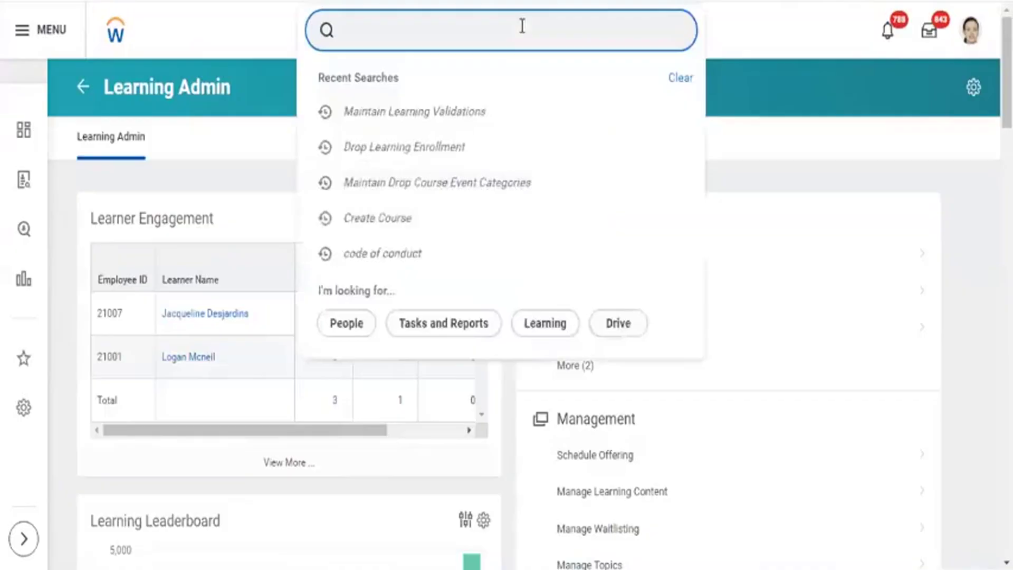
text(rd:lear)
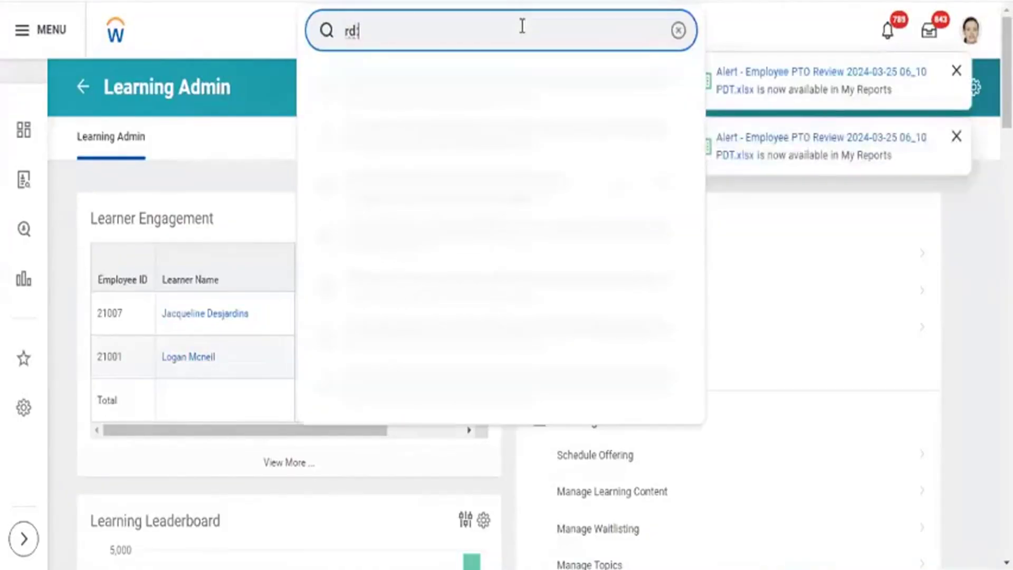
text(ning)
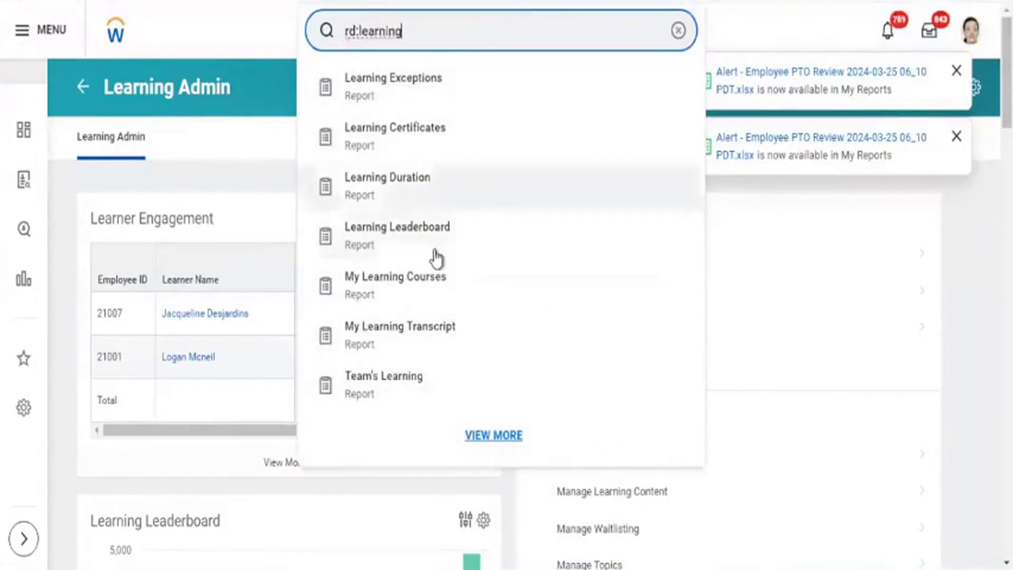
click(408, 282)
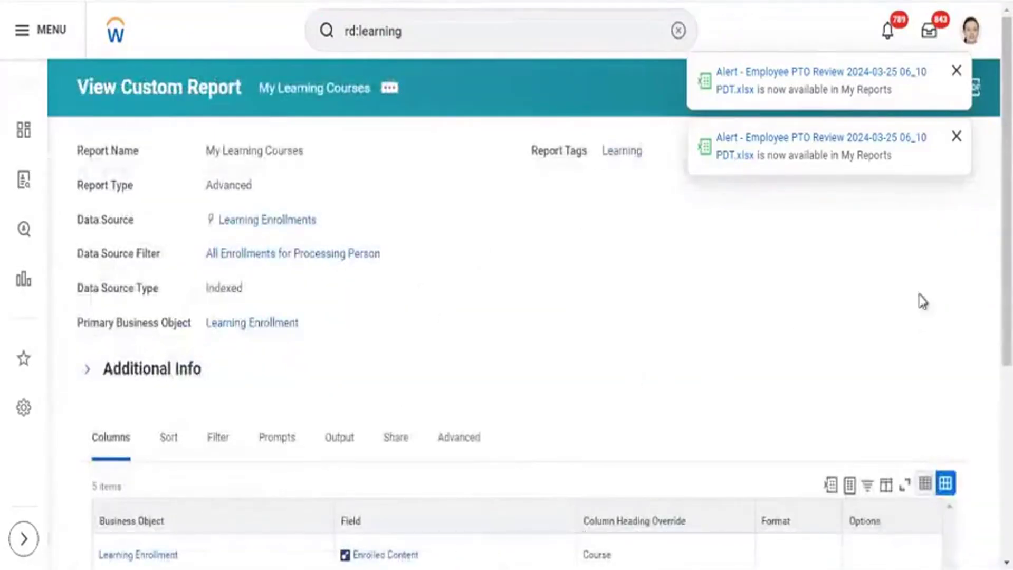
Step: Dismiss the two PTO report alerts and review the report's five Learning Enrollment columns
click(956, 138)
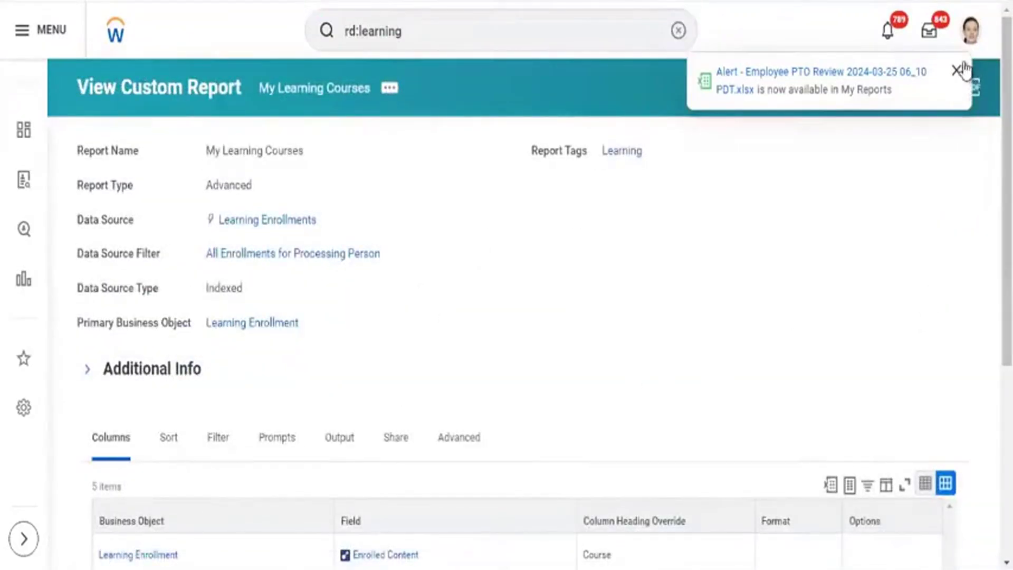
click(957, 71)
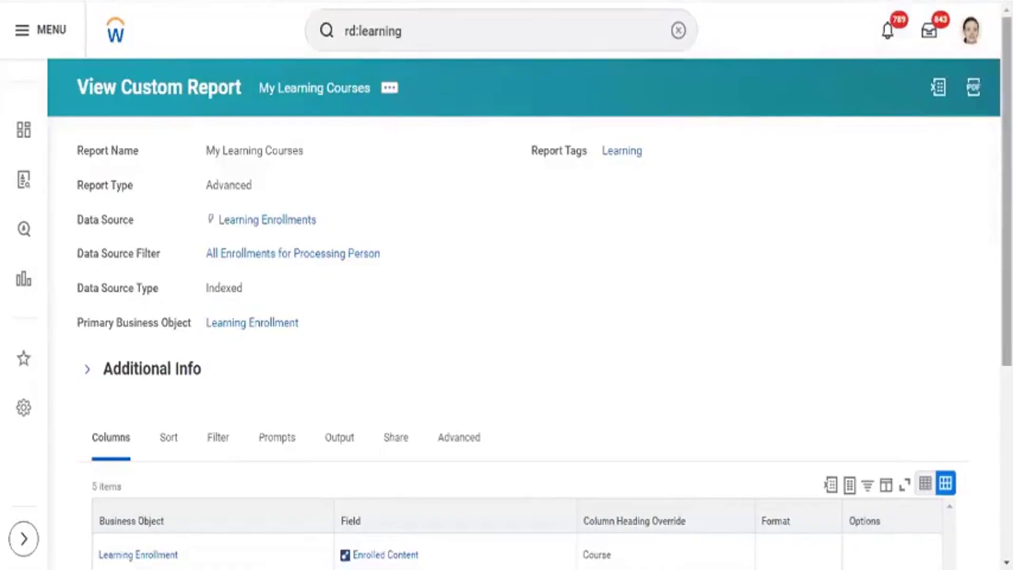
scroll(1005, 190, down, 5)
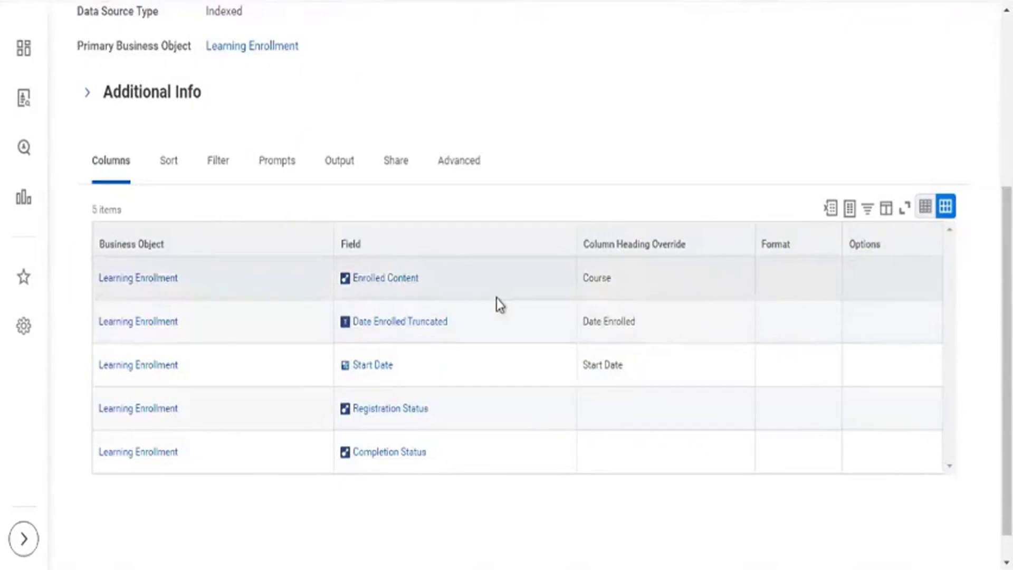
mouse_move(438, 410)
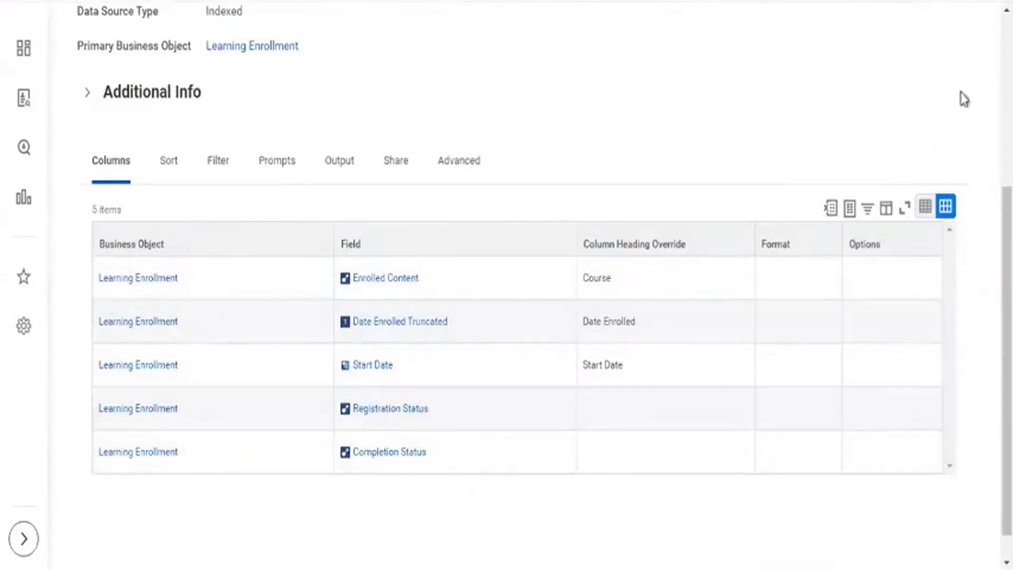
scroll(737, 160, up, 5)
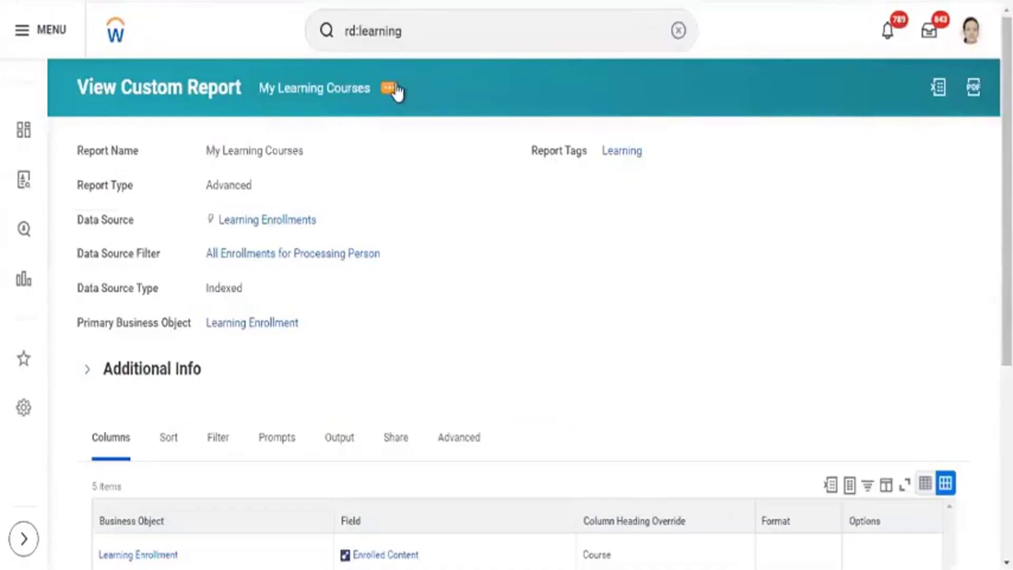
Step: Run My Learning Courses via Custom Report > Run, listing 72 course enrollments
click(397, 90)
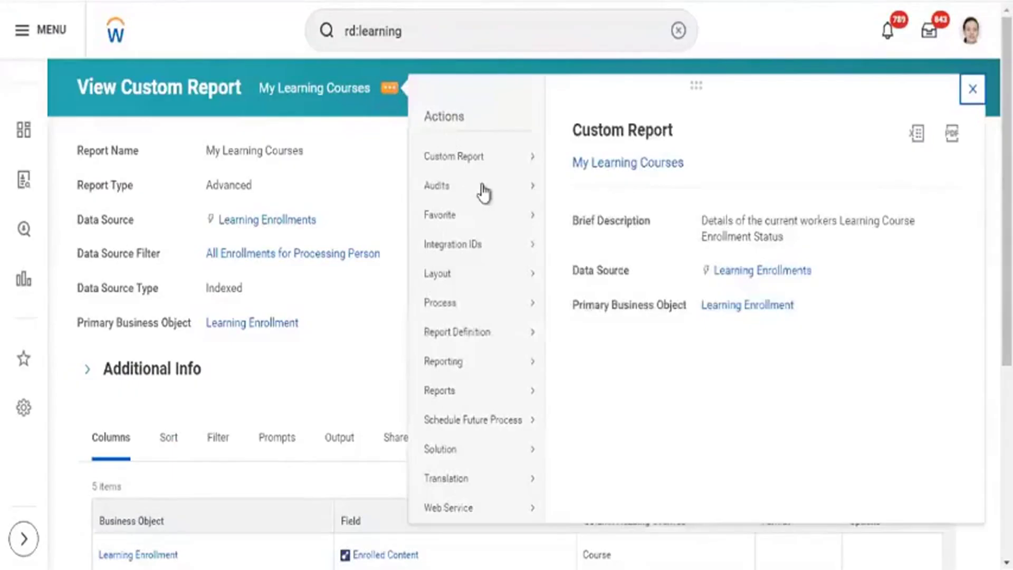
mouse_move(477, 154)
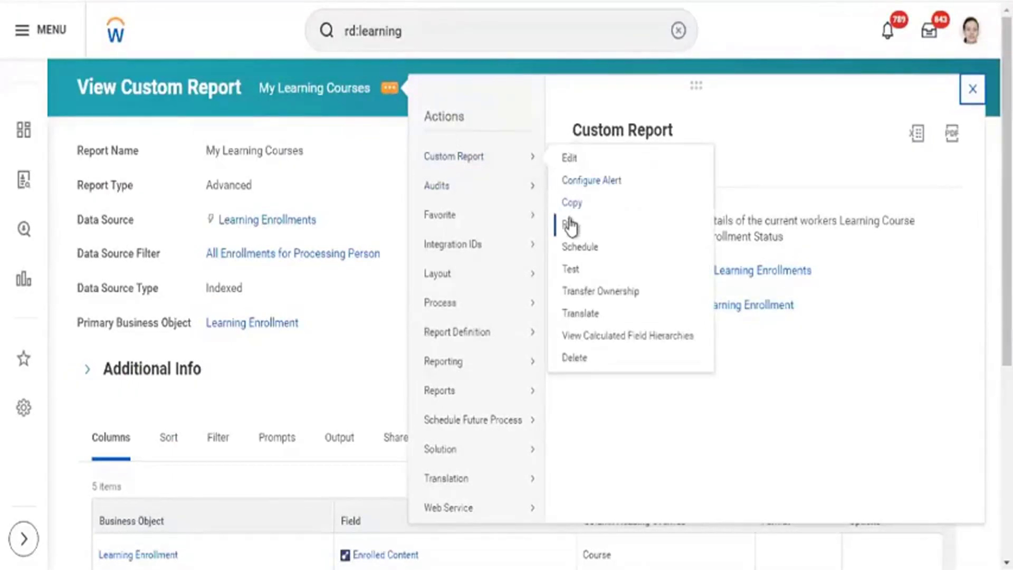
click(571, 225)
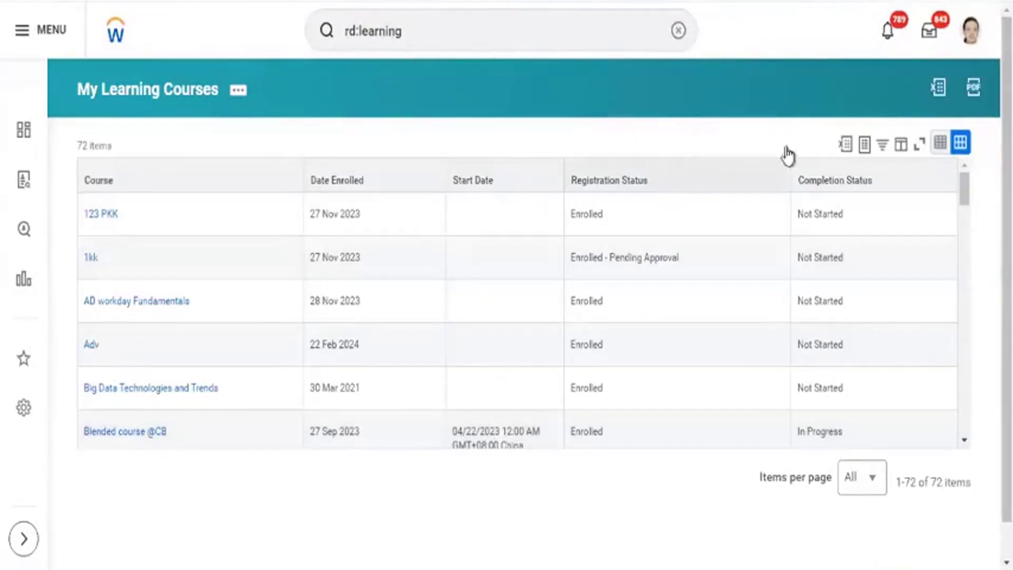
Step: Export the 72 report results to Excel and open the downloaded My_Learning_Courses.xlsx
click(845, 148)
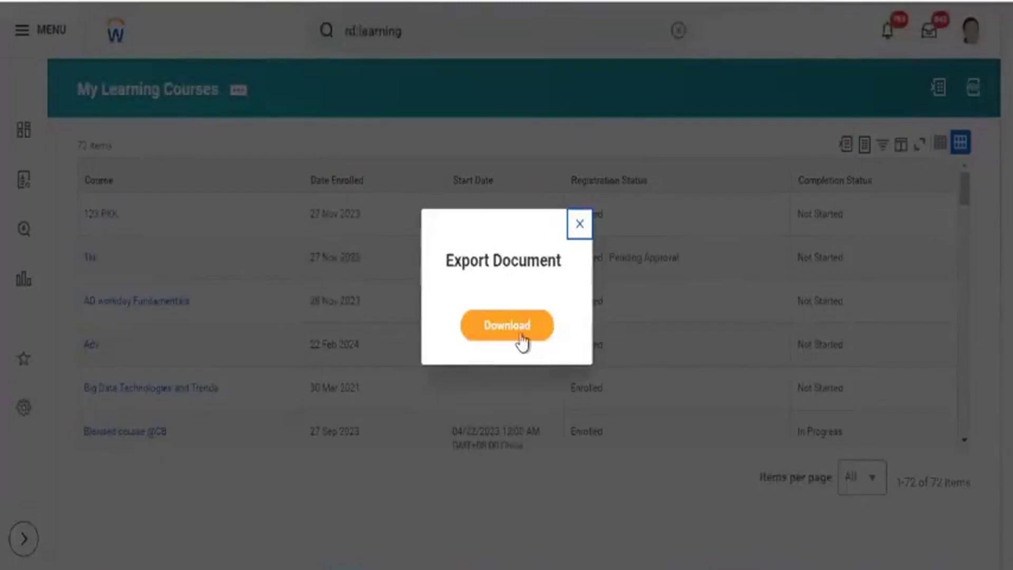
click(508, 330)
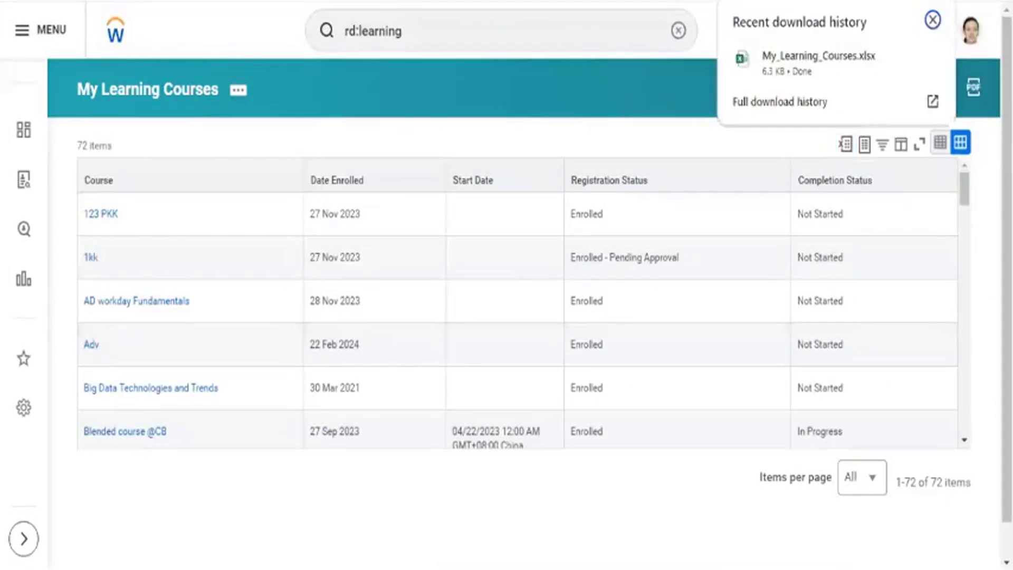
mouse_move(788, 69)
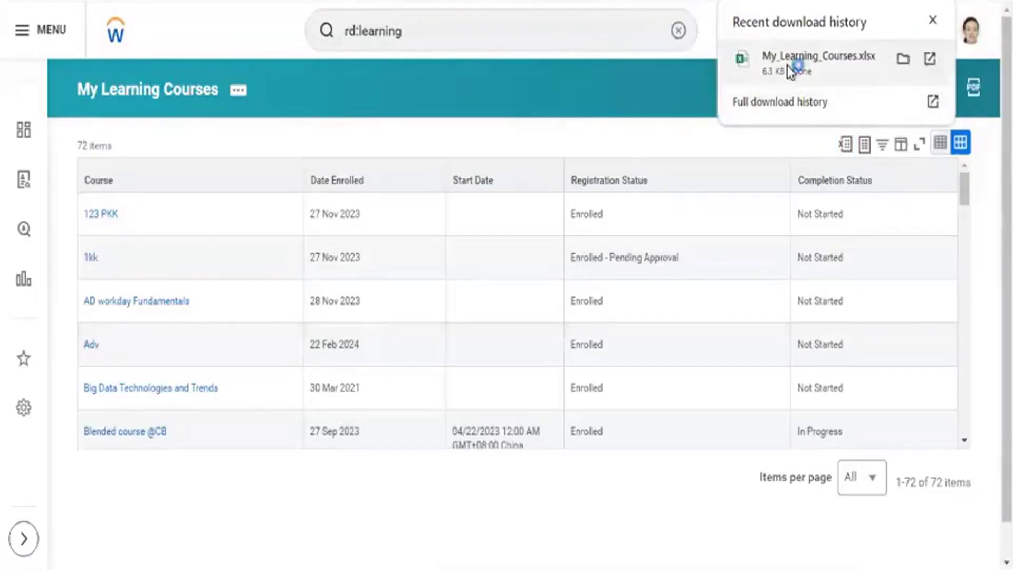
click(788, 65)
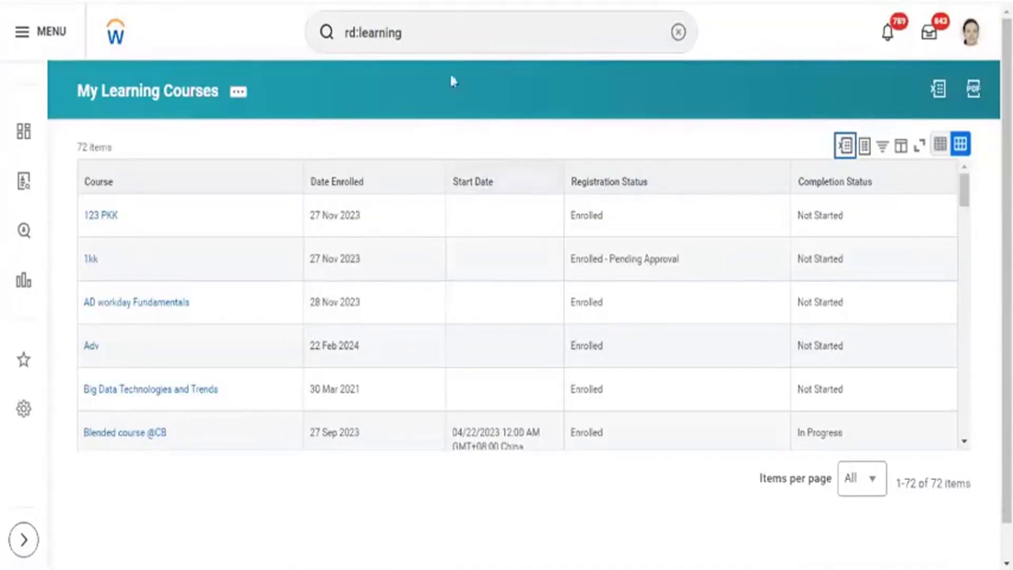
click(448, 36)
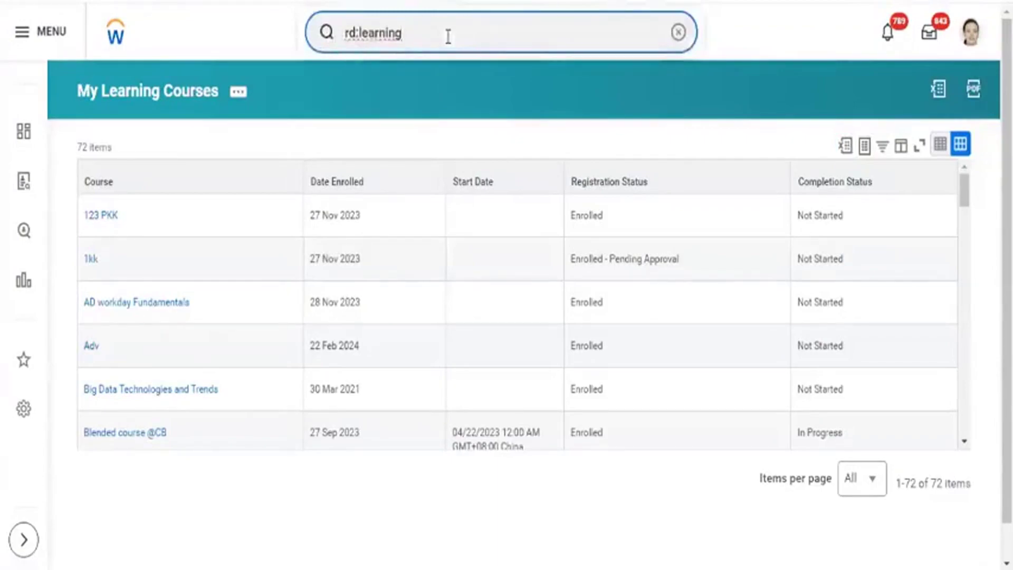
Step: Replace the old search term with 'create custom report' in the Workday search bar
key(BackSpace)
key(BackSpace)
key(BackSpace)
key(BackSpace)
key(BackSpace)
key(BackSpace)
key(BackSpace)
key(BackSpace)
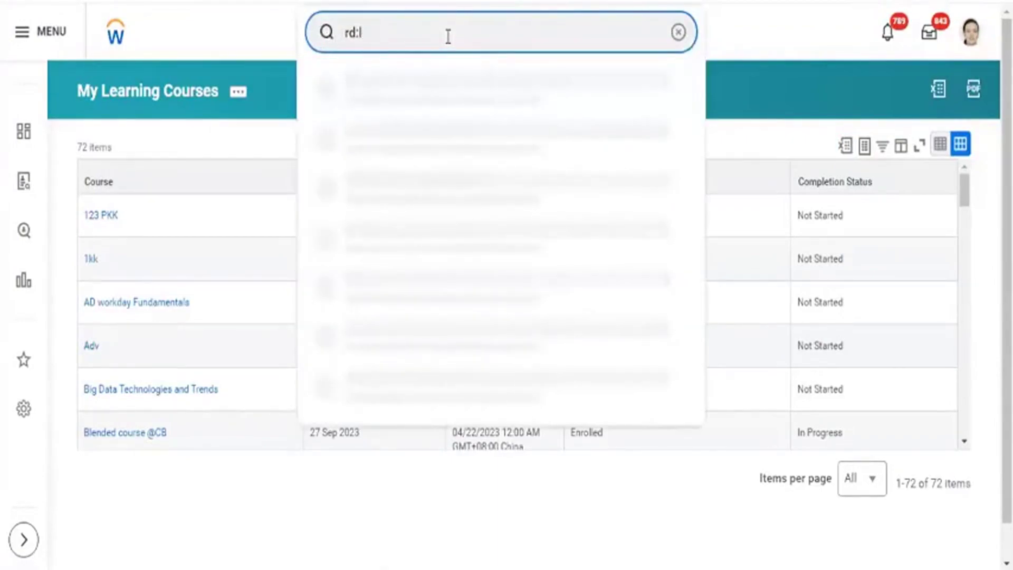
key(BackSpace)
key(BackSpace)
key(BackSpace)
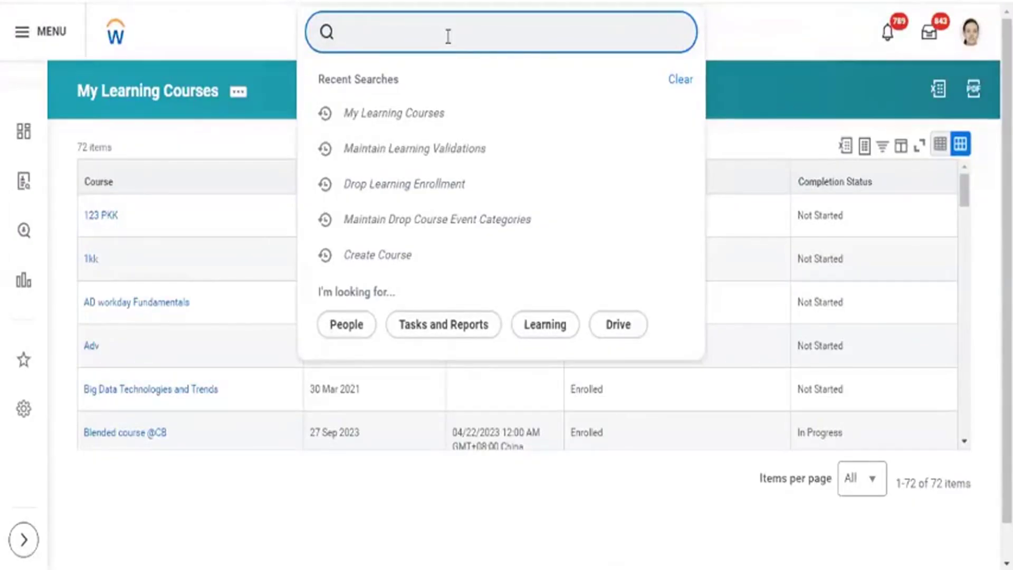
text(creaate)
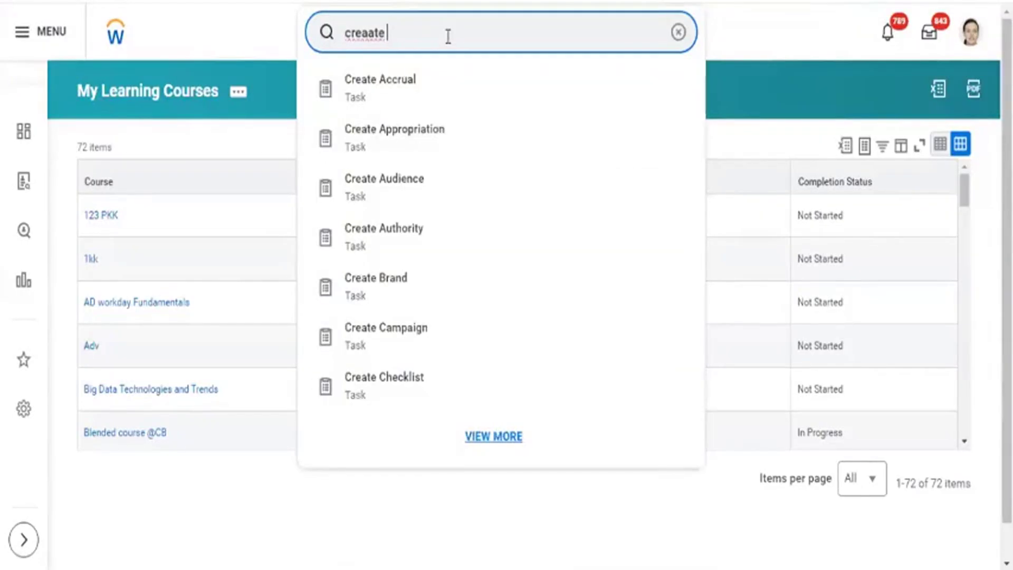
key(BackSpace)
key(BackSpace)
key(BackSpace)
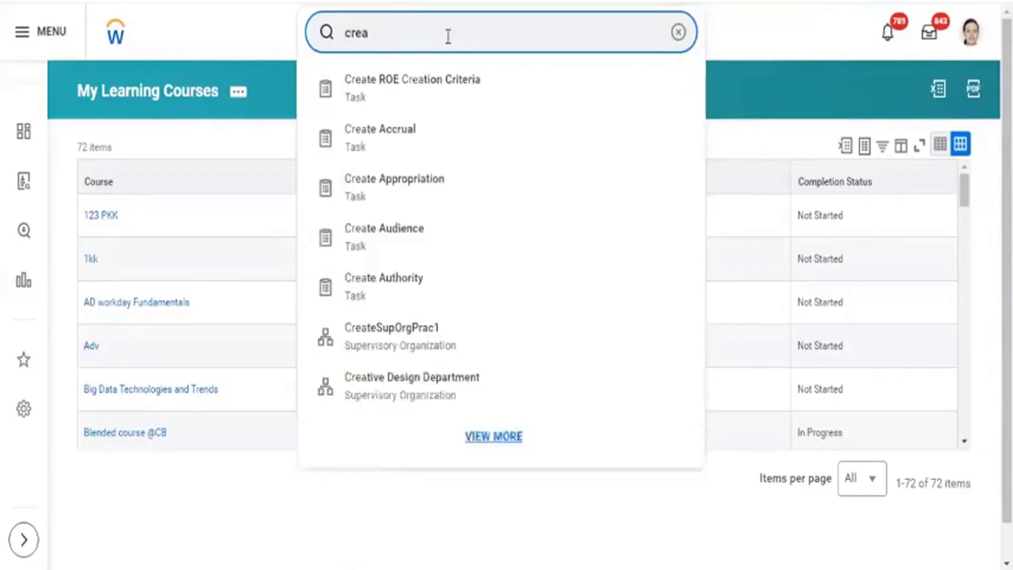
text(te)
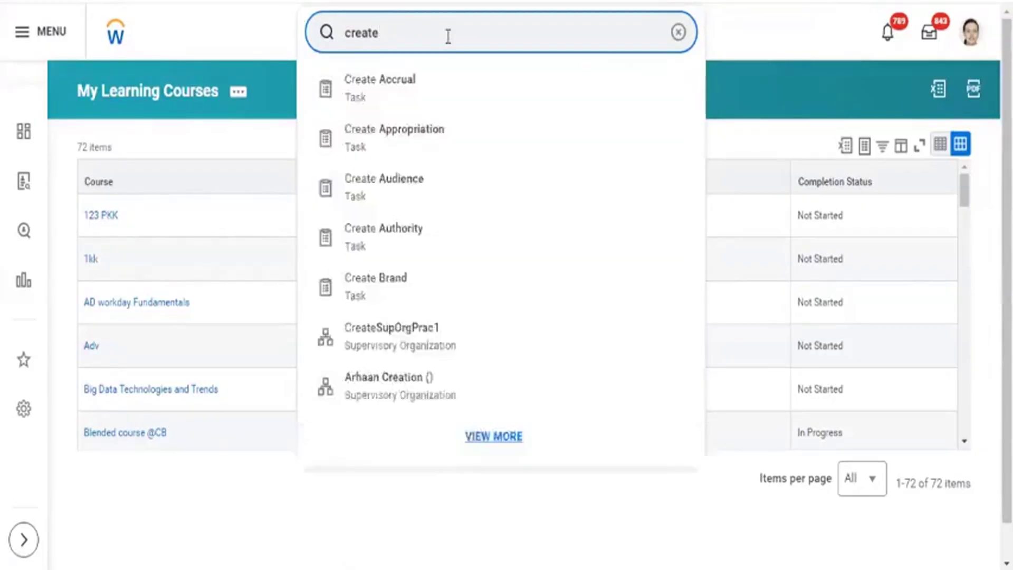
text( cus)
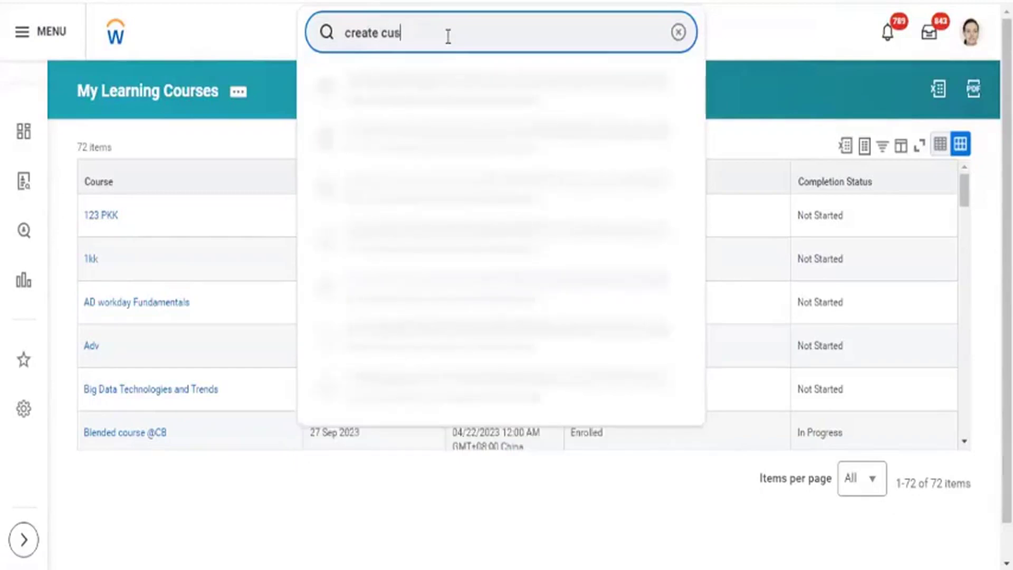
text(tom report)
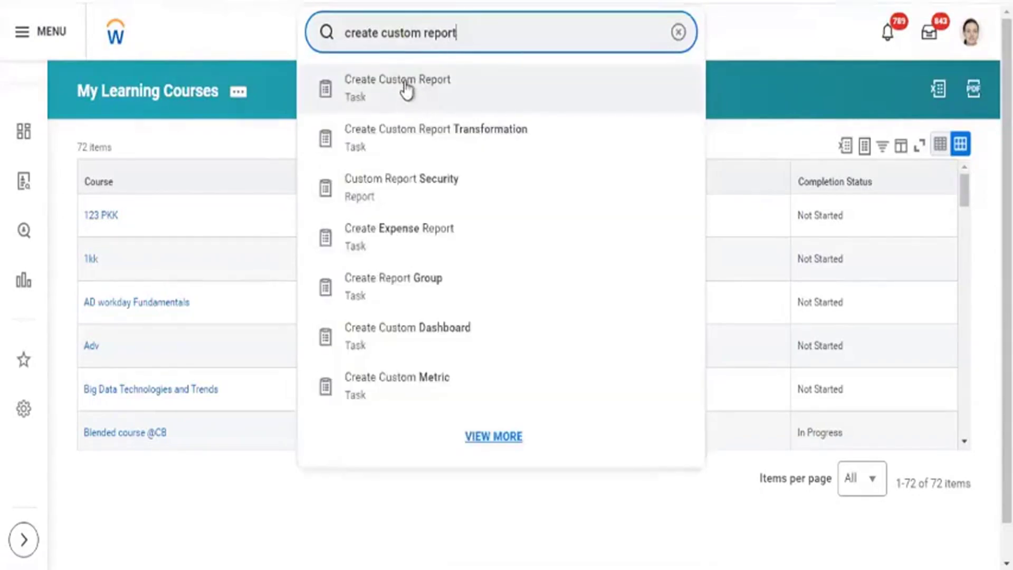
Step: Name the new custom report 'All Learning Enrollments' as Advanced type, with Optimized for Performance unchecked
click(406, 89)
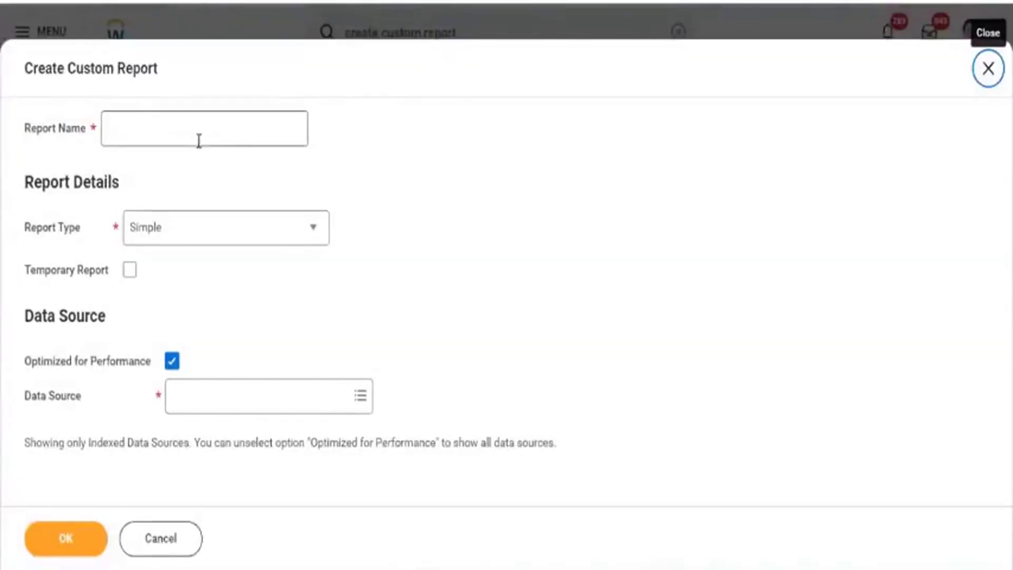
click(174, 122)
text(A)
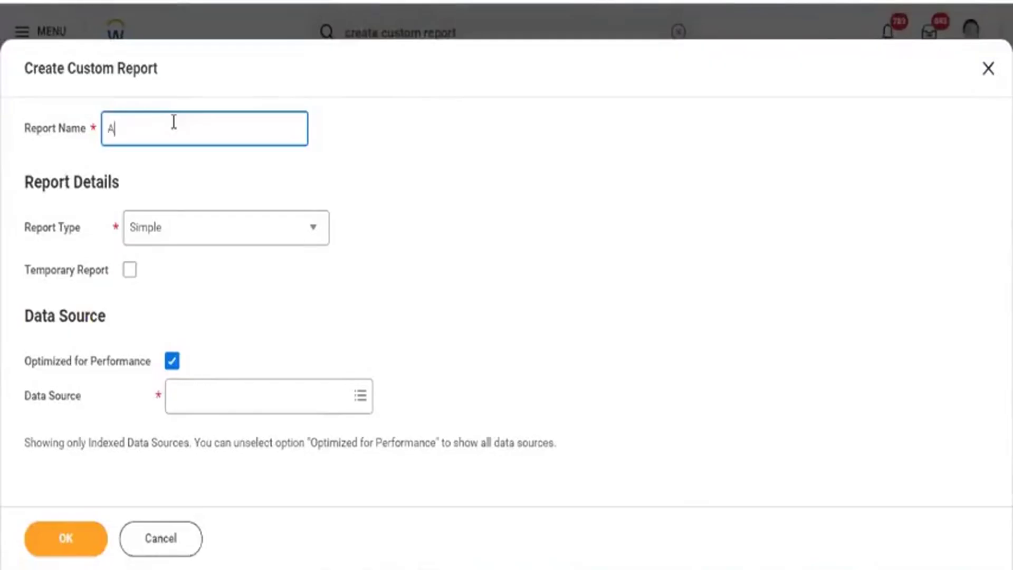
text(ll Lea)
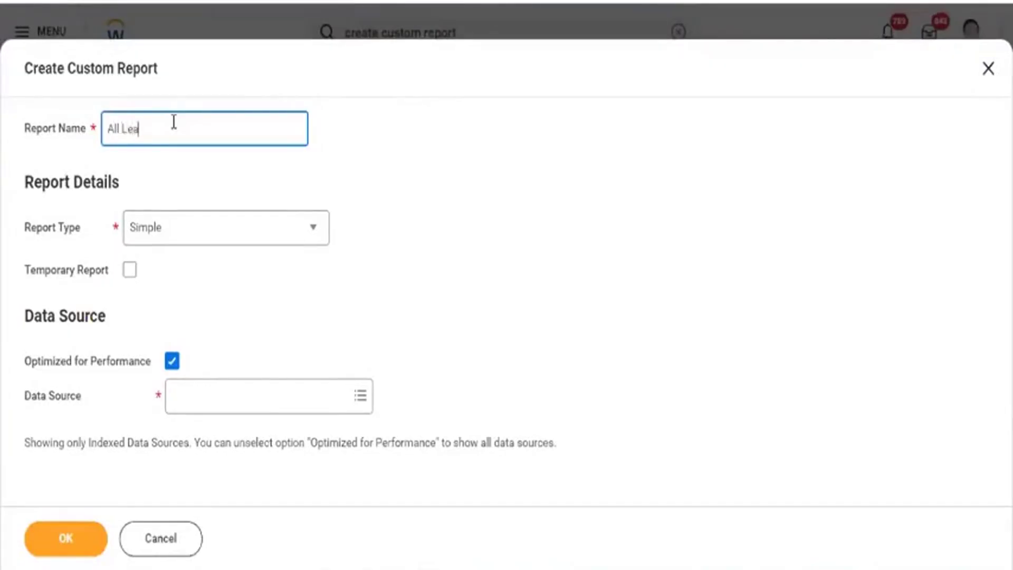
text(rning Enrollments)
key(Tab)
click(201, 228)
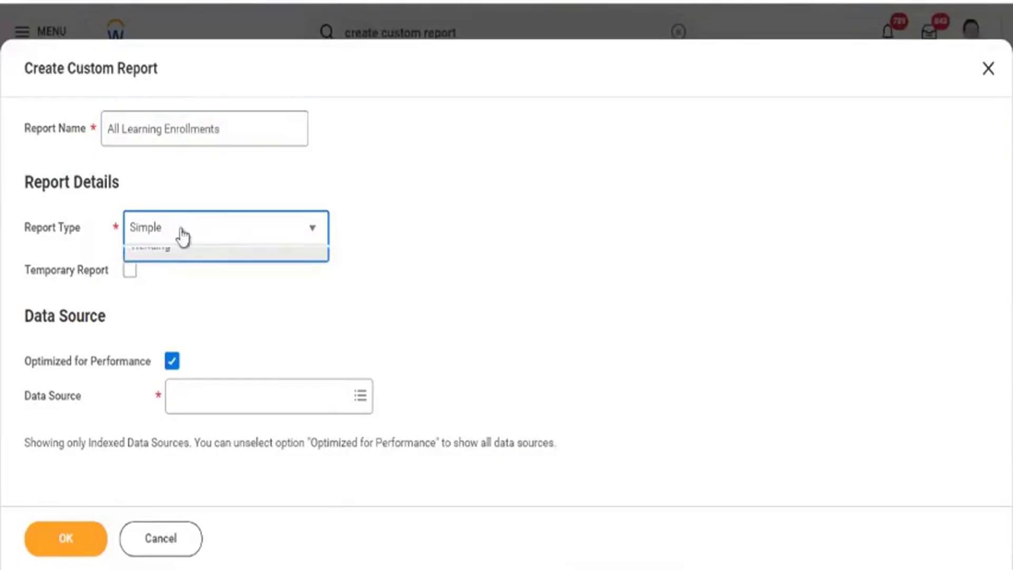
click(172, 289)
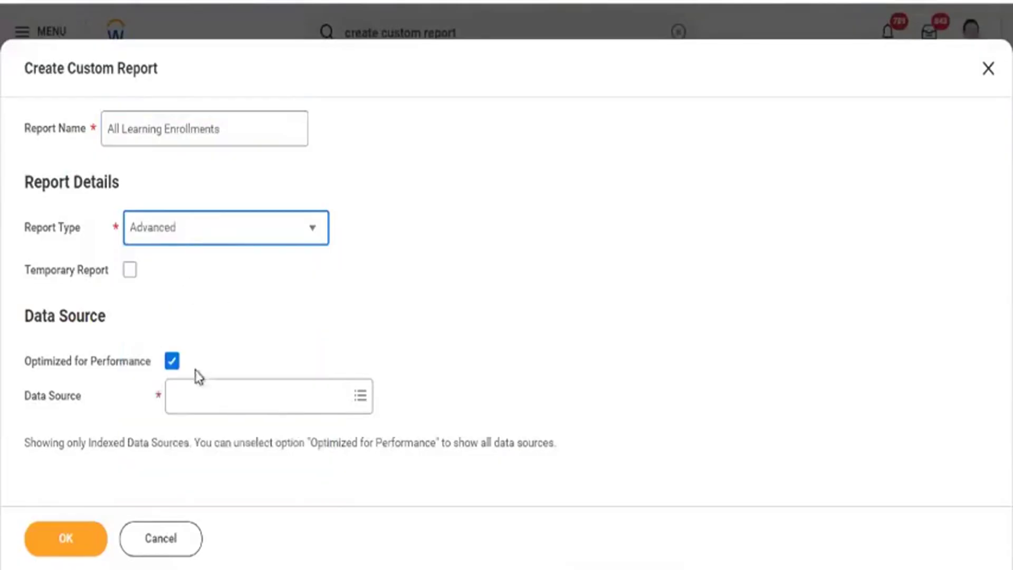
click(173, 396)
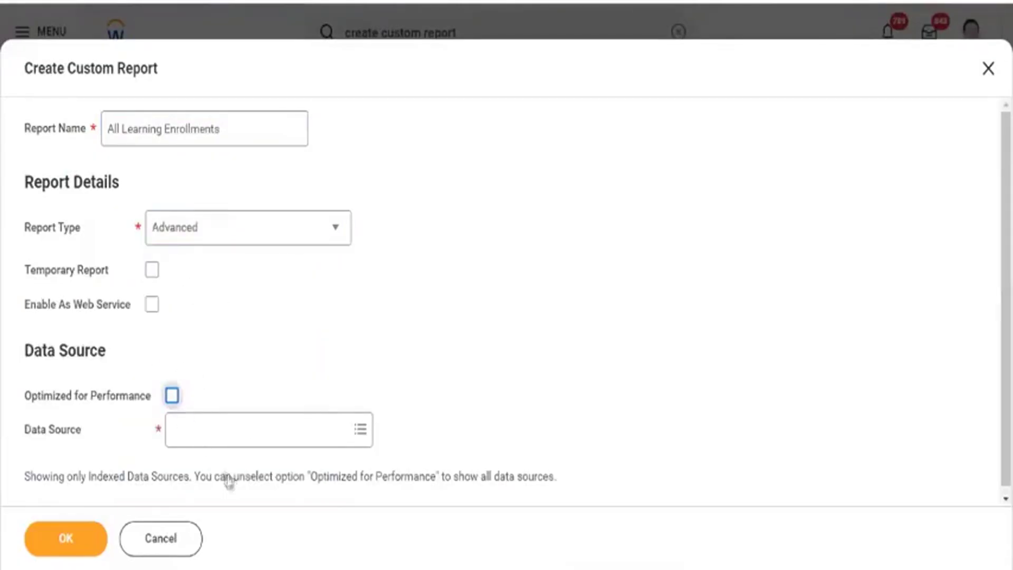
Step: Choose Learning Enrollments as the data source and create the report definition
click(196, 447)
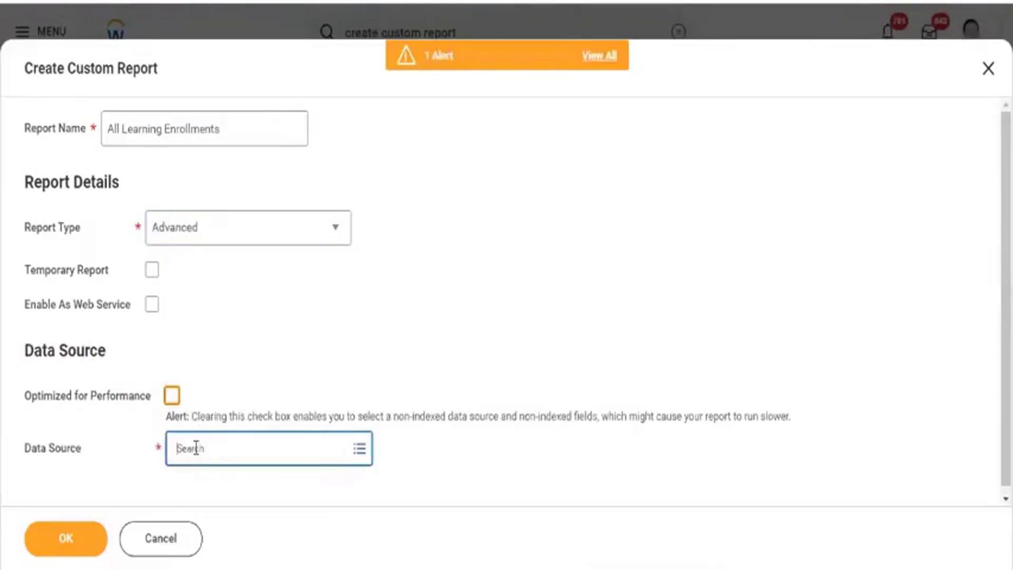
text(Learning en)
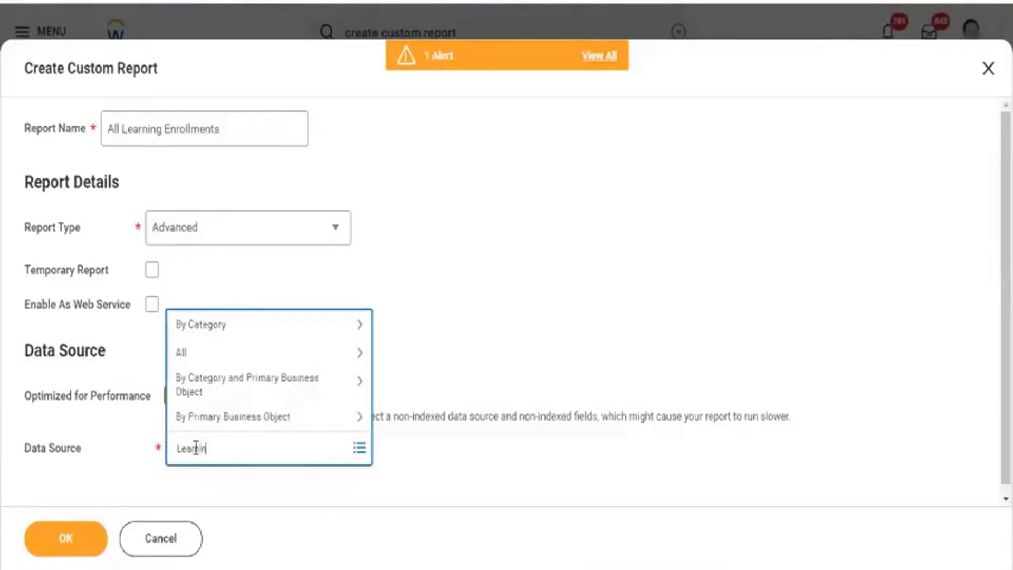
click(285, 482)
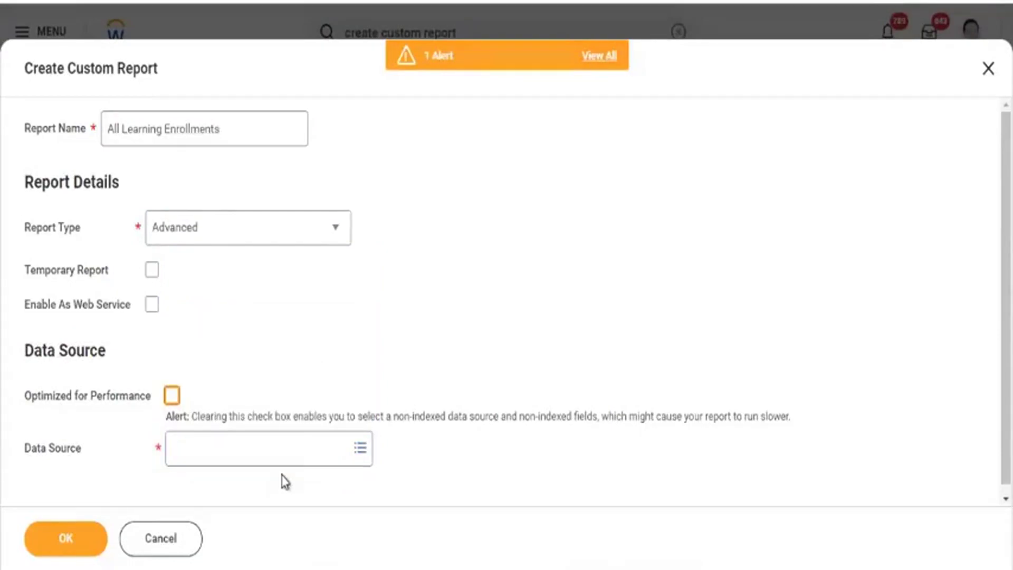
click(254, 448)
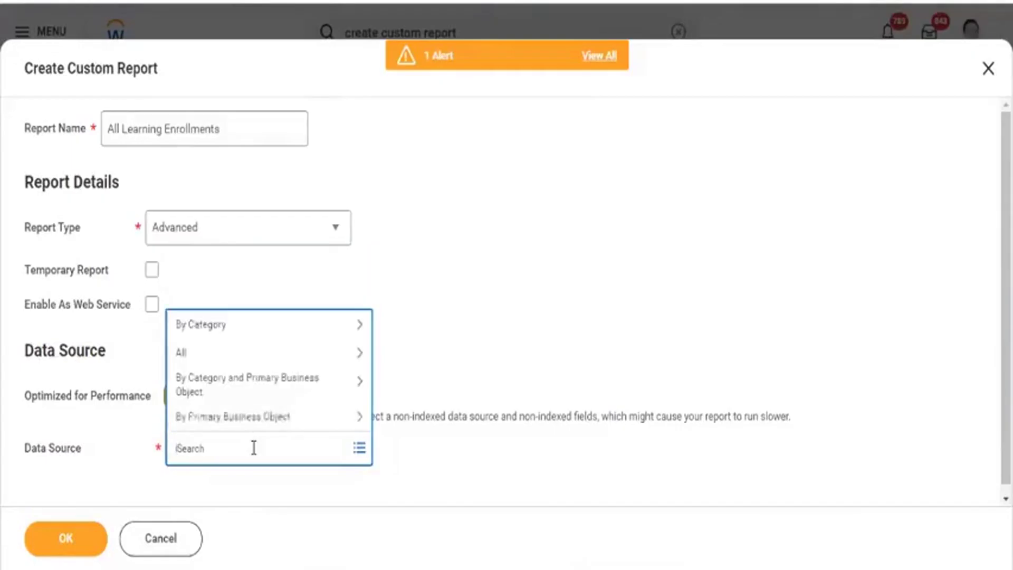
text(Learnin)
text(rning)
text(nrollmen)
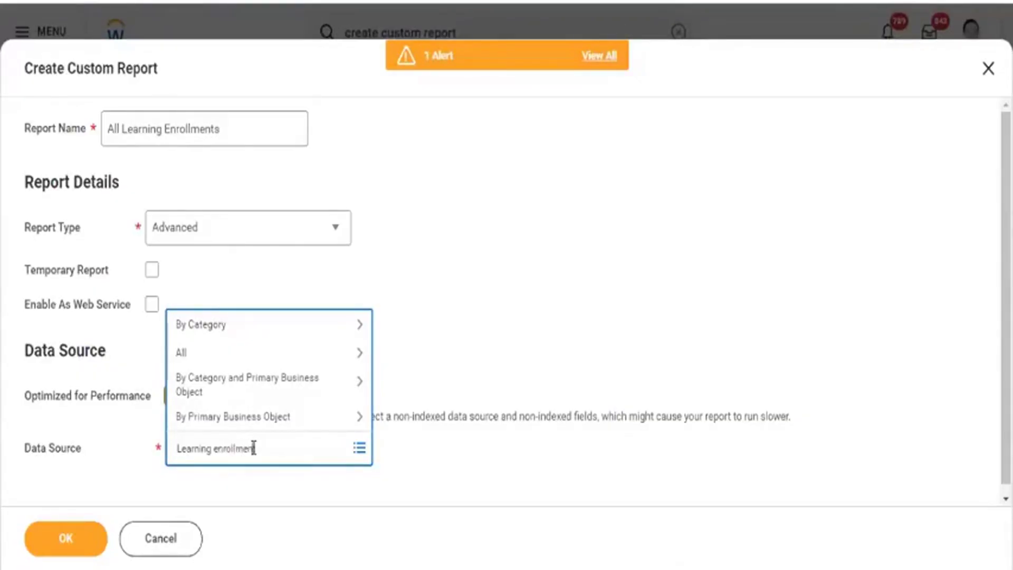
text(t)
key(Return)
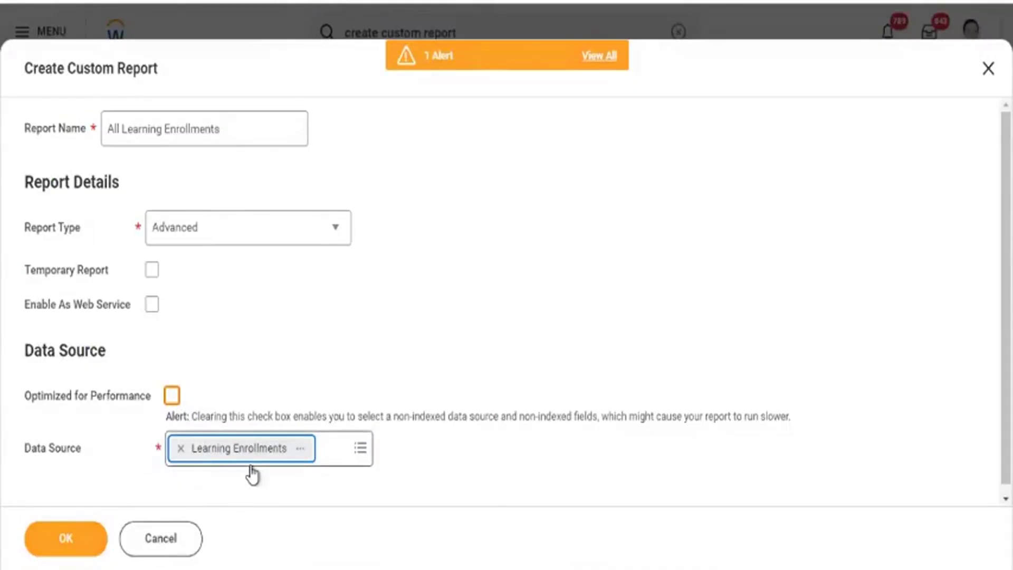
mouse_move(252, 474)
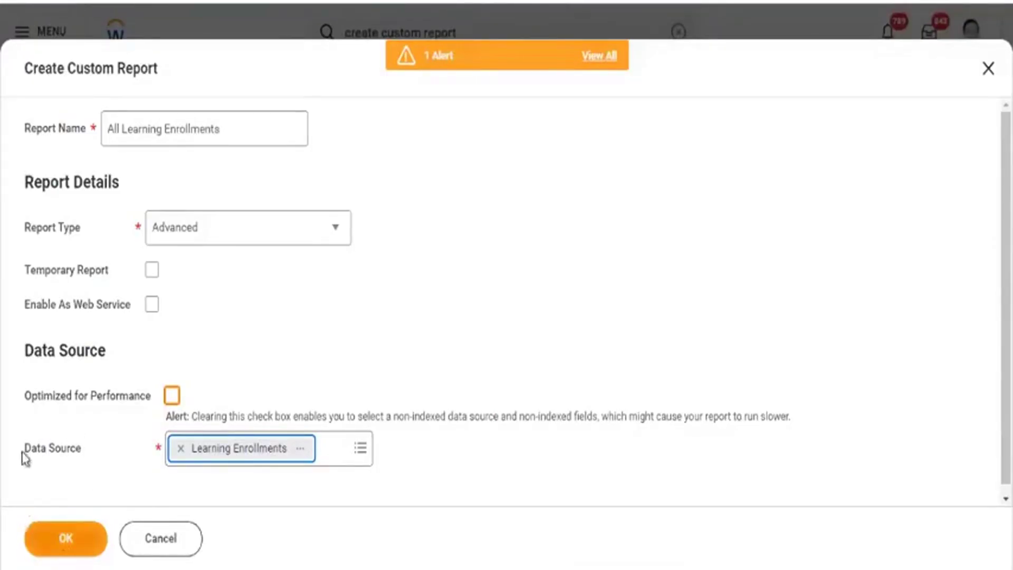
click(78, 552)
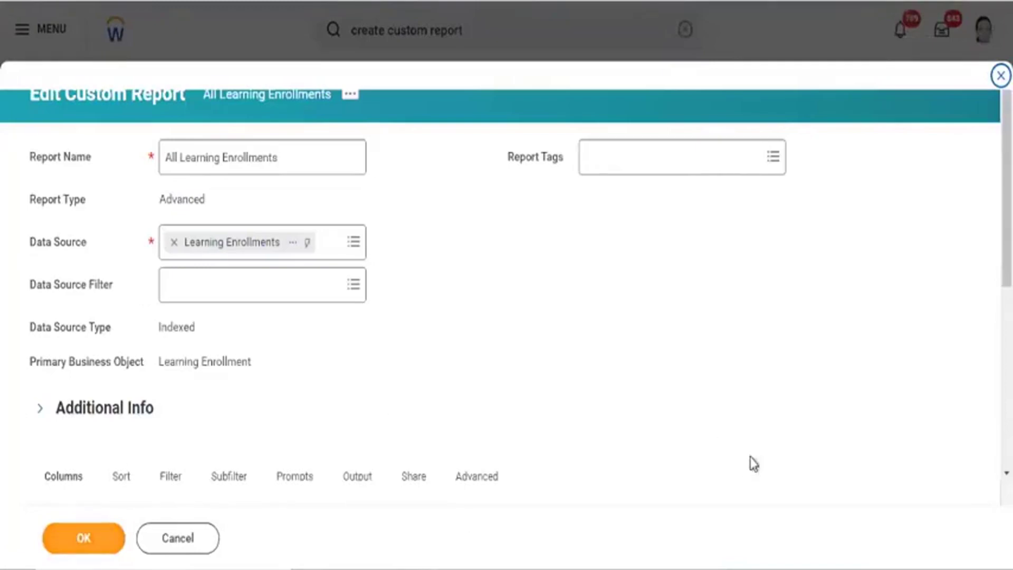
Step: Set the first column's field to Learning Content Title and add a second column row
scroll(672, 283, down, 6)
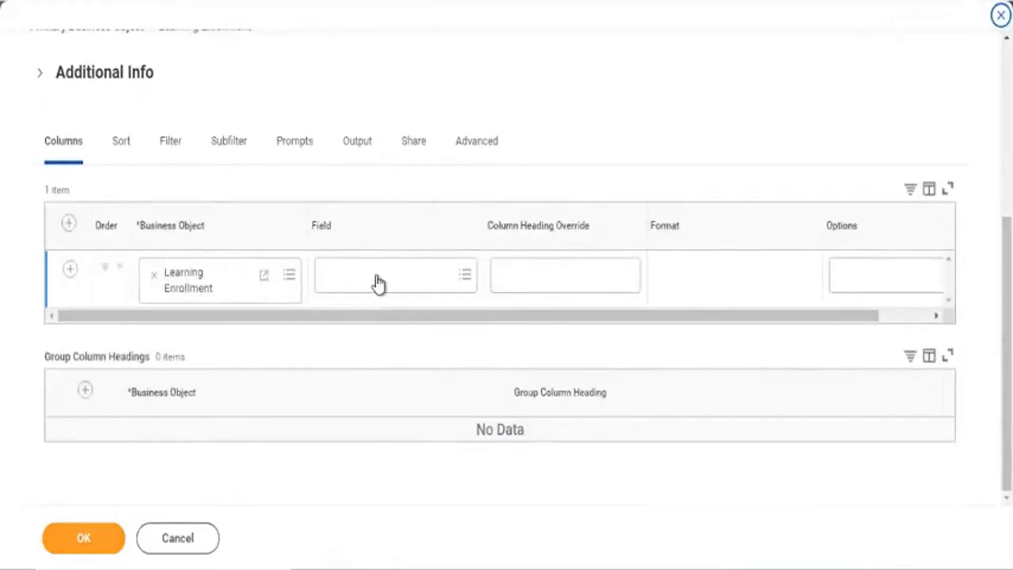
click(380, 279)
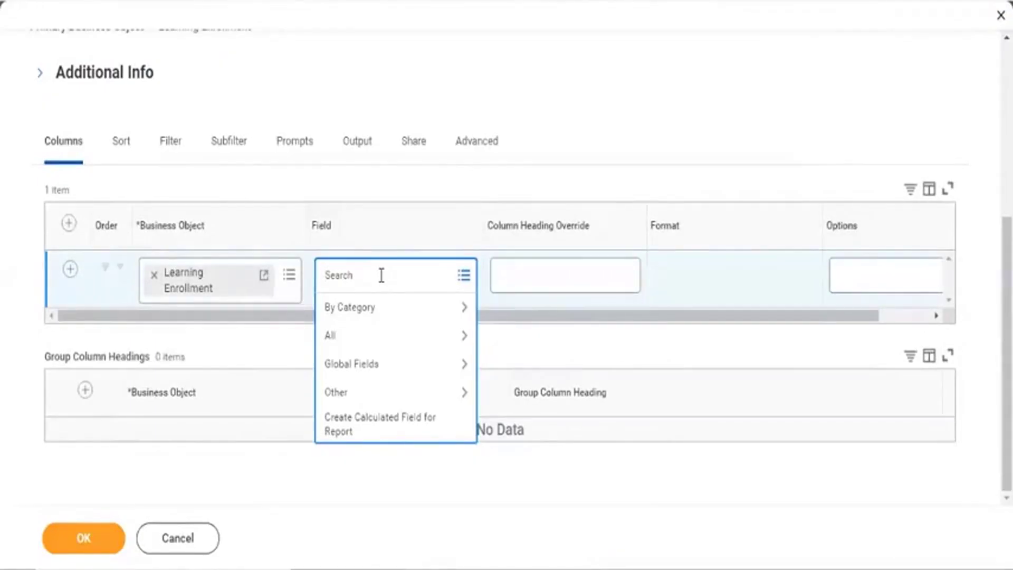
text(Learning Content)
double_click(381, 274)
key(Return)
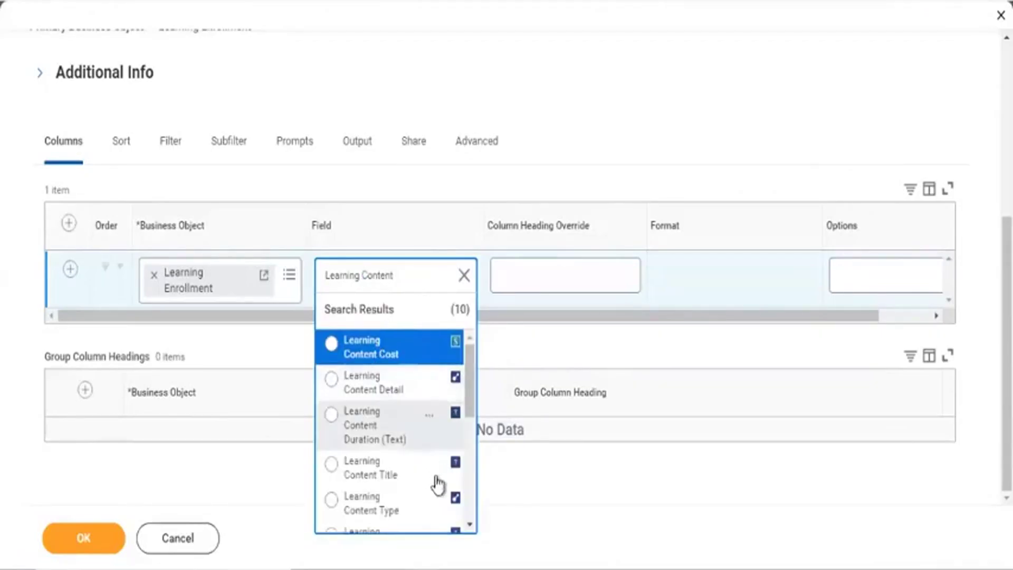
click(390, 468)
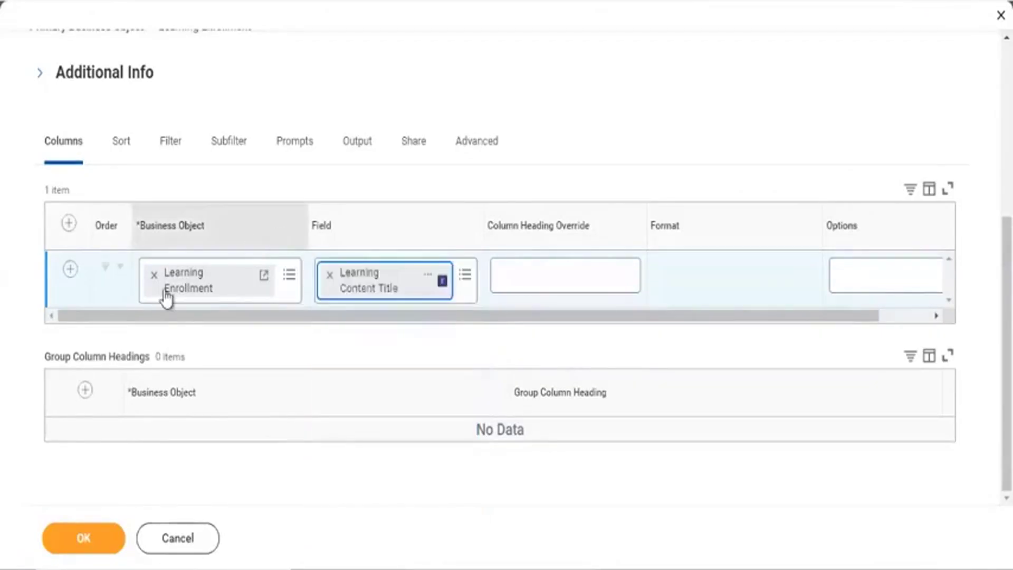
click(70, 269)
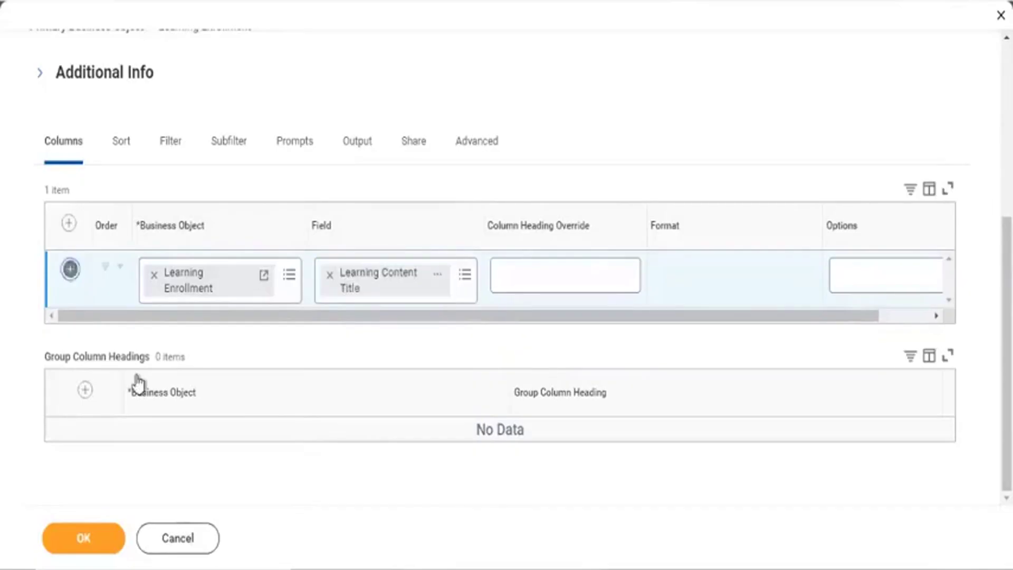
Step: Fill the second column with Learning Content Title, then remove that mistaken field
click(346, 345)
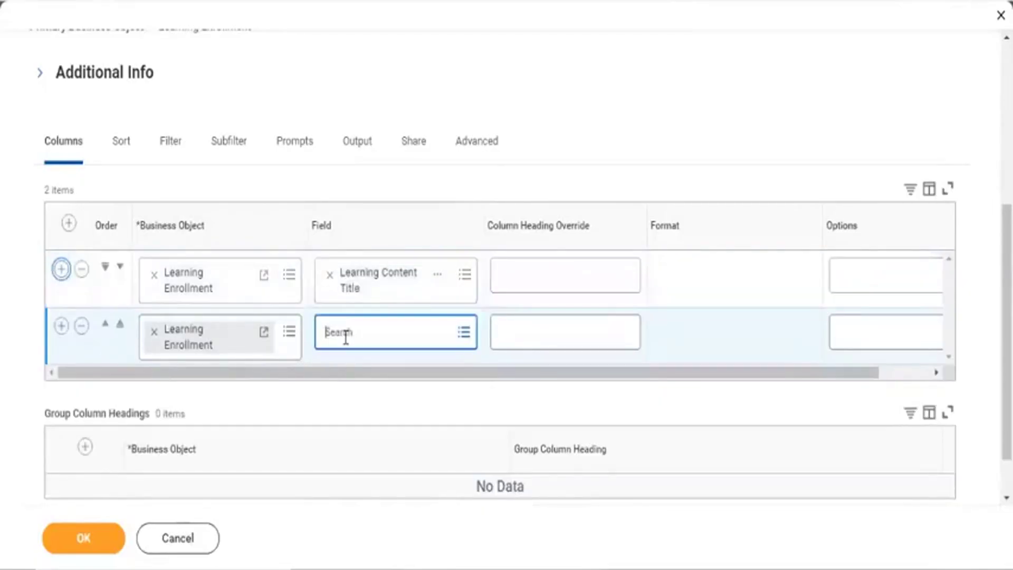
text(learning)
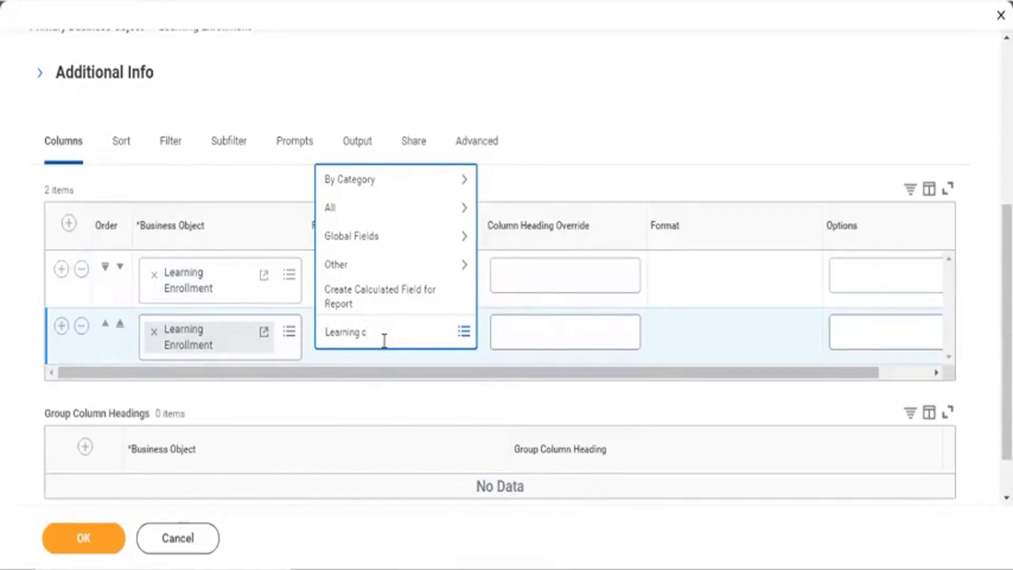
text(ourse)
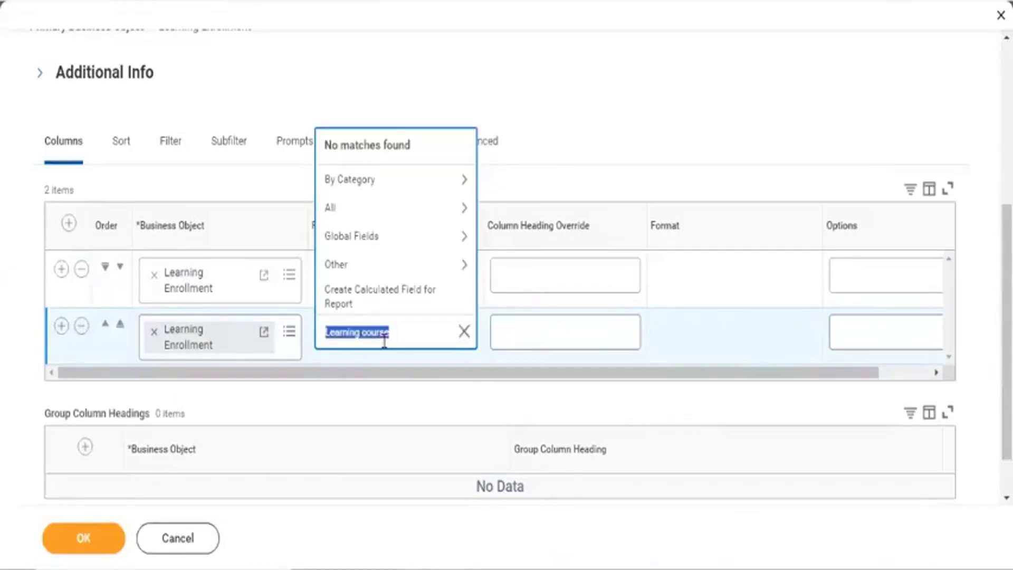
text(Le)
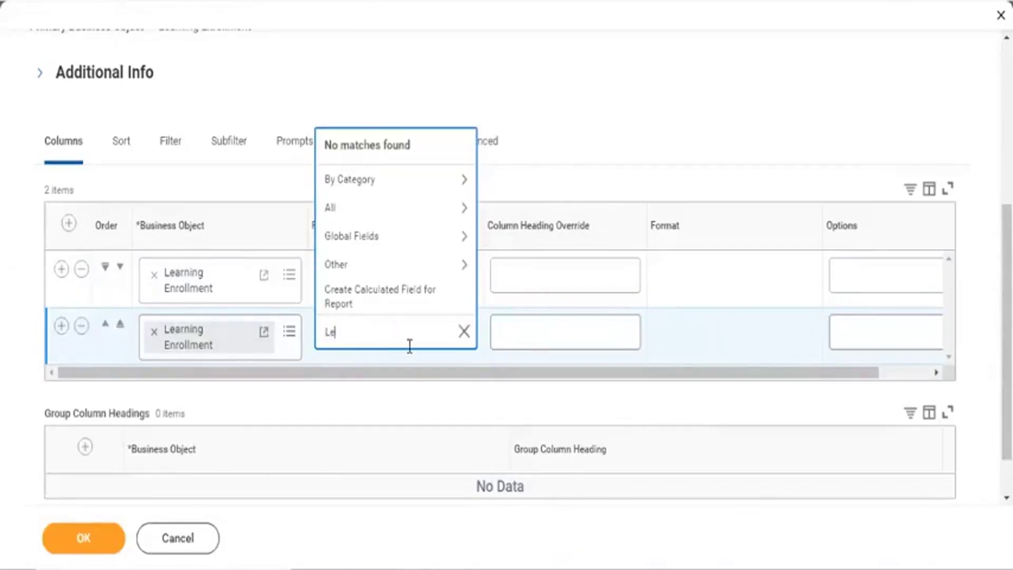
text(arning title)
key(Return)
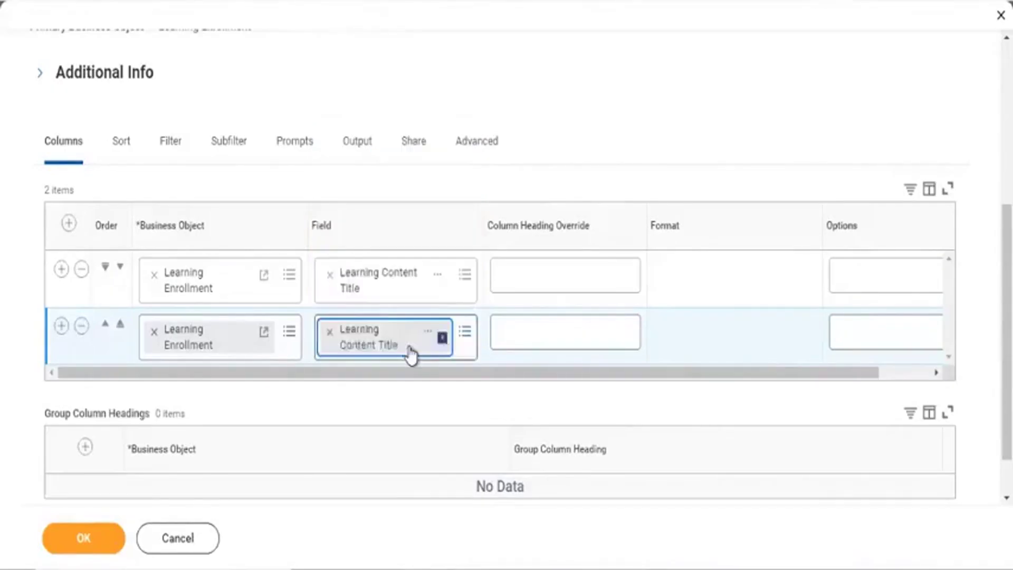
click(328, 332)
Step: Search 'date', set the second column's field to Date, and add a row below
text(enrollment)
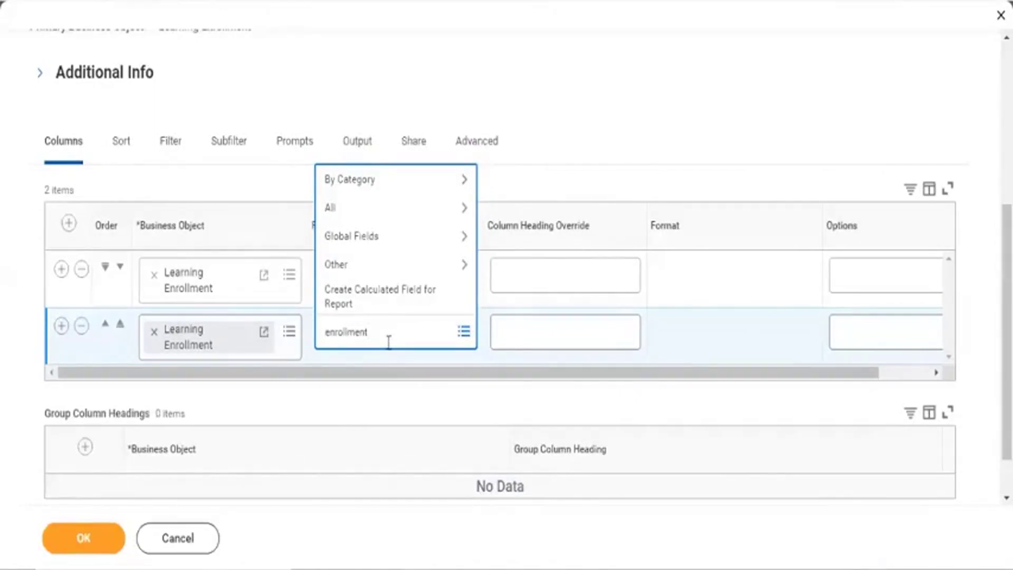
text(date)
key(Return)
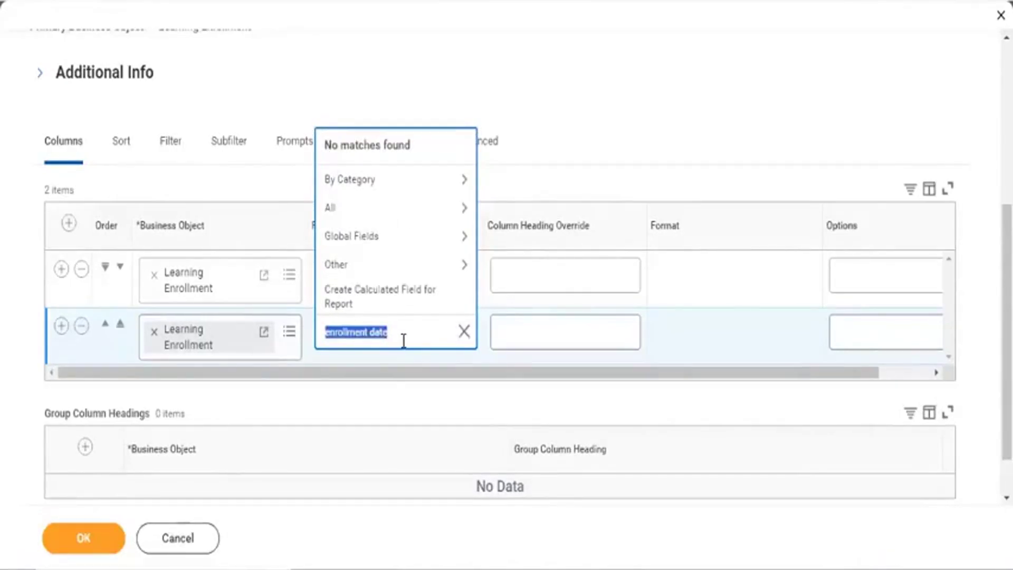
click(404, 340)
key(BackSpace)
key(BackSpace)
key(BackSpace)
key(BackSpace)
key(BackSpace)
key(BackSpace)
key(BackSpace)
key(BackSpace)
key(BackSpace)
key(BackSpace)
key(BackSpace)
key(BackSpace)
key(BackSpace)
key(BackSpace)
key(BackSpace)
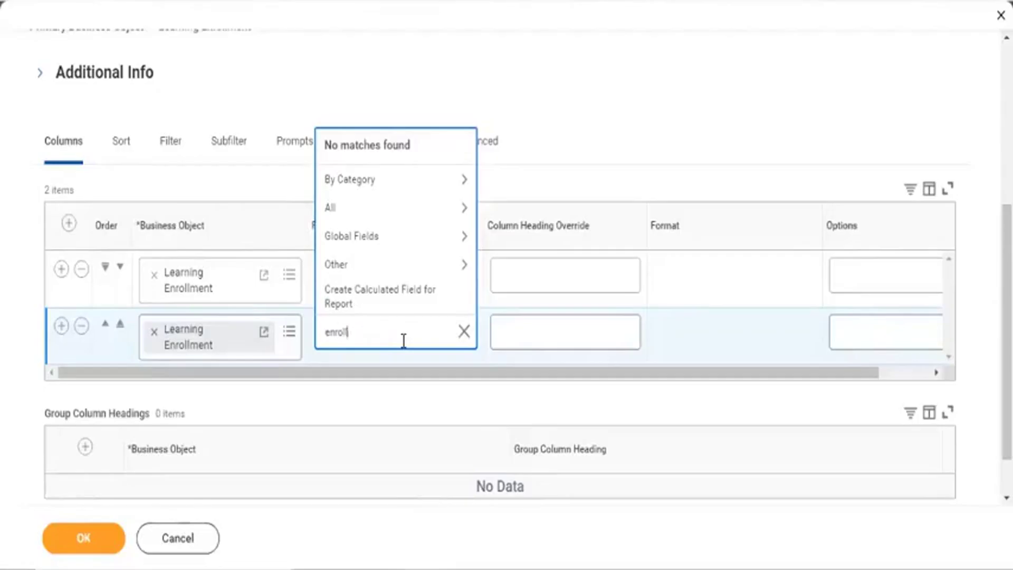
text(date)
key(Return)
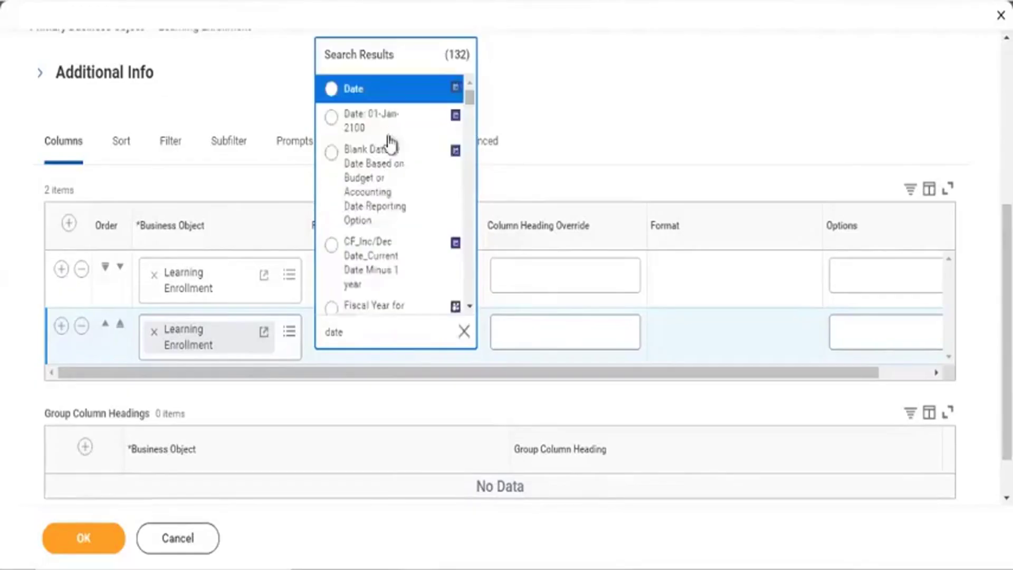
click(371, 89)
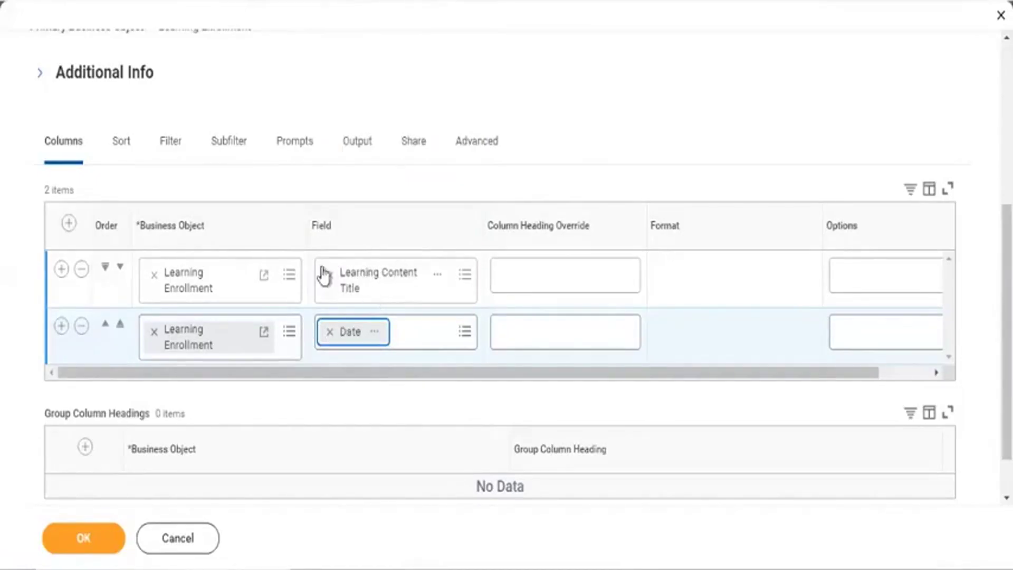
click(61, 327)
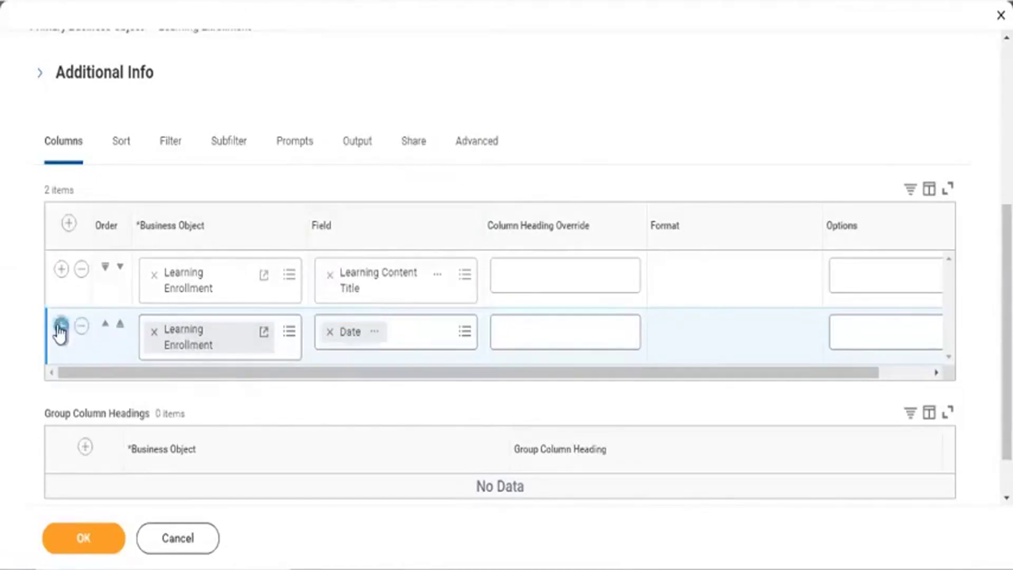
Step: Set the third column's field to Completion Status
click(341, 391)
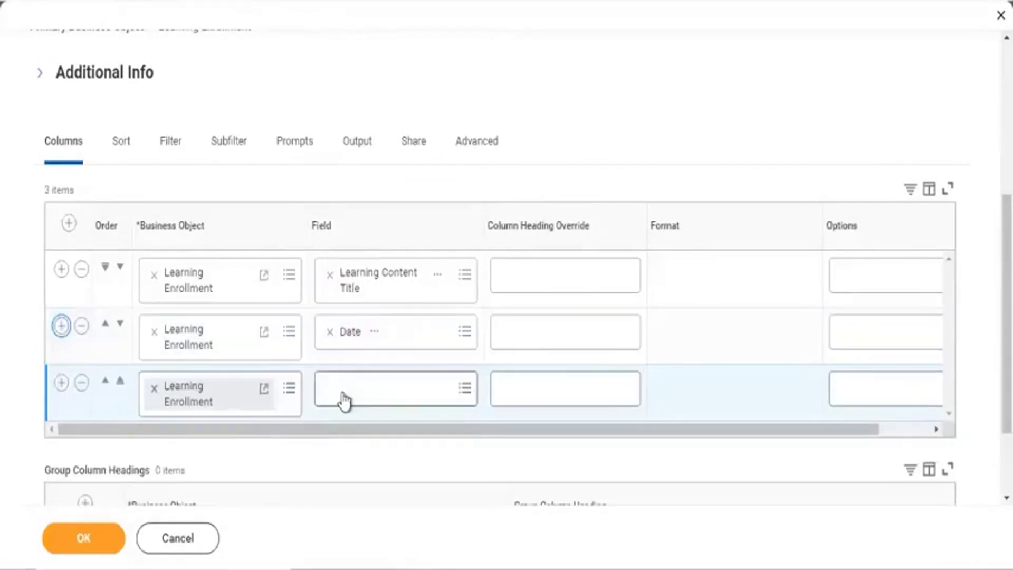
text(stat)
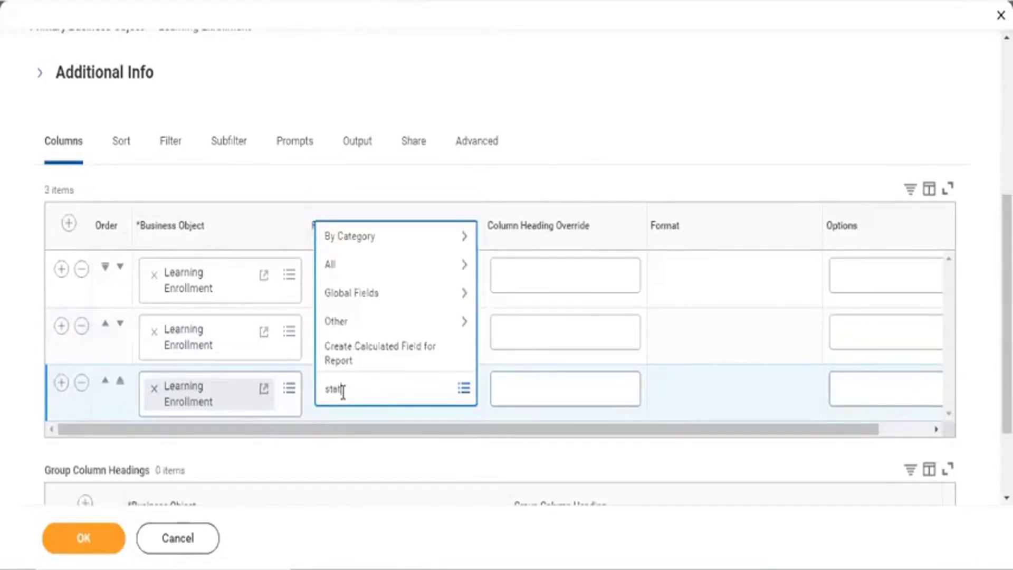
text(us)
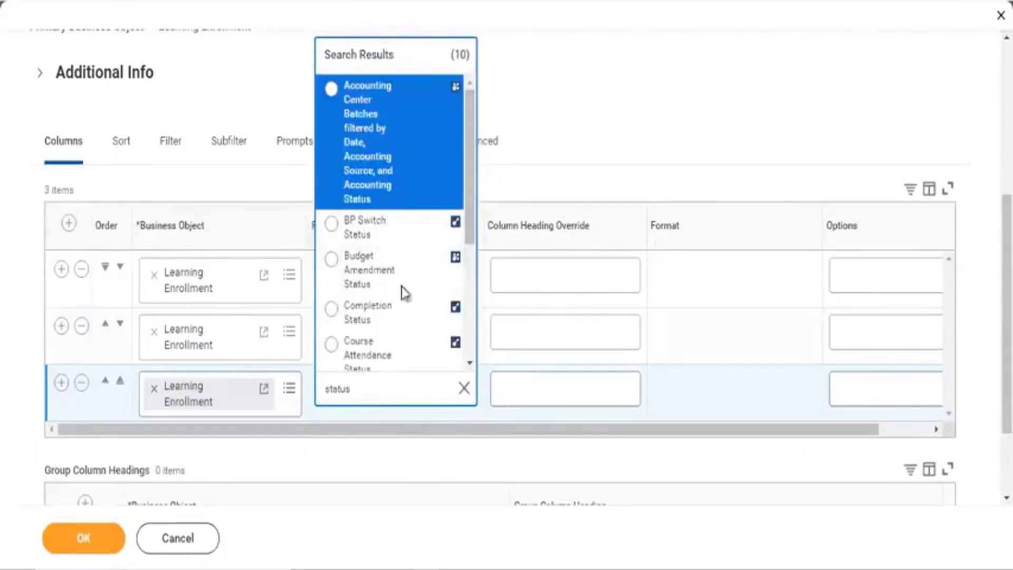
click(365, 321)
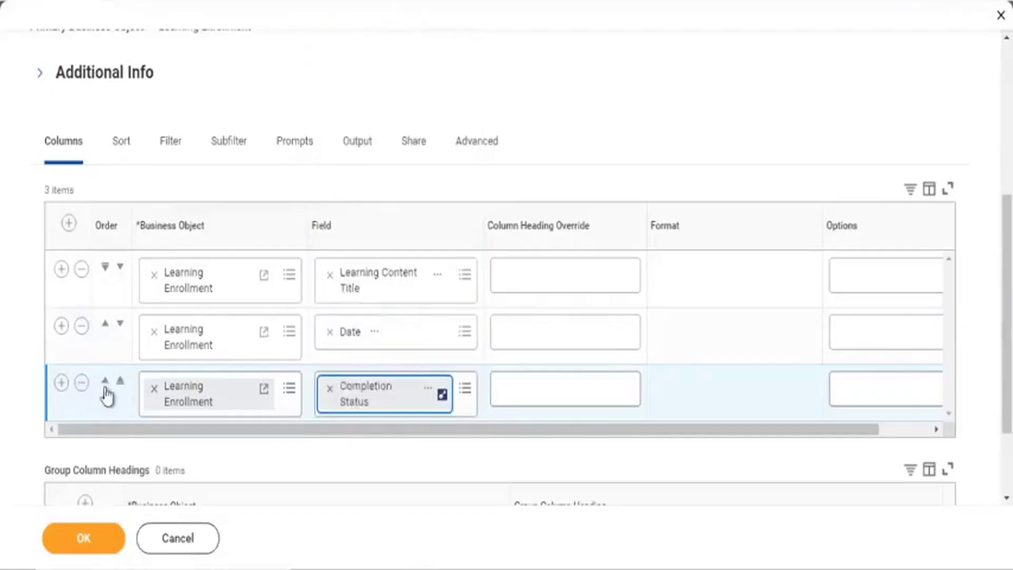
Step: Add a fourth column row, discard a mistaken title field, and browse all available fields
click(61, 383)
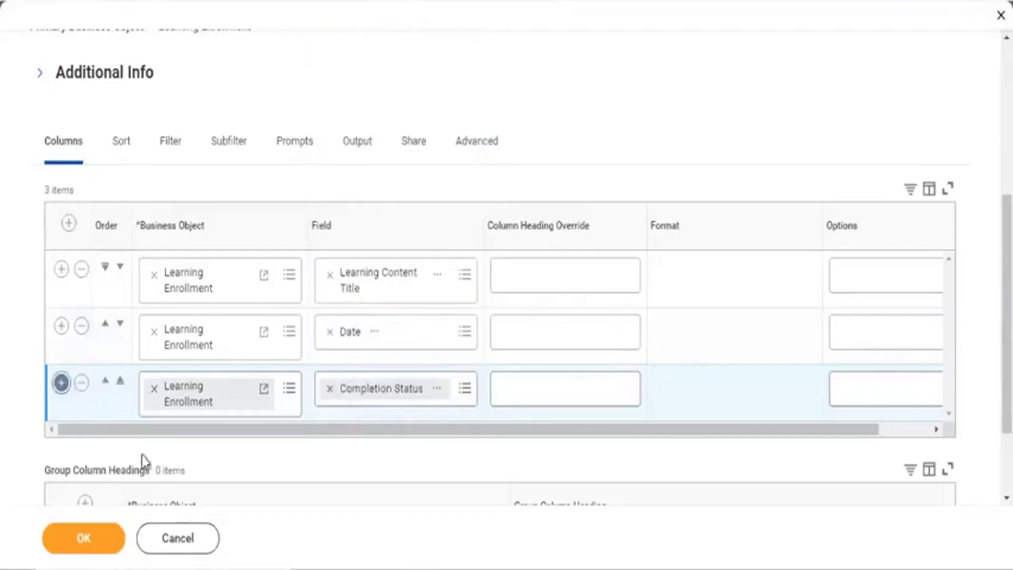
click(338, 462)
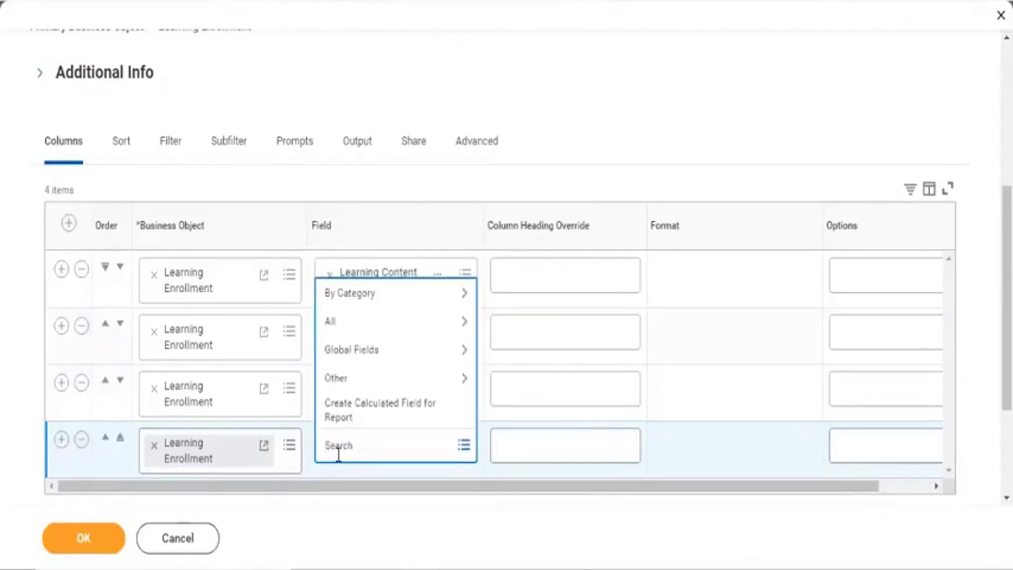
text(l)
text(itle)
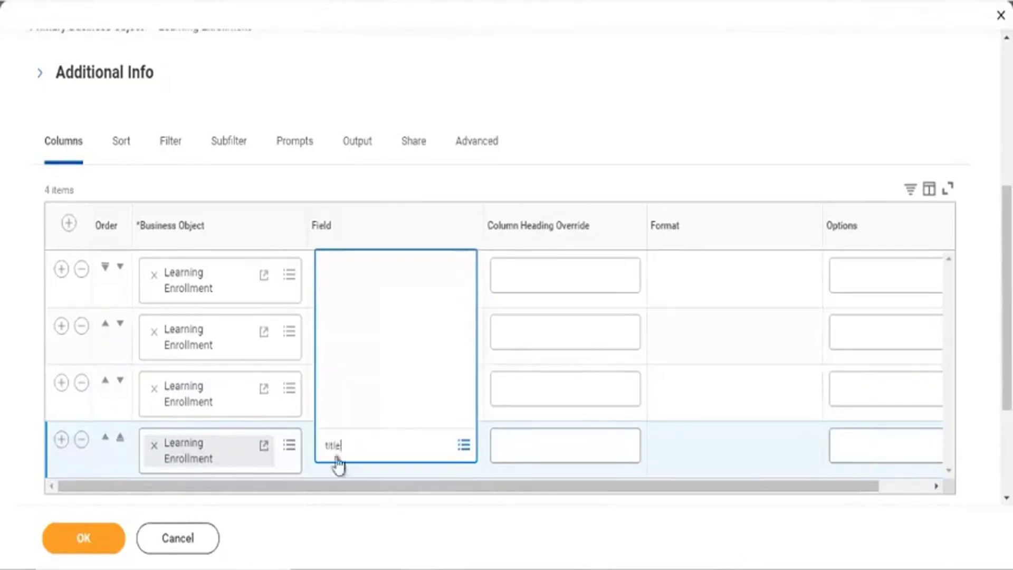
key(Return)
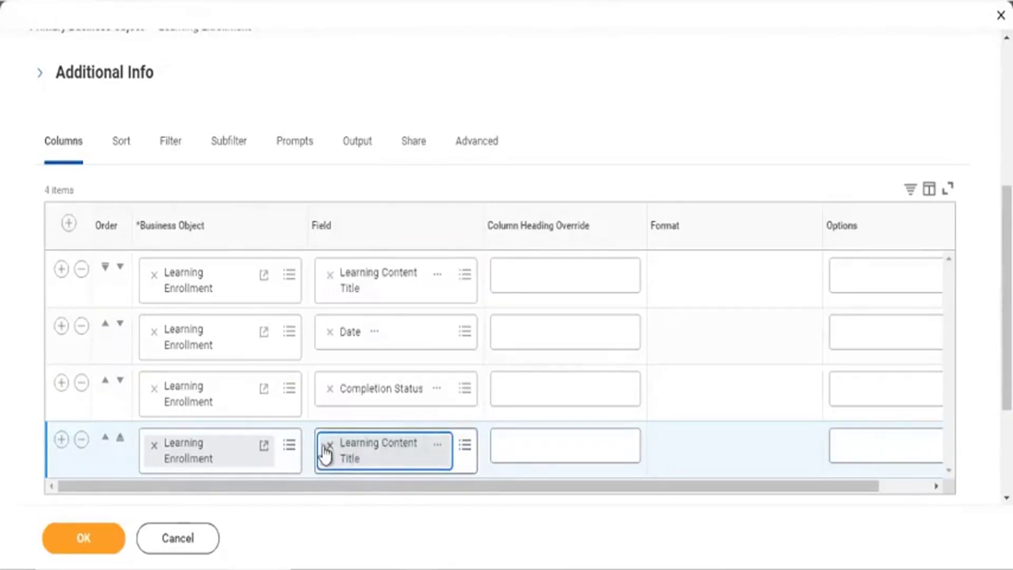
click(327, 446)
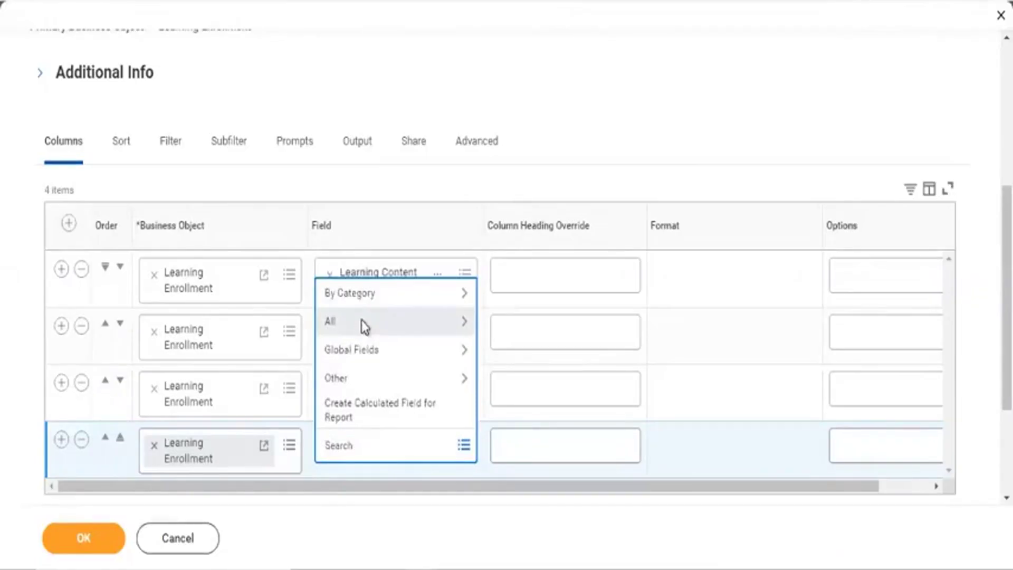
click(364, 323)
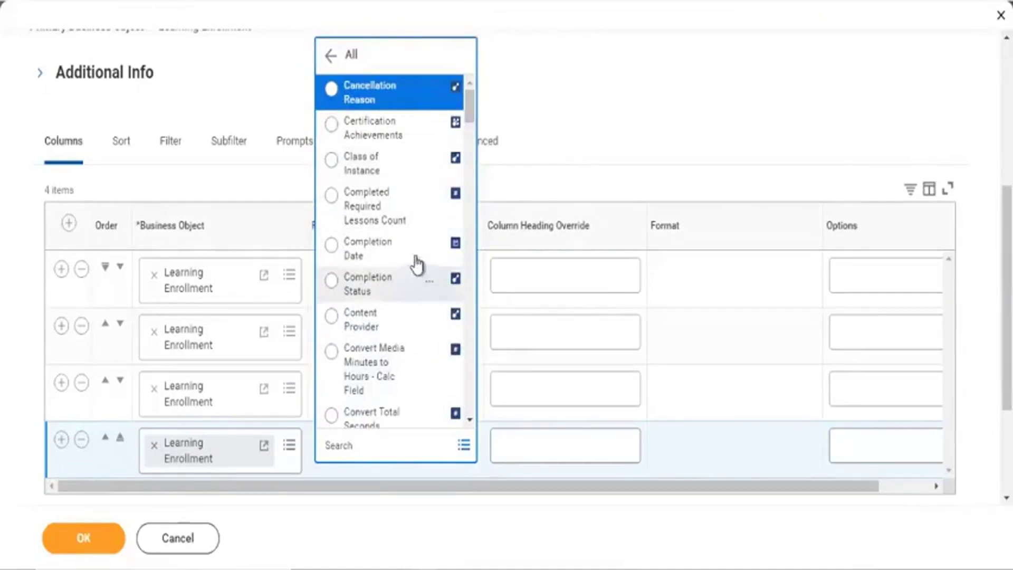
Step: Set the fourth column to Completion Date and add a fifth column row
click(390, 253)
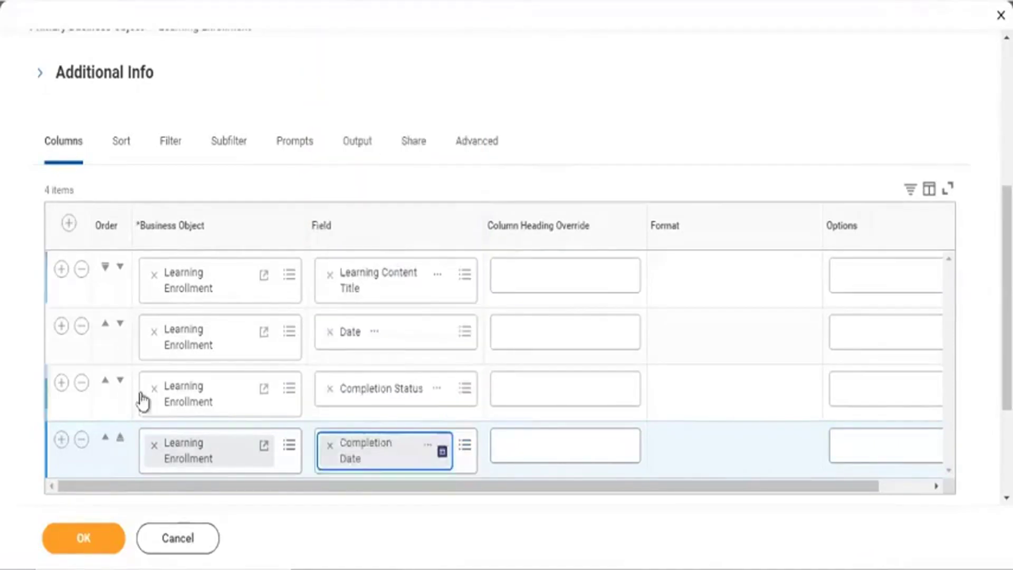
click(61, 441)
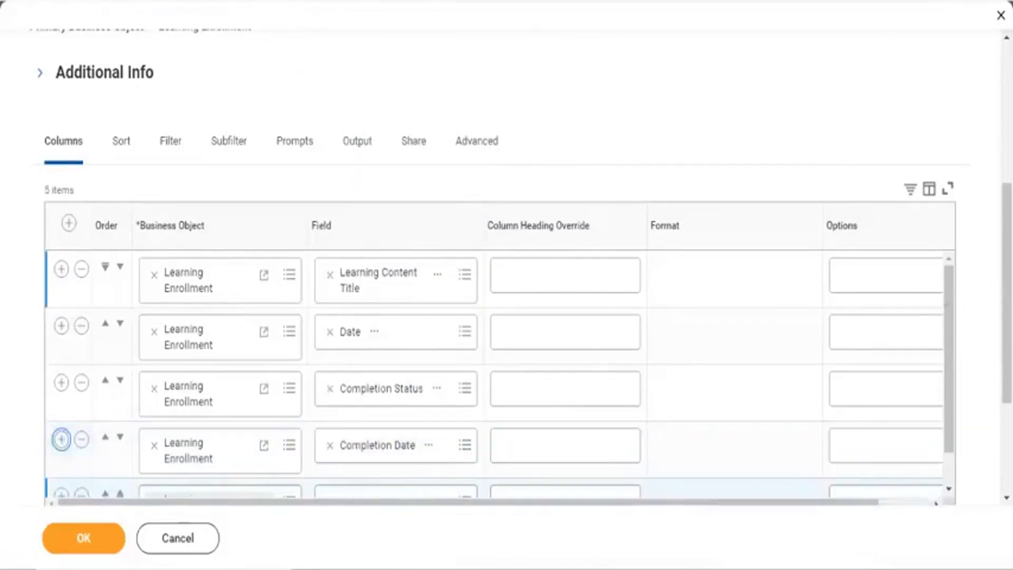
scroll(530, 338, down, 3)
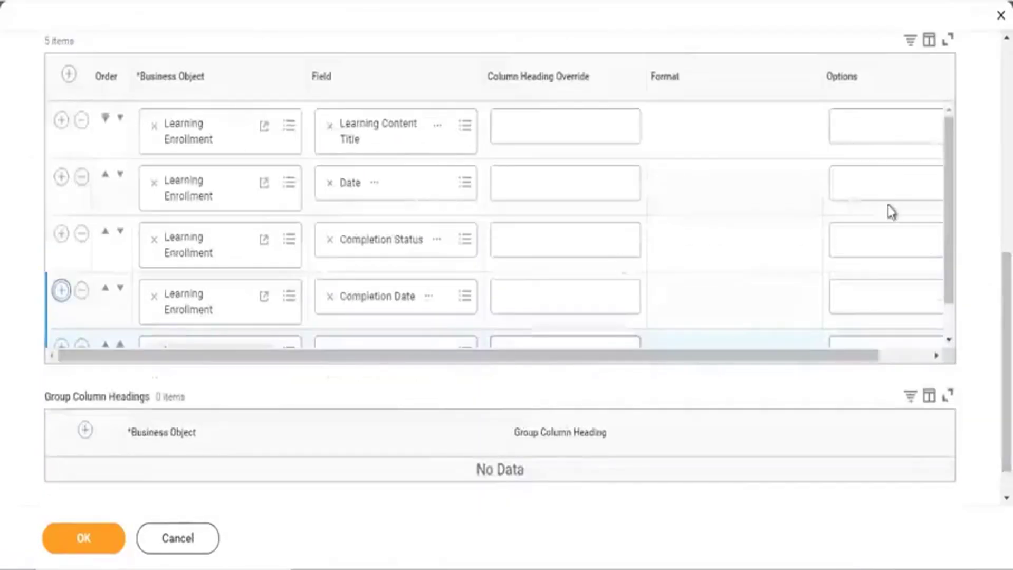
scroll(947, 233, down, 1)
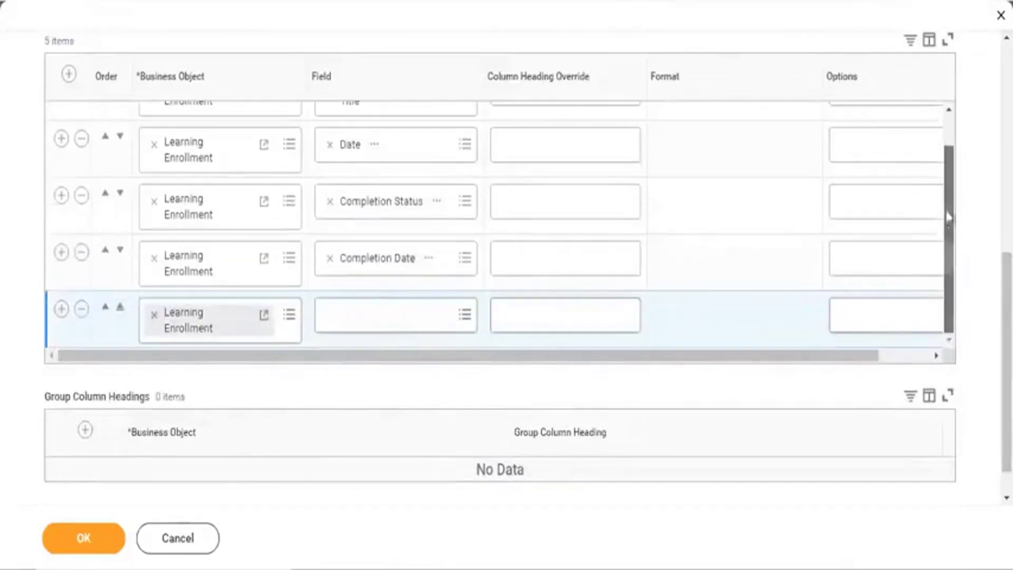
Step: Set the fifth column to Approval by Manager via an 'approv' search, and add a sixth row
click(368, 329)
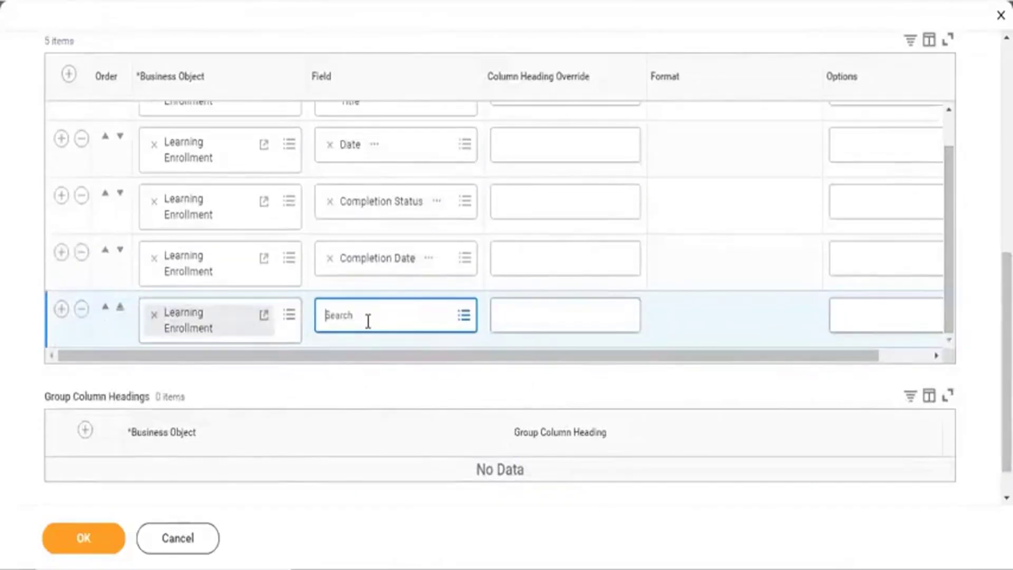
text(in progress)
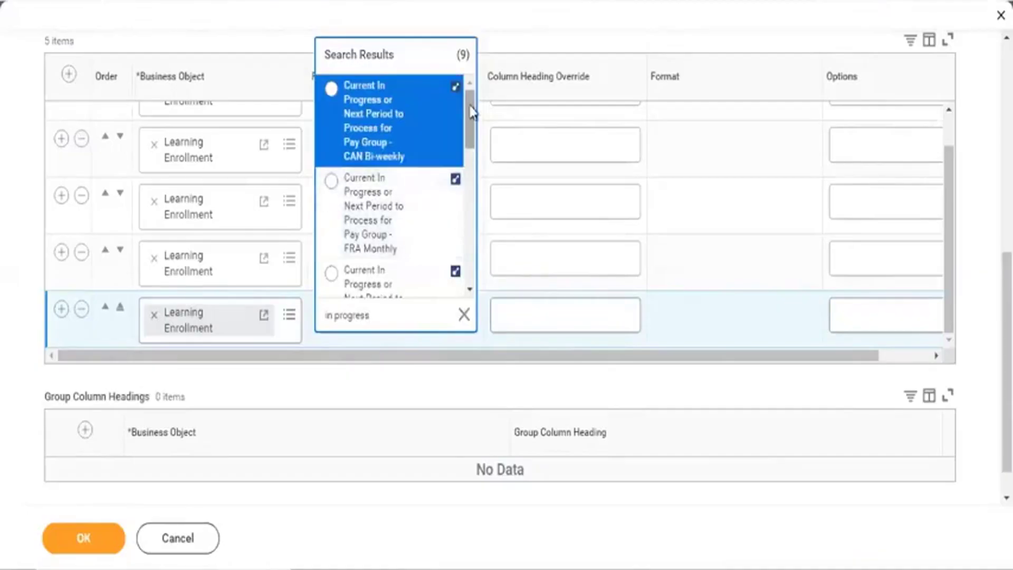
drag(470, 121, 466, 292)
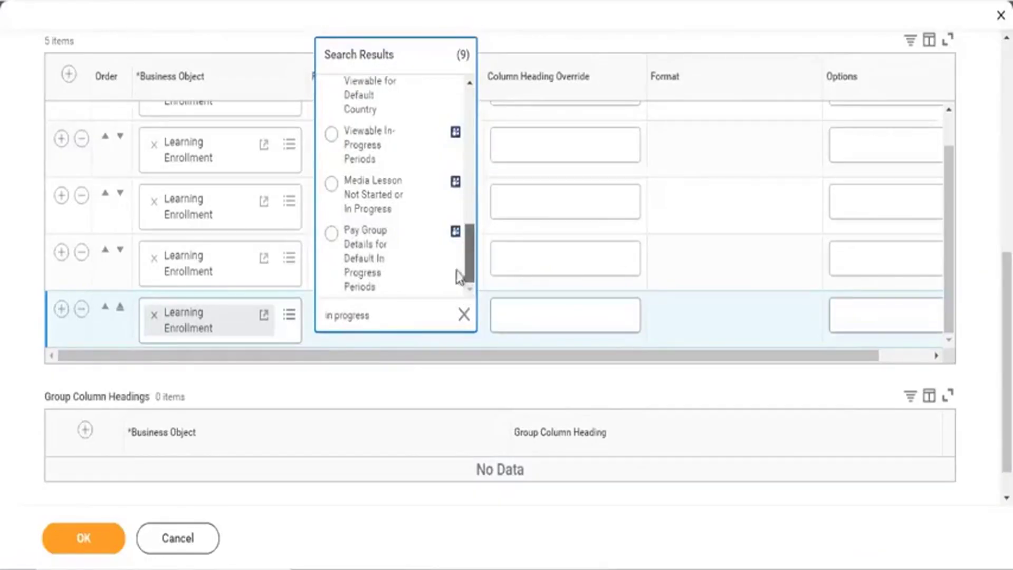
triple_click(386, 315)
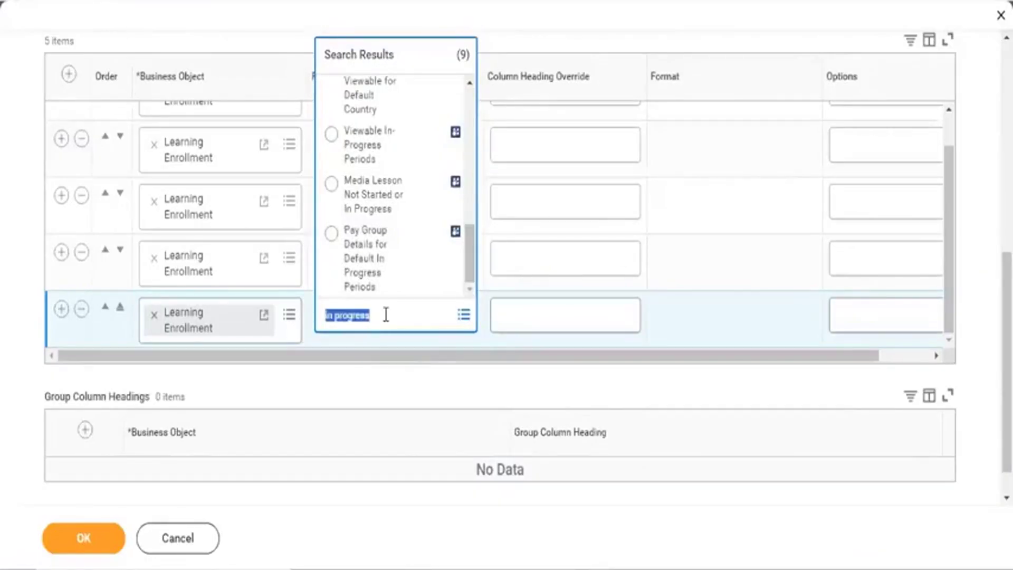
key(BackSpace)
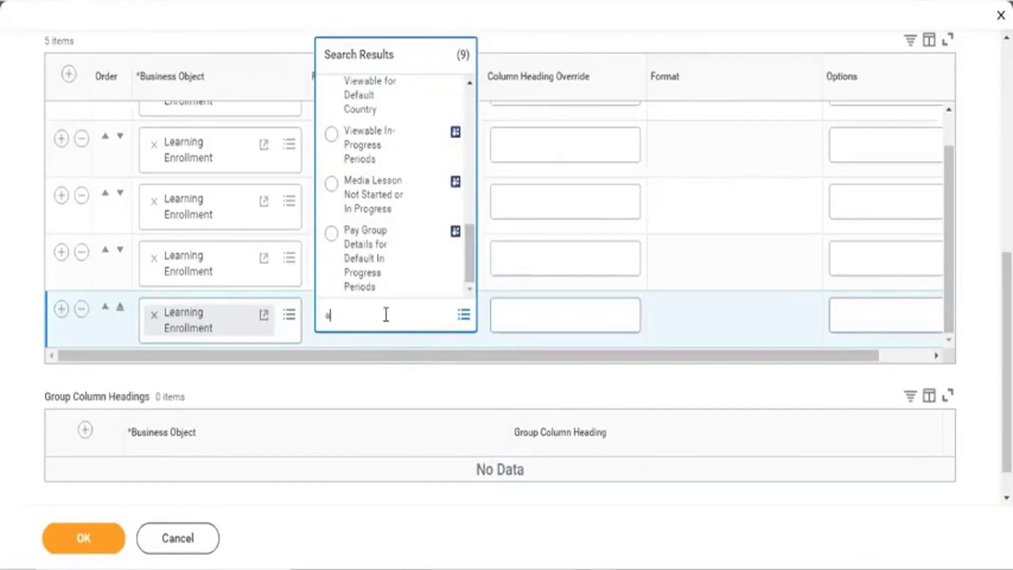
text(approv)
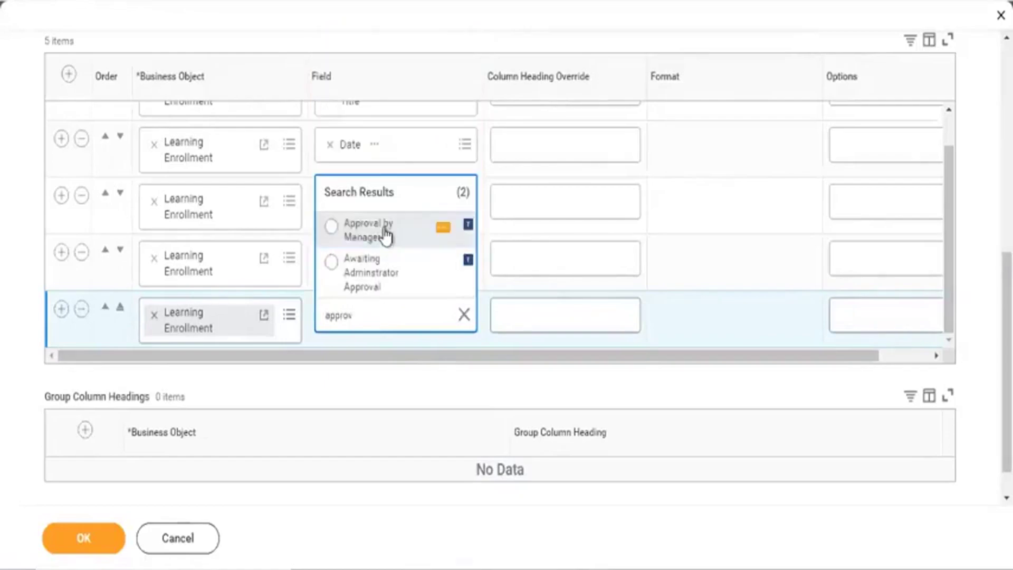
click(385, 235)
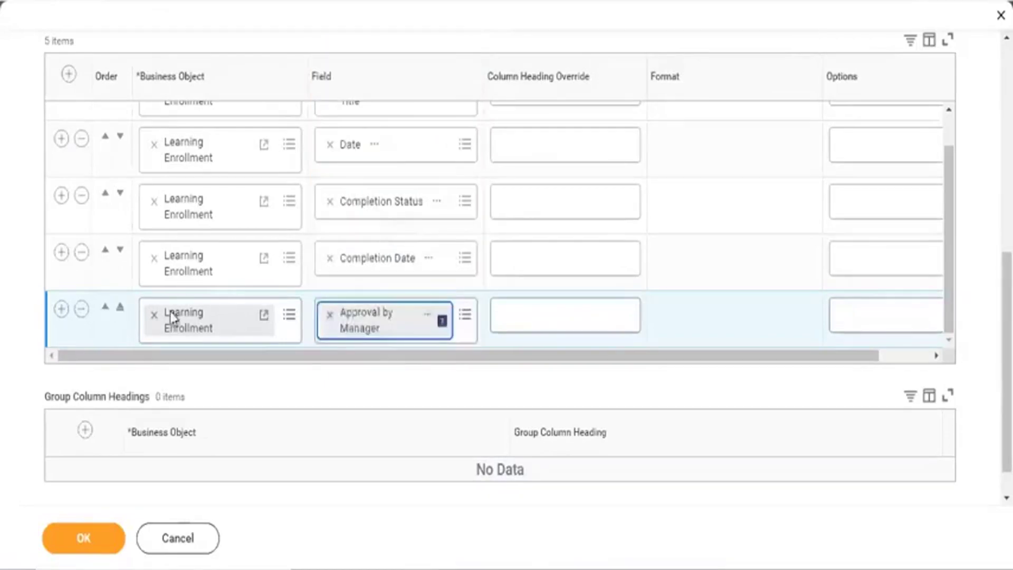
click(62, 310)
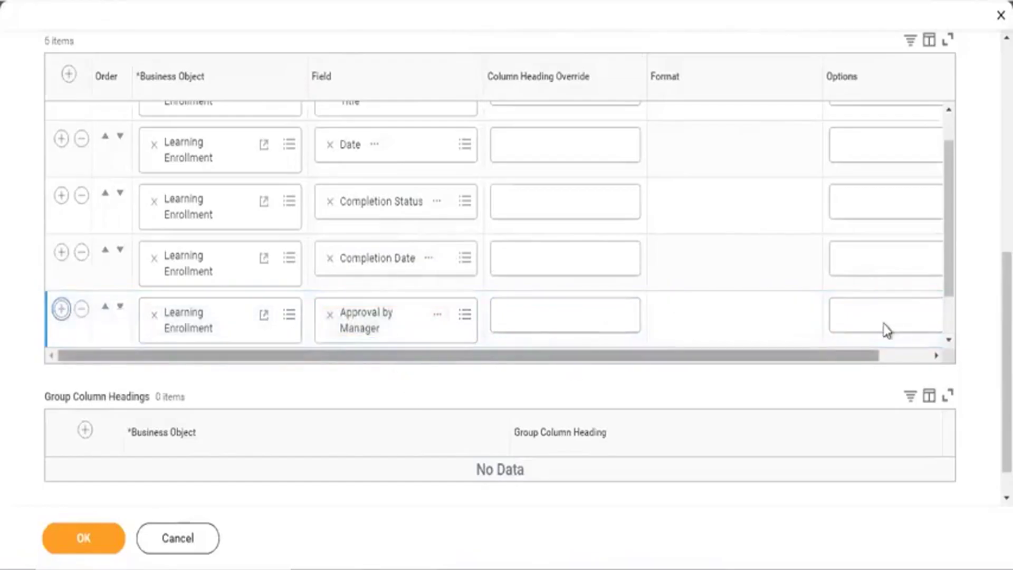
drag(951, 260, 950, 348)
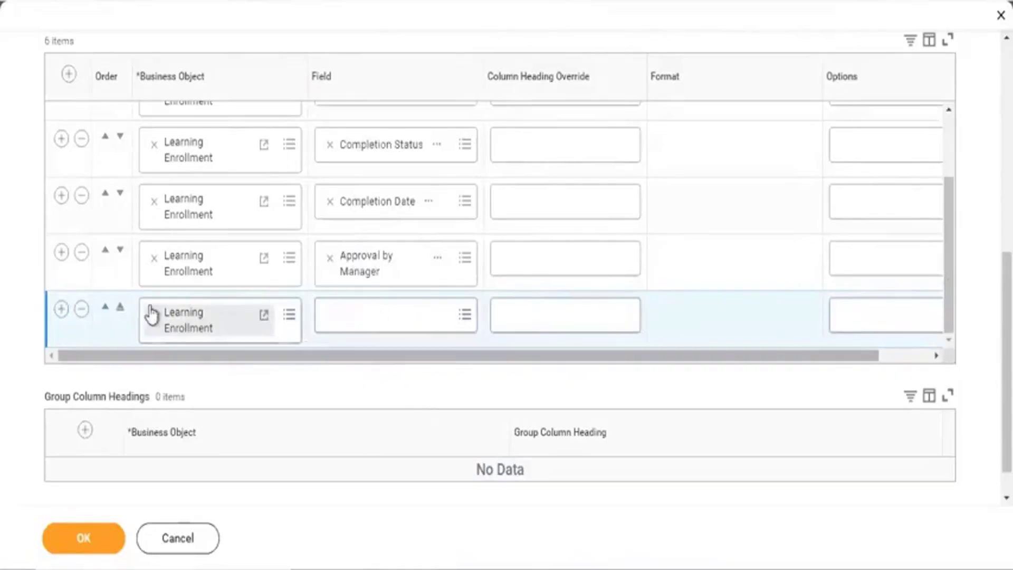
Step: Set the sixth column to Learning Content Cost, save the columns, and run the report
click(389, 317)
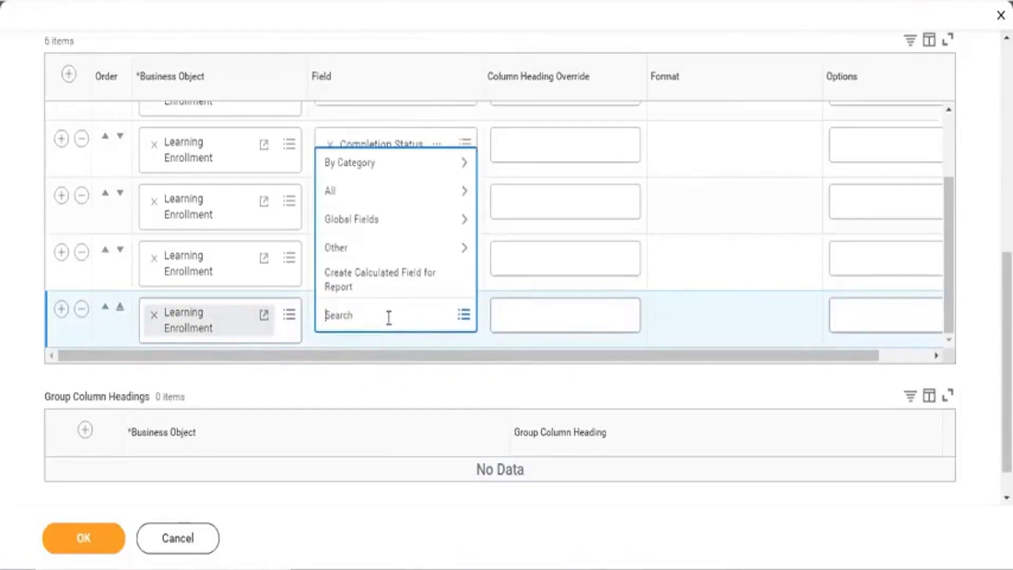
text(learning)
key(Return)
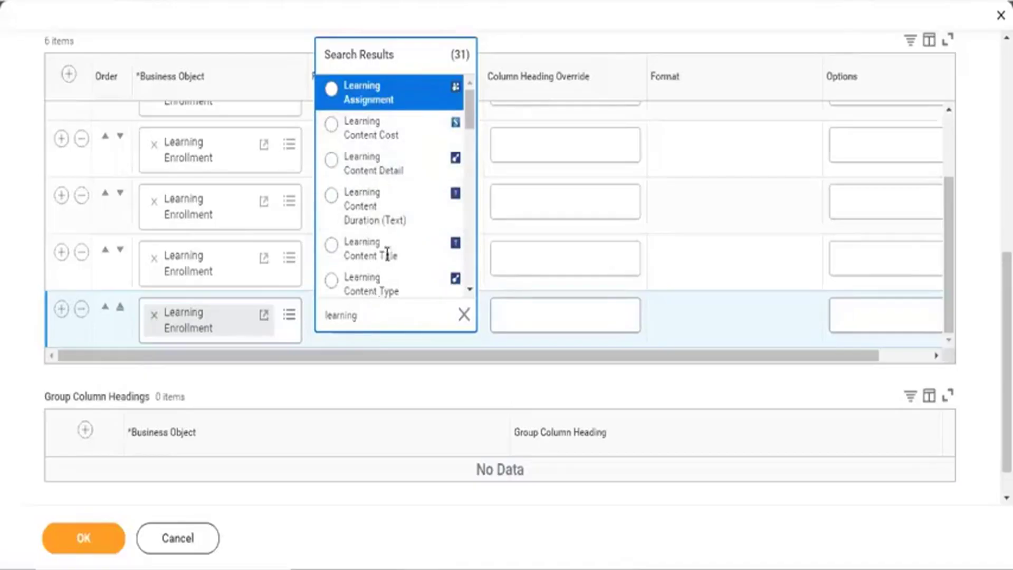
click(377, 132)
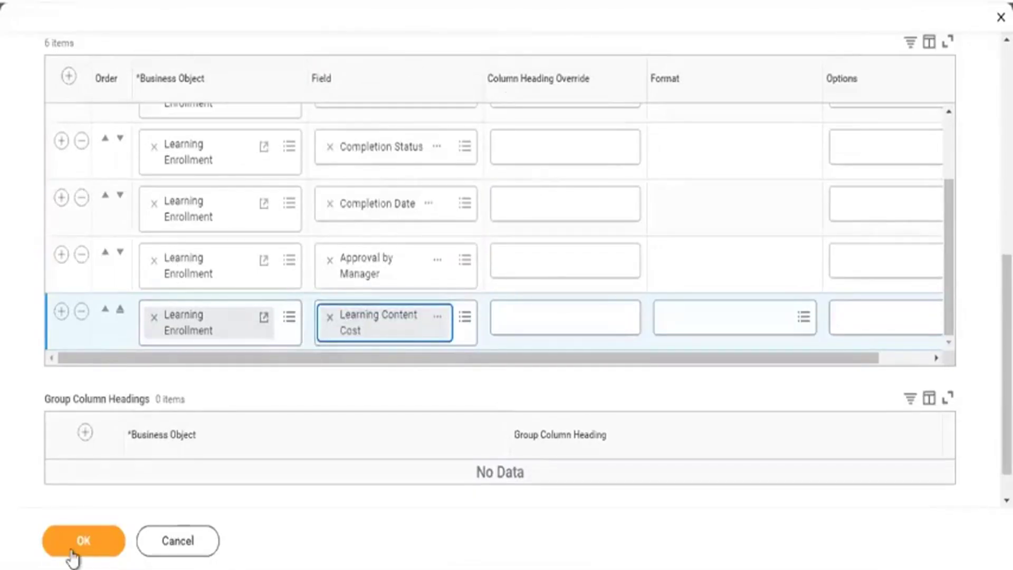
click(71, 551)
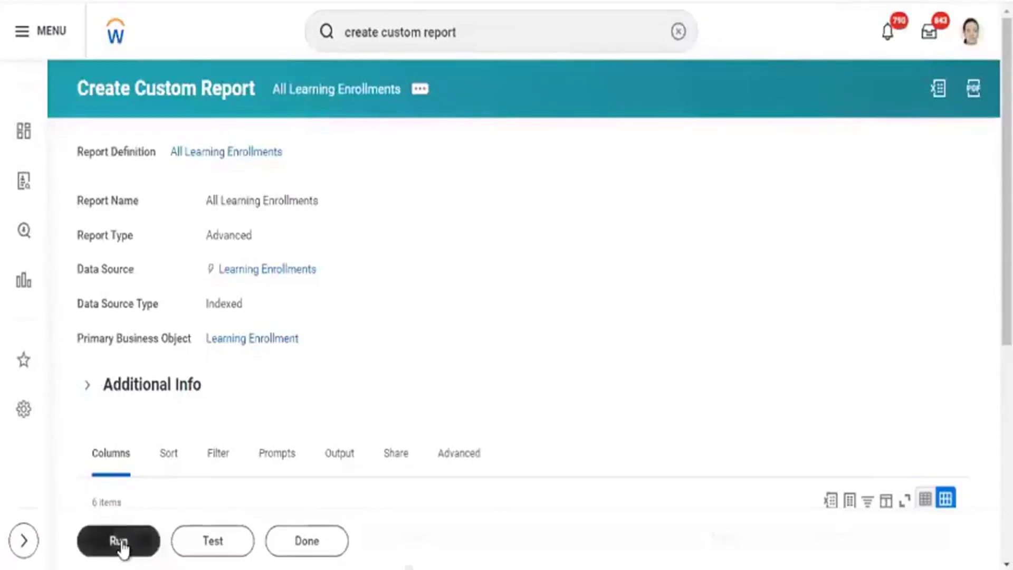
click(120, 543)
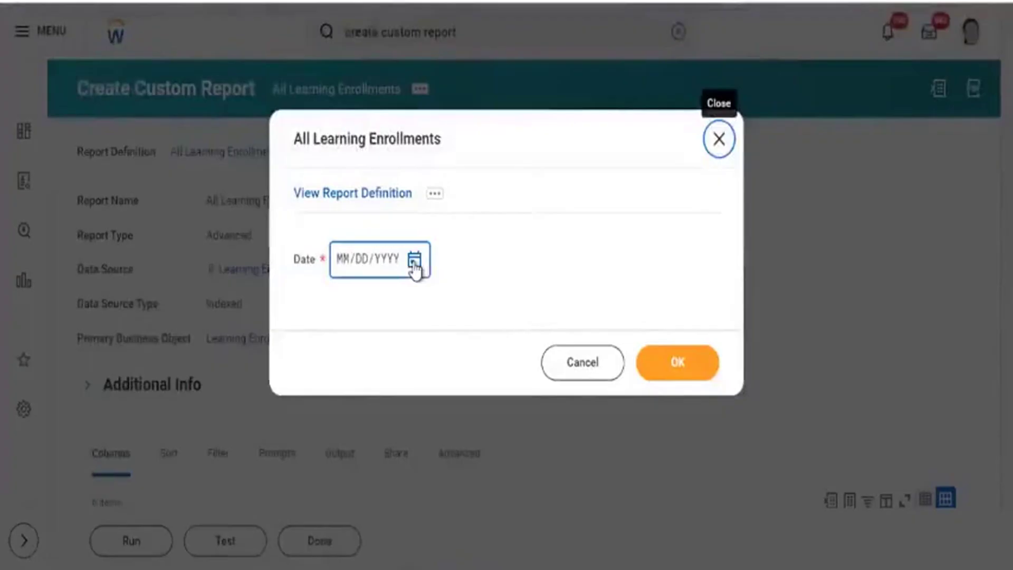
Step: Run the report for the date March 25, 2024, listing 1147 enrollments
click(415, 261)
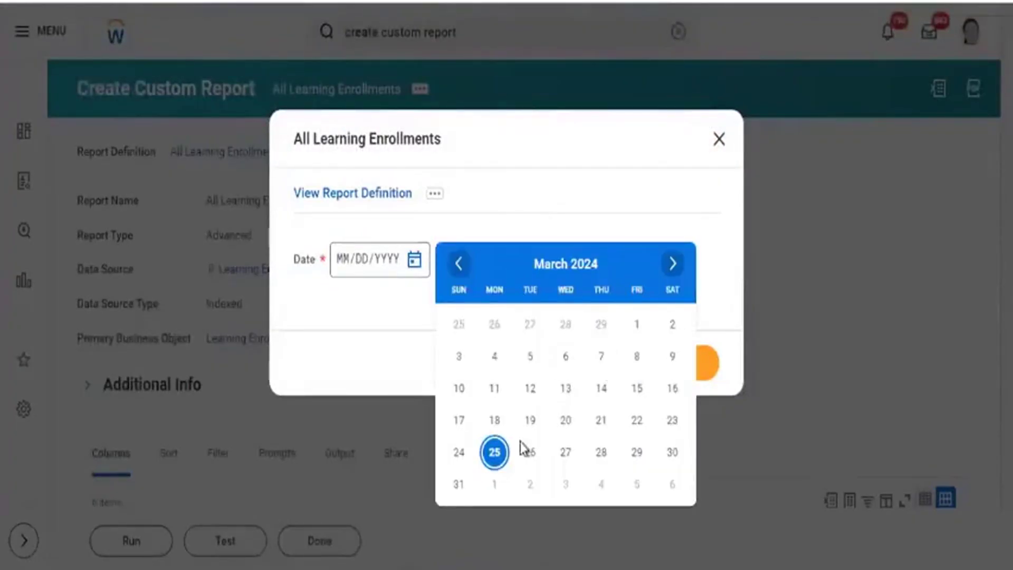
click(494, 453)
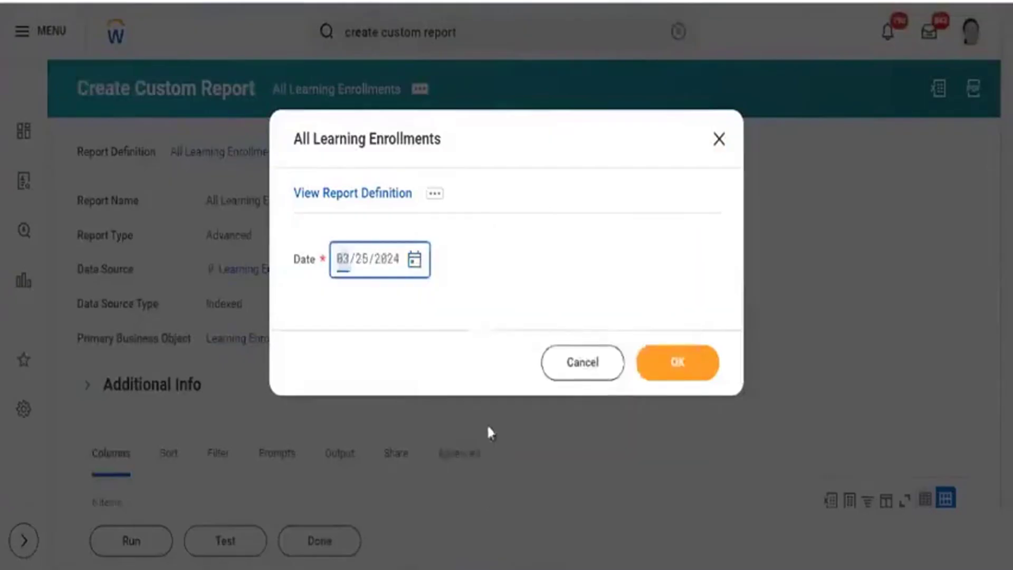
click(682, 353)
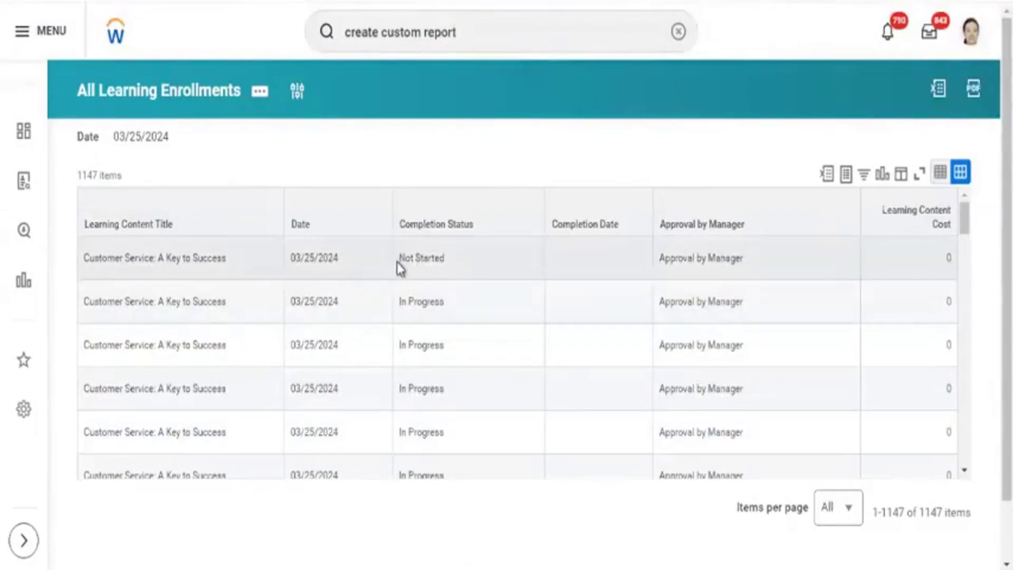
drag(398, 259, 431, 259)
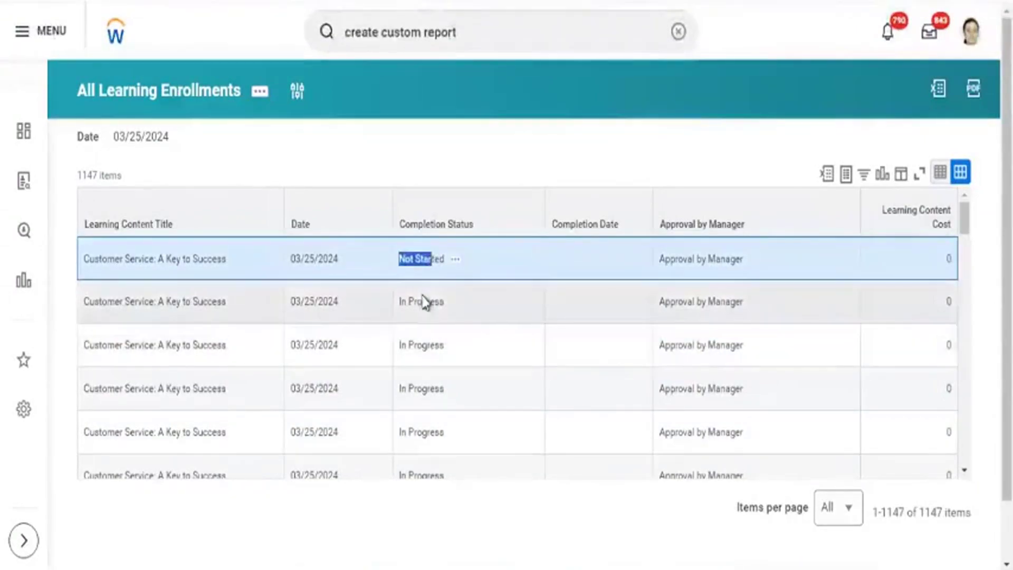
click(415, 303)
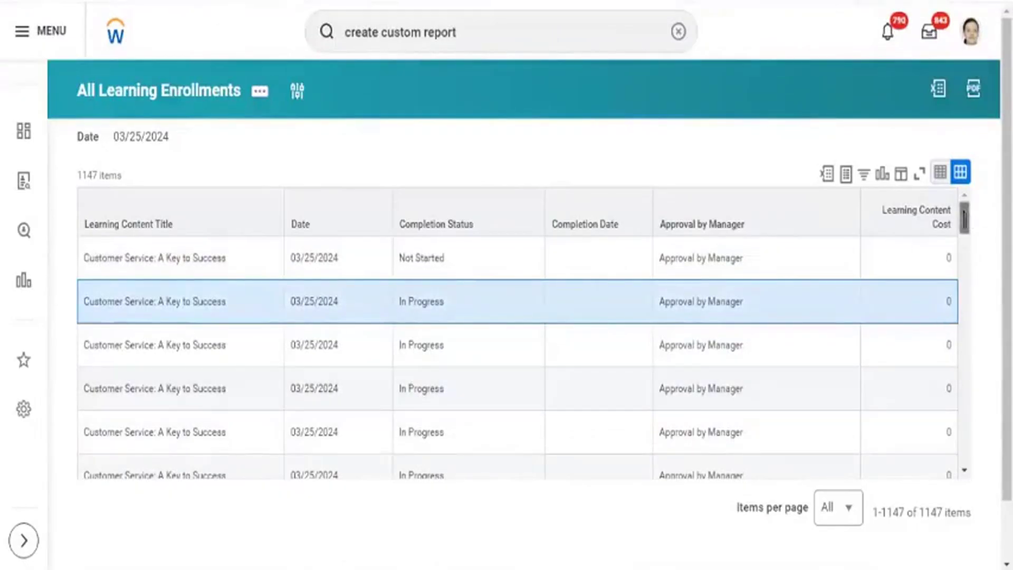
drag(966, 275, 960, 437)
scroll(686, 279, down, 2)
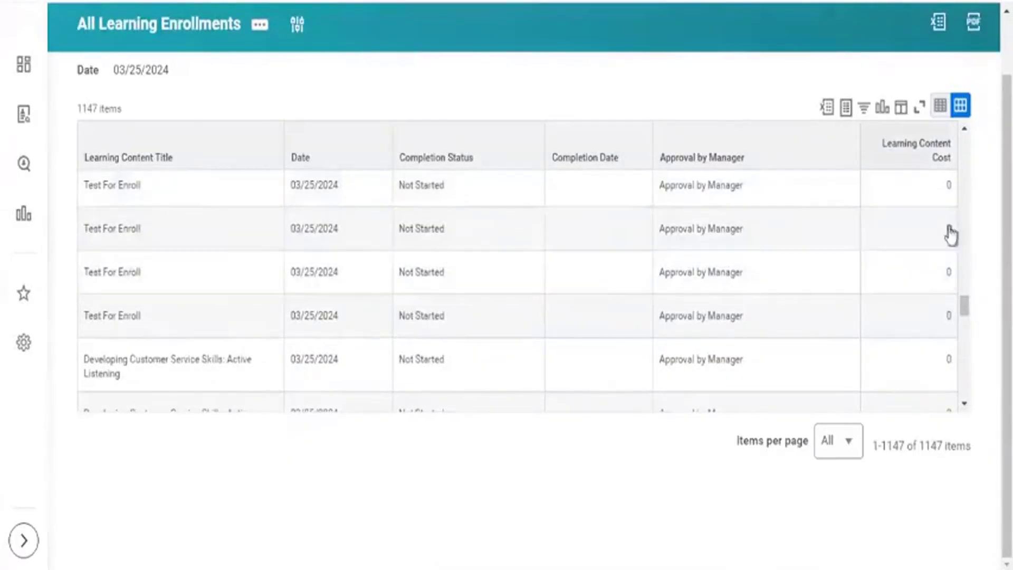
drag(965, 312, 953, 157)
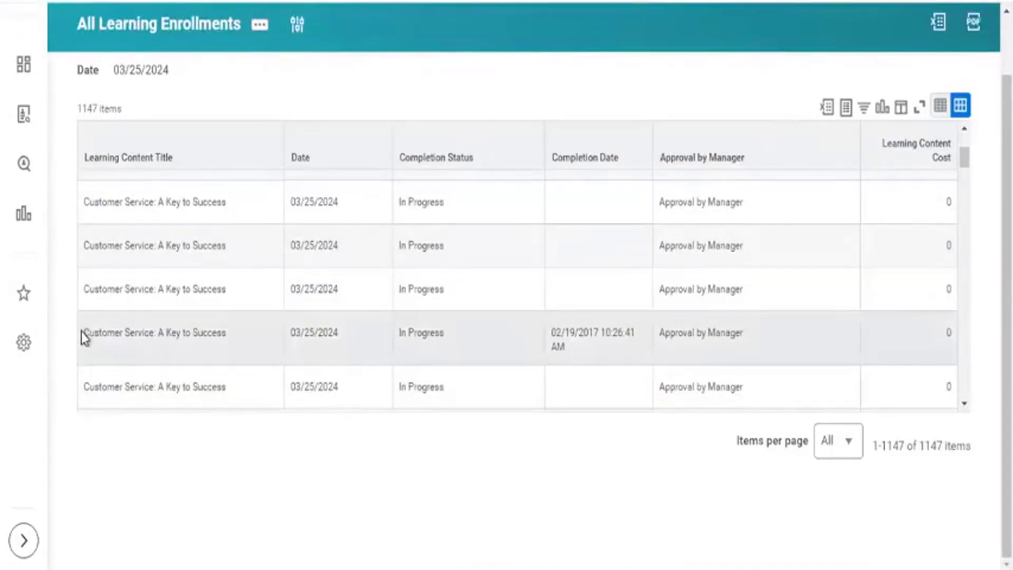
drag(83, 336, 116, 345)
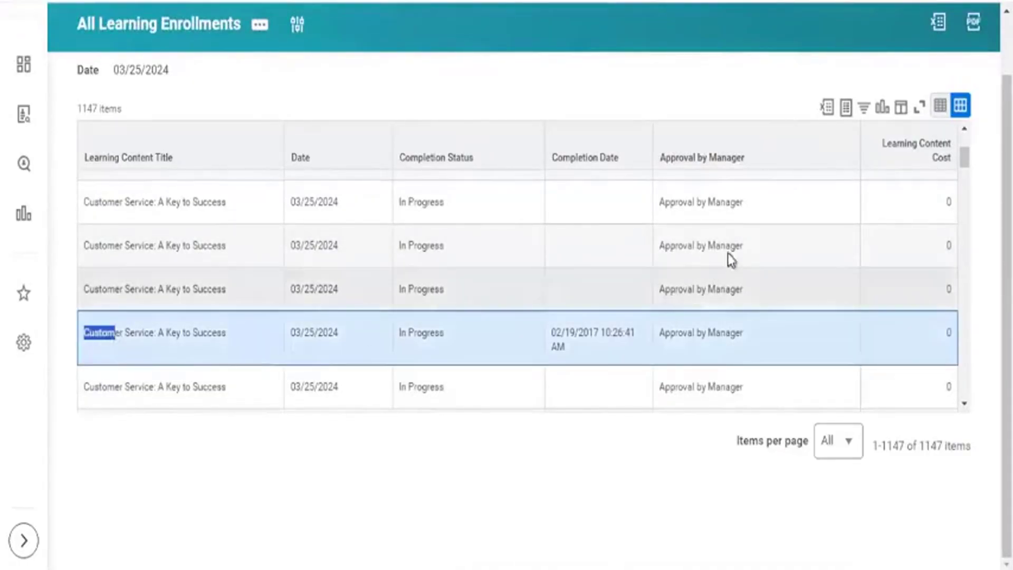
drag(966, 158, 966, 140)
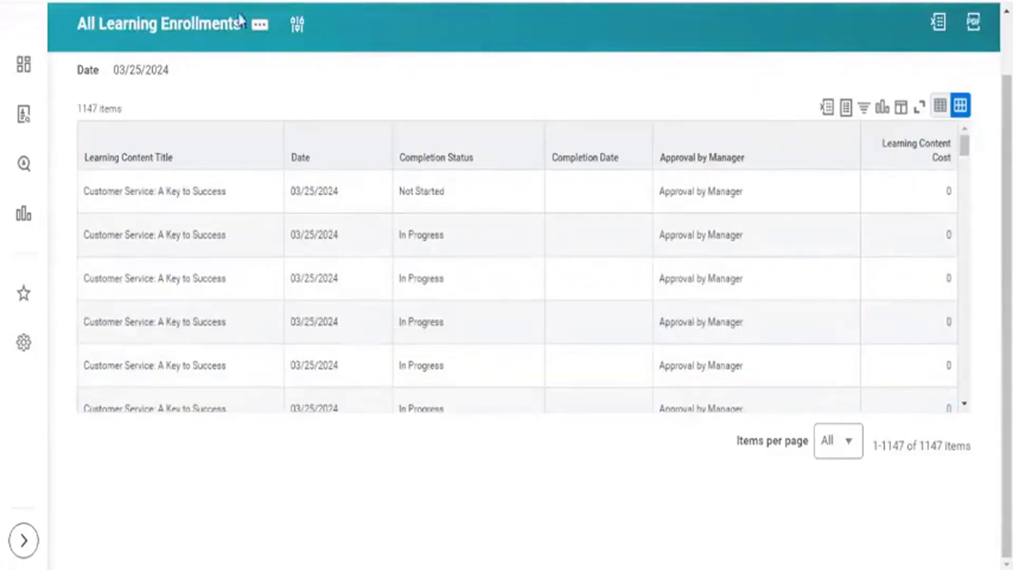
Step: Open the All Learning Enrollments report definition for editing from its related actions
click(260, 31)
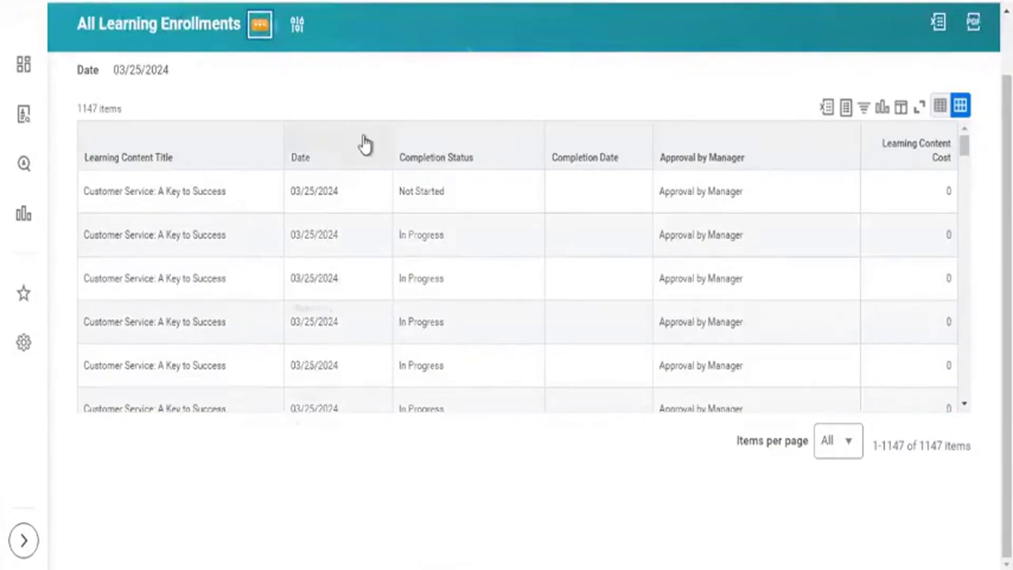
mouse_move(378, 132)
mouse_move(350, 98)
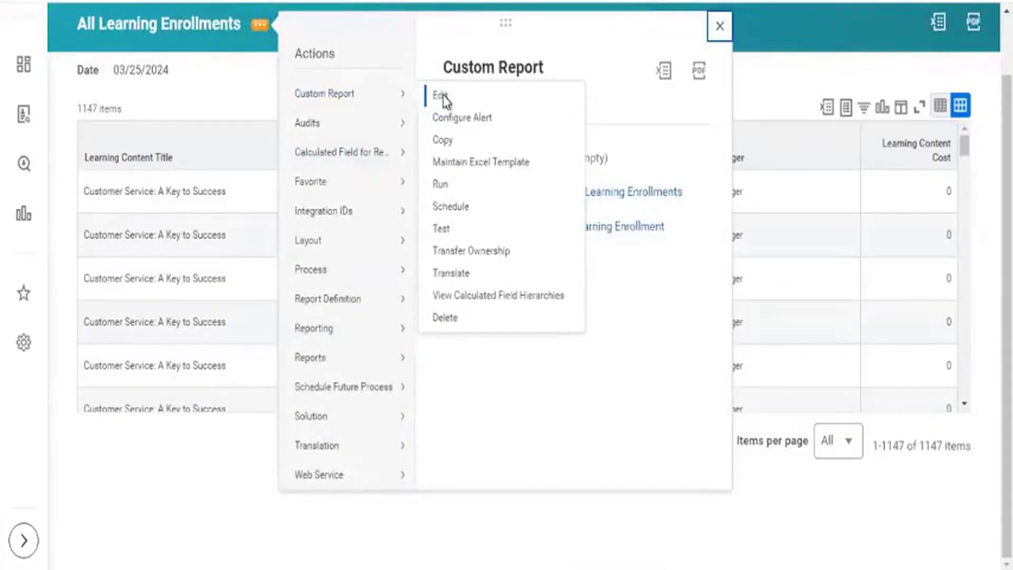
click(441, 95)
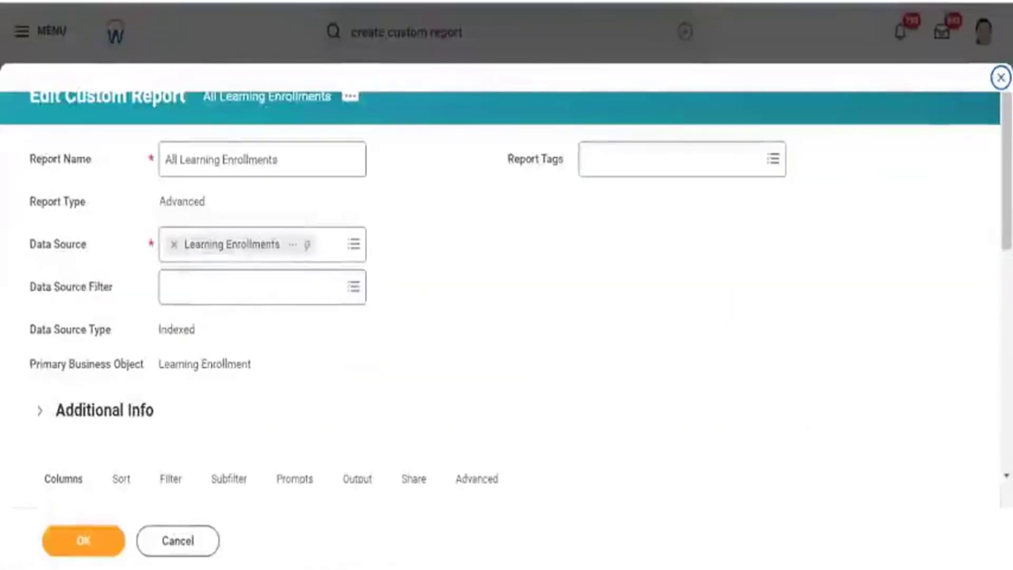
scroll(799, 147, down, 5)
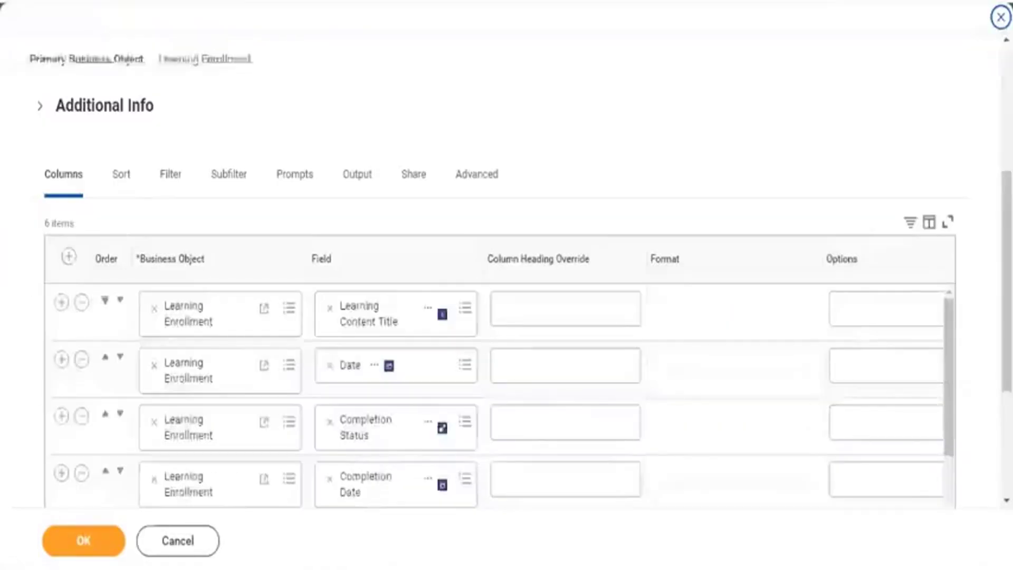
scroll(799, 148, up, 5)
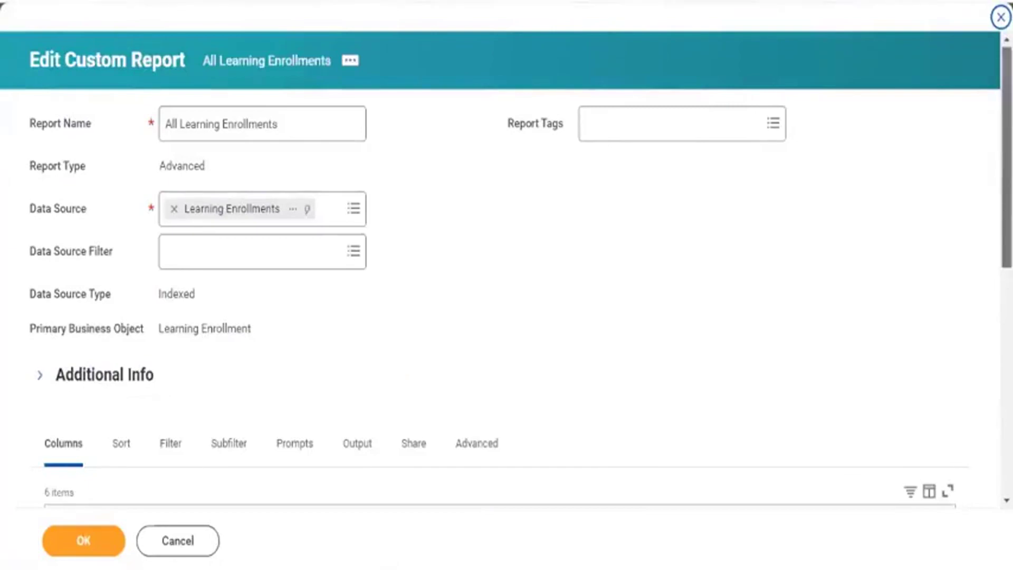
scroll(900, 163, down, 3)
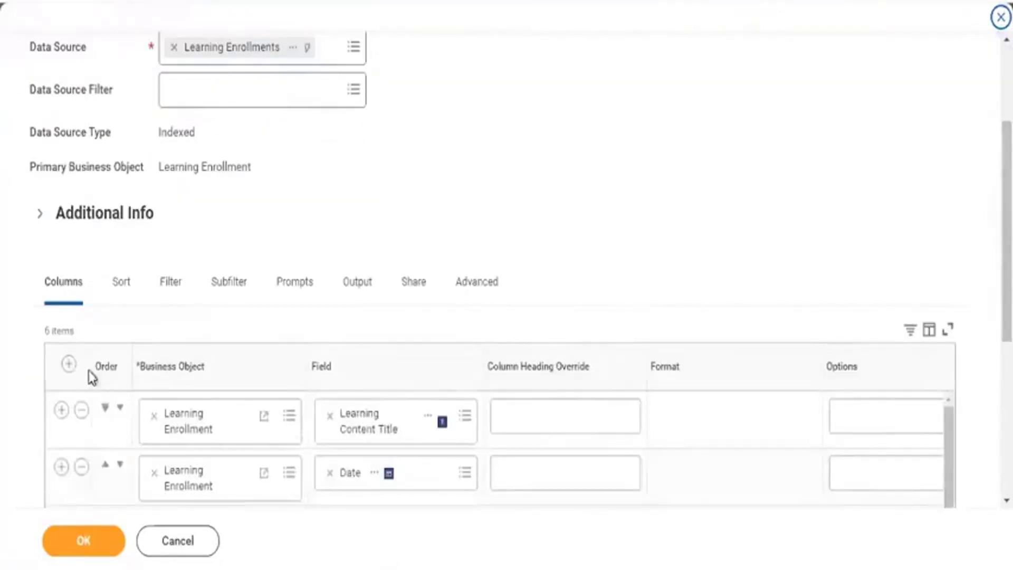
Step: Insert a new first column using the Worker field
click(69, 365)
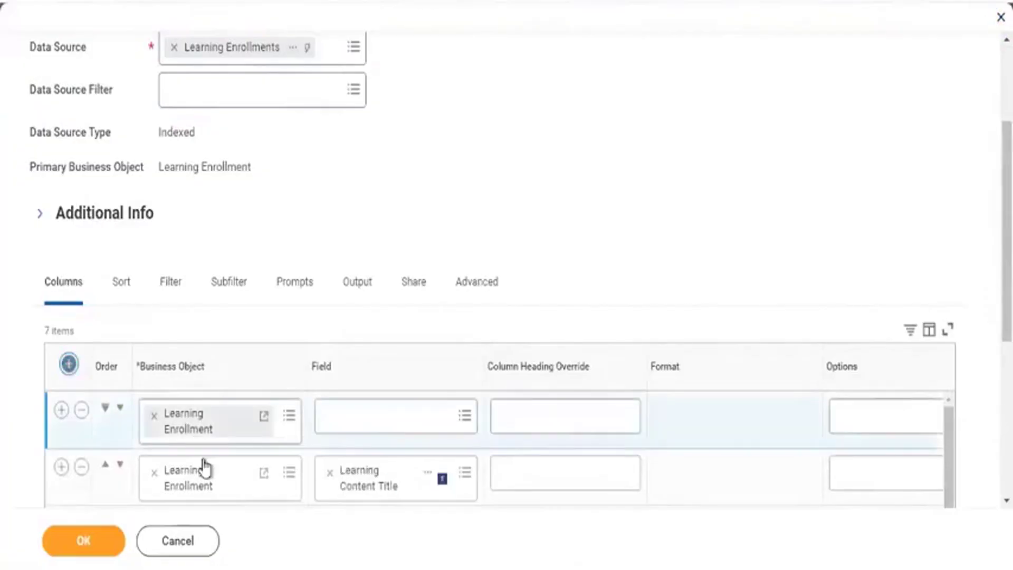
click(356, 428)
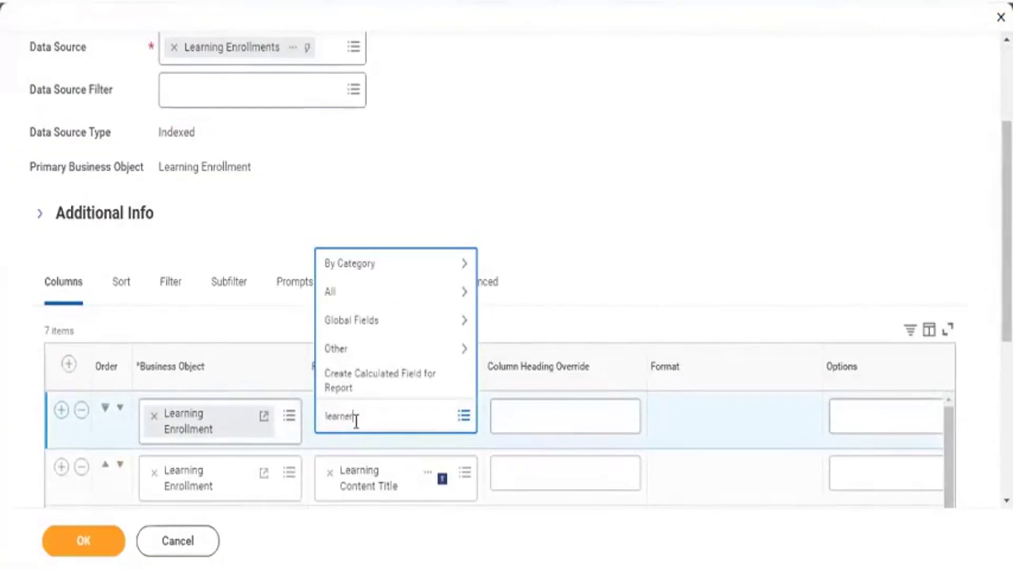
text(learner)
key(Return)
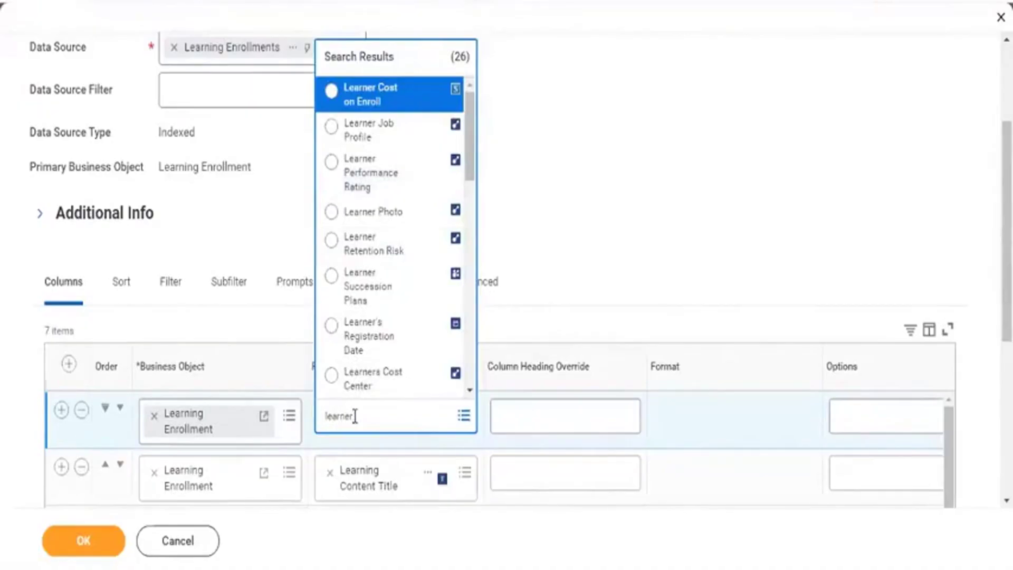
double_click(355, 416)
text(worker)
key(Return)
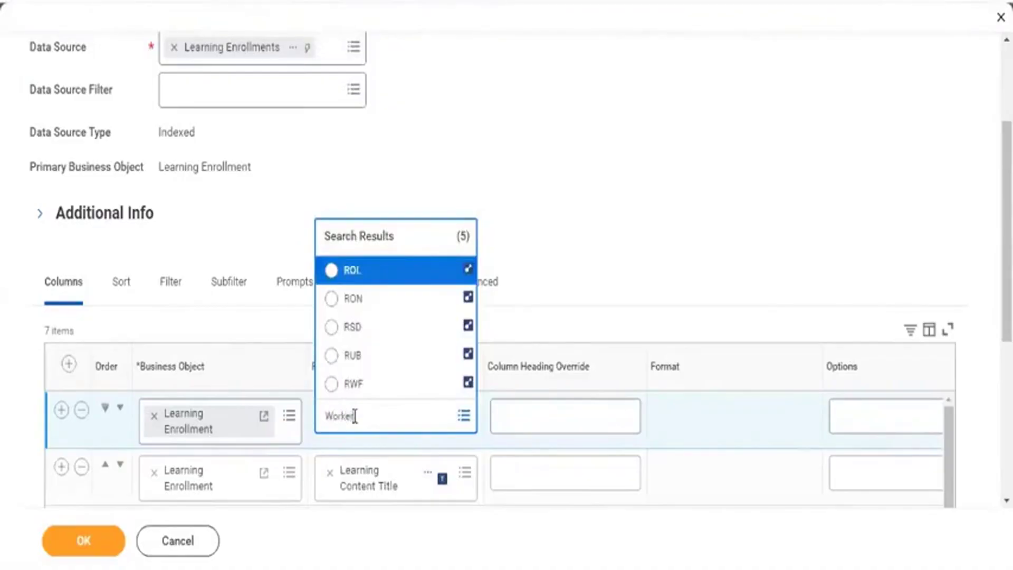
key(Return)
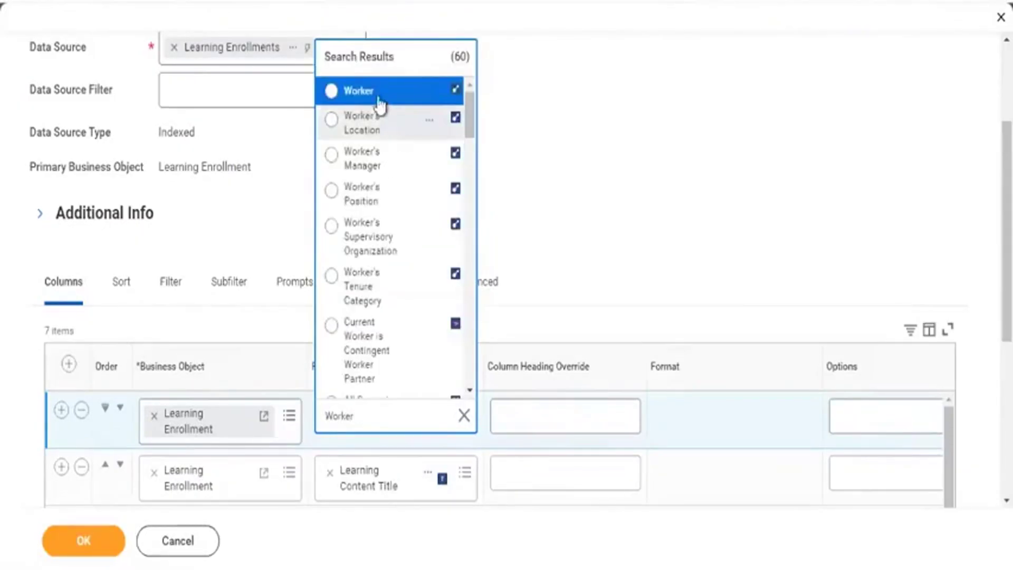
click(378, 98)
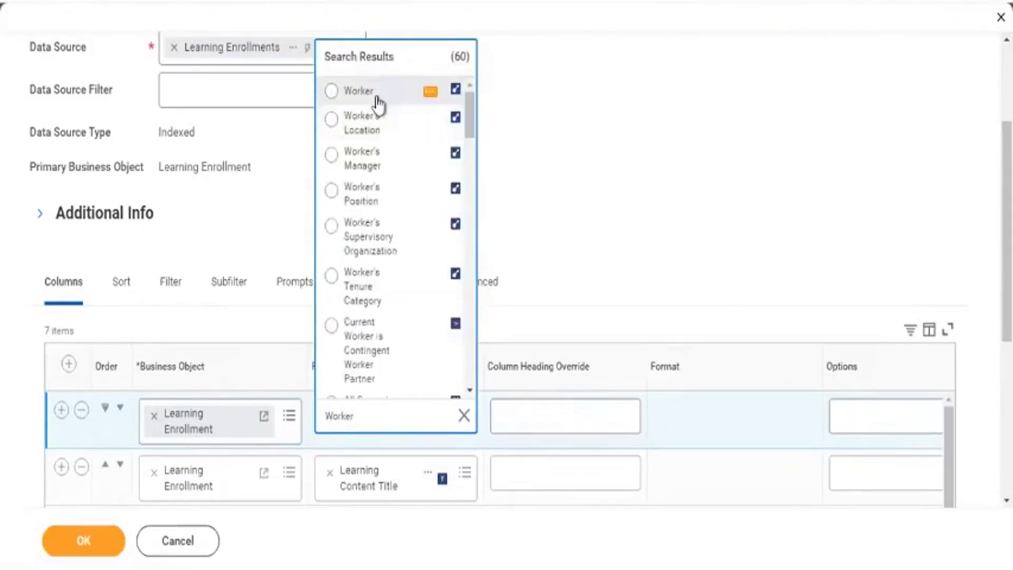
Step: Try an Employee ID(s) column, remove it and the empty rows, and save the columns
click(69, 363)
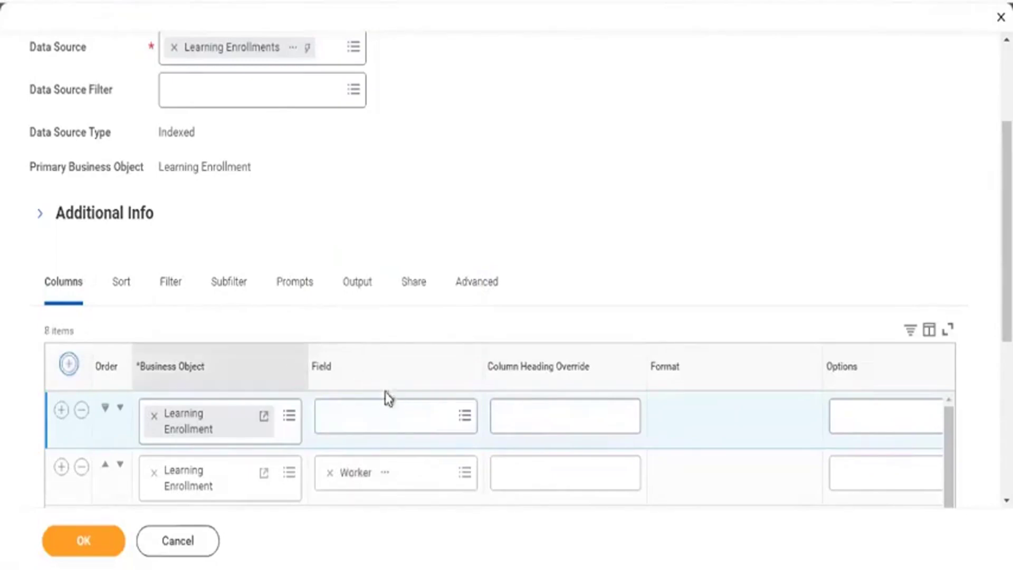
click(359, 416)
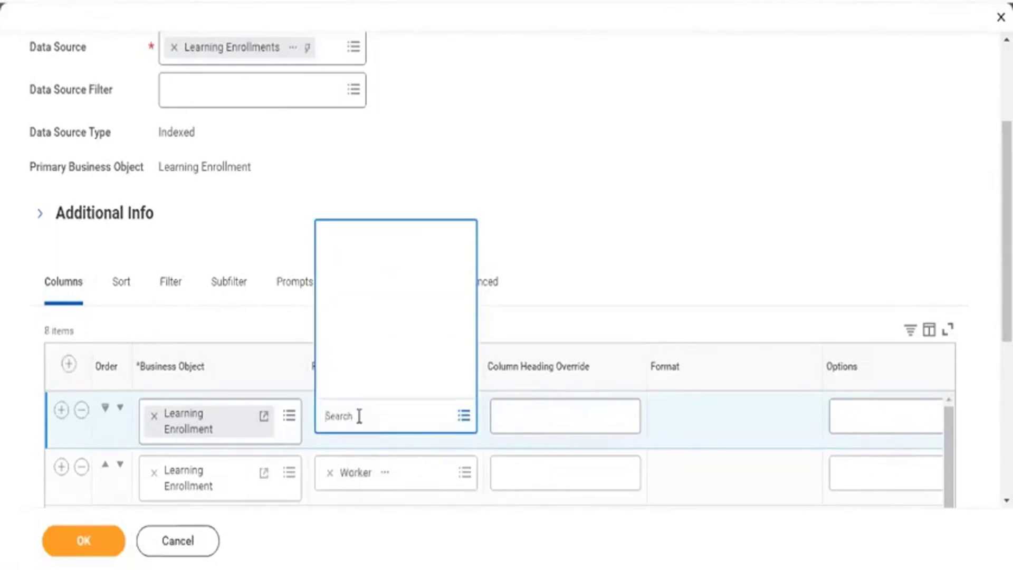
text(Employee ID)
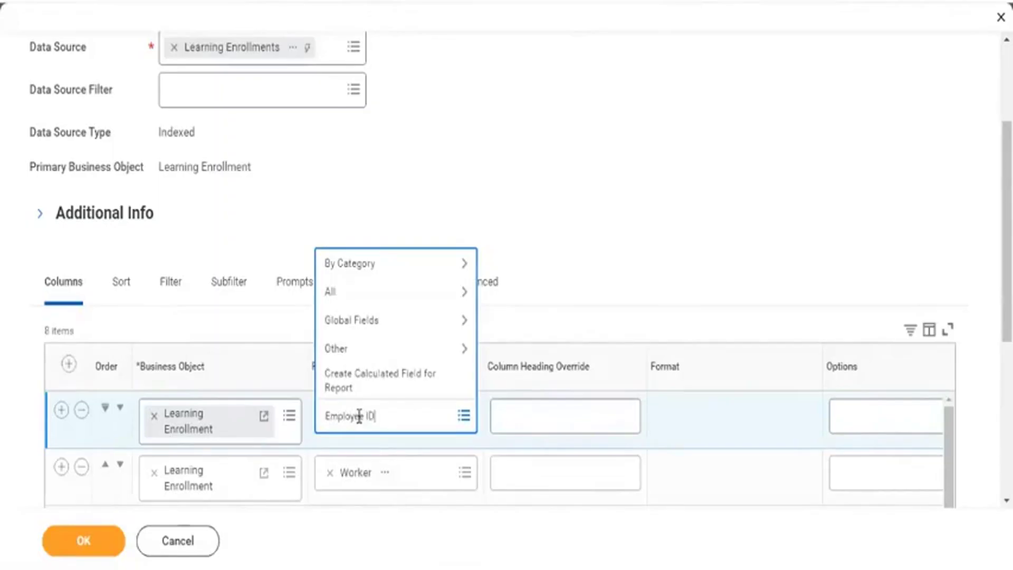
key(Return)
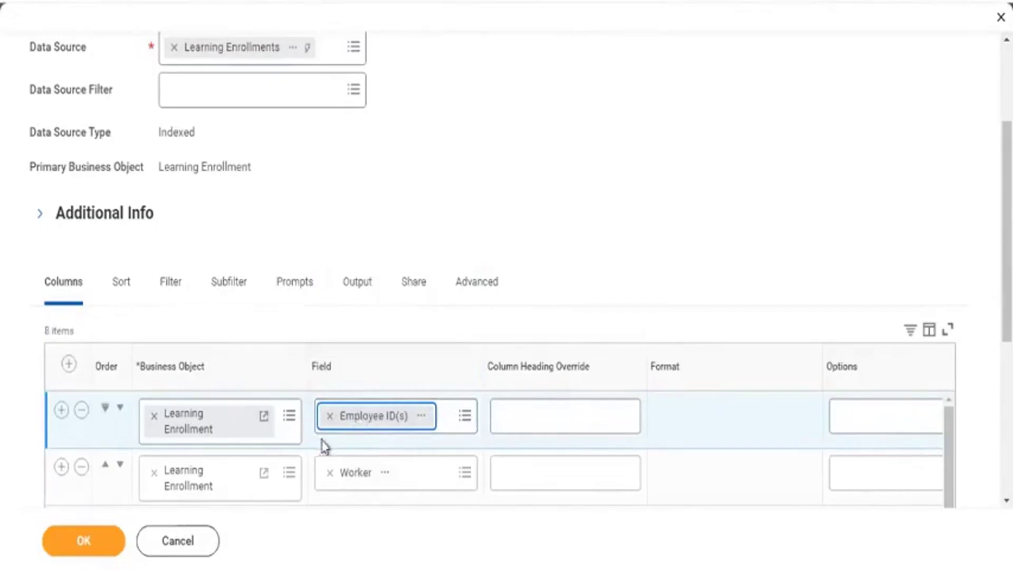
click(330, 416)
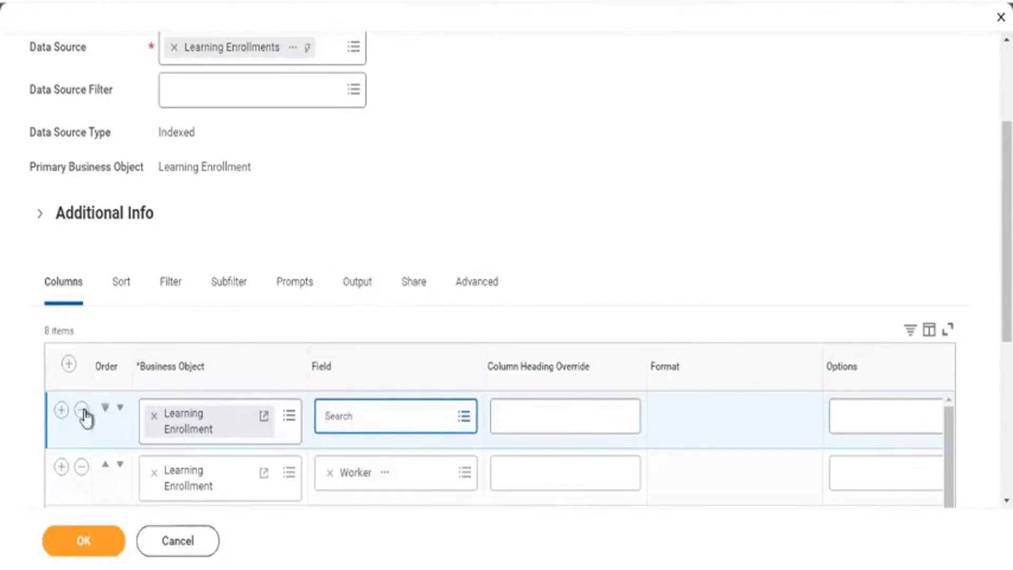
click(81, 411)
click(81, 453)
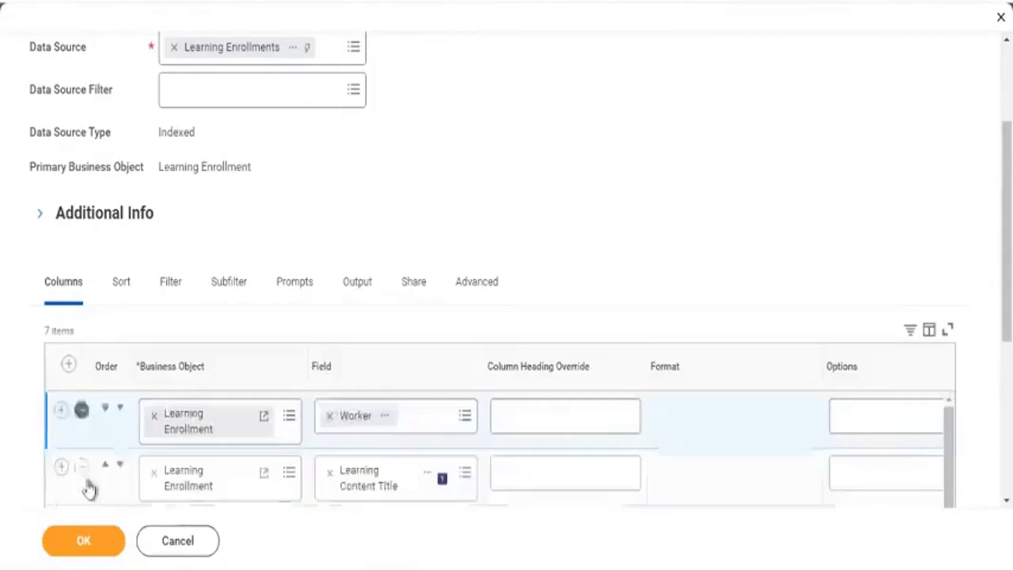
click(90, 534)
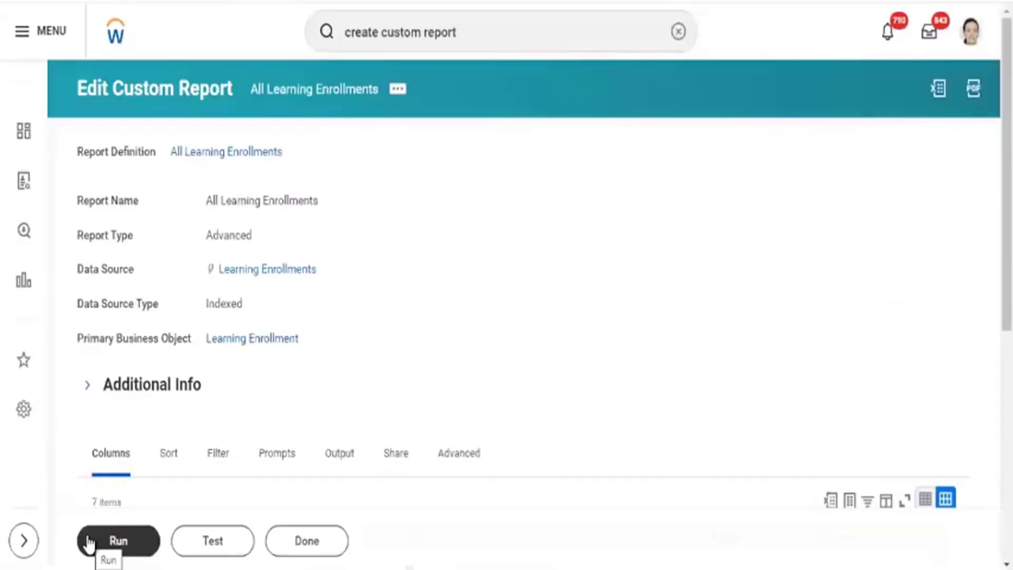
Step: Rerun the report for 03/25/2024, now showing 1147 enrollments with Worker first
click(108, 547)
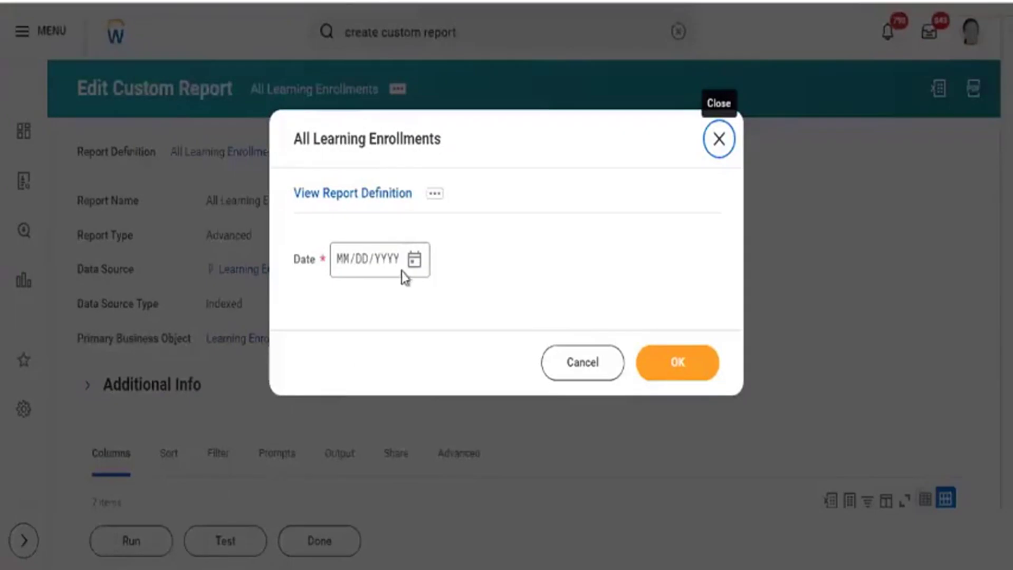
click(415, 259)
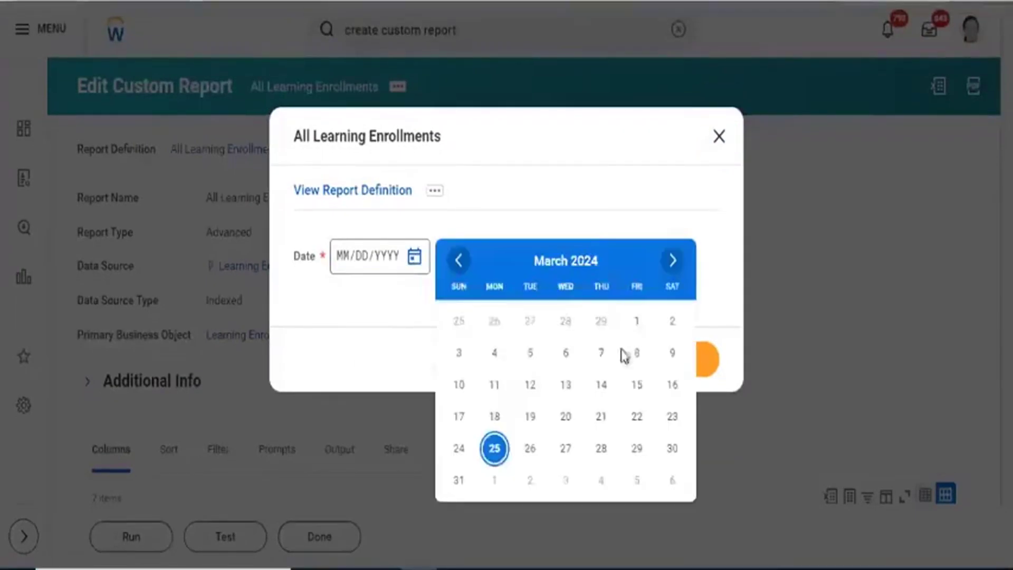
key(Return)
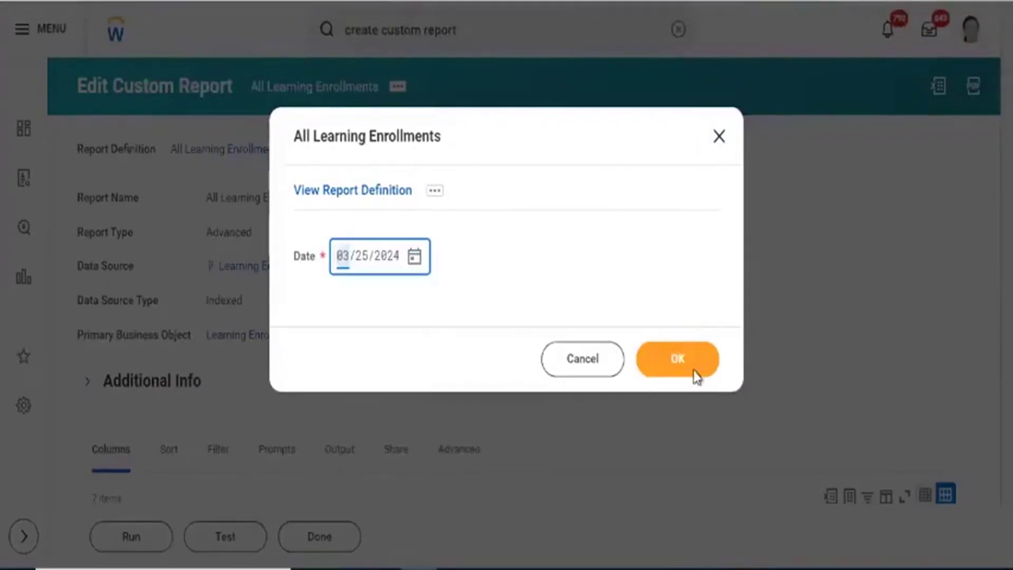
click(685, 360)
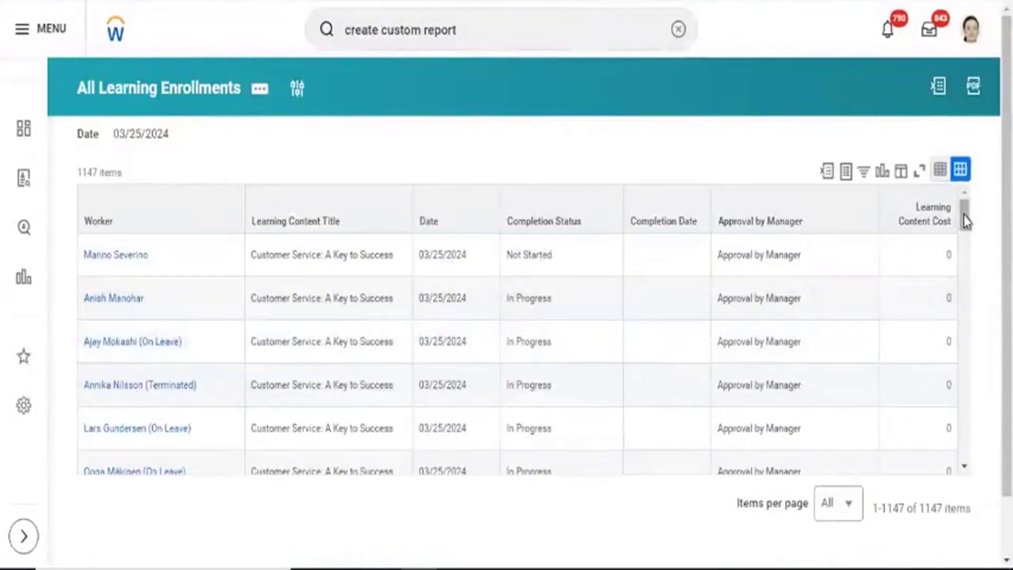
Step: Scroll the results table down to the on-leave worker's In Progress row dated 02/19/2017
drag(964, 231, 967, 252)
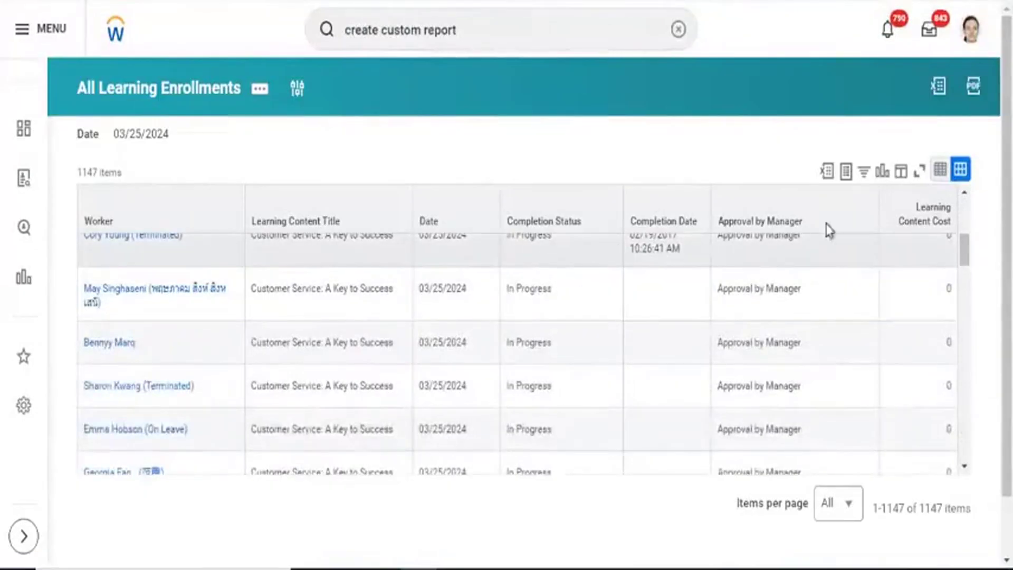
click(964, 193)
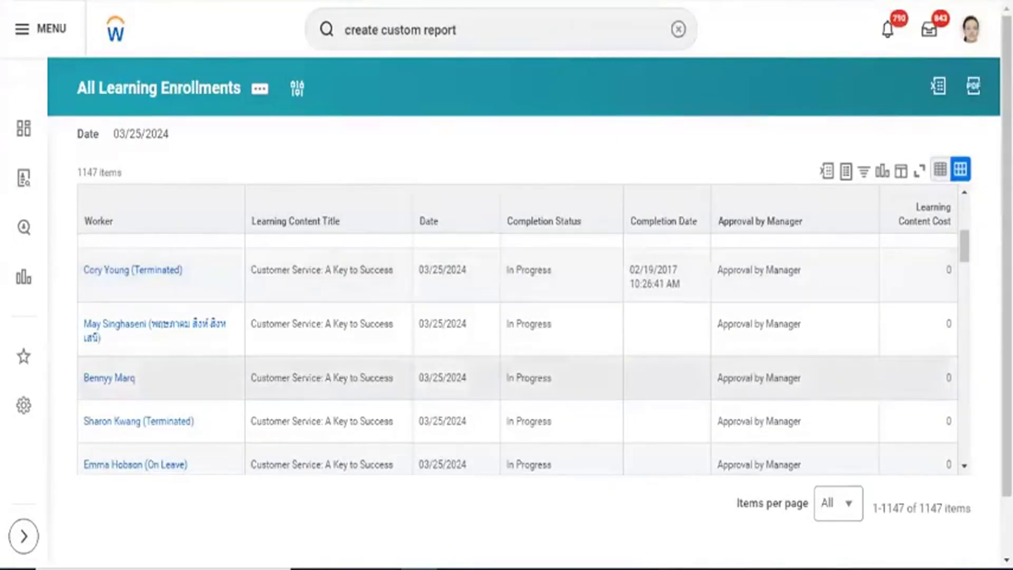
click(964, 466)
click(964, 463)
click(964, 463)
click(965, 464)
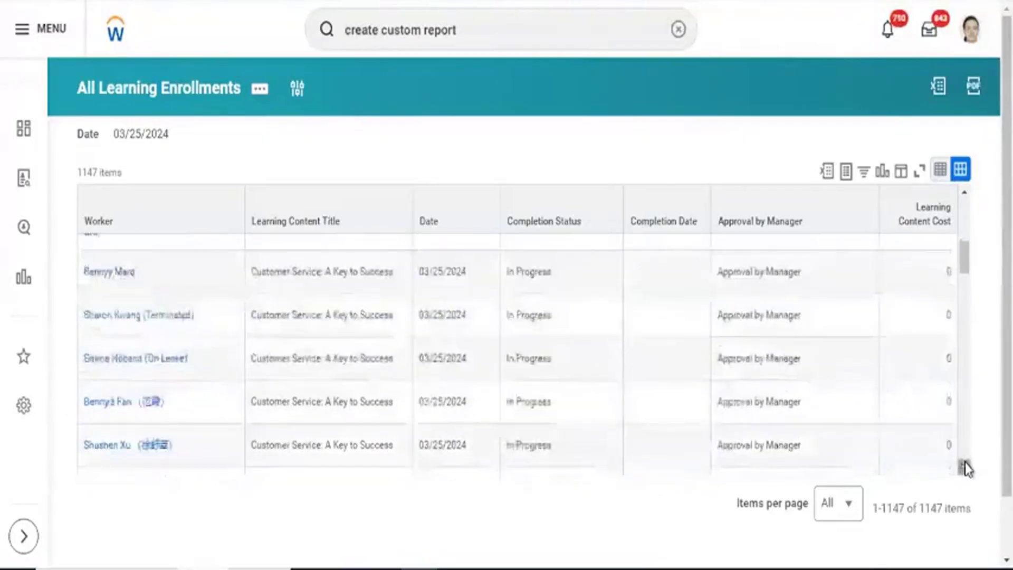
click(964, 463)
click(964, 463)
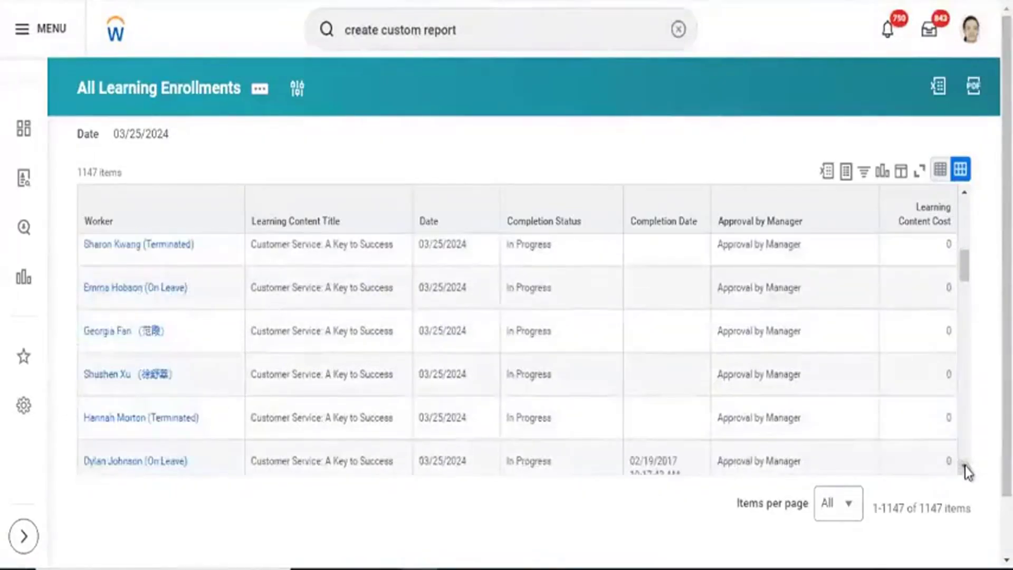
click(964, 467)
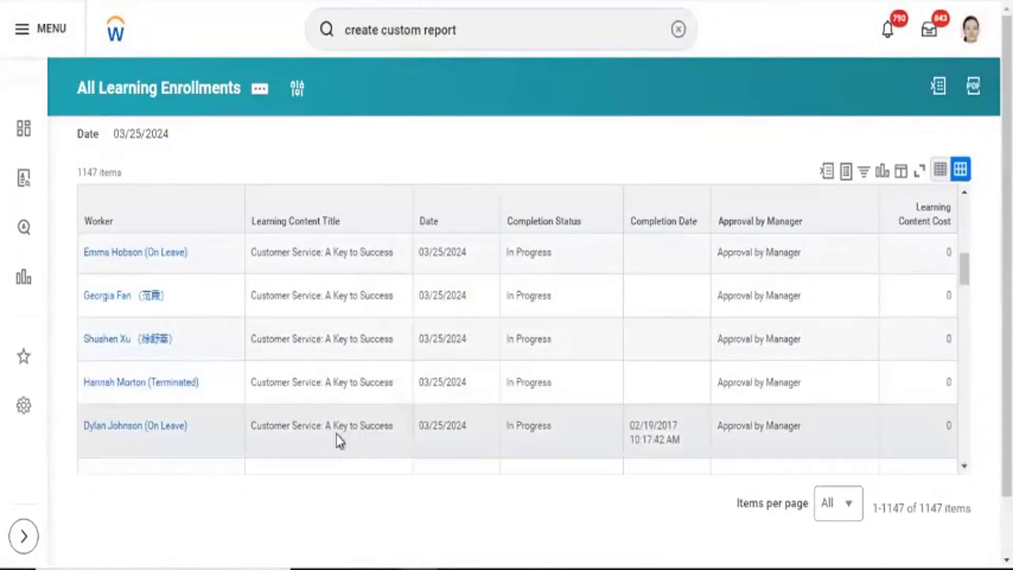
Step: Open the worker's profile in a new tab at Career and expand its More sub-page list
right_click(145, 437)
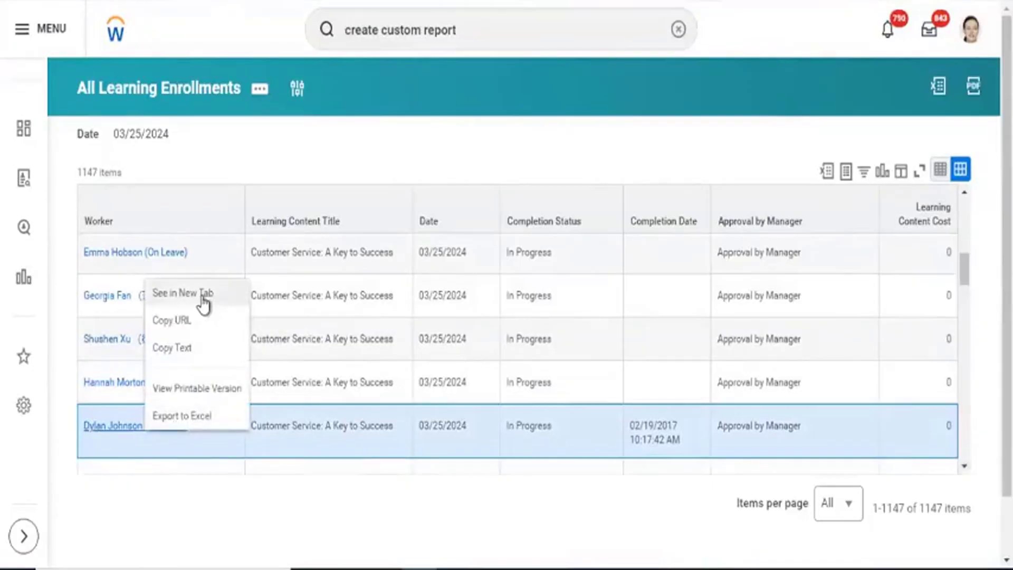
click(202, 297)
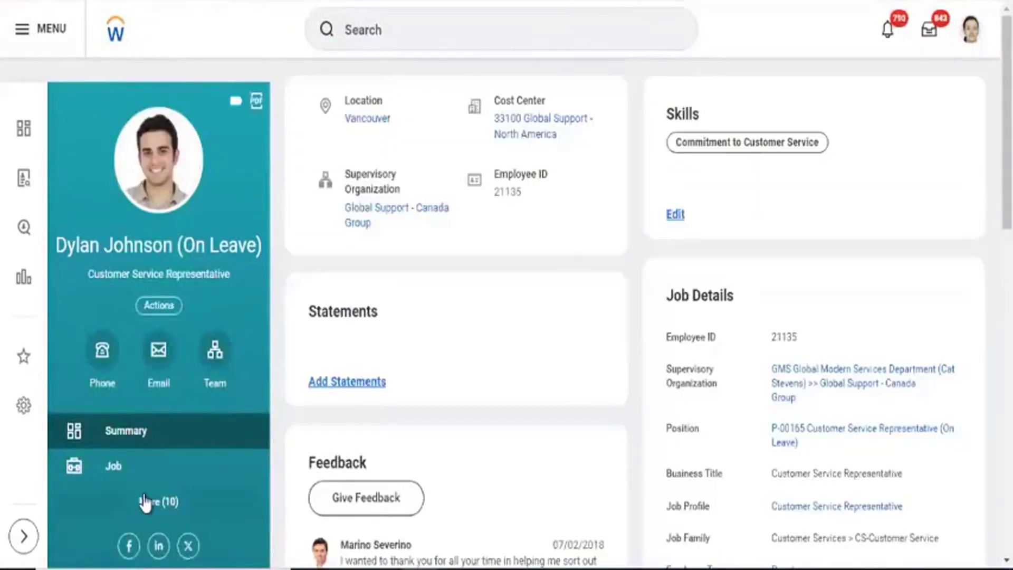
click(145, 503)
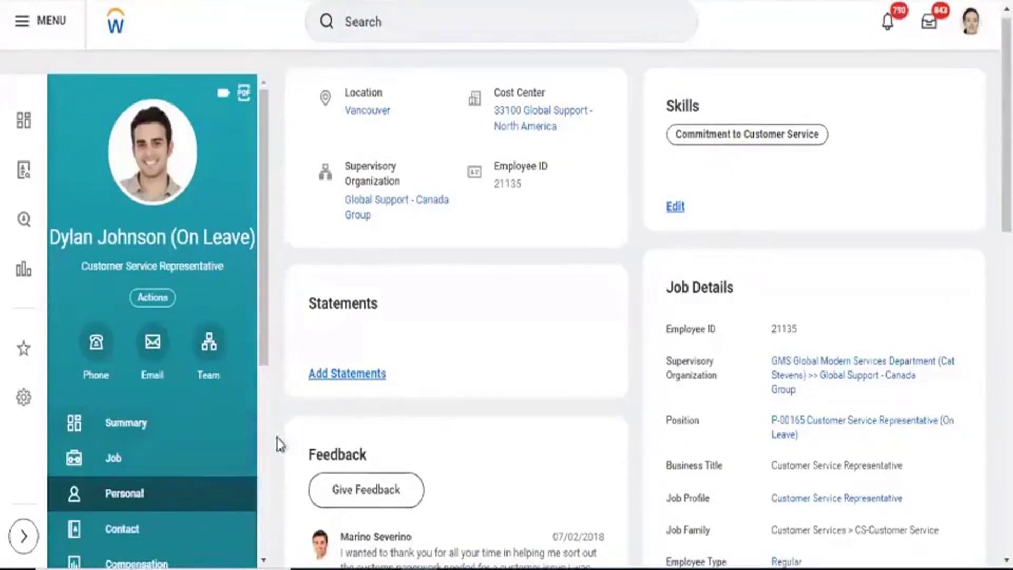
scroll(160, 426, down, 5)
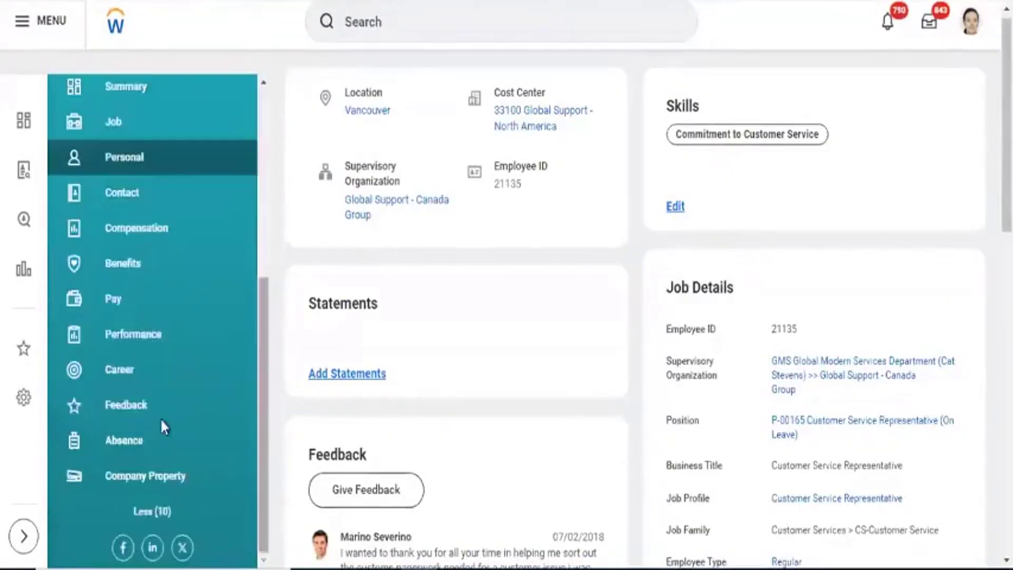
click(127, 371)
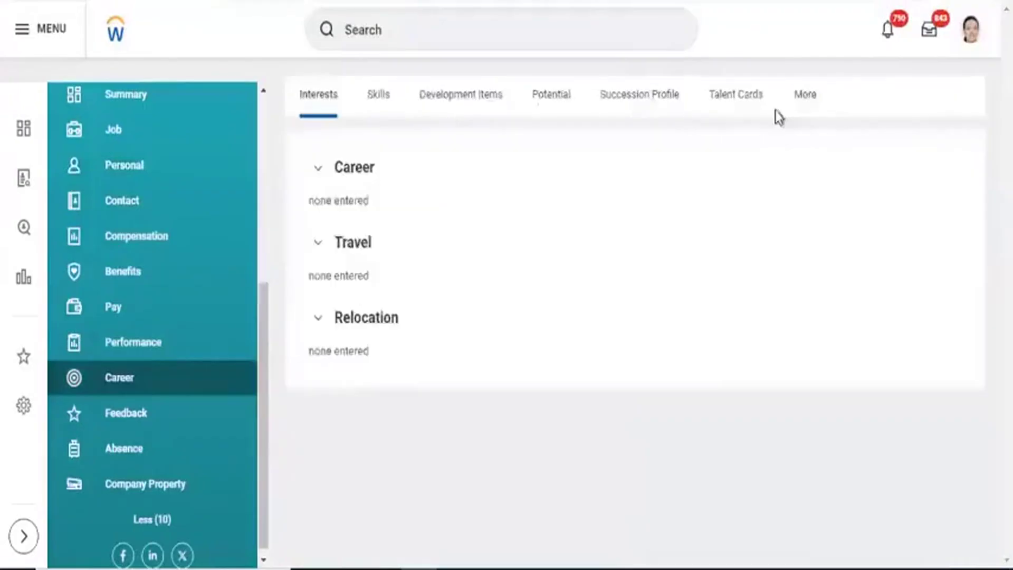
click(824, 106)
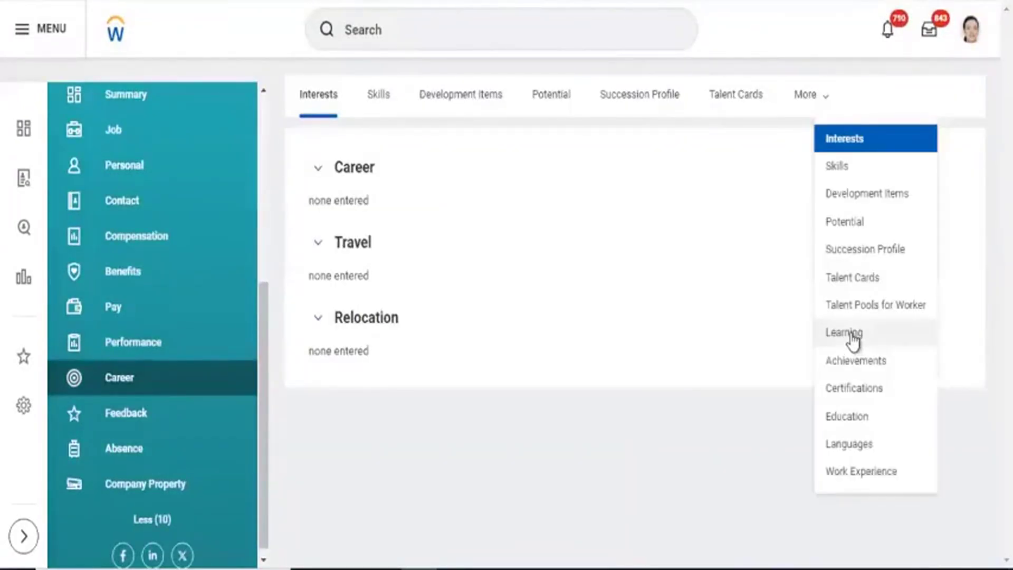
Step: Open the worker's Learning records from the Career page's More list
click(844, 333)
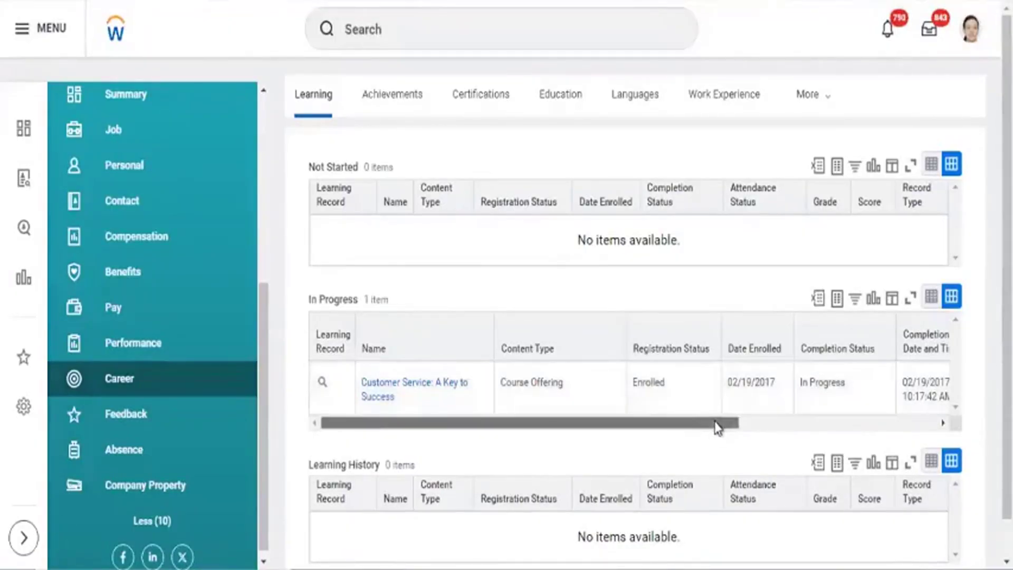
Step: Highlight the course's In Progress status and 02/19/2017 enrollment date to compare with the report
drag(742, 430, 847, 499)
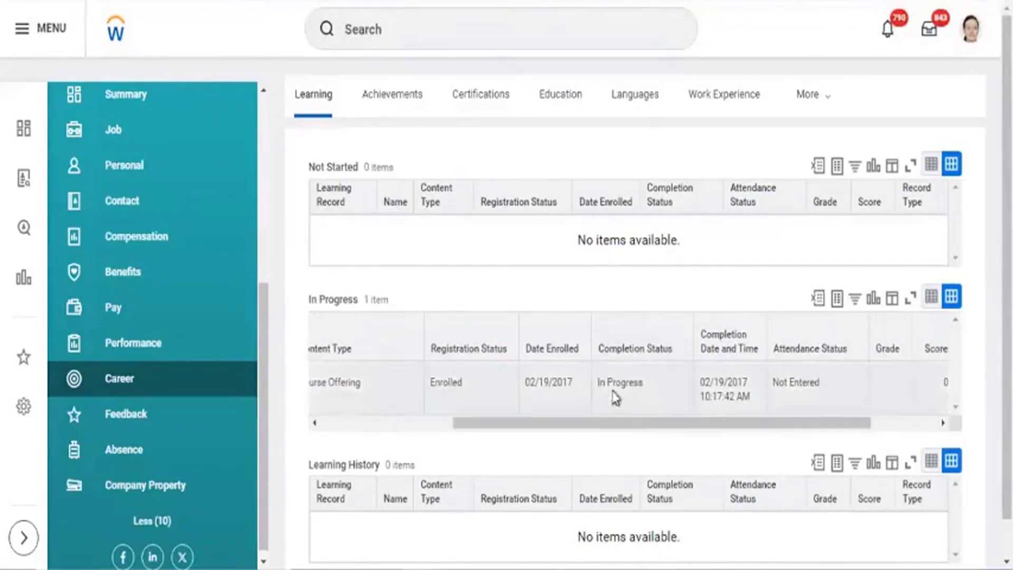
drag(601, 387, 633, 392)
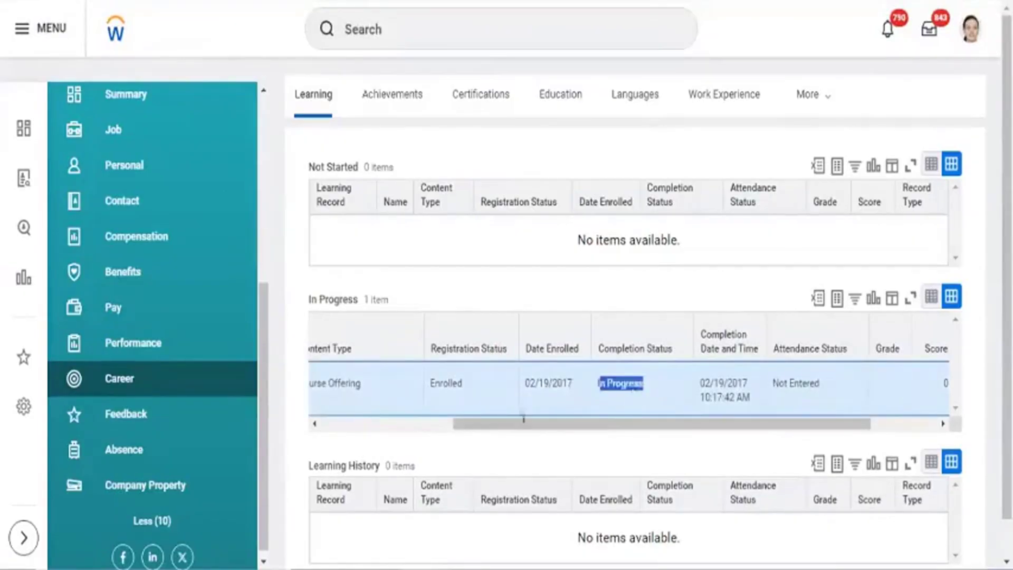
drag(531, 427, 509, 430)
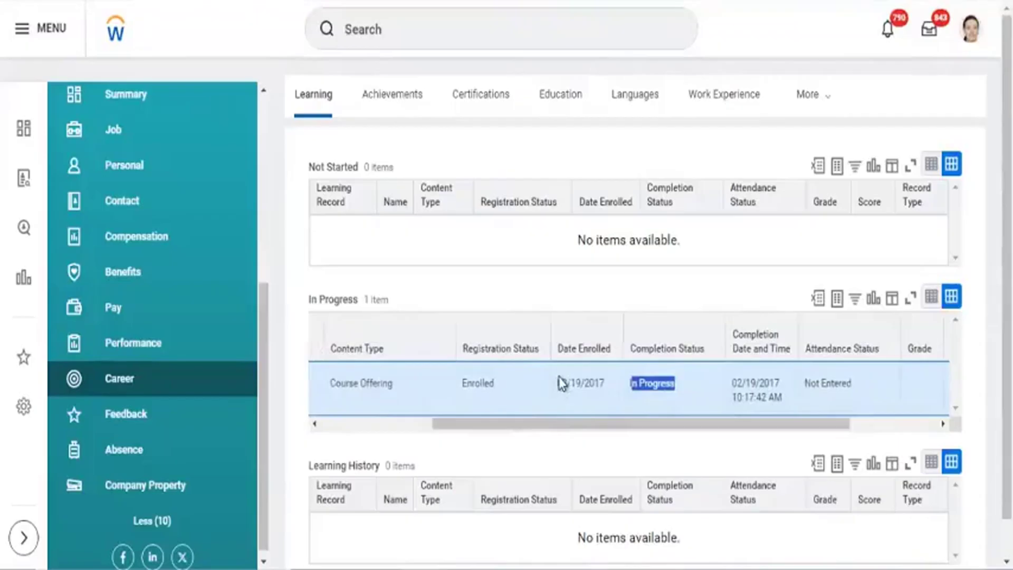
drag(559, 379, 600, 384)
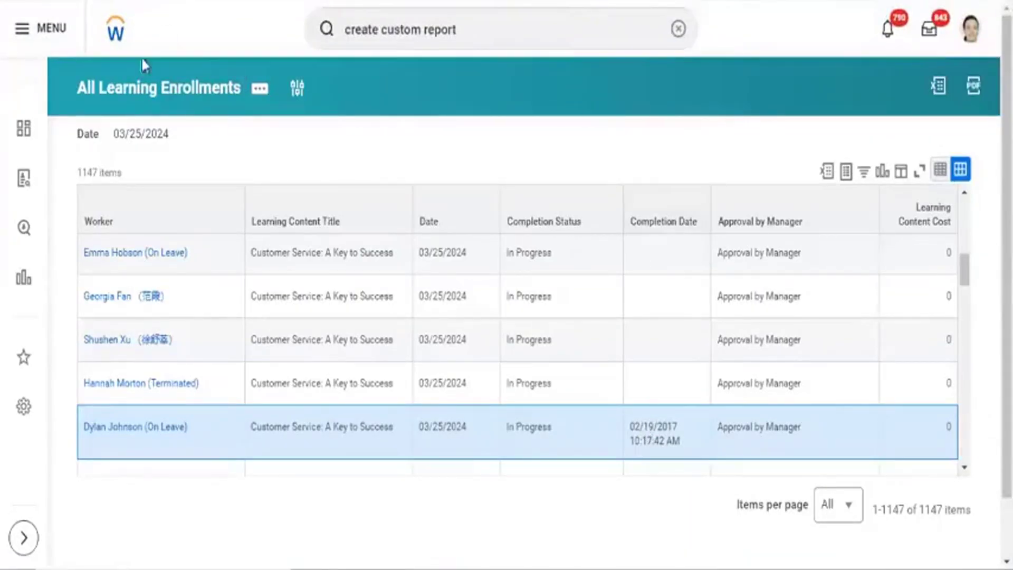
Step: Leave the report via the Workday logo to return to the home page
click(113, 47)
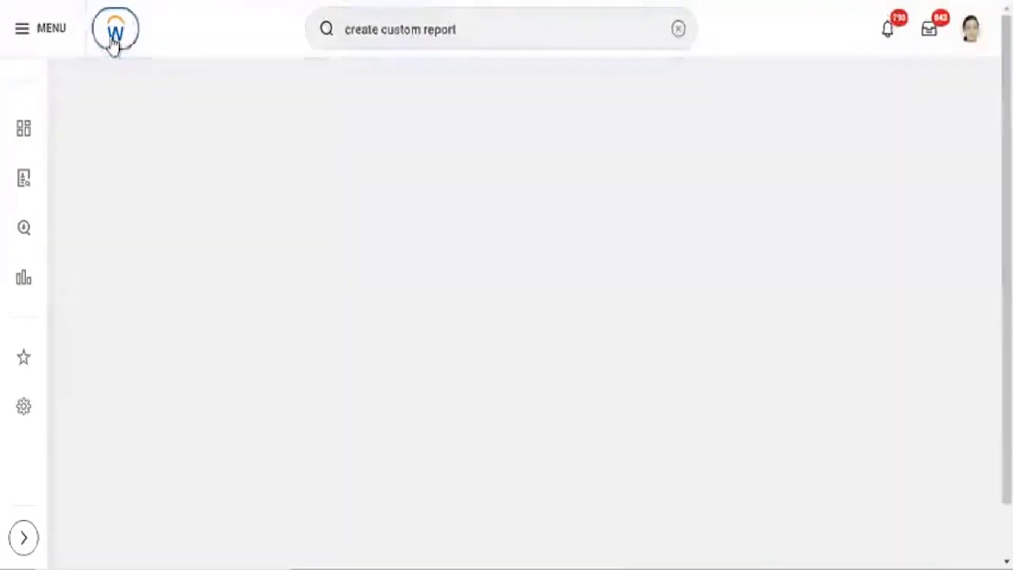
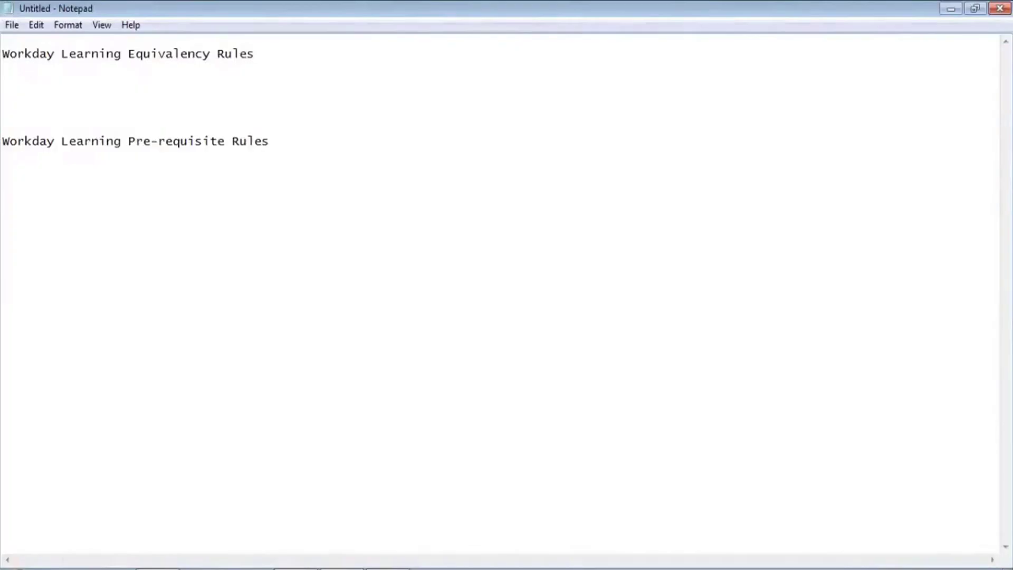
Step: Leave the equivalency and prerequisite rule notes in Notepad and return to the Workday home page
key(super)
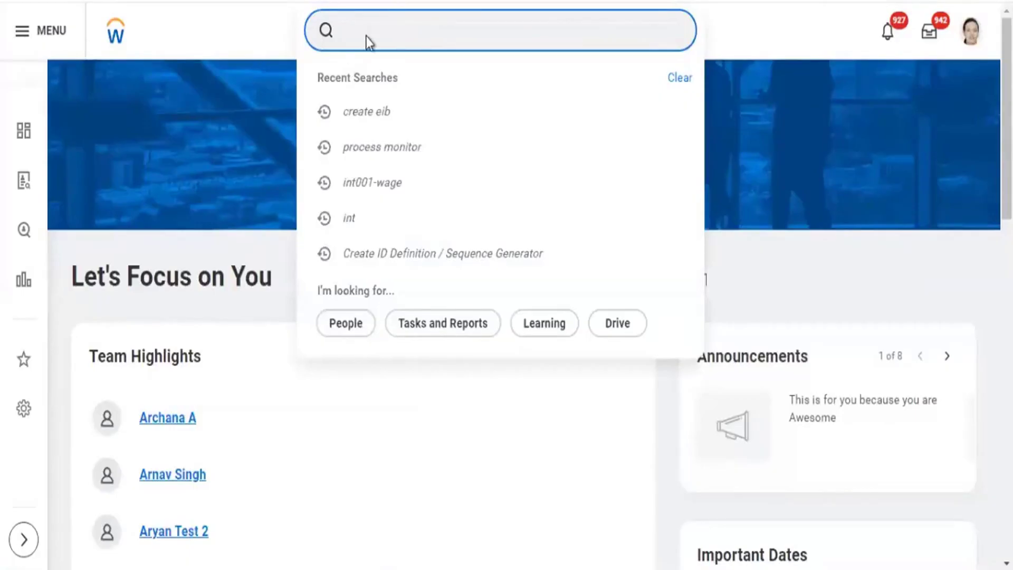
Step: Search Workday for 'create learning ed' and start the Create Learning Equivalency Rule task
text(create )
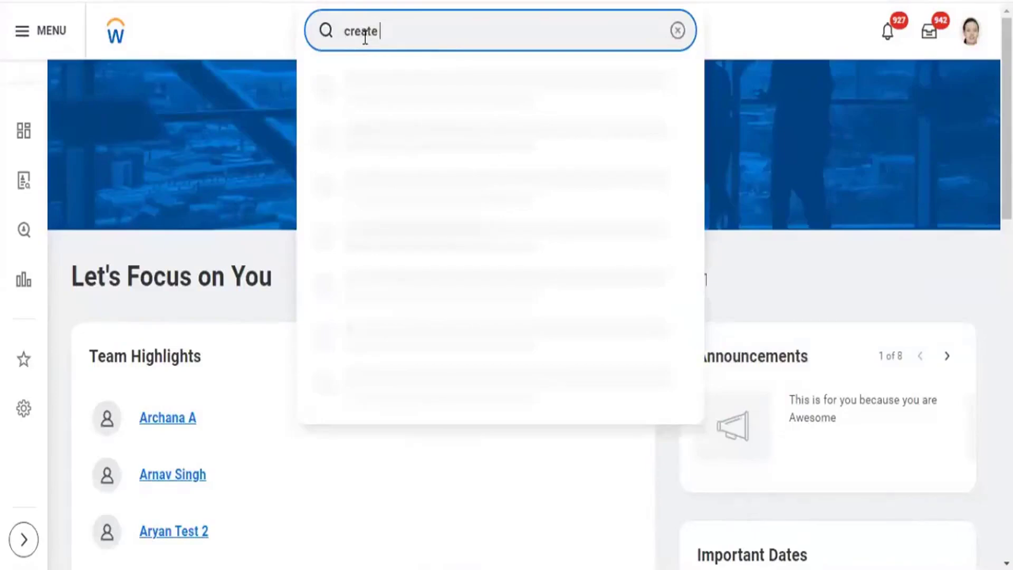
text(cccc)
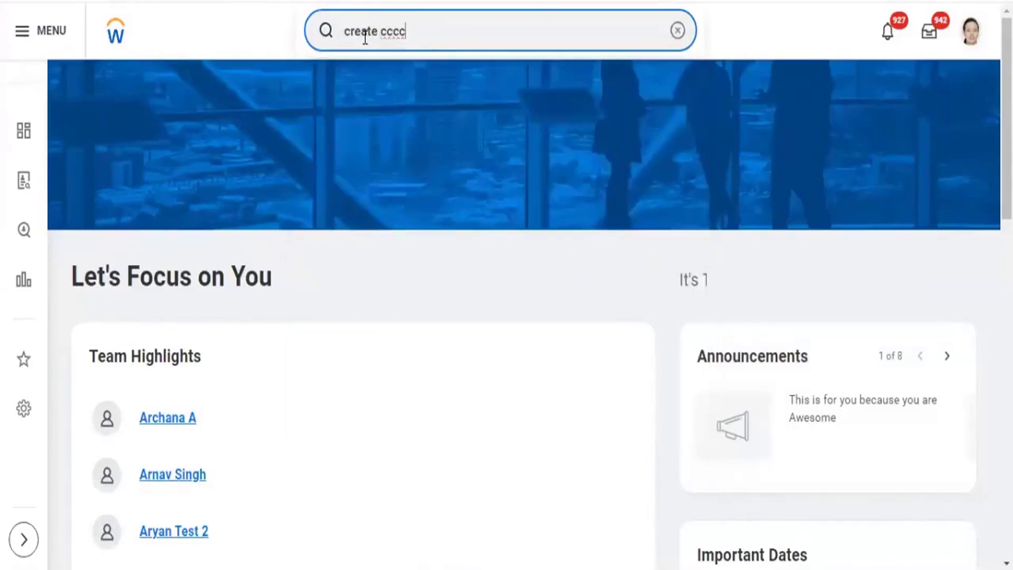
click(362, 31)
key(BackSpace)
key(BackSpace)
key(BackSpace)
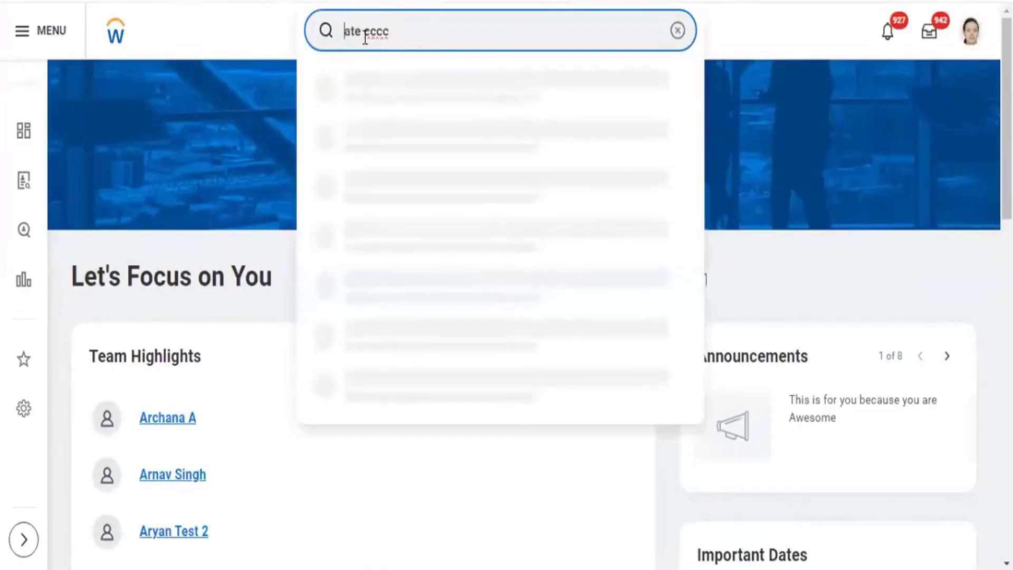
key(ctrl+a)
key(BackSpace)
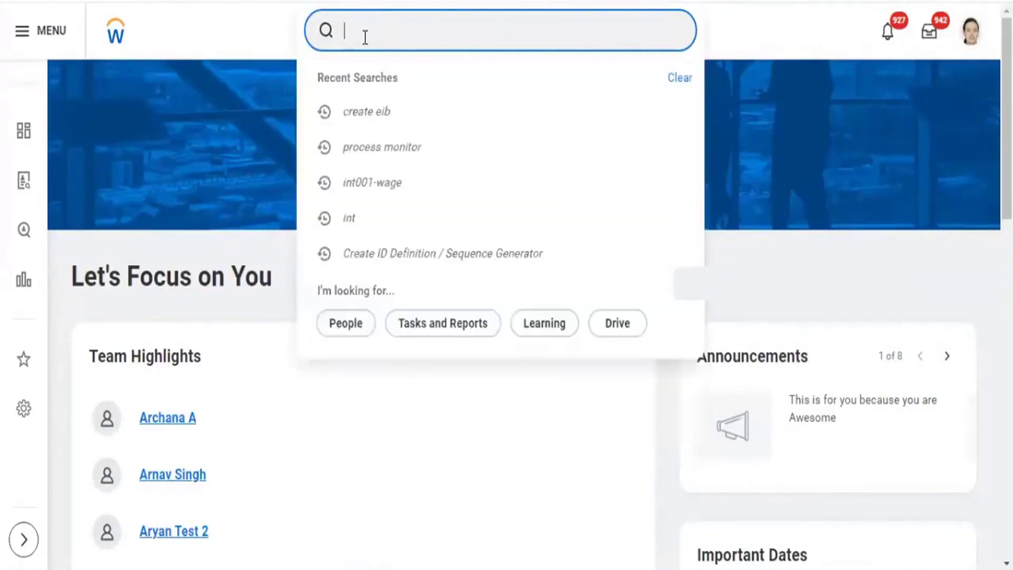
text(create)
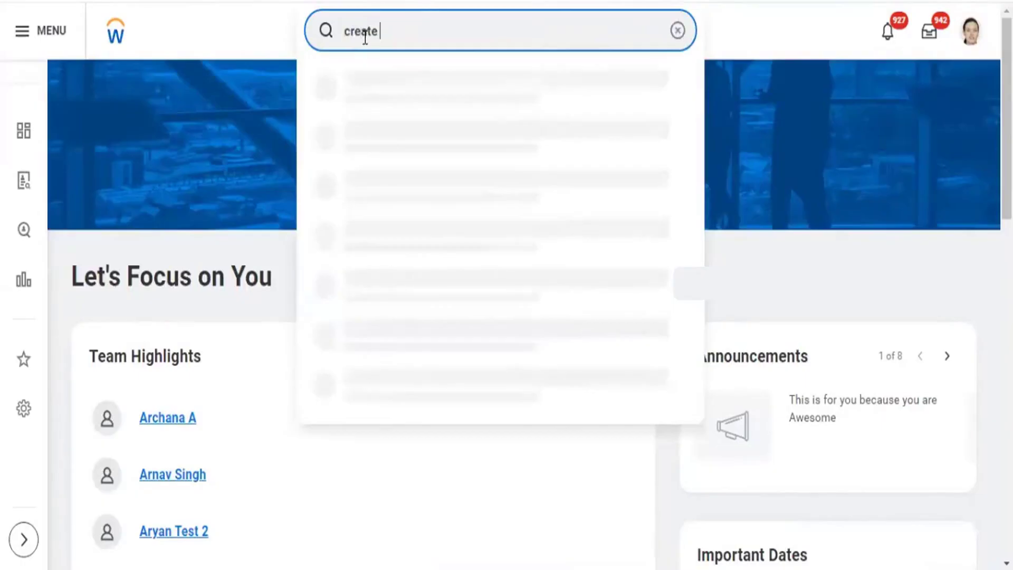
text( lea)
text(rning )
text(ed)
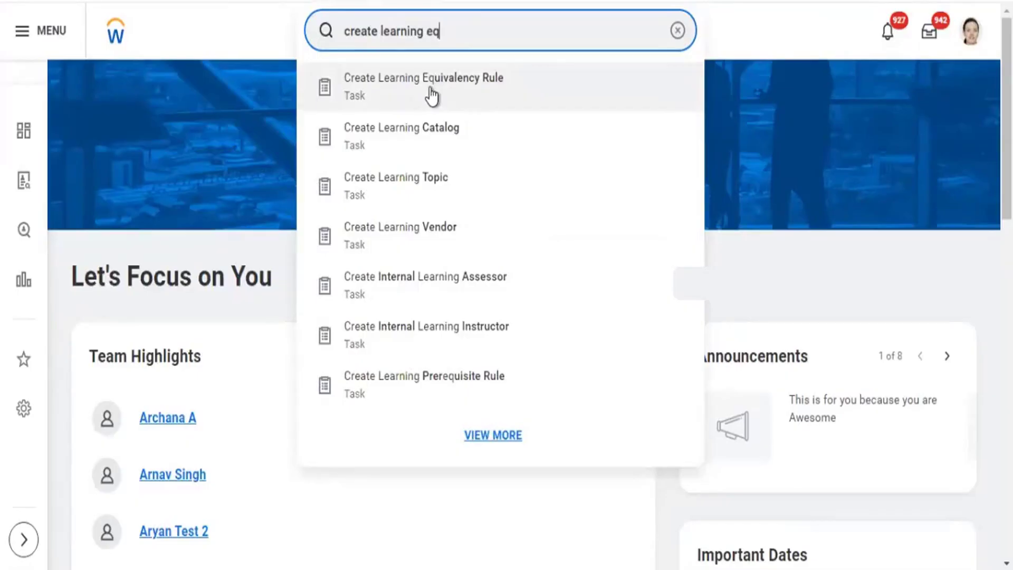
click(432, 94)
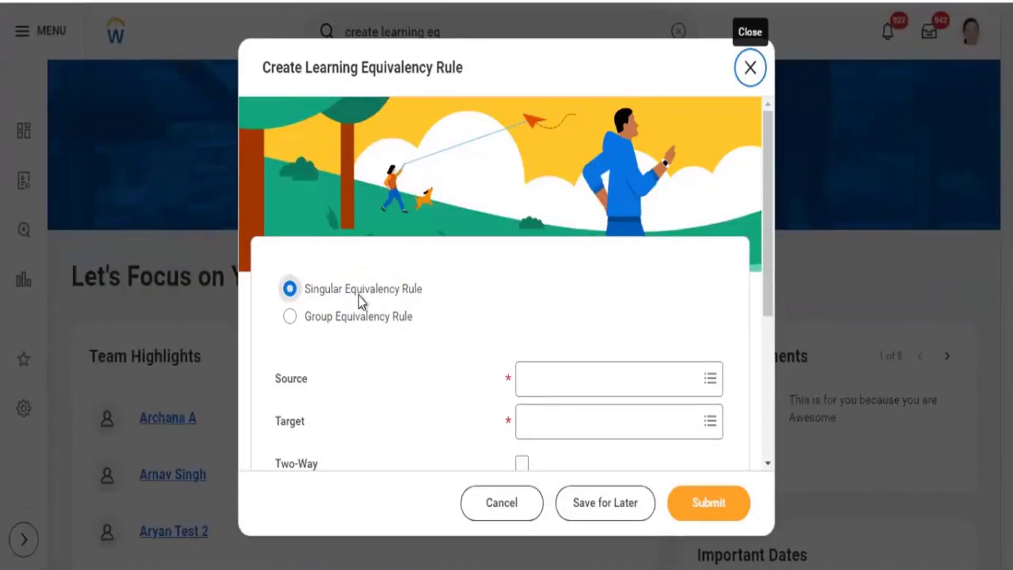
Step: Try Group Equivalency Rule, return to Singular Equivalency Rule, and bring up the Source course categories
click(328, 317)
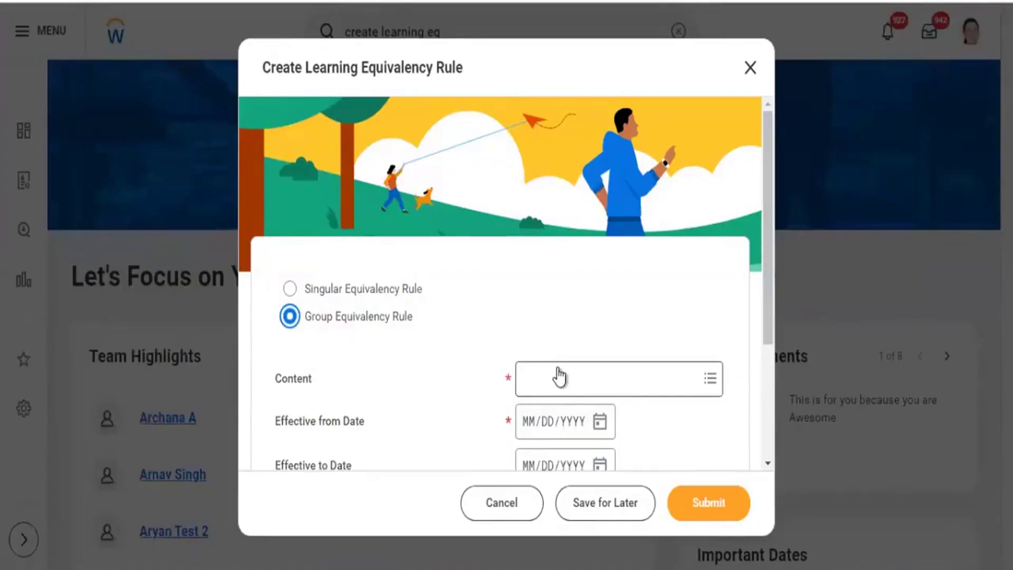
click(361, 292)
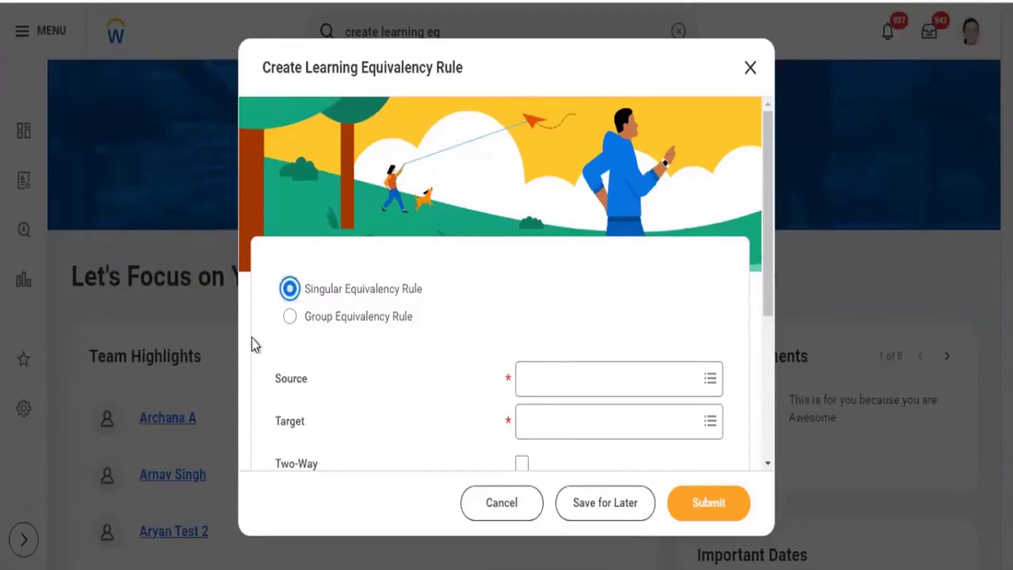
click(540, 371)
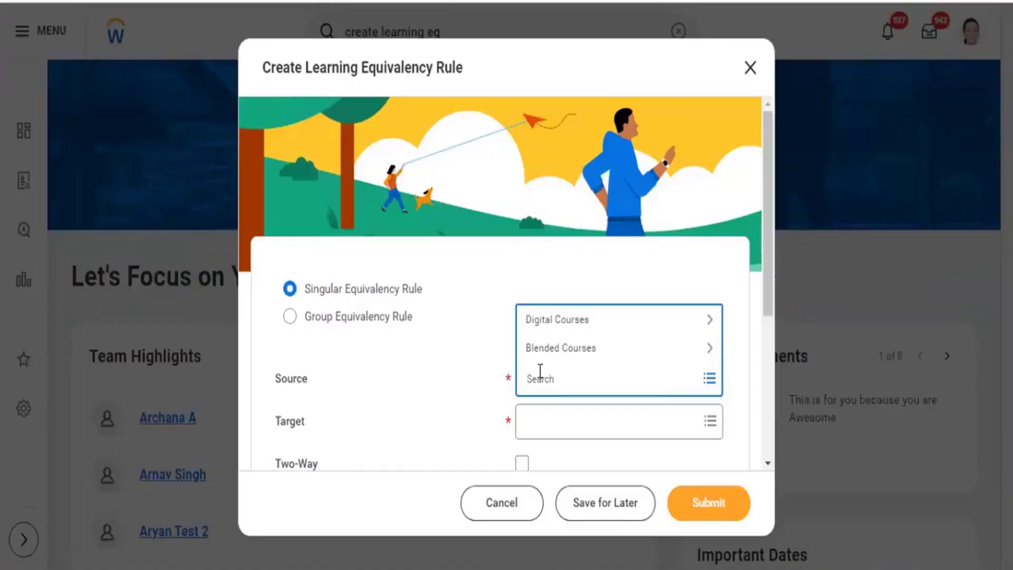
Step: Search the Source digital courses for 'Workday learning', which returns Introduction to Workday Learning and Workday Originals: Engagement
click(577, 322)
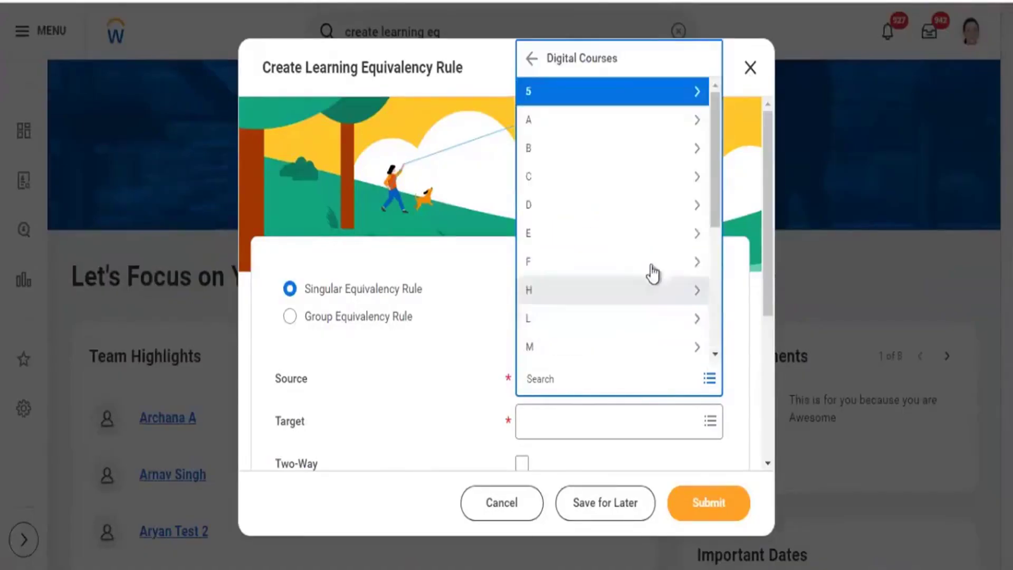
click(663, 129)
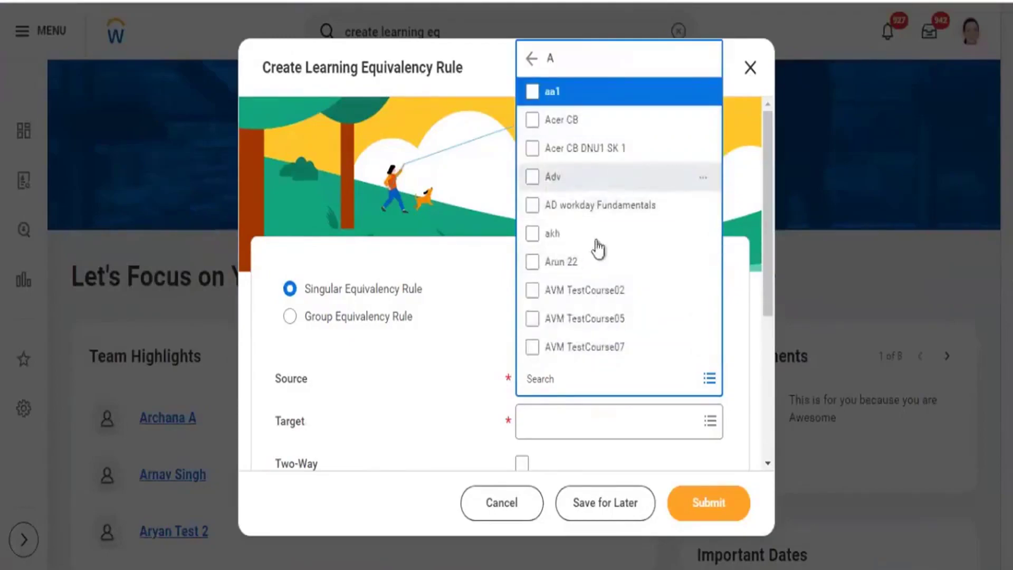
text(Workday)
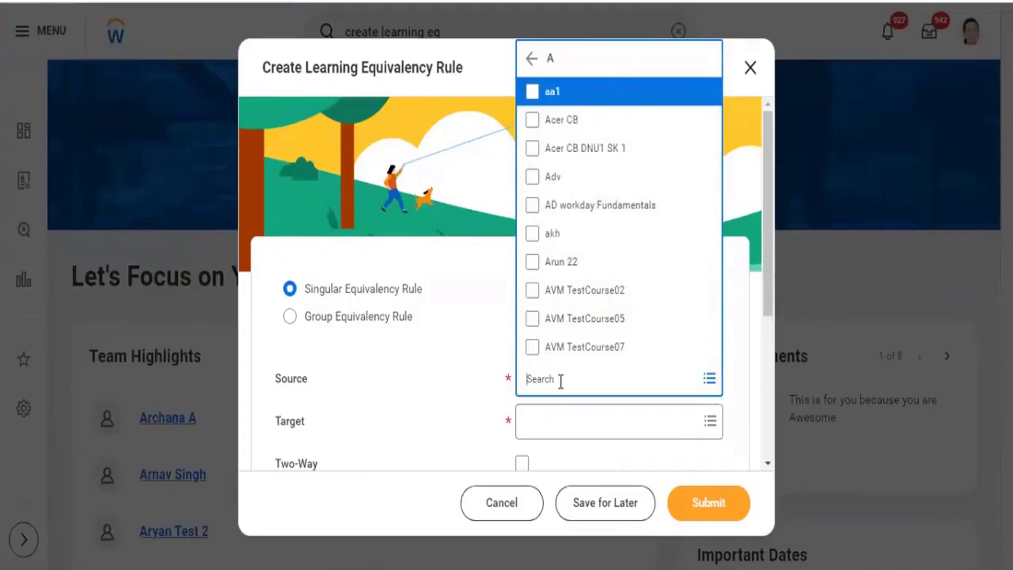
key(Return)
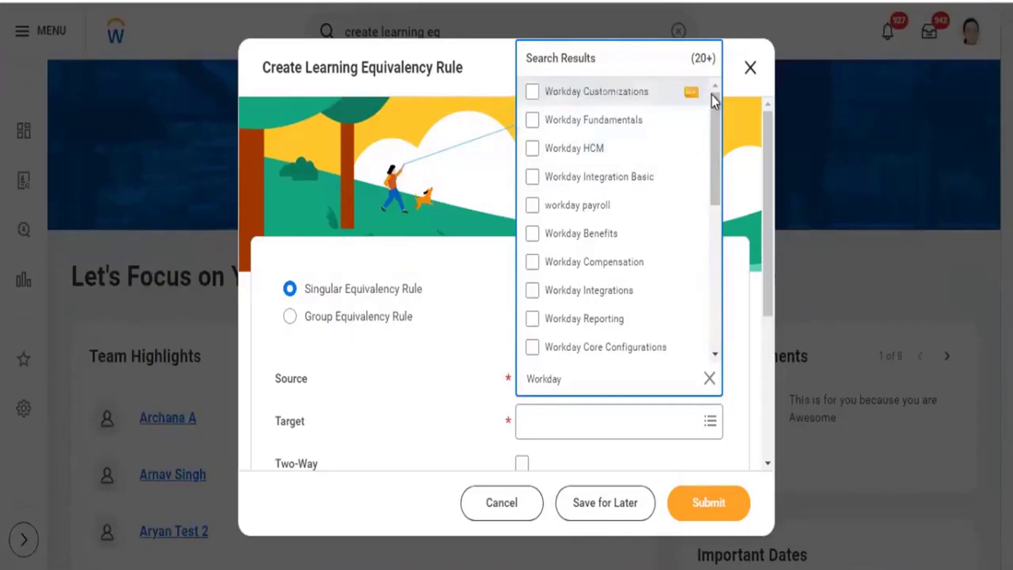
scroll(697, 127, down, 2)
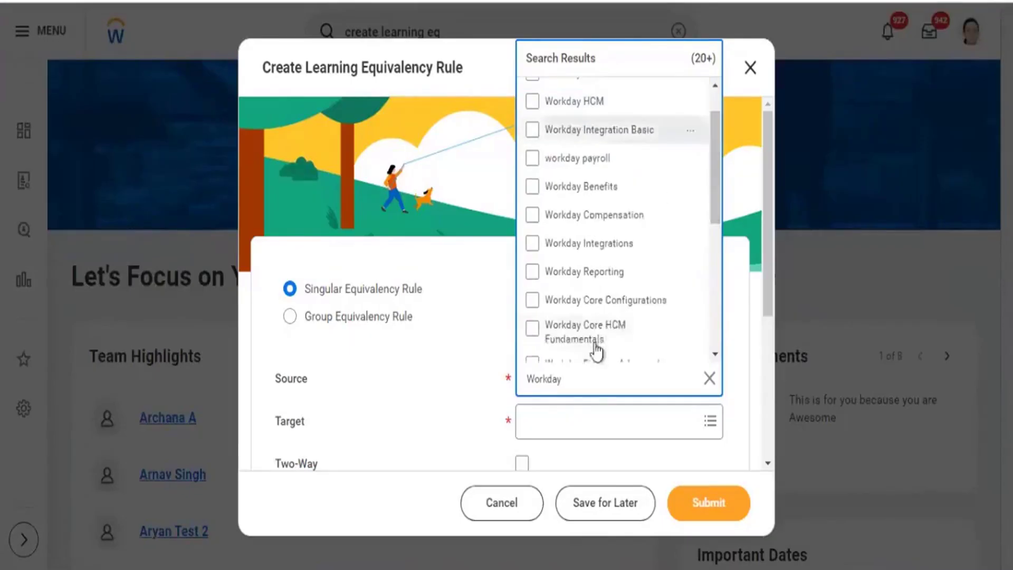
click(585, 378)
text(learn)
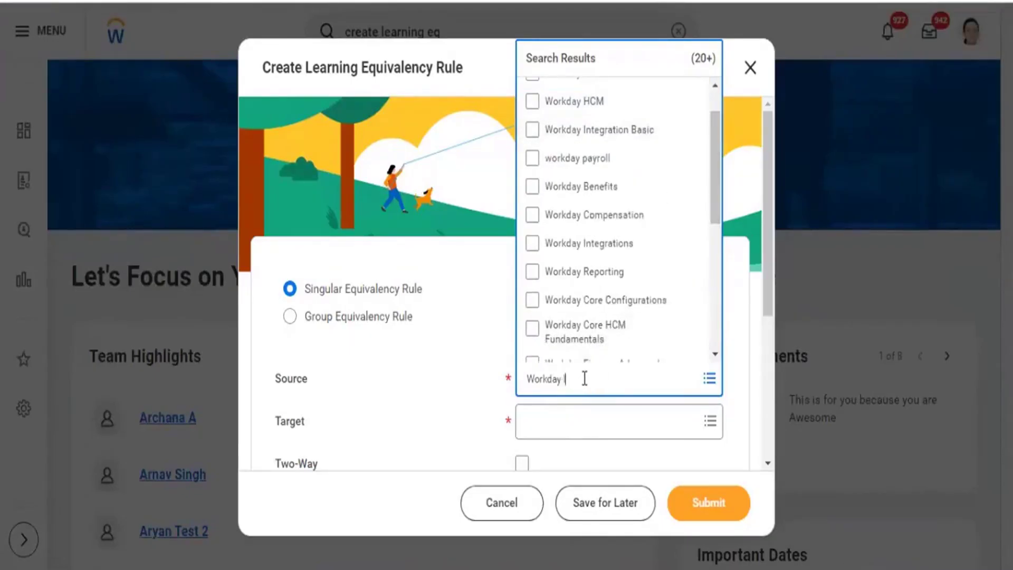
text(ing)
key(Return)
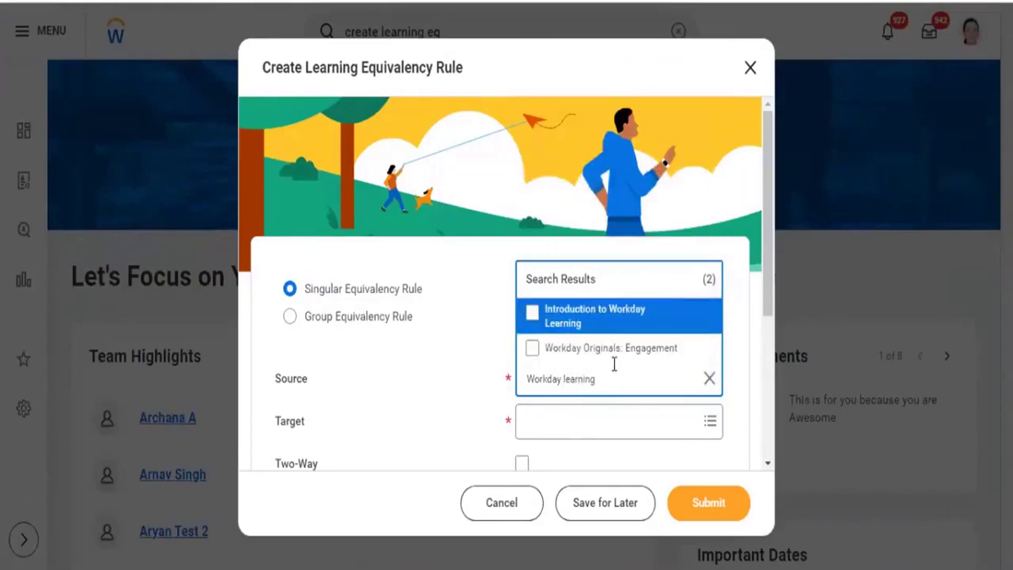
Step: Add Introduction to Workday Learning as a Source course
click(582, 325)
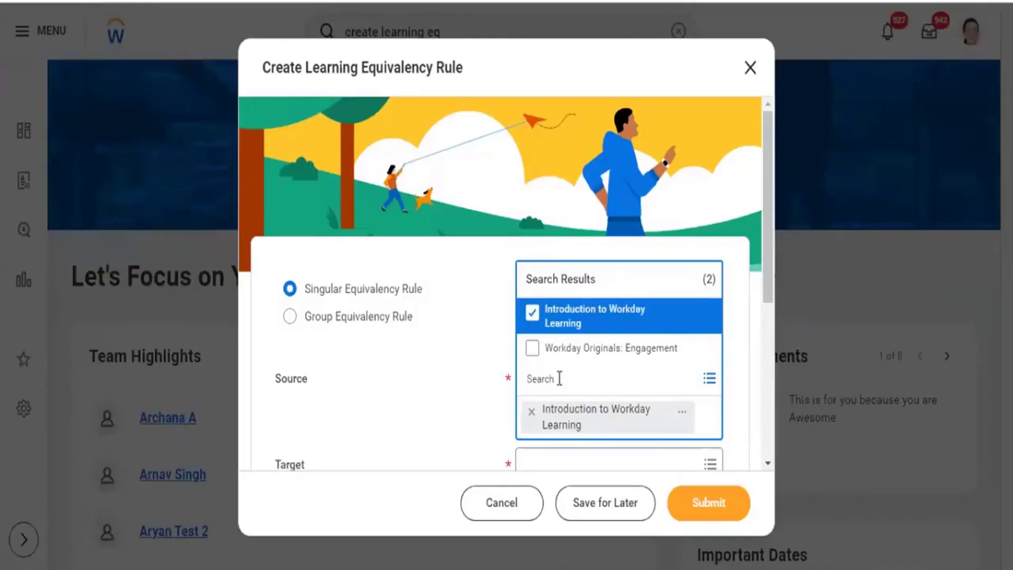
text(Workday Learning)
key(Return)
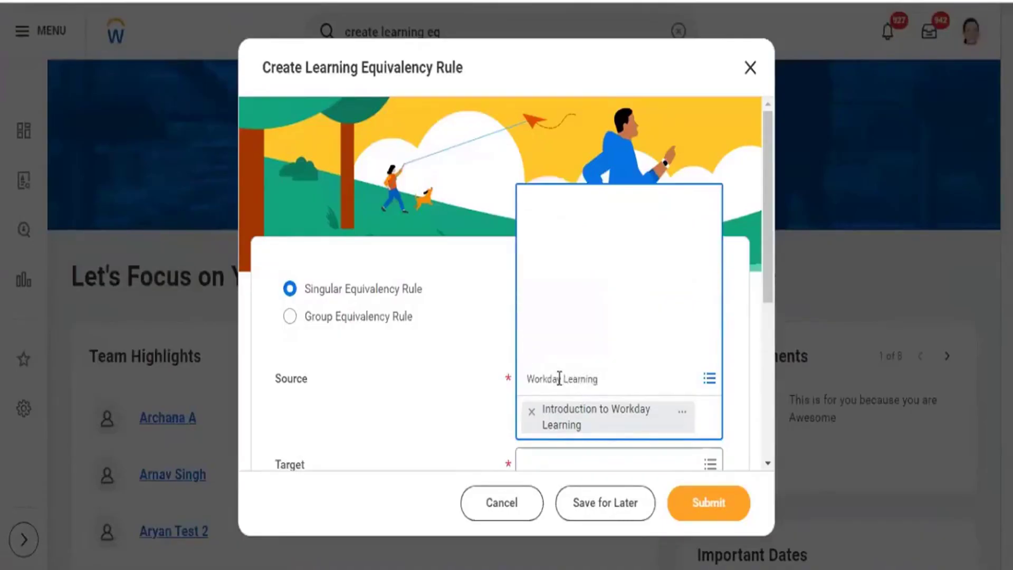
Step: Search 'Workday HCM' and add Workday HCM Fundamentals to the Source courses
key(BackSpace)
key(BackSpace)
key(BackSpace)
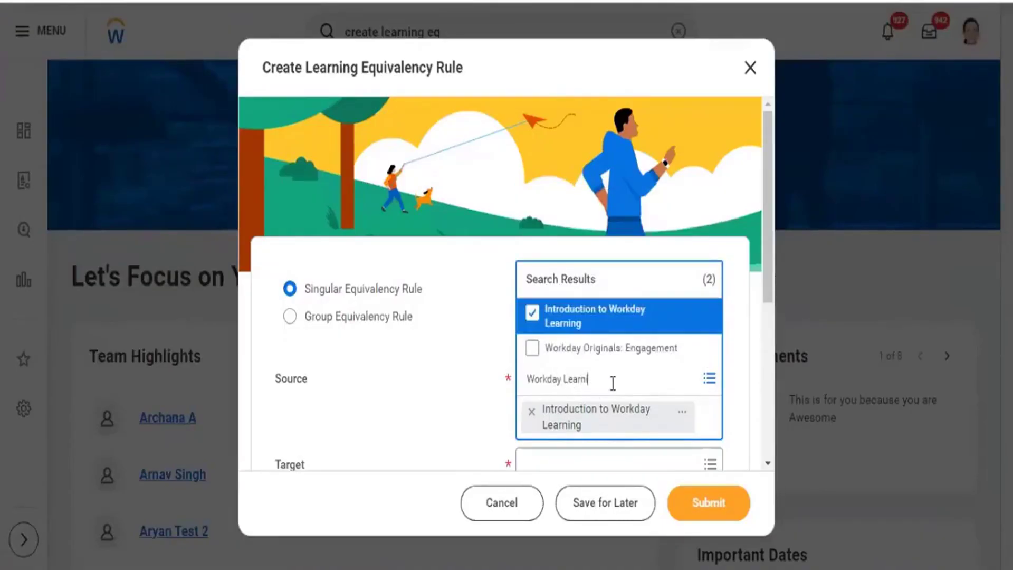
key(BackSpace)
key(BackSpace)
key(BackSpace)
key(BackSpace)
text(HCM)
key(Return)
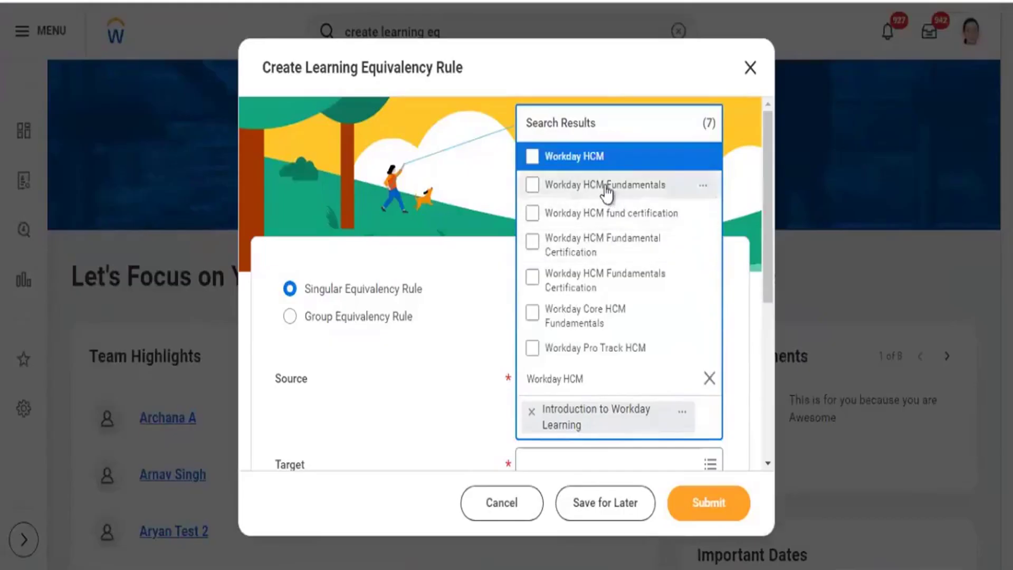
click(605, 186)
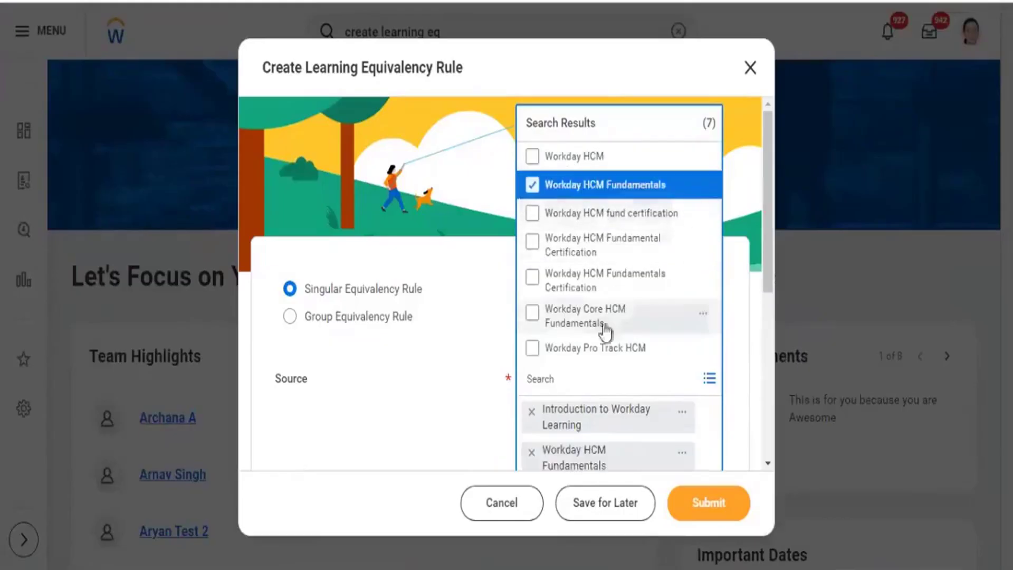
click(463, 365)
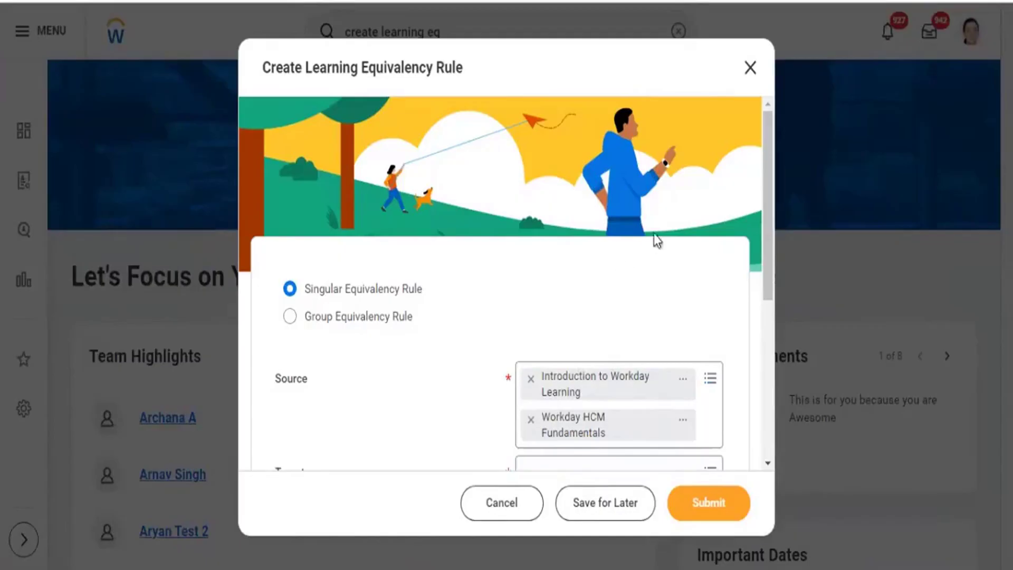
drag(766, 139, 769, 226)
Step: Remove Workday HCM Fundamentals from the Source courses
click(600, 293)
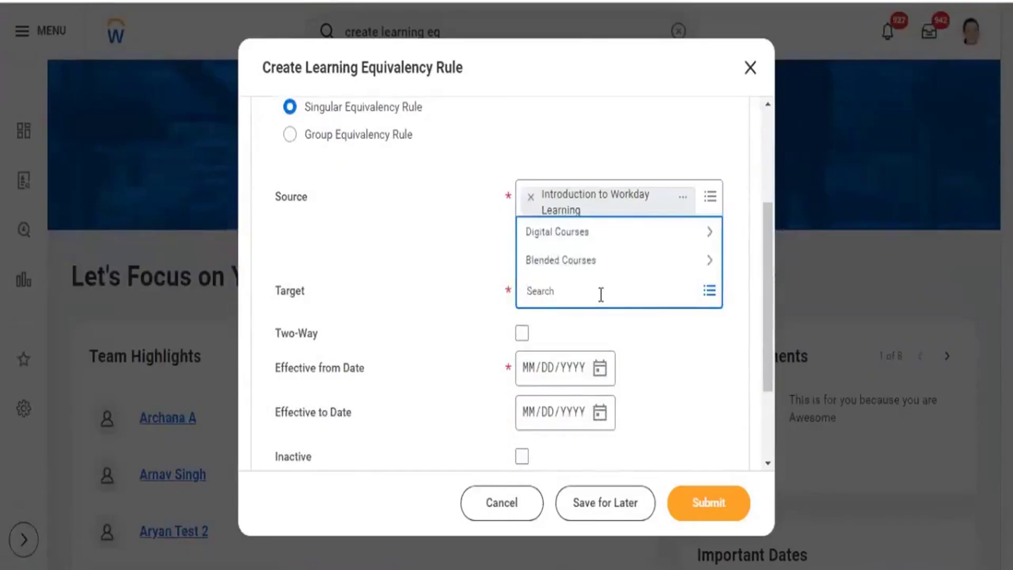
click(587, 237)
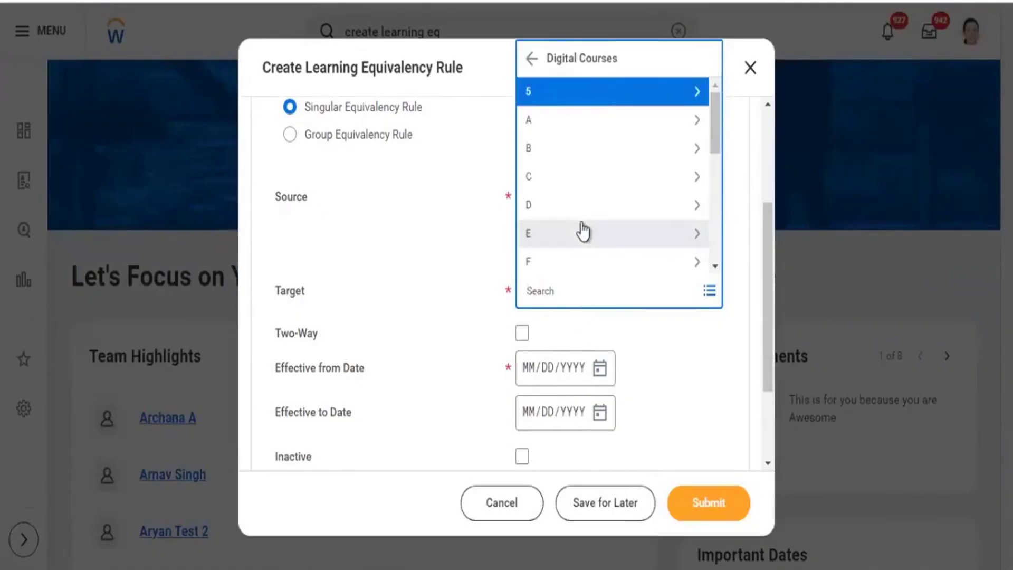
click(500, 283)
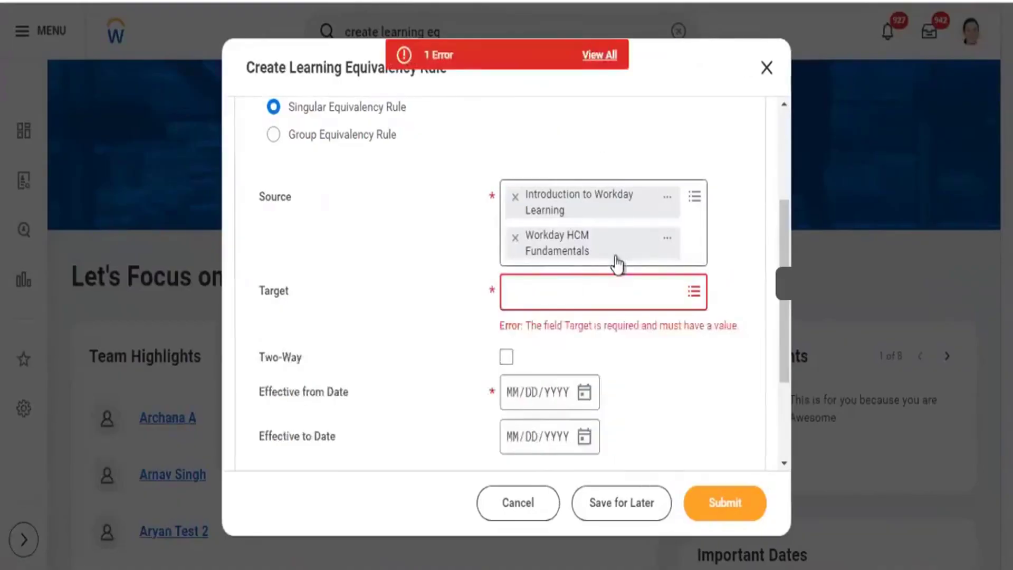
click(567, 289)
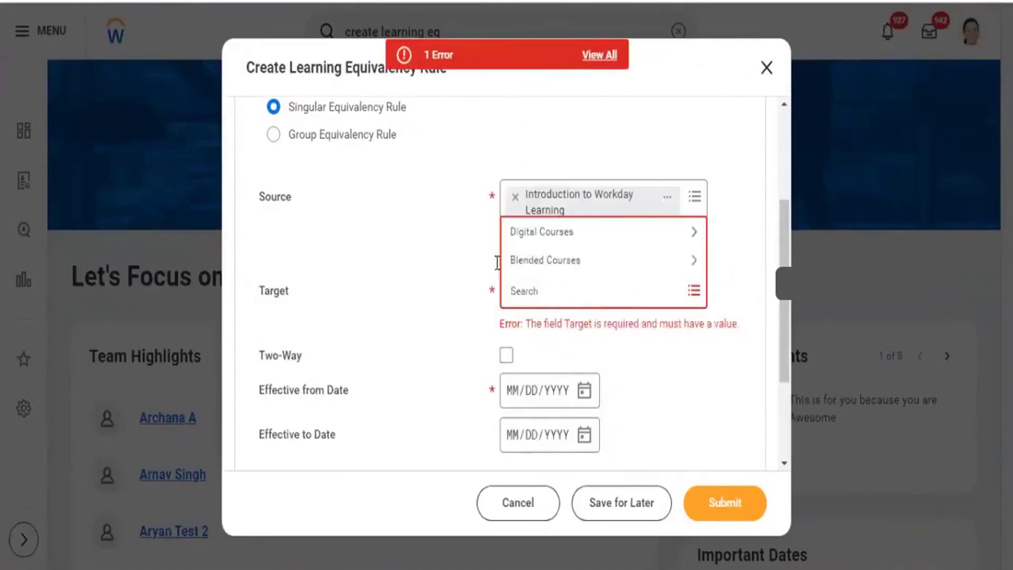
click(464, 262)
click(515, 238)
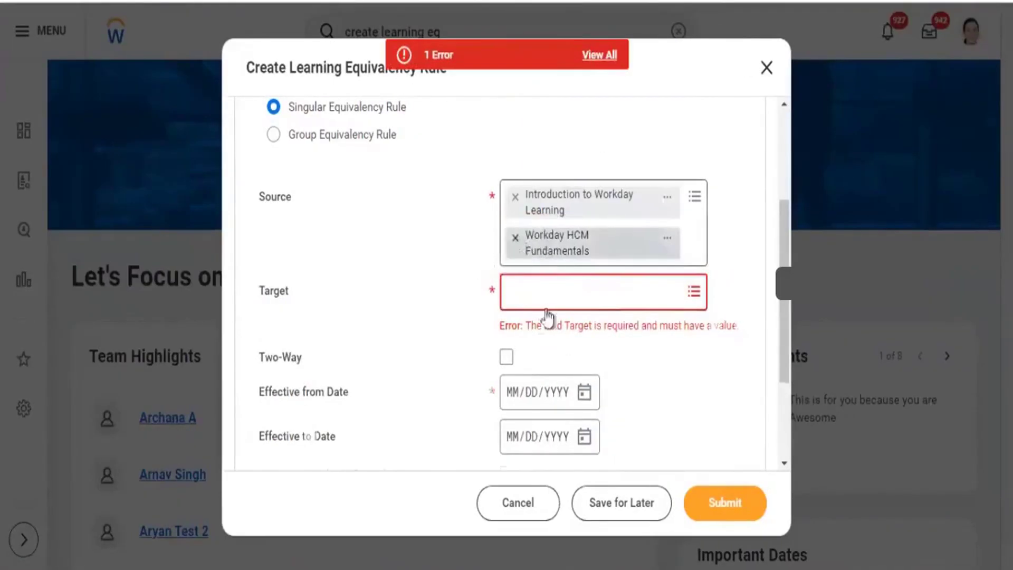
Step: Search 'Workday HCM' and set Workday HCM Fundamentals as the Target course
click(522, 258)
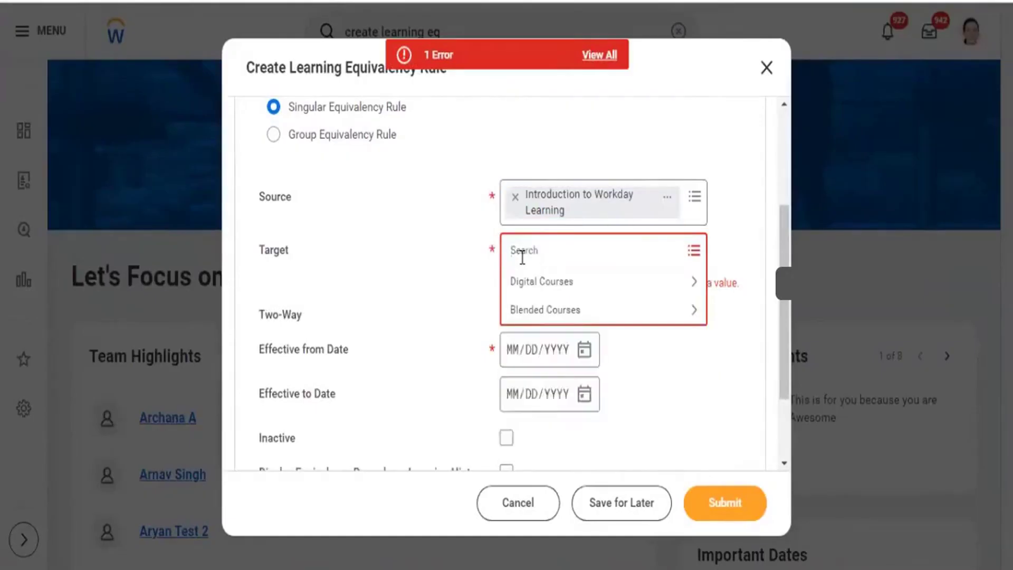
text(Workday HCM)
key(Return)
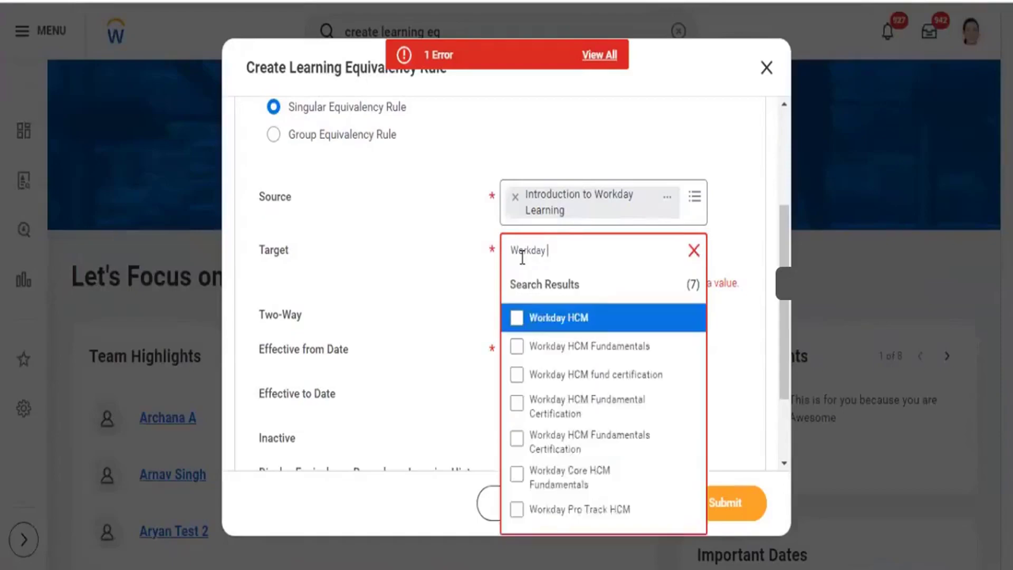
click(594, 348)
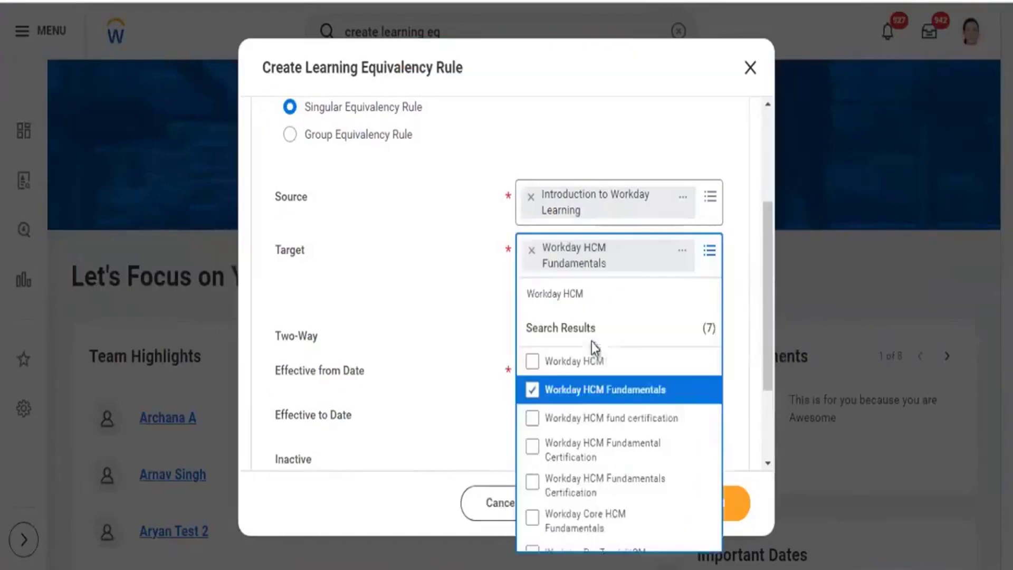
click(451, 265)
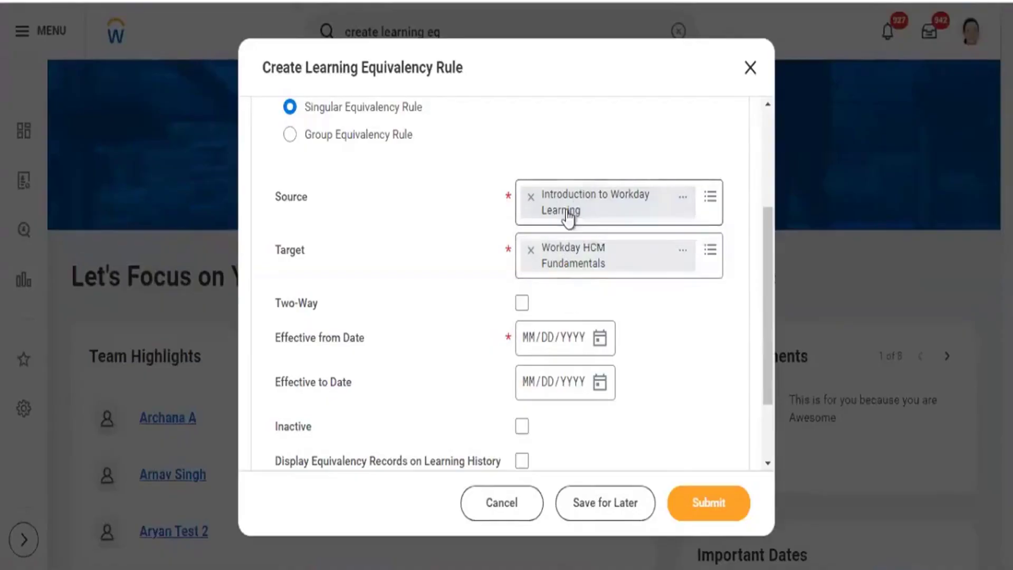
Step: Toggle the rule's Two-Way checkbox until it stays checked
click(522, 304)
click(521, 304)
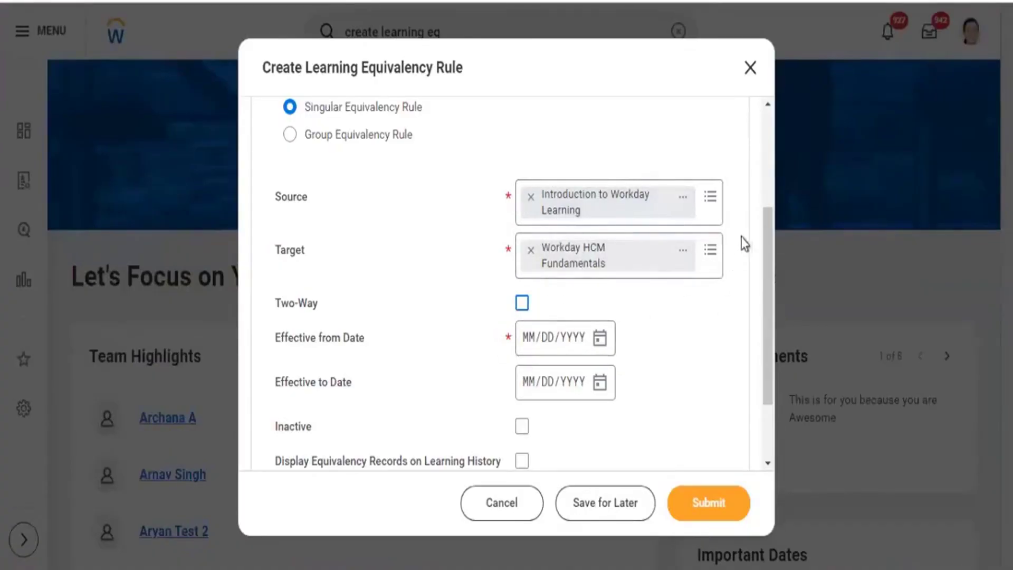
drag(765, 235, 764, 255)
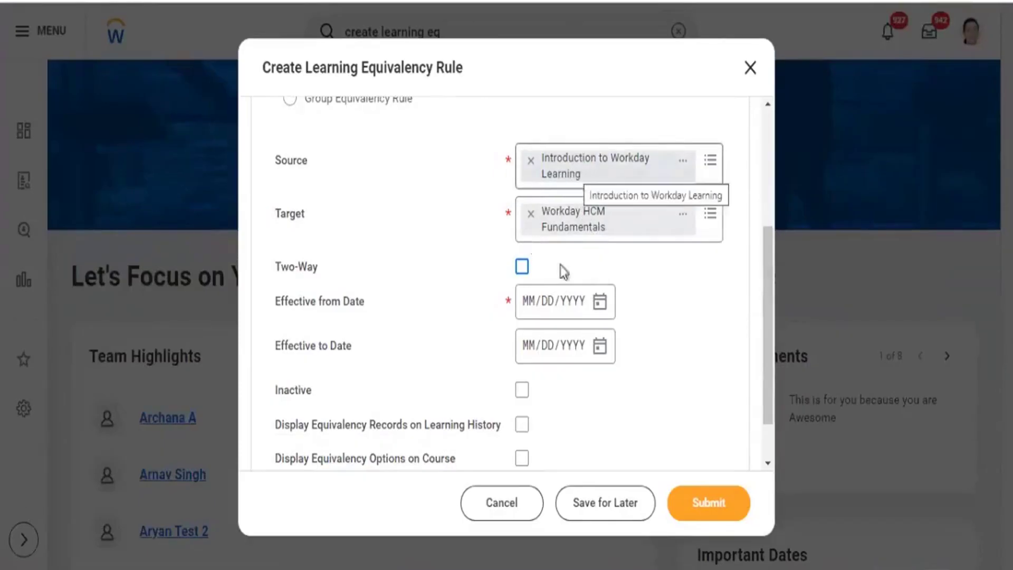
click(522, 269)
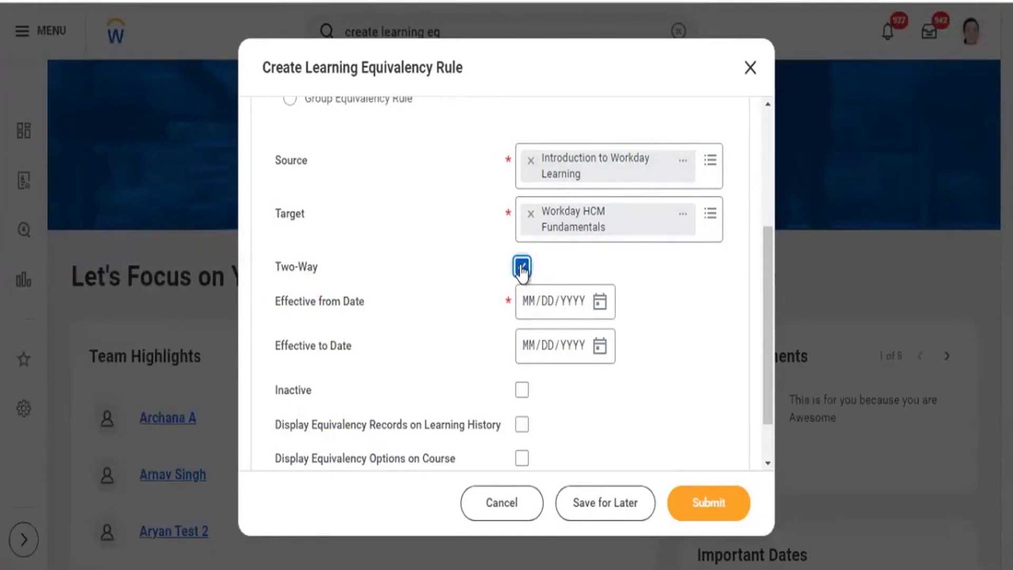
click(522, 269)
click(522, 267)
drag(768, 265, 756, 204)
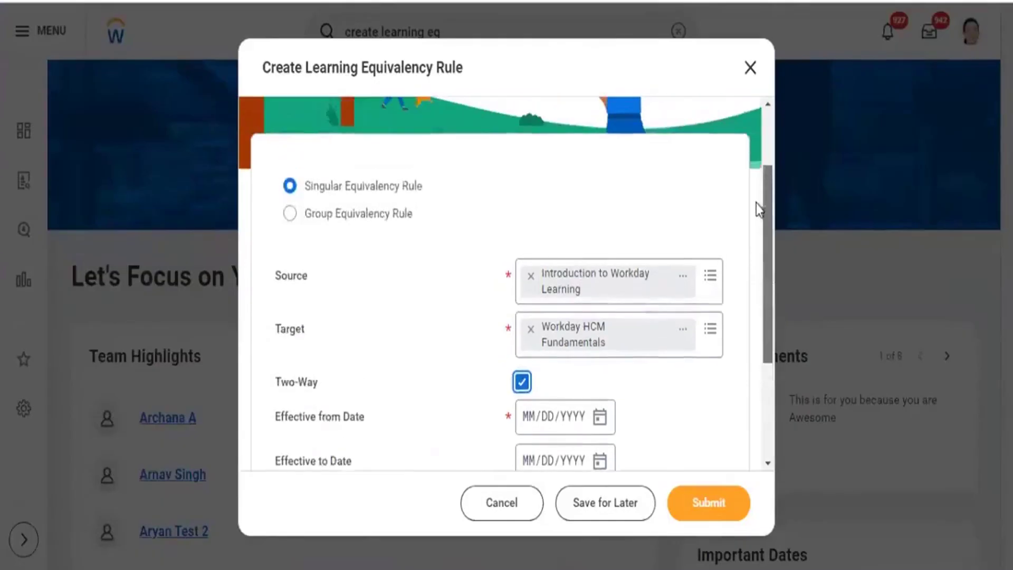
Step: Switch the rule to Group Equivalency Rule and back to Singular Equivalency Rule
click(368, 222)
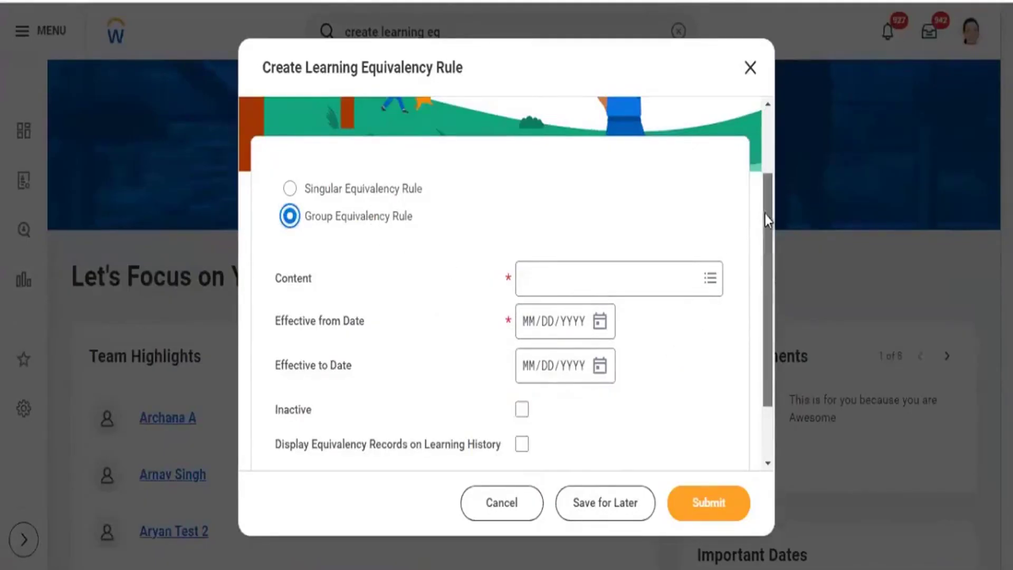
drag(764, 214, 761, 369)
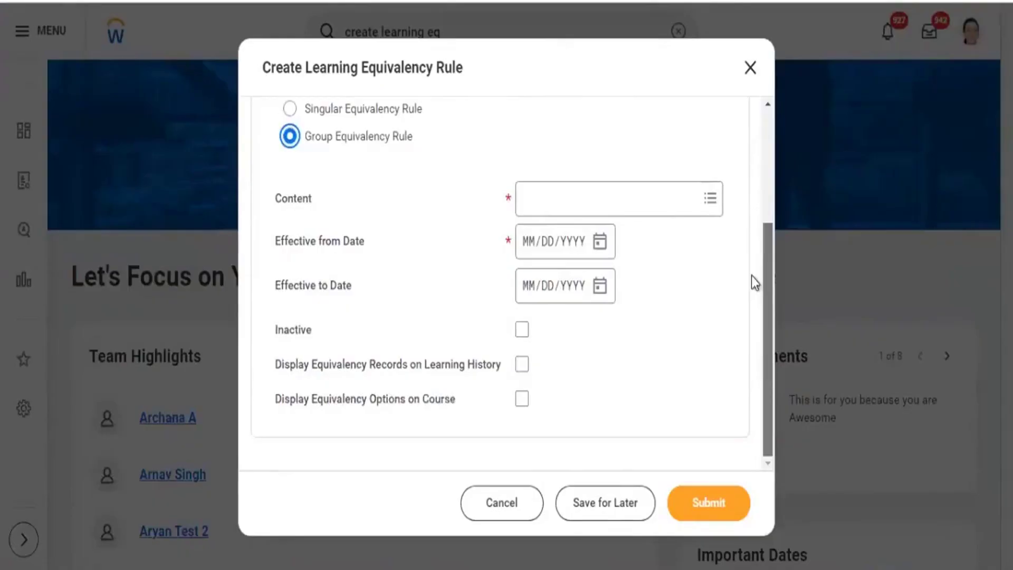
scroll(751, 221, up, 3)
scroll(749, 237, down, 3)
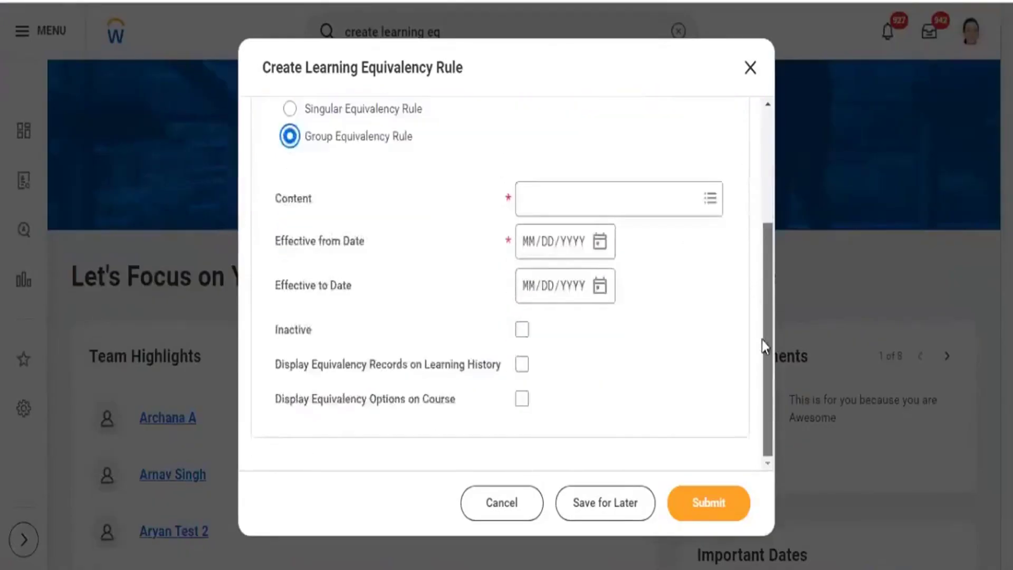
scroll(757, 158, up, 4)
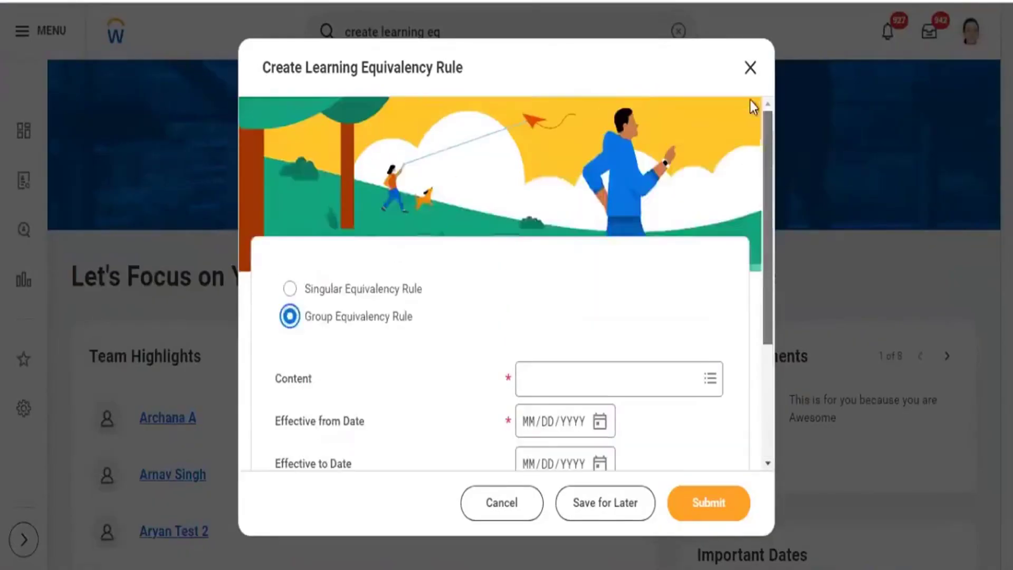
click(371, 290)
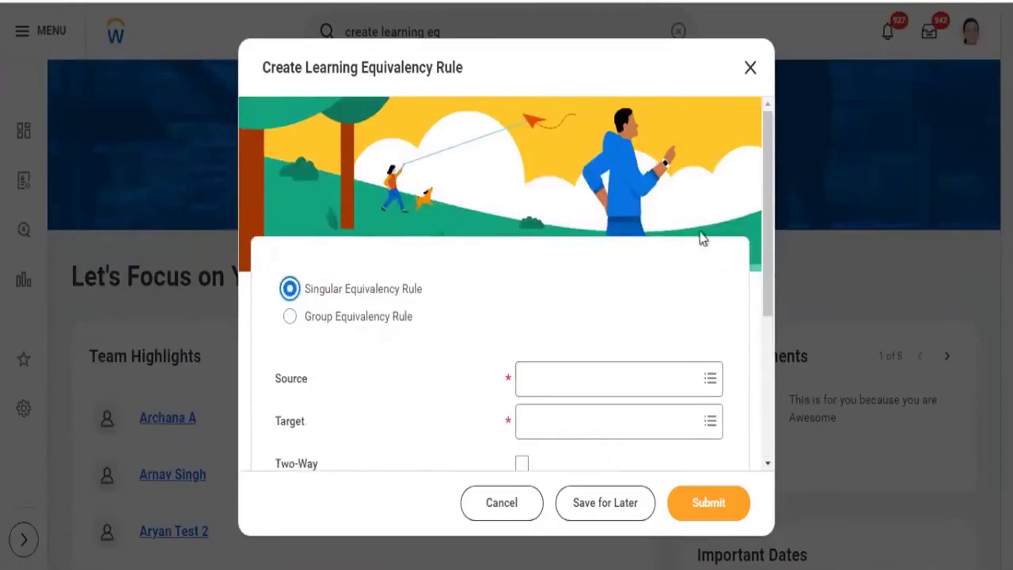
drag(764, 165, 756, 257)
Step: Search 'Workday Learning' and pick Introduction to Workday Learning as the Source
click(599, 225)
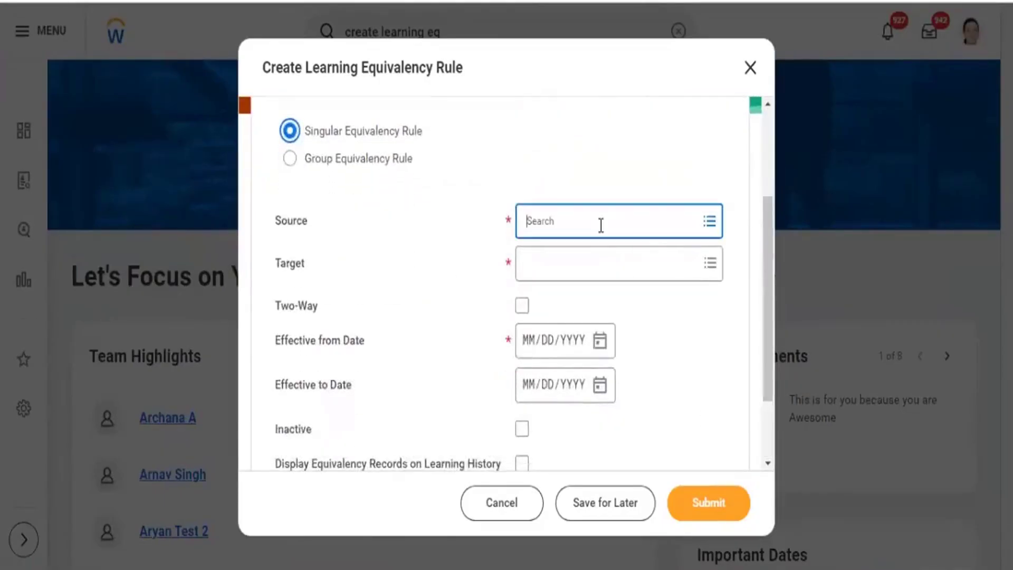
text(Workd)
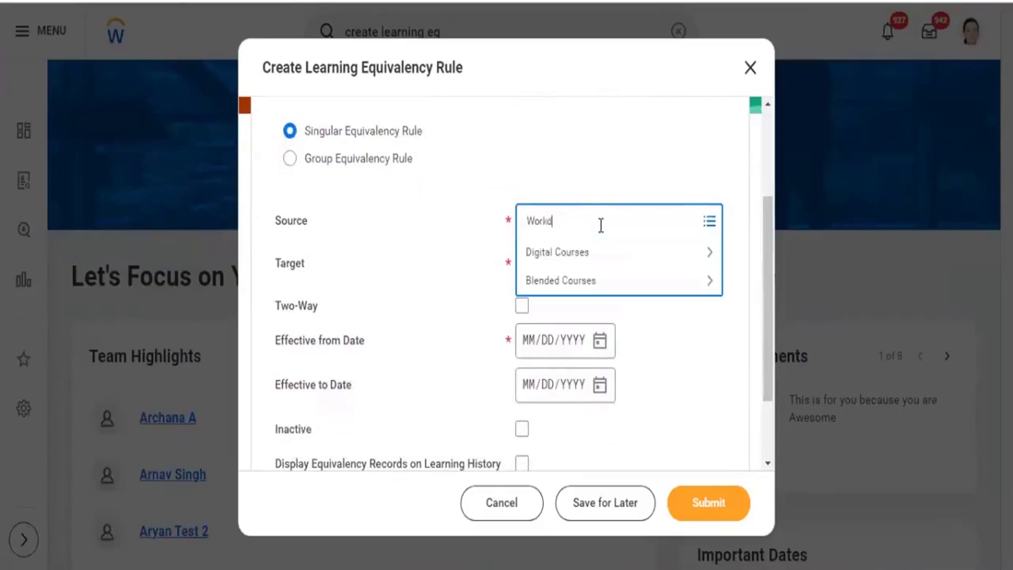
text(ay Learning)
key(Return)
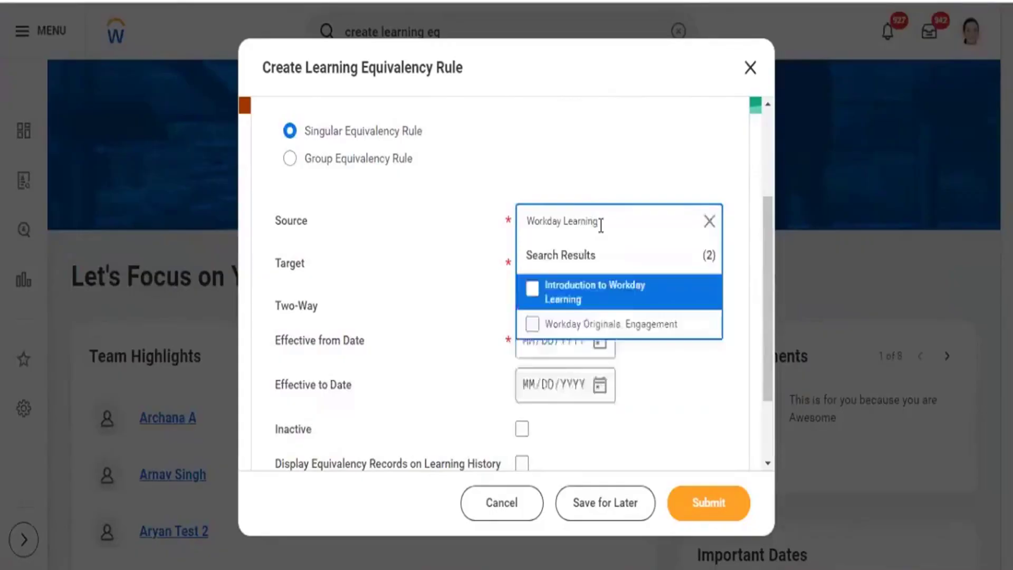
click(575, 287)
Step: Set Workday HCM as the Target course and turn on Two-Way
click(509, 277)
click(556, 284)
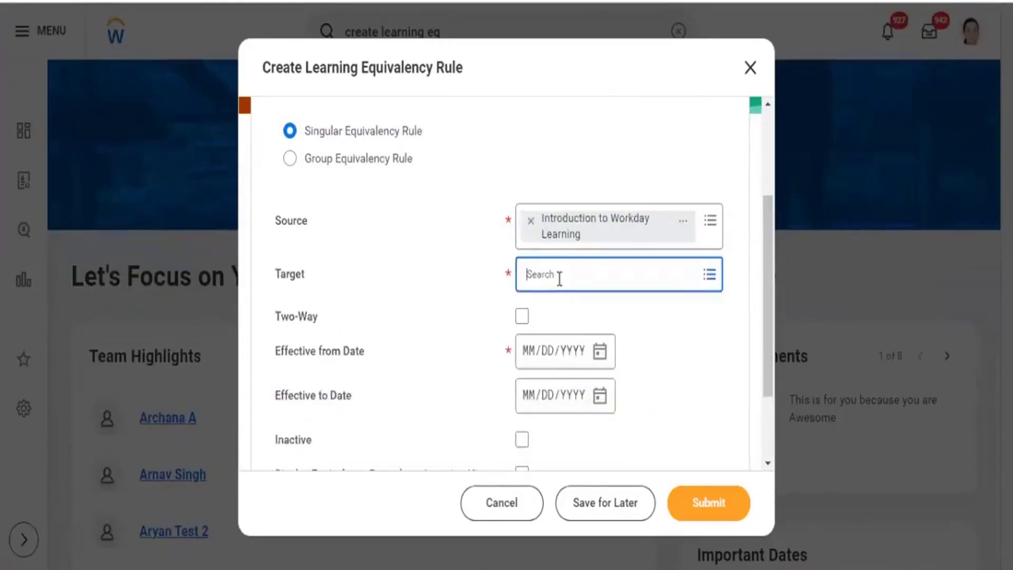
text(workday)
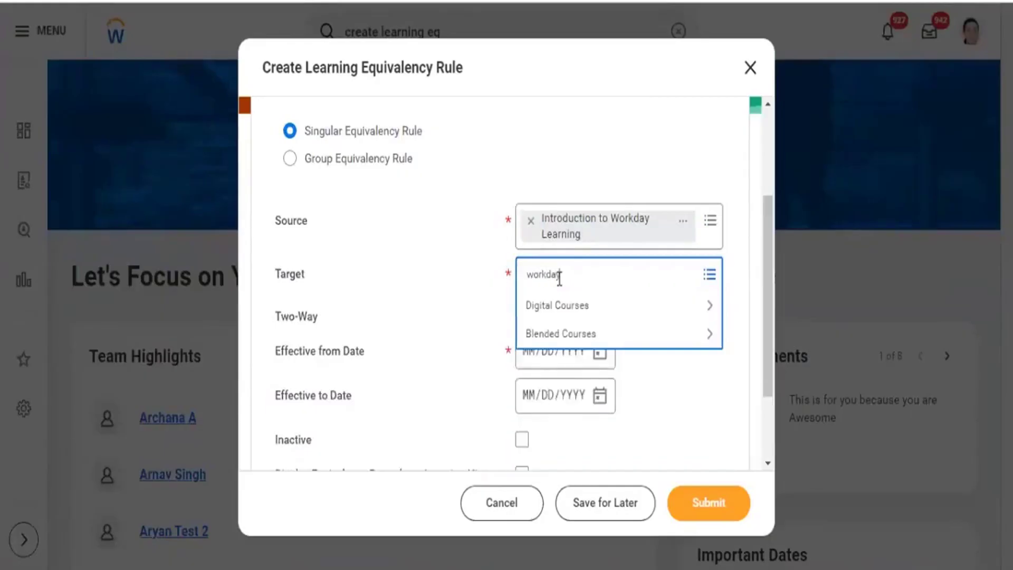
text( HCM)
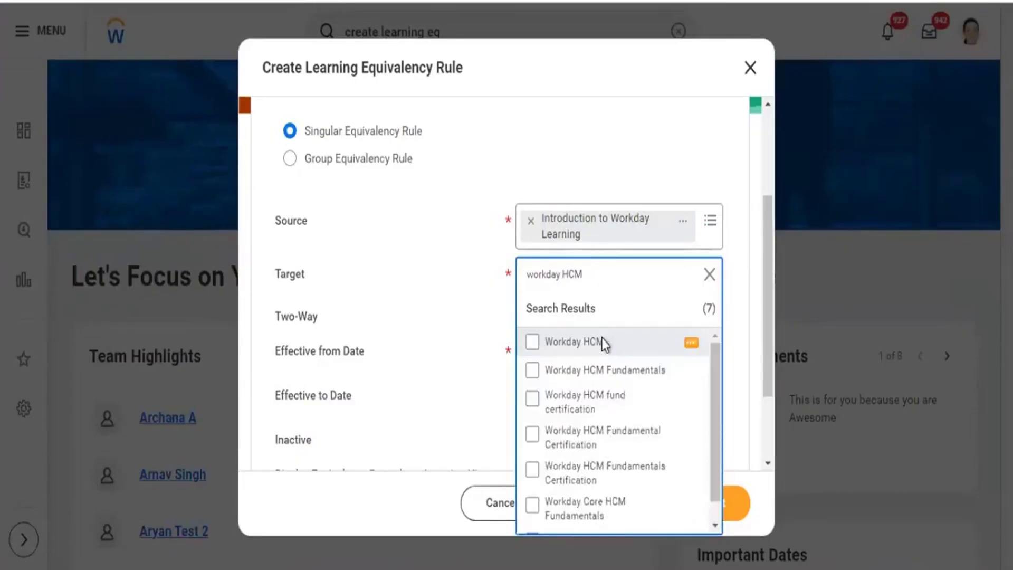
click(574, 342)
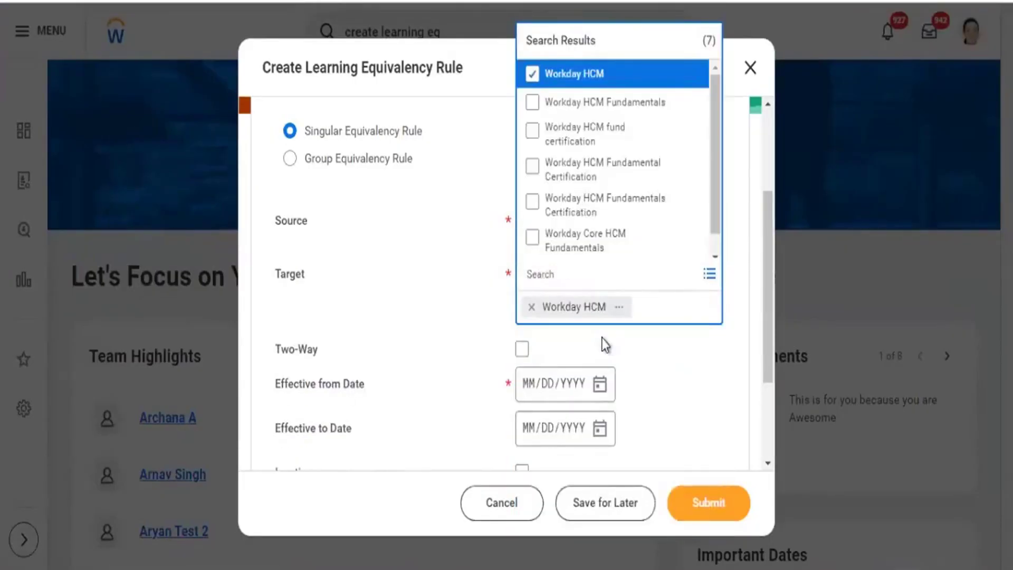
click(534, 349)
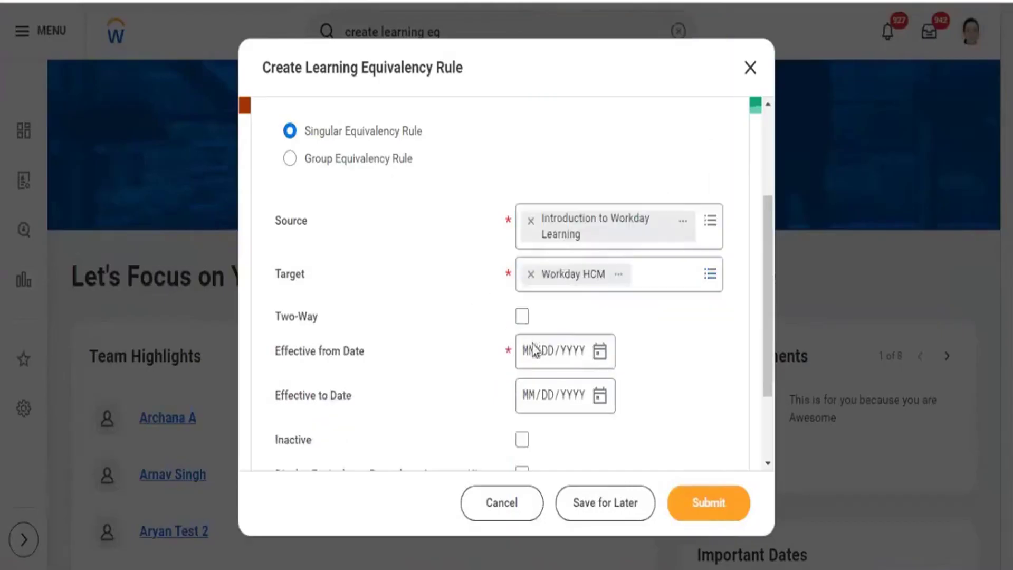
click(527, 321)
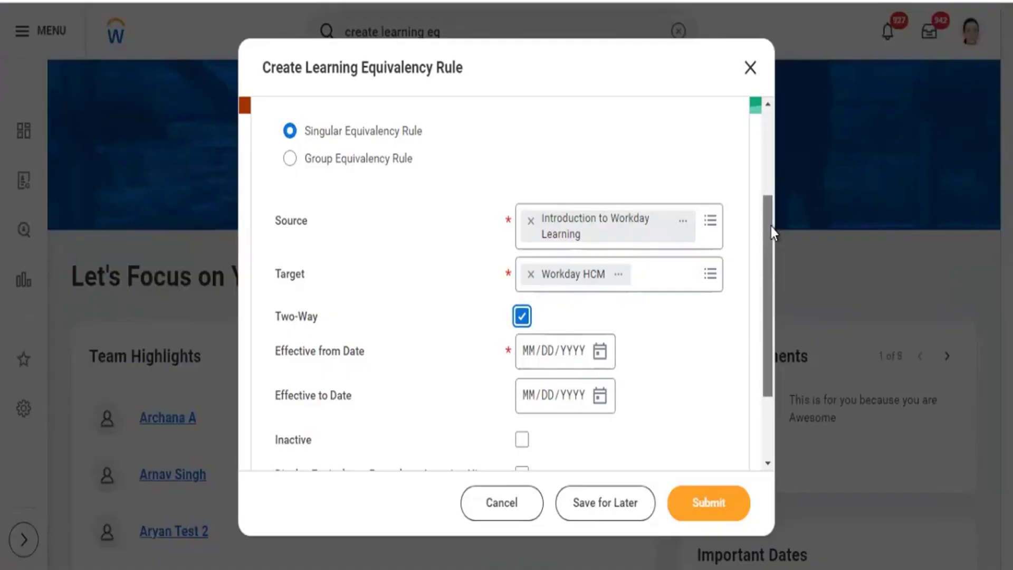
drag(770, 227, 767, 317)
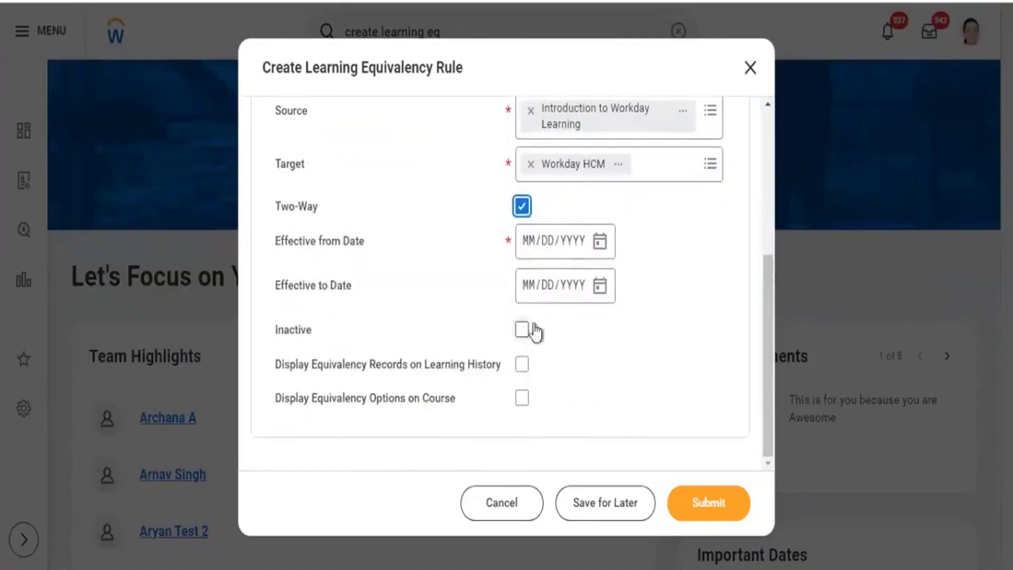
Step: Set Effective from Date to 04/01/2024, enable both Display Equivalency options, and submit the rule
click(599, 241)
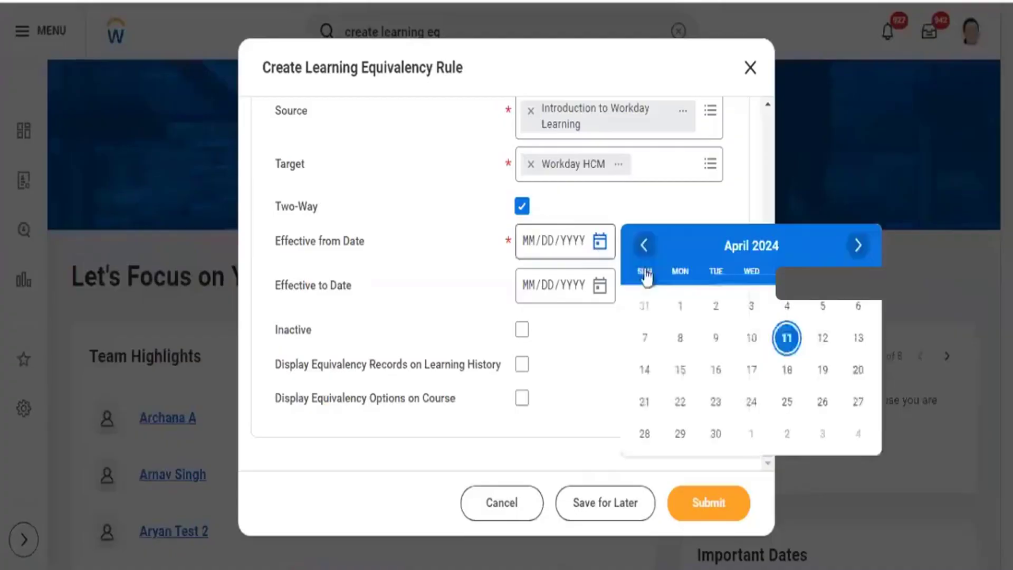
click(645, 246)
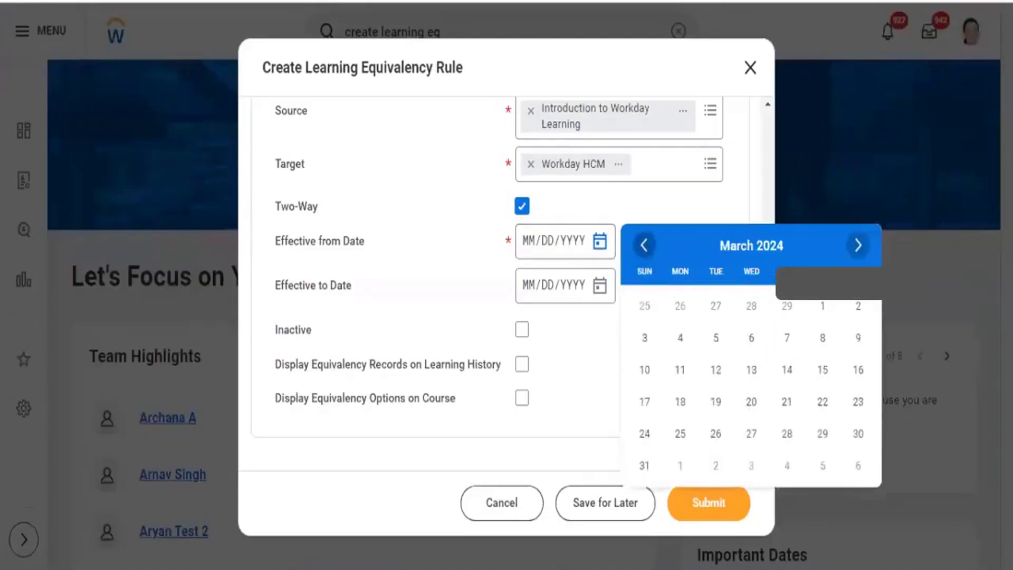
click(858, 246)
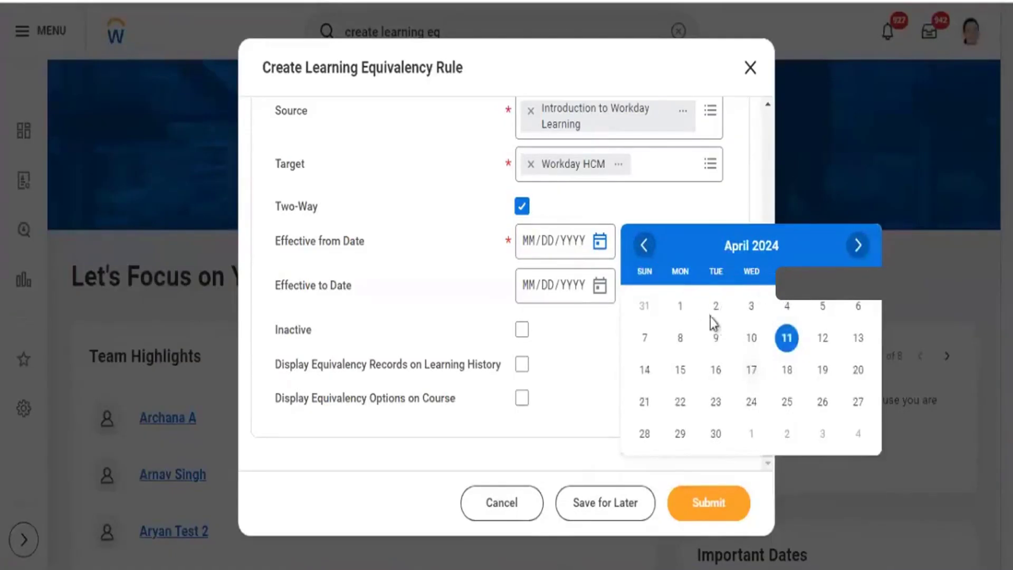
click(686, 311)
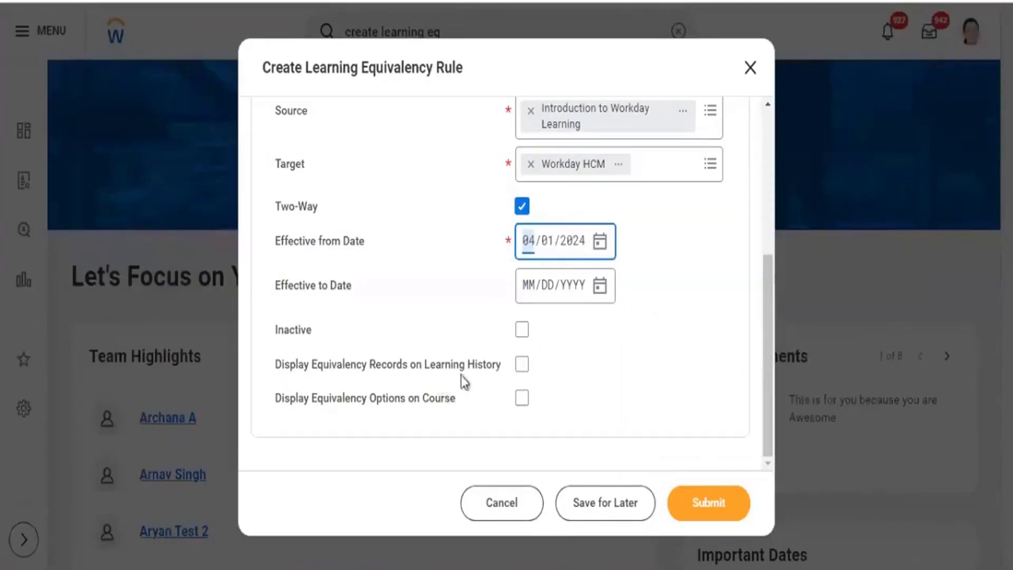
click(523, 365)
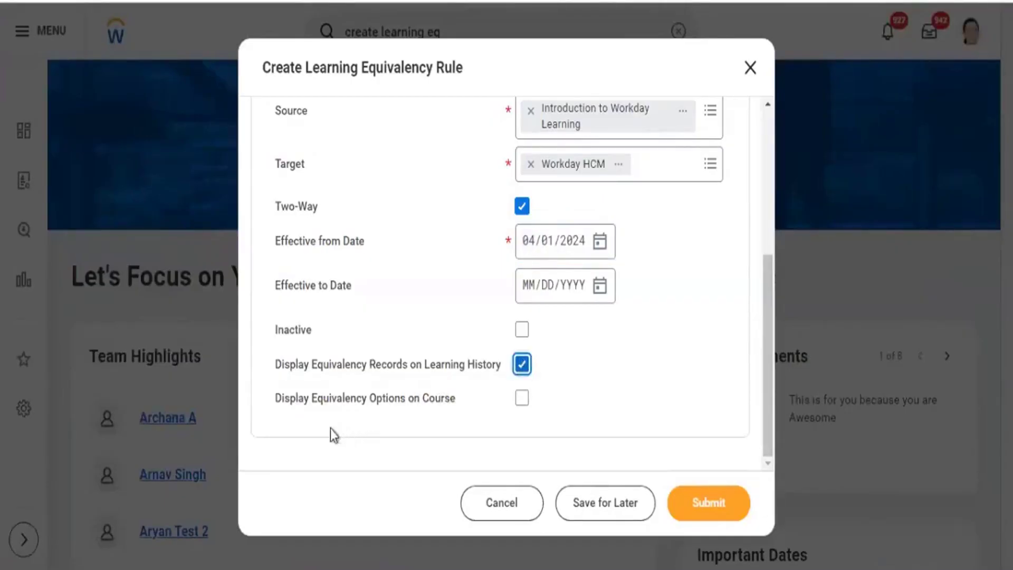
click(521, 400)
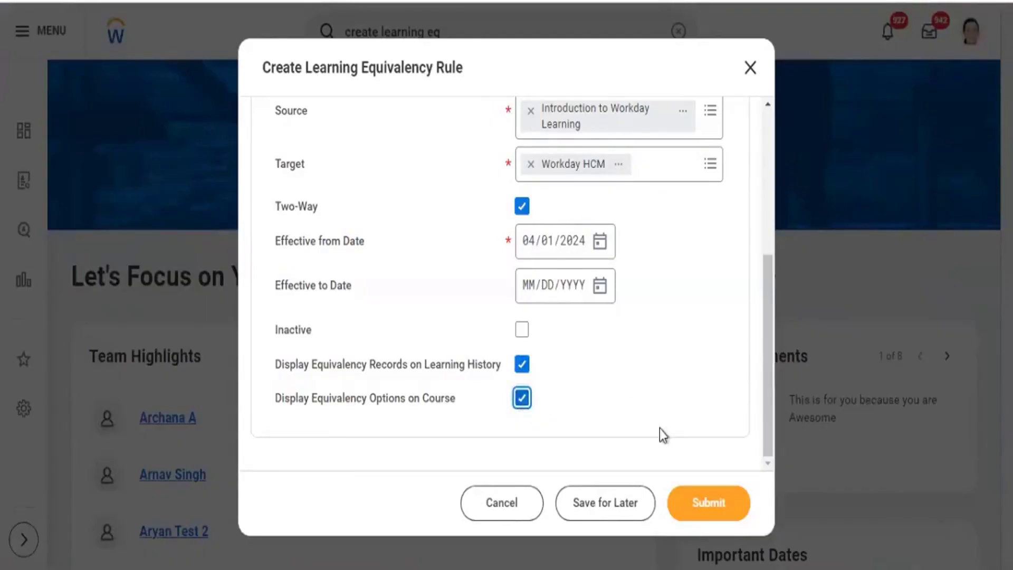
click(691, 507)
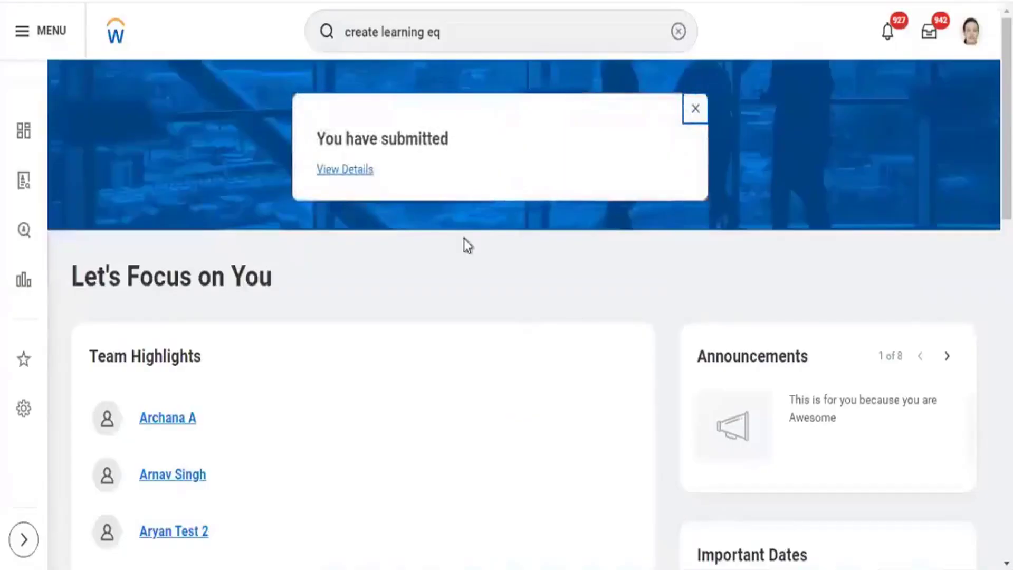
Step: Review the submitted rule TWO-WAY_EQUIVALENCY_RULE-6-22 in the expanded Details and Process section
click(362, 170)
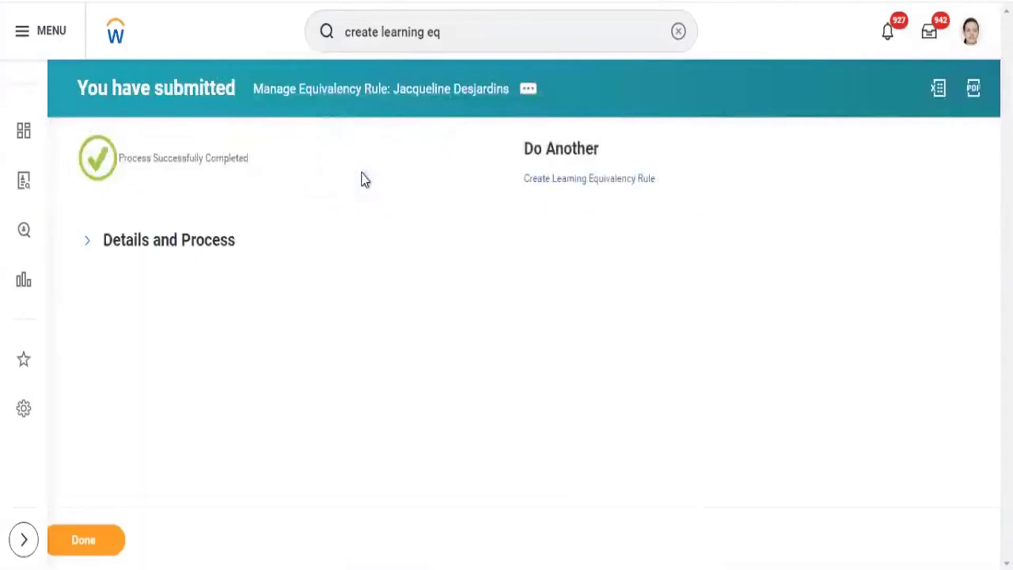
click(168, 248)
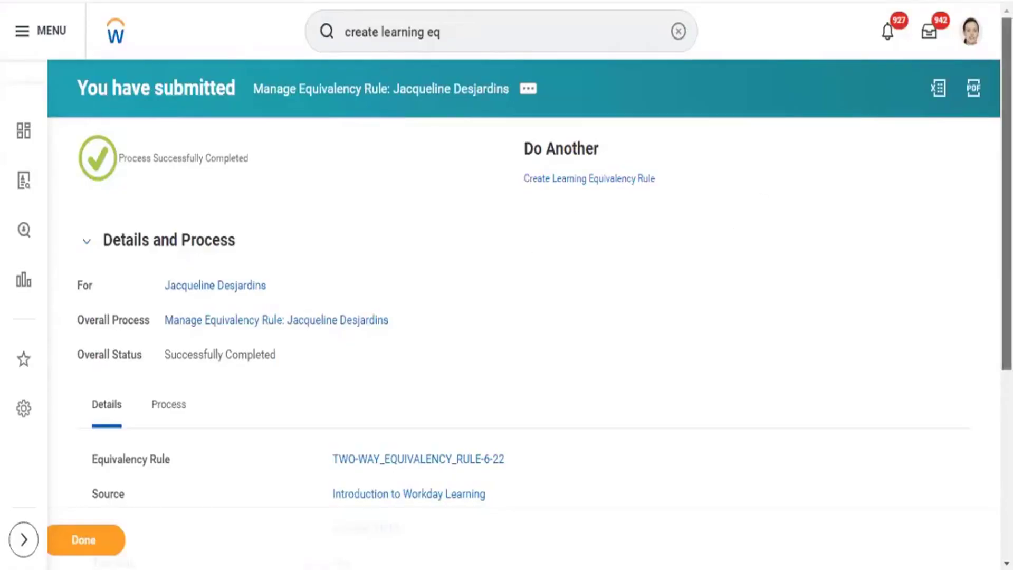
scroll(506, 285, down, 5)
scroll(506, 284, up, 1)
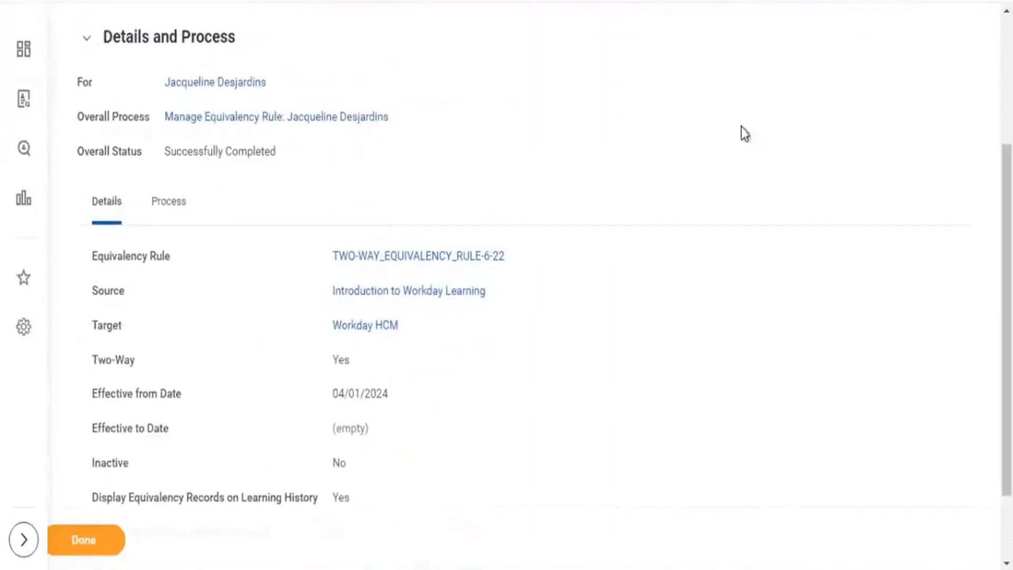
scroll(507, 285, up, 4)
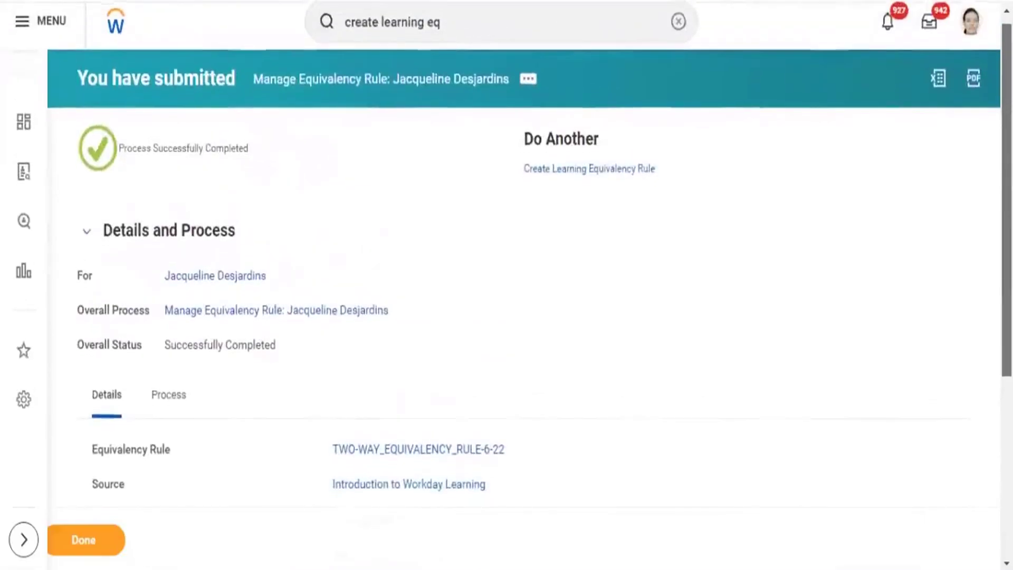
scroll(506, 285, down, 2)
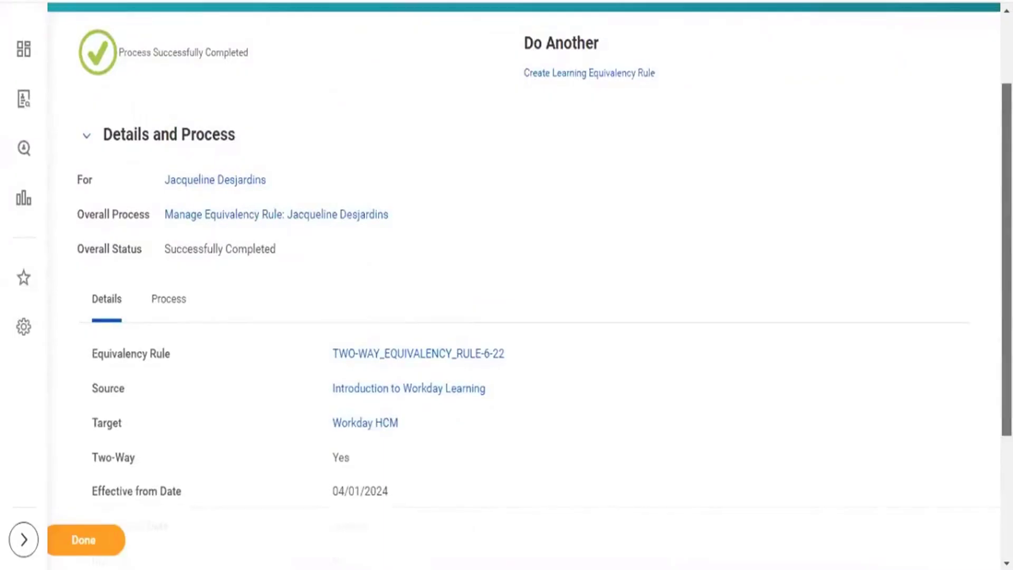
scroll(506, 285, down, 3)
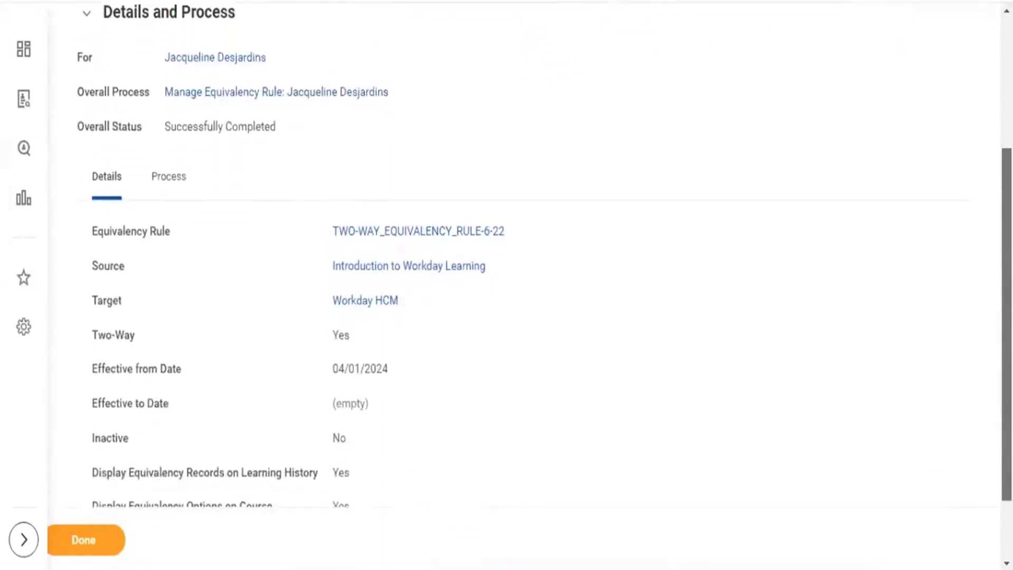
scroll(506, 285, down, 2)
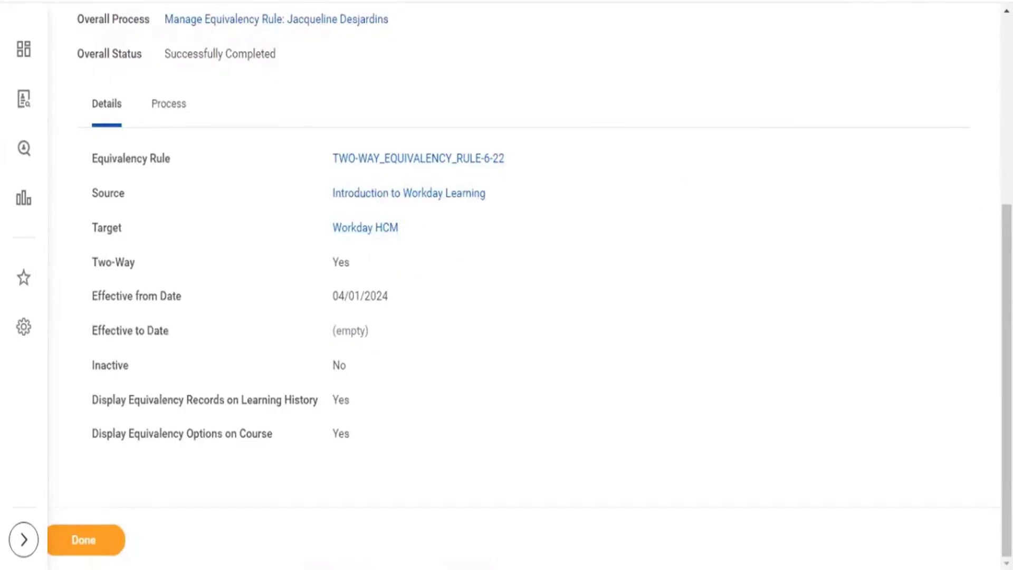
scroll(1007, 264, up, 3)
scroll(1006, 264, up, 2)
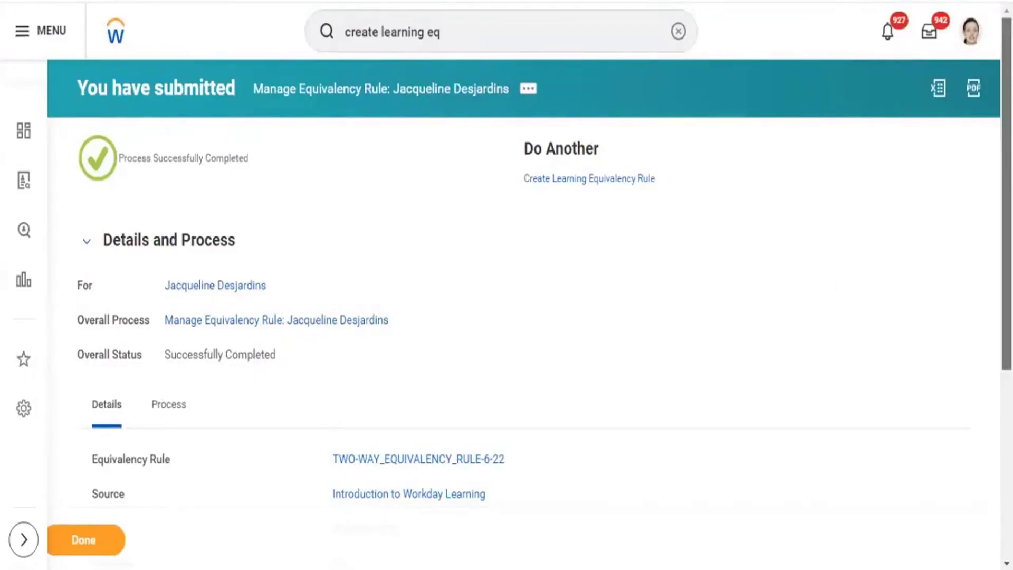
scroll(812, 221, down, 5)
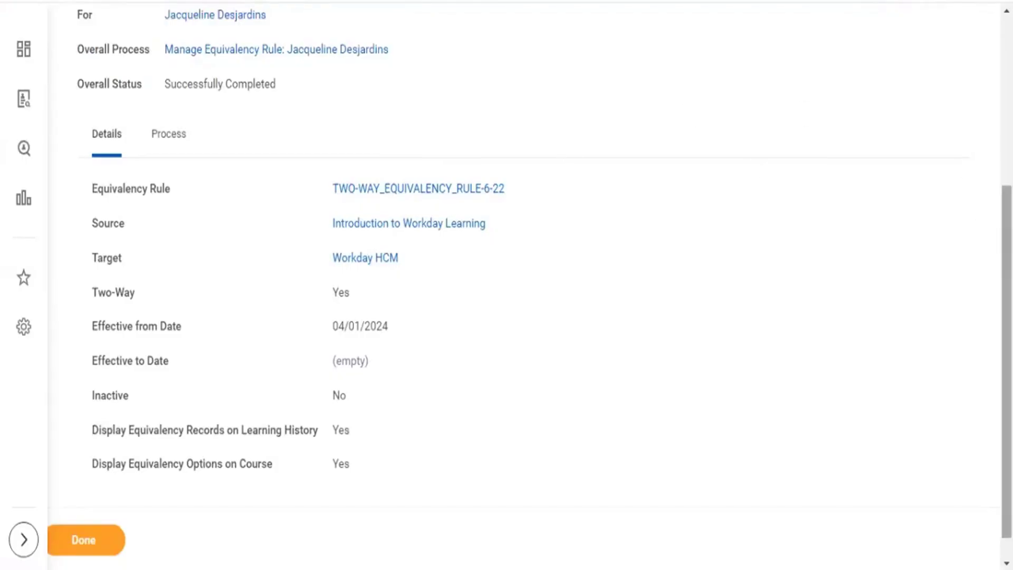
scroll(524, 285, up, 5)
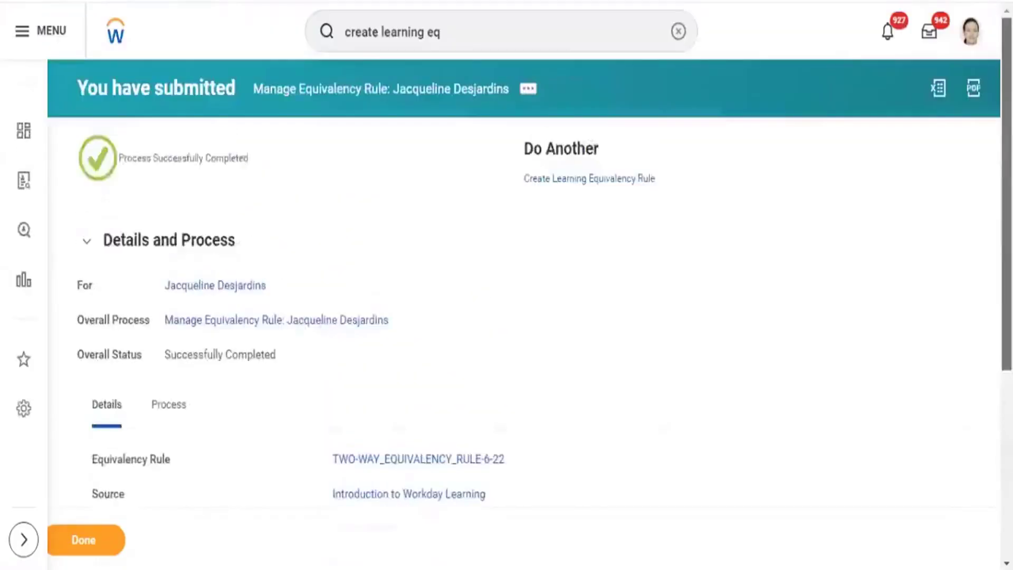
Step: Search 'manage equiva' and open the Manage Learning Equivalency Rules report
click(491, 22)
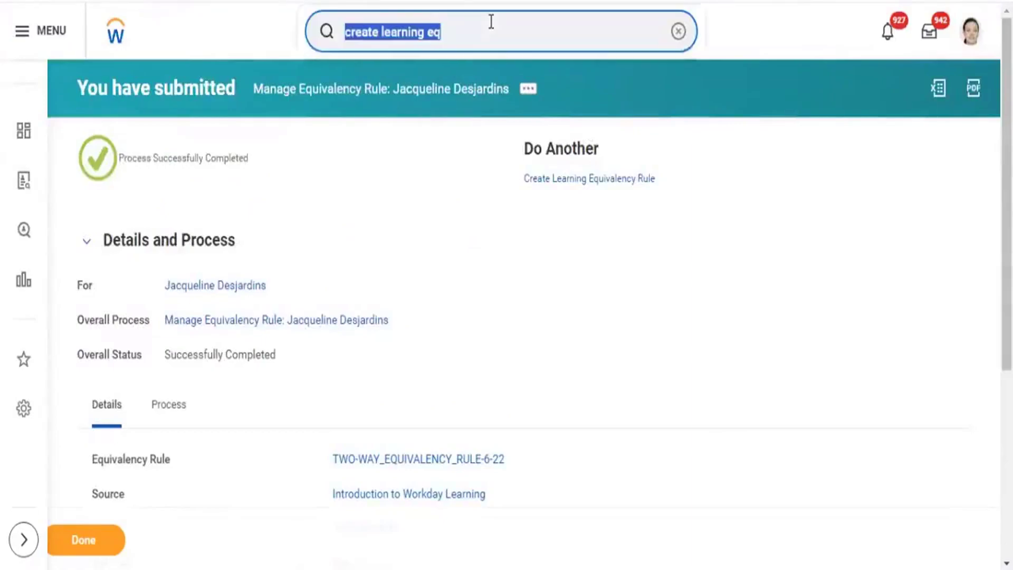
text(manag)
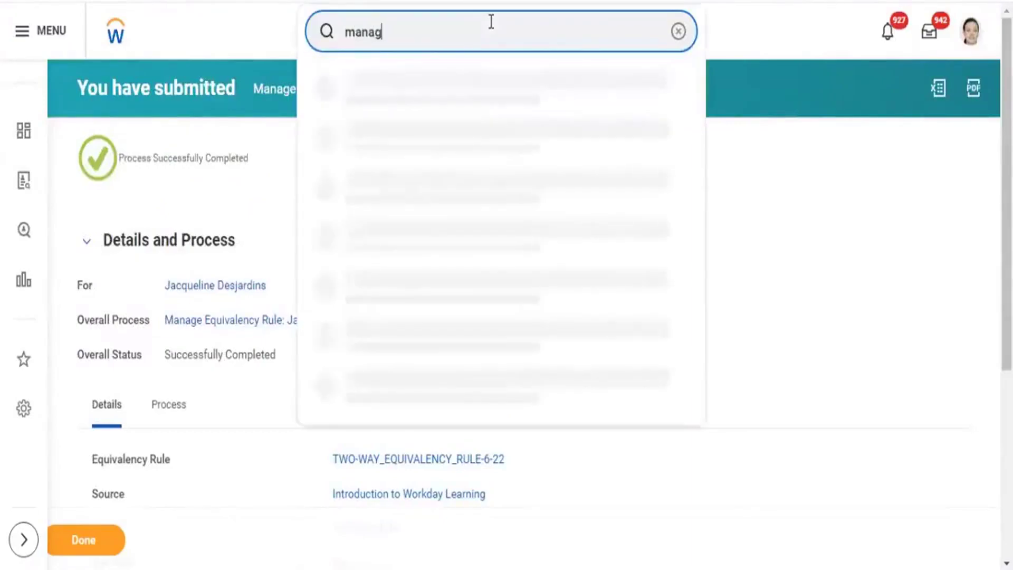
text(e equiva)
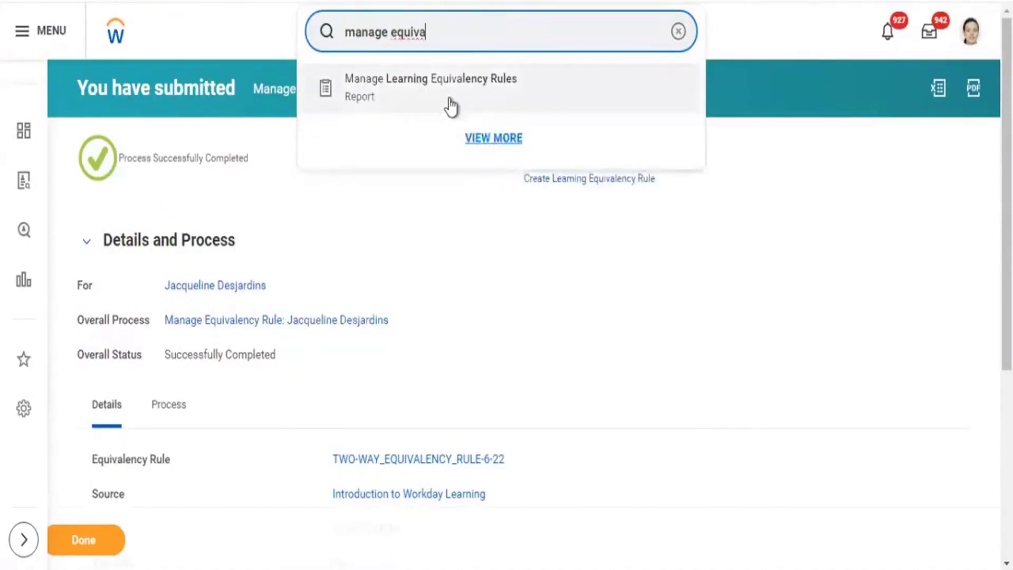
click(450, 105)
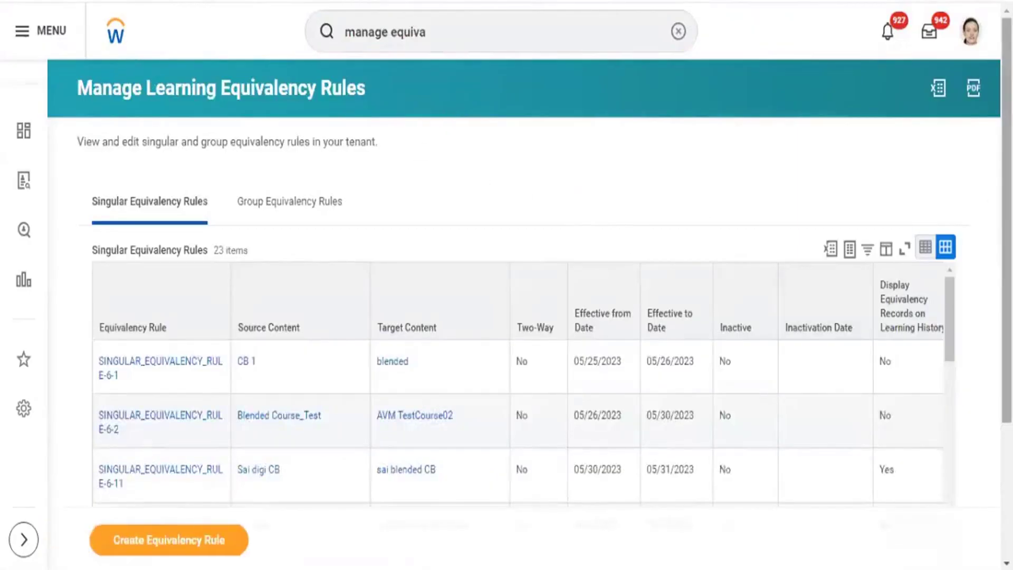
Step: Open the TWO-WAY_EQUIVALENCY_RULE-6-22 rule from the report table
scroll(844, 274, down, 3)
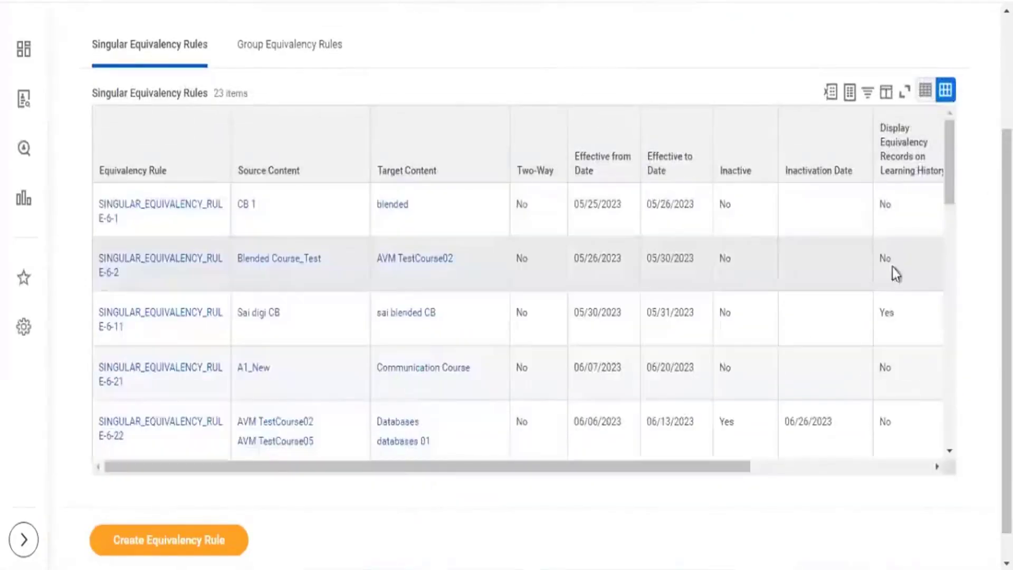
drag(950, 194, 956, 422)
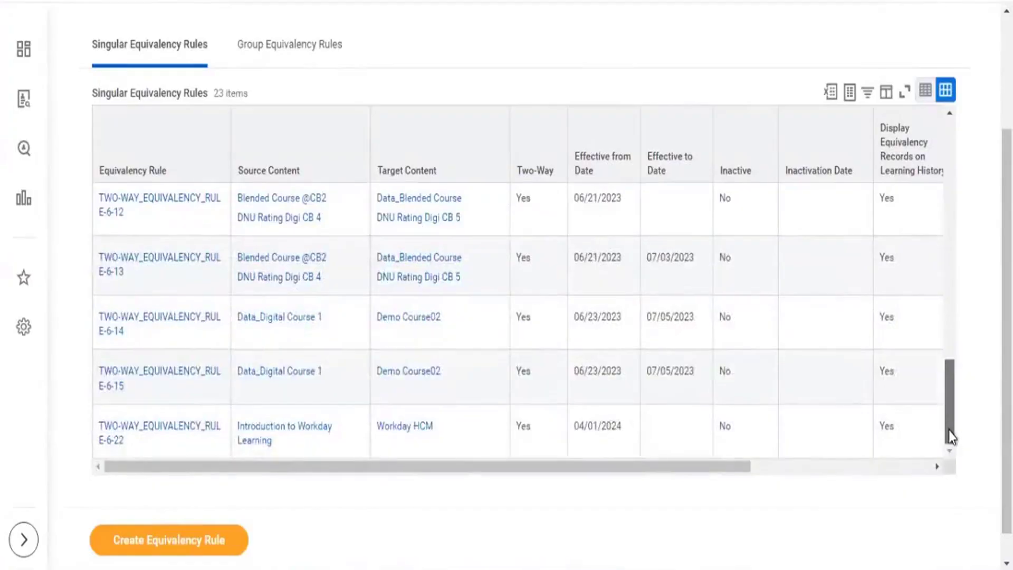
drag(949, 429, 950, 444)
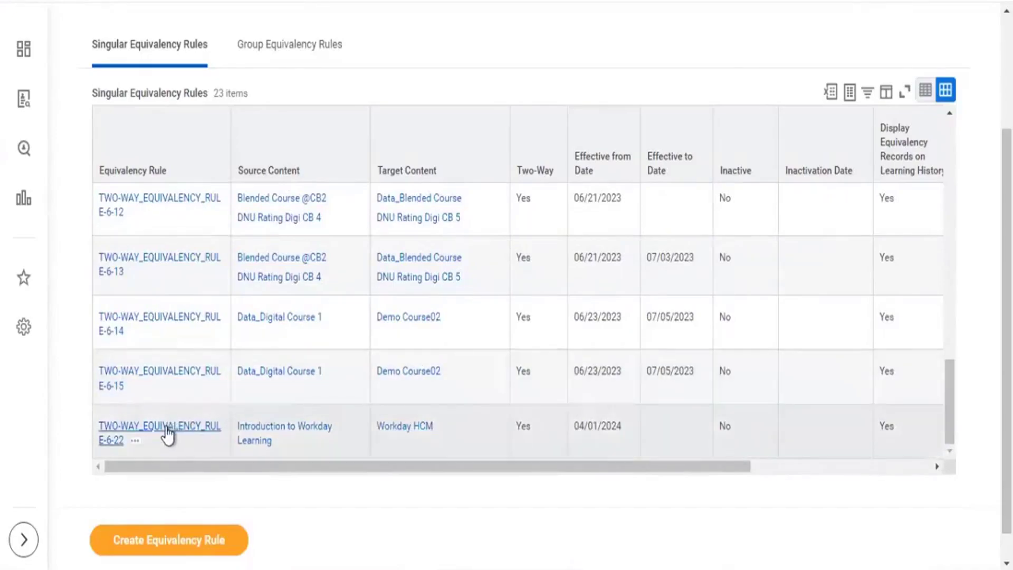
click(167, 431)
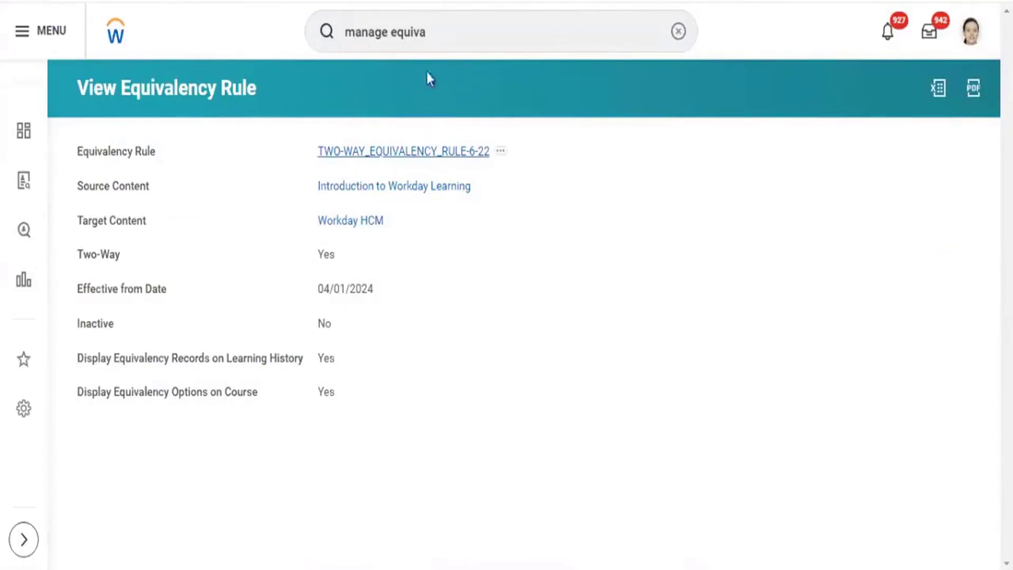
click(443, 37)
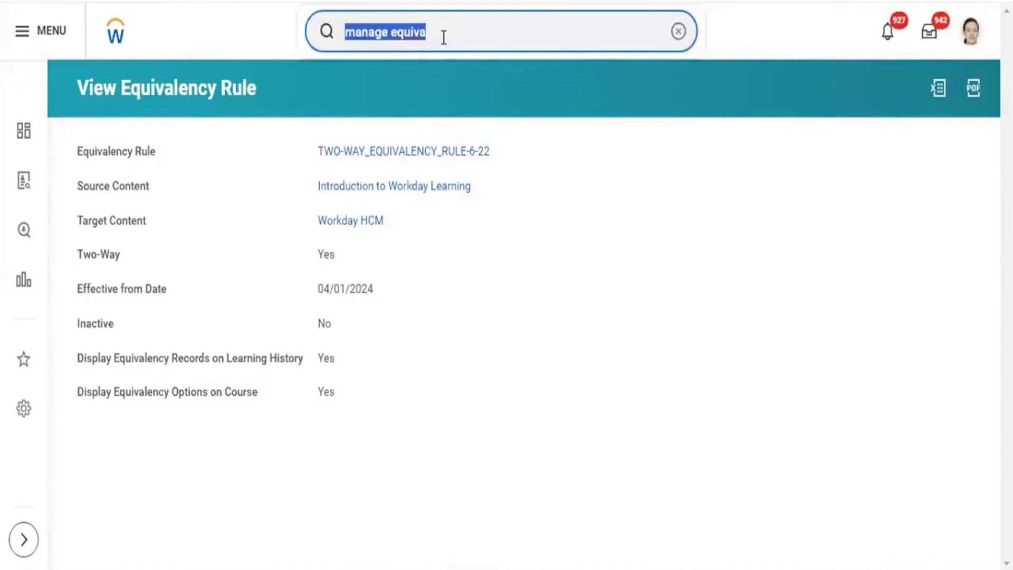
Step: Enter 'manage learning content' in the global search, correcting typos along the way
text(manage)
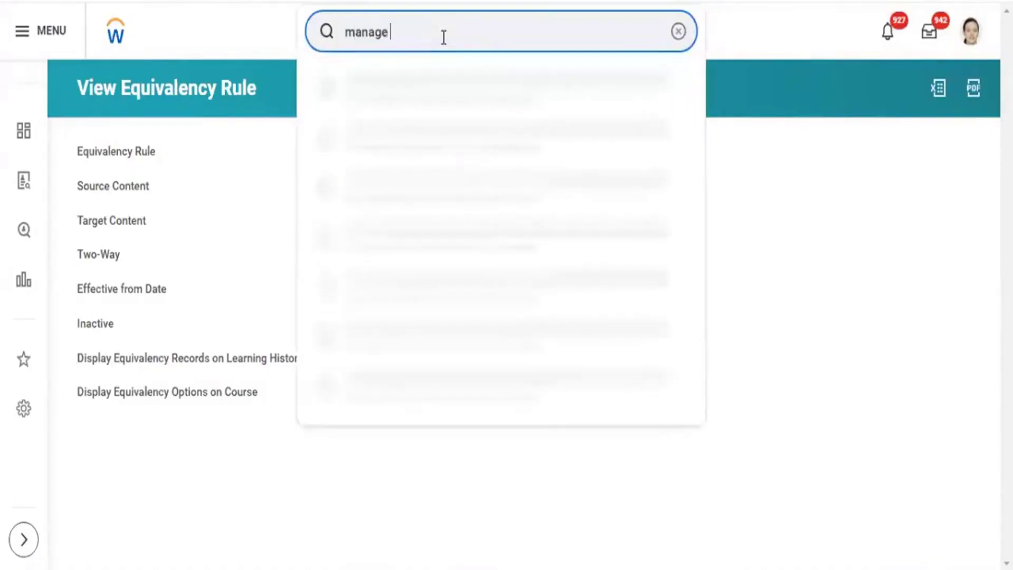
text( r)
key(BackSpace)
key(BackSpace)
text(learning c)
key(BackSpace)
key(BackSpace)
key(BackSpace)
key(BackSpace)
key(BackSpace)
key(BackSpace)
key(BackSpace)
key(BackSpace)
key(BackSpace)
key(BackSpace)
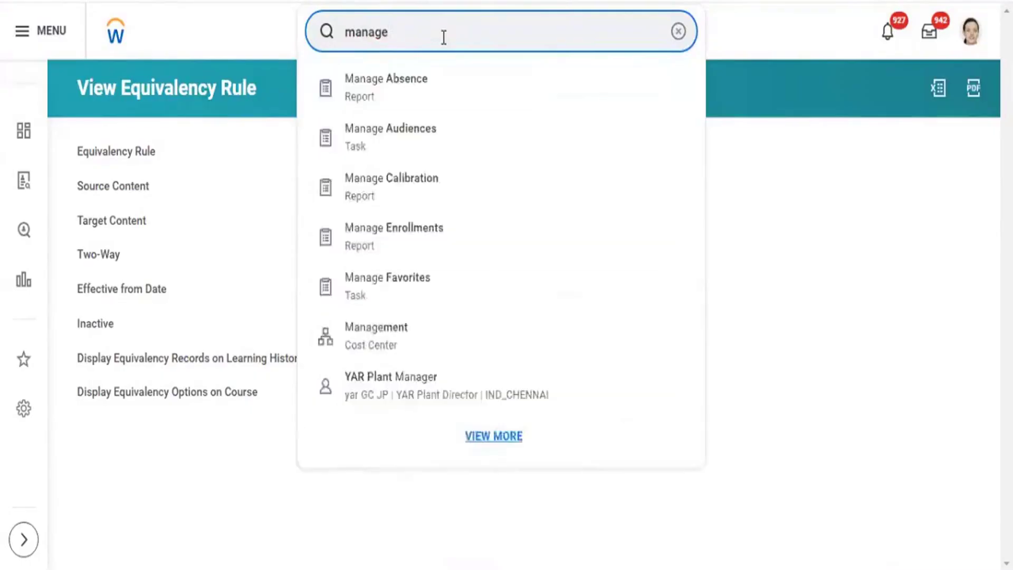
text(learning c)
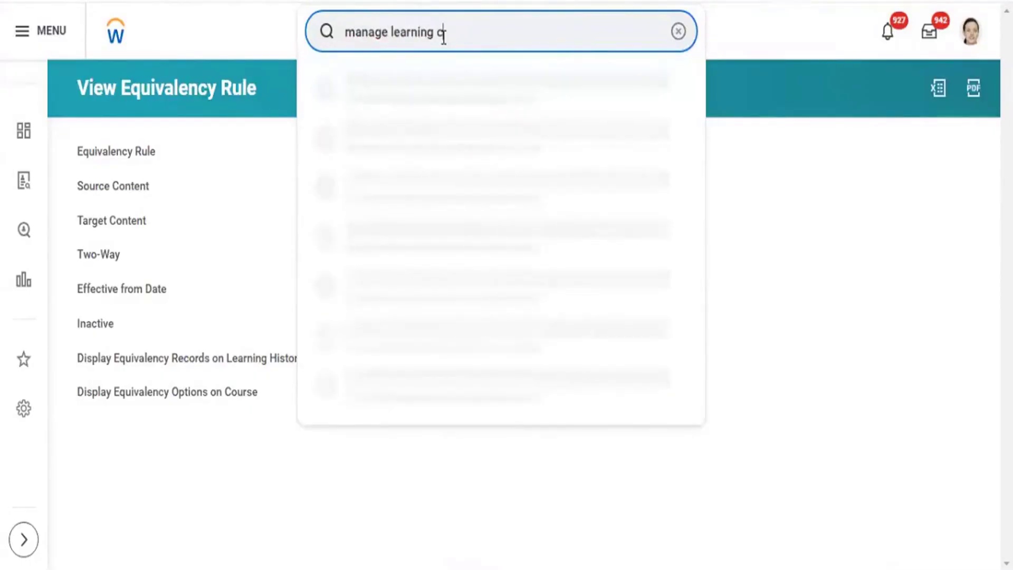
text(ontent)
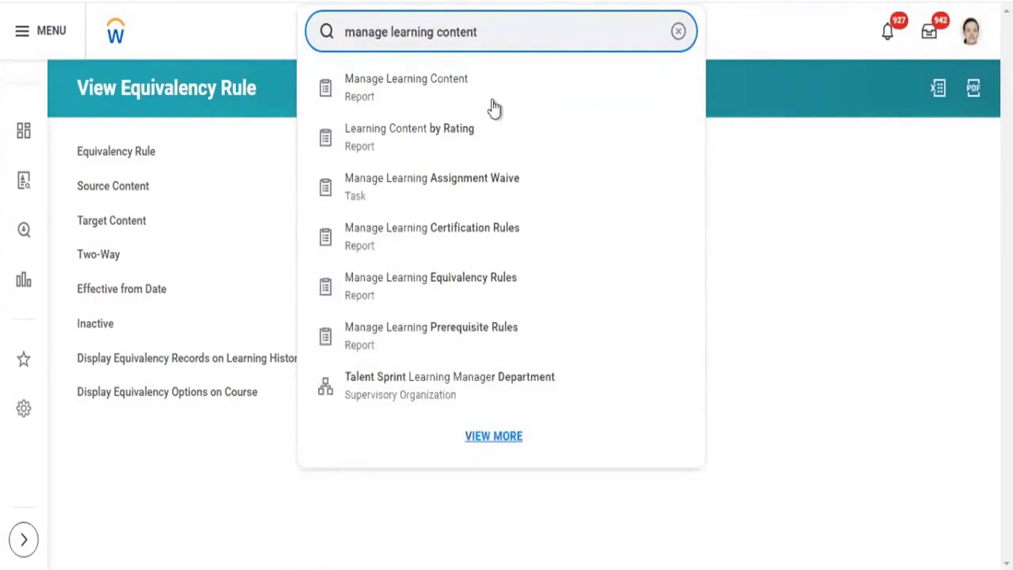
Step: Open the Manage Learning Content report and scroll through its courses, programs and documents
click(423, 93)
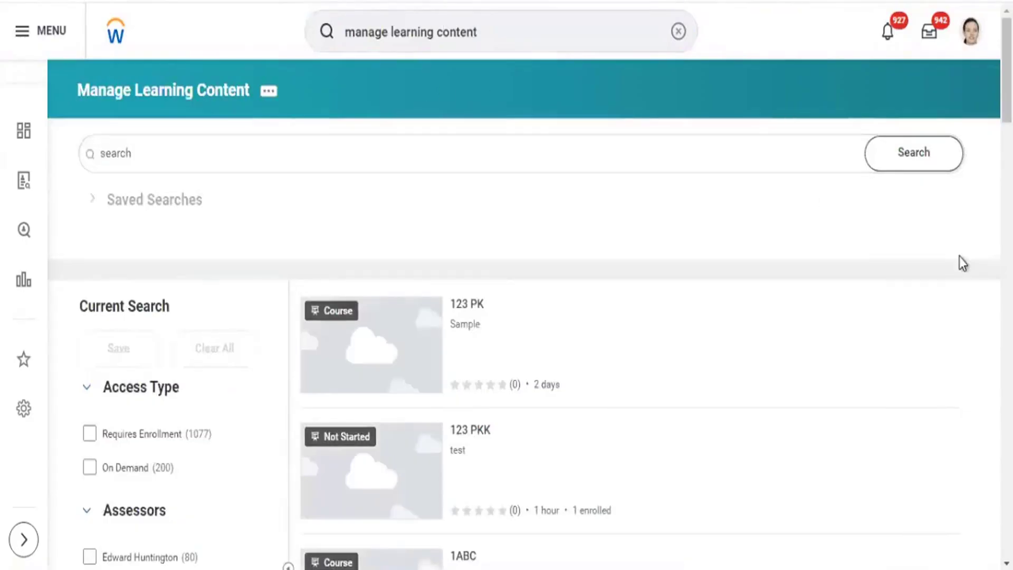
scroll(527, 317, down, 4)
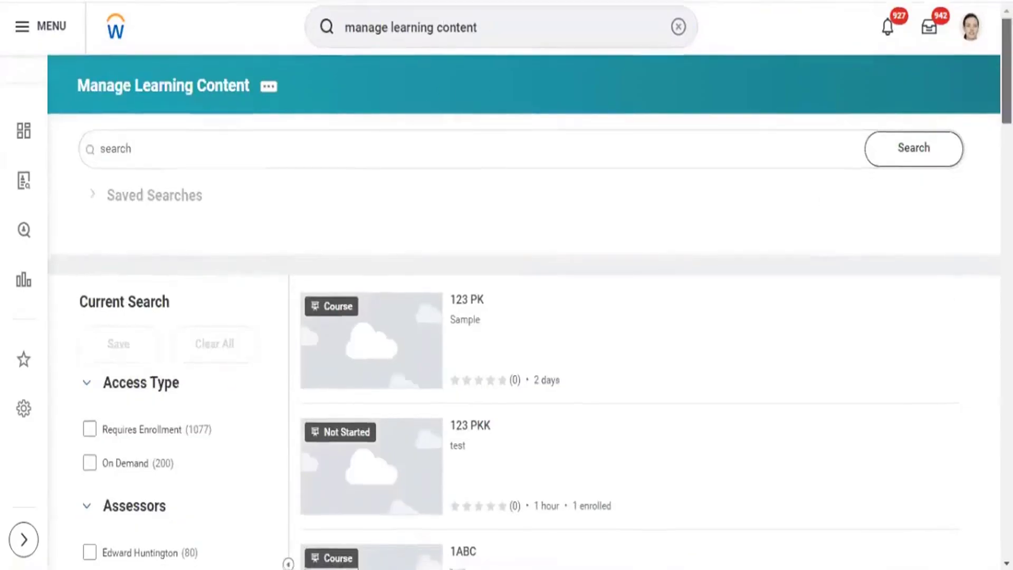
scroll(527, 316, down, 4)
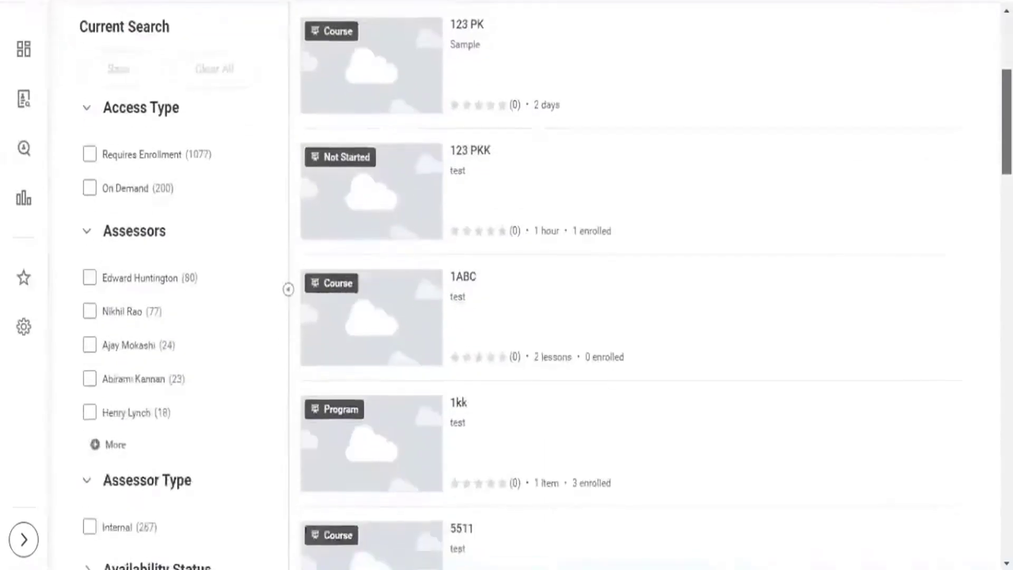
scroll(528, 317, down, 6)
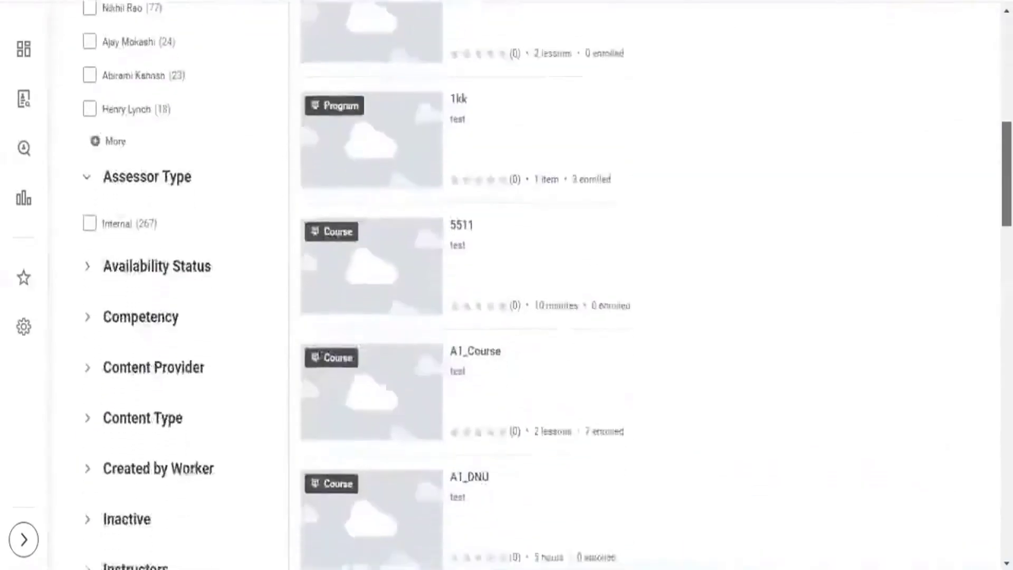
scroll(528, 316, down, 2)
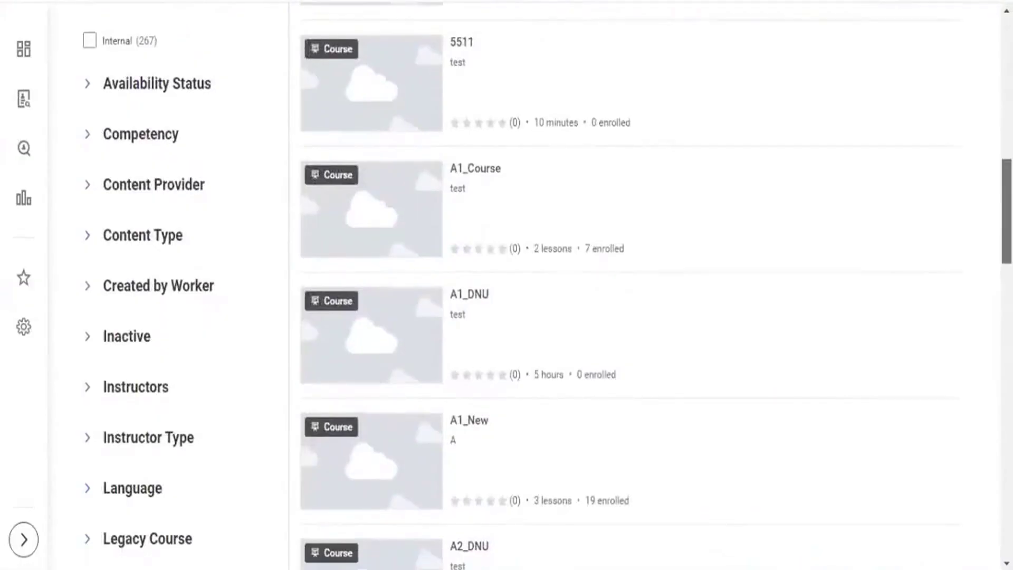
scroll(528, 316, down, 3)
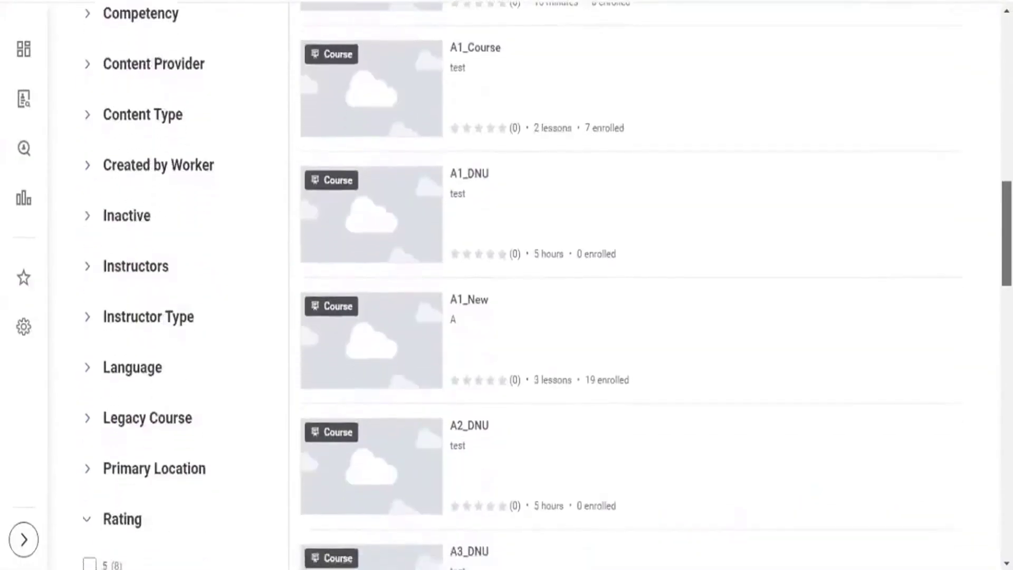
scroll(528, 317, down, 3)
scroll(527, 316, up, 3)
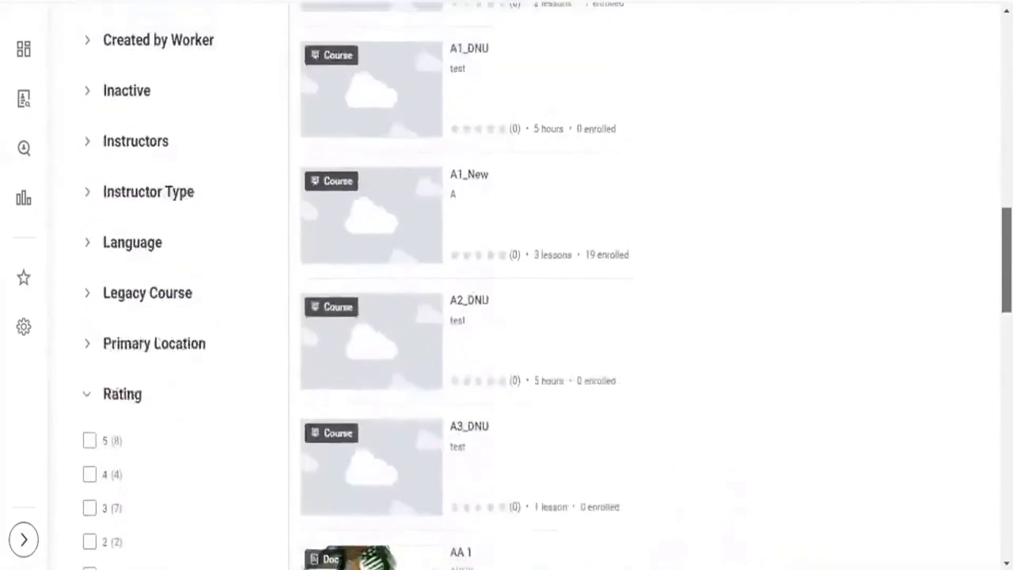
scroll(528, 317, up, 4)
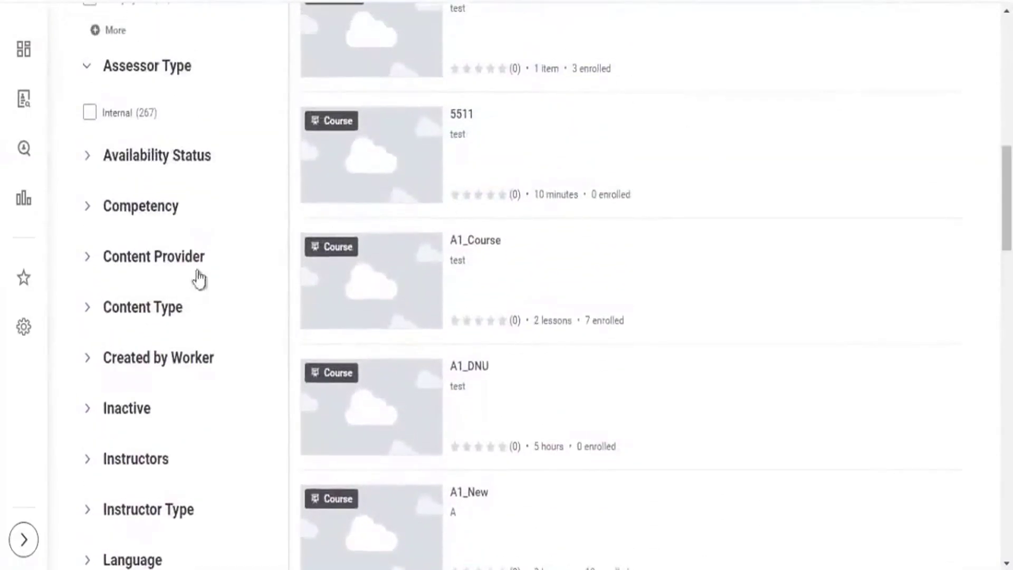
Step: Expand the Competency and Content Provider filters and browse their options
click(152, 211)
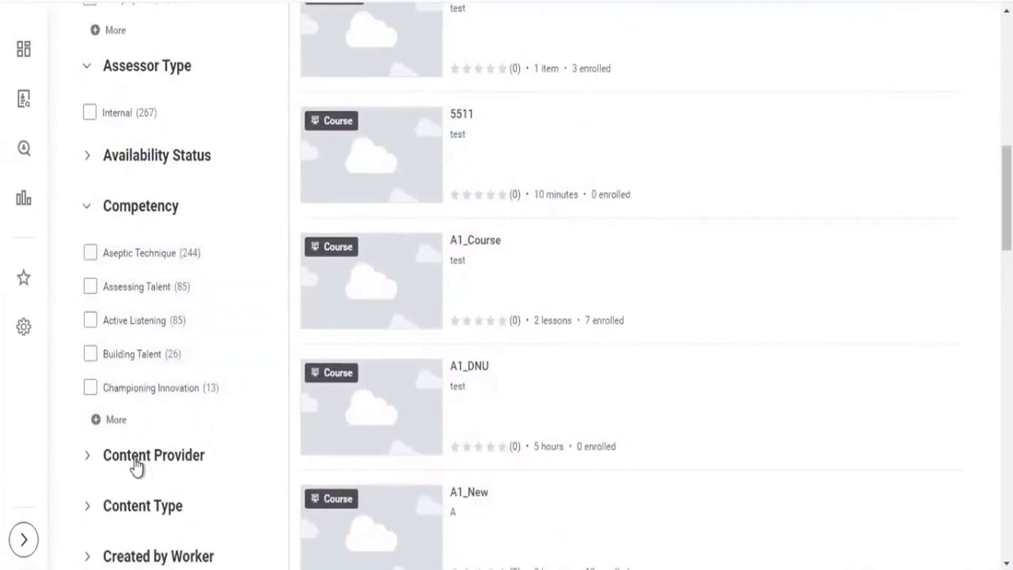
click(136, 463)
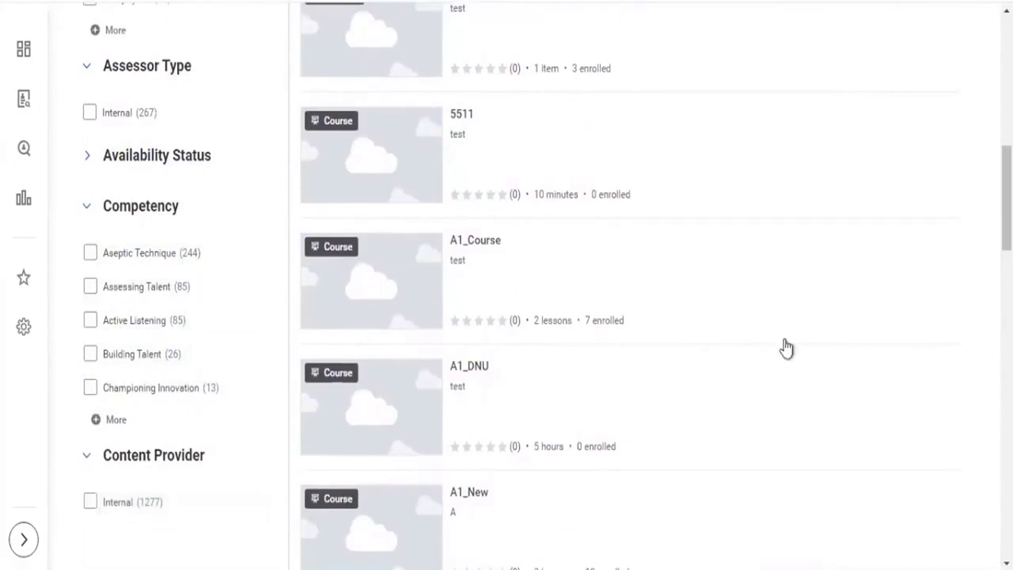
scroll(547, 295, up, 1)
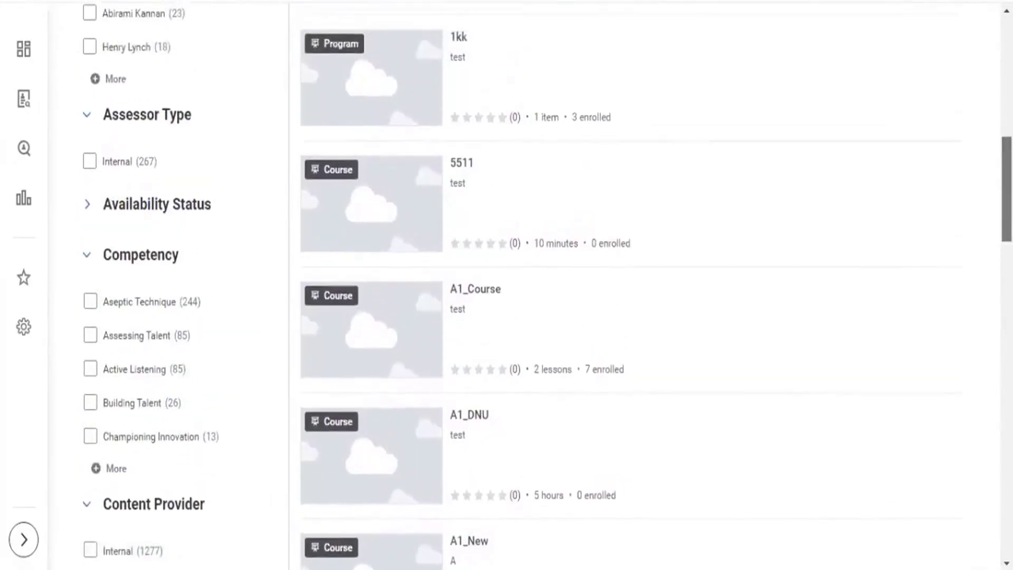
scroll(548, 296, up, 2)
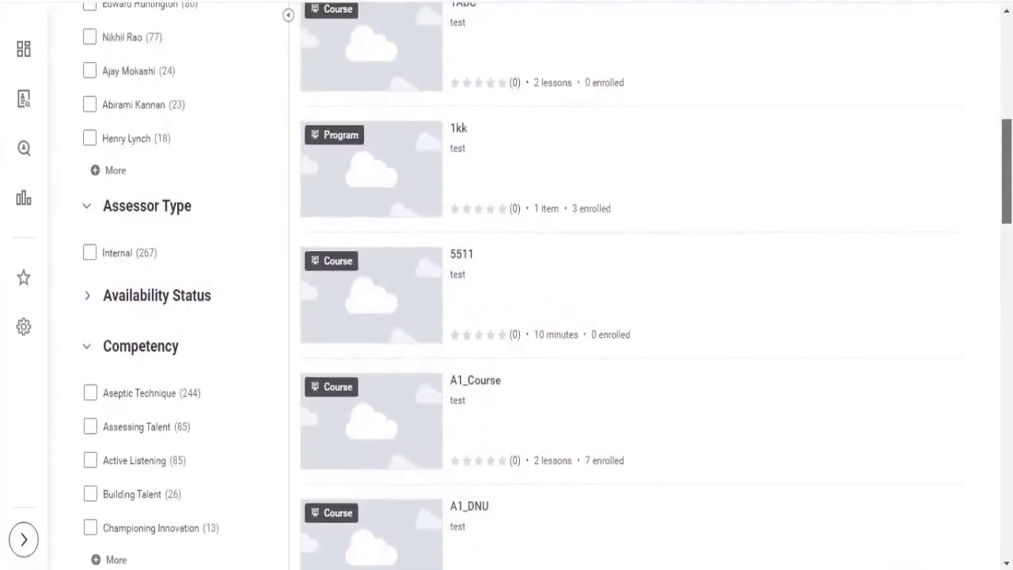
scroll(547, 295, up, 2)
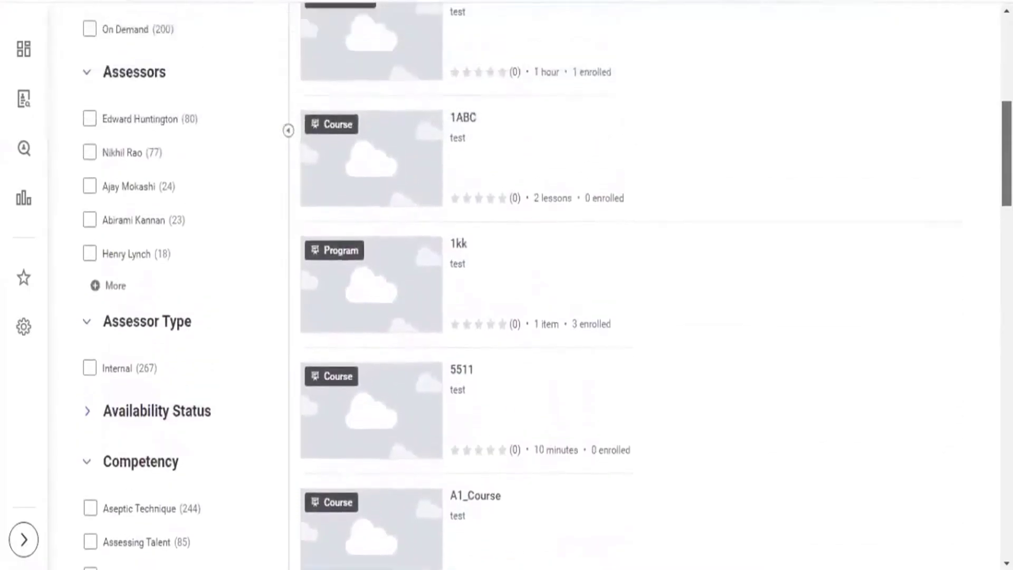
scroll(548, 295, up, 3)
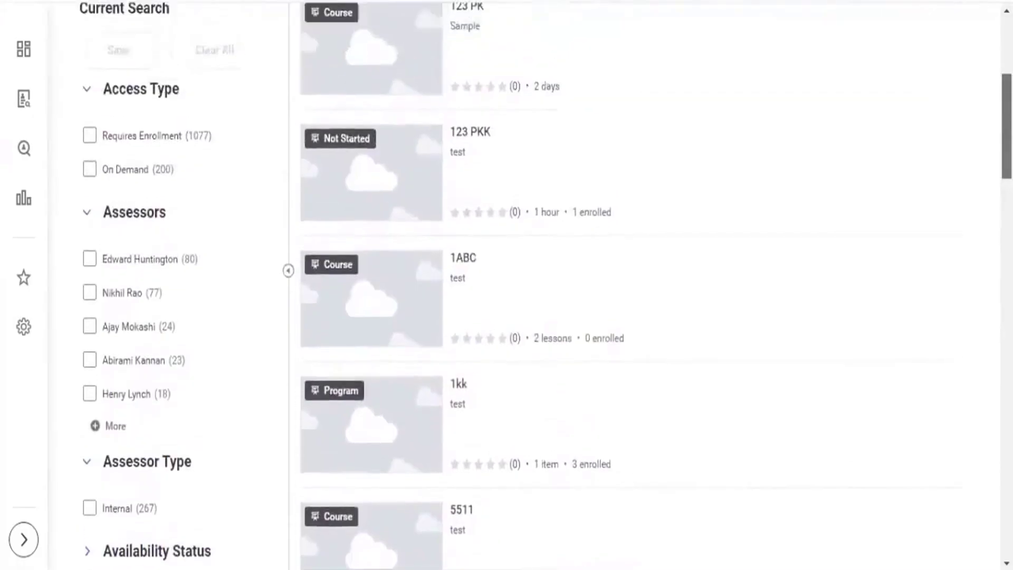
scroll(548, 295, down, 20)
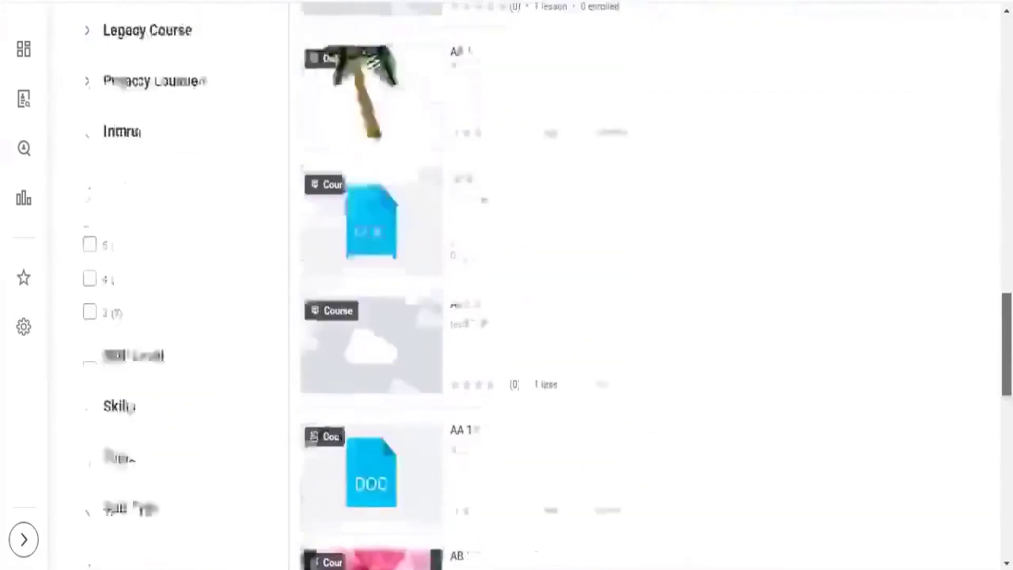
scroll(976, 205, down, 8)
scroll(976, 204, up, 20)
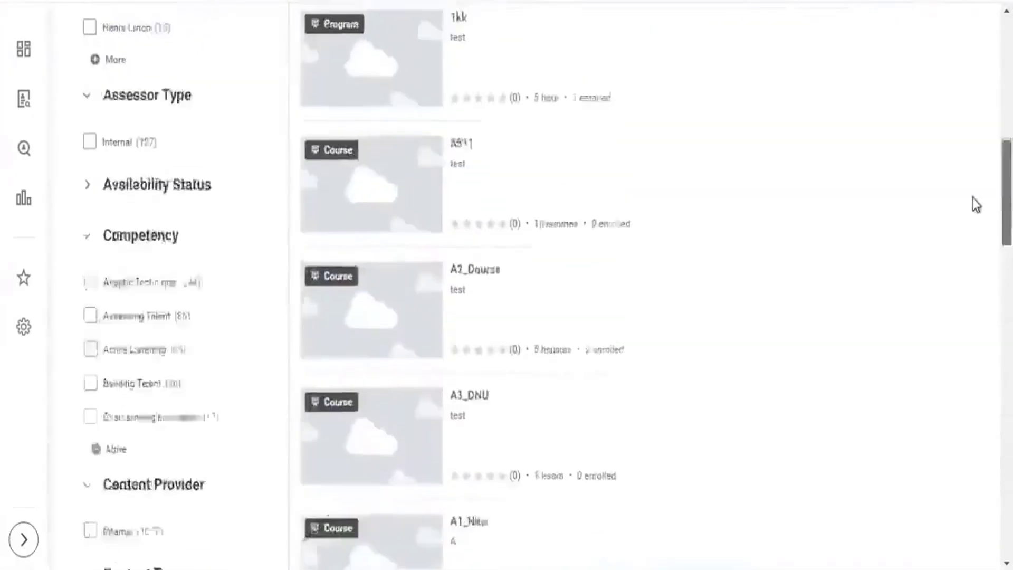
scroll(977, 205, up, 10)
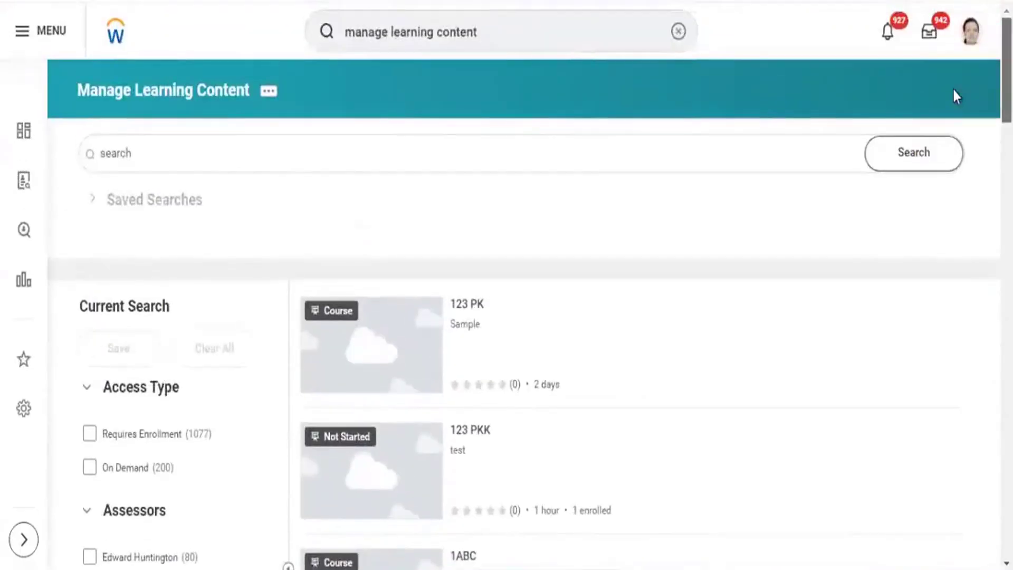
scroll(955, 122, down, 5)
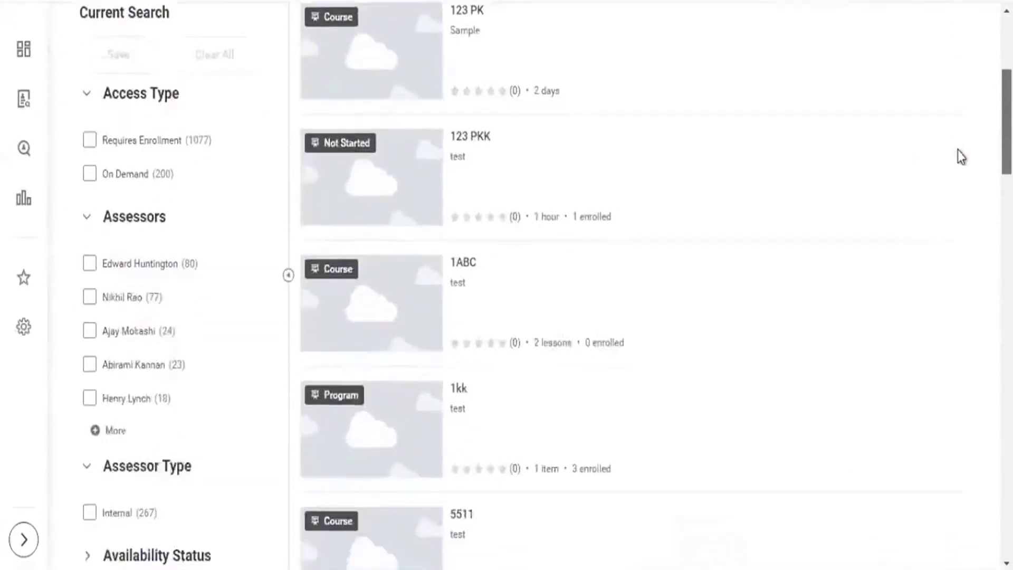
scroll(957, 149, down, 6)
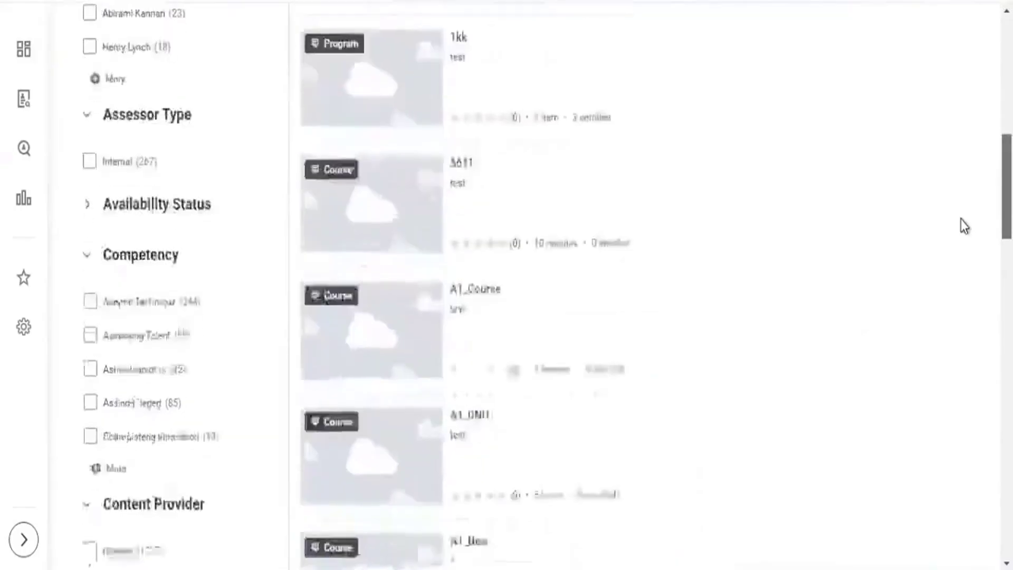
scroll(964, 226, down, 8)
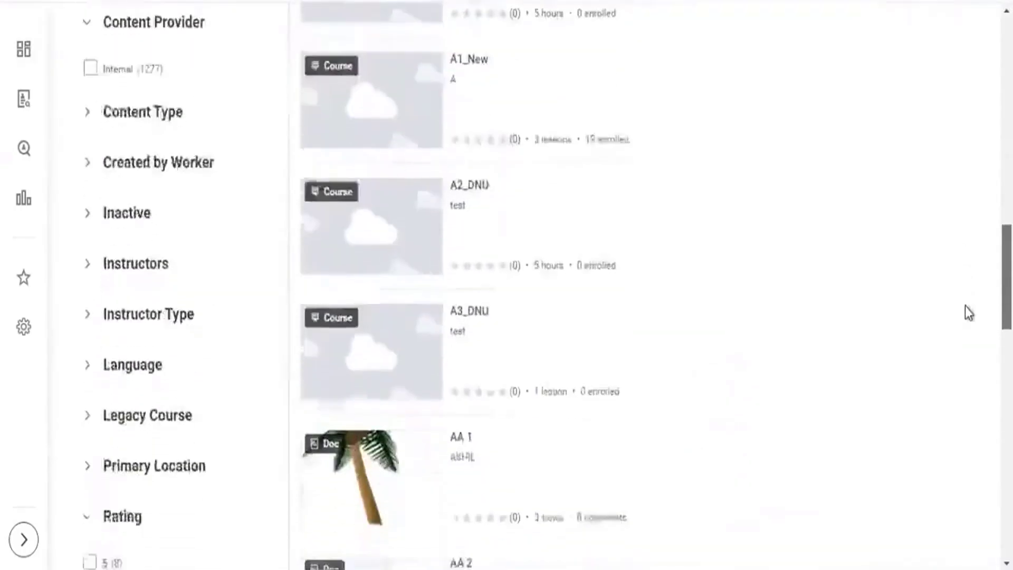
scroll(964, 312, down, 8)
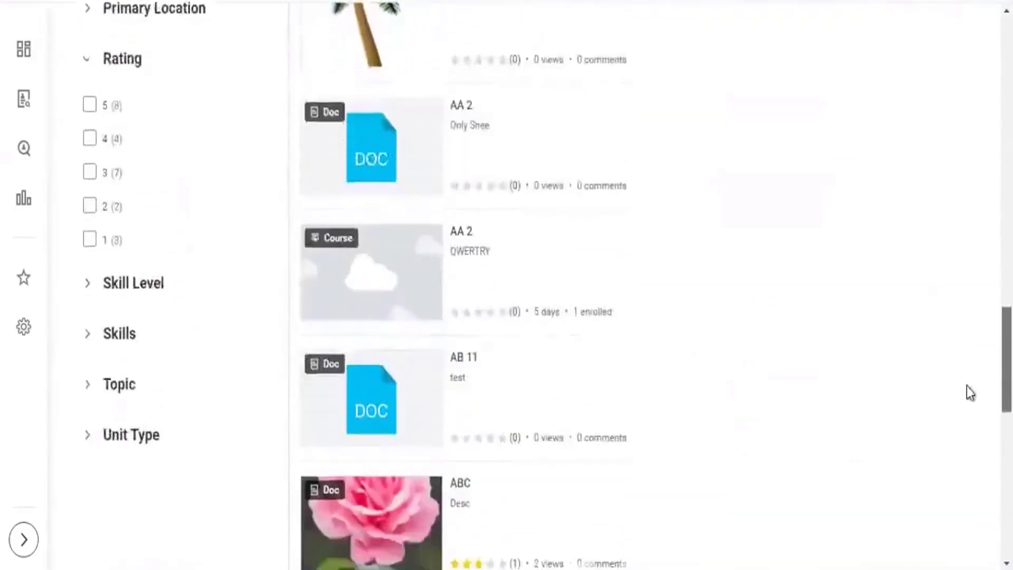
scroll(966, 388, down, 1)
scroll(977, 79, up, 20)
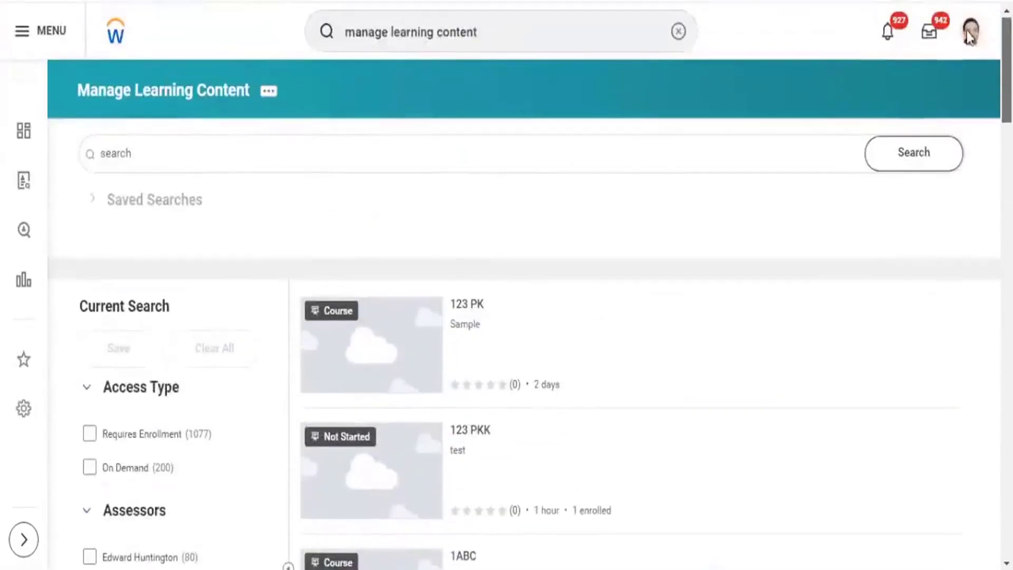
Step: Run a search for 'view content equivalency'
click(503, 46)
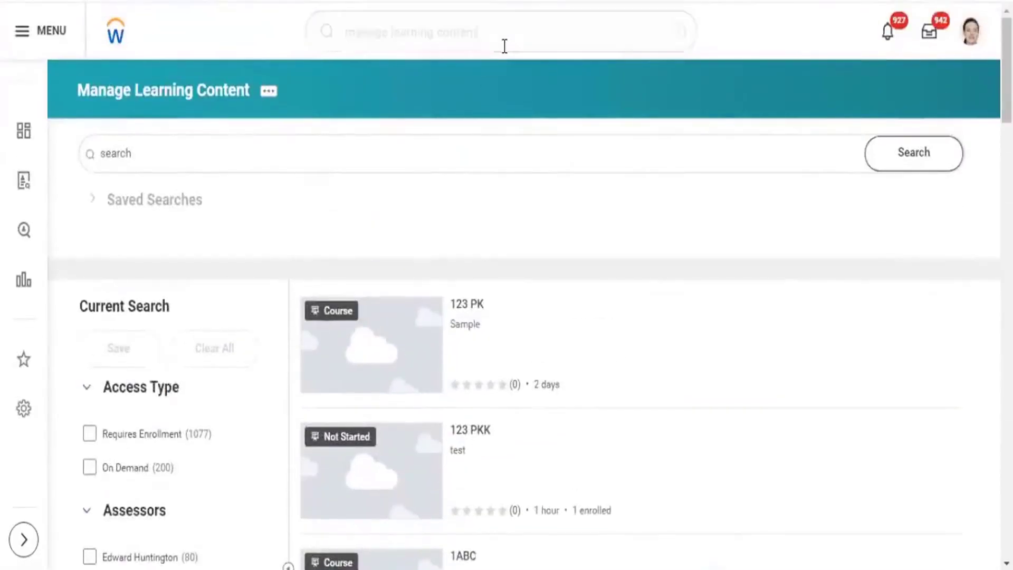
text(v)
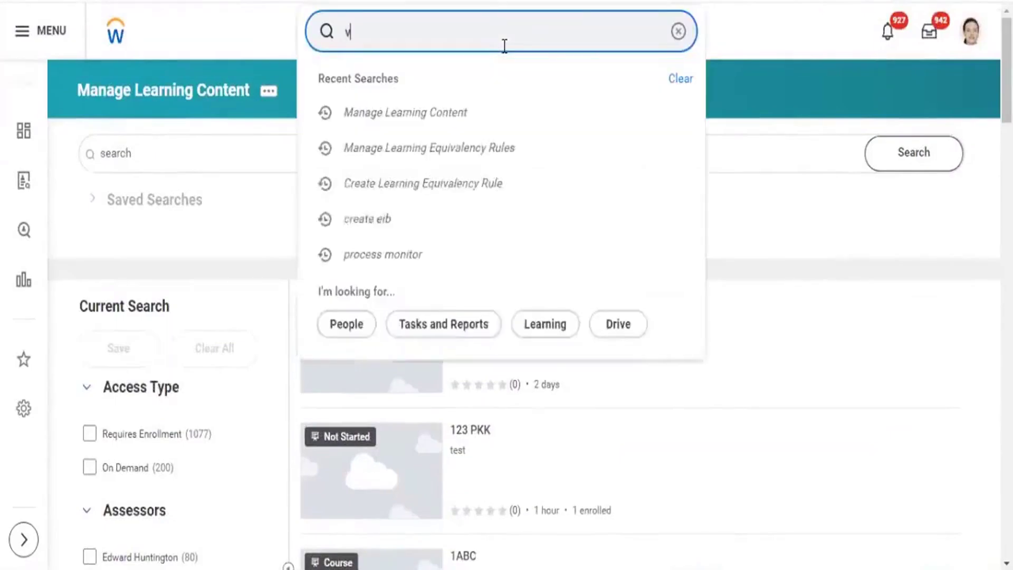
text(iew )
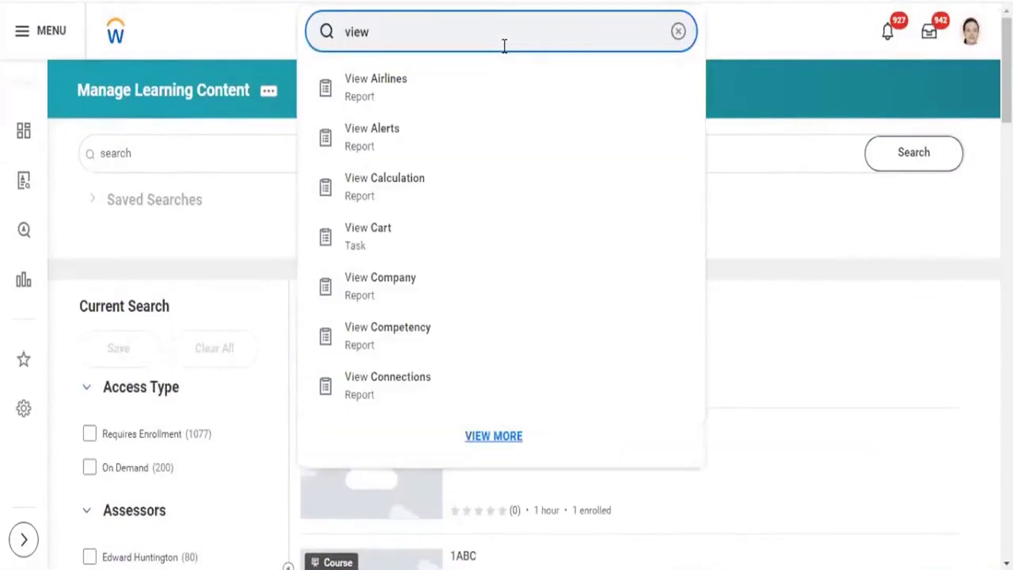
text(c)
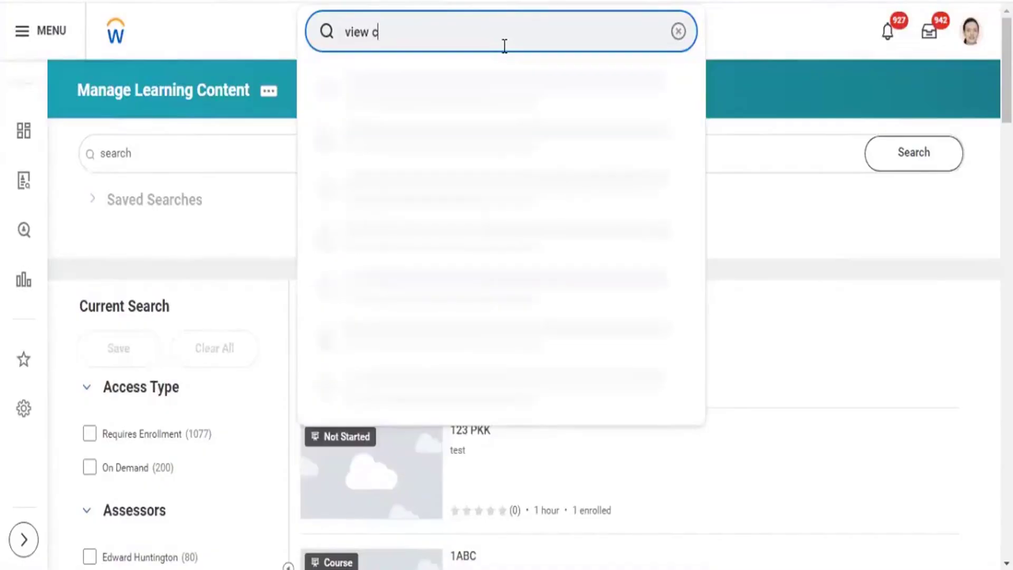
text(ontent)
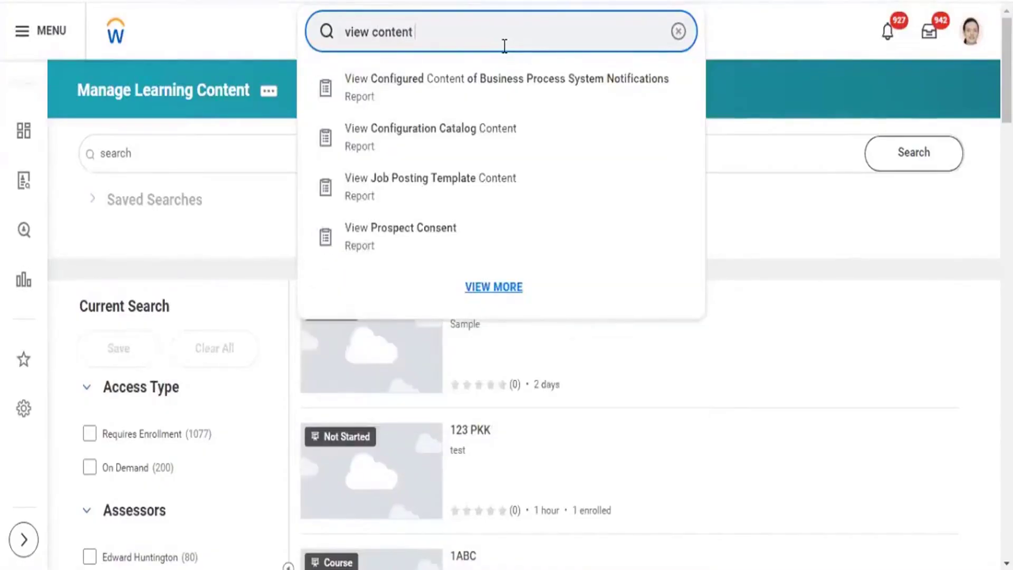
text( equi)
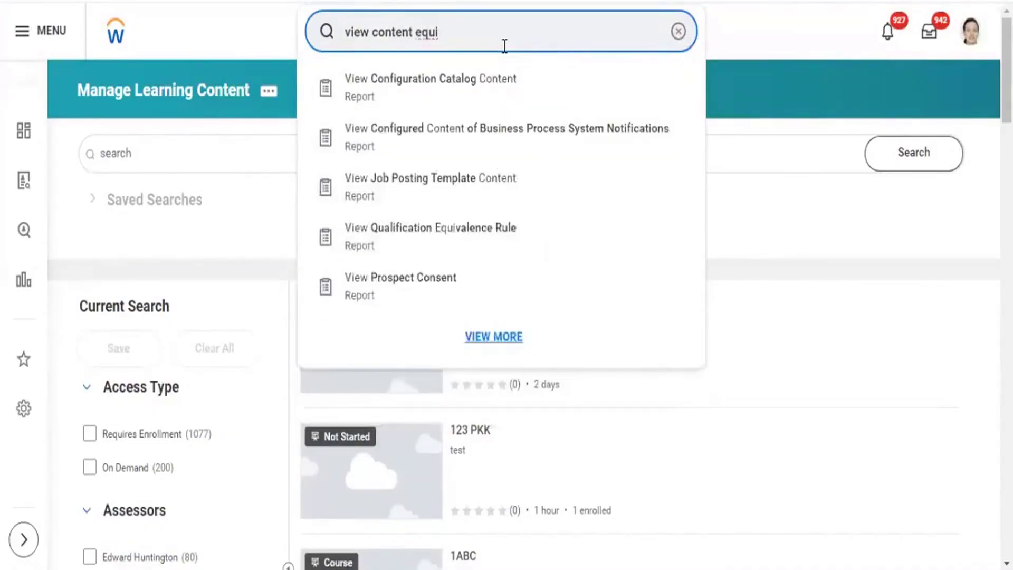
text(valency)
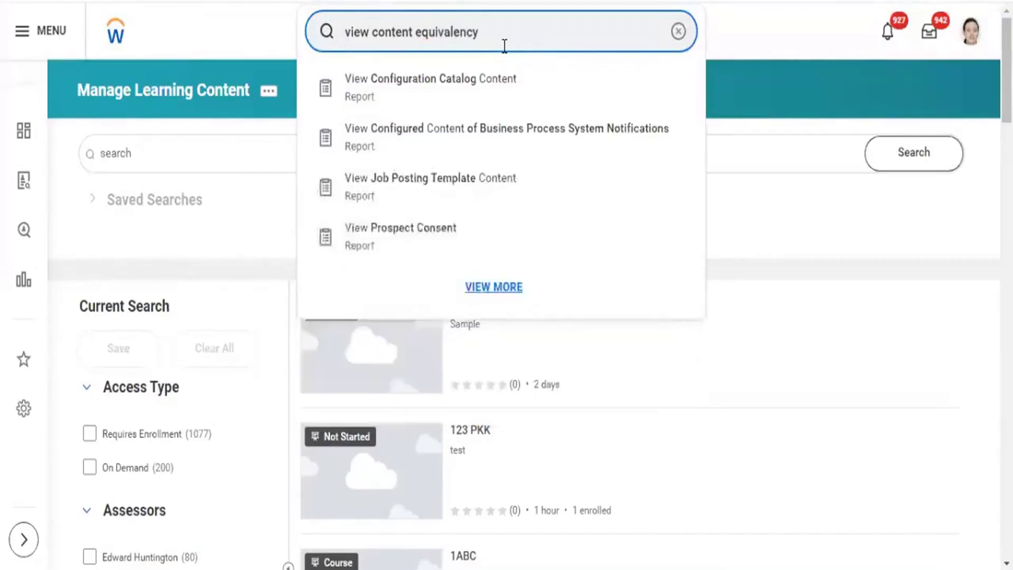
key(Return)
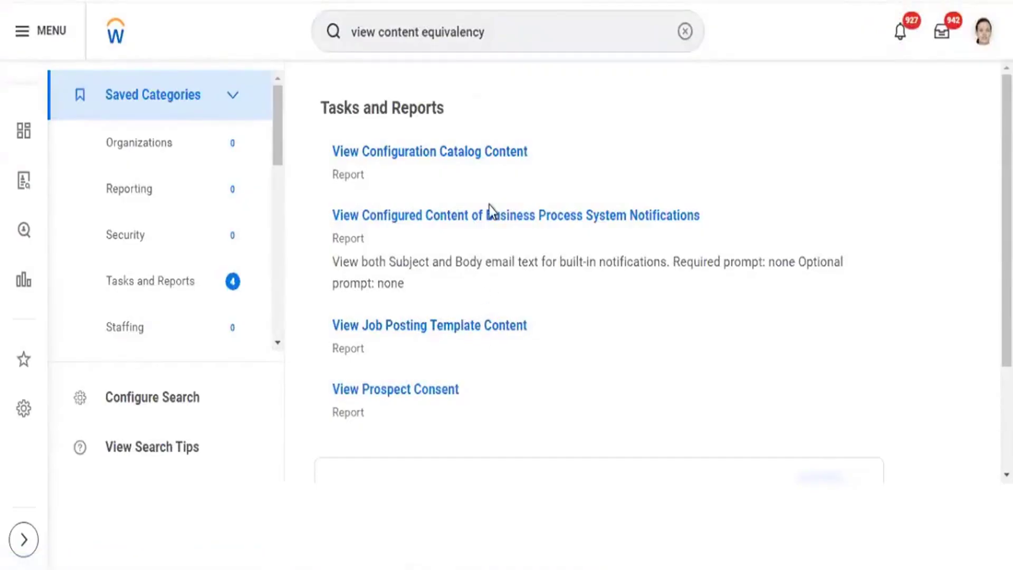
Step: Change the query to 'view course' and open its full search results
click(512, 24)
double_click(512, 23)
key(BackSpace)
key(BackSpace)
key(BackSpace)
key(BackSpace)
key(BackSpace)
key(BackSpace)
key(BackSpace)
key(BackSpace)
key(BackSpace)
key(BackSpace)
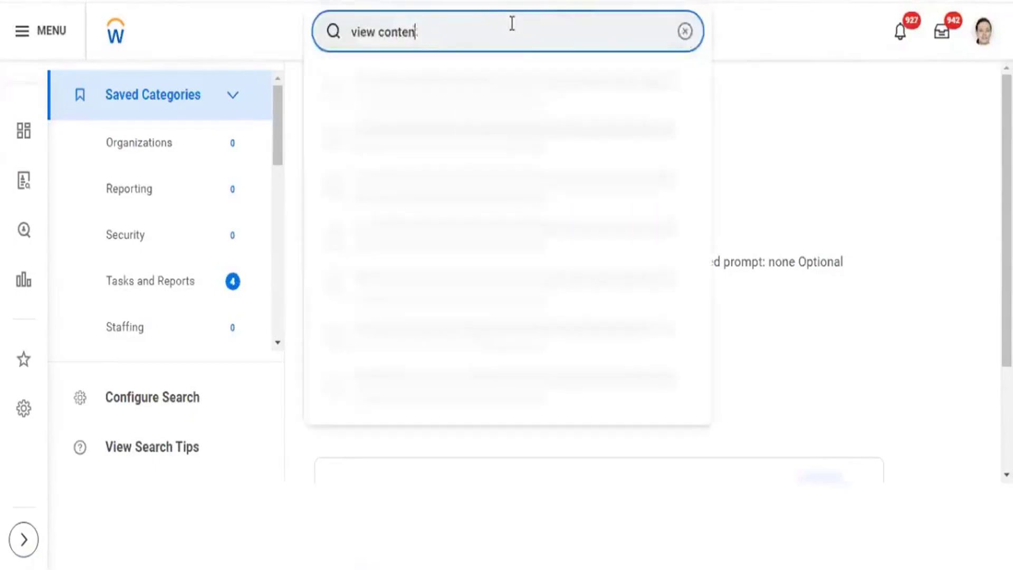
text(course)
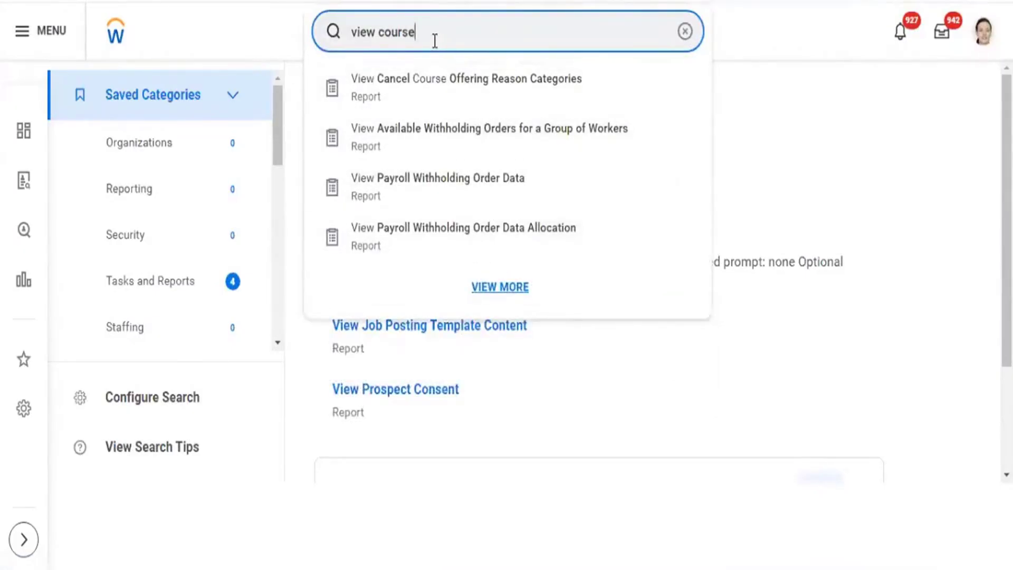
click(454, 216)
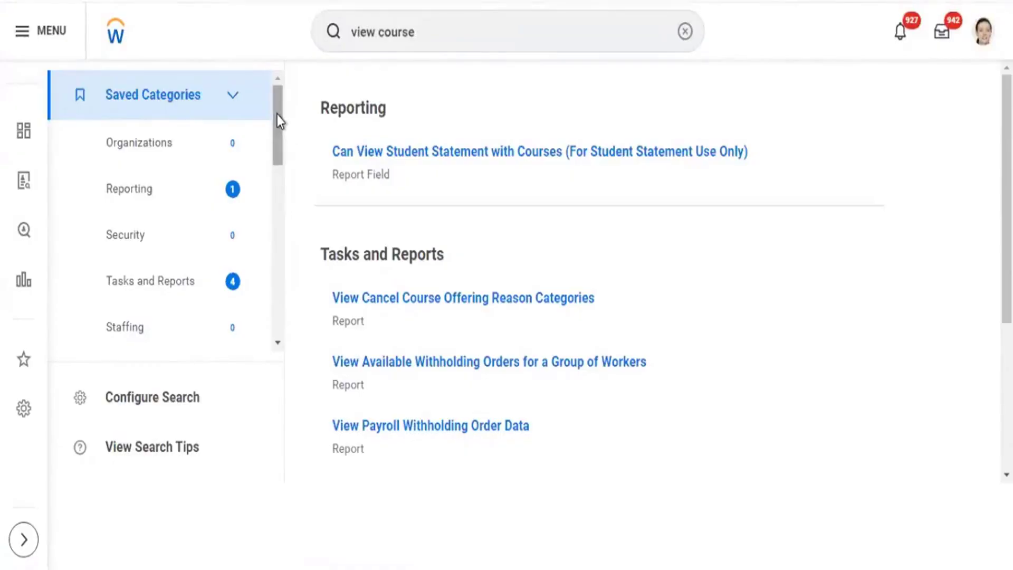
Step: Narrow the 'view course' results to the Learning category, which shows no results
drag(277, 115, 267, 353)
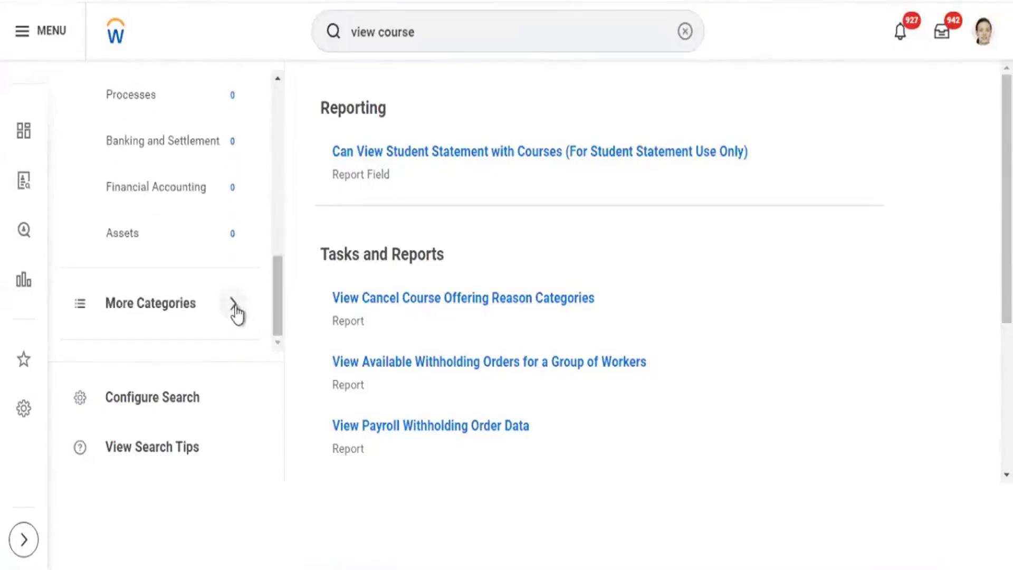
click(233, 304)
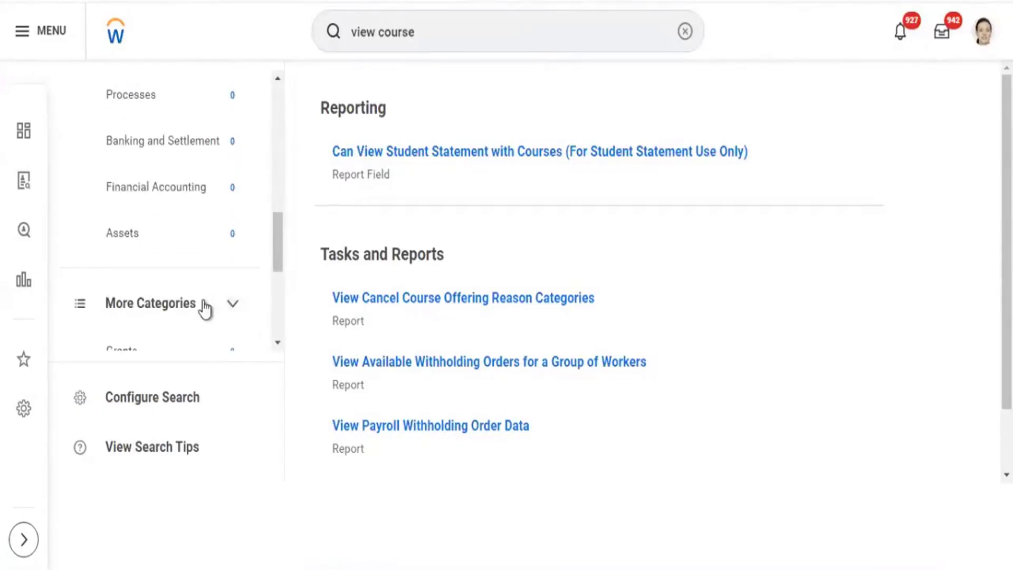
drag(280, 234, 278, 308)
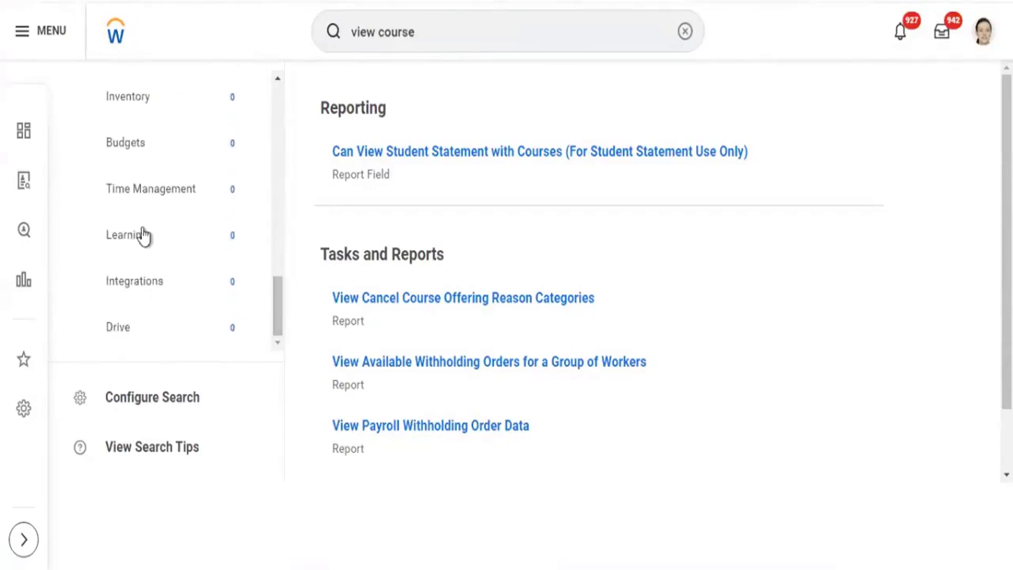
click(117, 247)
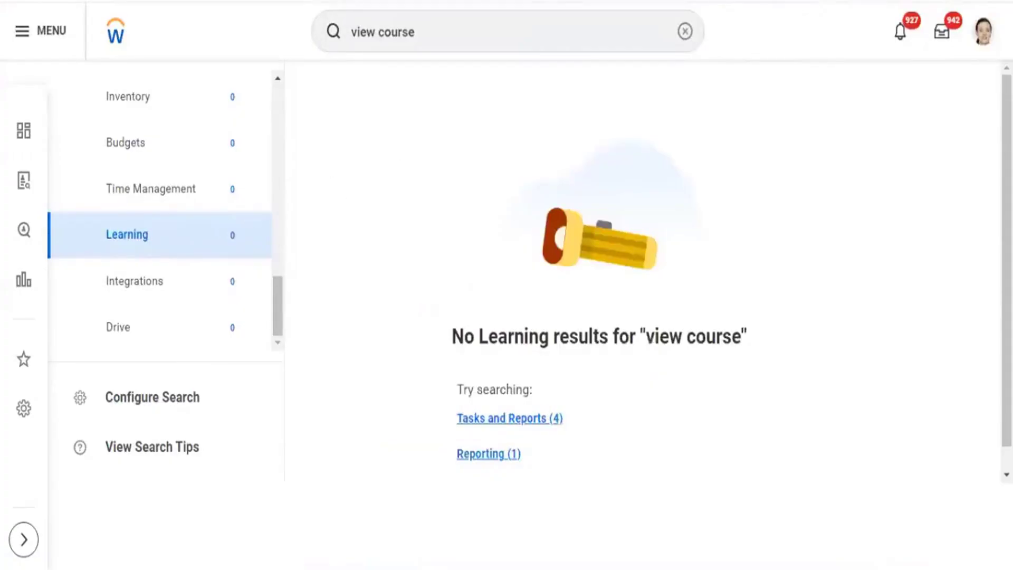
click(428, 40)
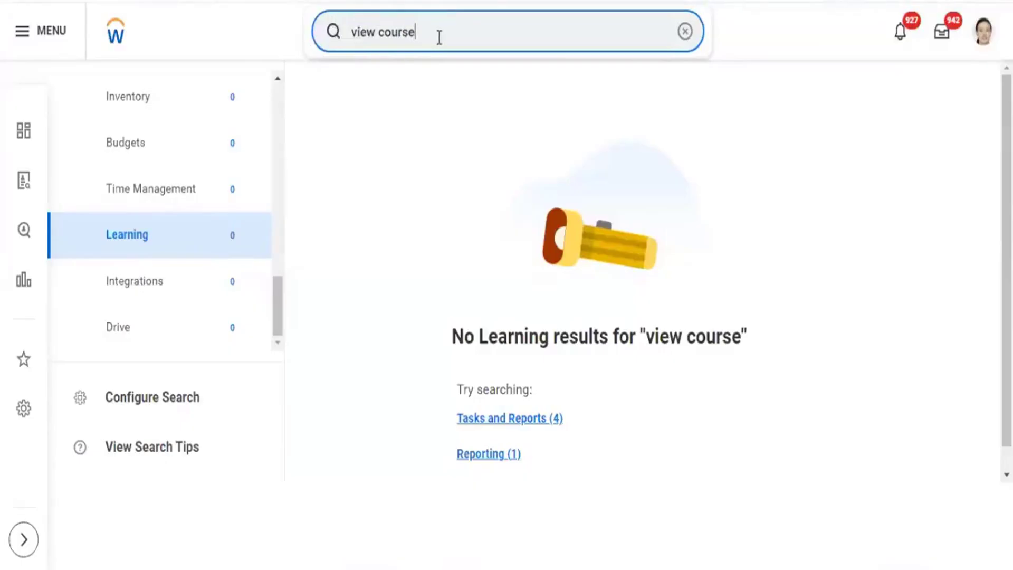
Step: Reopen TWO-WAY_EQUIVALENCY_RULE-6-22 from the Manage Learning Equivalency Rules report via 'manage learning' search
triple_click(439, 38)
text(mana)
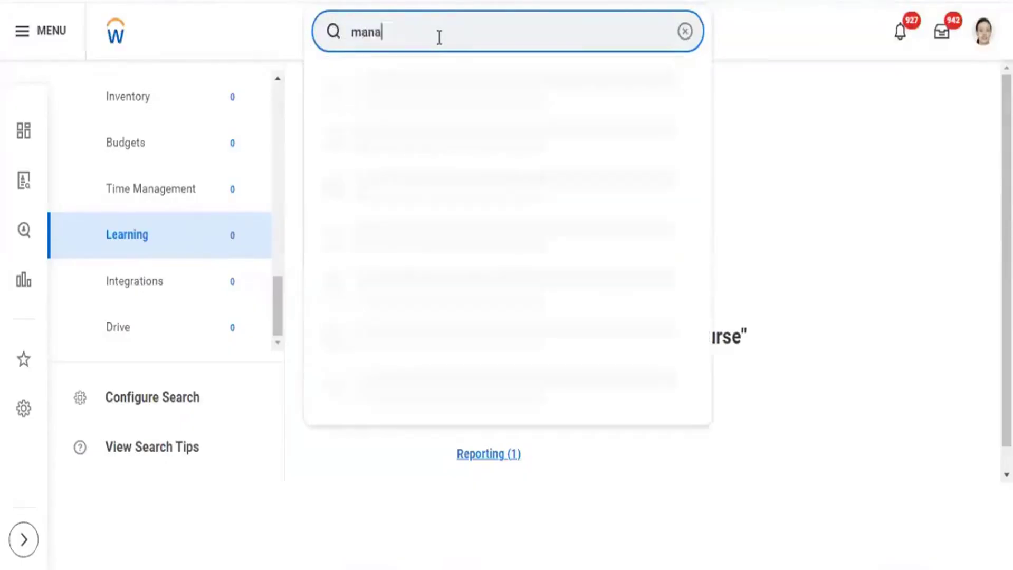
text(ge learnig)
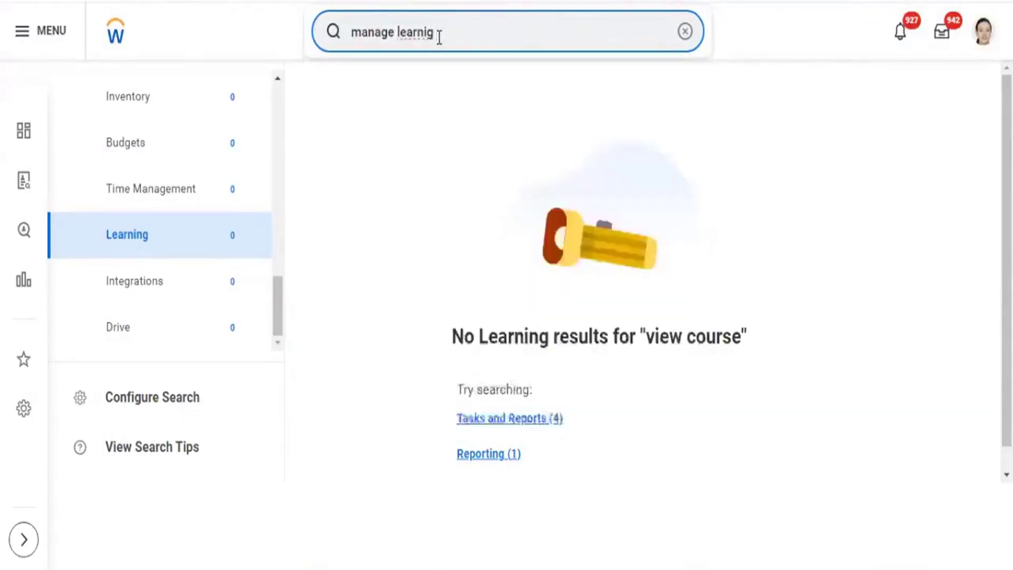
key(BackSpace)
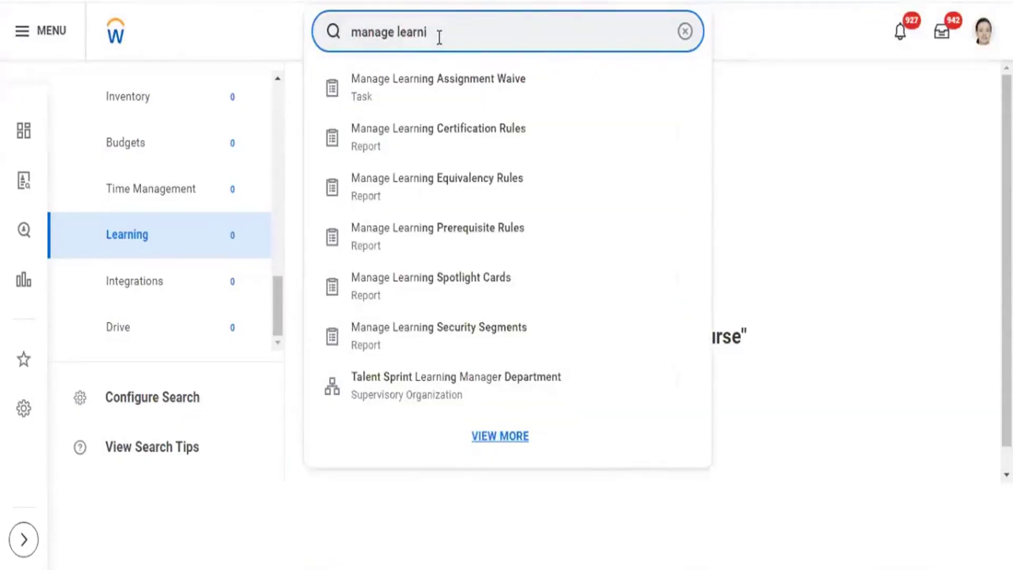
click(433, 191)
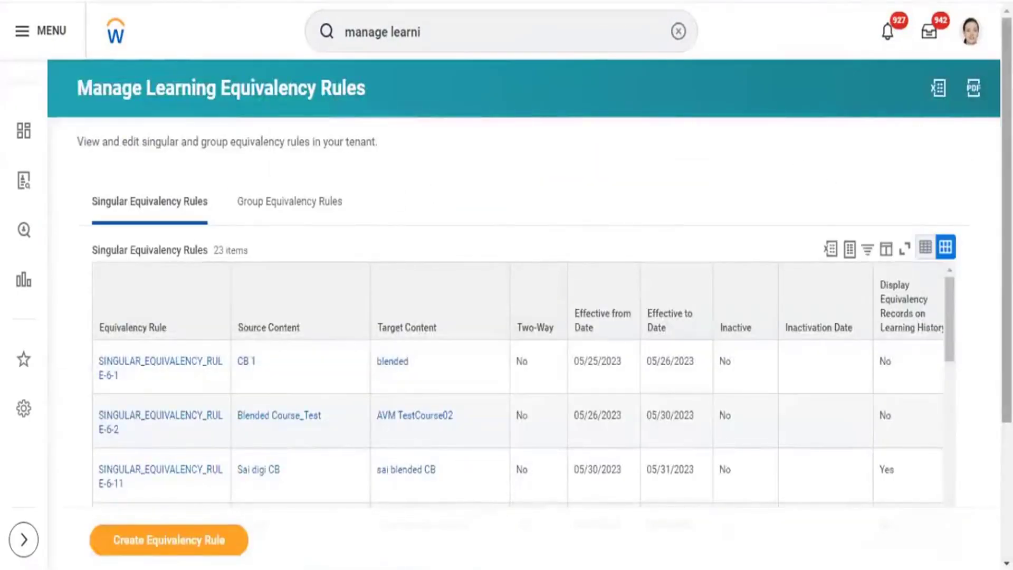
scroll(832, 189, down, 3)
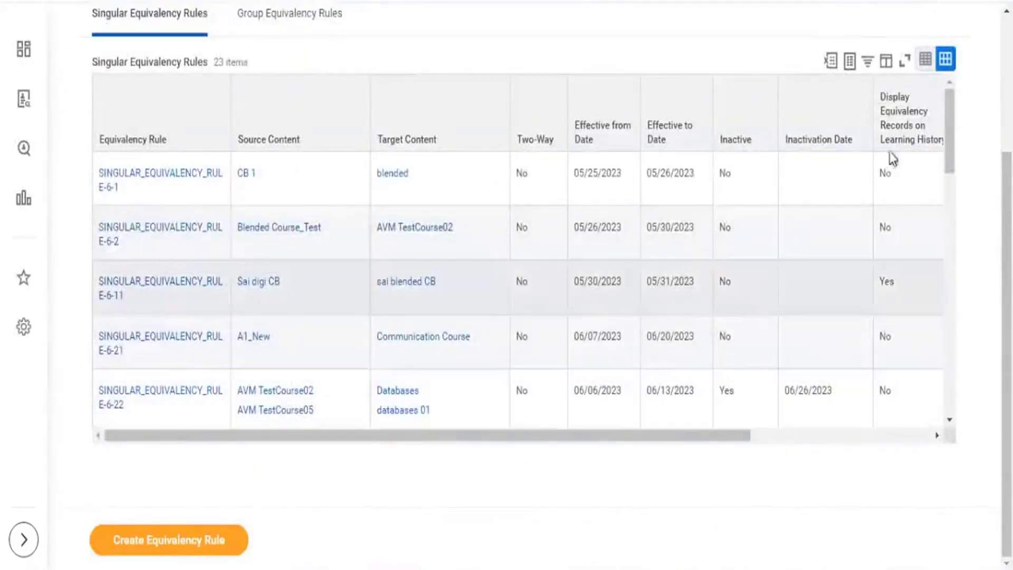
drag(948, 126, 954, 429)
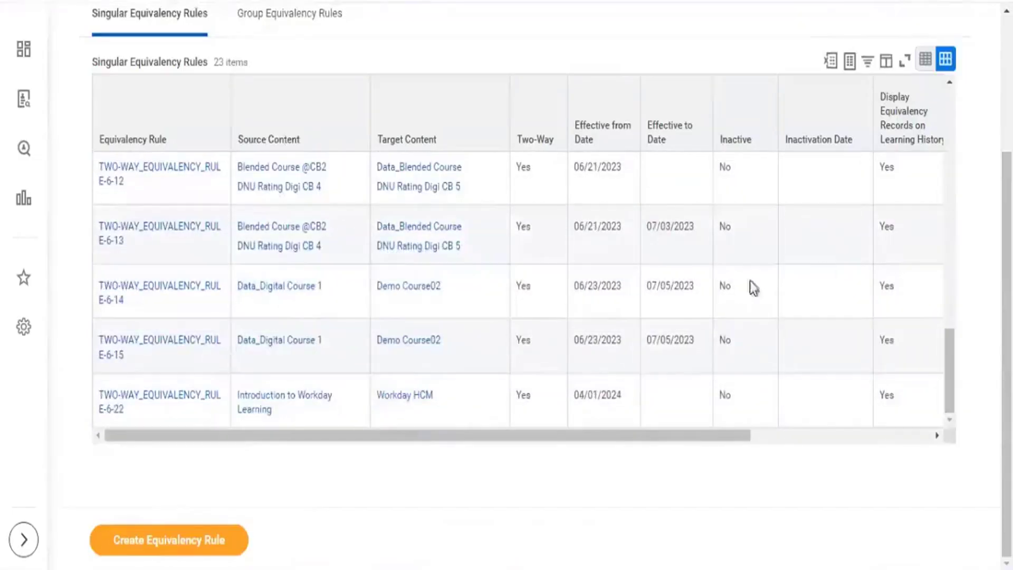
click(177, 403)
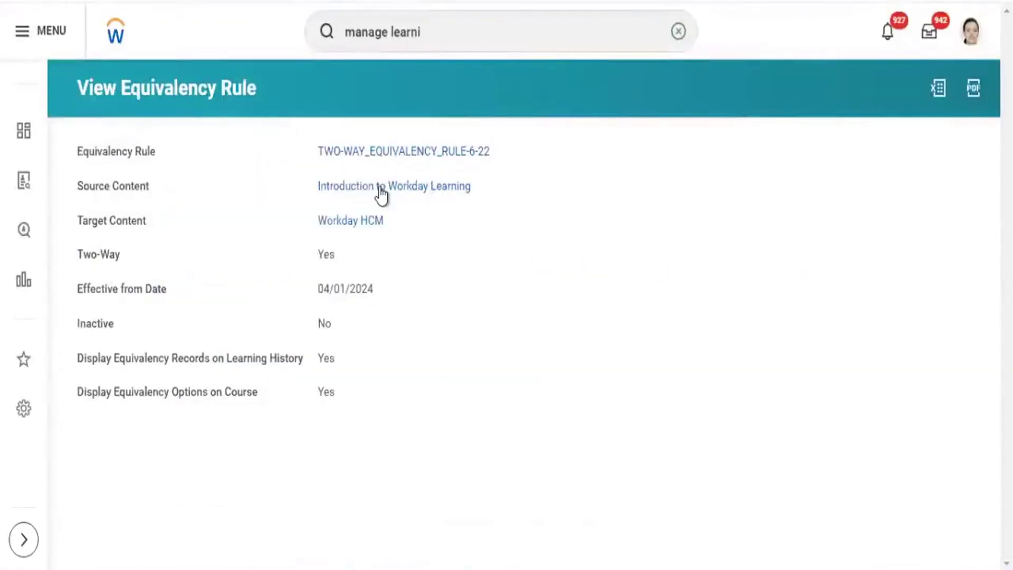
Step: Open the Introduction to Workday Learning and Workday HCM course links in new tabs
right_click(378, 189)
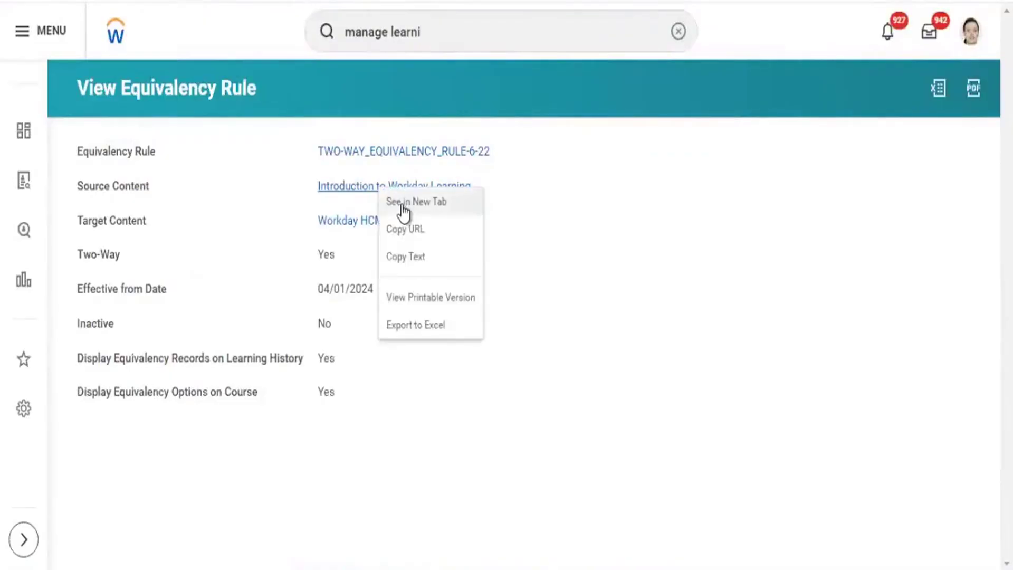
click(402, 203)
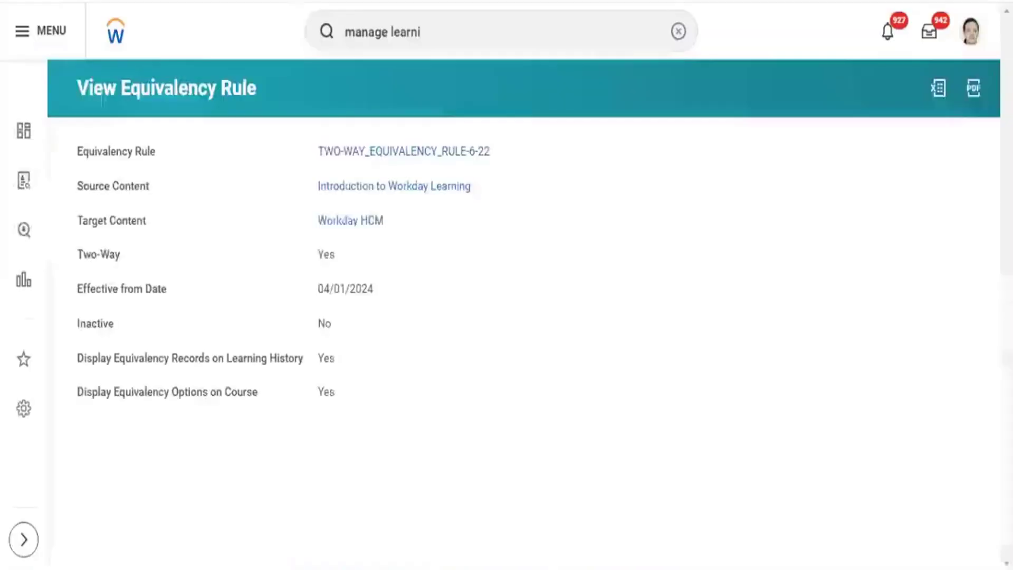
right_click(365, 227)
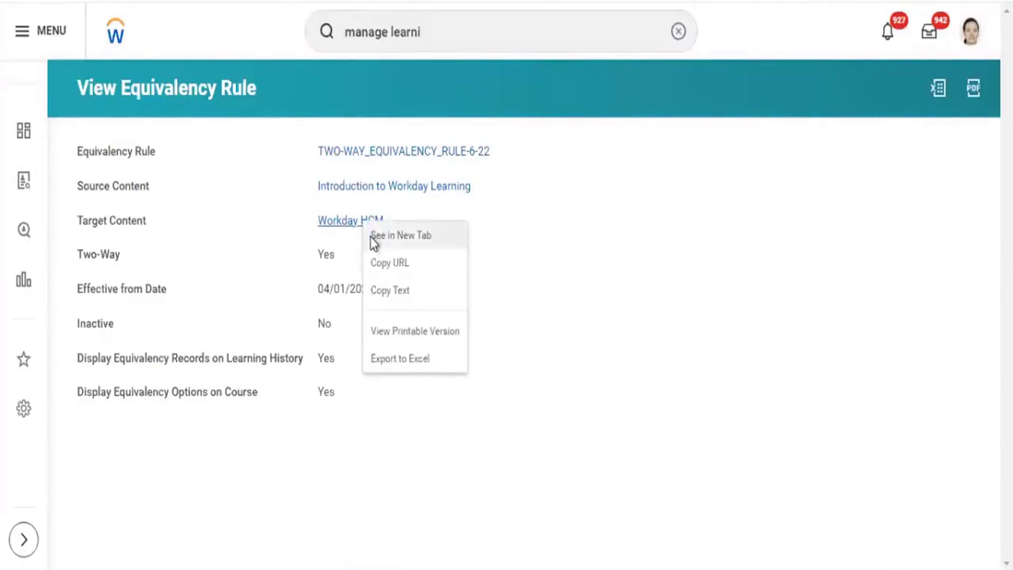
click(372, 241)
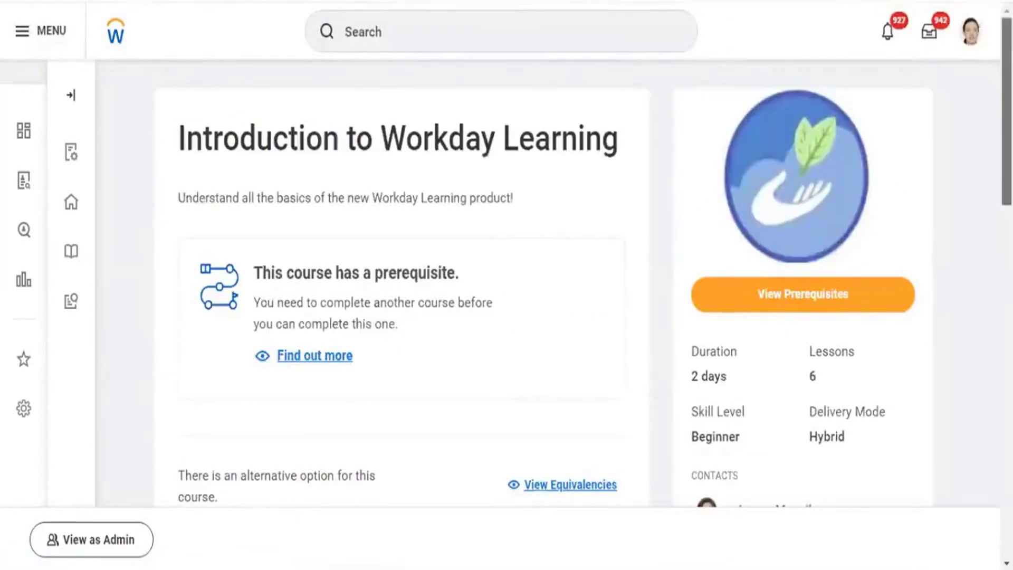
scroll(1007, 110, down, 2)
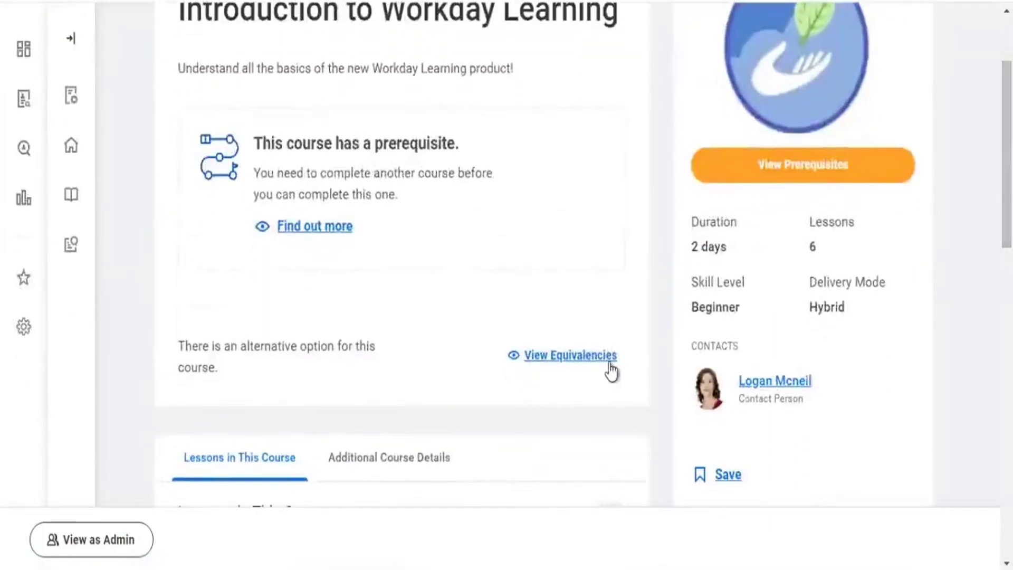
click(590, 356)
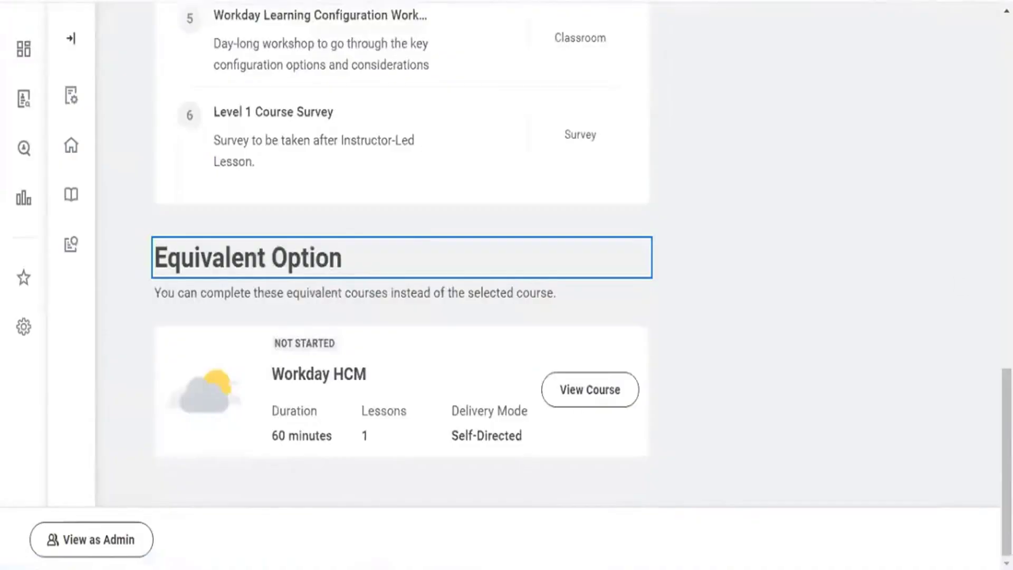
scroll(401, 253, up, 6)
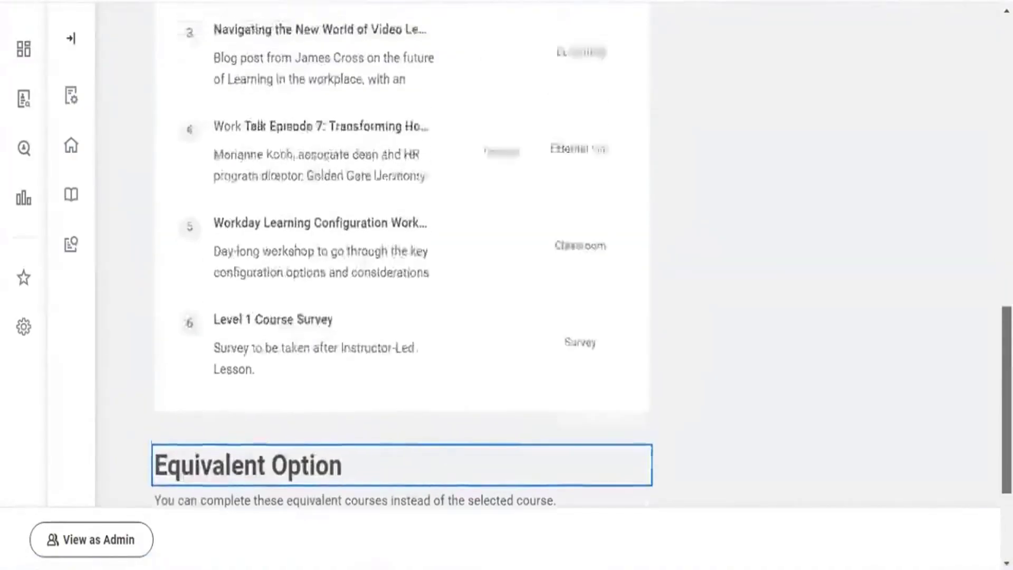
scroll(979, 48, up, 10)
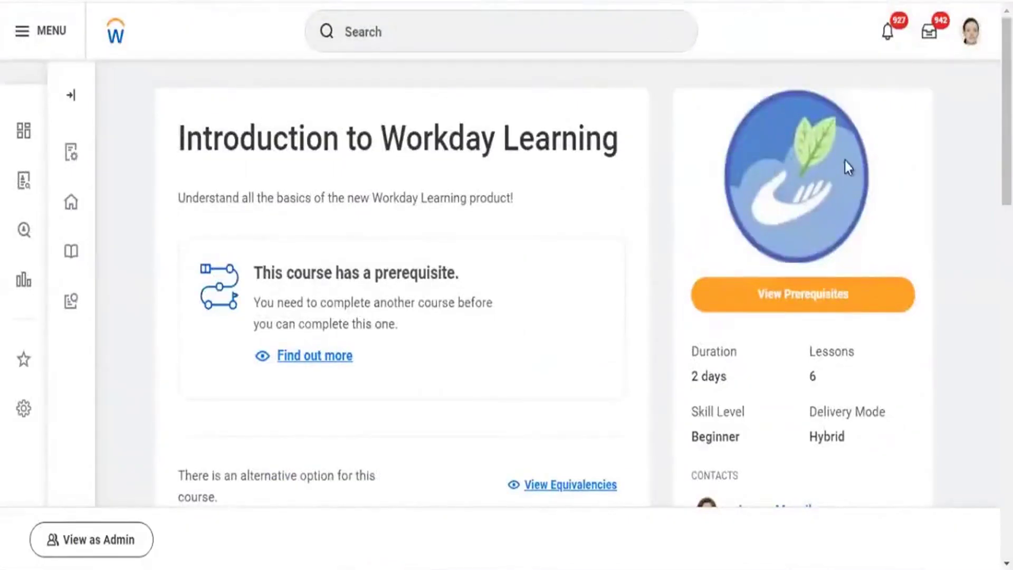
scroll(1007, 106, down, 10)
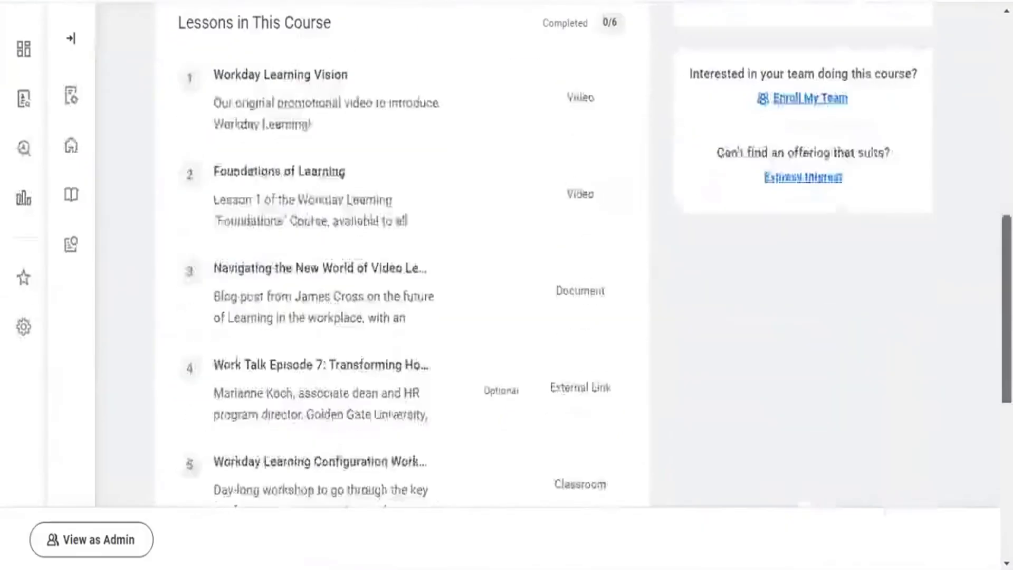
scroll(981, 343, down, 8)
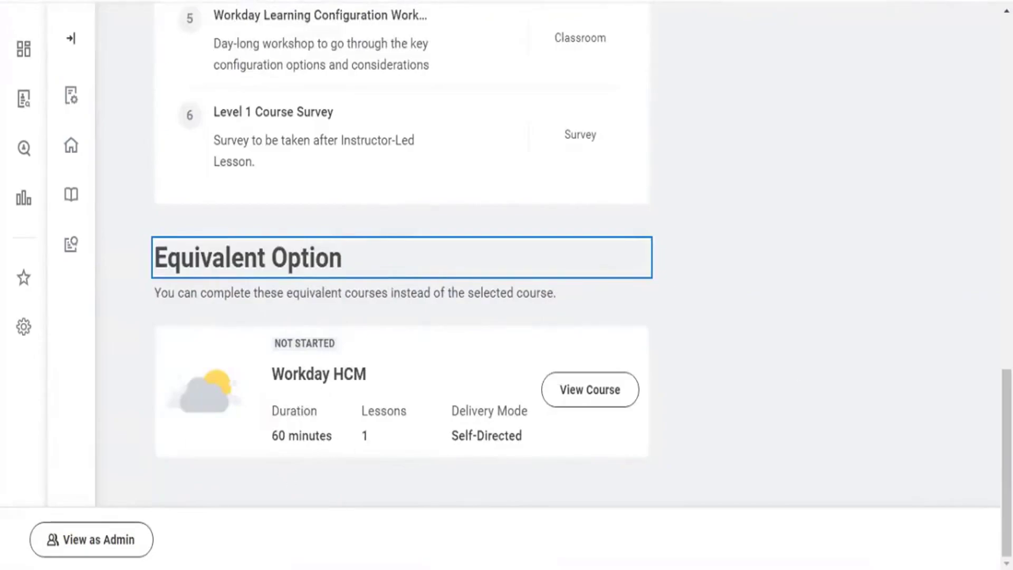
drag(1007, 435, 1007, 82)
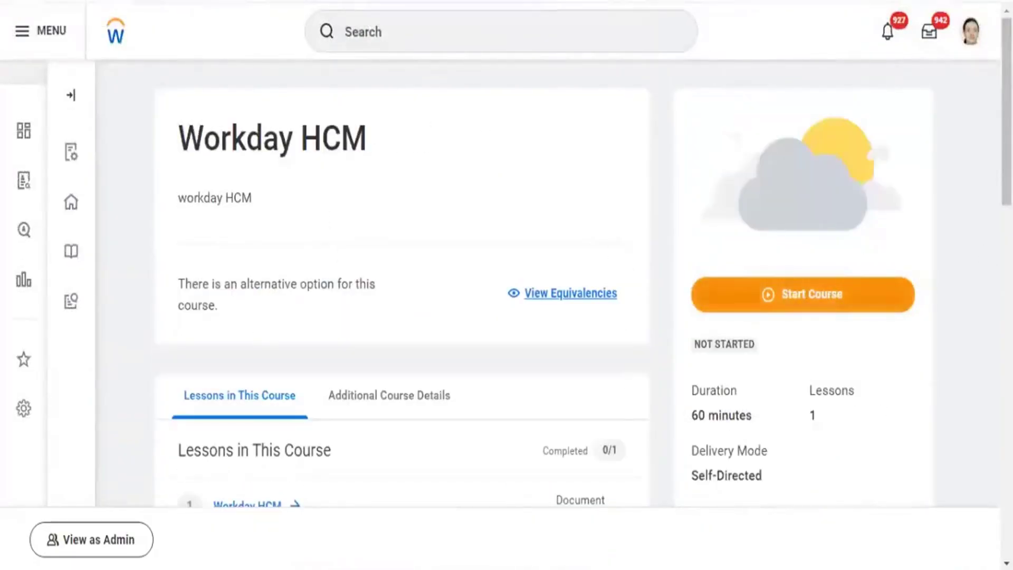
Step: Jump to Workday HCM's equivalencies and highlight the equivalent course Introduction to Workday Learning
scroll(796, 125, down, 3)
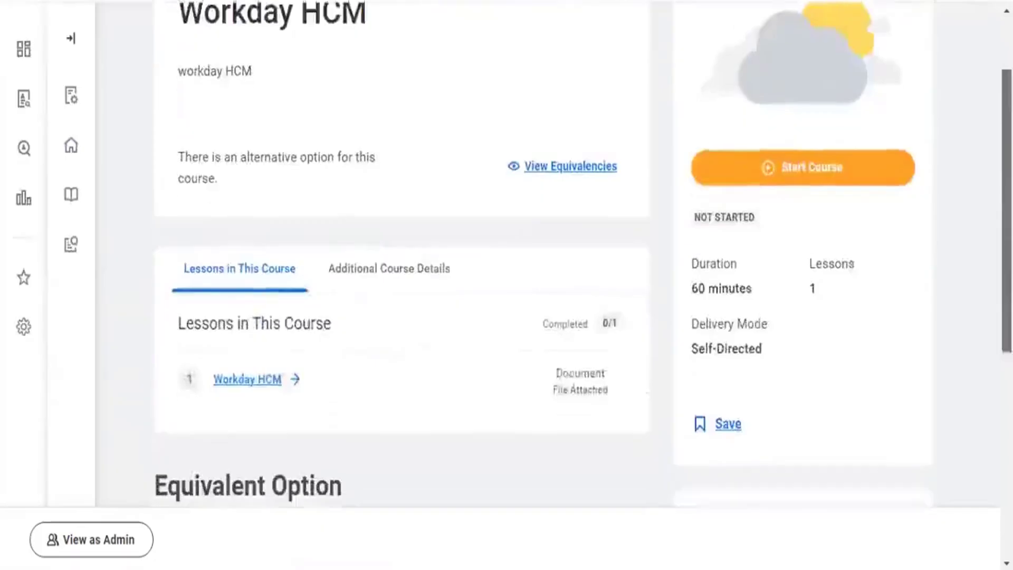
click(559, 156)
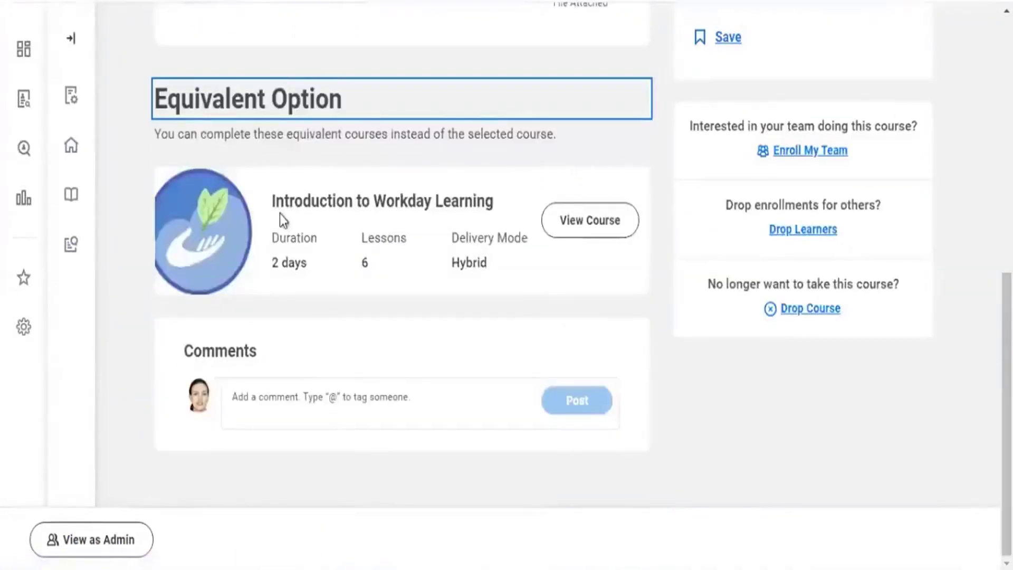
drag(273, 201, 493, 205)
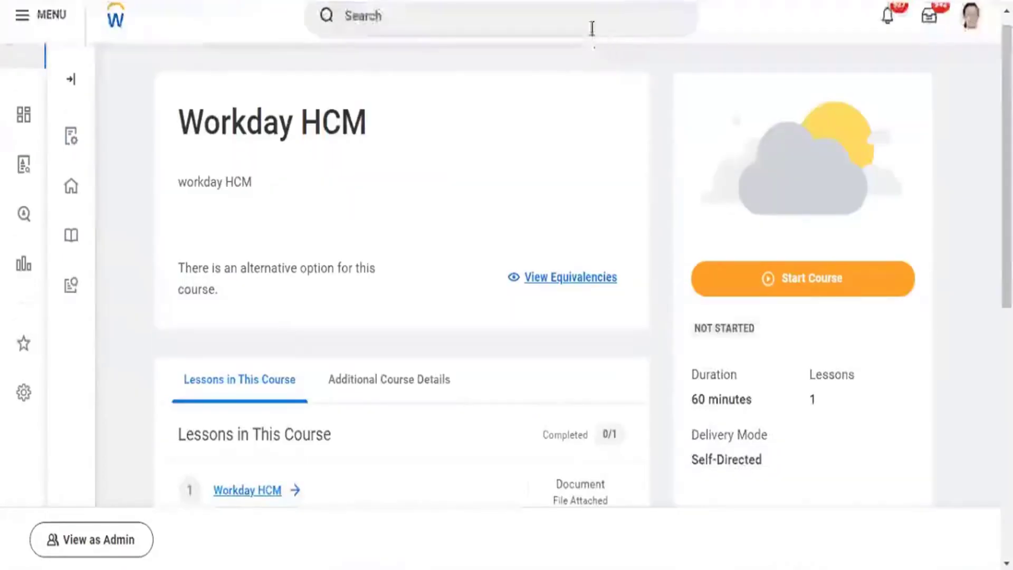
Step: Search 'create learning pre re' and open the Create Learning Prerequisite Rule task
click(592, 28)
text(cre)
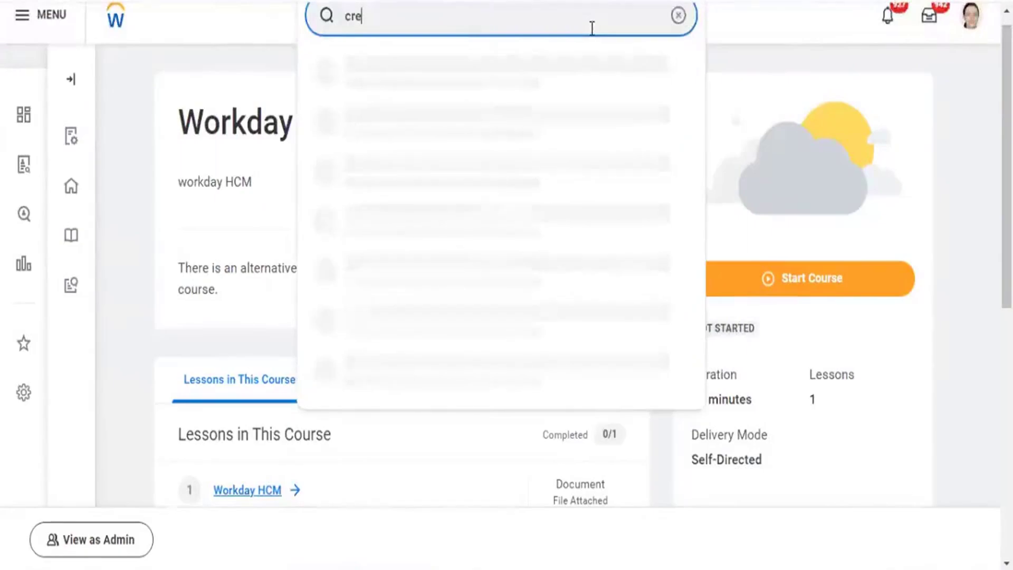
text(ate learning p)
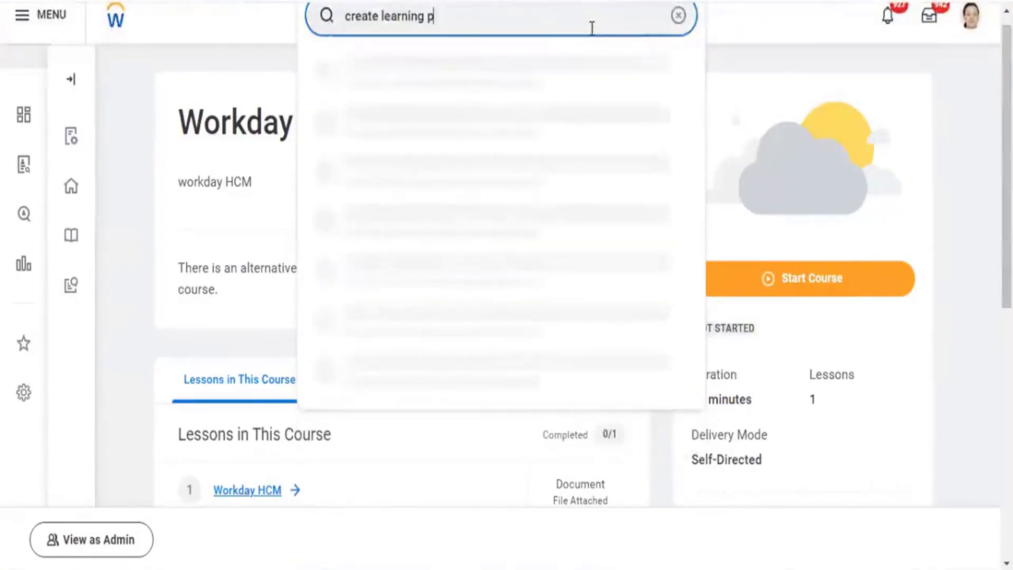
text(re re)
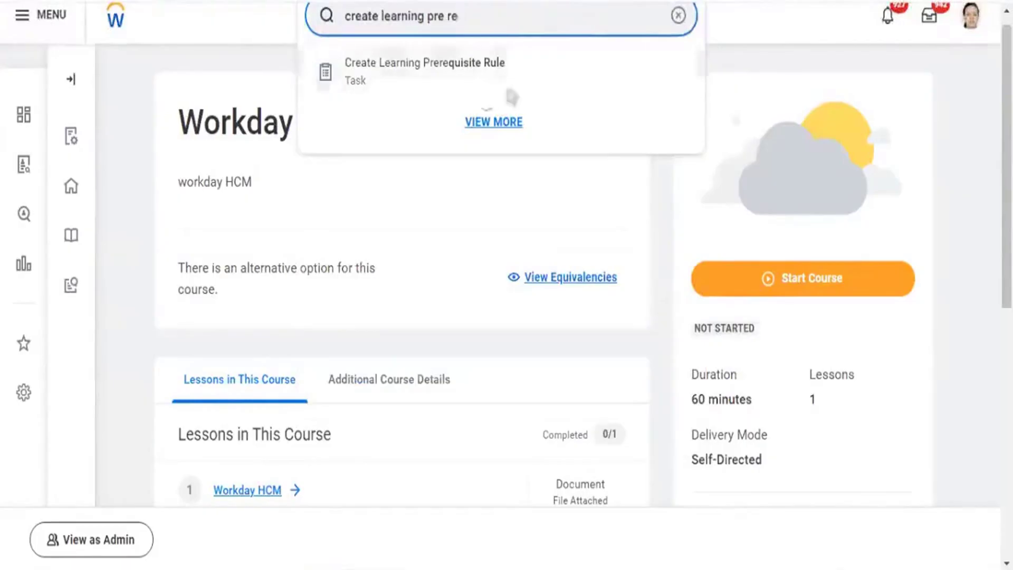
click(484, 74)
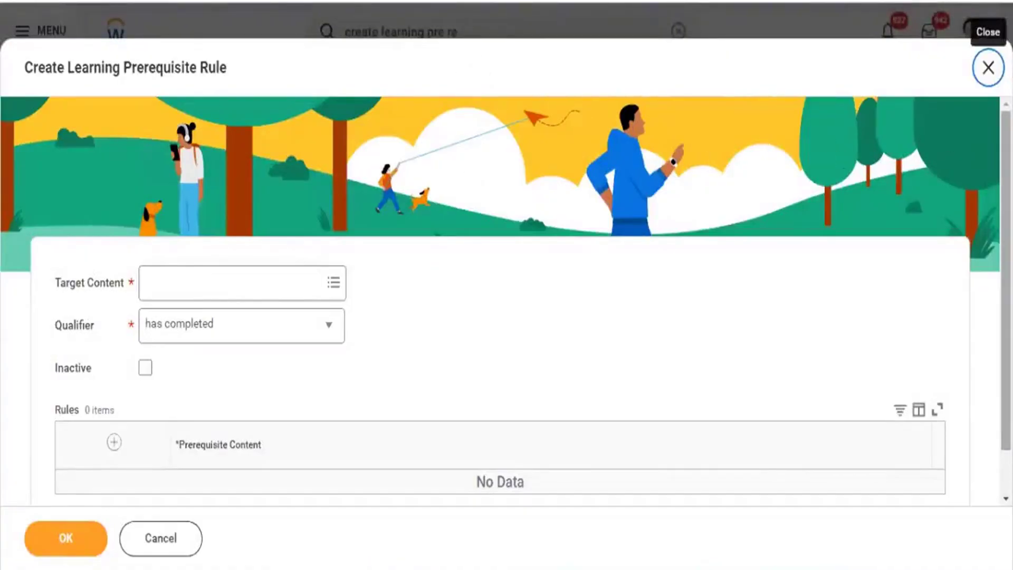
scroll(500, 295, down, 1)
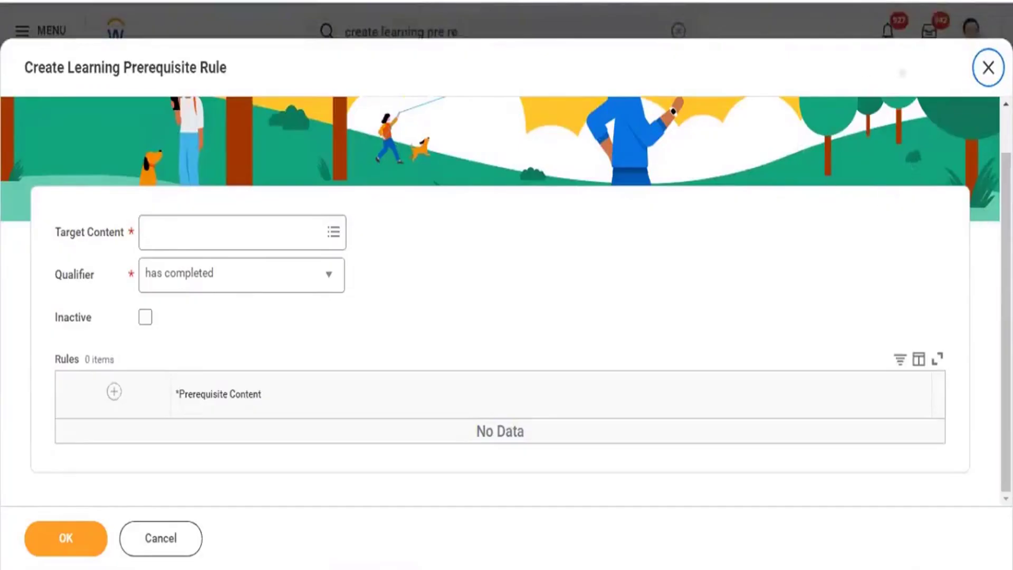
Step: Search 'Workday Learning' and set Target Content to Introduction to Workday Learning
click(282, 244)
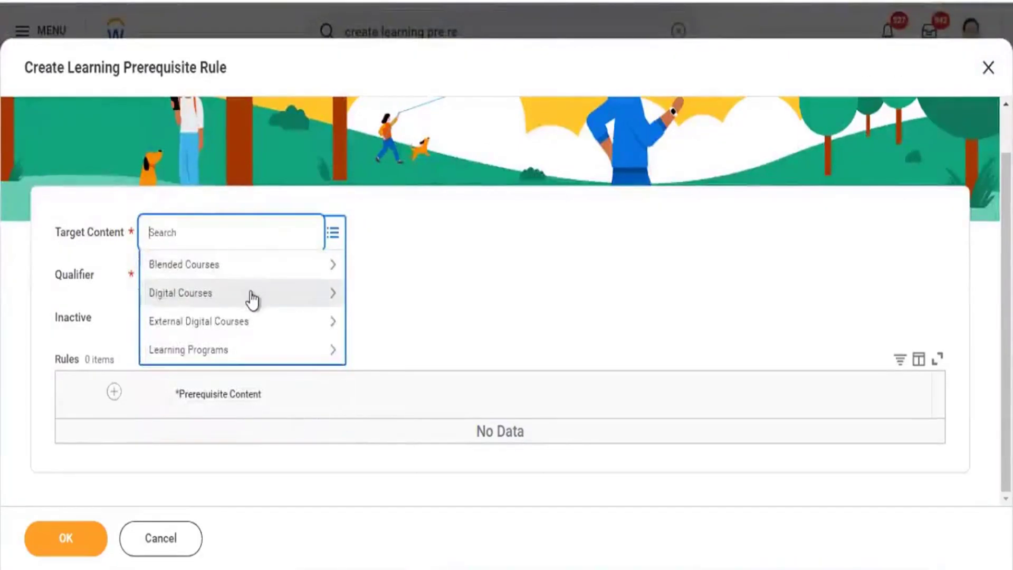
click(252, 294)
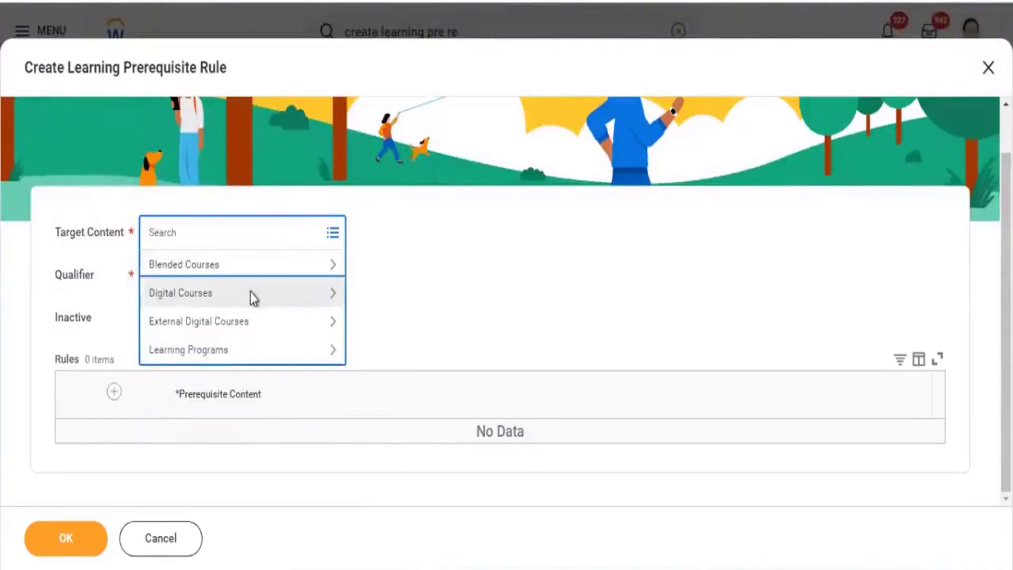
click(230, 234)
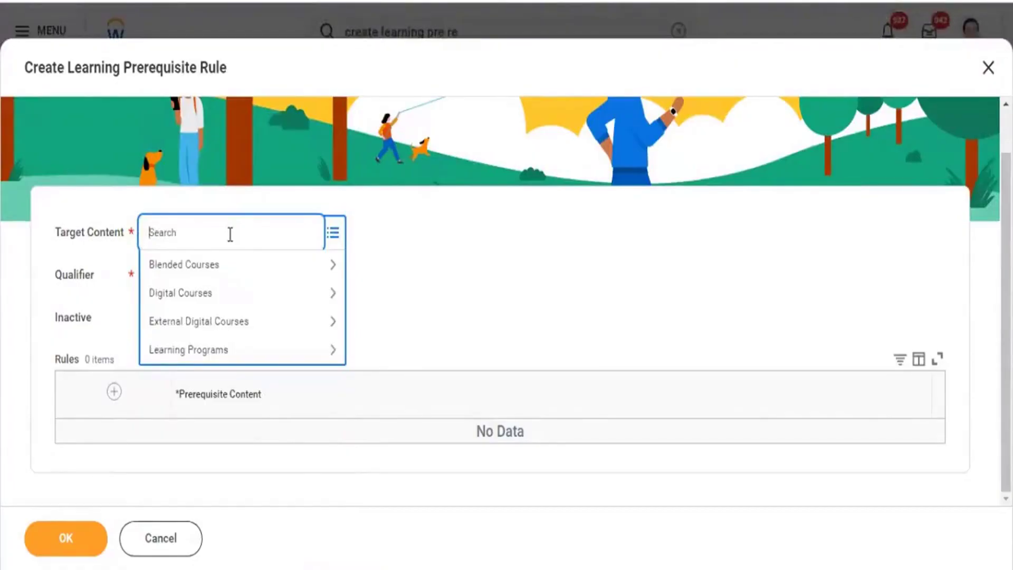
text(Workday )
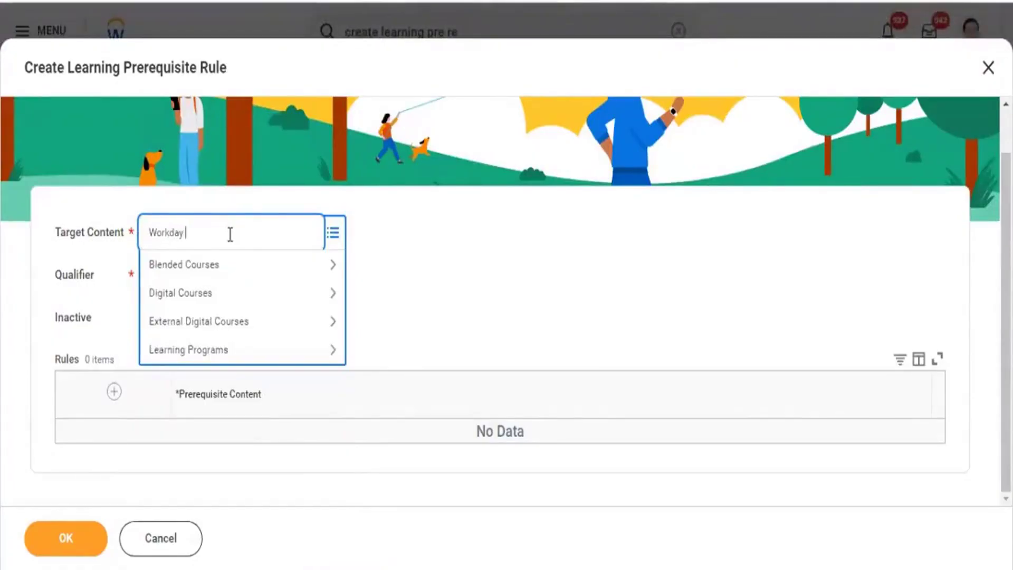
text(Learning)
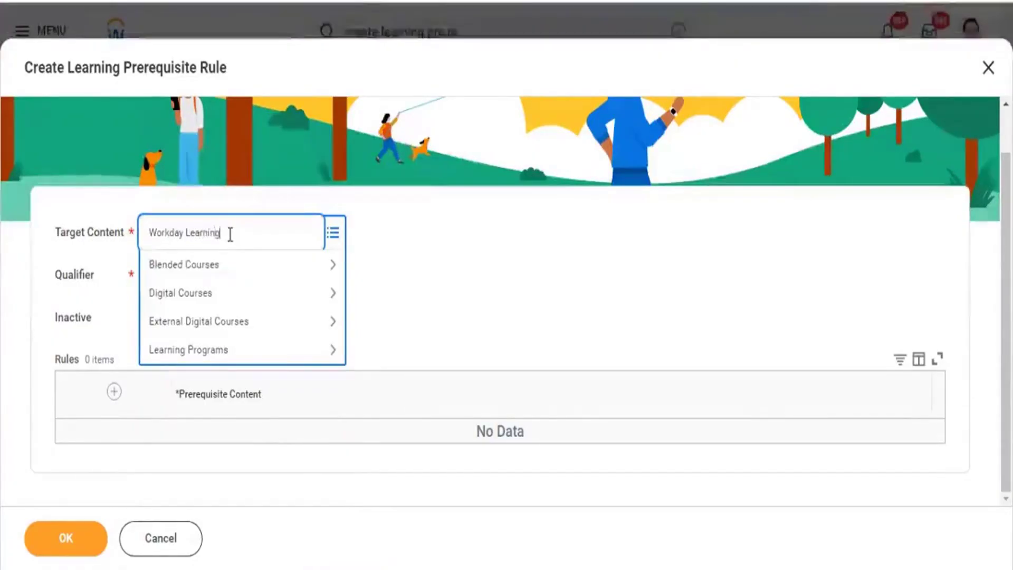
key(Return)
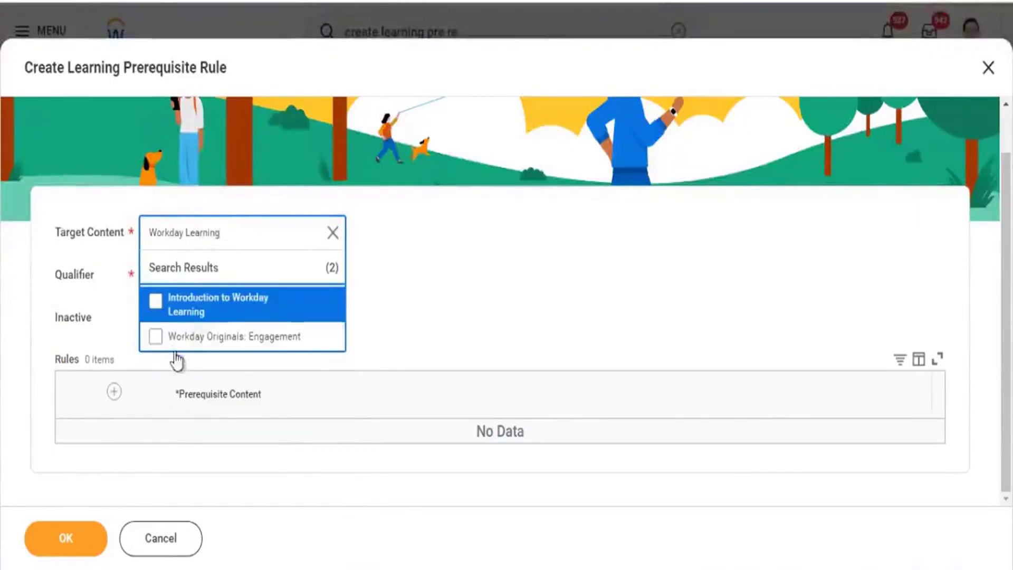
click(186, 311)
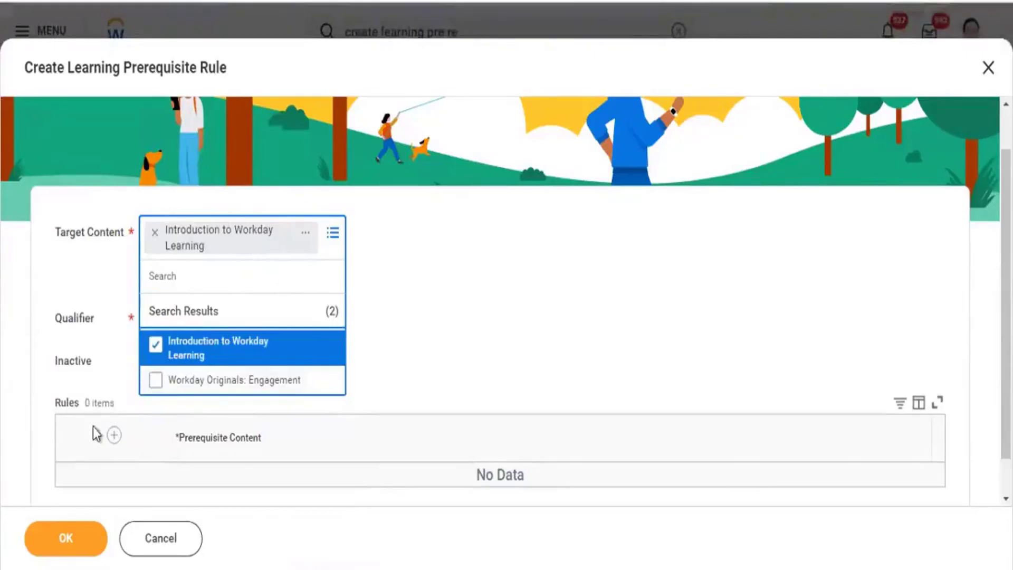
click(113, 436)
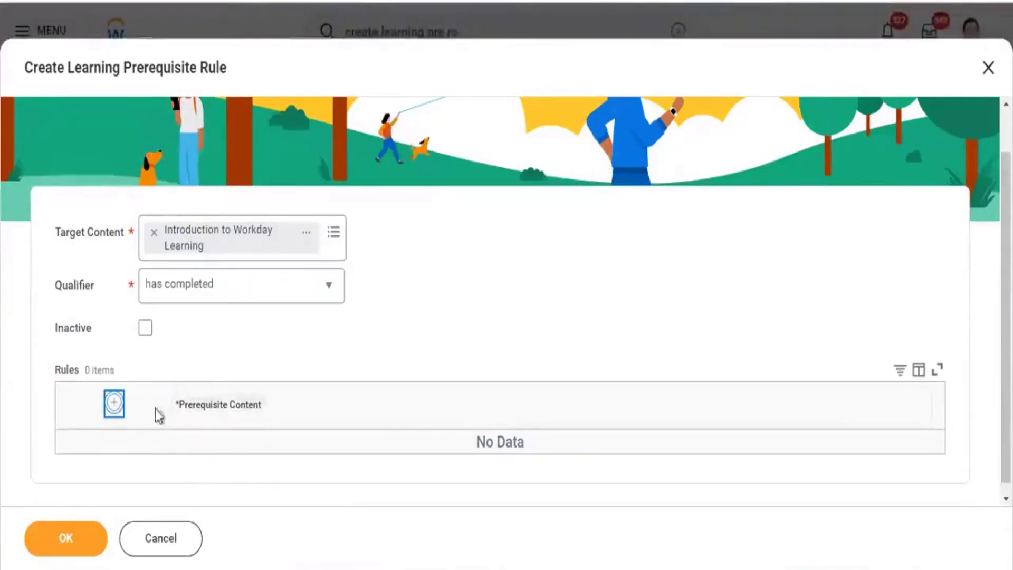
Step: Add a rule row with Workday HCM Fundamentals as prerequisite content
click(115, 404)
click(224, 457)
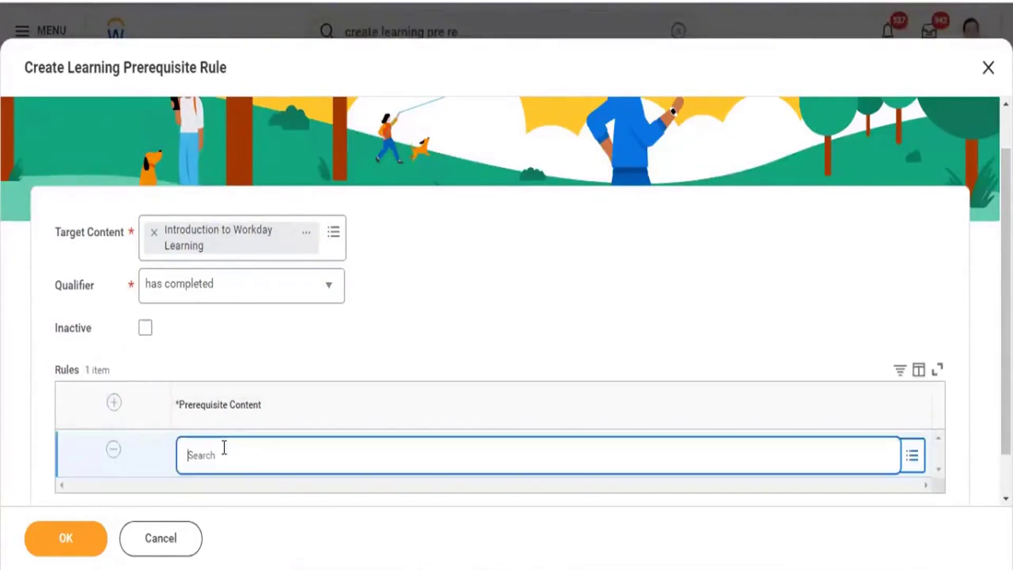
text(Wor)
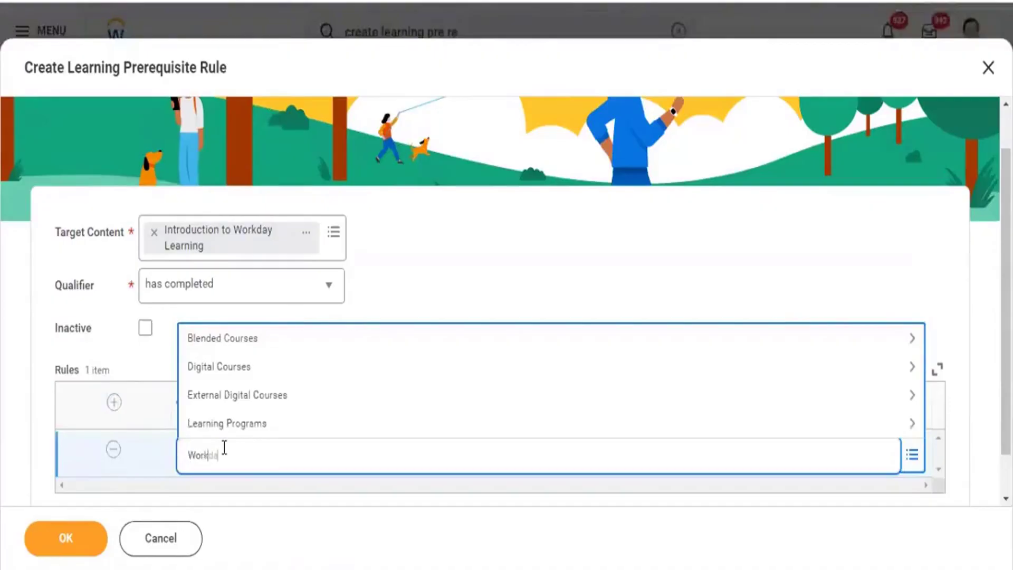
text(kday Basic)
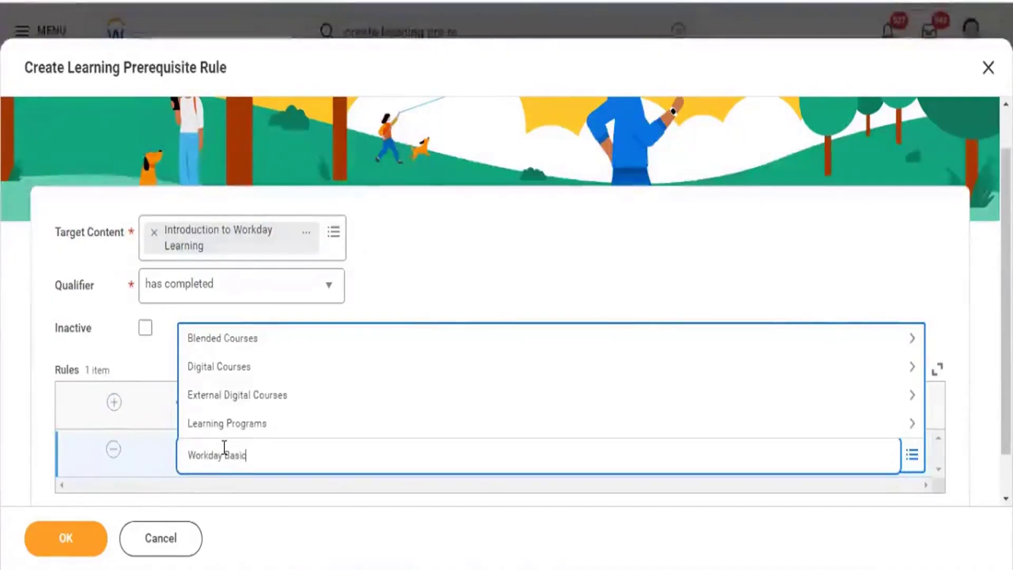
key(Return)
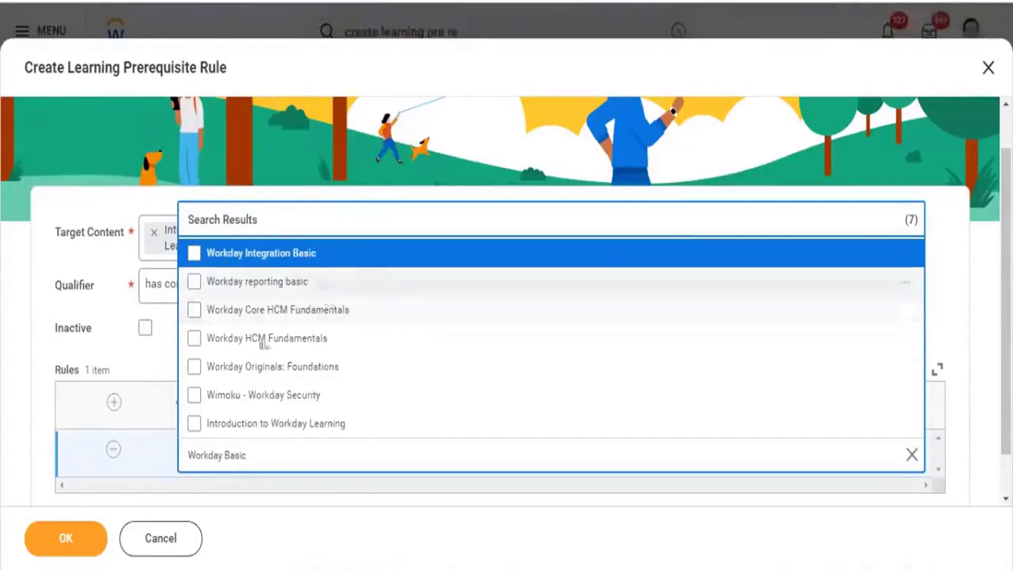
click(274, 340)
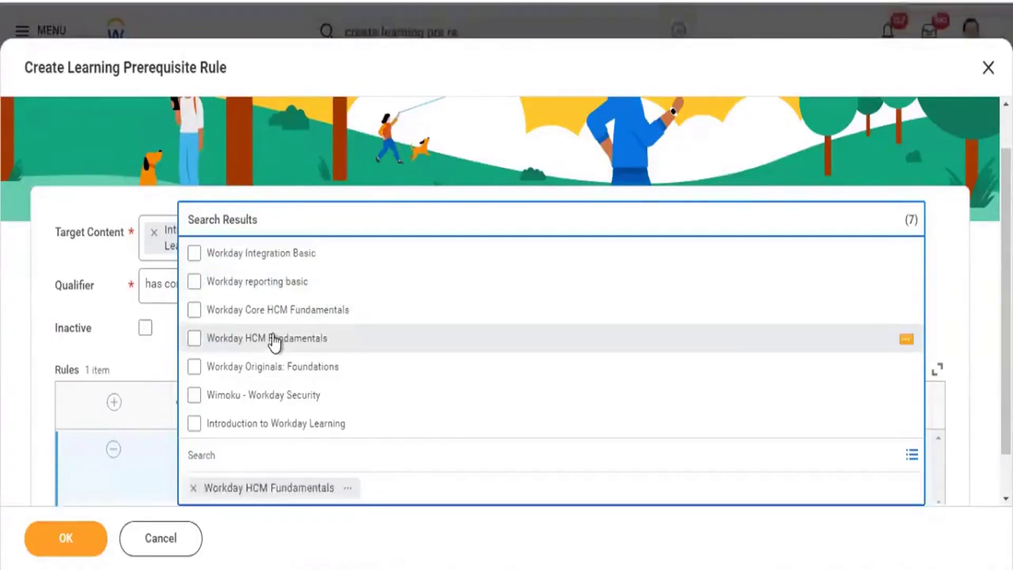
click(280, 533)
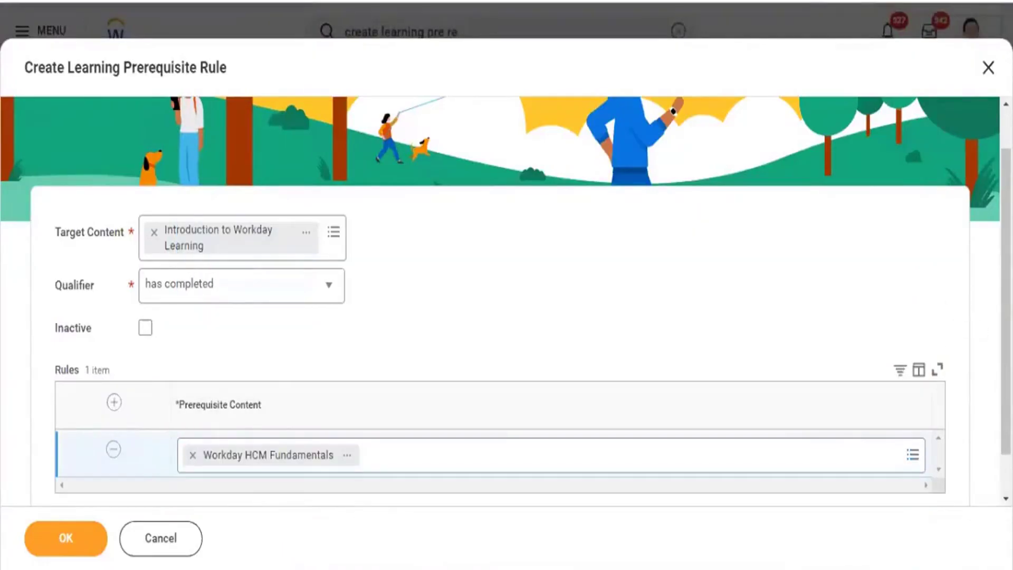
scroll(507, 295, down, 2)
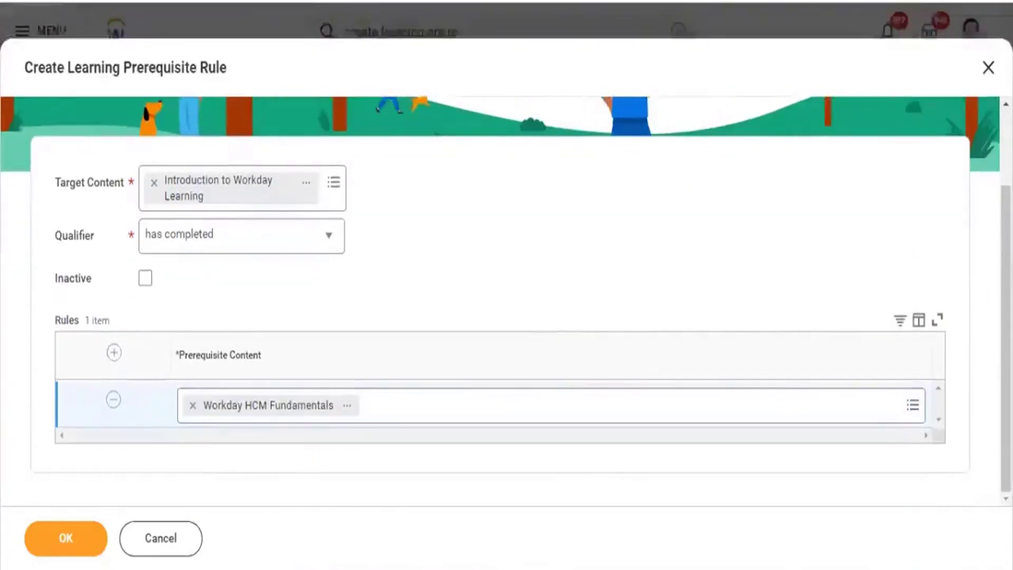
Step: Search 'Workday HC' and add Workday Pro Track HCM as a second prerequisite
click(611, 404)
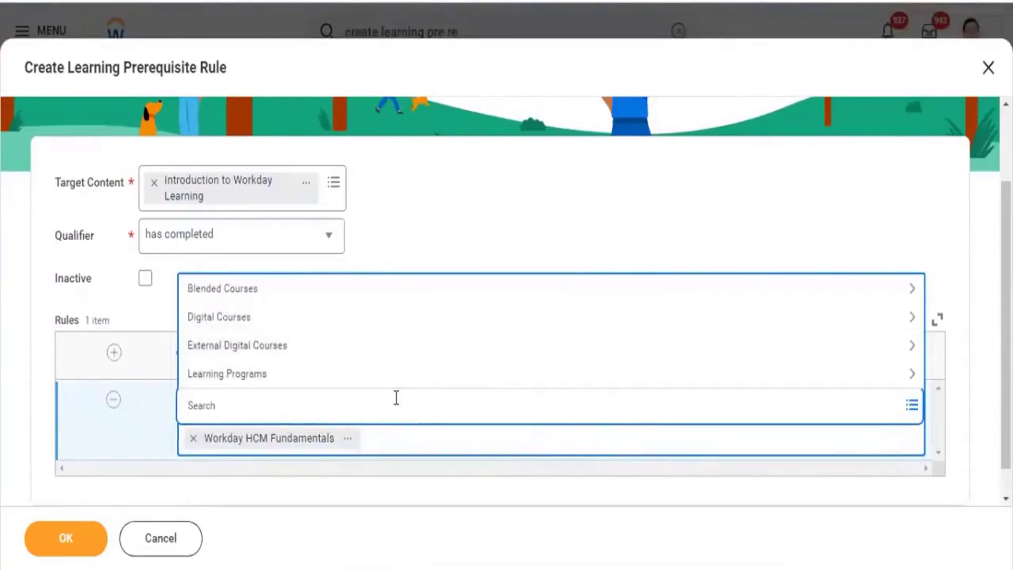
text(Workday HC)
key(Return)
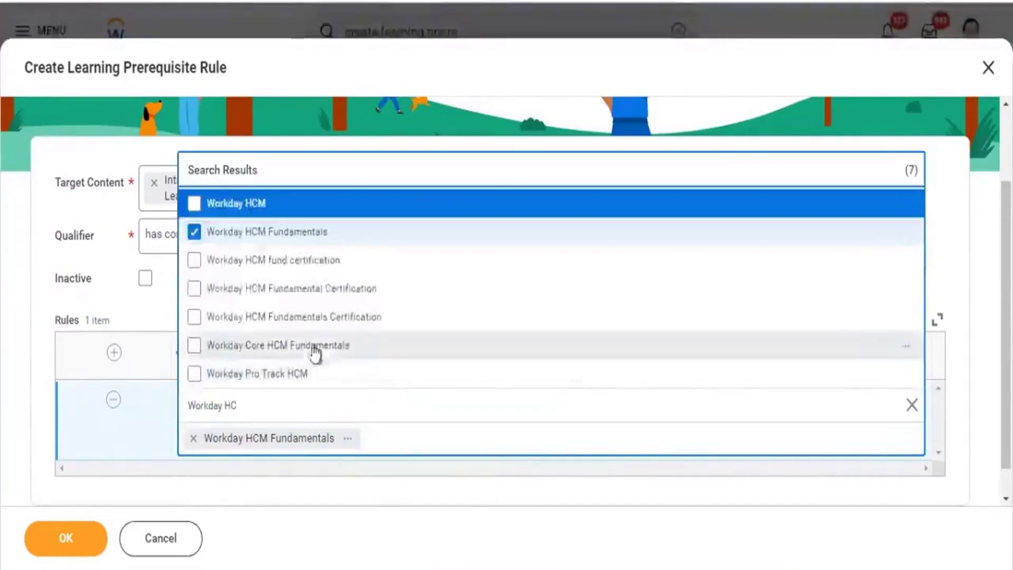
click(249, 376)
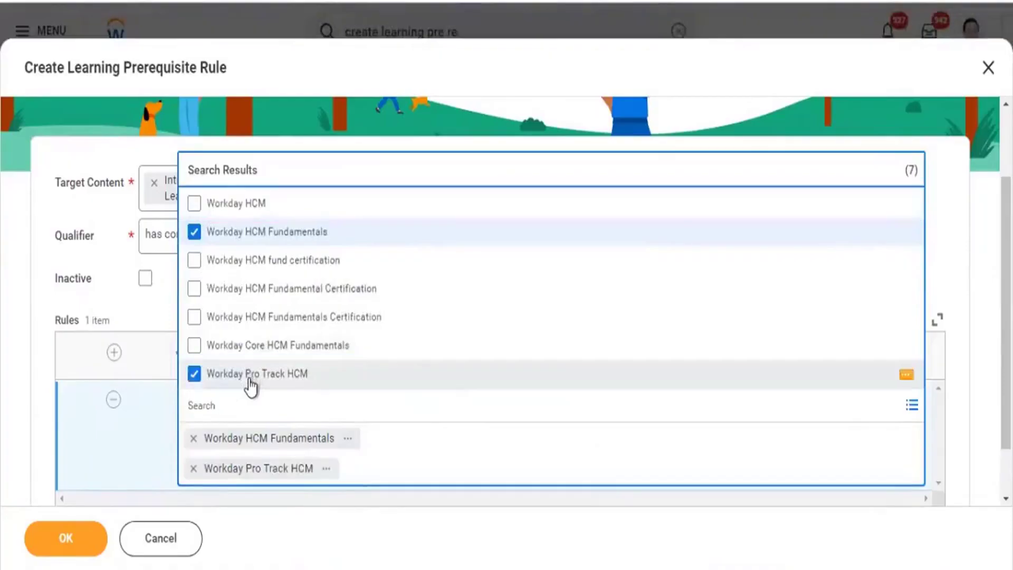
click(129, 315)
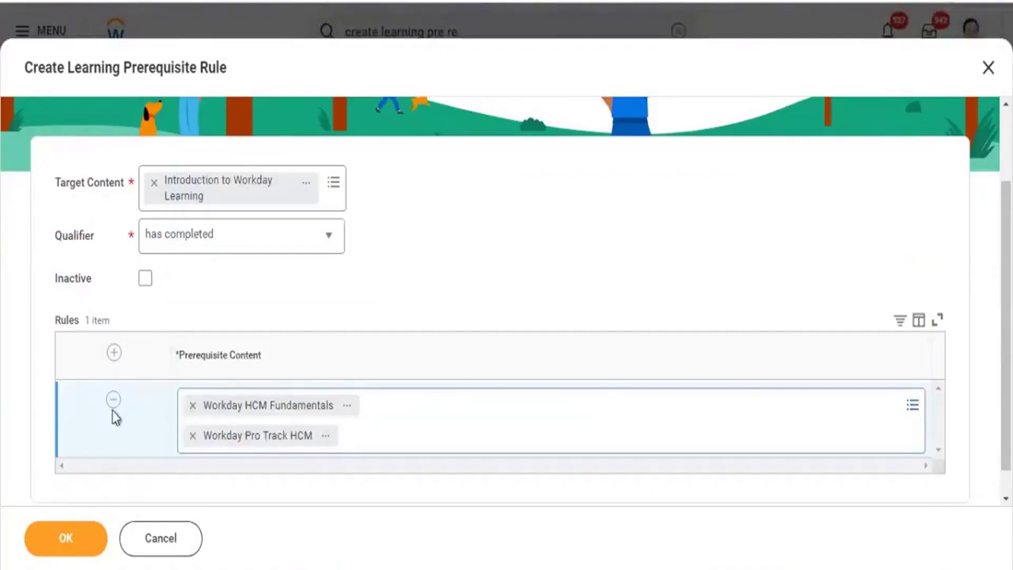
Step: Submit the prerequisite rule for Introduction to Workday Learning and review the saved rule details
click(68, 543)
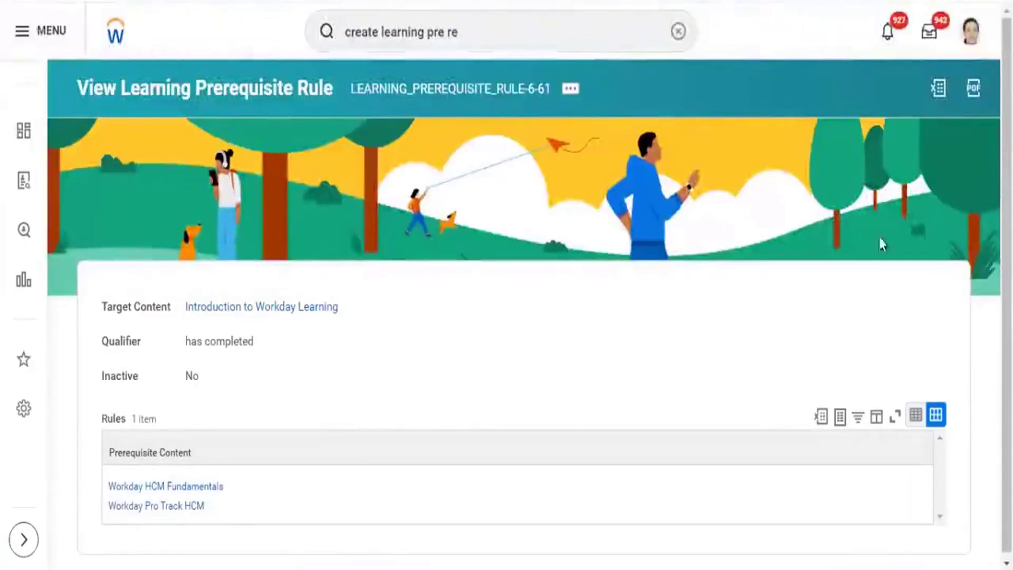
scroll(1007, 211, down, 1)
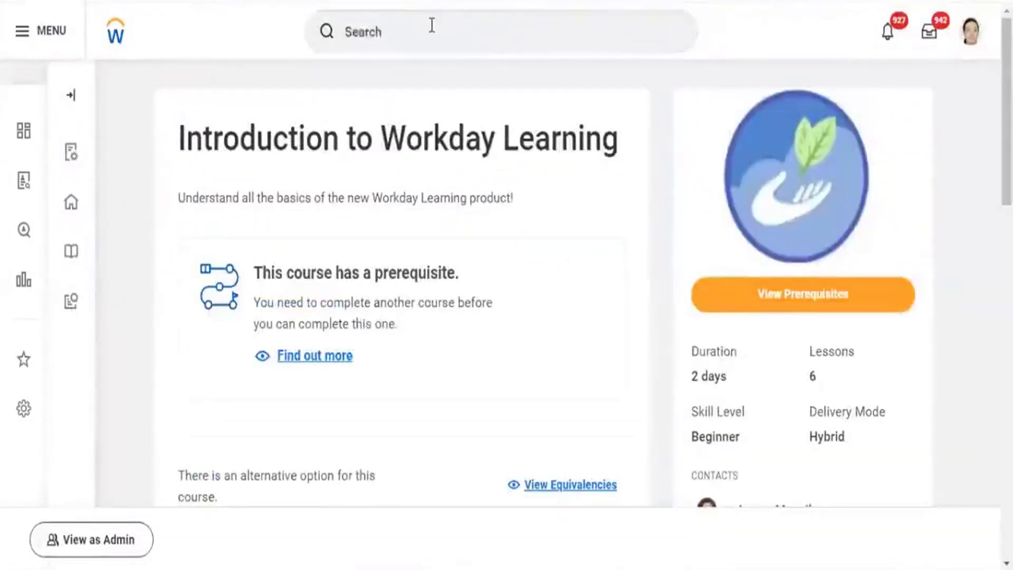
Step: Copy the target course name 'Introduction to Workday Learning' and search for it
click(432, 25)
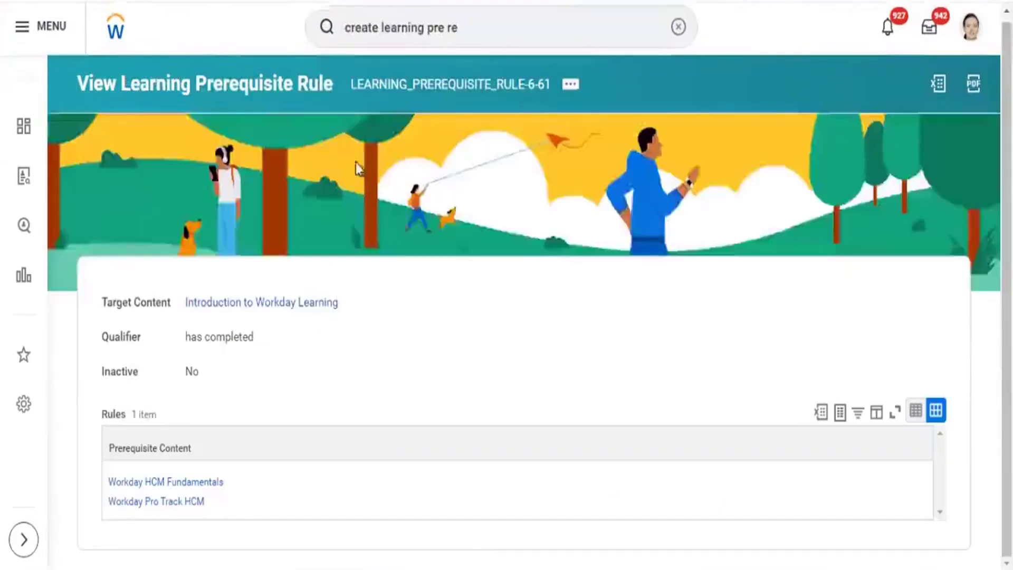
right_click(258, 308)
click(278, 378)
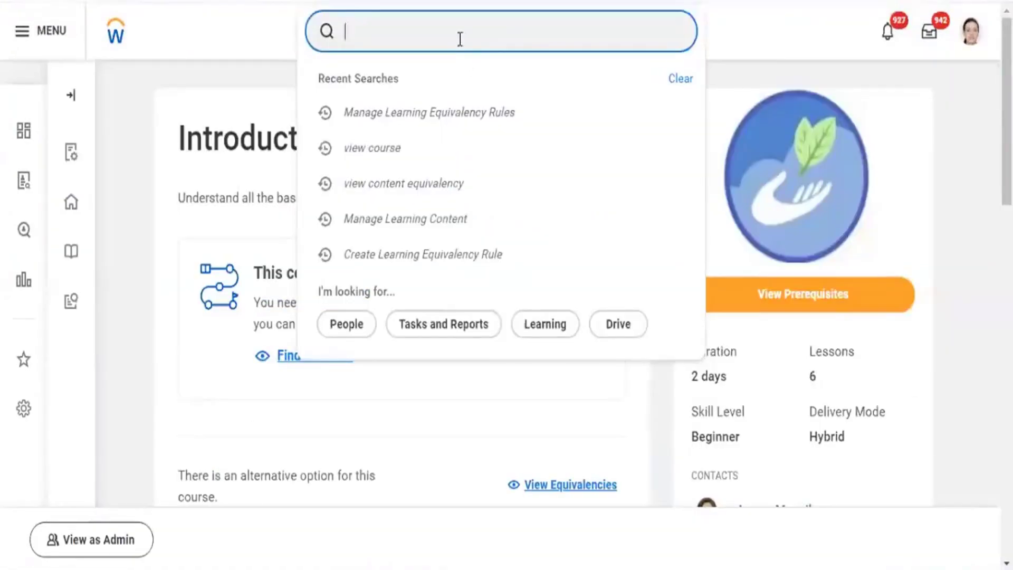
key(ctrl+v)
key(Escape)
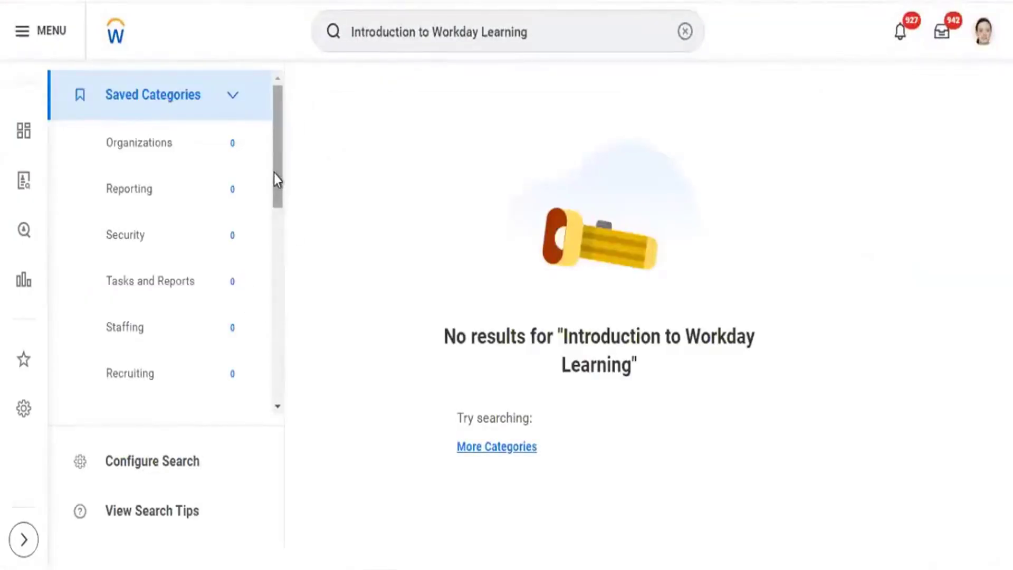
Step: Filter the search results to the Learning category and open the Introduction to Workday Learning course
drag(274, 173, 285, 411)
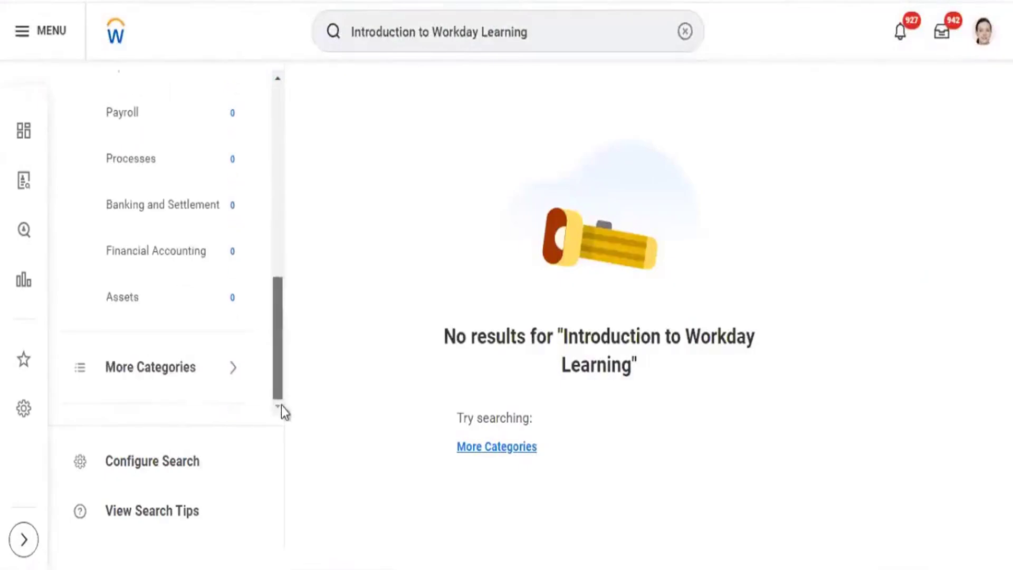
click(230, 369)
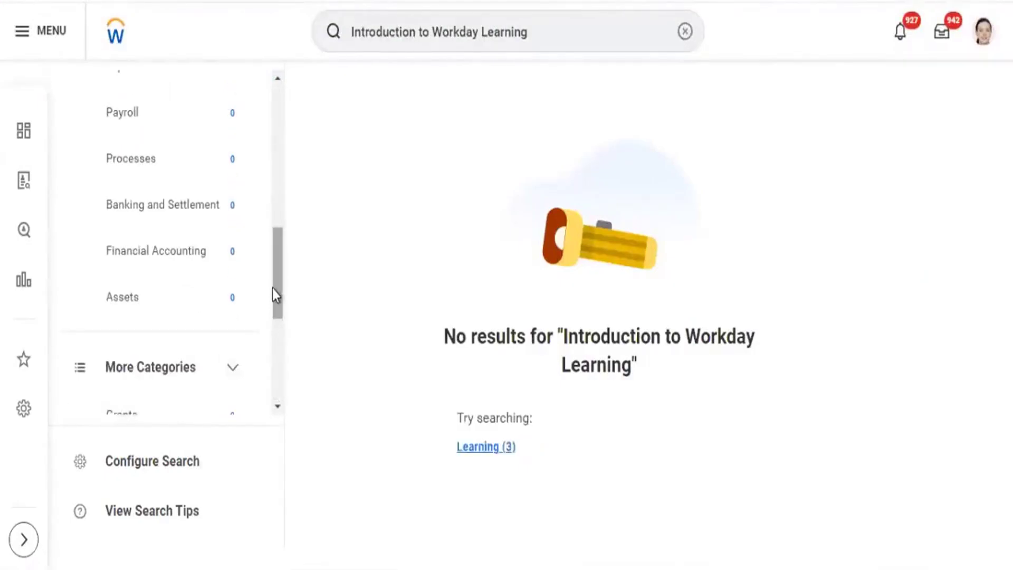
scroll(270, 348, down, 5)
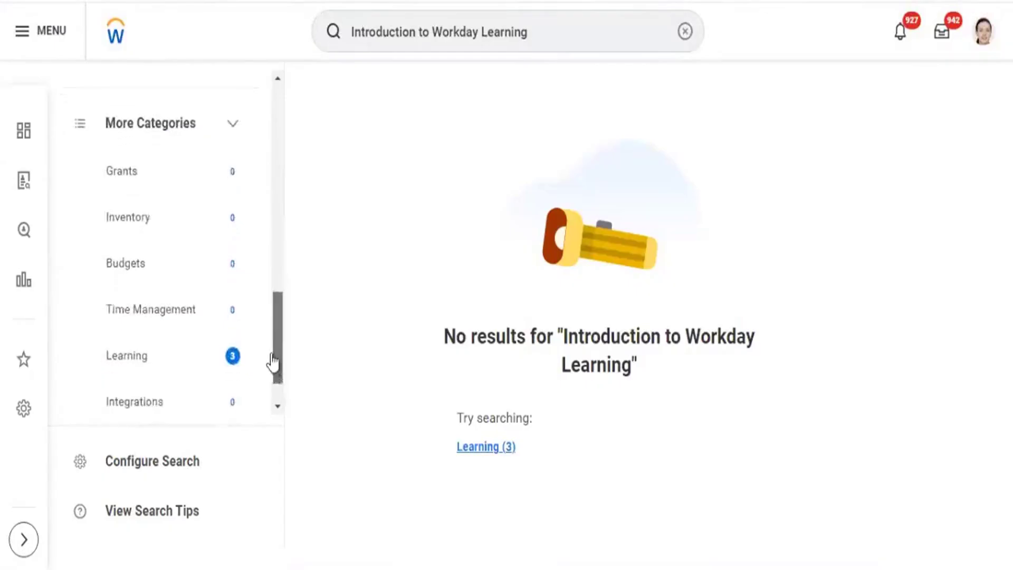
click(158, 360)
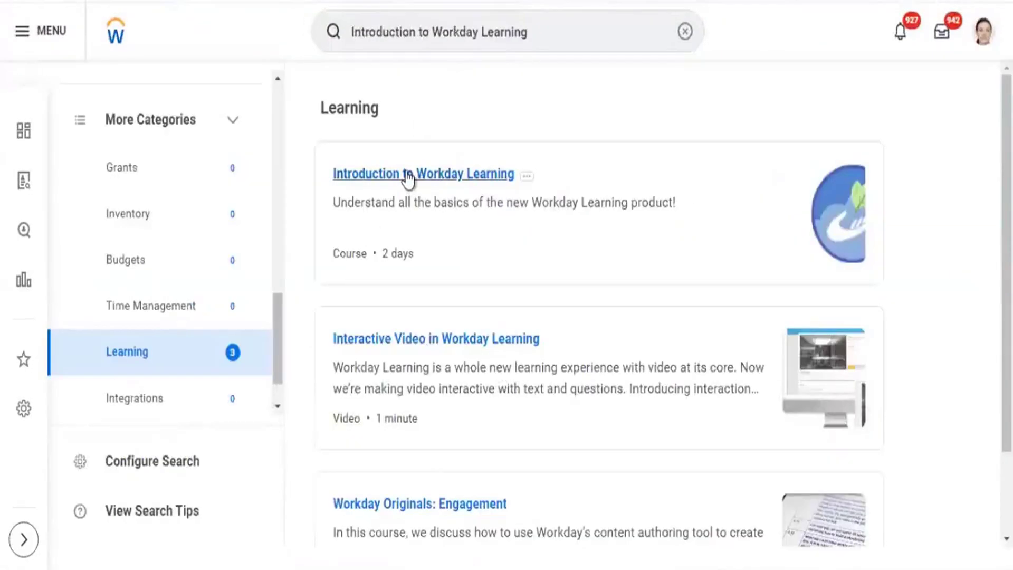
click(407, 177)
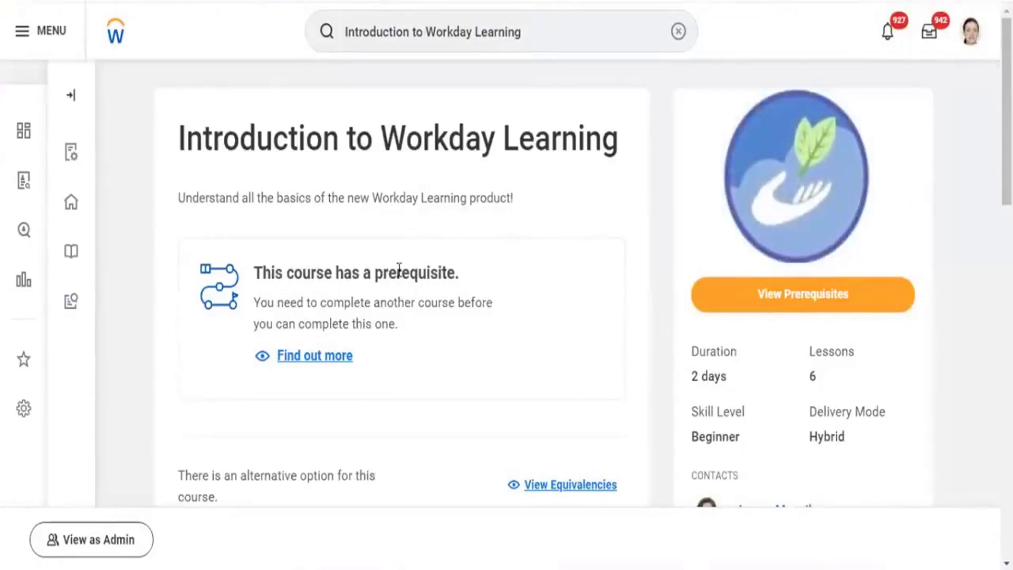
click(830, 299)
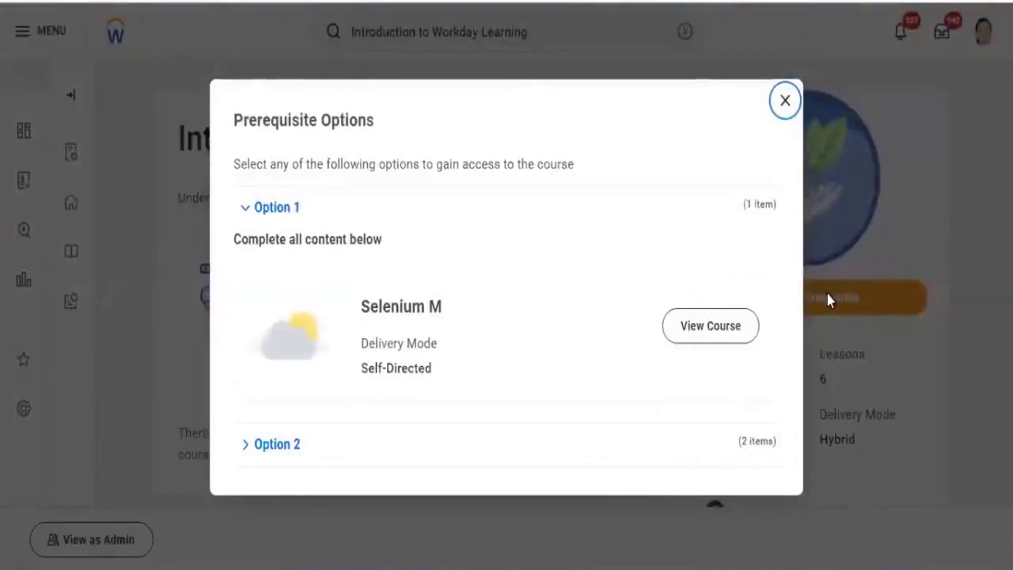
click(277, 445)
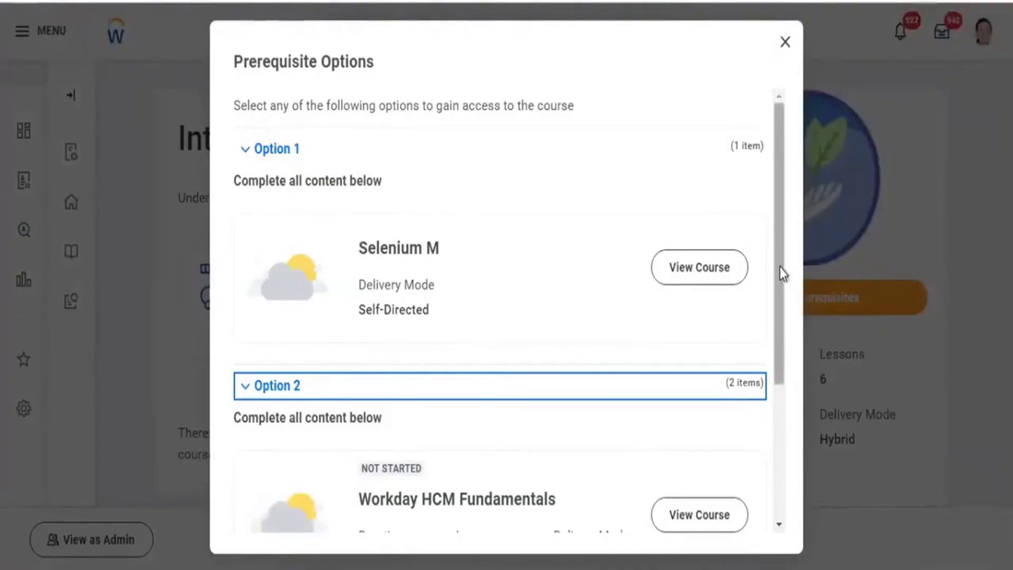
drag(780, 267, 765, 413)
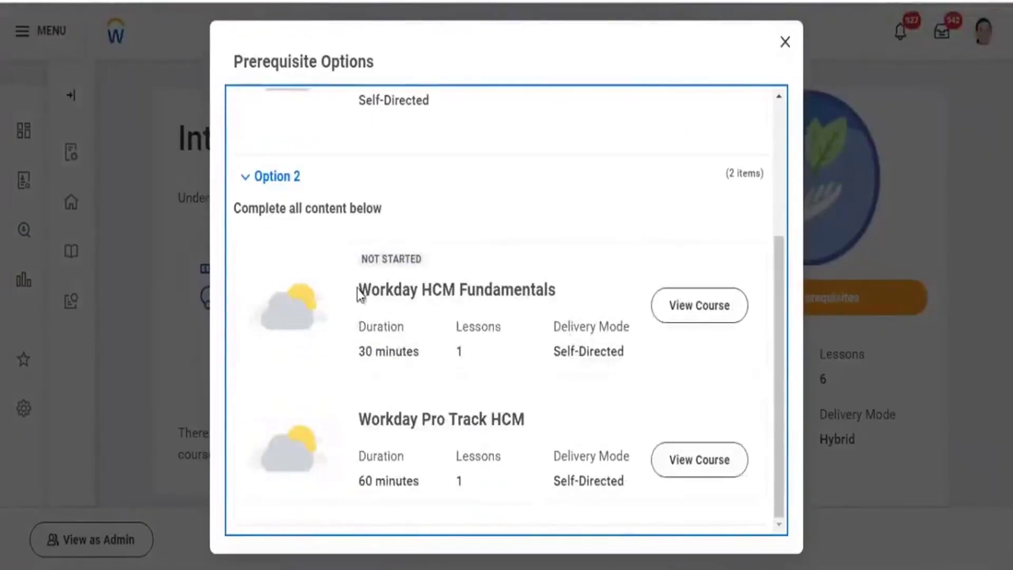
double_click(401, 291)
drag(442, 305, 556, 294)
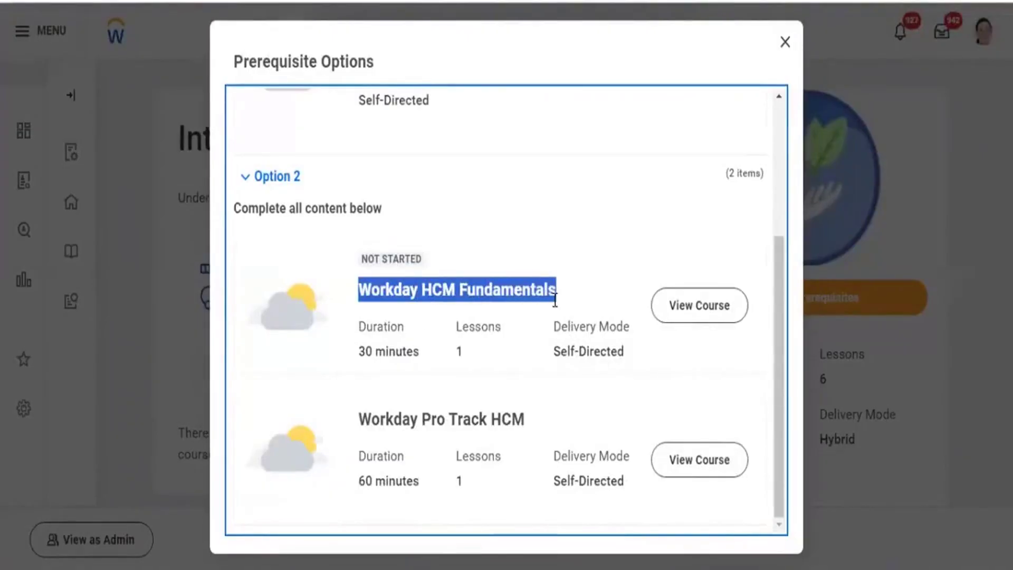
click(358, 421)
drag(359, 419, 525, 420)
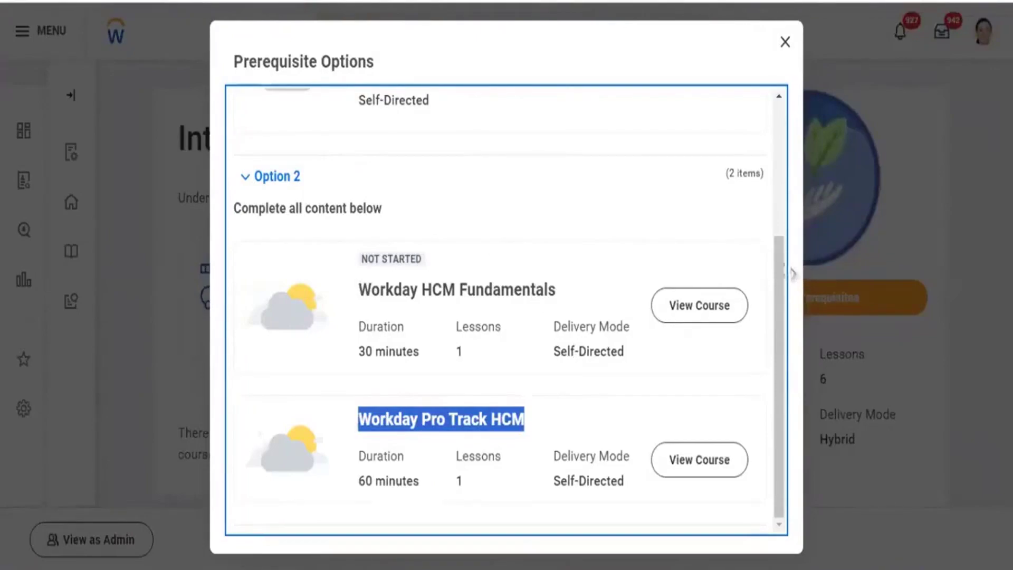
drag(780, 258, 779, 153)
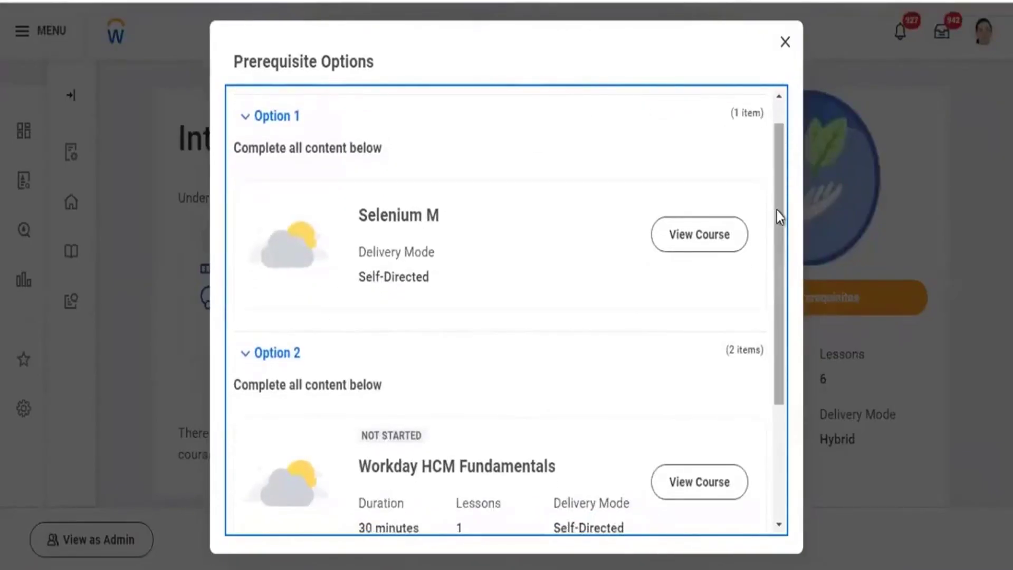
drag(779, 216, 769, 301)
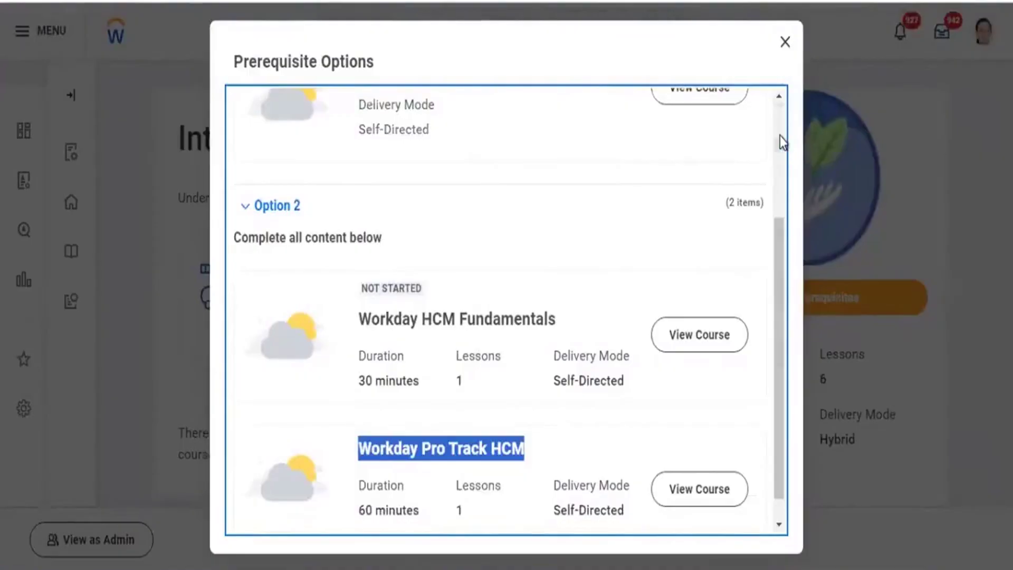
scroll(780, 138, up, 4)
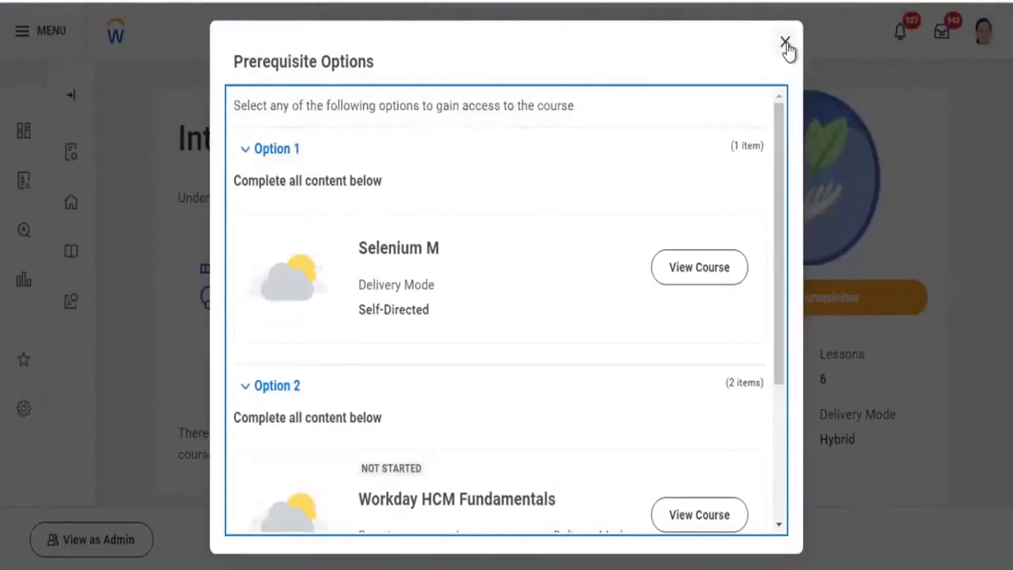
click(787, 44)
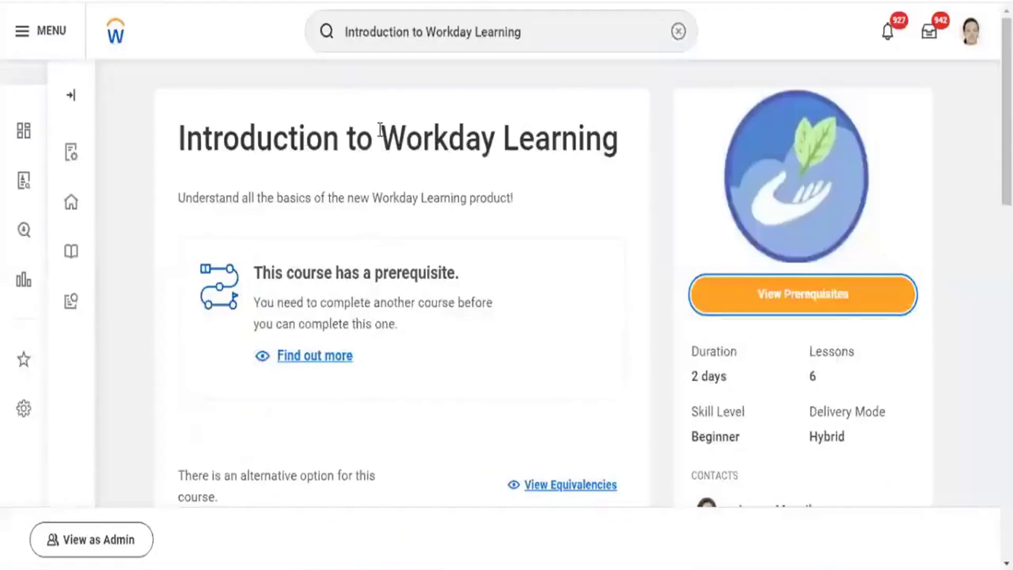
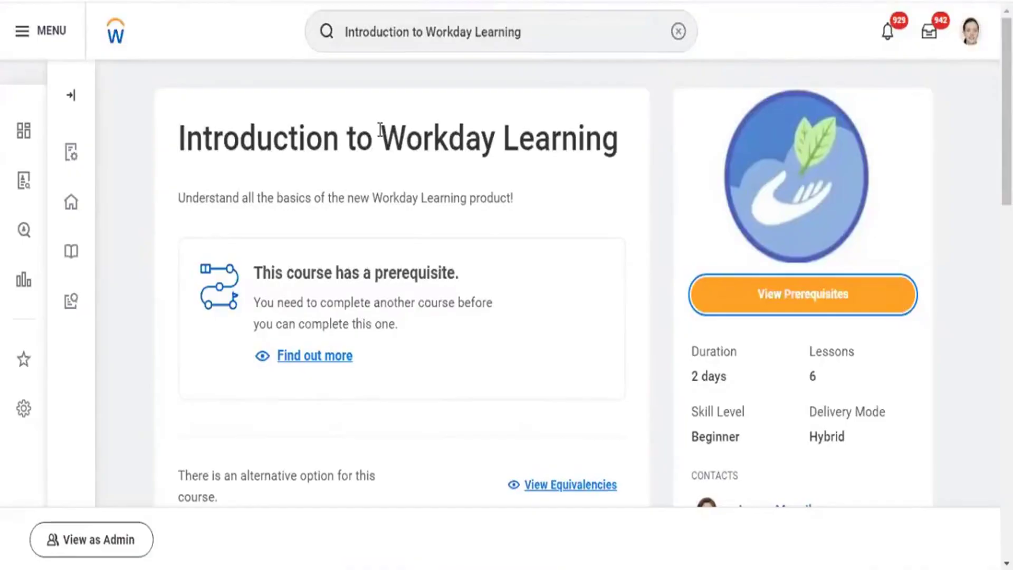
Step: Open the signed-in worker's profile summary page from the avatar at top right
click(971, 32)
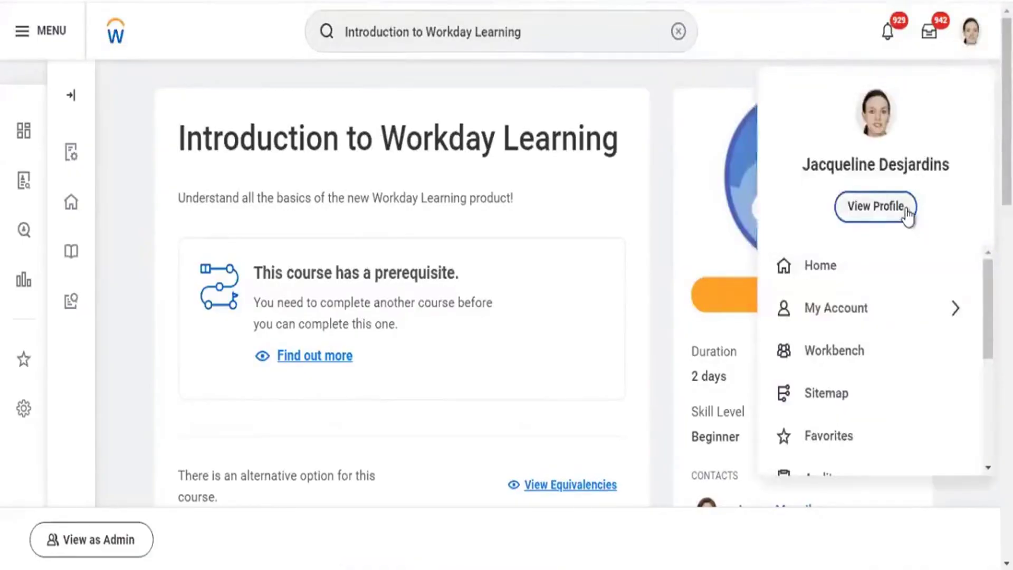
key(Escape)
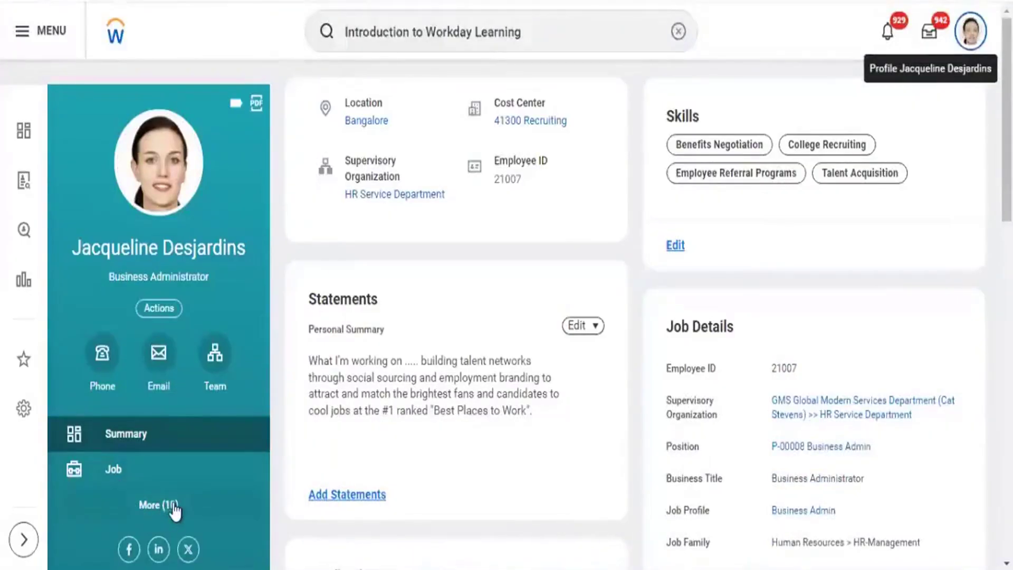
Step: Show the worker's Career section on its Learning tab, listing 39 not-started courses
click(141, 509)
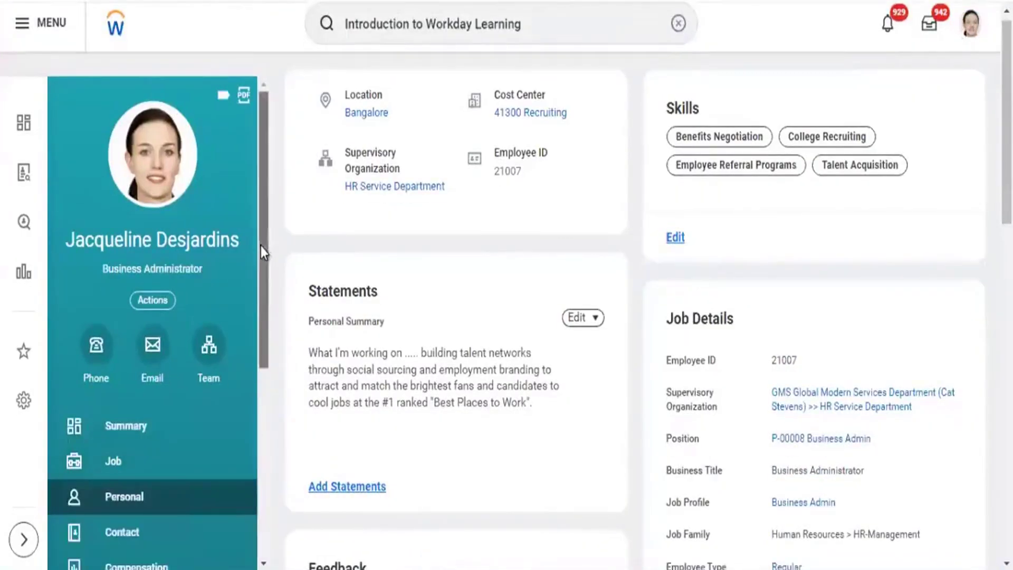
drag(261, 246, 262, 446)
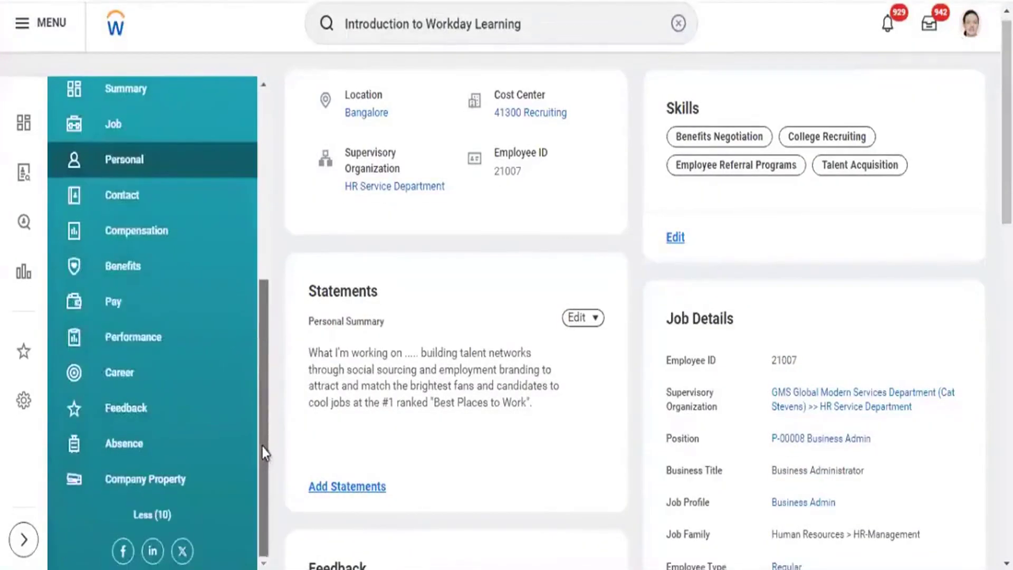
click(114, 381)
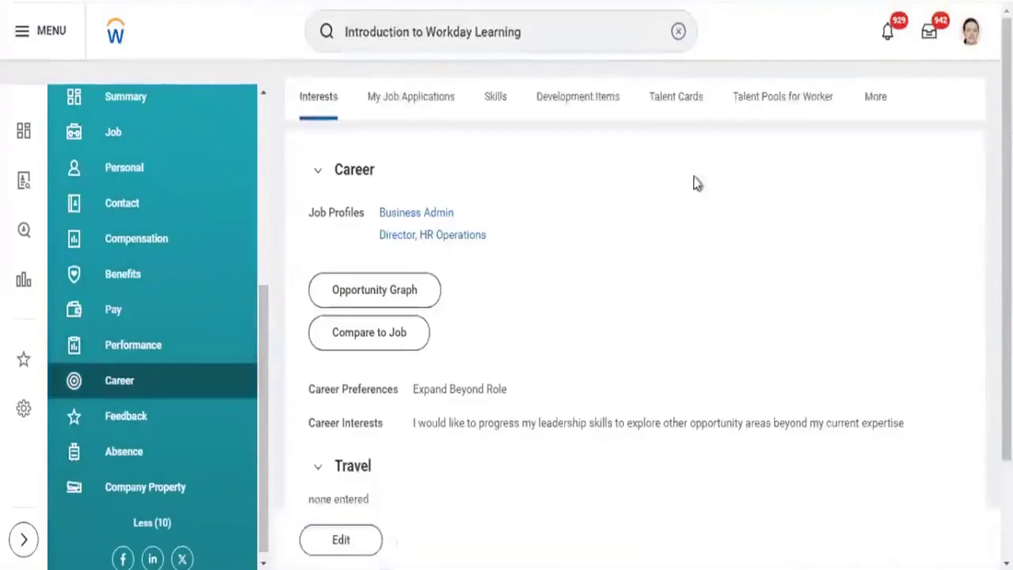
click(879, 107)
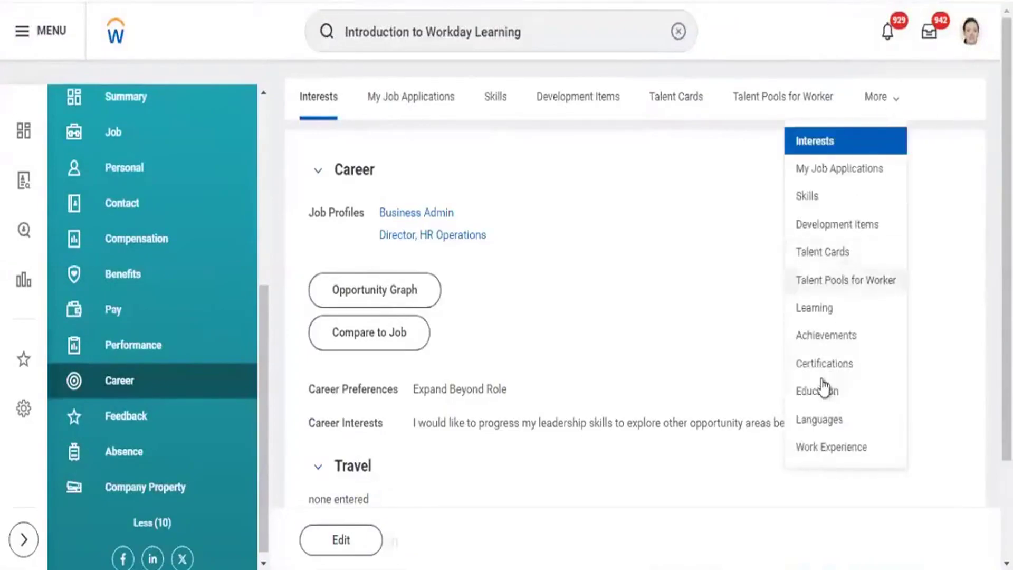
click(811, 311)
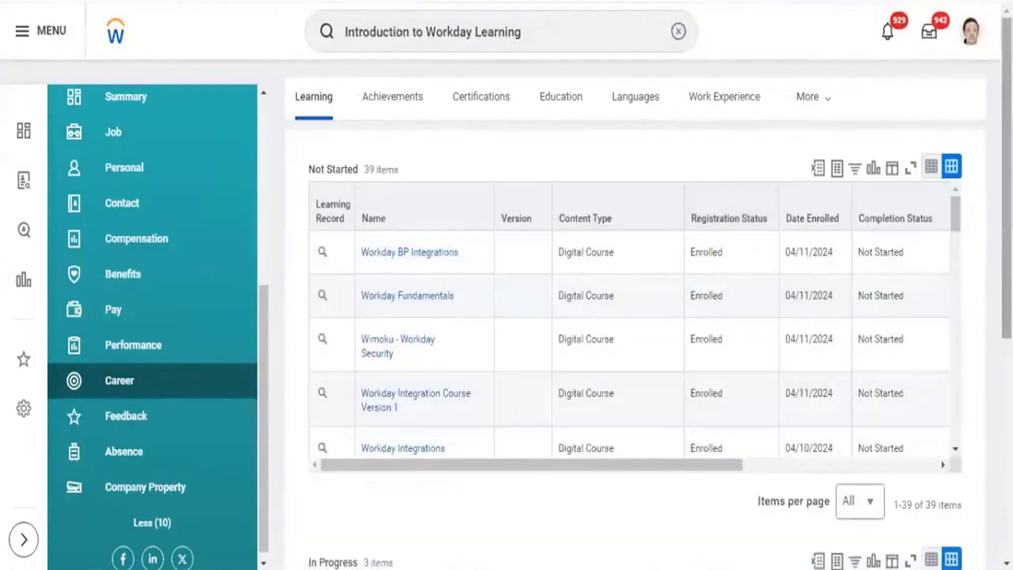
Step: Look over the related actions for the Workday BP Integrations course, then dismiss the popup
scroll(775, 333, down, 5)
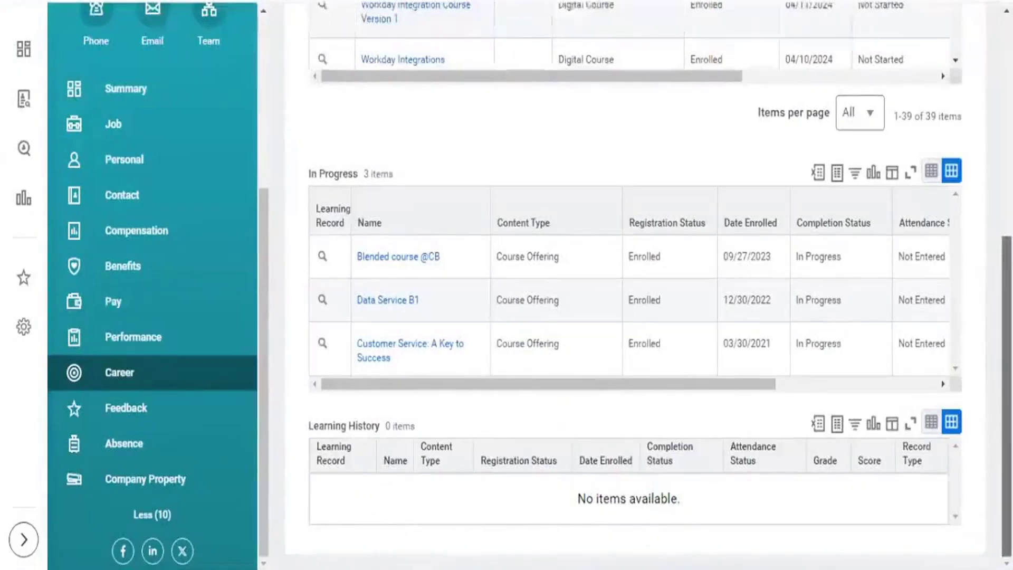
scroll(634, 285, up, 5)
scroll(649, 285, up, 1)
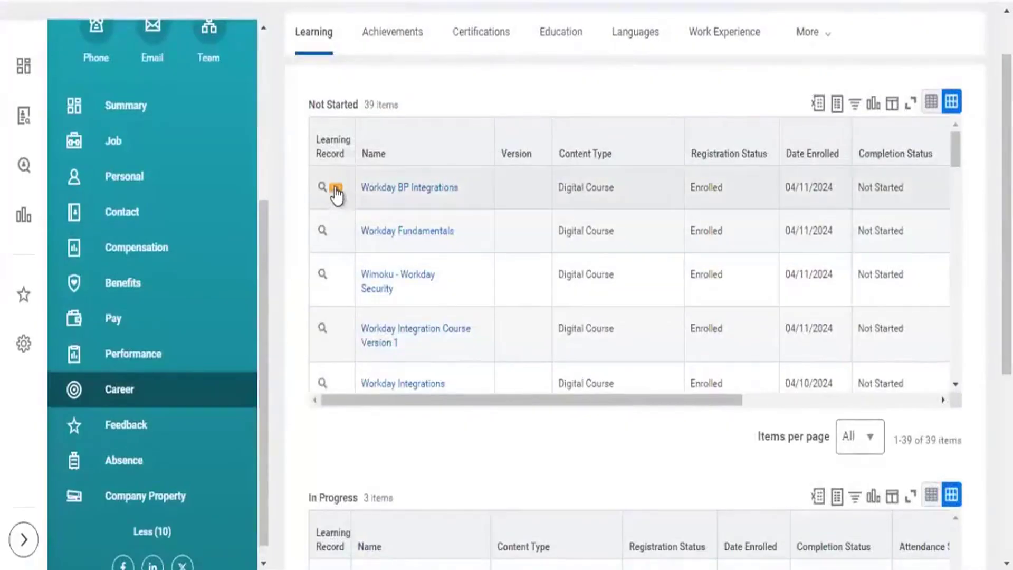
click(337, 194)
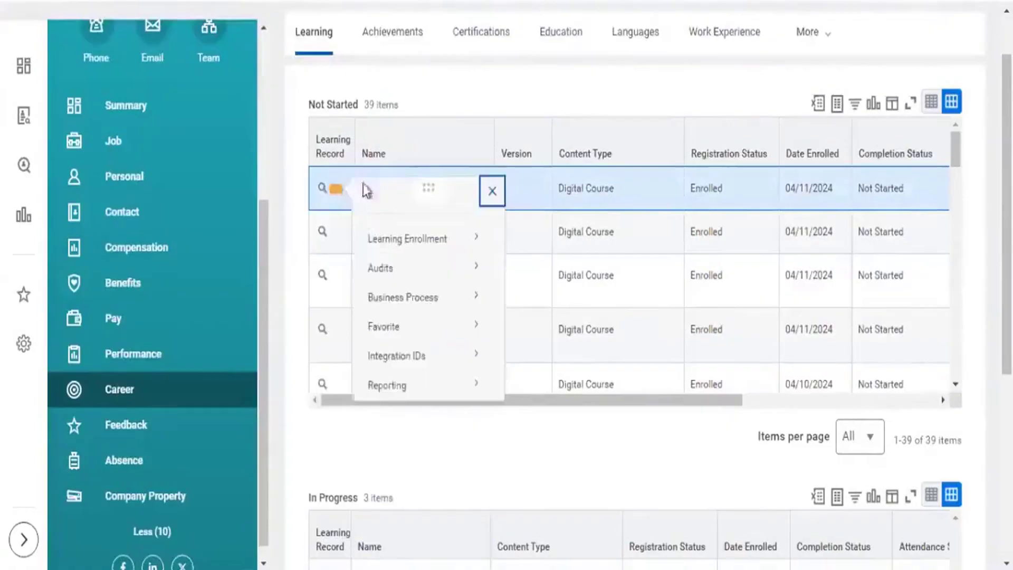
mouse_move(378, 242)
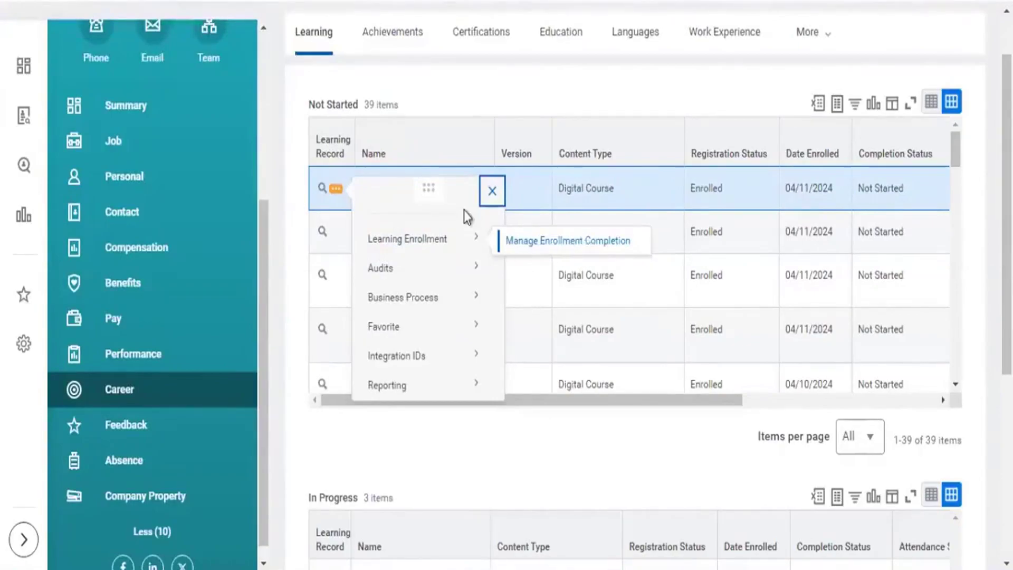
click(459, 84)
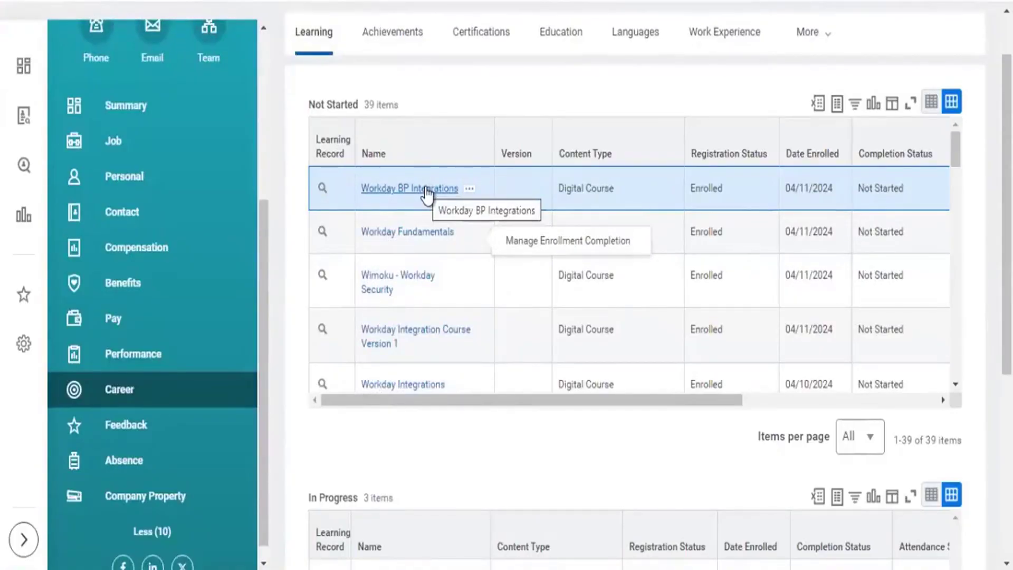
Step: Start Manage Enrollment Completion for the Workday BP Integrations enrollment
mouse_move(334, 195)
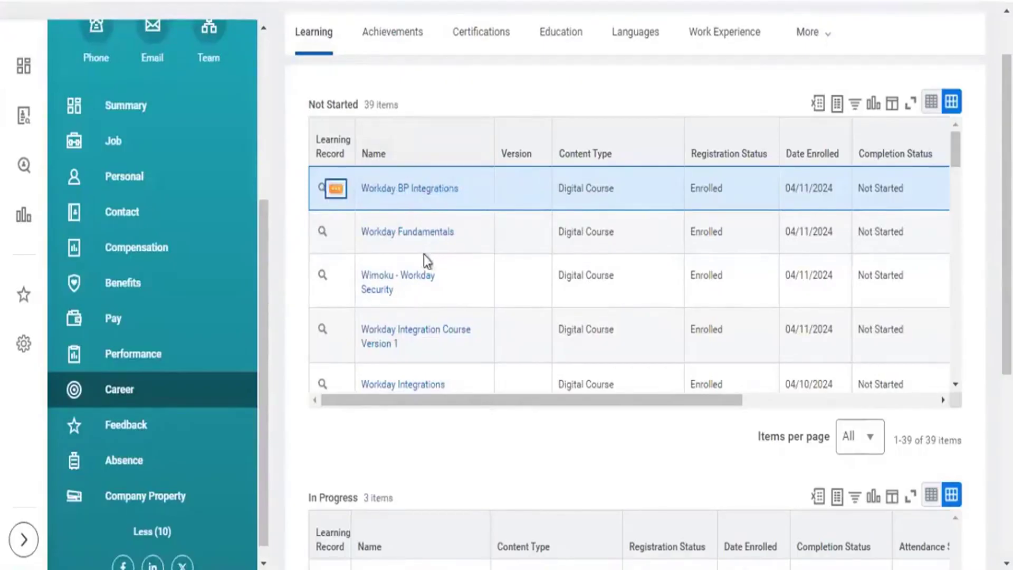
click(336, 189)
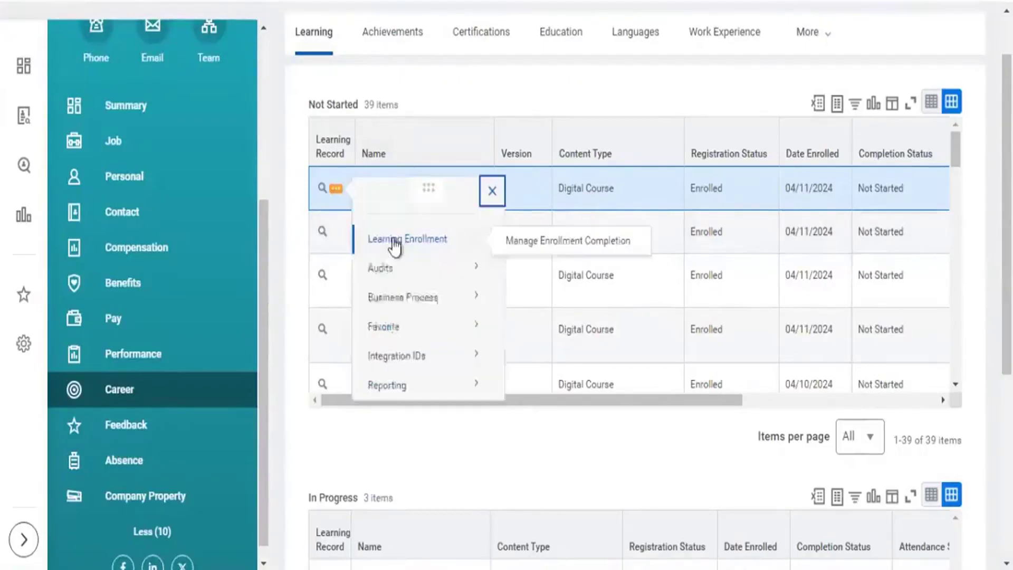
click(537, 244)
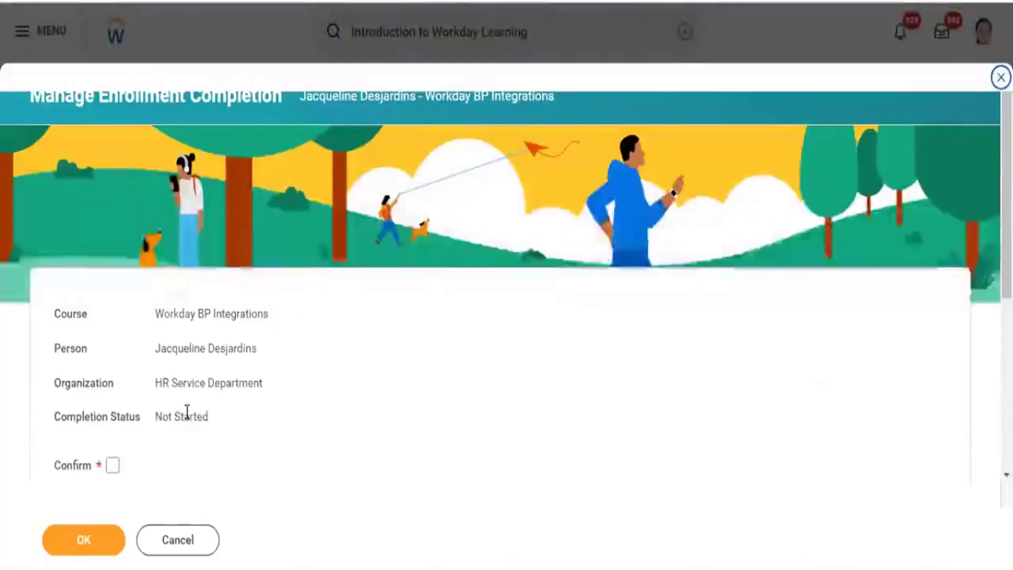
Step: Confirm and submit the Workday BP Integrations enrollment completion, returning to the Learning list
click(113, 467)
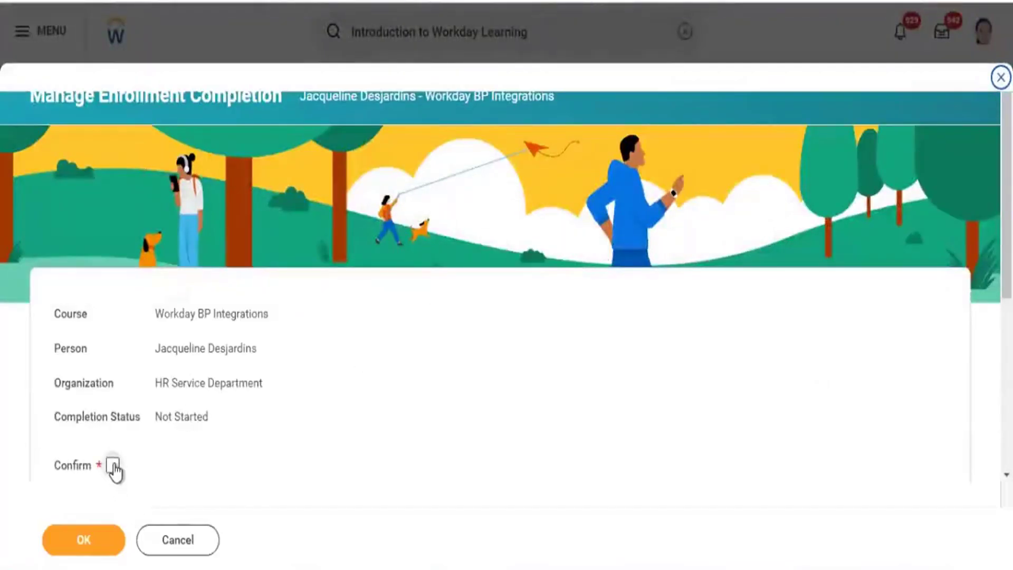
click(93, 542)
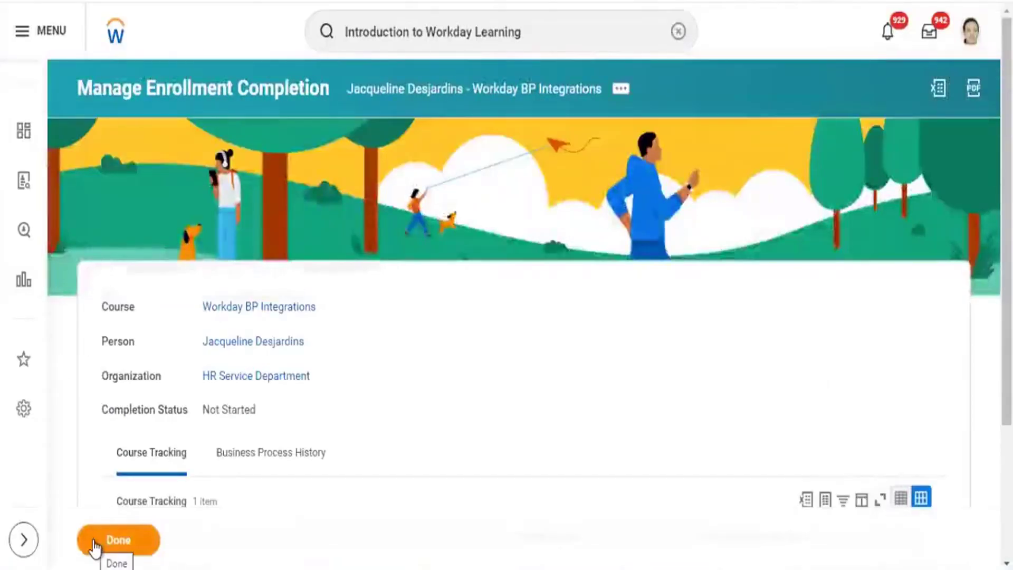
click(94, 546)
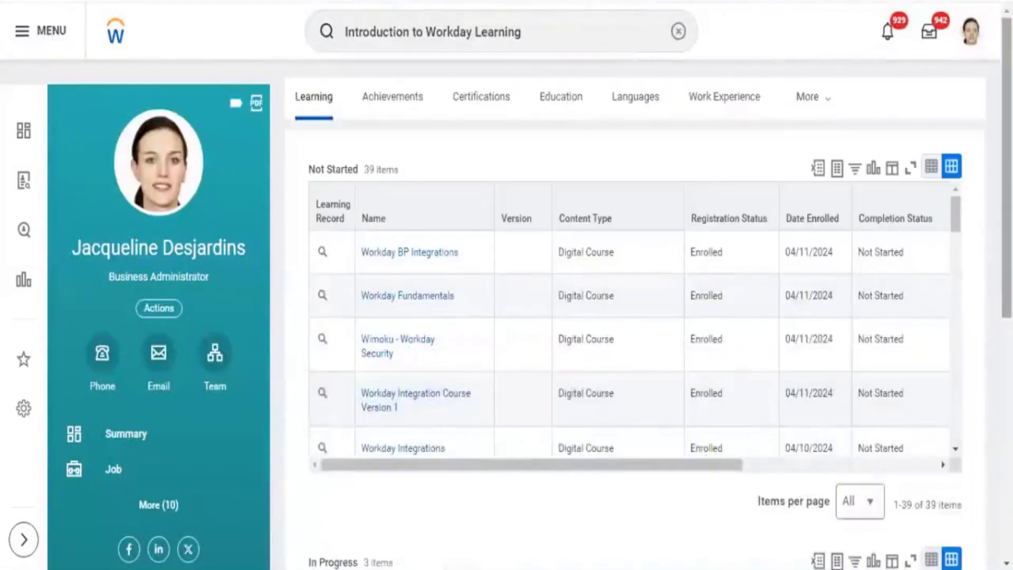
Step: Reopen Manage Enrollment Completion for the still not-started Workday BP Integrations enrollment
scroll(424, 264, down, 7)
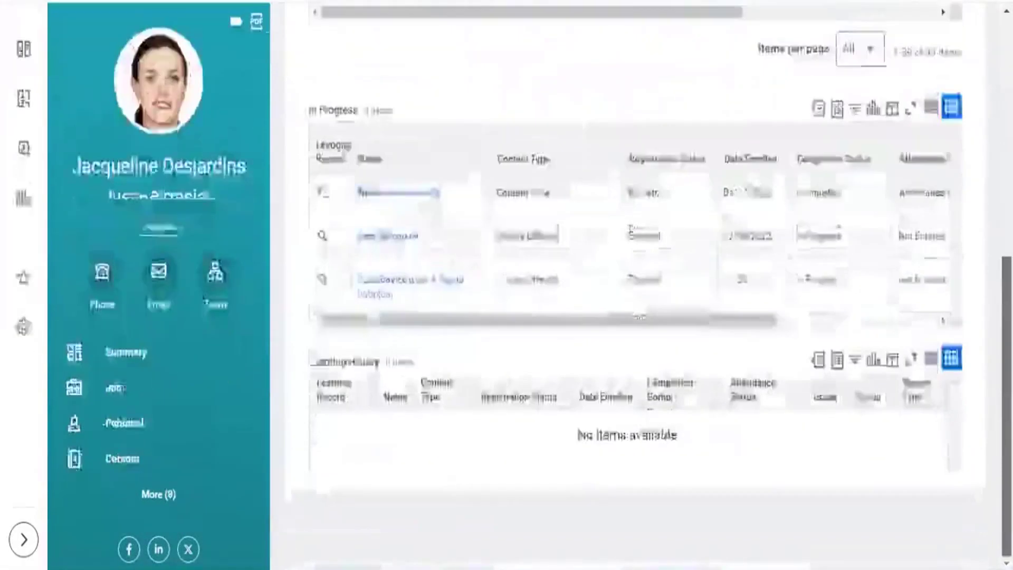
scroll(424, 264, up, 2)
scroll(608, 406, down, 3)
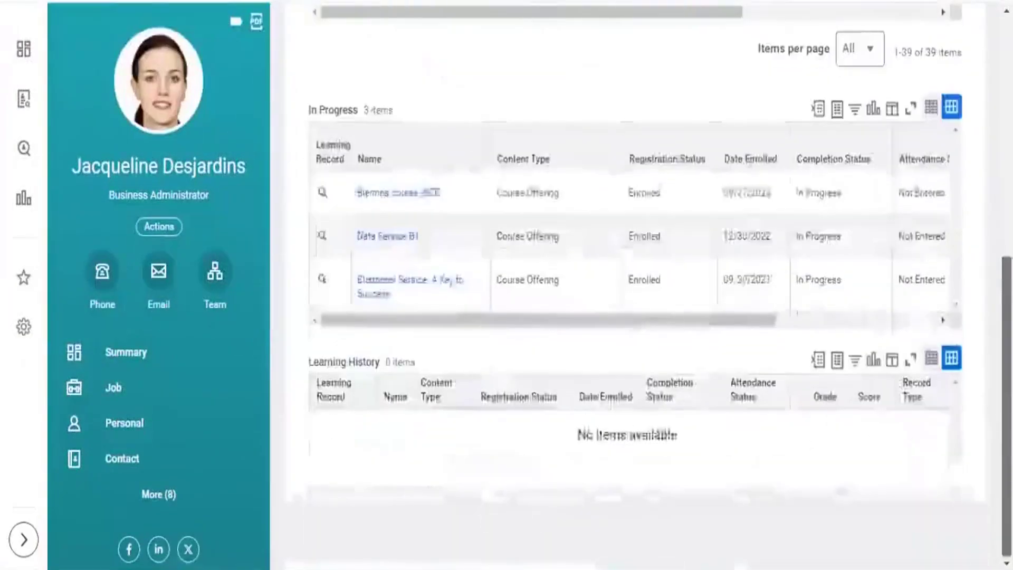
scroll(608, 404, up, 5)
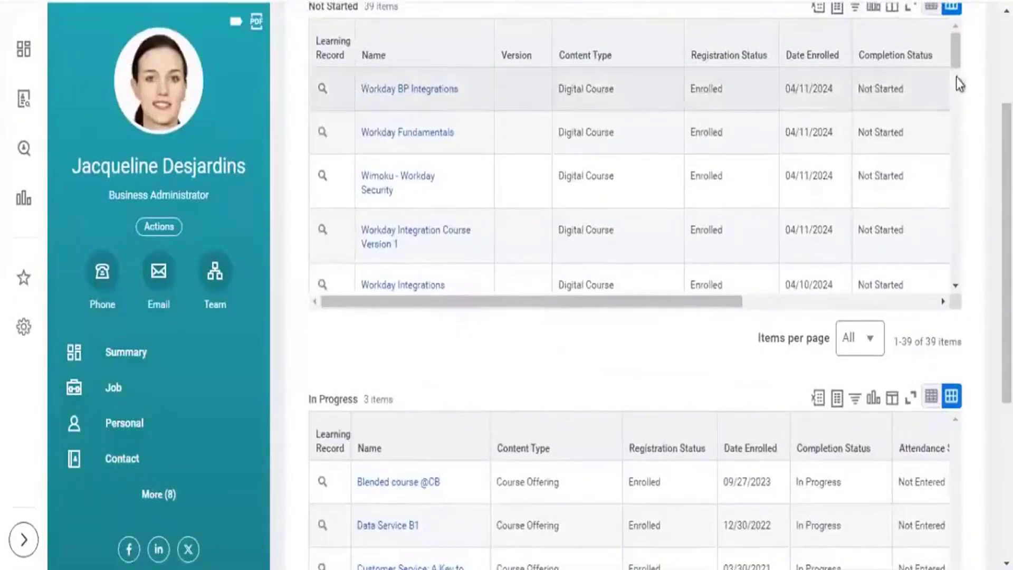
drag(953, 58, 942, 335)
drag(941, 224, 526, 221)
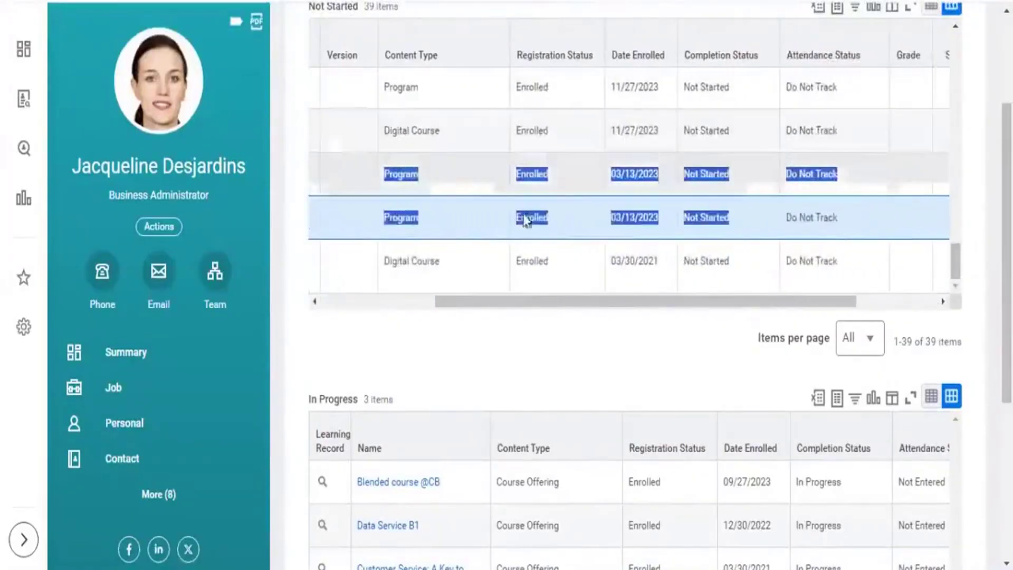
click(384, 302)
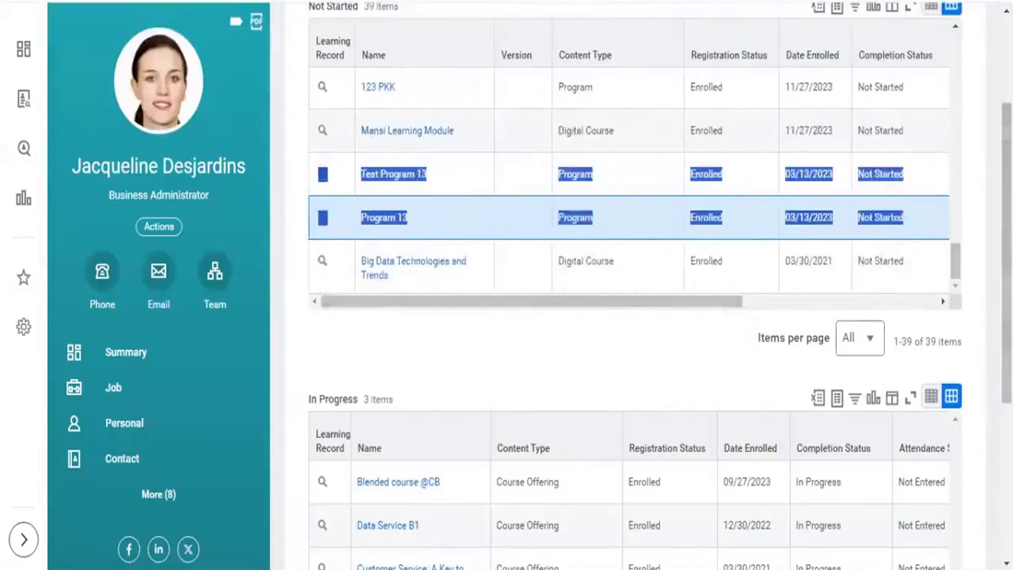
scroll(900, 396, up, 3)
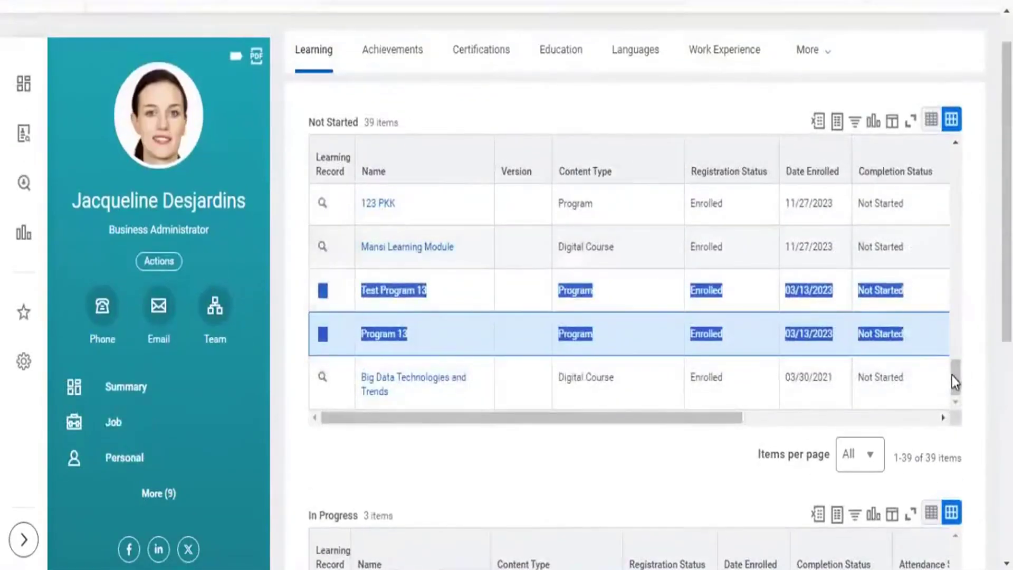
drag(950, 375, 936, 144)
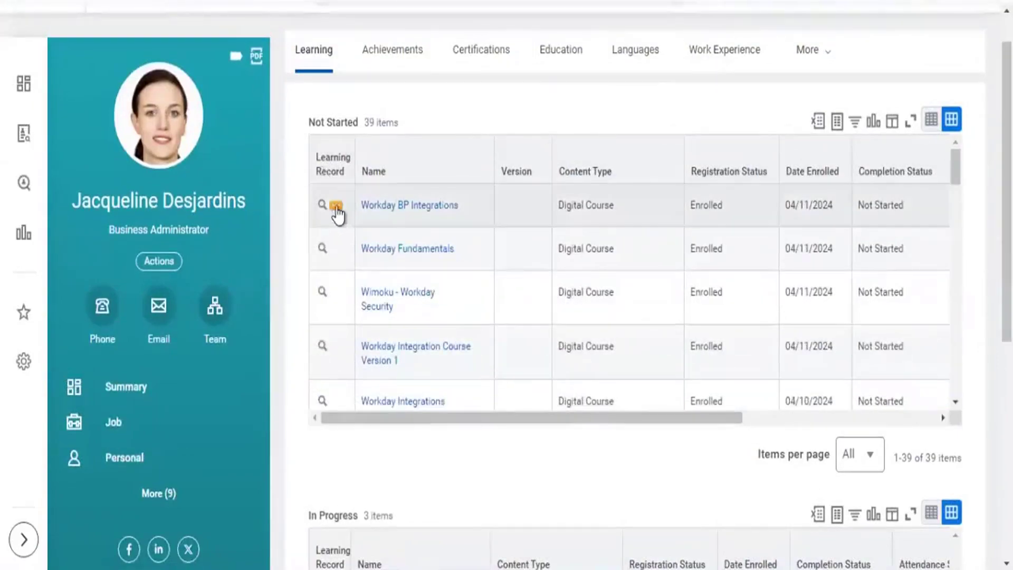
click(337, 206)
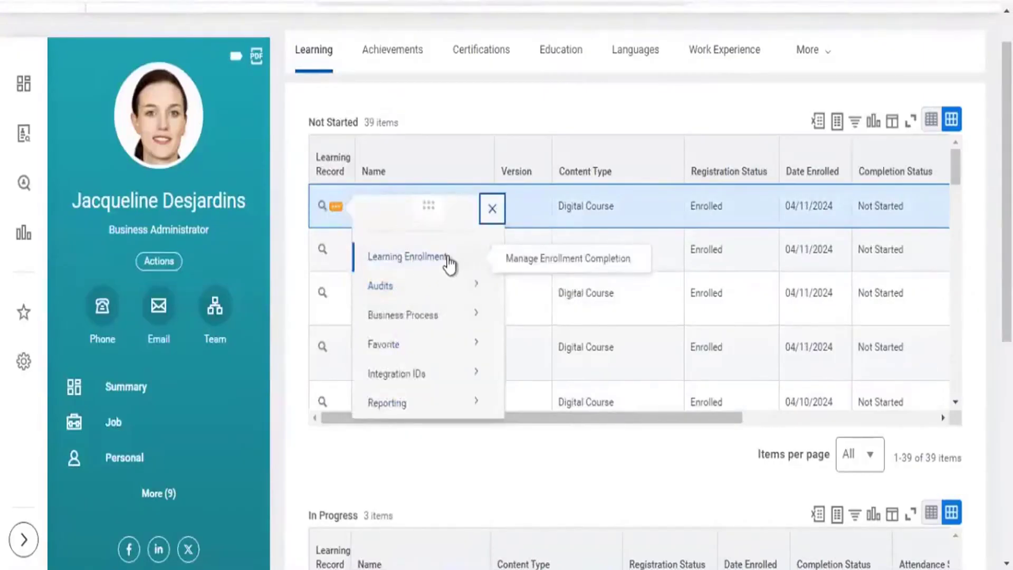
click(513, 261)
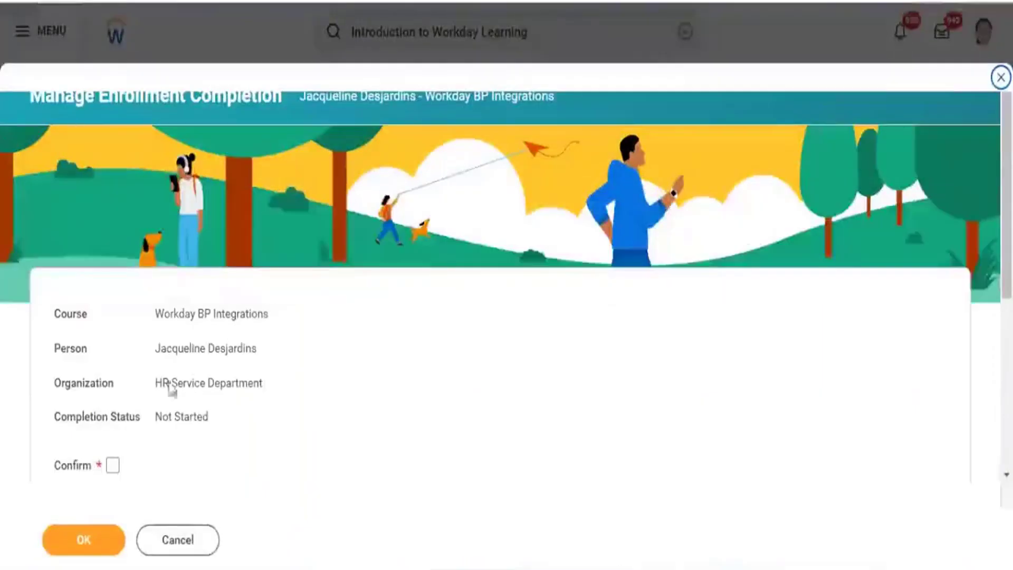
Step: Mark Workday BP Integrations as Completed with completion date 04/11/2024 and submit
click(111, 466)
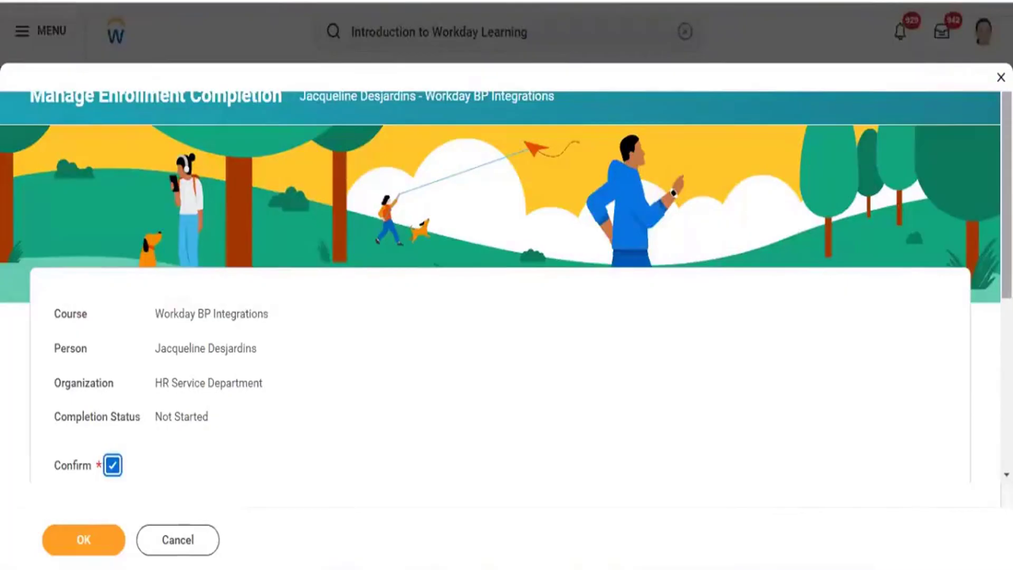
drag(1007, 203, 1006, 351)
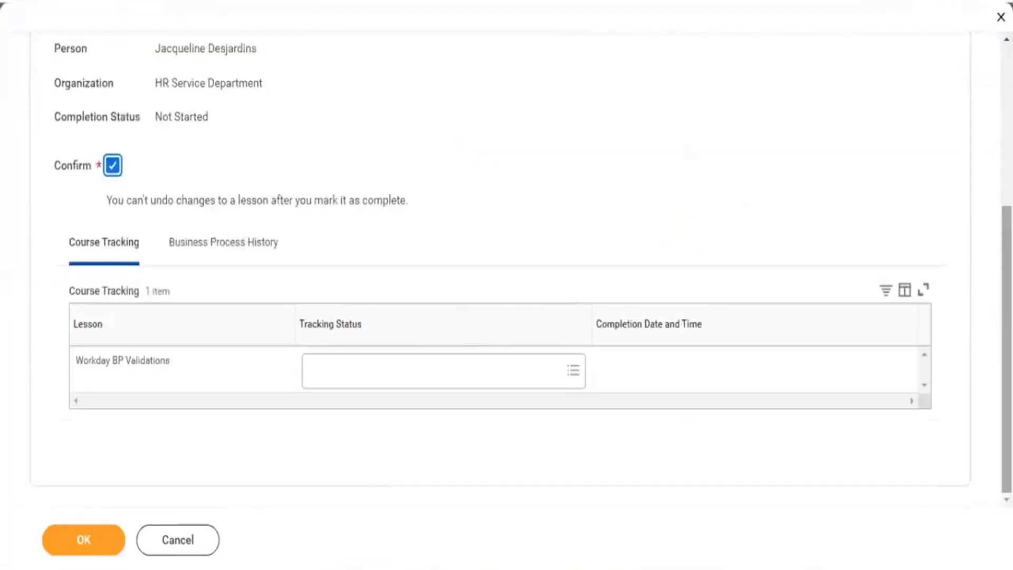
click(453, 369)
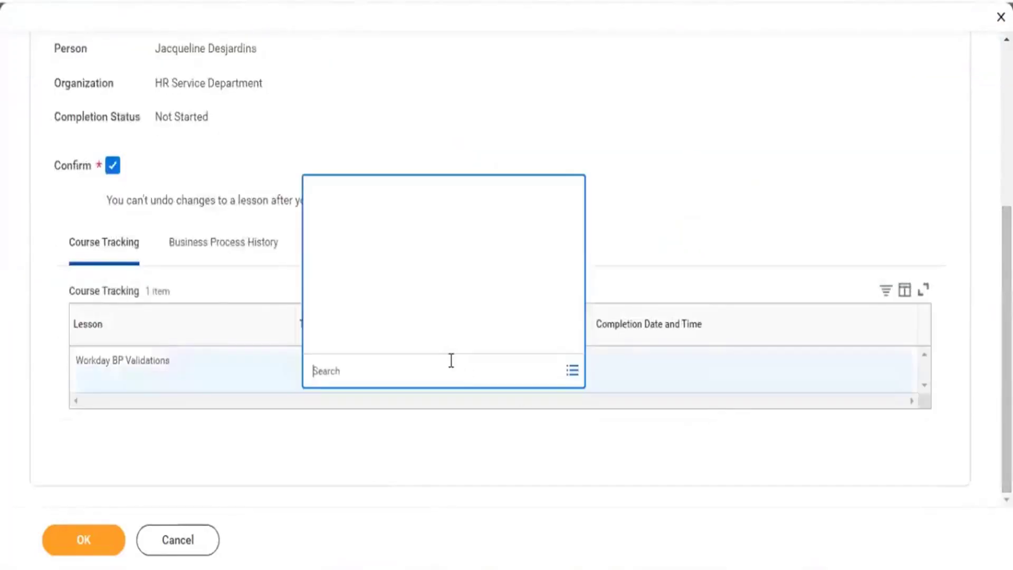
click(418, 340)
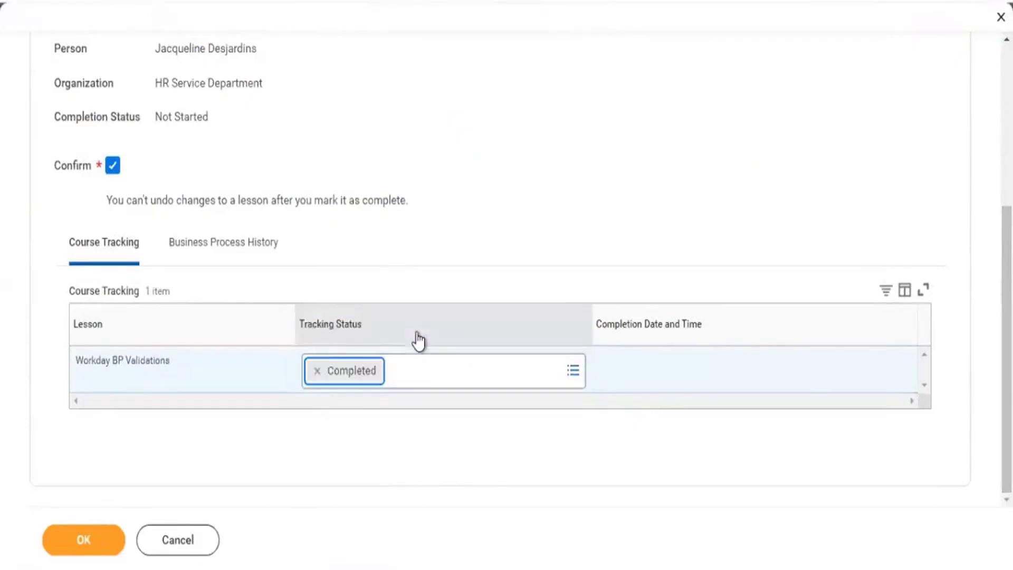
click(87, 543)
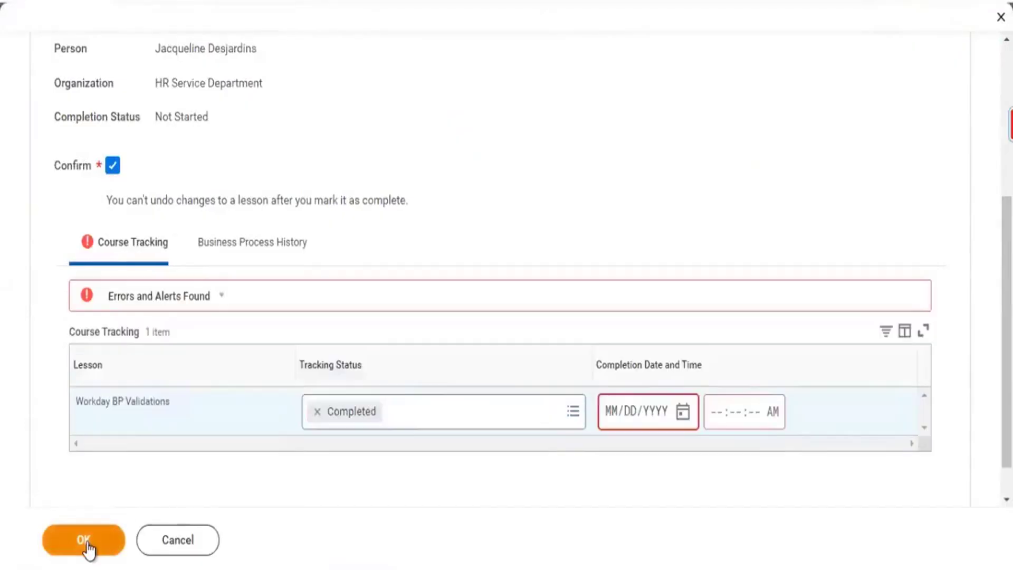
click(684, 414)
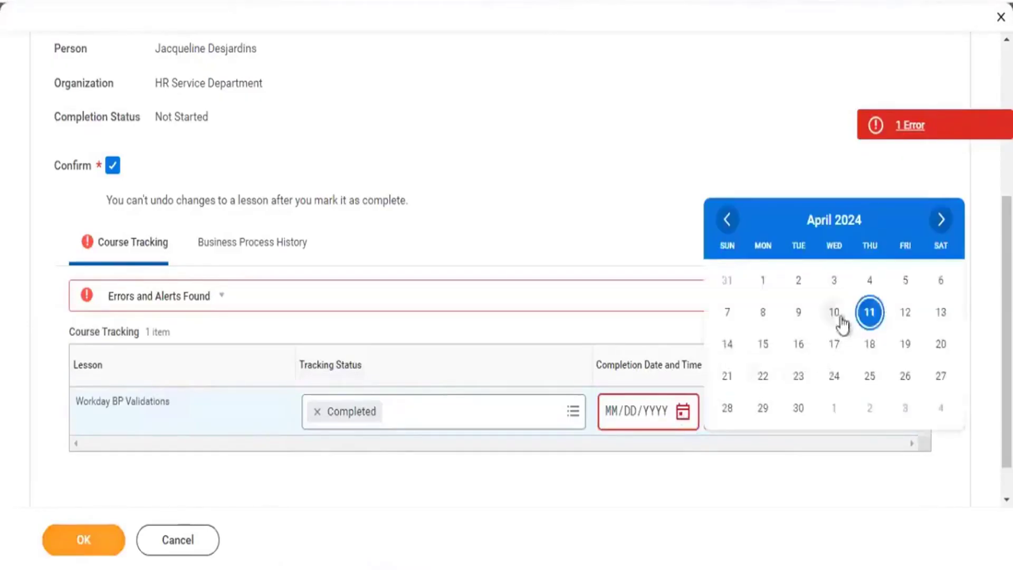
click(868, 313)
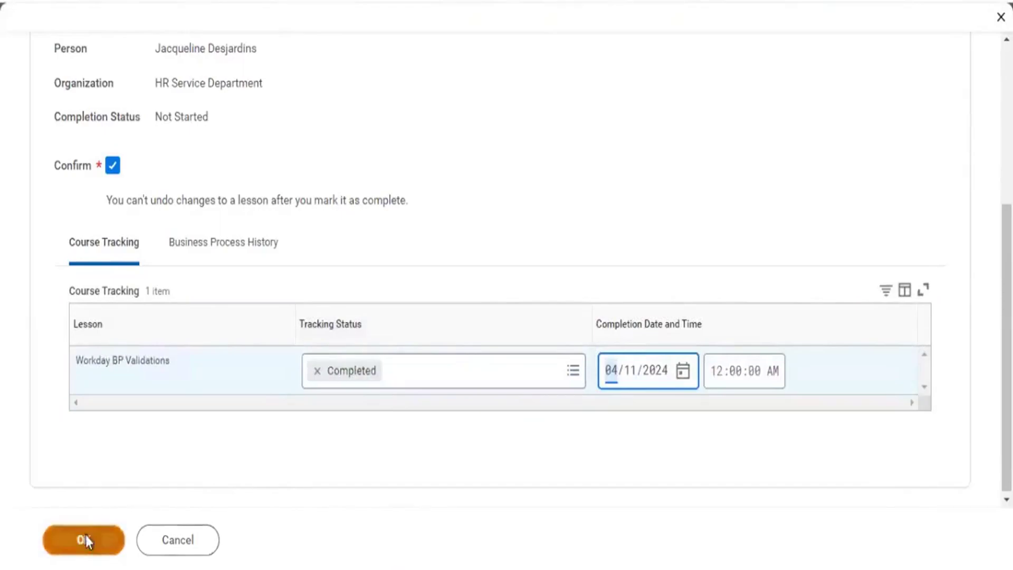
click(85, 535)
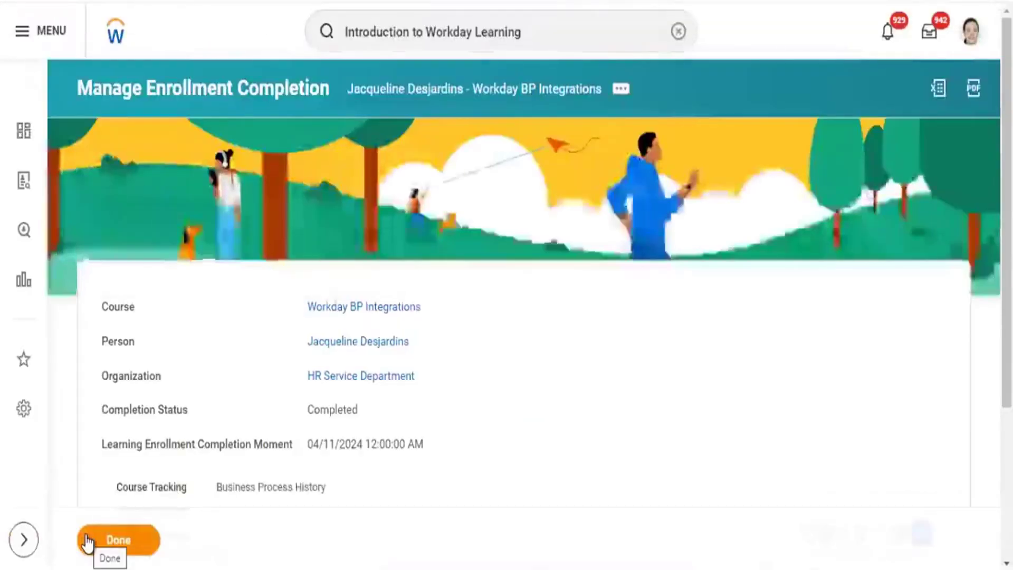
Step: Verify Workday BP Integrations now appears as Completed under Learning History
click(86, 535)
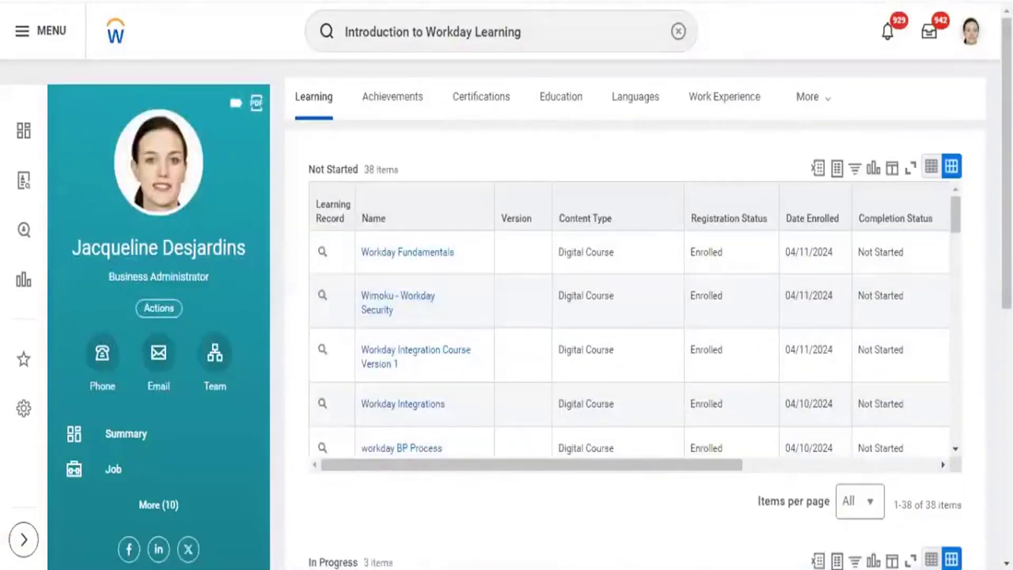
scroll(901, 393, down, 10)
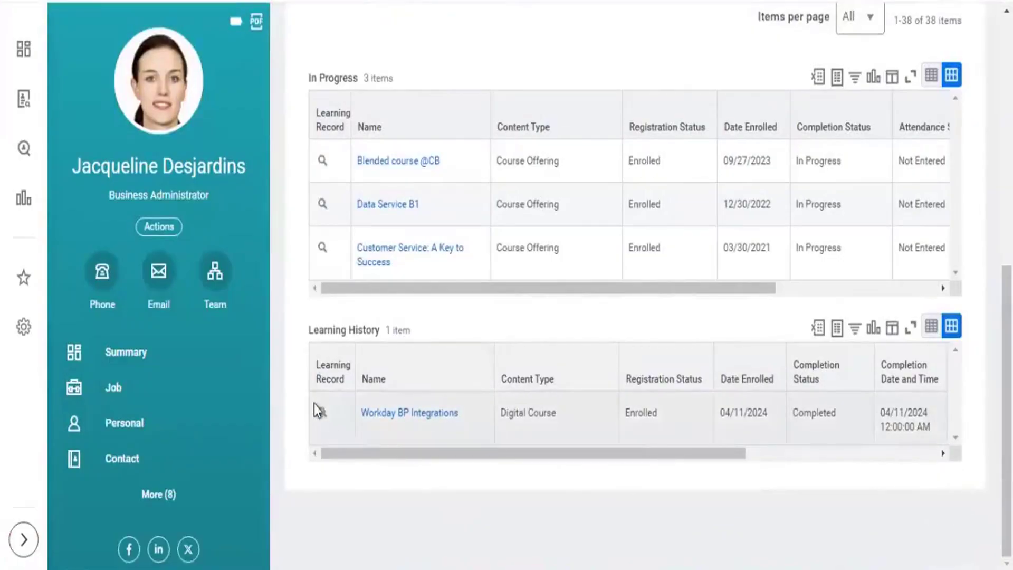
click(337, 417)
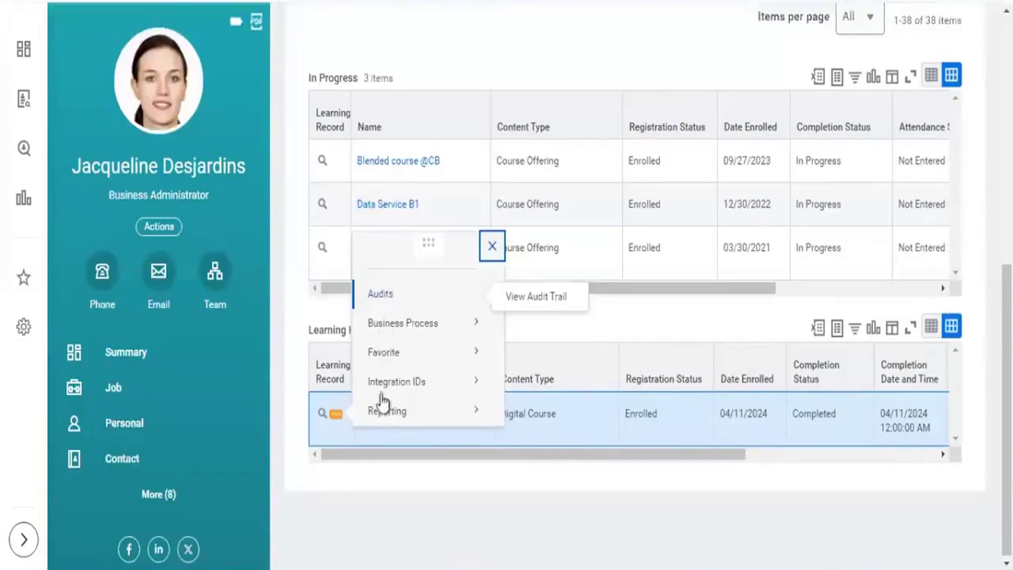
mouse_move(410, 315)
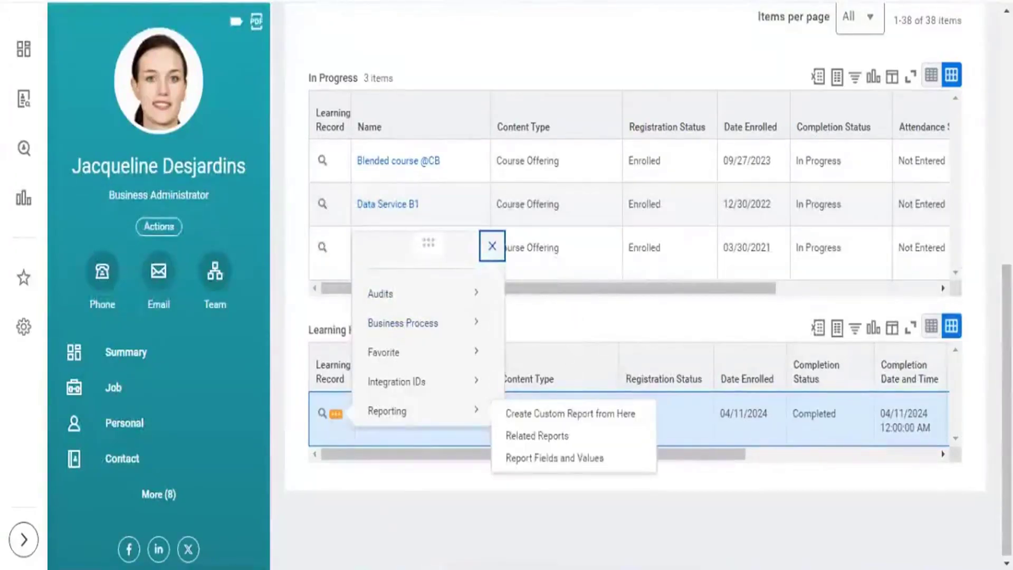
scroll(286, 252, up, 10)
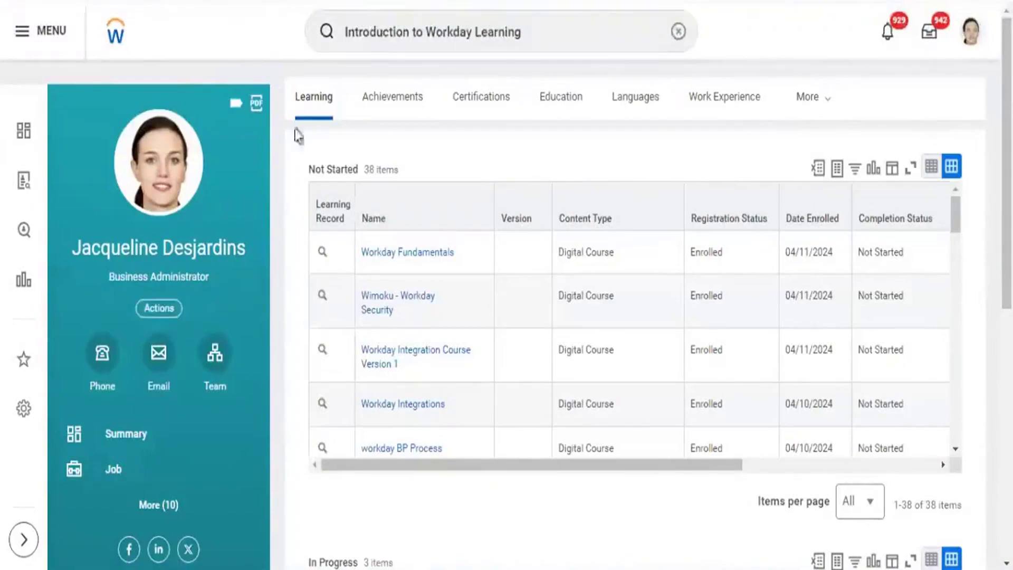
Step: Go from the Workday home page's full app list to the Learning app
click(115, 42)
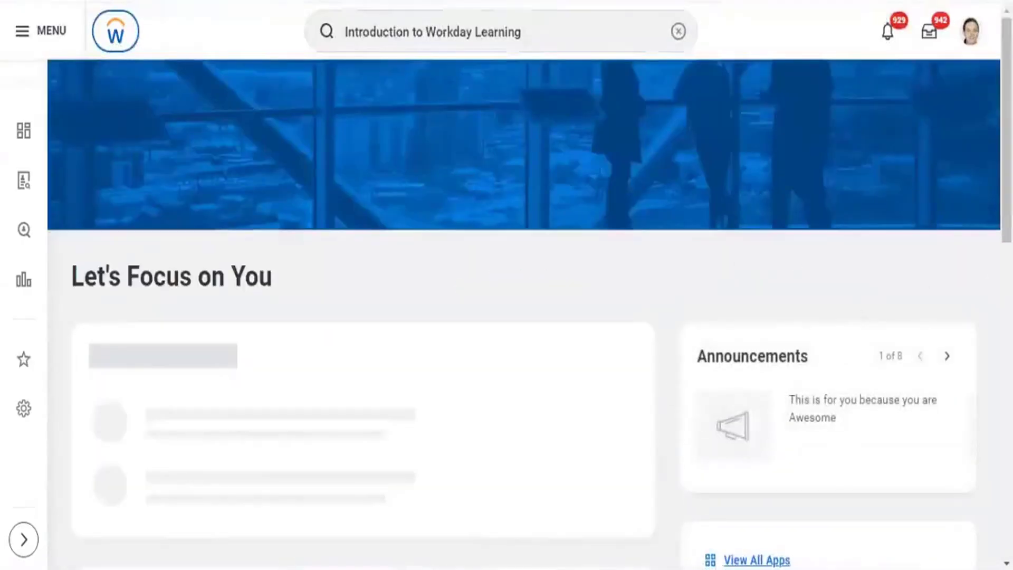
scroll(506, 285, down, 9)
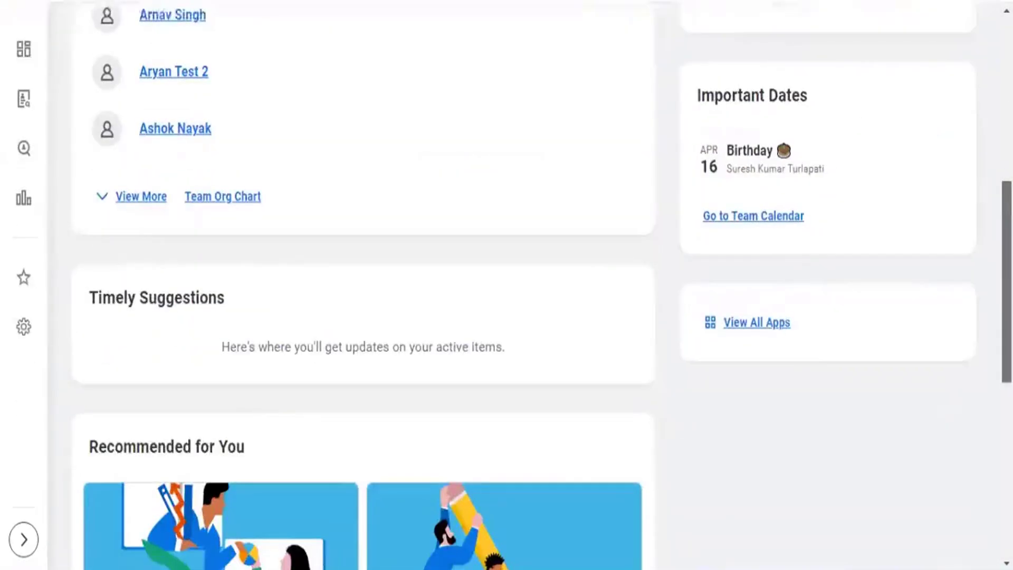
click(768, 323)
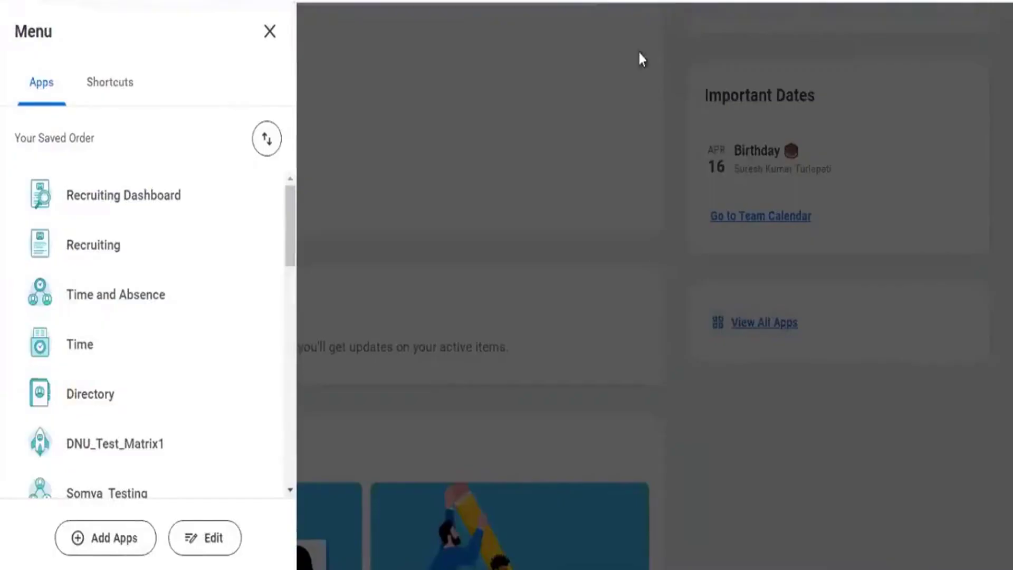
drag(290, 222, 284, 379)
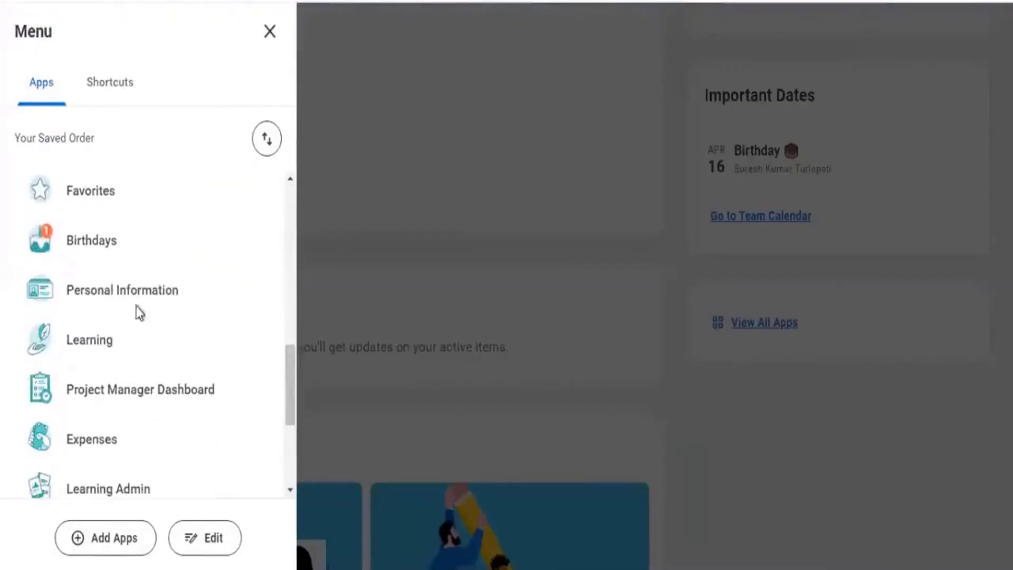
click(97, 341)
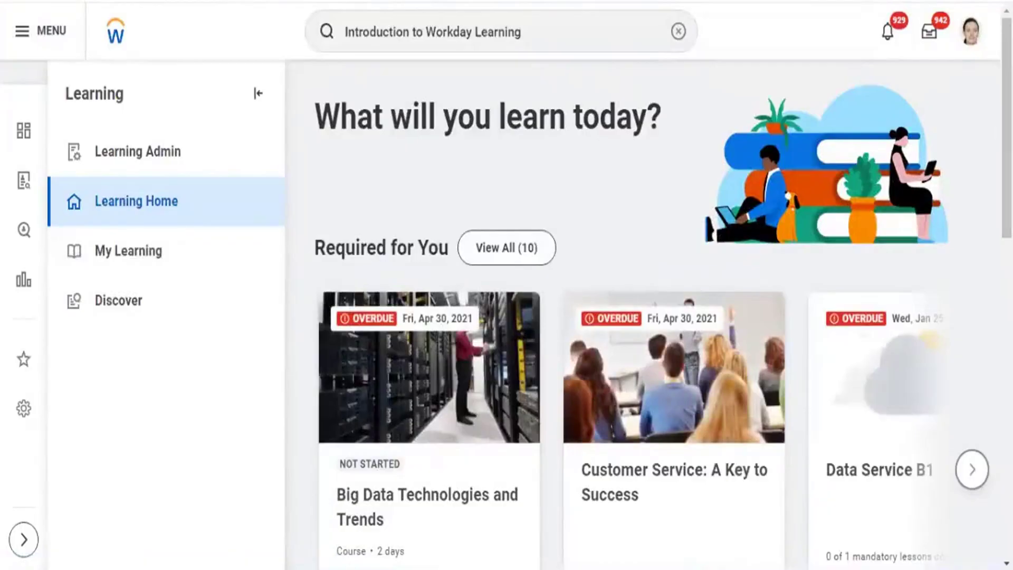
Step: Open My Learning and view the learning transcript with 38 not-started courses
scroll(616, 125, down, 7)
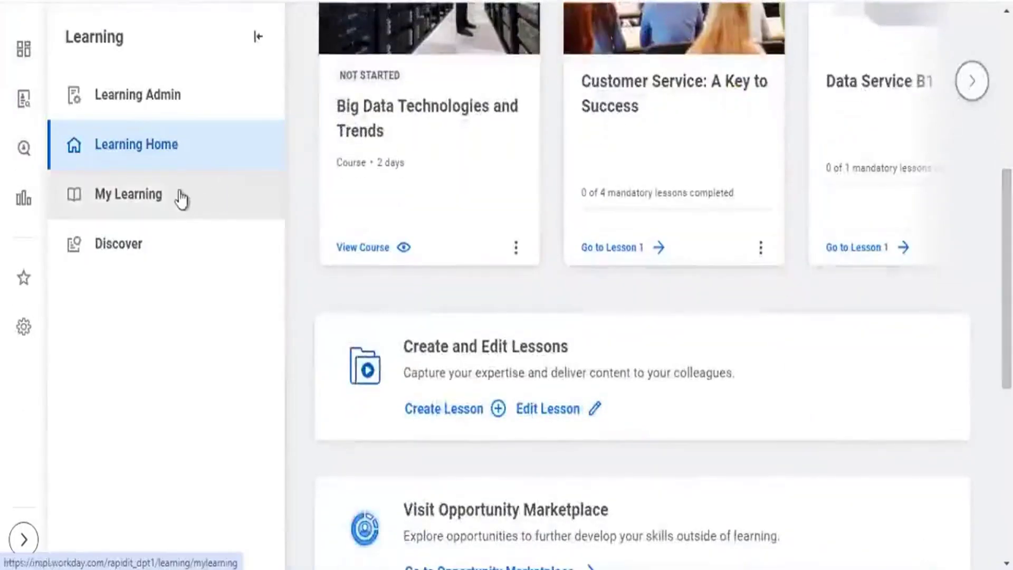
click(173, 196)
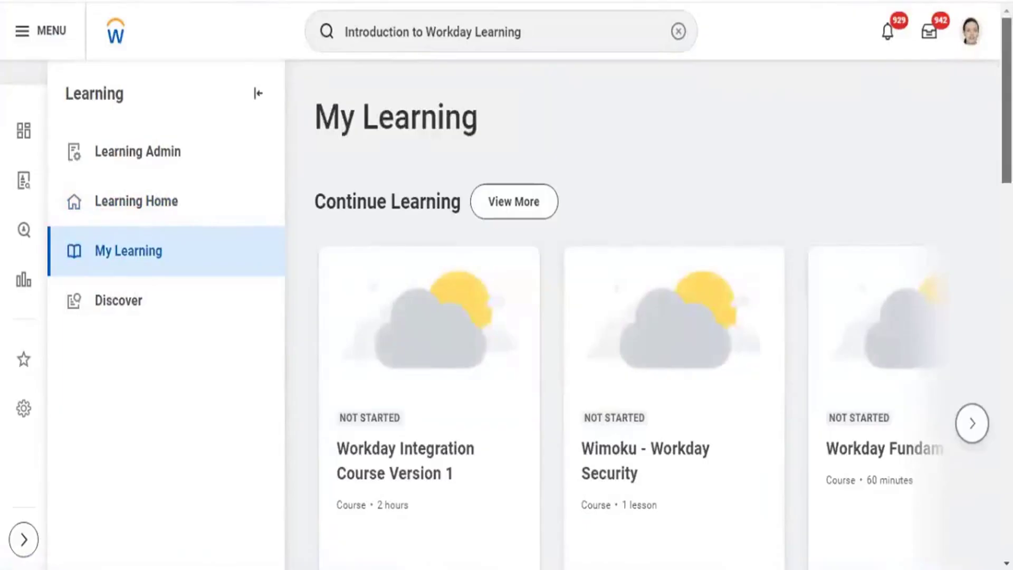
scroll(642, 285, down, 9)
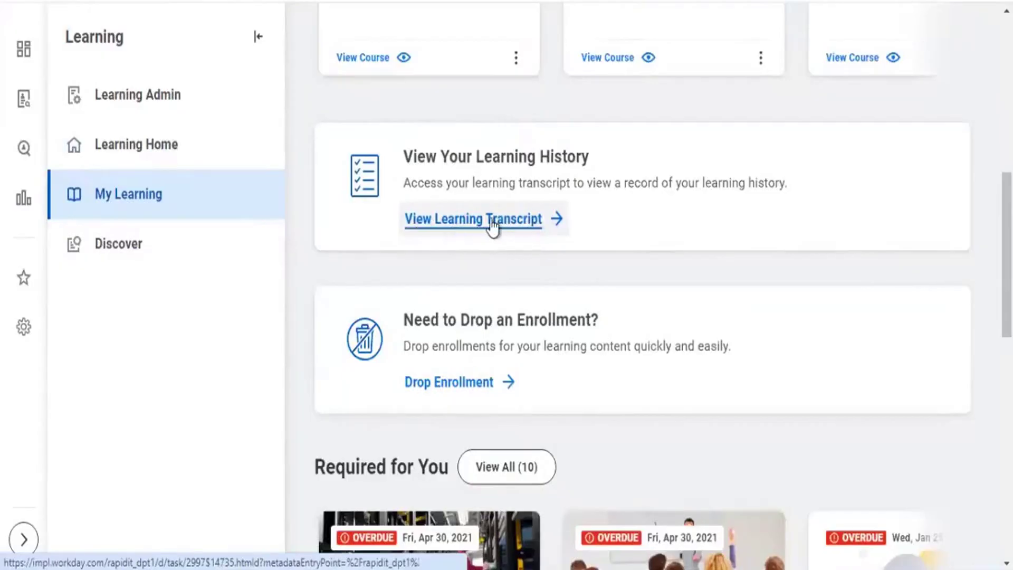
click(490, 220)
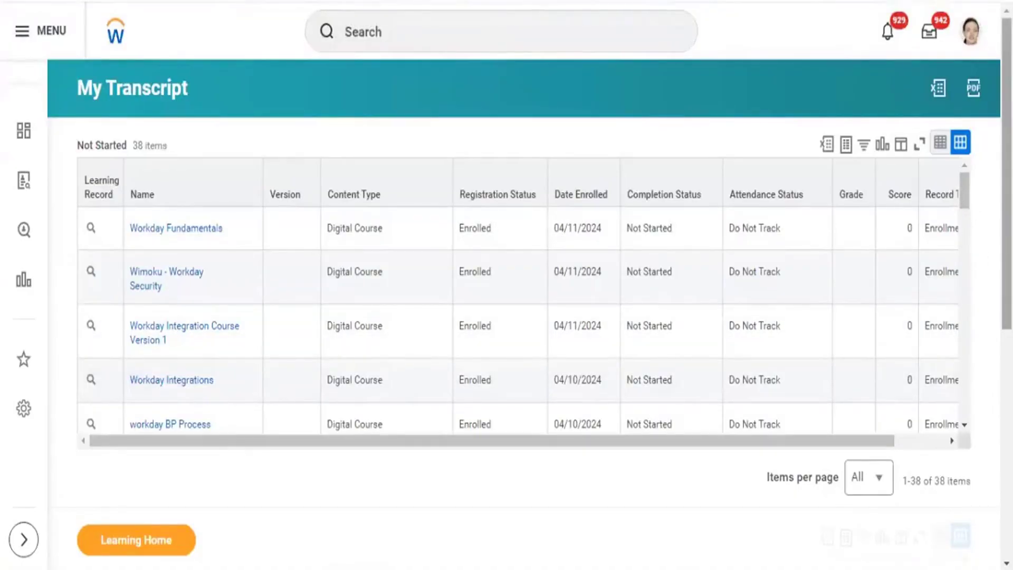
Step: Check the actions for the completed Workday BP Integrations transcript row, then close them
scroll(507, 285, down, 8)
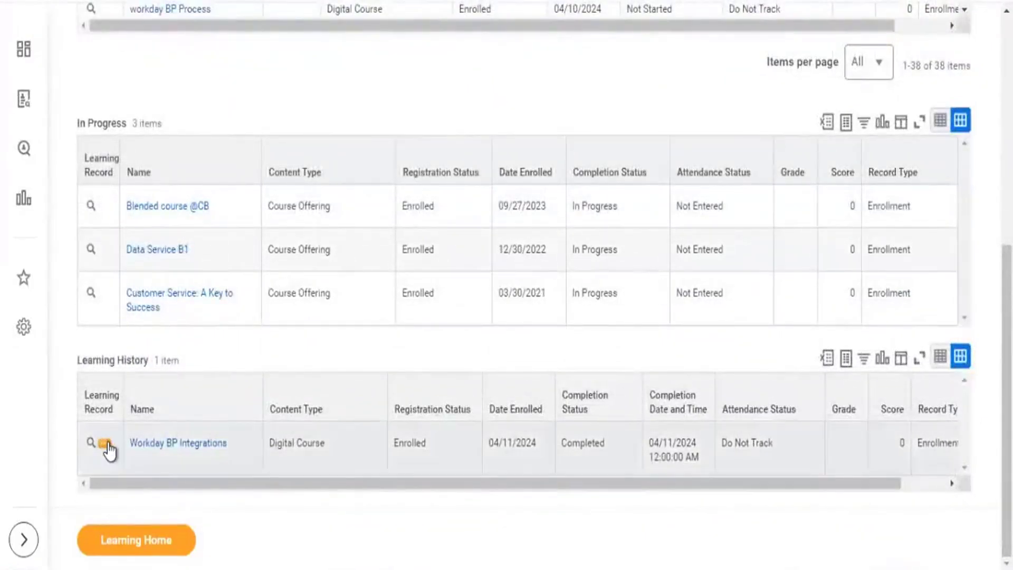
click(105, 444)
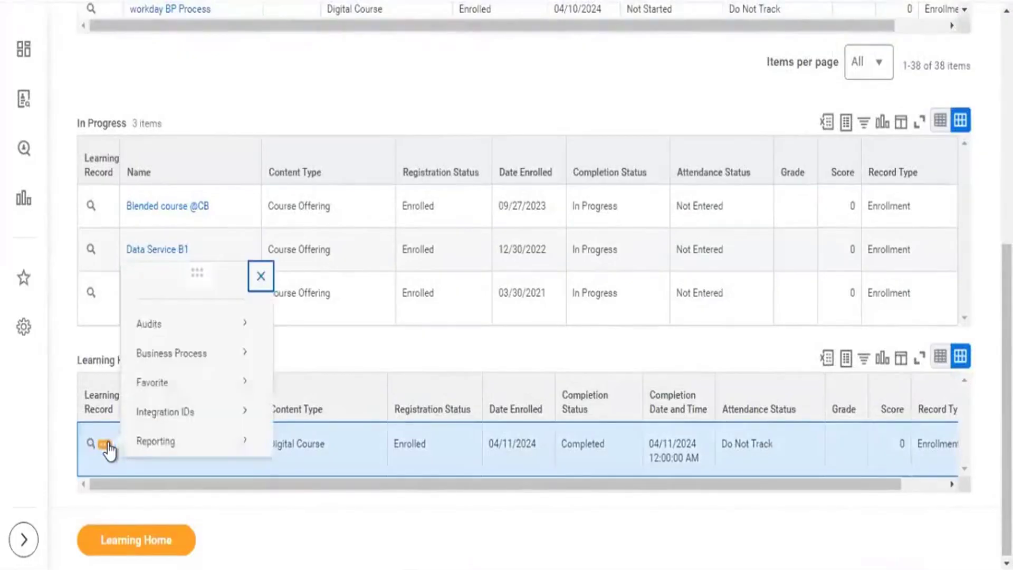
mouse_move(179, 353)
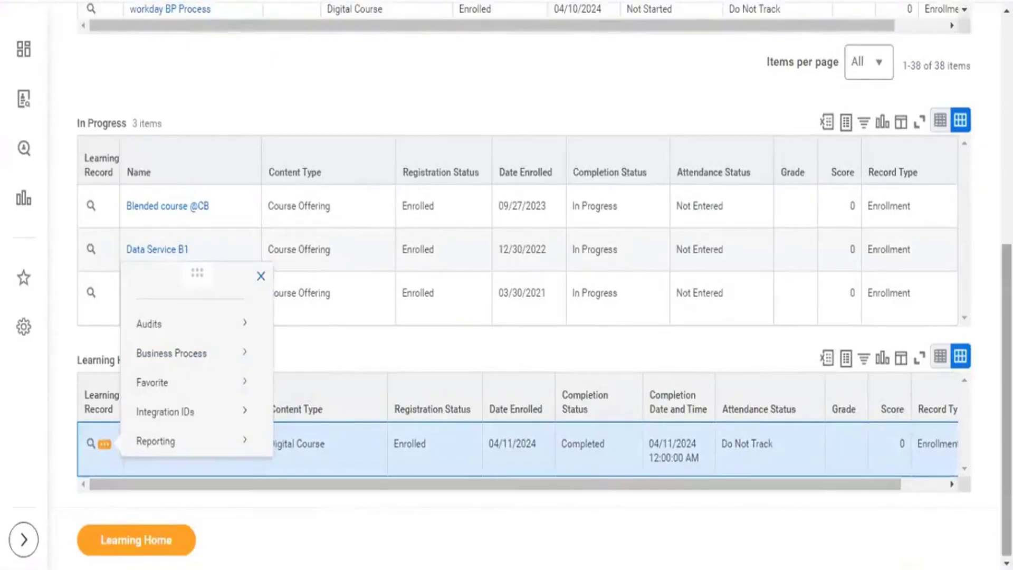
scroll(527, 285, up, 8)
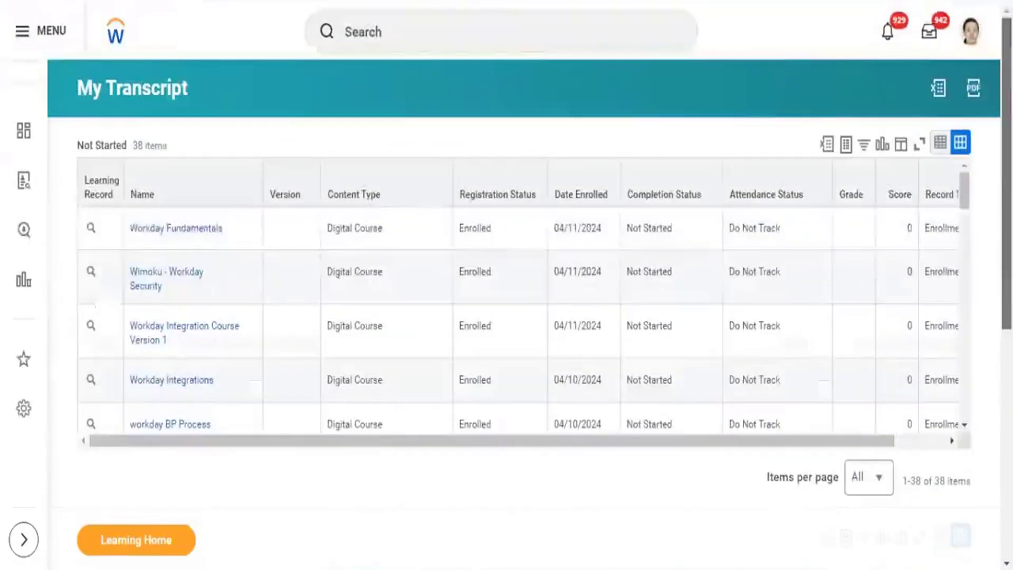
scroll(527, 285, down, 8)
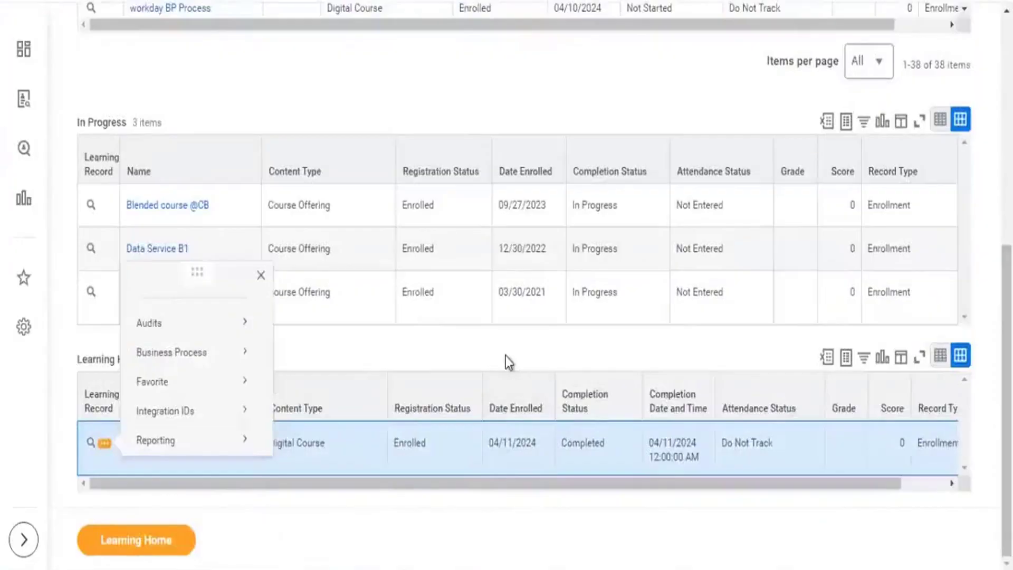
click(506, 355)
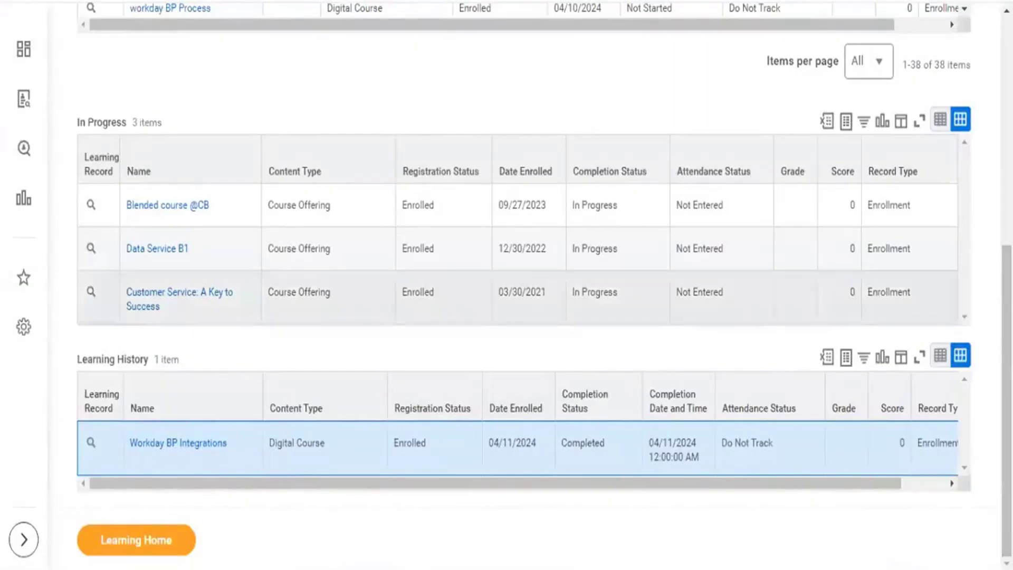
scroll(507, 285, up, 8)
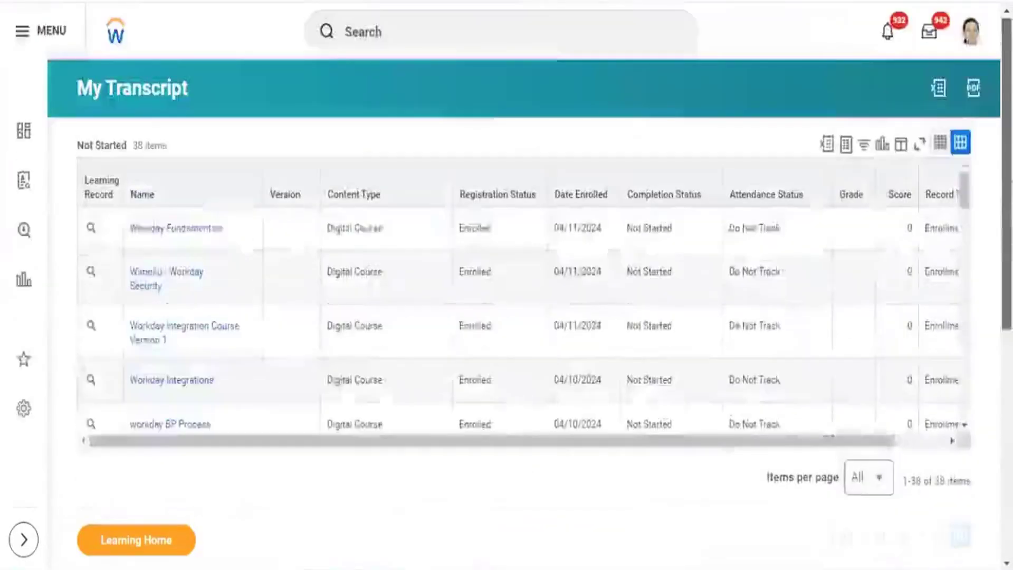
Step: Export the transcript to PDF, download it, and open My_Transcript.pdf in the browser
click(972, 88)
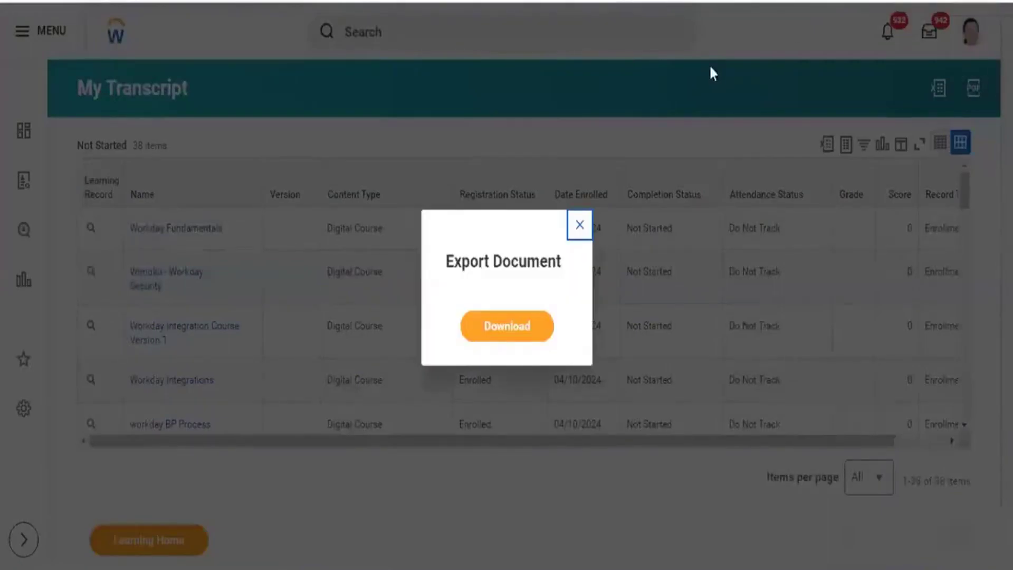
click(509, 326)
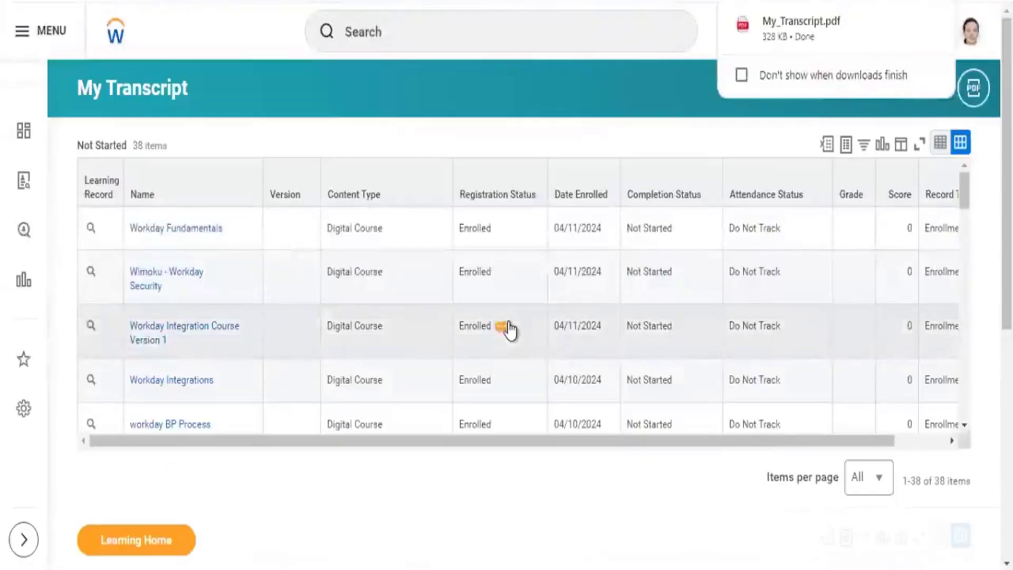
click(796, 22)
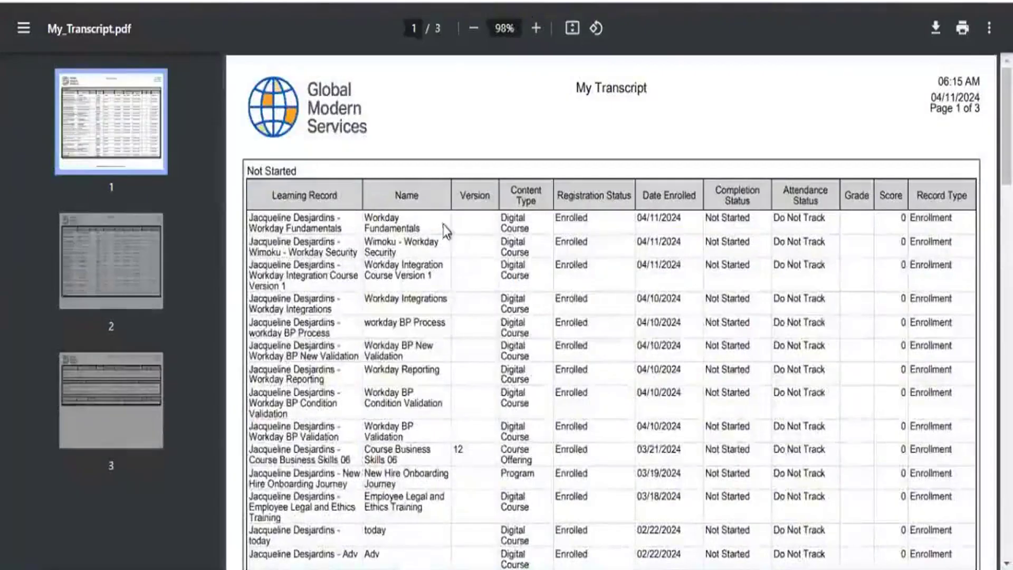
Step: Review pages 2, 3 and 1 of the transcript PDF, then close it to return to My Learning
click(128, 253)
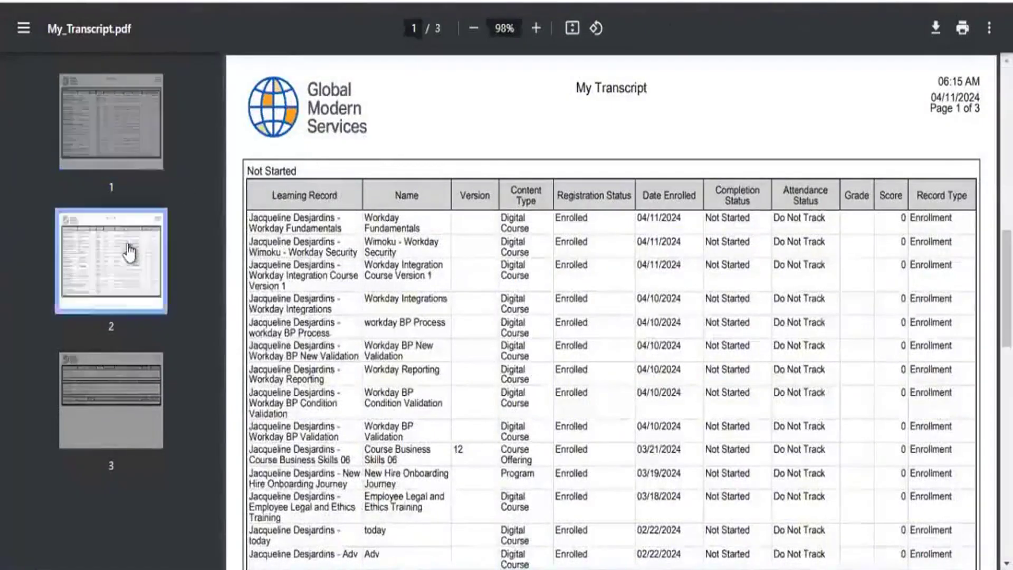
click(104, 391)
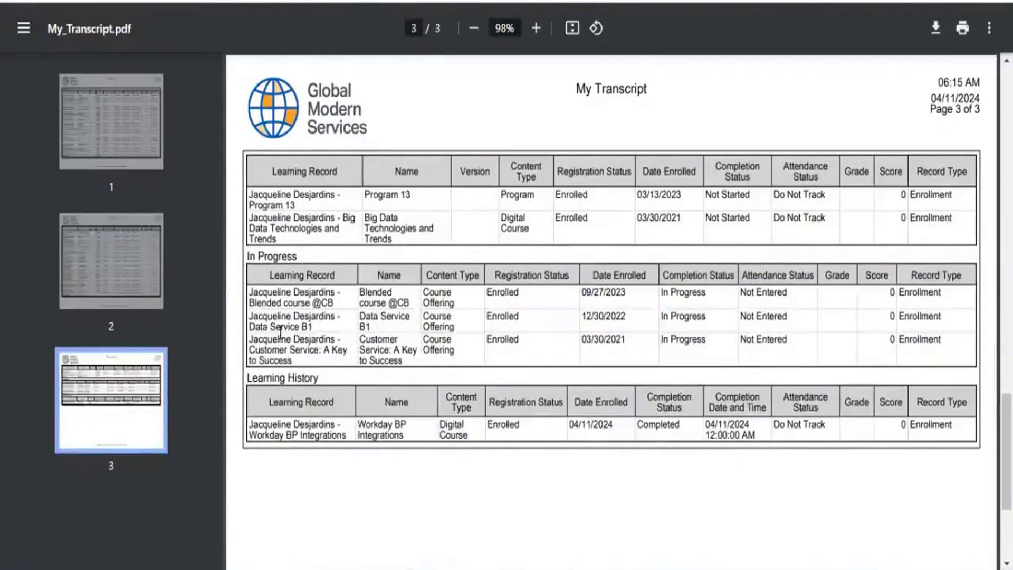
click(113, 129)
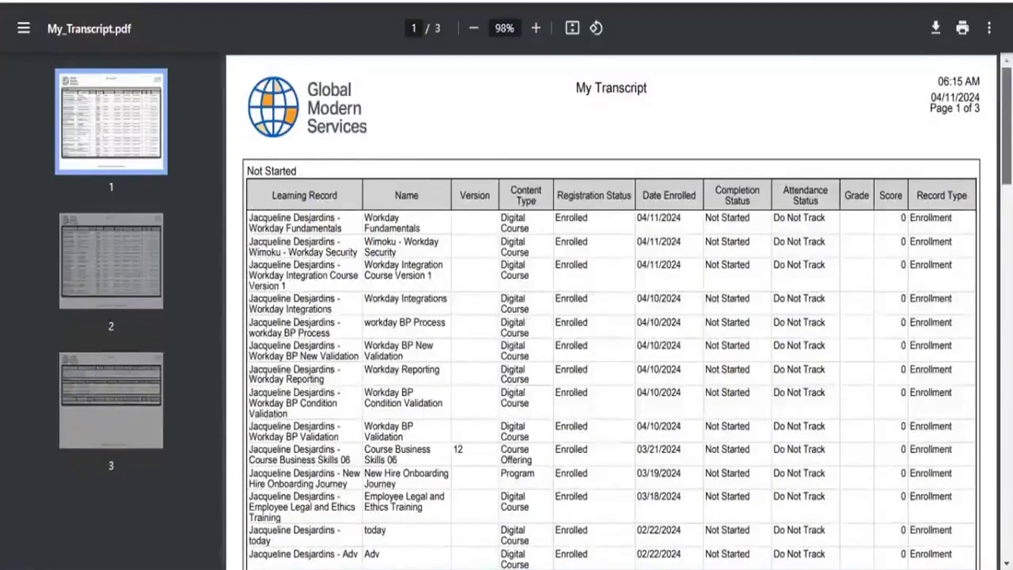
scroll(612, 312, down, 3)
scroll(612, 311, down, 6)
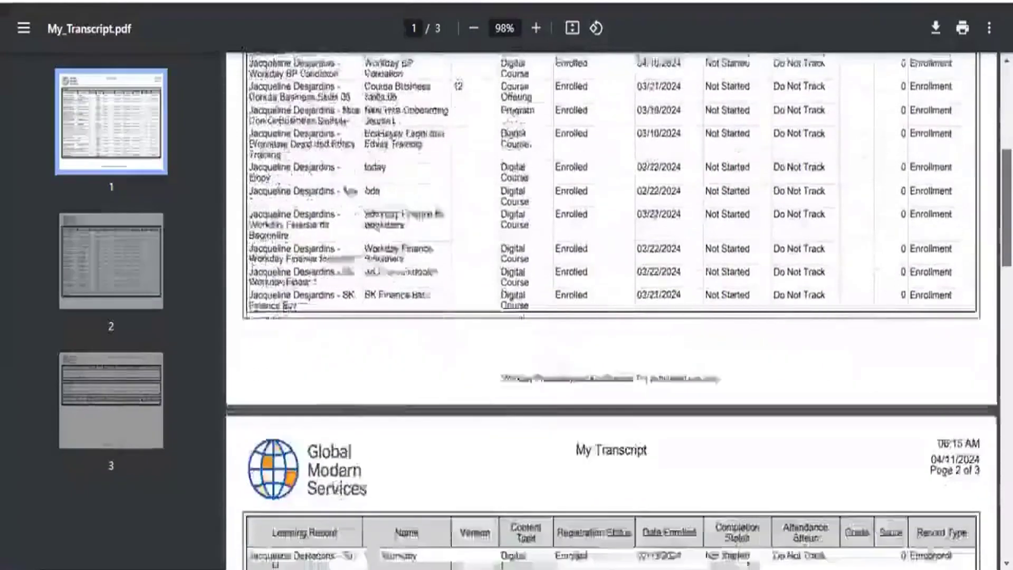
scroll(612, 311, down, 15)
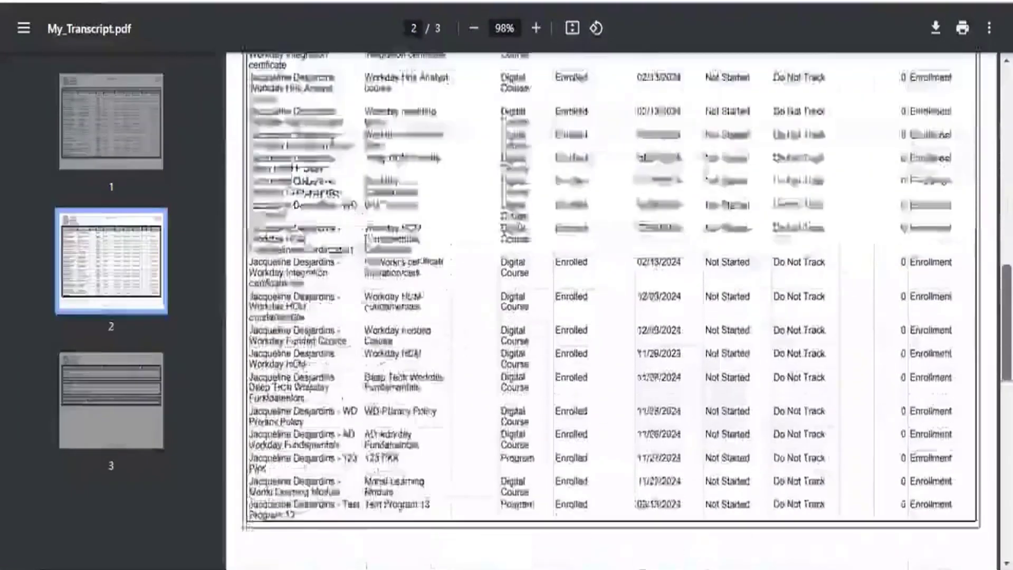
scroll(512, 370, down, 1)
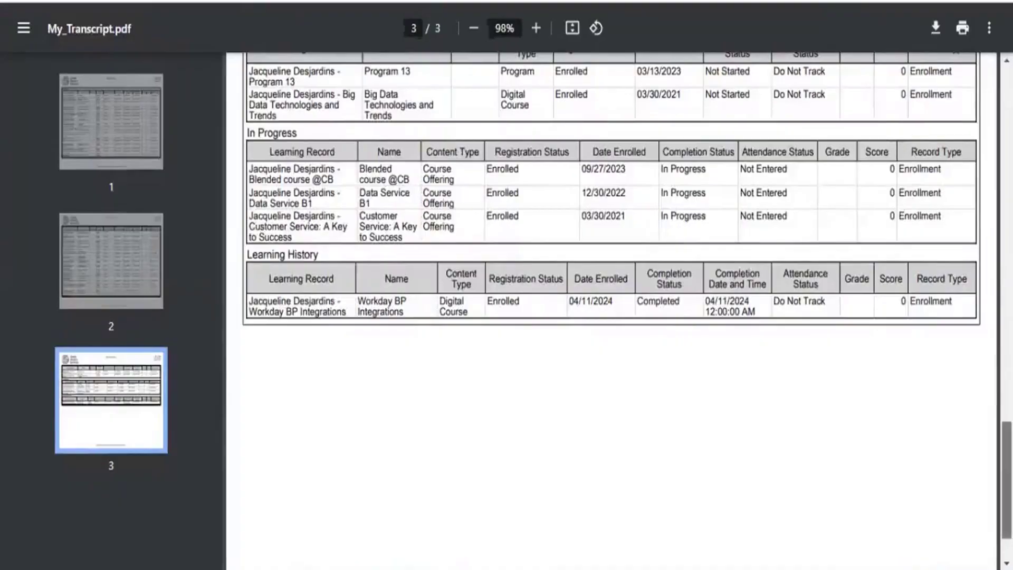
scroll(611, 312, up, 15)
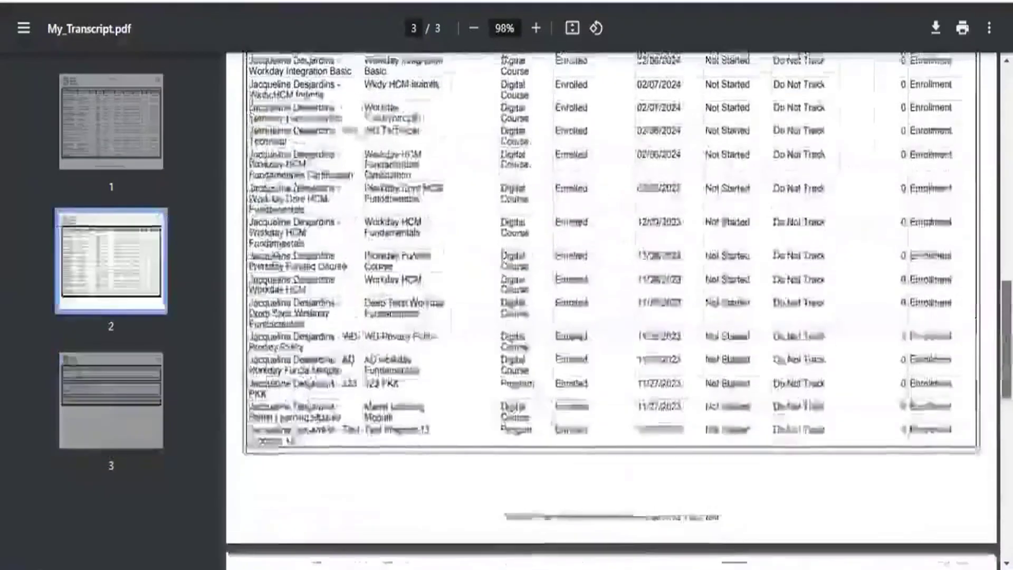
scroll(976, 153, up, 8)
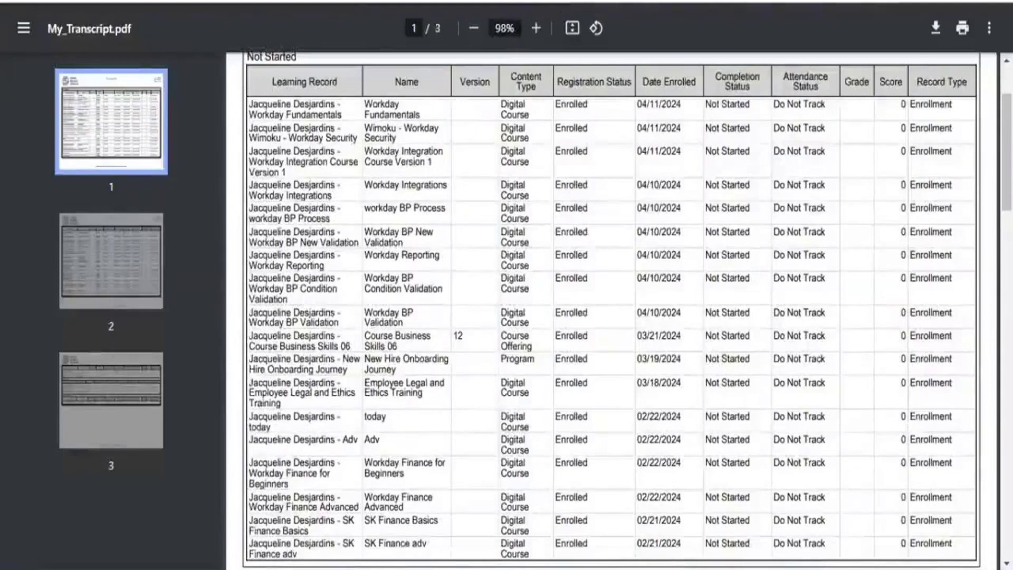
key(ctrl+shift+Tab)
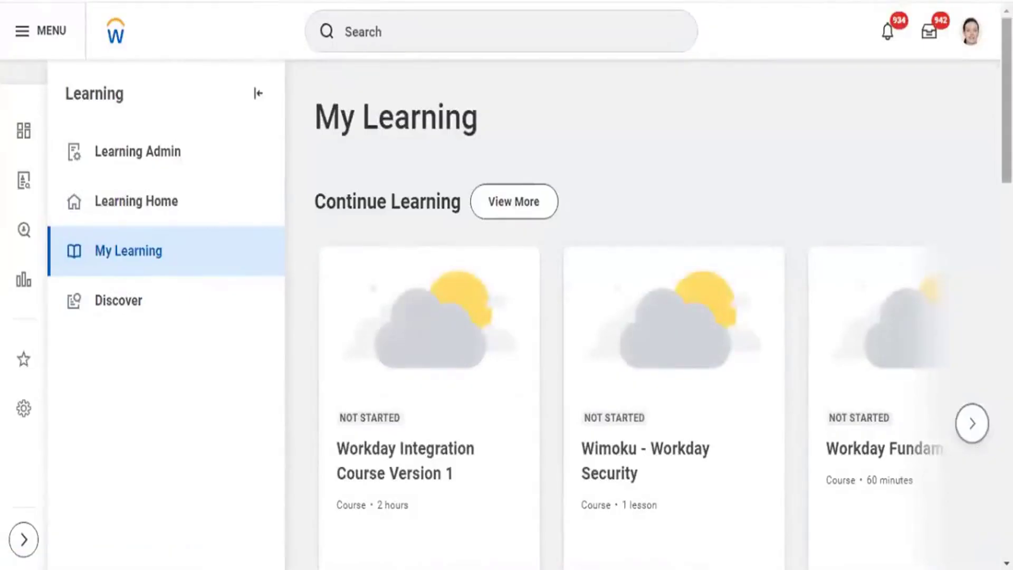
scroll(642, 285, down, 8)
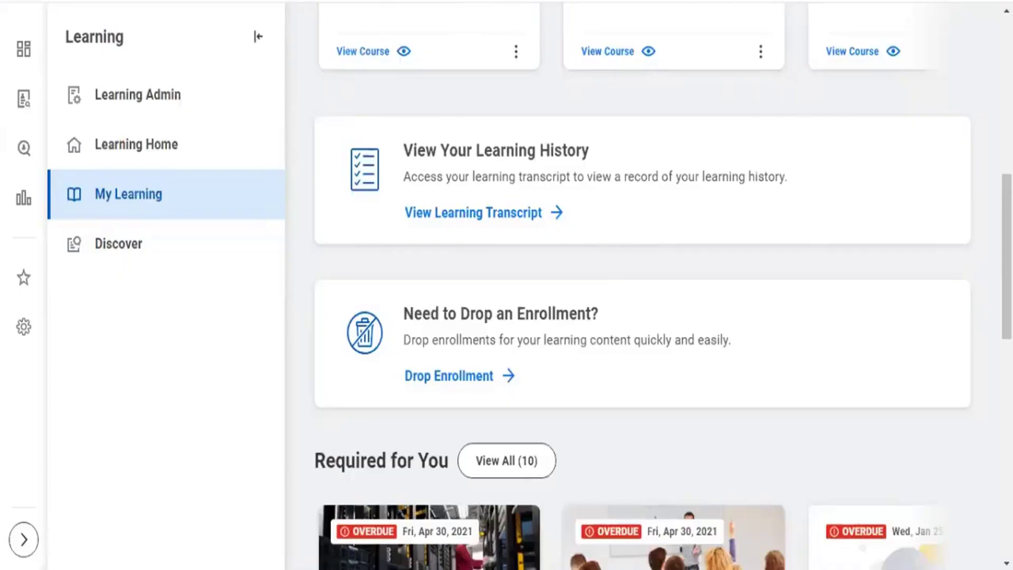
drag(1007, 257, 1006, 111)
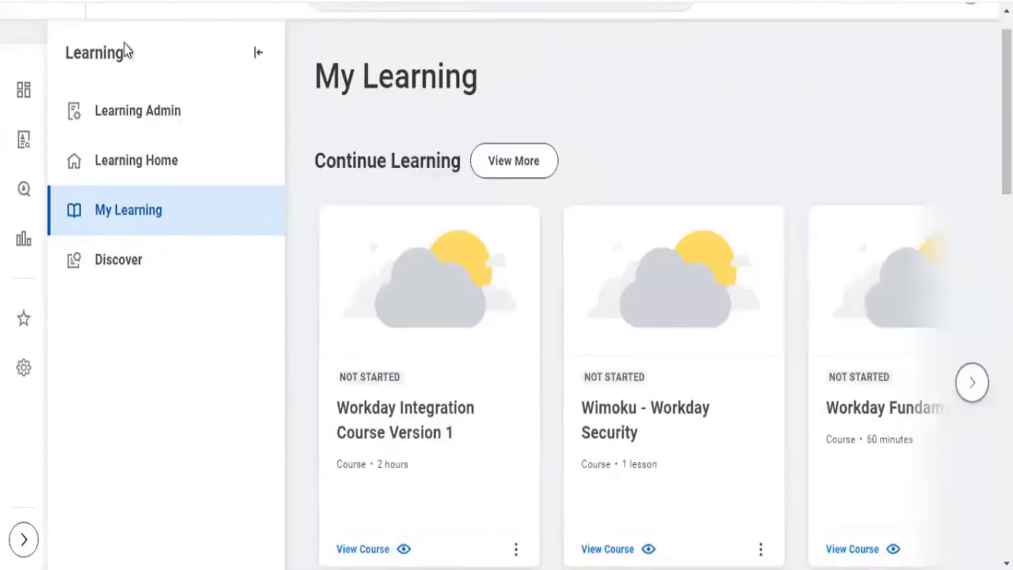
Step: Open the Learning Admin dashboard, look over it, and return to its top
click(150, 114)
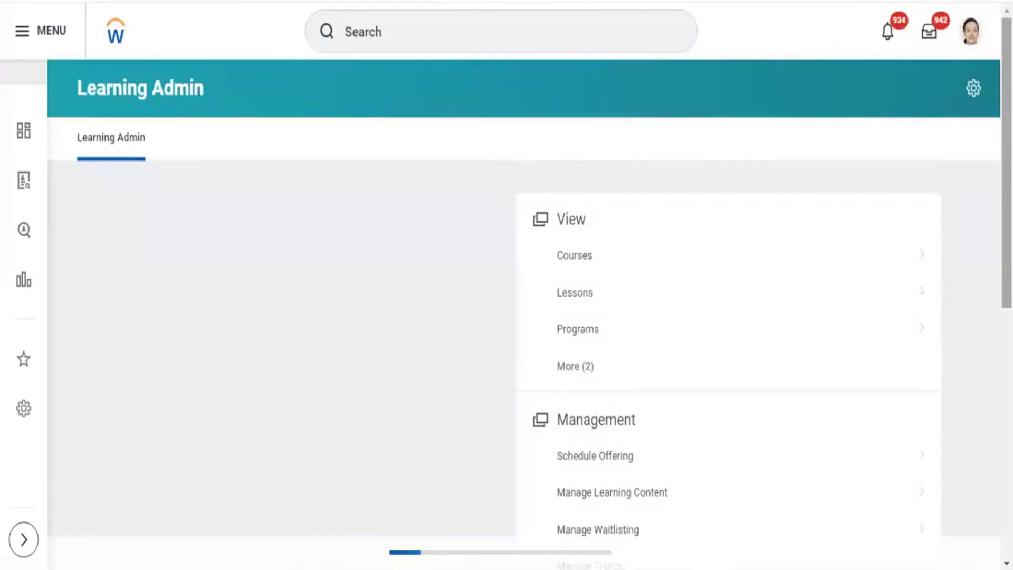
scroll(506, 285, down, 3)
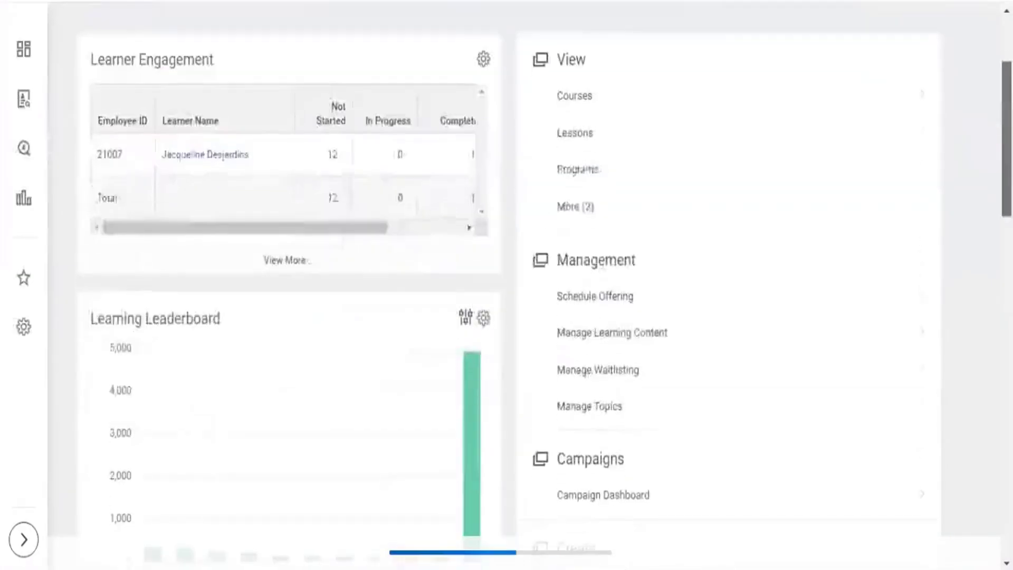
scroll(507, 285, down, 10)
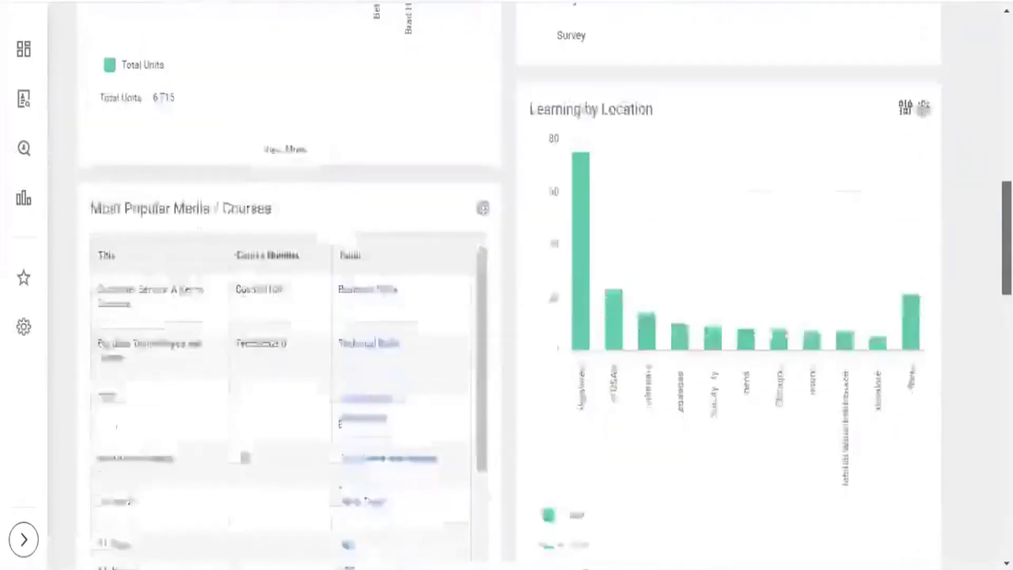
scroll(506, 285, down, 10)
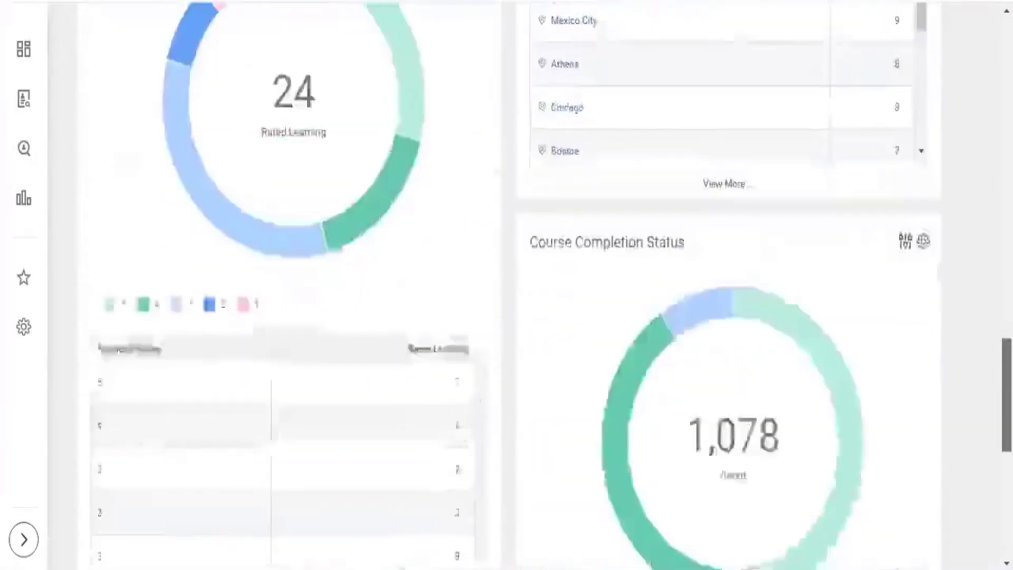
scroll(507, 285, down, 8)
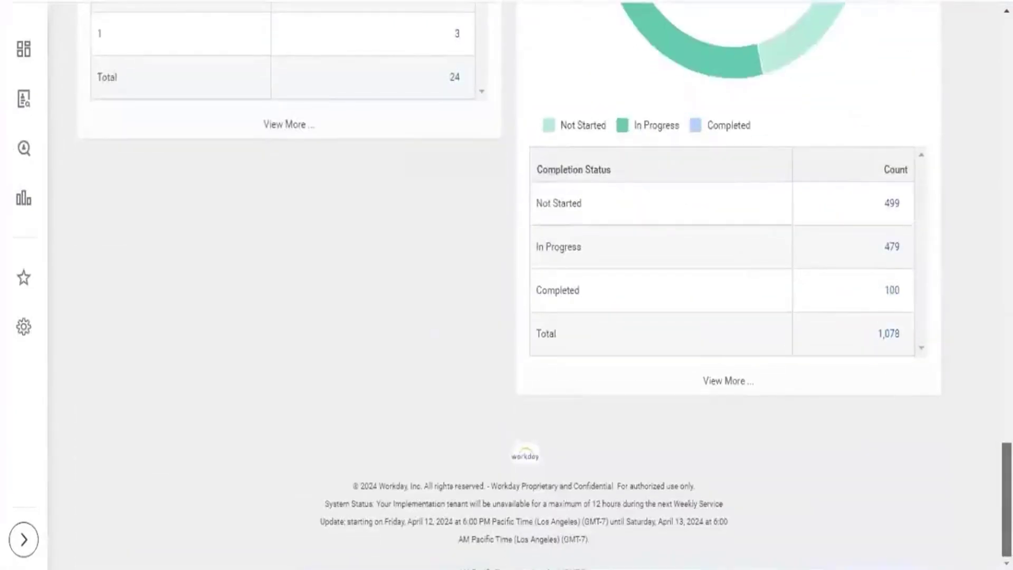
scroll(506, 285, up, 8)
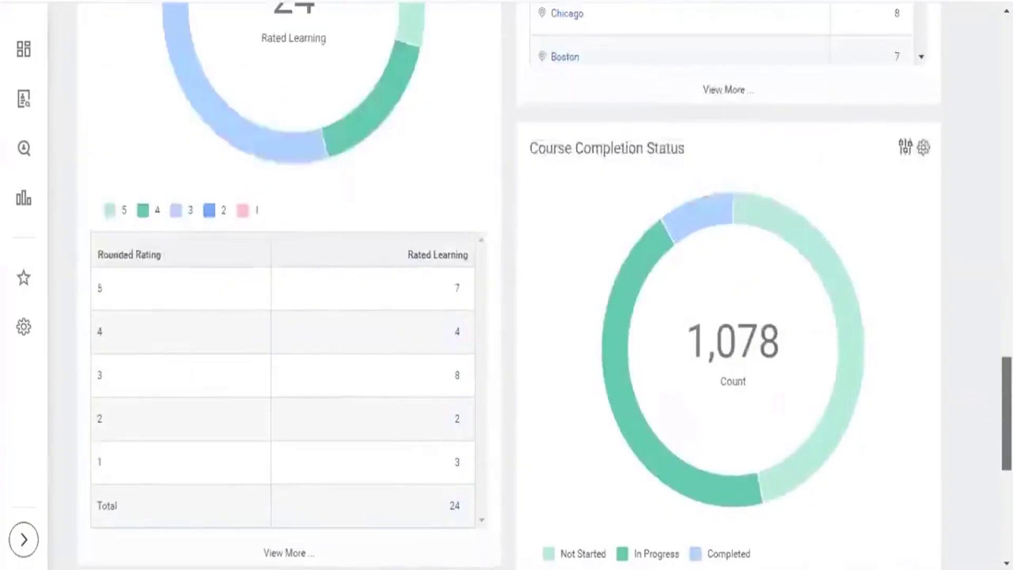
scroll(506, 285, up, 8)
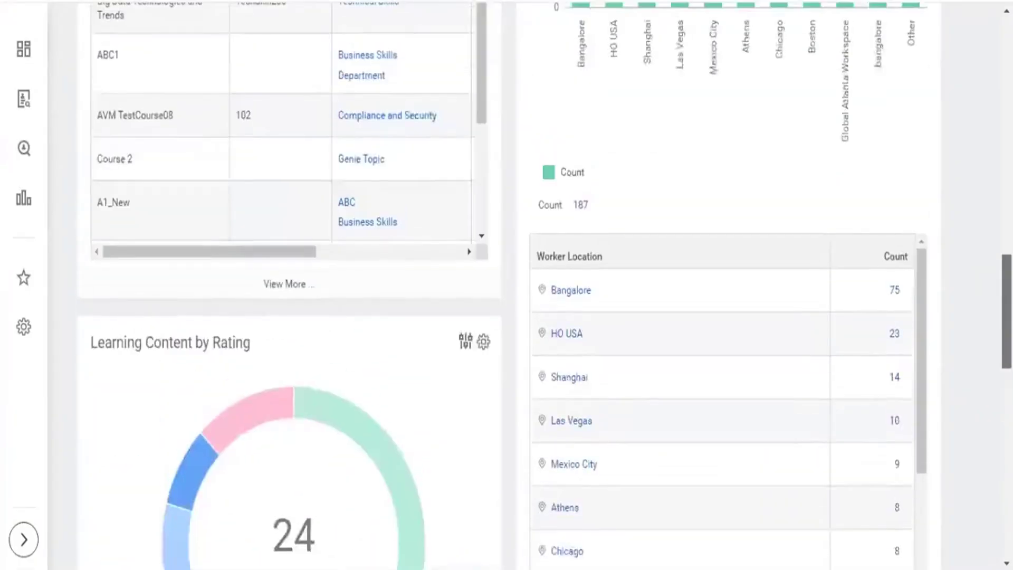
scroll(506, 285, up, 8)
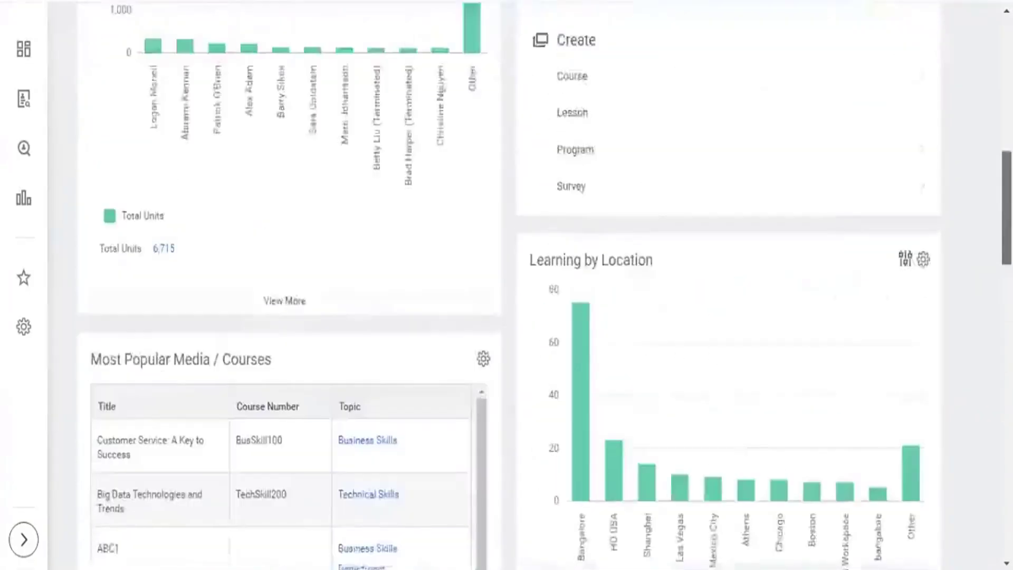
scroll(506, 285, up, 8)
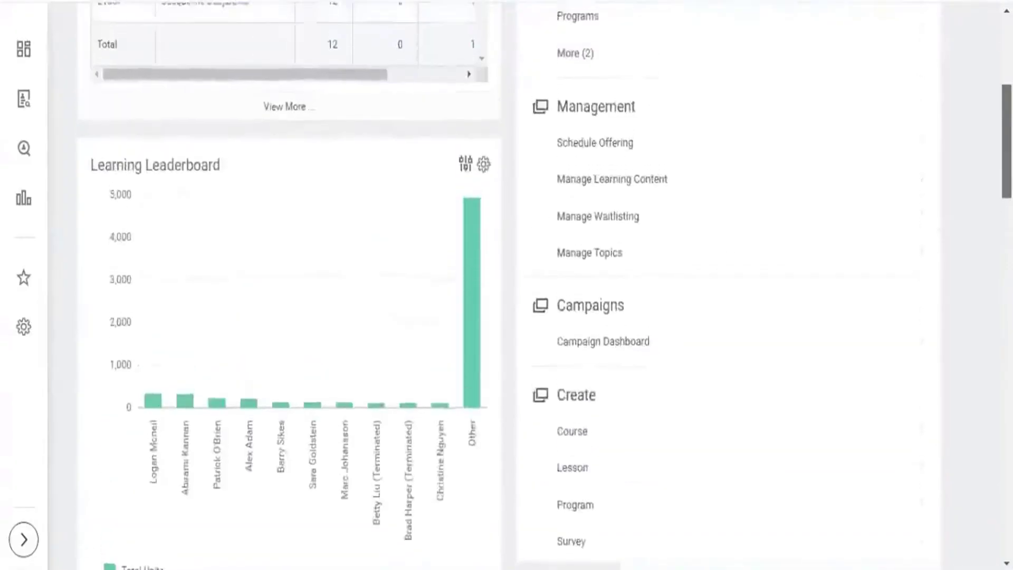
scroll(677, 283, up, 5)
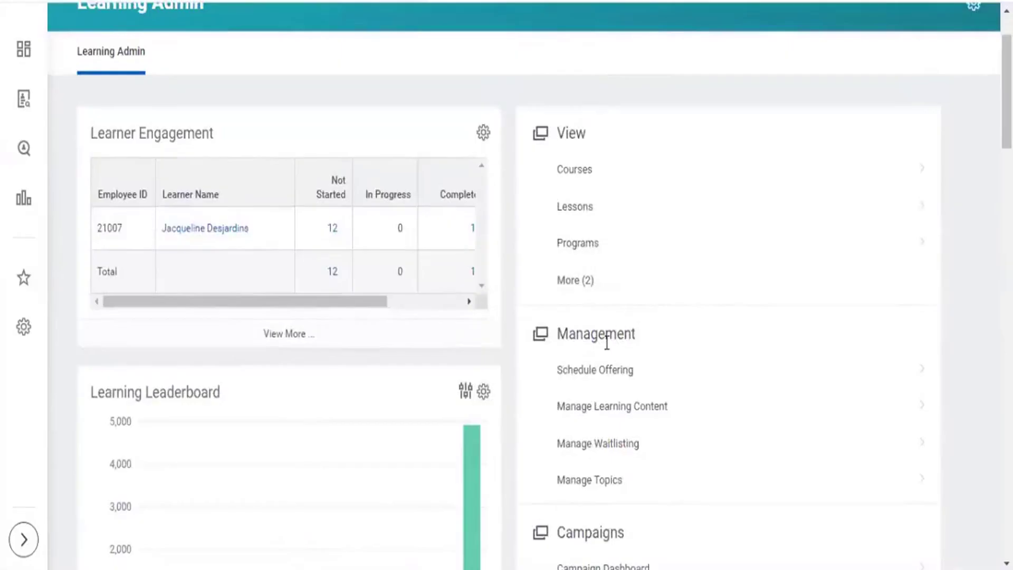
Step: Expand the View list with More (2) to reveal Campaigns and Topic
click(575, 288)
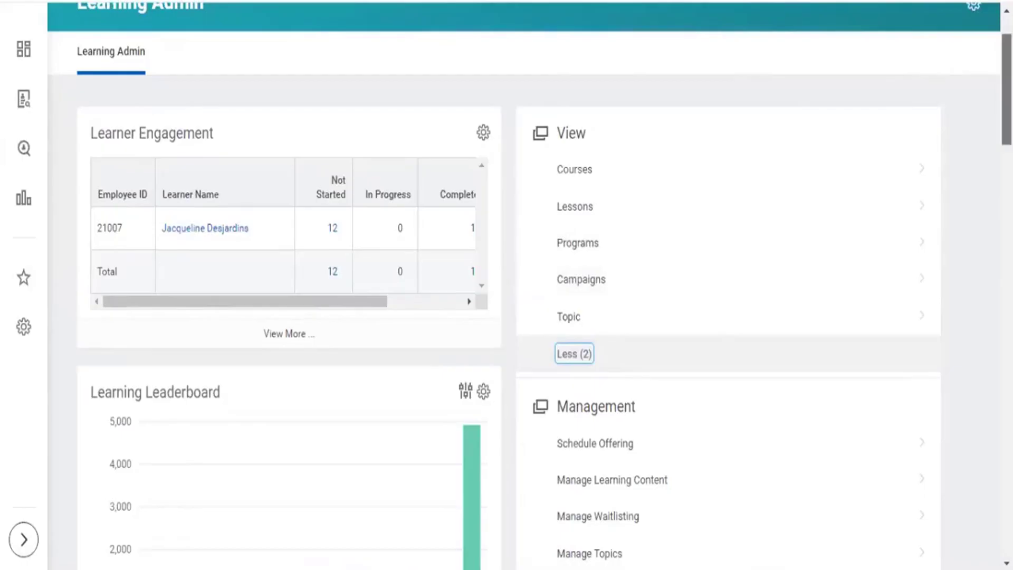
scroll(507, 285, up, 3)
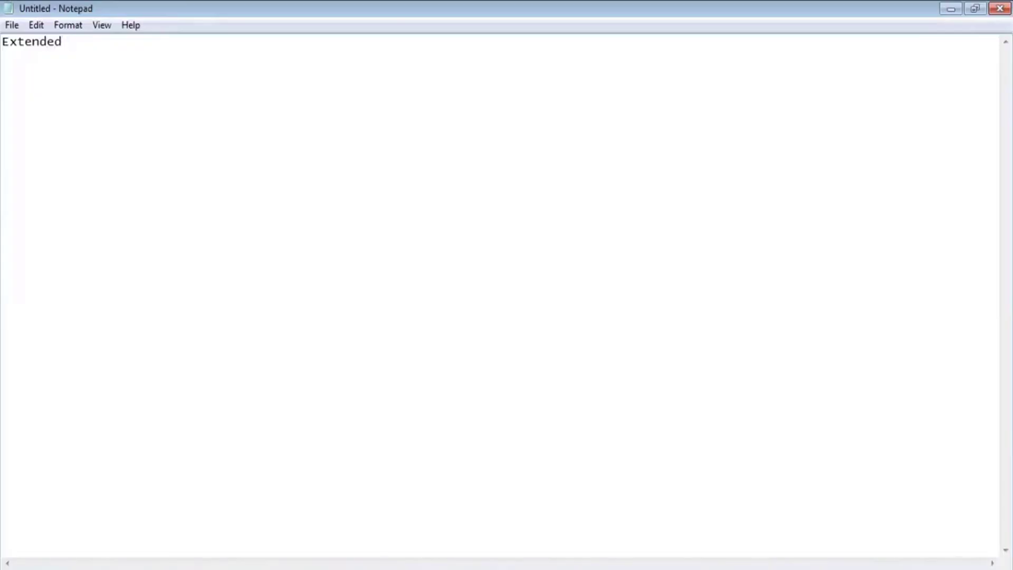
Step: Finish the 'Extended Enterprise Learning Module' heading, underline it with dashes, and leave blank lines below
text(Enterprise L)
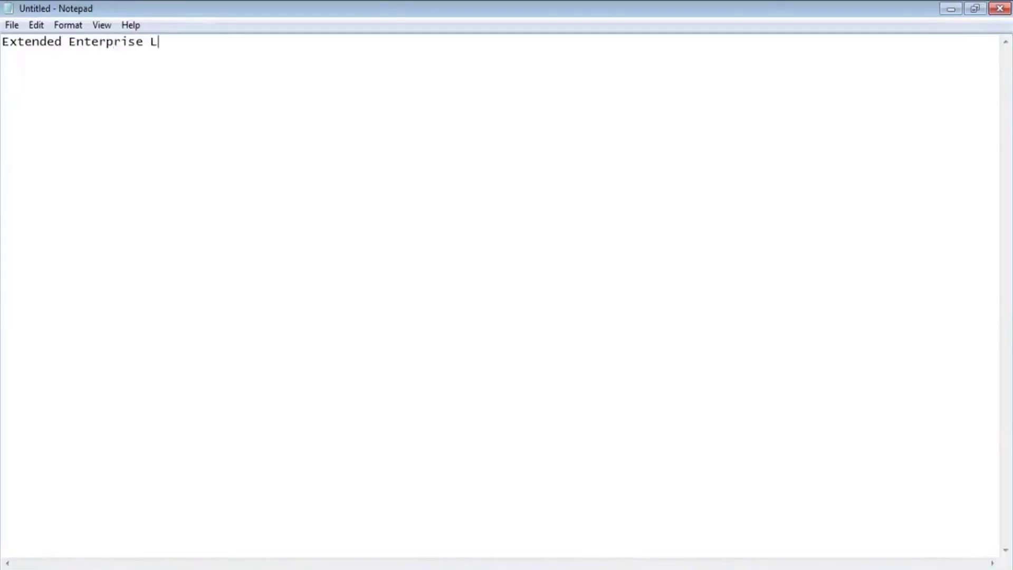
text(earning Module)
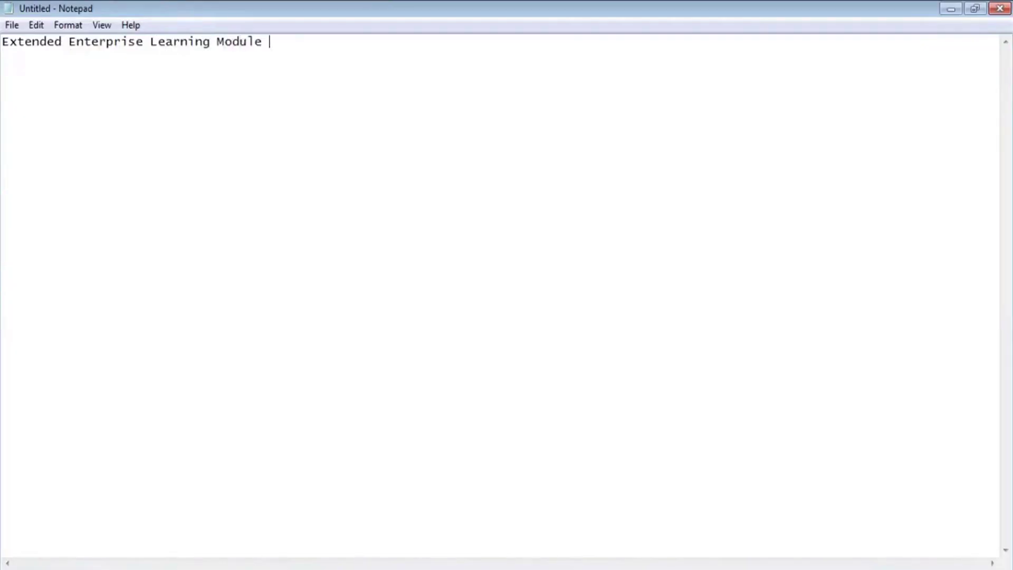
key(Return)
key(BackSpace)
key(Return)
text(--------------------------------------)
key(BackSpace)
key(BackSpace)
key(BackSpace)
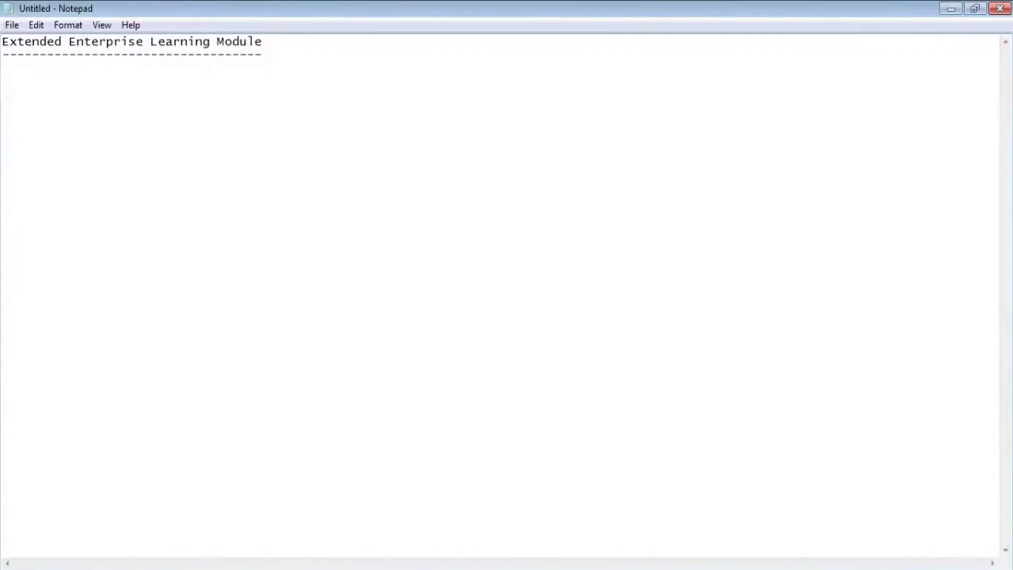
key(Return)
key(Return)
Step: Add the dash-underlined 'Workday Learning' subheading and begin a 'Learners - ' line beneath it
text(Workday )
text(Learning)
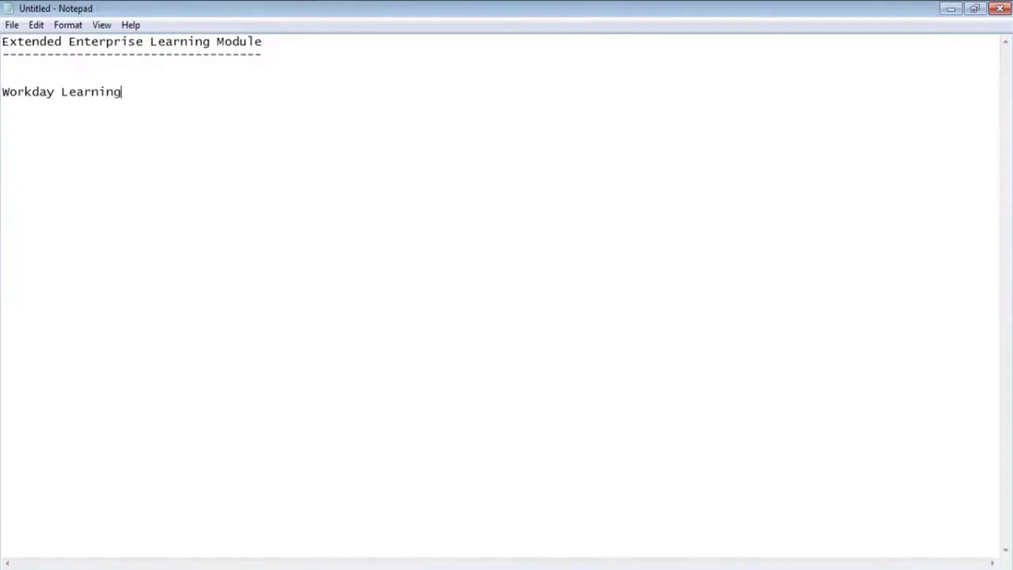
key(Return)
text(----------------)
key(Return)
key(Return)
text(Learners)
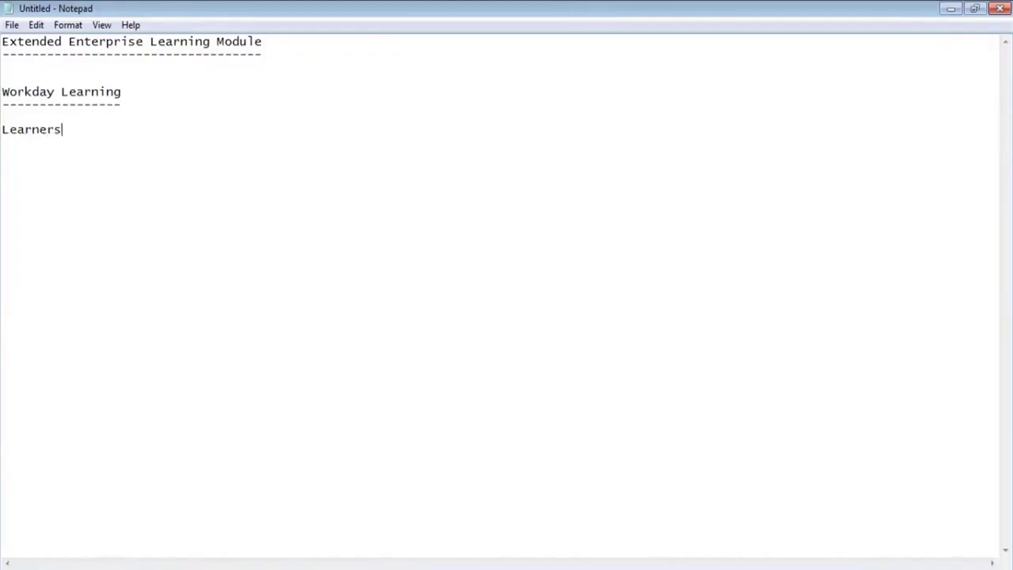
text( - t)
Step: Delete the stray 'y' and its blank line under the main heading
click(54, 61)
text(y)
key(BackSpace)
key(BackSpace)
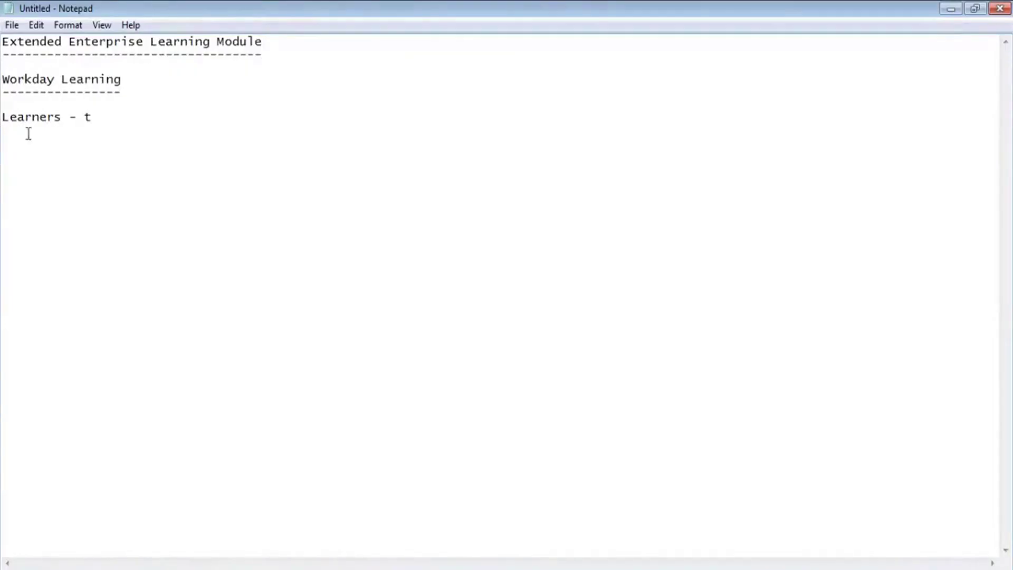
click(104, 112)
Step: Select the word 'Learners' on the line below the Workday Learning subheading
drag(61, 119, 8, 121)
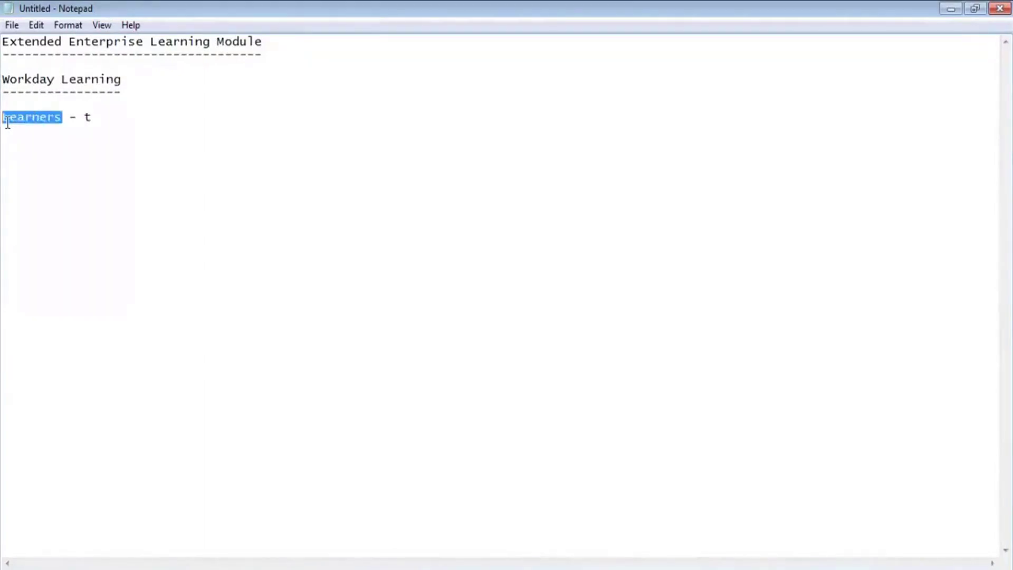
click(64, 120)
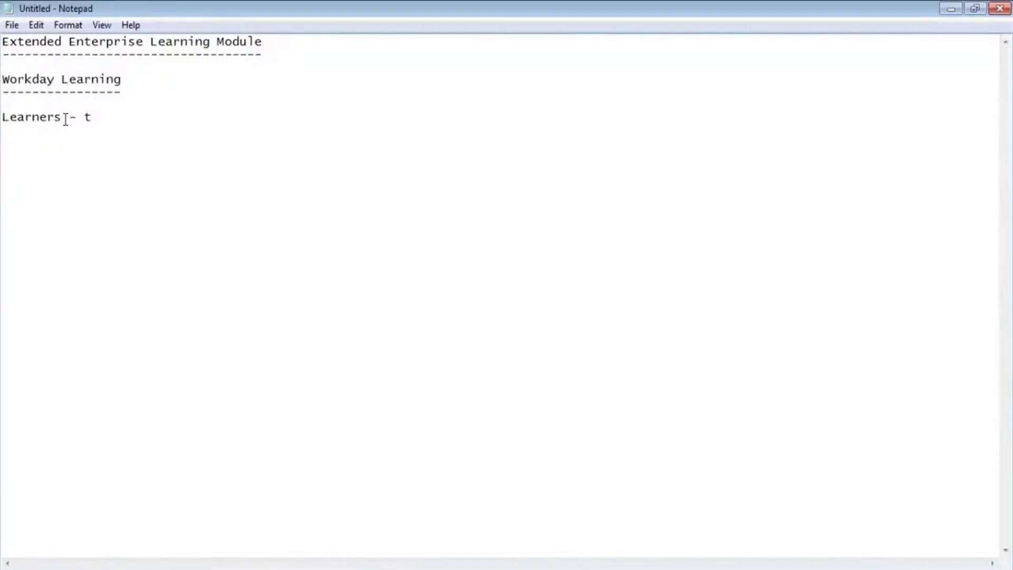
drag(63, 117, 7, 117)
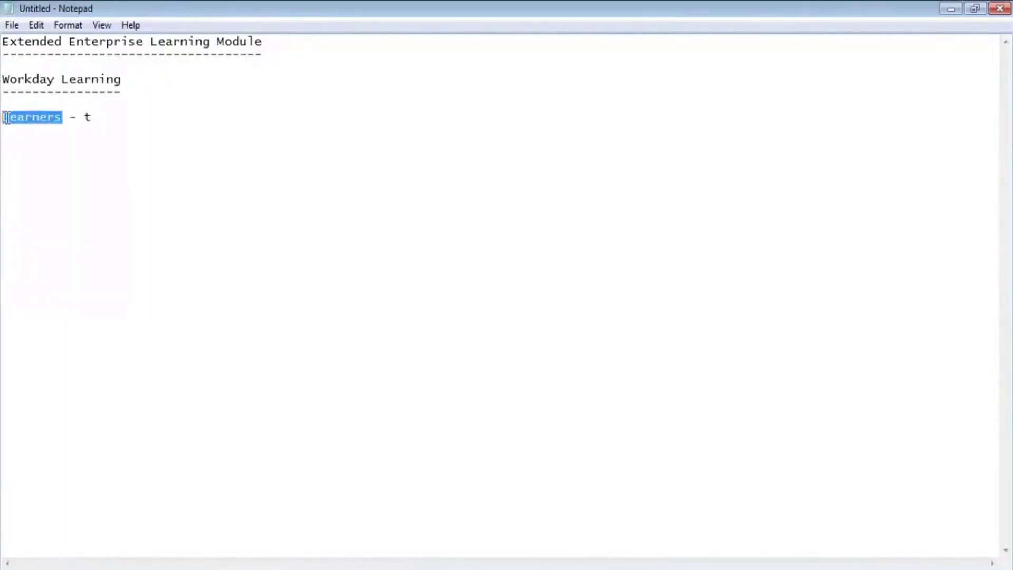
click(60, 116)
drag(62, 114, 4, 115)
Step: Write 'Employee is in Workday who gets Employee ID is Workday Learner - take courses and get credits'
click(117, 124)
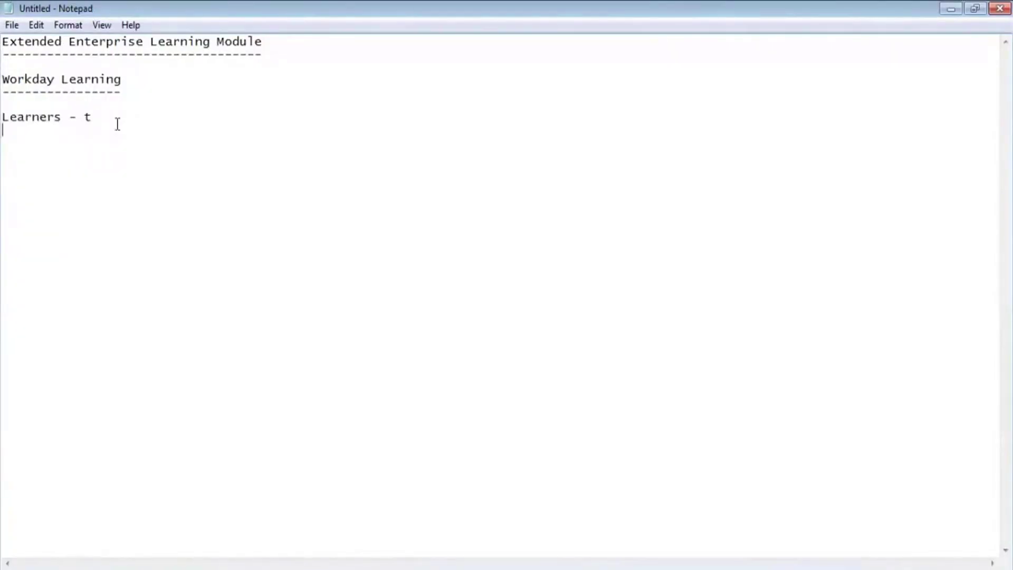
click(6, 117)
text(Employe)
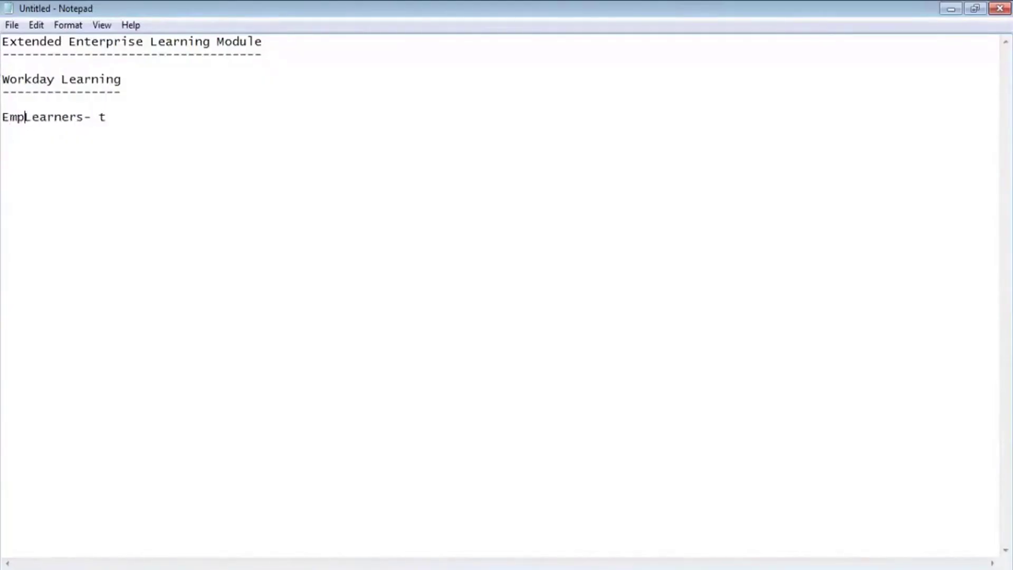
text(e is )
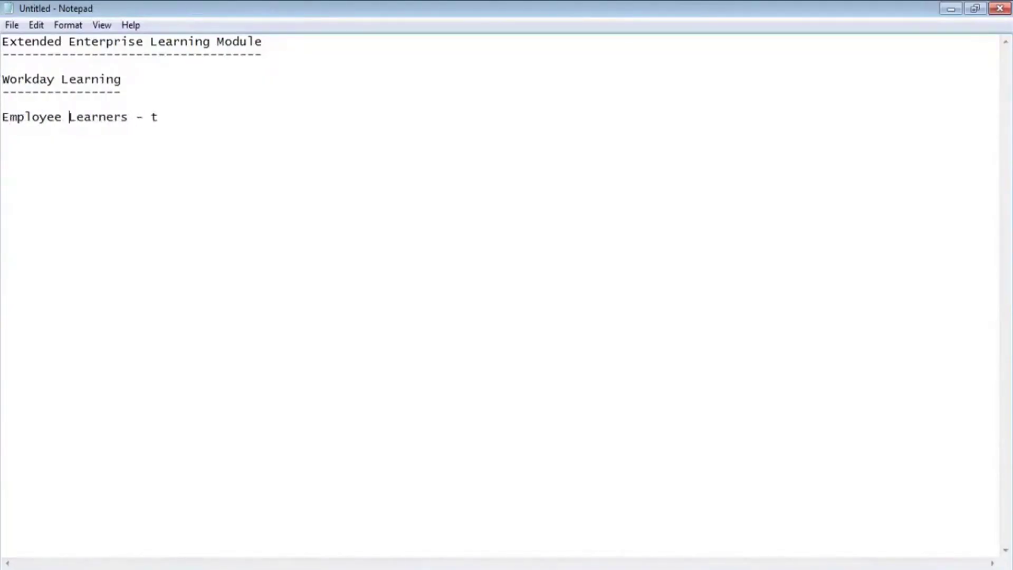
text(in W)
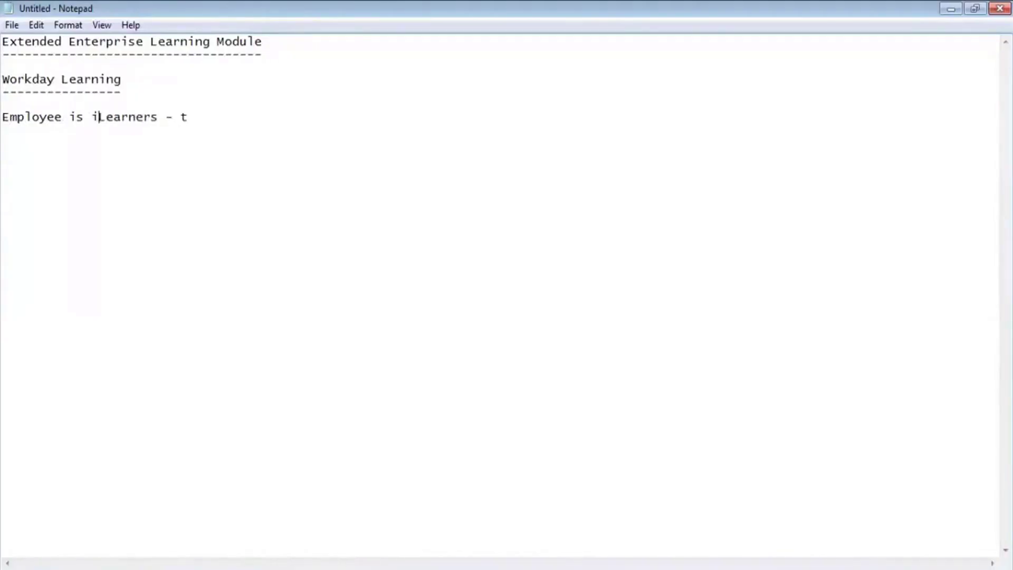
text(orkday w)
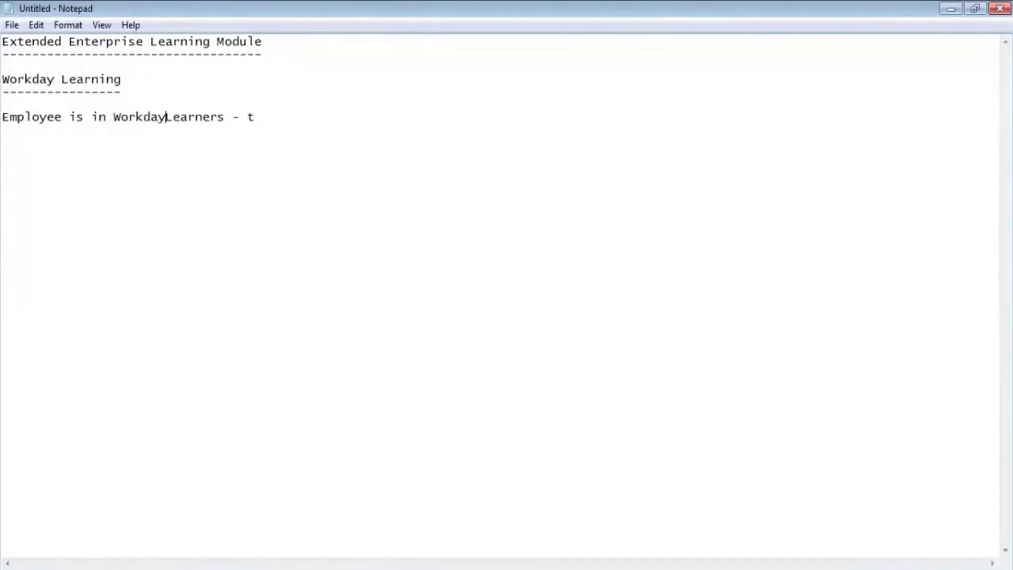
text(ho gets )
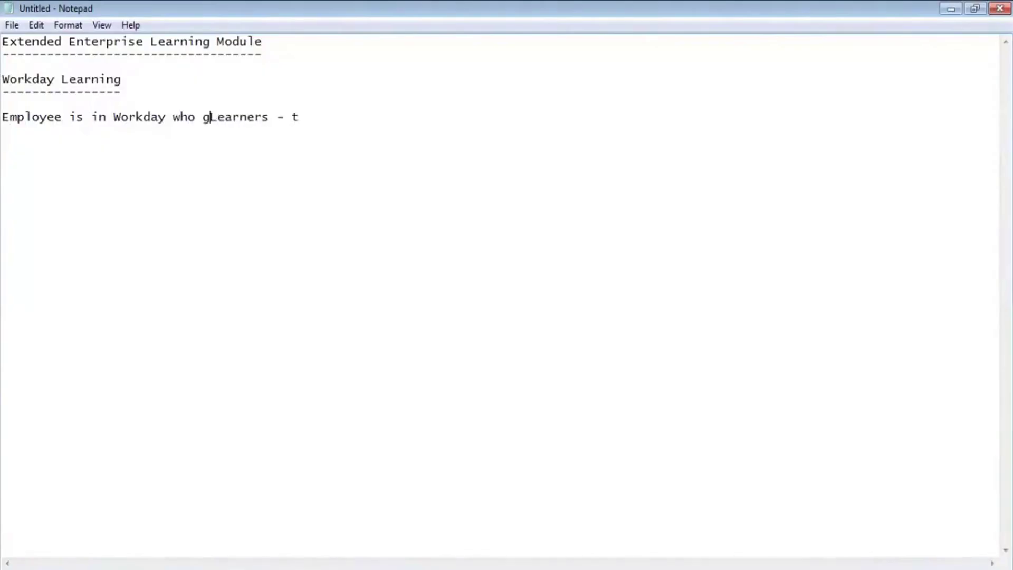
text(Emplou)
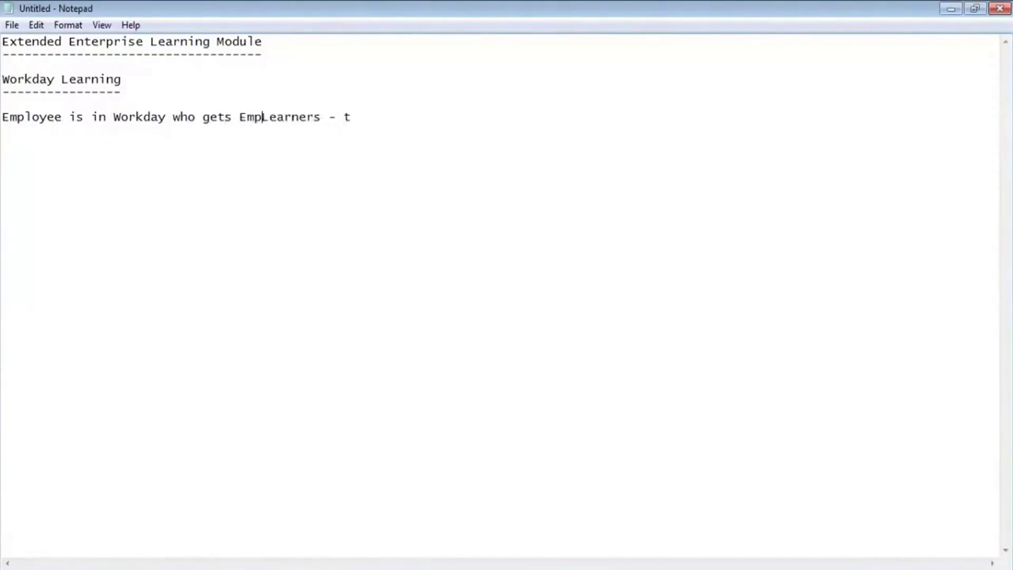
key(BackSpace)
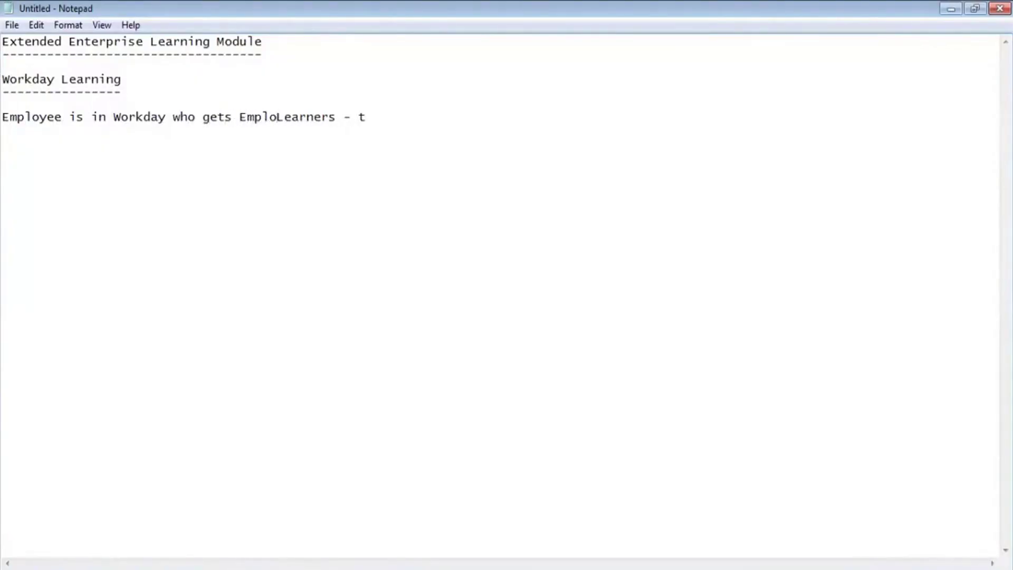
text(yee ID )
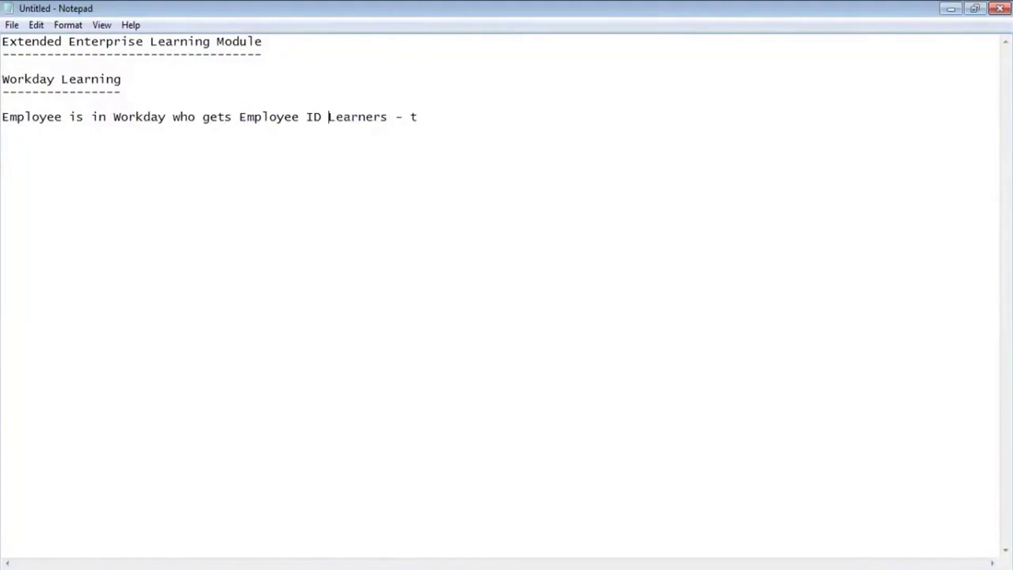
text(is Workday)
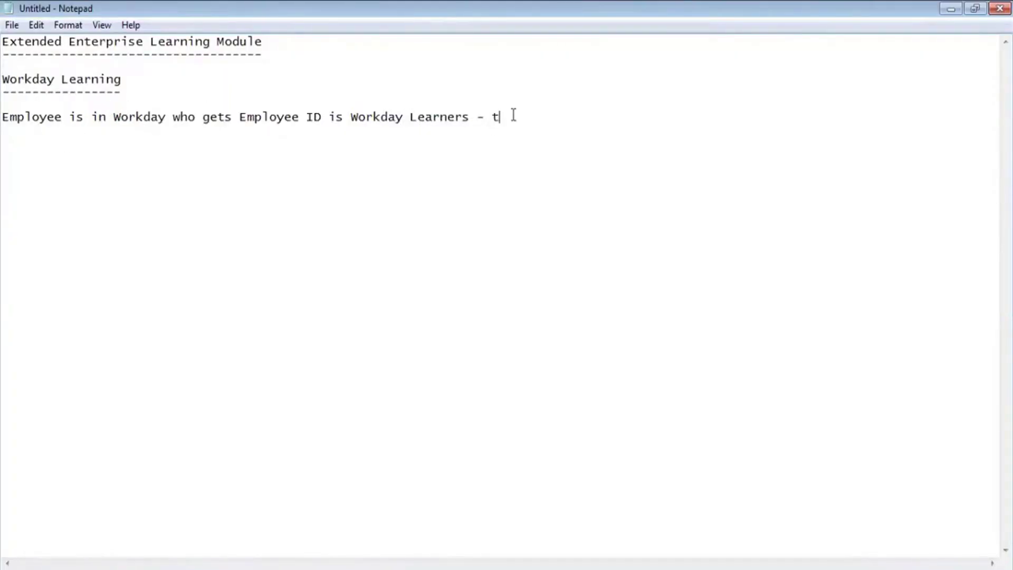
key(BackSpace)
key(BackSpace)
key(BackSpace)
key(BackSpace)
key(BackSpace)
key(BackSpace)
key(BackSpace)
text(er - )
text(tke c)
key(BackSpace)
key(BackSpace)
key(BackSpace)
key(BackSpace)
text(ake courses and c)
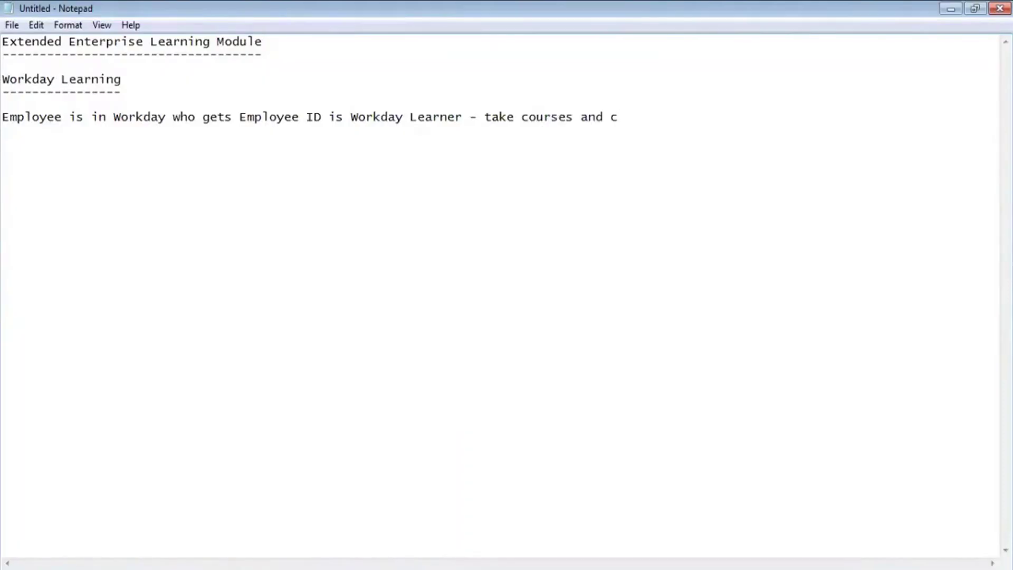
key(BackSpace)
text(get credi)
key(Return)
key(Return)
Step: Add a 'Workday EE Learning' heading underlined with a row of dashes
text(Workday )
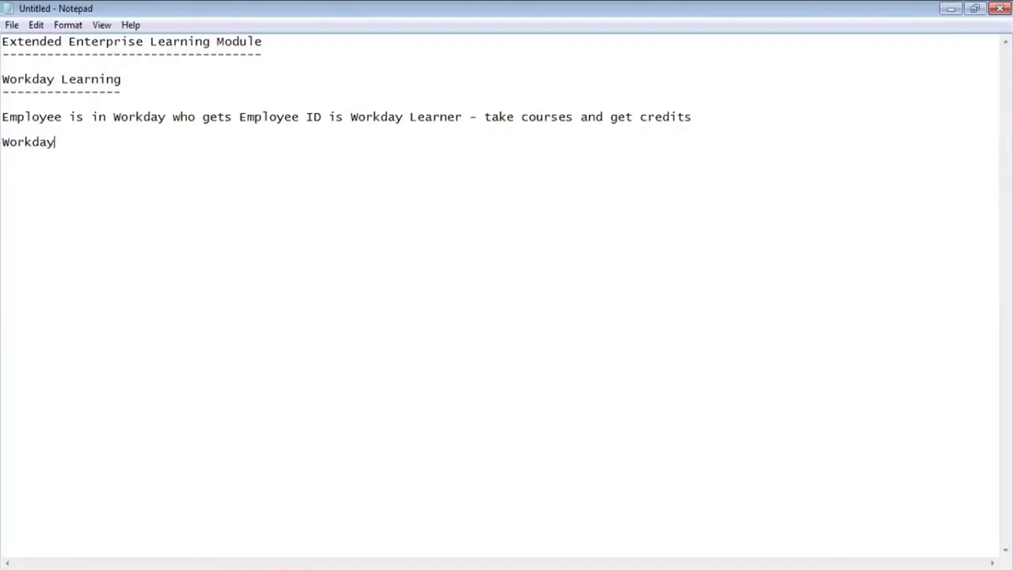
text(EE Learning)
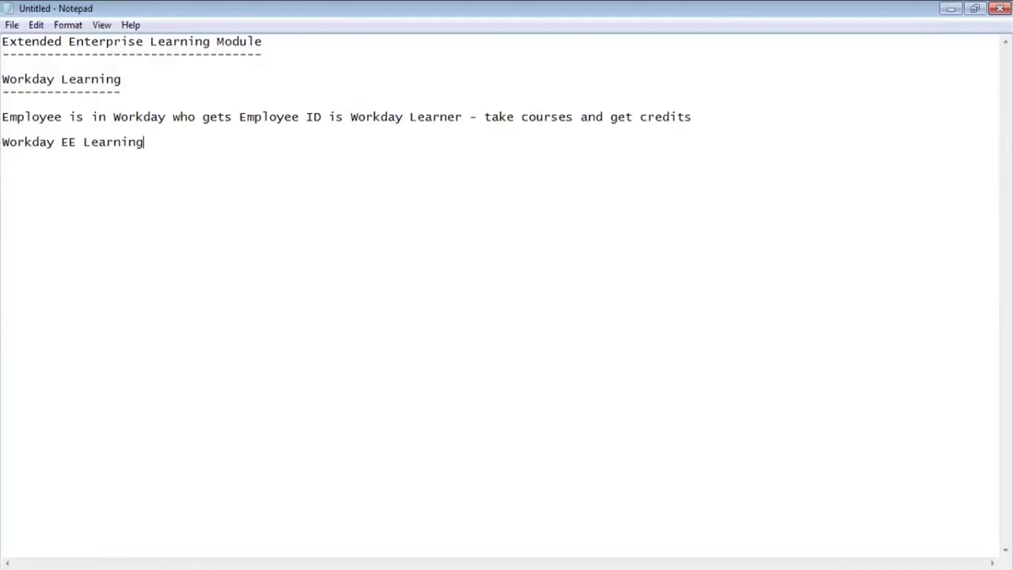
key(Return)
text(-------------------)
key(Return)
key(Return)
Step: Begin the note 'Employee is not in workday who get Ext', removing stray typed letters
text(Employ)
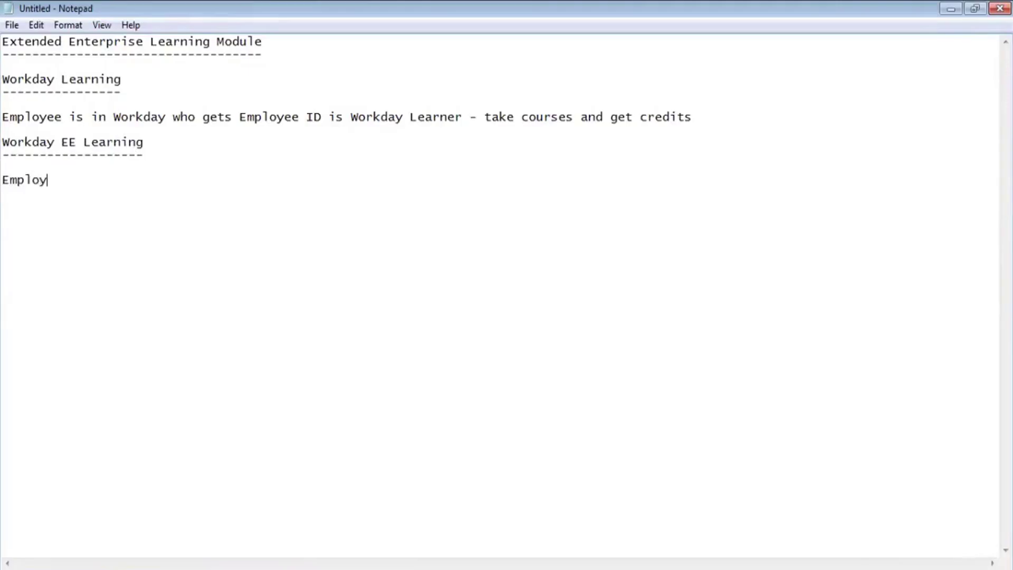
text(ee is not in workd)
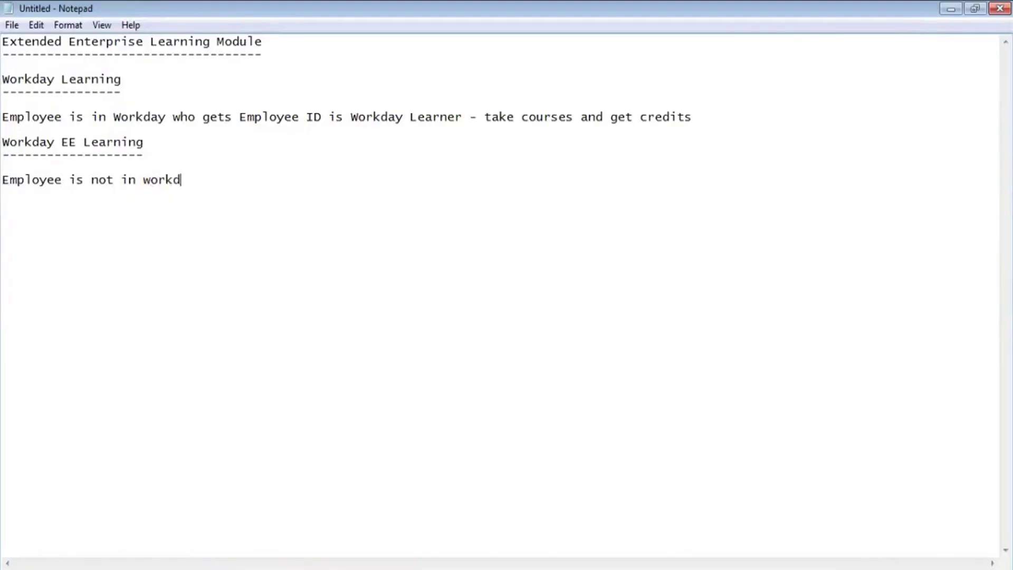
text(ay who get Ext)
click(514, 117)
text(nd)
key(BackSpace)
key(BackSpace)
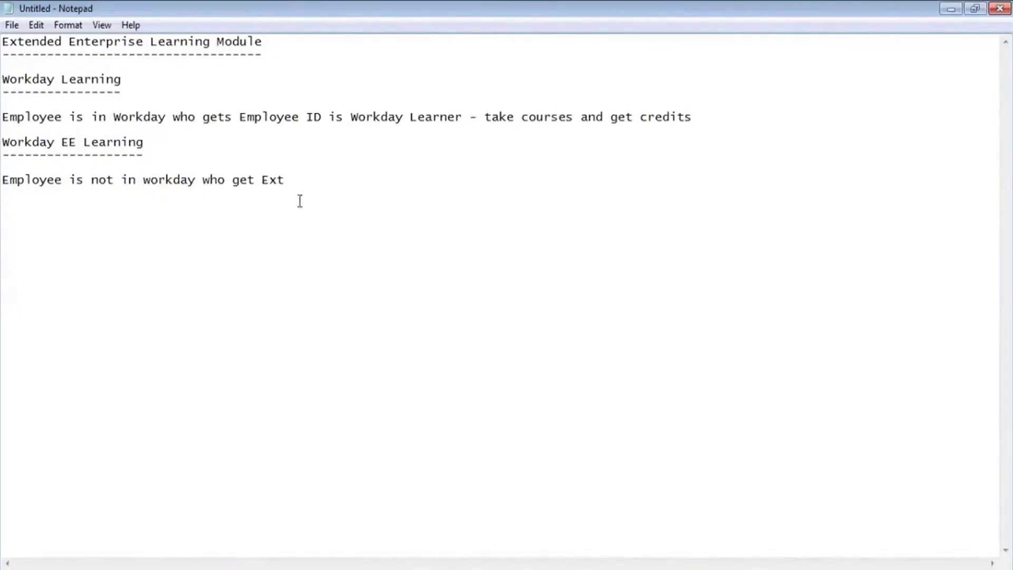
click(293, 173)
click(285, 179)
Step: Complete it as 'Extended Enterprise Learner ID - who takes courses and get credits', adding a blank line
text(ended Enter)
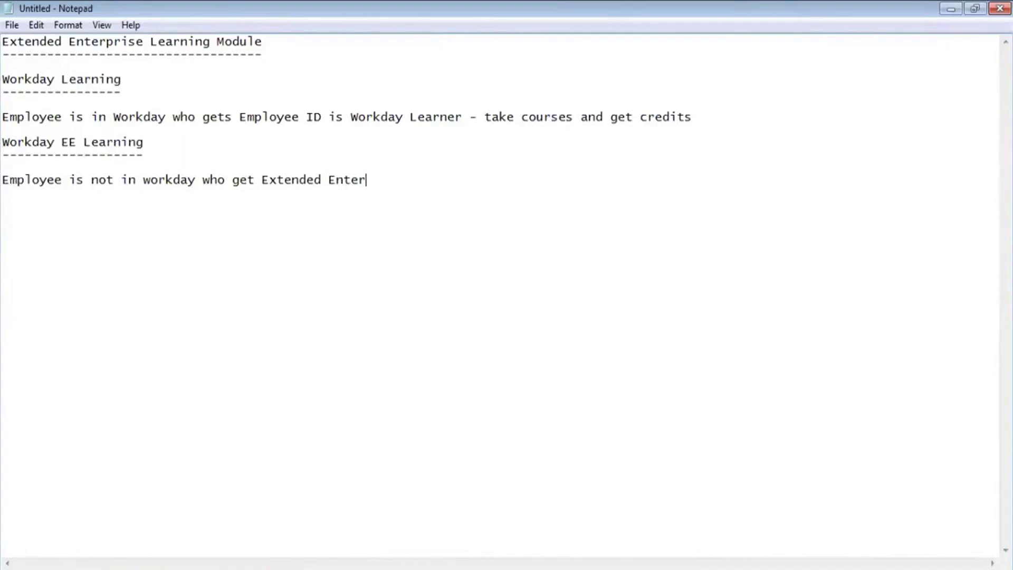
key(BackSpace)
text(pris)
text(e Learnin)
text(g)
key(BackSpace)
key(BackSpace)
key(BackSpace)
key(BackSpace)
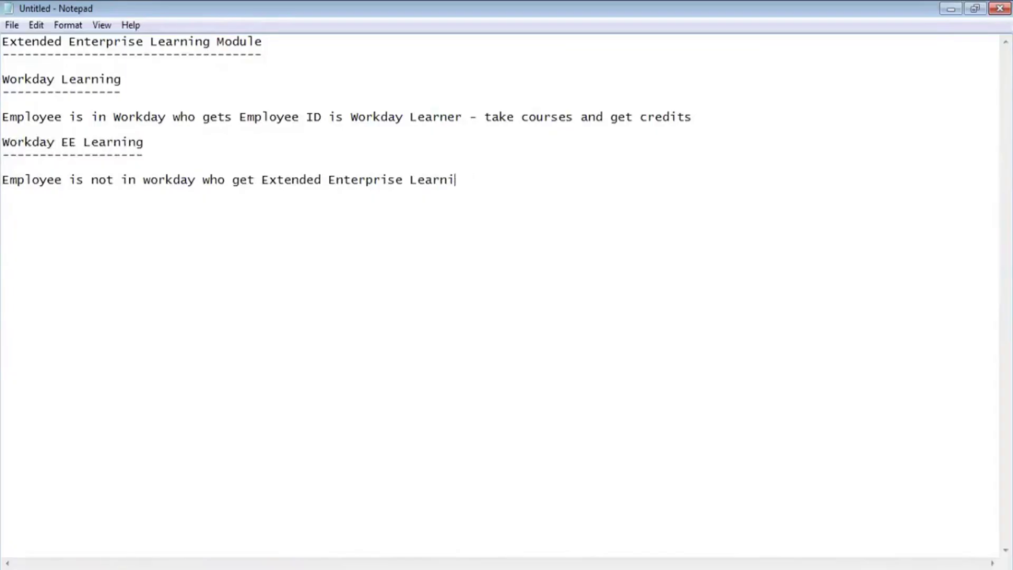
text(er ID - who t)
click(284, 180)
text(je)
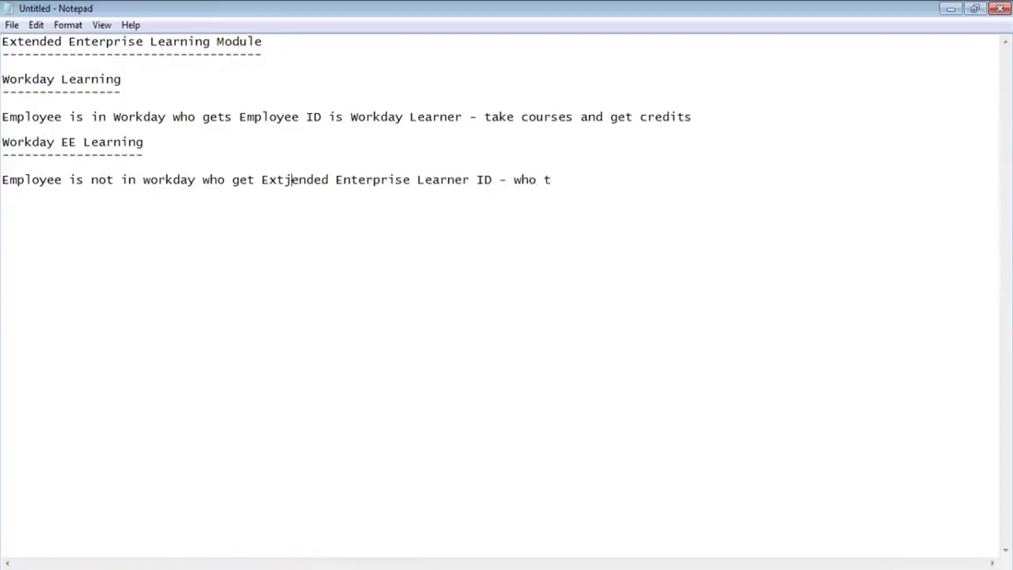
key(BackSpace)
key(BackSpace)
key(BackSpace)
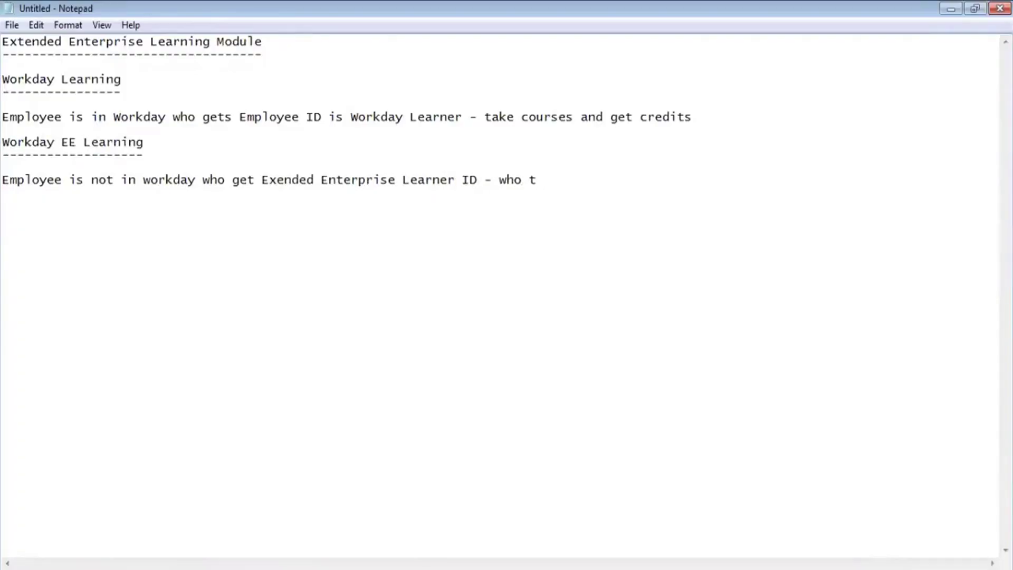
click(546, 180)
text(akes courses )
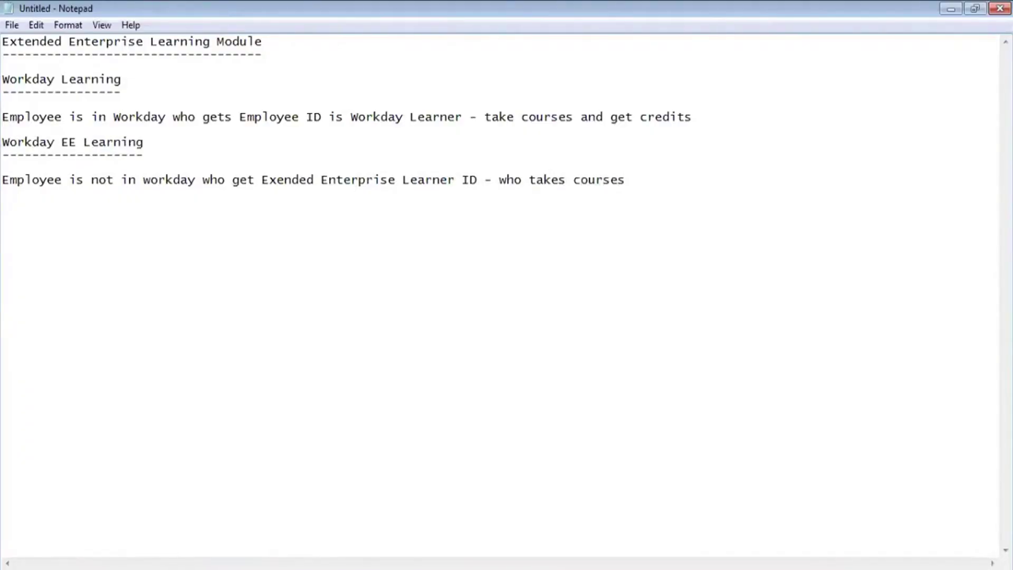
text(and get credits)
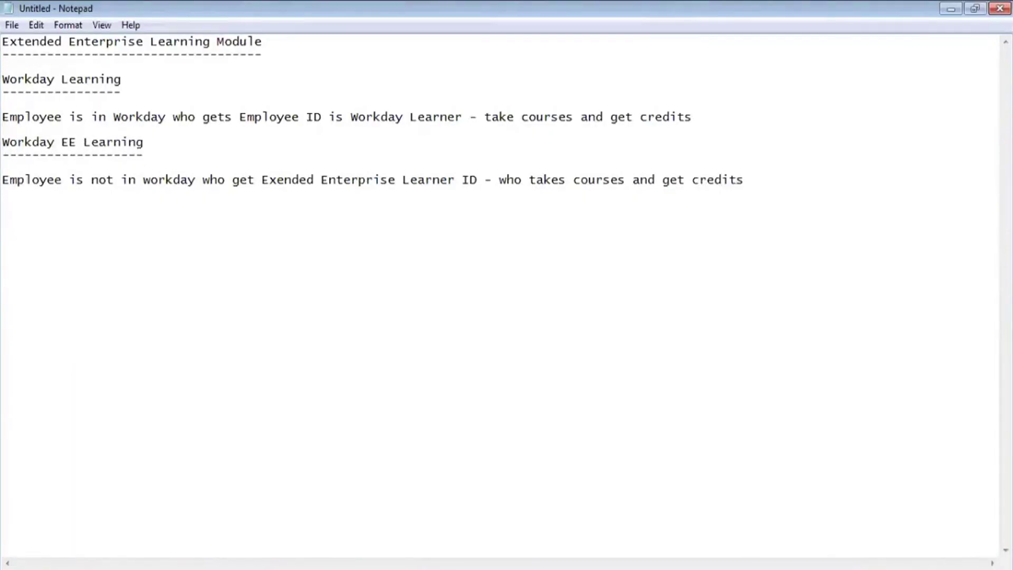
click(705, 117)
key(Return)
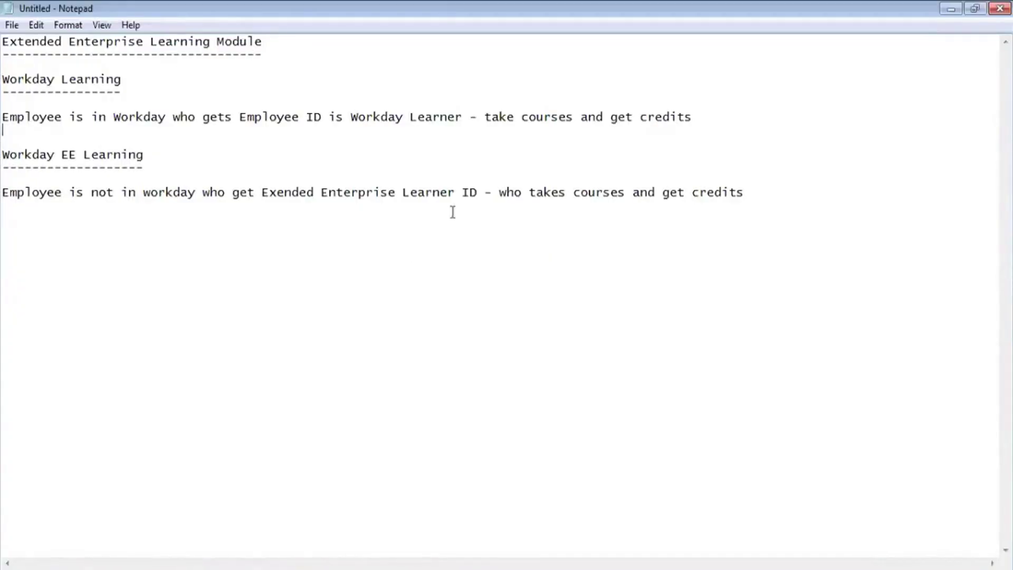
Step: Add an empty line after the Workday EE Learning note for the next entry
click(756, 191)
key(Return)
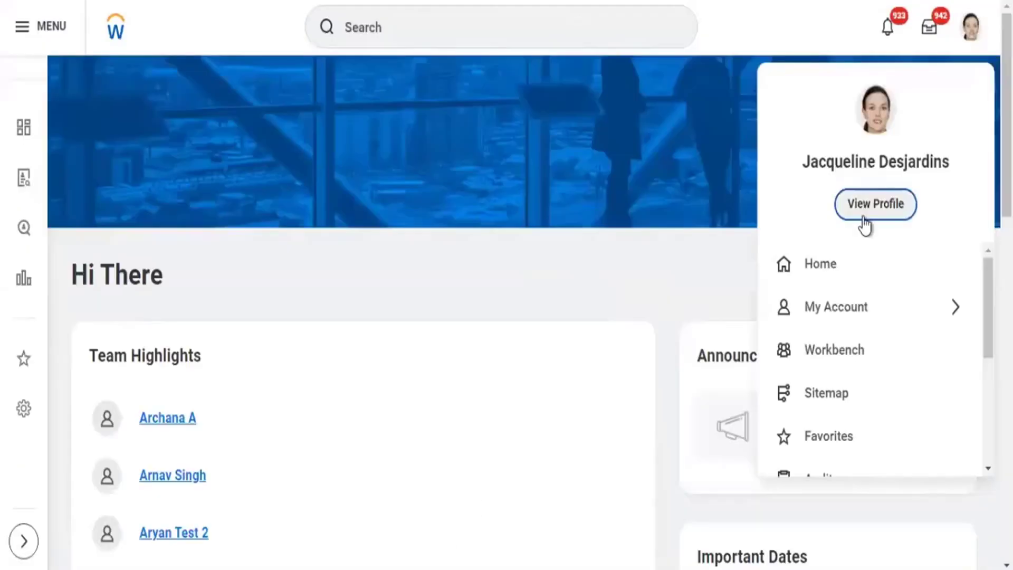
Step: Browse the worker's Contact, Compensation, Benefits and Pay sections, ending on Performance reviews
key(Escape)
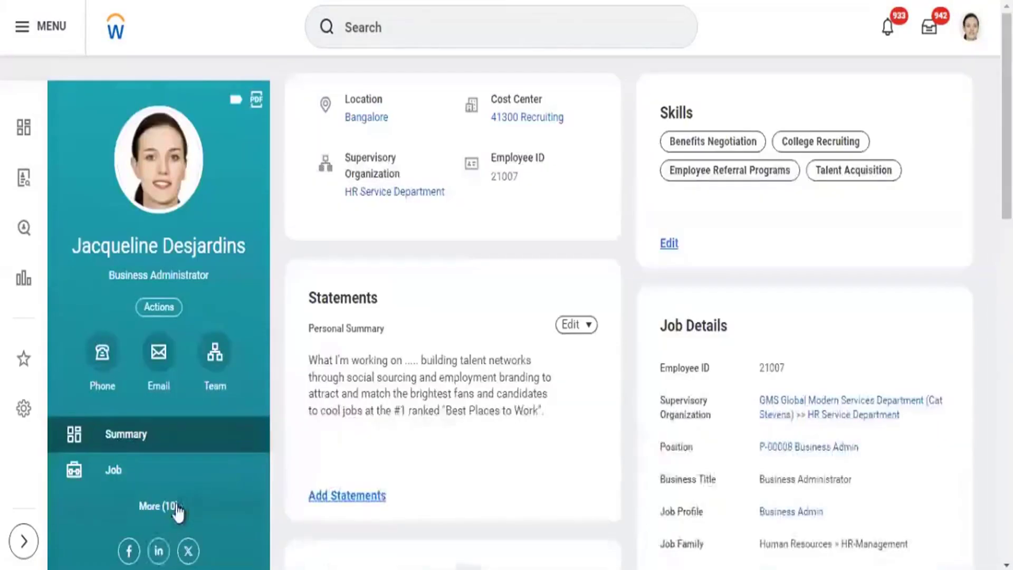
click(176, 507)
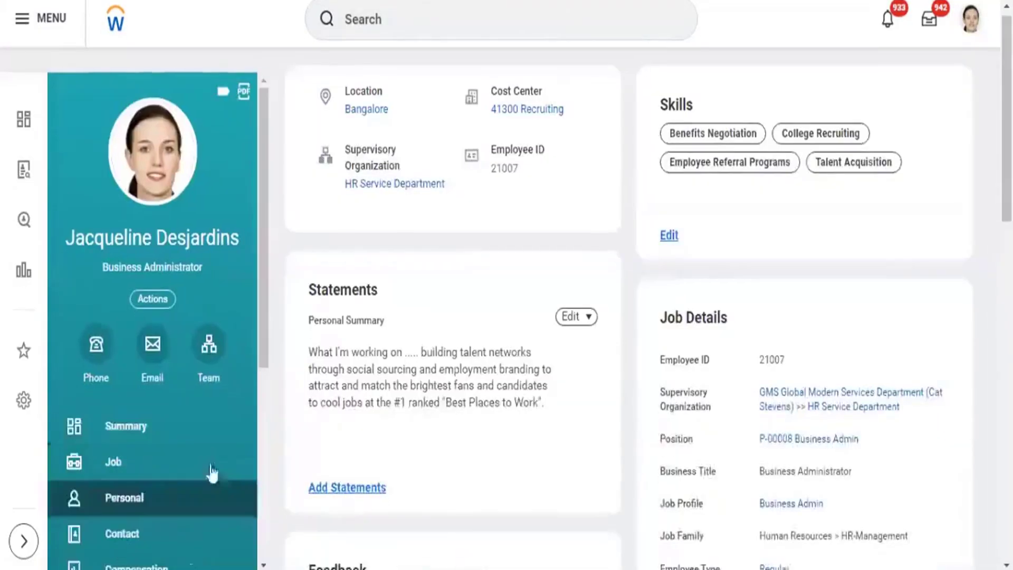
scroll(261, 420, down, 5)
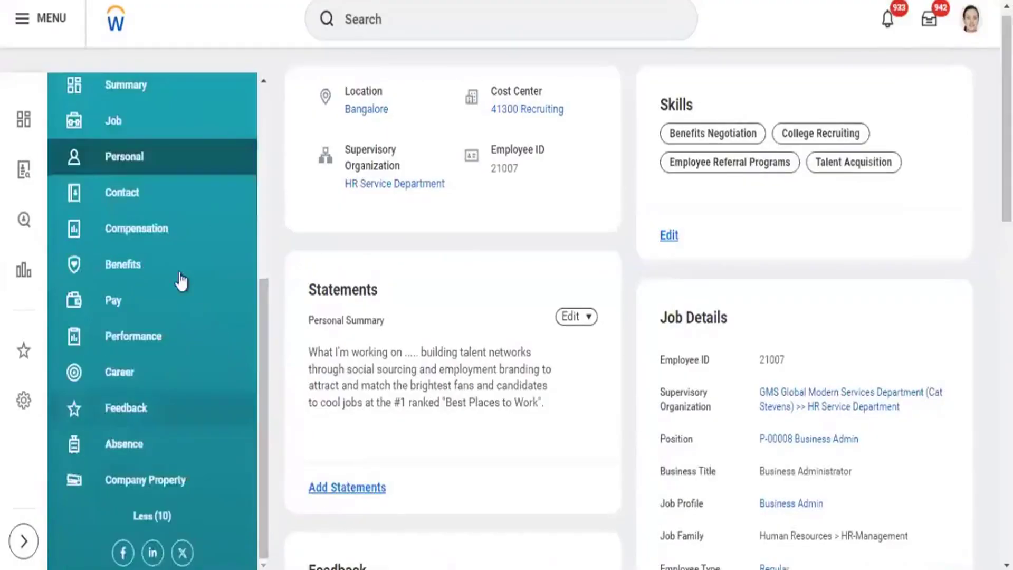
click(131, 194)
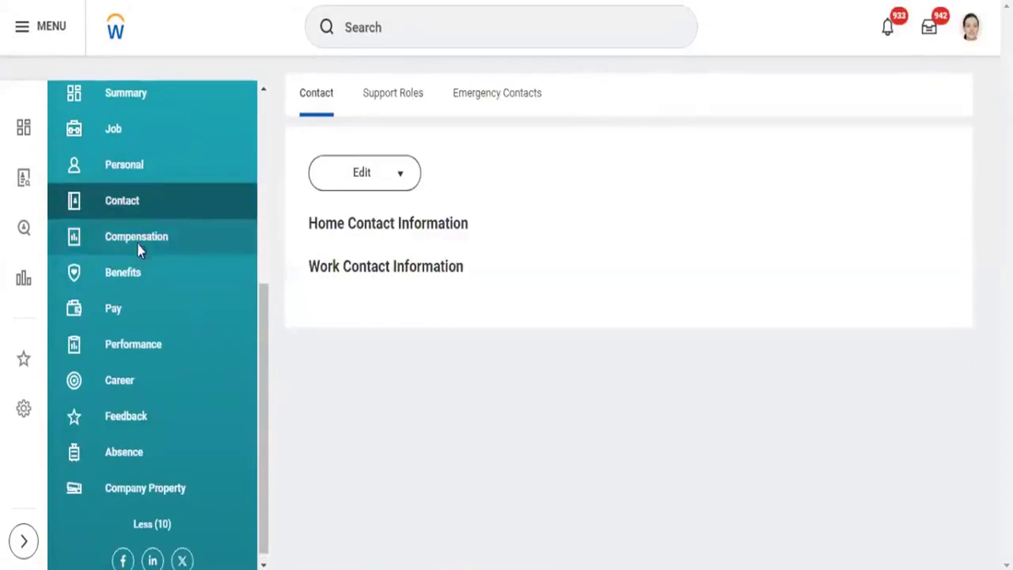
click(138, 248)
click(127, 275)
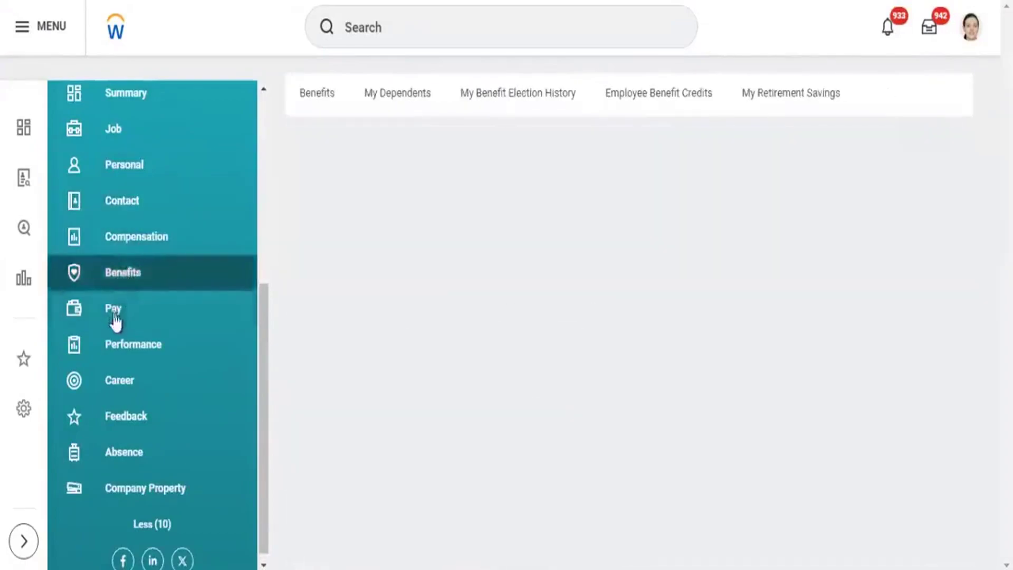
click(115, 319)
click(123, 348)
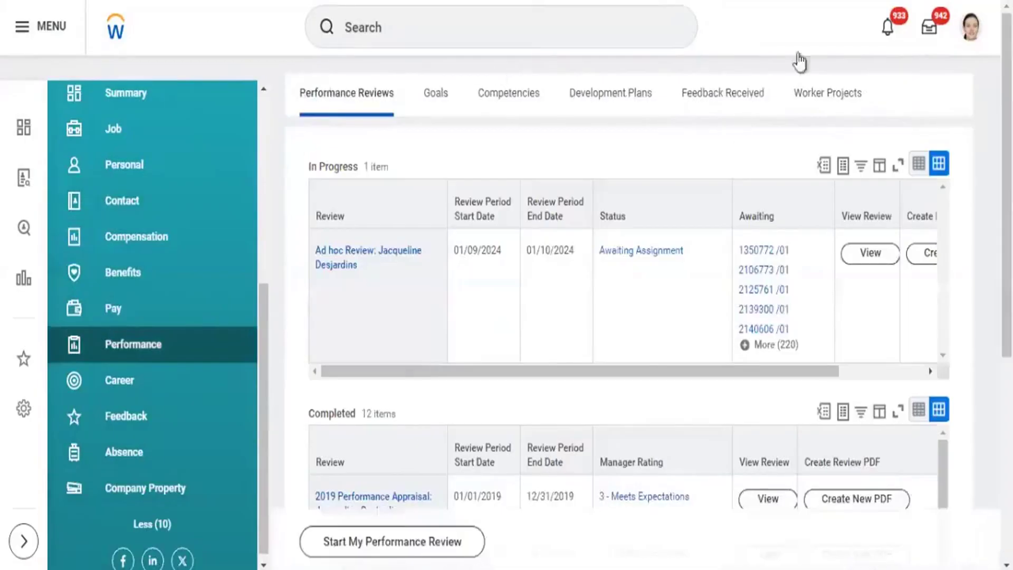
Step: Check the account options menu, return to the worker's photo and name, then switch to Notepad
click(970, 33)
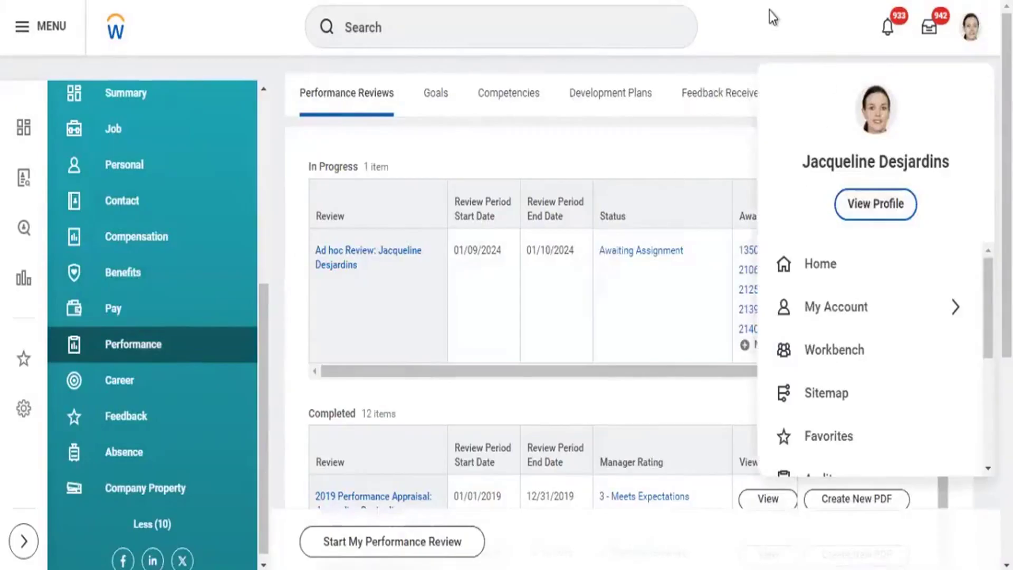
click(803, 51)
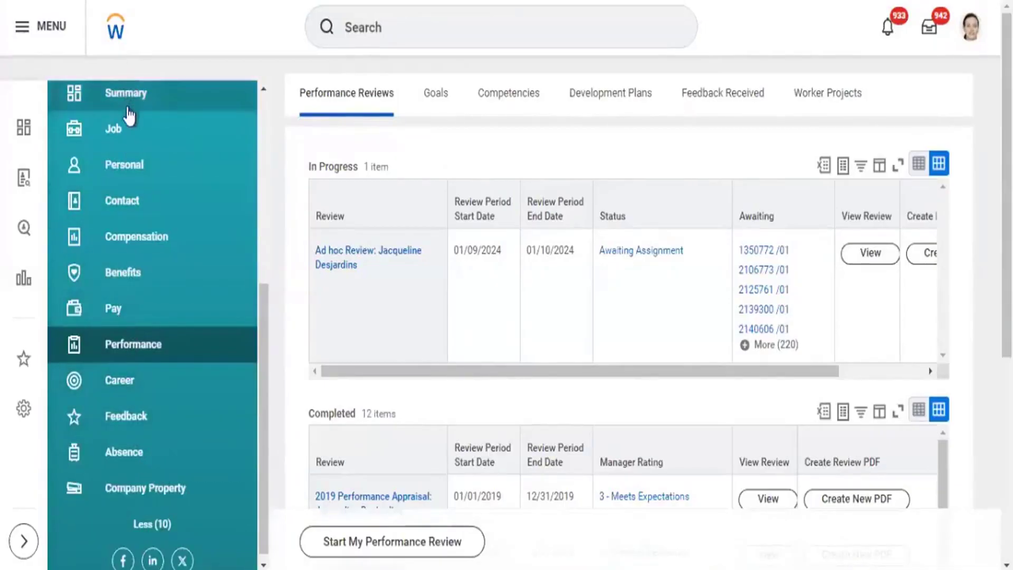
click(264, 111)
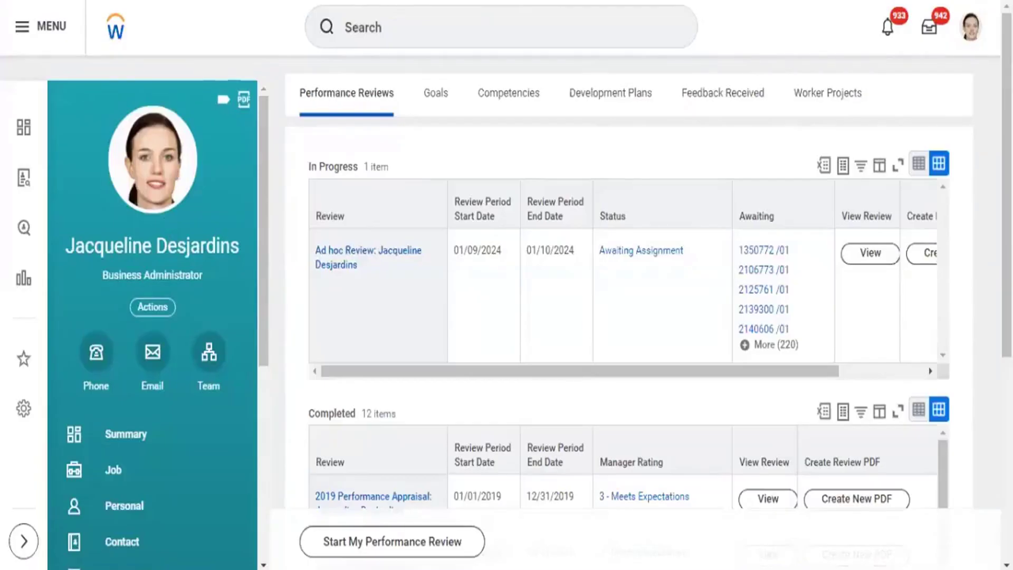
key(alt+Tab)
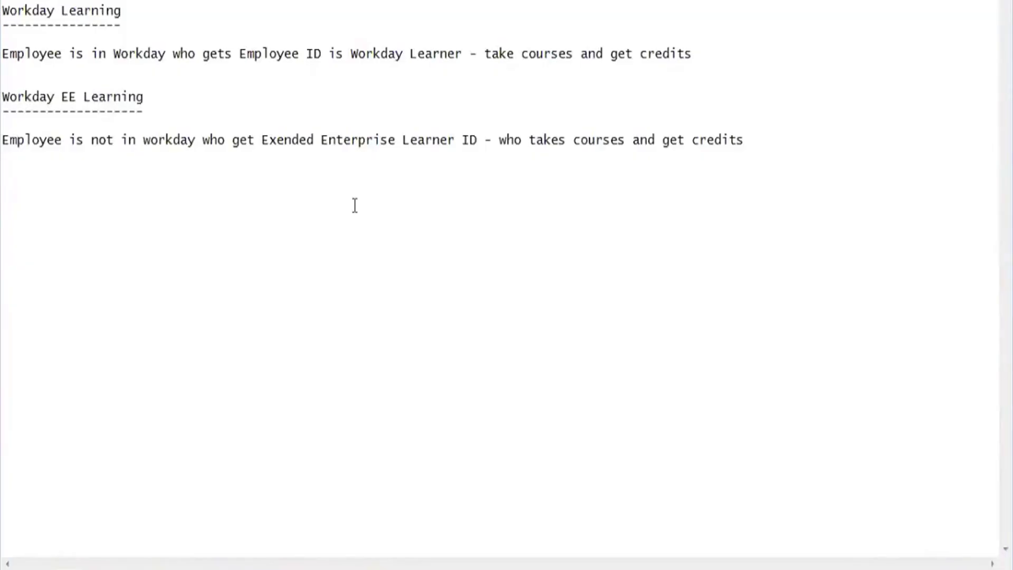
Step: Add an 'EE Learners' line below the Extended Enterprise credits line in Notepad
click(754, 138)
key(Return)
key(Return)
key(Return)
text(EE Learners)
key(Return)
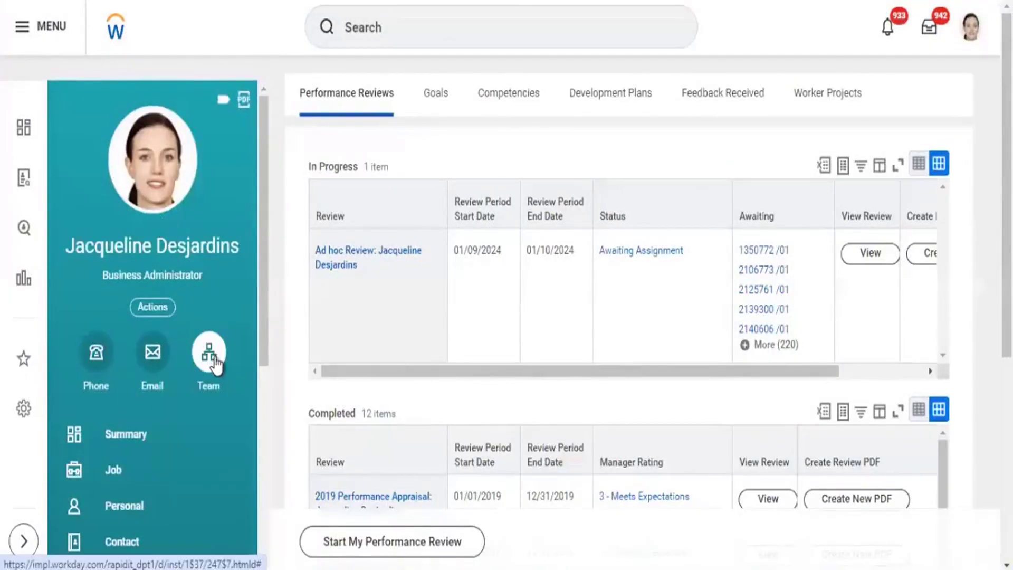
Step: Go from the worker's team chart to the summary, then open the HR Service Department organization
click(211, 355)
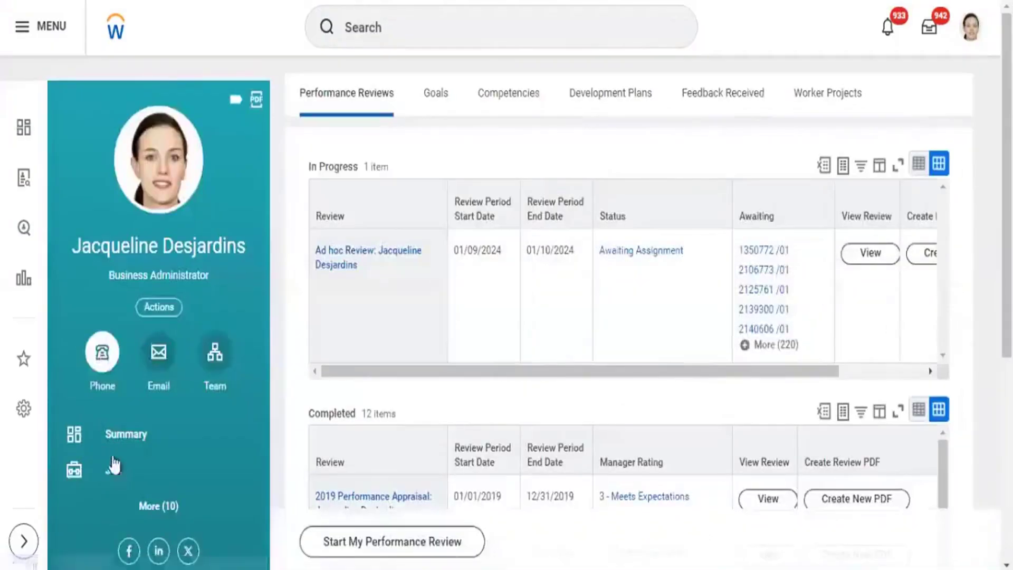
click(119, 444)
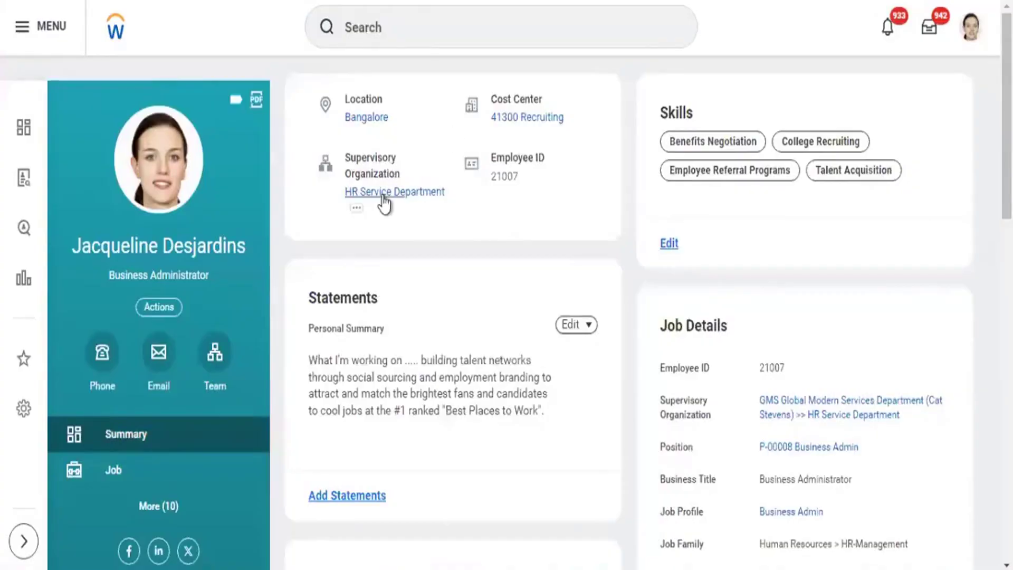
click(382, 195)
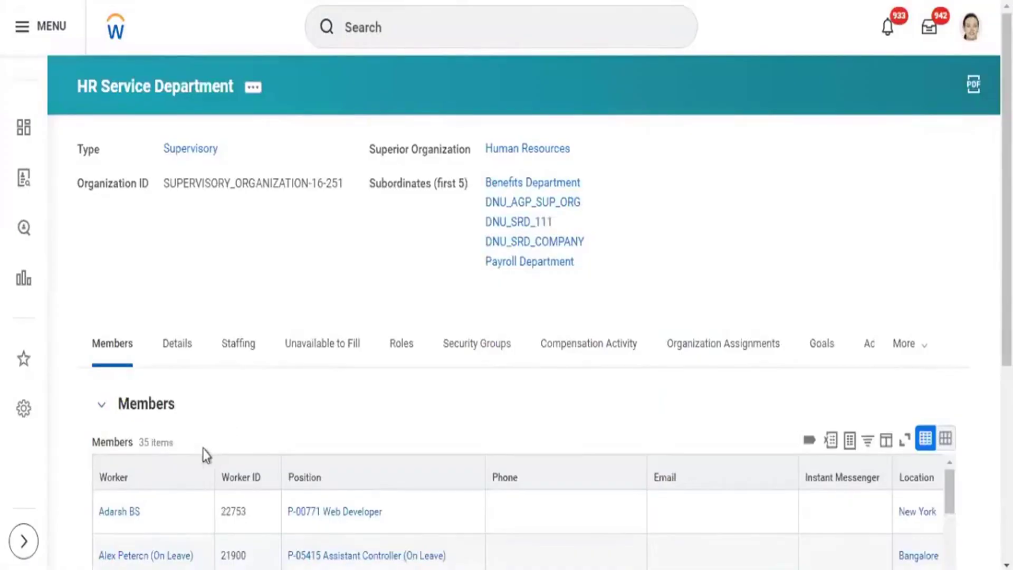
click(117, 513)
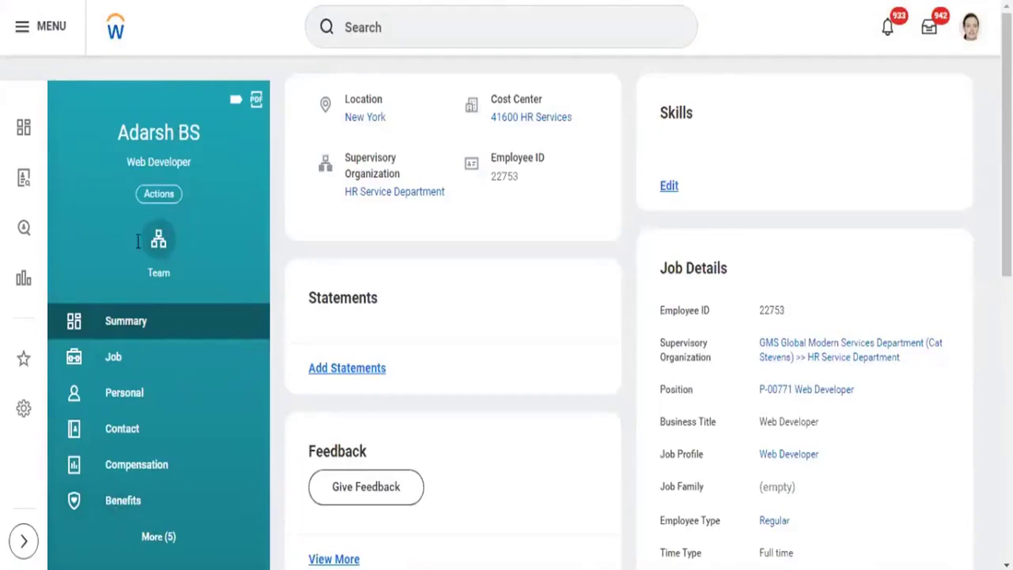
click(167, 242)
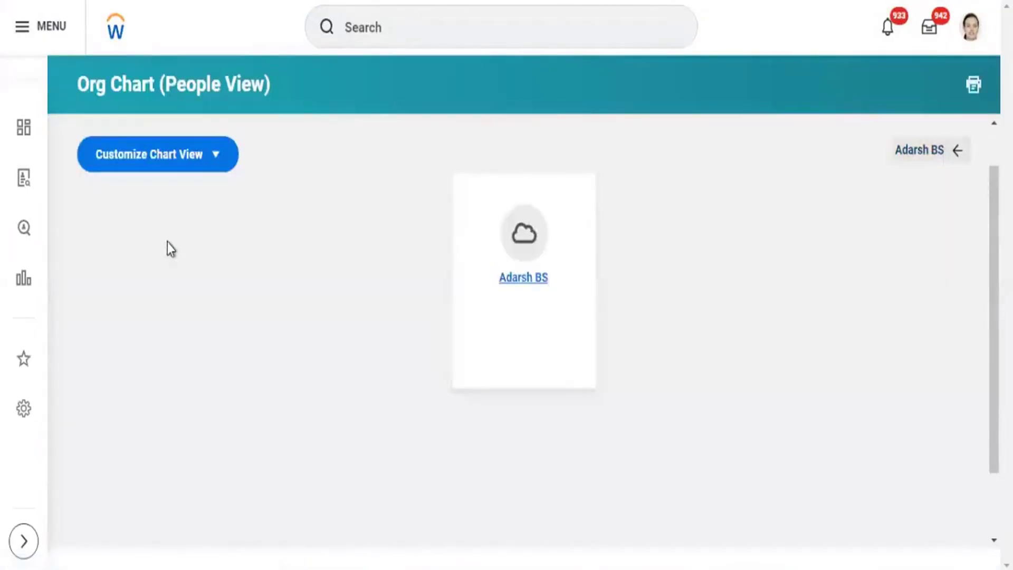
click(529, 279)
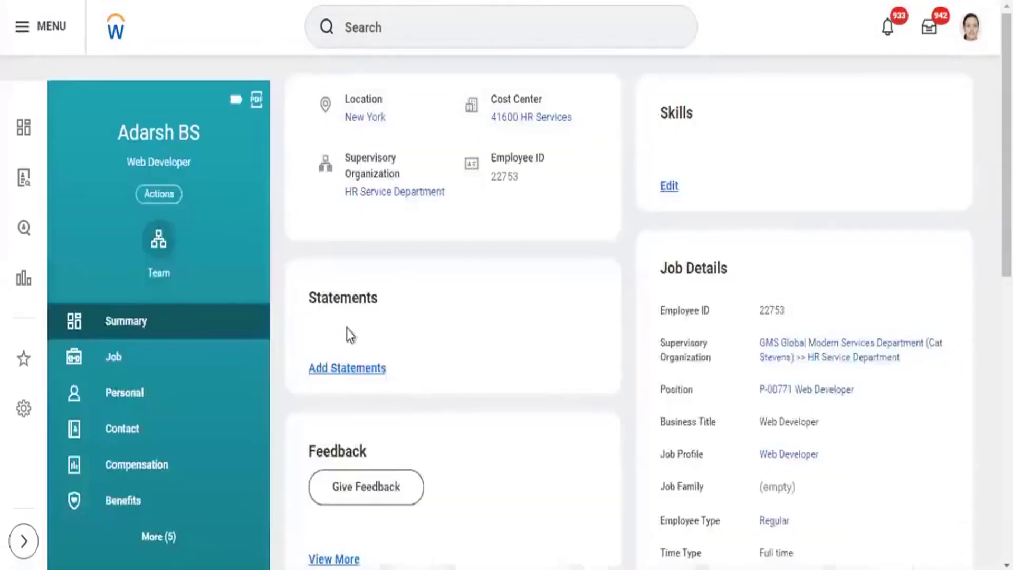
click(397, 191)
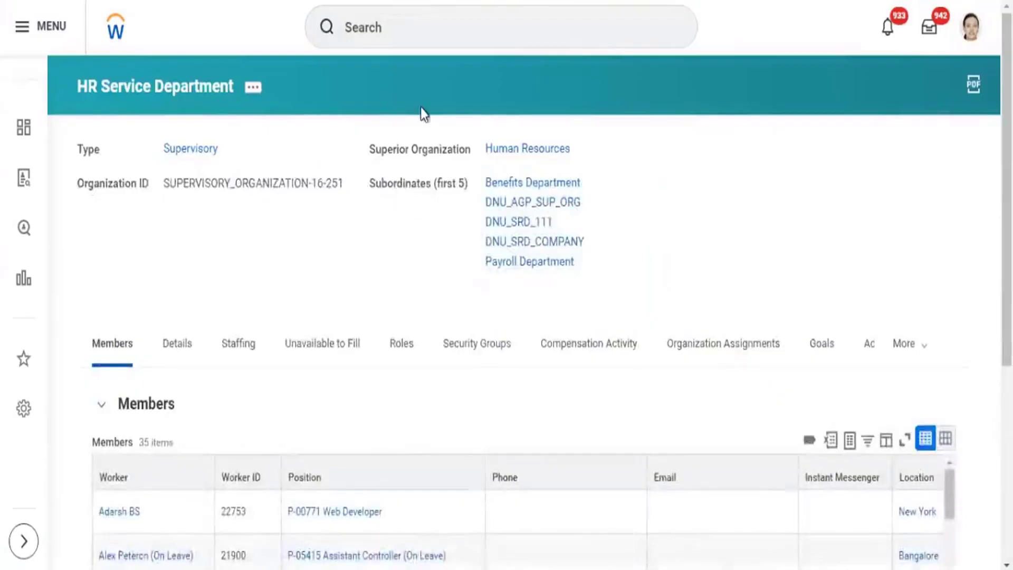
Step: Open the org chart for HR Service Department and centre it on that department
click(253, 90)
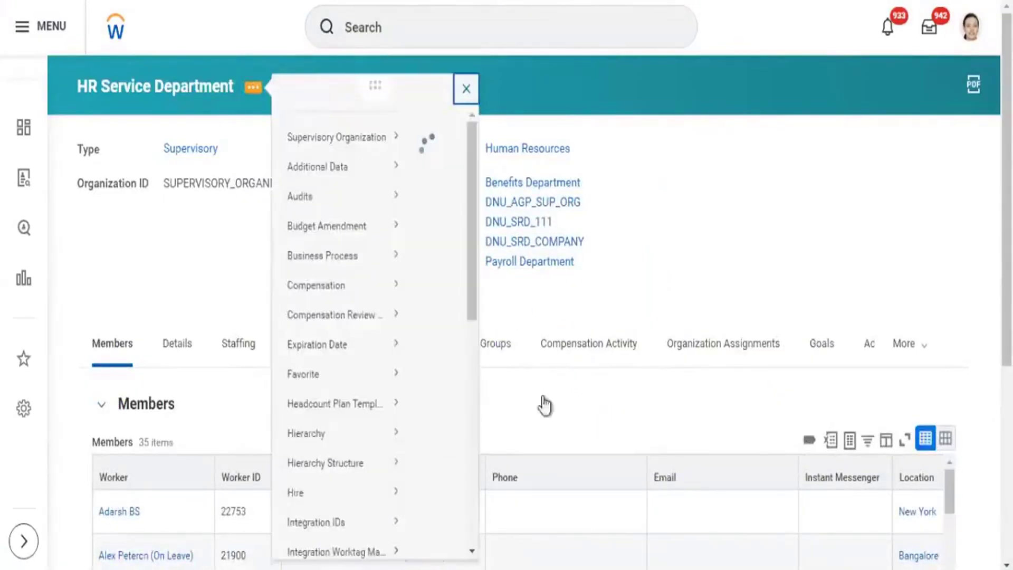
click(502, 530)
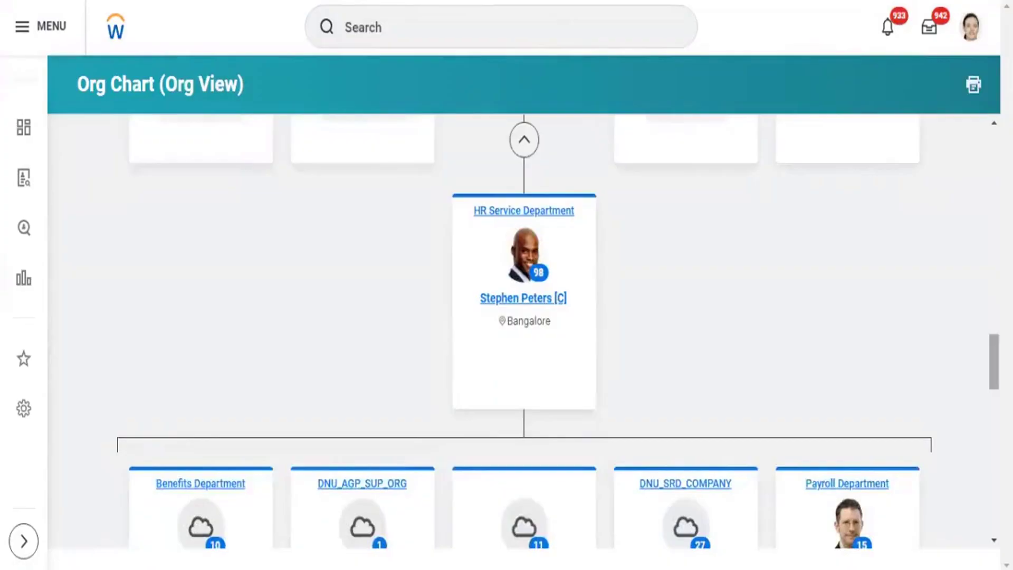
drag(994, 362, 994, 306)
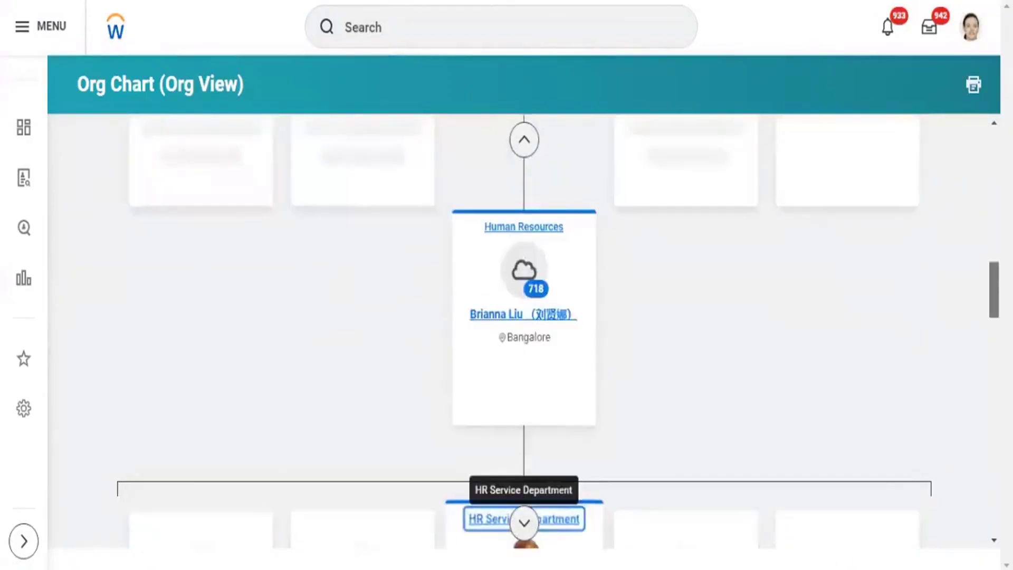
click(523, 518)
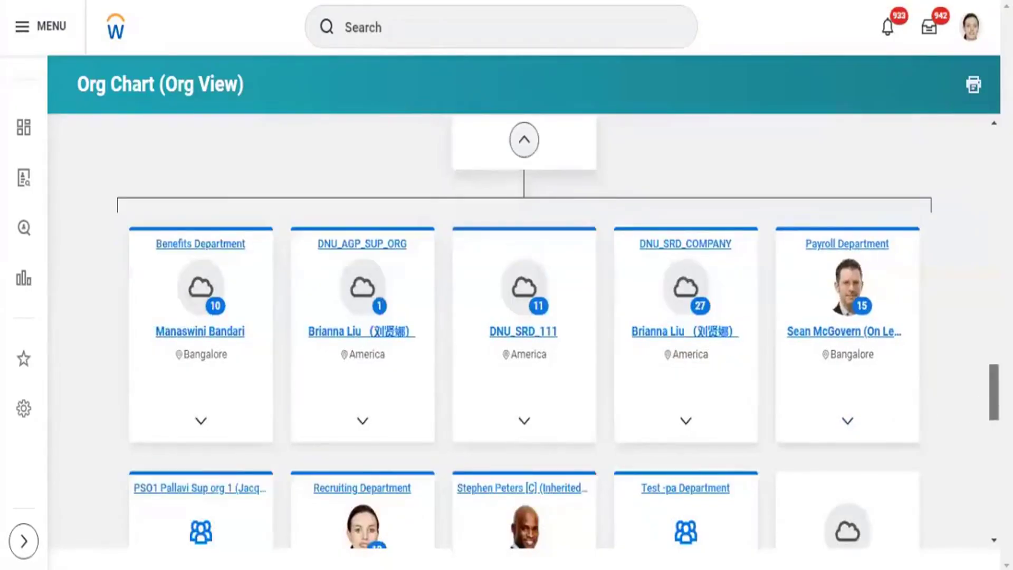
Step: Scroll through the subordinate departments beneath HR Service Department in the org chart
scroll(976, 406, down, 4)
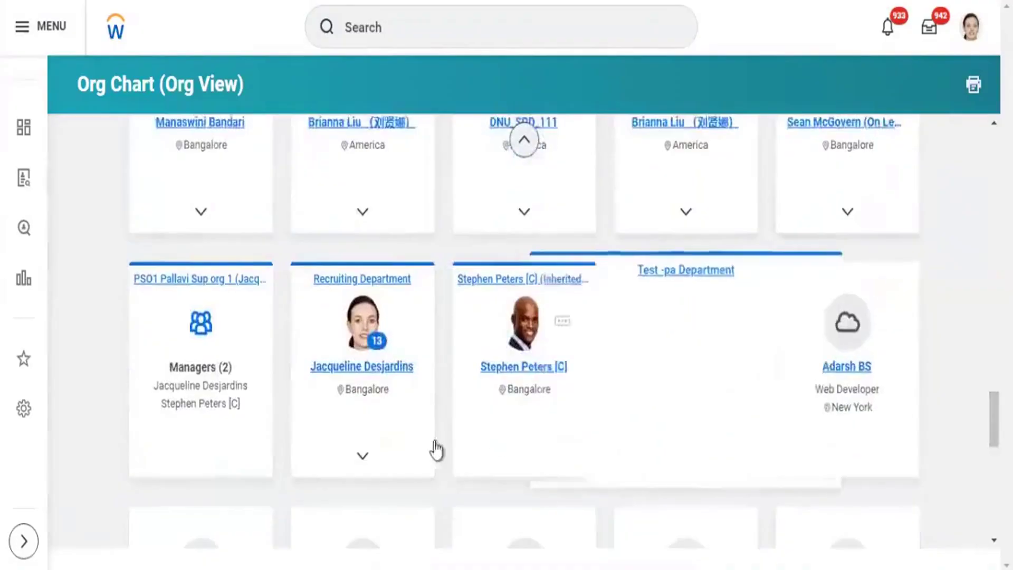
mouse_move(268, 445)
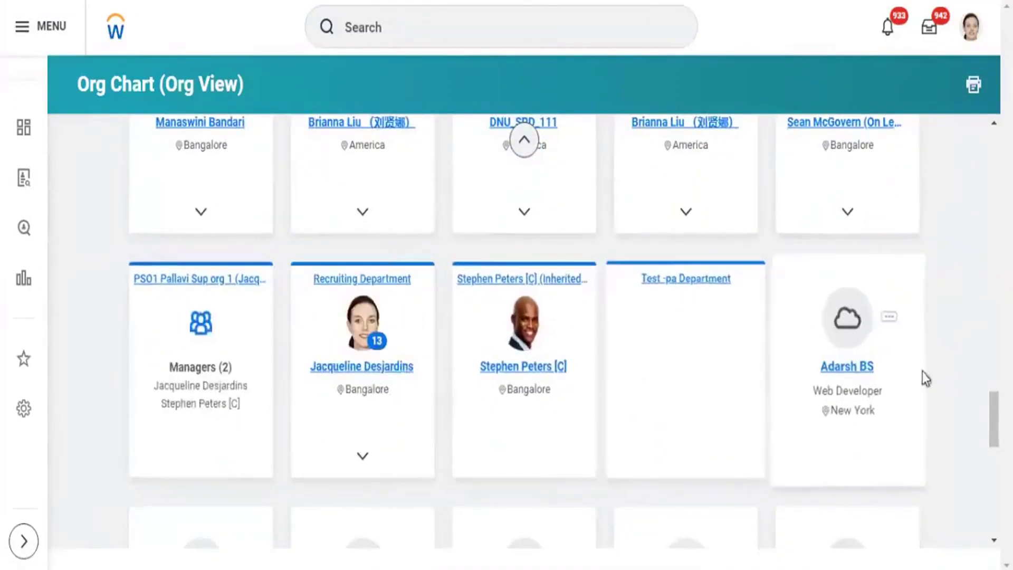
drag(994, 419, 994, 359)
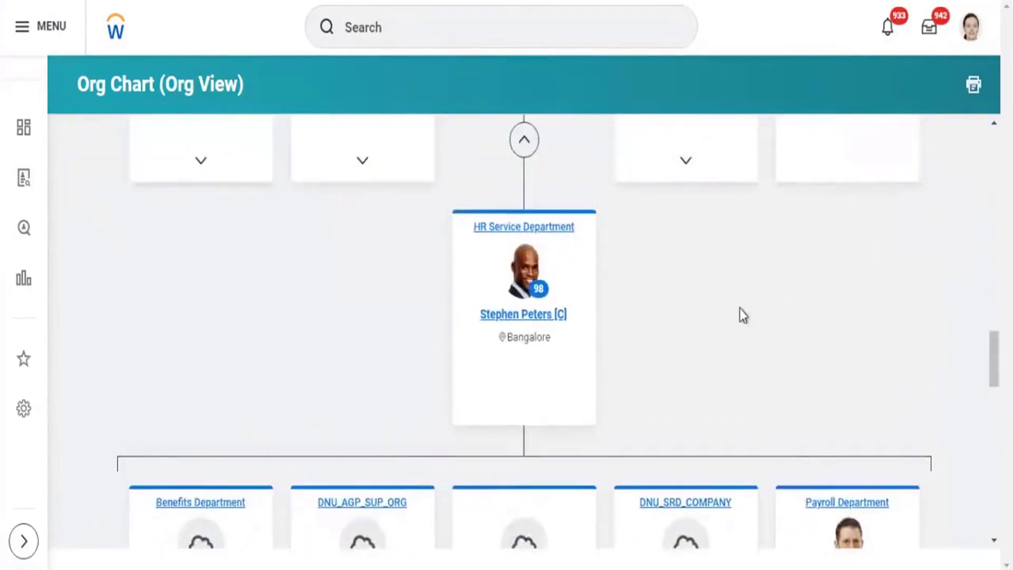
mouse_move(570, 253)
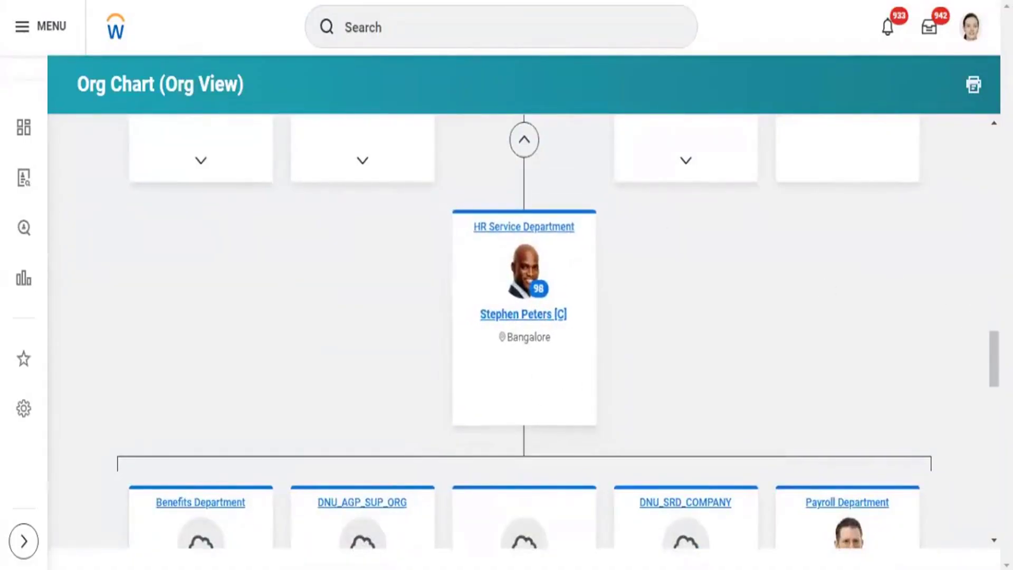
scroll(538, 333, down, 3)
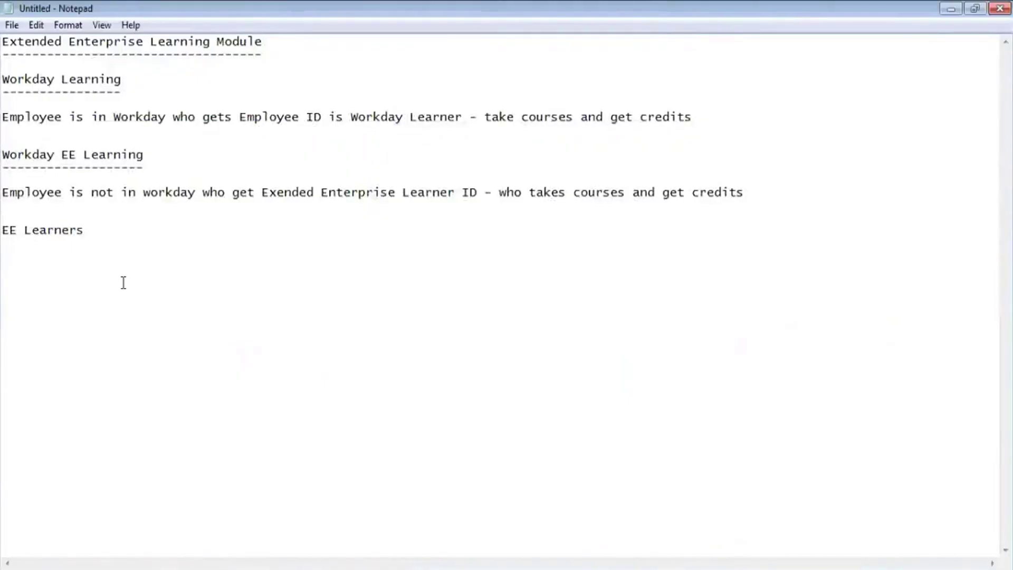
Step: Type the heading 'Extend Enterprise Affiliations' under EE Learners and begin a 'Canadat Affilitat' line
text(Ext)
key(Return)
key(Return)
text(nd)
key(BackSpace)
key(BackSpace)
key(BackSpace)
text(end Ex)
key(BackSpace)
text(nter)
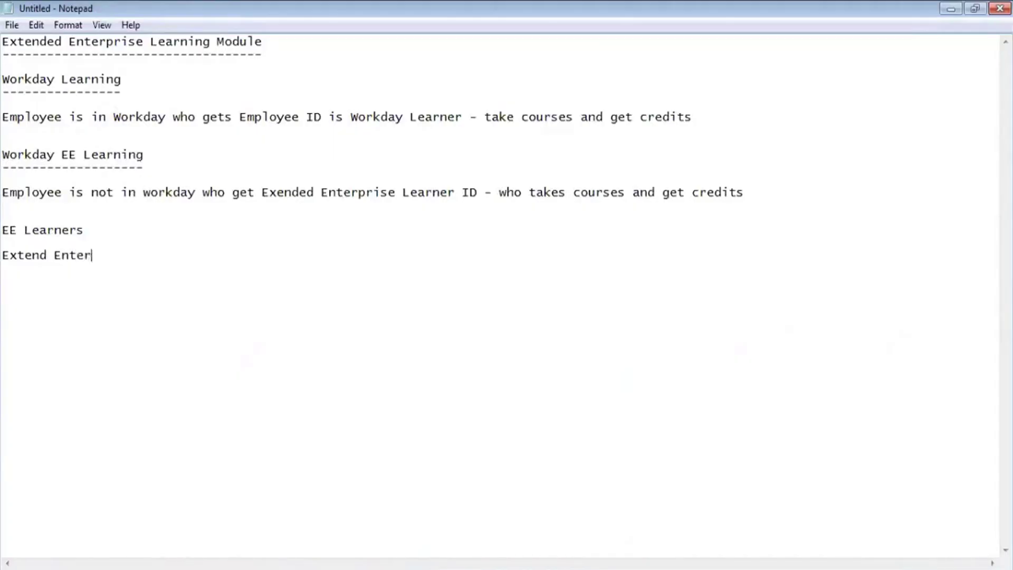
text(prise Affiliations)
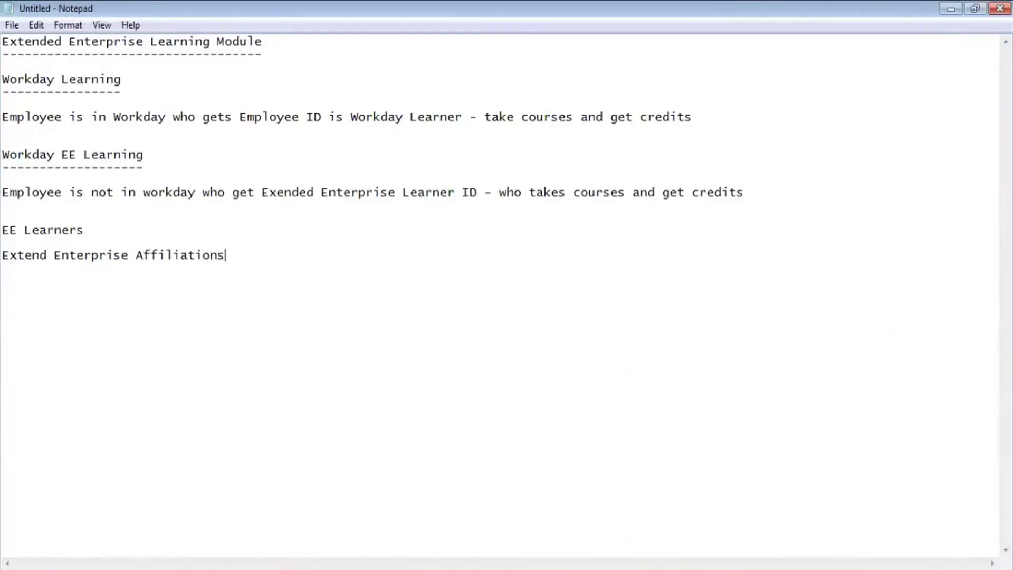
key(Return)
text(Canadat A)
text(ffilita)
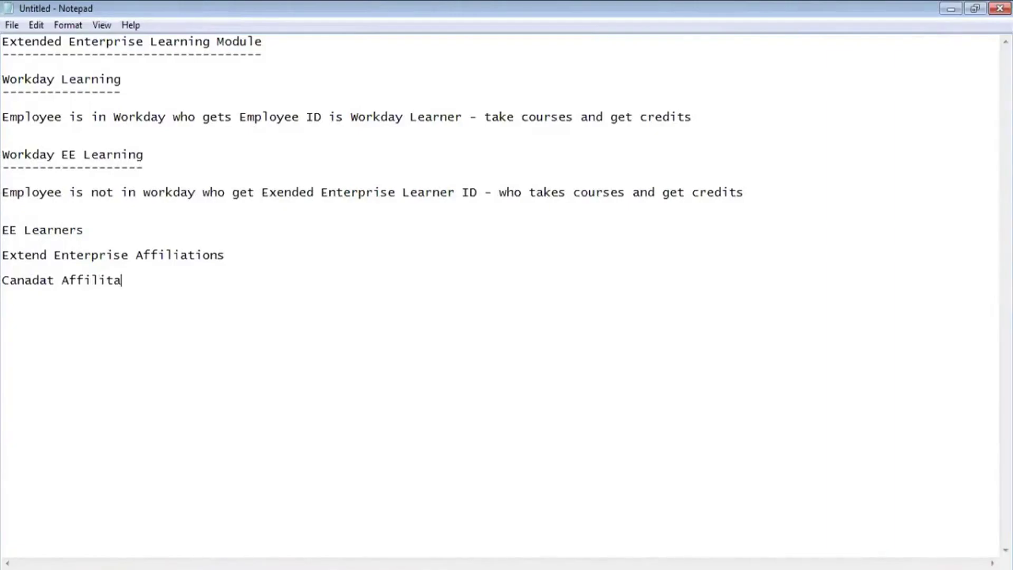
text(t)
Step: Correct the line to 'Canada Affiliation' and add India Affiliation and Australia Affiliation beside it
key(BackSpace)
key(BackSpace)
key(BackSpace)
text(ation)
click(55, 280)
key(BackSpace)
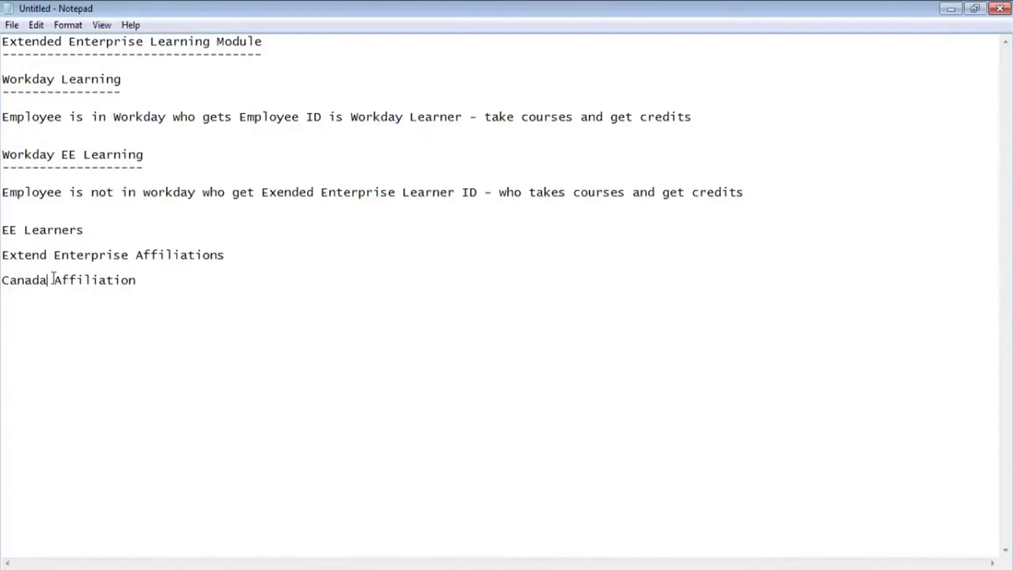
click(165, 276)
text(India Affili)
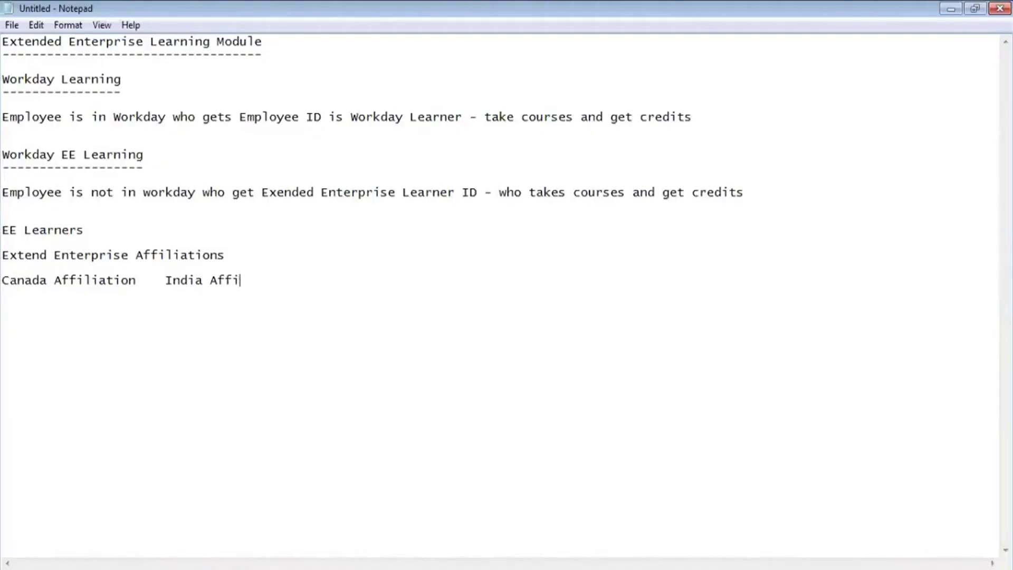
text(ation      Aus)
text(tralia)
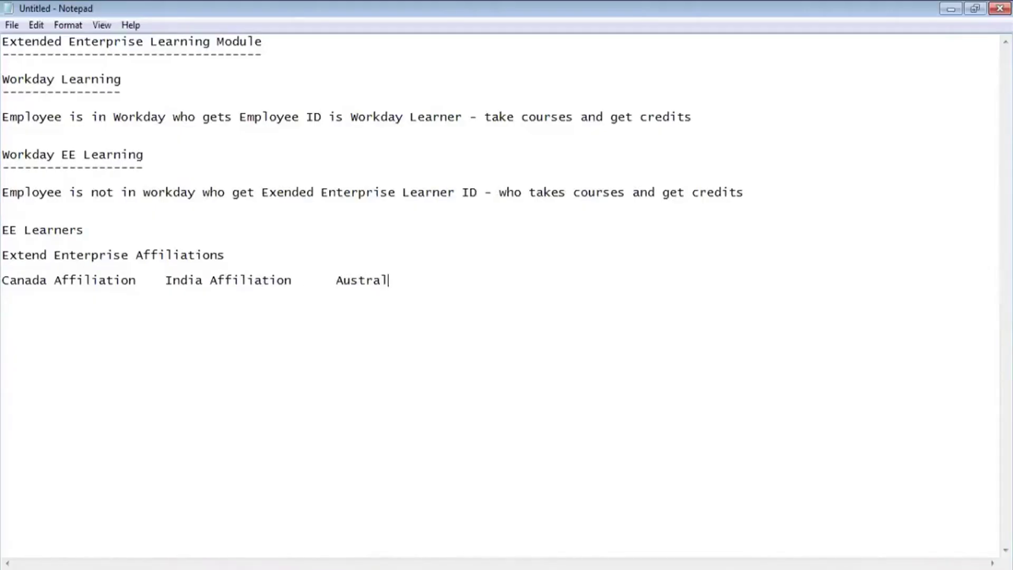
text( Affiliation)
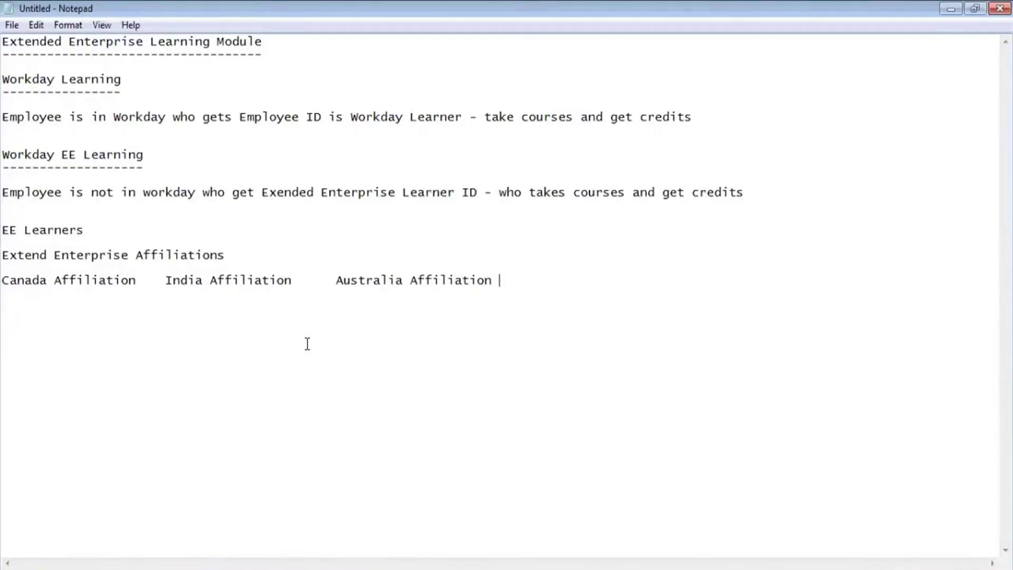
Step: Add an 'All Canada Employee' line below the affiliations list
key(Return)
key(Return)
text(All Canada Employee)
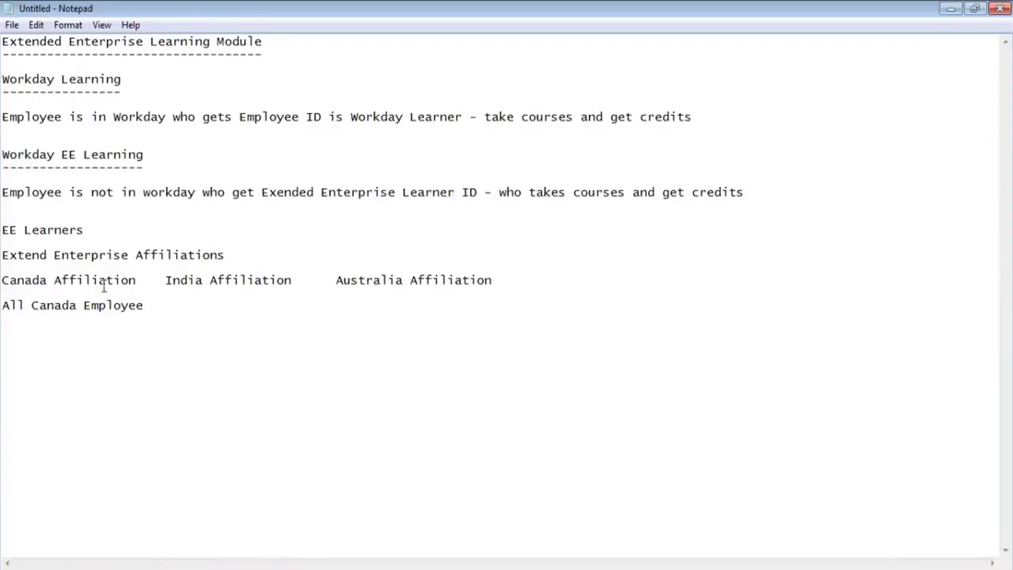
drag(84, 280, 119, 278)
drag(210, 280, 264, 292)
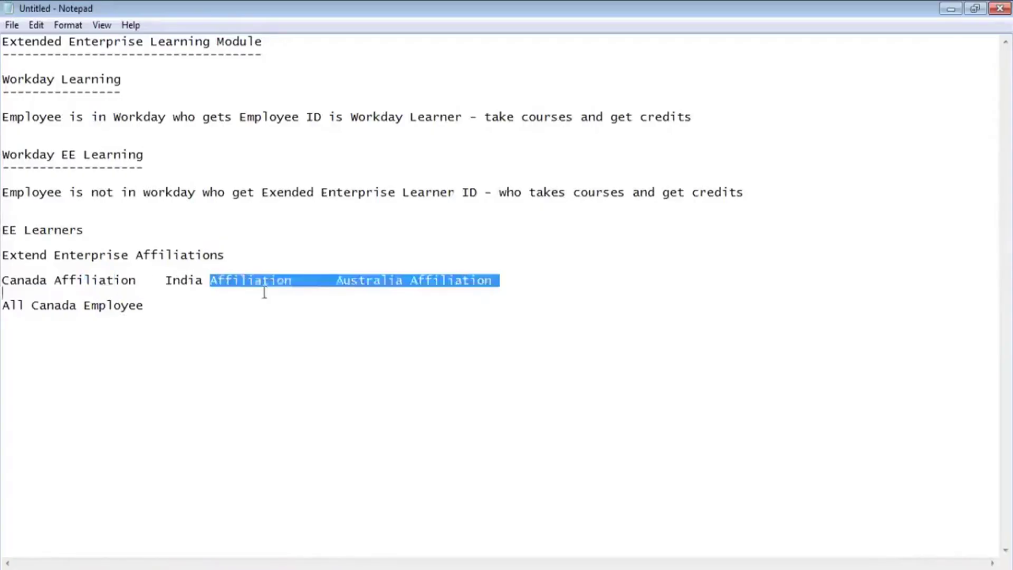
click(211, 303)
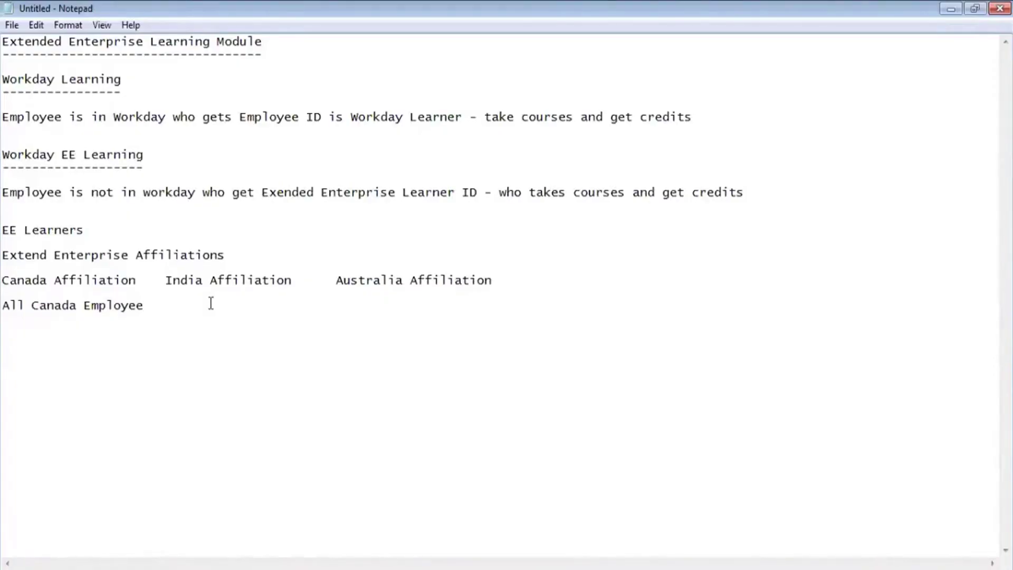
Step: Set the Notepad notes aside and bring the Workday Org Chart page back to the front
click(443, 569)
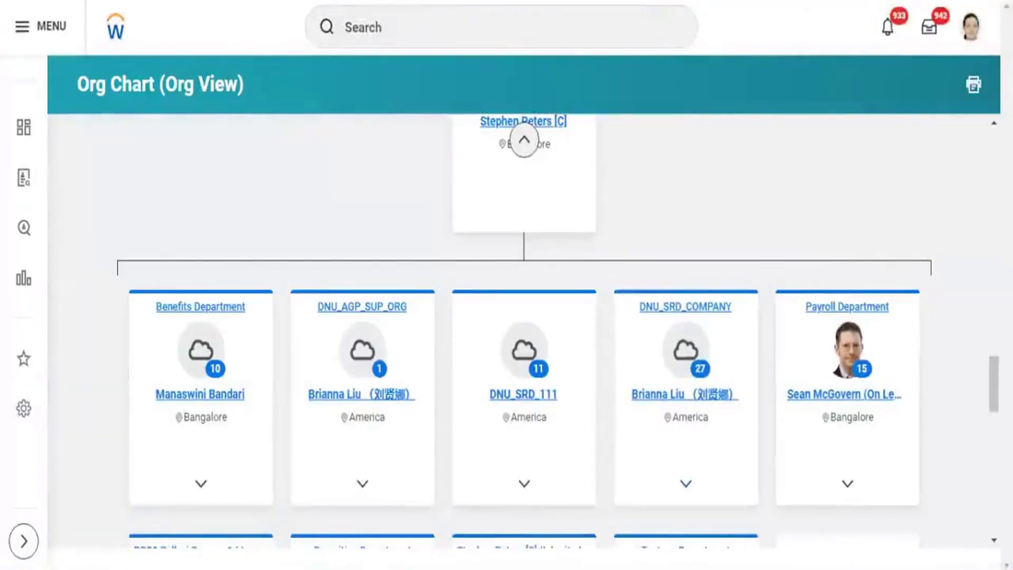
Step: Open your own worker profile's Career > Learning tab, listing 38 Not Started courses
click(974, 31)
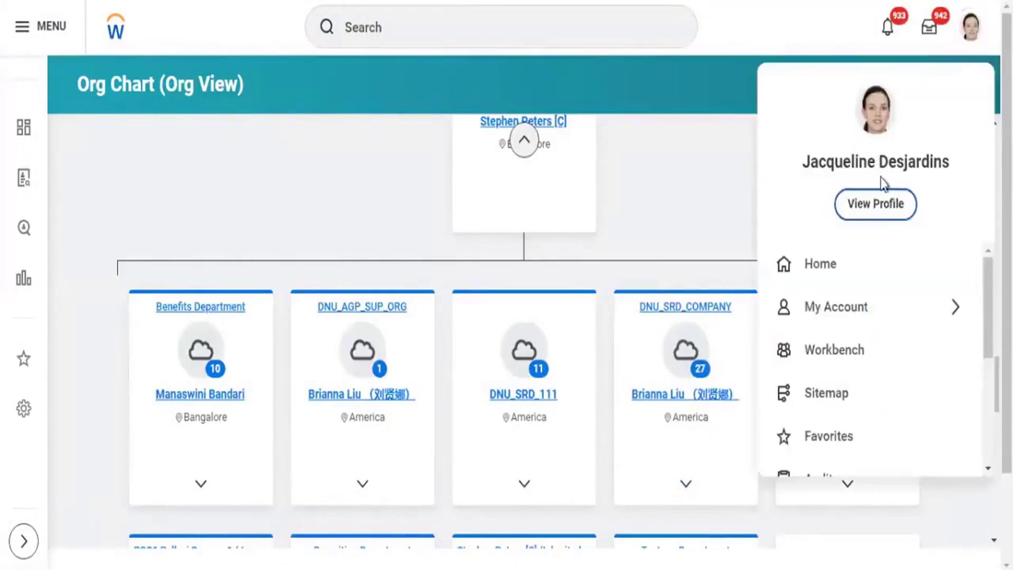
click(885, 204)
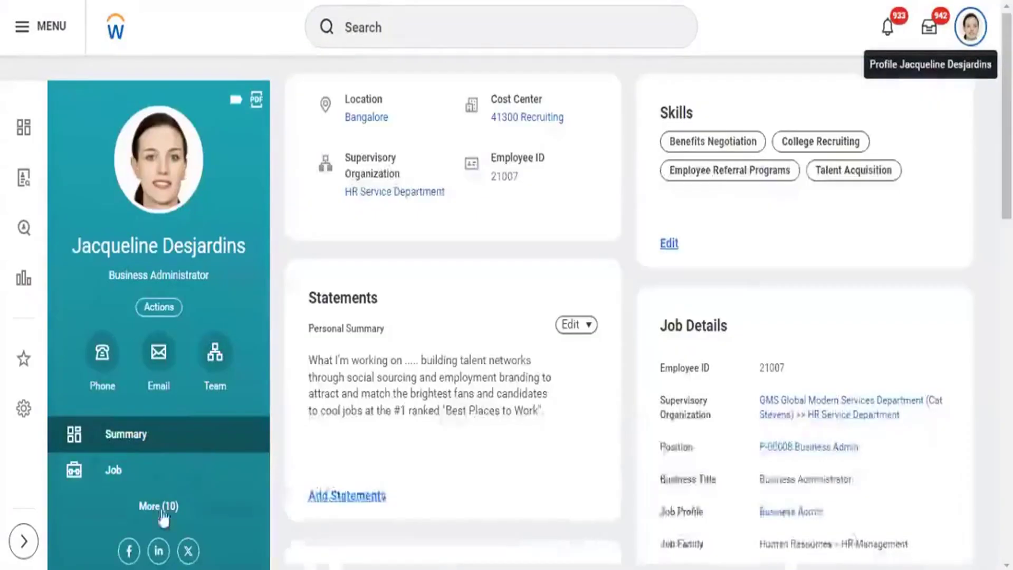
click(161, 506)
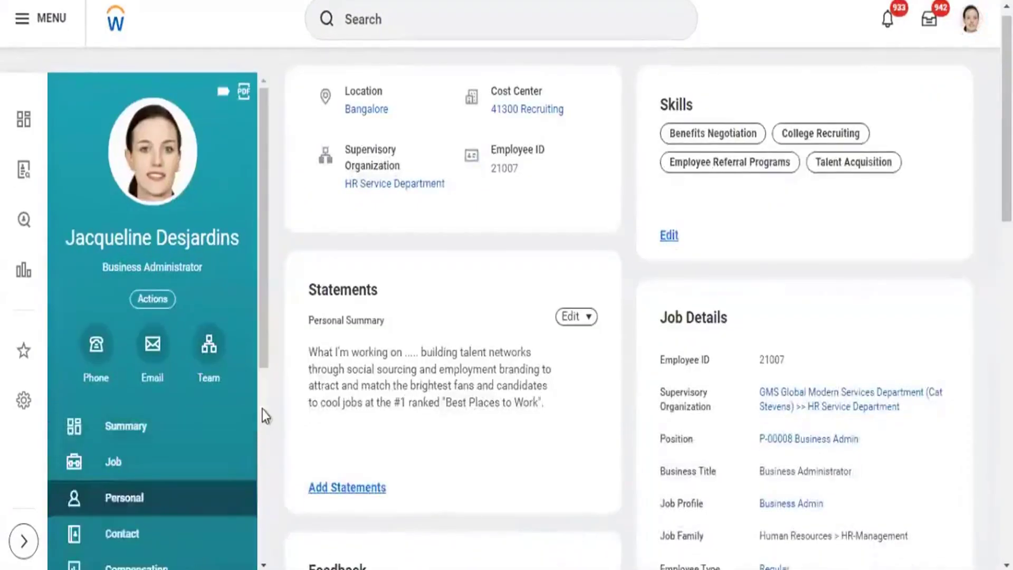
scroll(262, 413, down, 5)
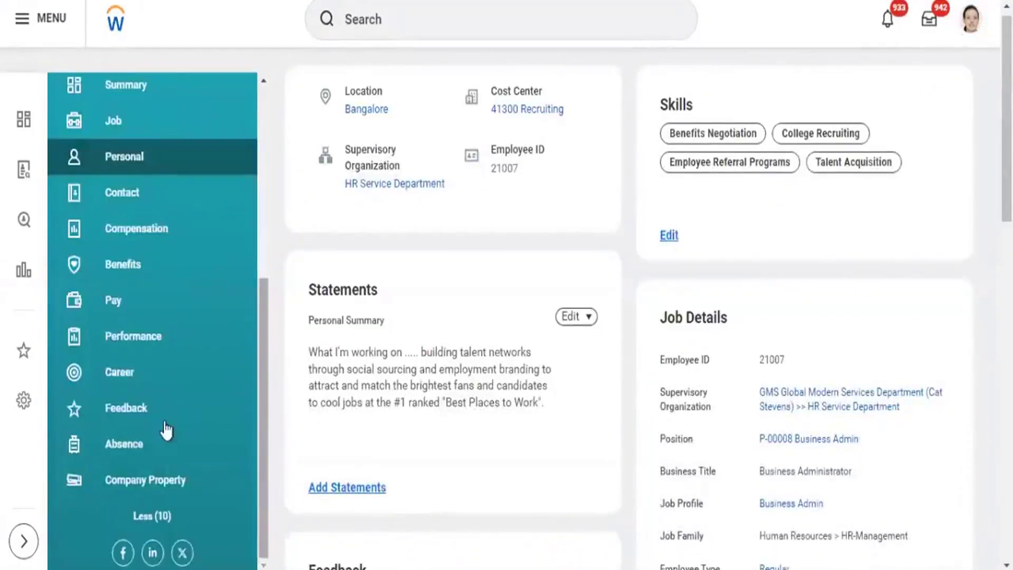
click(120, 386)
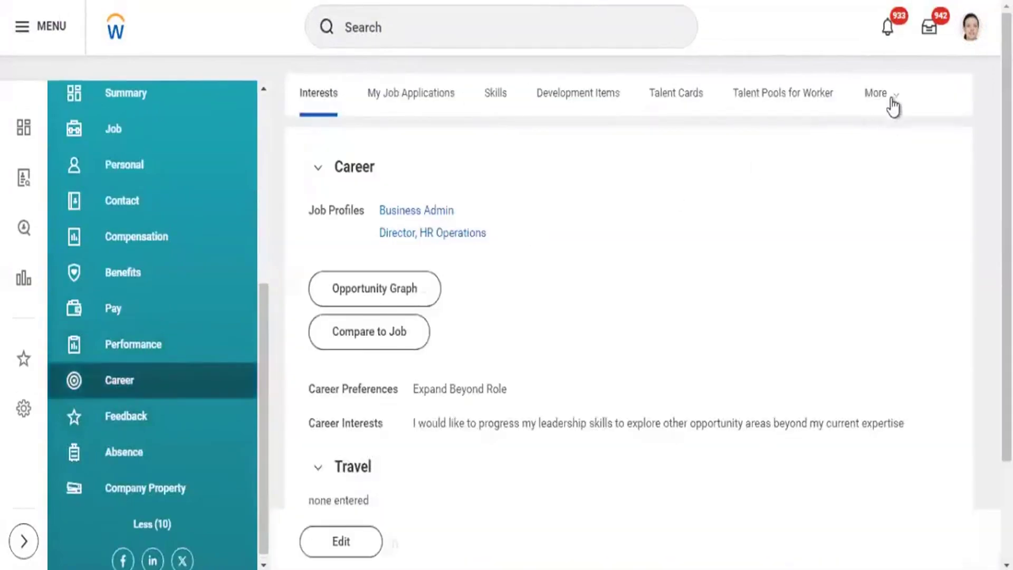
click(892, 100)
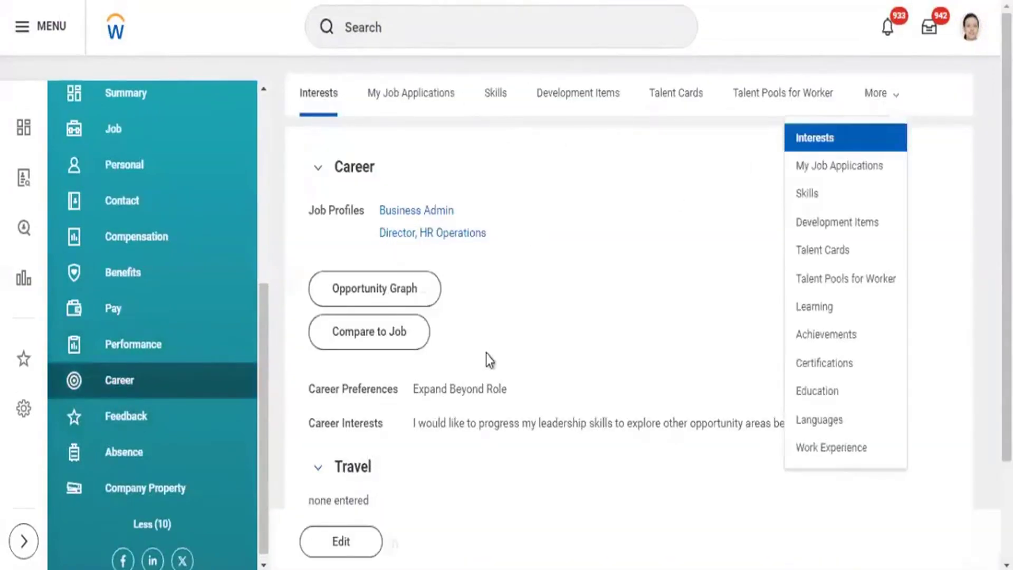
click(828, 310)
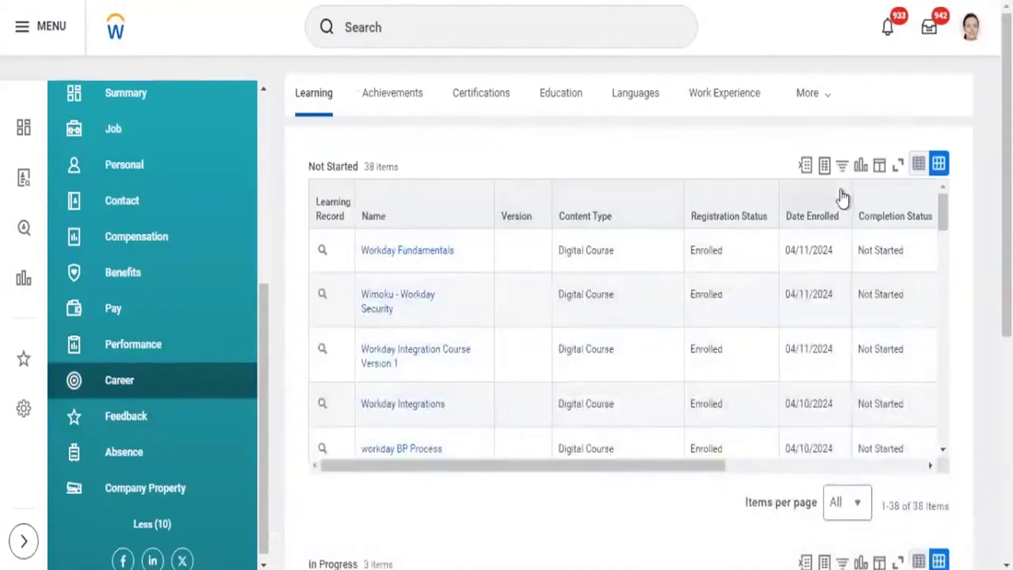
drag(986, 232, 985, 317)
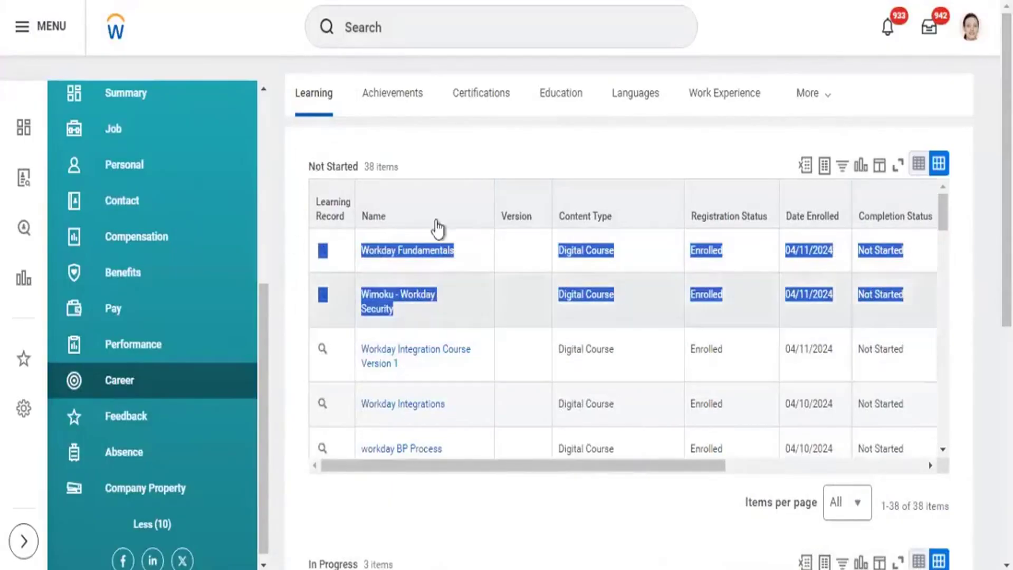
click(456, 133)
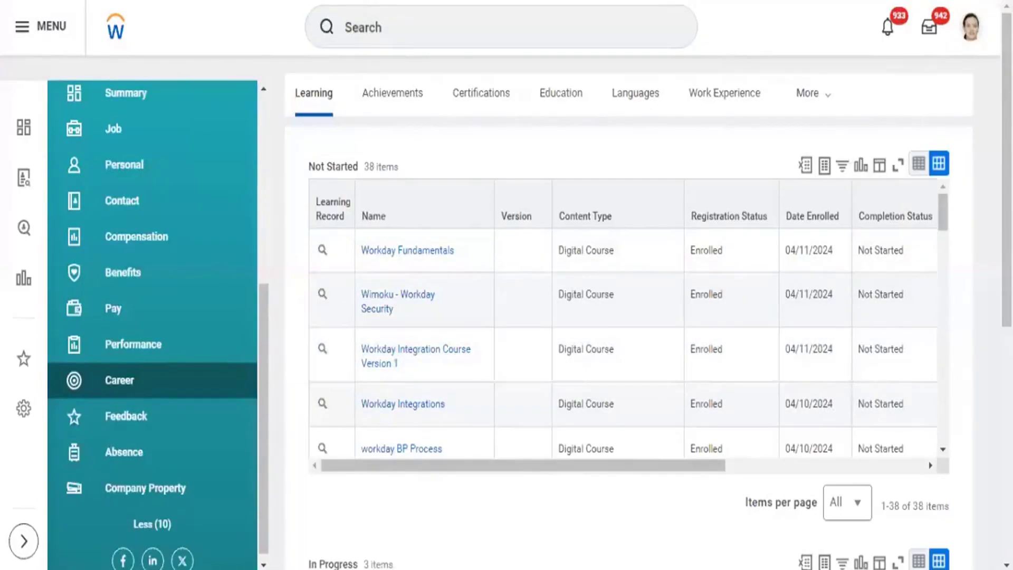
scroll(628, 317, down, 8)
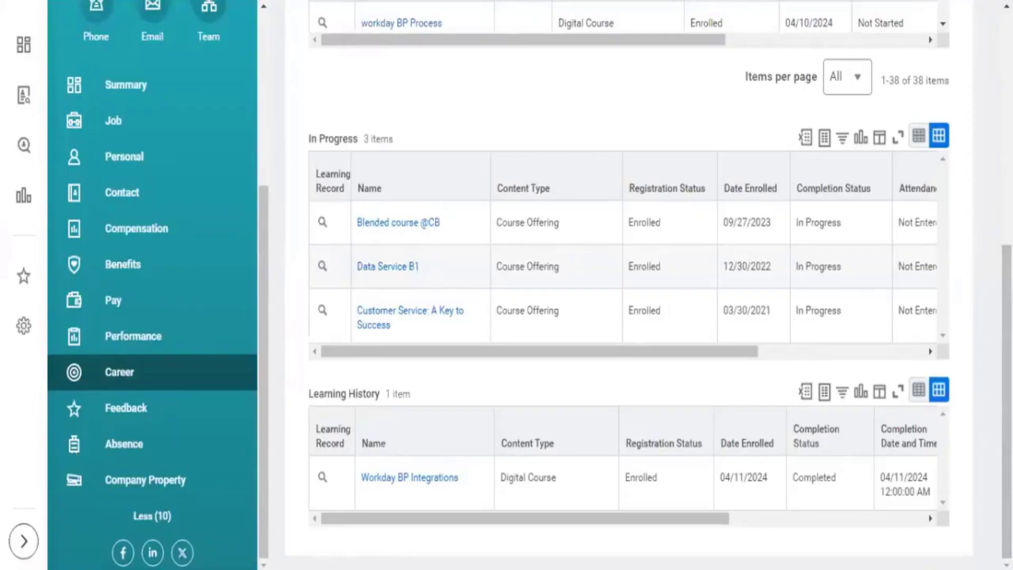
scroll(628, 285, up, 8)
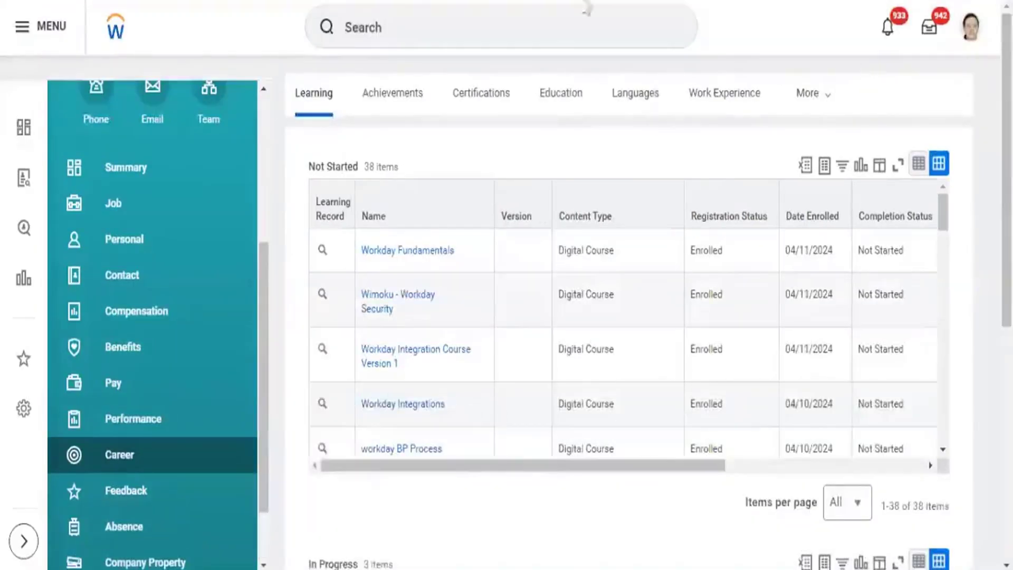
Step: Go from the Workday home page through View All Apps to the Learning Admin app
click(108, 32)
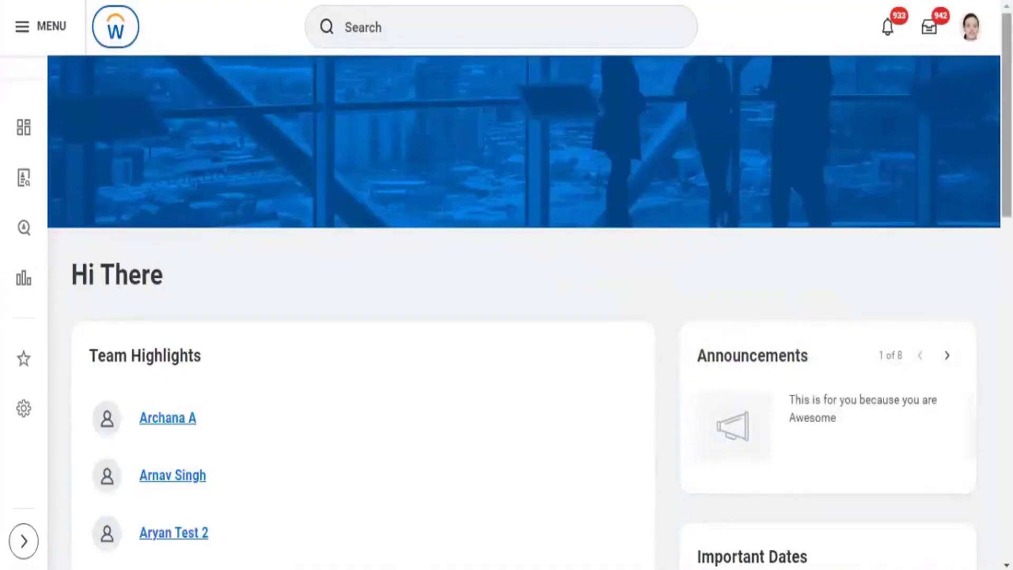
scroll(528, 316, down, 4)
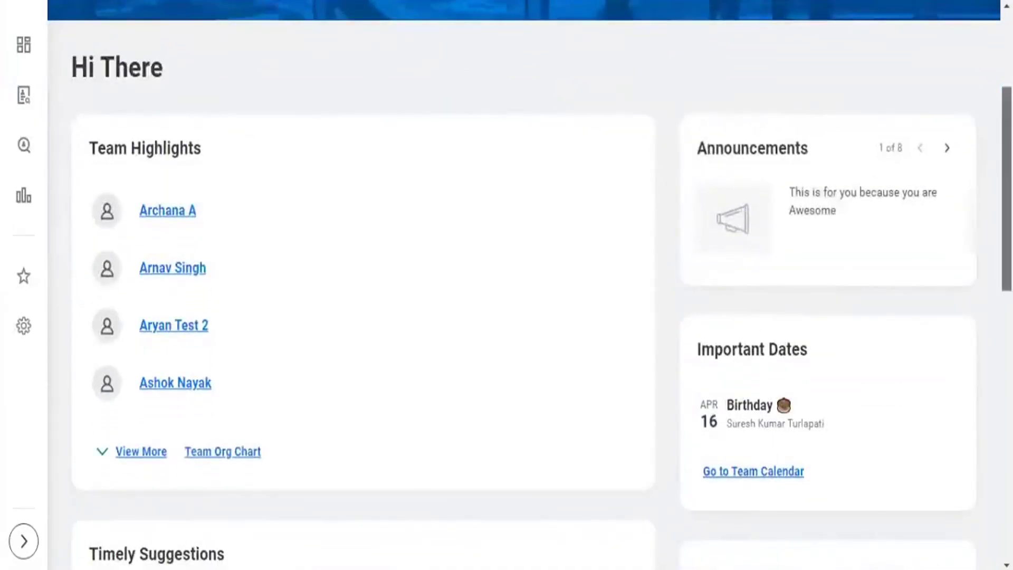
scroll(1006, 211, down, 6)
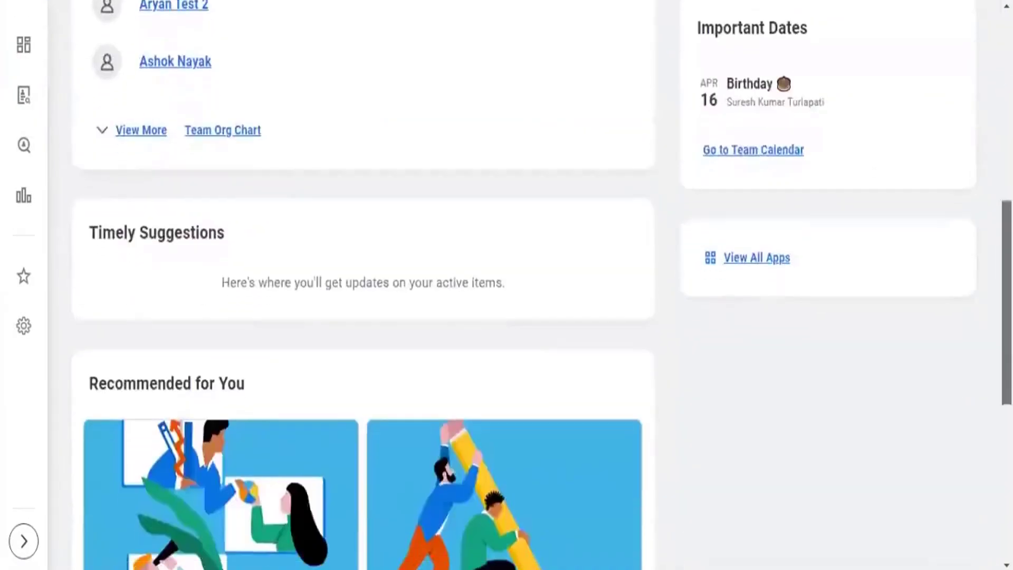
click(747, 257)
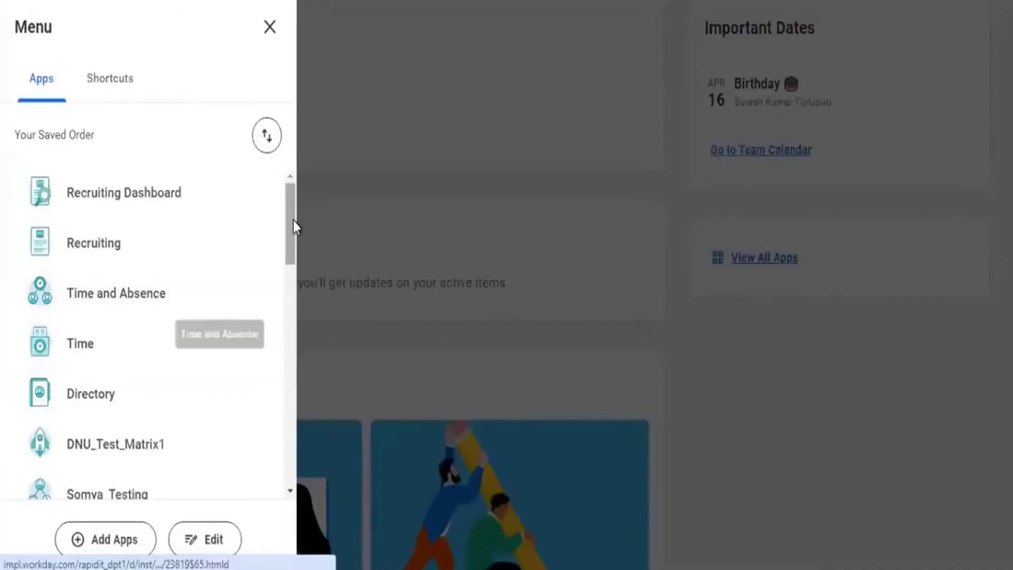
drag(292, 219, 278, 321)
scroll(277, 338, down, 5)
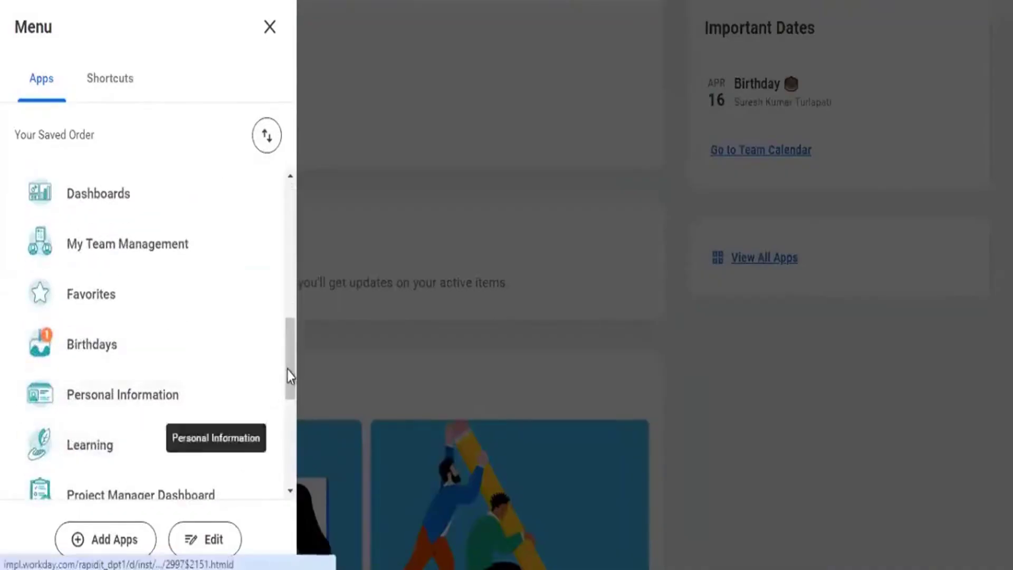
drag(287, 370, 274, 224)
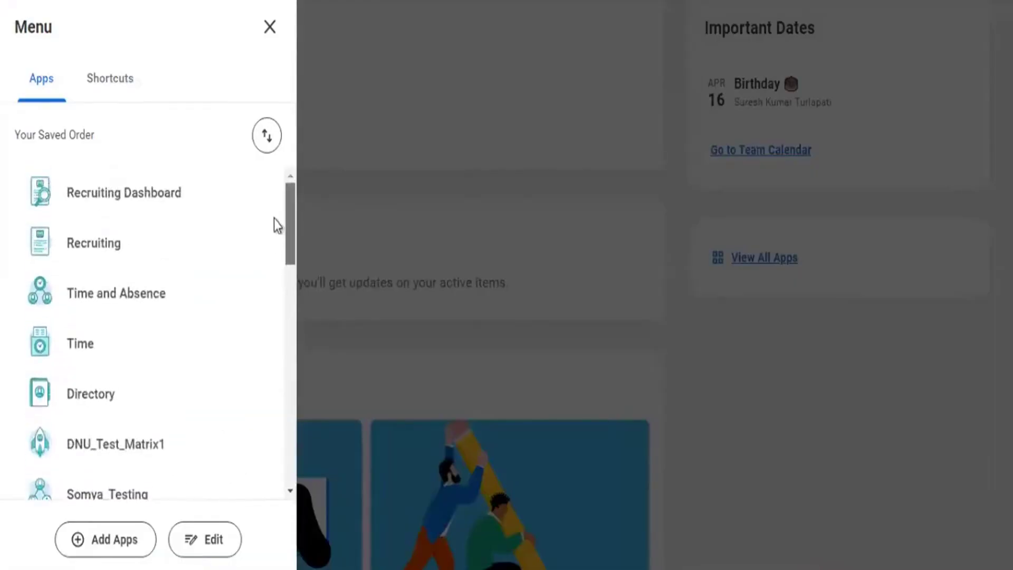
scroll(275, 370, down, 15)
drag(262, 450, 256, 411)
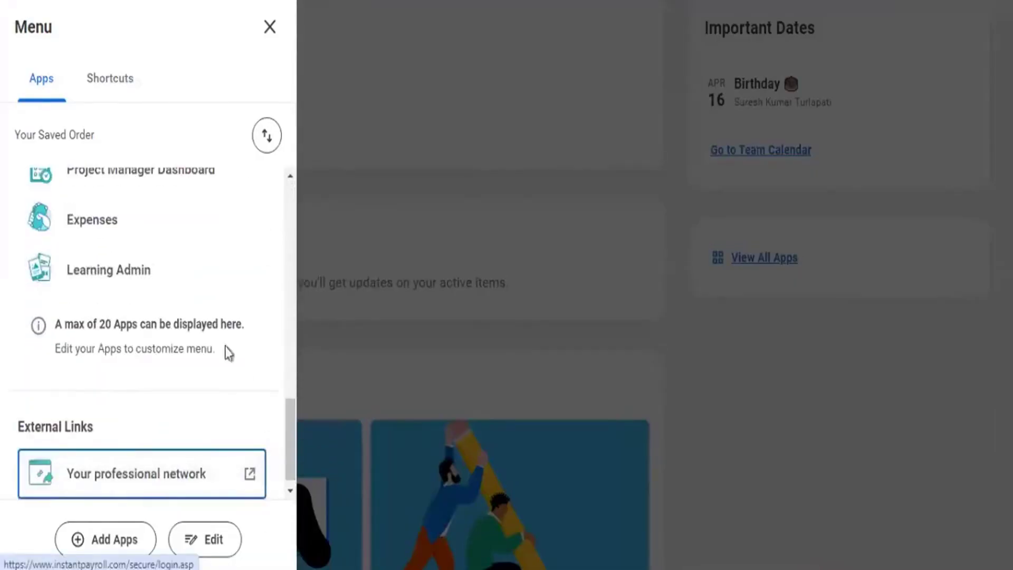
click(114, 280)
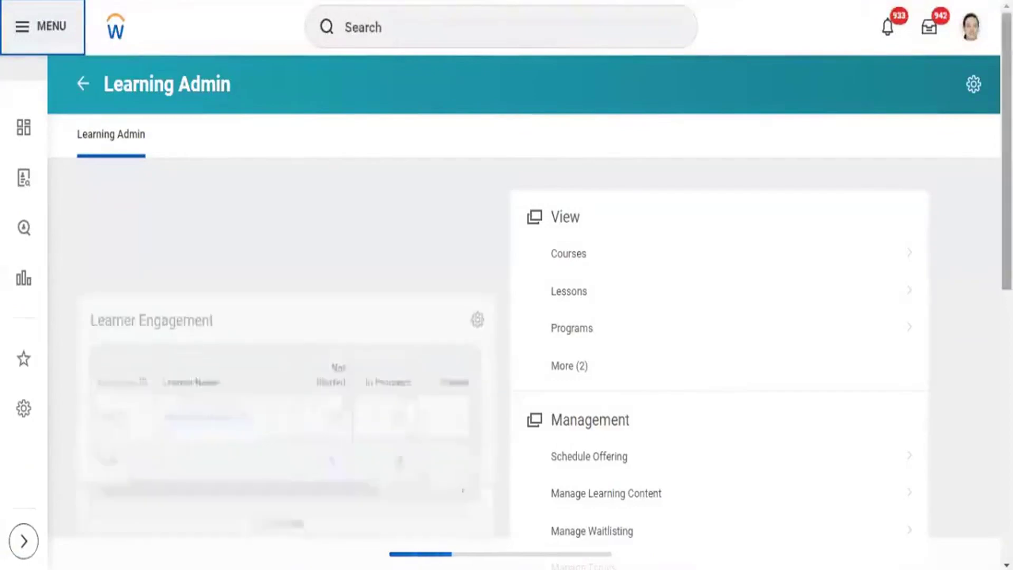
scroll(974, 292, down, 7)
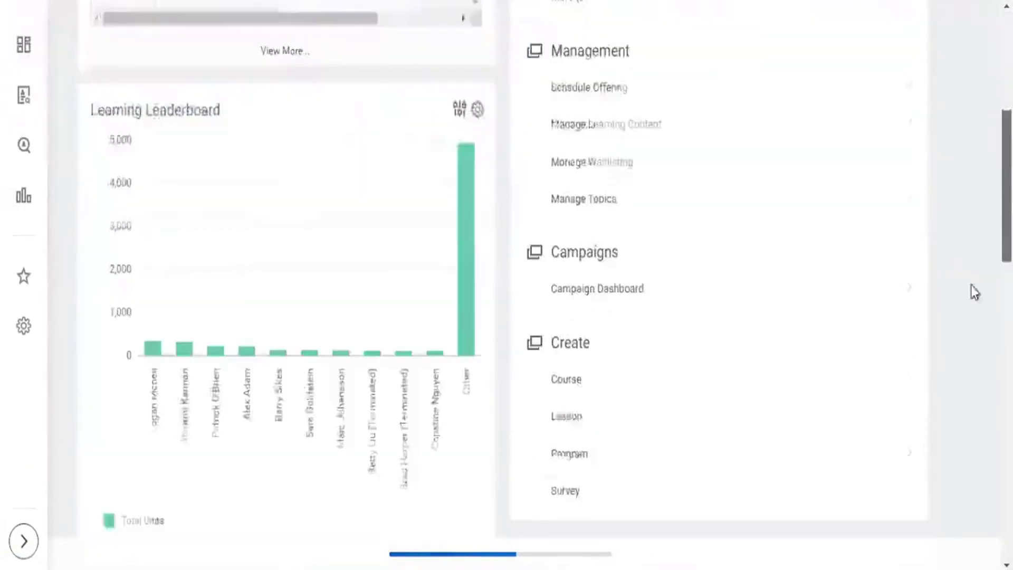
scroll(975, 327, down, 7)
scroll(976, 242, up, 10)
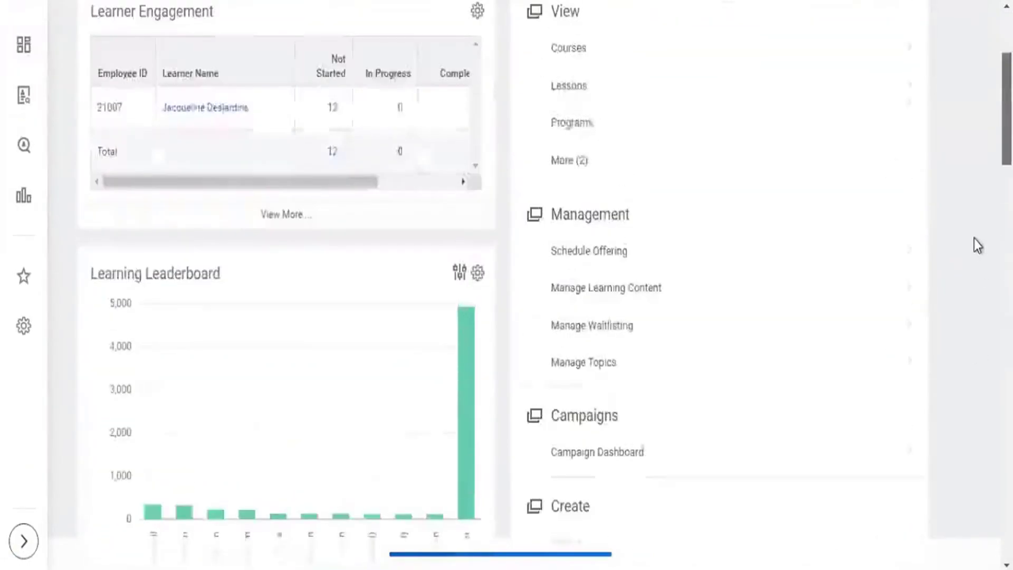
scroll(974, 238, down, 5)
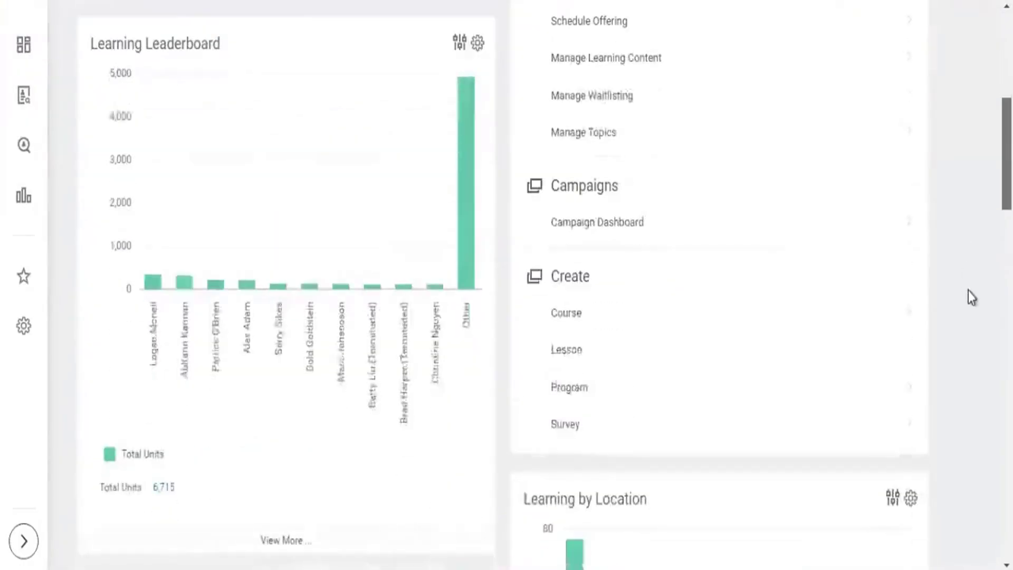
scroll(968, 271, up, 7)
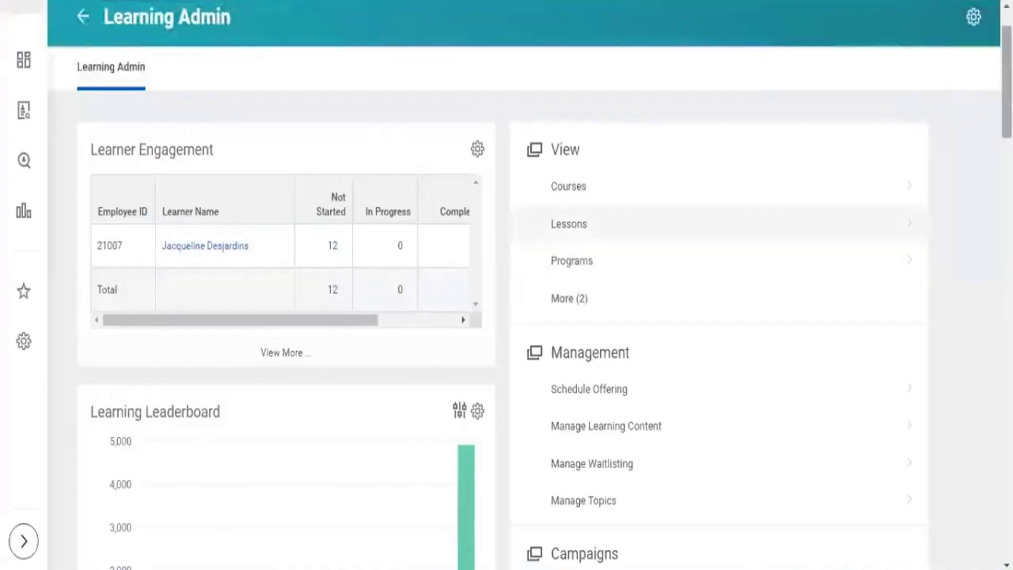
scroll(663, 87, up, 2)
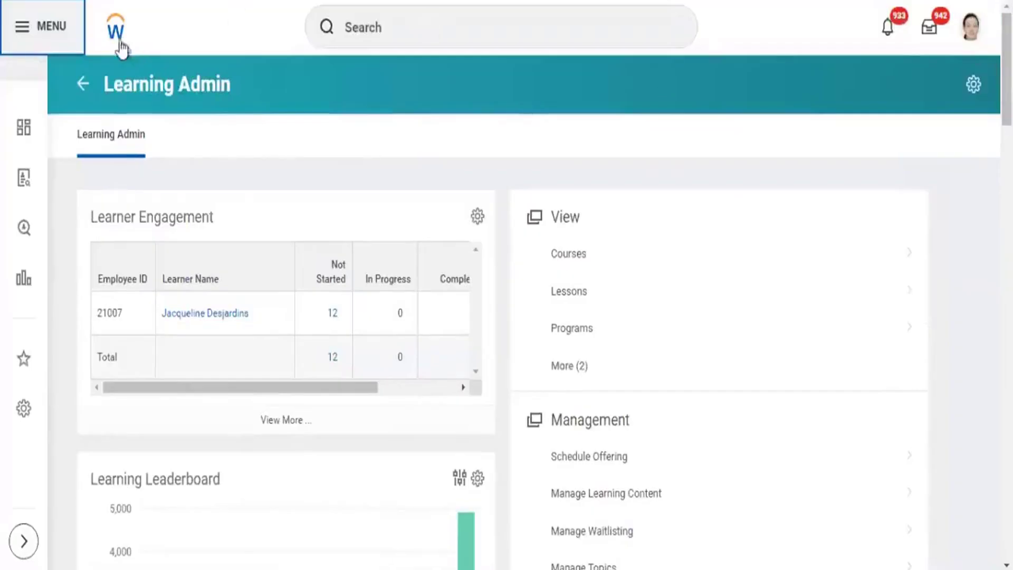
Step: Open your own worker profile's Job details and highlight part of the Employee ID
click(115, 24)
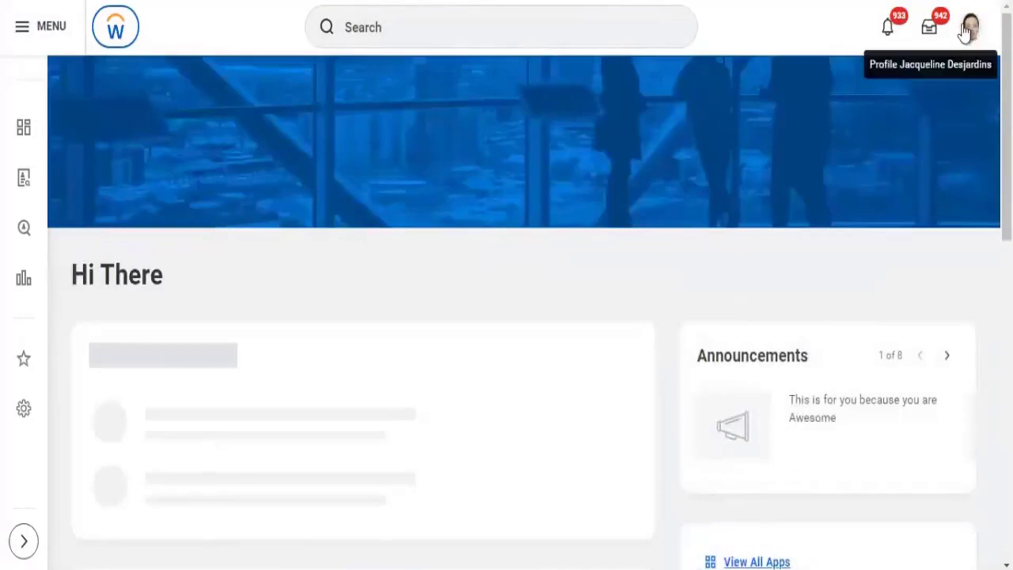
click(970, 26)
click(877, 204)
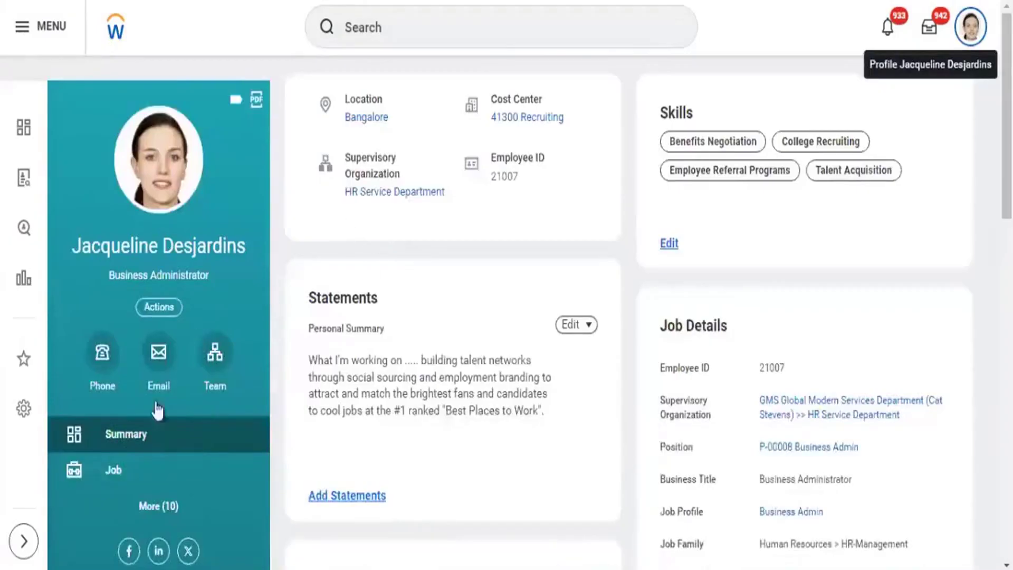
click(99, 478)
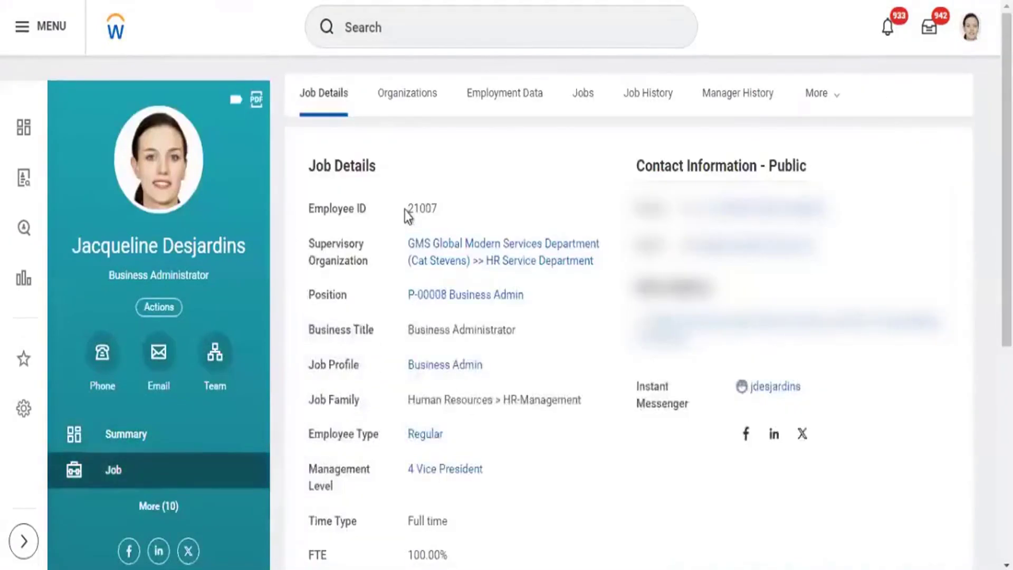
drag(408, 213, 445, 217)
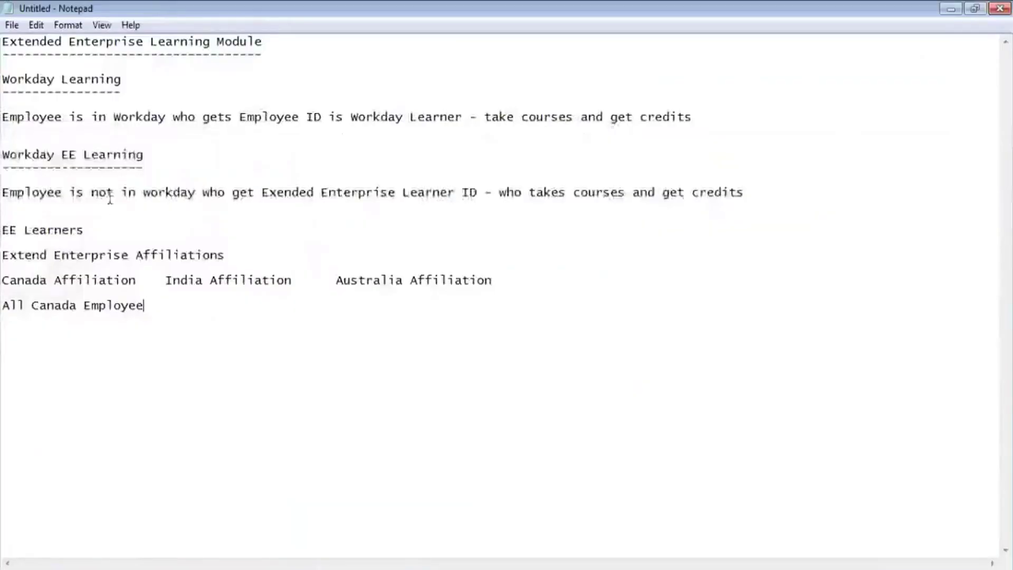
Step: Add an 'Affiliation Manager' line below the Australia Affiliation line in the notes
click(145, 282)
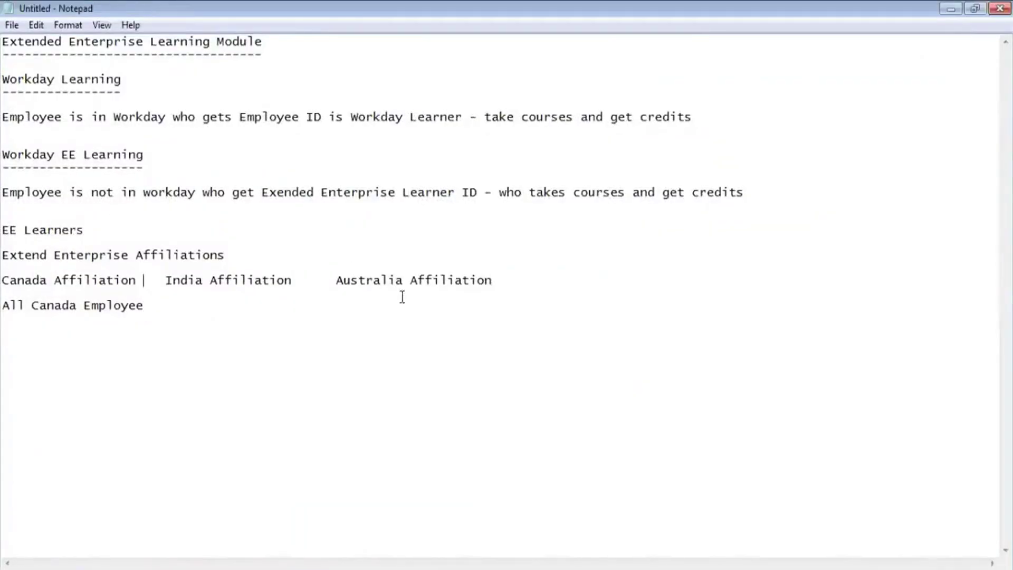
click(497, 280)
key(Return)
key(Return)
text(Affili)
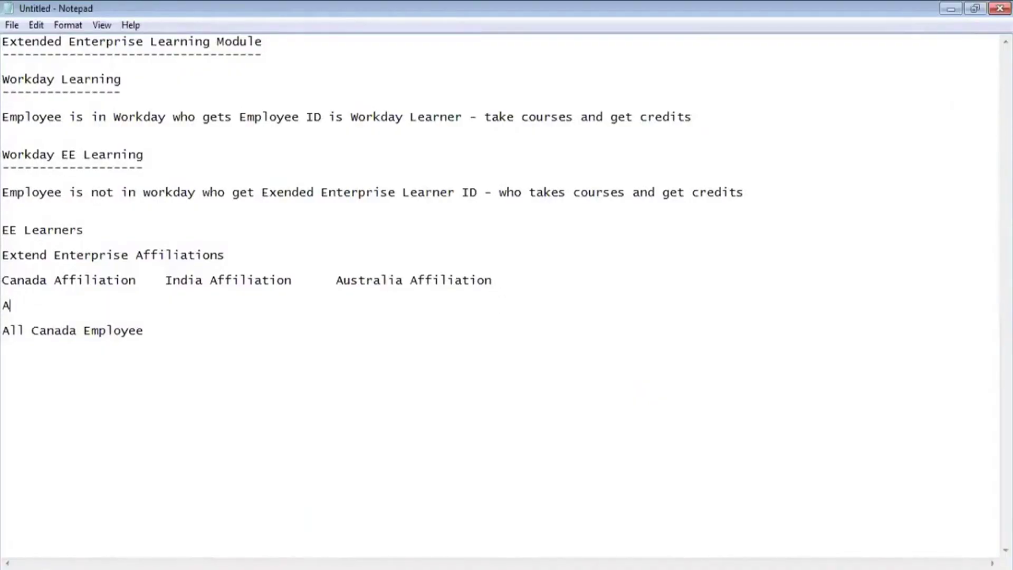
text(ation)
text(nager)
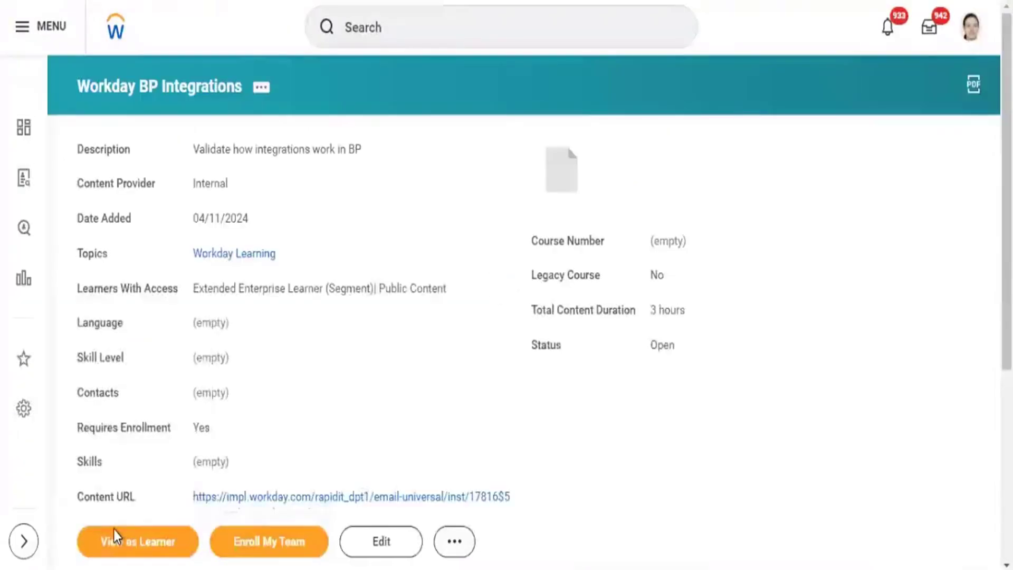
Step: Scroll the Workday BP Integrations course page to review its Workday BP Validations lesson
scroll(113, 530, down, 6)
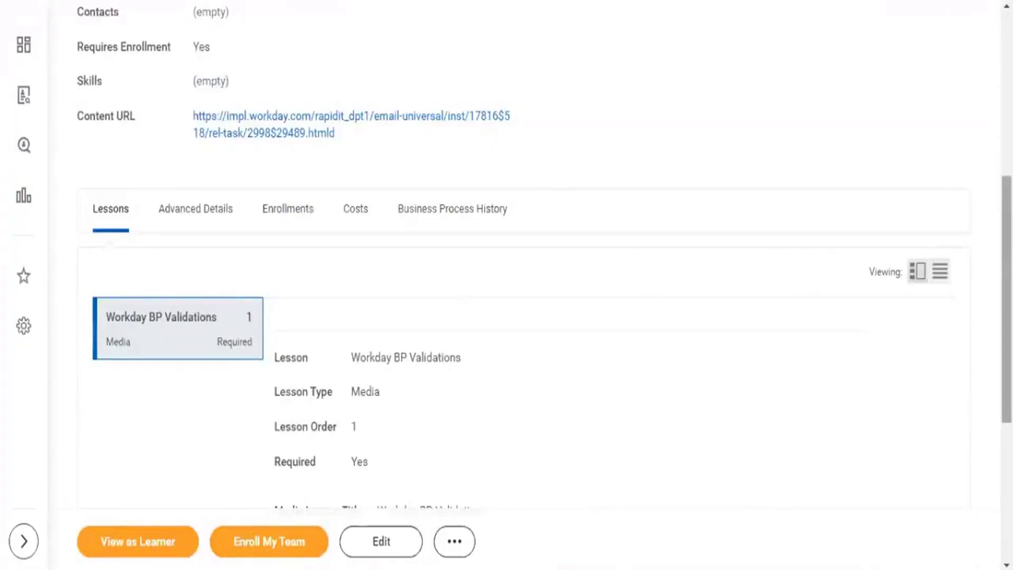
scroll(531, 257, up, 6)
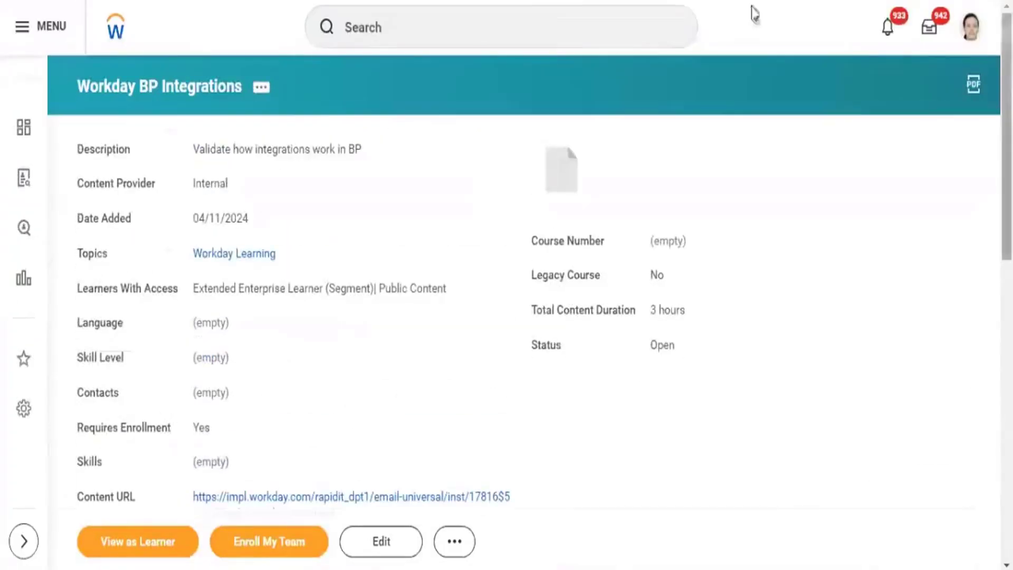
Step: Start editing the Workday BP Integrations course, confirming an update to the current version
click(263, 91)
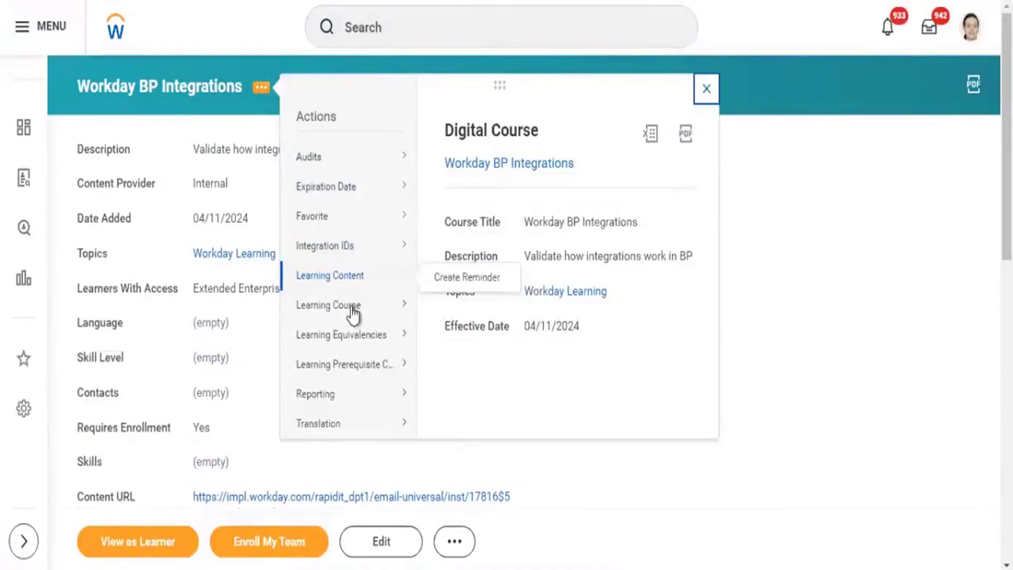
mouse_move(390, 308)
click(442, 311)
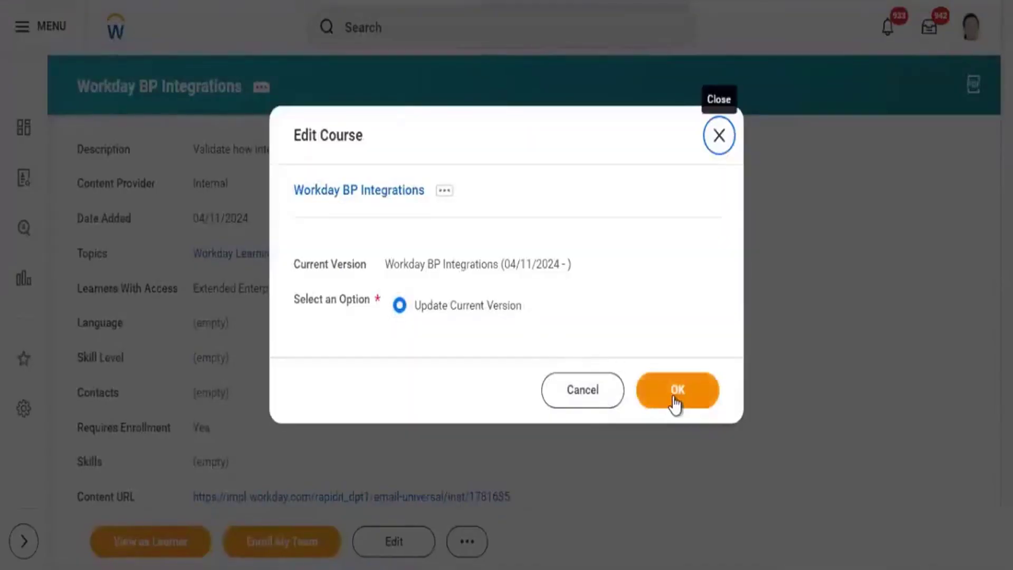
click(673, 397)
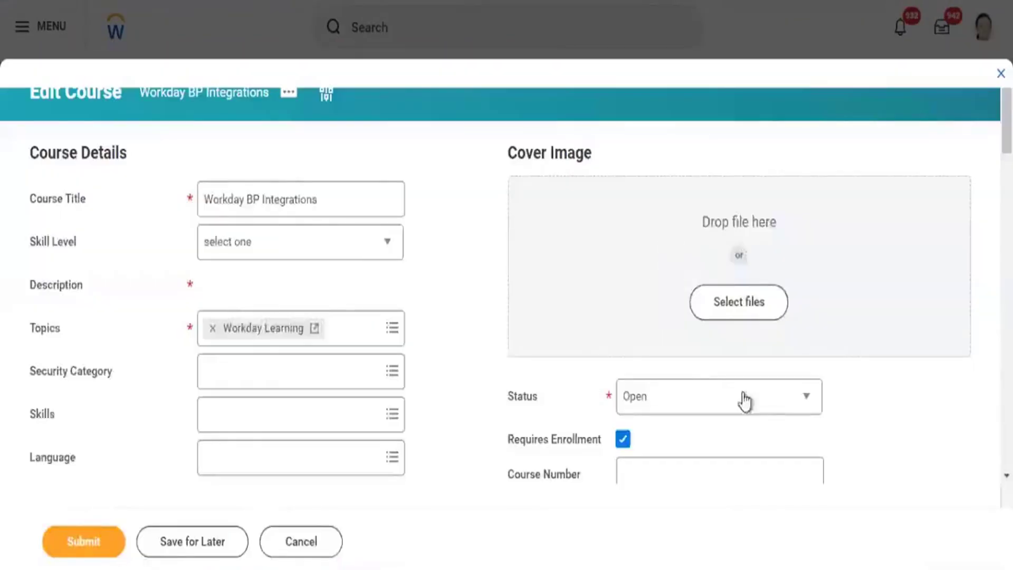
Step: Scroll through the Edit Course form to review the course's fields
scroll(507, 285, down, 12)
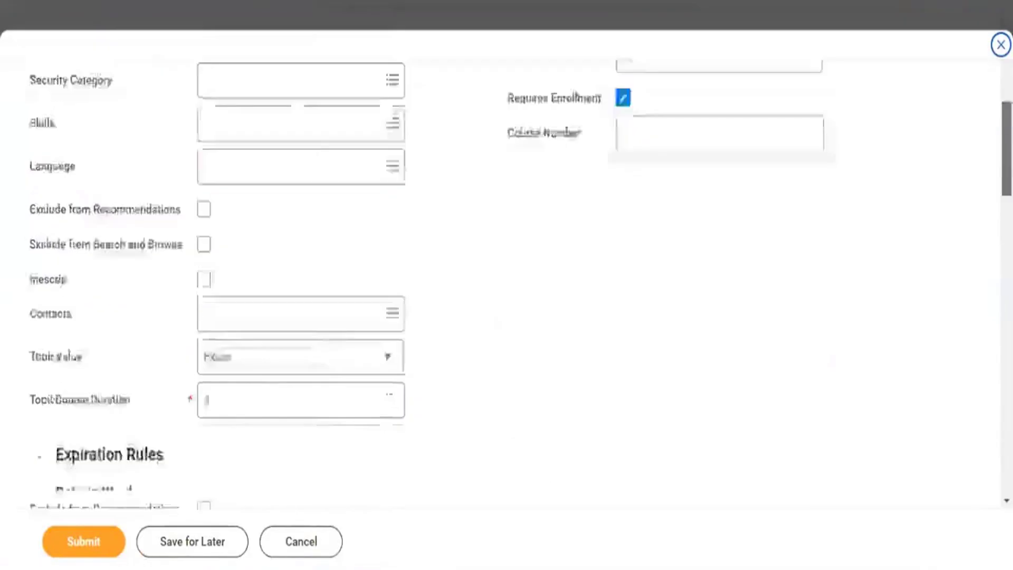
scroll(507, 284, down, 6)
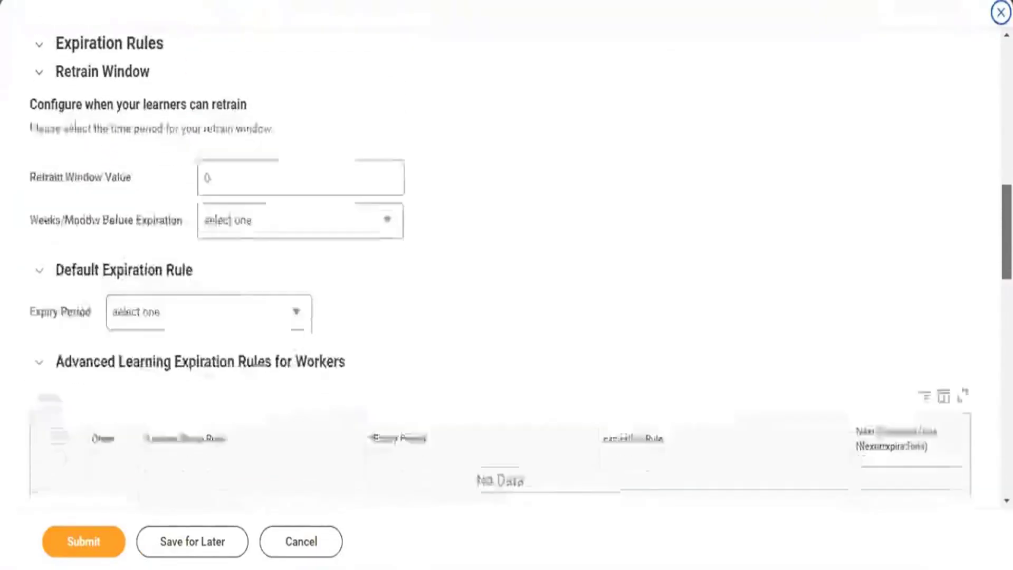
scroll(507, 285, up, 5)
scroll(978, 185, up, 6)
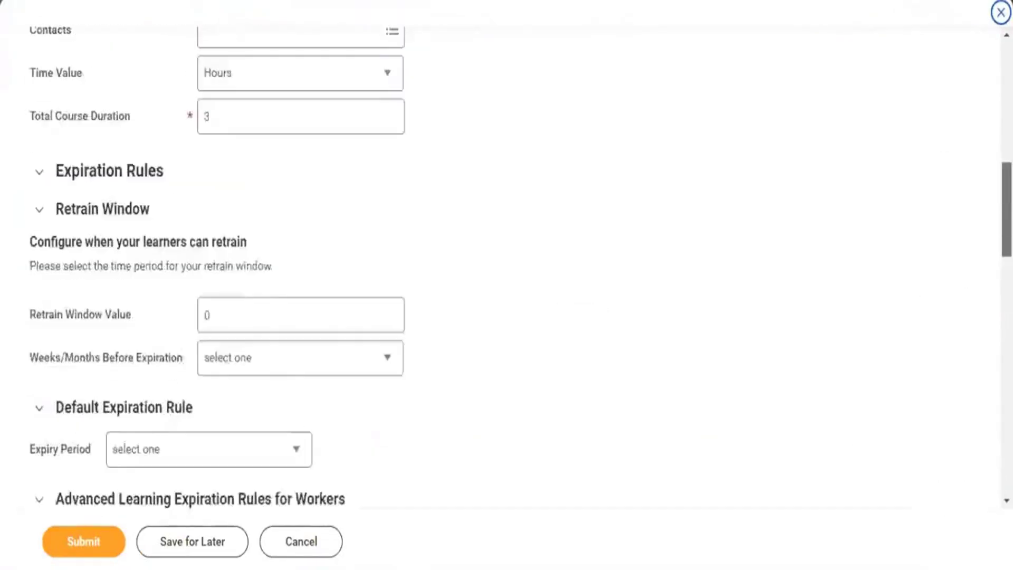
scroll(979, 158, up, 7)
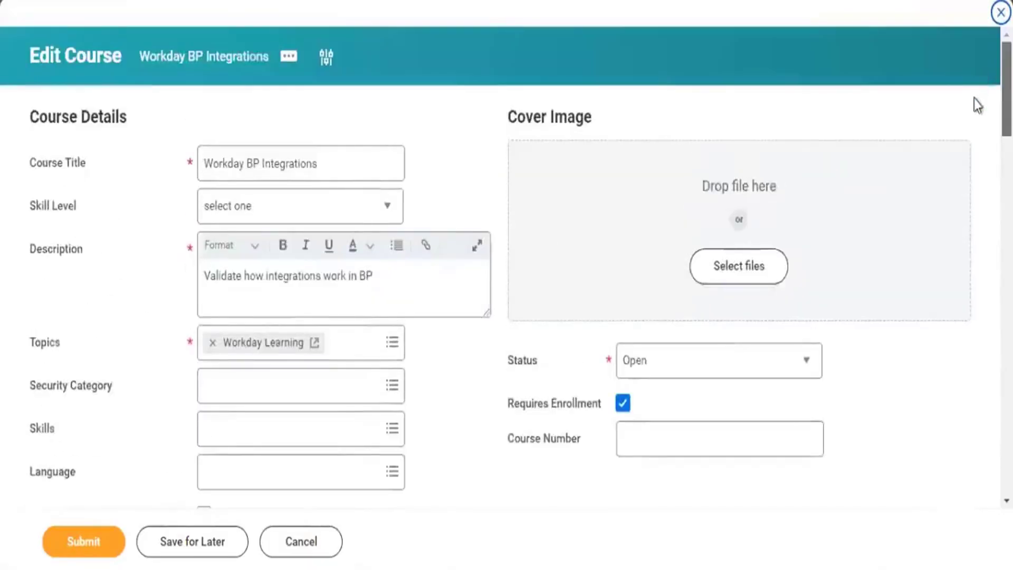
scroll(974, 99, down, 10)
scroll(965, 224, down, 10)
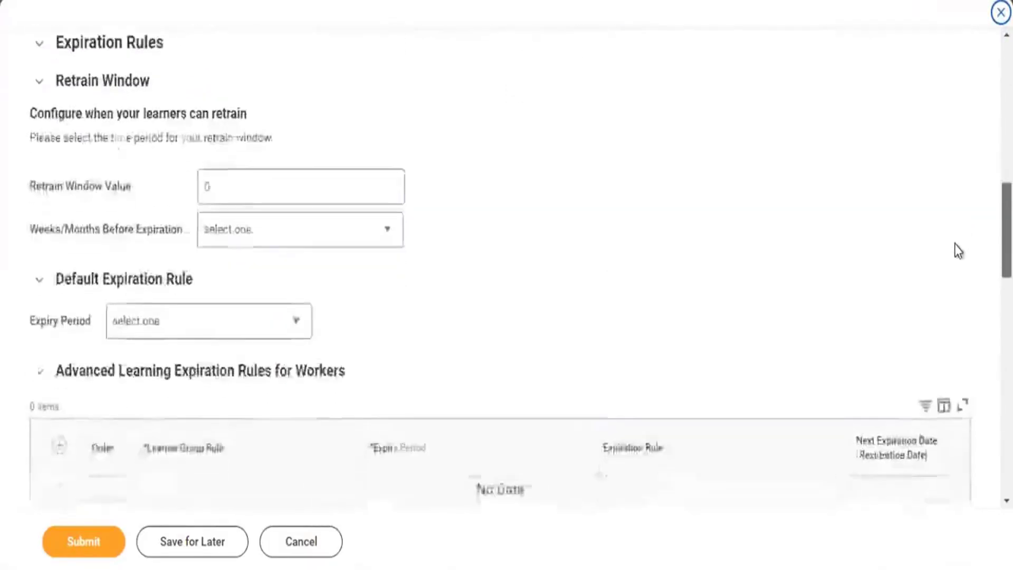
scroll(966, 388, down, 10)
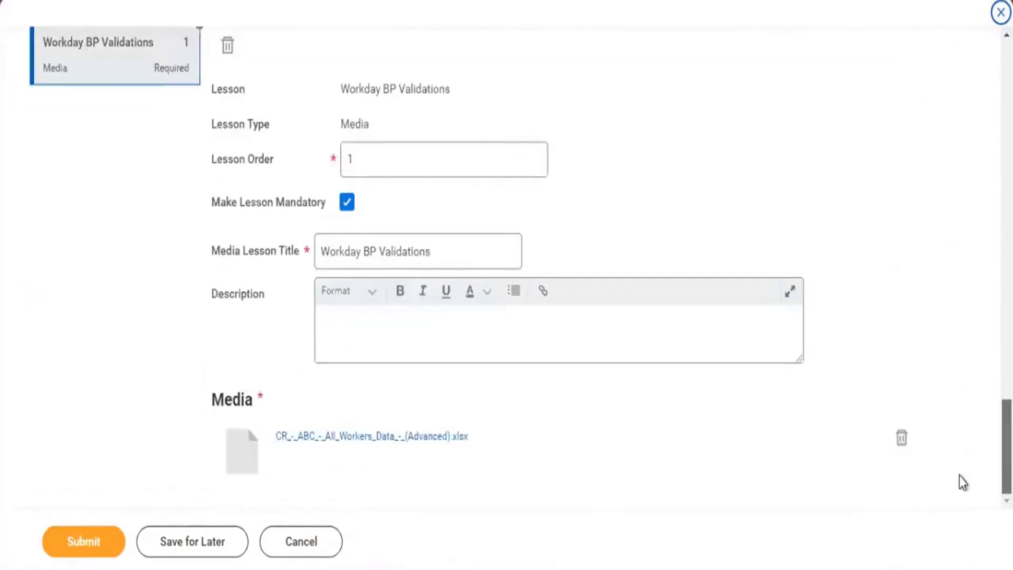
scroll(943, 342, up, 20)
scroll(934, 117, up, 6)
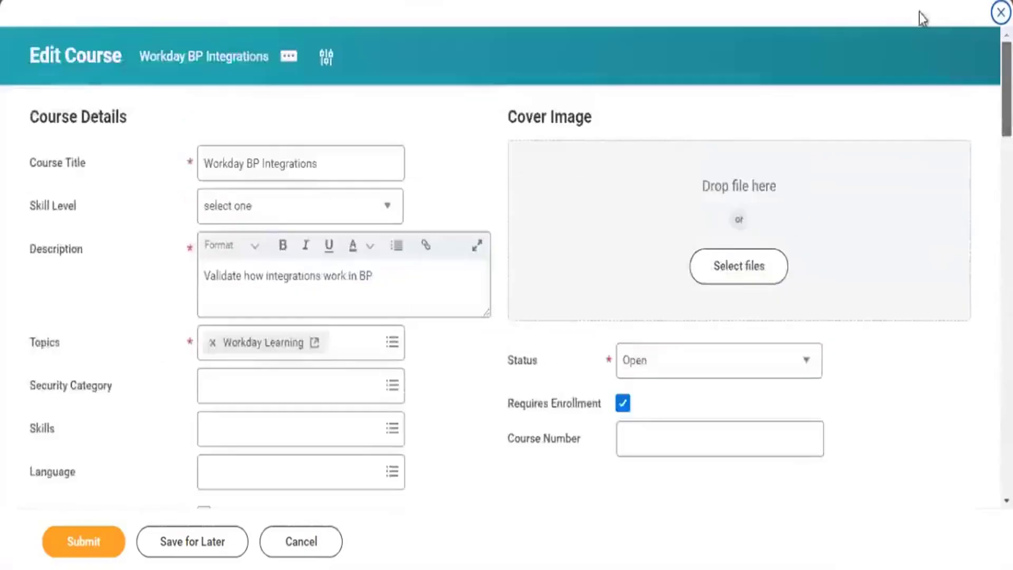
scroll(935, 219, down, 20)
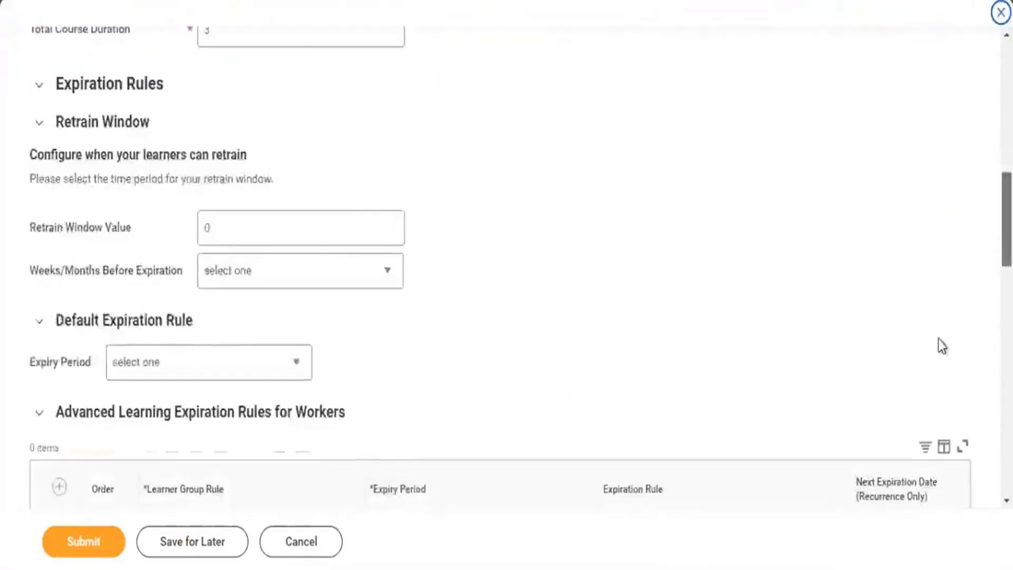
scroll(942, 480, down, 5)
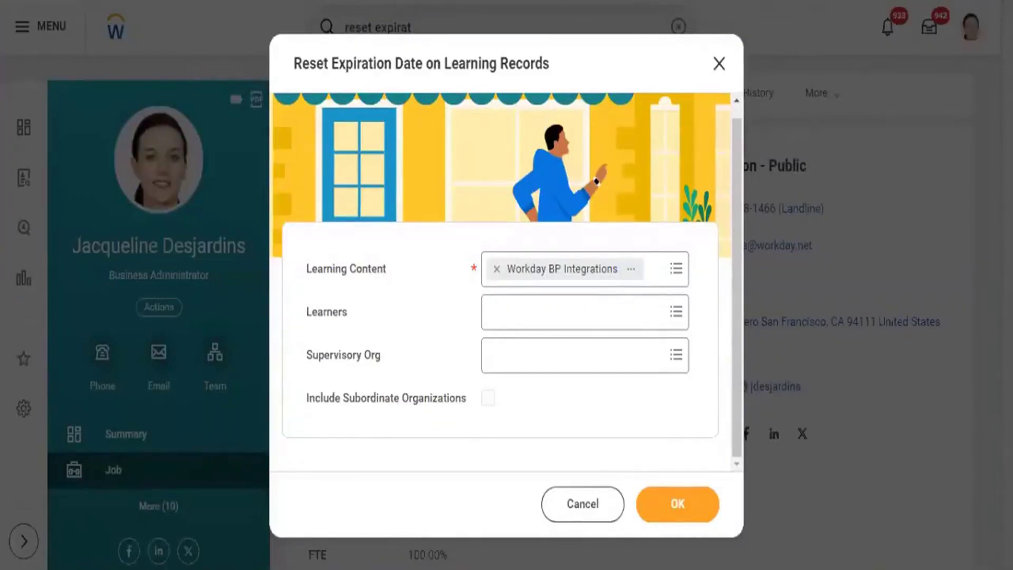
Step: Set a Date expiry of 04/30/2024 for the selected Enrollment record and submit it
click(677, 504)
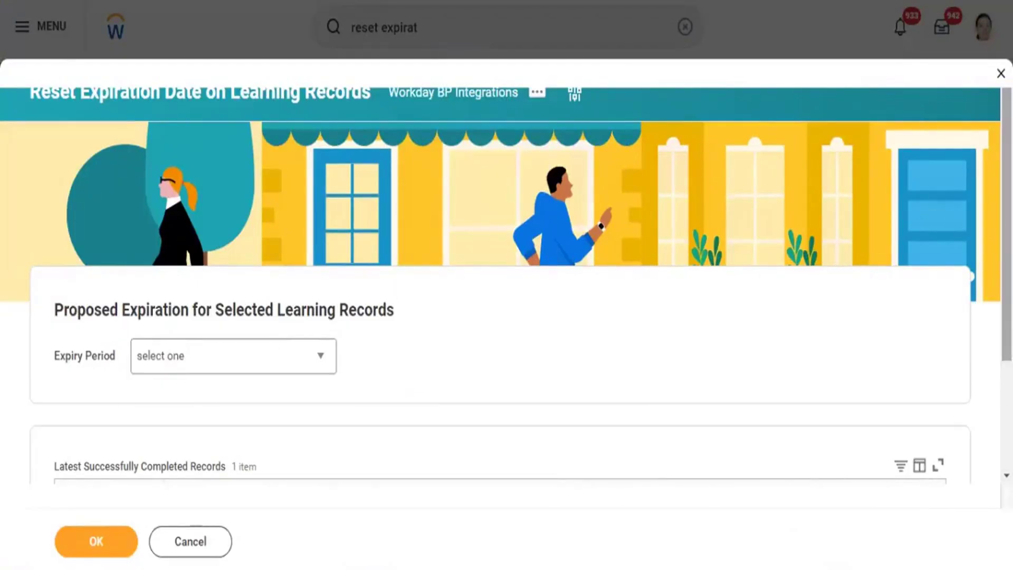
drag(1007, 233, 1006, 327)
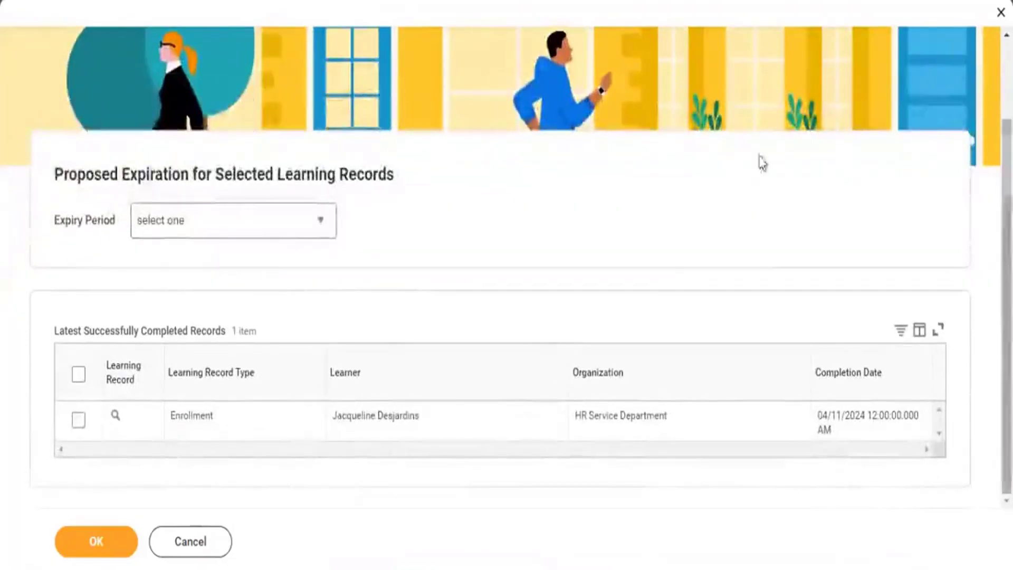
click(320, 228)
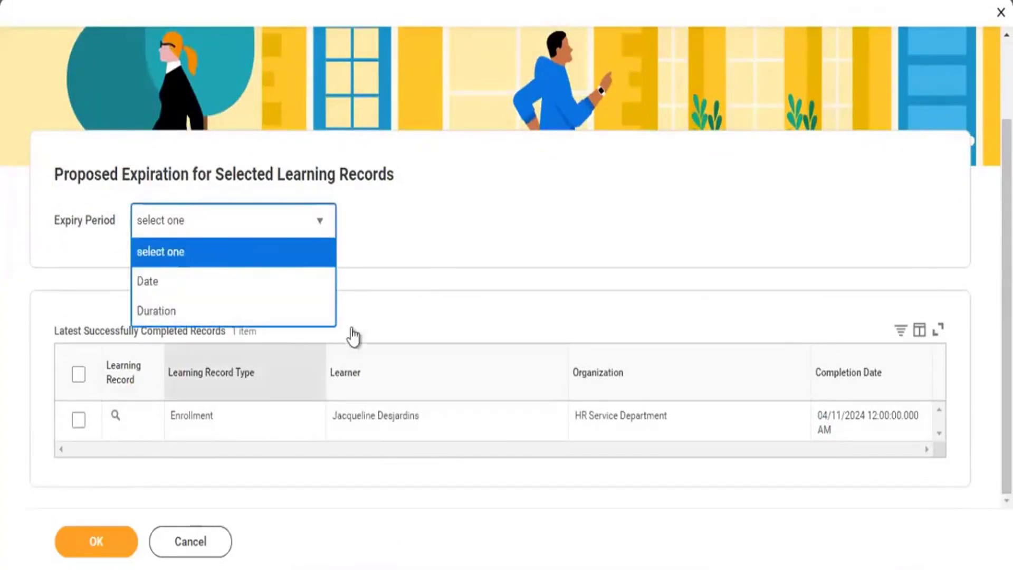
click(418, 247)
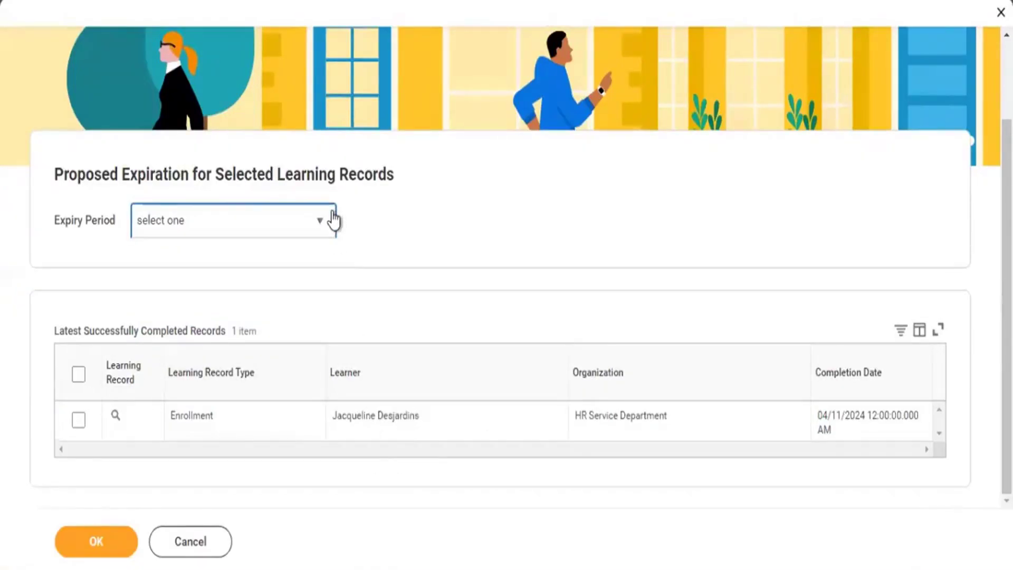
click(243, 235)
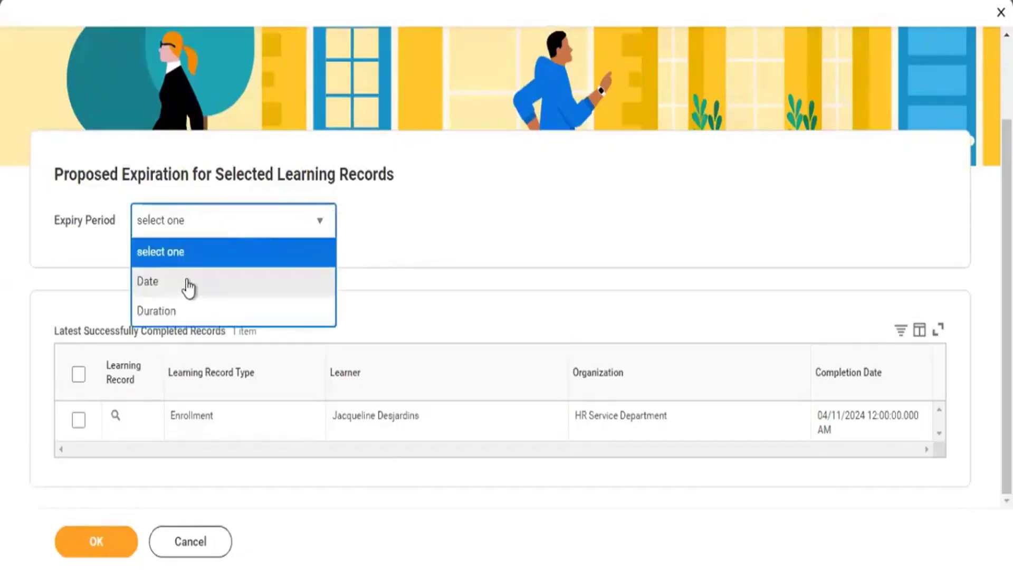
click(188, 285)
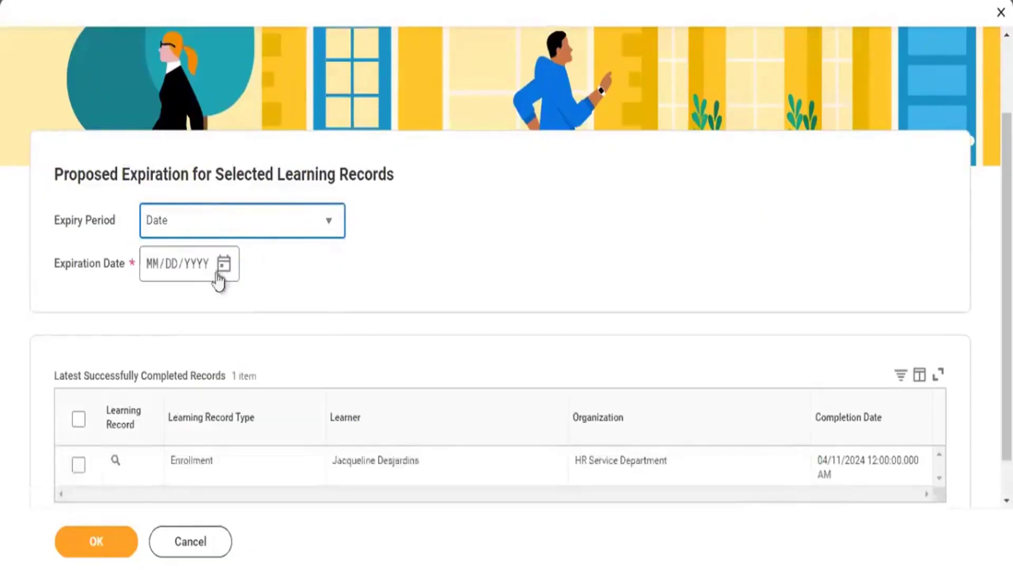
click(224, 265)
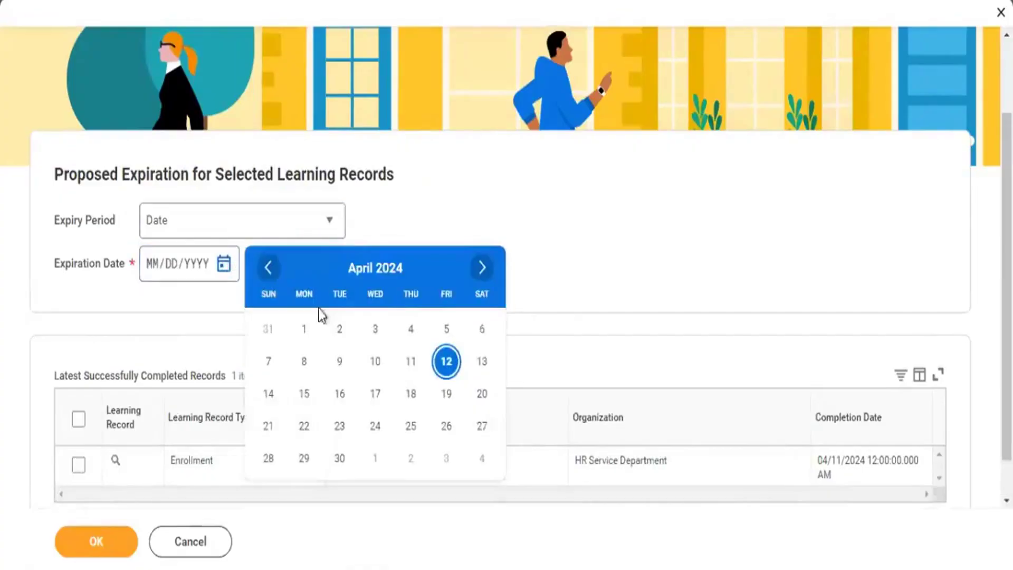
click(340, 458)
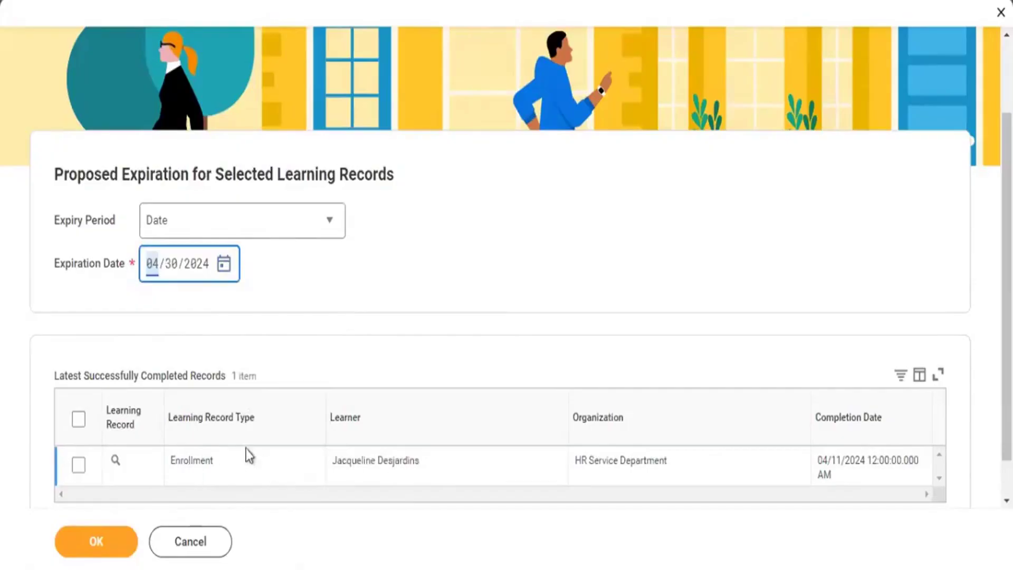
click(78, 465)
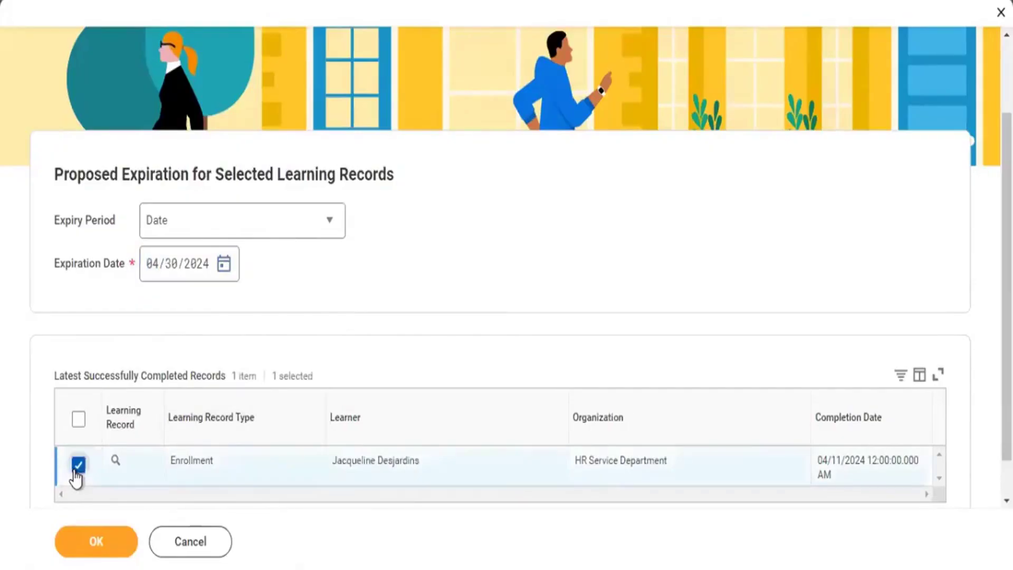
click(85, 548)
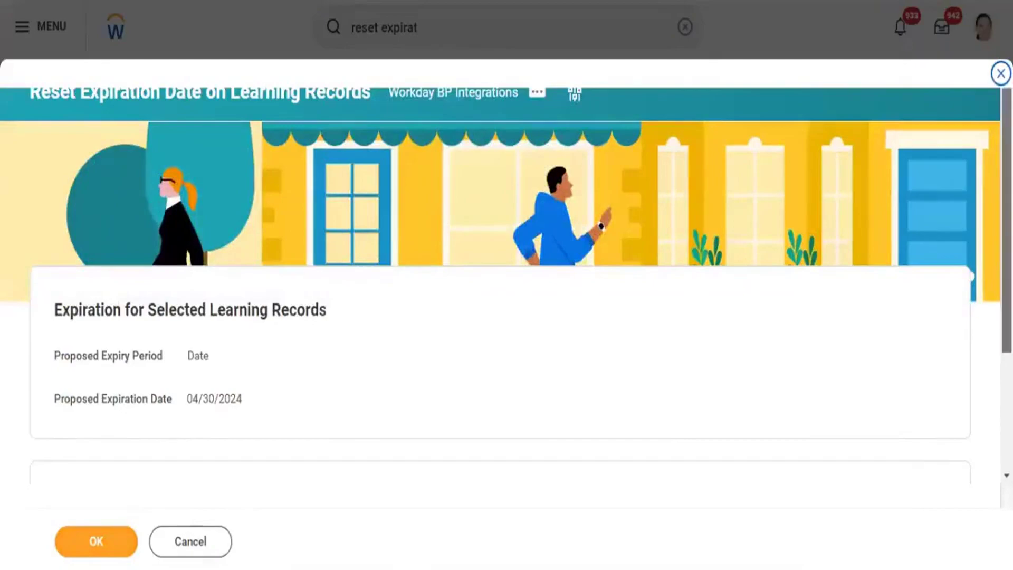
Step: Submit the 04/30/2024 expiration reset and open the learner's Workday BP Integrations enrollment record
scroll(982, 393, down, 3)
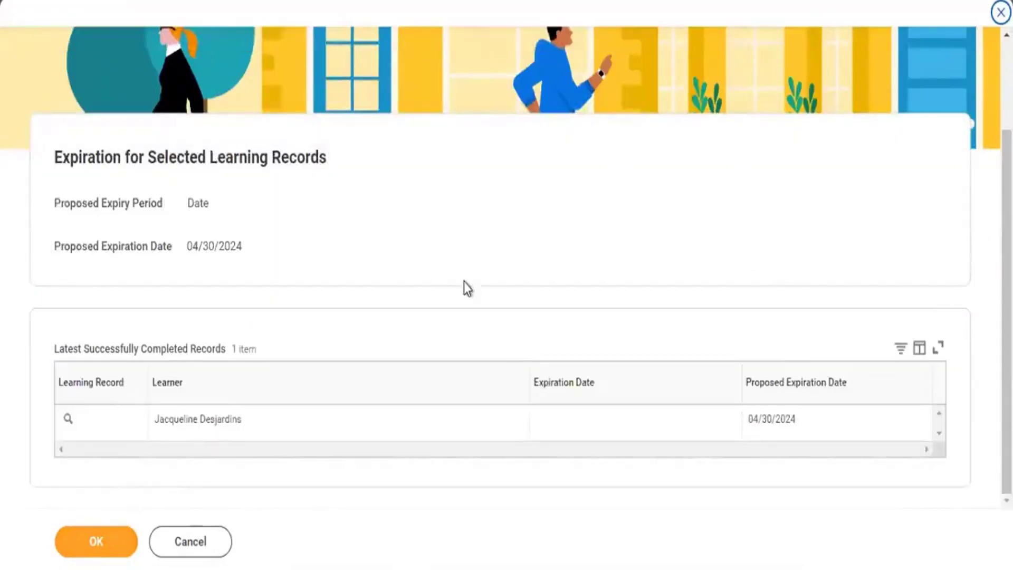
click(113, 555)
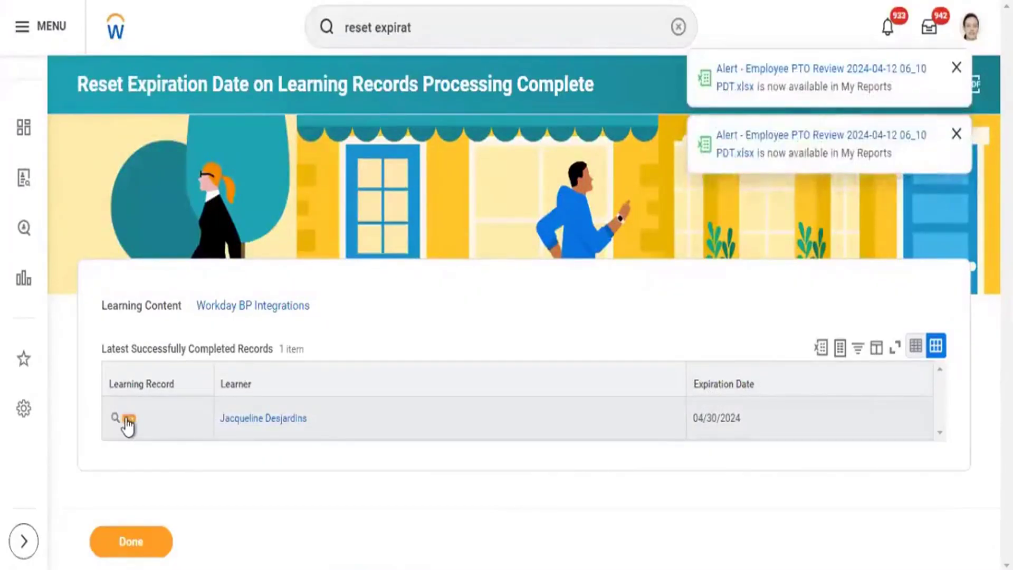
click(128, 421)
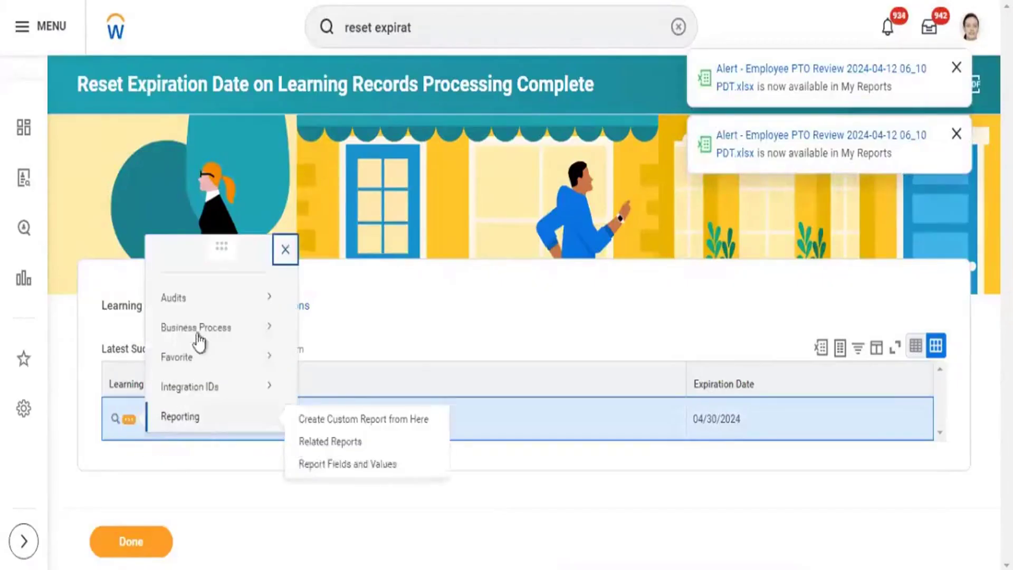
mouse_move(210, 369)
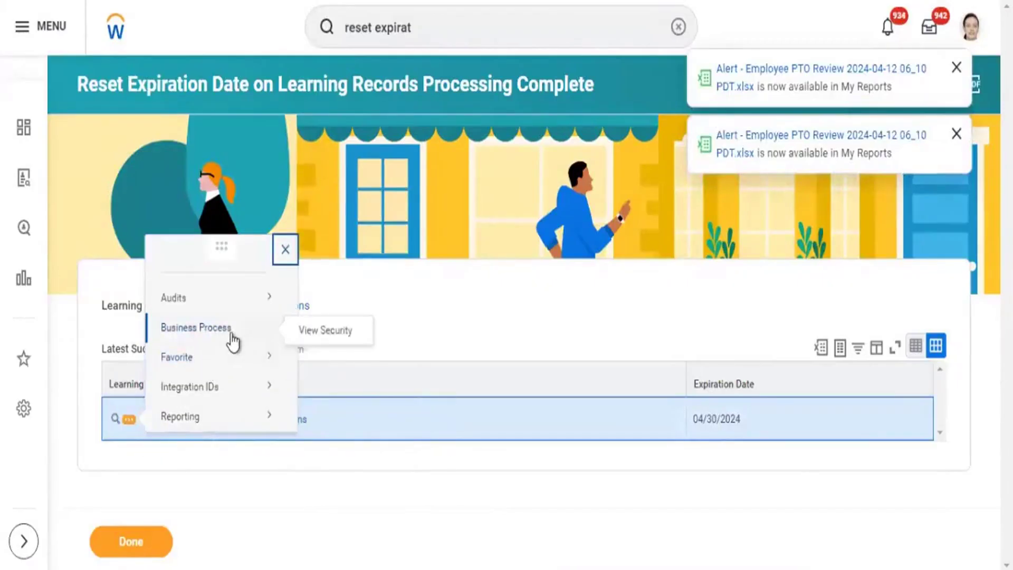
click(277, 469)
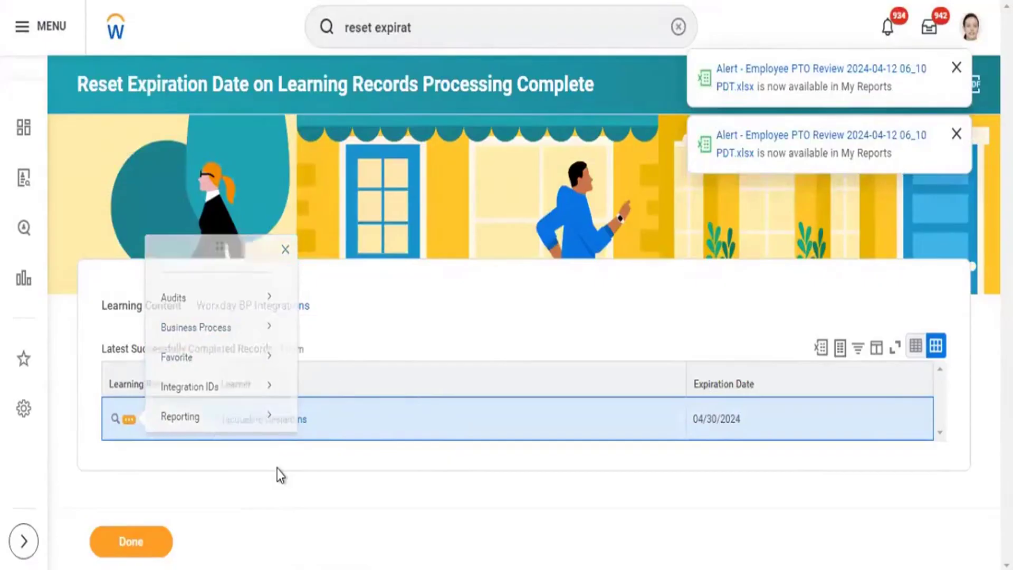
drag(277, 469, 247, 444)
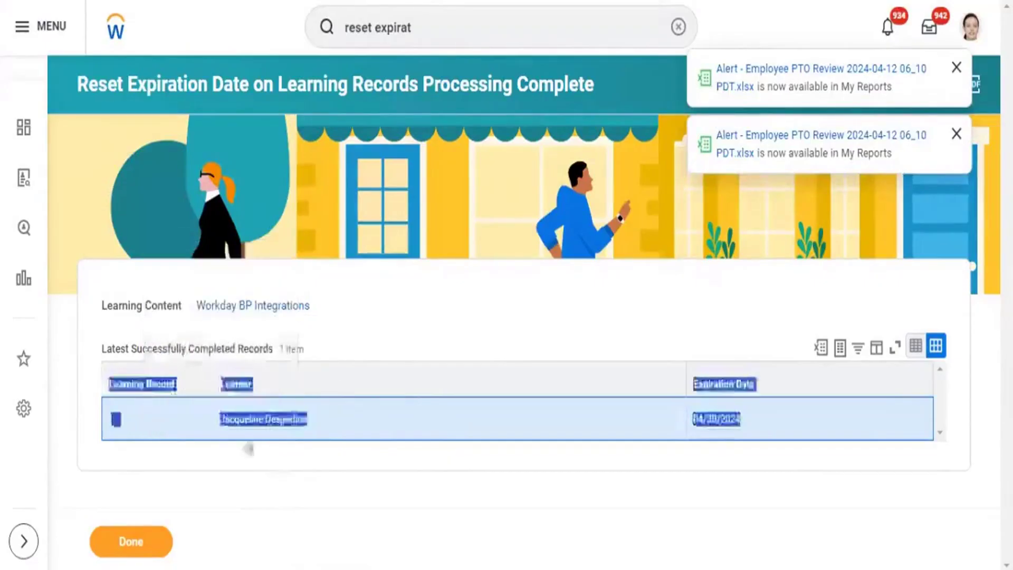
click(147, 420)
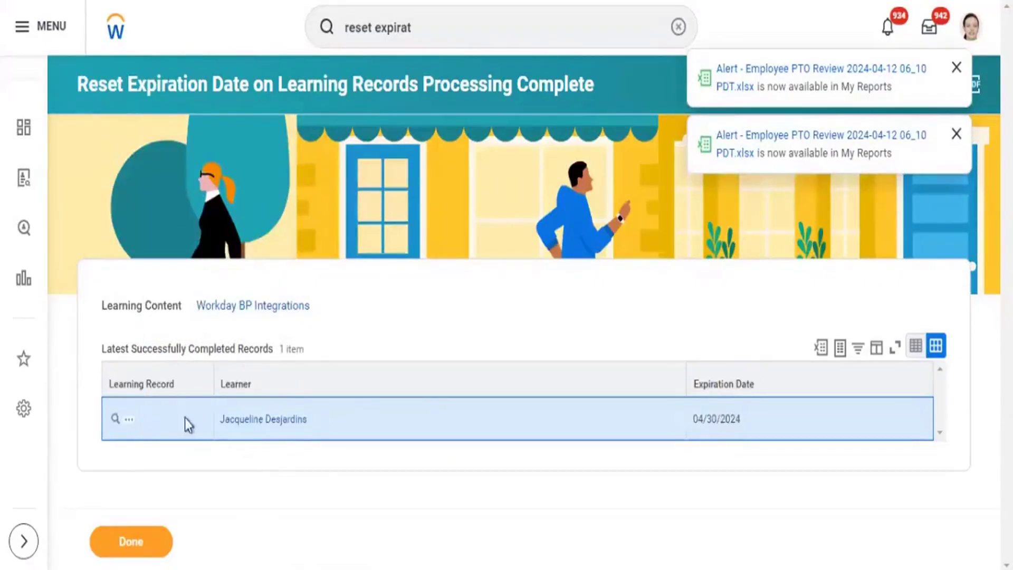
click(114, 418)
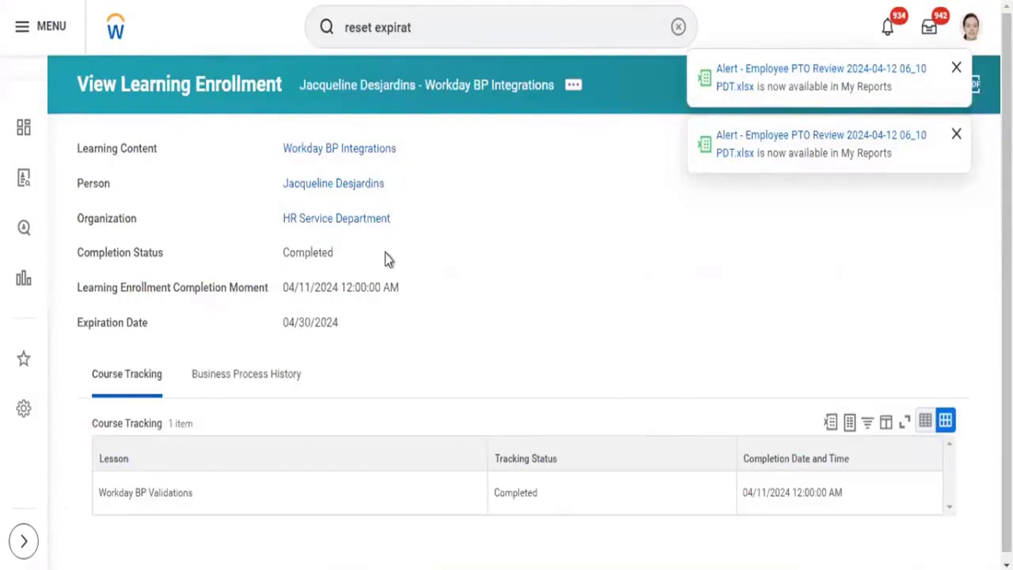
Step: Check the lesson completion and expiration dates, then view the enrollment's Business Process History
mouse_move(393, 185)
click(745, 493)
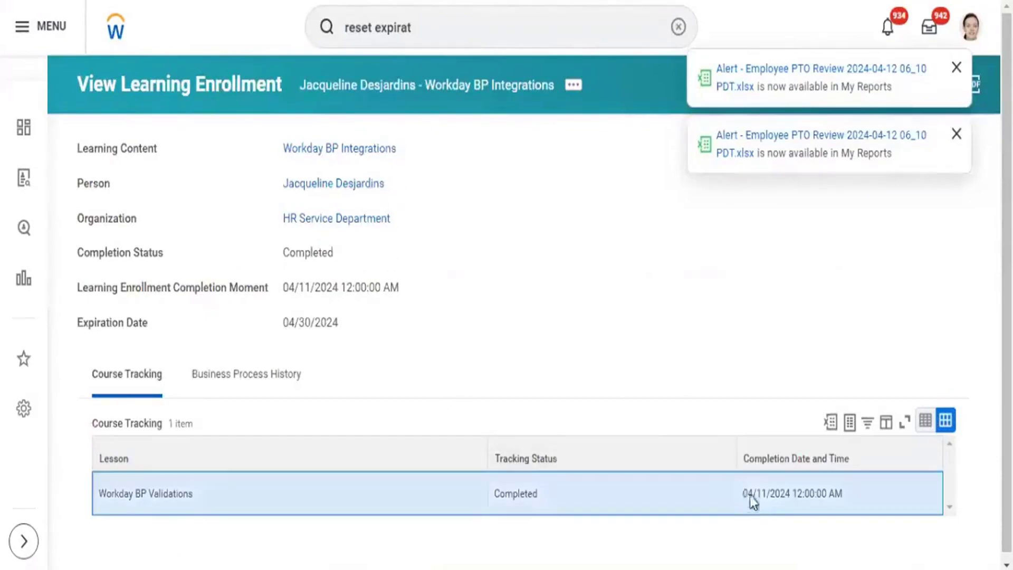
drag(771, 497, 786, 500)
drag(278, 325, 328, 326)
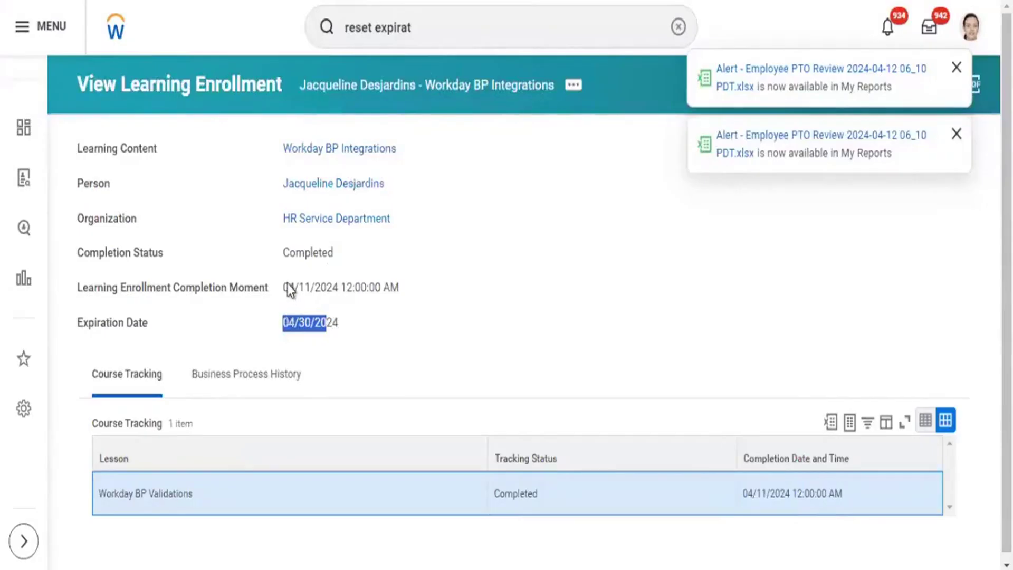
click(276, 341)
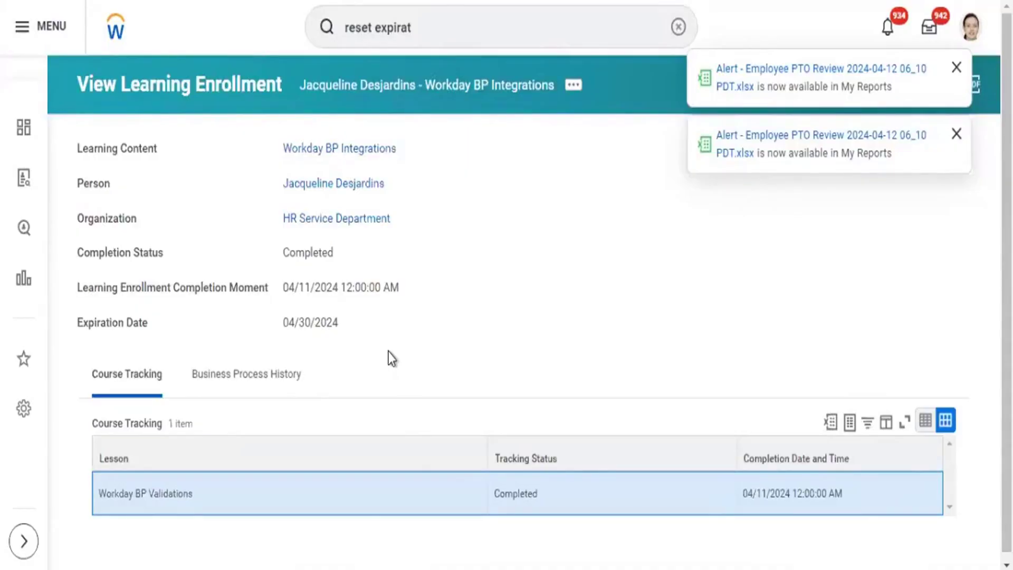
click(274, 379)
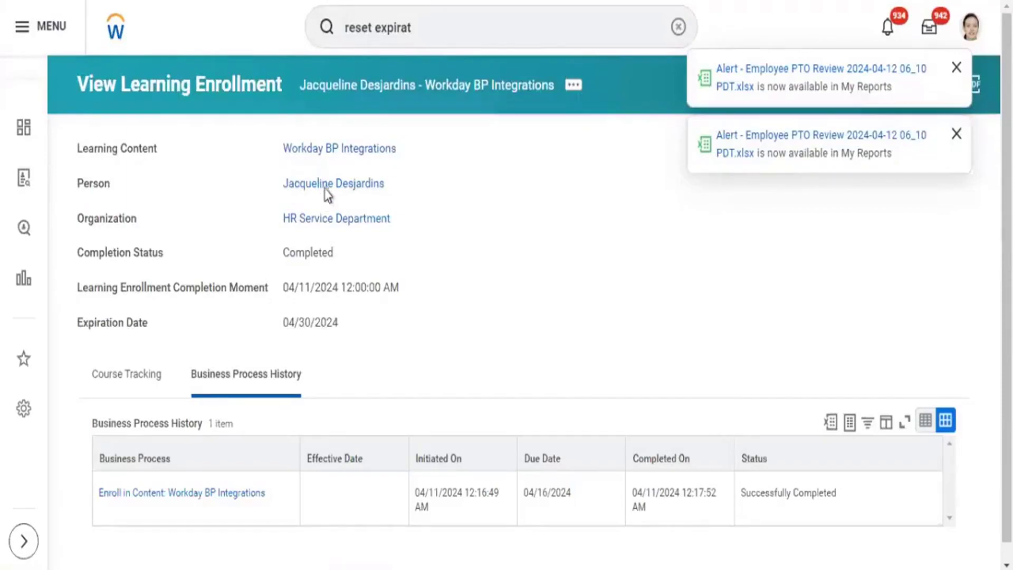
Step: Open the Workday BP Integrations course page and look over its more-actions list
click(347, 149)
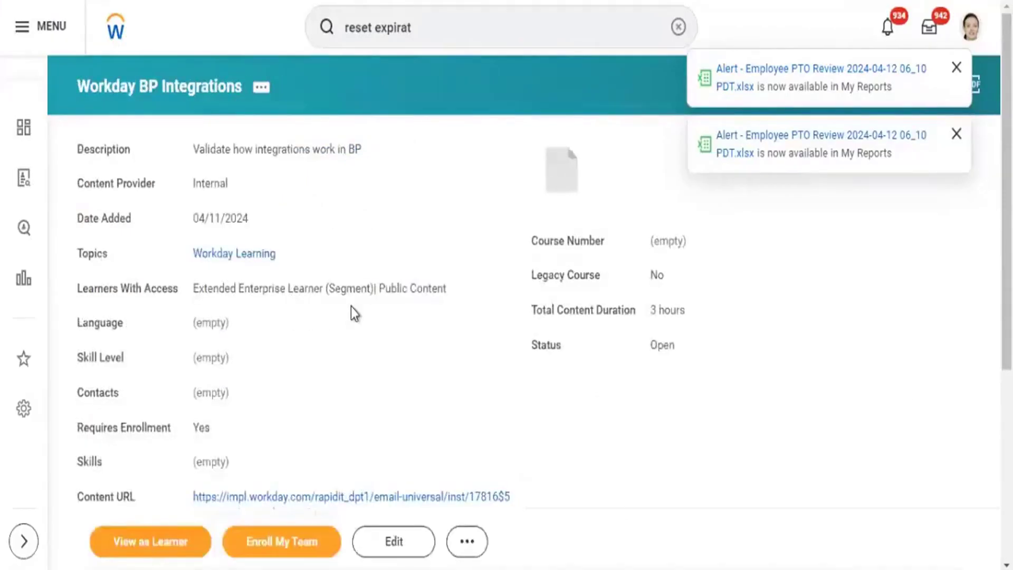
scroll(351, 307, down, 5)
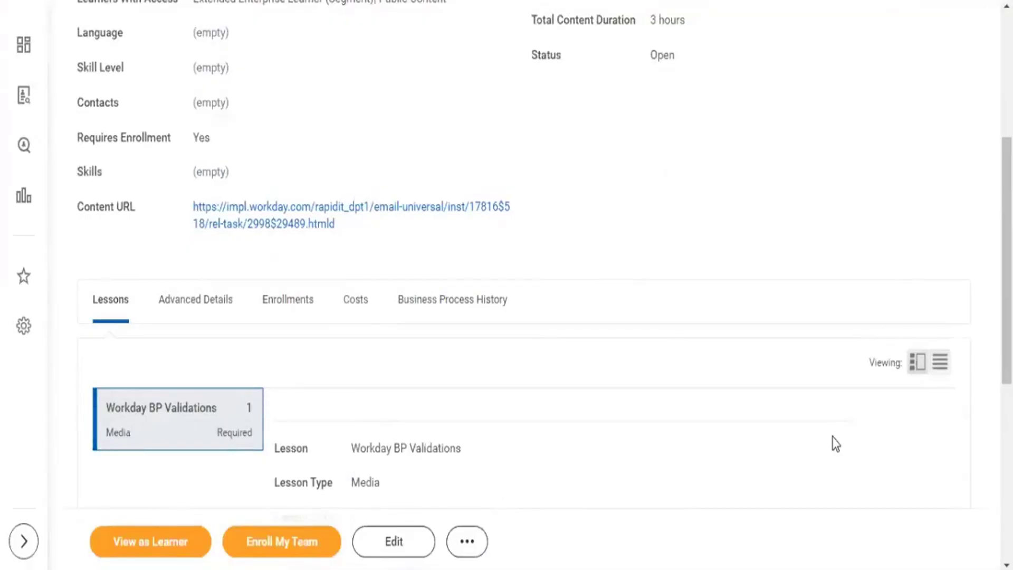
click(466, 543)
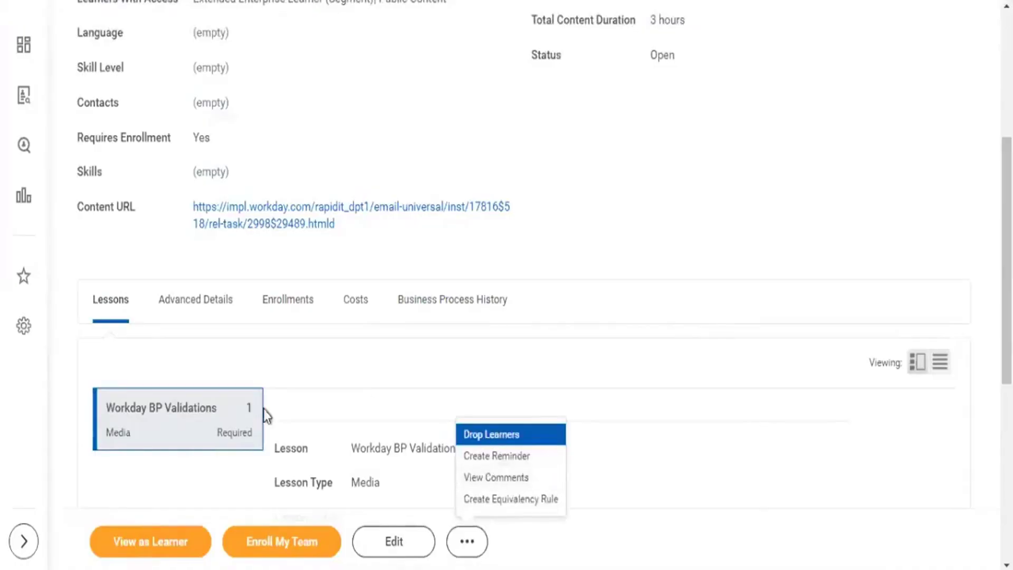
click(162, 351)
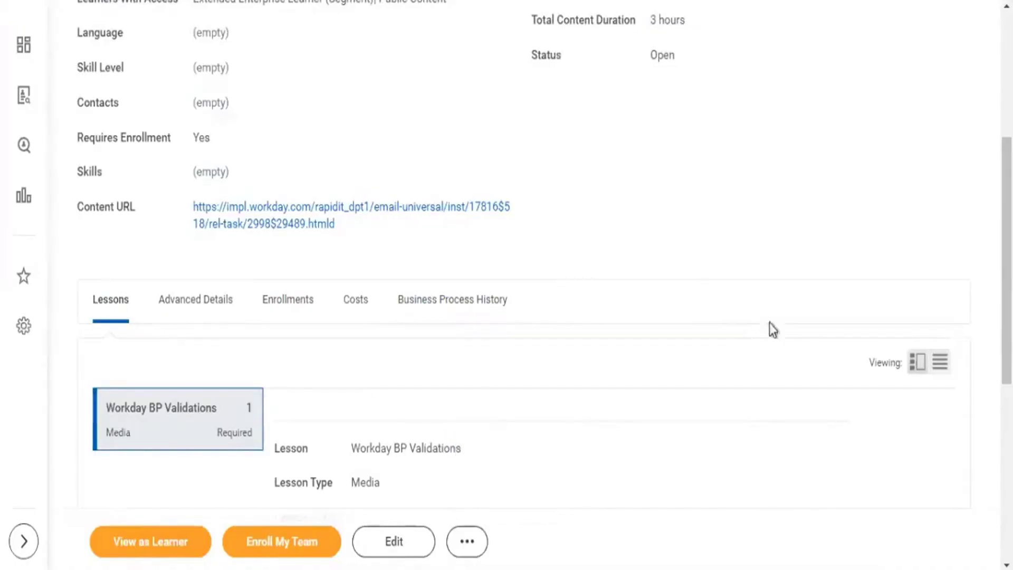
scroll(527, 285, up, 5)
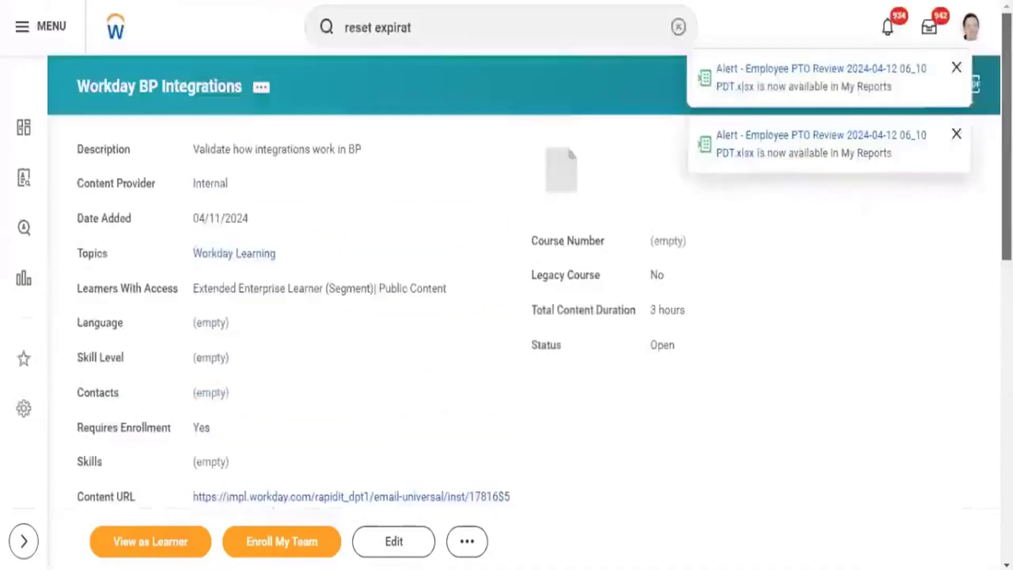
Step: Dismiss both report alerts and toggle the side navigation panel open and closed
click(957, 67)
click(957, 67)
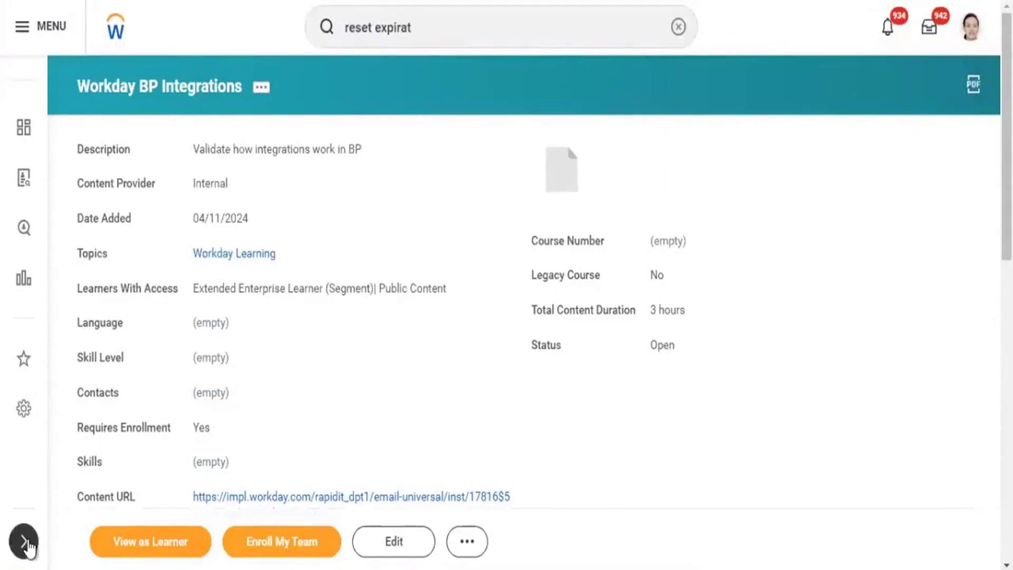
click(27, 545)
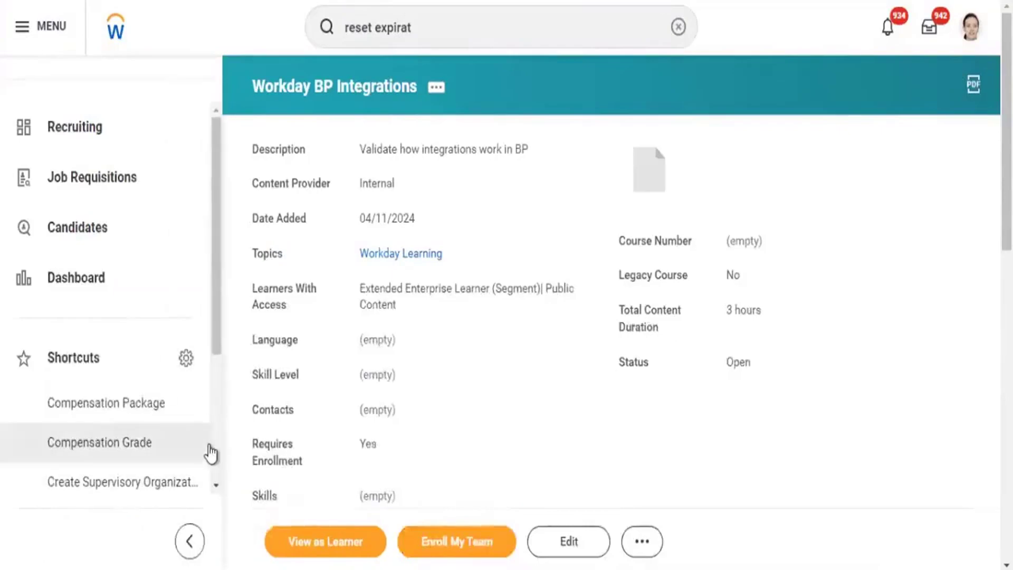
click(186, 543)
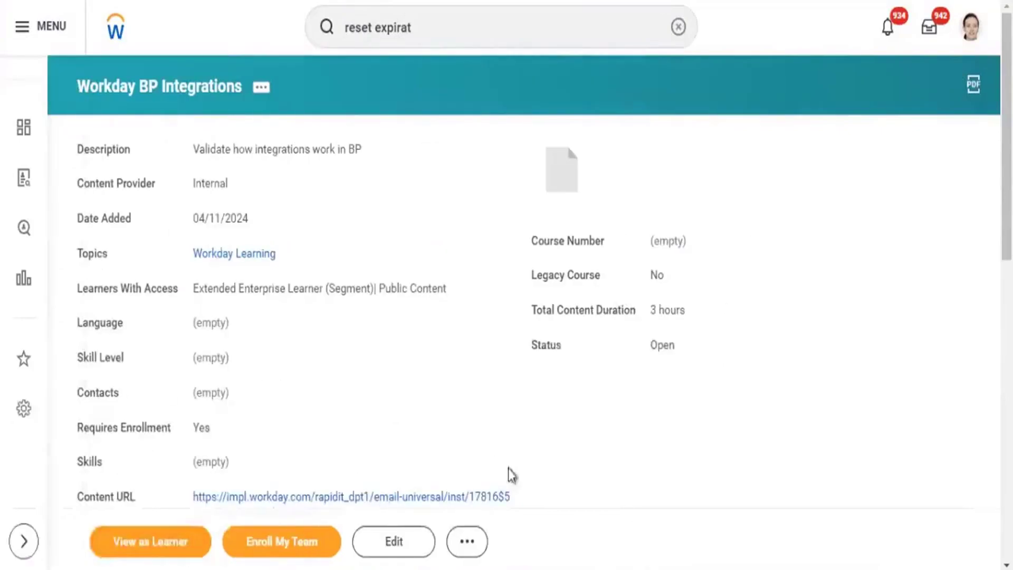
click(467, 542)
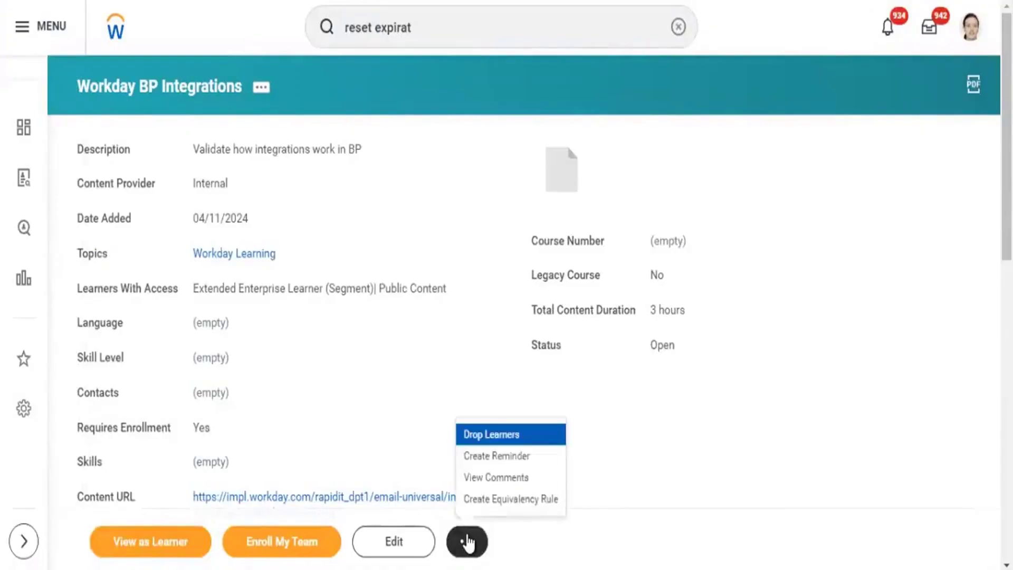
Step: Edit the current version of Workday BP Integrations and bring its Expiration Rules section into view
click(415, 546)
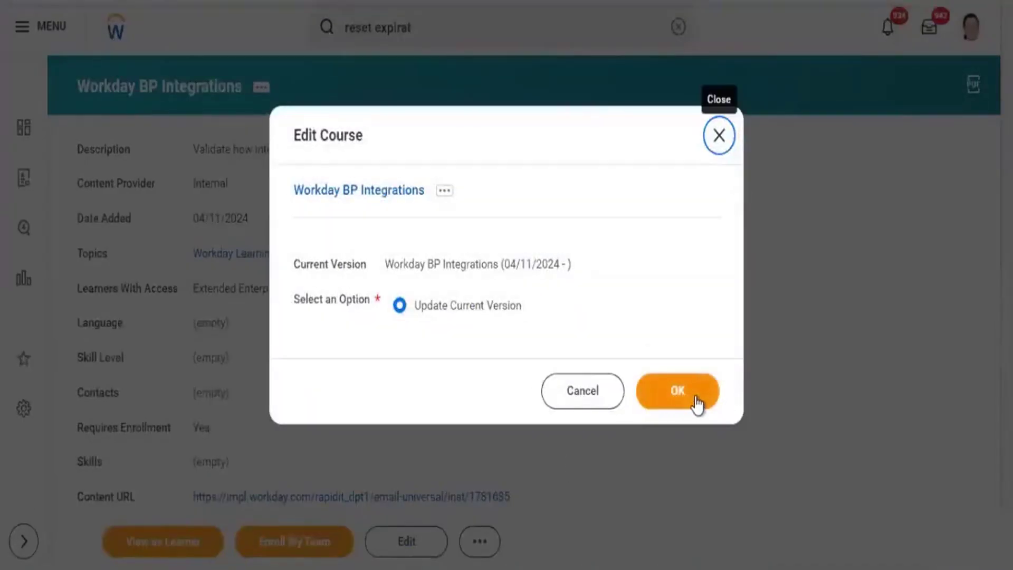
click(695, 397)
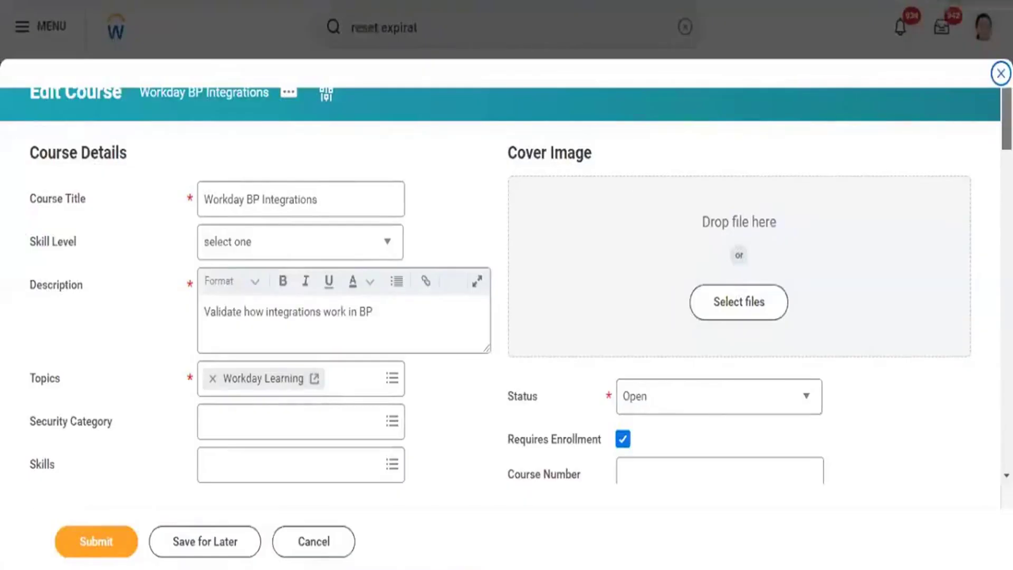
scroll(1007, 122, down, 9)
drag(1006, 172, 1006, 195)
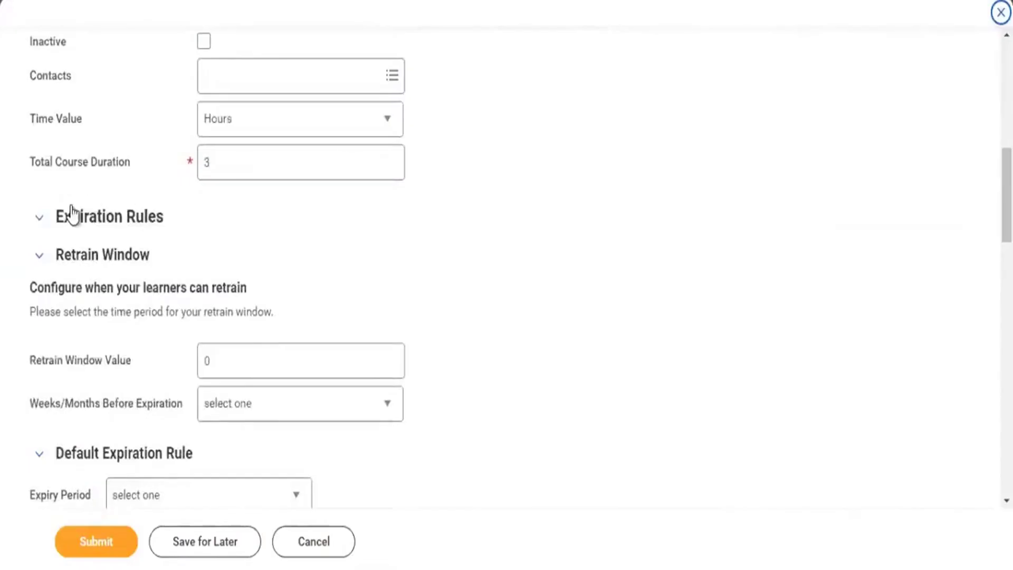
click(39, 218)
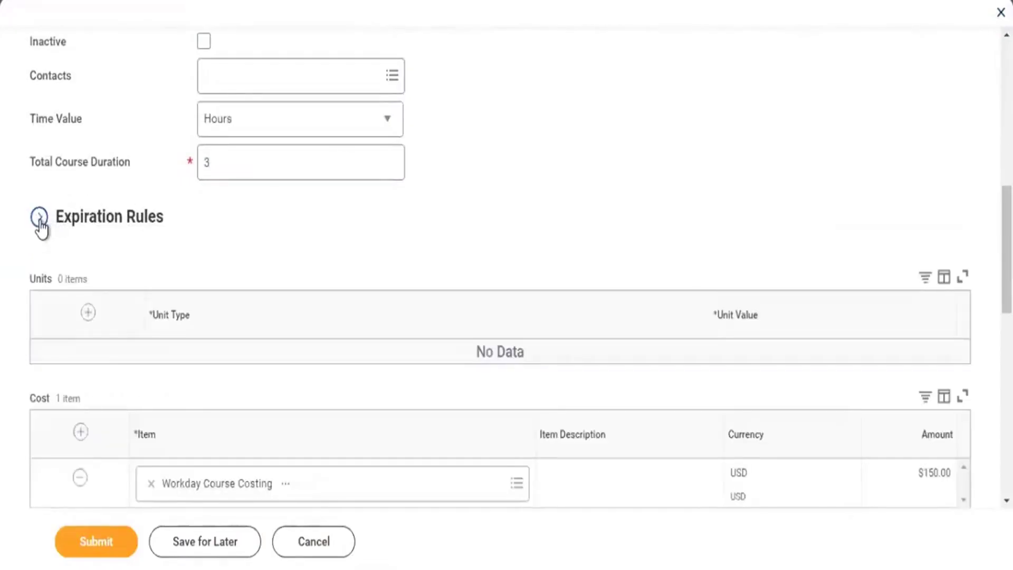
click(39, 218)
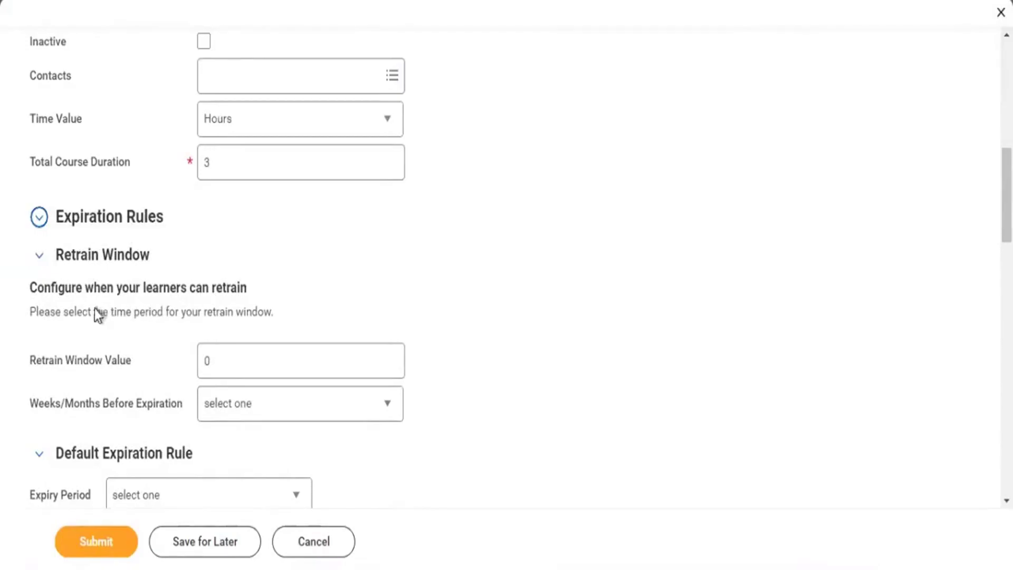
Step: Make the course's default expiry period a Duration
click(242, 420)
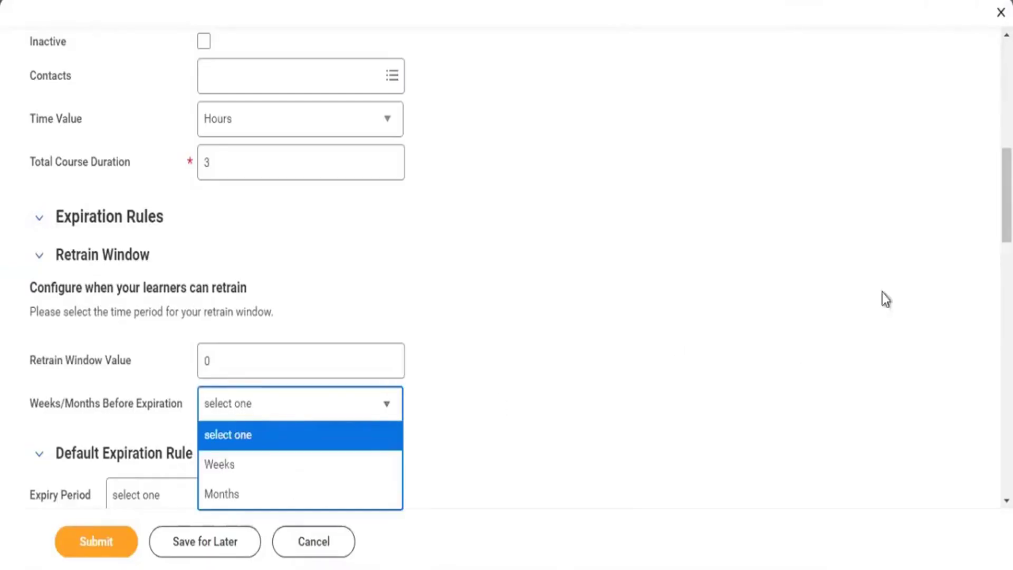
scroll(507, 264, down, 5)
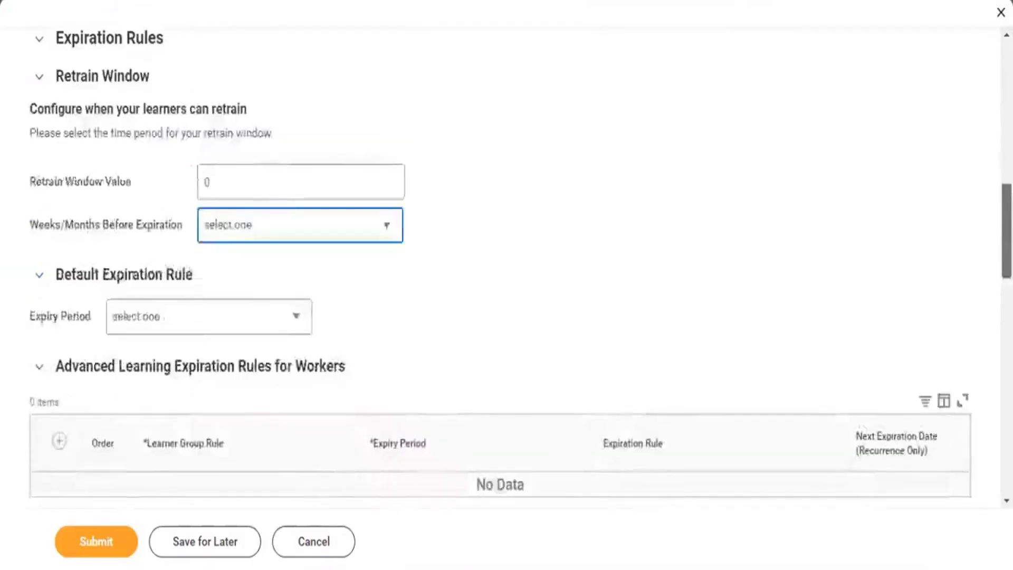
scroll(521, 269, up, 1)
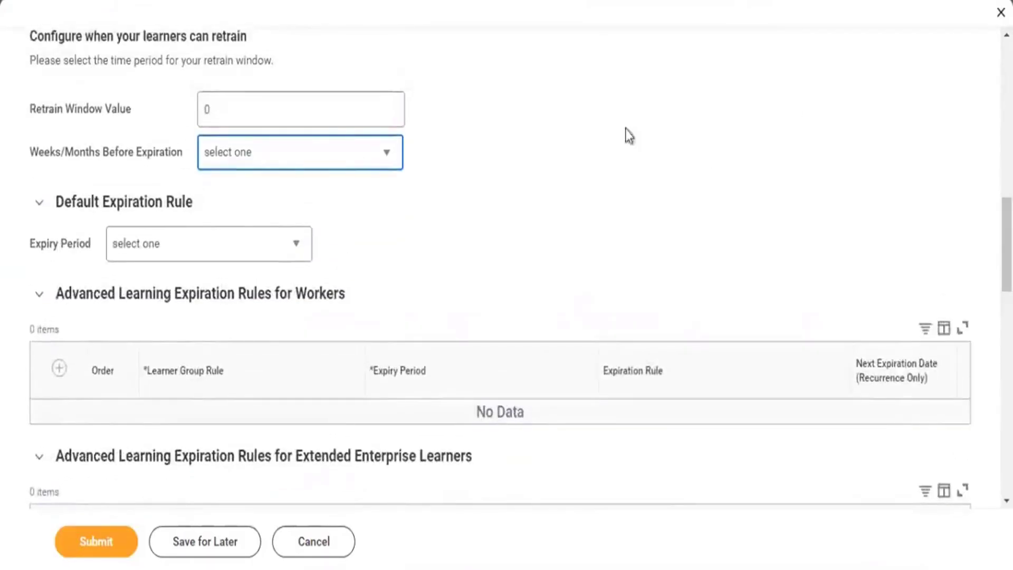
click(216, 257)
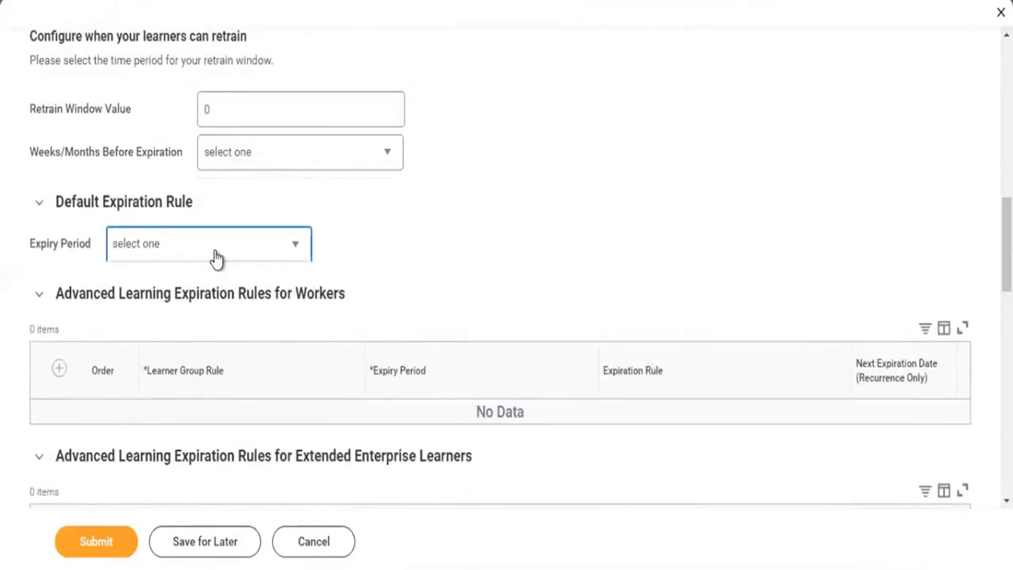
click(215, 256)
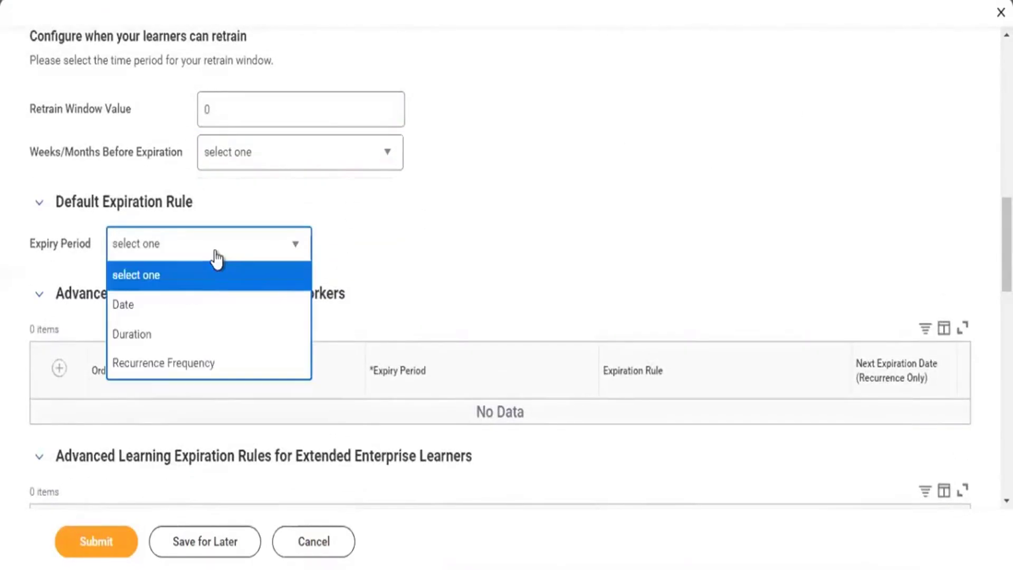
click(140, 336)
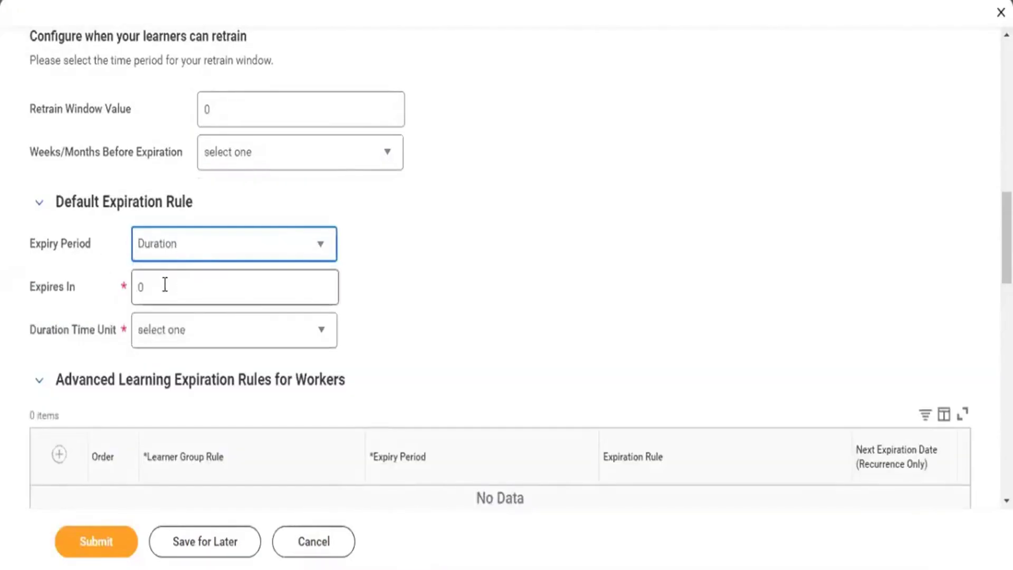
Step: Set Expires In to 30 with Days as the duration time unit
click(165, 285)
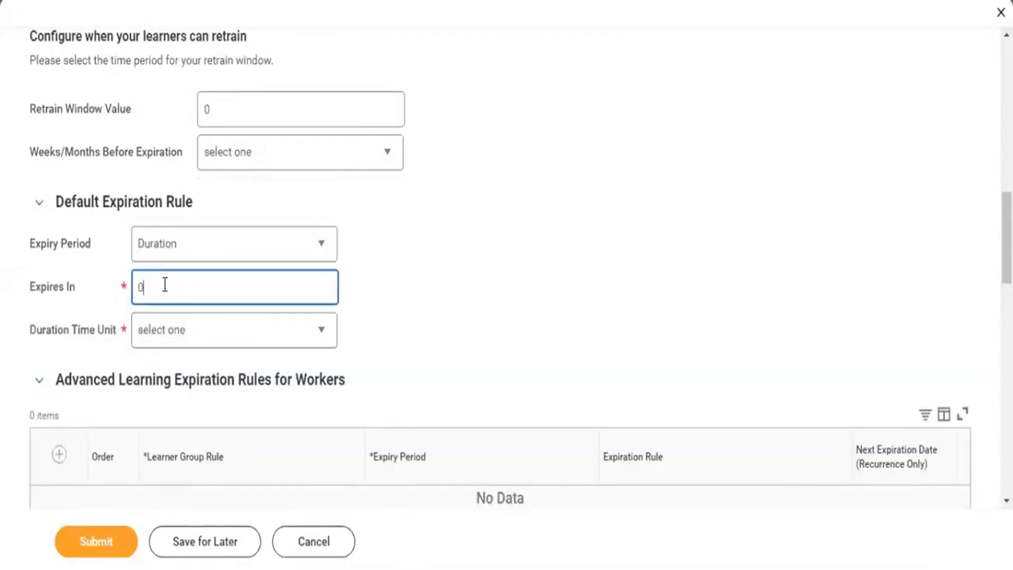
click(180, 328)
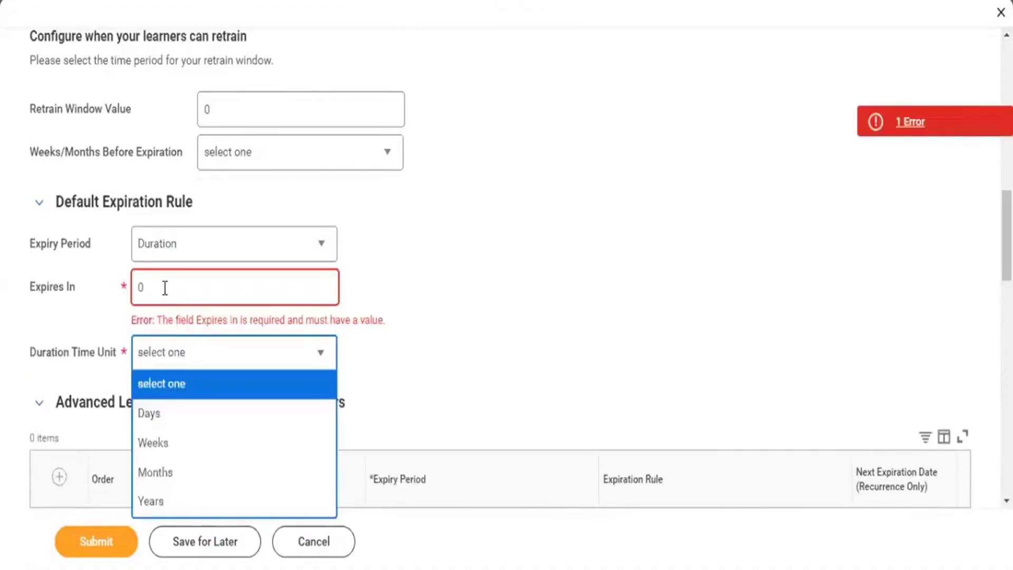
click(165, 288)
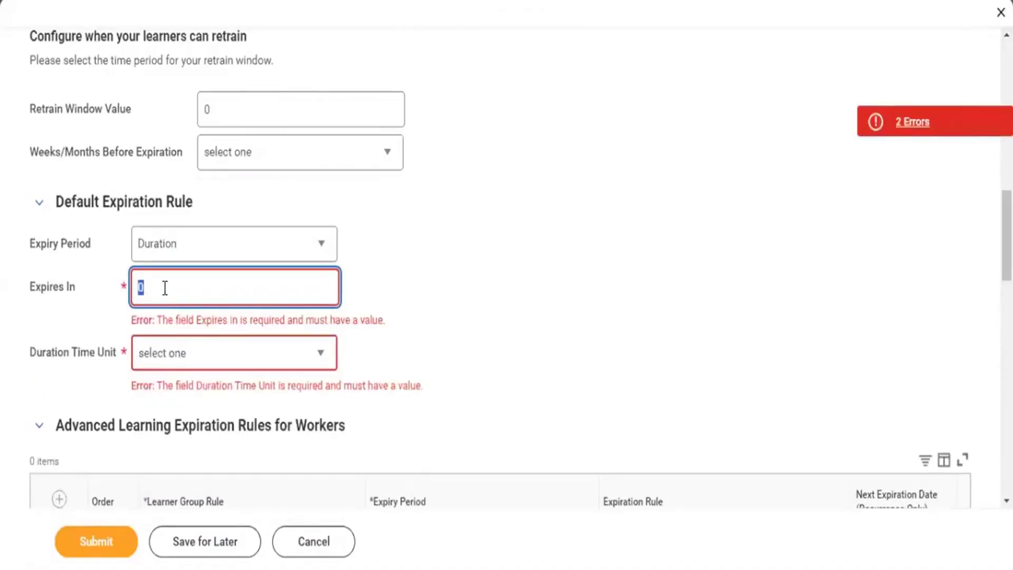
text(30)
click(168, 356)
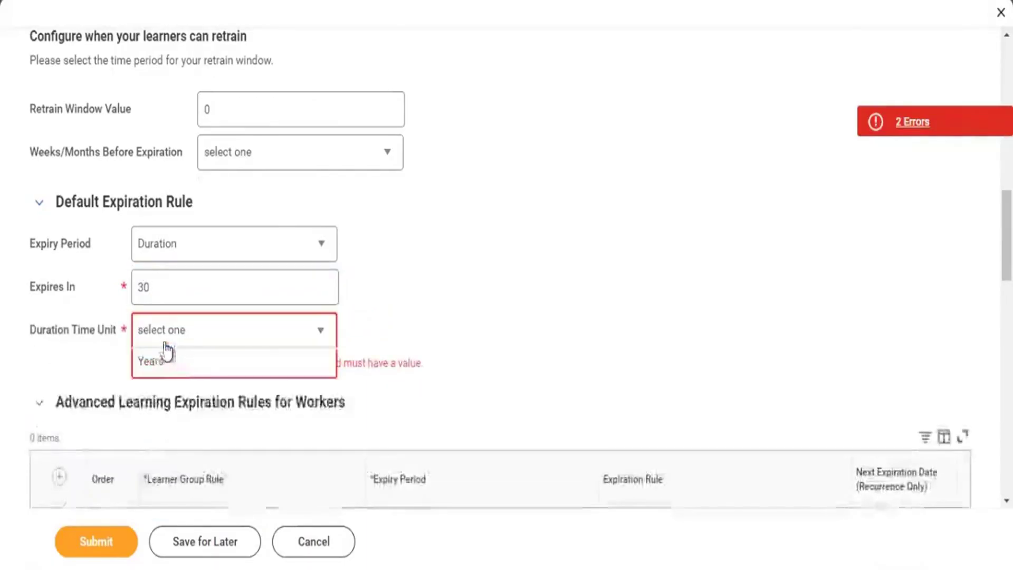
click(164, 353)
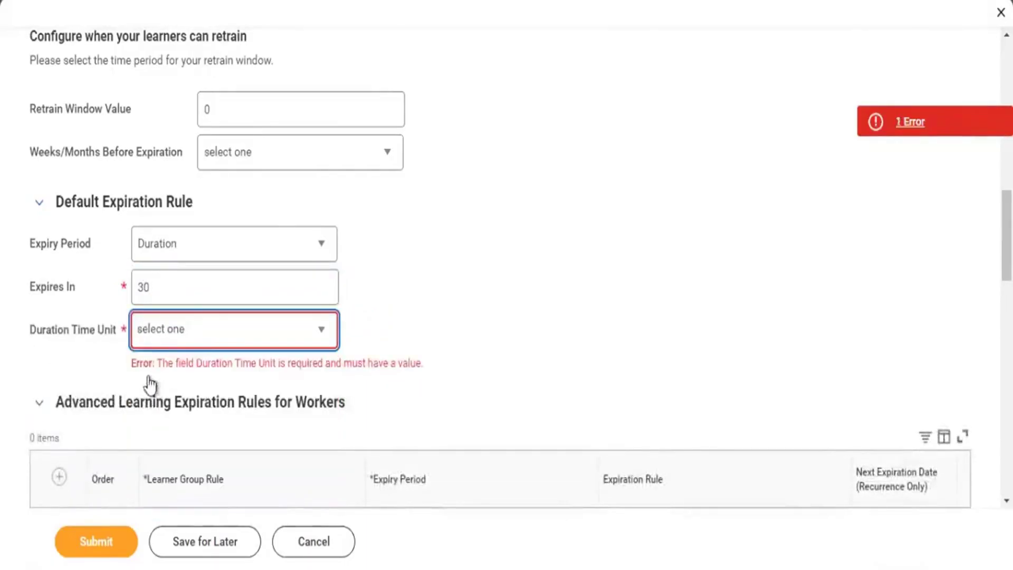
click(164, 332)
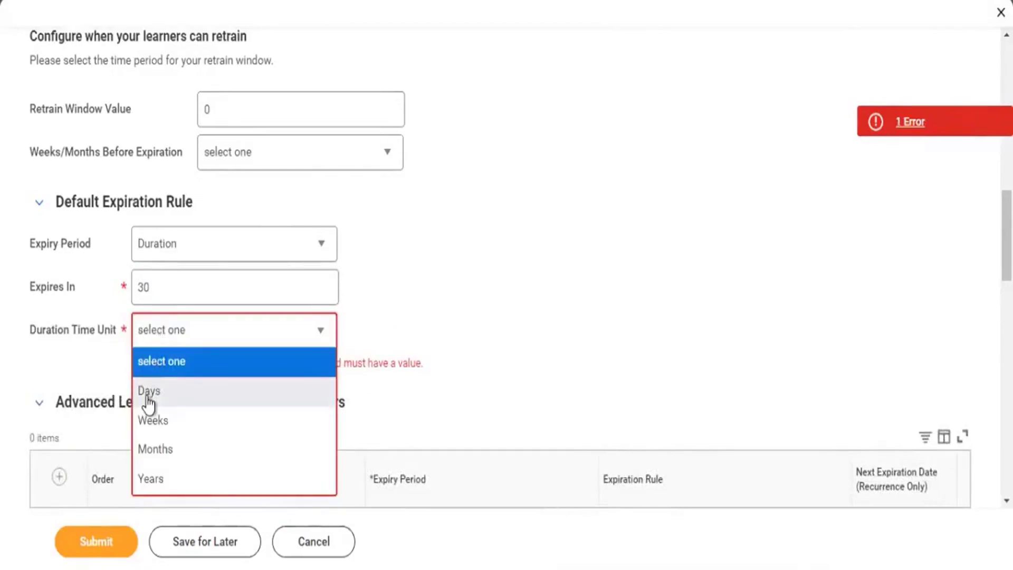
click(149, 402)
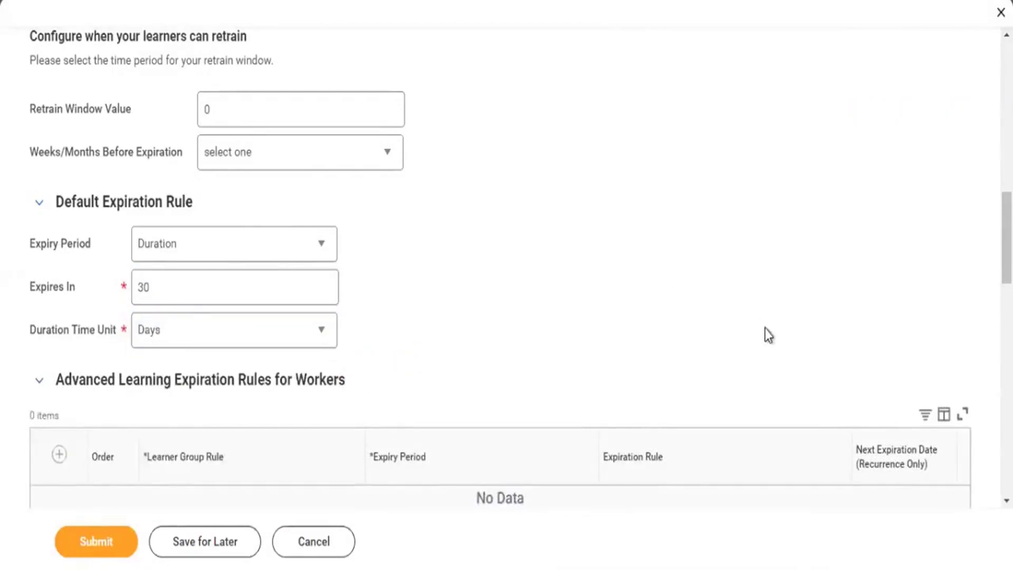
scroll(663, 297, down, 4)
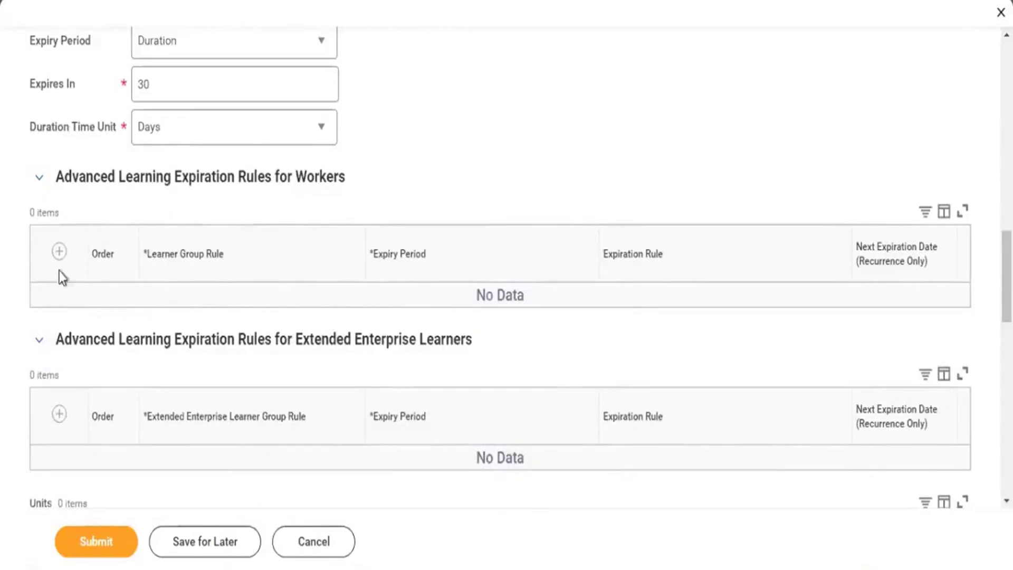
Step: Add a worker expiration rule for Genie Manager Group Rule expiring on 04/26/2024
click(58, 251)
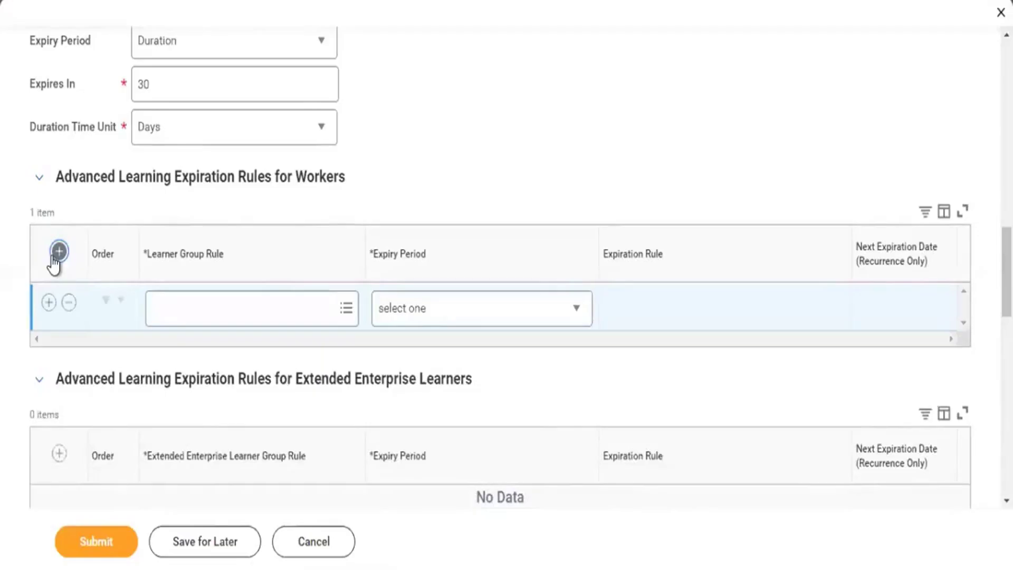
click(152, 303)
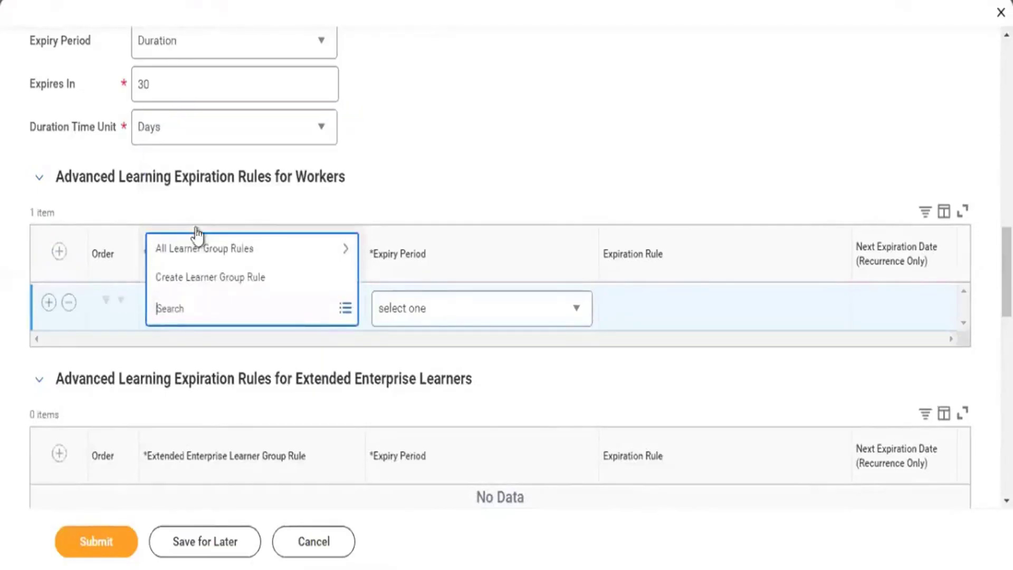
click(197, 246)
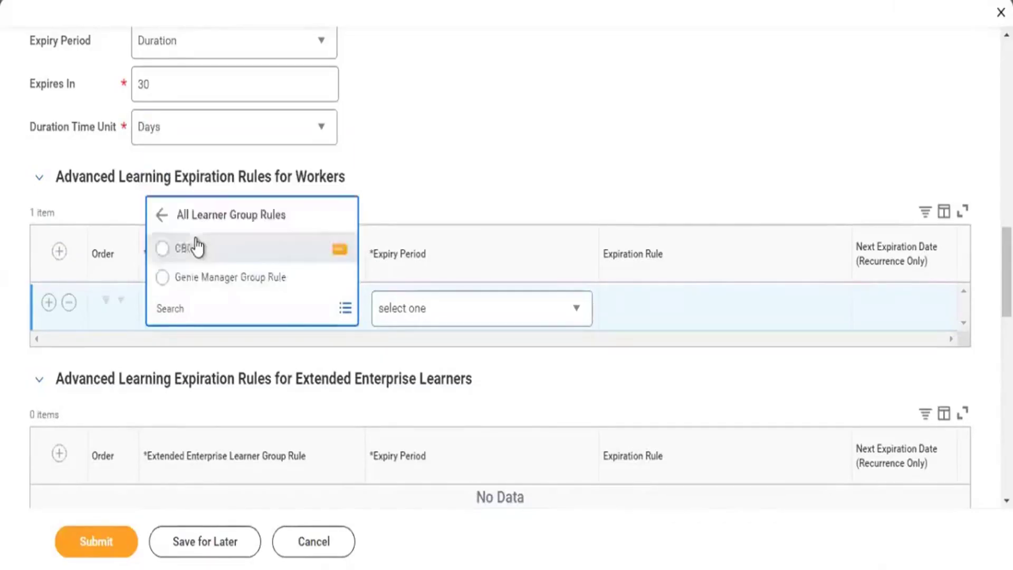
click(233, 279)
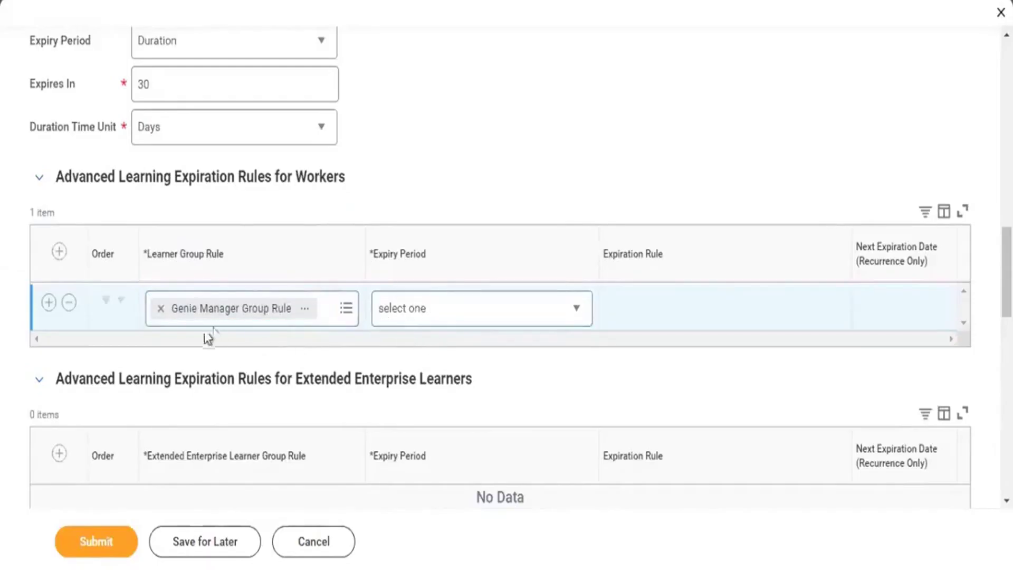
right_click(230, 320)
click(271, 329)
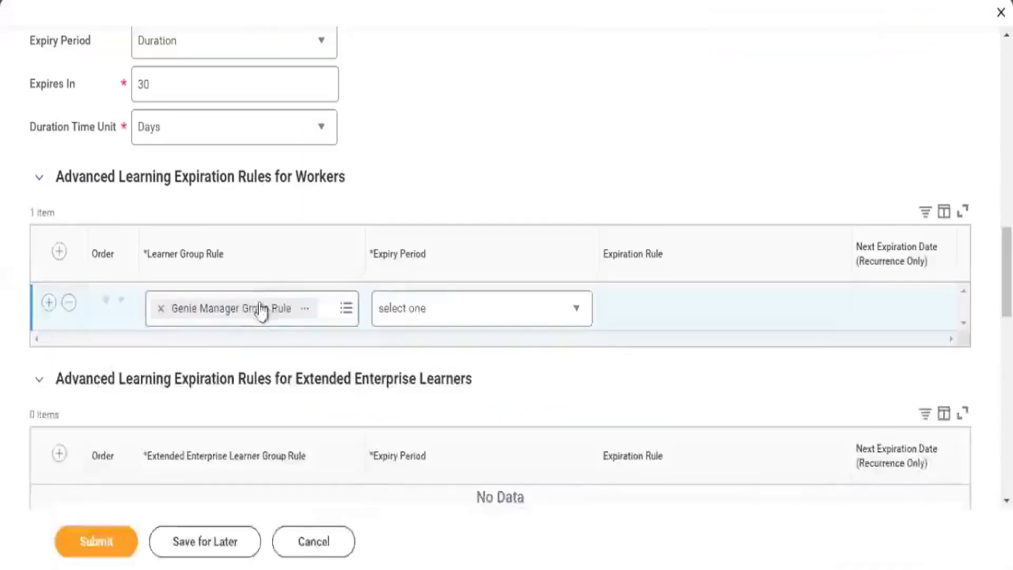
click(399, 309)
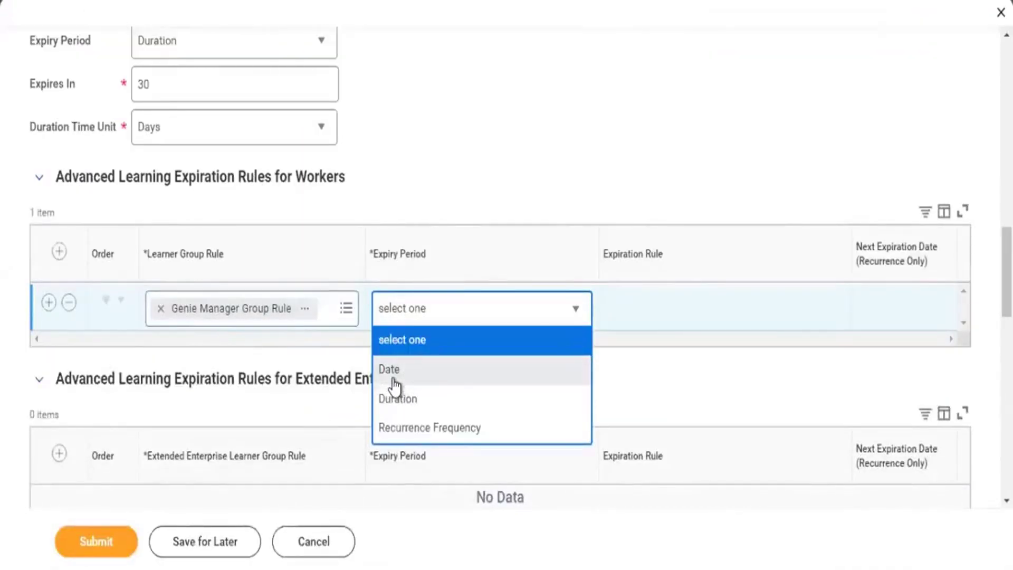
click(394, 381)
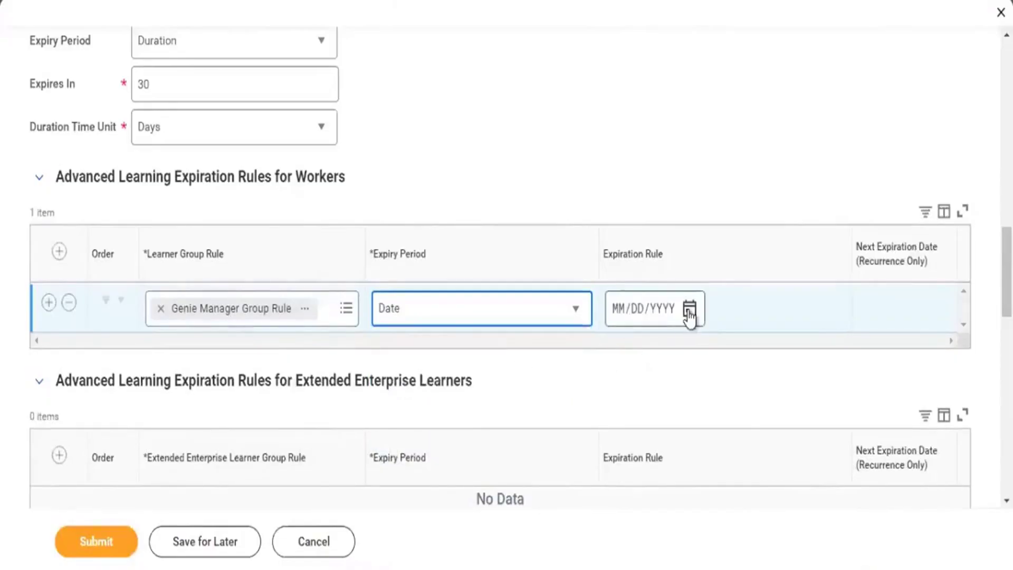
click(690, 315)
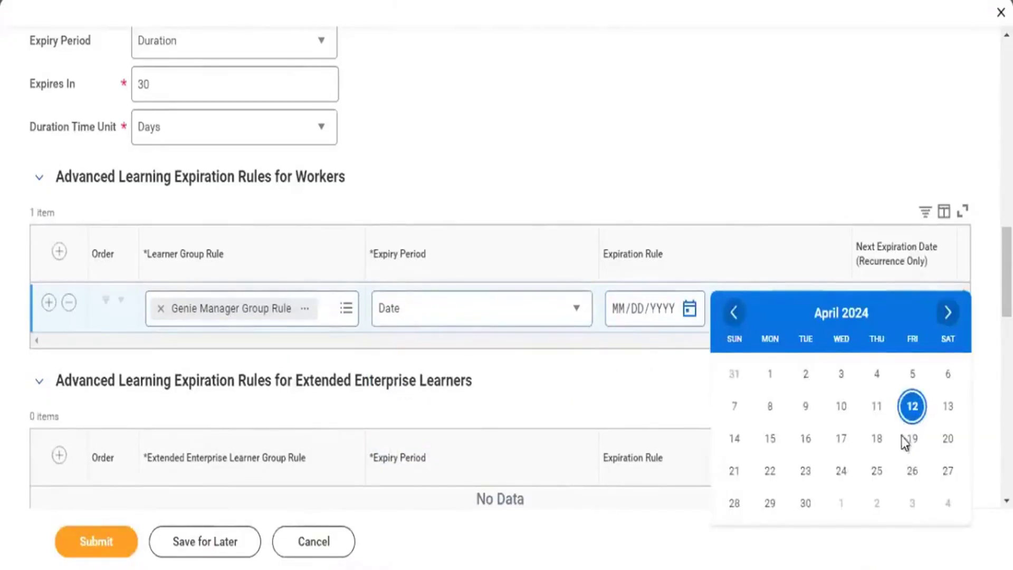
click(913, 470)
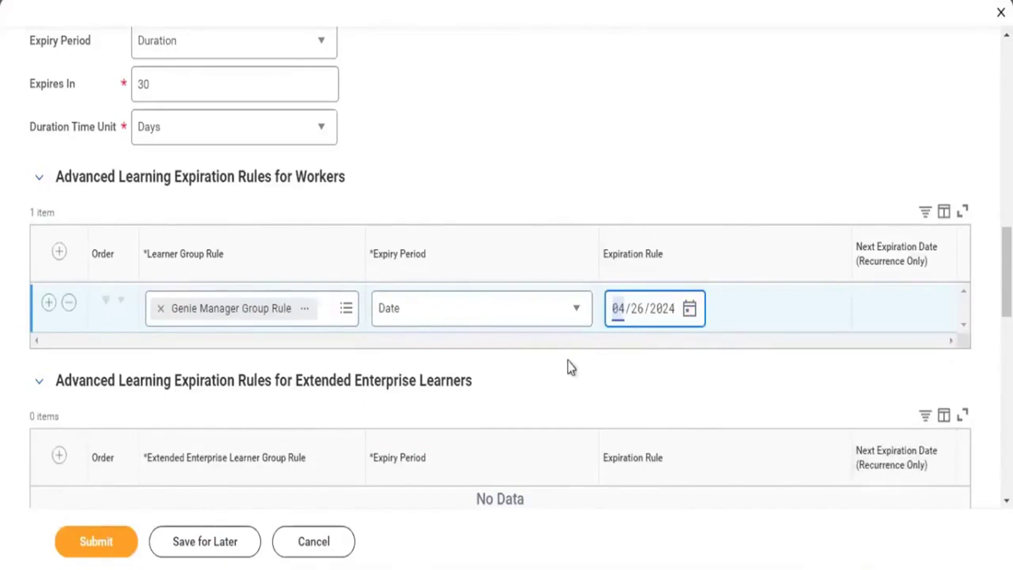
Step: Add a second expiration rule for CBC 1 expiring on the fixed date May 1, 2024
click(49, 303)
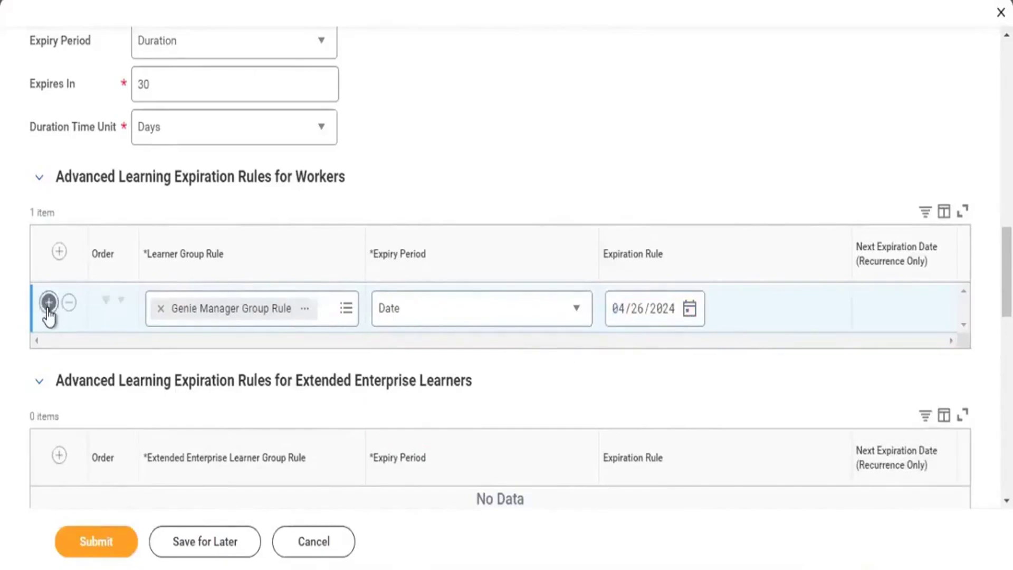
click(199, 362)
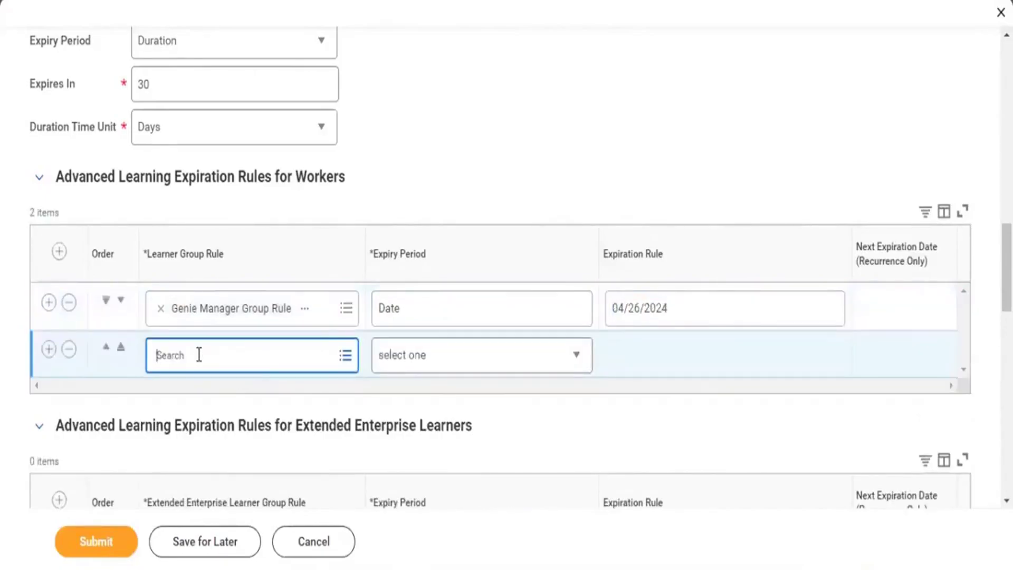
click(199, 302)
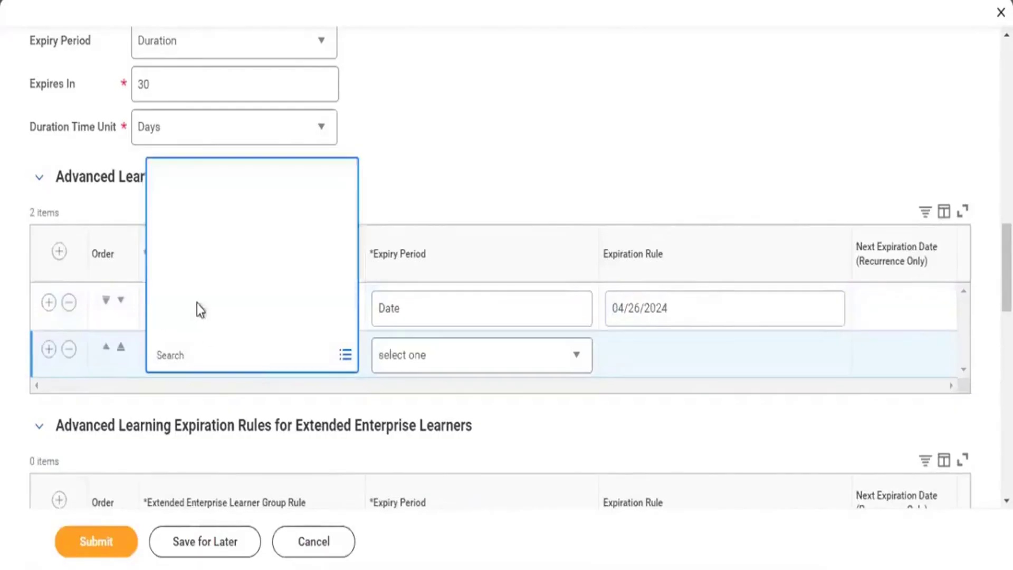
click(207, 305)
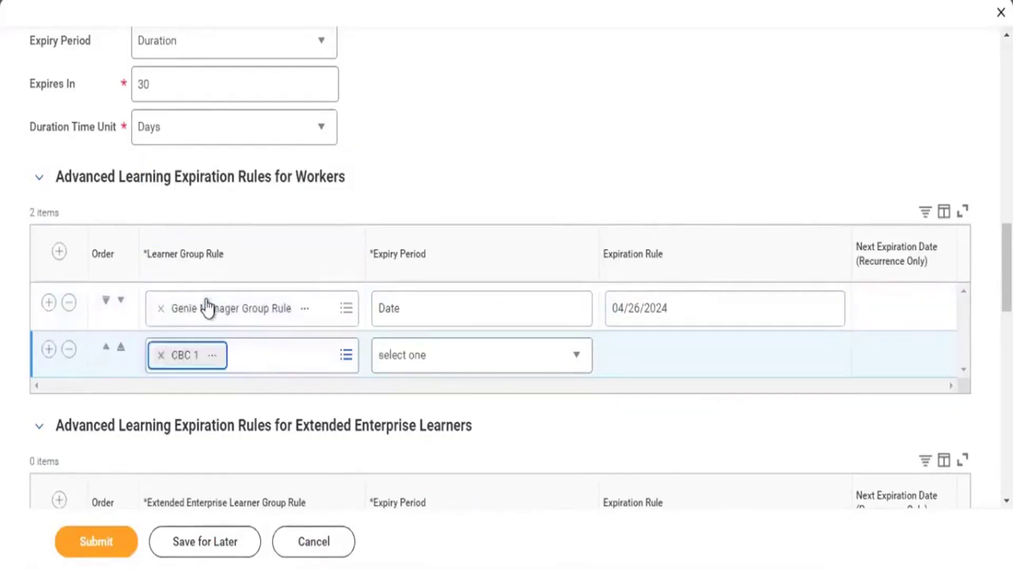
click(399, 362)
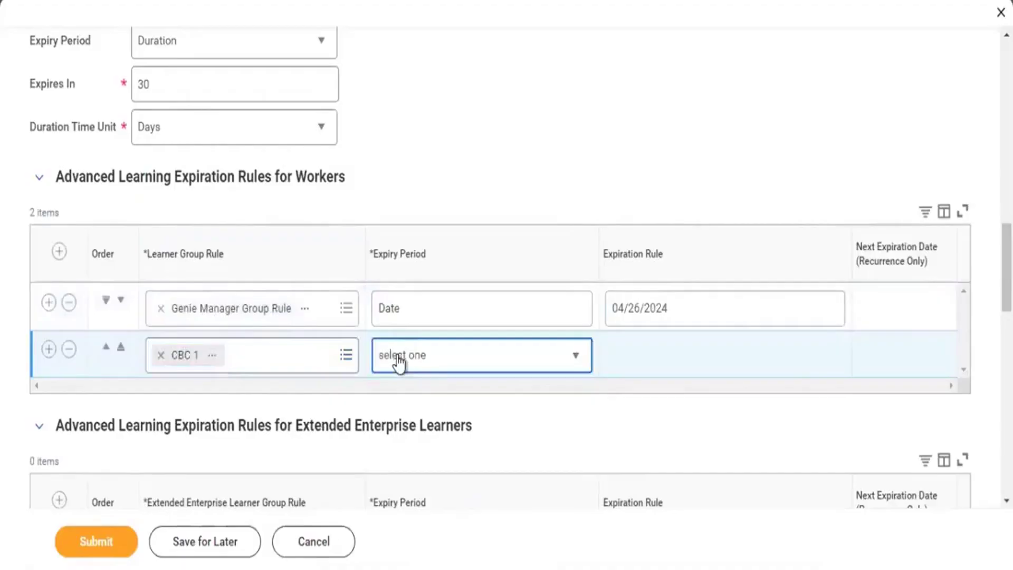
click(399, 359)
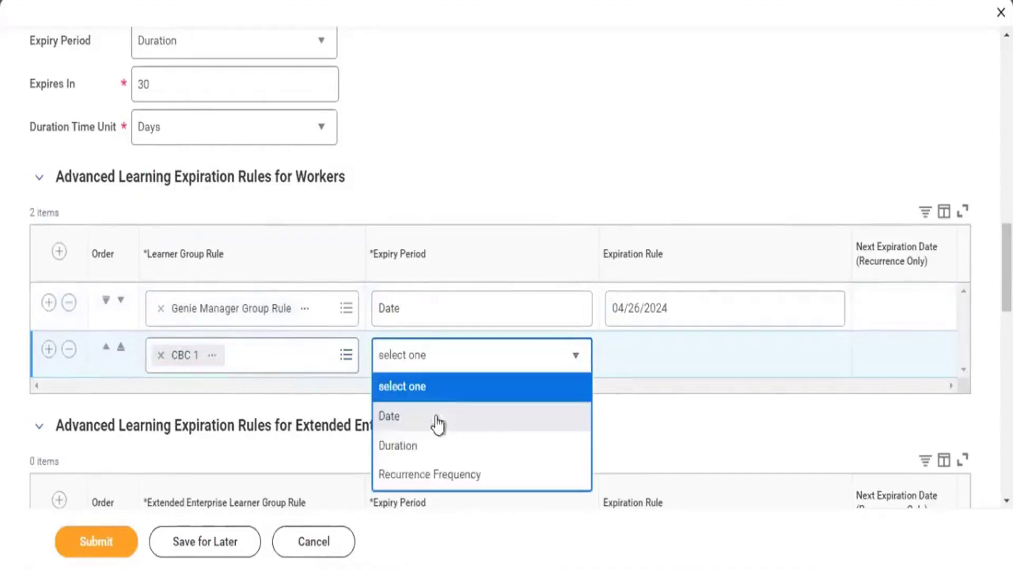
click(397, 425)
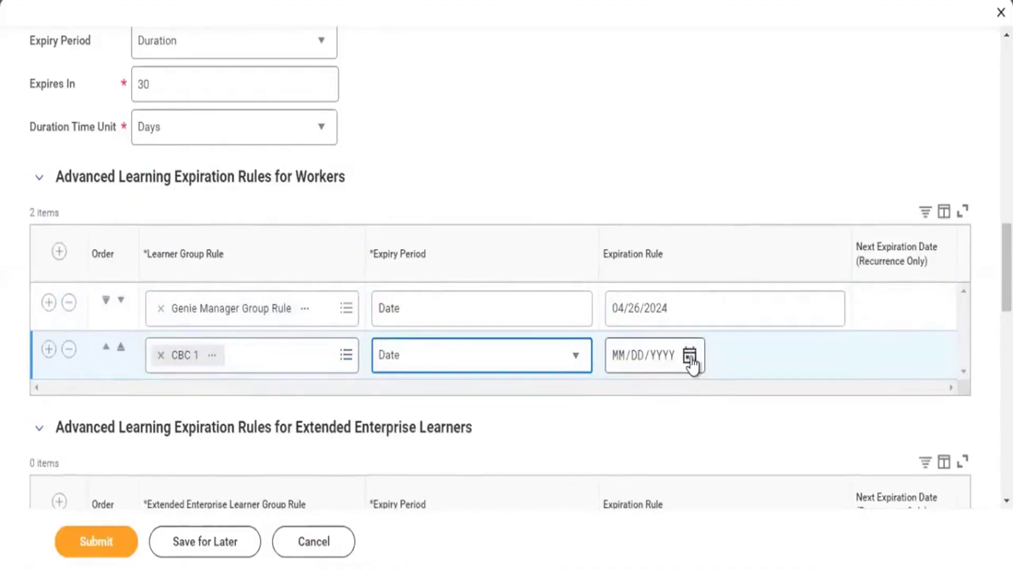
click(690, 358)
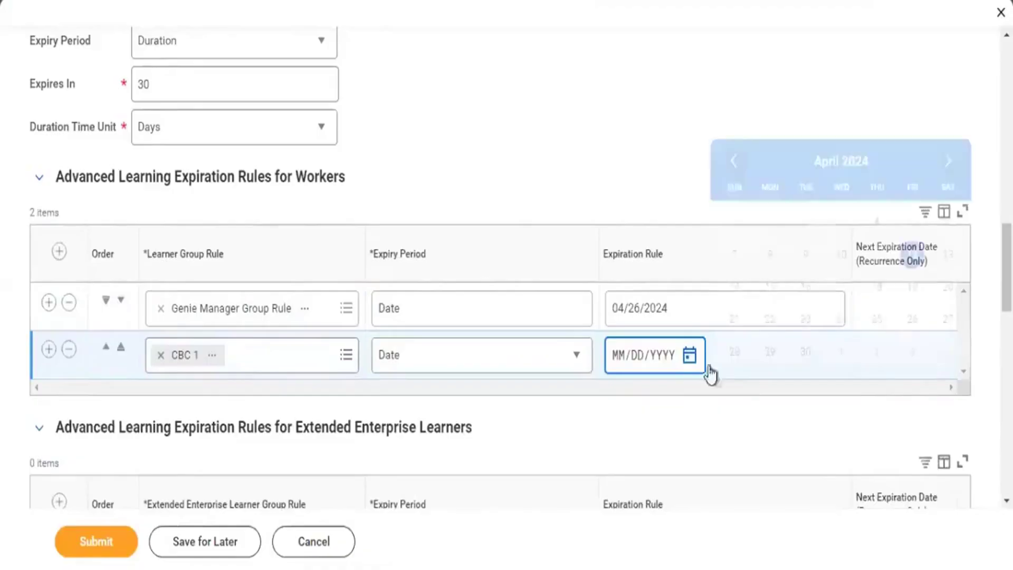
click(841, 352)
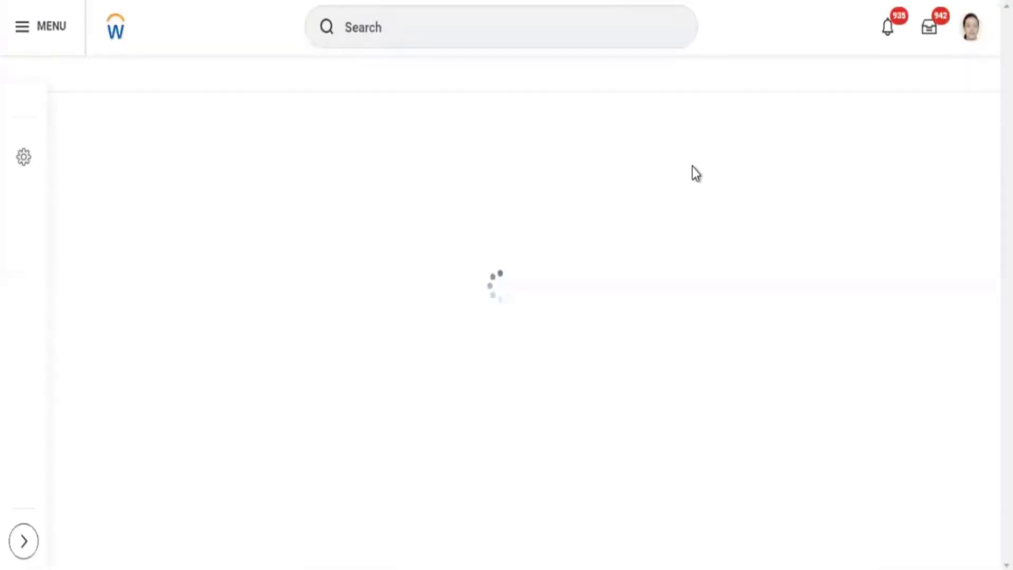
Step: Leave the Workday BP Integrations course page for the Let's Focus on You home page
scroll(692, 167, down, 6)
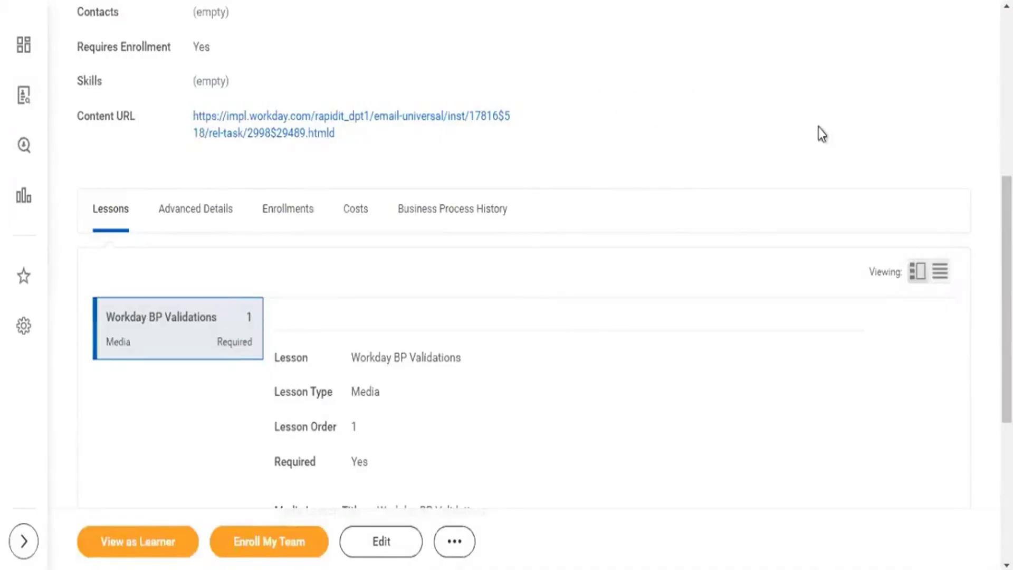
scroll(507, 285, up, 6)
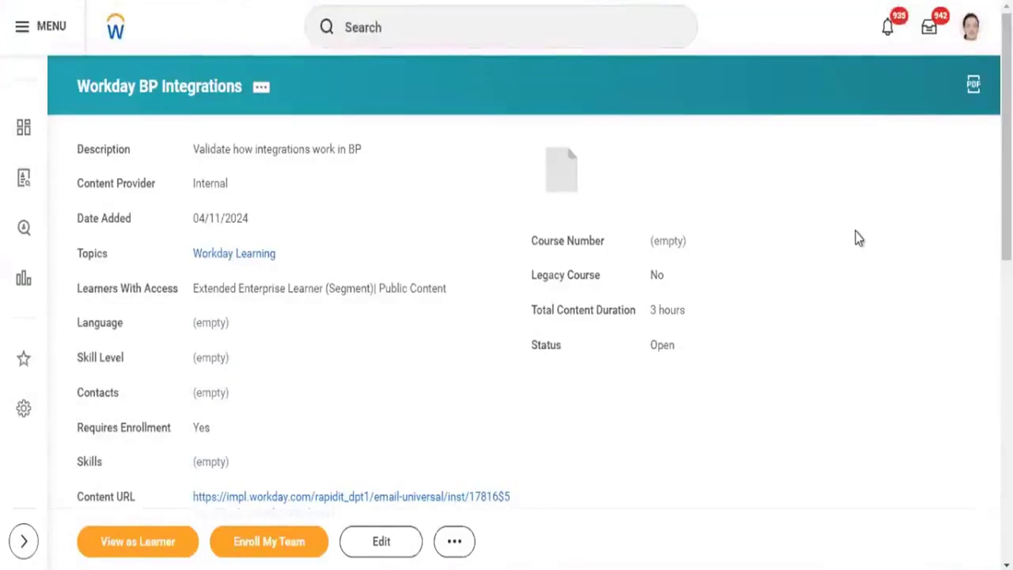
click(111, 19)
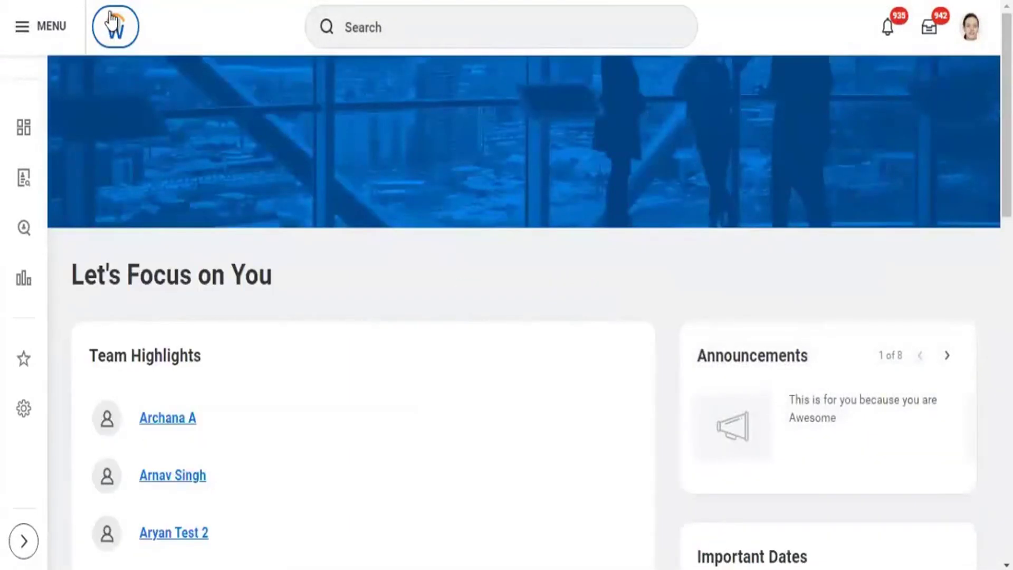
click(347, 28)
text(Ex)
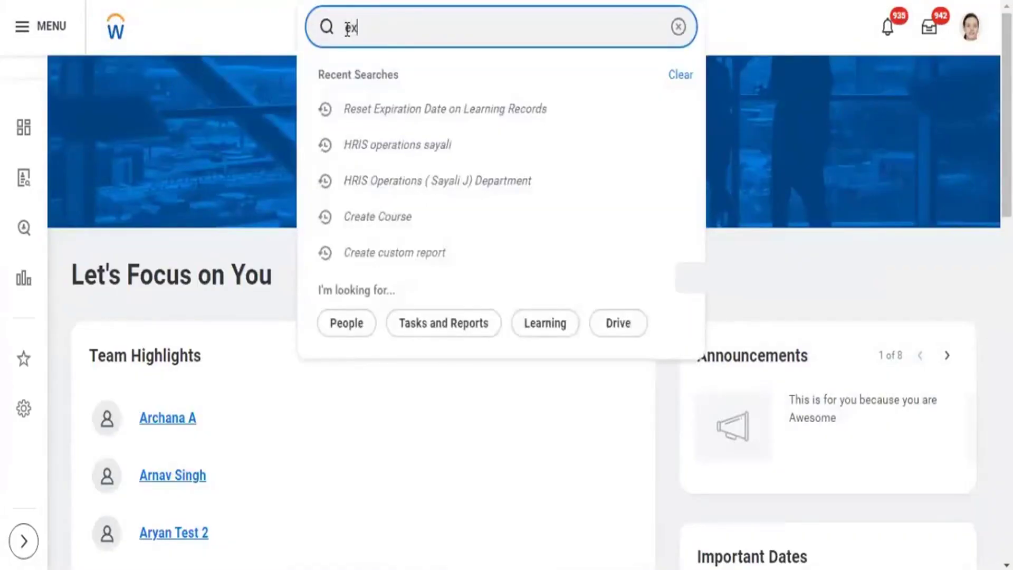
text(p)
key(Home)
text(Tra)
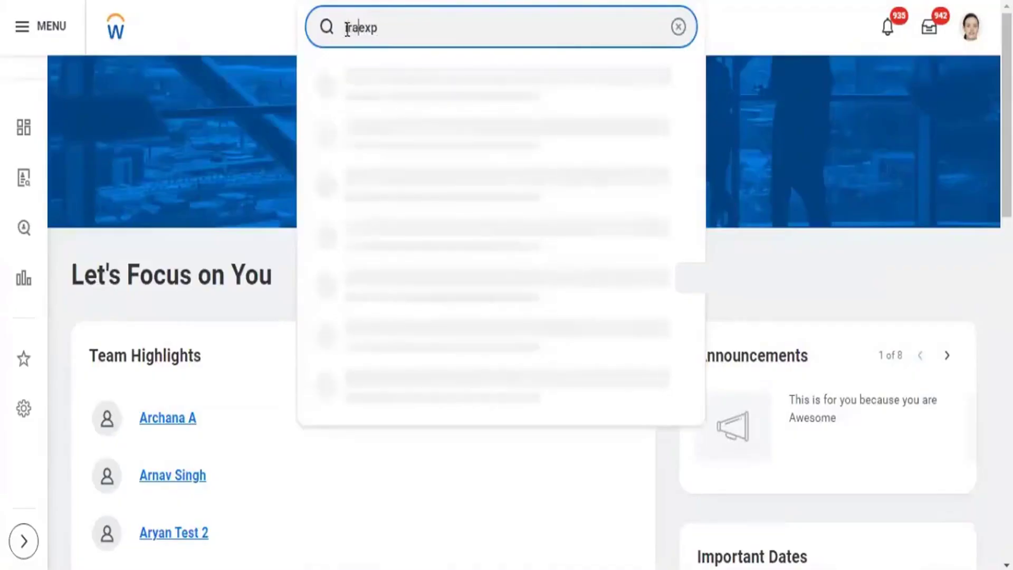
text(tion)
key(End)
key(ctrl+shift+Left)
key(ctrl+shift+Left)
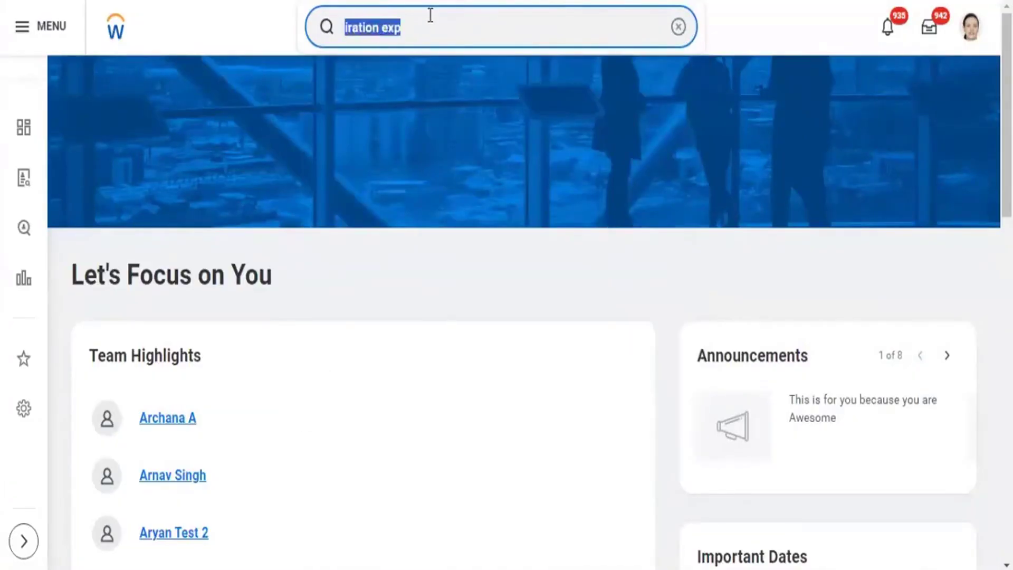
text(expi)
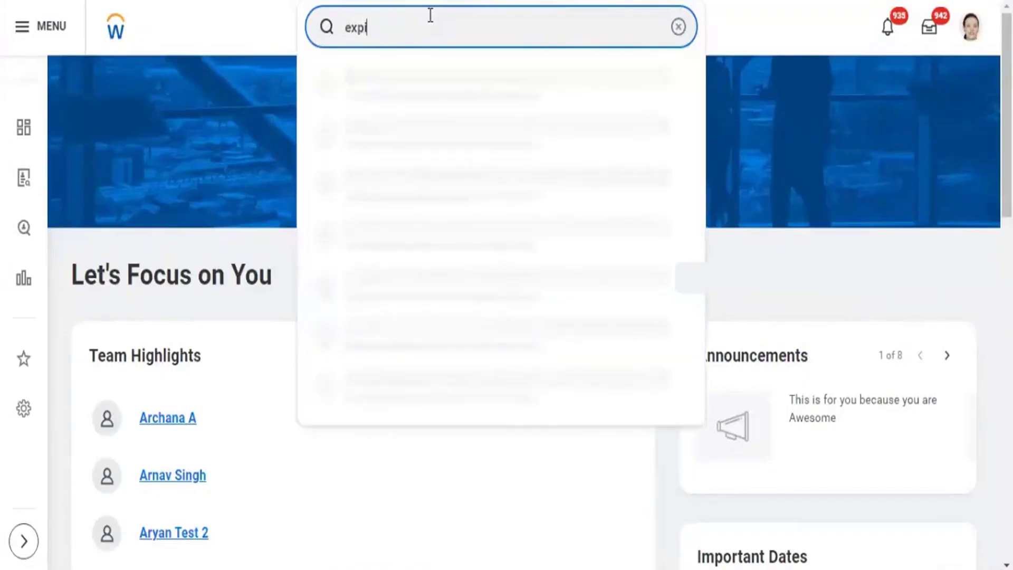
text(r)
text(i)
key(BackSpace)
text(ation on lr)
key(BackSpace)
text(ea)
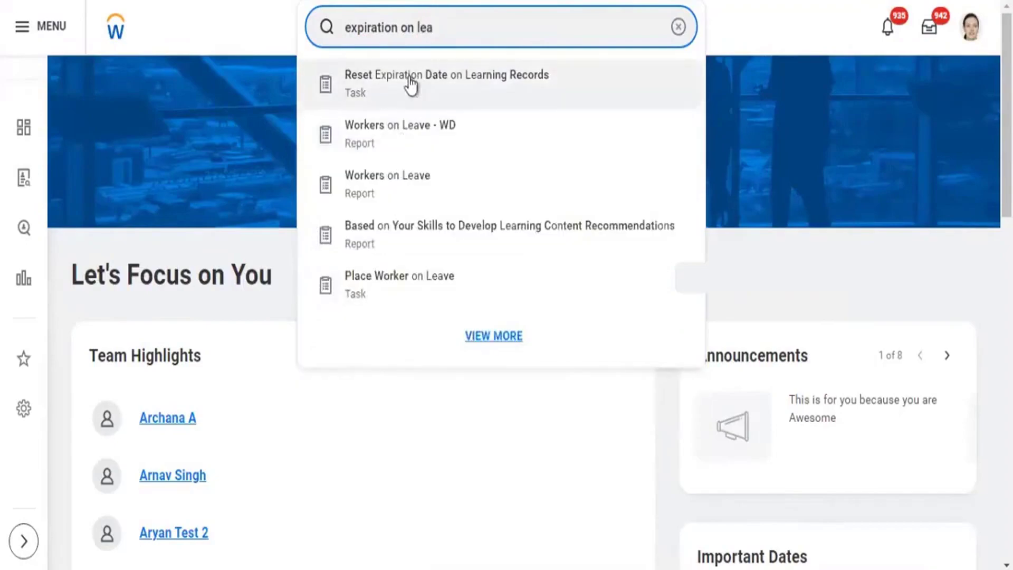
click(409, 83)
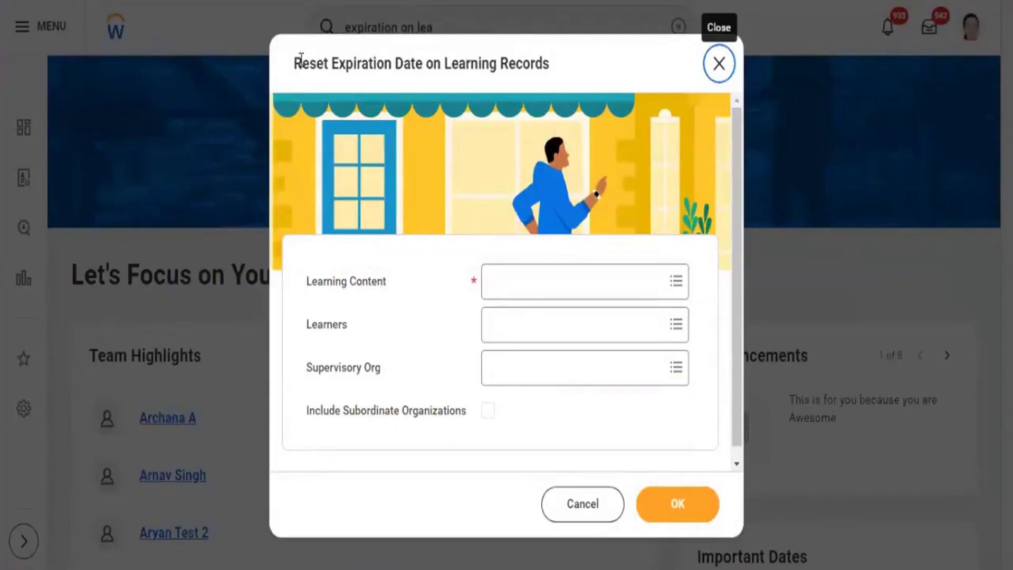
drag(301, 62, 549, 65)
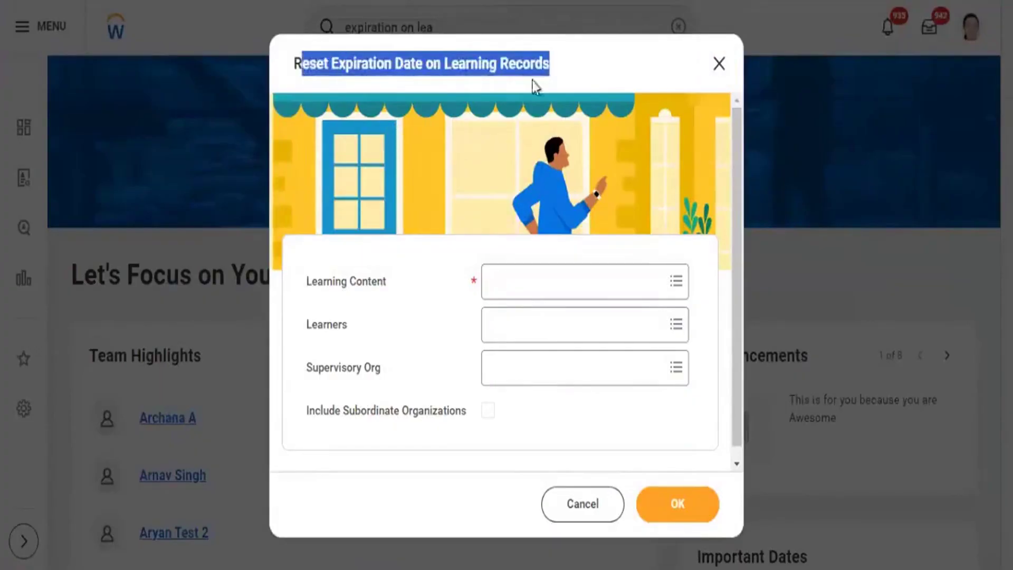
click(720, 64)
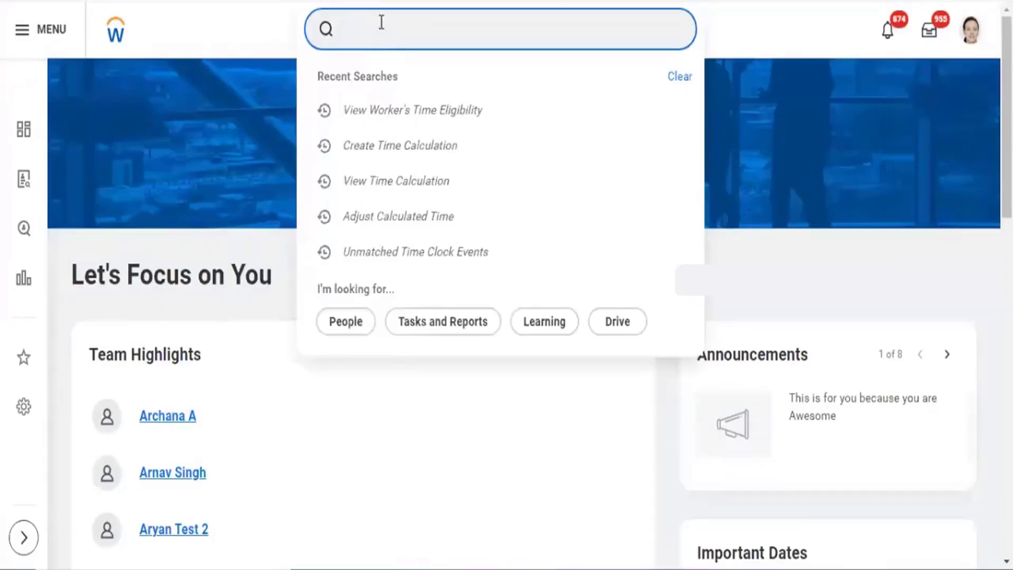
Step: Run Edit Course on Introduction to Workday Learning, updating its current version
text(edit )
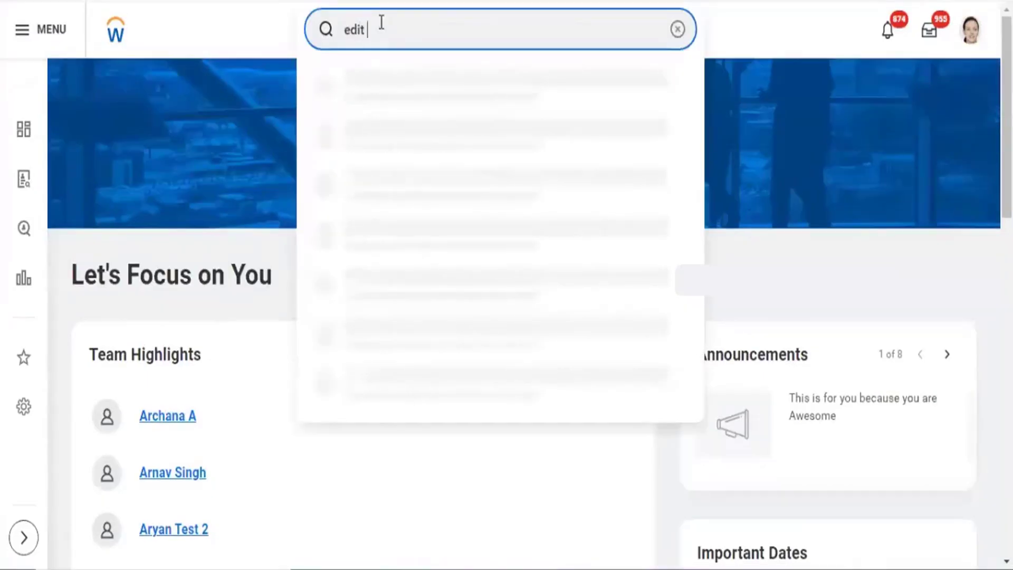
text(course)
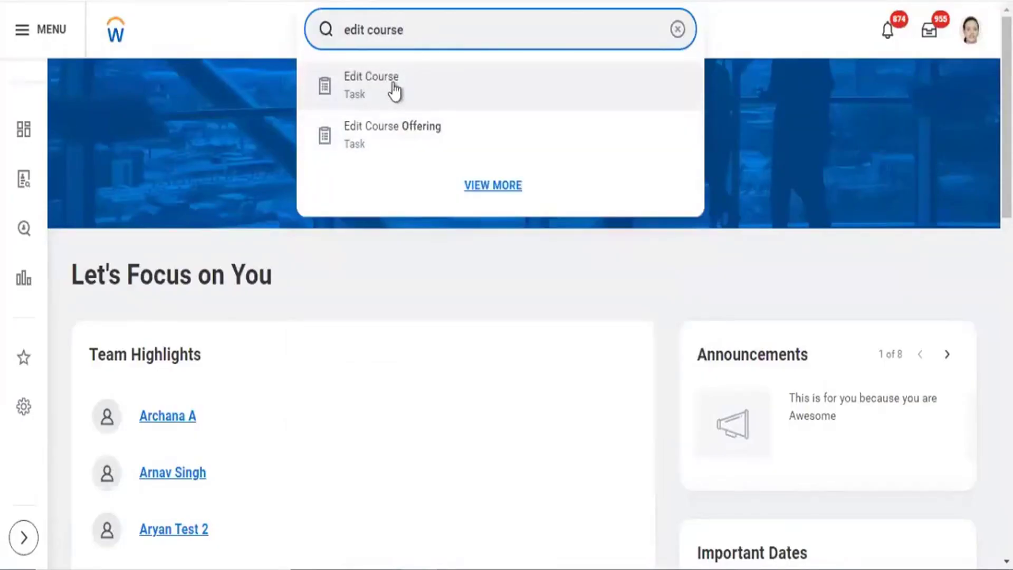
click(395, 91)
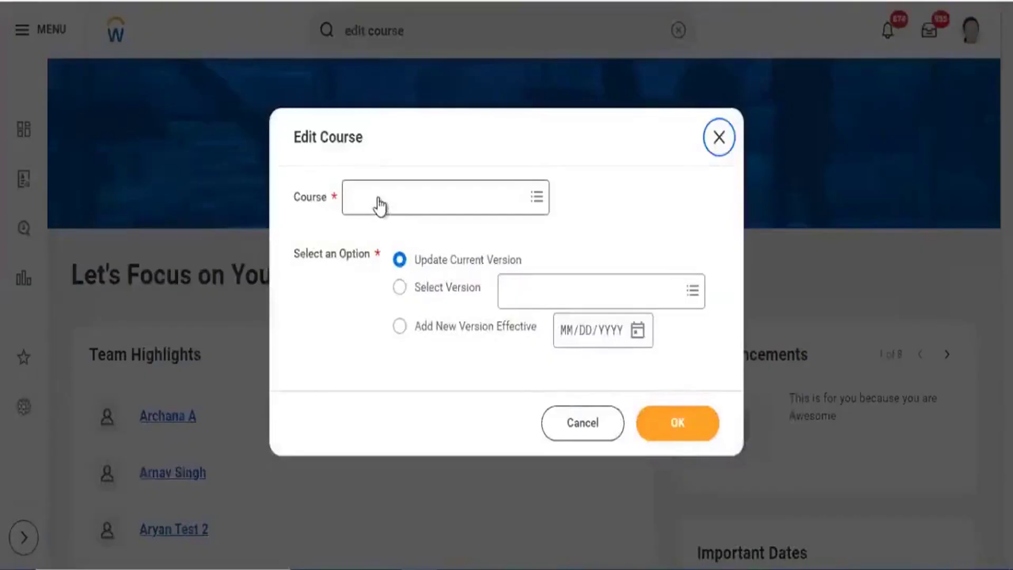
click(379, 198)
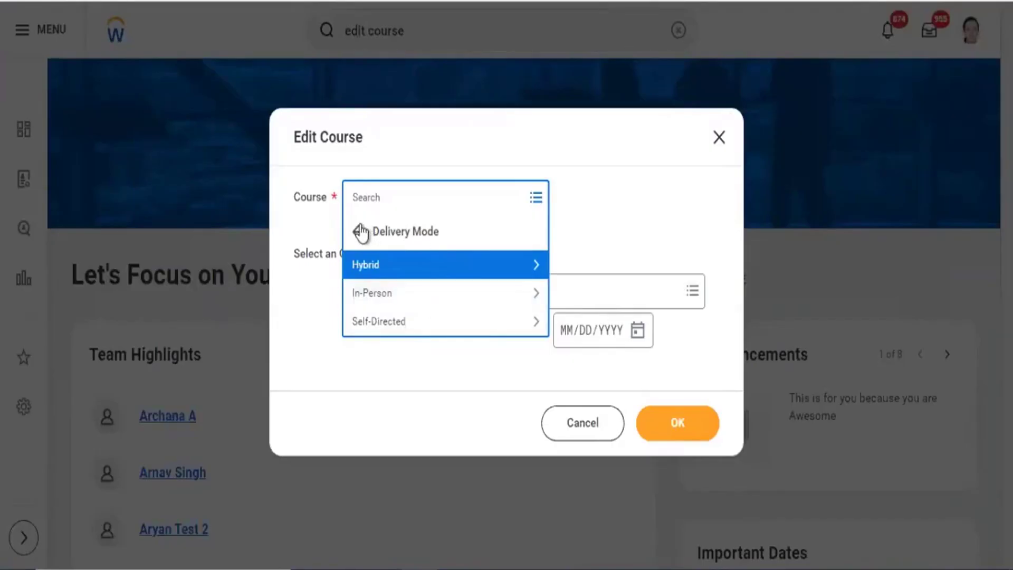
click(388, 298)
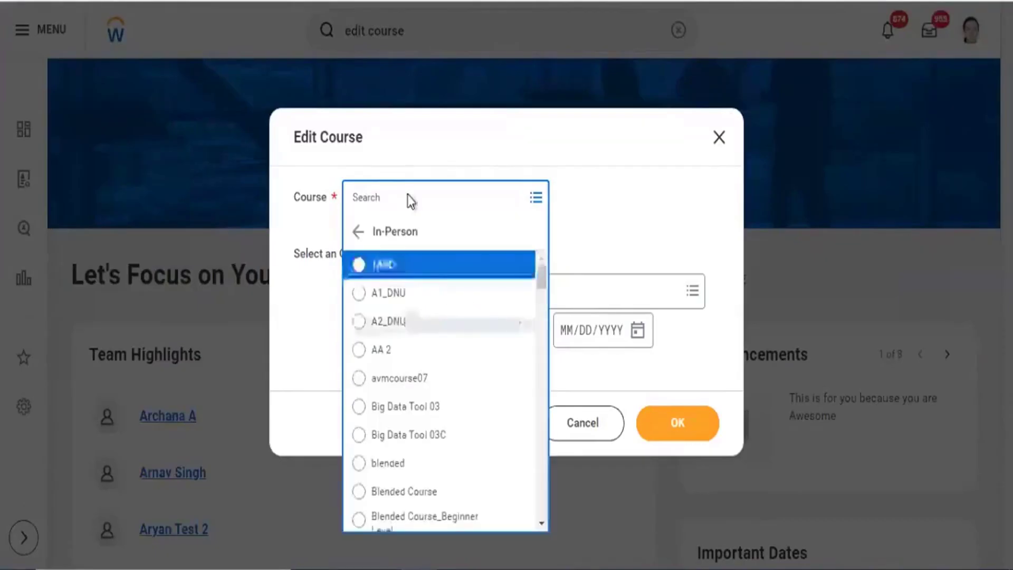
click(378, 197)
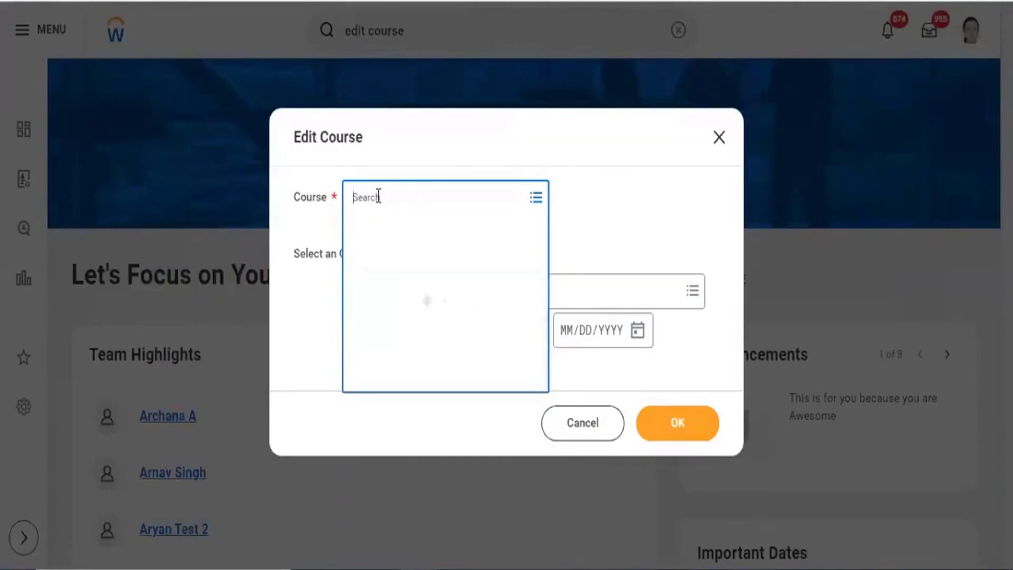
text(introductio)
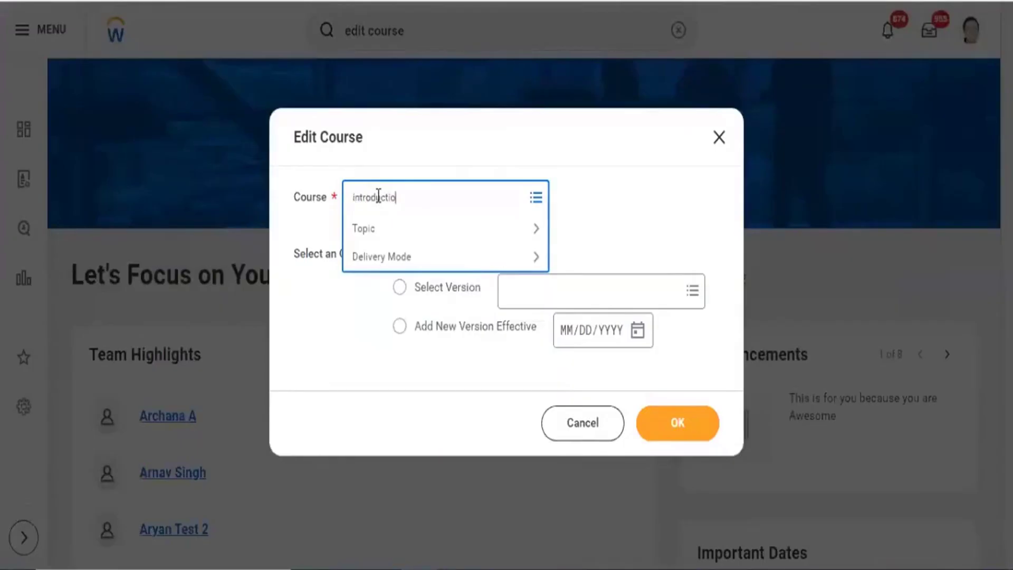
text(n)
key(Return)
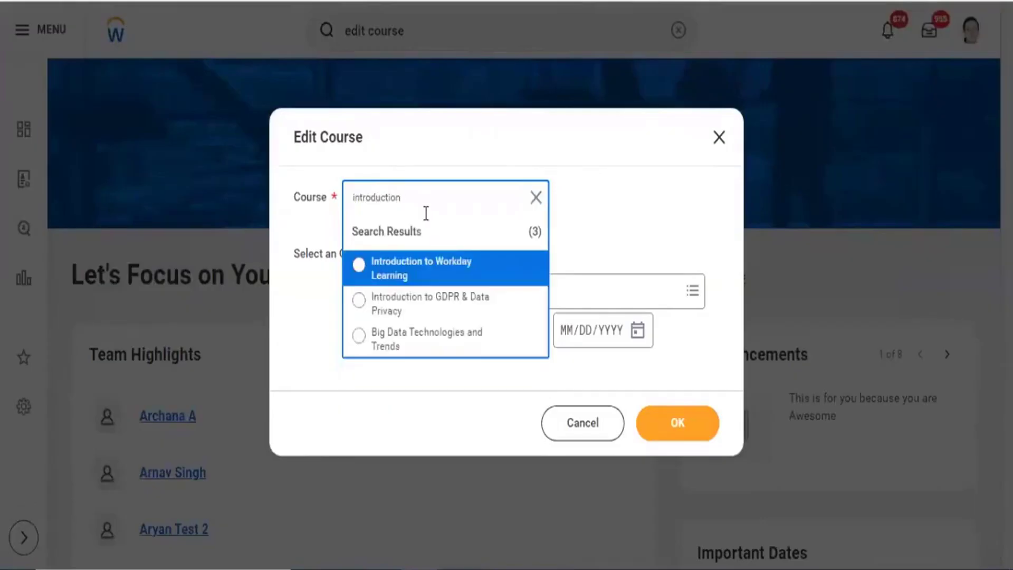
click(420, 279)
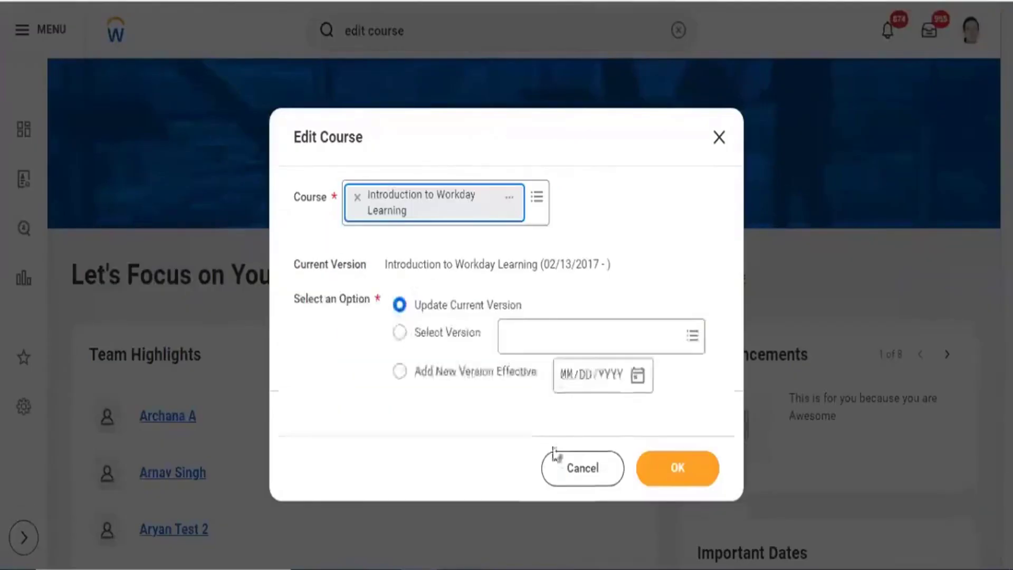
click(668, 469)
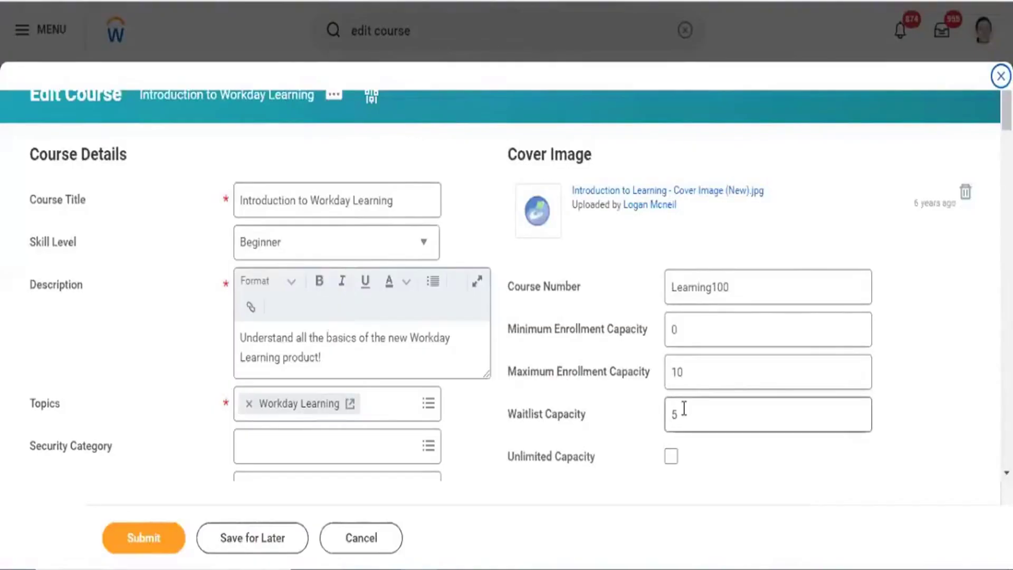
Step: Clear the waitlist capacity of 5 and tick Unlimited Capacity so all capacities read 0
click(669, 415)
double_click(669, 415)
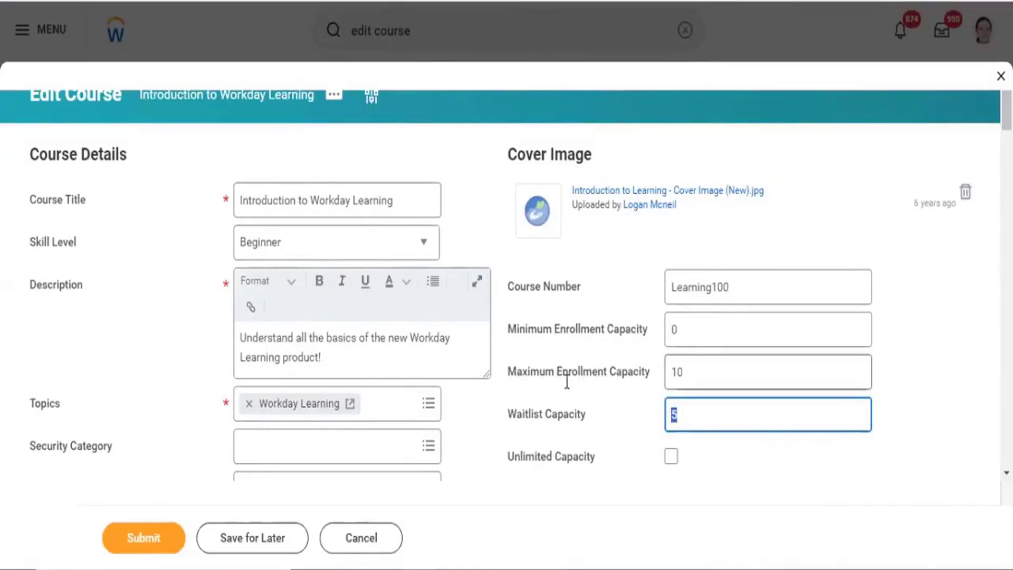
click(686, 377)
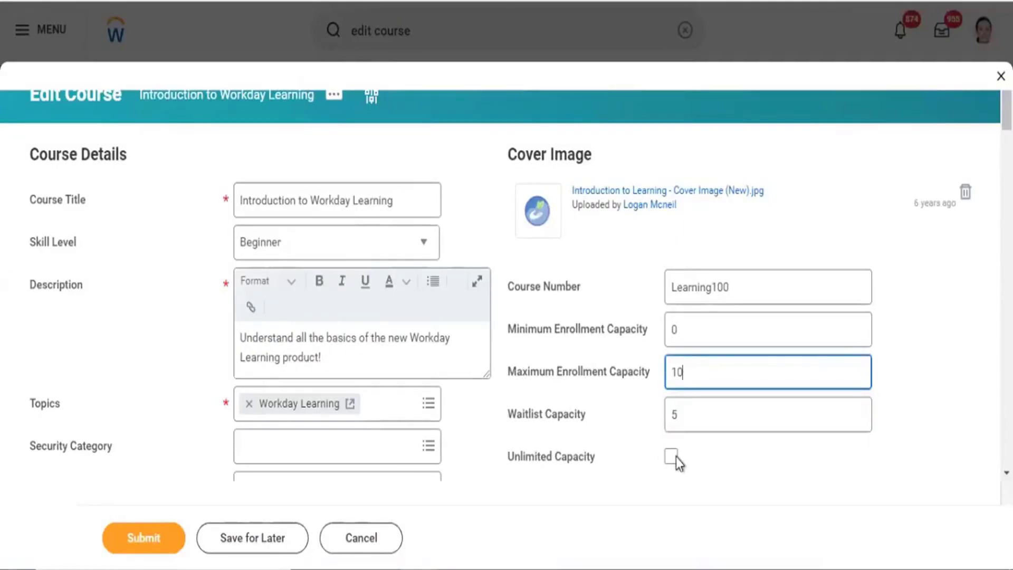
double_click(677, 415)
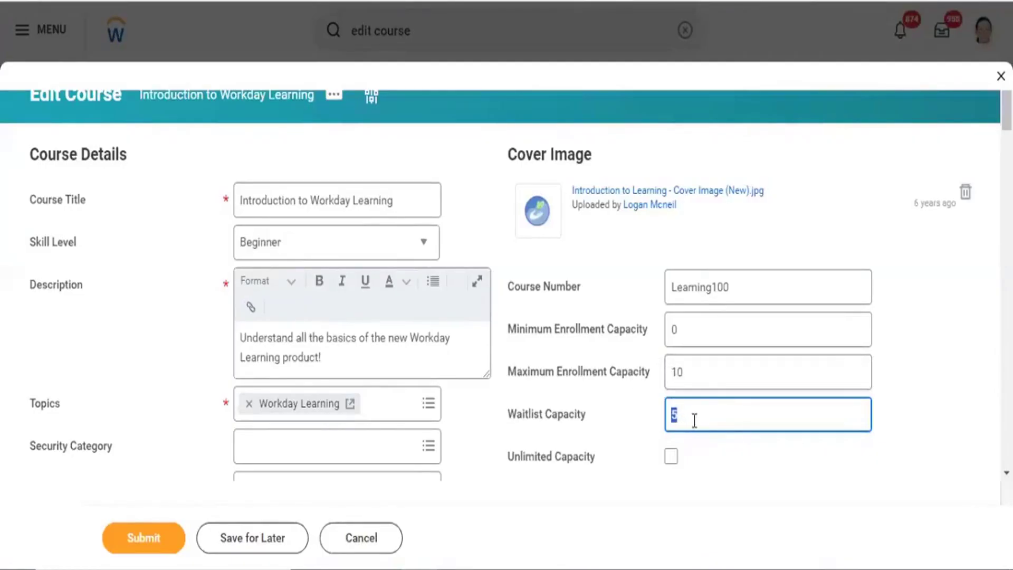
click(696, 368)
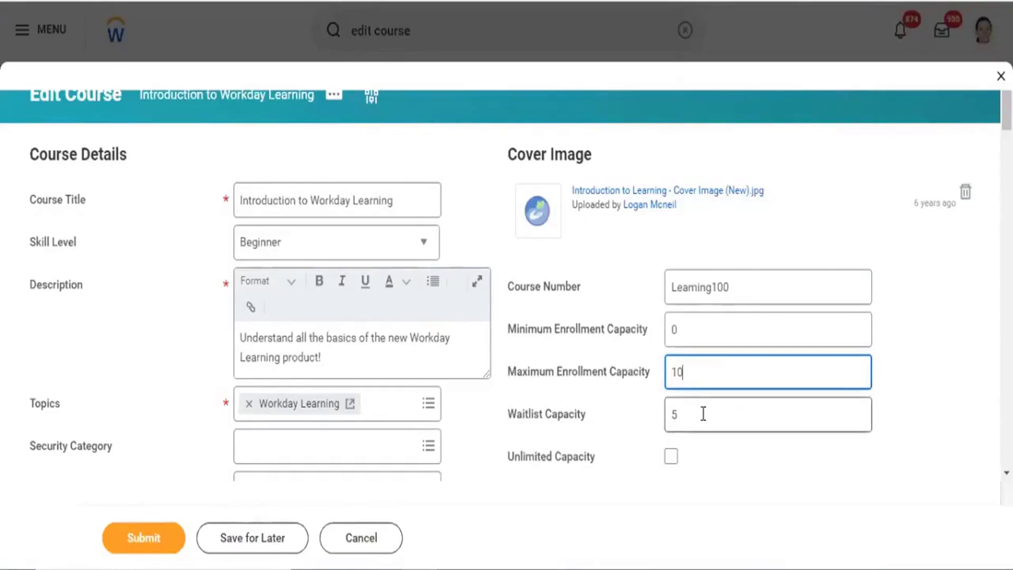
key(Tab)
key(BackSpace)
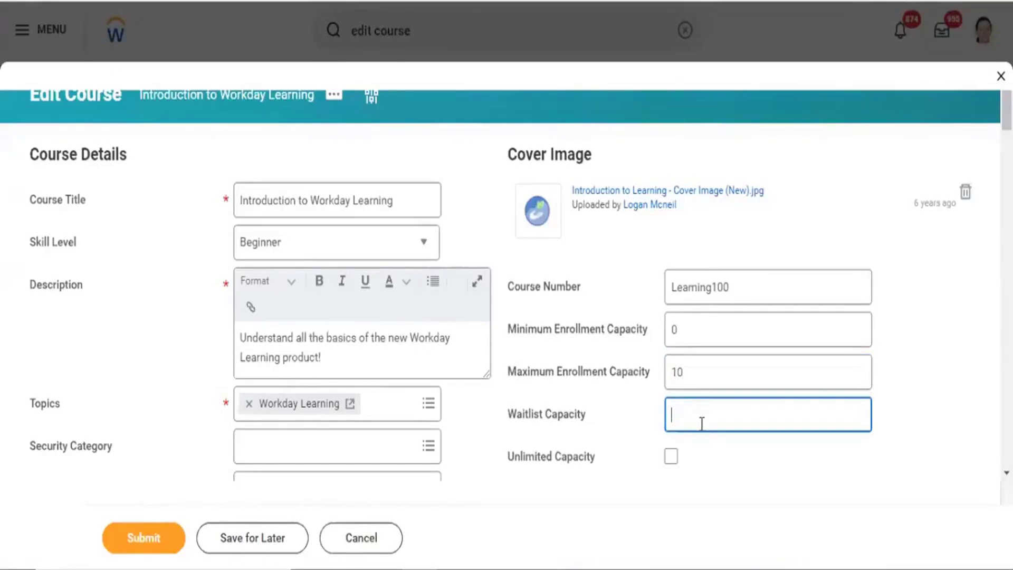
click(671, 458)
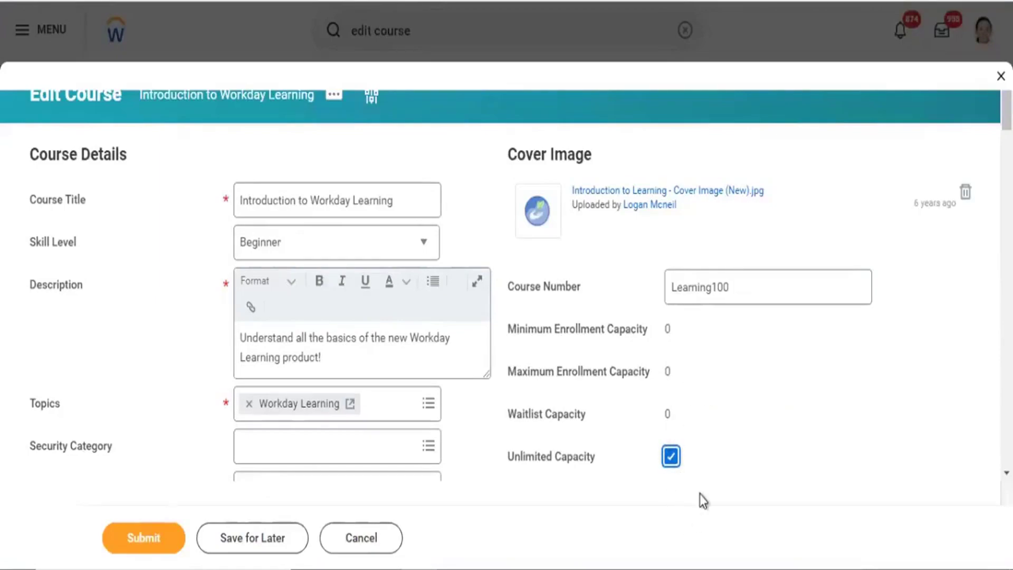
Step: Untick Unlimited Capacity and set minimum 10, maximum 15 and waitlist 5
click(673, 459)
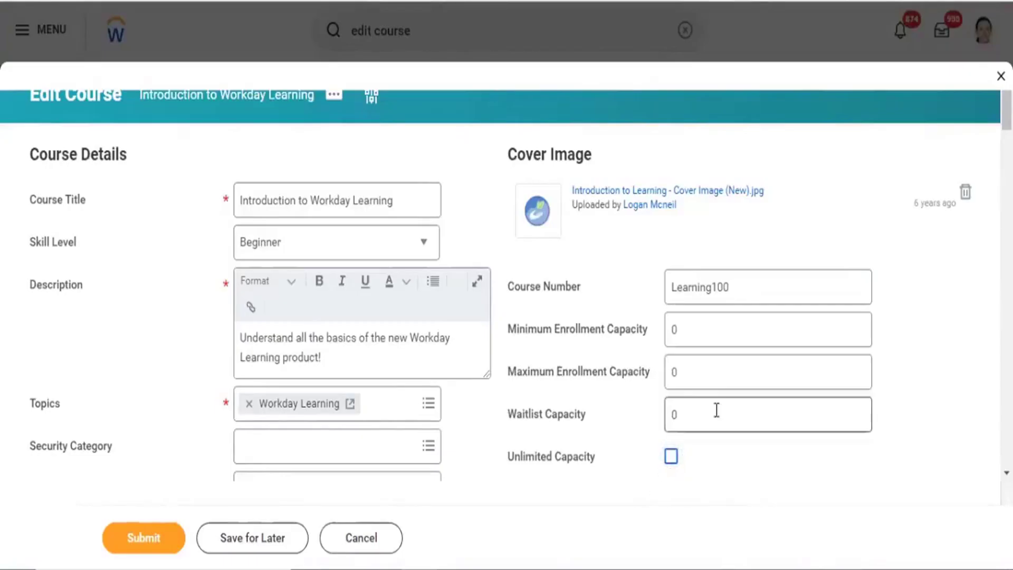
click(702, 409)
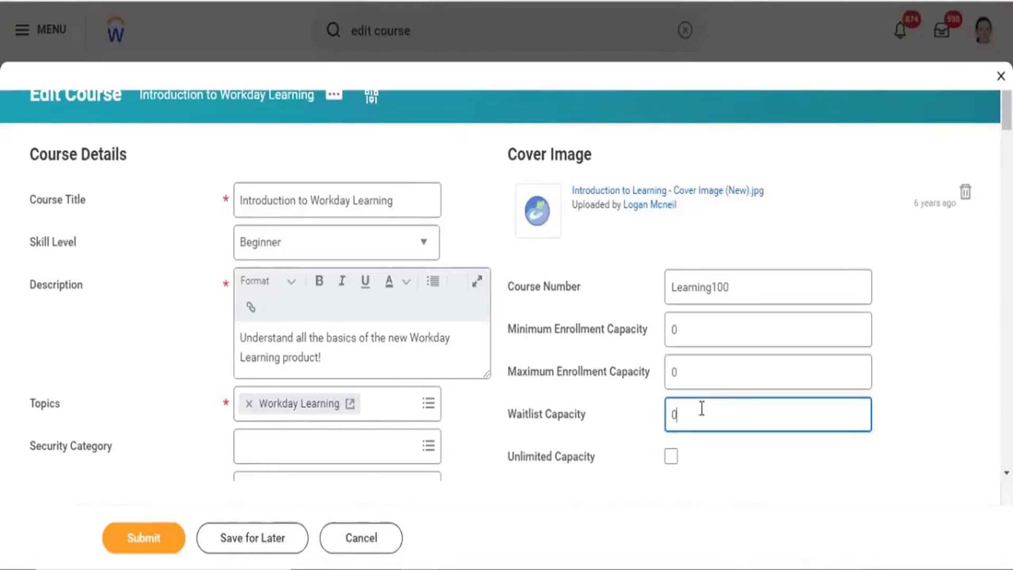
double_click(694, 369)
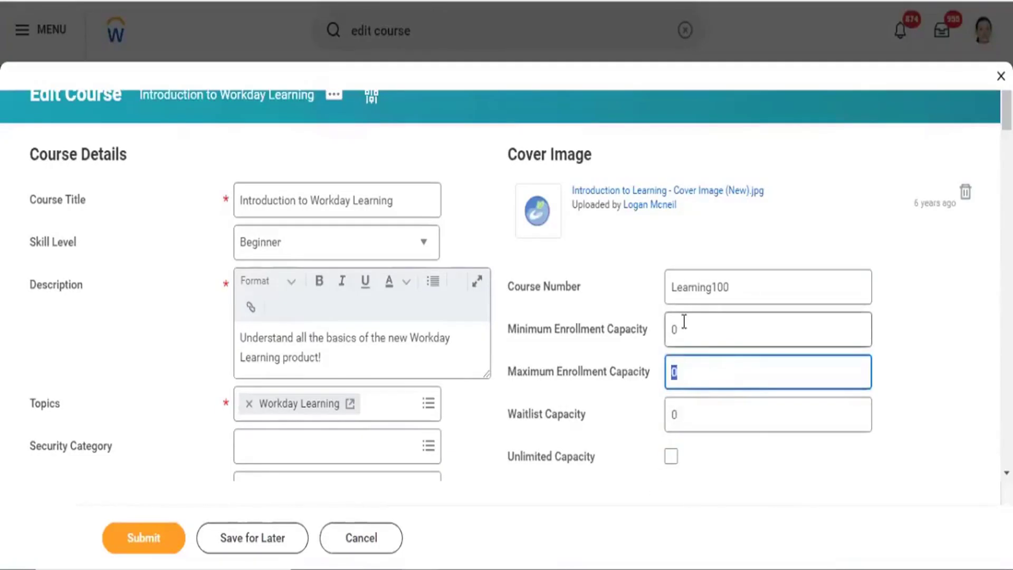
click(683, 321)
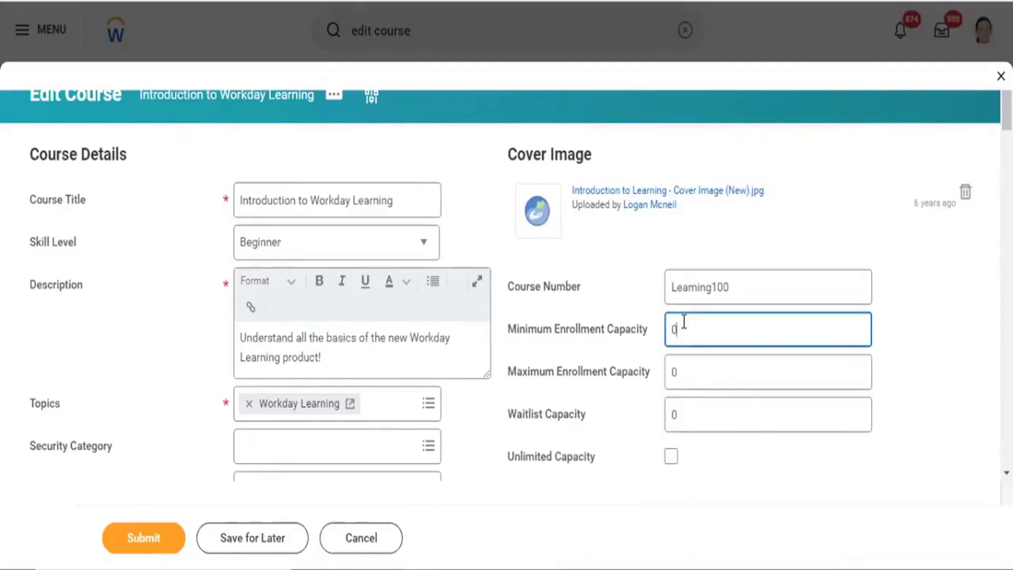
text(10)
key(BackSpace)
key(BackSpace)
key(BackSpace)
text(10)
click(685, 374)
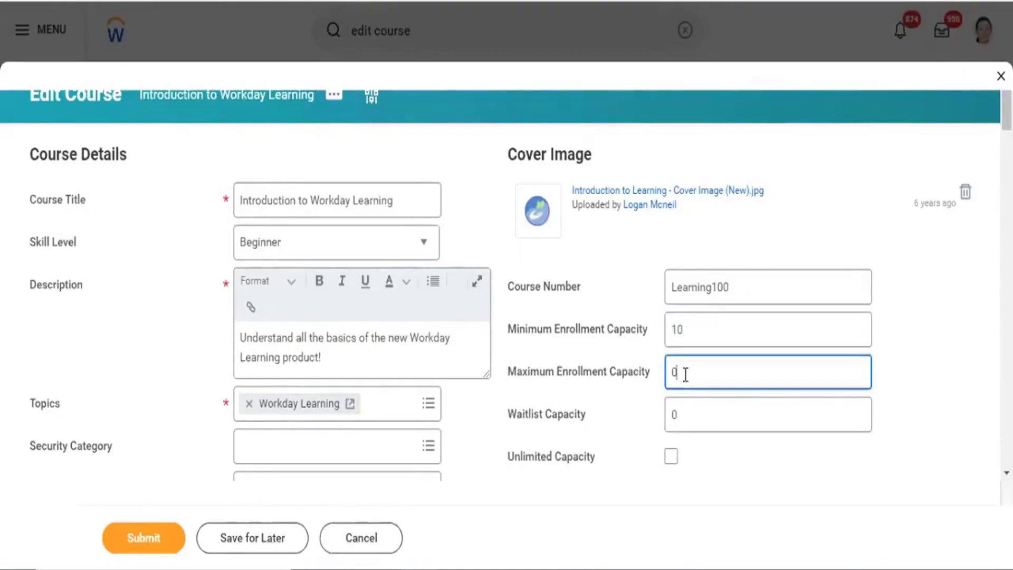
double_click(685, 375)
text(15)
double_click(685, 417)
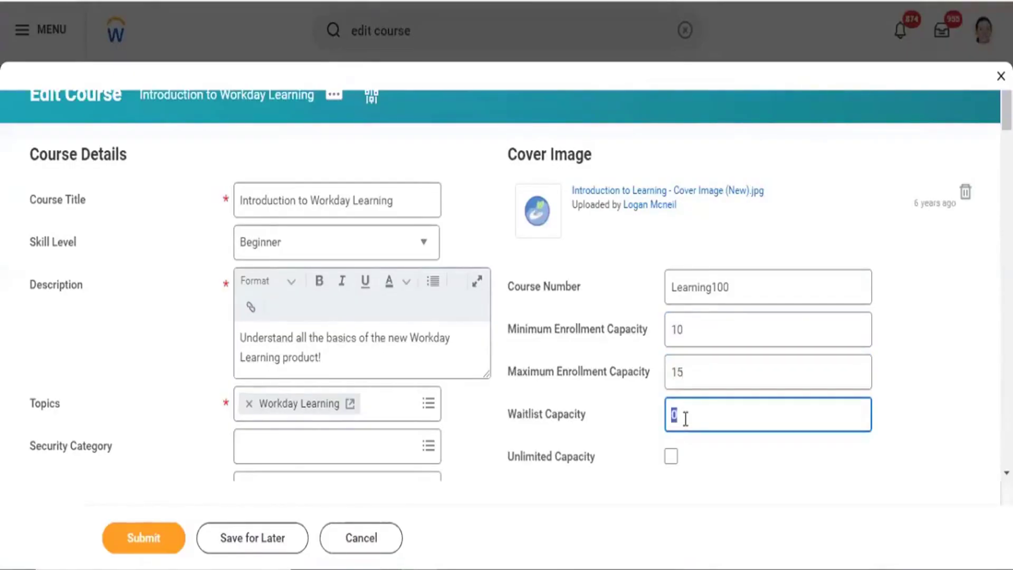
text(5)
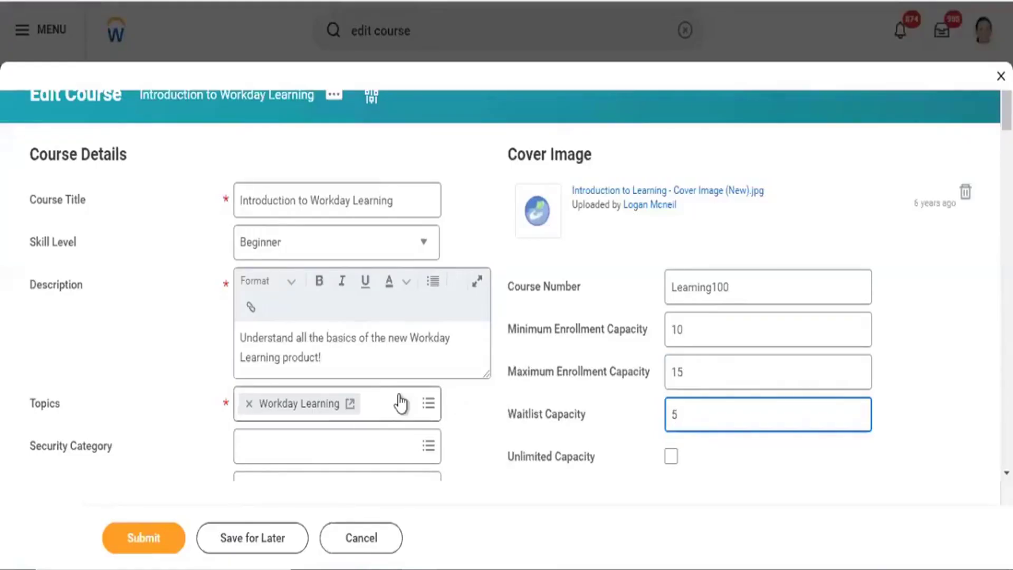
Step: Submit the course edits and review the two errors reported
click(150, 544)
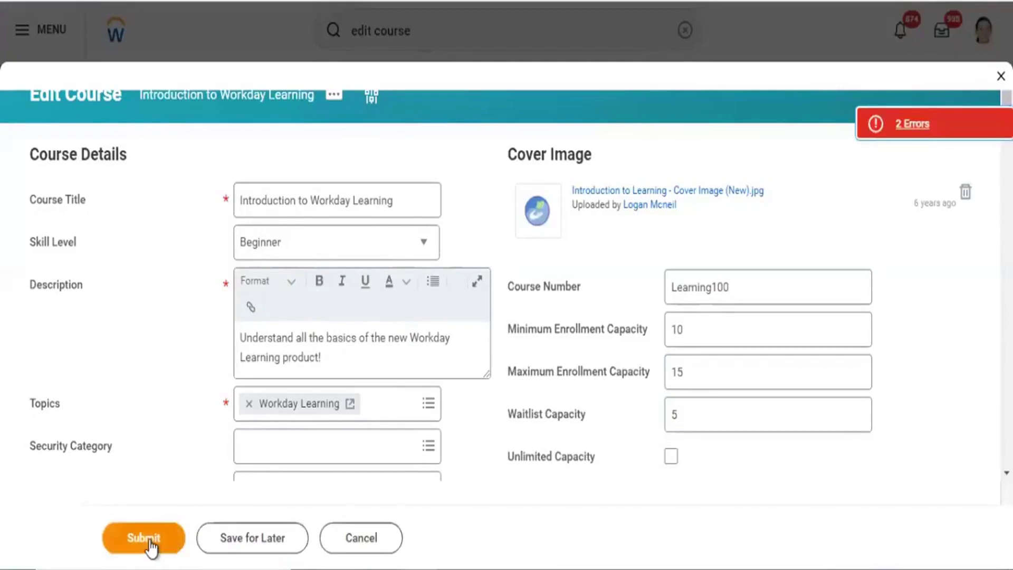
click(910, 122)
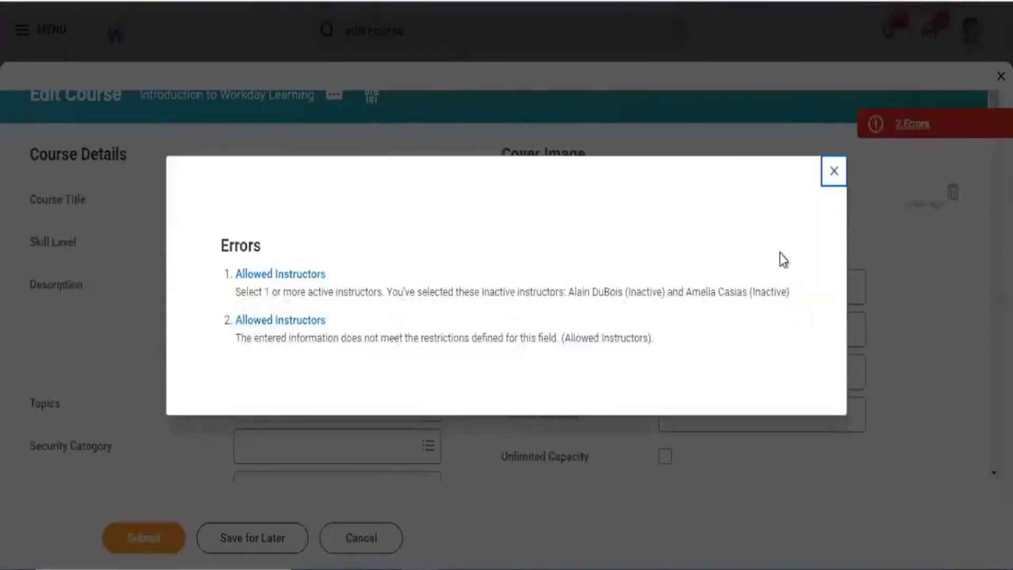
click(833, 174)
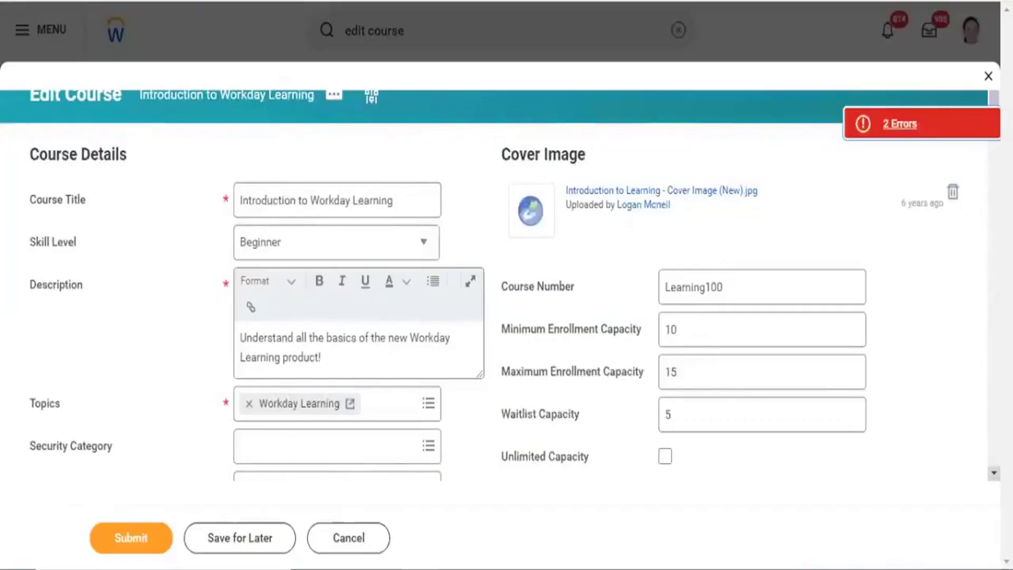
scroll(494, 274, down, 10)
scroll(494, 274, down, 15)
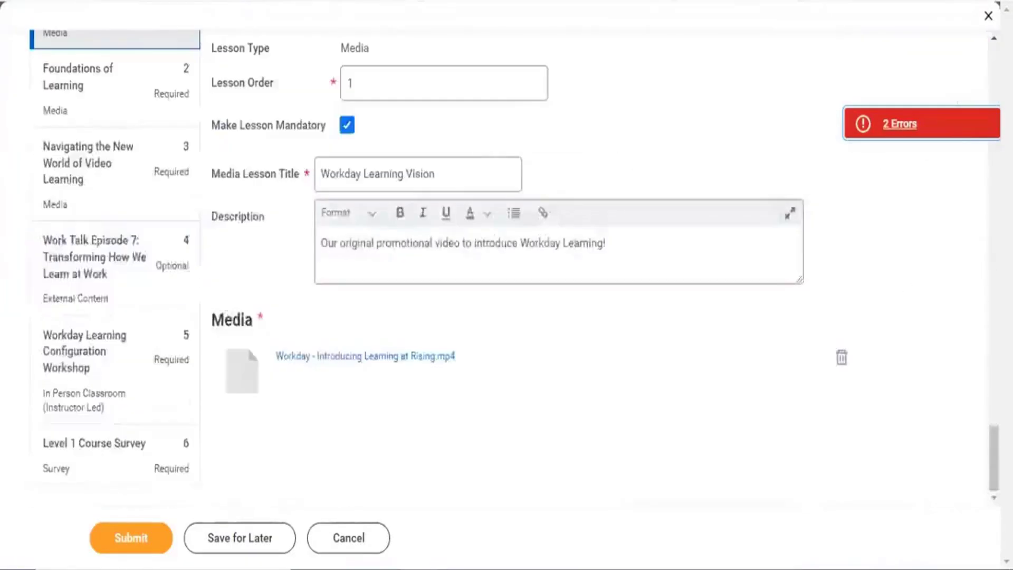
drag(994, 446, 979, 372)
scroll(981, 378, up, 7)
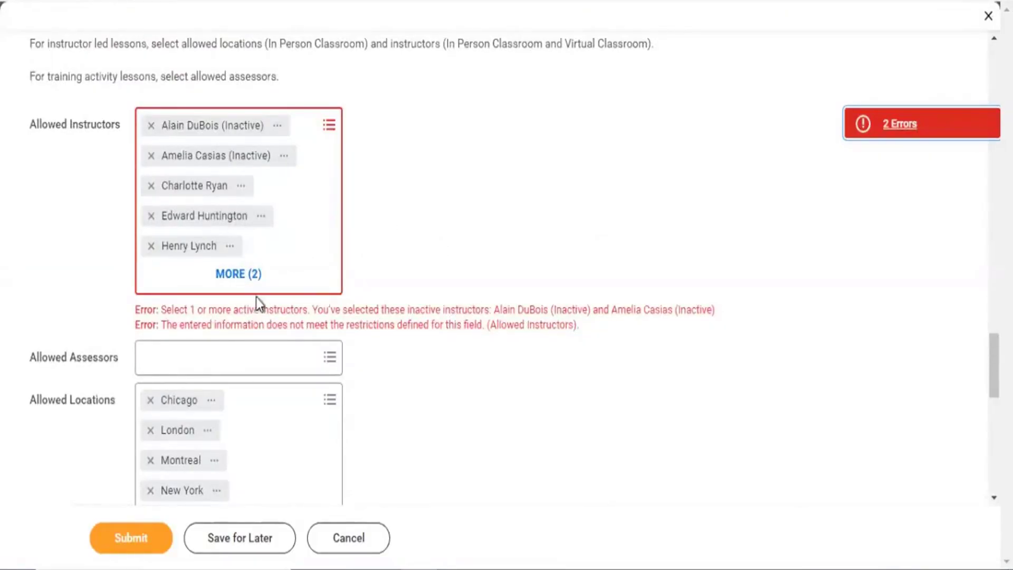
Step: Remove both inactive allowed instructors and resubmit the course
click(150, 158)
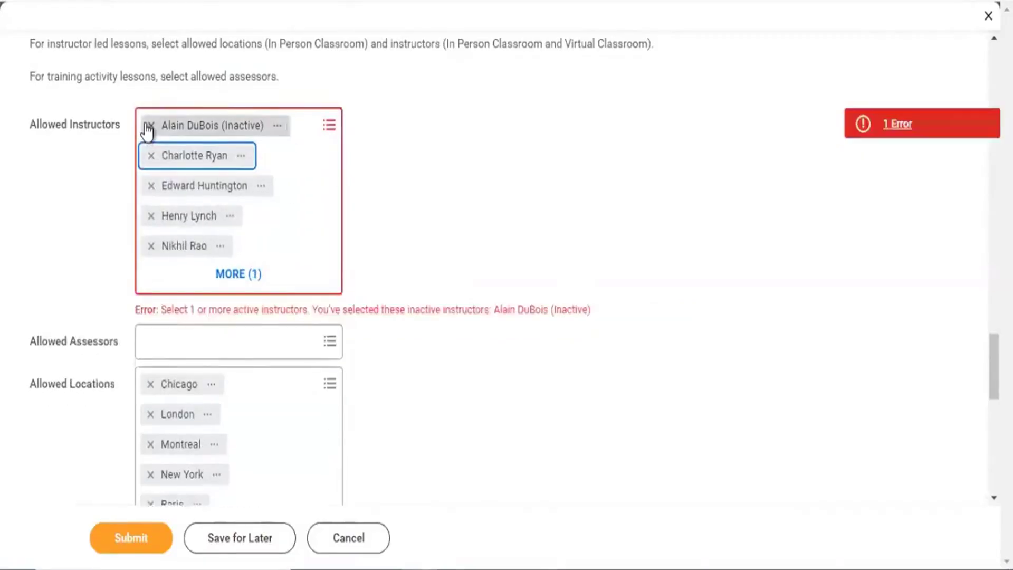
click(148, 125)
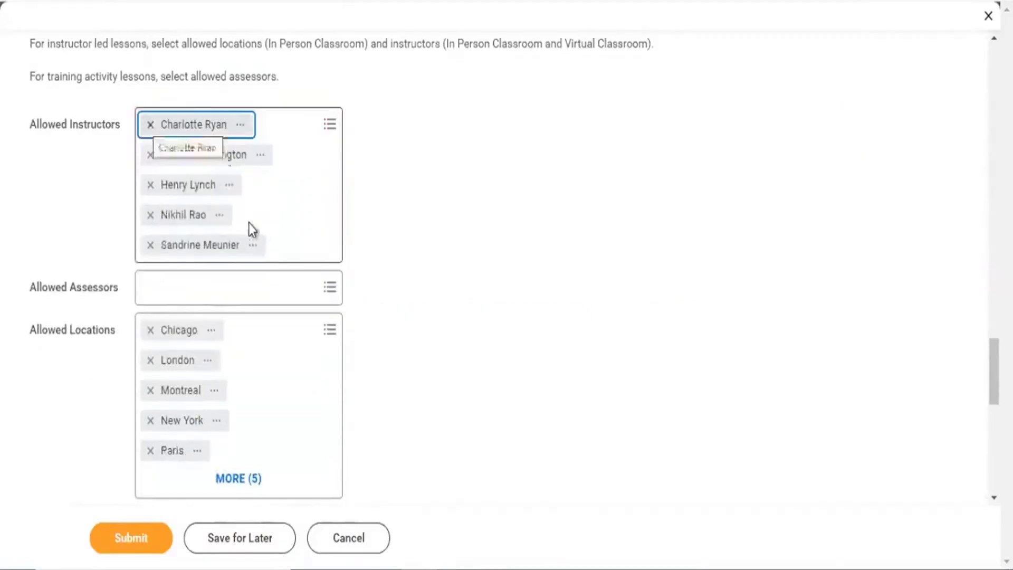
click(131, 543)
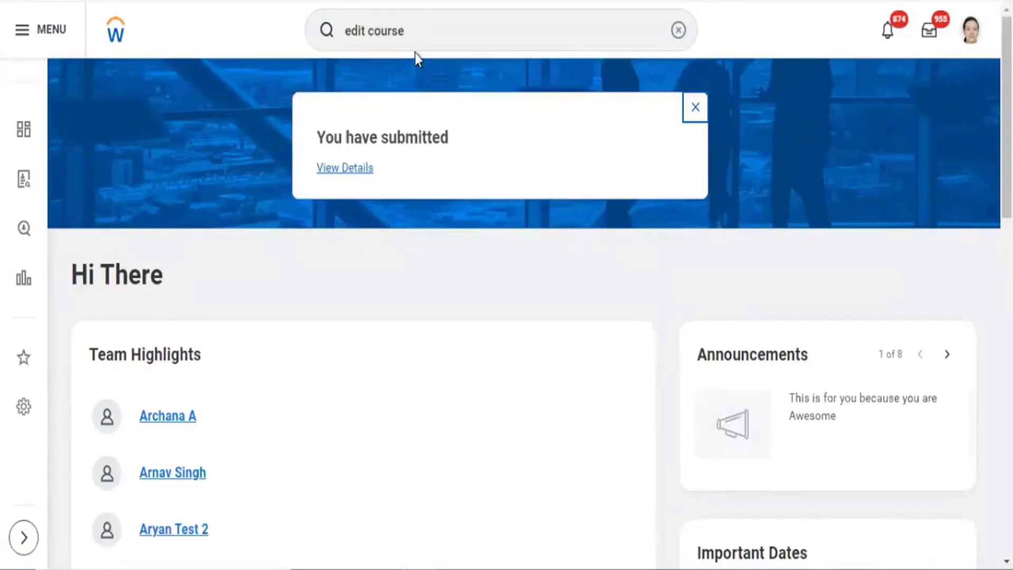
Step: Open Edit Course Offering for Introduction to Workday Learning's Sep 10, 2018 Learning100 offering
click(425, 30)
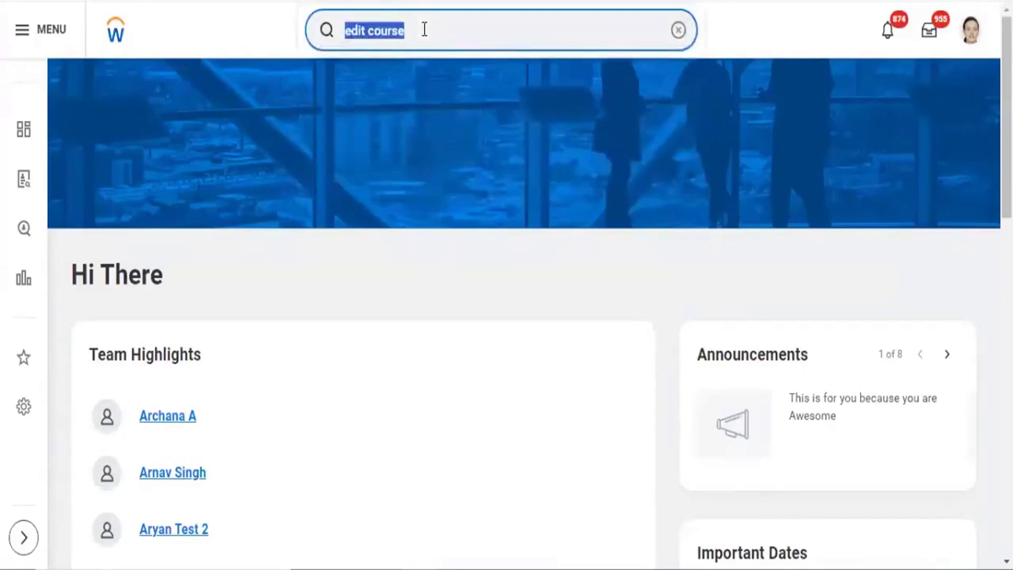
text(edit)
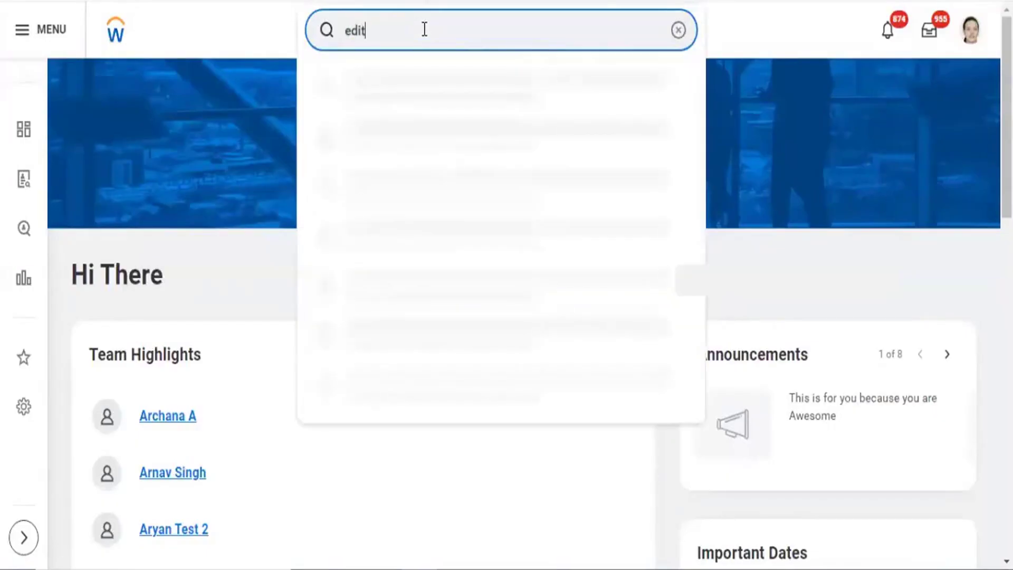
text( course)
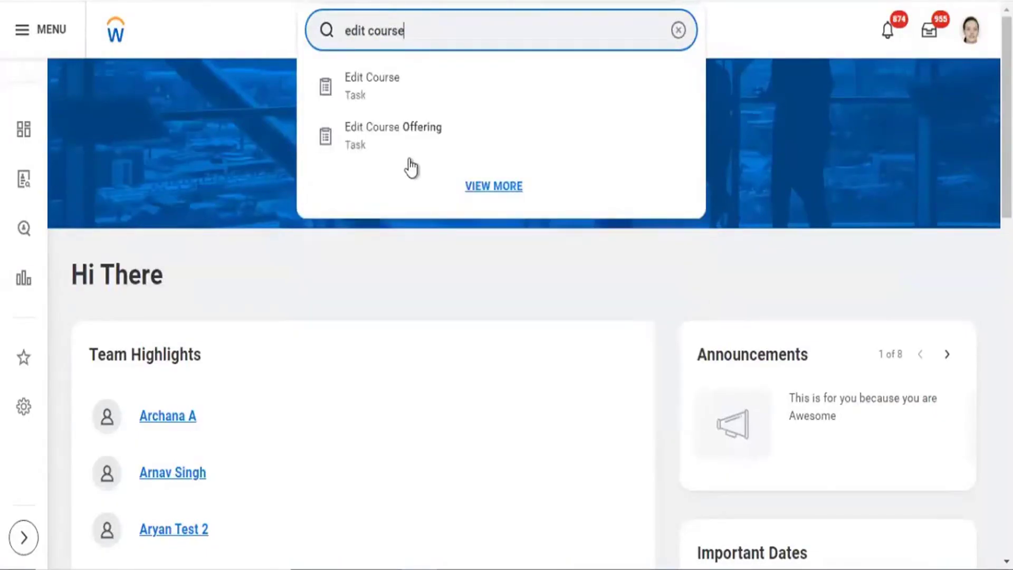
click(393, 138)
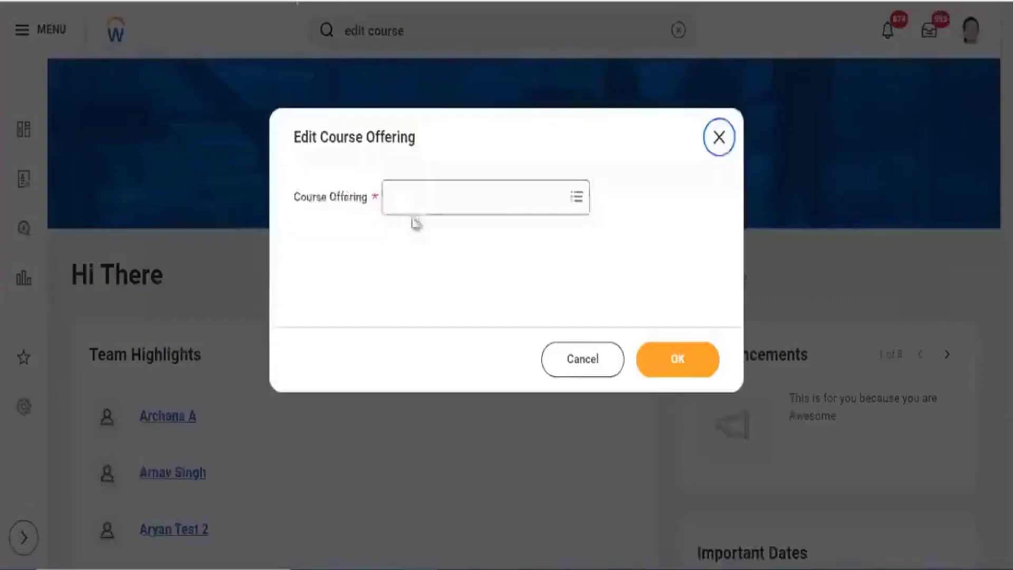
click(408, 198)
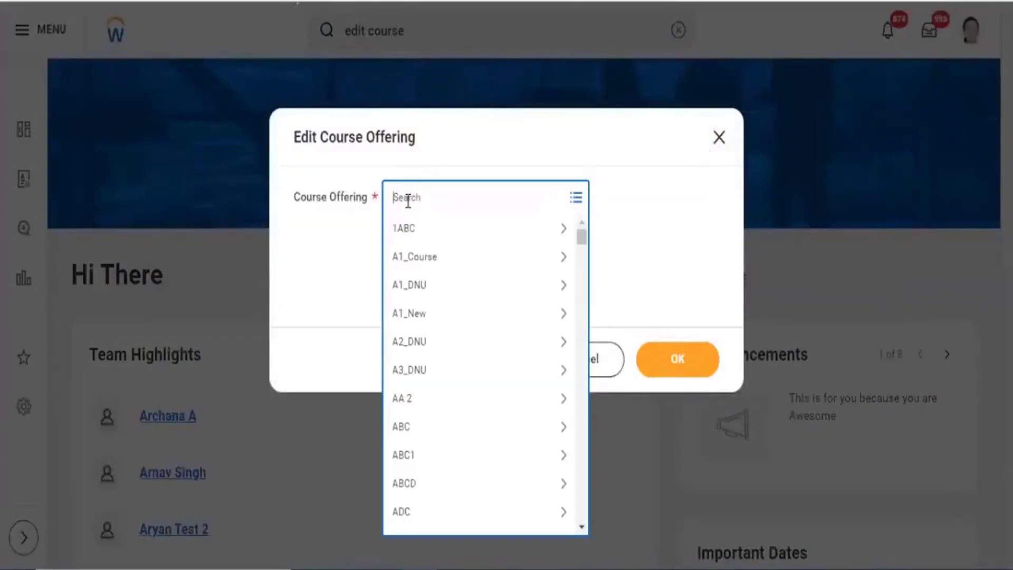
text(intro)
key(Return)
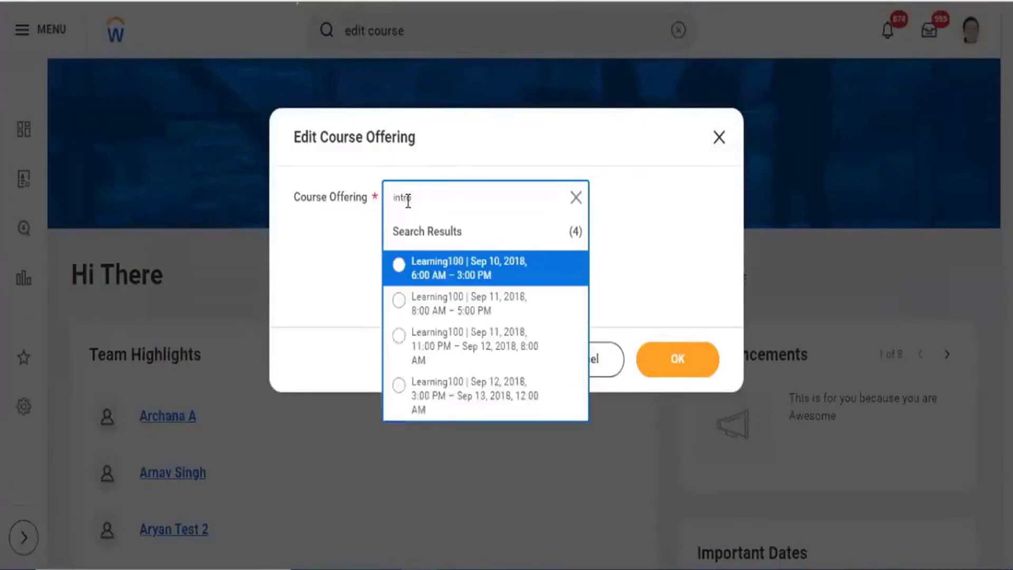
click(415, 272)
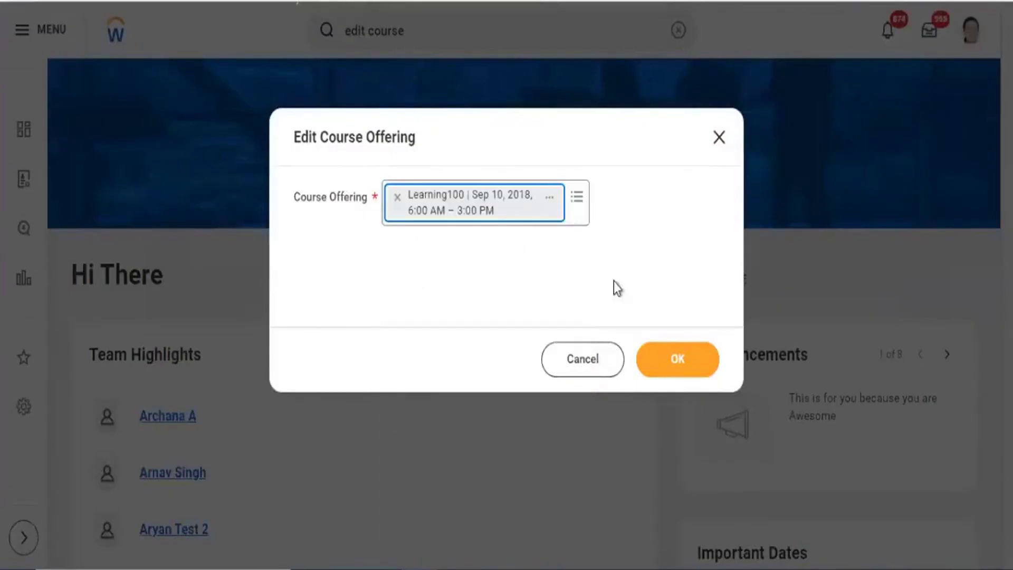
click(650, 356)
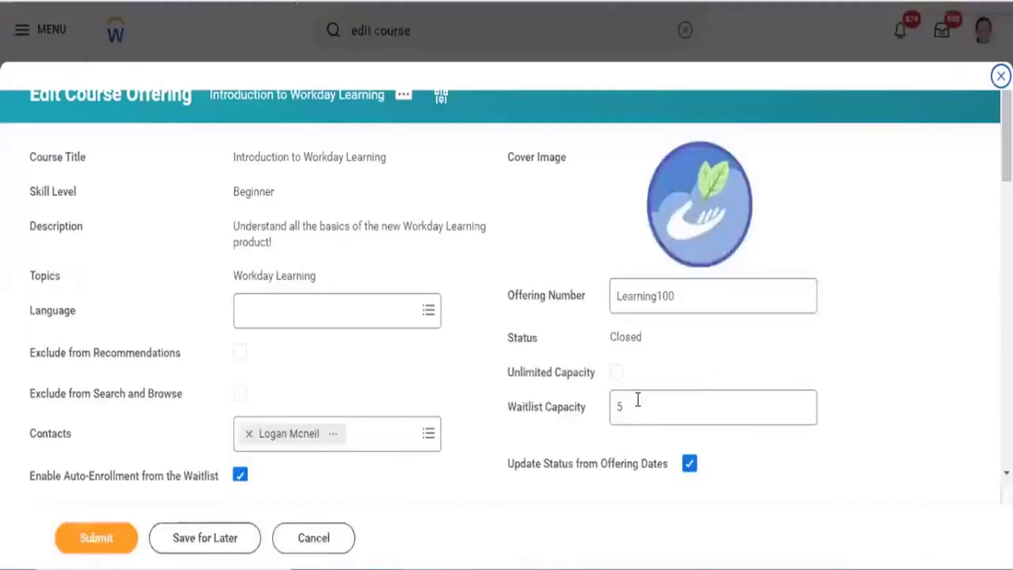
Step: Leave the Edit Course Offering form without submitting, keeping Waitlist Capacity at 5
click(645, 407)
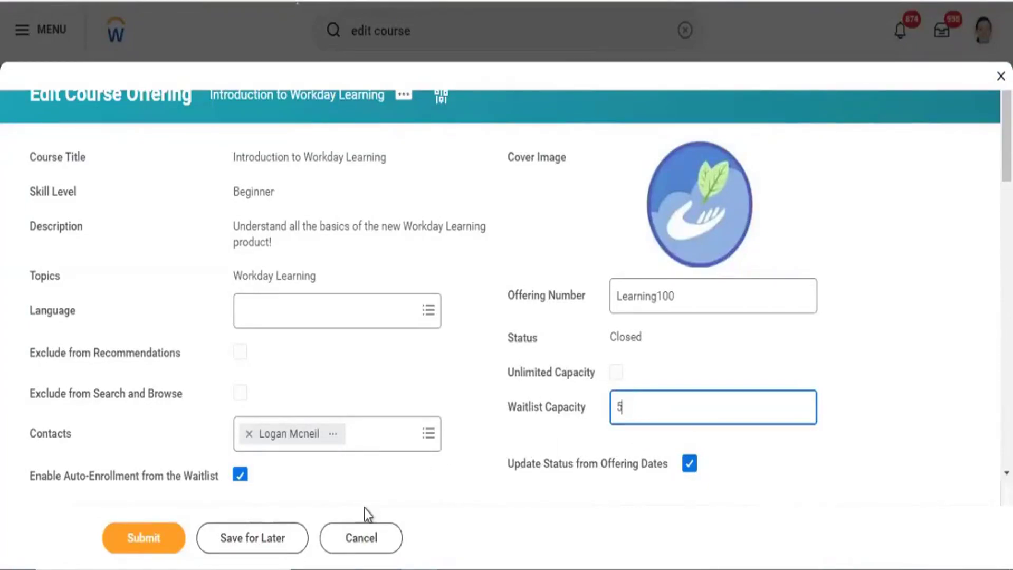
click(369, 535)
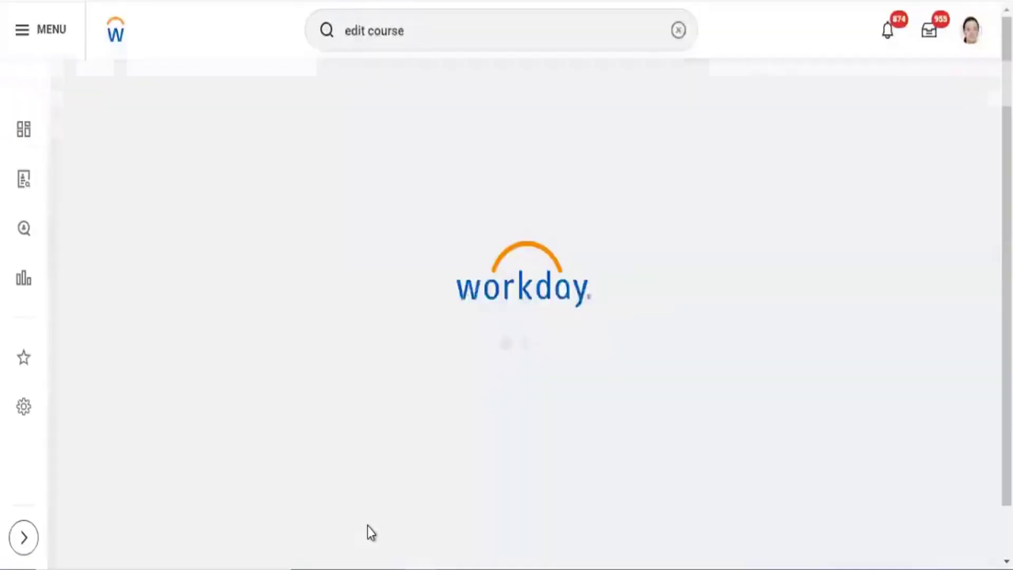
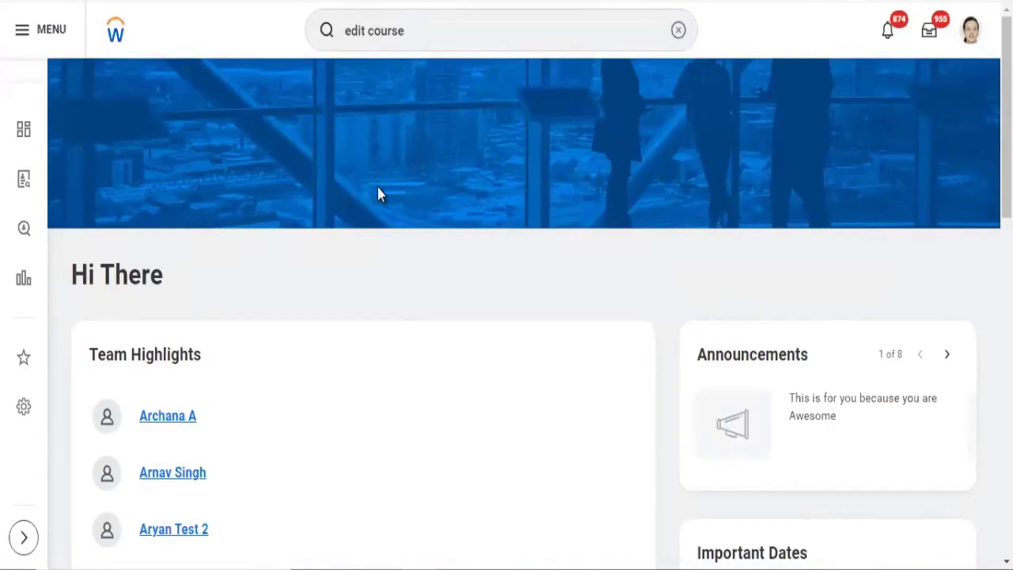
Step: Search for 'pay' and then 'learning payment', then clear the search query
click(417, 25)
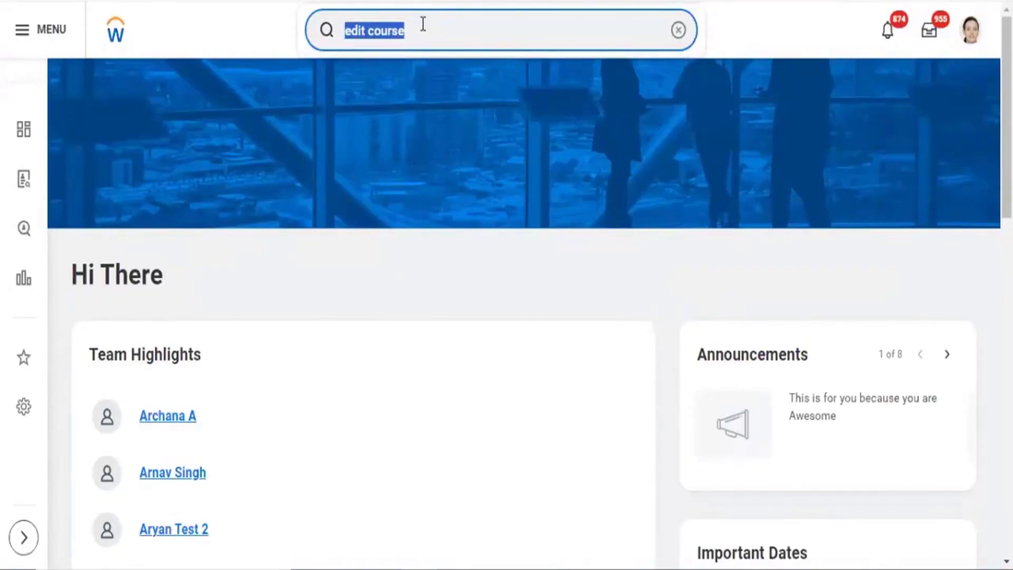
text(pay)
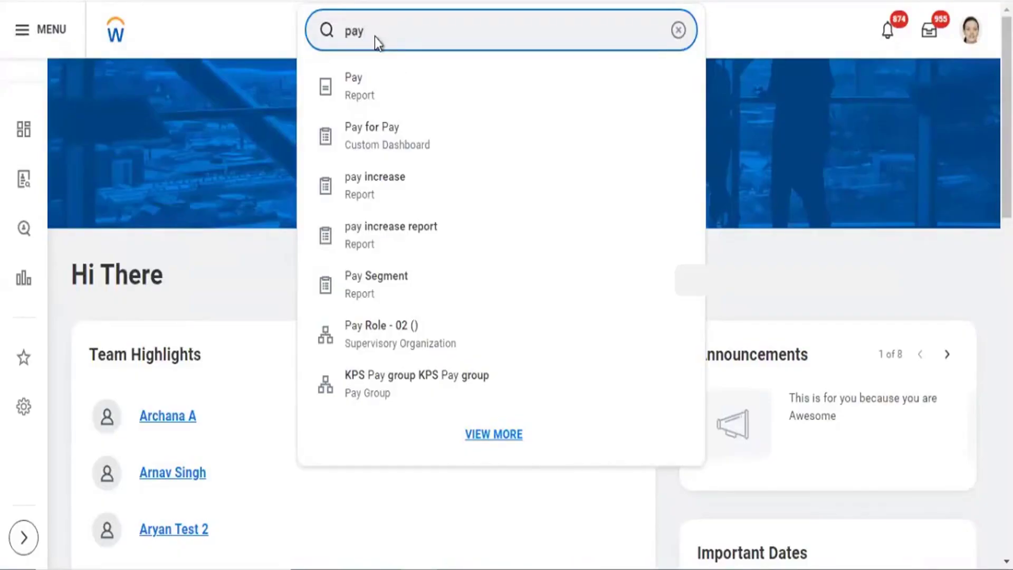
key(BackSpace)
key(BackSpace)
key(BackSpace)
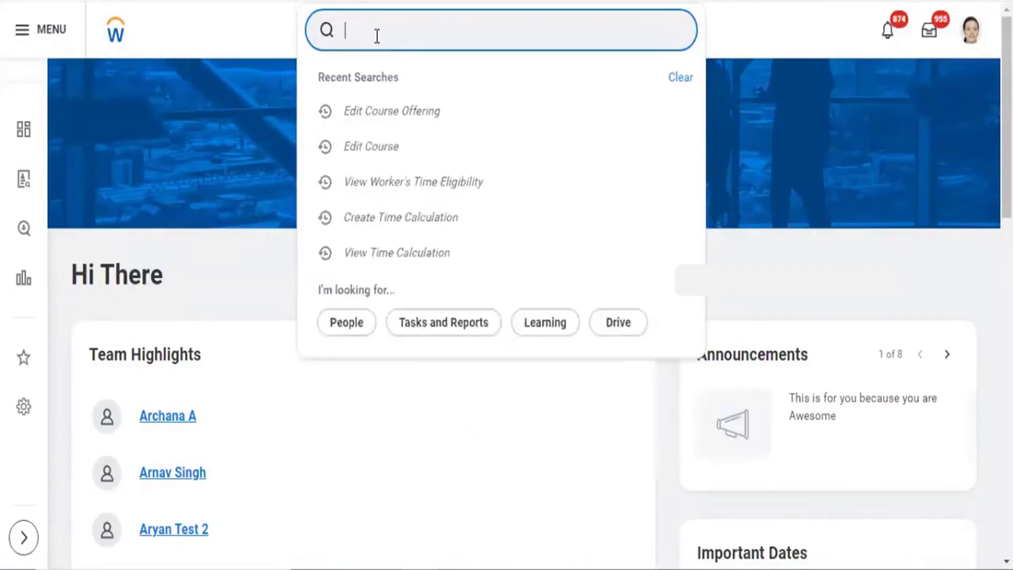
text(learn )
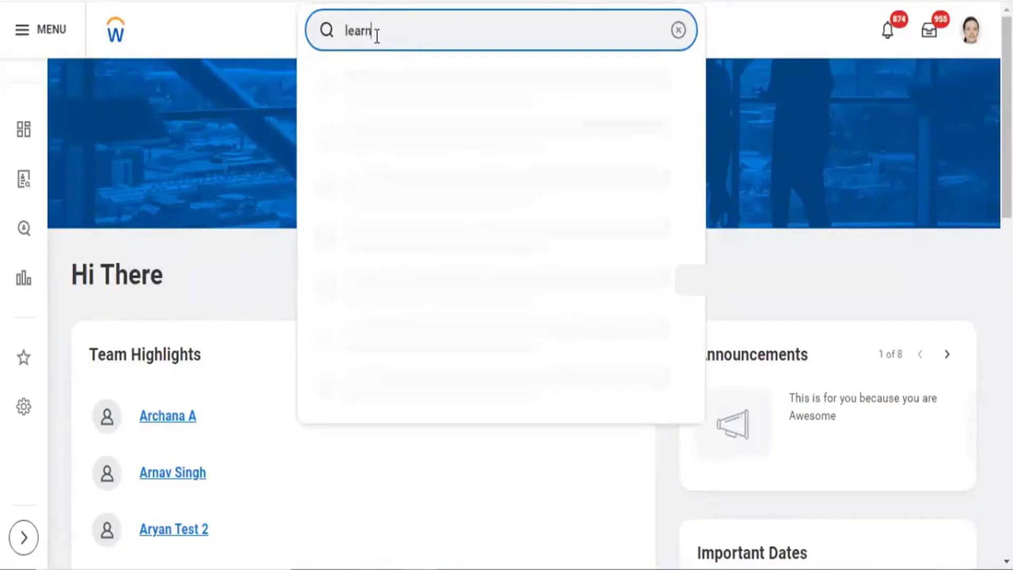
text(ing pay)
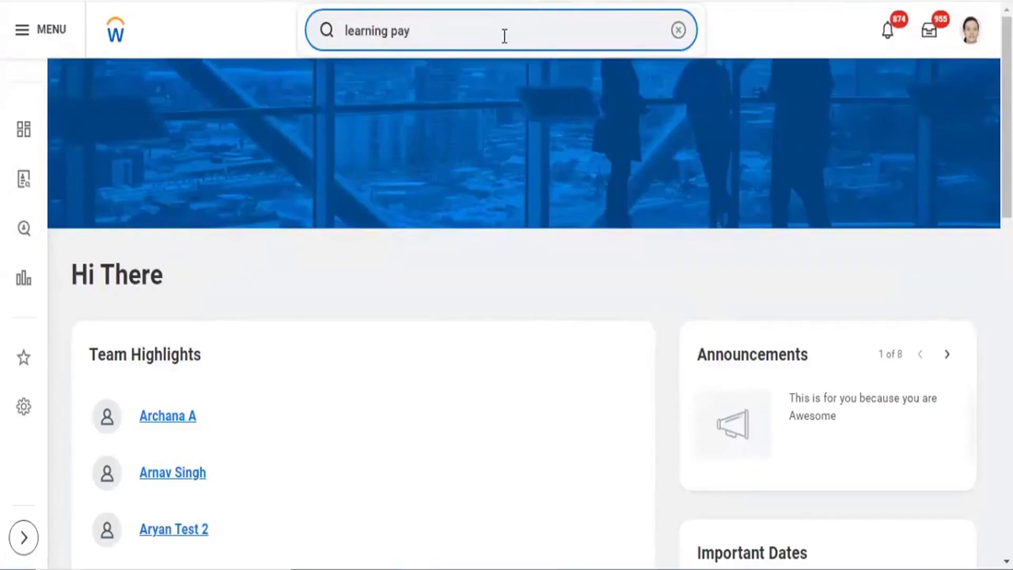
text(ment)
key(ctrl+shift+Left)
key(ctrl+shift+Left)
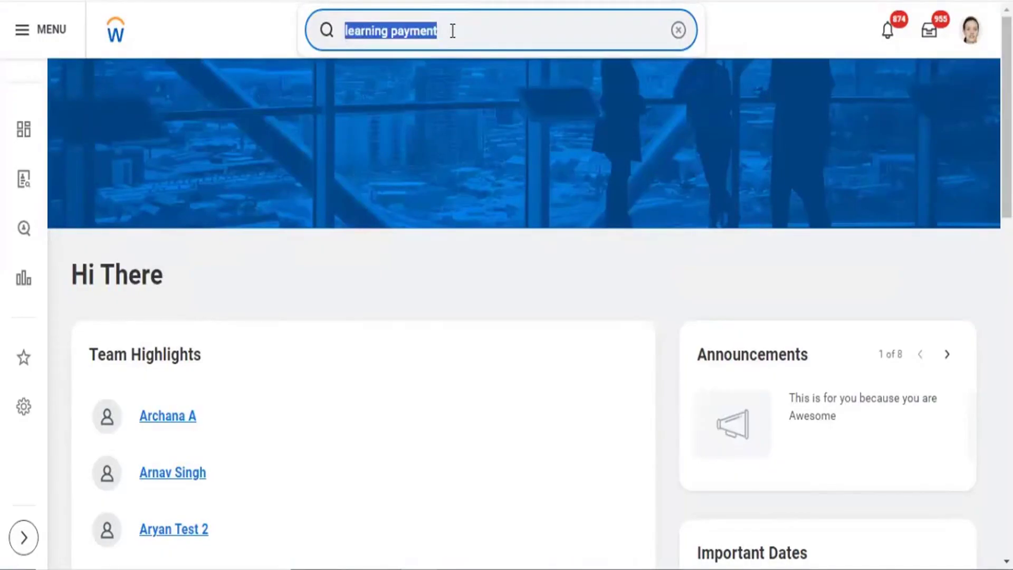
key(BackSpace)
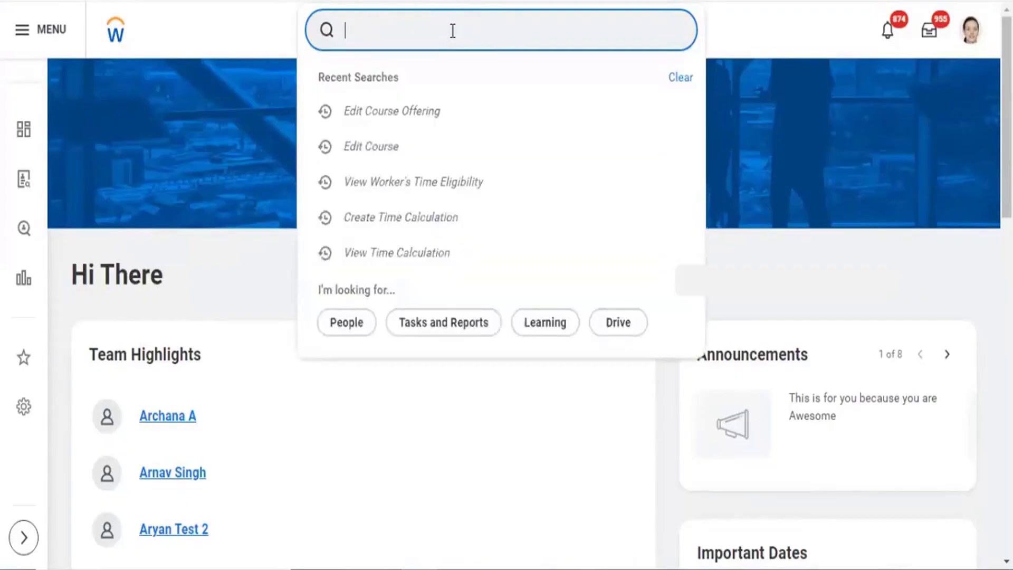
Step: Search 'Edit tenant setup HCM' and open the Edit Tenant Setup - HCM task
text(Ed)
key(BackSpace)
key(BackSpace)
text(Edit te)
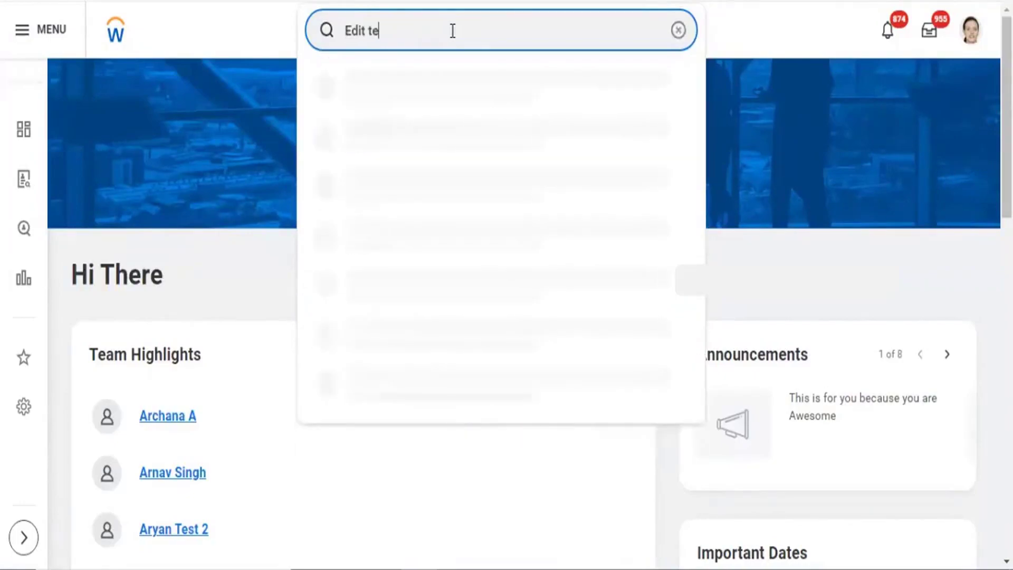
text(nant)
key(BackSpace)
key(BackSpace)
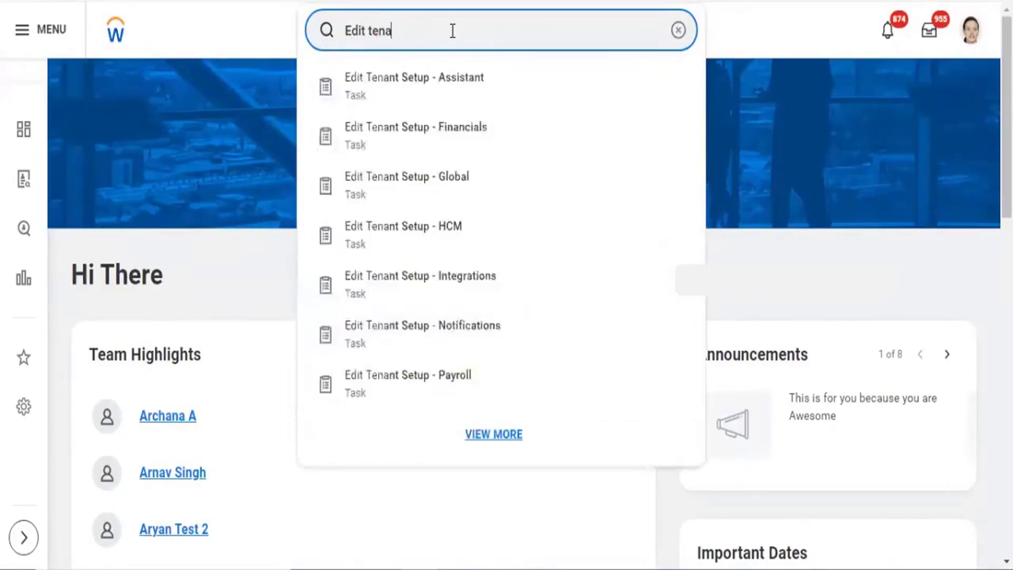
text(nt)
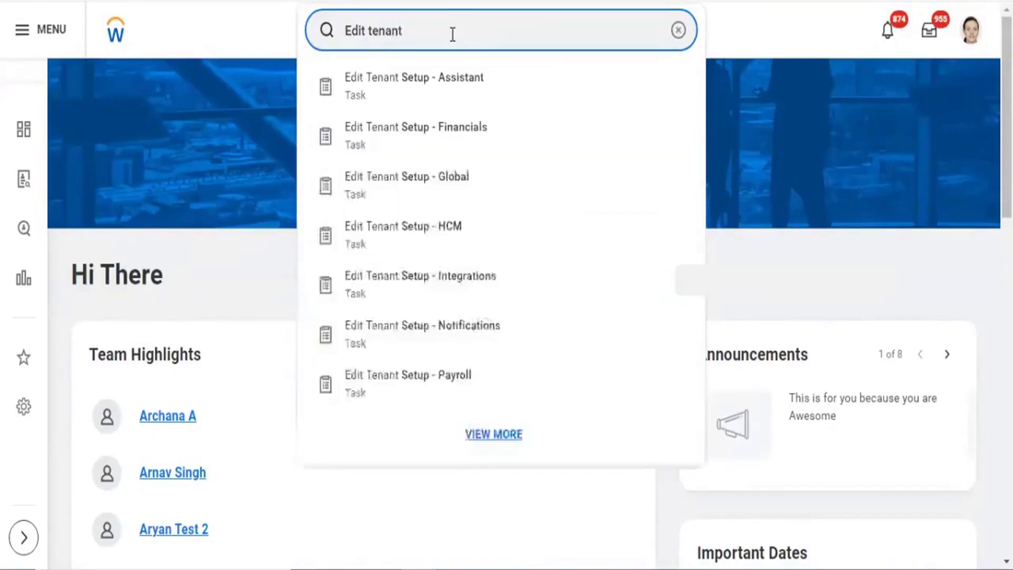
text( setup)
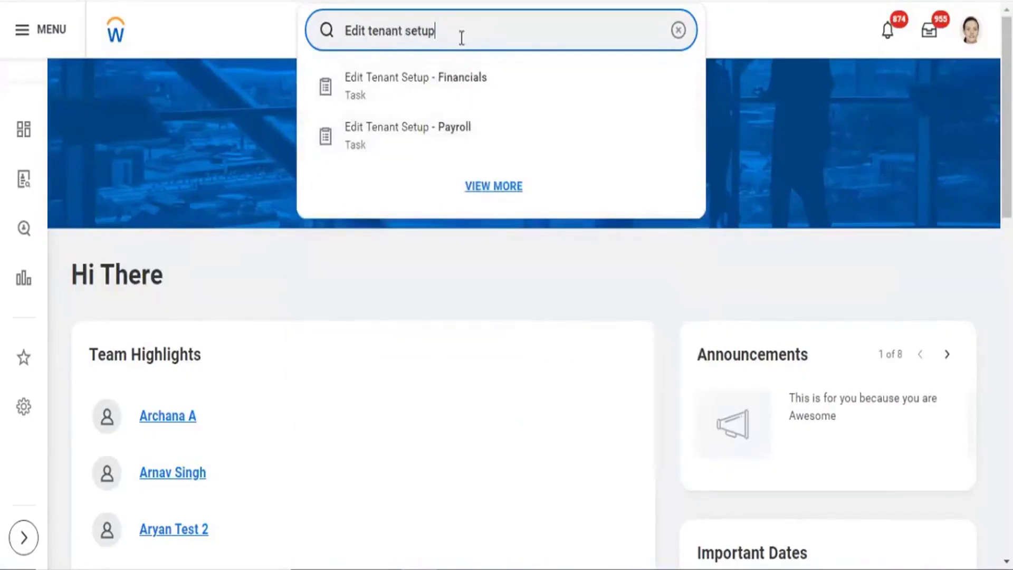
key(Return)
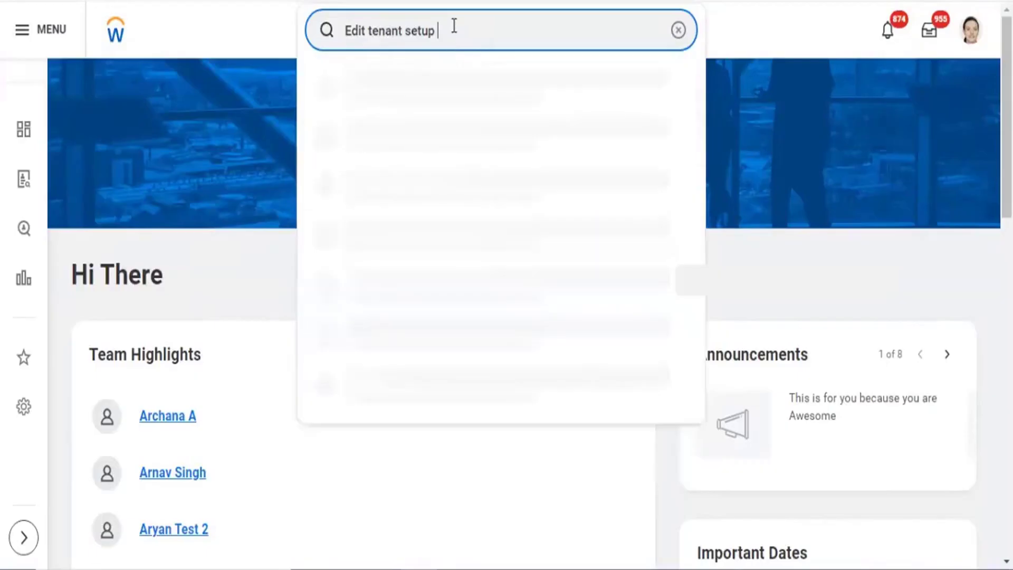
text(HCM)
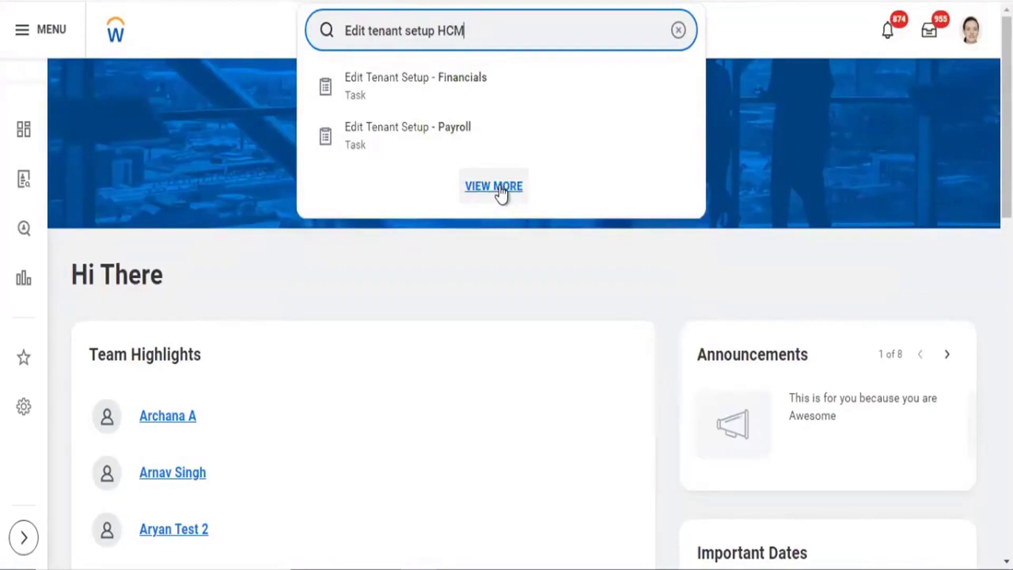
key(Escape)
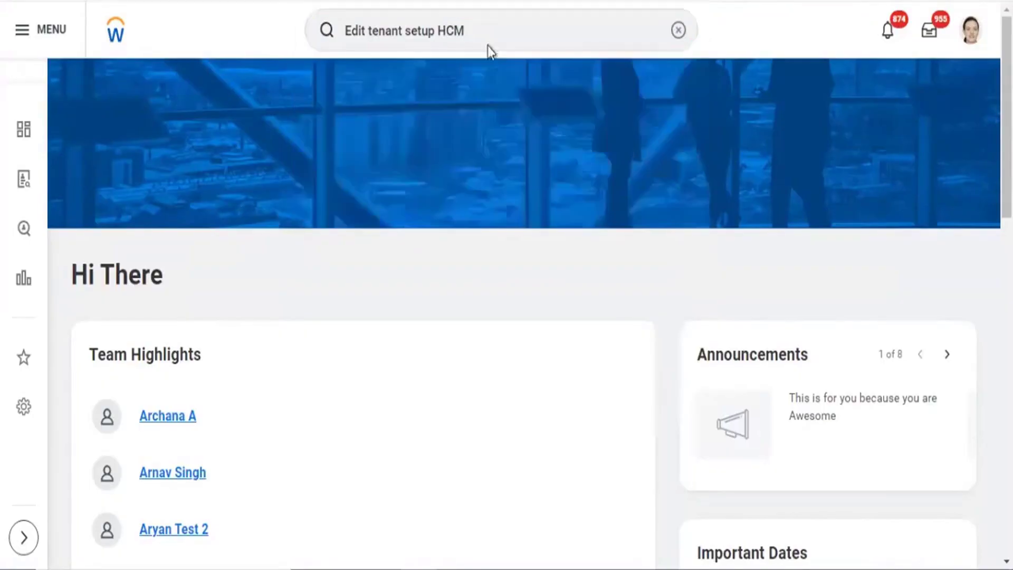
key(Return)
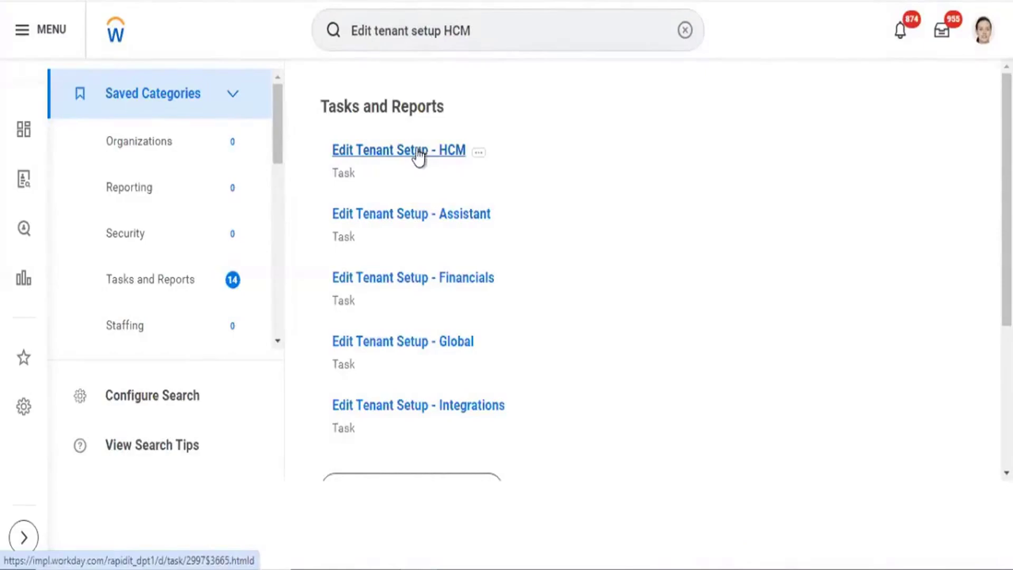
click(412, 151)
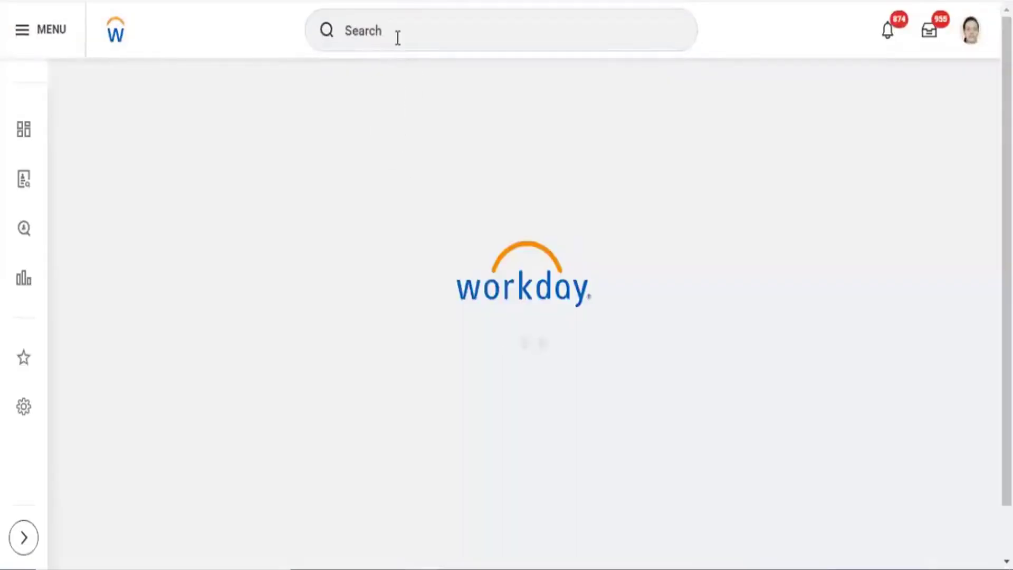
Step: Start a new search for 'Enable Pricing', then trim it back
click(398, 37)
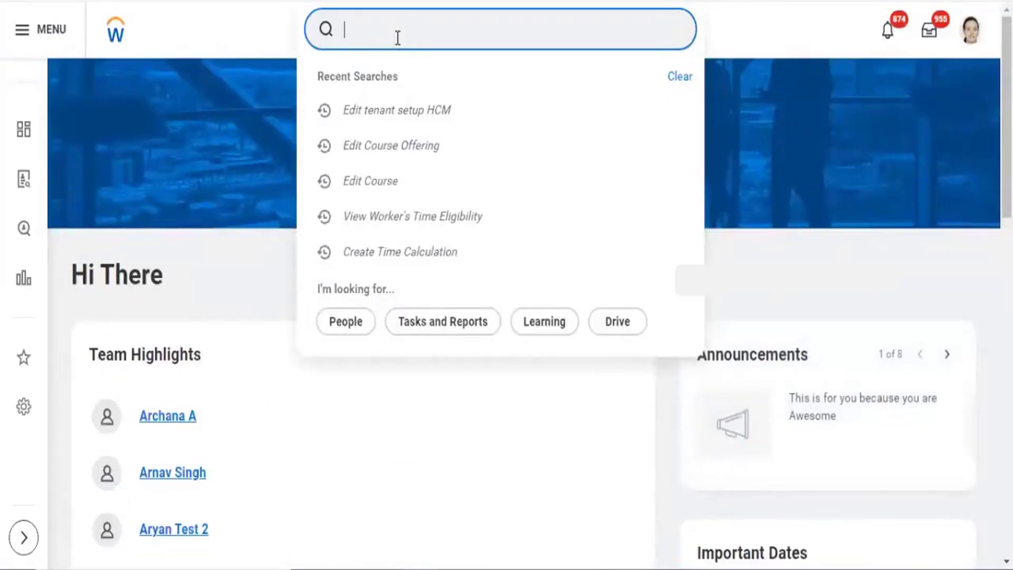
text(Enable)
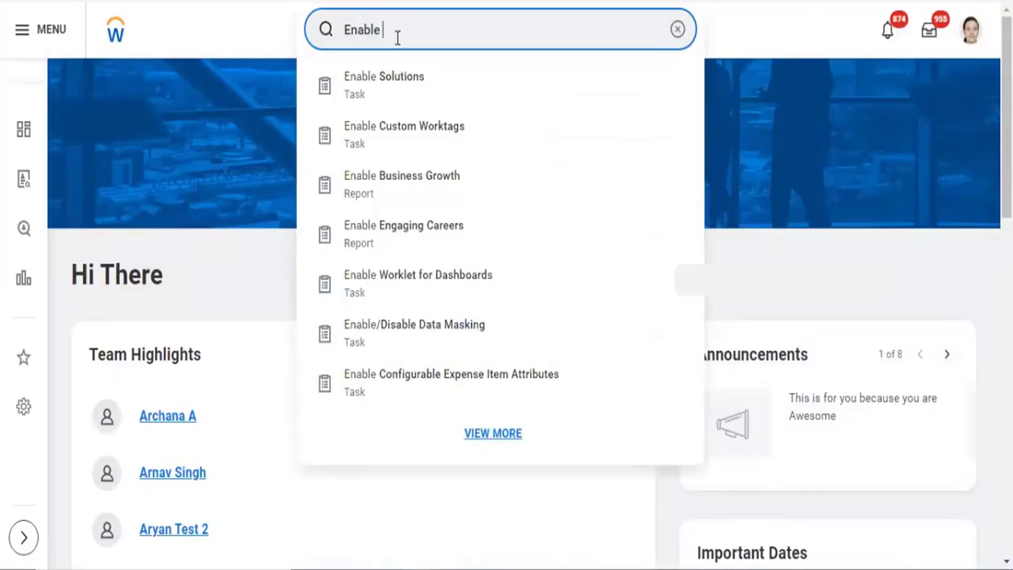
text( P)
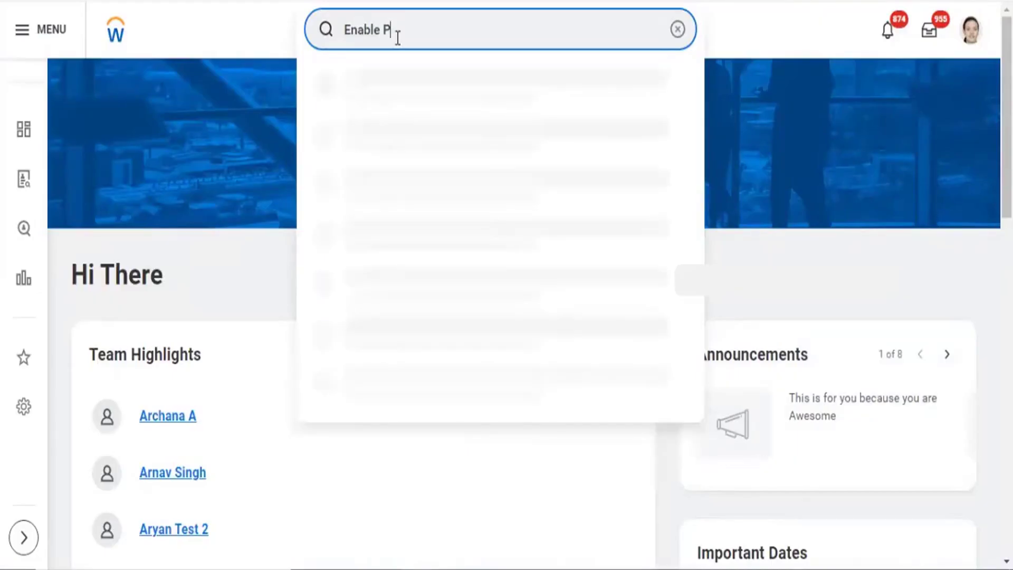
text(rici)
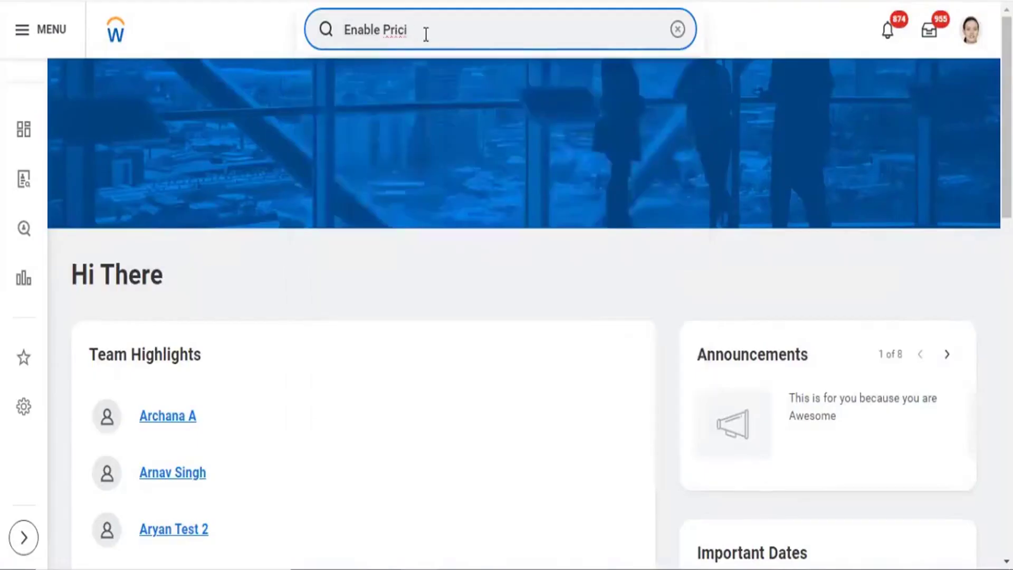
text(ng)
key(BackSpace)
key(BackSpace)
key(BackSpace)
key(BackSpace)
key(BackSpace)
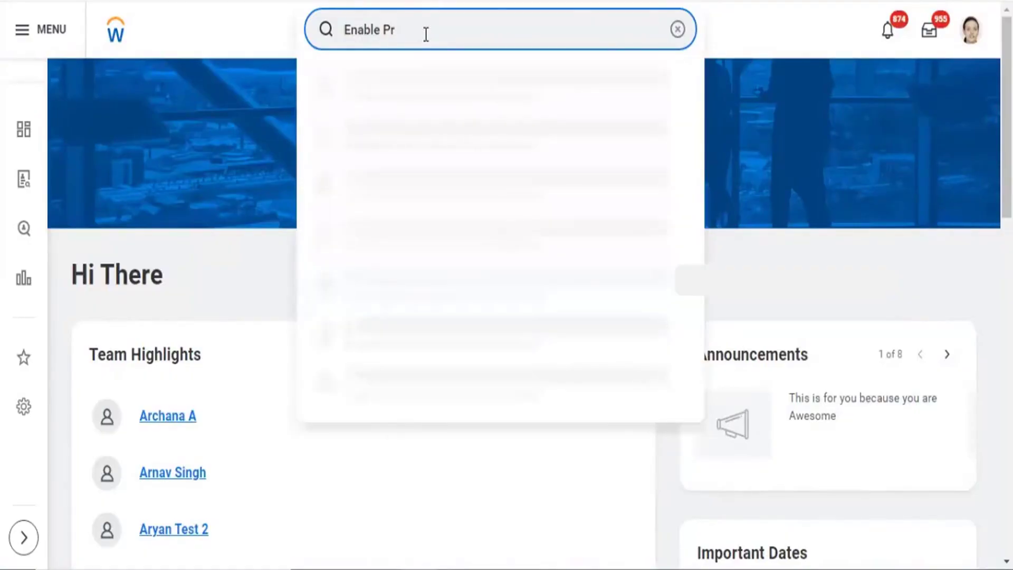
key(BackSpace)
key(BackSpace)
key(BackSpace)
key(BackSpace)
key(BackSpace)
key(BackSpace)
key(BackSpace)
key(BackSpace)
key(BackSpace)
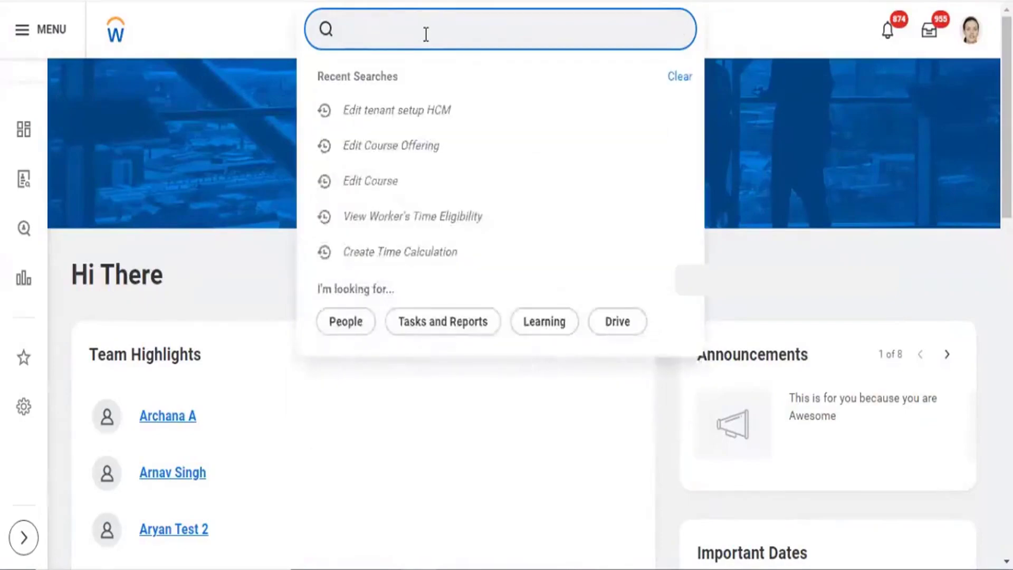
Step: Search for 'maintain training credit mapping' and view the full results
text(maintain)
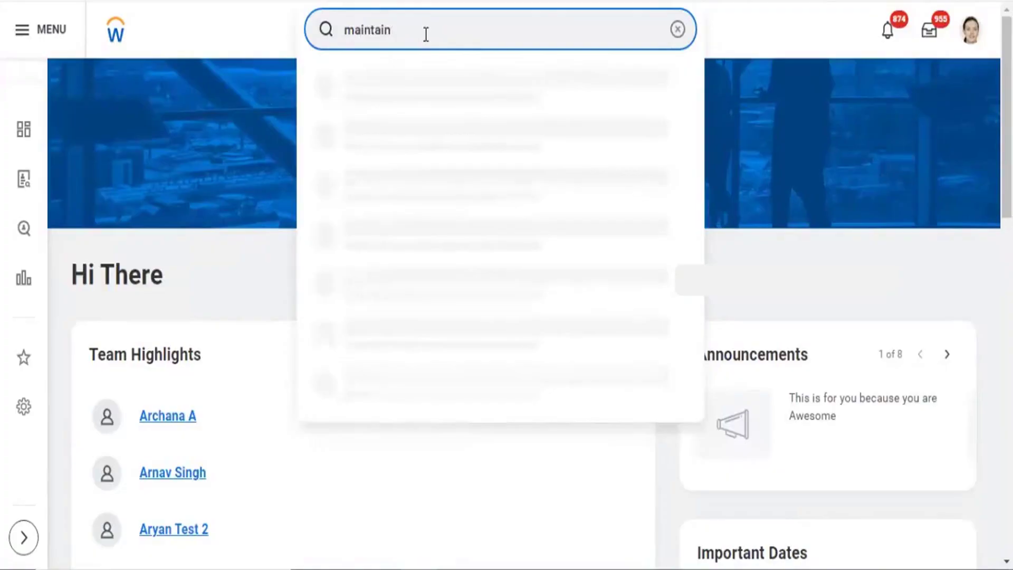
text( traininred)
text(g )
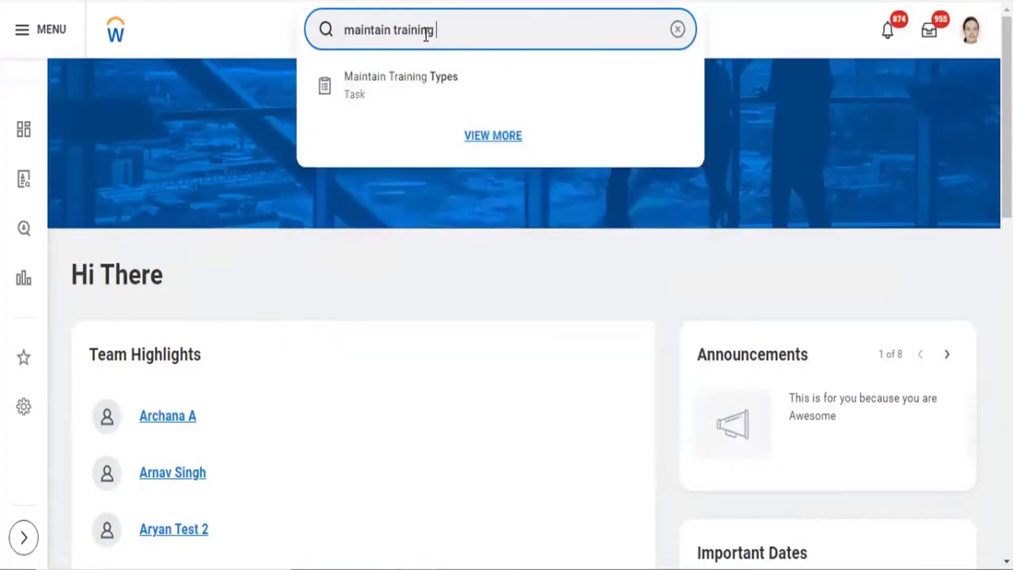
key(BackSpace)
key(BackSpace)
text(redg c)
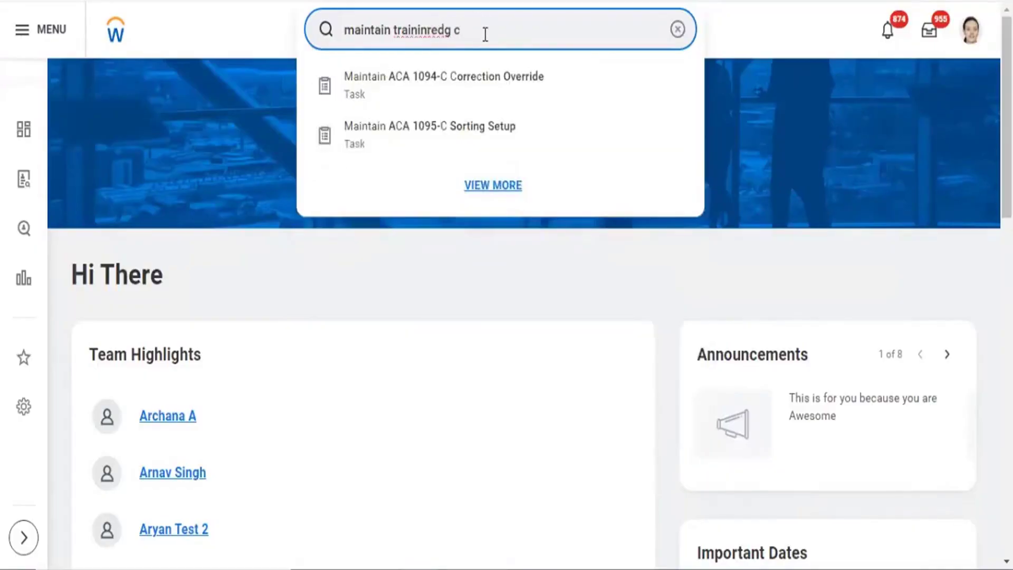
key(BackSpace)
key(End)
key(BackSpace)
key(BackSpace)
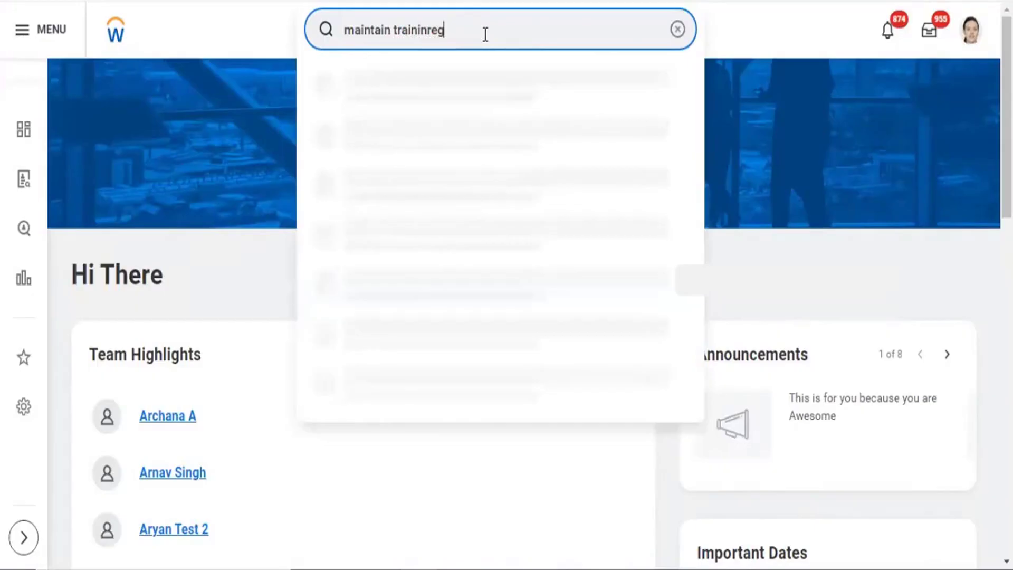
key(BackSpace)
key(BackSpace)
key(BackSpace)
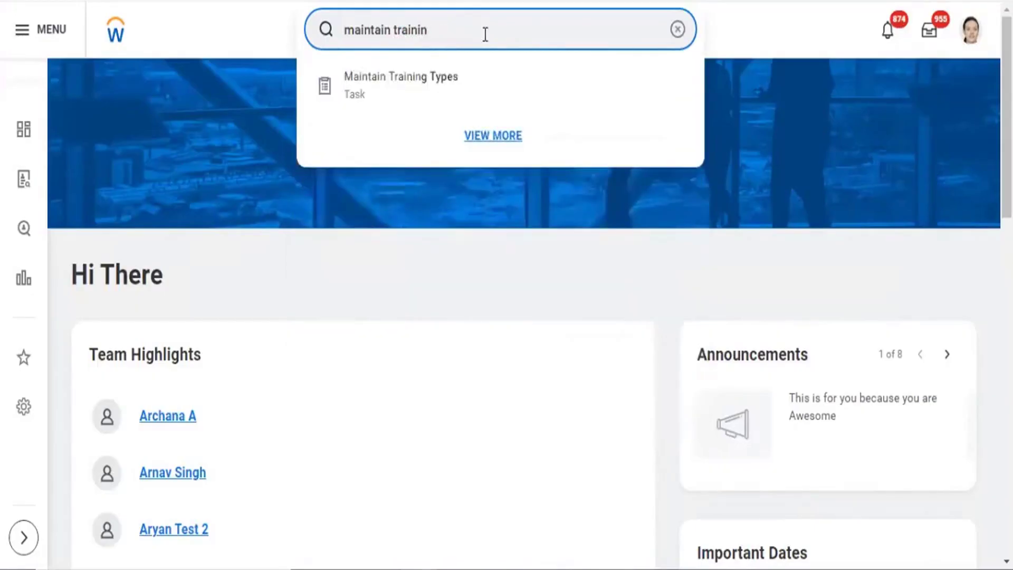
text(g)
key(BackSpace)
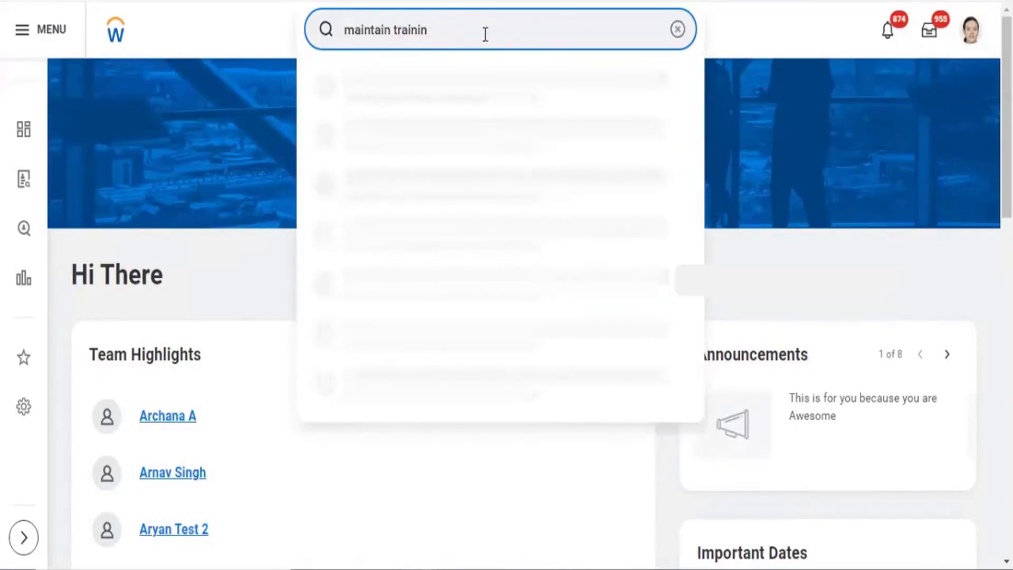
text(g)
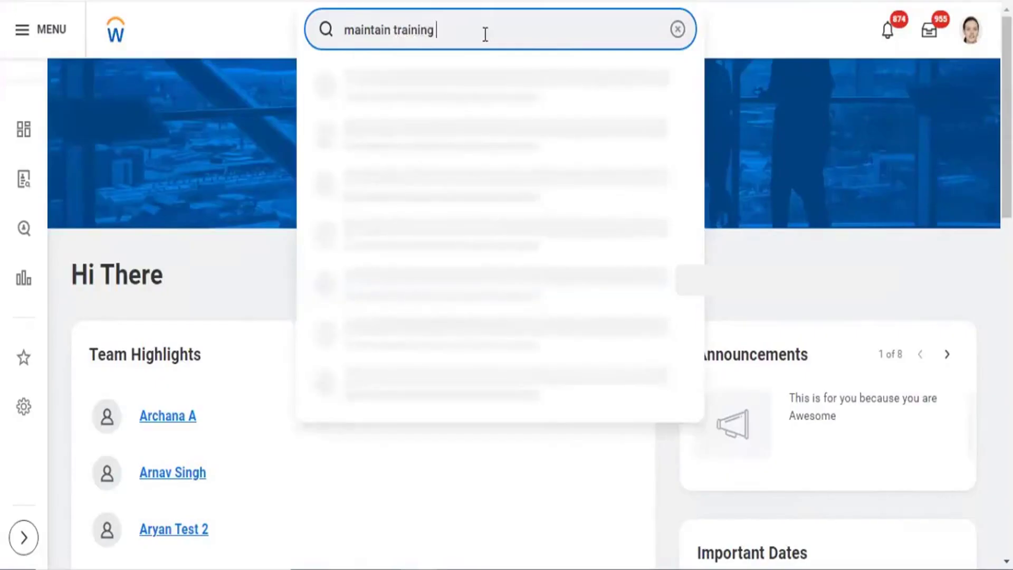
text( credit)
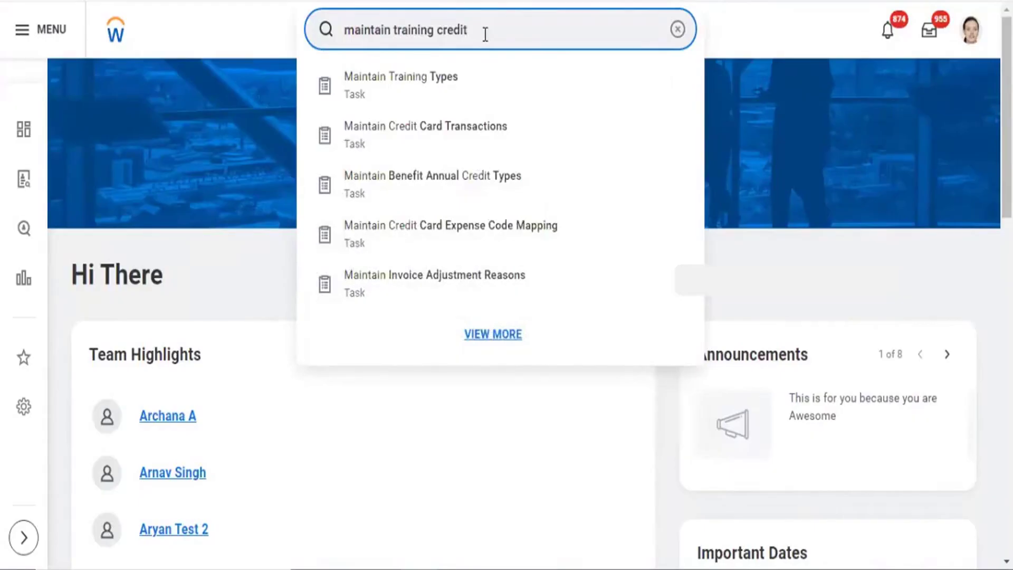
key(Return)
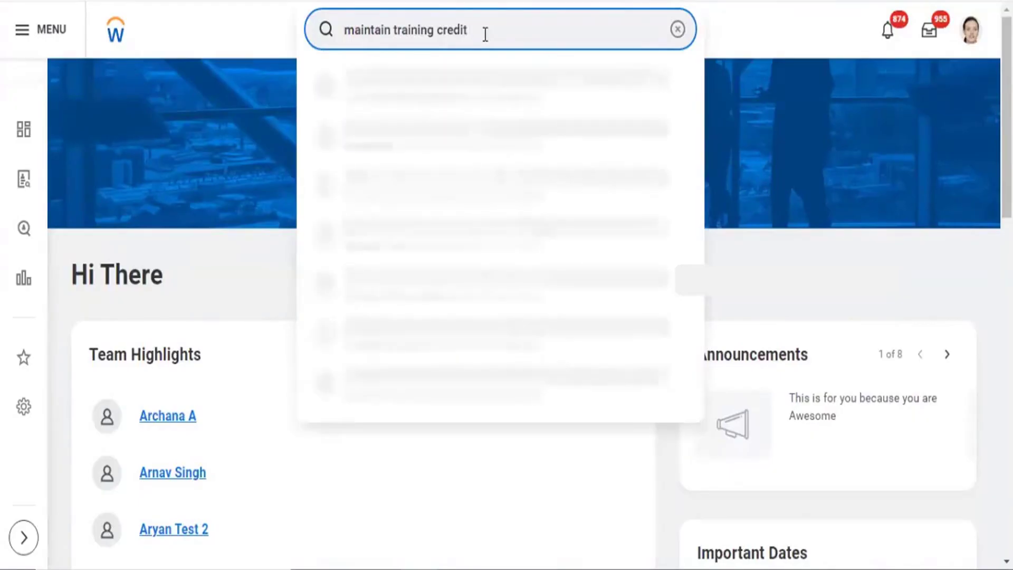
text(mapping)
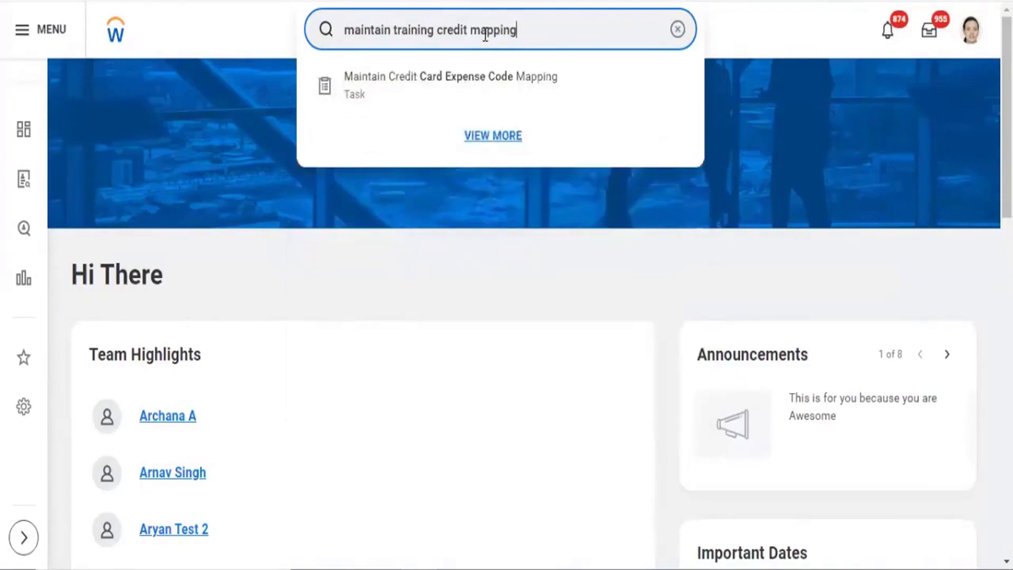
key(Return)
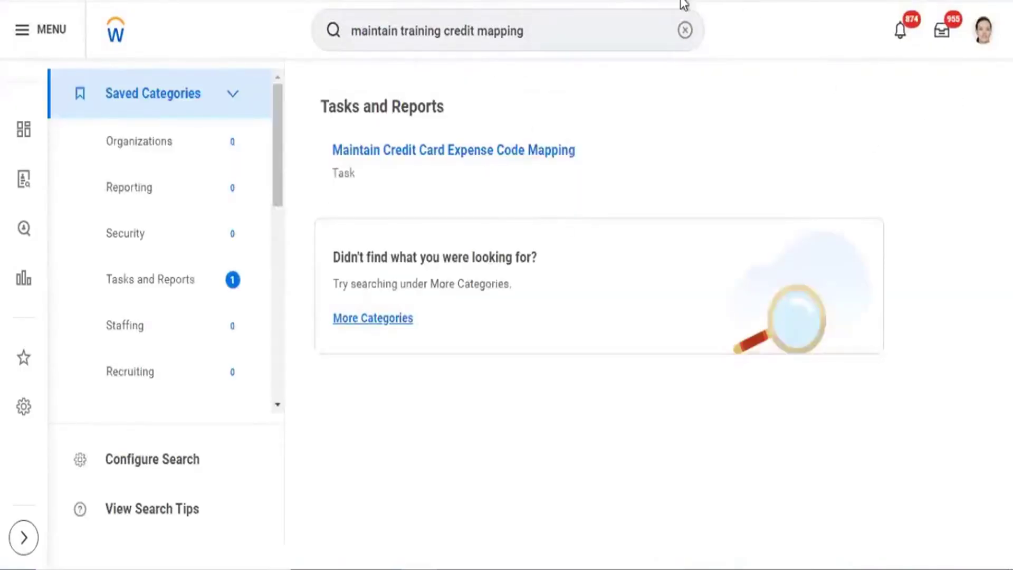
Step: Run View Security for Securable Item with 'training credit' as the securable item
click(585, 25)
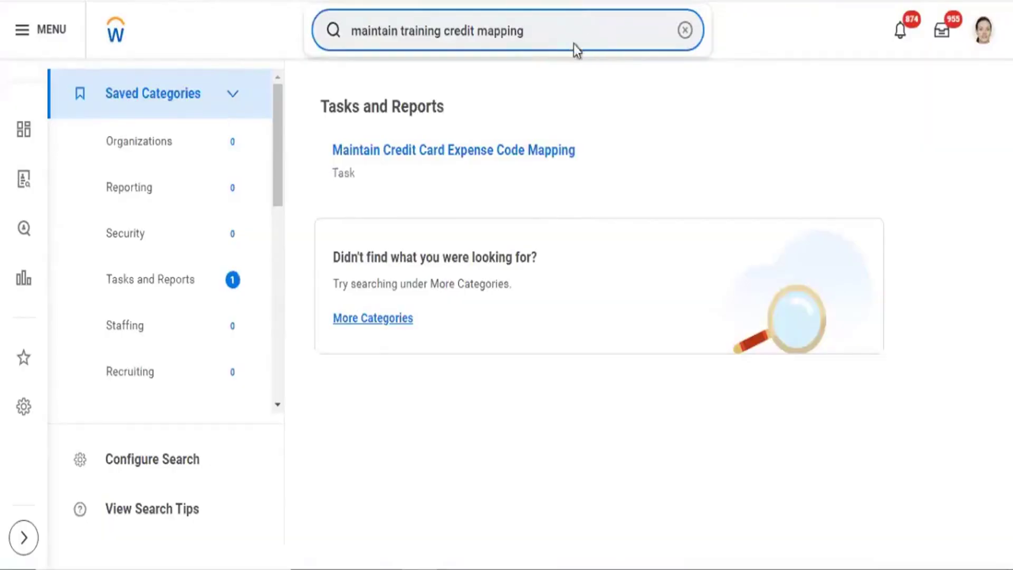
triple_click(561, 31)
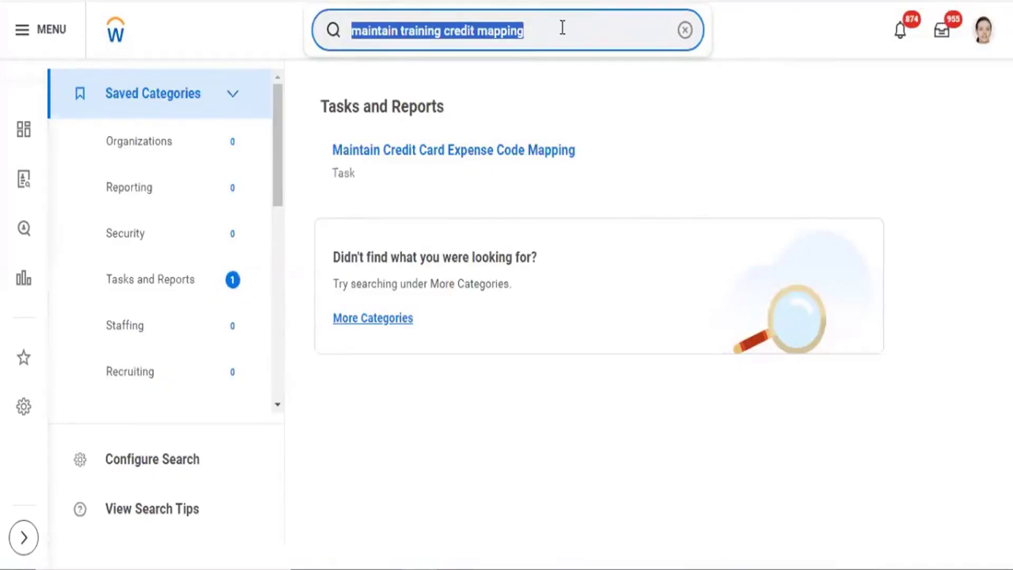
text(view sec for sec )
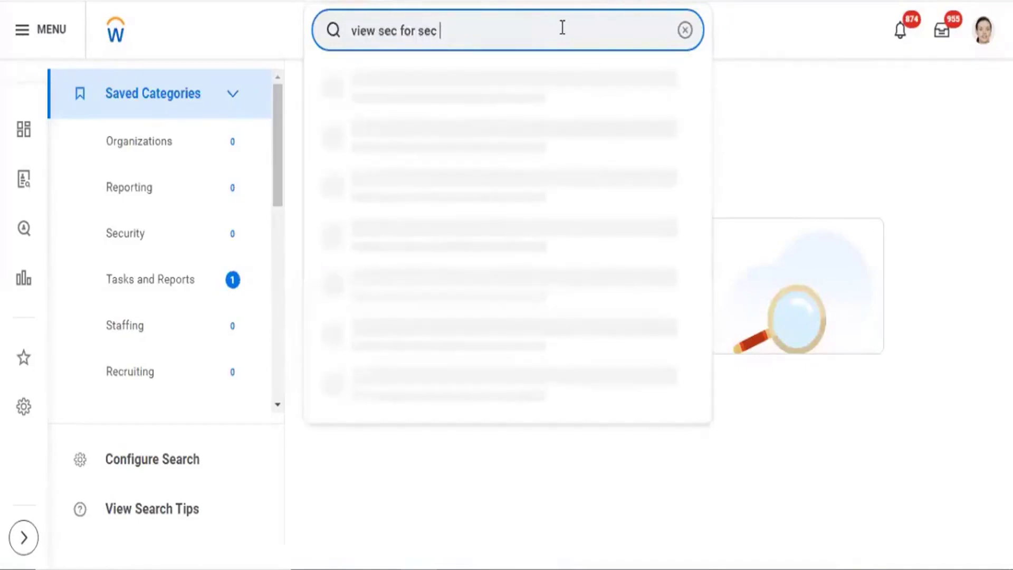
text(item)
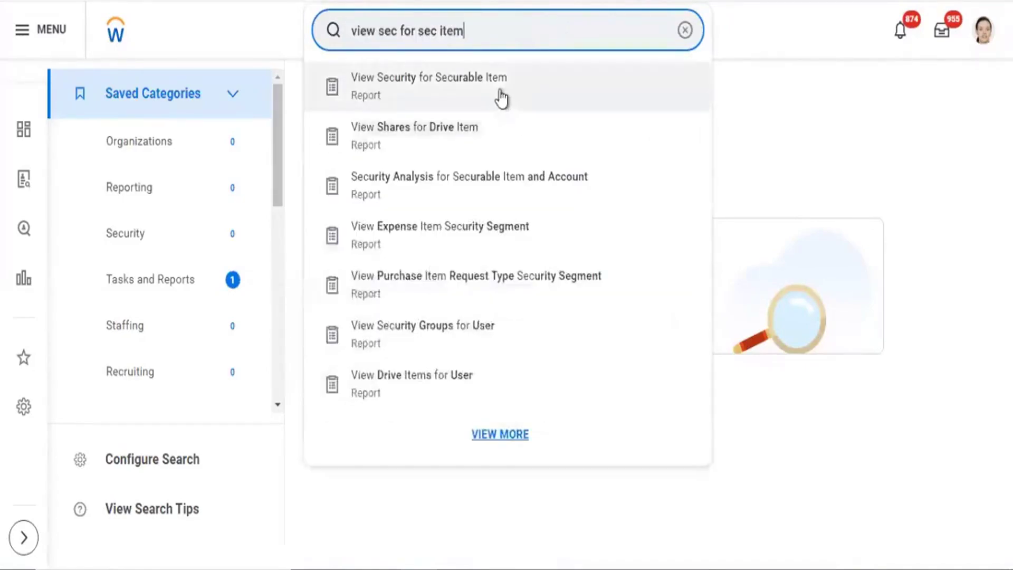
click(499, 90)
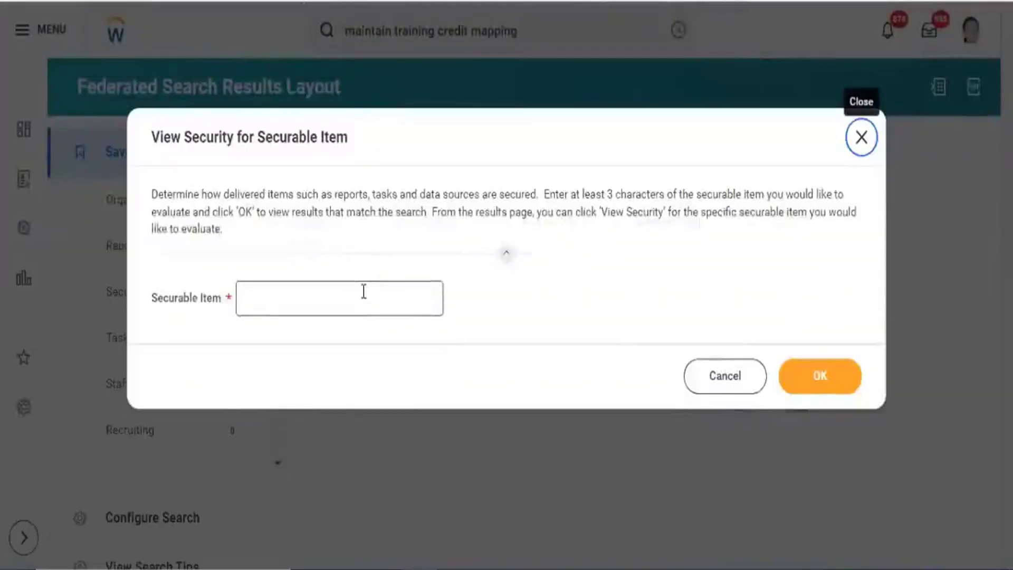
click(363, 291)
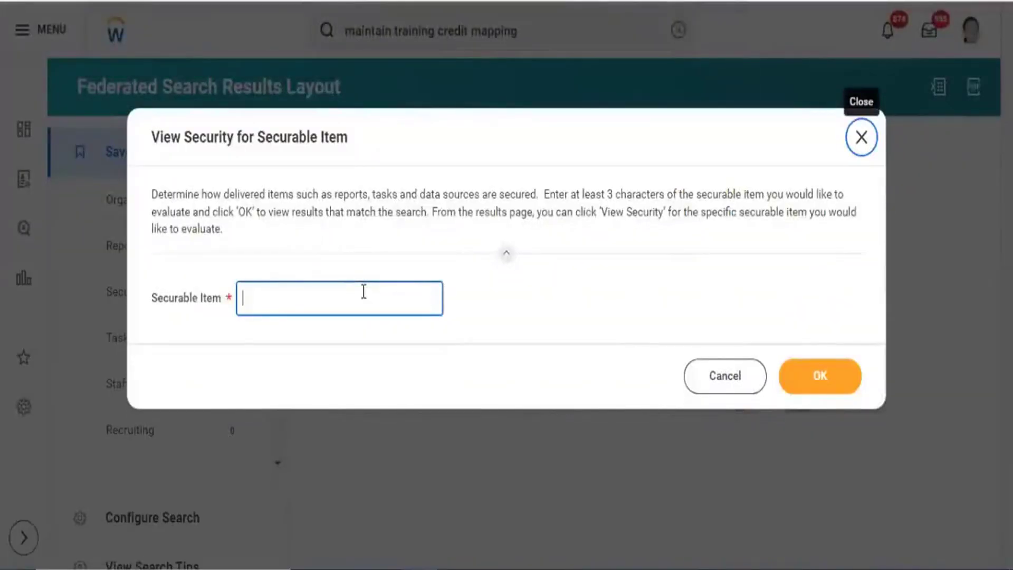
text(training c)
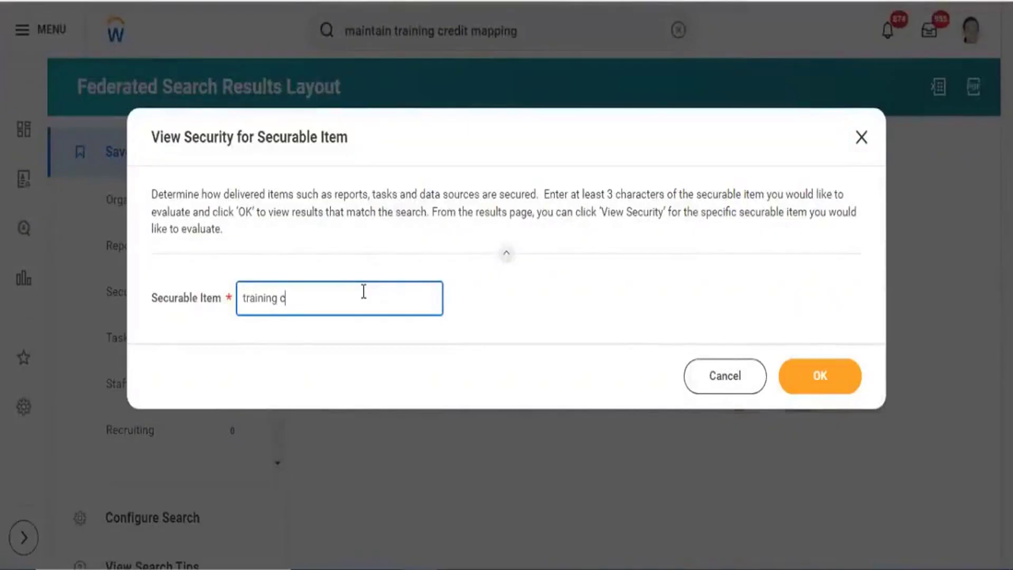
text(redit)
click(813, 377)
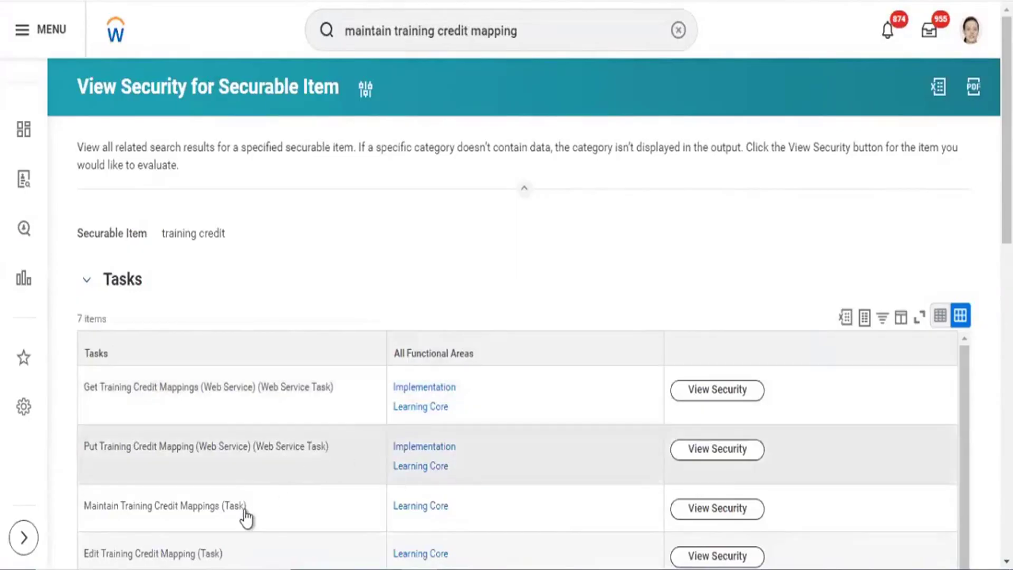
Step: From Maintain Training Credit Mappings' security, edit permissions of the Manage: Learning Pricing domain
click(704, 514)
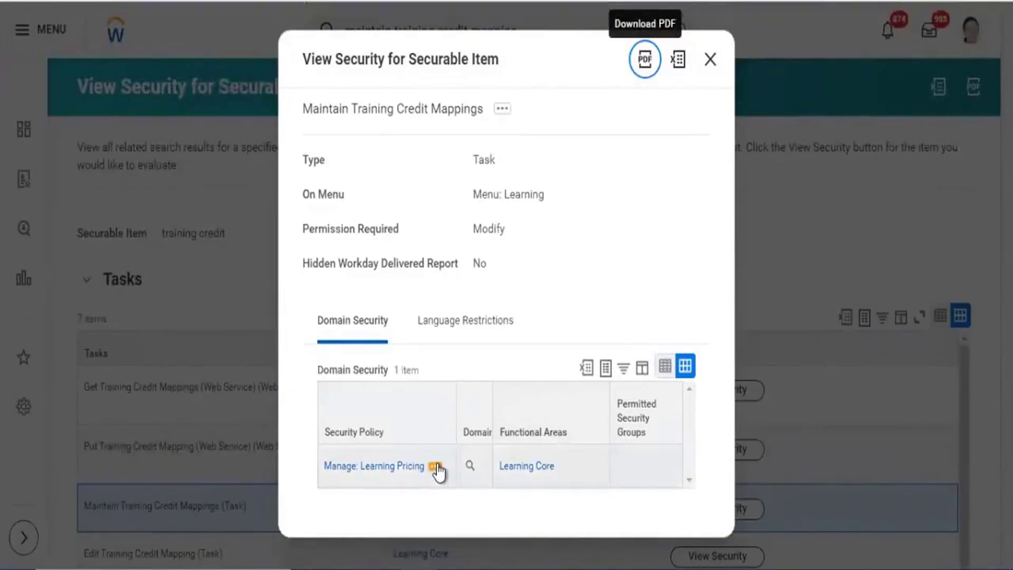
click(435, 467)
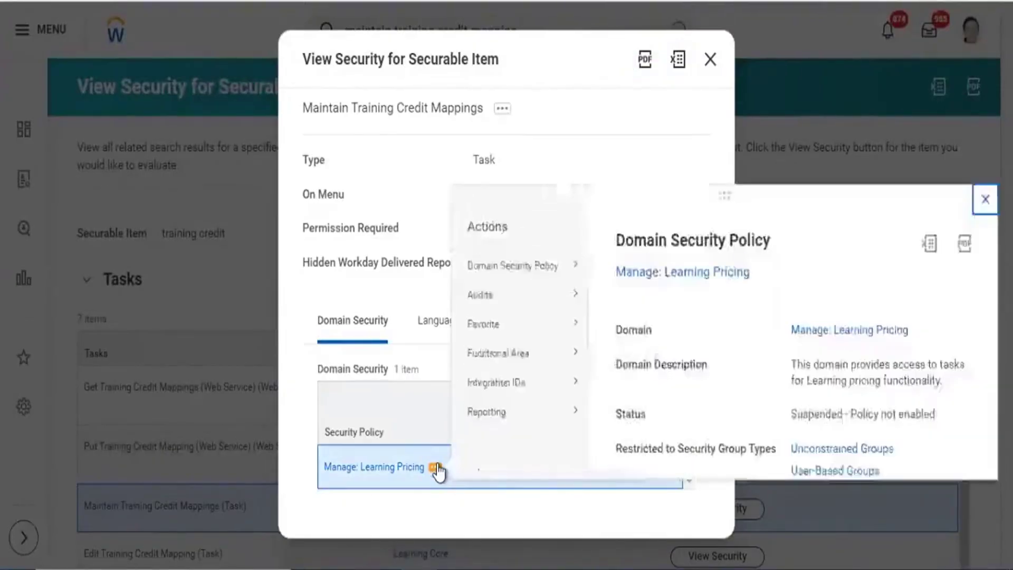
mouse_move(538, 275)
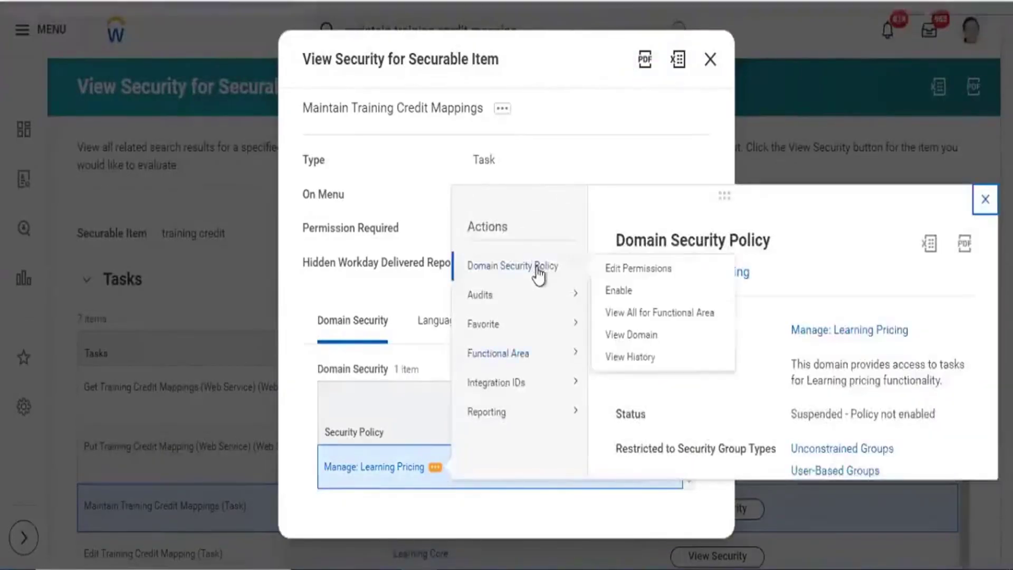
click(626, 270)
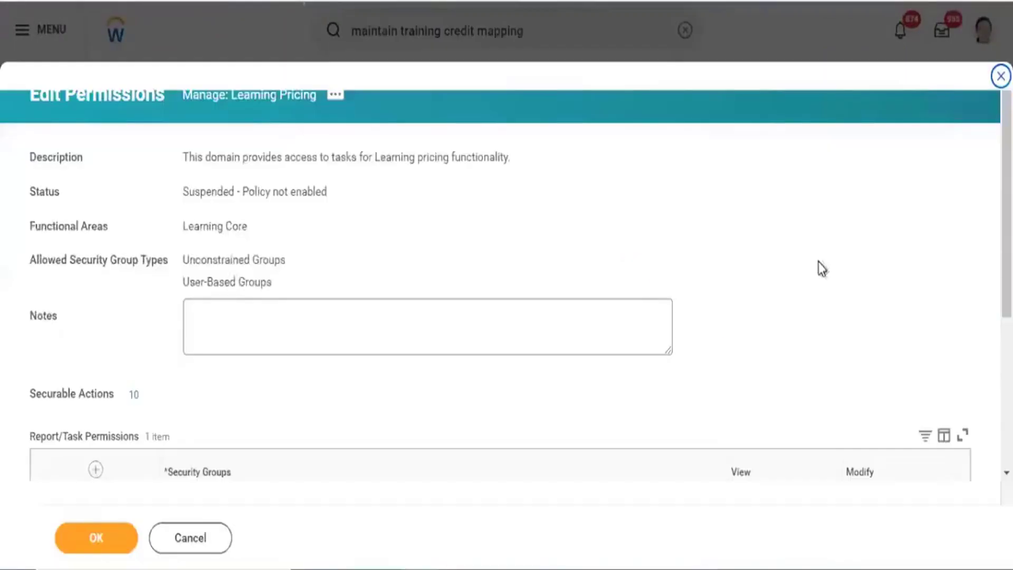
Step: Add Learning Administrator with View and Modify on Manage: Learning Pricing and save
drag(1006, 142, 1006, 232)
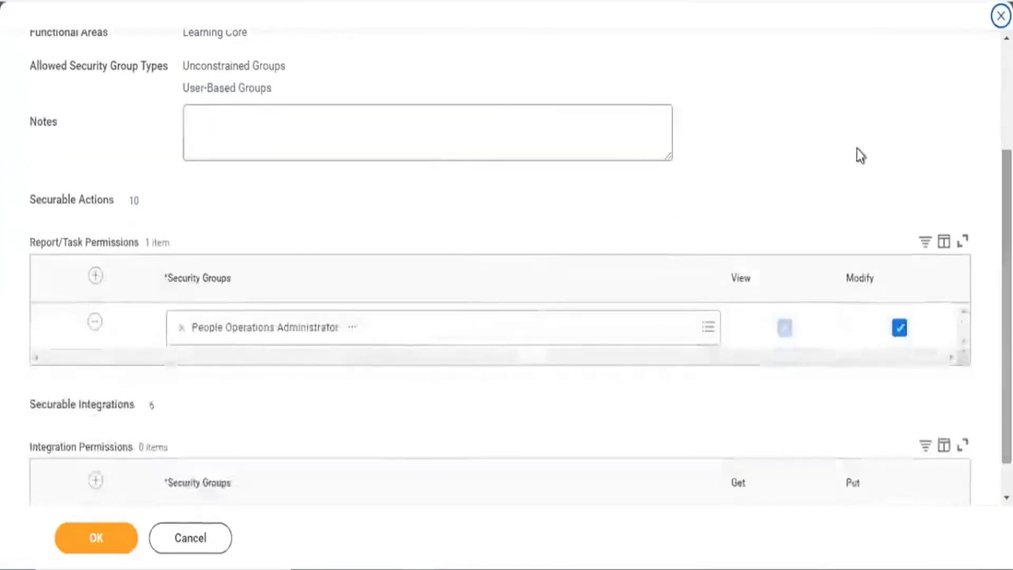
click(96, 275)
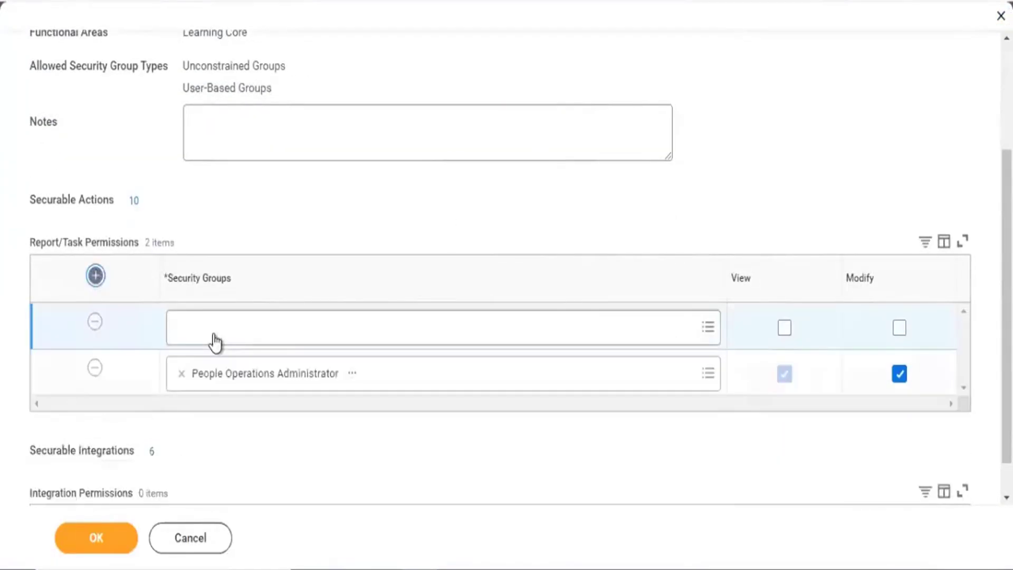
click(263, 325)
text(Lear)
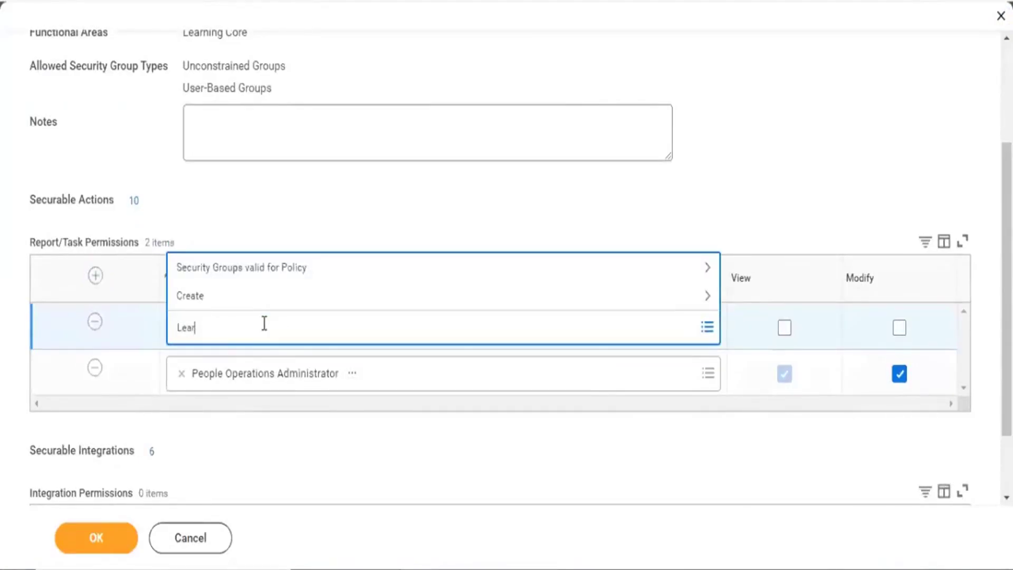
text(ning Admin)
key(Return)
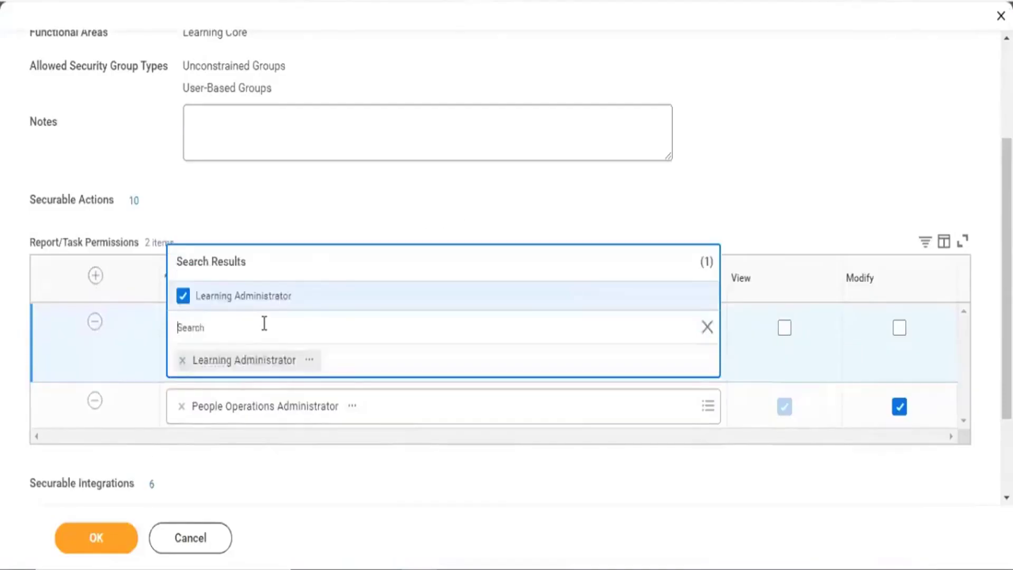
click(793, 137)
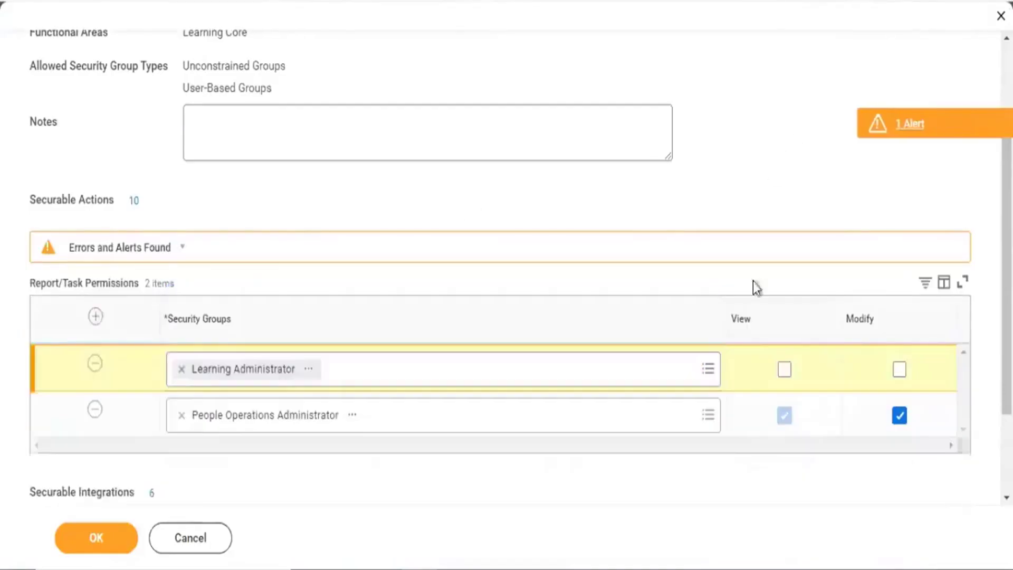
click(785, 368)
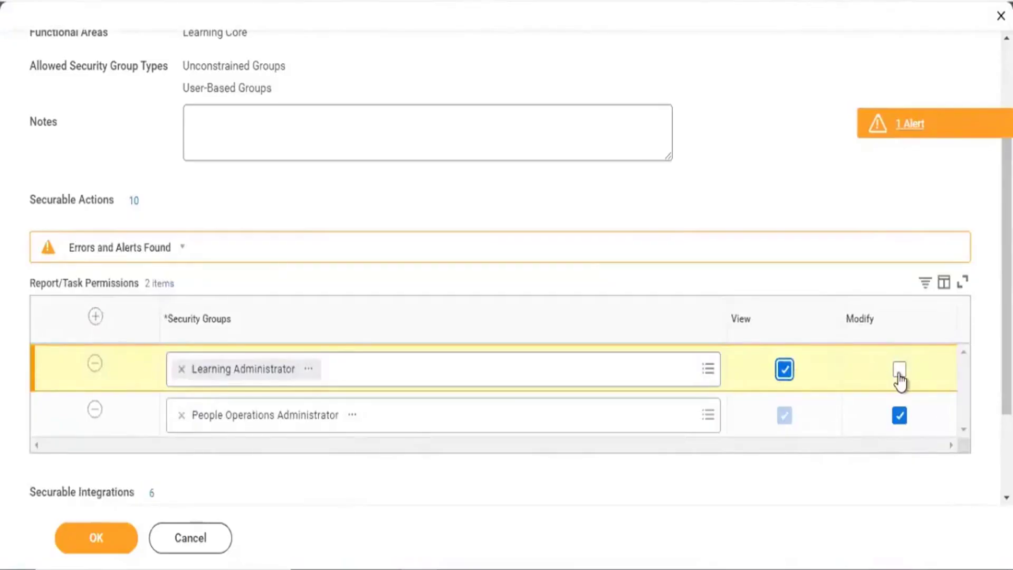
click(899, 375)
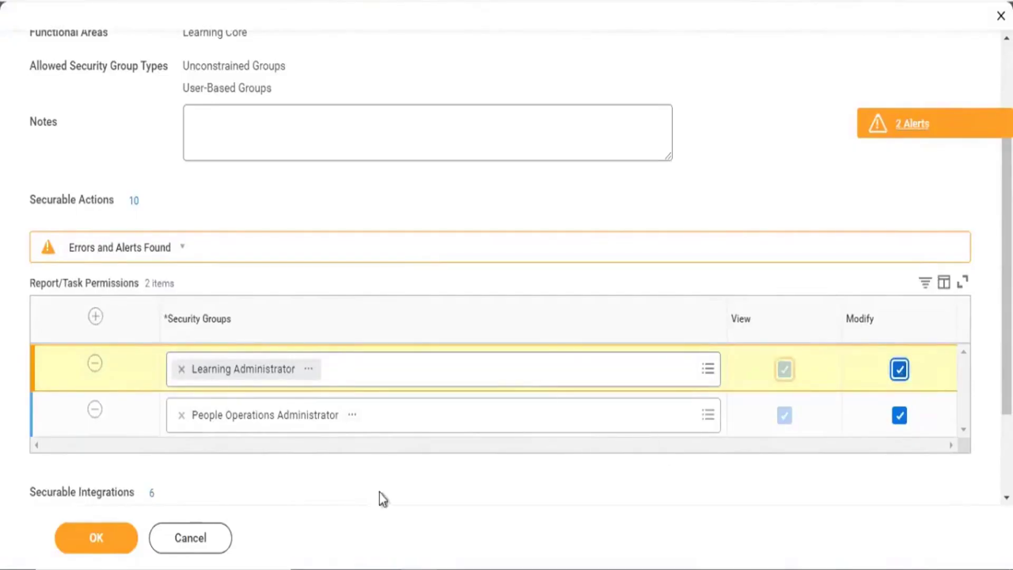
click(116, 540)
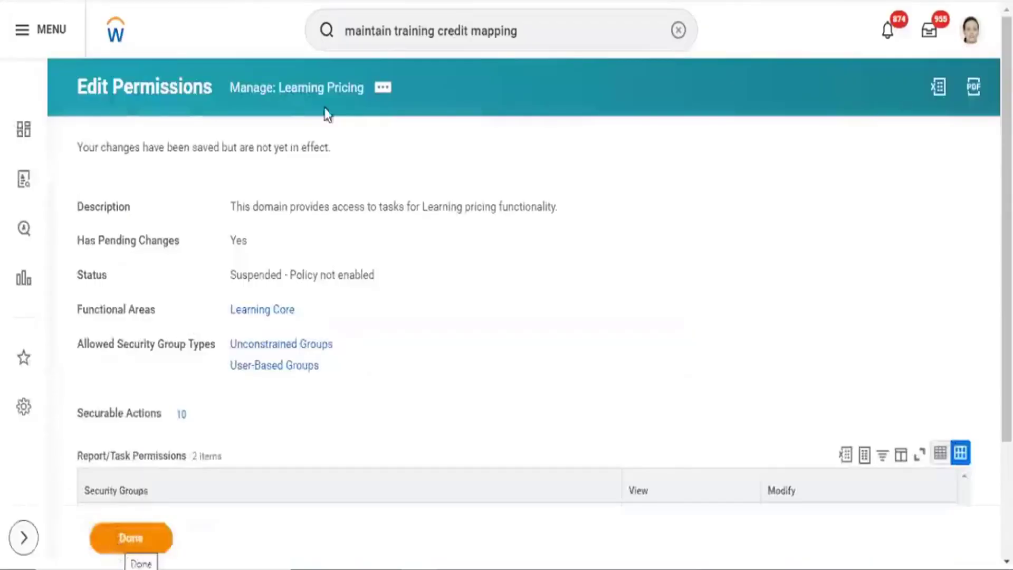
triple_click(528, 41)
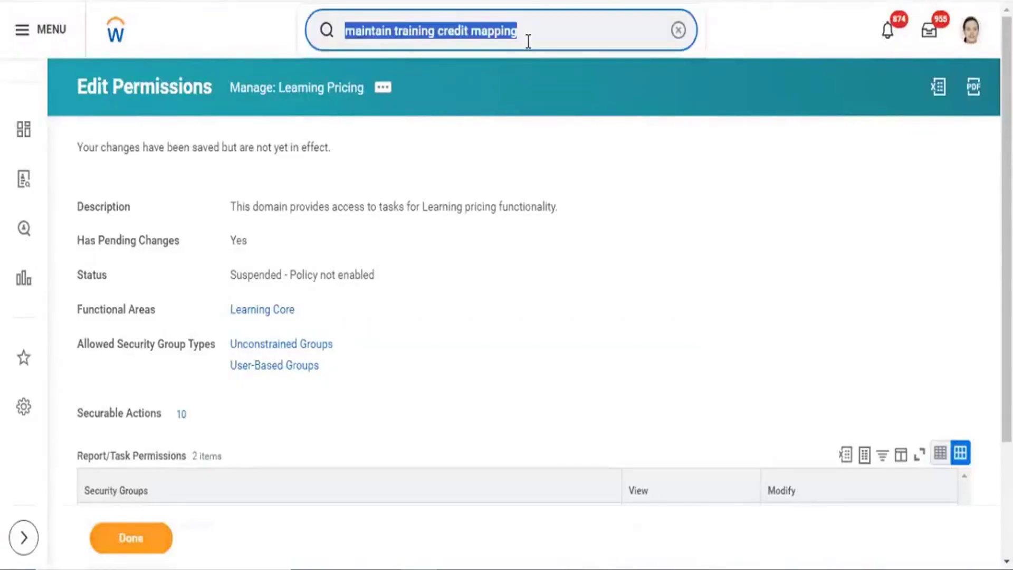
click(682, 115)
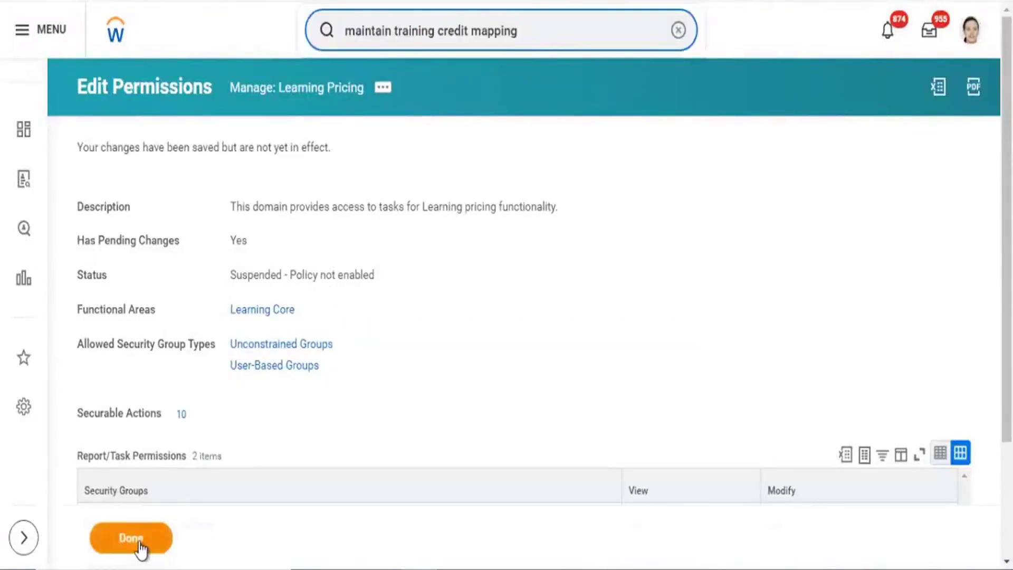
Step: Reopen the Manage: Learning Pricing policy and start enabling its domain security policy
click(140, 548)
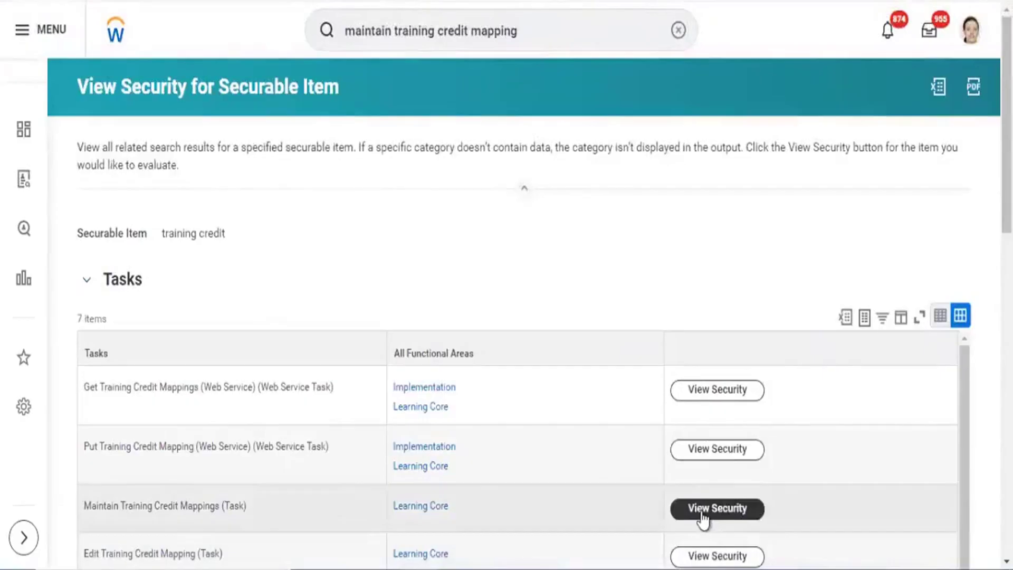
click(703, 518)
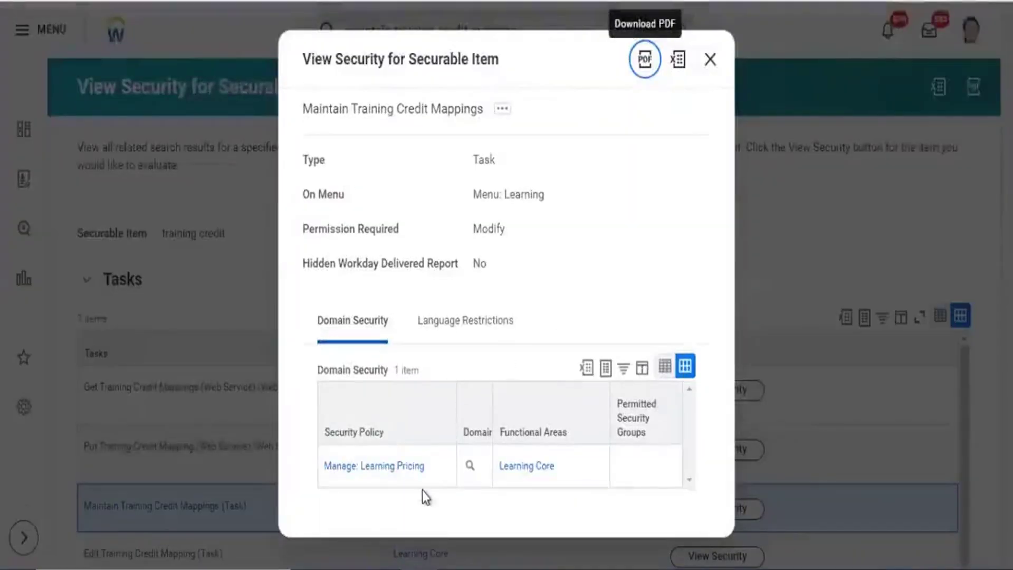
click(420, 477)
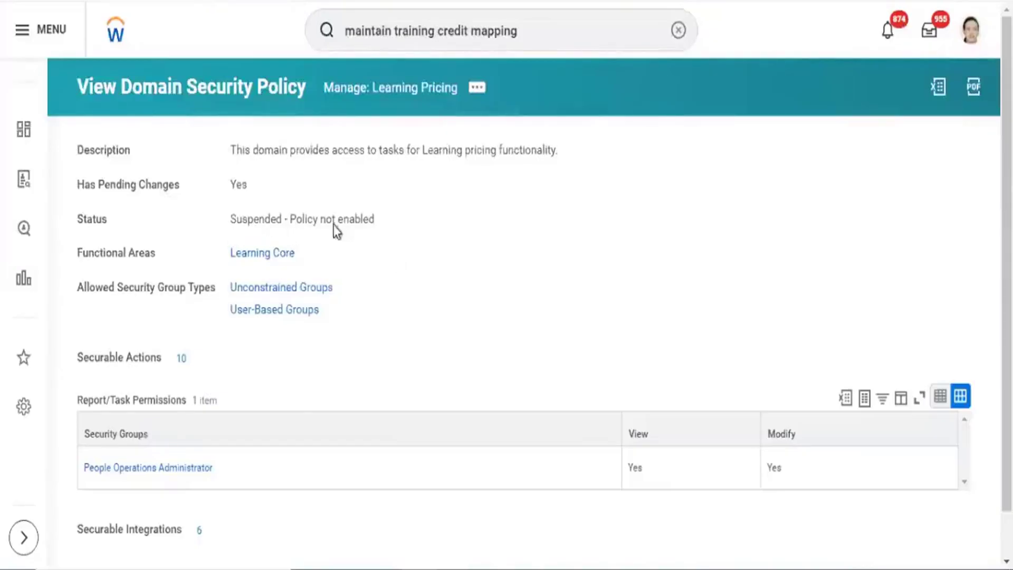
click(478, 91)
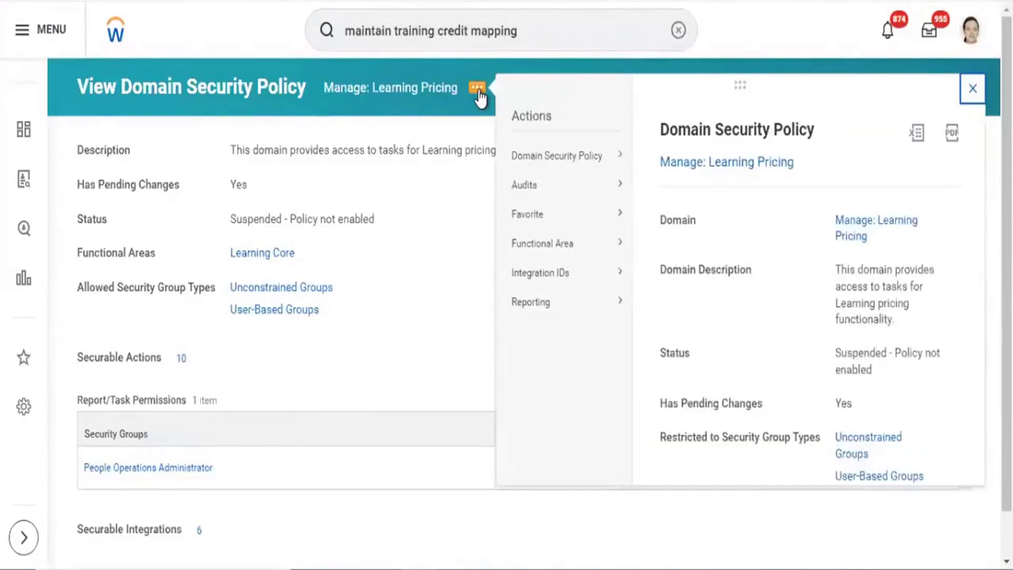
mouse_move(591, 167)
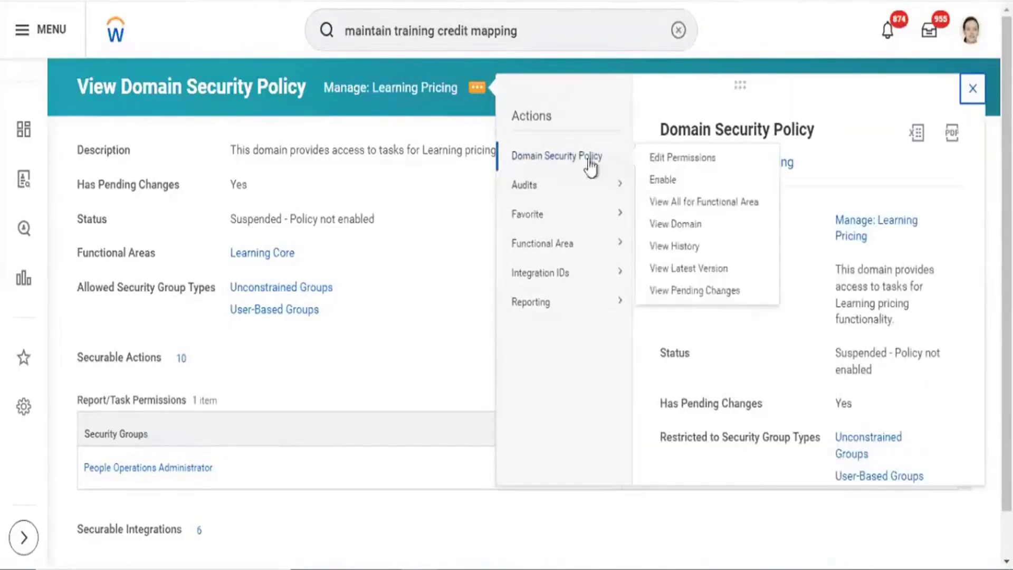
click(656, 179)
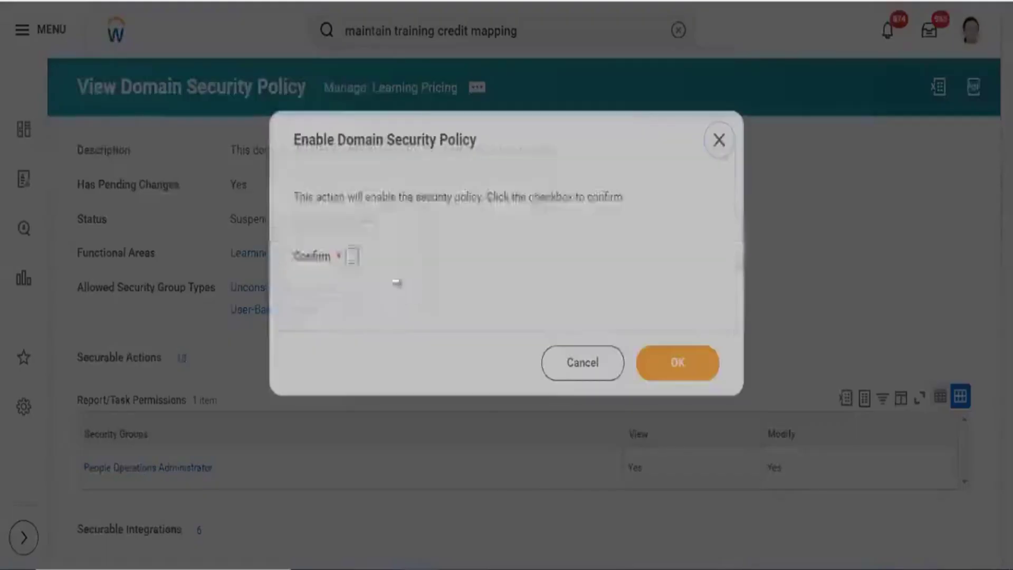
Step: Confirm enabling the Manage: Learning Pricing domain security policy
click(351, 254)
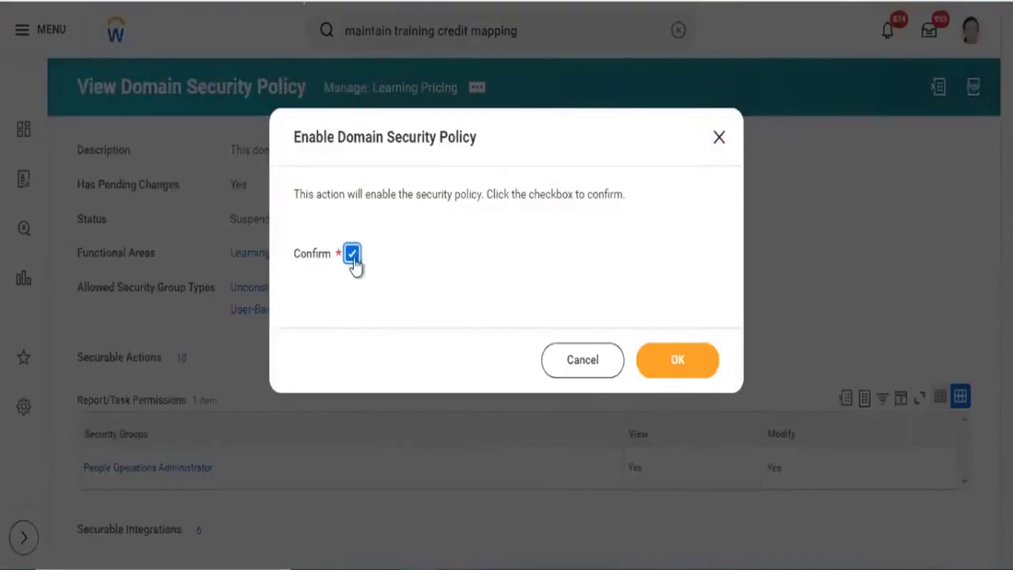
click(823, 393)
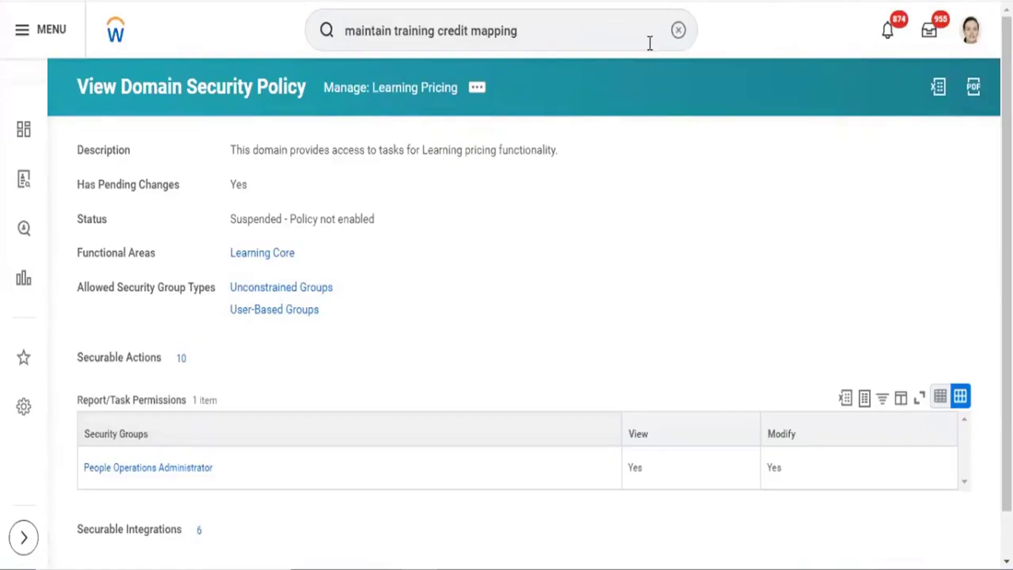
Step: Activate pending security policy changes with the comment 'Enable security for Learning Pricing', confirming
click(554, 33)
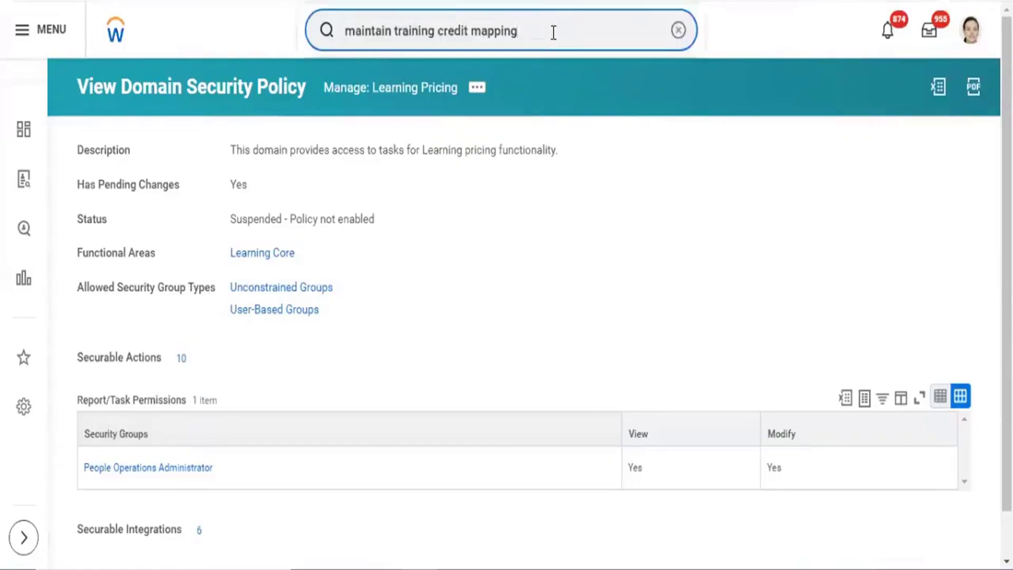
key(ctrl+a)
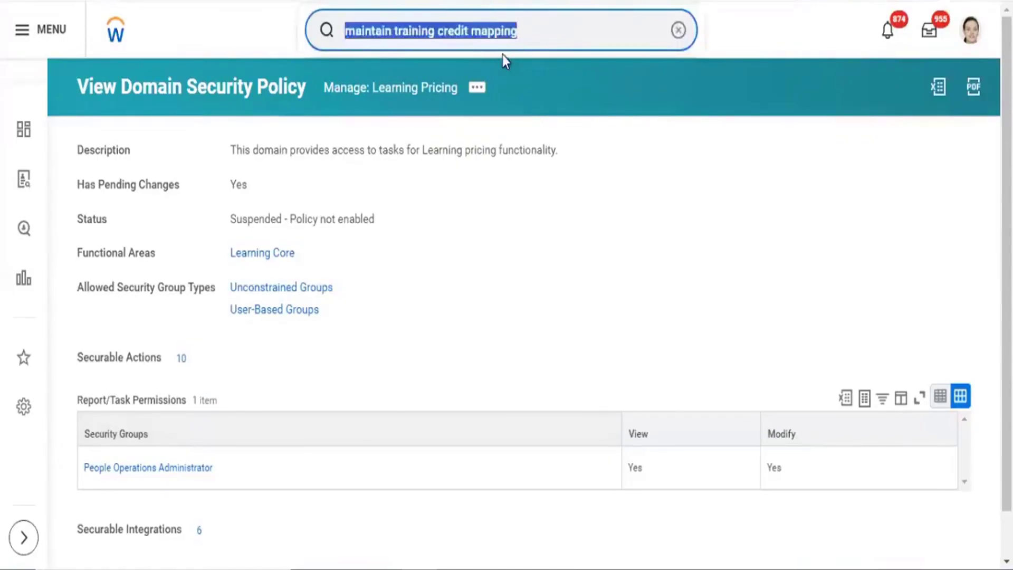
text(act)
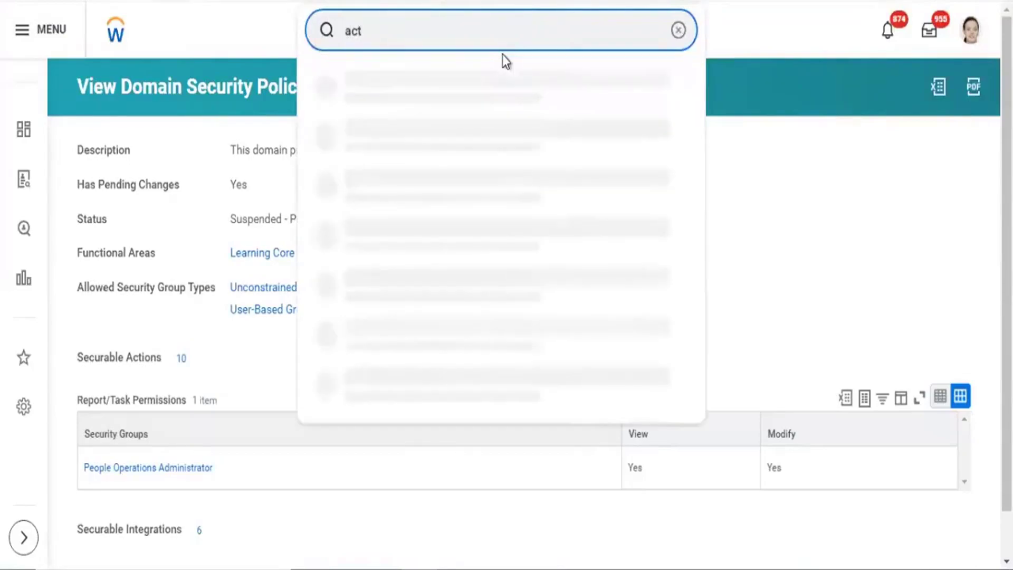
text(i)
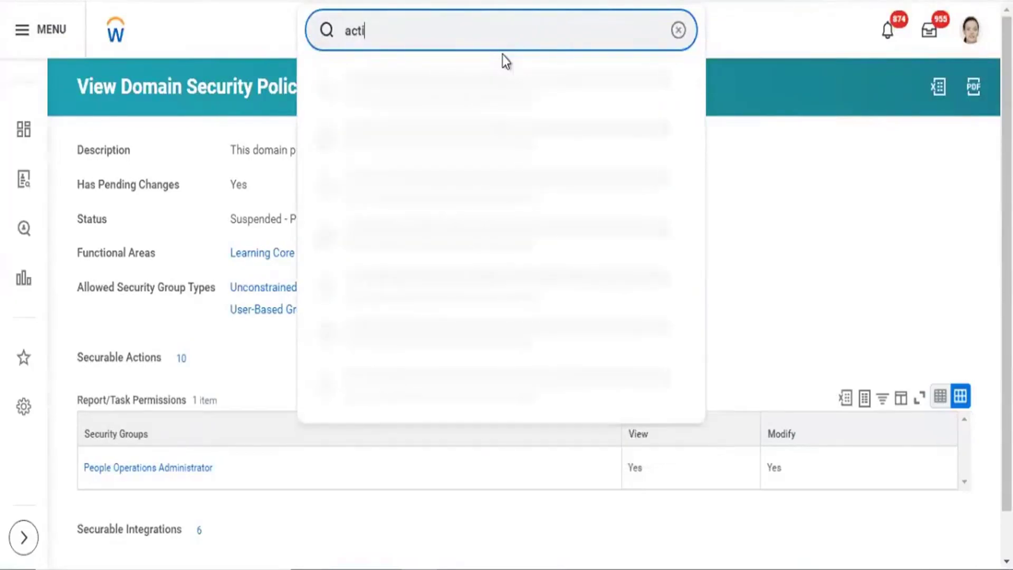
text(vate)
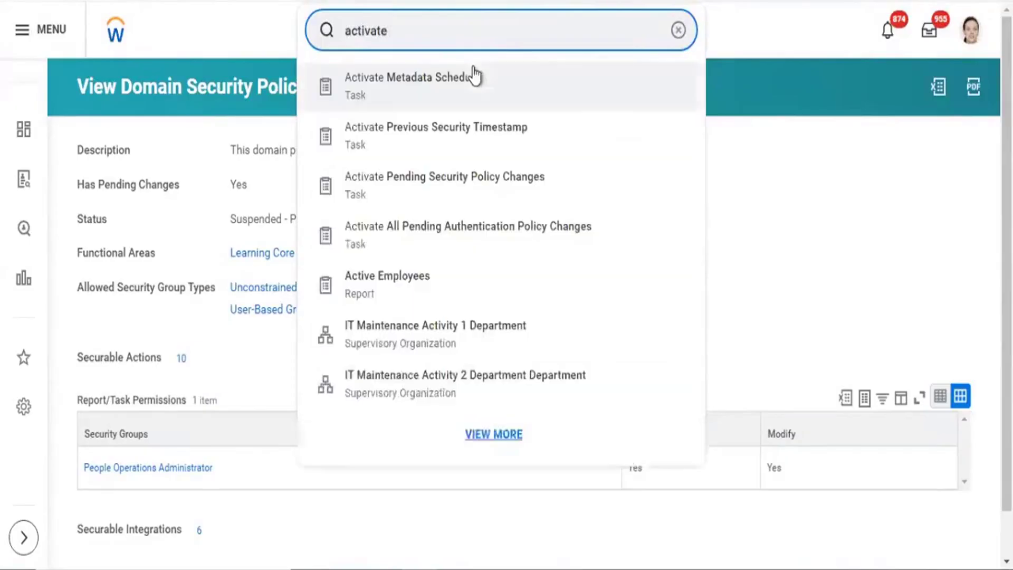
click(462, 184)
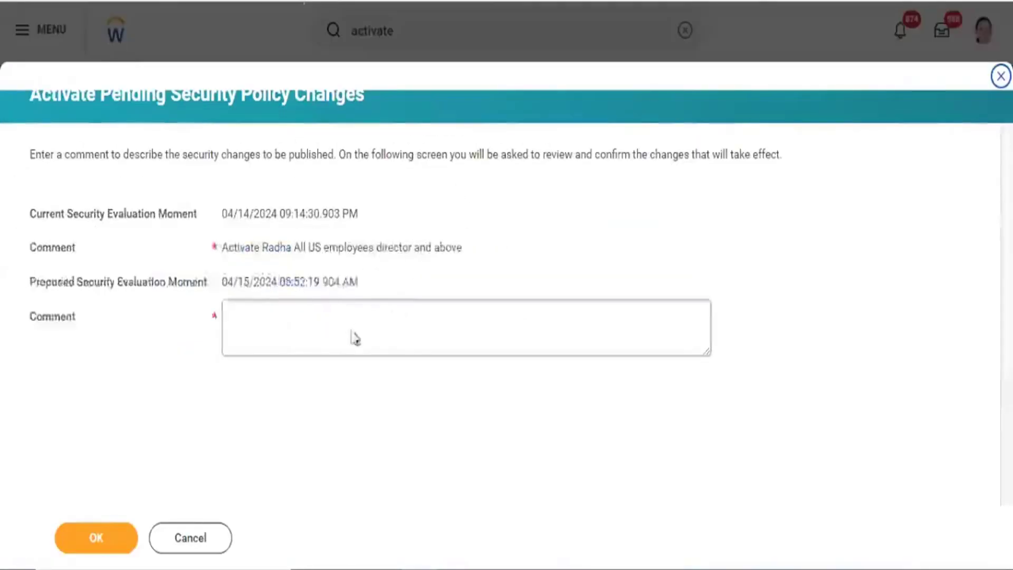
click(338, 312)
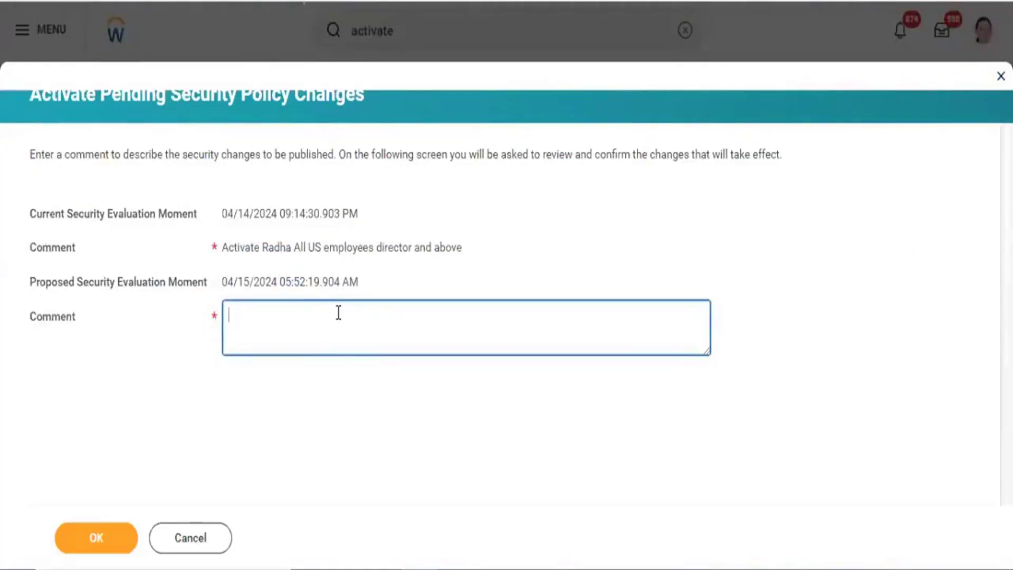
text(Enable security)
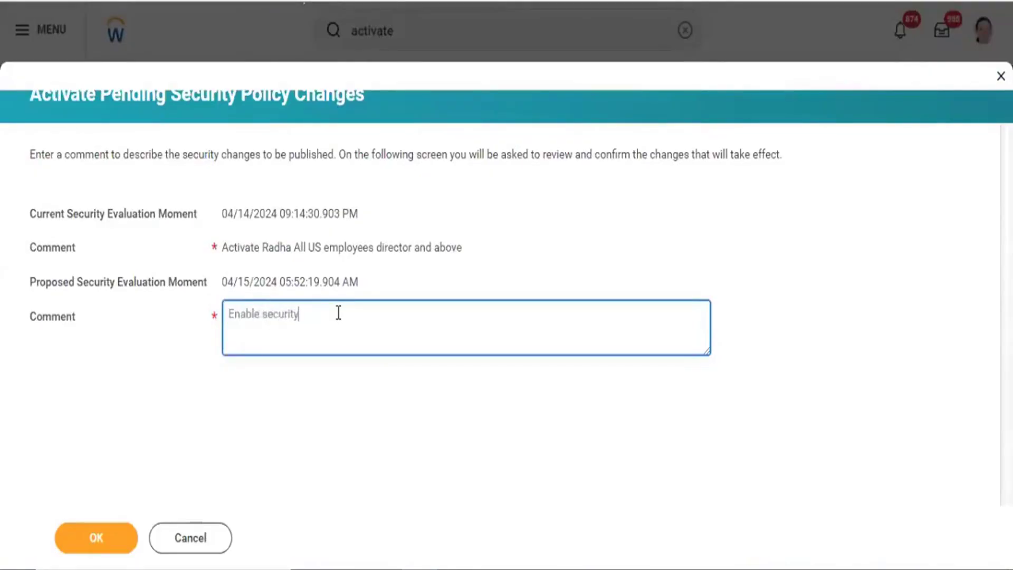
text( for Learning Pricing)
click(104, 525)
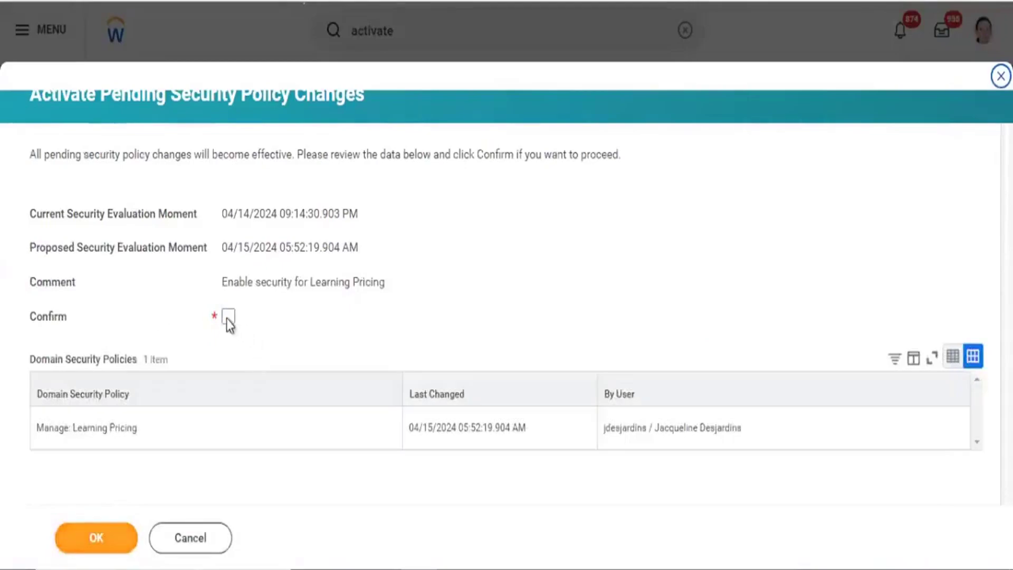
click(228, 319)
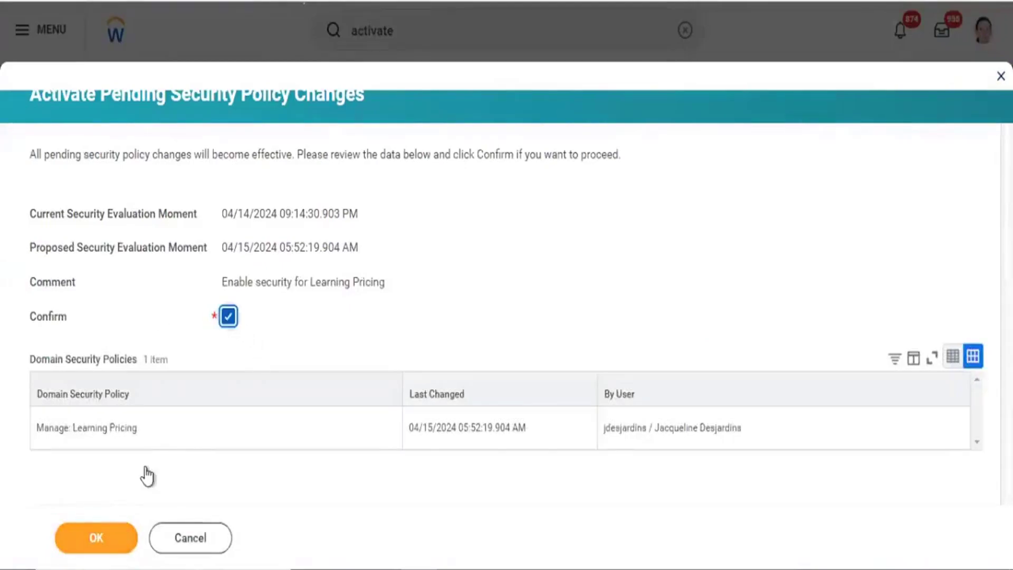
click(103, 534)
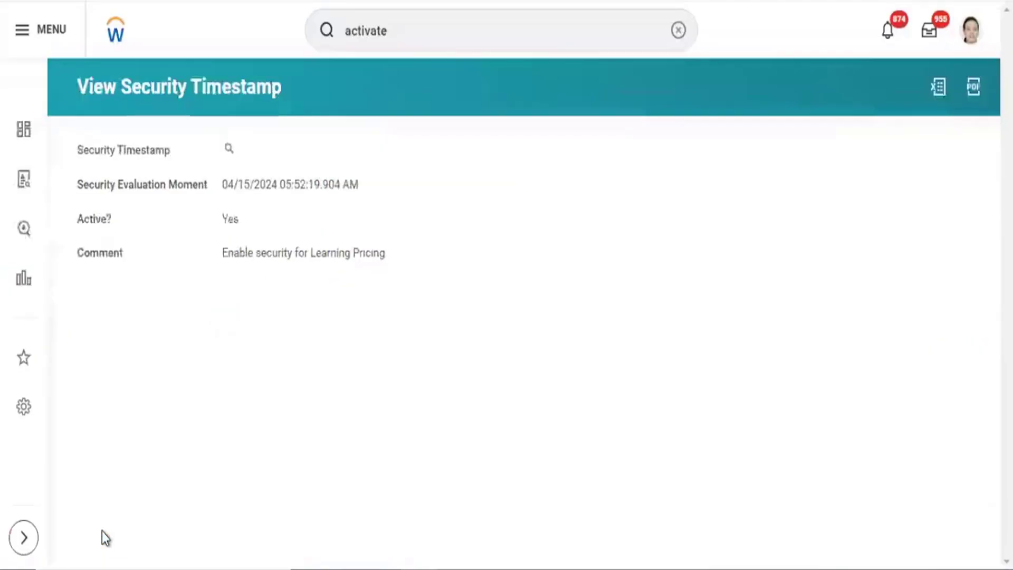
Step: Search for 'activate learning', 'learning pricing' and then 'manage learning pricing'
click(403, 26)
click(404, 26)
text(learning)
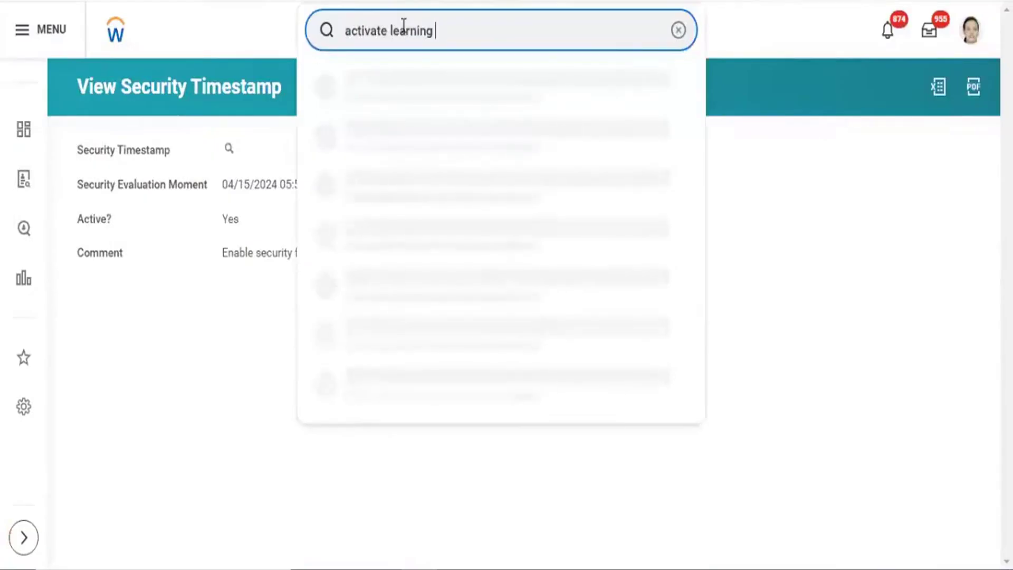
key(Return)
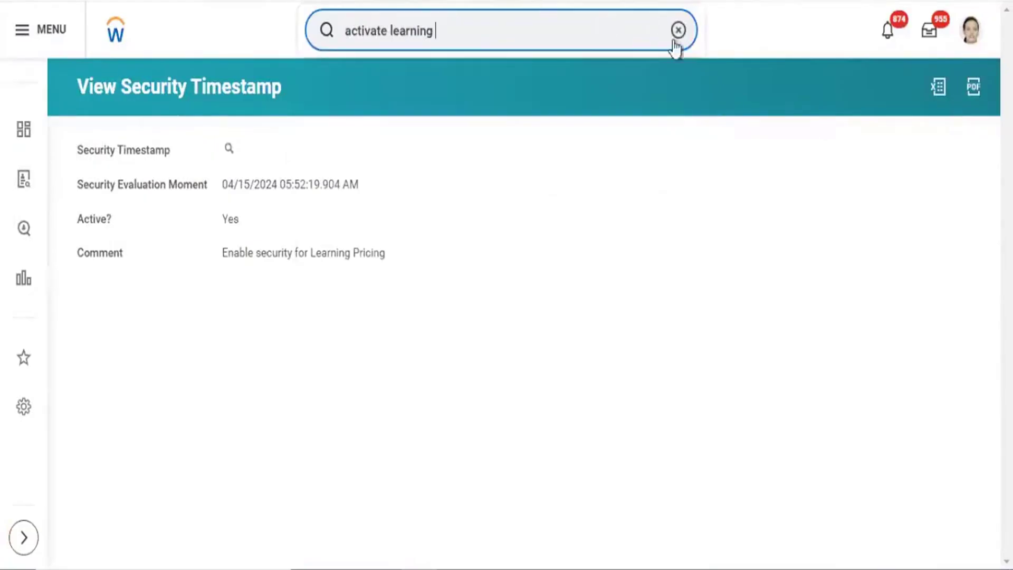
click(679, 32)
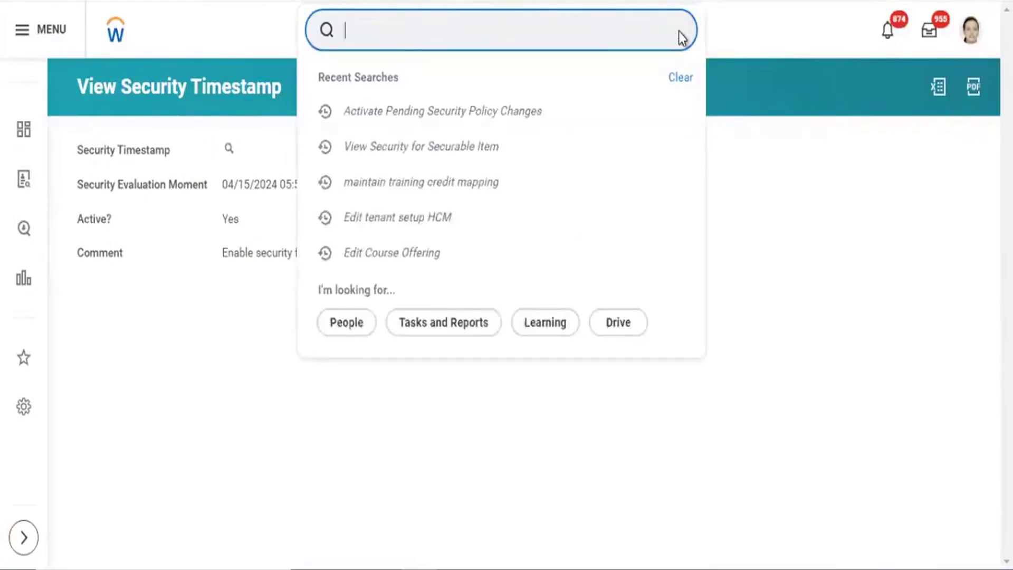
text(learning p)
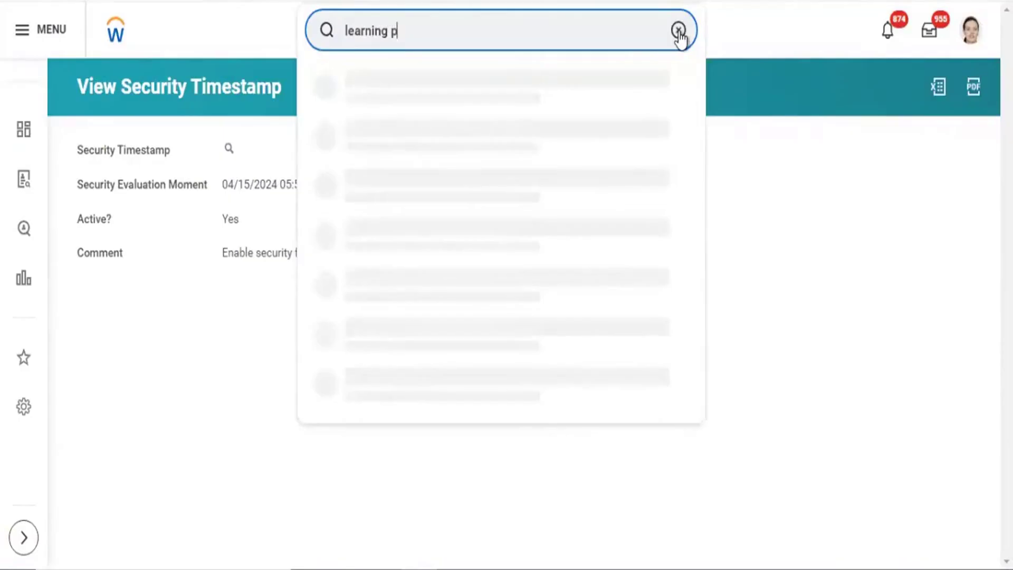
text(ro)
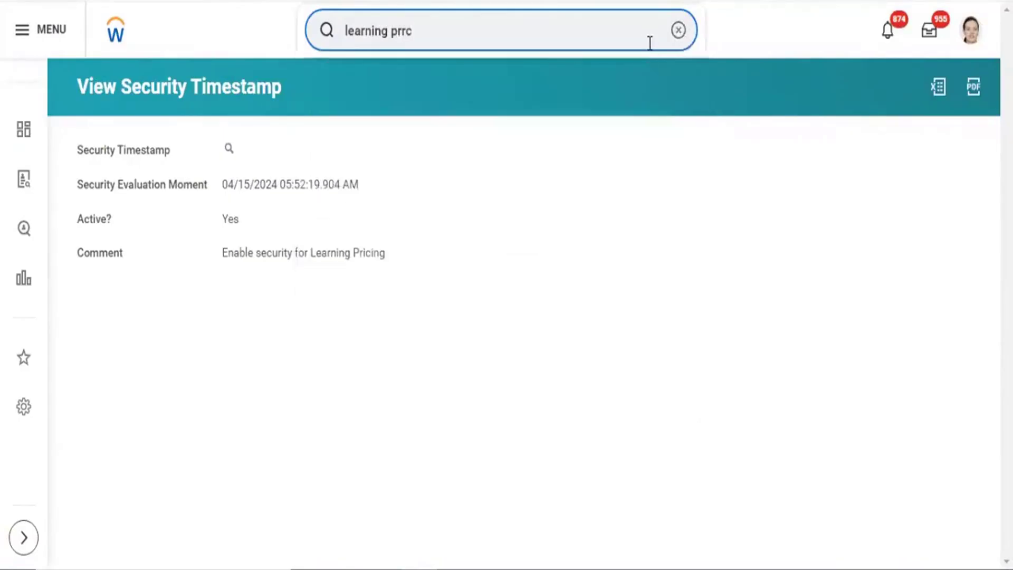
key(BackSpace)
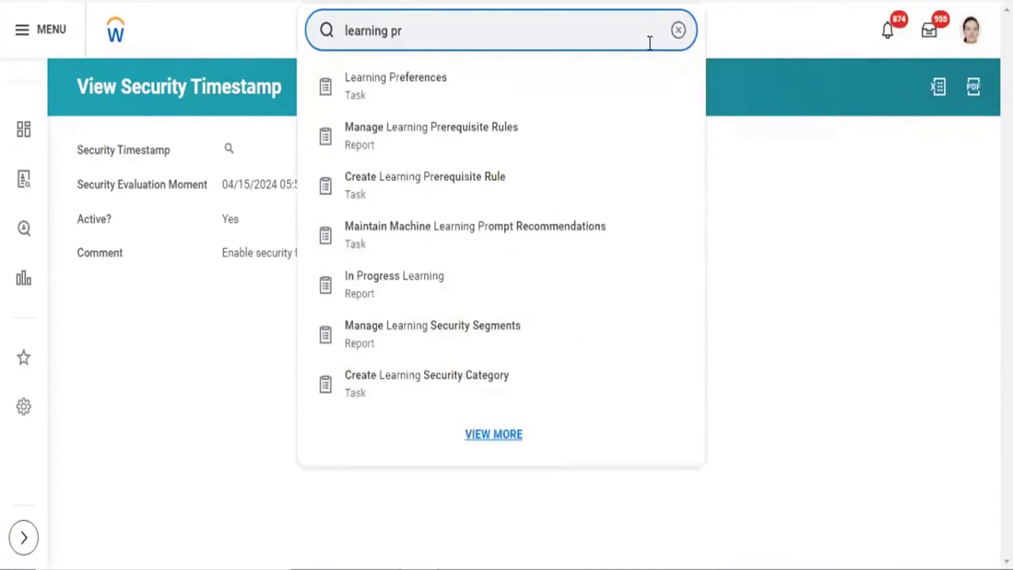
text(ic)
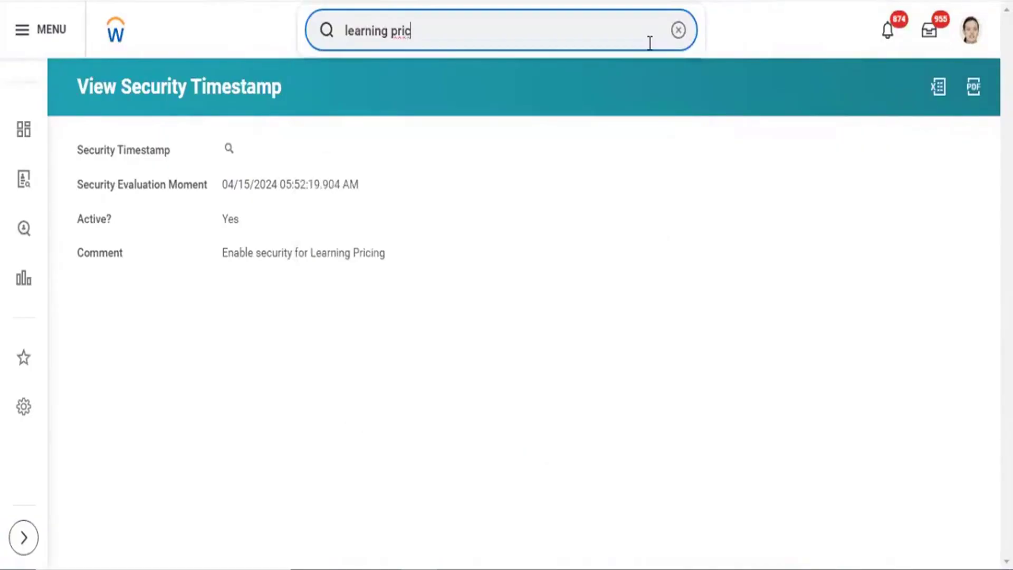
text(ing)
key(BackSpace)
key(BackSpace)
key(BackSpace)
key(BackSpace)
key(BackSpace)
key(BackSpace)
key(BackSpace)
key(BackSpace)
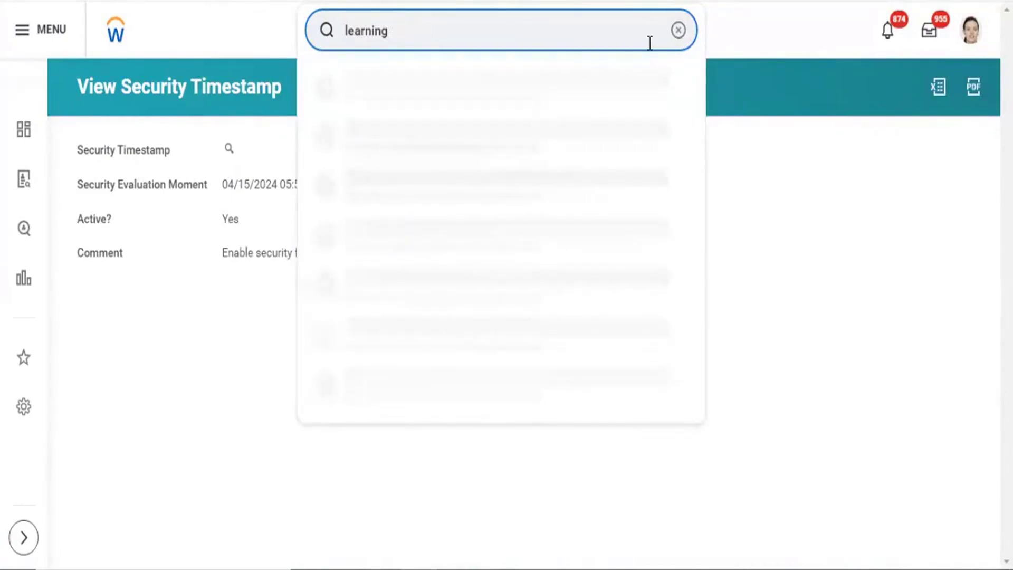
key(BackSpace)
key(BackSpace)
key(BackSpace)
key(BackSpace)
key(BackSpace)
key(BackSpace)
key(BackSpace)
key(BackSpace)
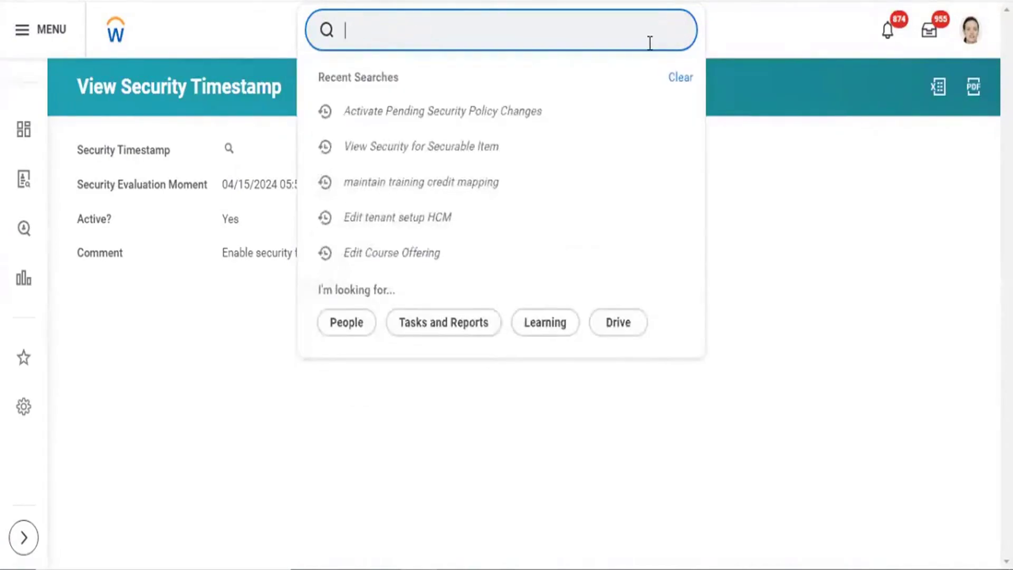
text(manage)
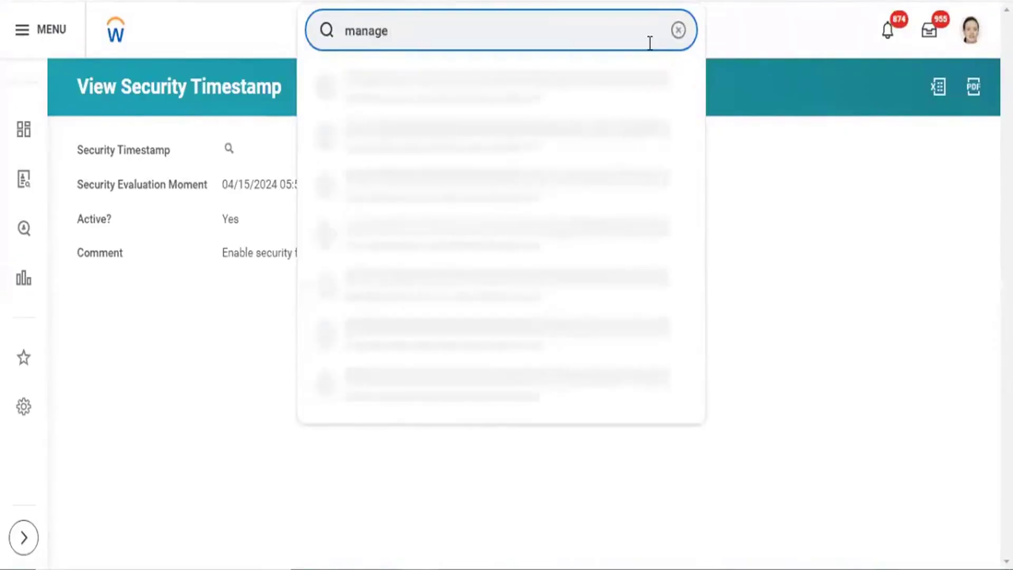
text( learning pri)
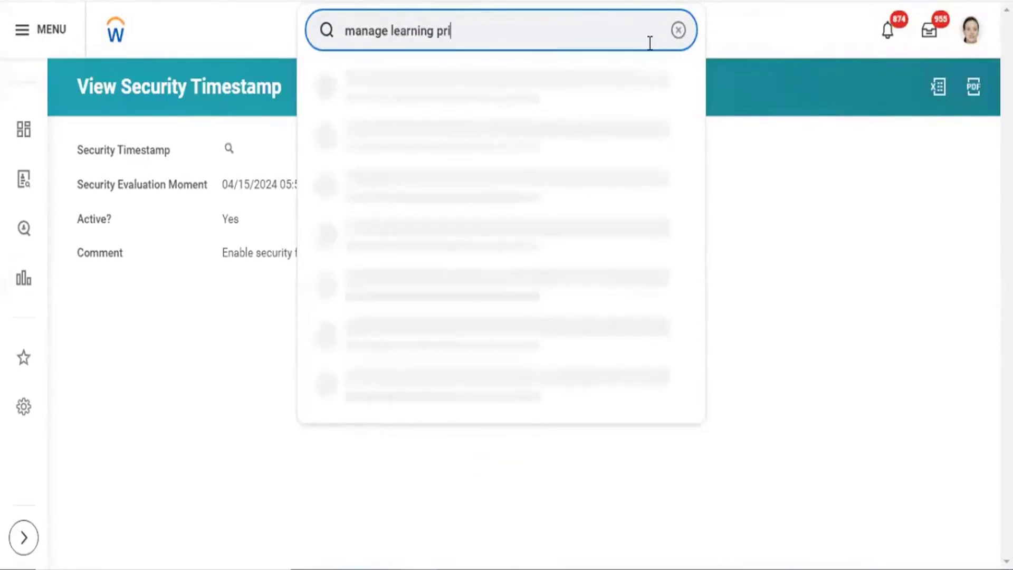
text(cing)
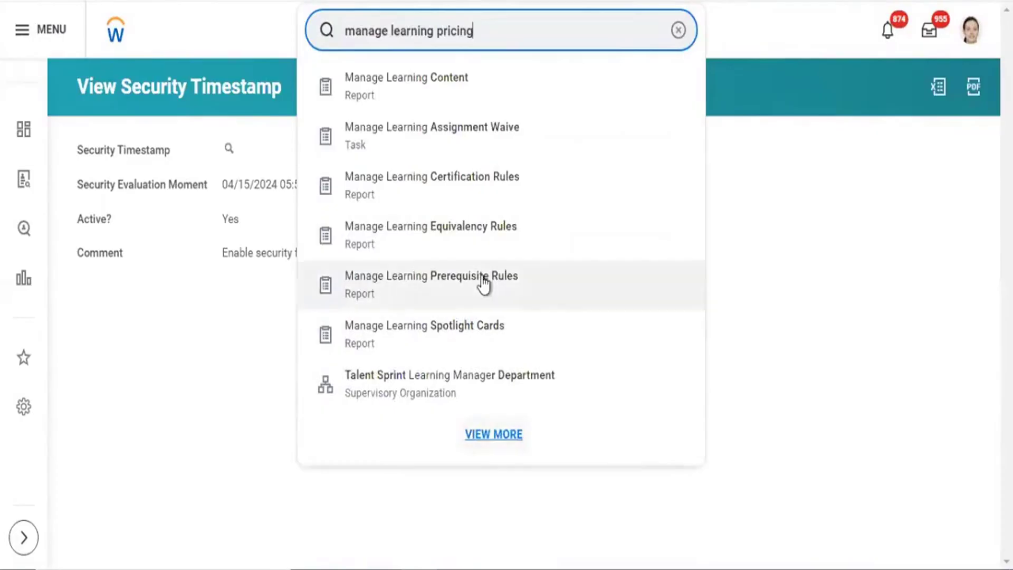
key(Up)
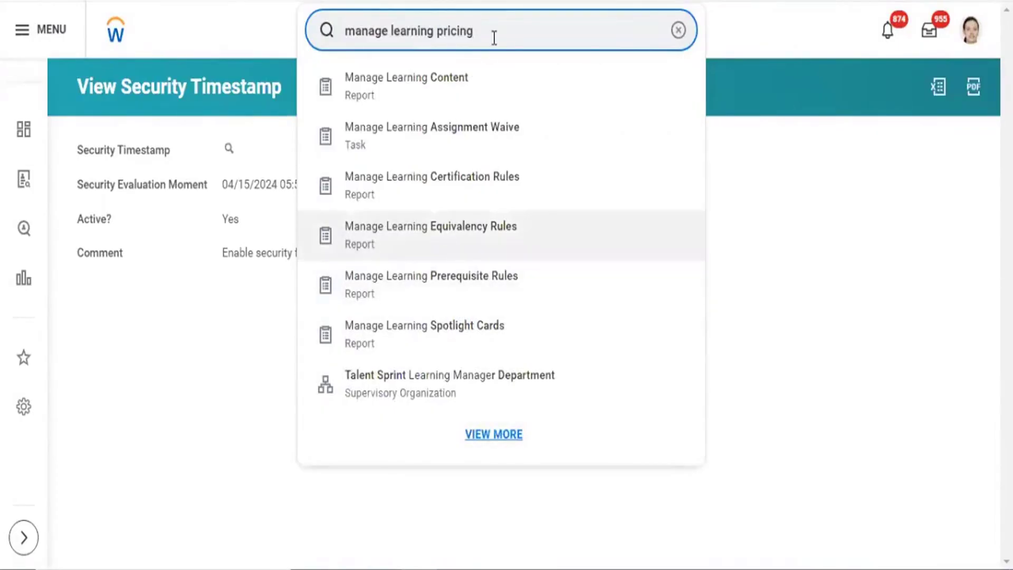
Step: Replace the query with 'bp:lea', then 'view sec for sec item' to find the report
triple_click(494, 37)
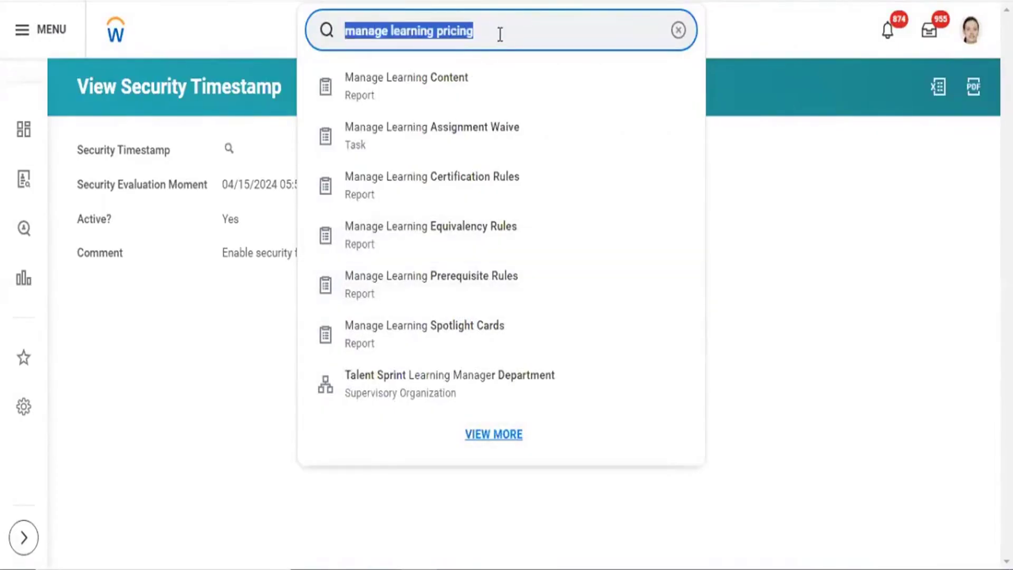
text(b)
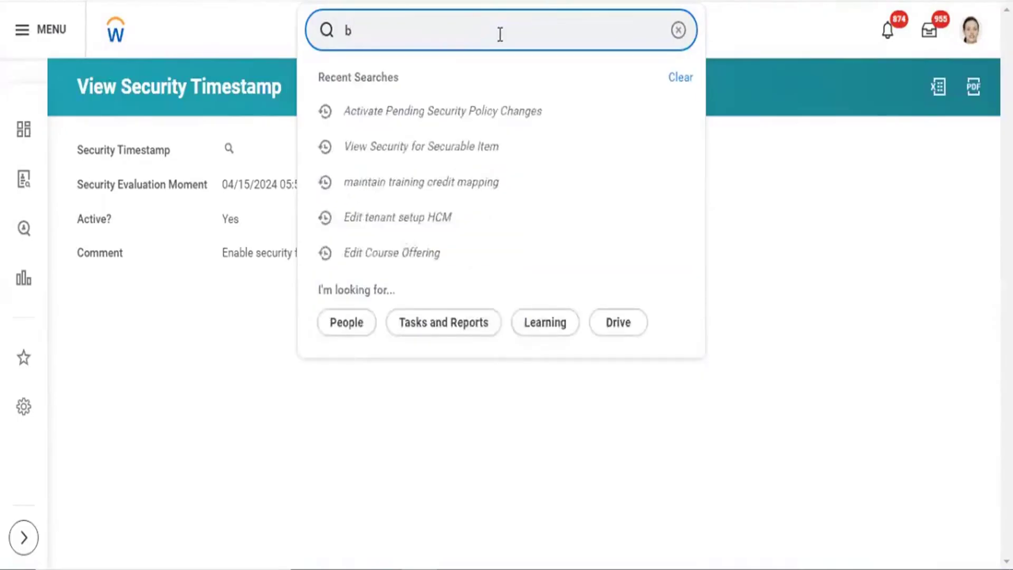
text(p:lear)
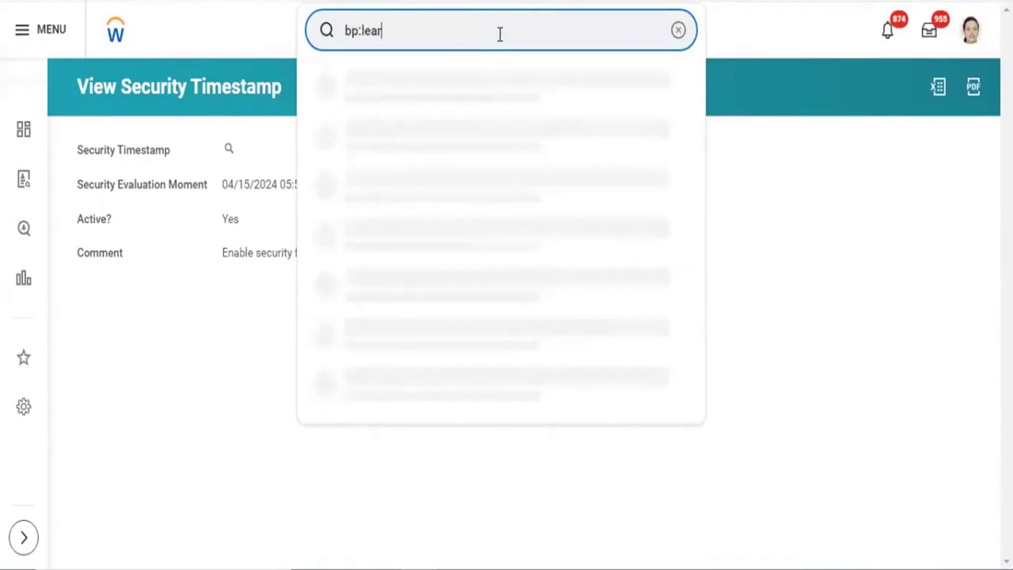
key(BackSpace)
key(BackSpace)
key(BackSpace)
key(BackSpace)
key(BackSpace)
key(BackSpace)
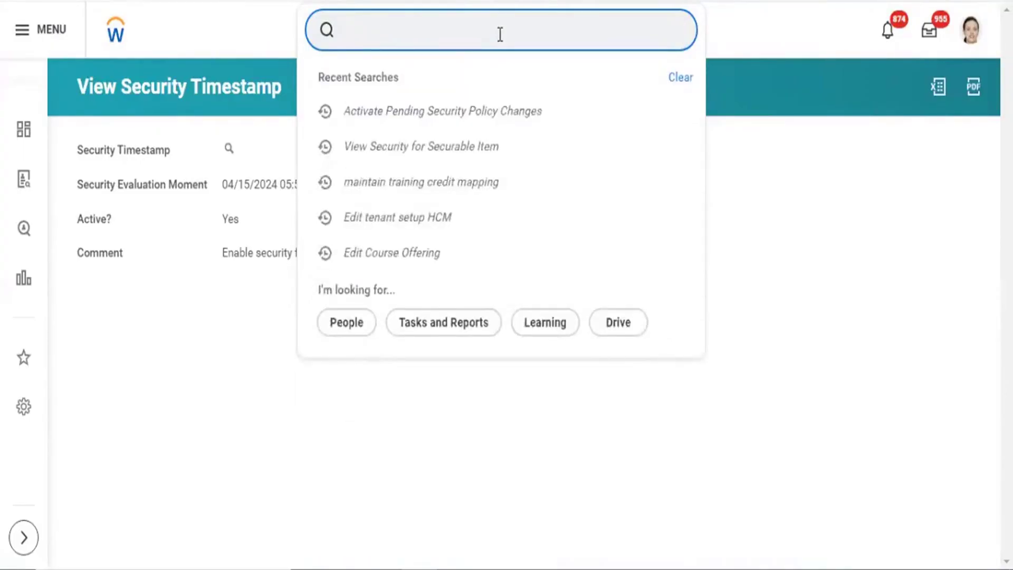
text(view sec f)
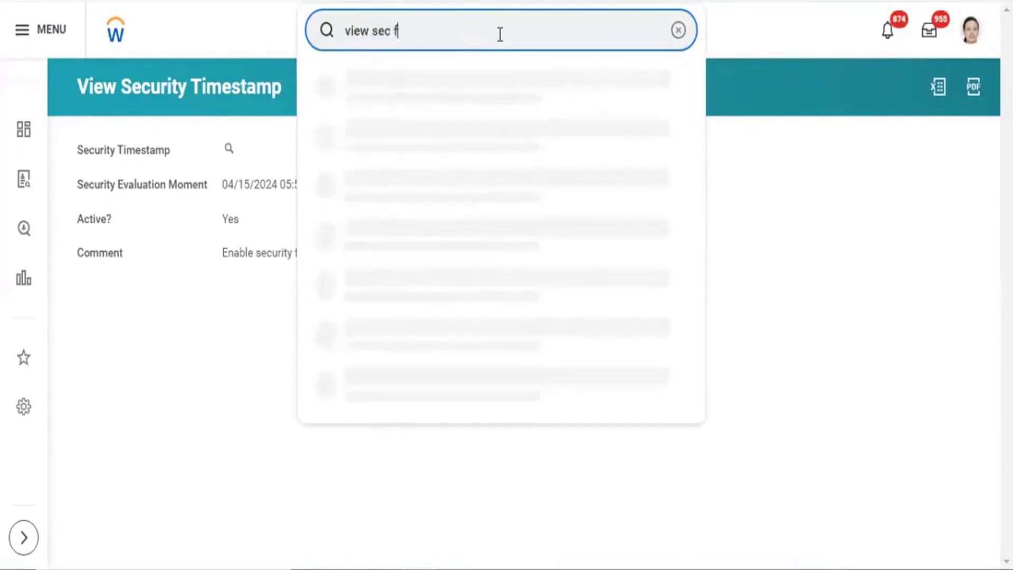
text(or sec item)
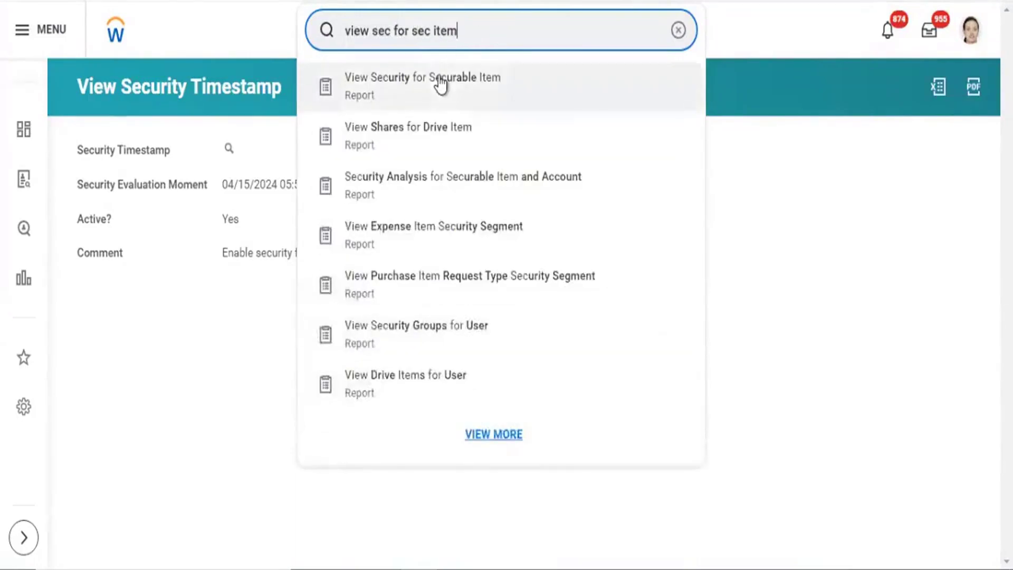
Step: Run View Security for Securable Item with 'Learning pricing' as the securable item
click(438, 77)
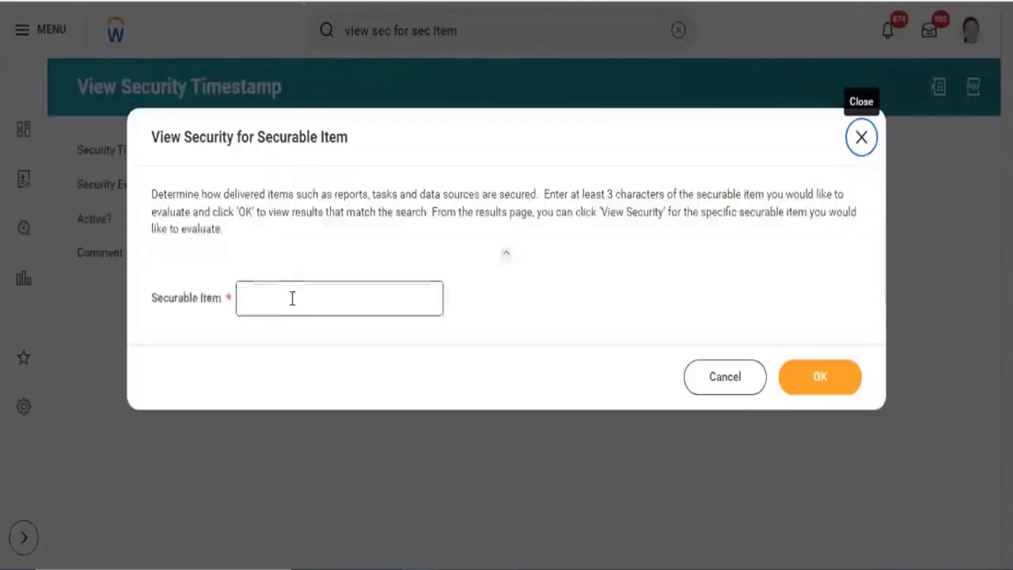
click(292, 298)
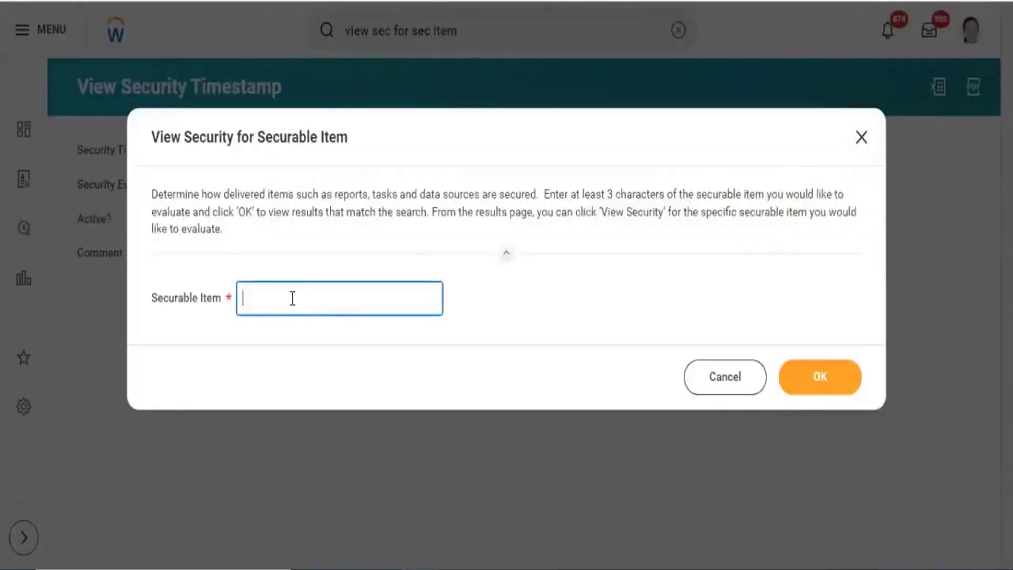
text(Learning pricing)
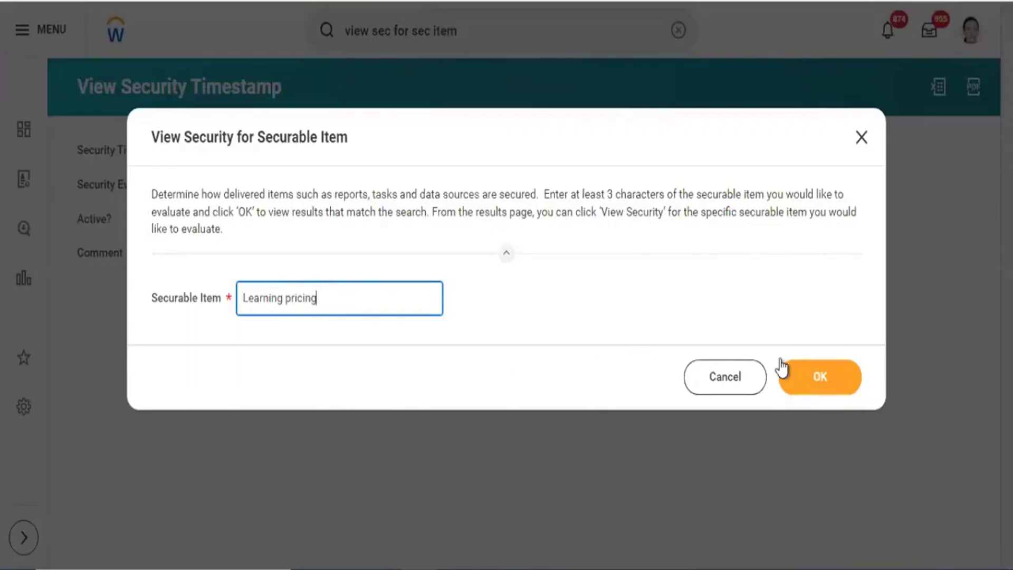
click(793, 381)
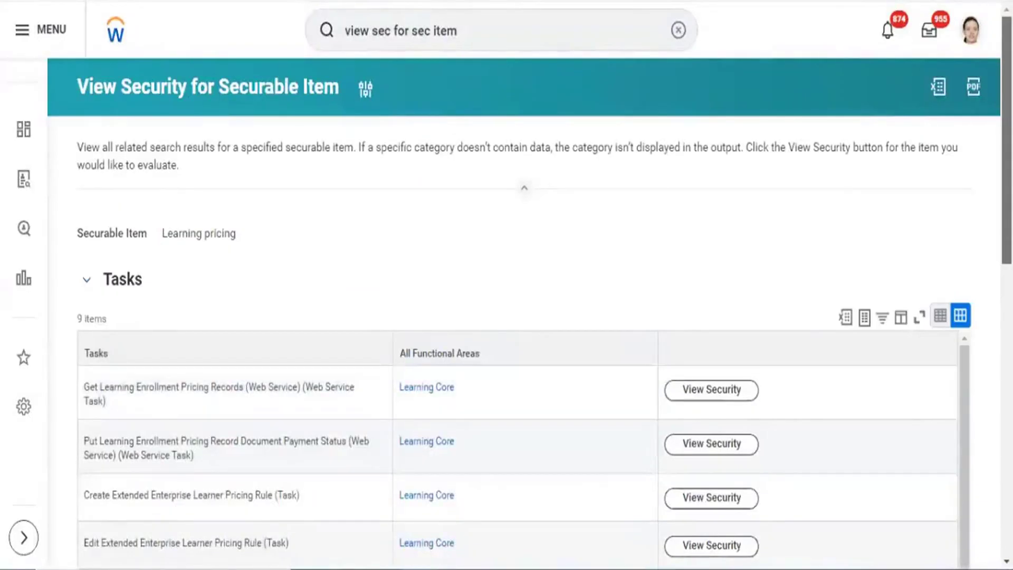
Step: Open the Tasks column filter and search its values for 'Learning pricing'
scroll(506, 284, down, 1)
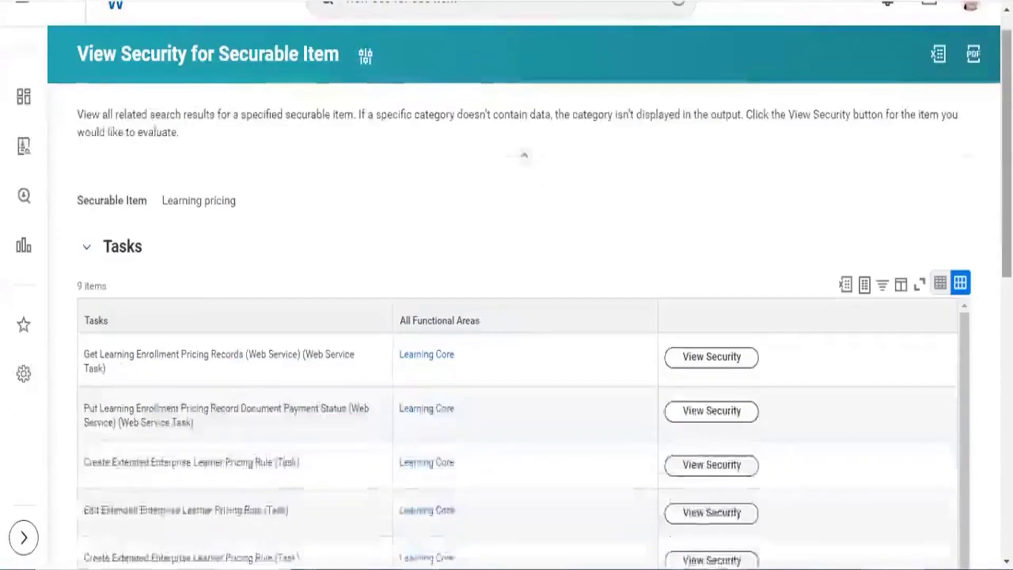
scroll(506, 285, down, 1)
scroll(506, 284, down, 1)
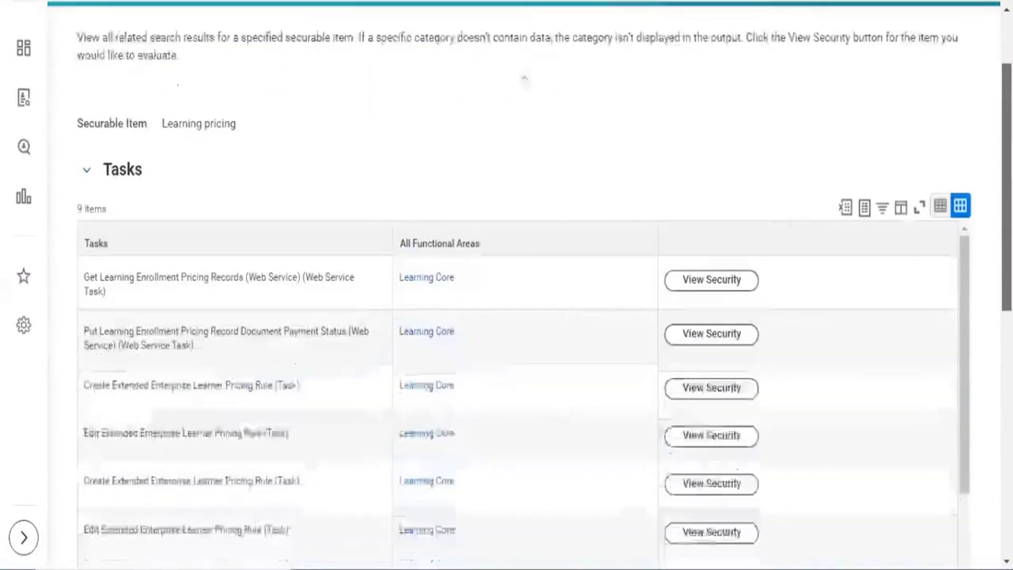
scroll(290, 217, down, 1)
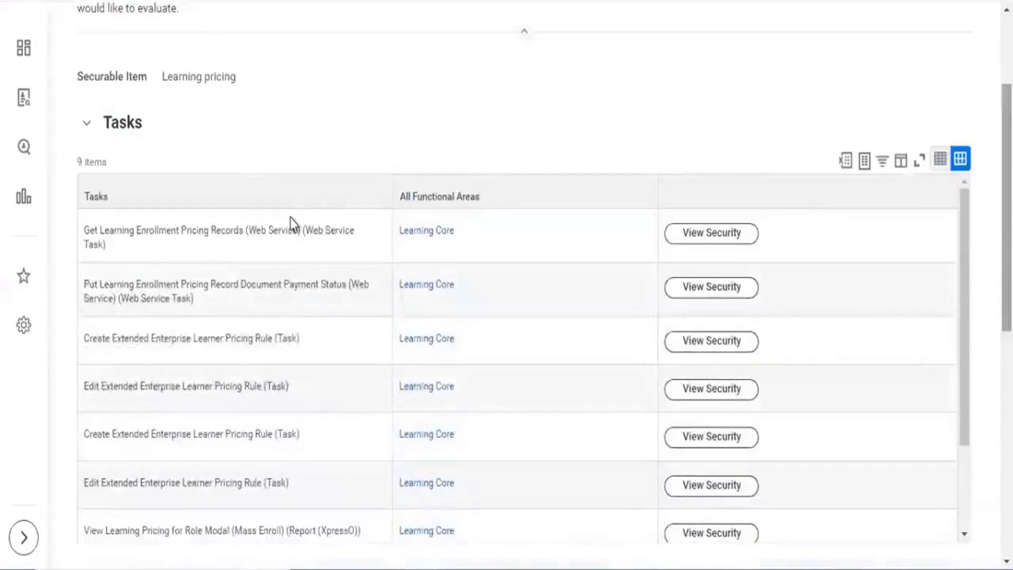
click(281, 200)
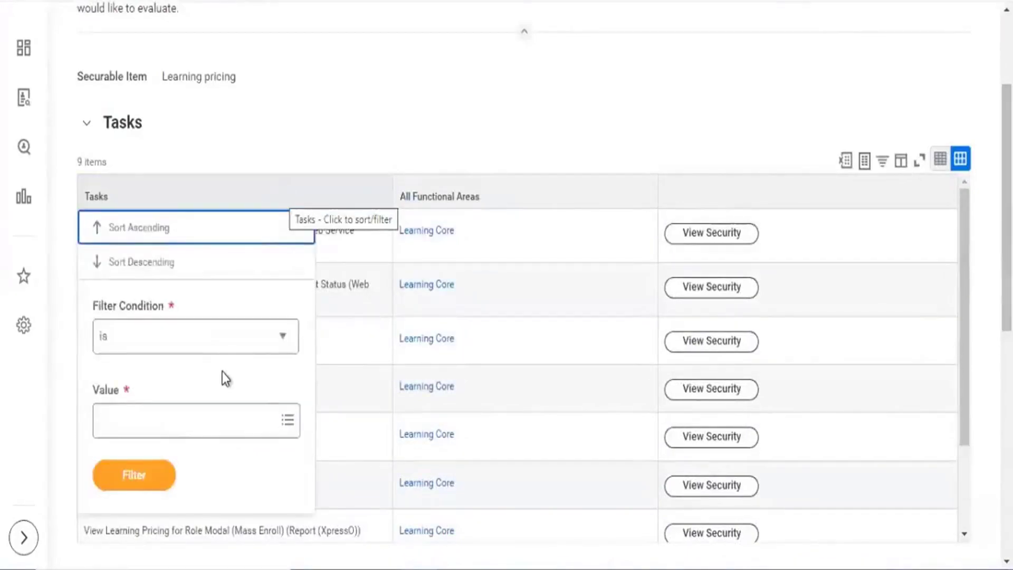
click(204, 420)
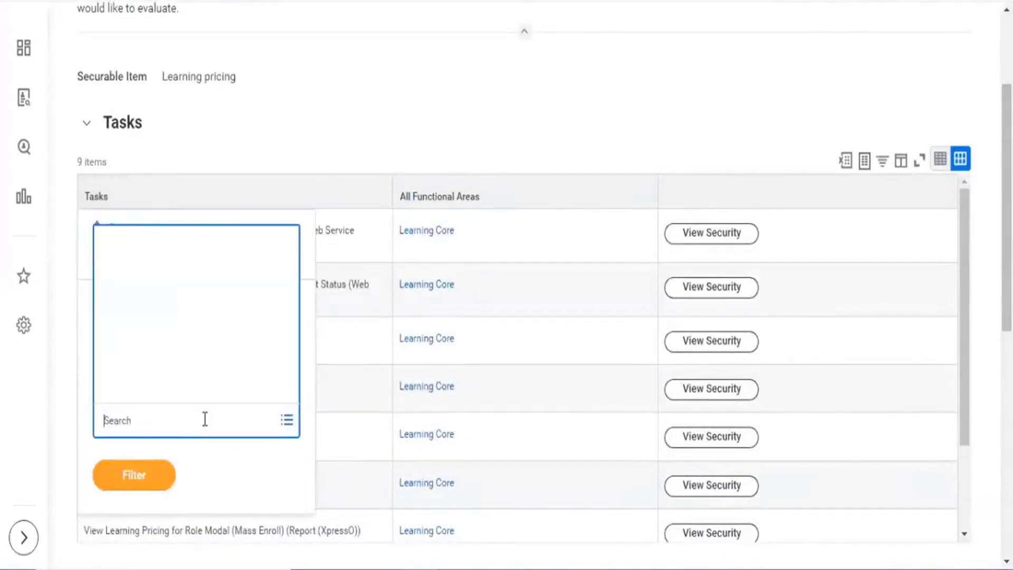
text(Learni)
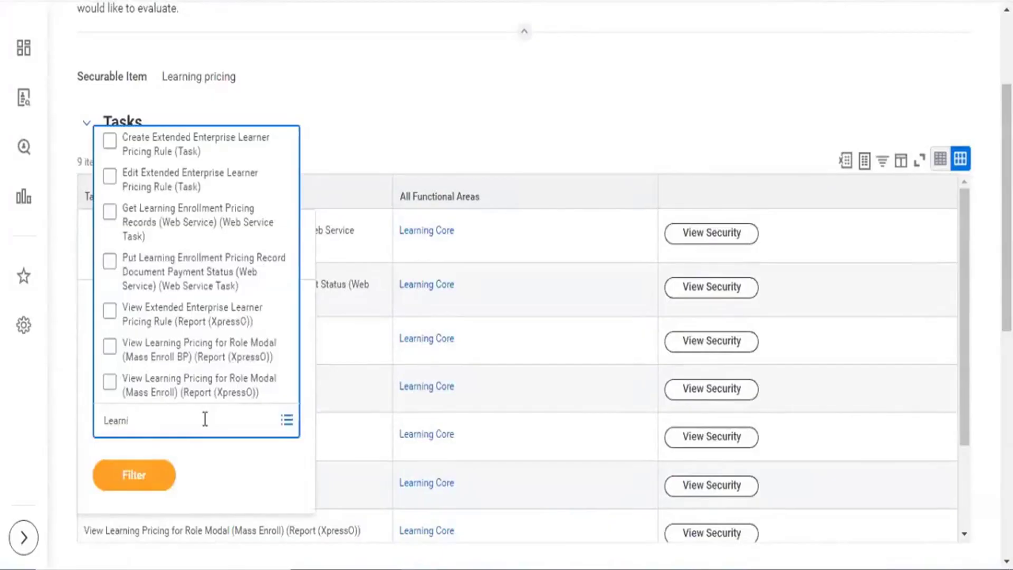
text(g)
key(BackSpace)
key(BackSpace)
text(ing pricin)
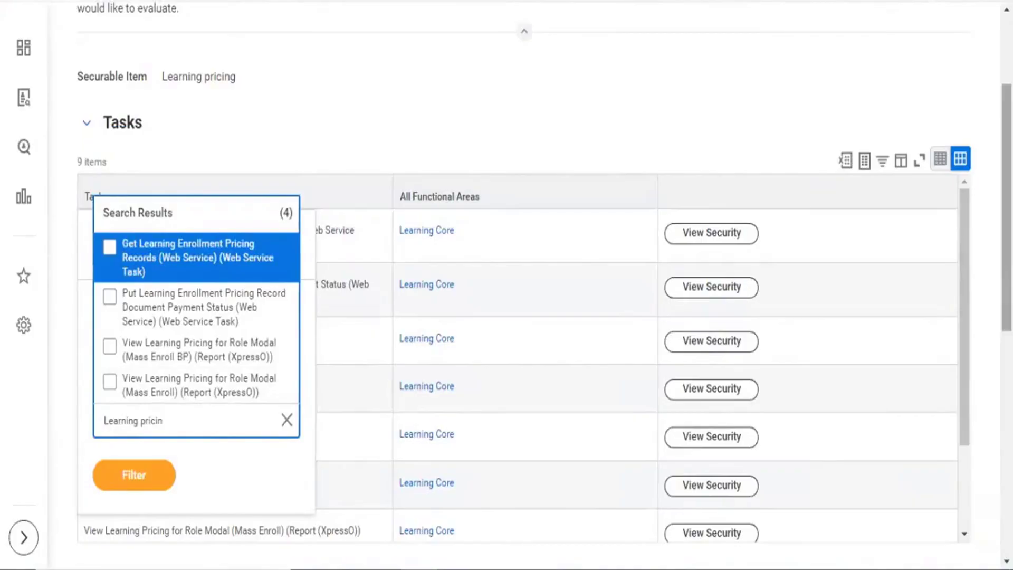
scroll(506, 285, up, 3)
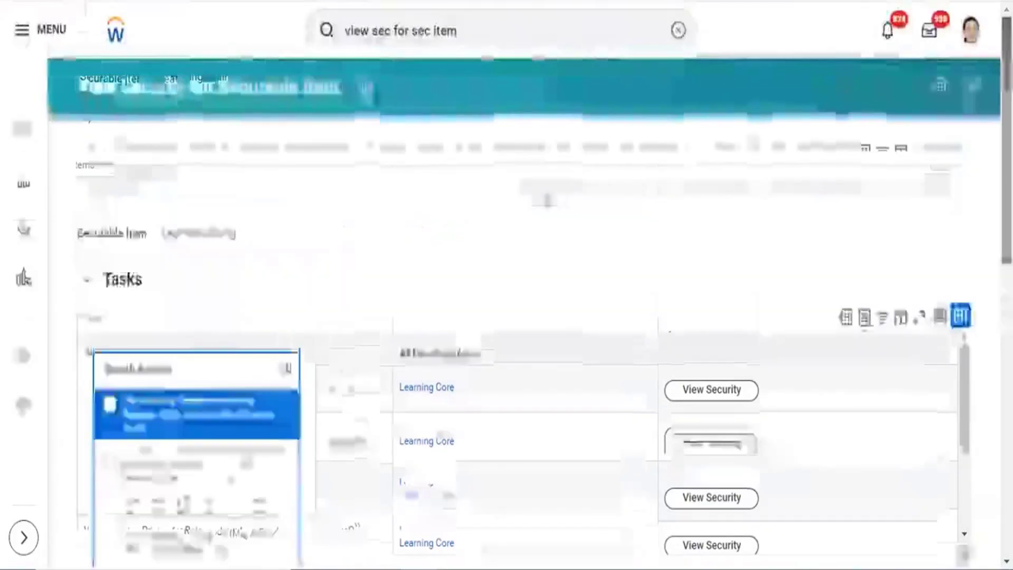
Step: Rerun the security report with the securable item changed to 'Pricing'
click(370, 91)
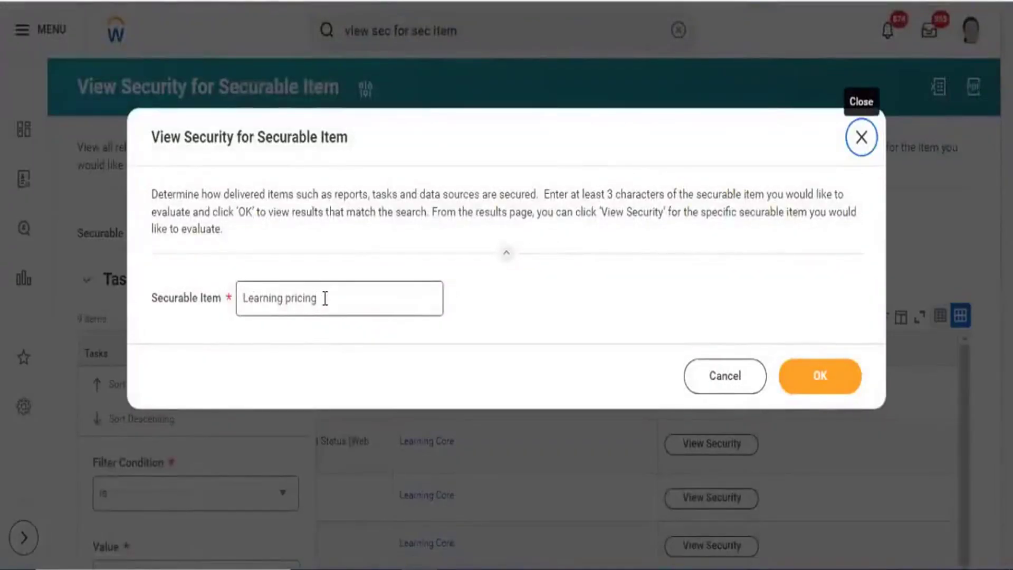
click(325, 298)
key(BackSpace)
key(BackSpace)
key(BackSpace)
key(BackSpace)
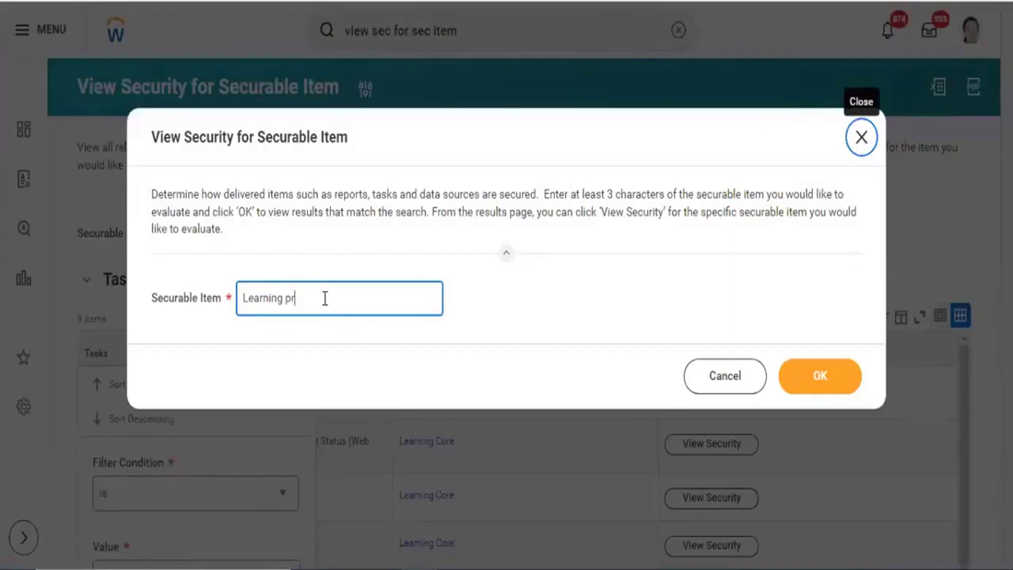
key(BackSpace)
key(BackSpace)
key(BackSpace)
key(BackSpace)
key(BackSpace)
key(BackSpace)
key(BackSpace)
key(BackSpace)
key(BackSpace)
key(BackSpace)
key(BackSpace)
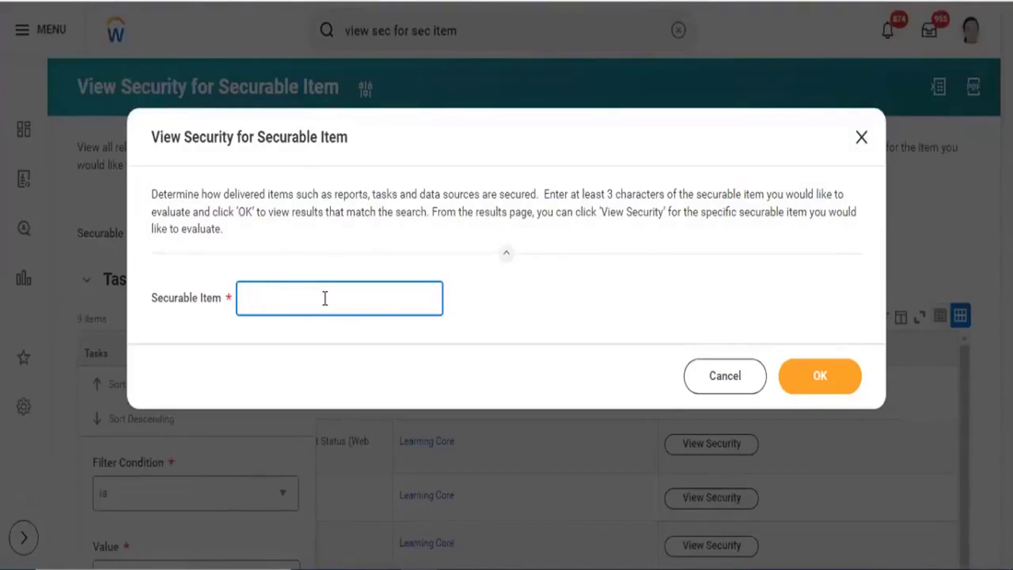
text(Pricing)
click(821, 381)
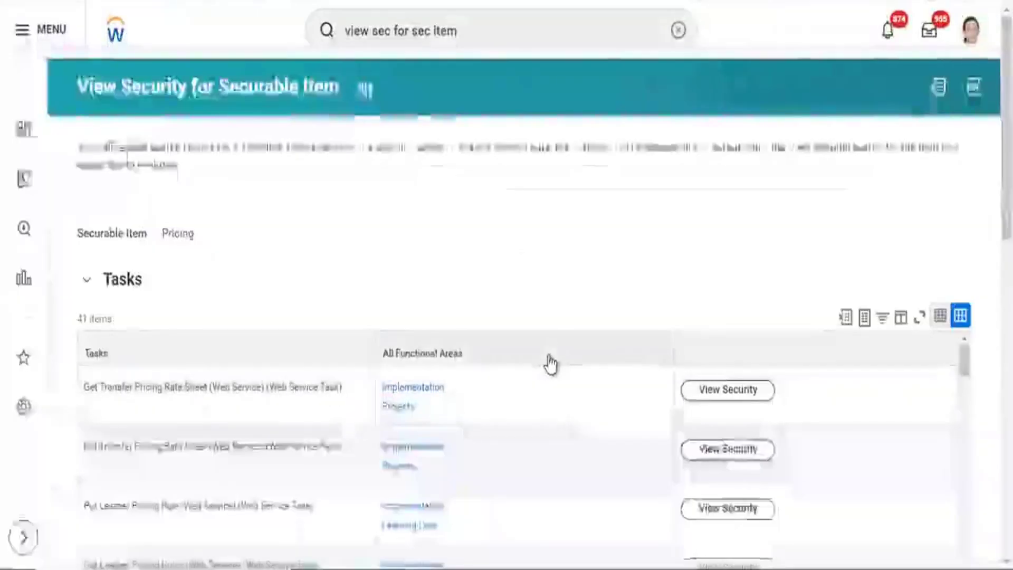
click(548, 363)
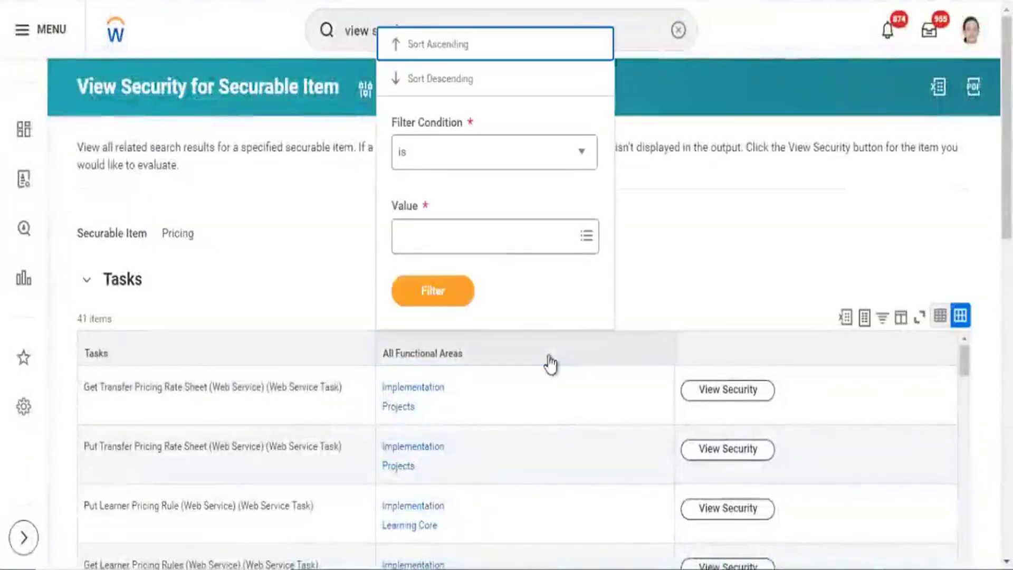
click(484, 232)
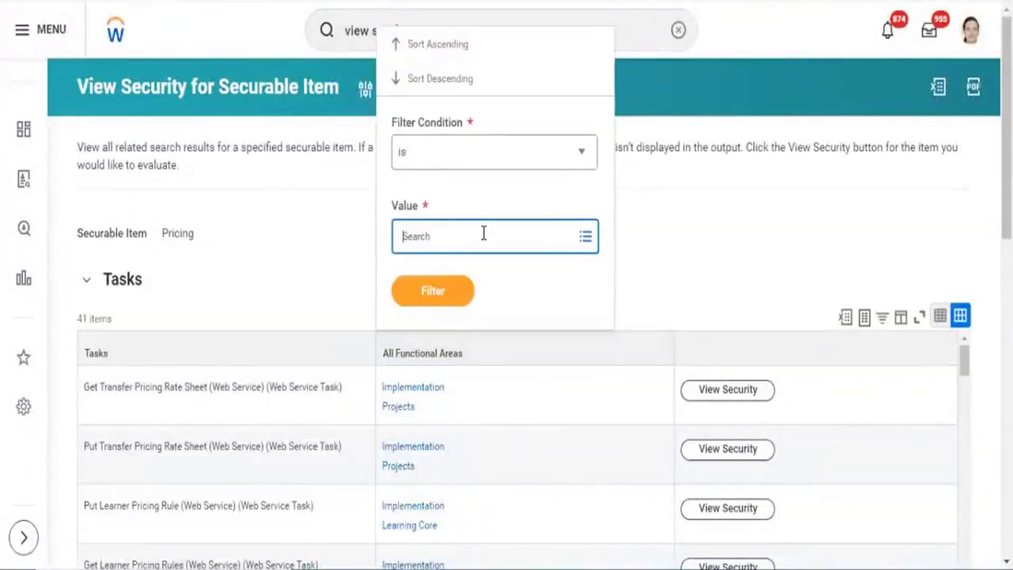
text(learn)
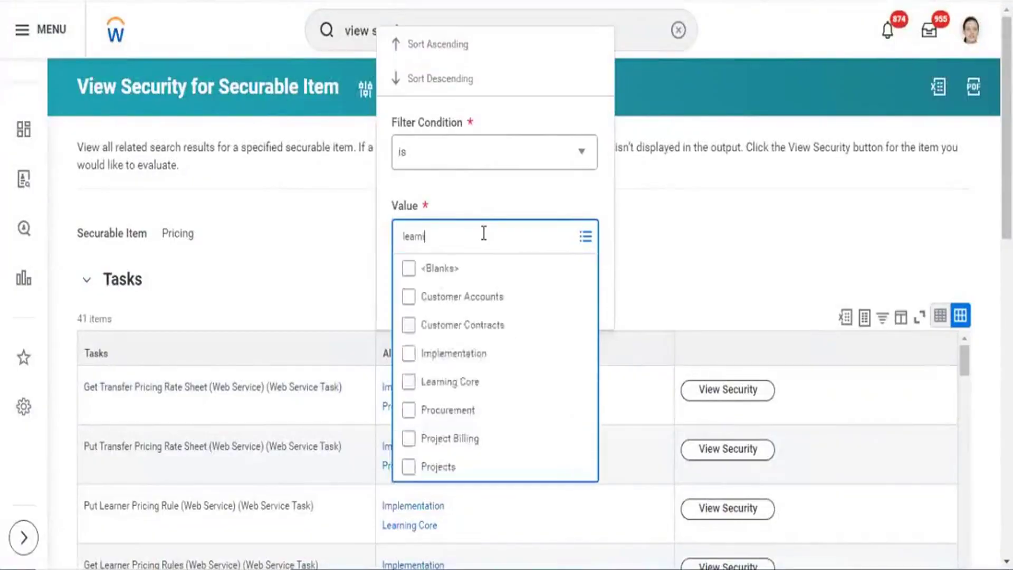
text(ing core)
key(Return)
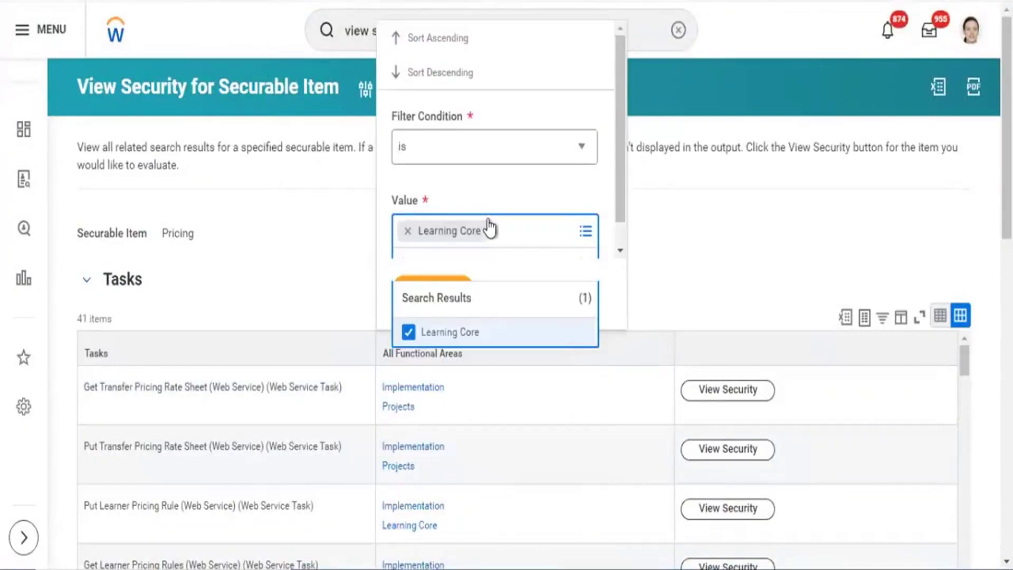
click(486, 202)
click(443, 294)
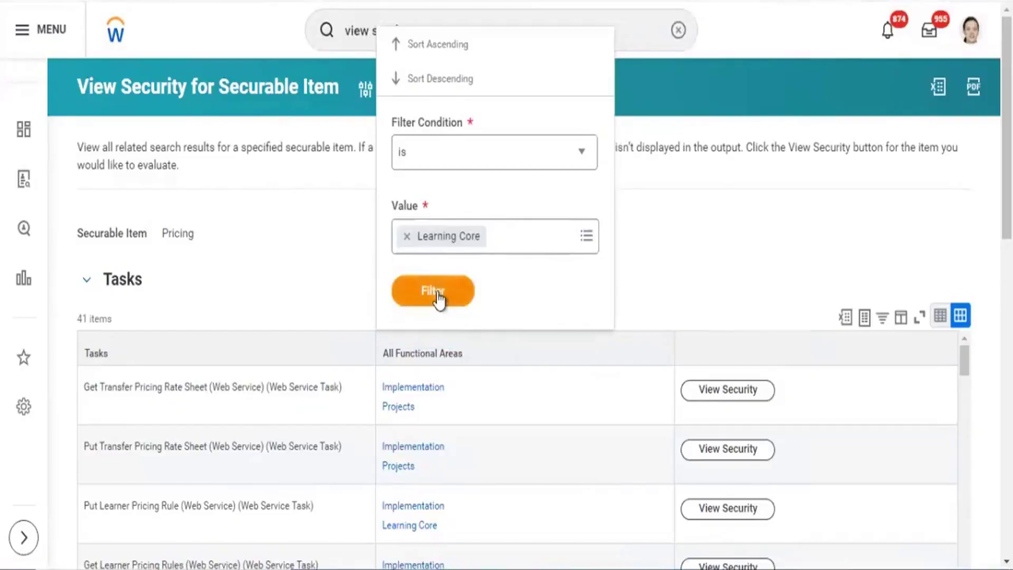
scroll(437, 301, down, 5)
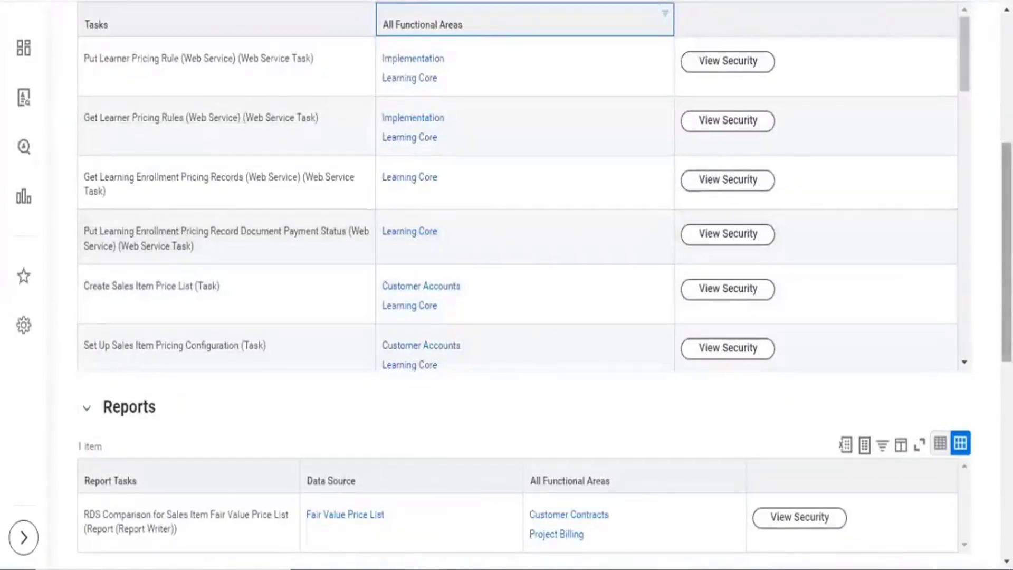
scroll(522, 285, up, 3)
scroll(712, 167, up, 1)
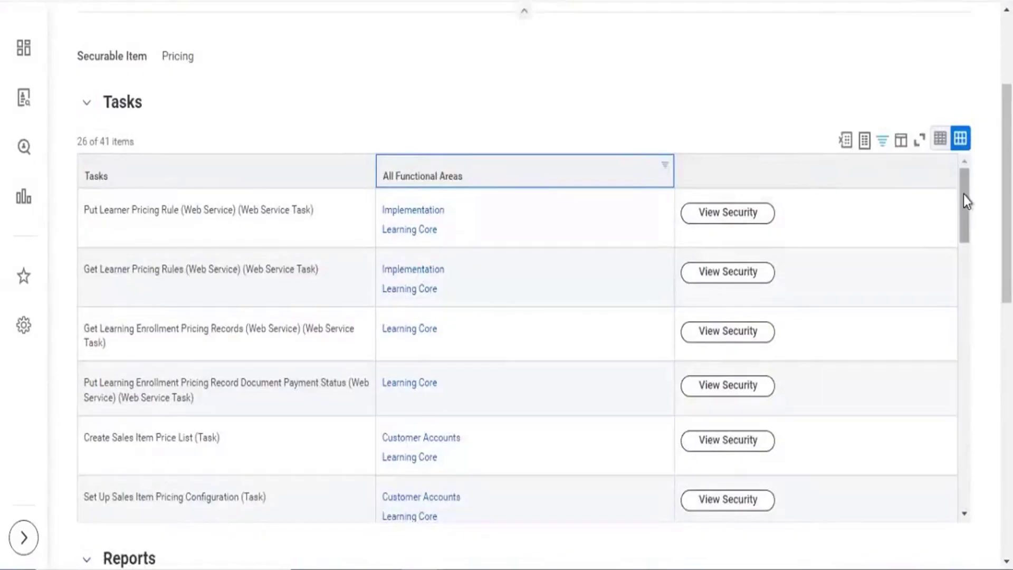
scroll(964, 228, down, 3)
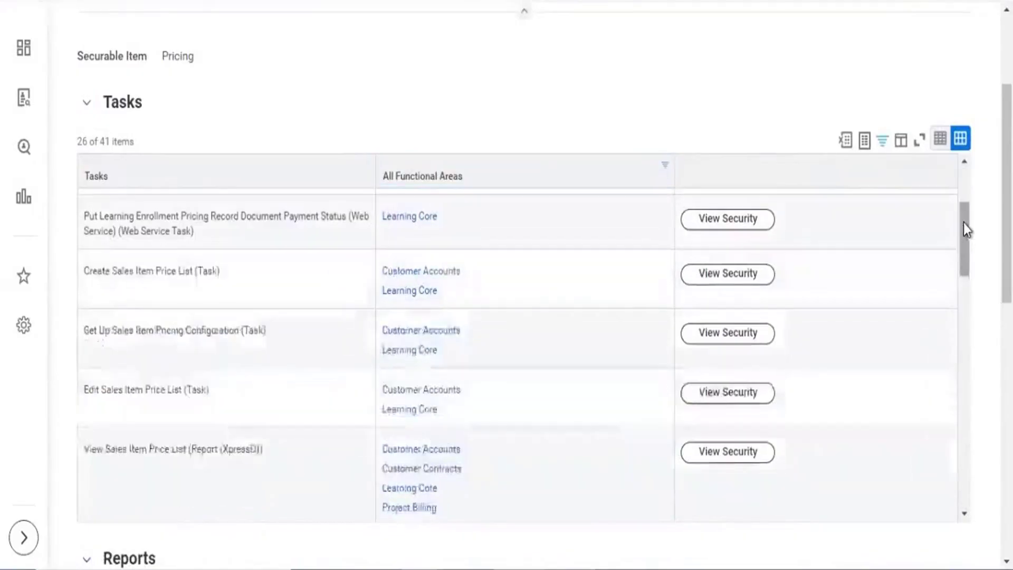
scroll(964, 242, down, 2)
scroll(964, 257, down, 1)
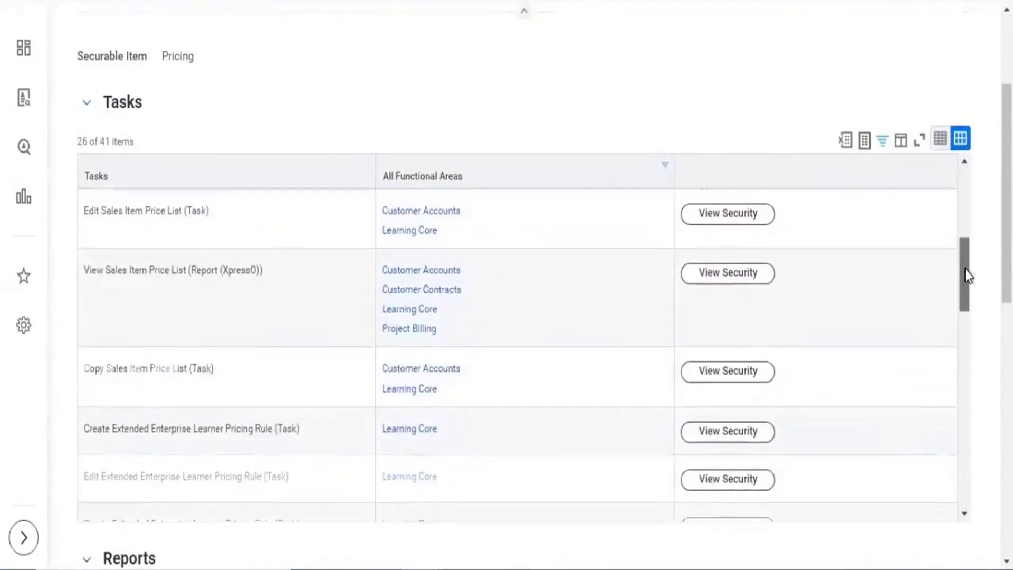
scroll(966, 283, down, 3)
scroll(969, 312, down, 3)
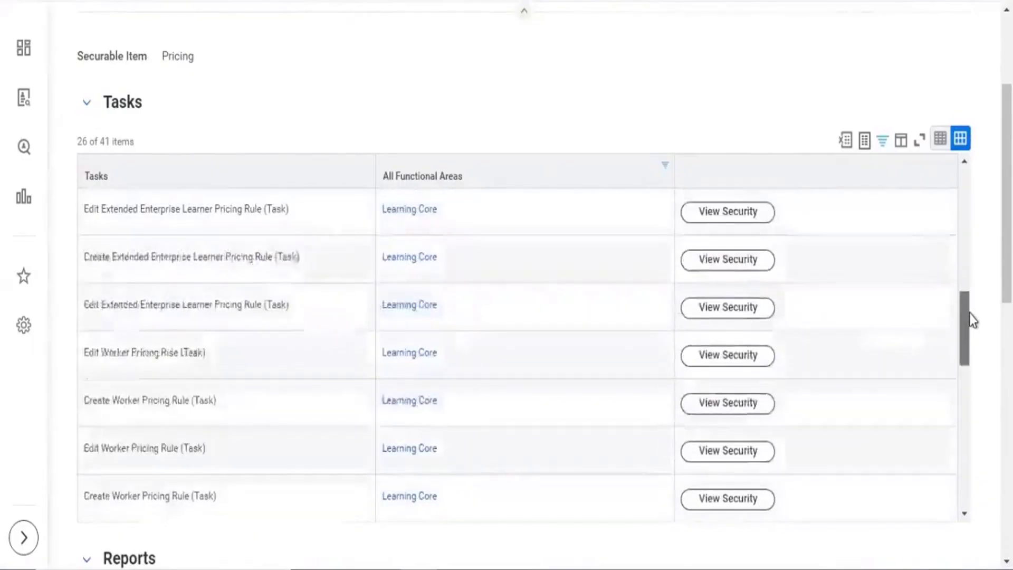
scroll(970, 320, down, 1)
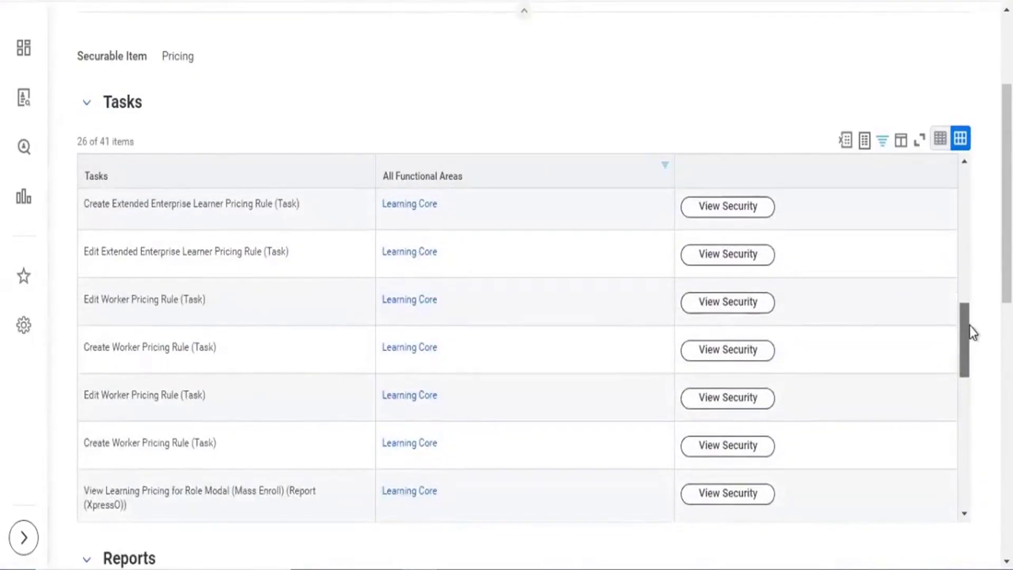
scroll(971, 336, down, 4)
scroll(975, 375, down, 5)
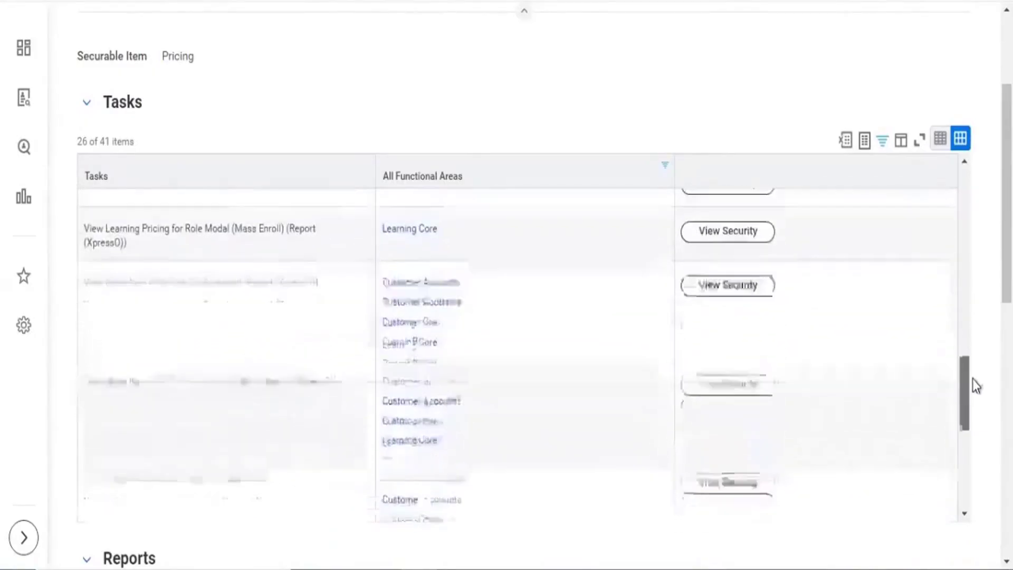
scroll(976, 431, down, 5)
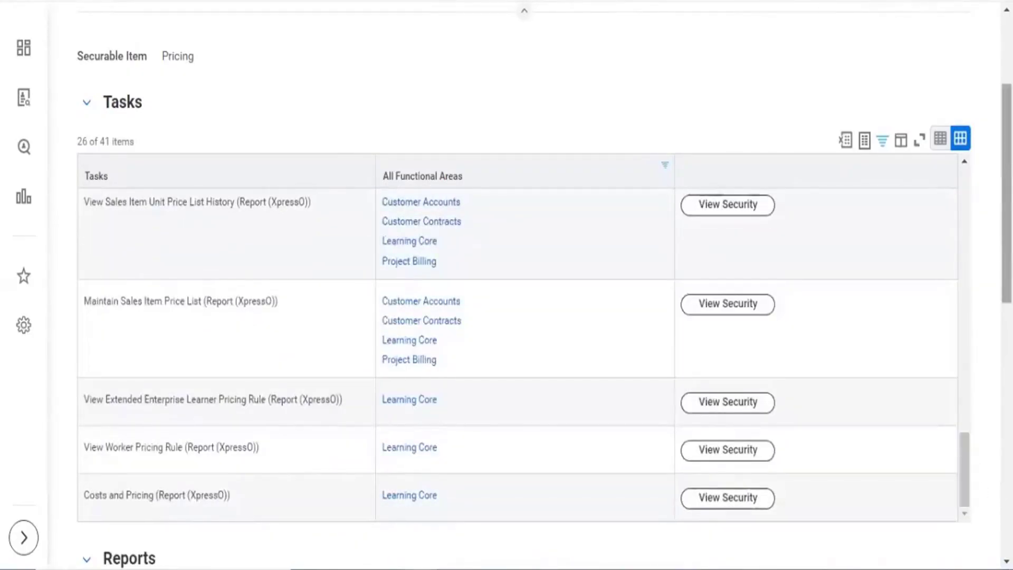
scroll(977, 482, down, 3)
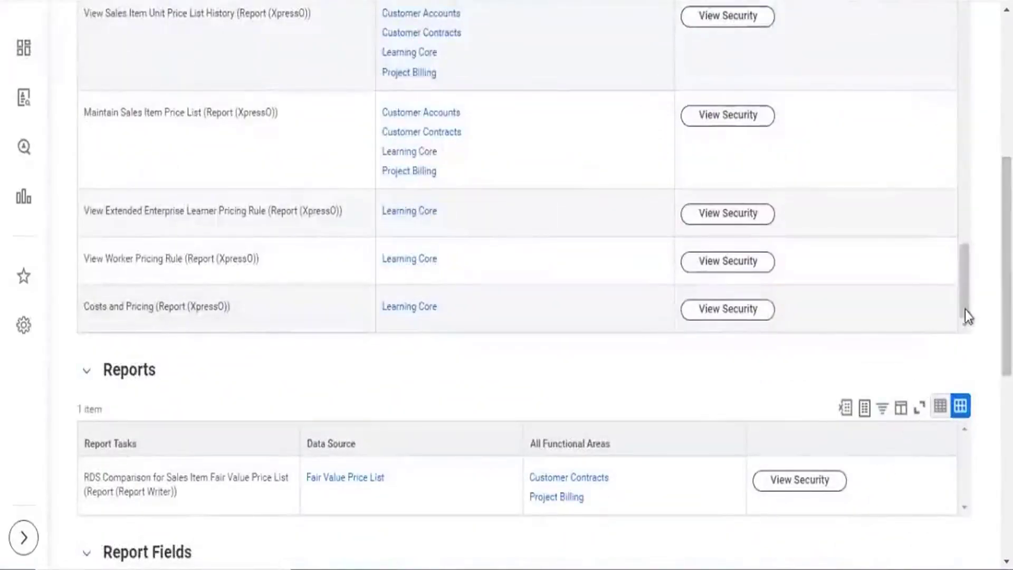
drag(965, 310, 960, 290)
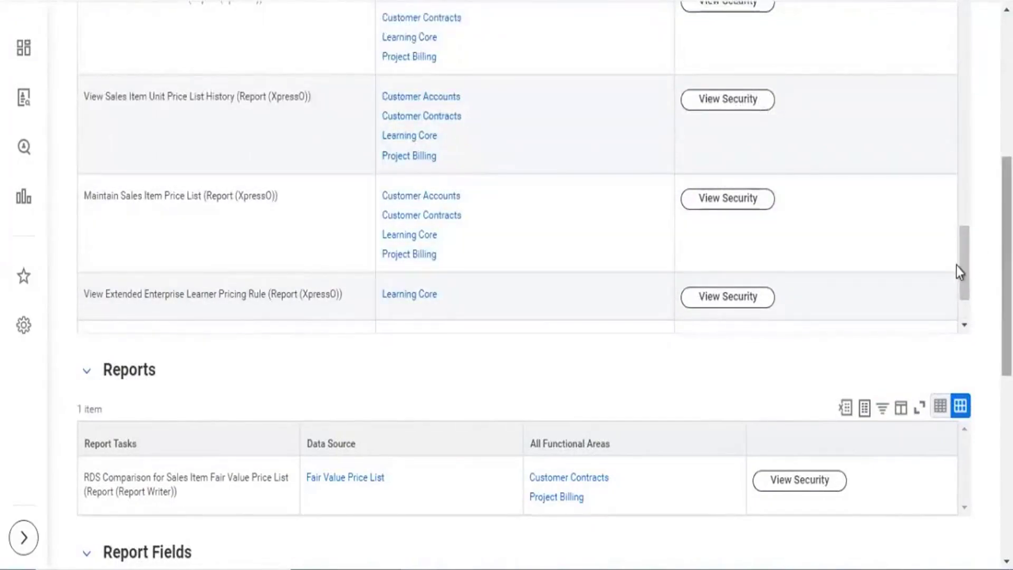
scroll(958, 230, up, 5)
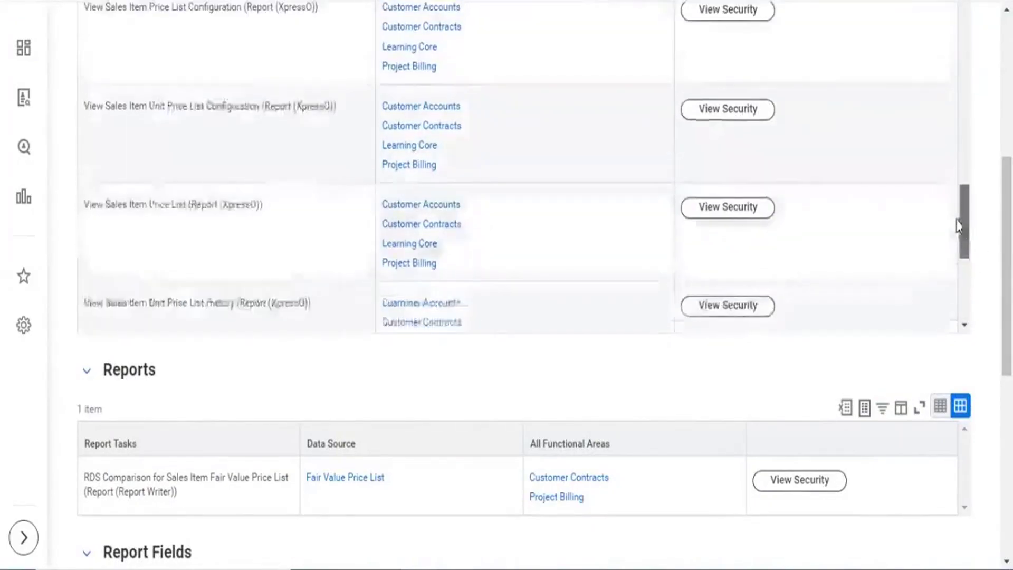
scroll(947, 192, up, 4)
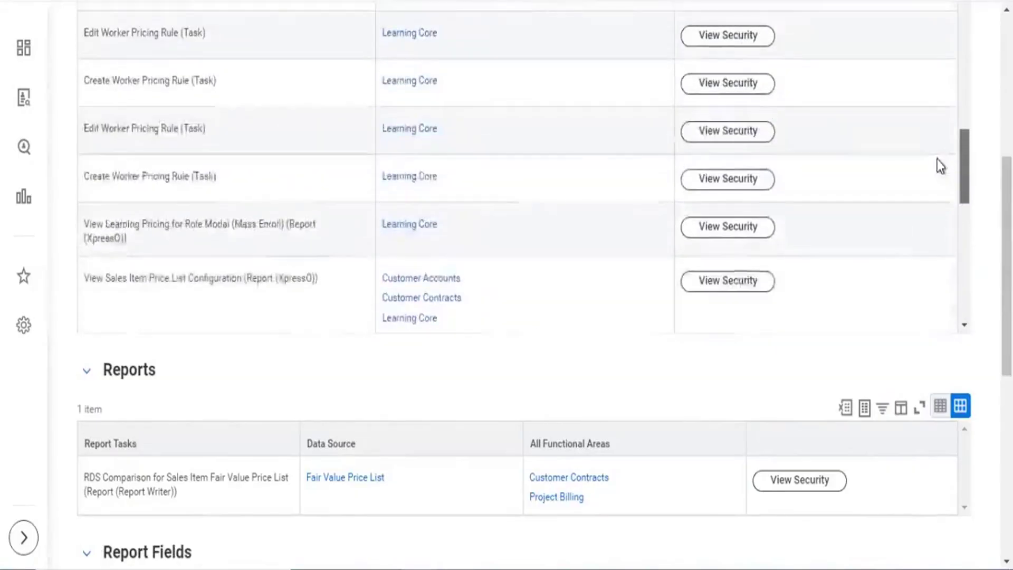
scroll(937, 157, up, 3)
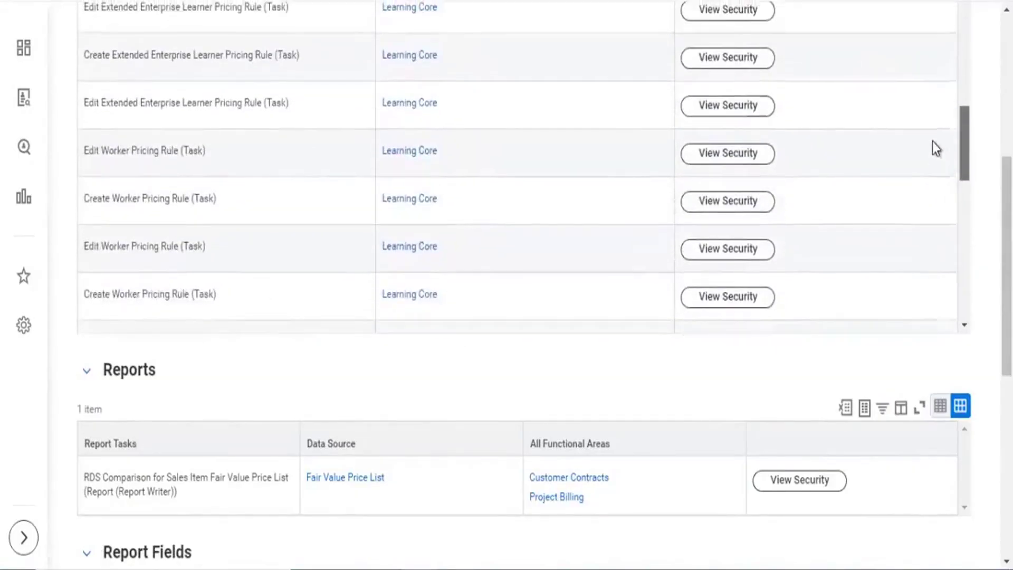
scroll(930, 139, up, 2)
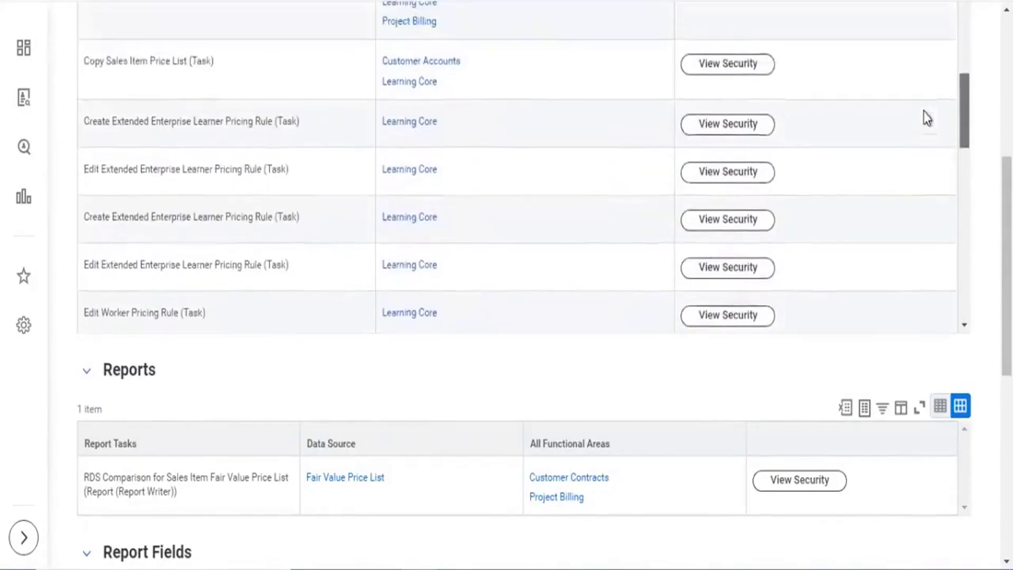
scroll(920, 100, up, 4)
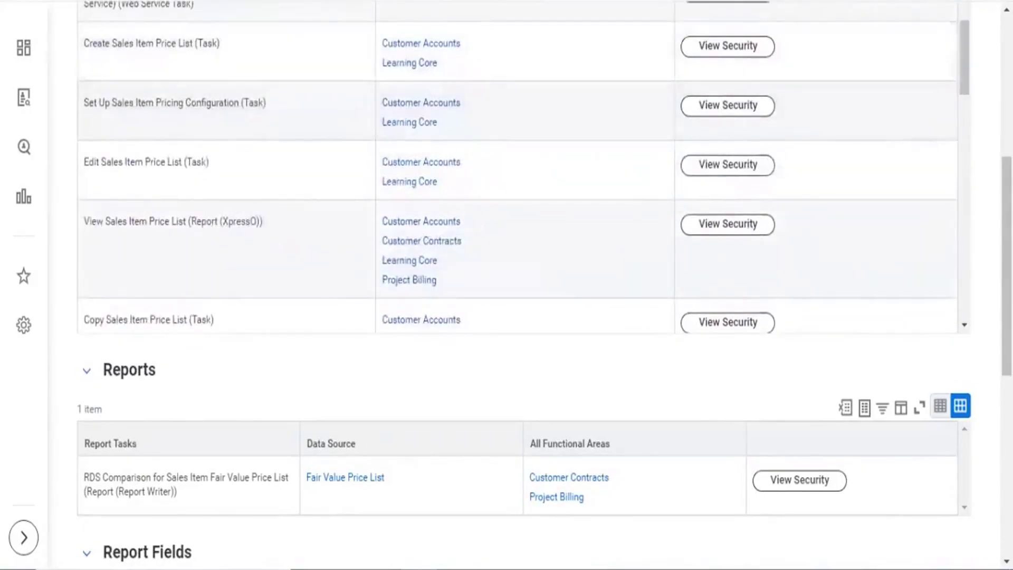
scroll(970, 221, up, 3)
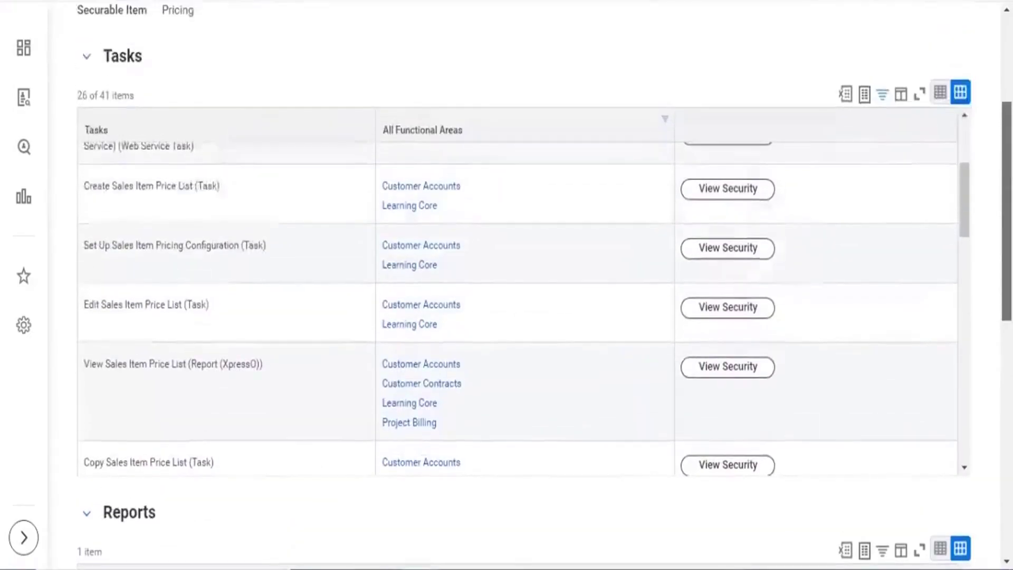
drag(968, 217, 954, 172)
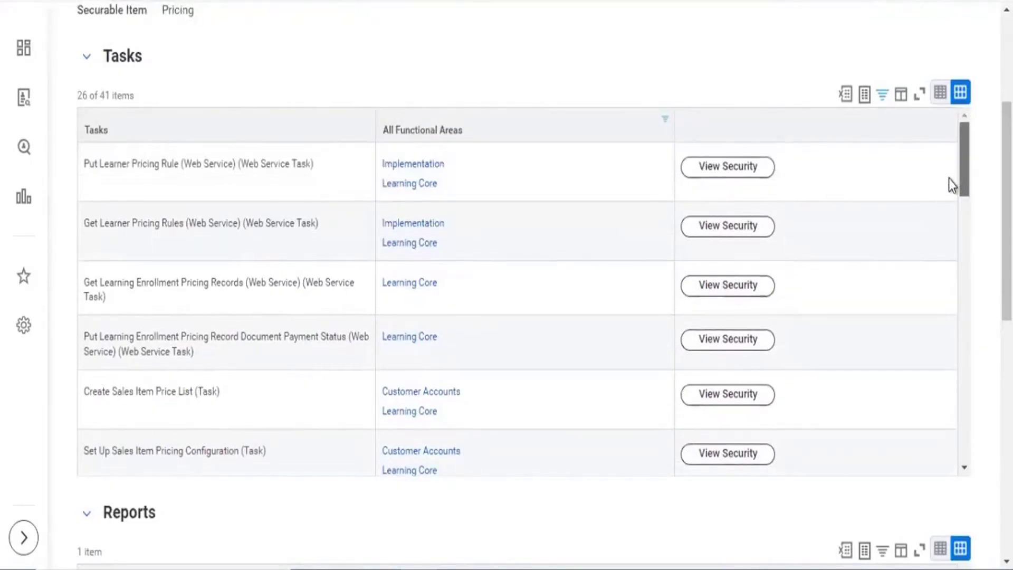
scroll(948, 182, down, 3)
drag(951, 204, 951, 272)
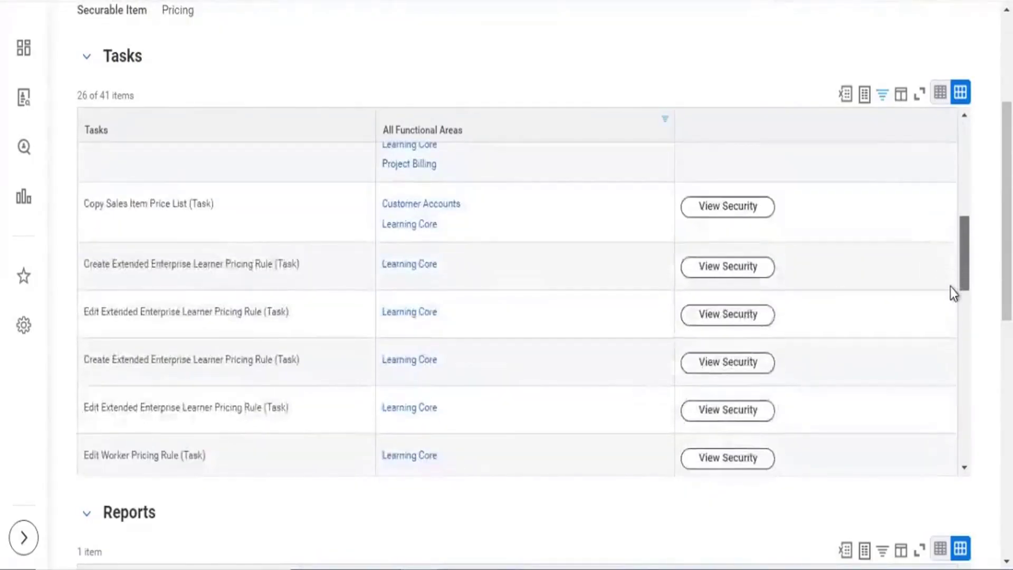
scroll(951, 287, down, 5)
scroll(951, 330, down, 1)
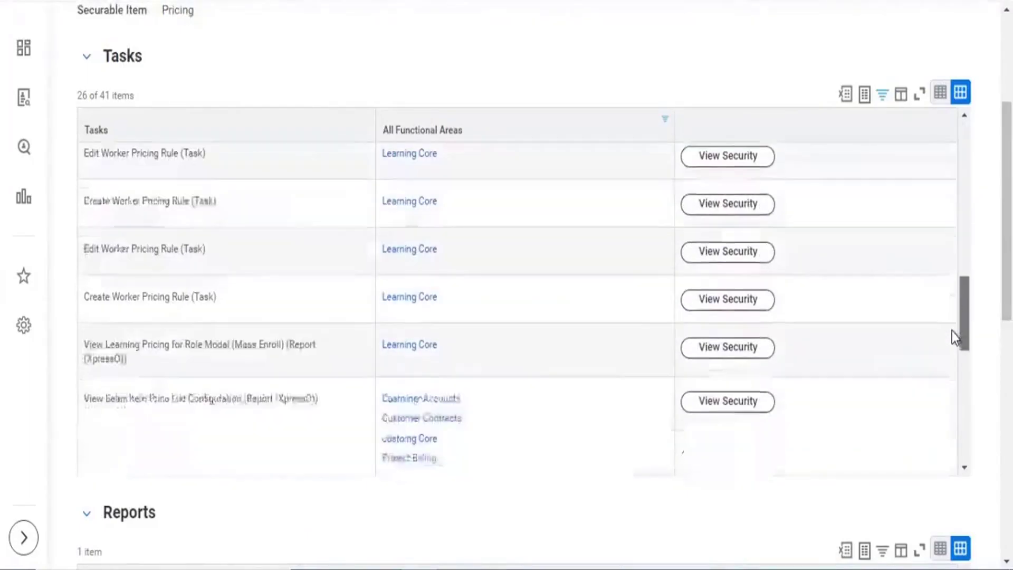
scroll(951, 340, down, 2)
scroll(952, 358, down, 4)
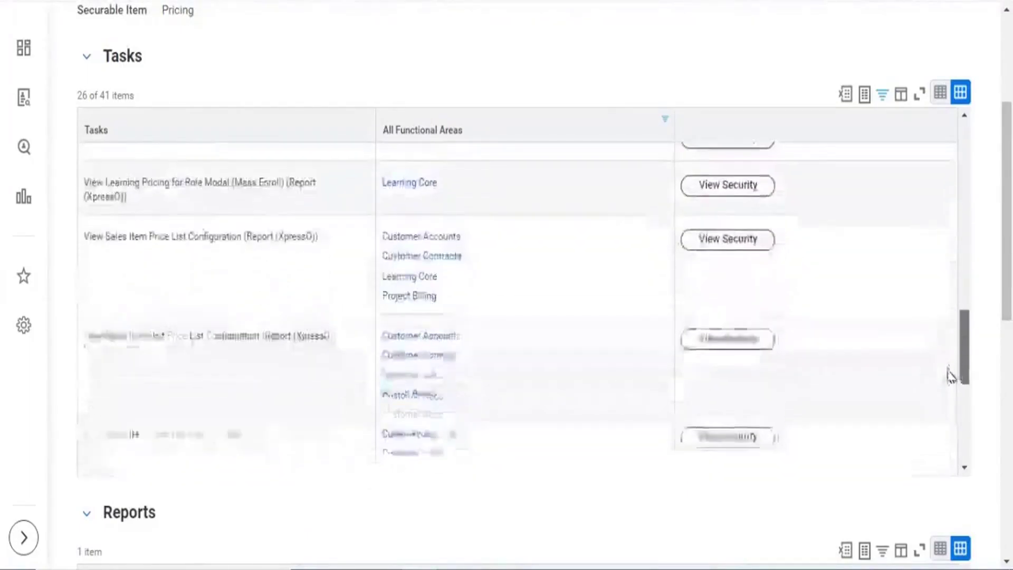
scroll(944, 411, down, 5)
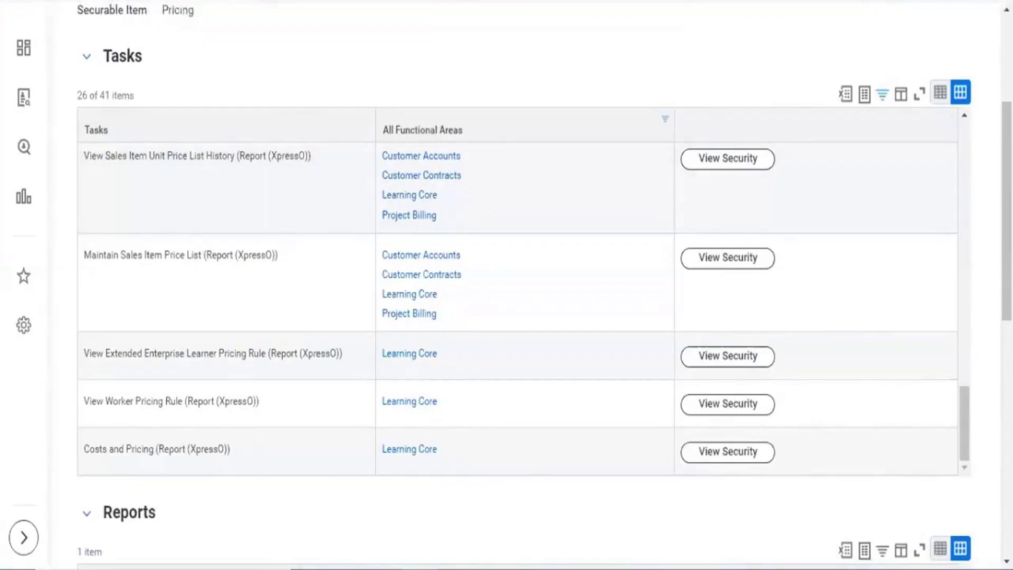
Step: Replace the global search query with 'edit course' to find the course editing tasks
scroll(527, 285, up, 5)
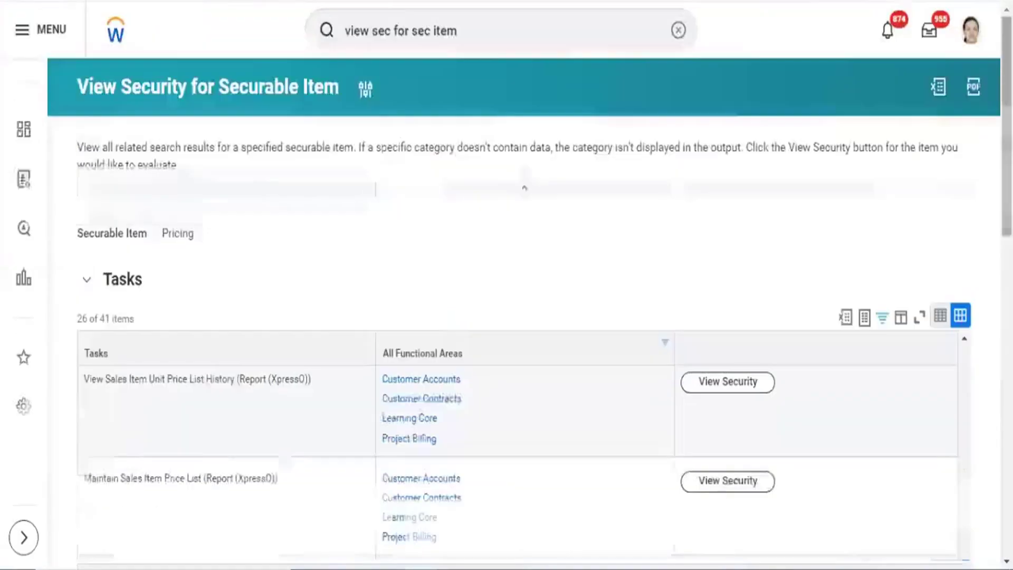
double_click(604, 26)
key(ctrl+a)
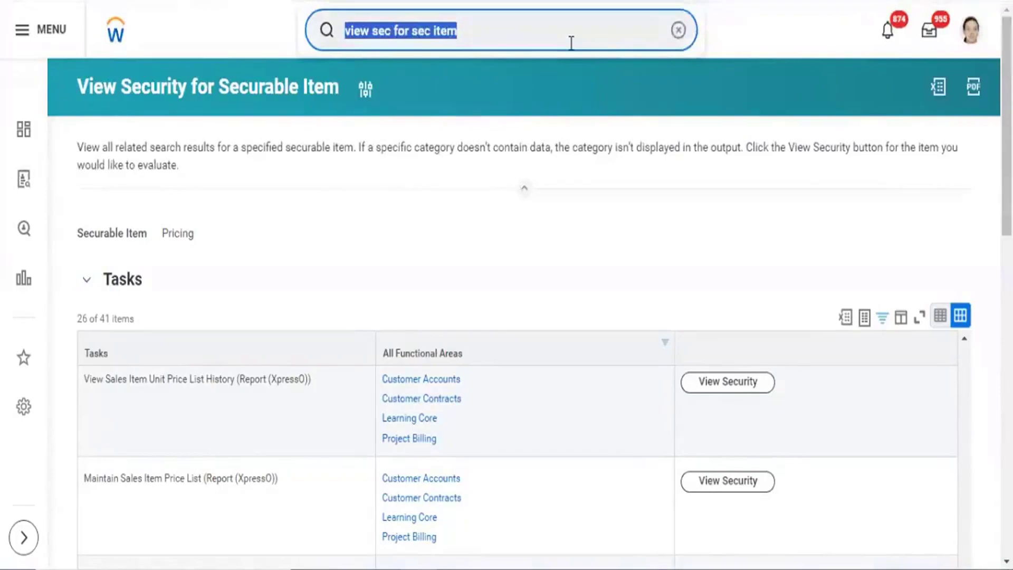
text(create)
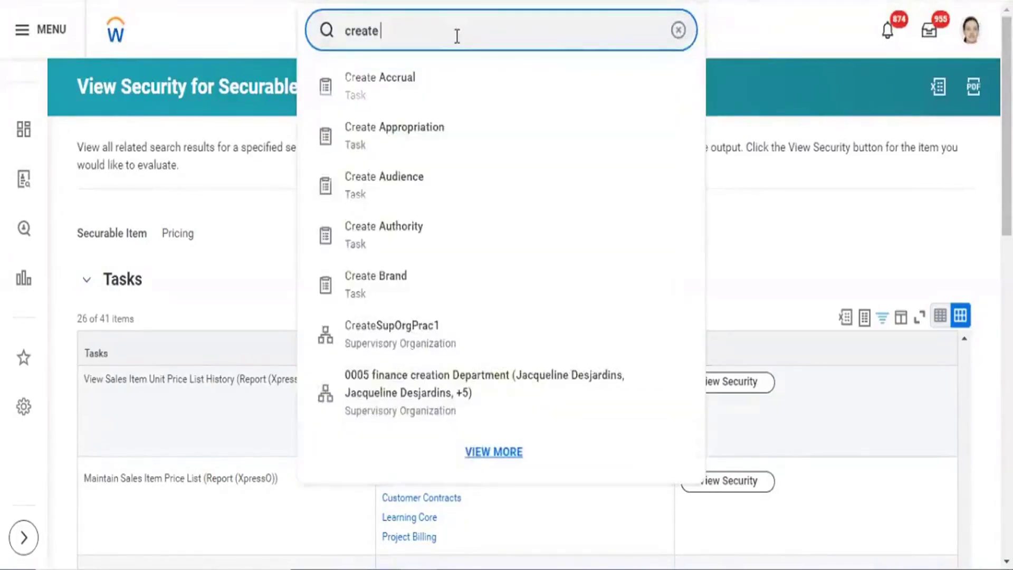
text( cours)
key(BackSpace)
key(BackSpace)
key(BackSpace)
key(BackSpace)
key(BackSpace)
key(BackSpace)
key(BackSpace)
key(BackSpace)
key(BackSpace)
key(BackSpace)
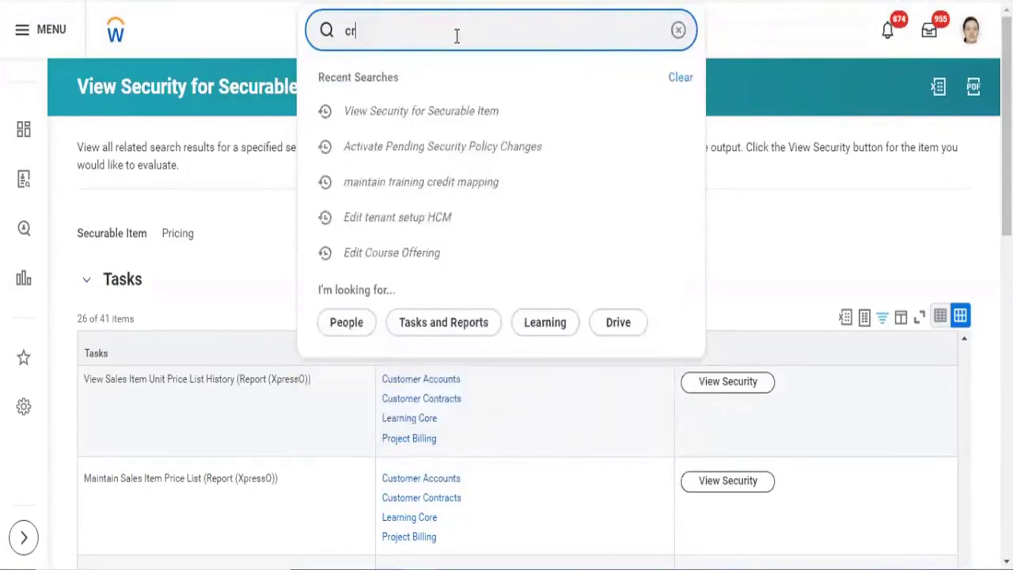
key(BackSpace)
key(BackSpace)
text(edit course)
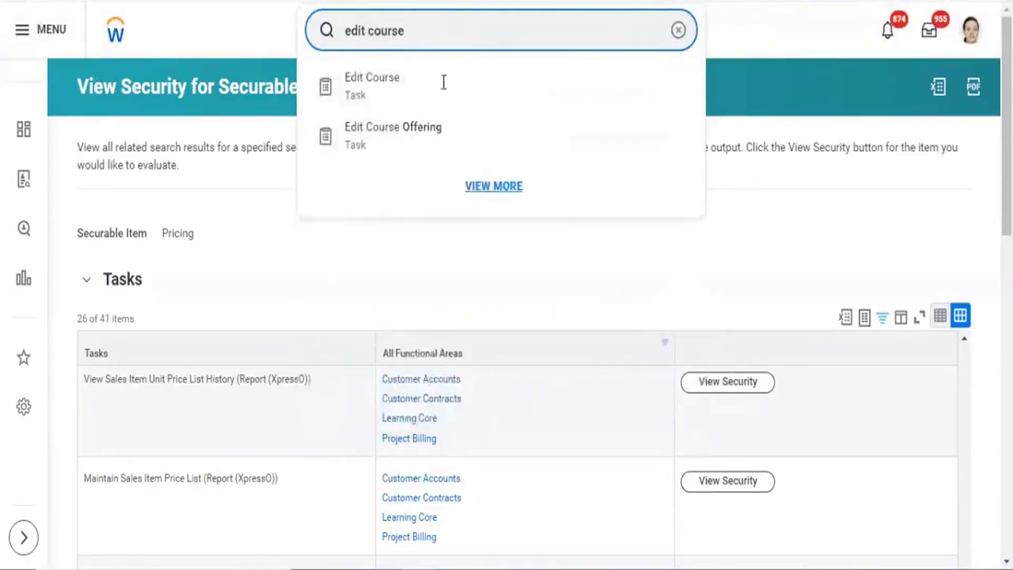
Step: Start Edit Course for the 'Workday Learning Business Process Validation' course
click(406, 92)
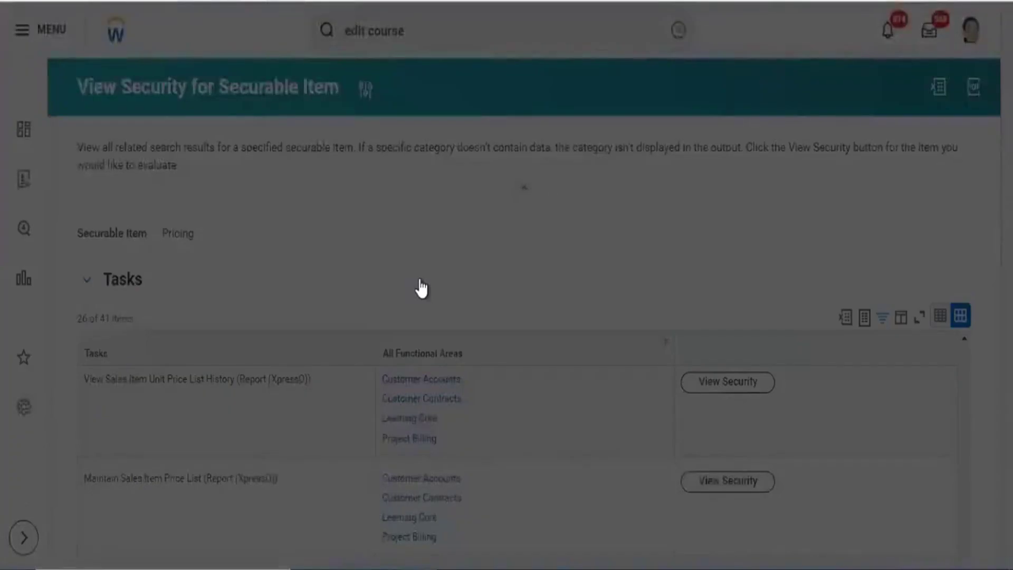
click(399, 193)
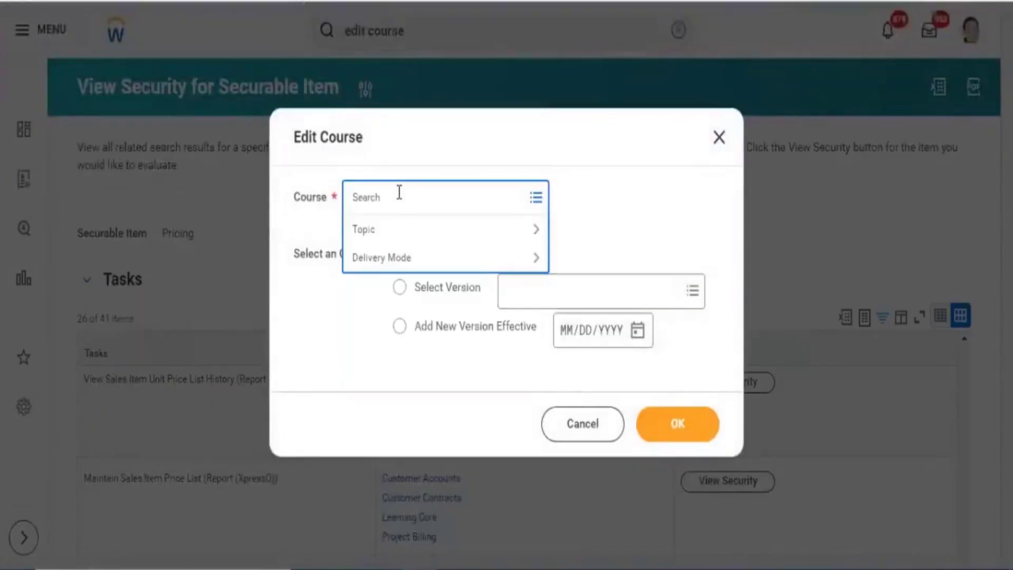
text(Workday Learning)
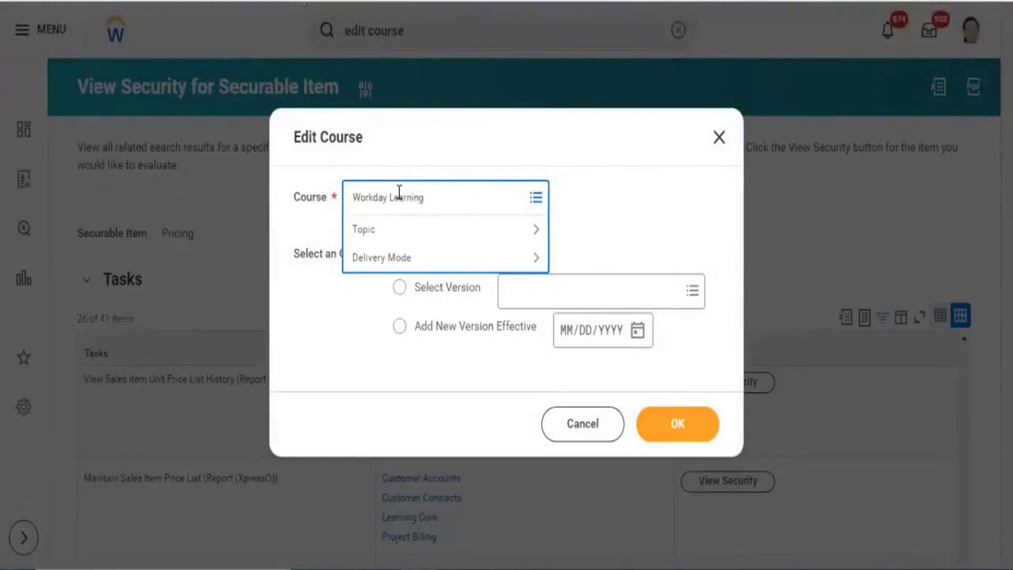
key(Return)
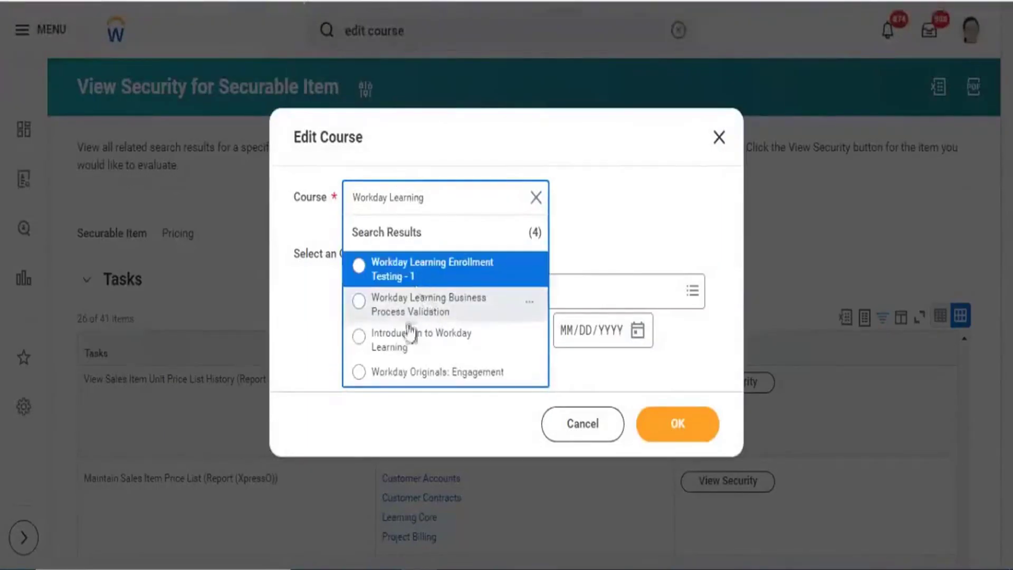
click(421, 315)
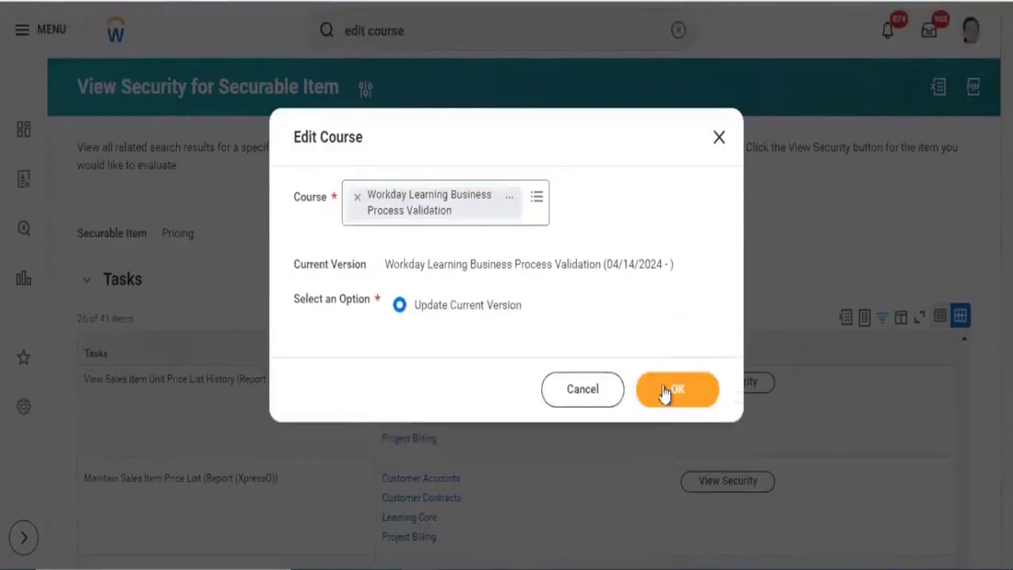
click(664, 392)
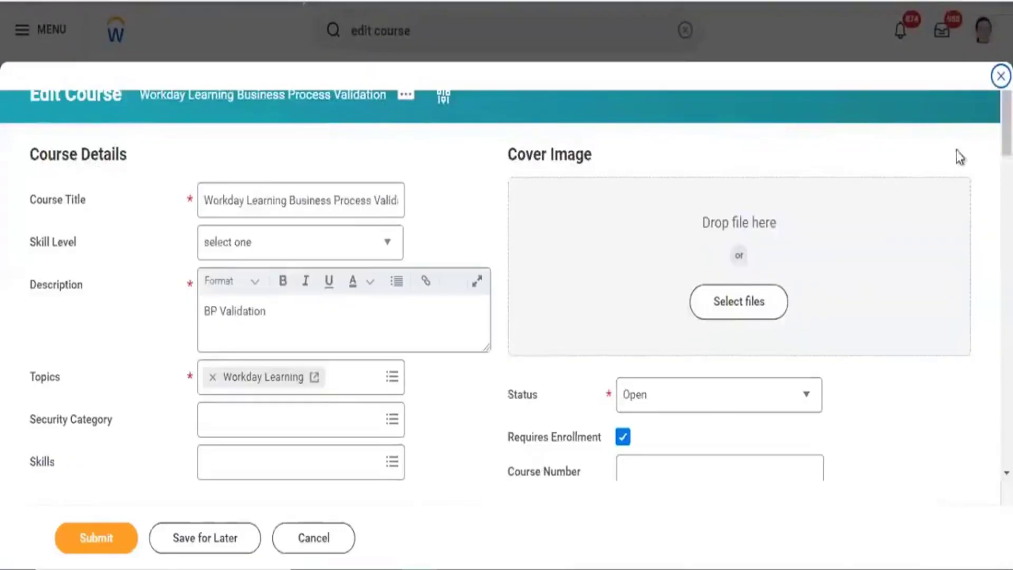
scroll(507, 285, down, 12)
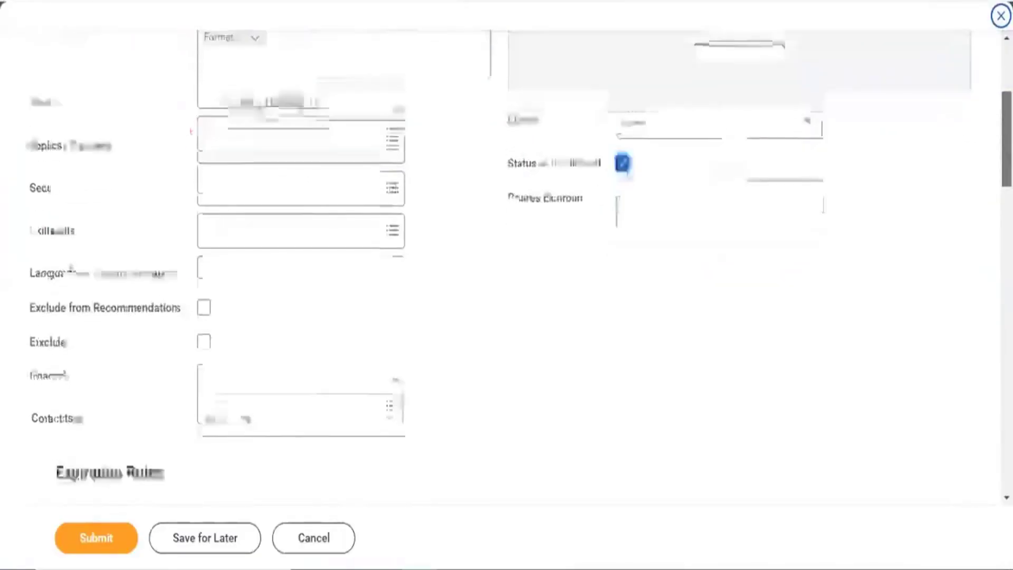
scroll(506, 269, down, 7)
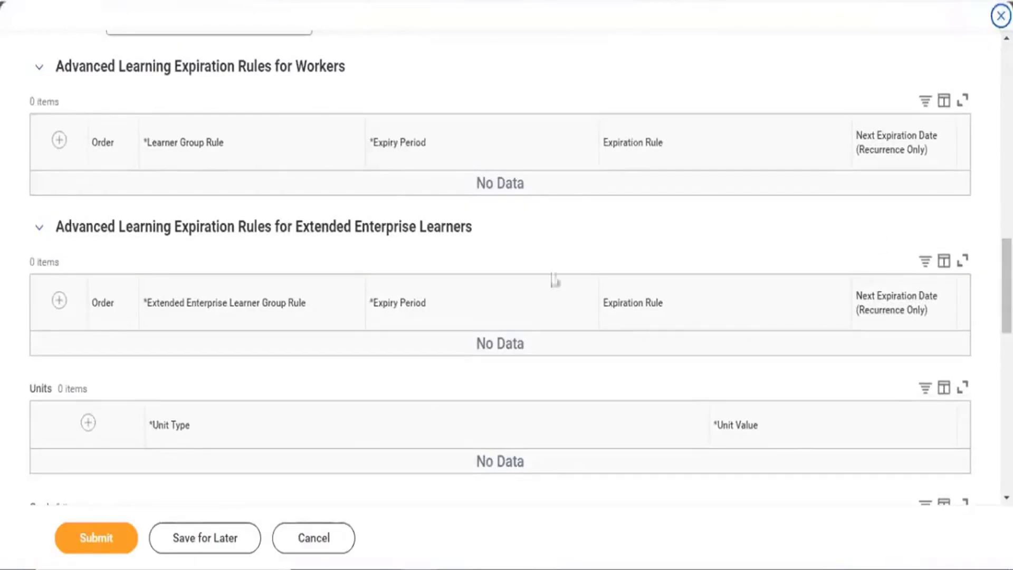
scroll(1007, 285, down, 3)
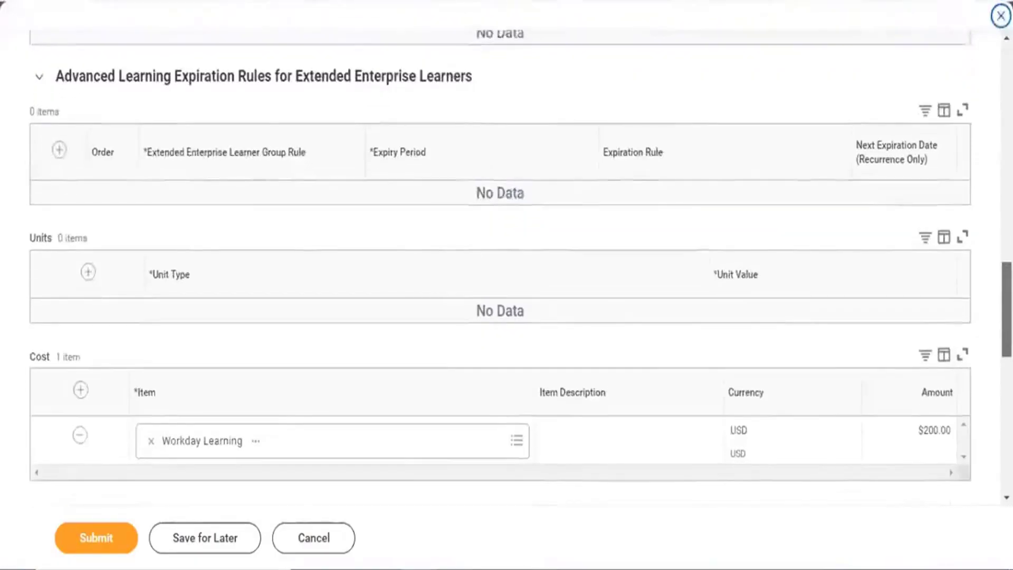
scroll(696, 300, down, 1)
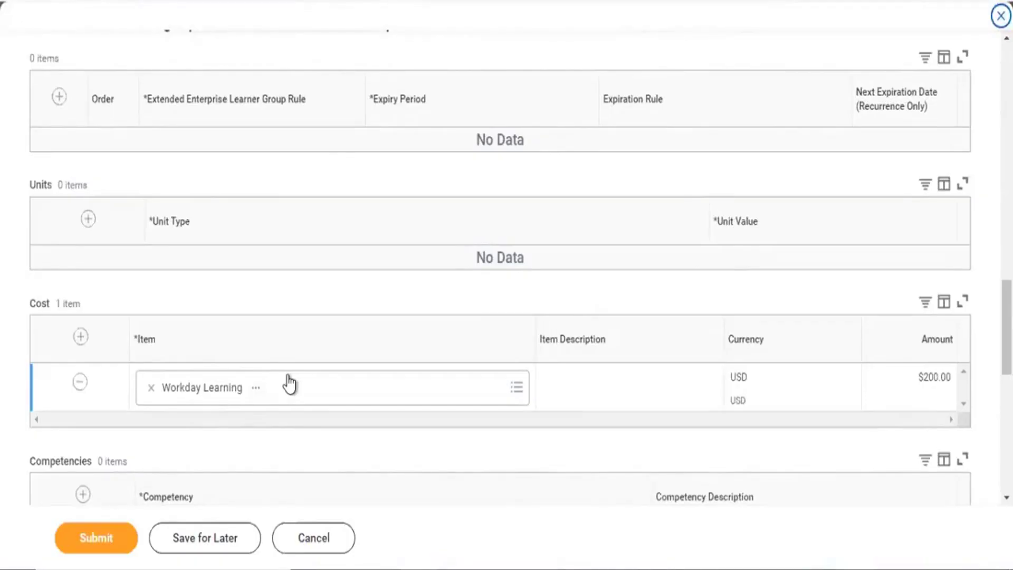
Step: Open the Workday Learning sales item in a new tab and view its Sales Item Pricing
right_click(198, 394)
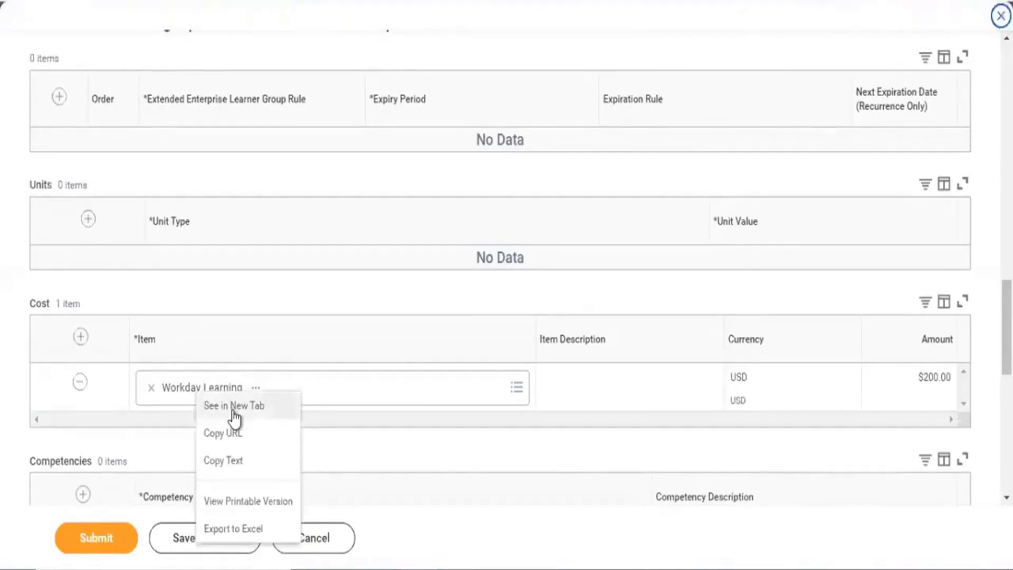
click(235, 406)
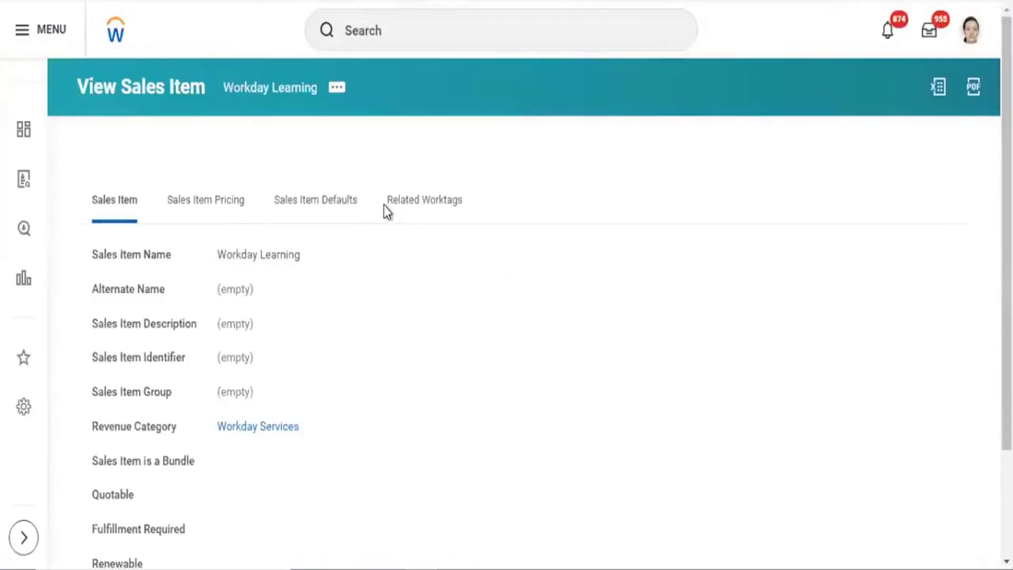
click(211, 199)
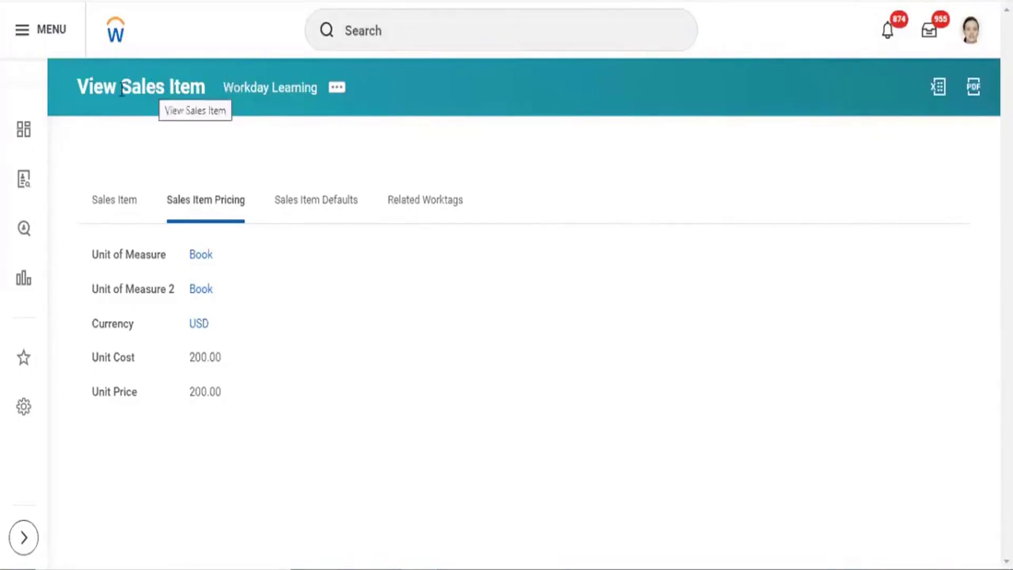
double_click(159, 86)
drag(172, 111, 216, 90)
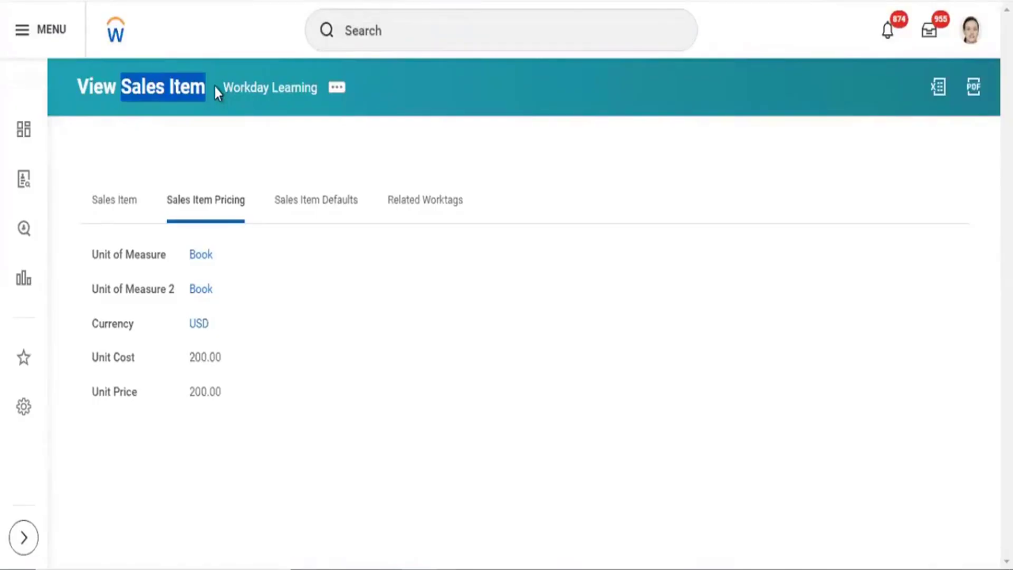
Step: Search 'bp:enroll' and open the Enroll in Content (Default Definition) business process
click(434, 21)
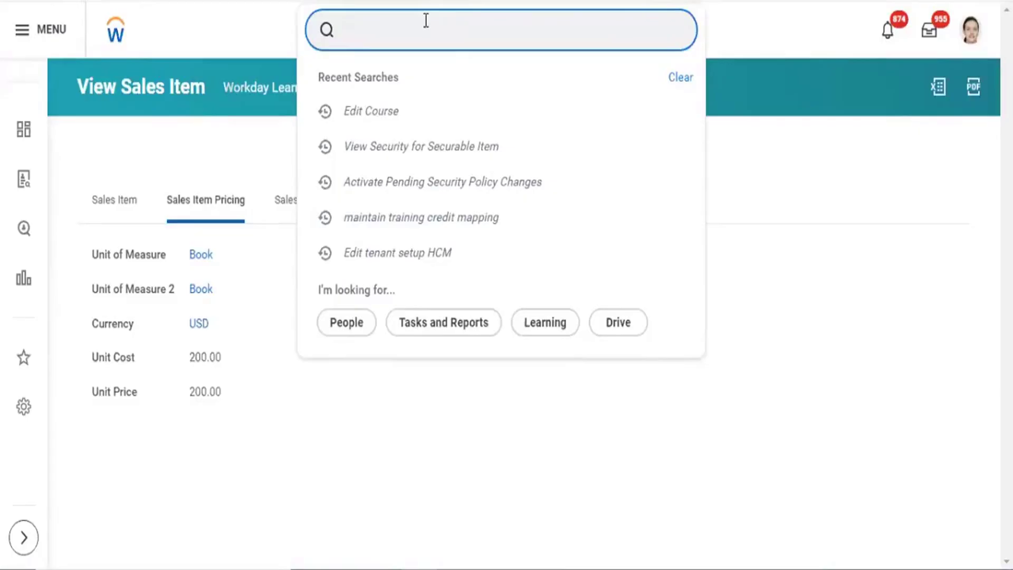
text(bp:)
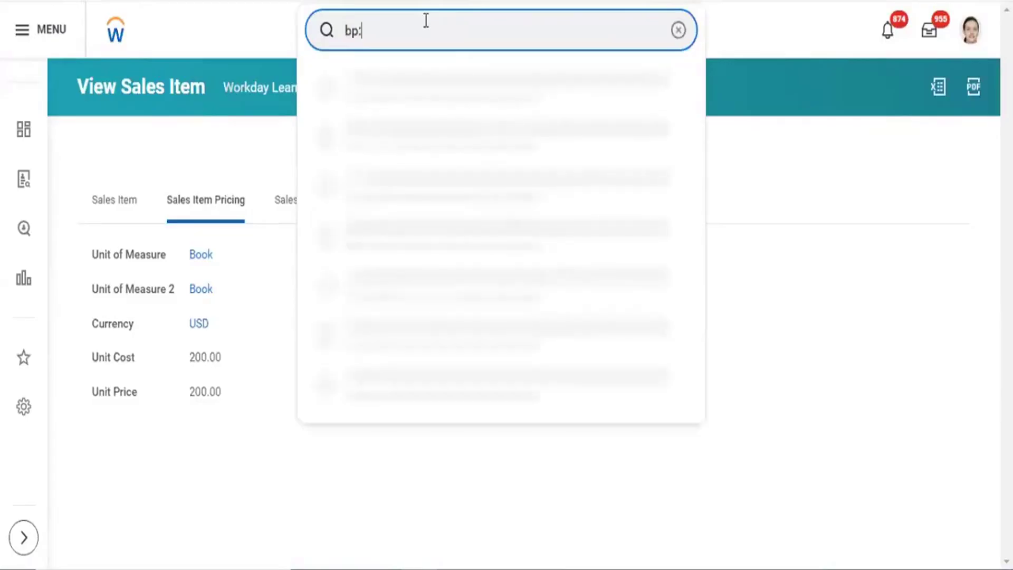
text(enroll)
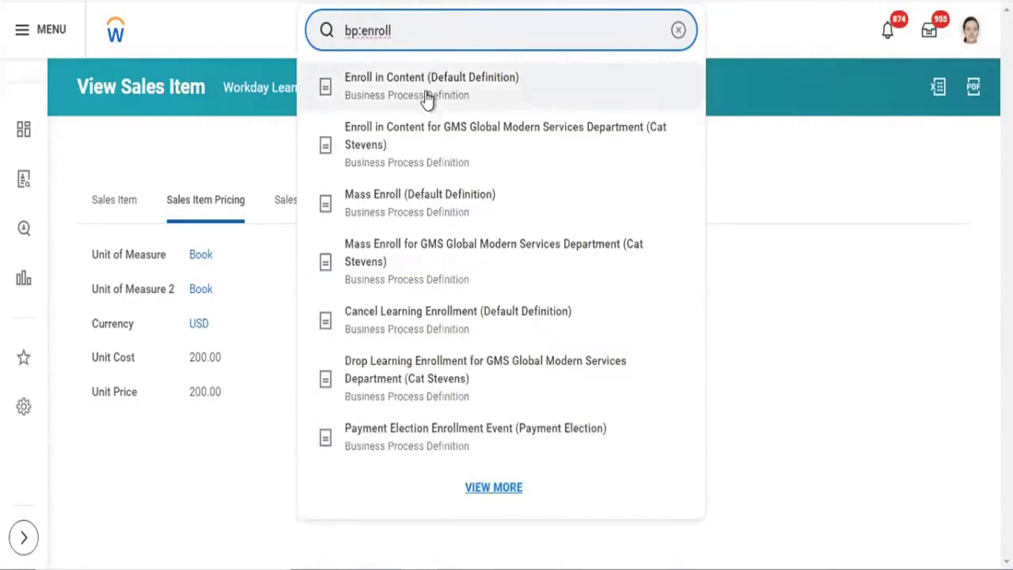
click(426, 94)
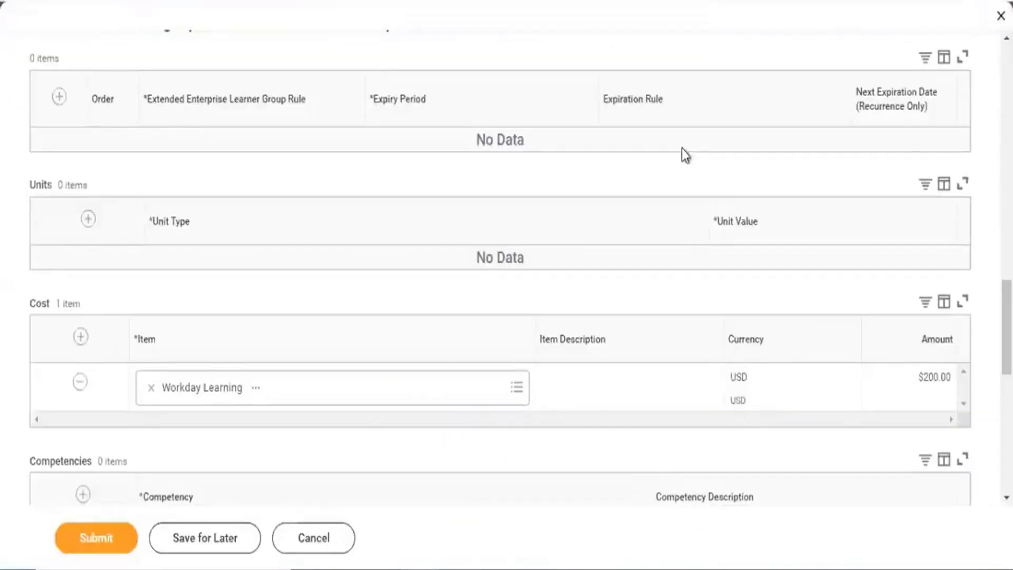
scroll(778, 204, up, 20)
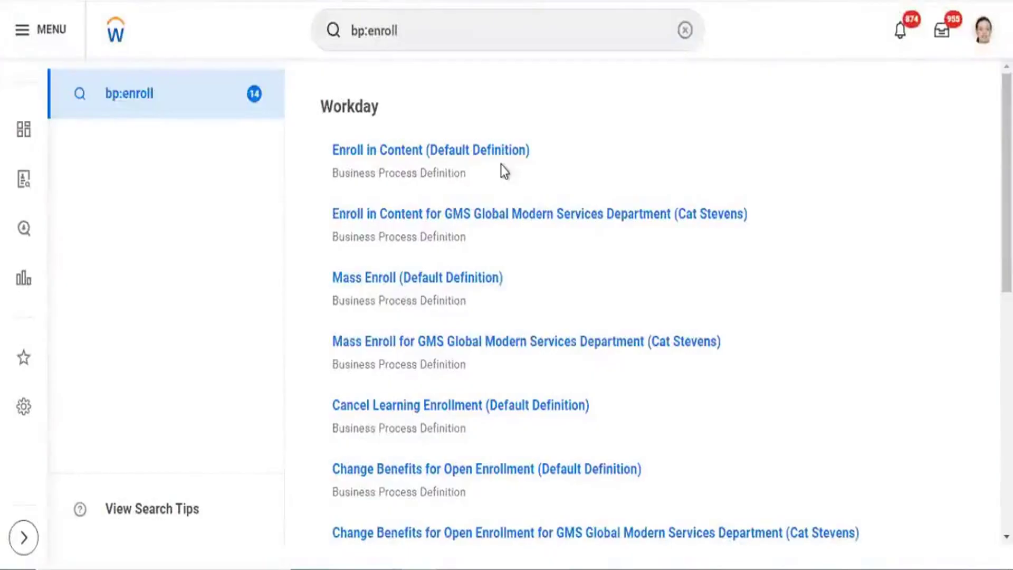
mouse_move(502, 164)
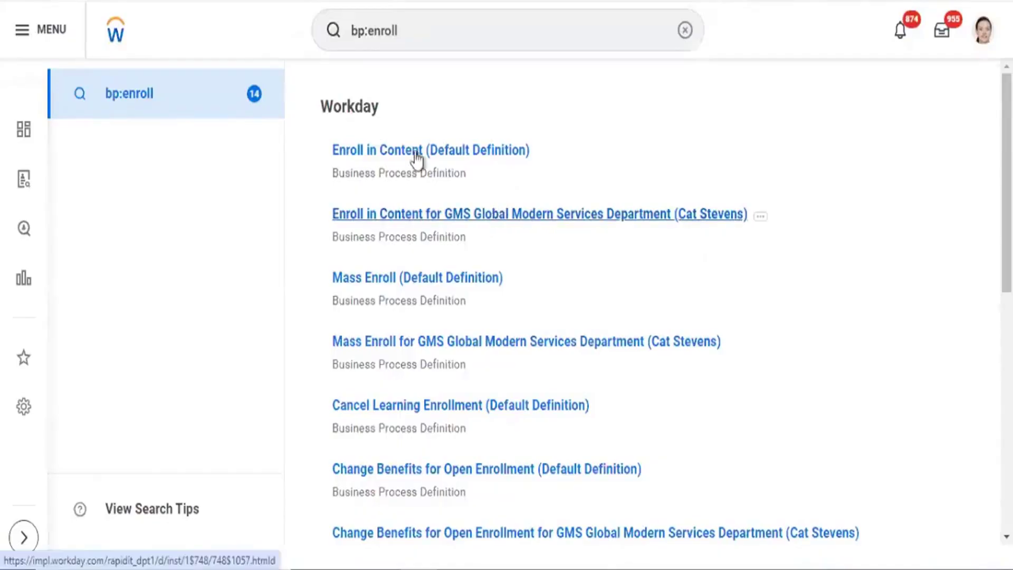
Step: View the GMS Enroll in Content definition, then cancel the unsaved Edit Course form
click(477, 216)
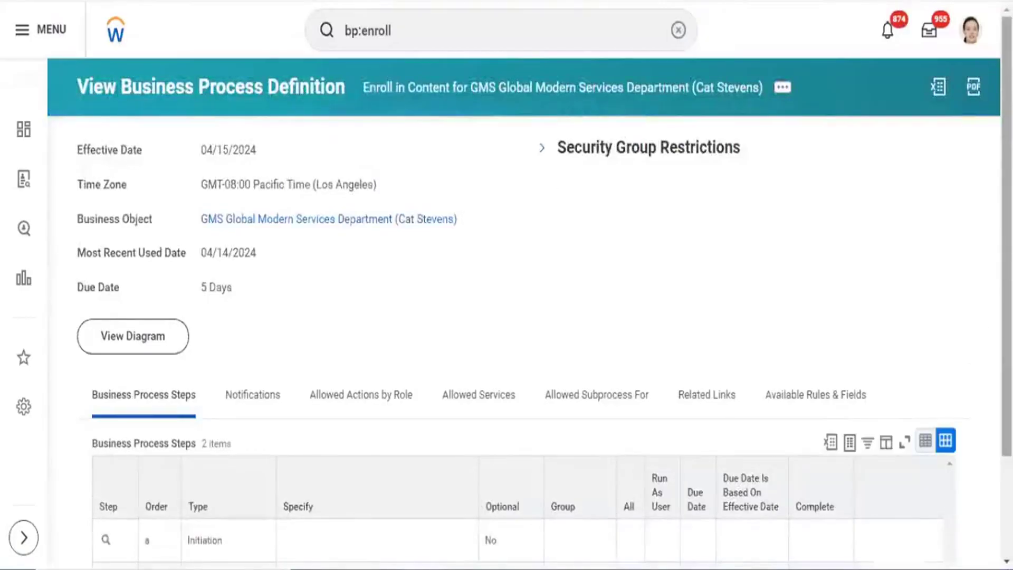
scroll(737, 240, down, 3)
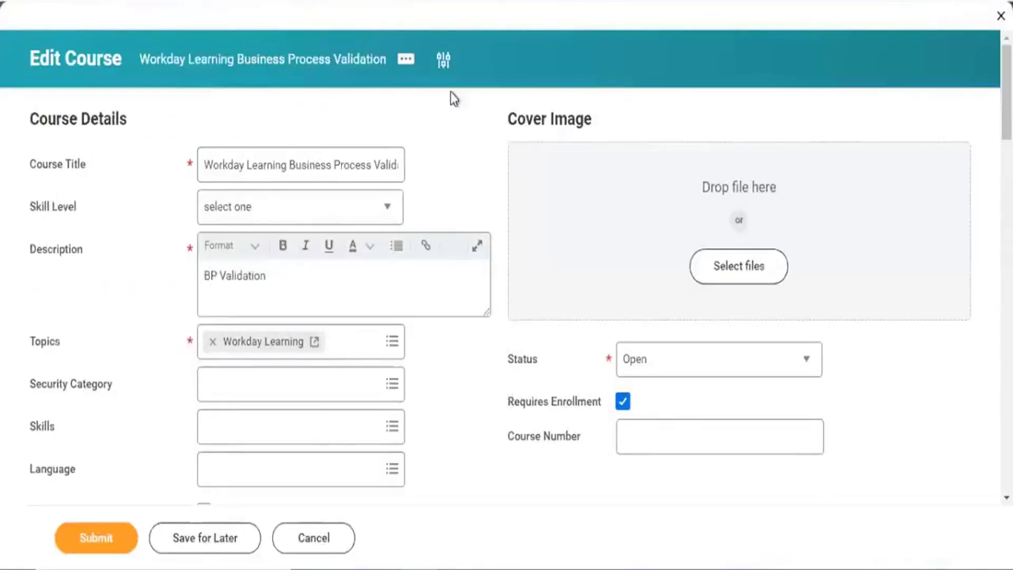
drag(452, 95, 311, 421)
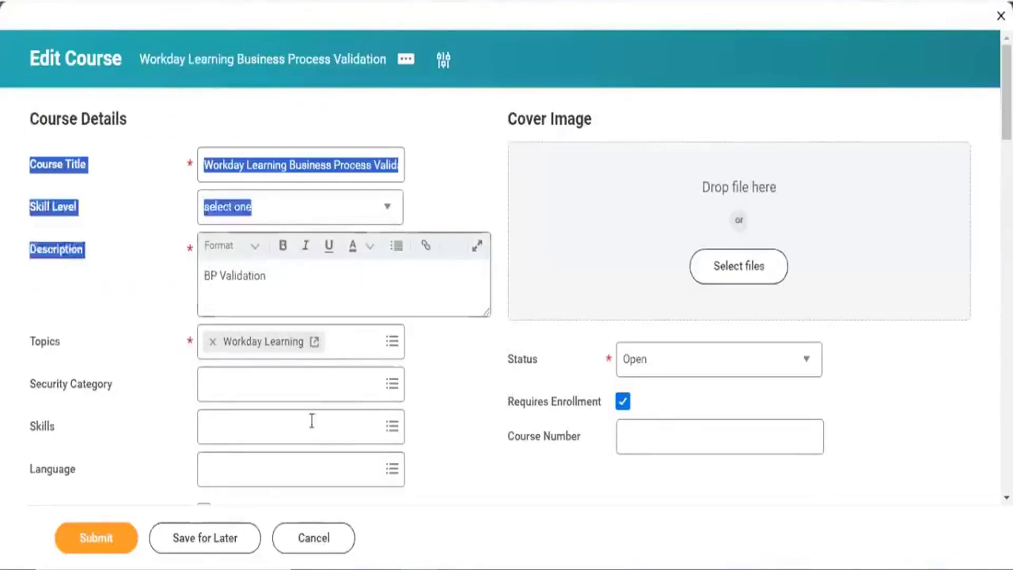
click(309, 537)
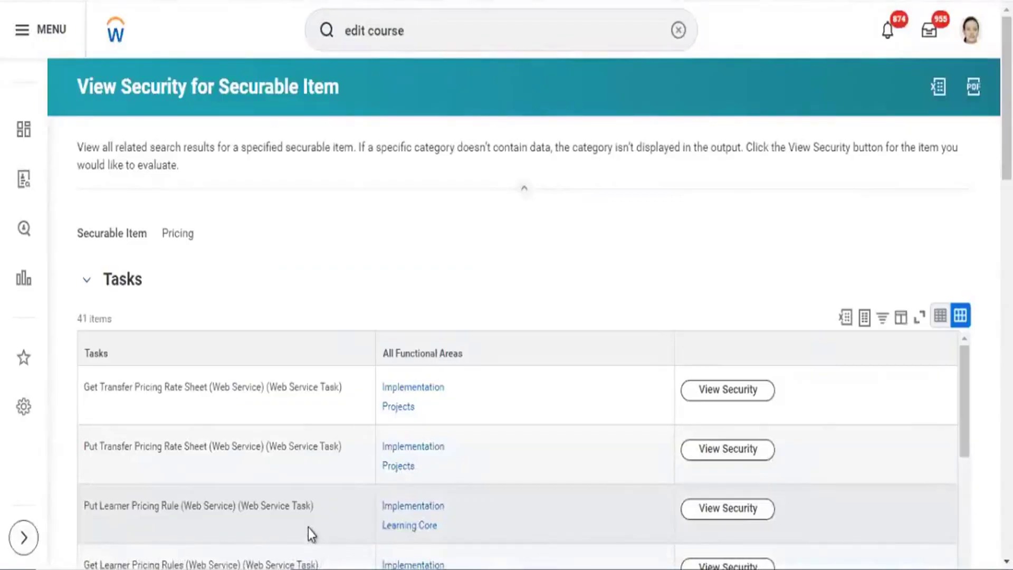
Step: Go to the Workday home page and open Learning Admin from View All Apps
click(428, 27)
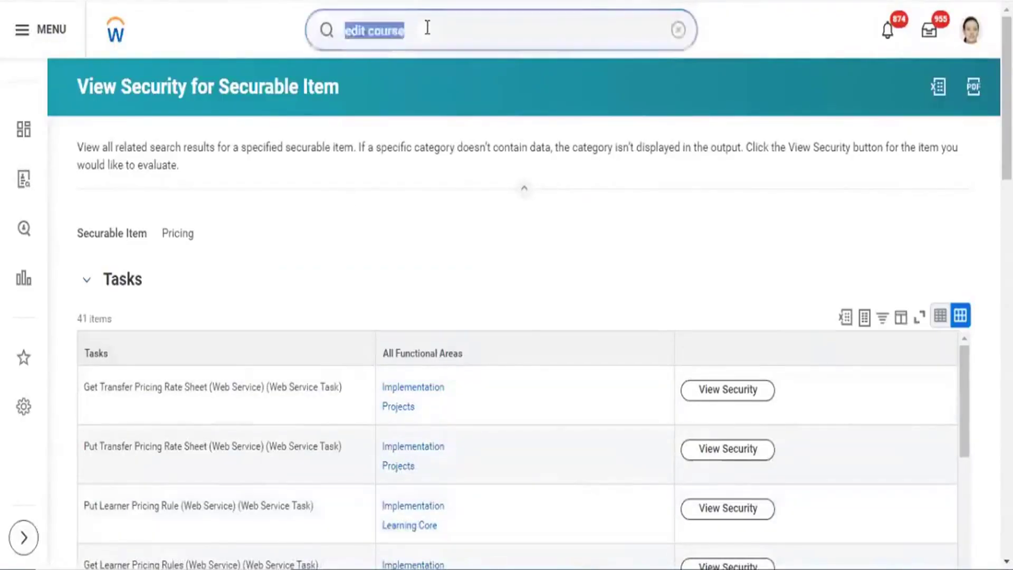
click(116, 38)
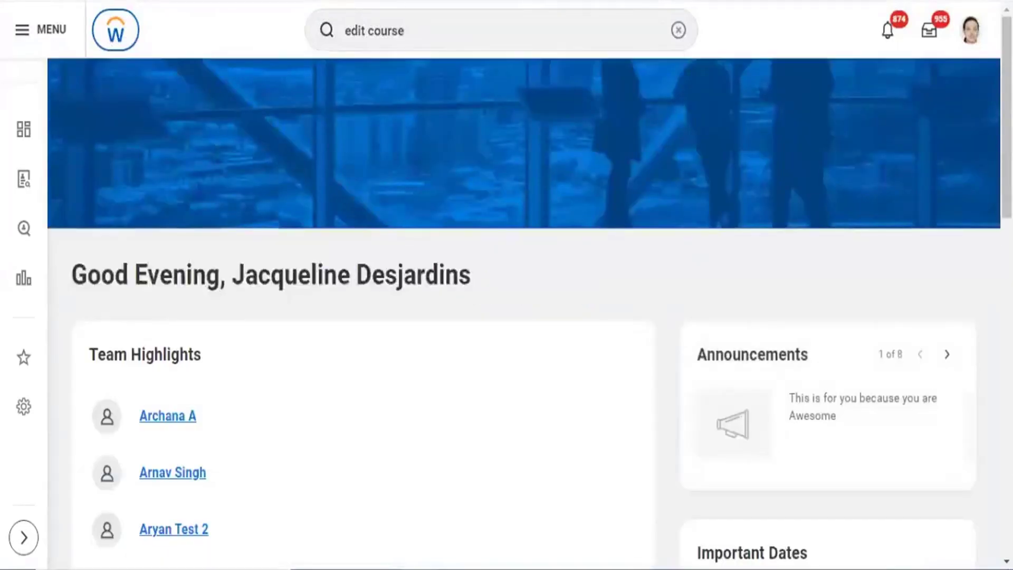
scroll(879, 344, down, 6)
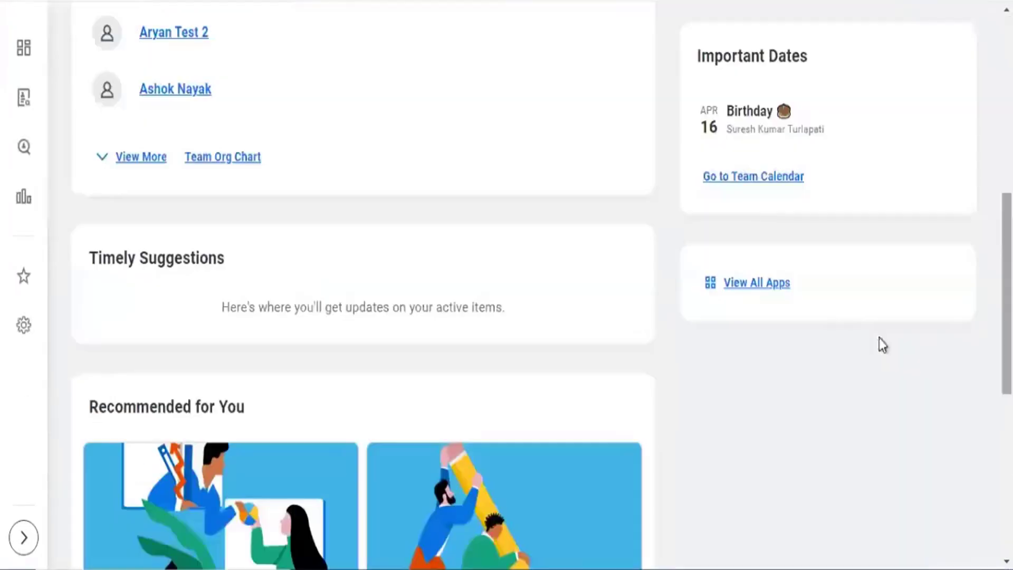
click(767, 285)
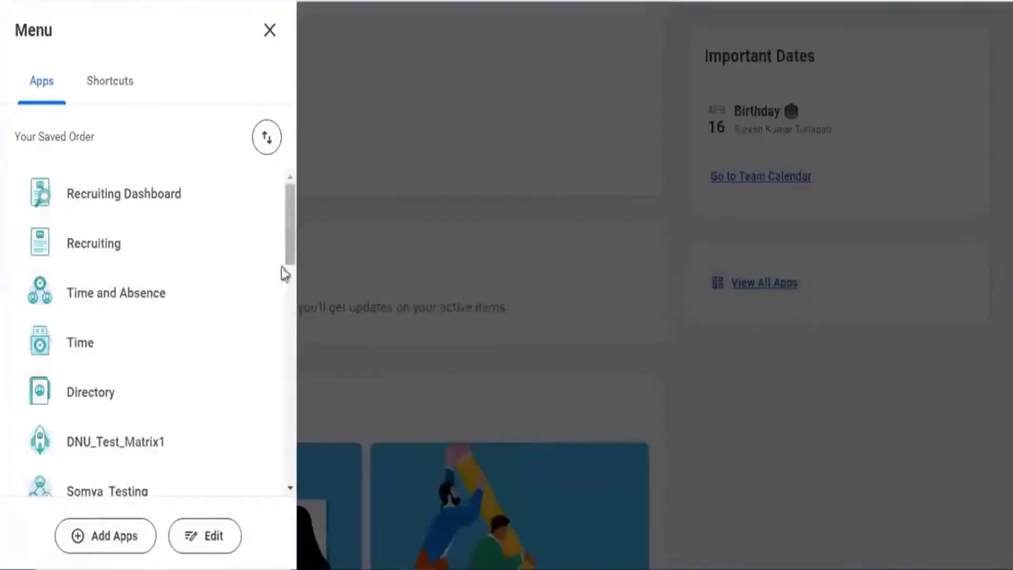
scroll(285, 337, down, 5)
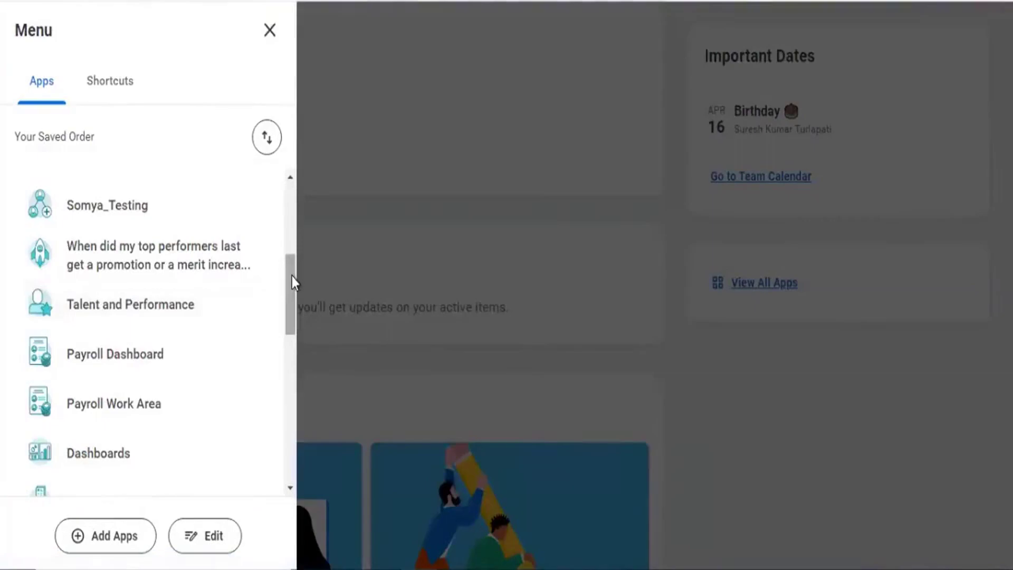
scroll(287, 337, down, 7)
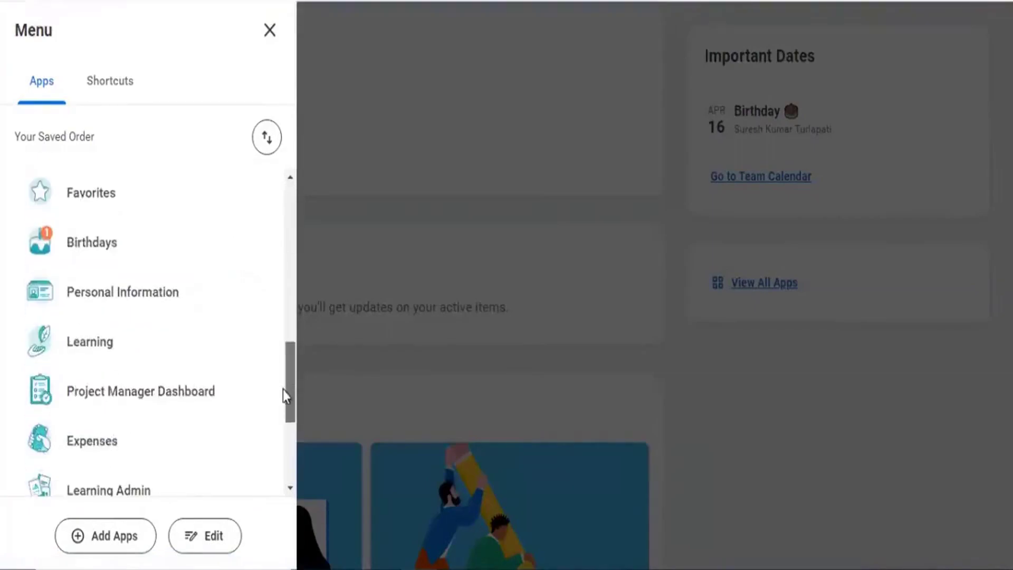
scroll(285, 395, down, 2)
click(108, 398)
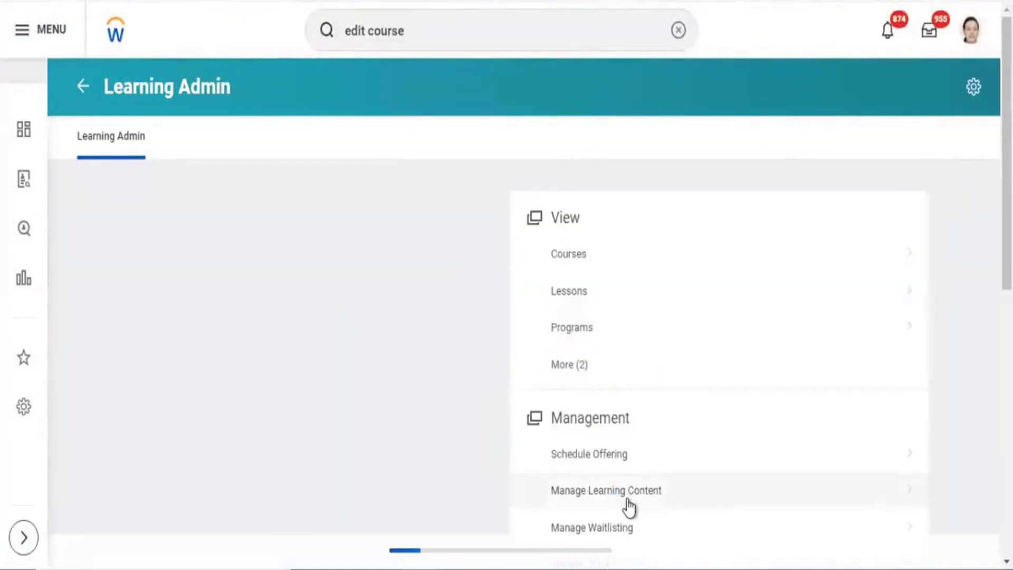
Step: Search Manage Learning Content for 'workday' and look at the Deep Tech Workday Fundamentals course
click(631, 505)
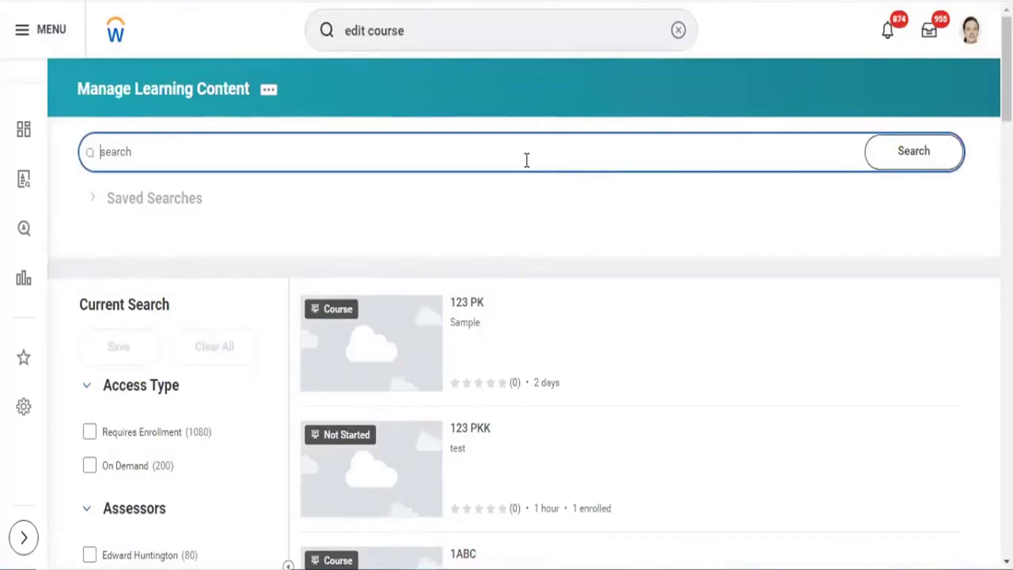
text(workday)
key(Return)
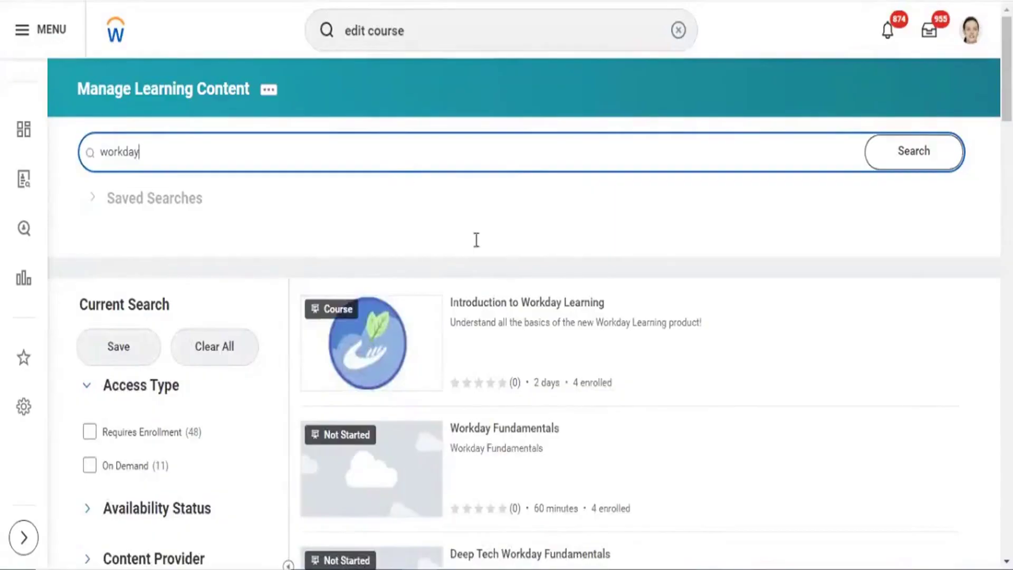
scroll(1006, 69, down, 2)
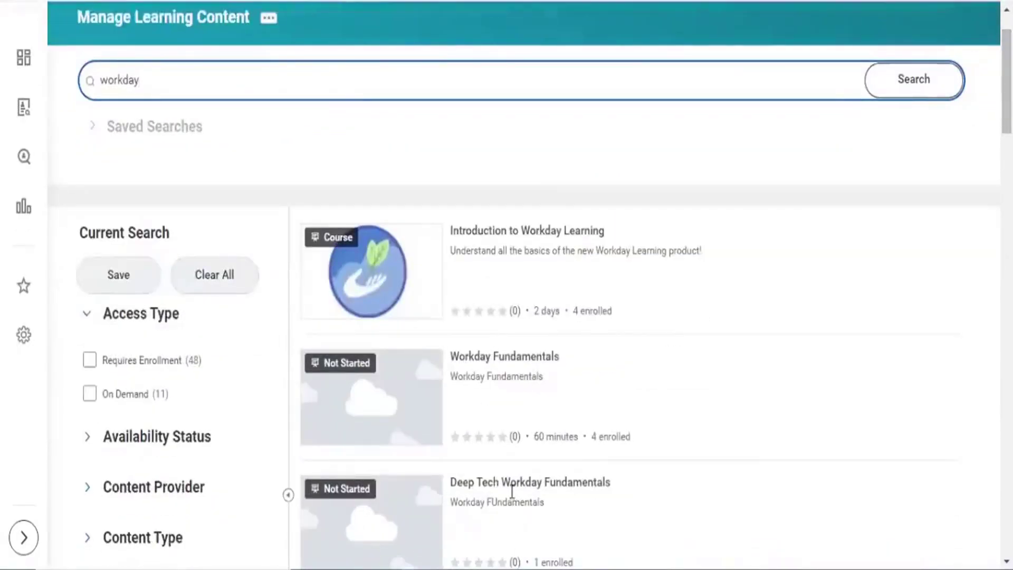
click(508, 486)
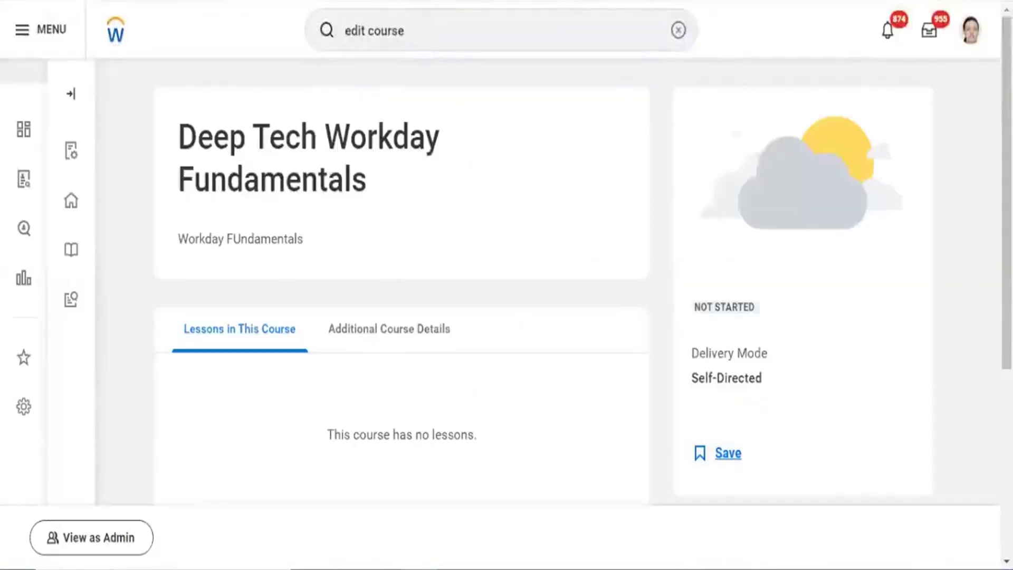
scroll(544, 284, down, 3)
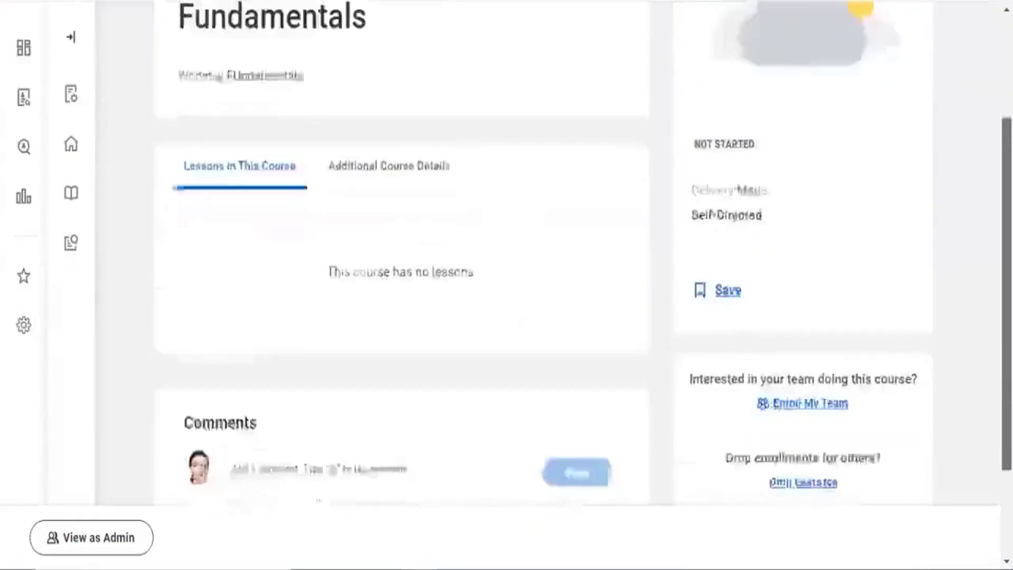
scroll(543, 285, up, 3)
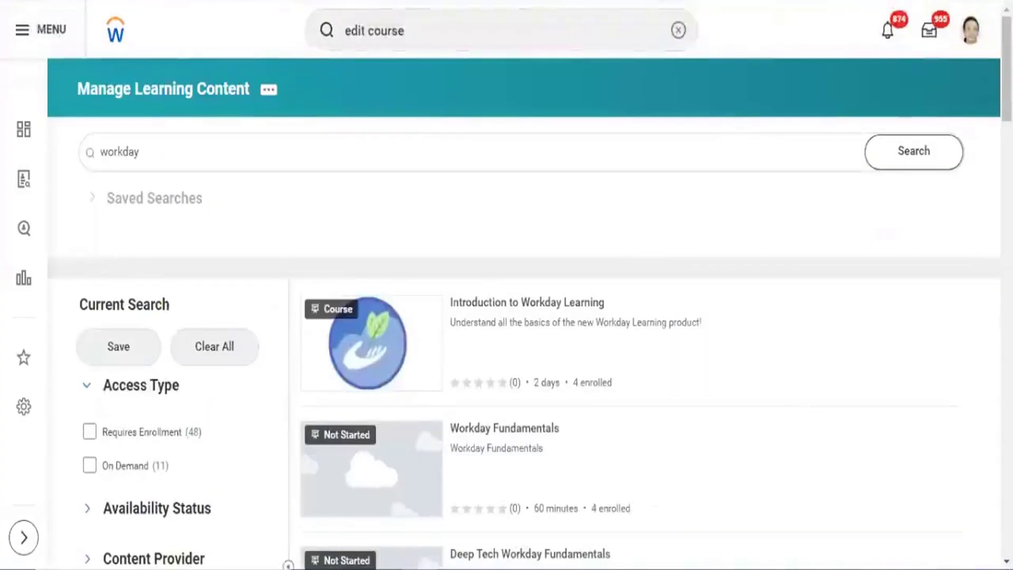
scroll(528, 285, down, 9)
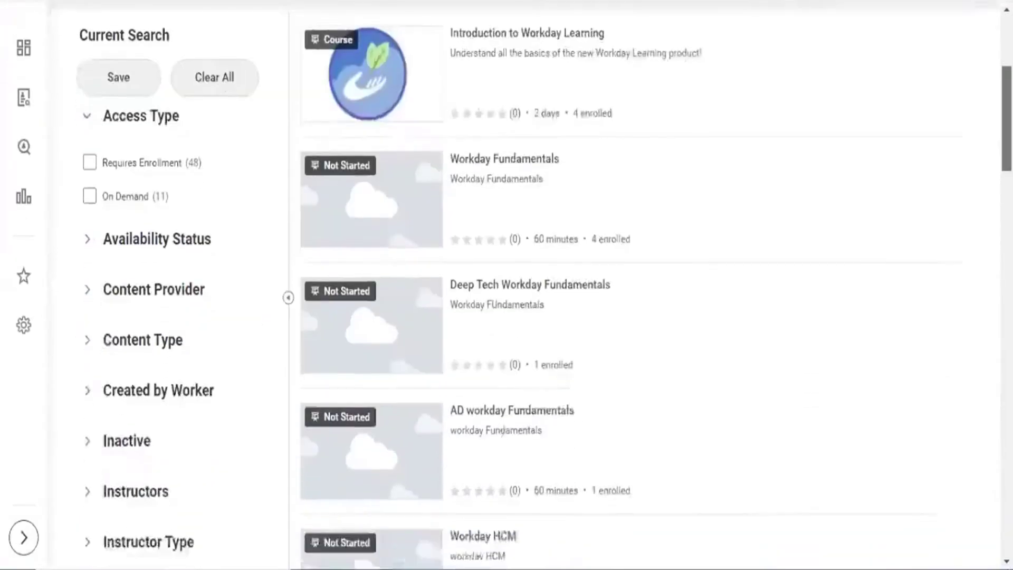
scroll(656, 72, up, 10)
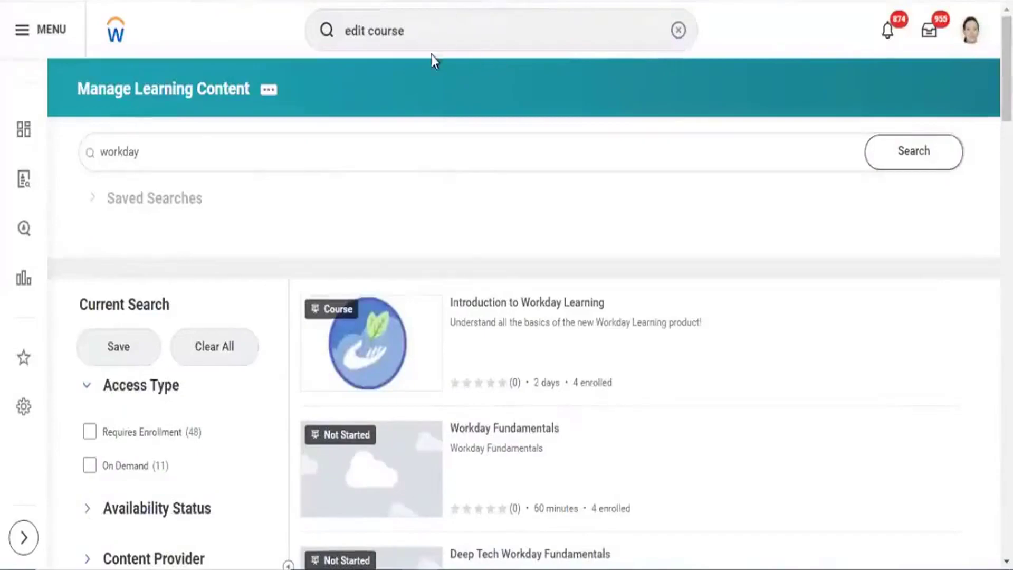
Step: Narrow the content search to 'workday busine' and scroll the course results
click(374, 153)
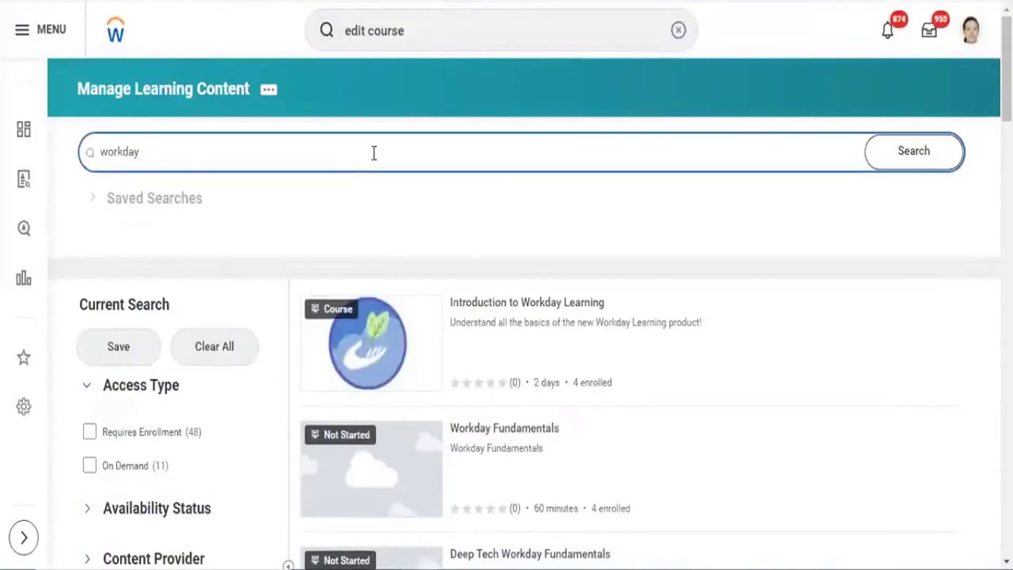
text(business)
key(Return)
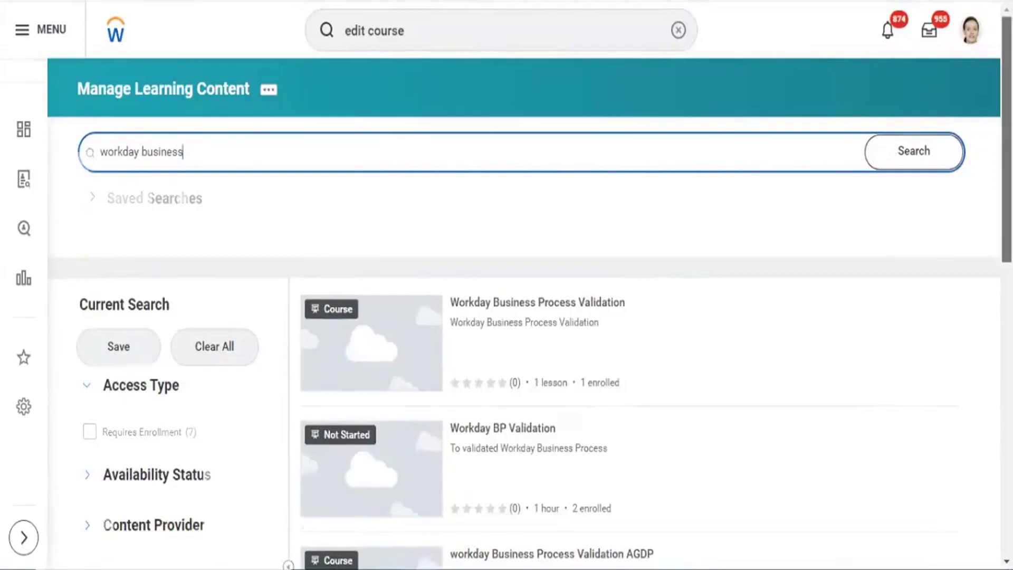
scroll(507, 284, down, 5)
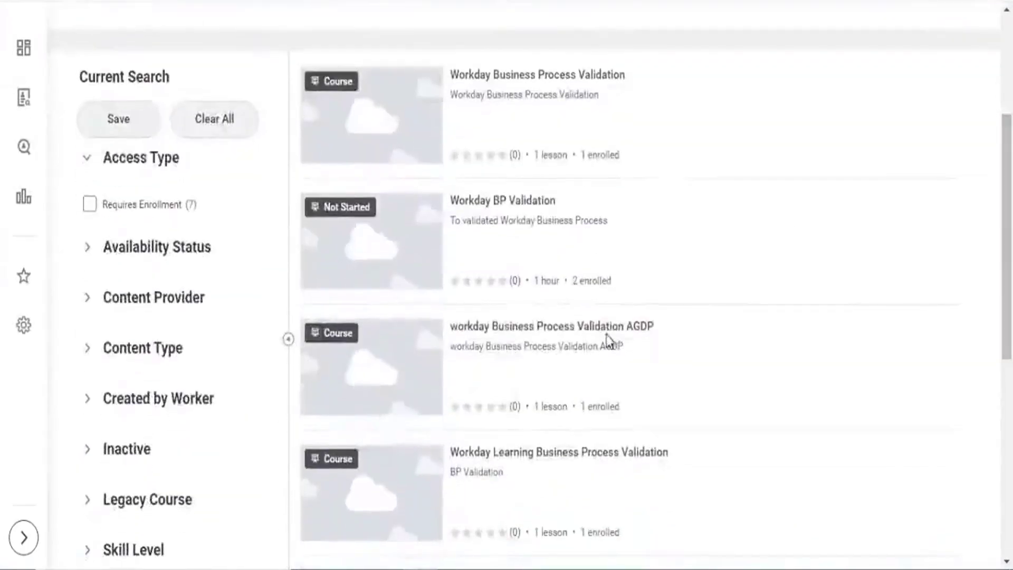
Step: Enroll in the workday Business Process Validation AGDP course and submit the enrollment
click(516, 329)
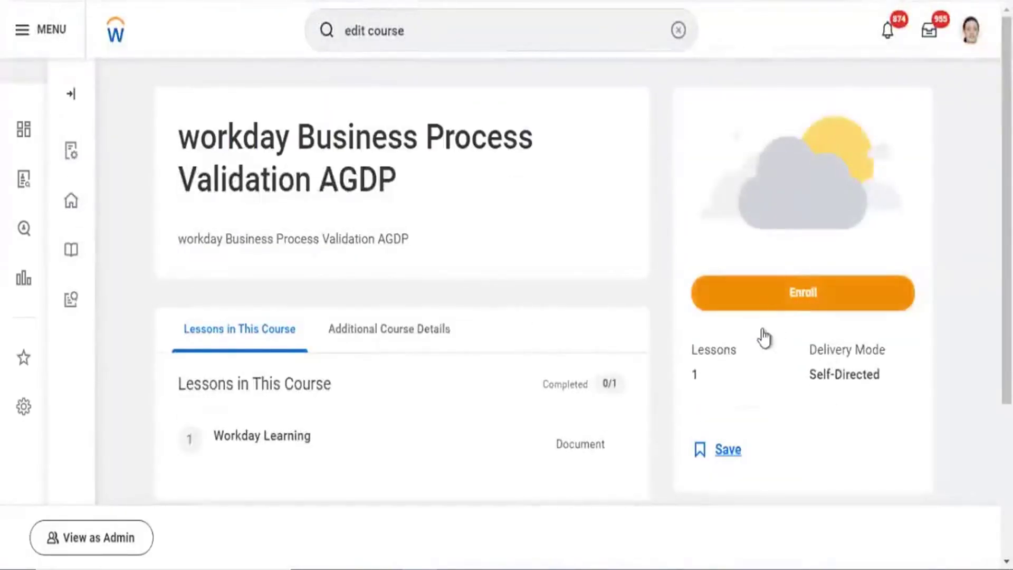
click(781, 300)
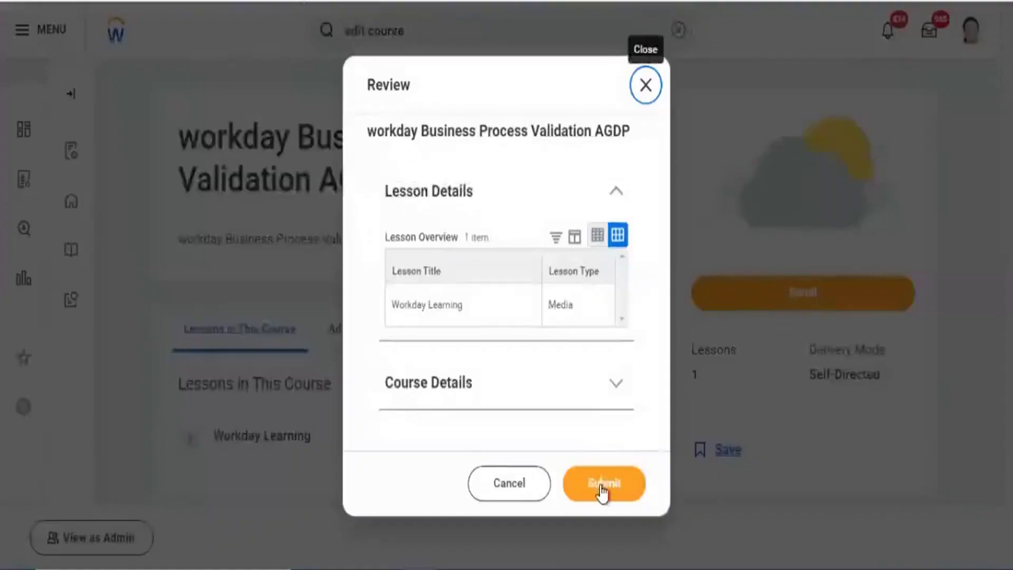
click(603, 480)
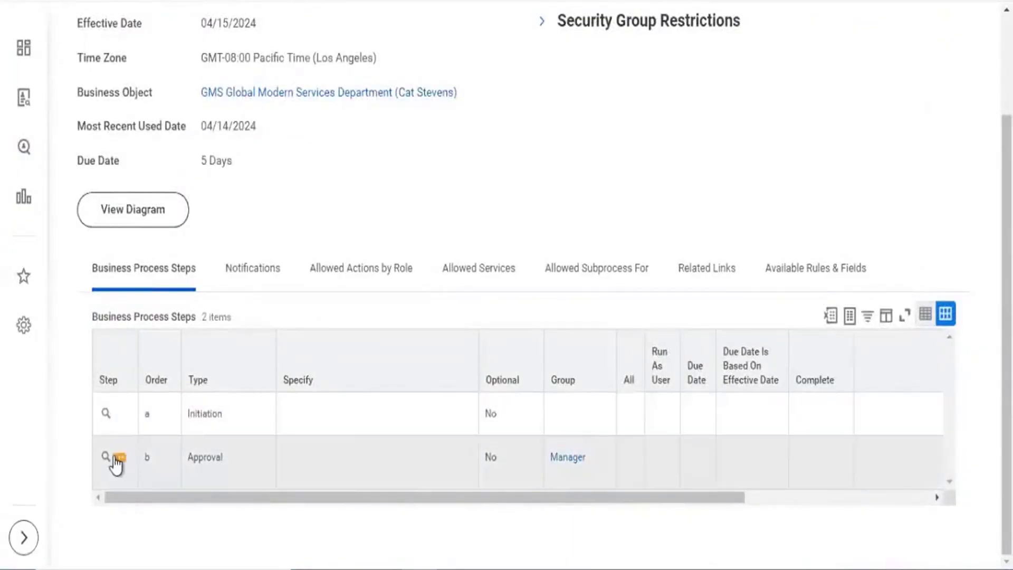
Step: Keep the 'Only When Cost is Associated' entry condition on the Approval step and save it
click(116, 459)
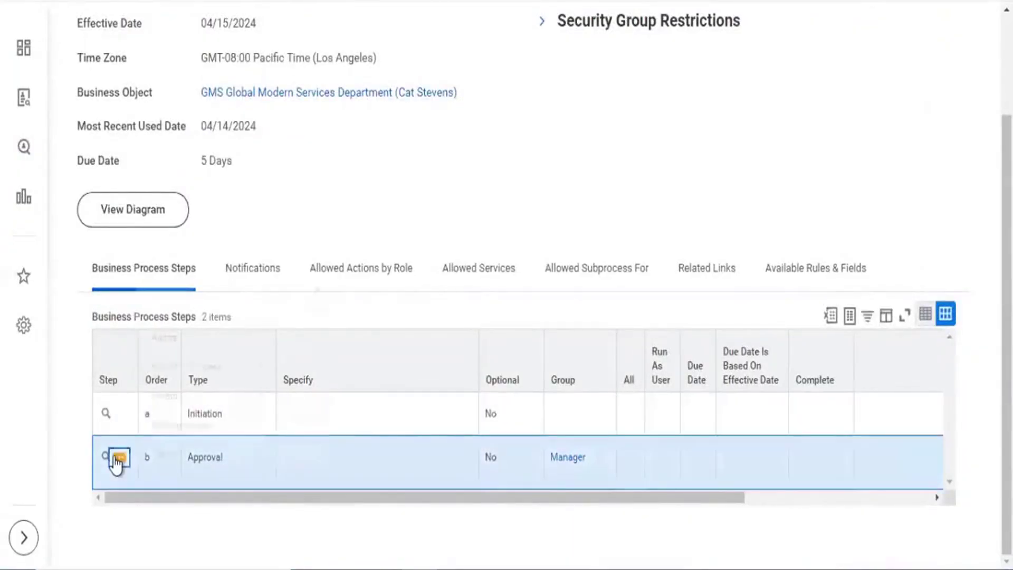
click(117, 459)
mouse_move(257, 332)
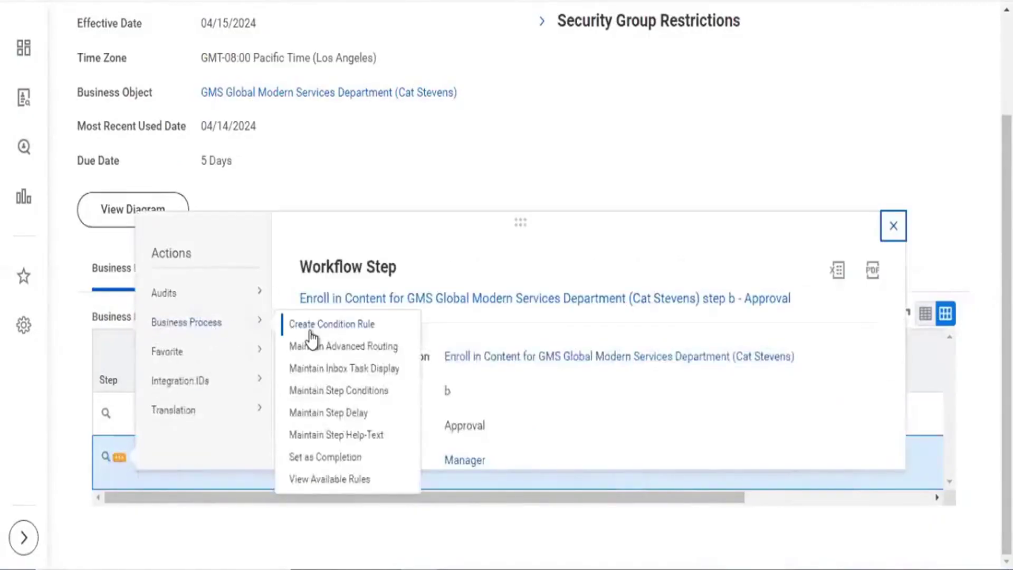
click(338, 391)
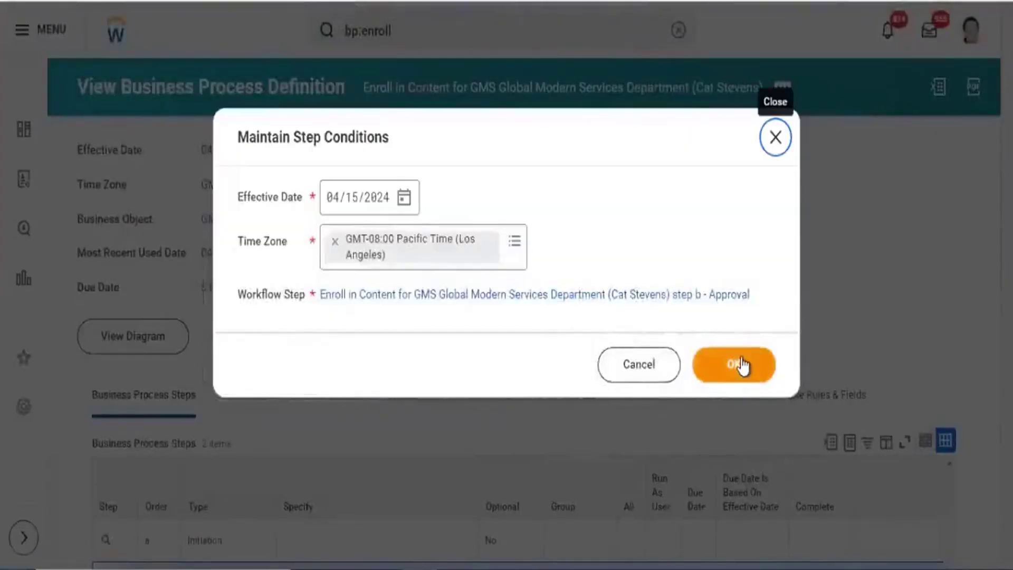
click(740, 364)
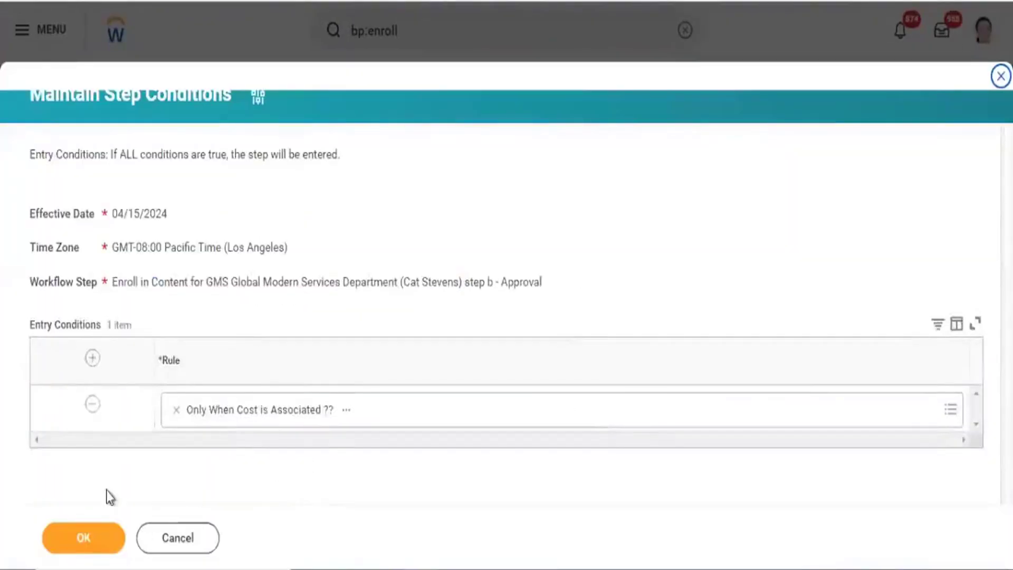
click(84, 549)
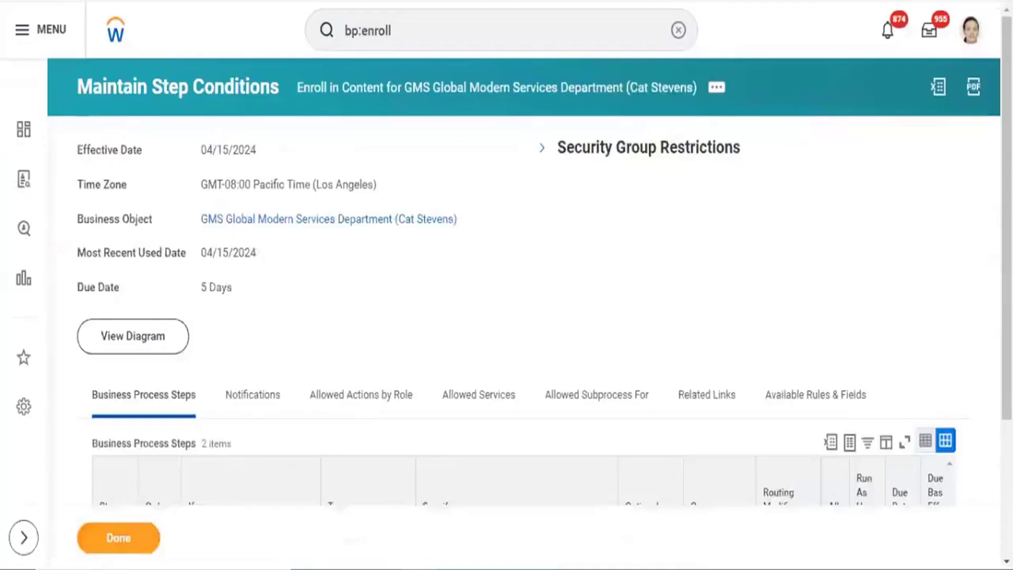
scroll(506, 316, down, 3)
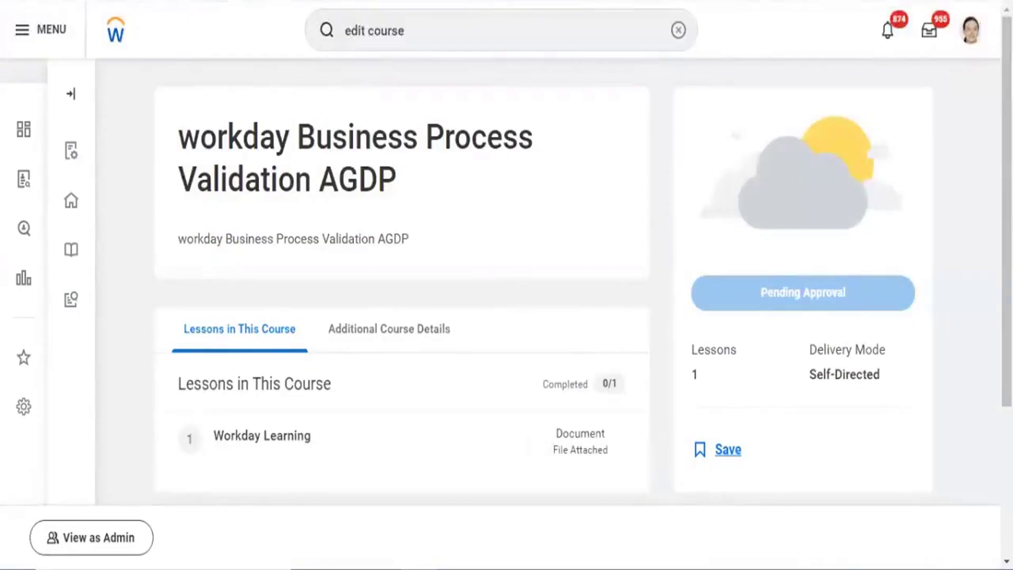
Step: Go back to the Workday home page and open View All Apps
key(alt+Left)
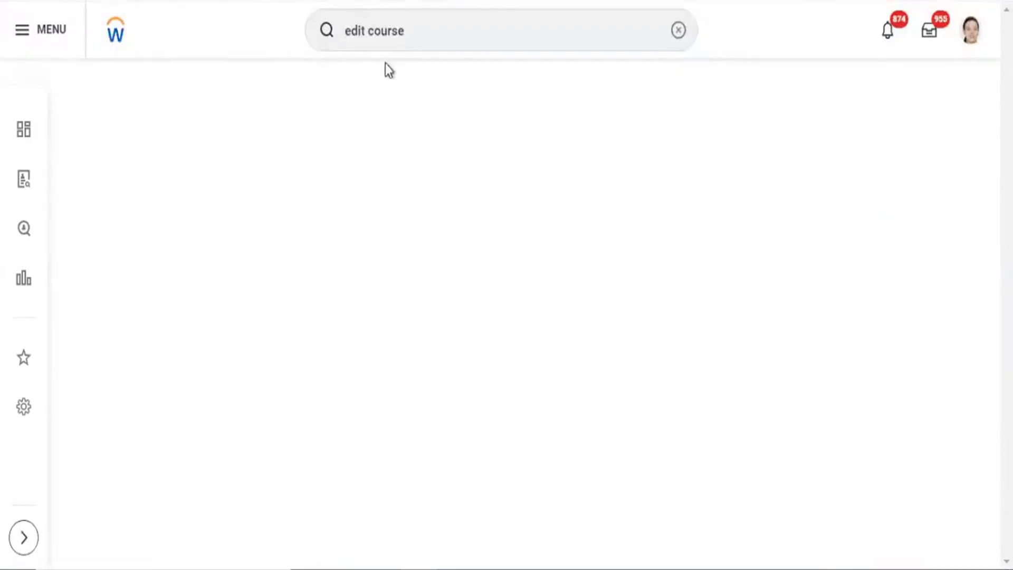
click(114, 40)
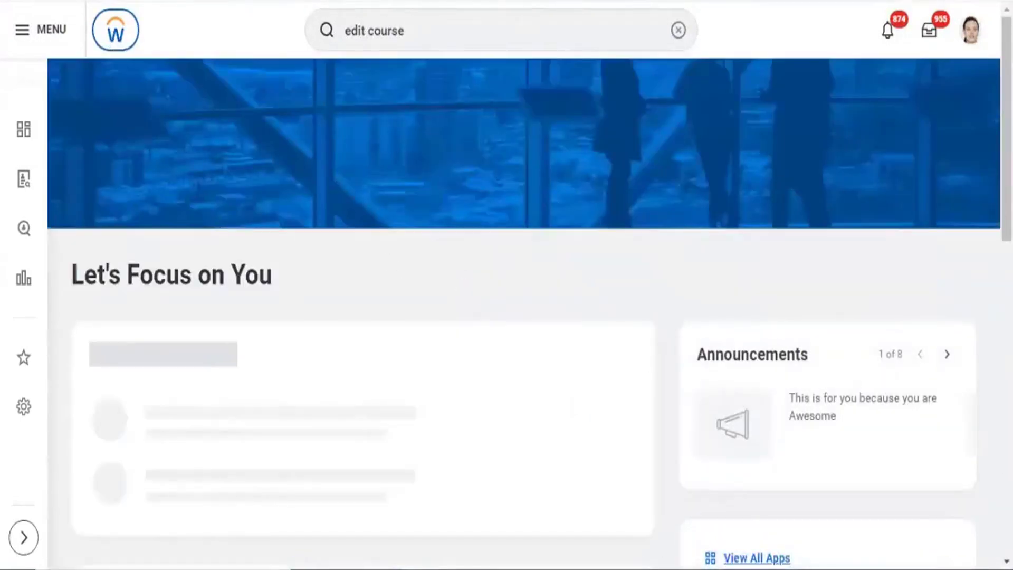
scroll(522, 285, down, 8)
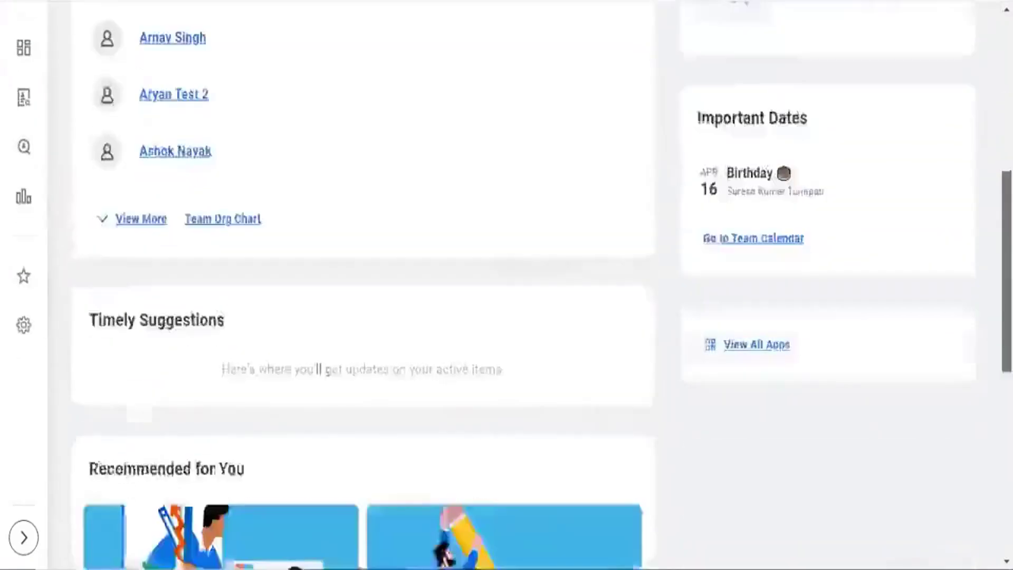
scroll(522, 285, down, 3)
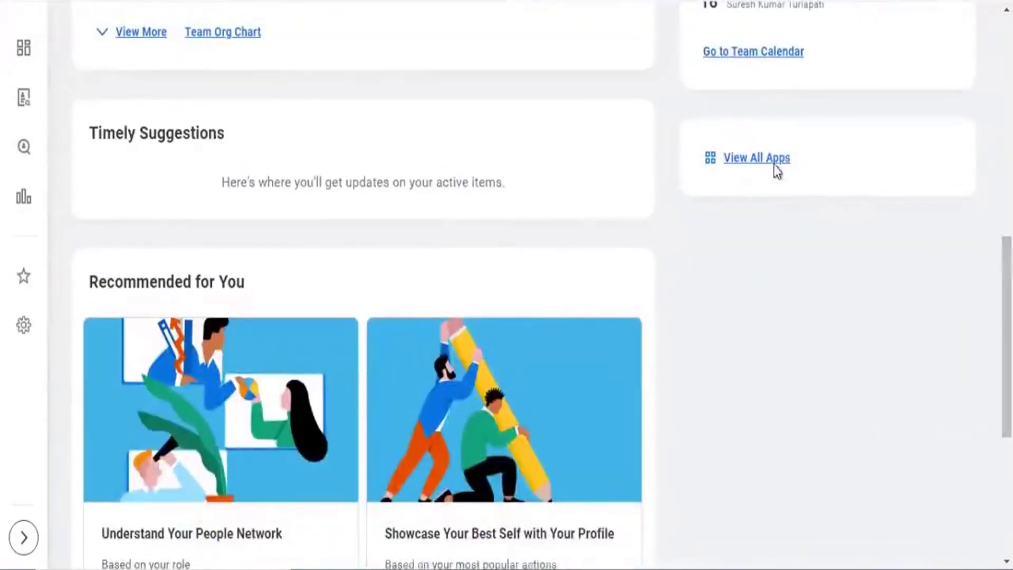
click(773, 160)
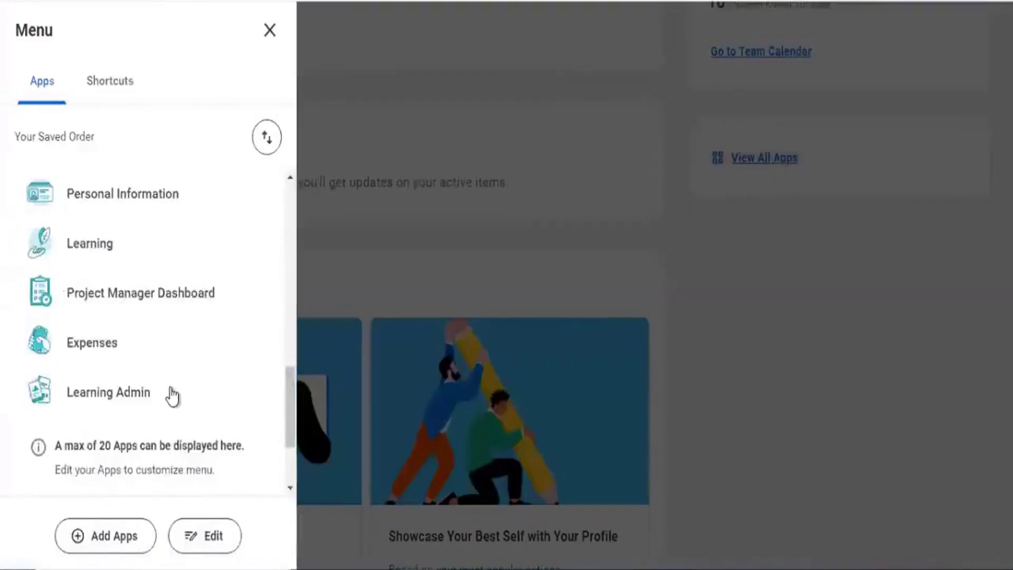
Step: Open Manage Learning Content from the Learning Admin app
click(152, 394)
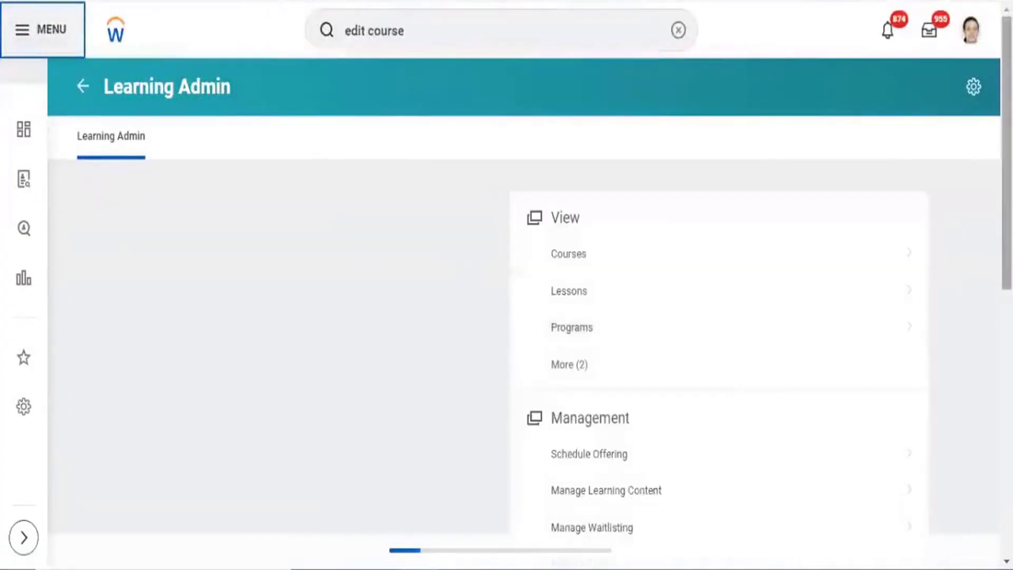
scroll(906, 189, down, 5)
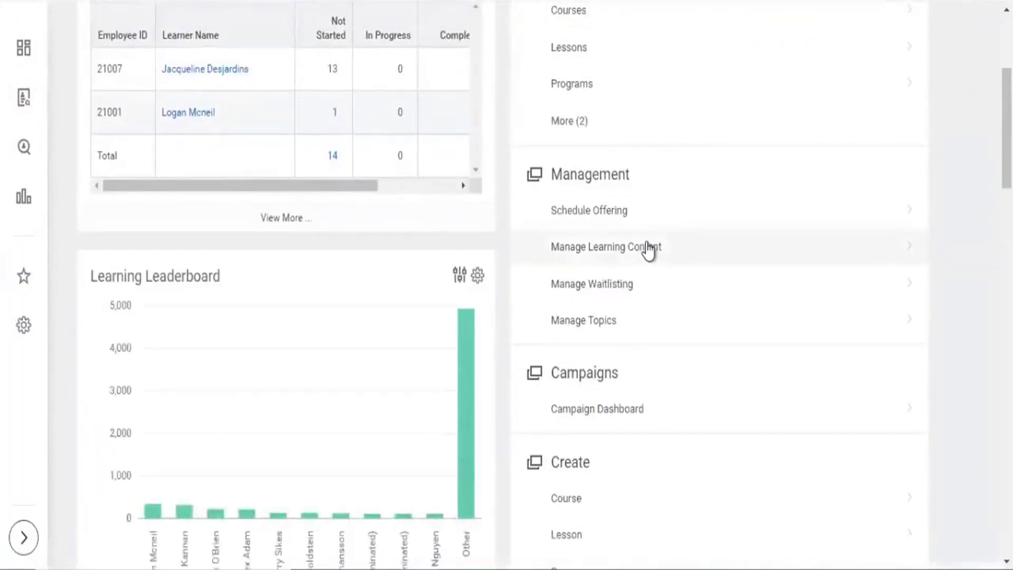
click(647, 245)
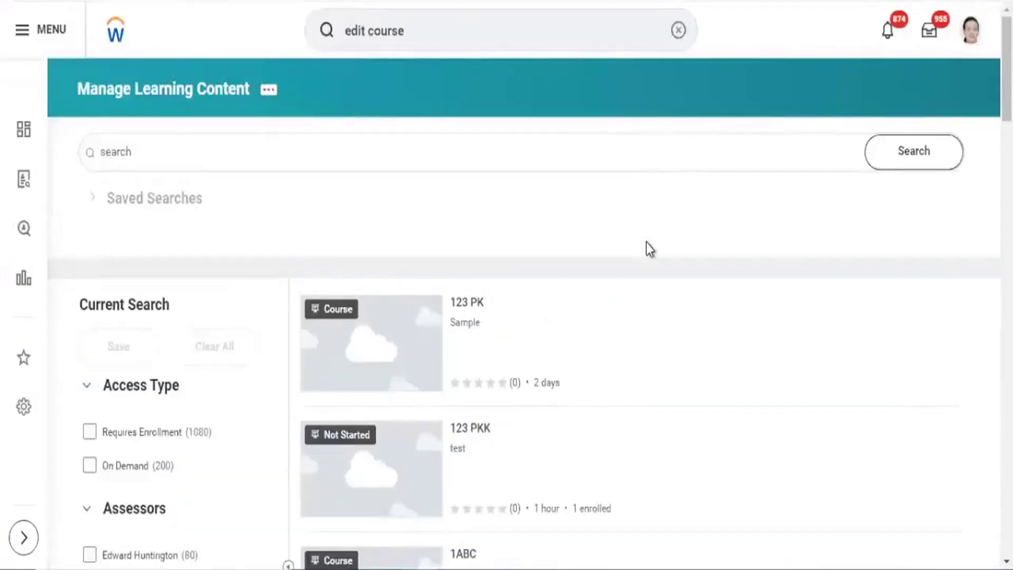
Step: Search learning content for 'Workday Business' and open the Workday BP New Condition Validation course
click(457, 152)
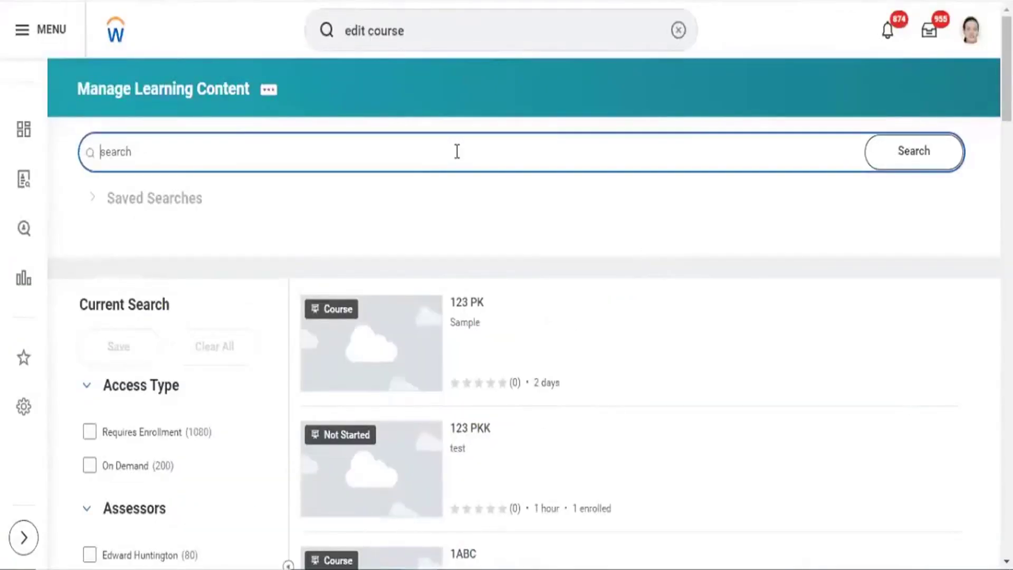
text(Workday Busine)
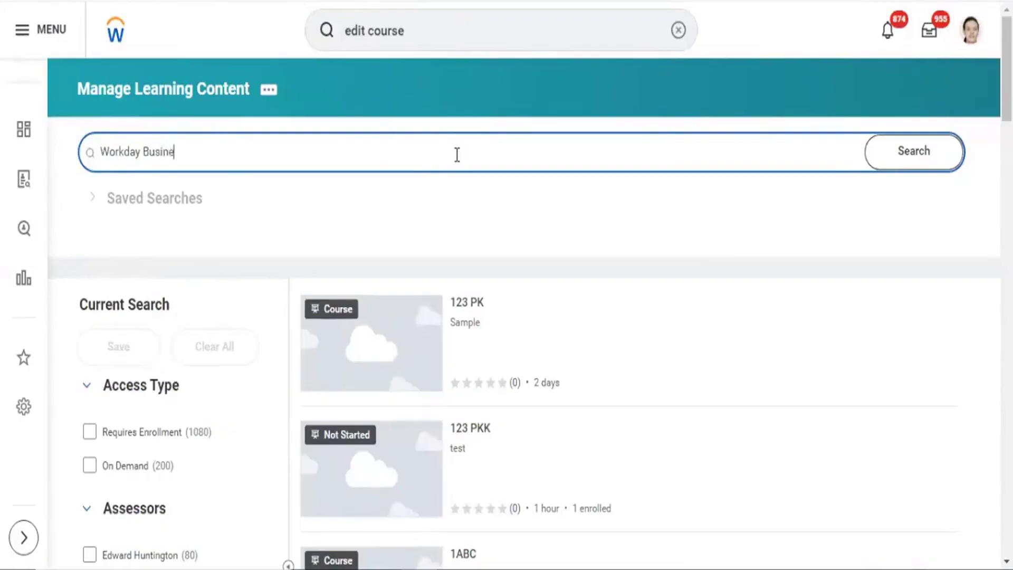
text(ss)
key(Return)
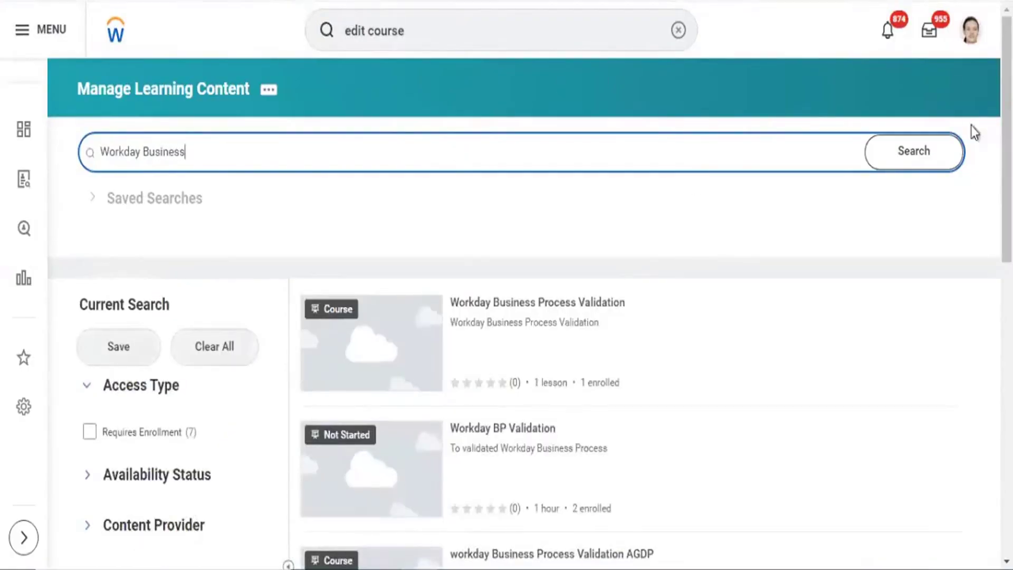
scroll(1005, 132, down, 1)
scroll(528, 284, down, 5)
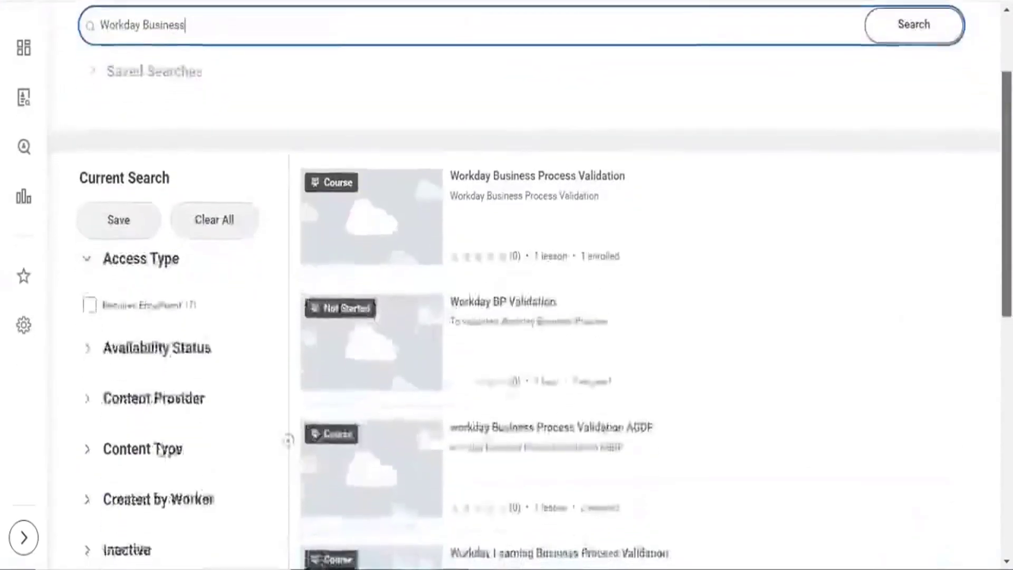
scroll(527, 285, down, 8)
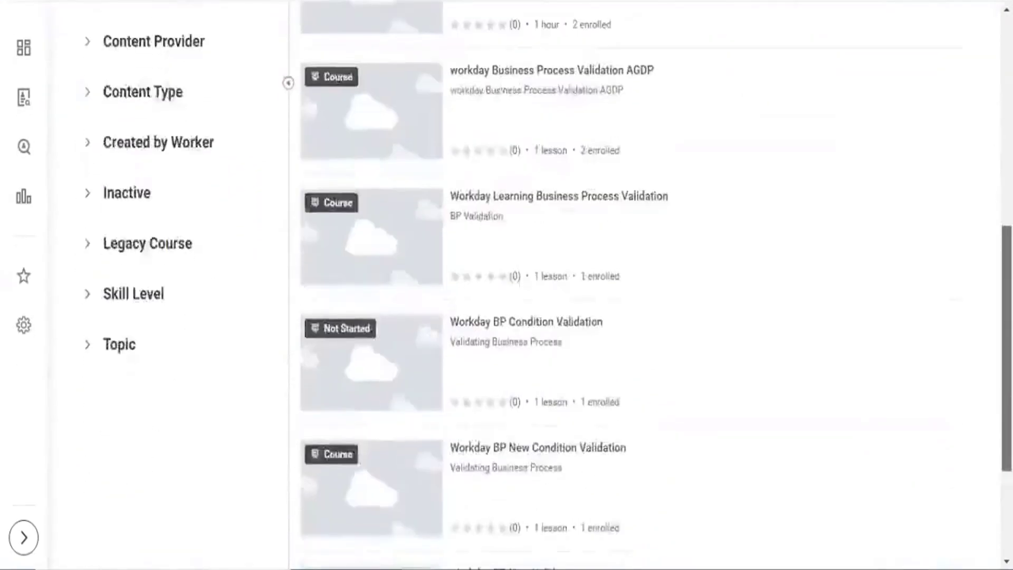
scroll(889, 267, down, 1)
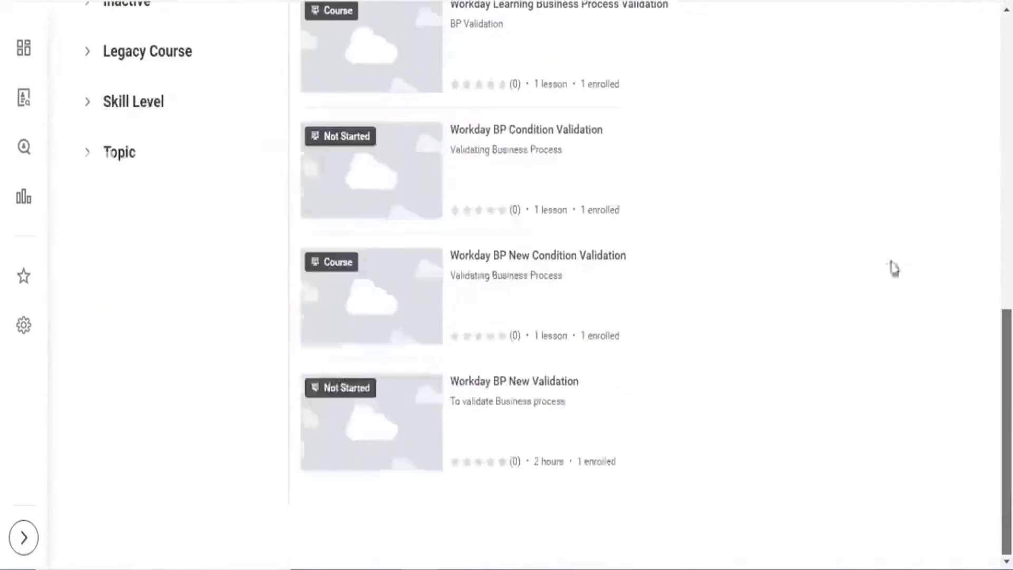
click(585, 260)
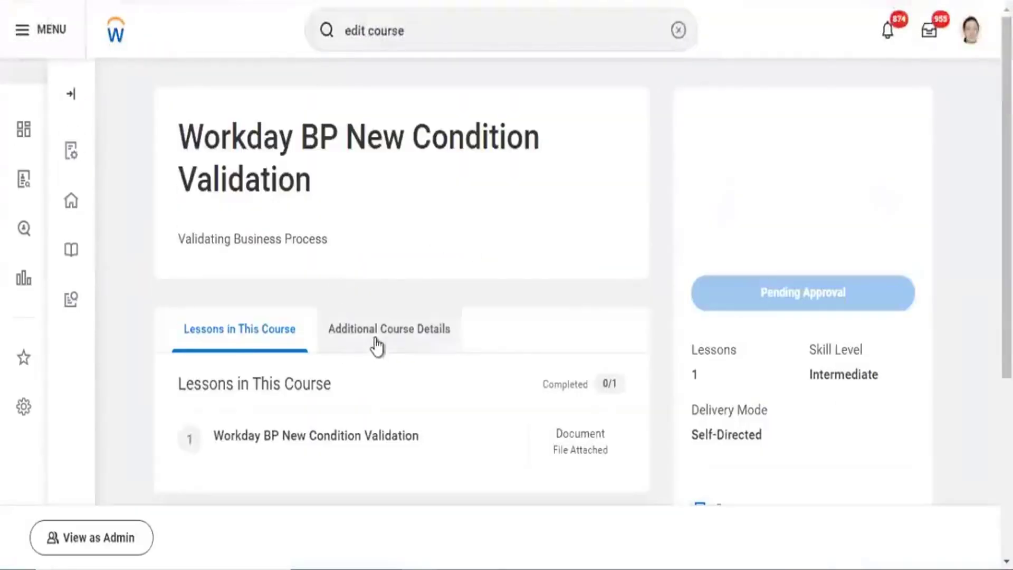
Step: View the Additional Course Details showing the $150.00 USD cost and the Workday topic
click(376, 346)
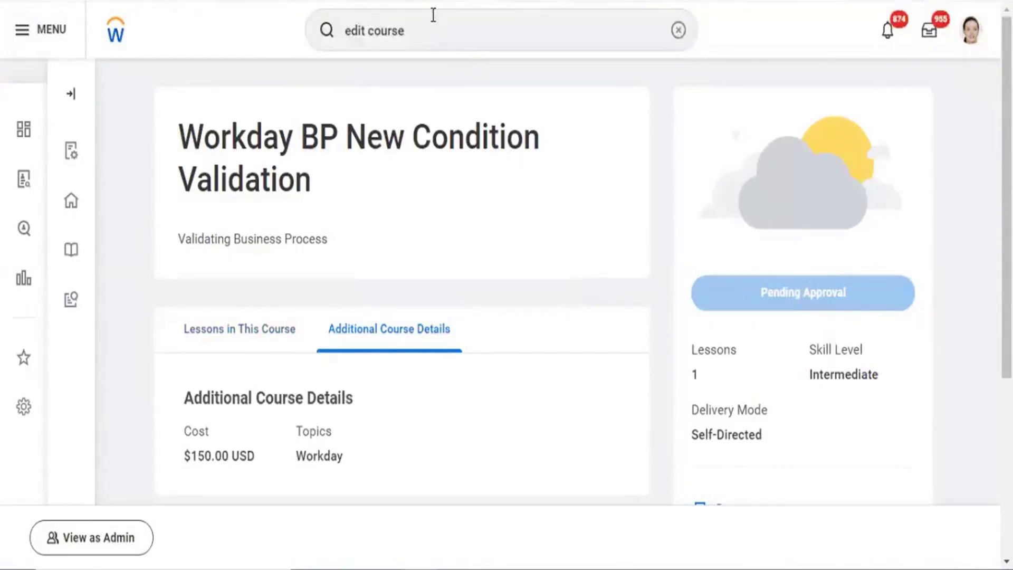
click(415, 24)
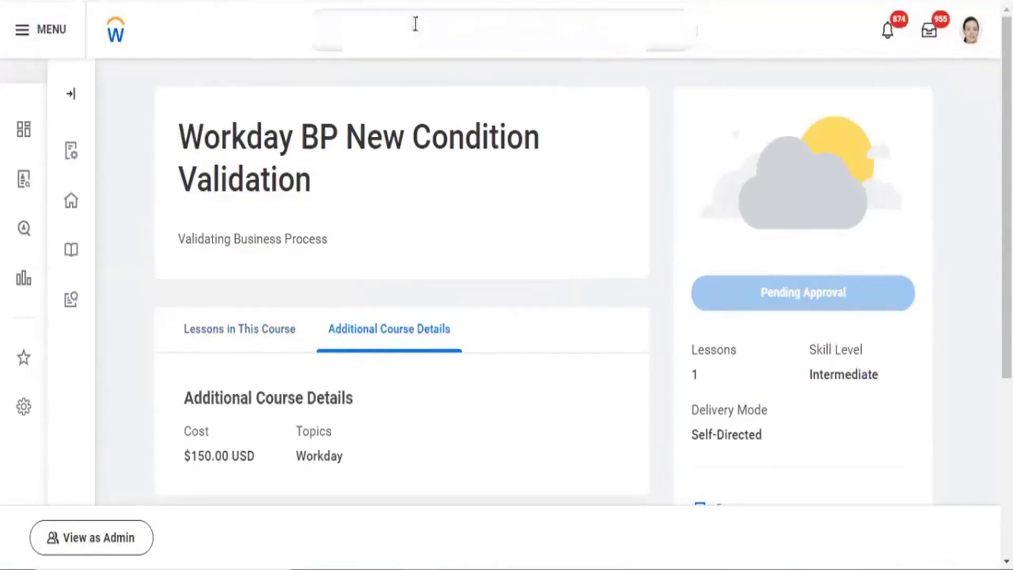
Step: Open Drop Learning Enrollment via 'drop enroll' and search the course as 'Workday BP New Condition validation'
text(dro)
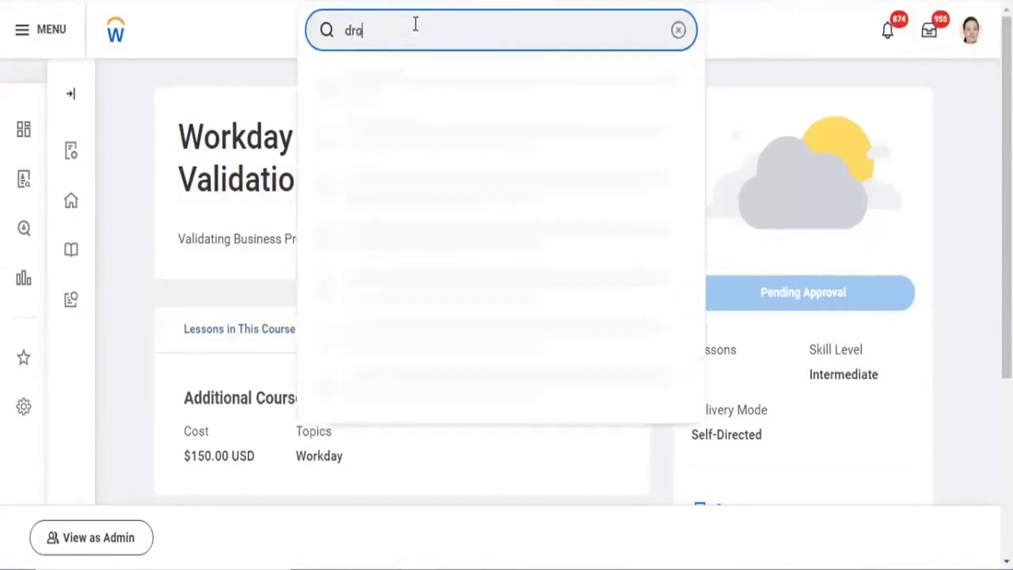
text(p en)
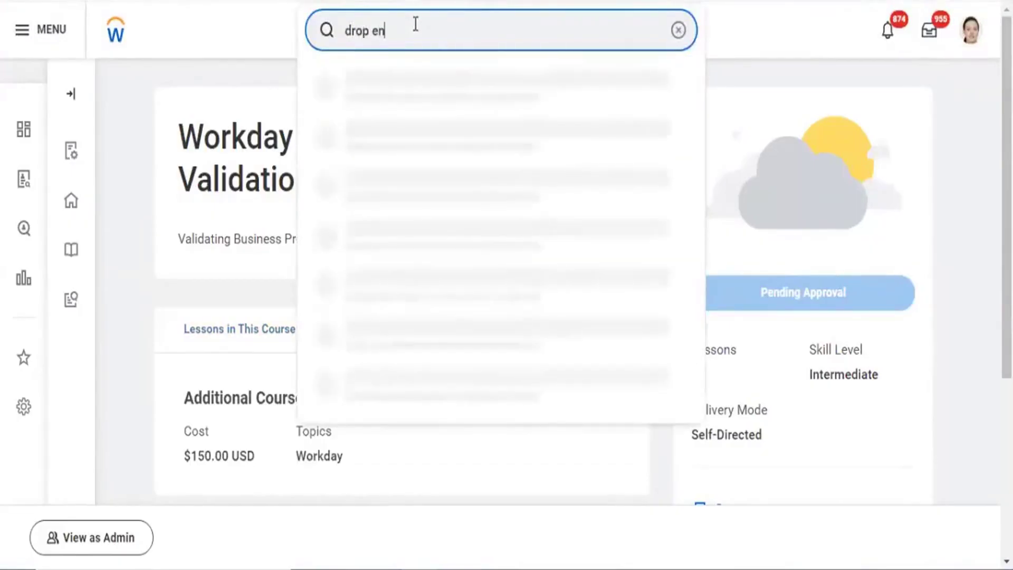
text(roll)
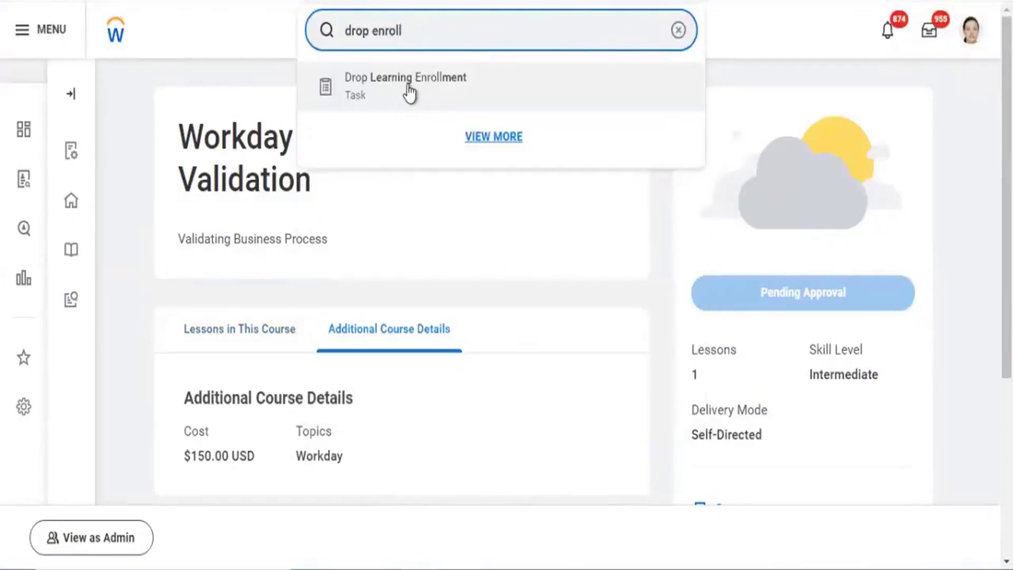
click(409, 91)
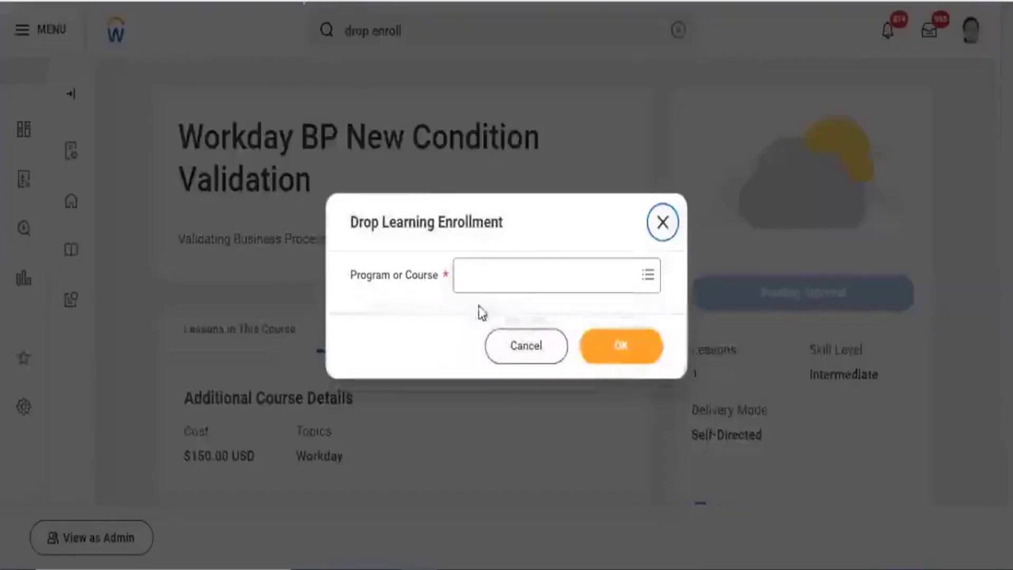
click(483, 266)
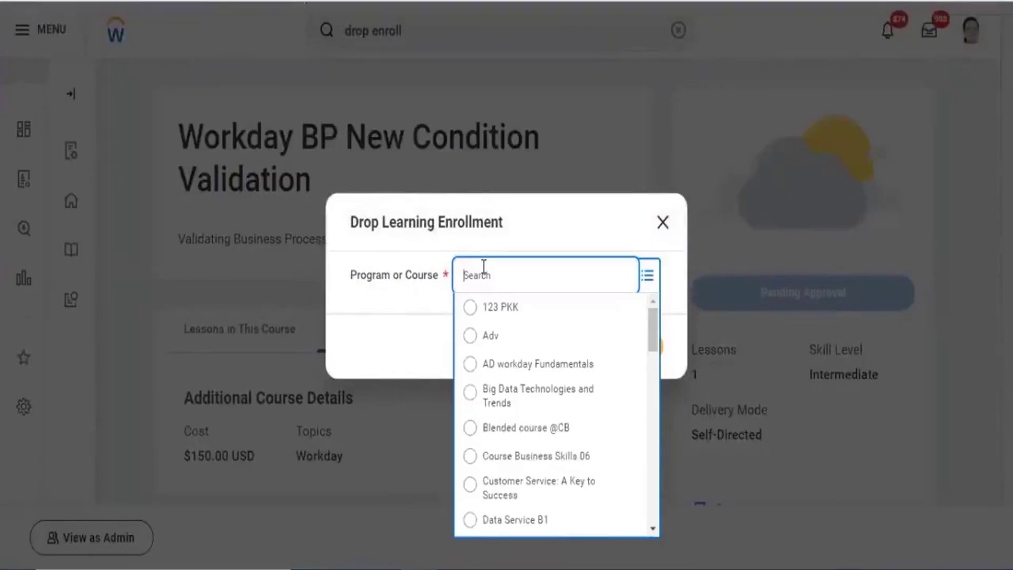
text(Workday )
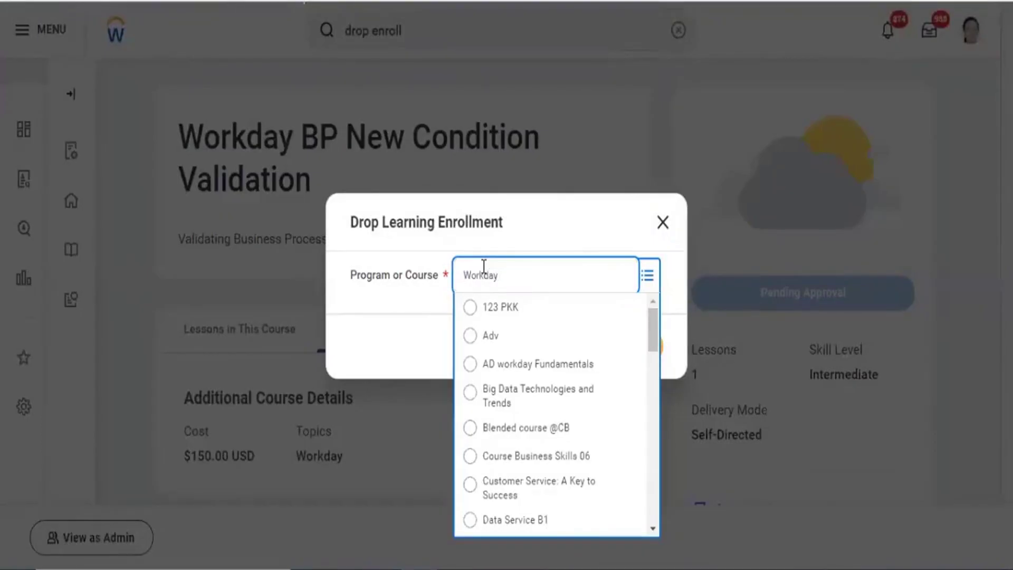
text(BP New )
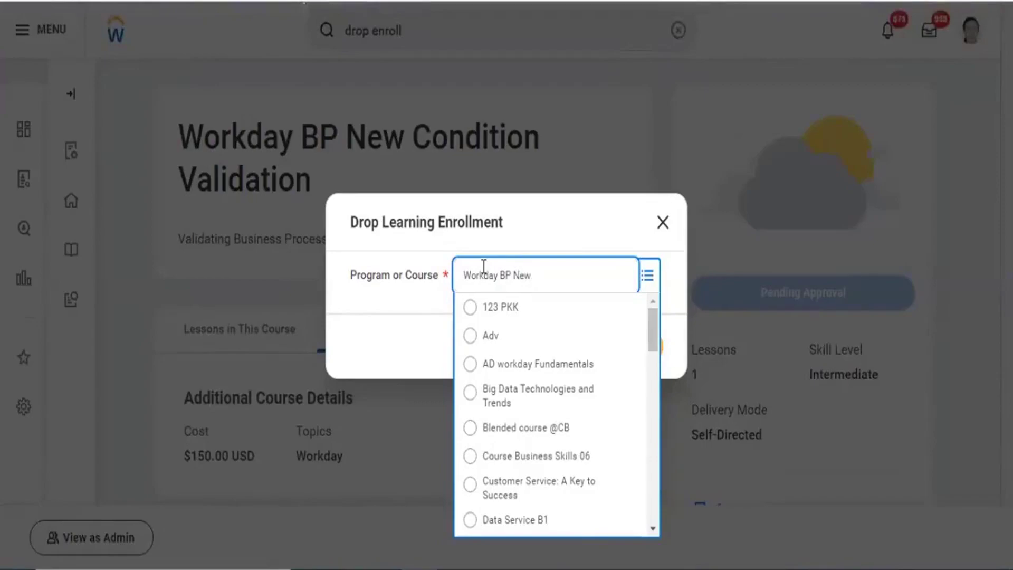
text(Condit)
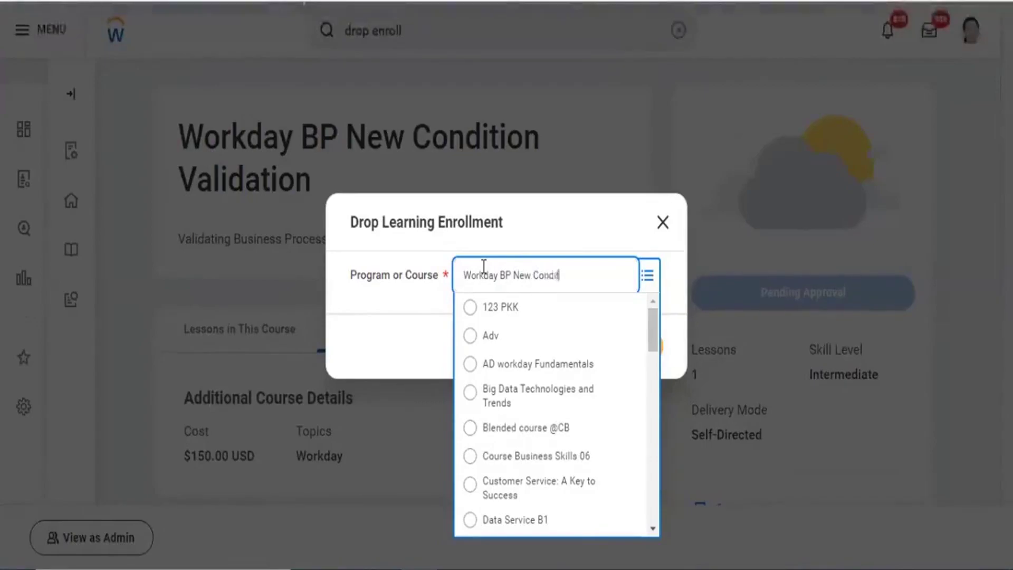
click(483, 267)
text(ion)
key(BackSpace)
key(BackSpace)
key(BackSpace)
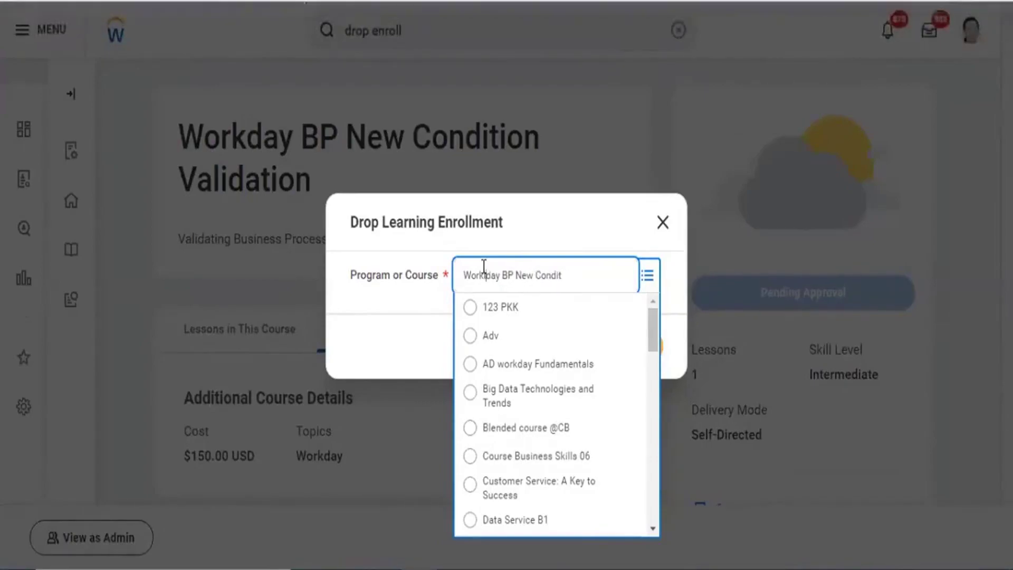
key(BackSpace)
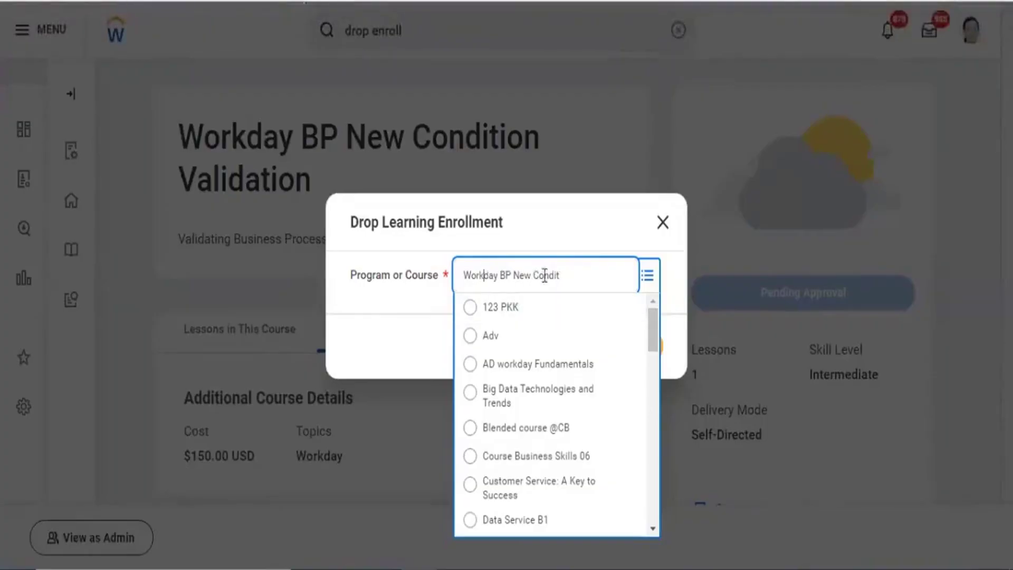
click(573, 272)
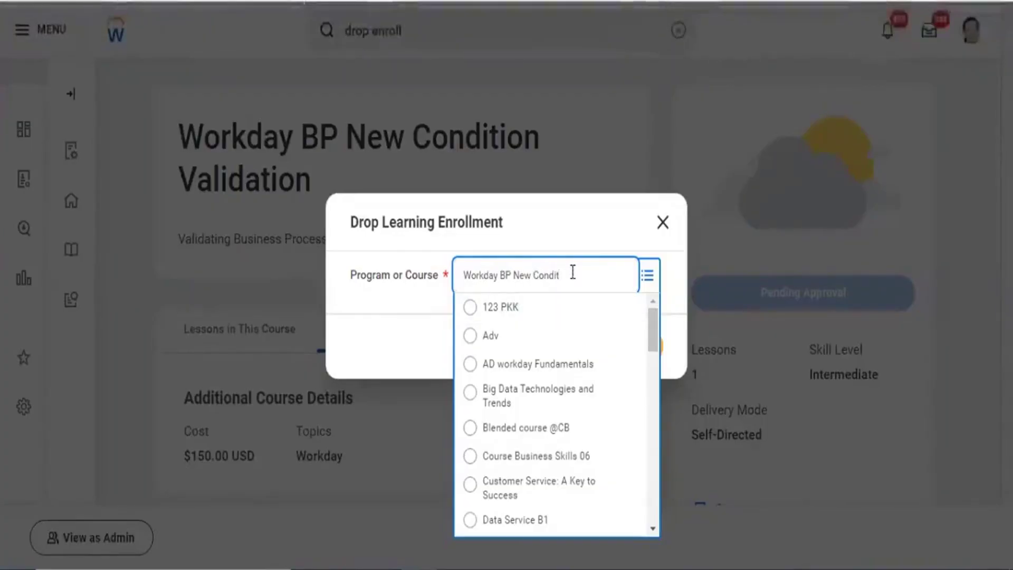
text(ion)
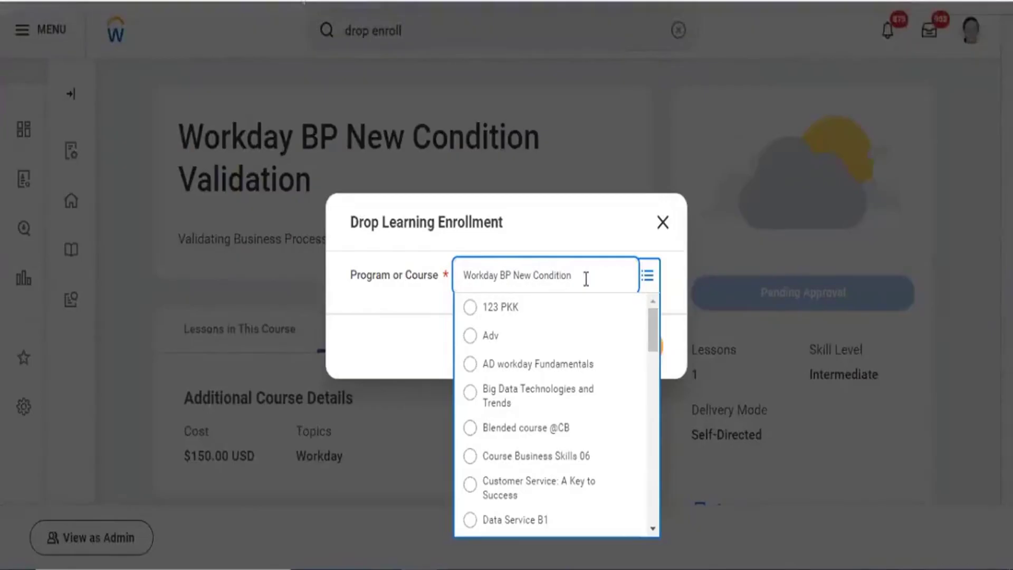
text( validation)
key(Return)
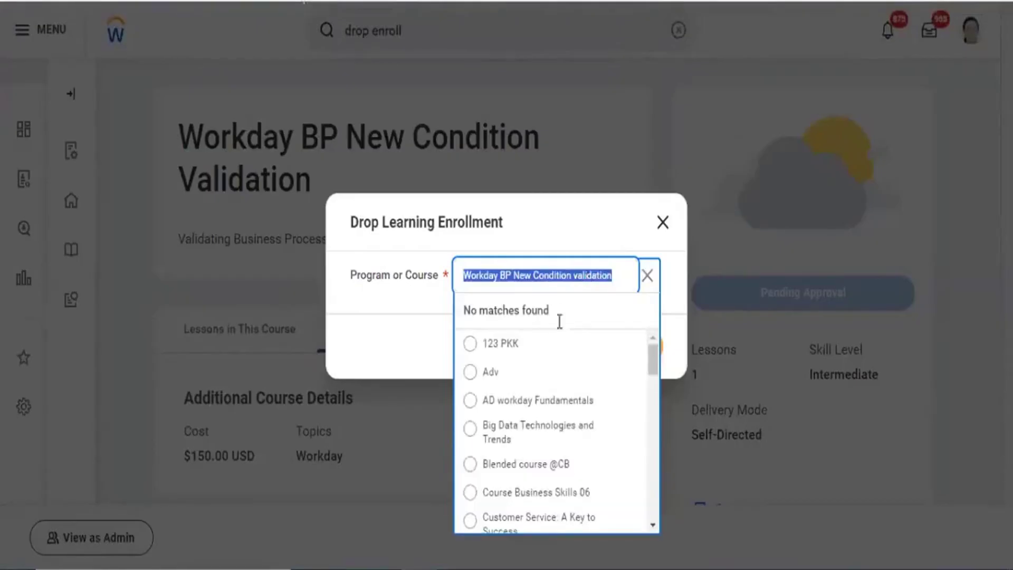
Step: Narrow the course search to 'Workday BP New' and select Workday BP New Validation
click(521, 274)
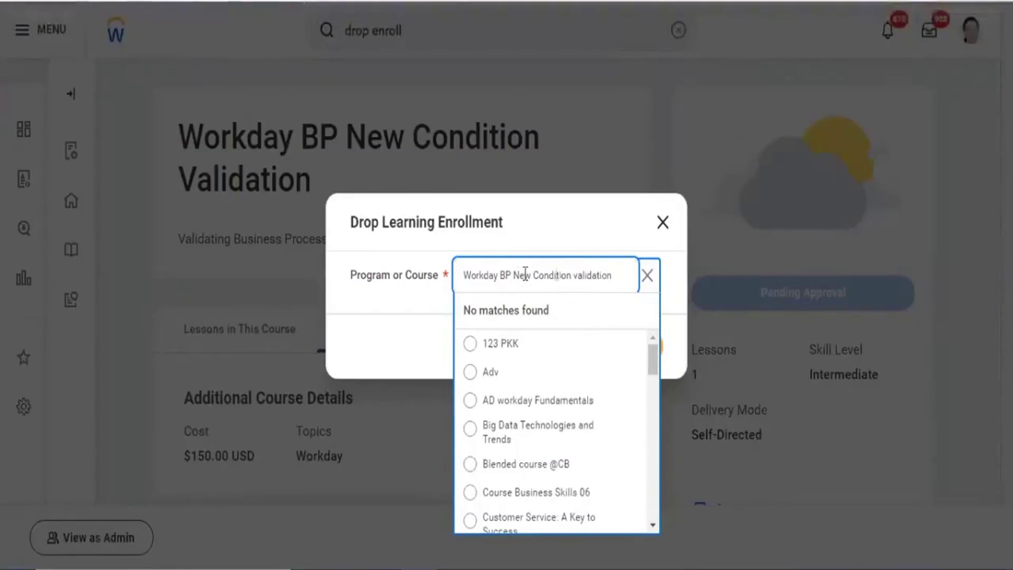
drag(532, 275, 643, 289)
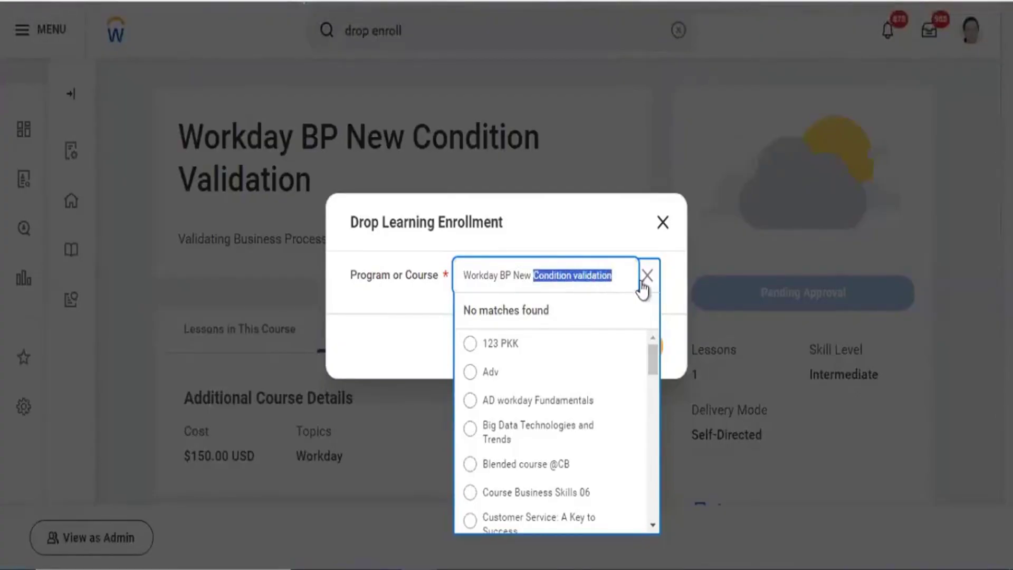
key(BackSpace)
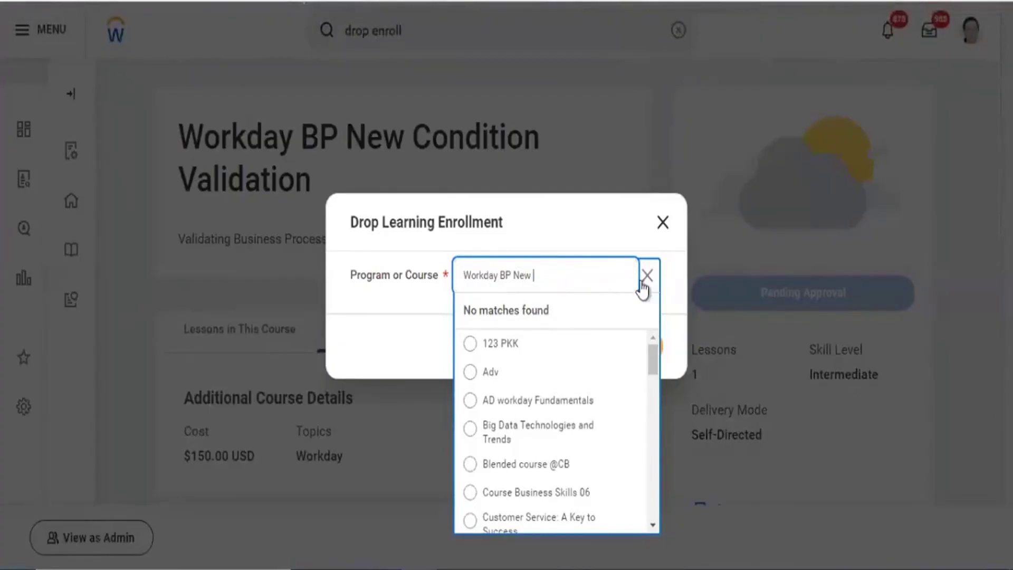
key(Return)
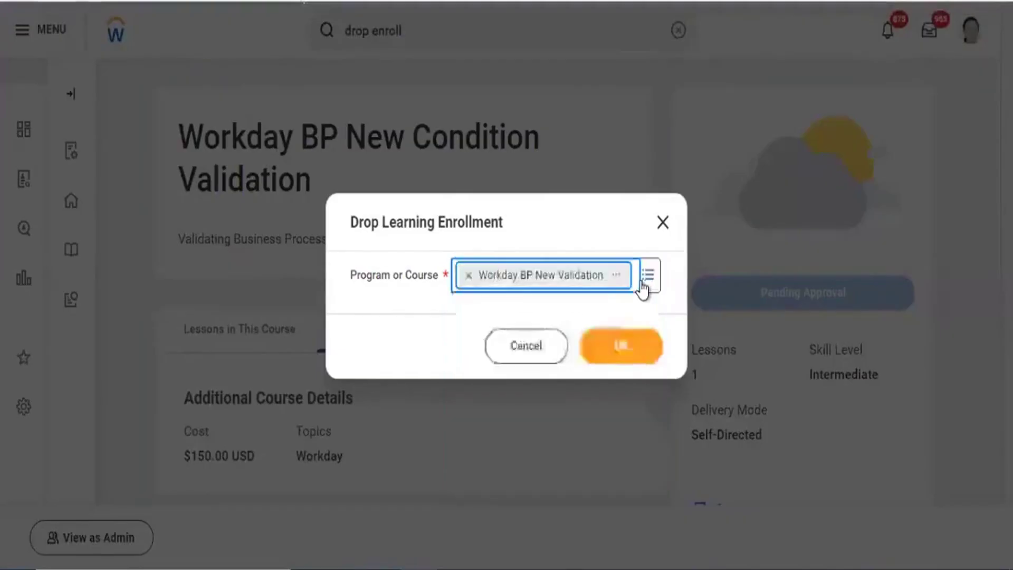
click(604, 347)
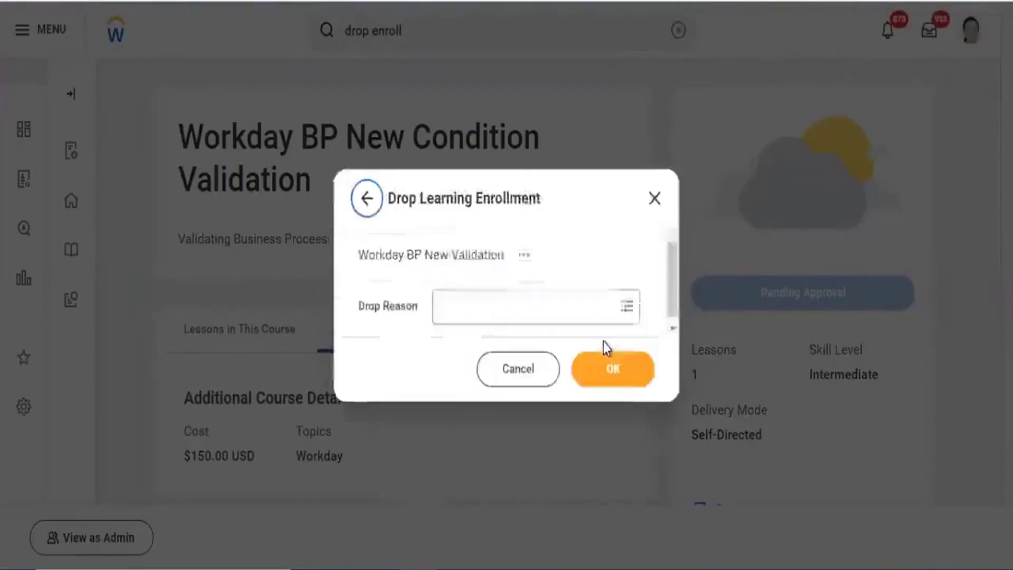
Step: Set the drop reason to Course Reason > Drop Reason
click(525, 295)
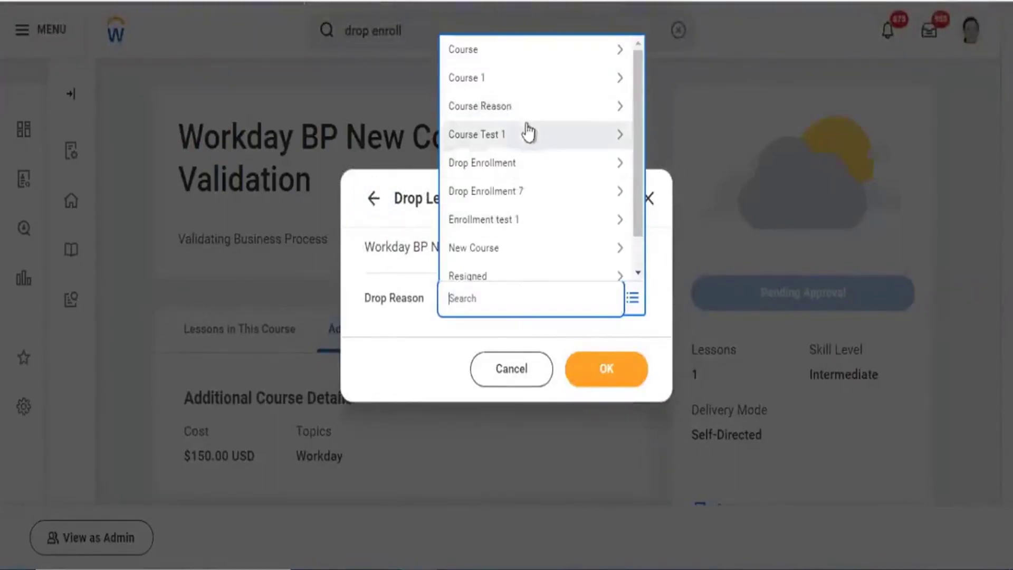
click(526, 114)
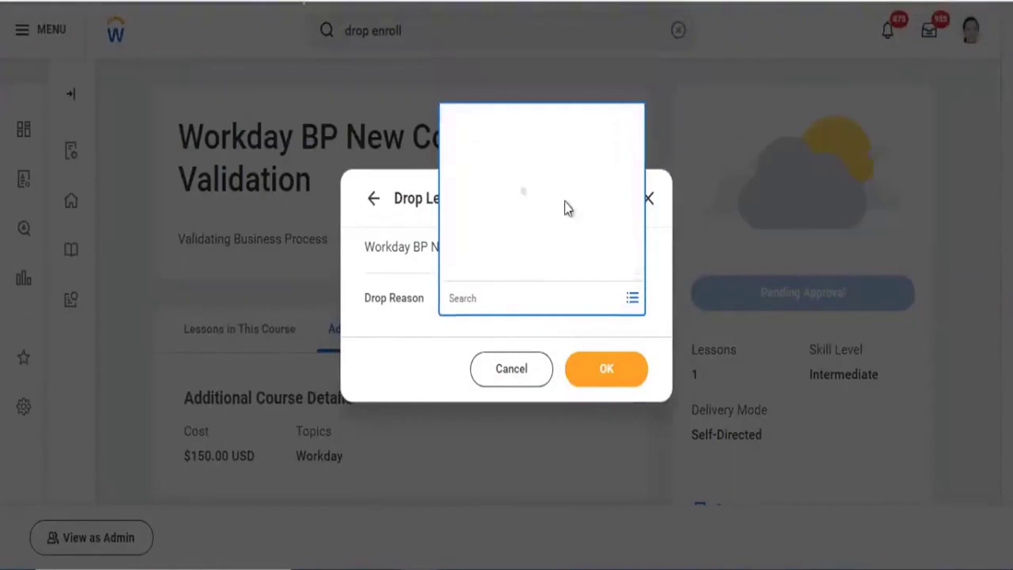
click(510, 268)
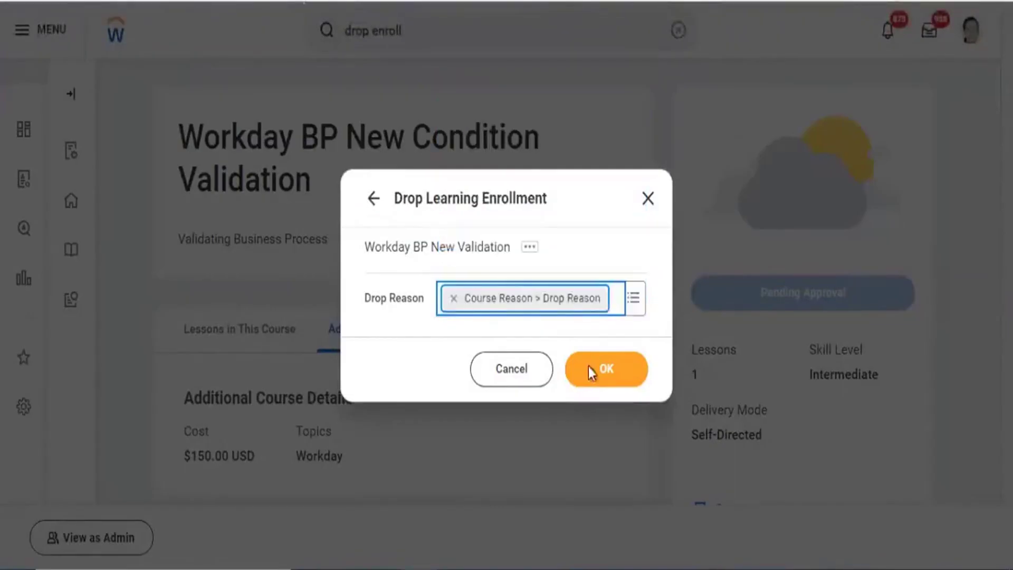
click(589, 371)
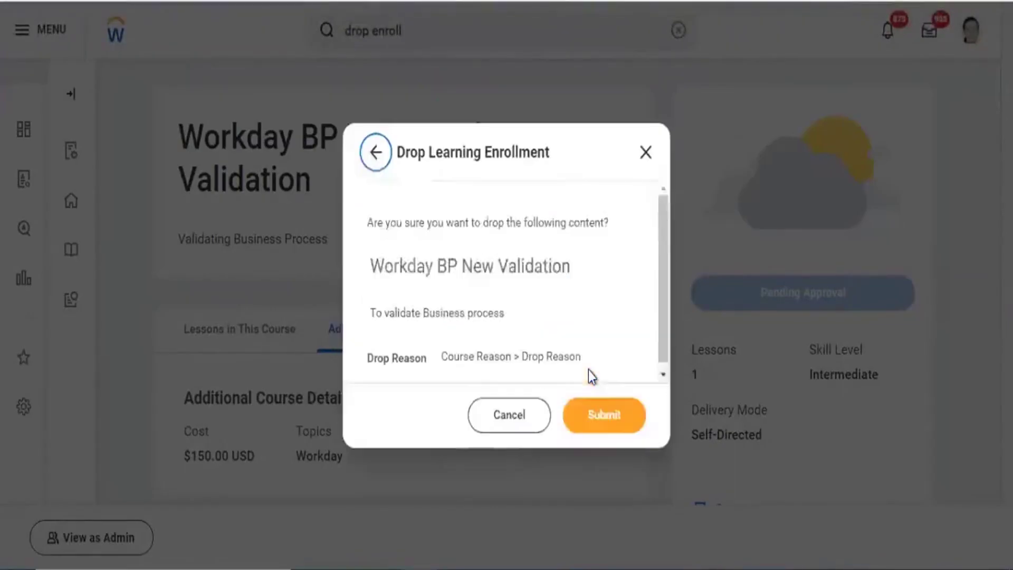
Step: Submit the enrollment drop, confirming past the alert, and reload the course page
click(593, 417)
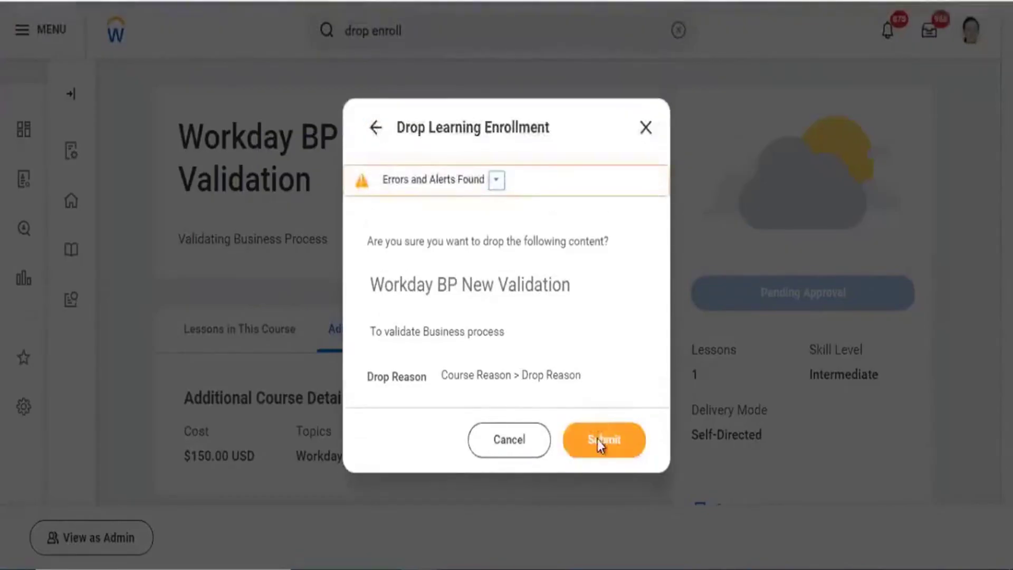
click(601, 451)
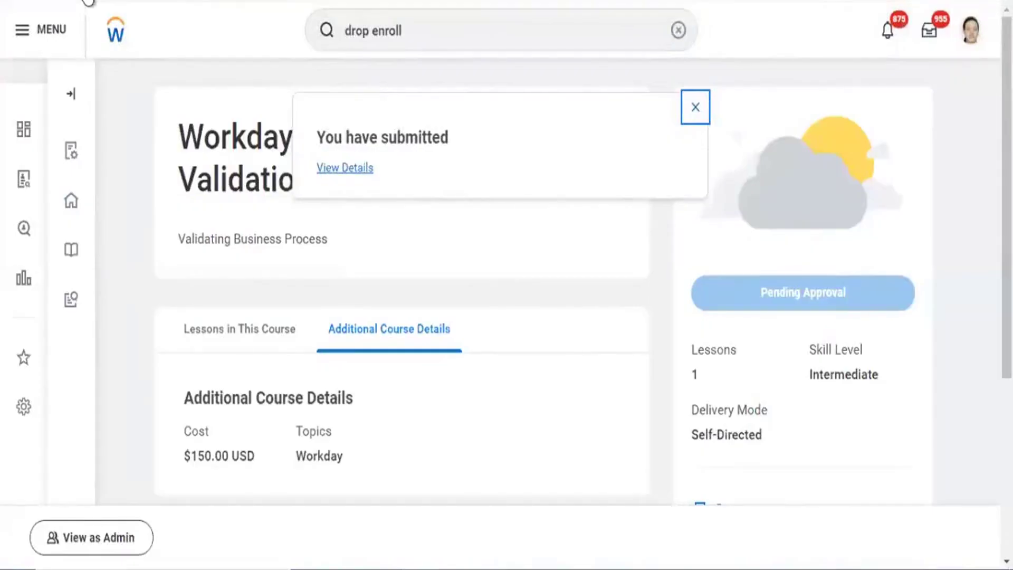
click(85, 0)
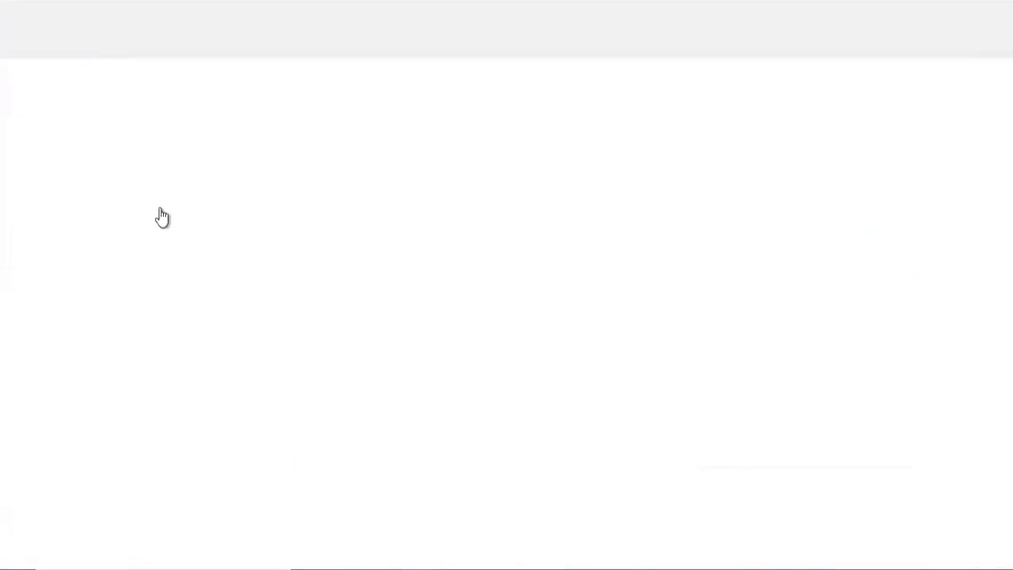
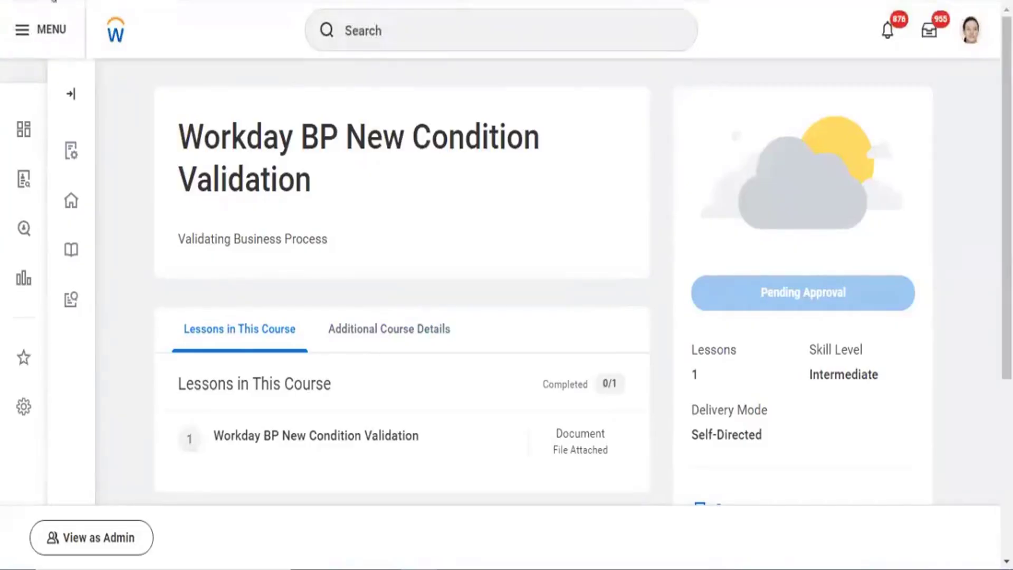
Step: Return to the course search results and open Workday BP New Condition Validation
click(71, 91)
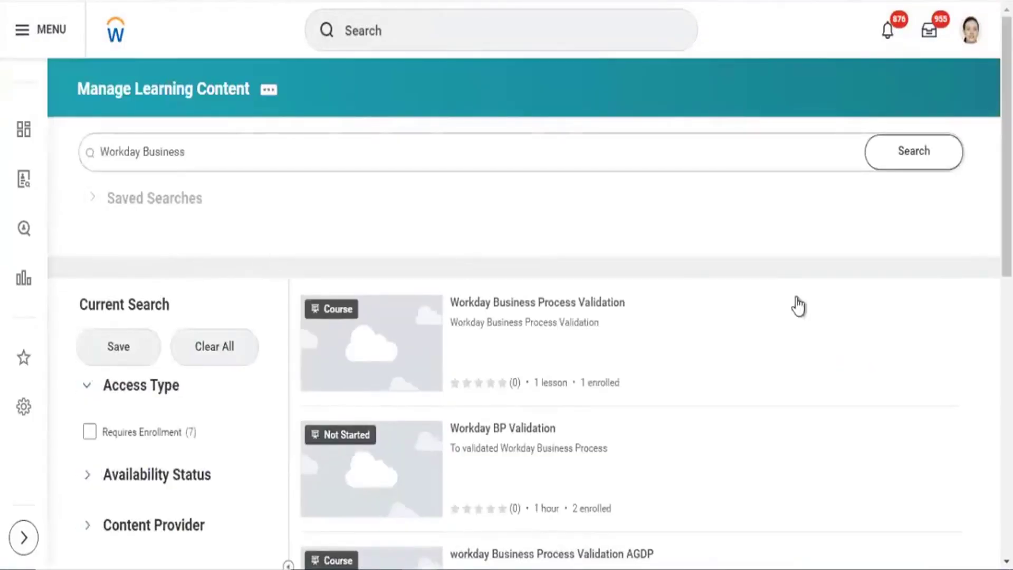
scroll(290, 564, down, 1)
scroll(291, 565, down, 2)
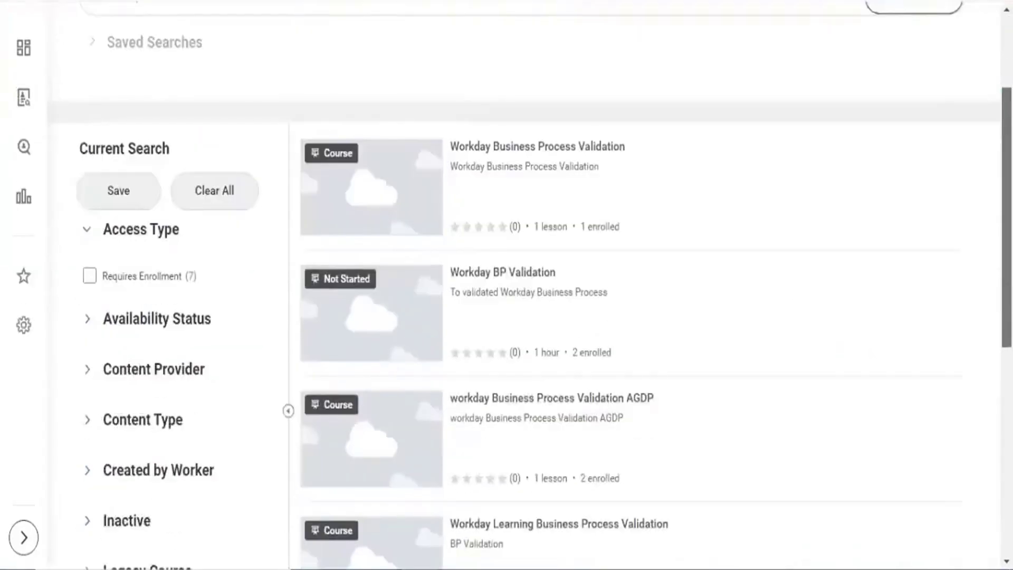
scroll(291, 565, down, 4)
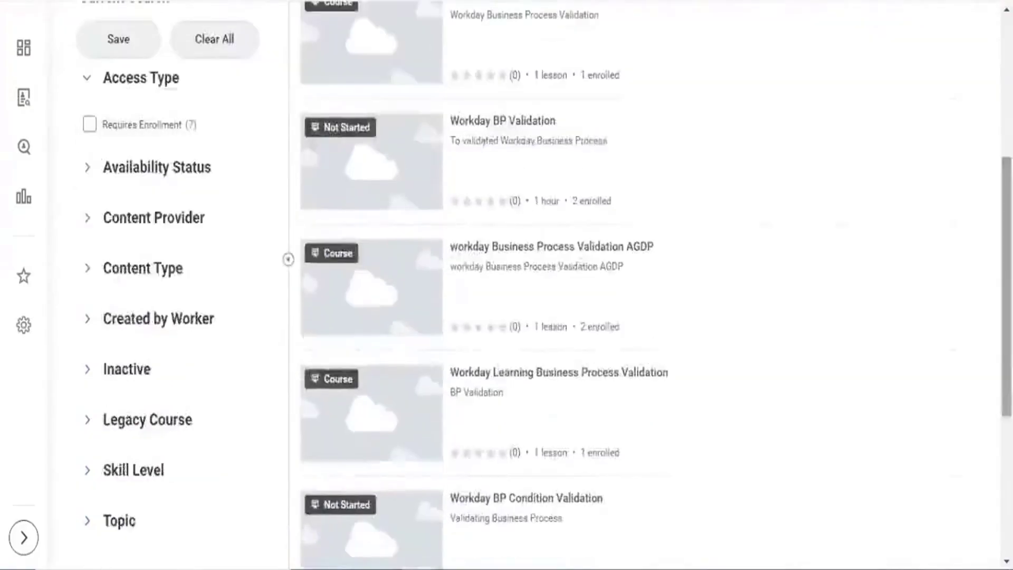
scroll(291, 564, down, 3)
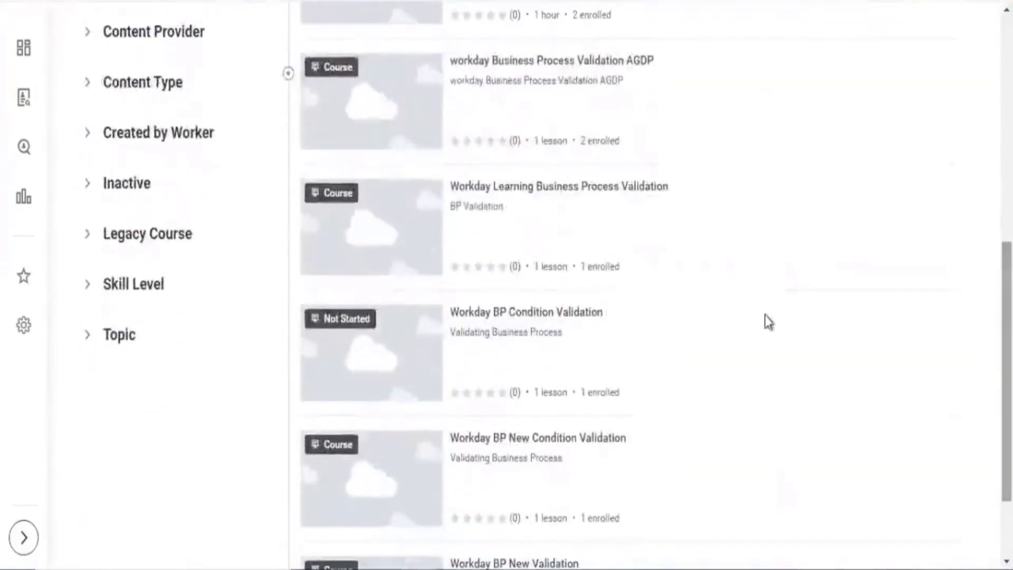
click(593, 446)
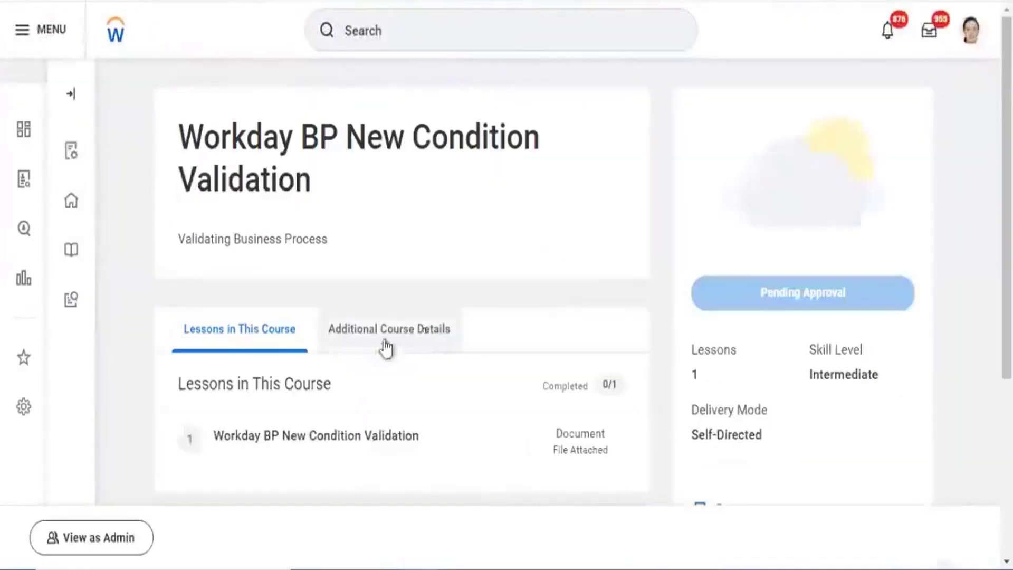
Step: Review its Additional Course Details: $150.00 USD cost and Workday topic
click(387, 347)
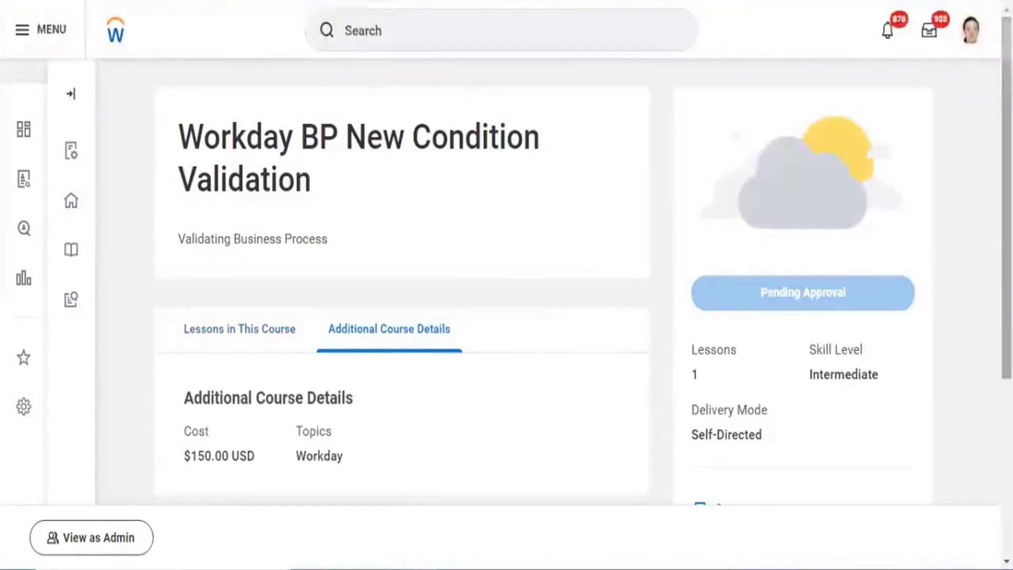
scroll(506, 264, down, 2)
scroll(735, 104, up, 2)
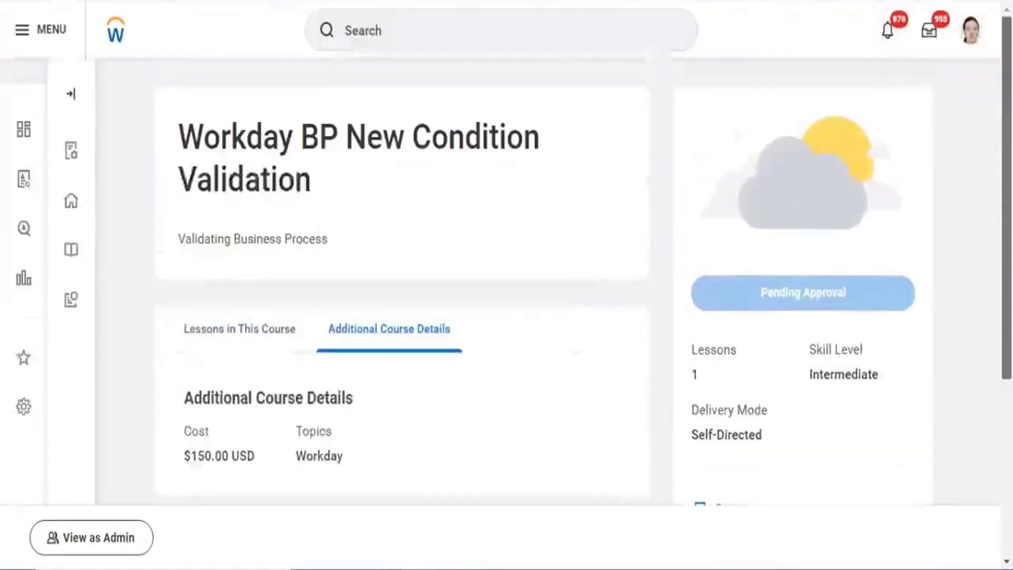
click(515, 29)
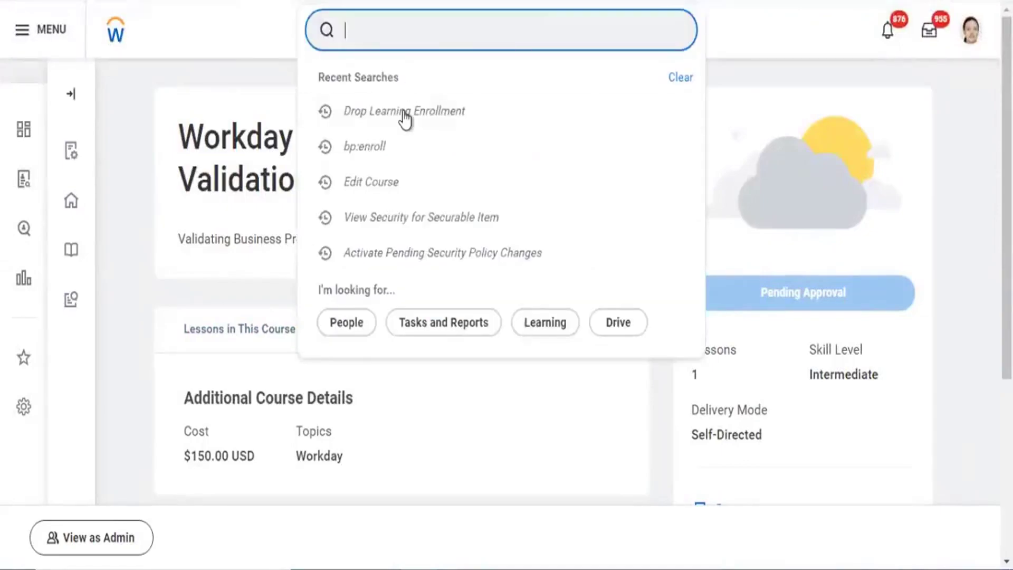
Step: Launch Drop Learning Enrollment and search for Workday BP New Condition Validation
click(404, 117)
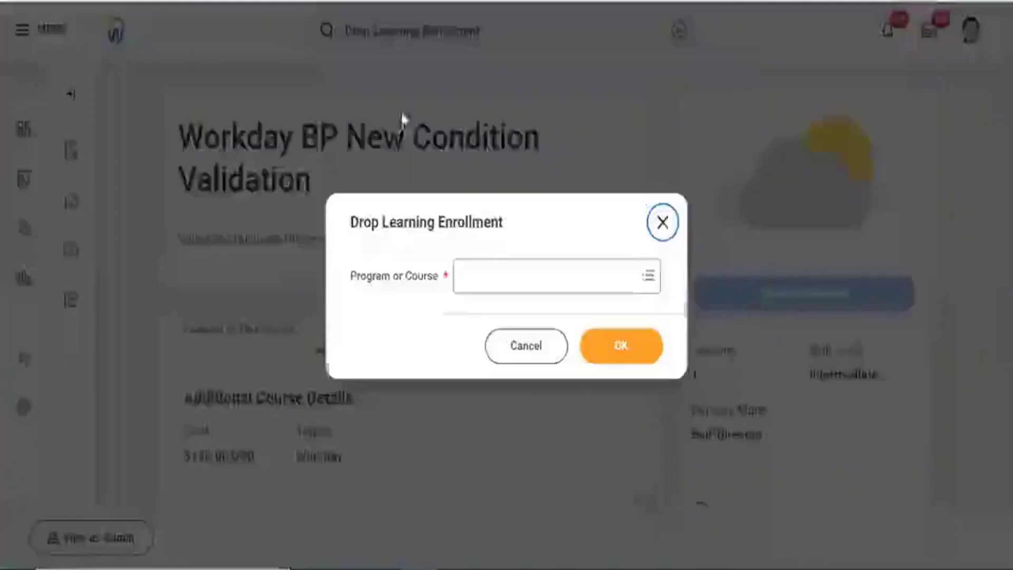
click(483, 283)
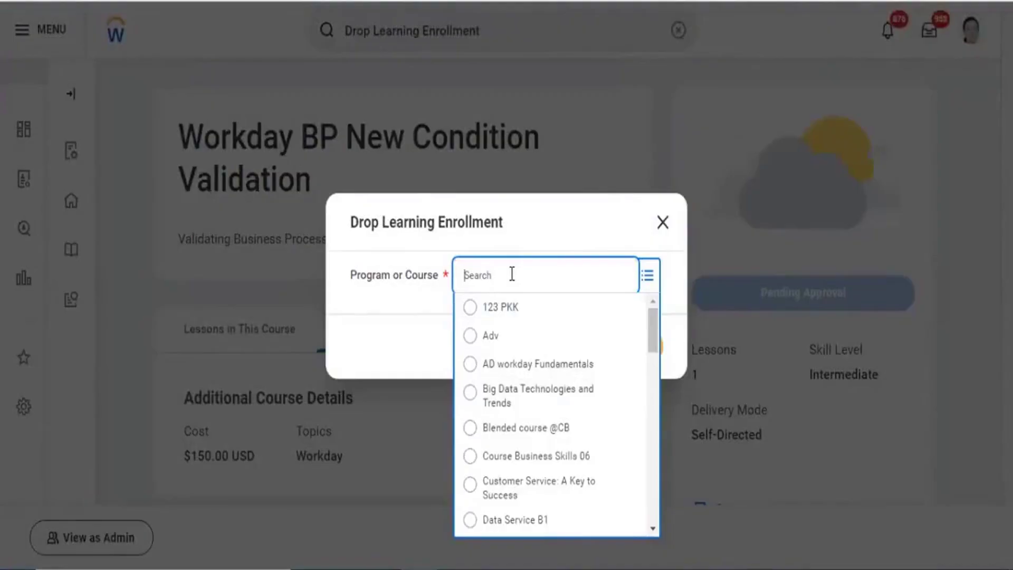
text(Workday BP New Con)
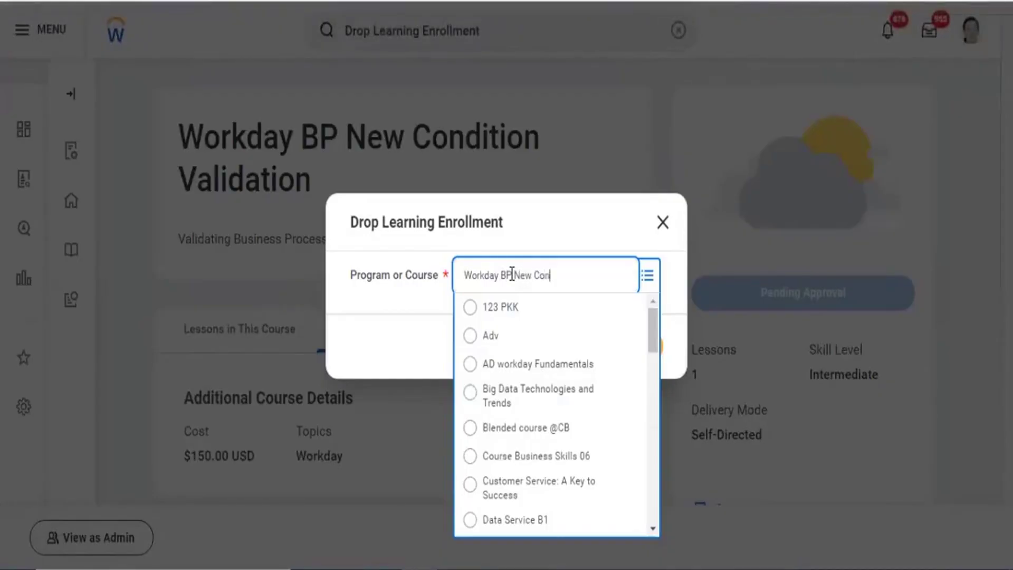
text(dition)
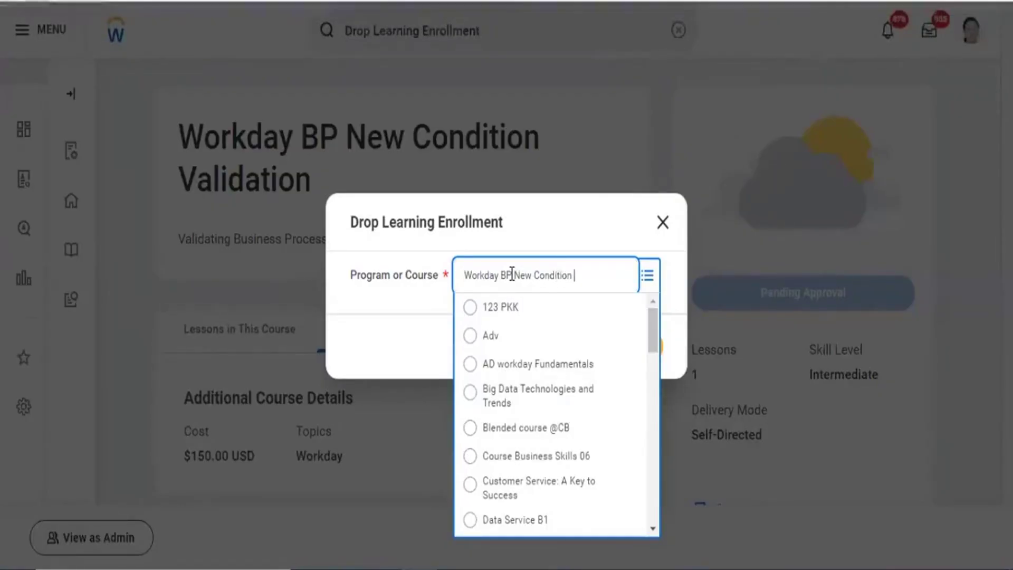
text( Vali)
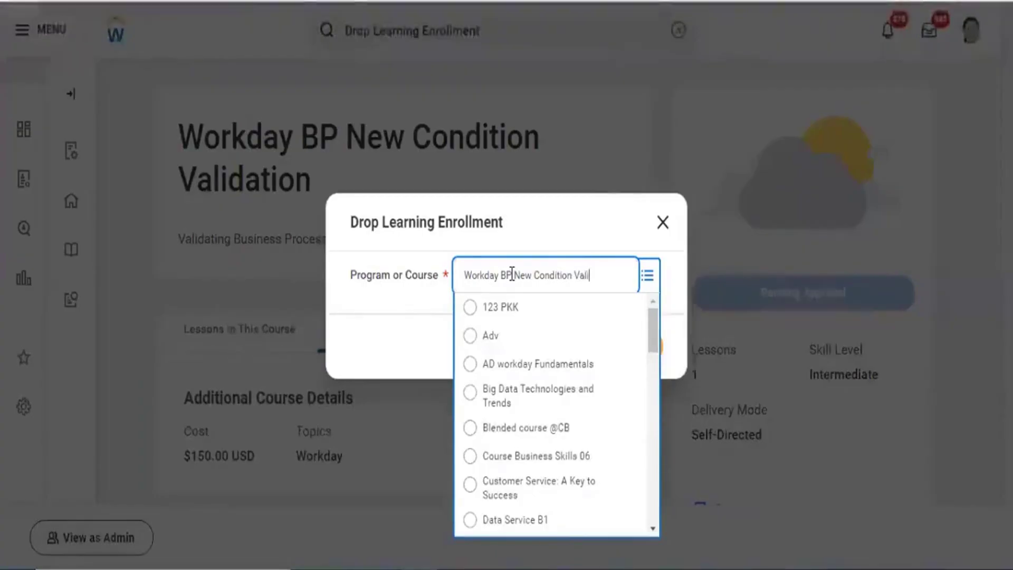
text(dation)
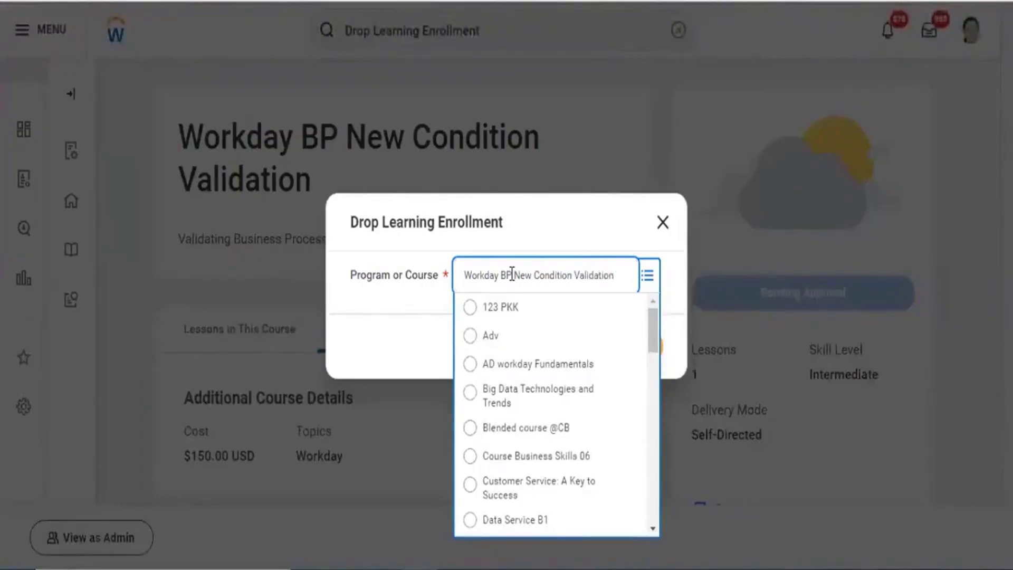
key(Return)
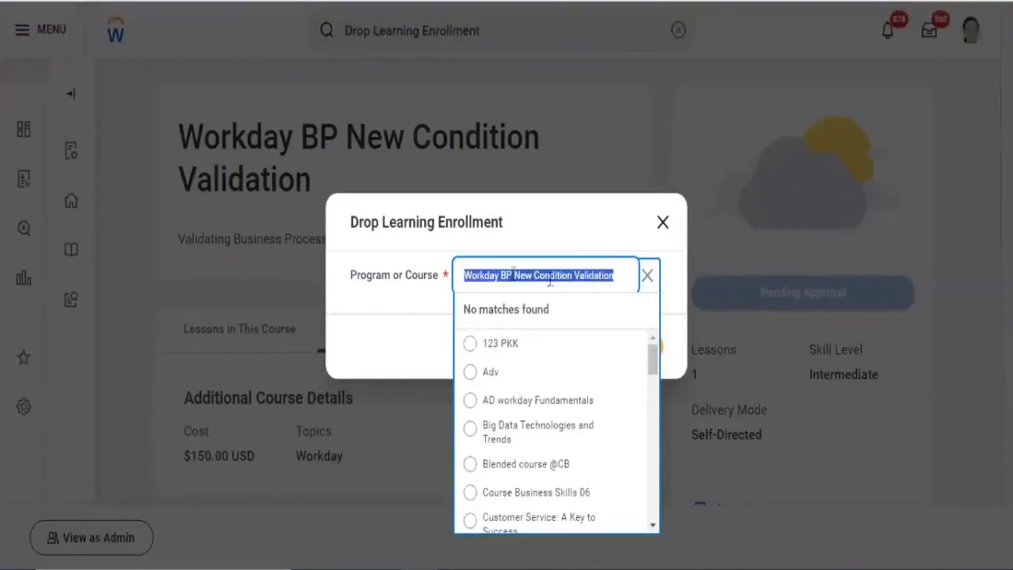
Step: Shorten the course search text and rerun it for Workday BP New
click(616, 278)
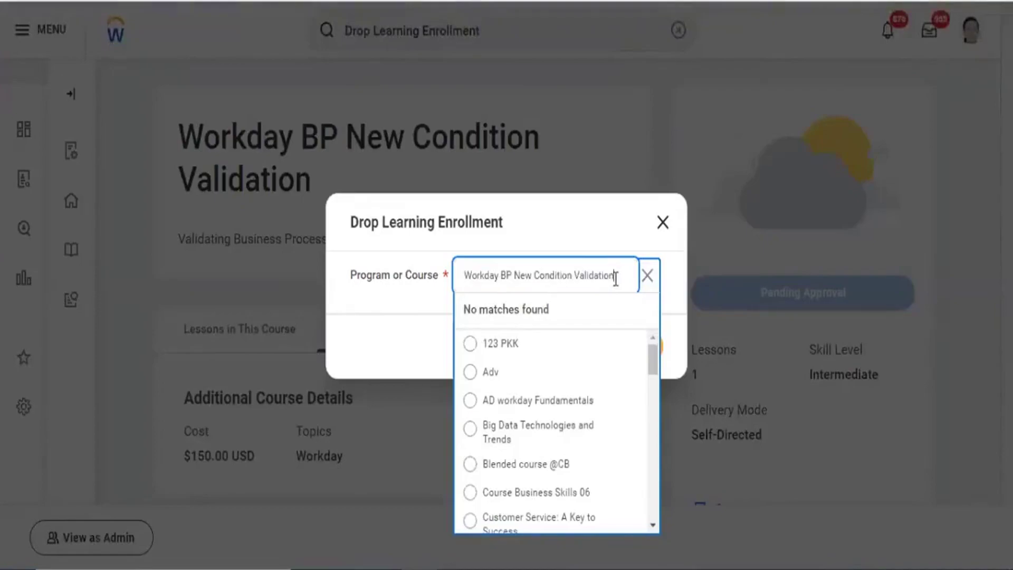
key(BackSpace)
key(BackSpace)
key(BackSpace)
key(BackSpace)
key(BackSpace)
key(BackSpace)
key(BackSpace)
key(BackSpace)
key(BackSpace)
key(BackSpace)
key(BackSpace)
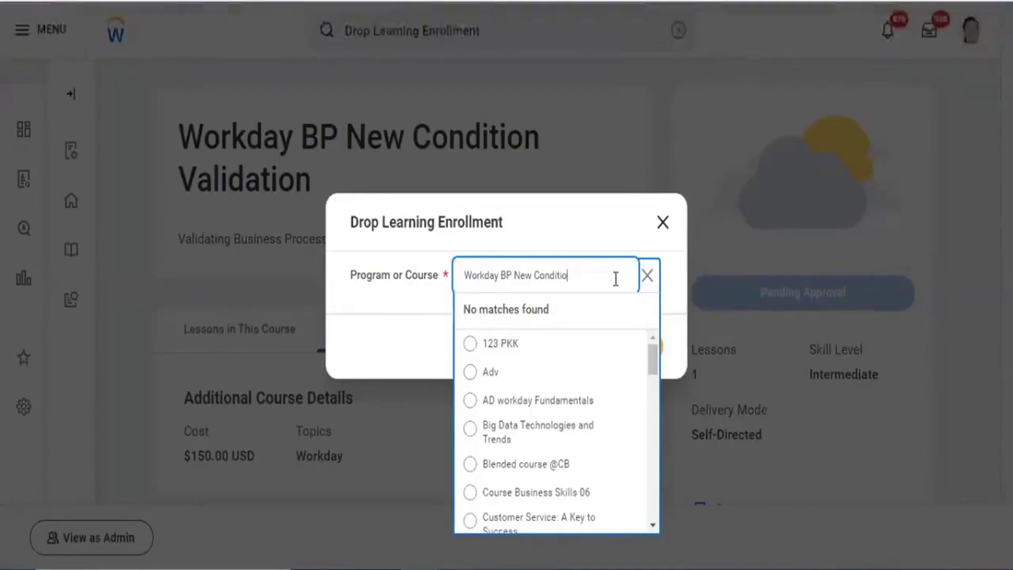
text(n)
key(Return)
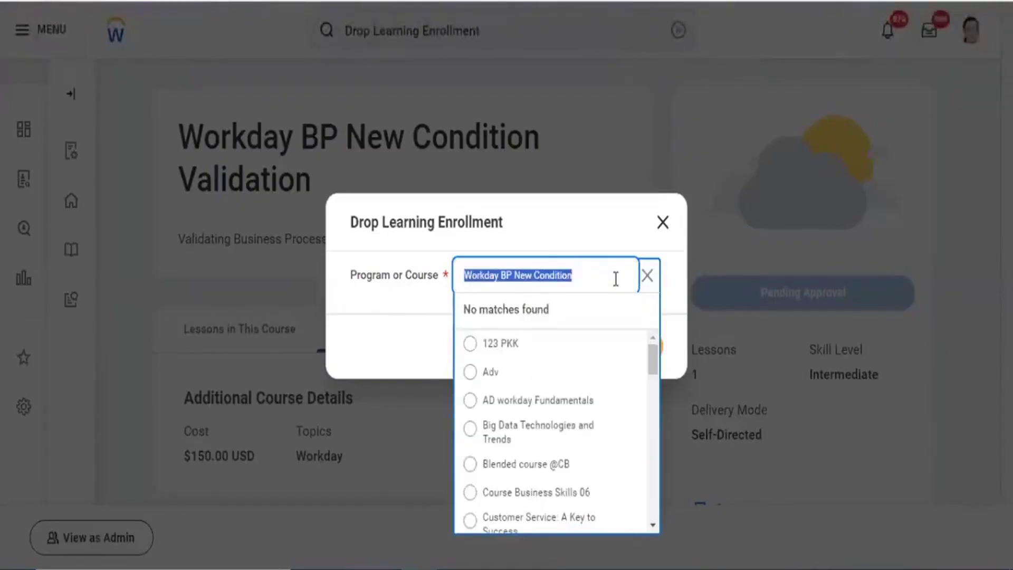
click(596, 275)
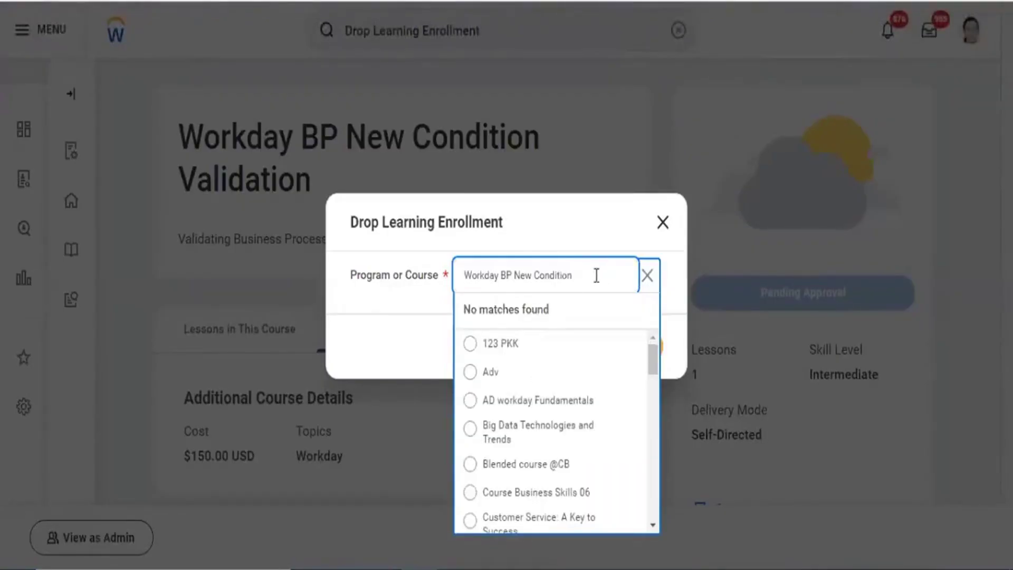
key(BackSpace)
key(BackSpace)
key(BackSpace)
key(BackSpace)
key(Return)
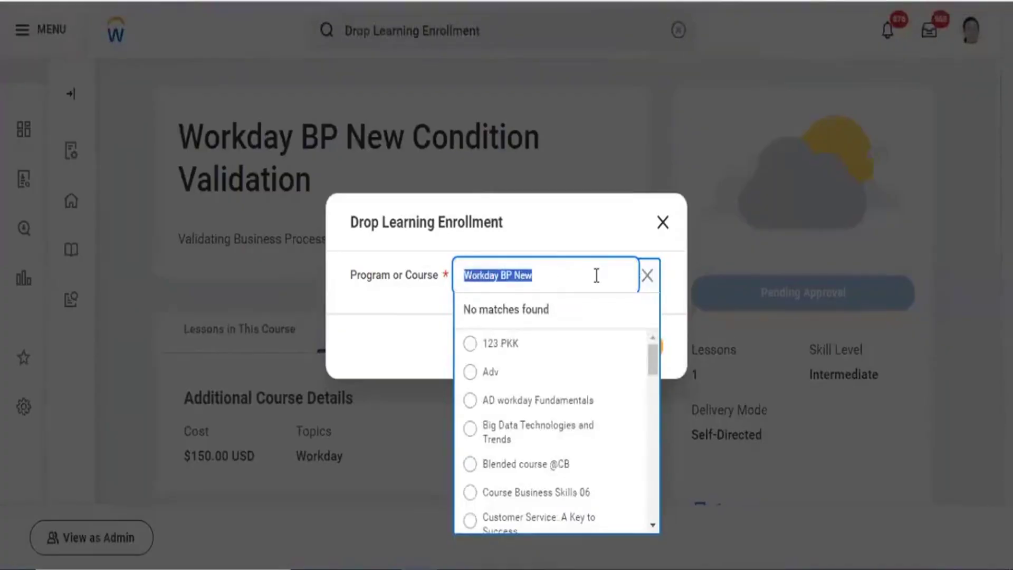
Step: Search for Workday BP matches, then clear the course field and close without dropping
click(556, 277)
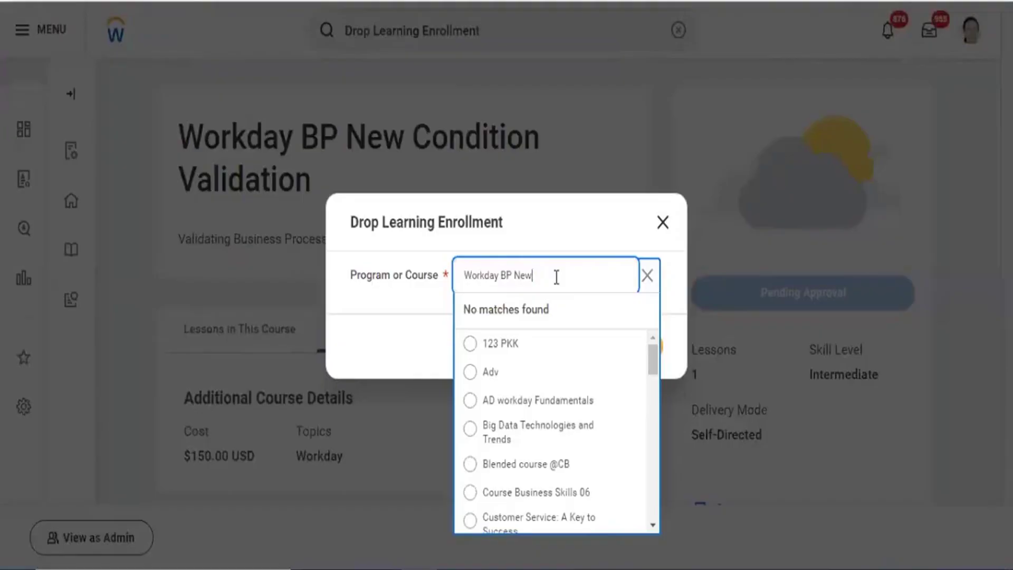
key(BackSpace)
key(BackSpace)
key(BackSpace)
key(BackSpace)
key(BackSpace)
text(BO)
text(P)
key(Return)
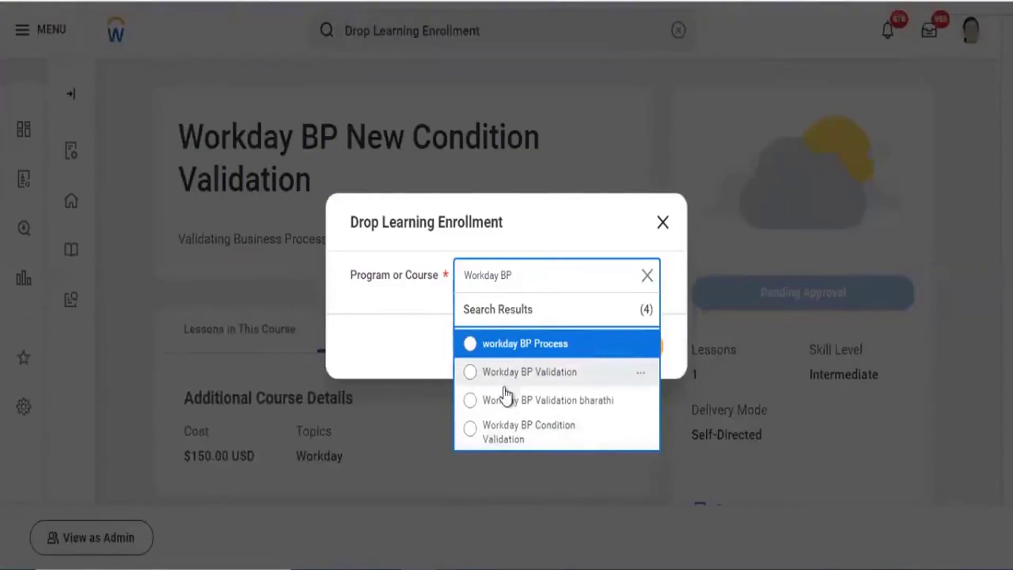
click(647, 275)
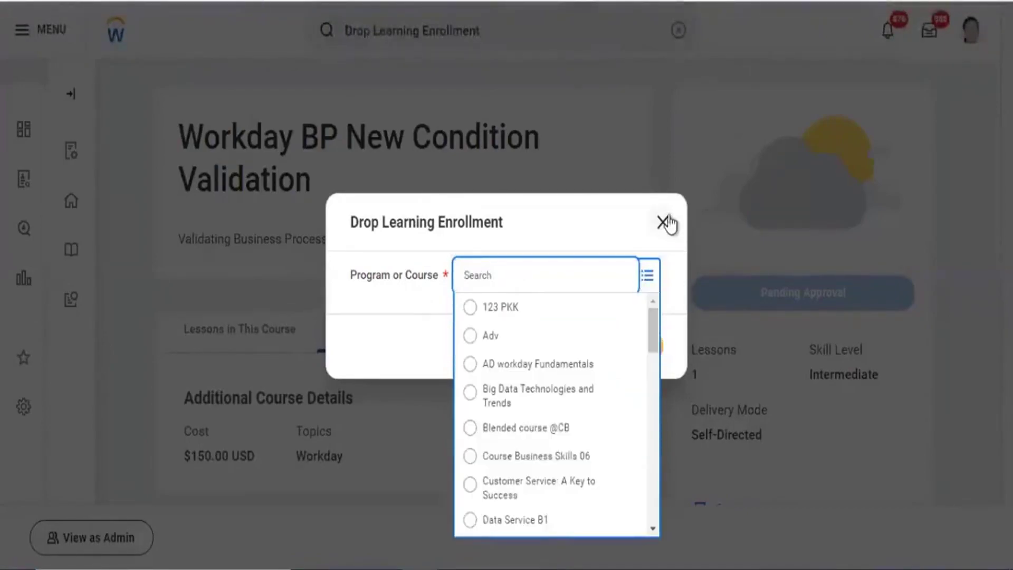
click(663, 223)
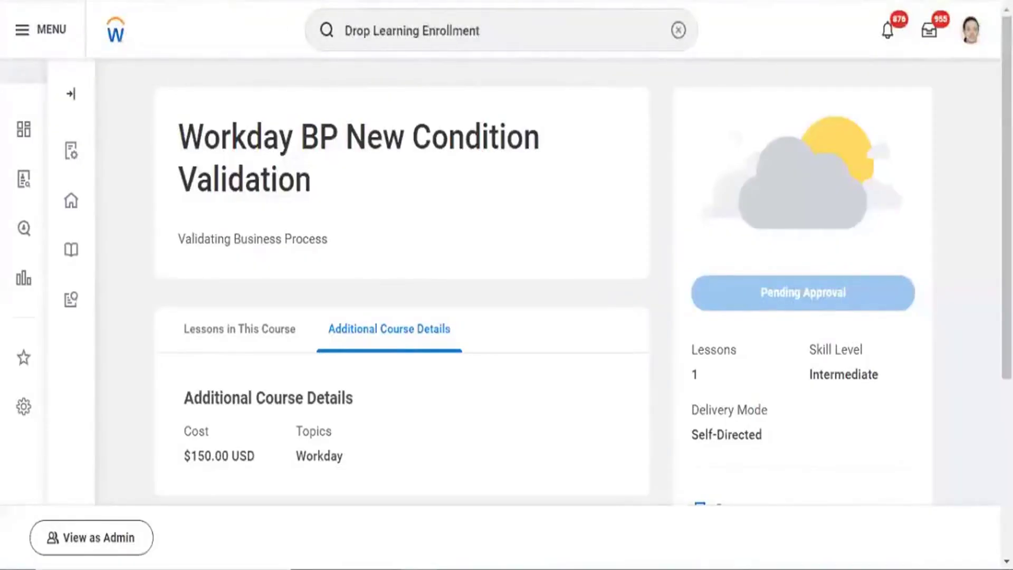
Step: Close the current and all other browser tabs
right_click(261, 3)
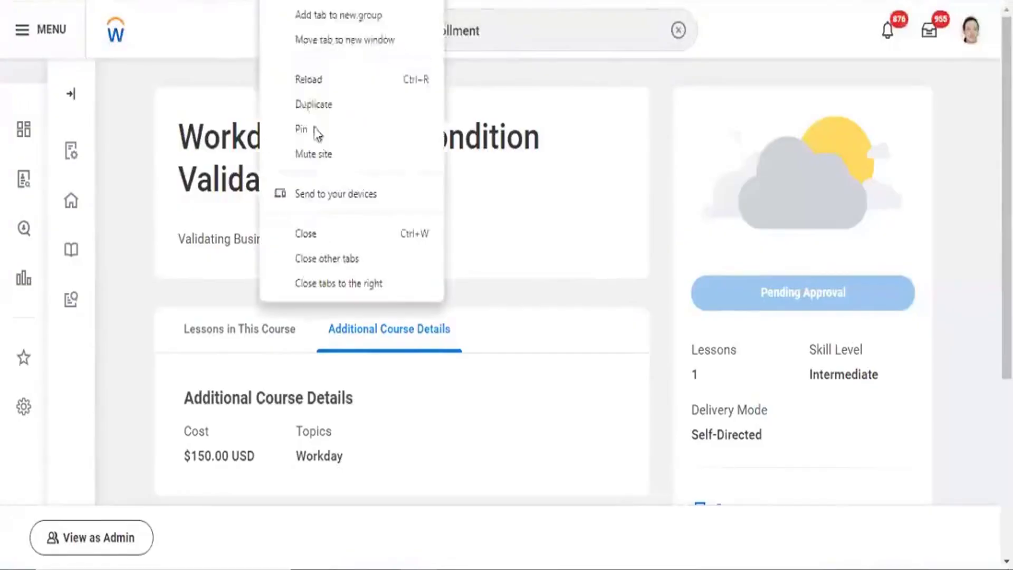
click(313, 235)
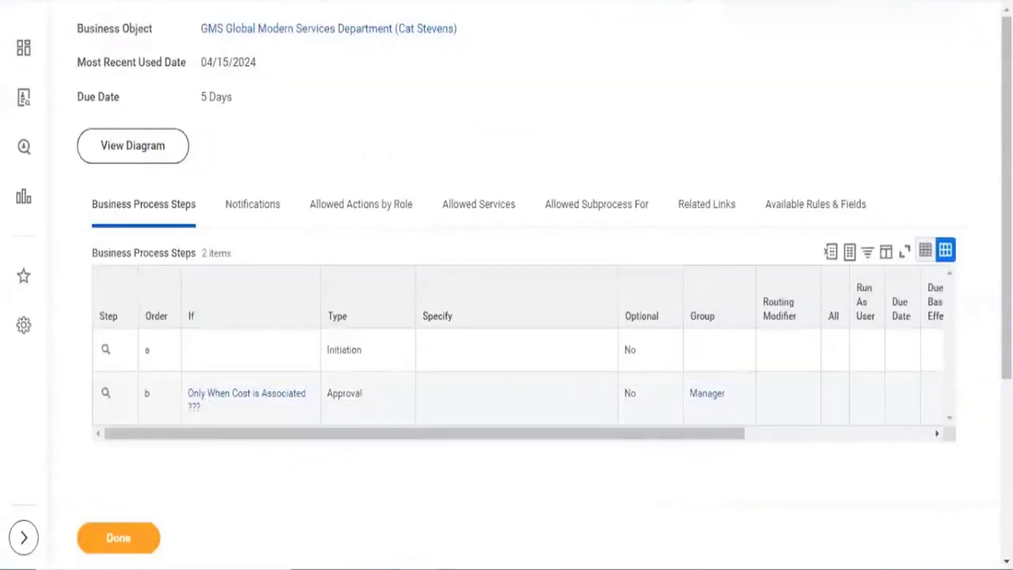
right_click(280, 2)
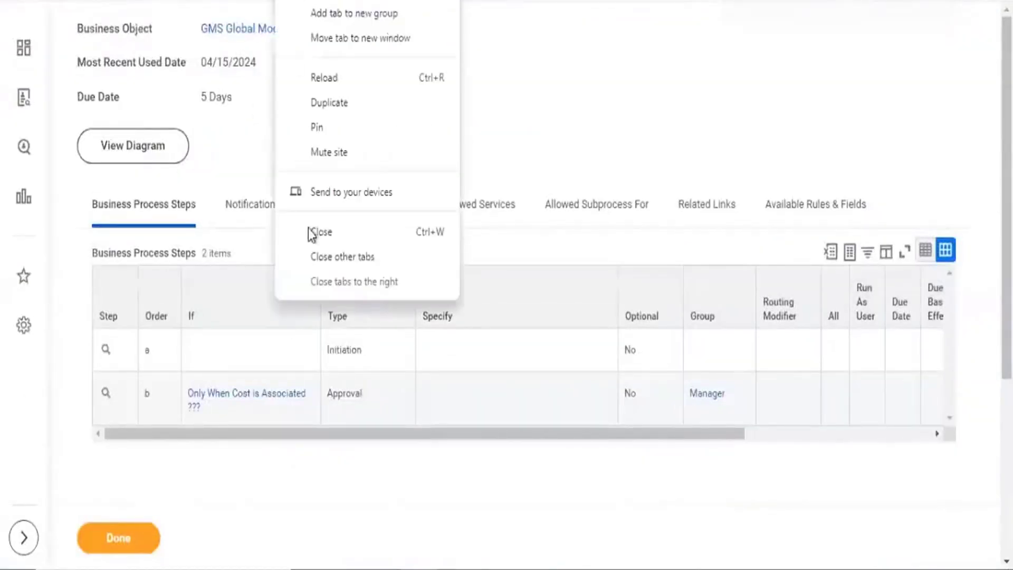
click(315, 256)
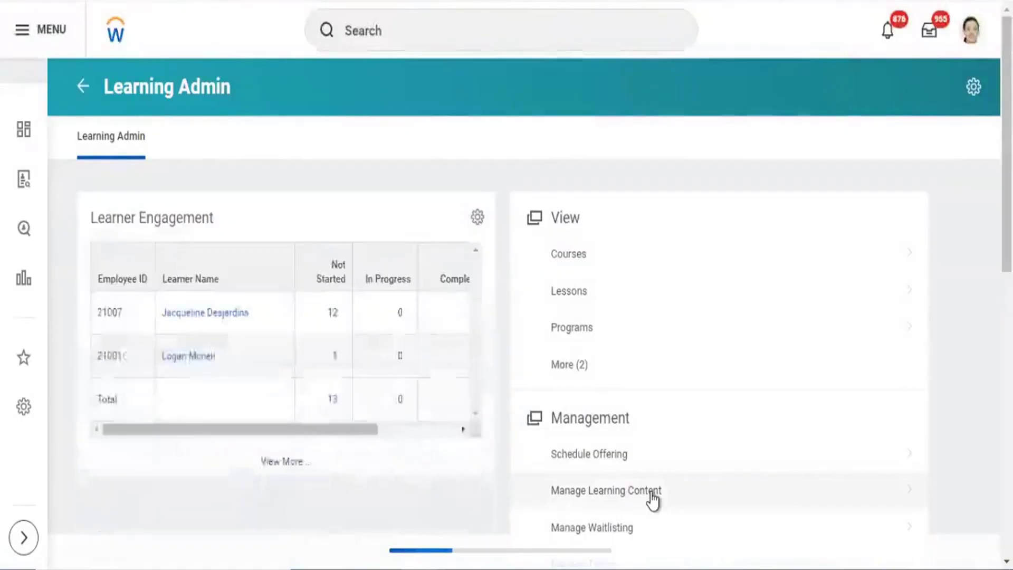
Step: Search Manage Learning Content for 'Leaning Business process'
click(652, 494)
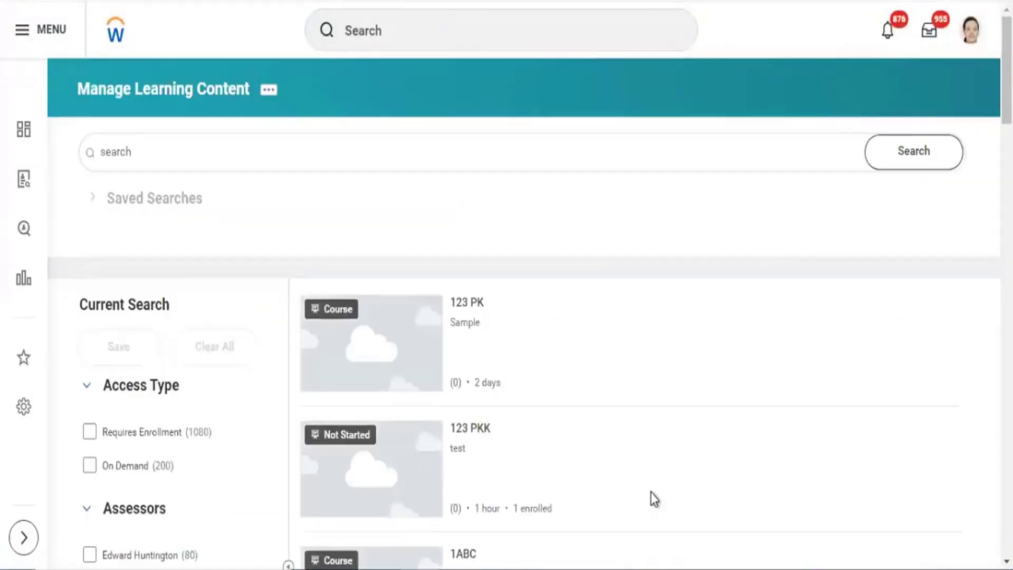
click(429, 153)
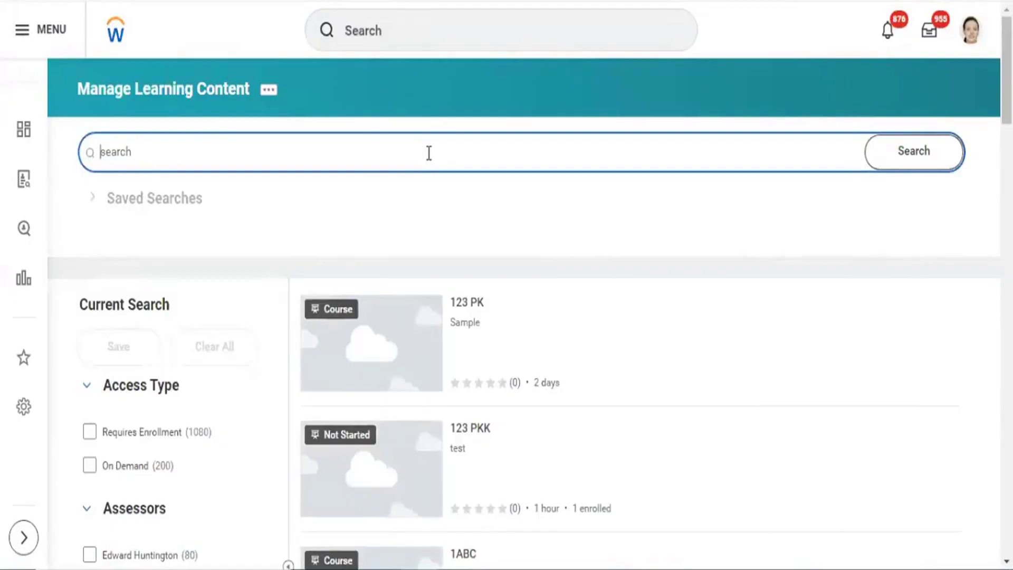
text(Leaning Business)
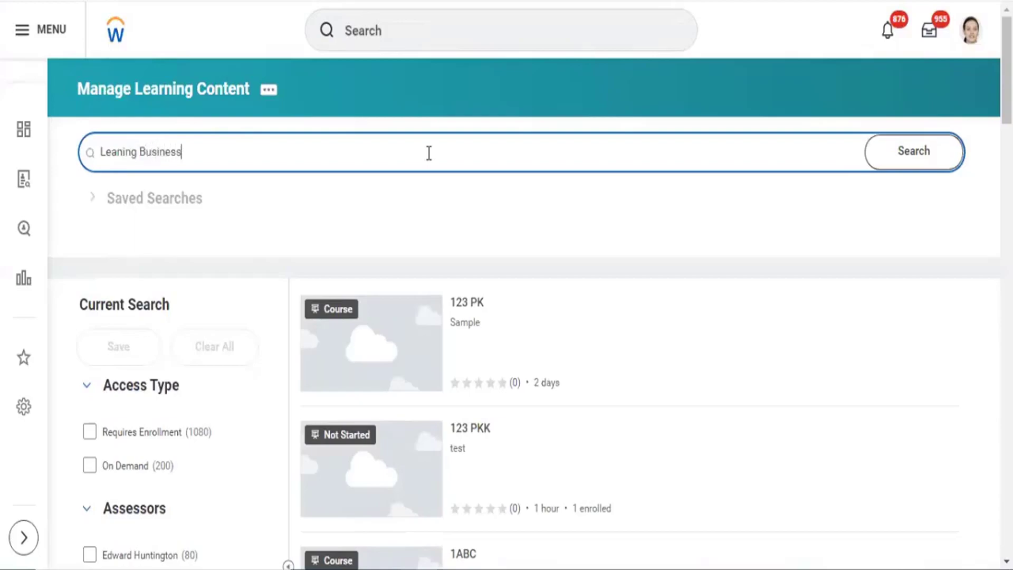
text( process)
key(Return)
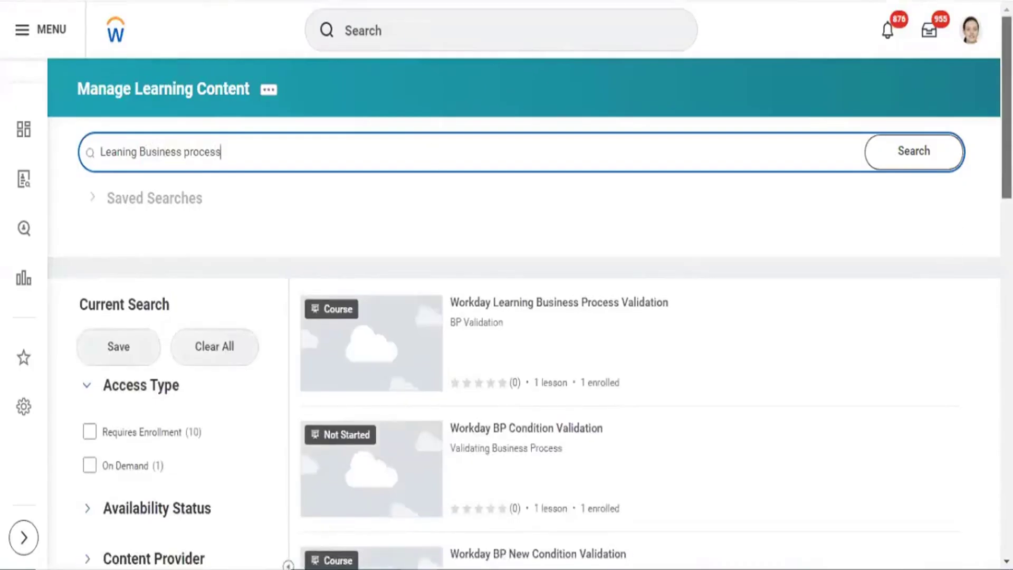
scroll(707, 198, down, 3)
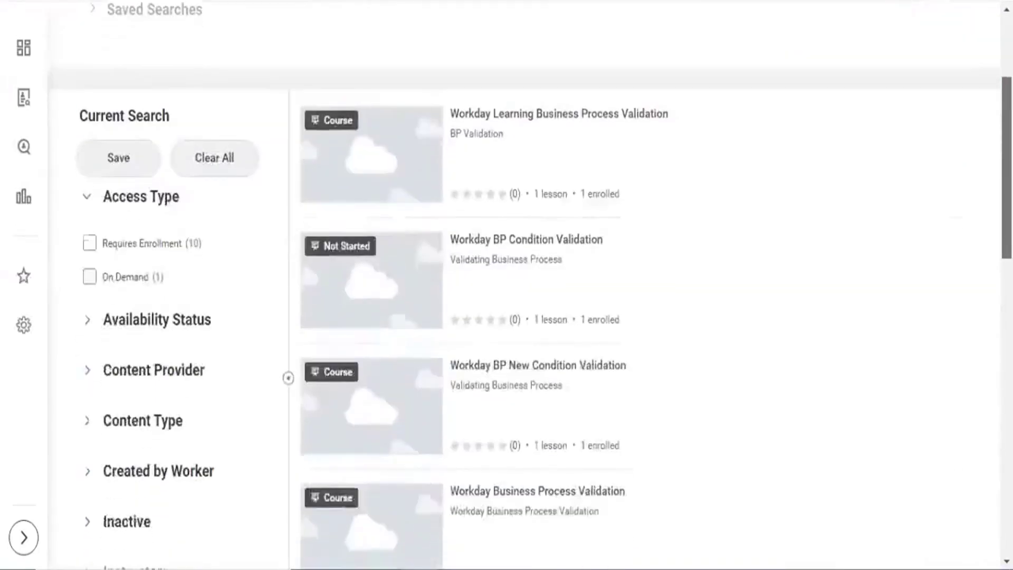
Step: Open Workday Learning Business Process Validation and view its $200.00 USD cost and Workday Learning topic
click(577, 125)
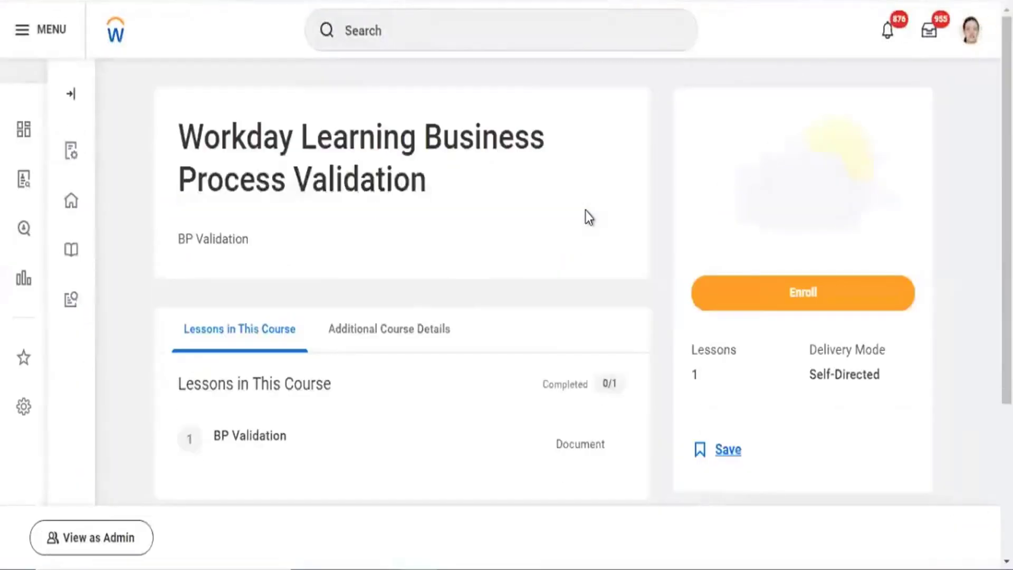
click(370, 331)
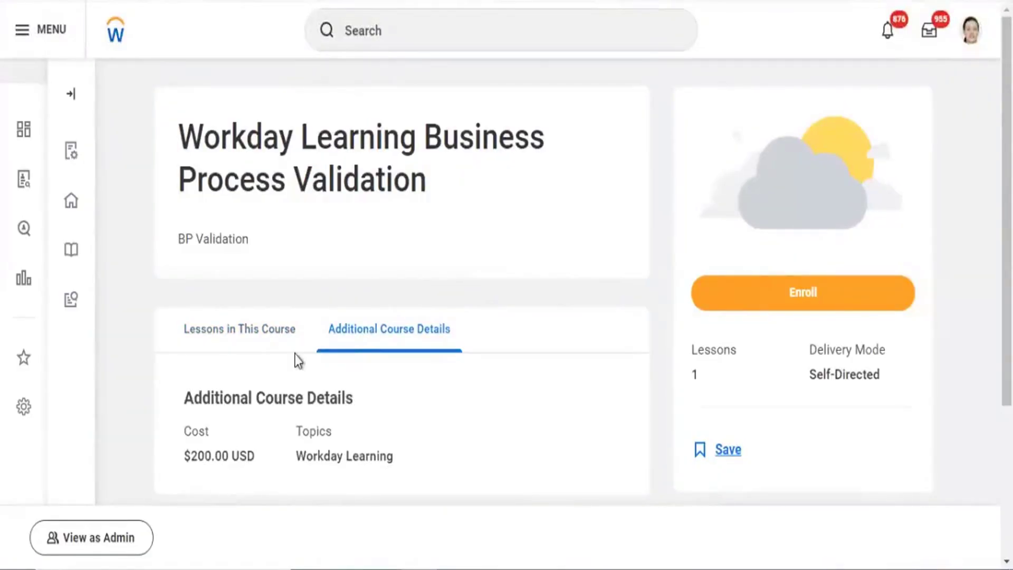
click(791, 304)
Step: Enroll in Workday Learning Business Process Validation and view the Pending Approval submission details
click(826, 302)
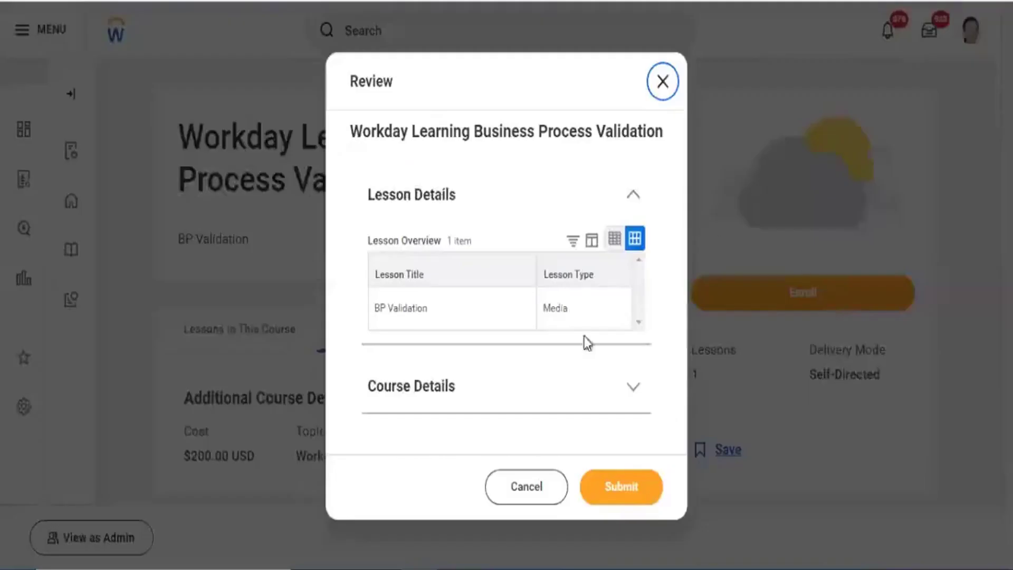
click(622, 486)
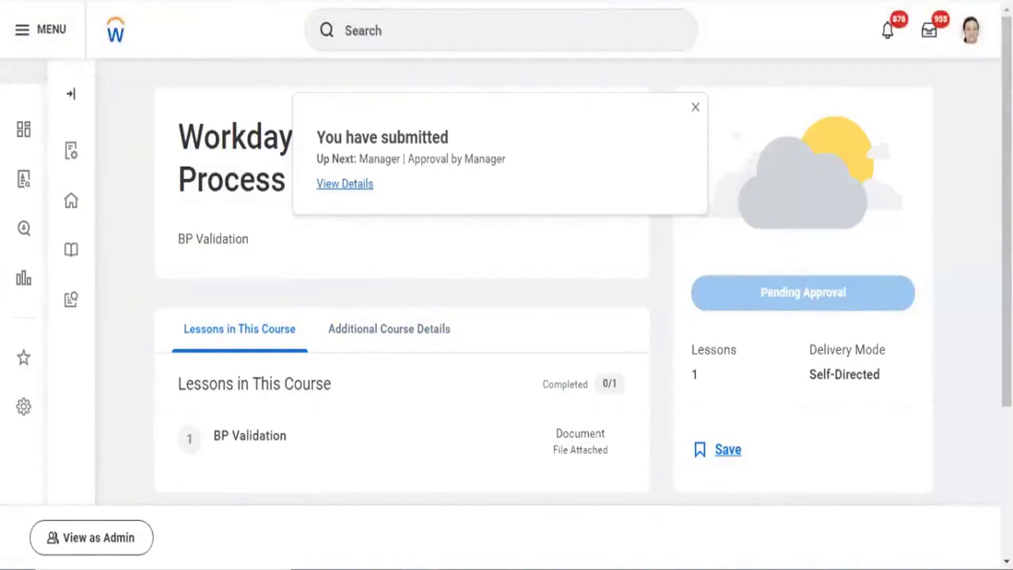
click(32, 1)
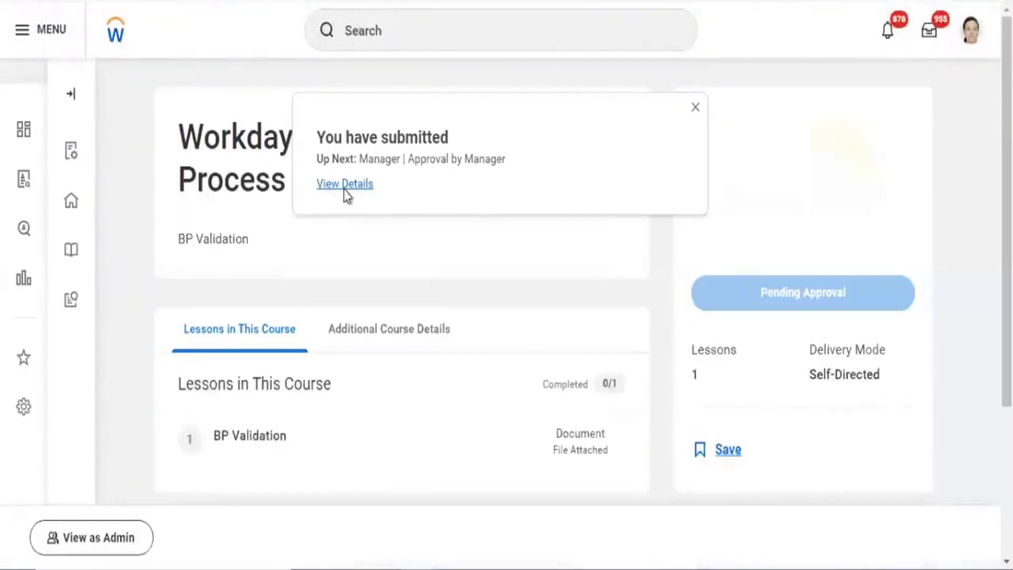
click(343, 186)
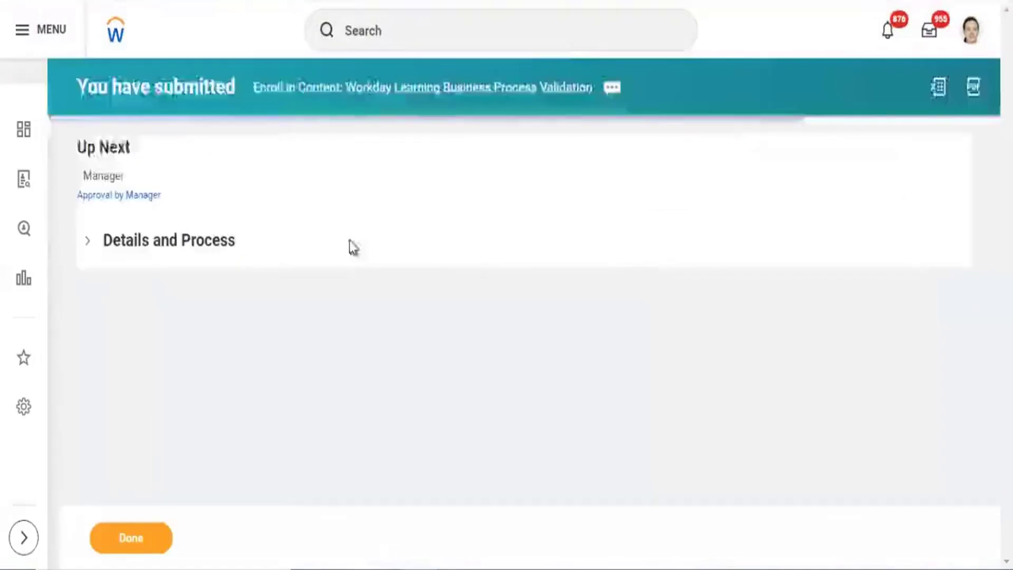
Step: Go from the home page through the app list to Learning Admin's Manage Learning Content
click(113, 35)
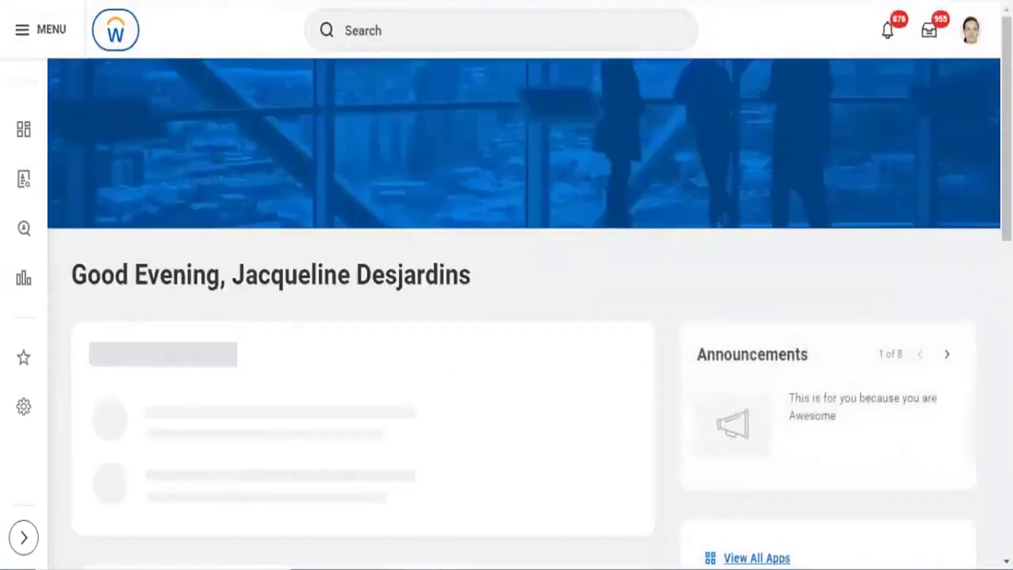
scroll(507, 285, down, 9)
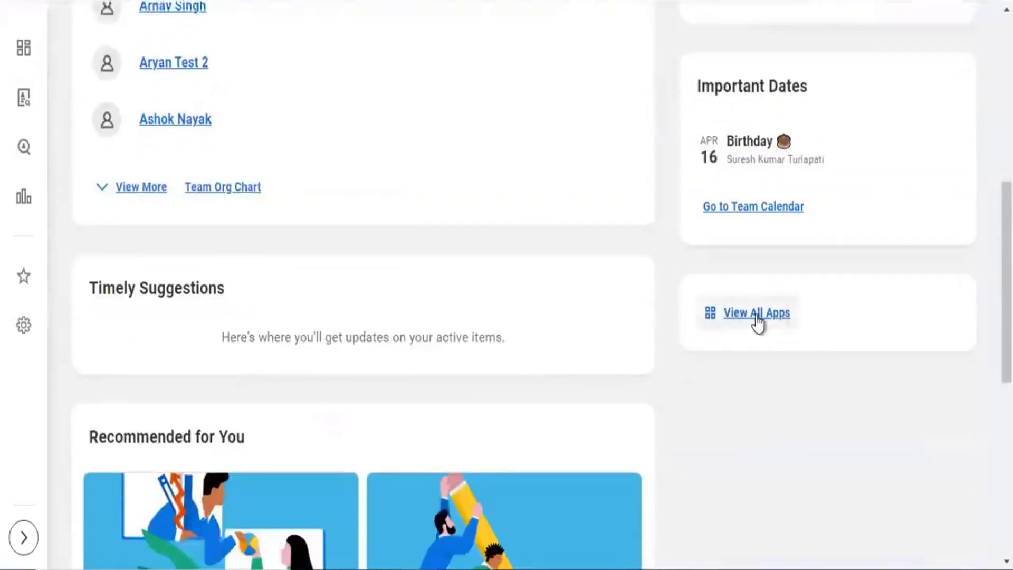
click(755, 315)
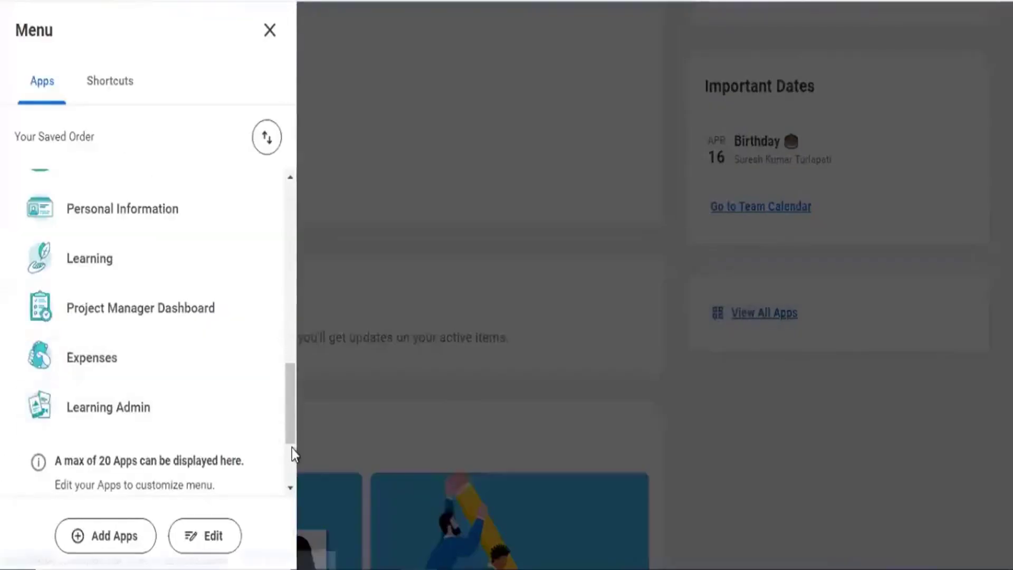
scroll(290, 468, down, 3)
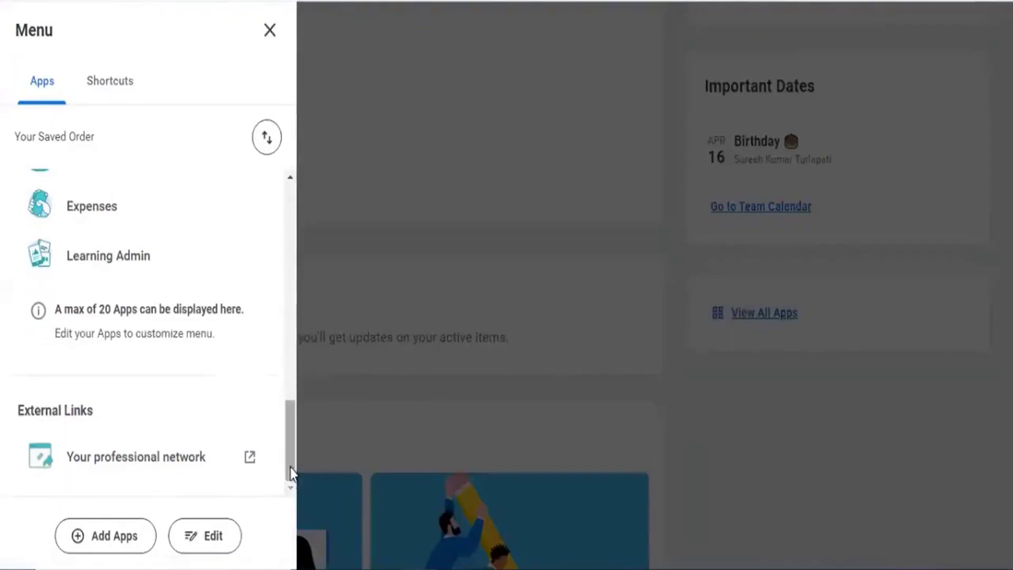
click(117, 256)
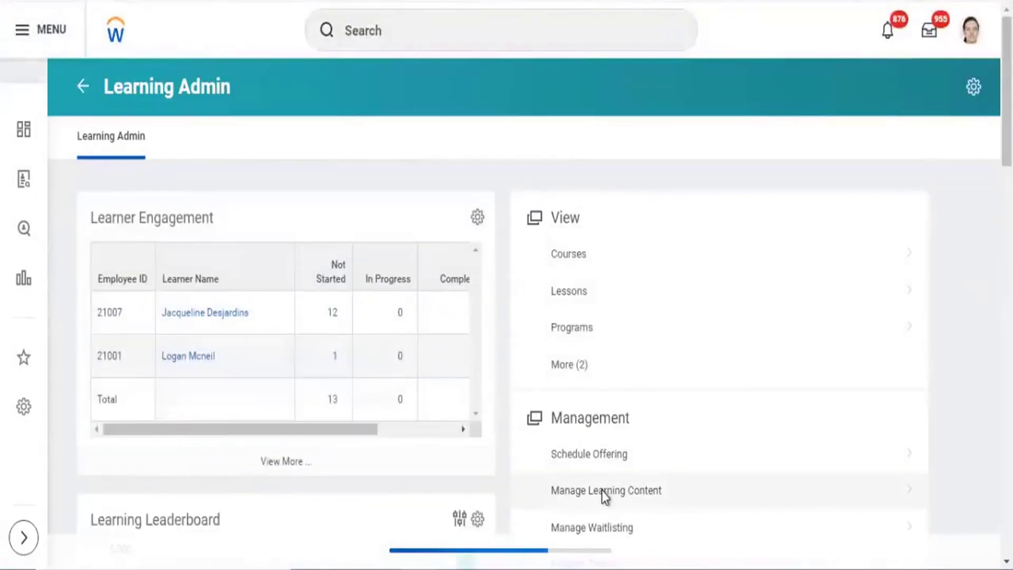
click(601, 490)
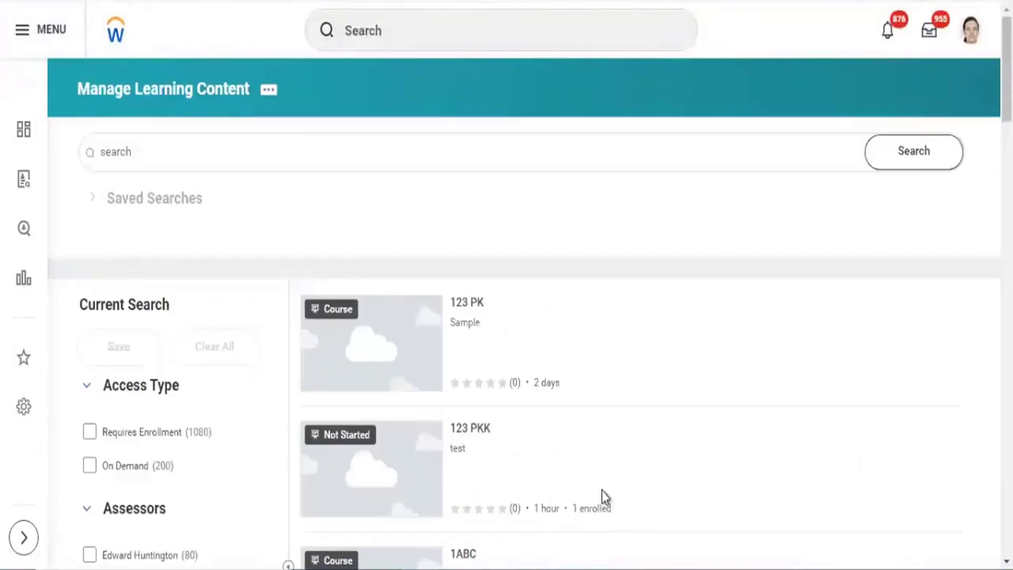
Step: Search 'workday learning business' and confirm Workday Business Process Validation is Pending Approval
click(374, 148)
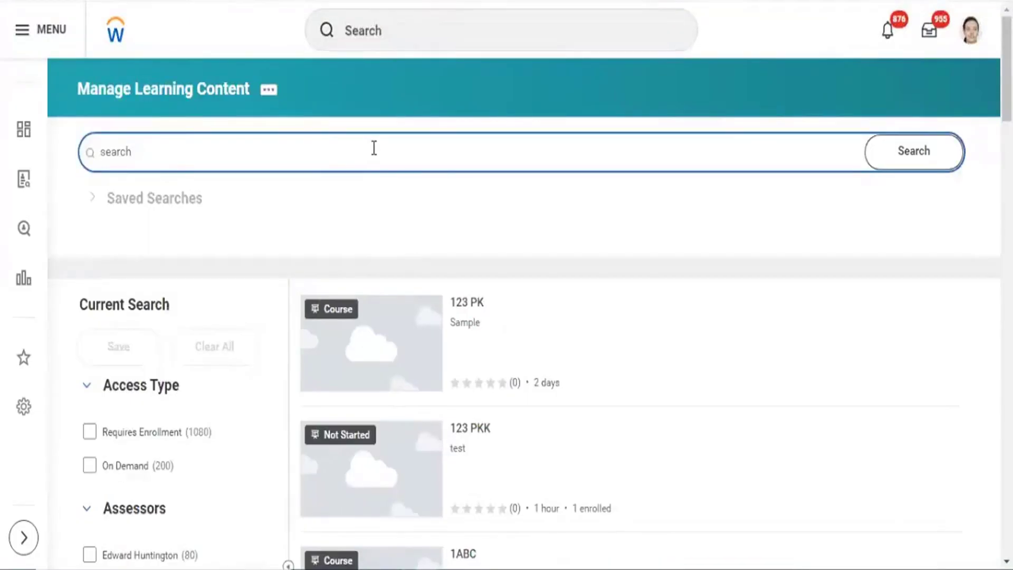
text(workday )
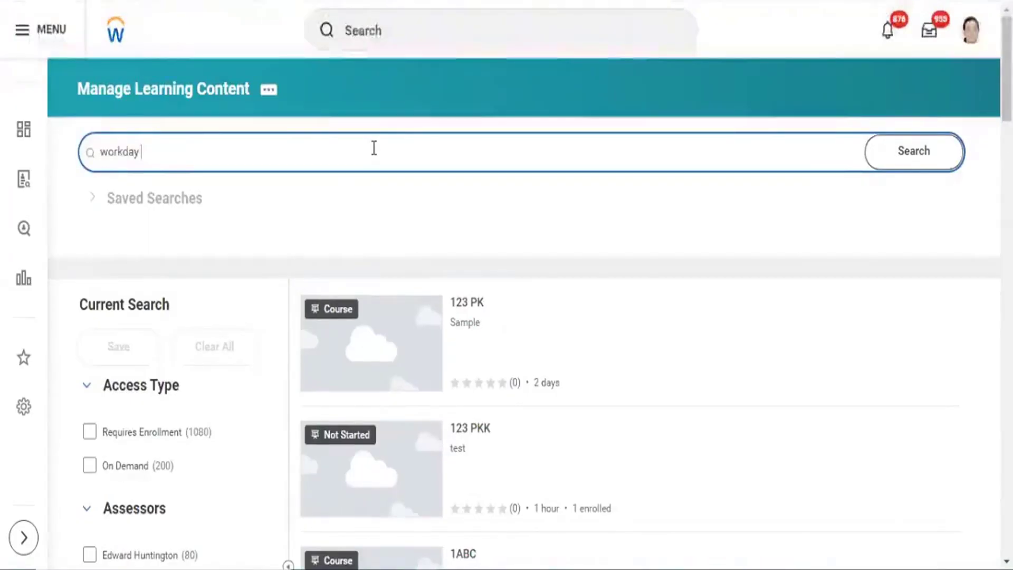
text(lear)
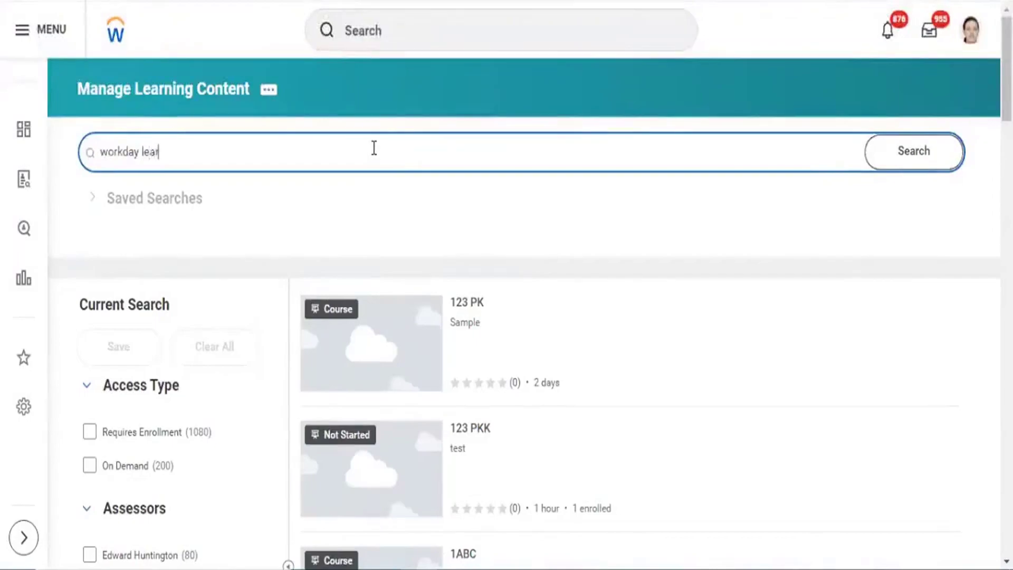
text(ning)
key(Return)
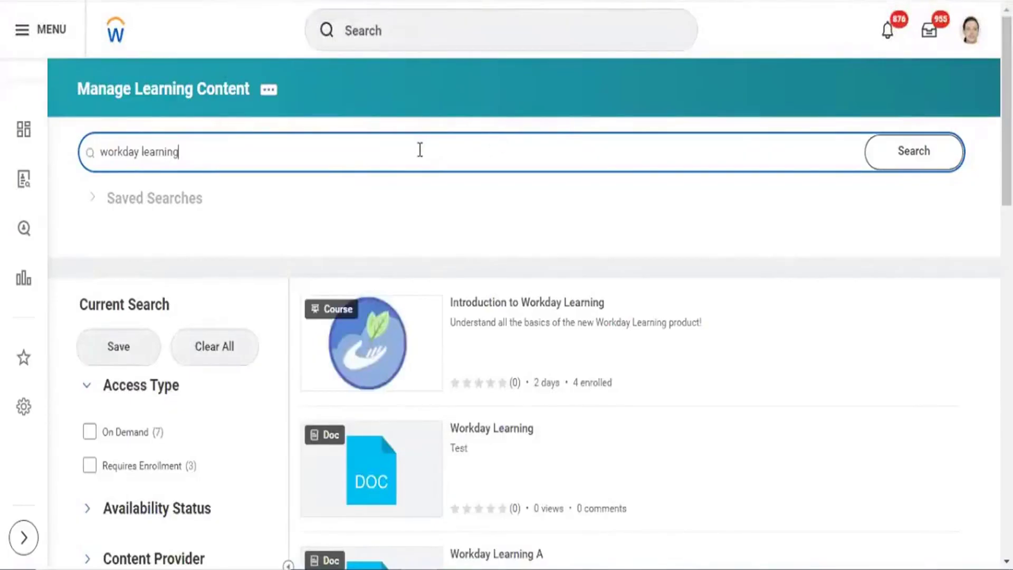
text(business)
key(Return)
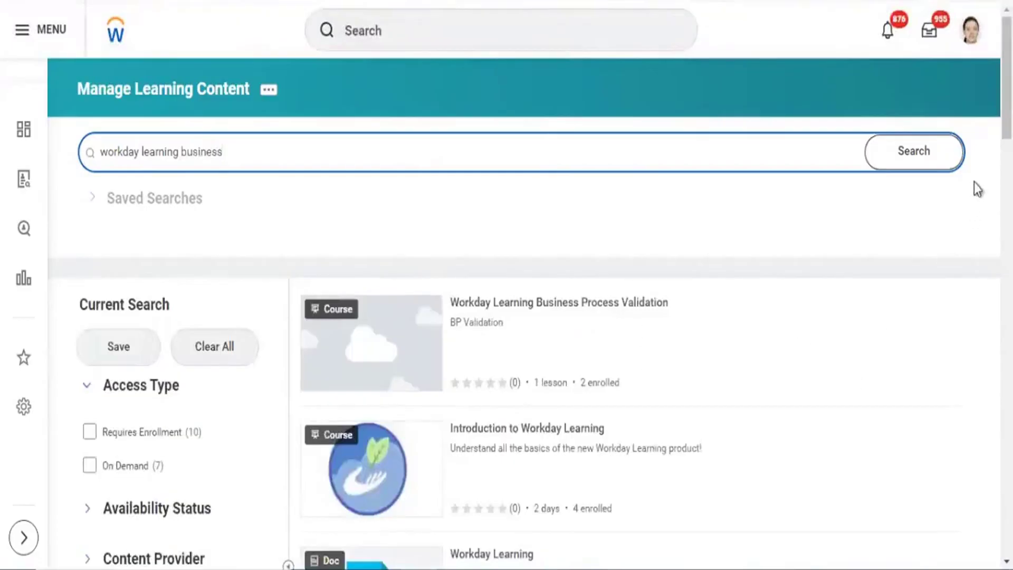
scroll(507, 285, down, 9)
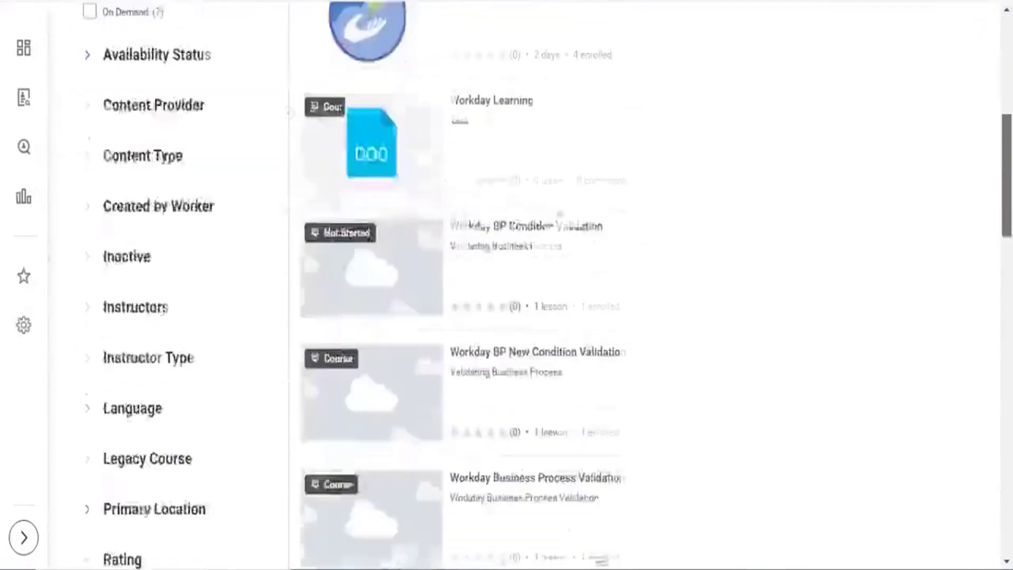
scroll(763, 176, down, 2)
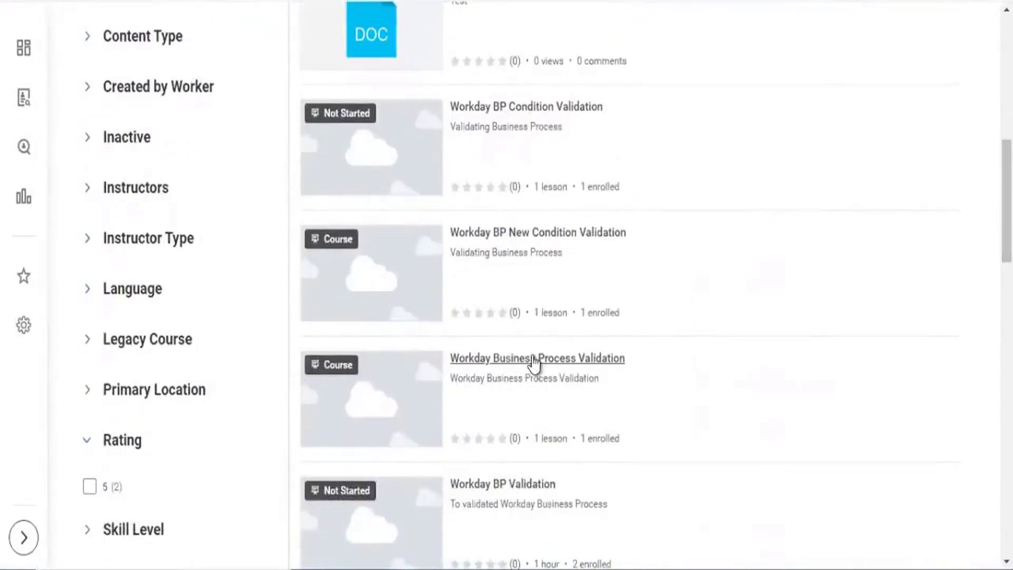
click(583, 406)
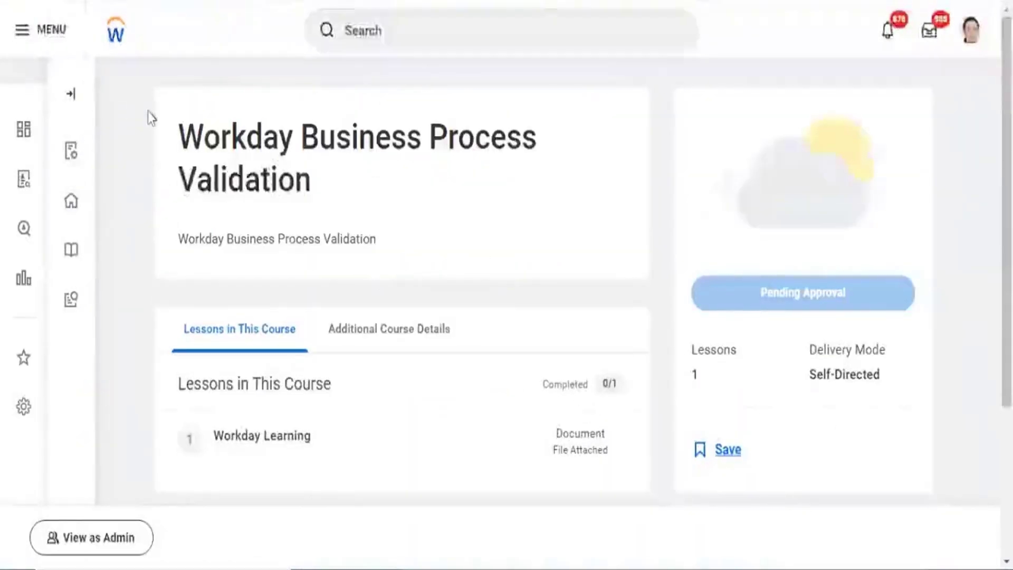
click(36, 0)
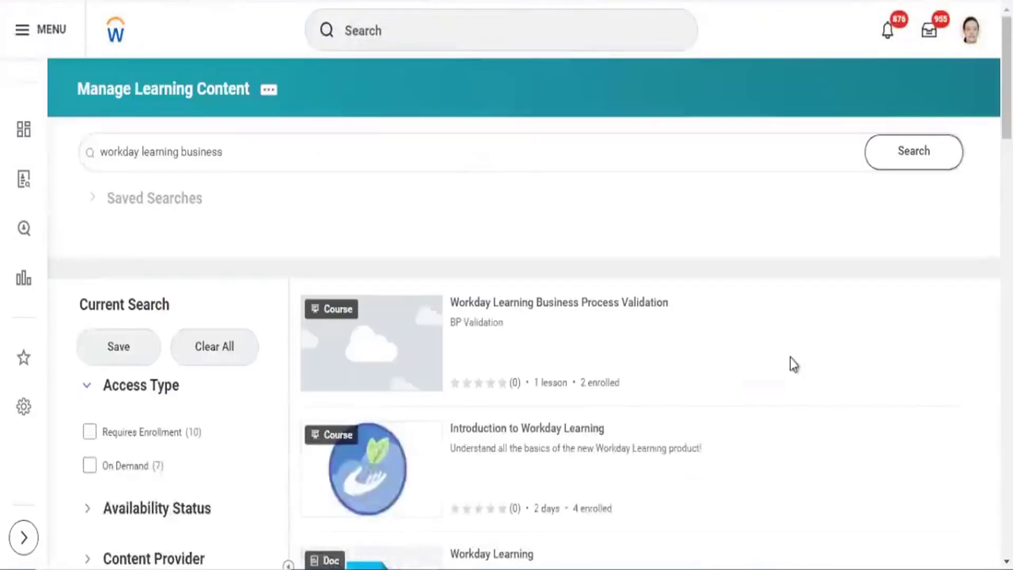
click(637, 315)
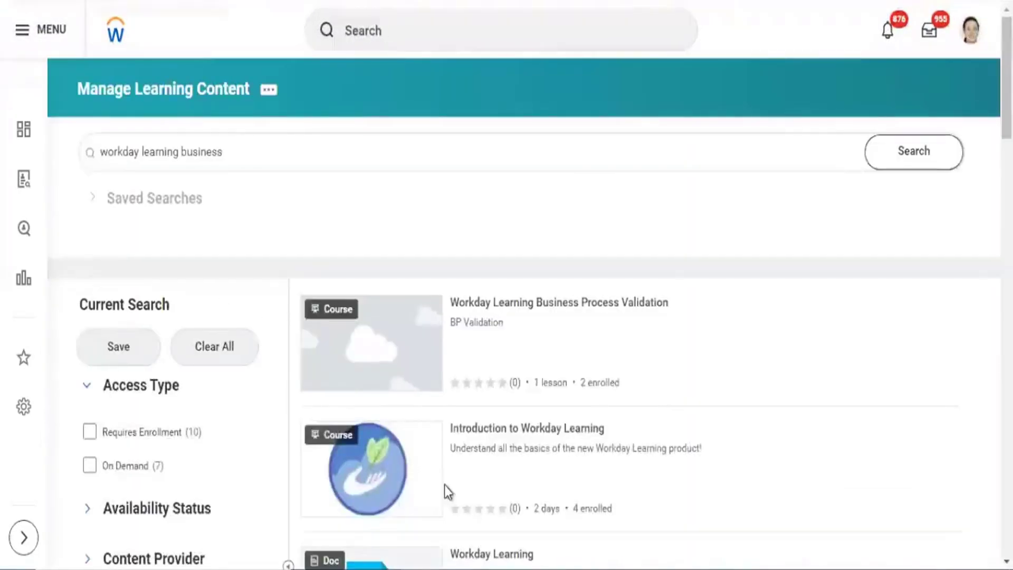
click(578, 464)
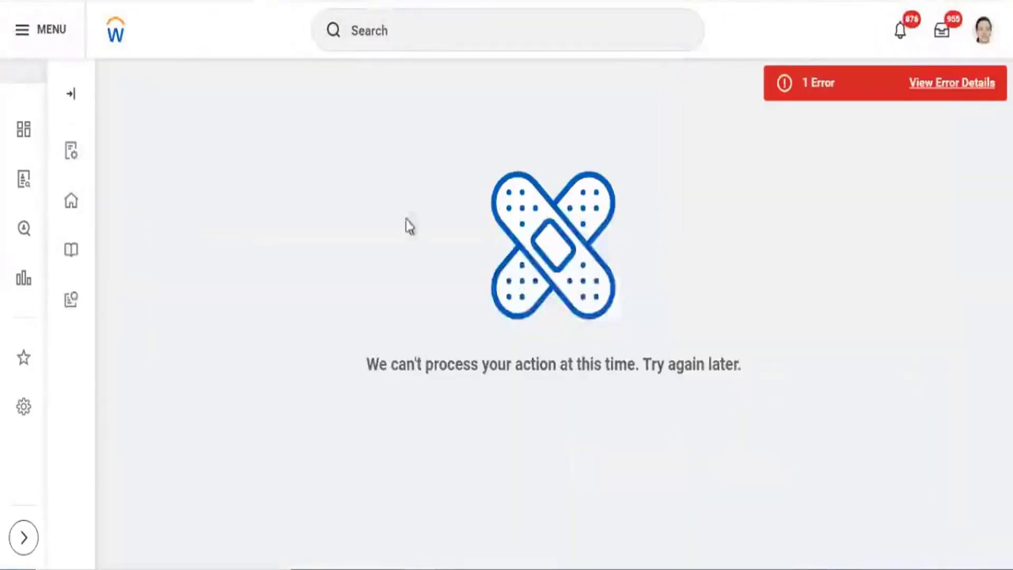
click(23, 0)
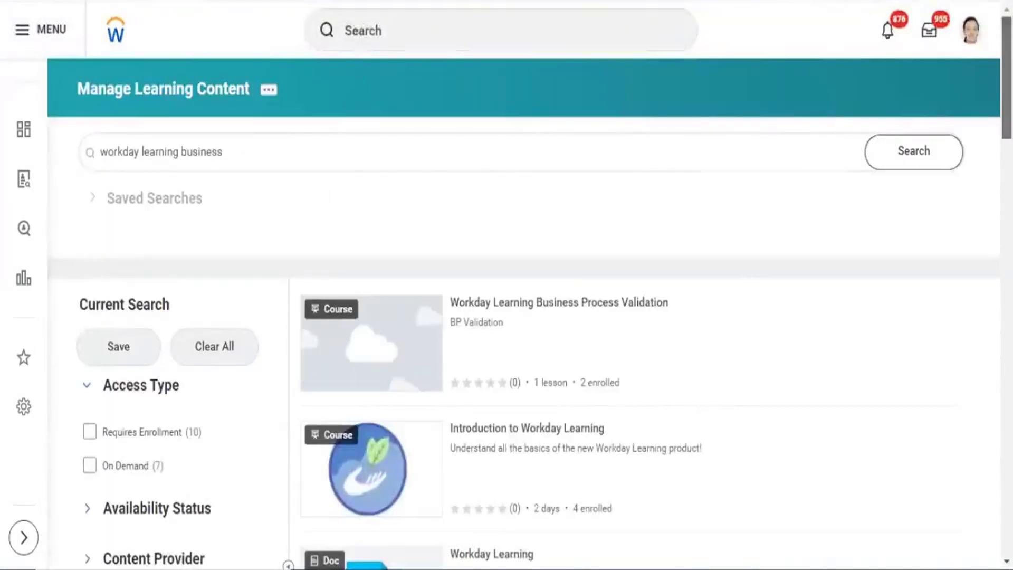
scroll(528, 284, down, 15)
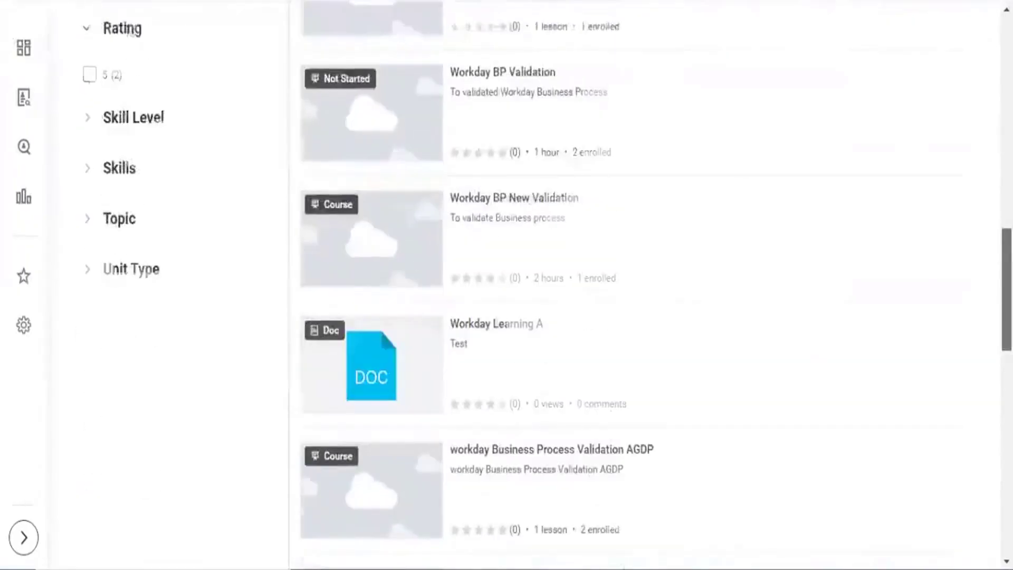
scroll(741, 323, down, 6)
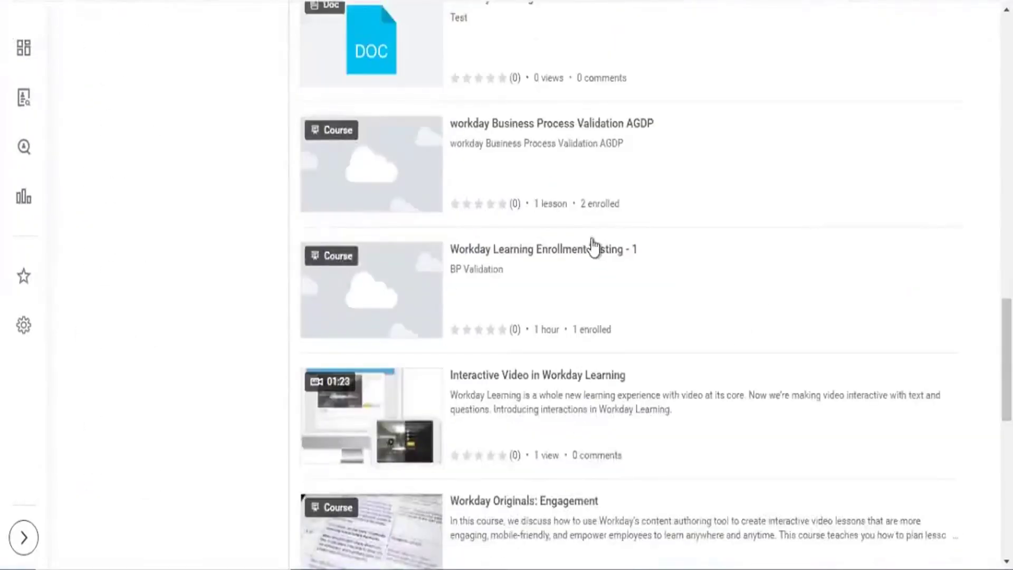
Step: Check Workday Learning Enrollment Testing - 1's additional details, then enroll and submit
click(589, 252)
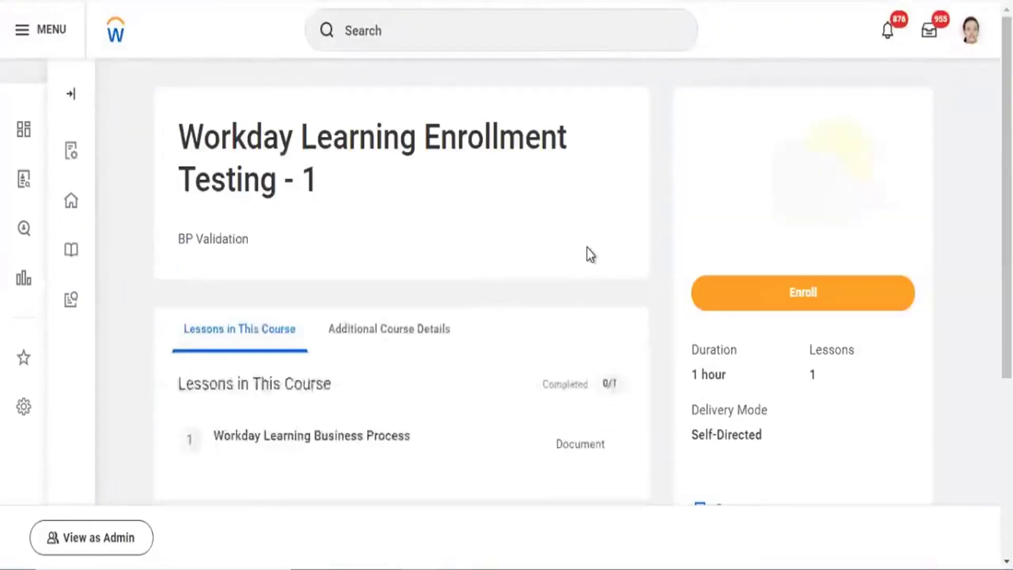
click(398, 330)
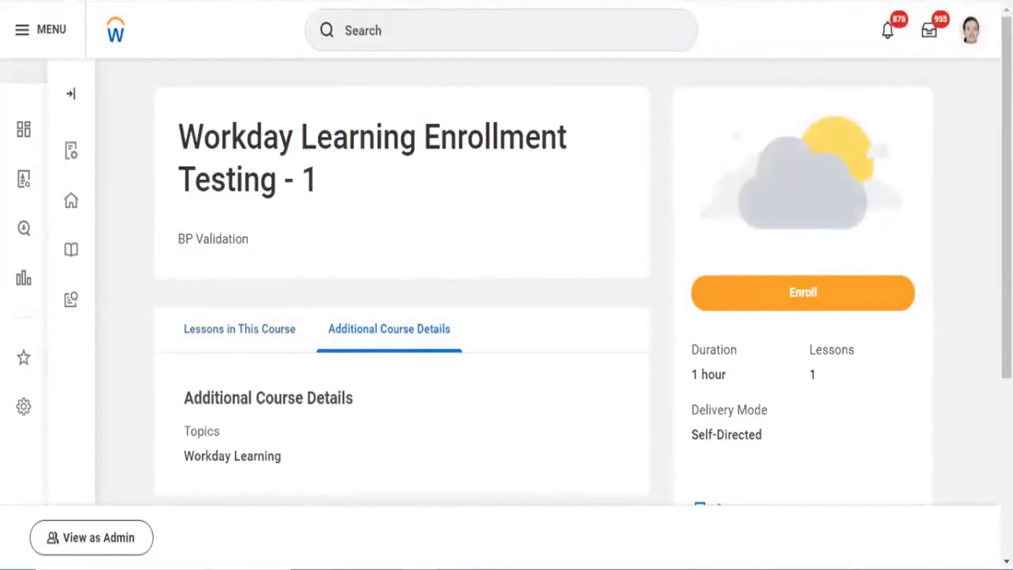
scroll(401, 285, down, 3)
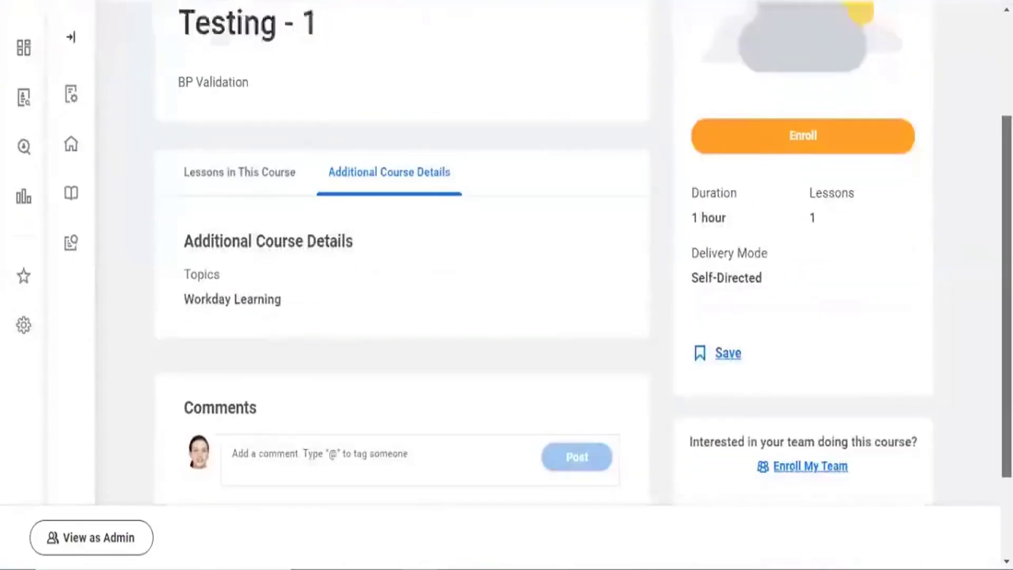
scroll(401, 285, up, 3)
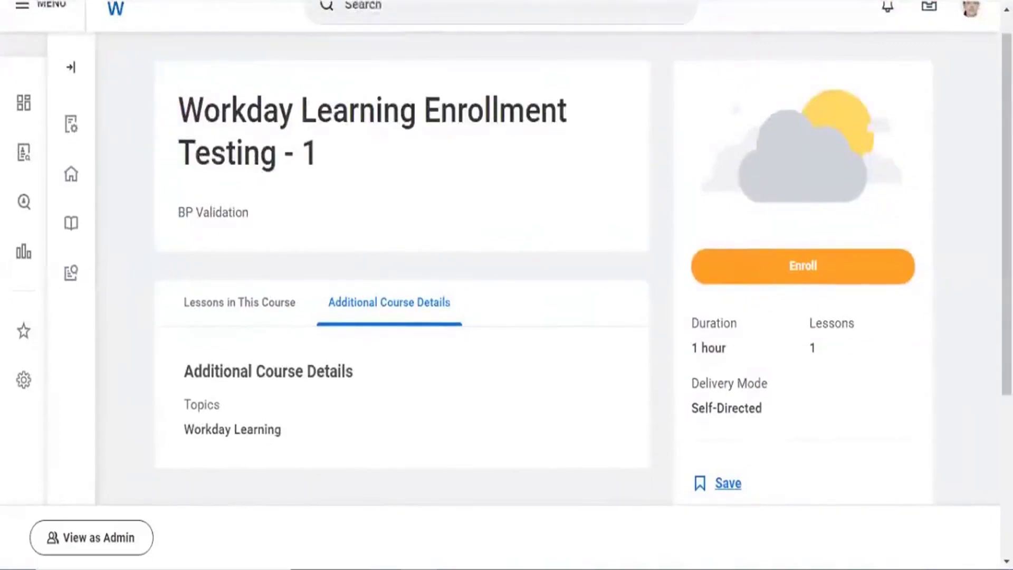
click(789, 270)
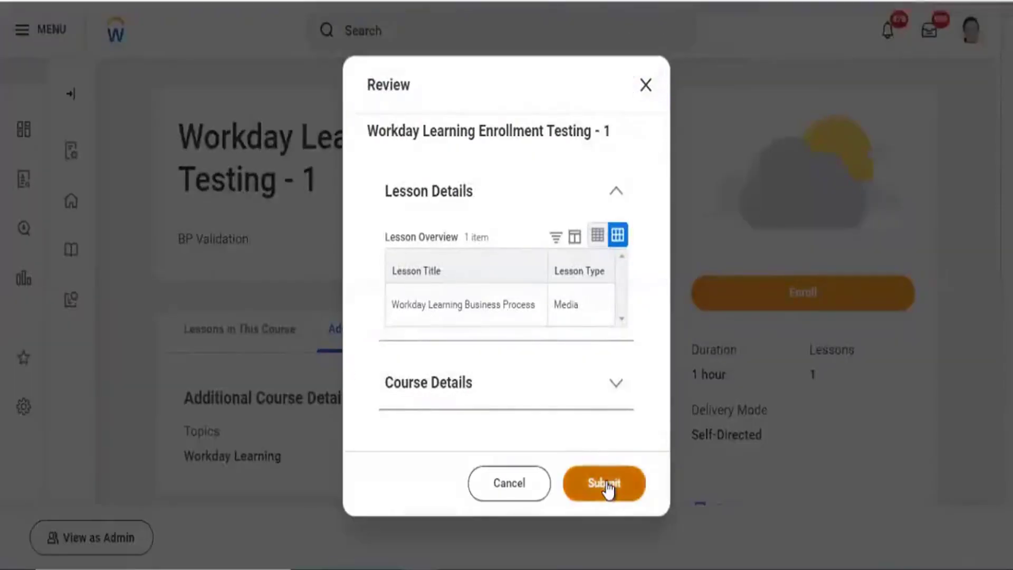
click(606, 482)
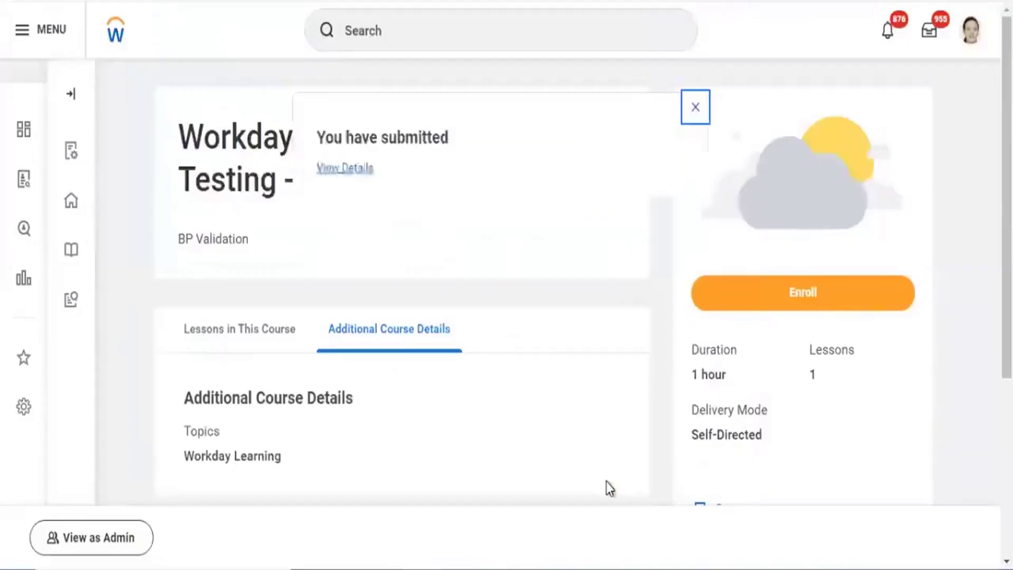